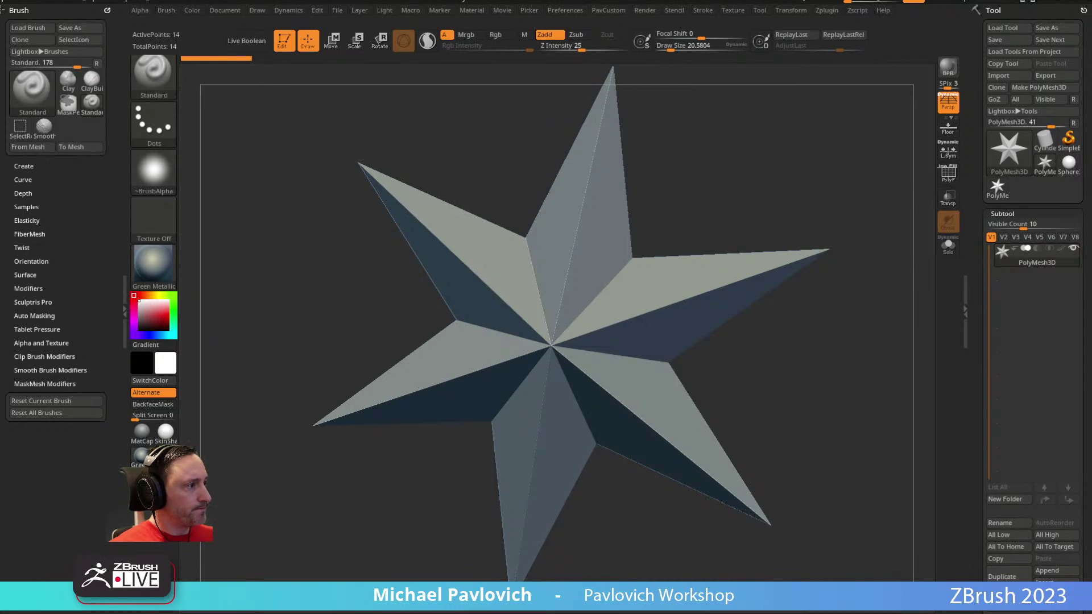
# Step: Switch to the browser and look through the created playlists on the YouTube channel
pyautogui.hotkey('alt', 'Tab')
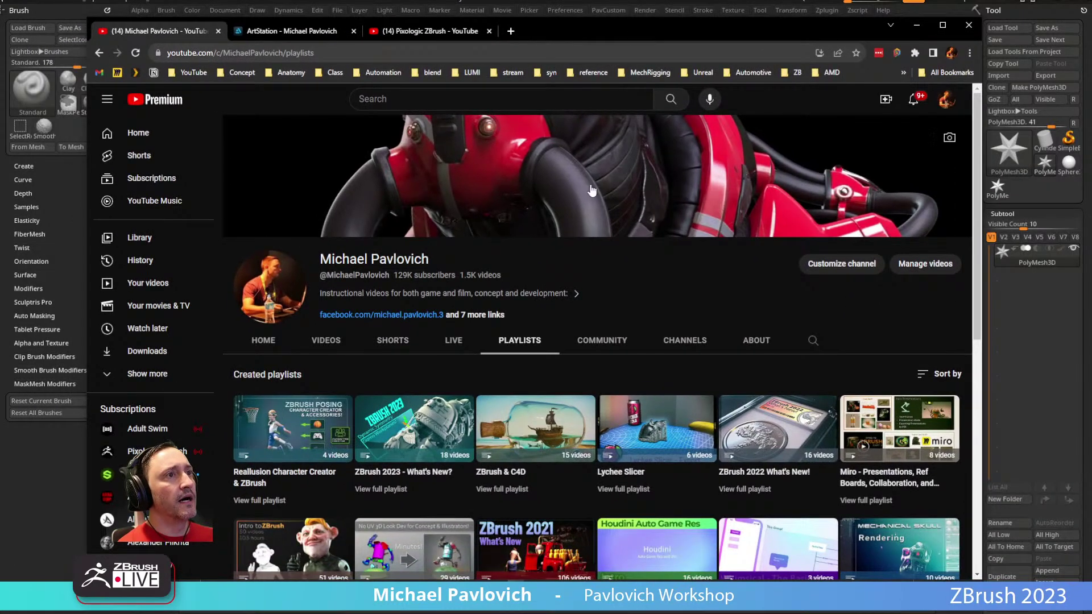
pyautogui.click(350, 51)
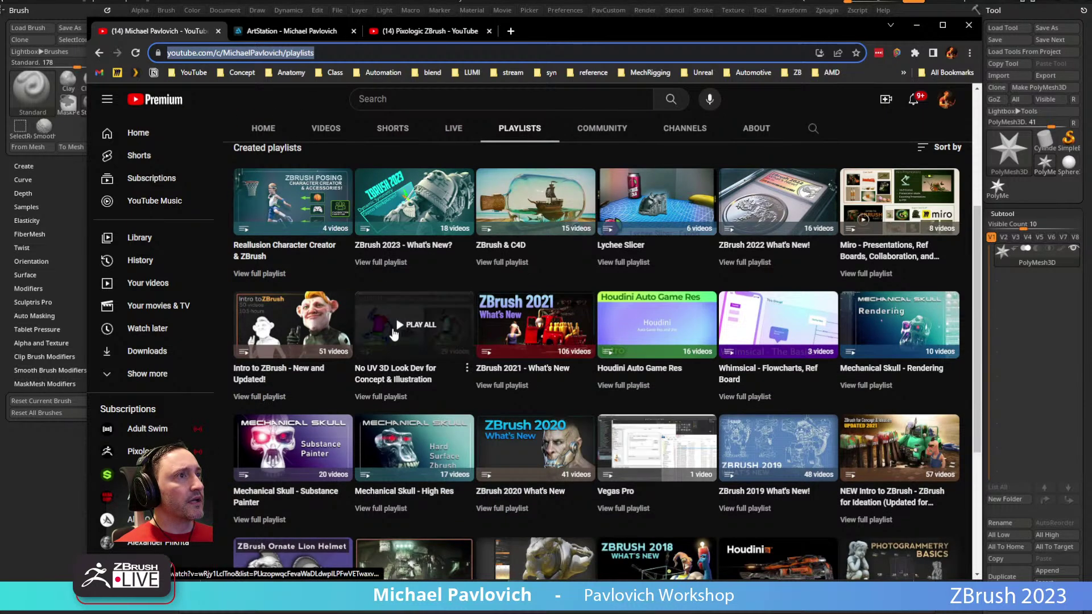
pyautogui.scroll(-4, 445, 279)
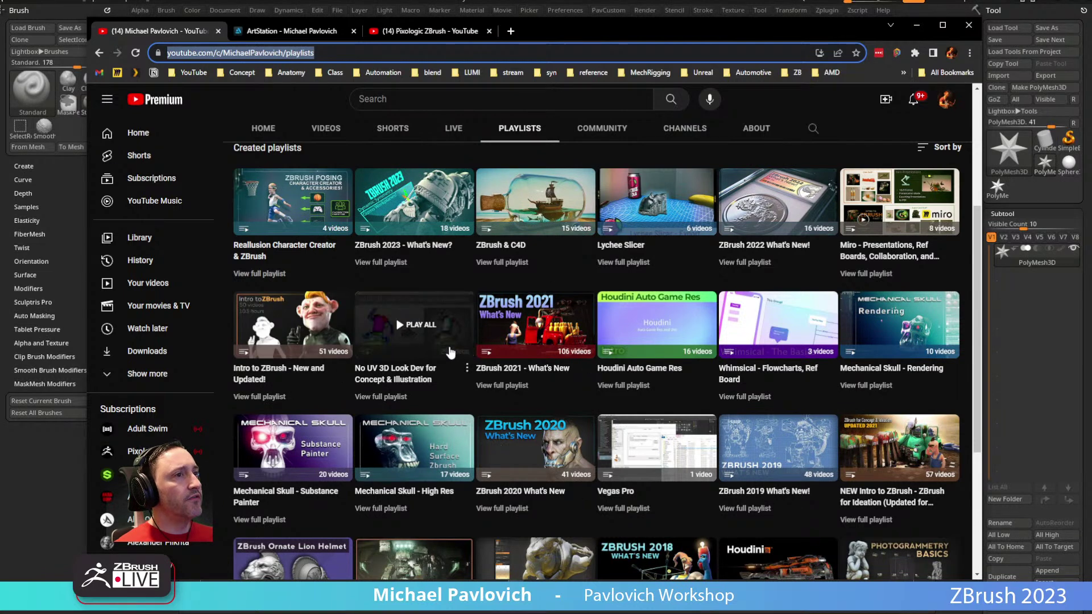
pyautogui.scroll(2, 455, 353)
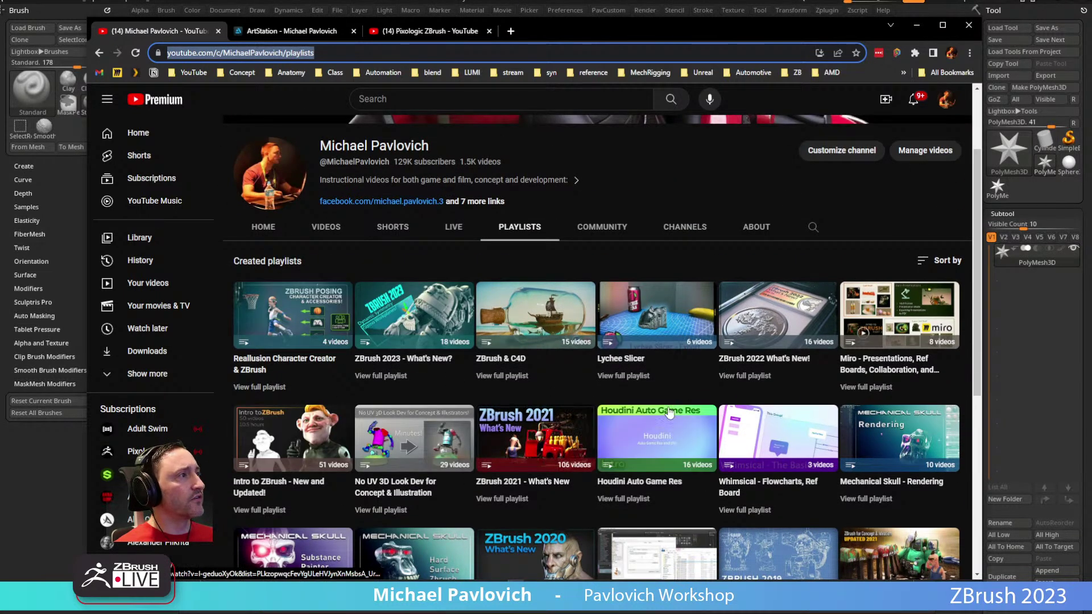
pyautogui.scroll(-2, 654, 438)
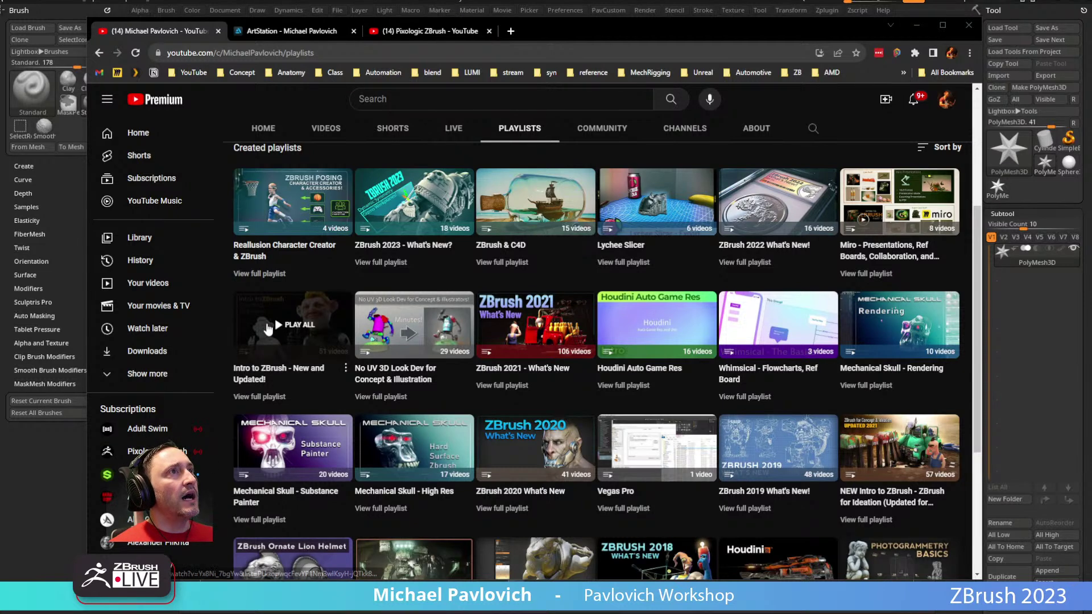
pyautogui.hotkey('ctrl', 'l')
# Step: Look over the artworks in the ArtStation portfolio, and return to ZBrush
pyautogui.click(303, 30)
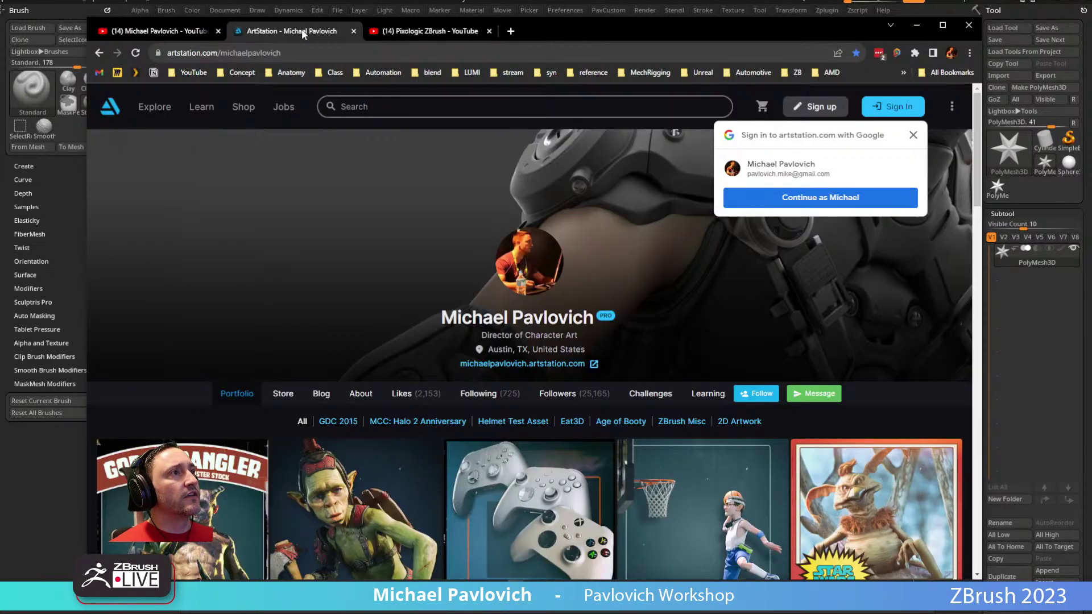
pyautogui.scroll(-3, 421, 281)
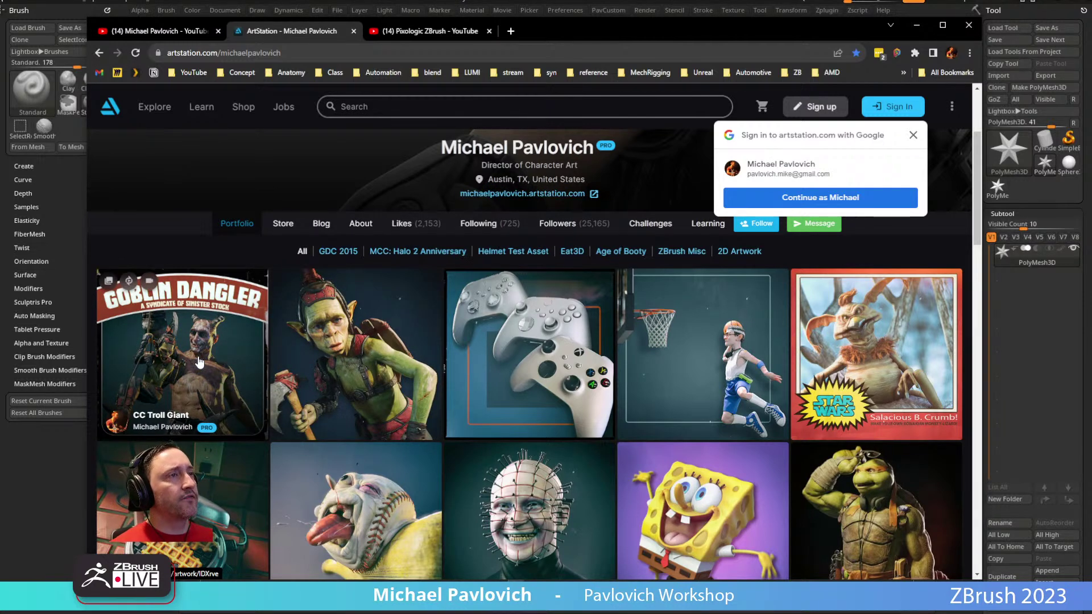
pyautogui.hotkey('alt', 'Tab')
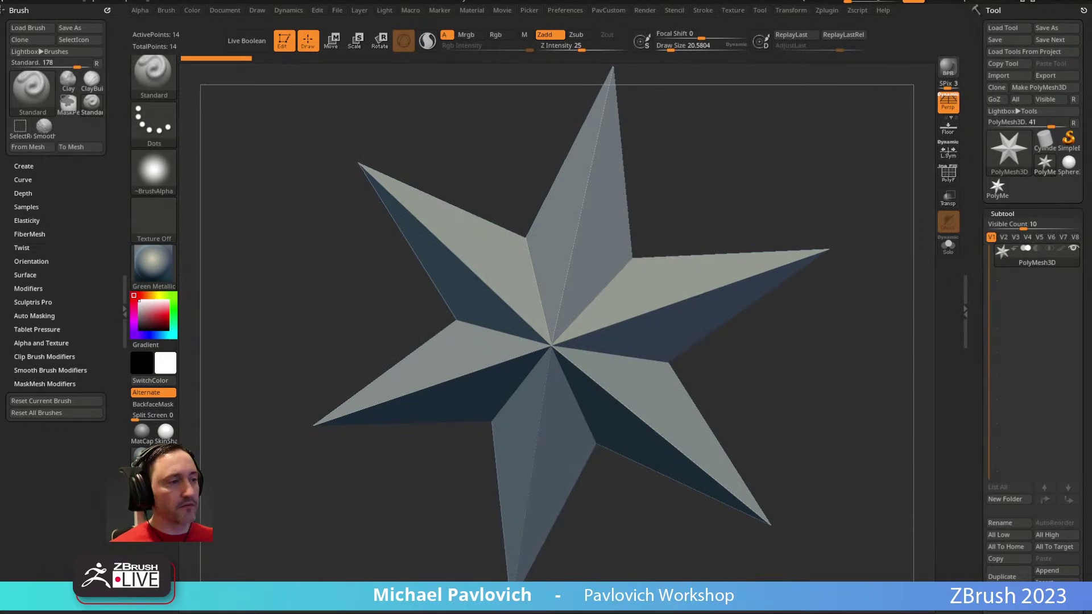
# Step: Load the goblin 3D print project and make the Merged_Body1 torso piece the active subtool
pyautogui.press('super')
pyautogui.press('super')
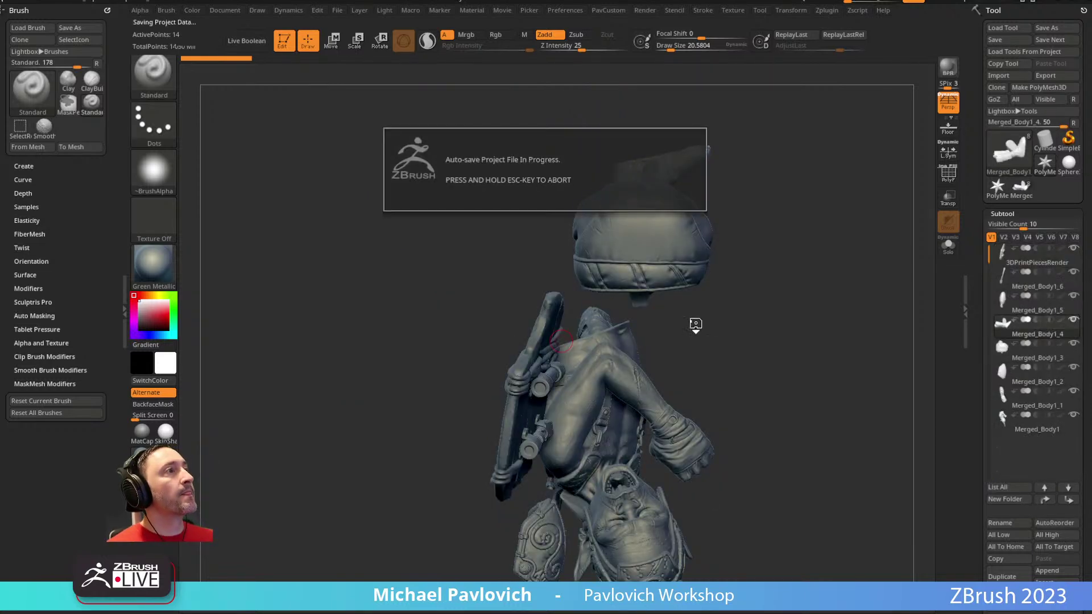
pyautogui.moveTo(718, 329); pyautogui.dragTo(796, 324)
pyautogui.moveTo(658, 220); pyautogui.dragTo(629, 228)
pyautogui.press('s')
pyautogui.click(596, 293)
pyautogui.keyDown('alt'); pyautogui.click(590, 295); pyautogui.keyUp('alt')
pyautogui.moveTo(745, 199)
pyautogui.mouseDown()
pyautogui.moveTo(763, 193)
pyautogui.moveTo(758, 227)
pyautogui.mouseUp()
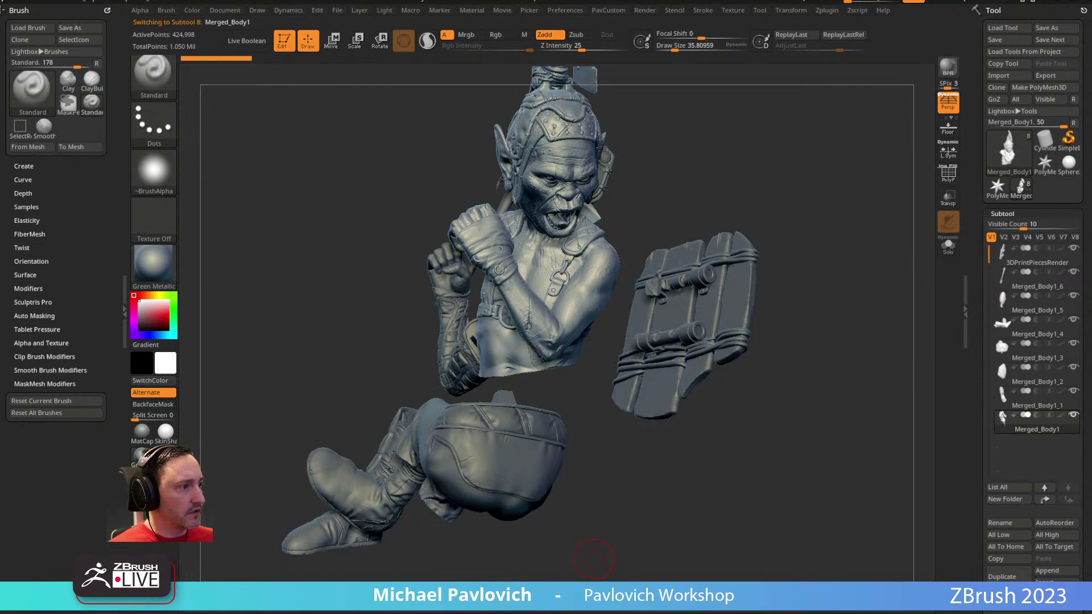
# Step: Play the Goblin and Troll Giant Process video in the browser, skipping ahead to the Lychee Slicer part
pyautogui.hotkey('alt', 'Tab')
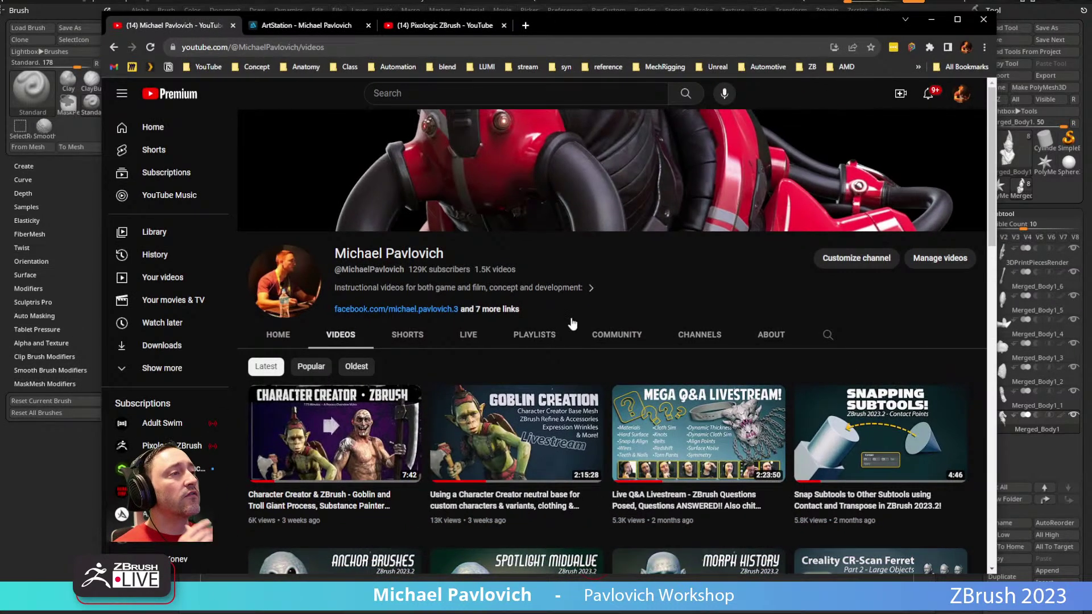
pyautogui.click(347, 426)
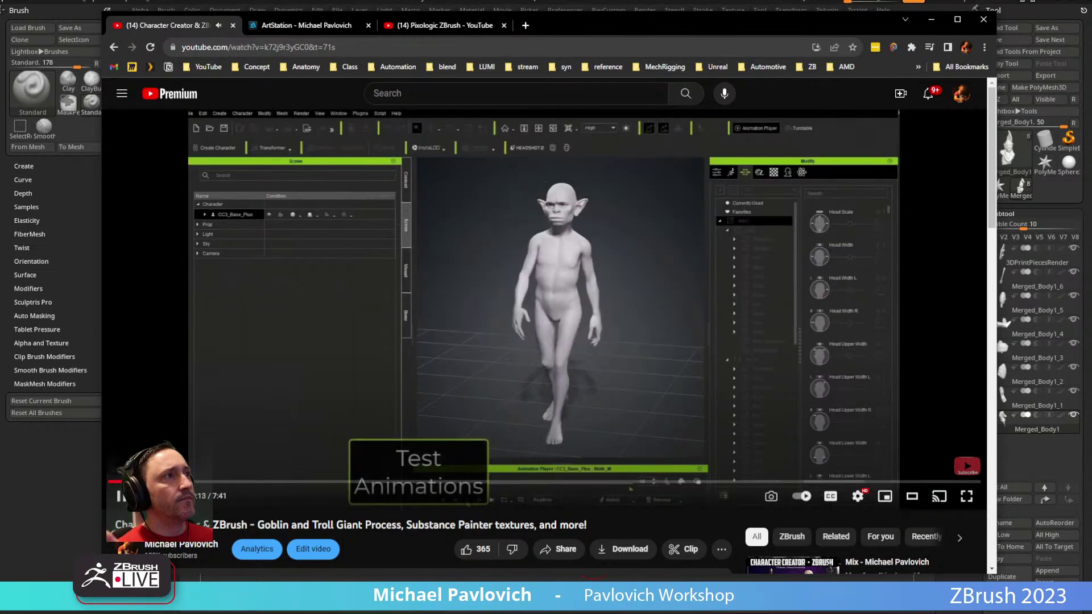
pyautogui.click(119, 482)
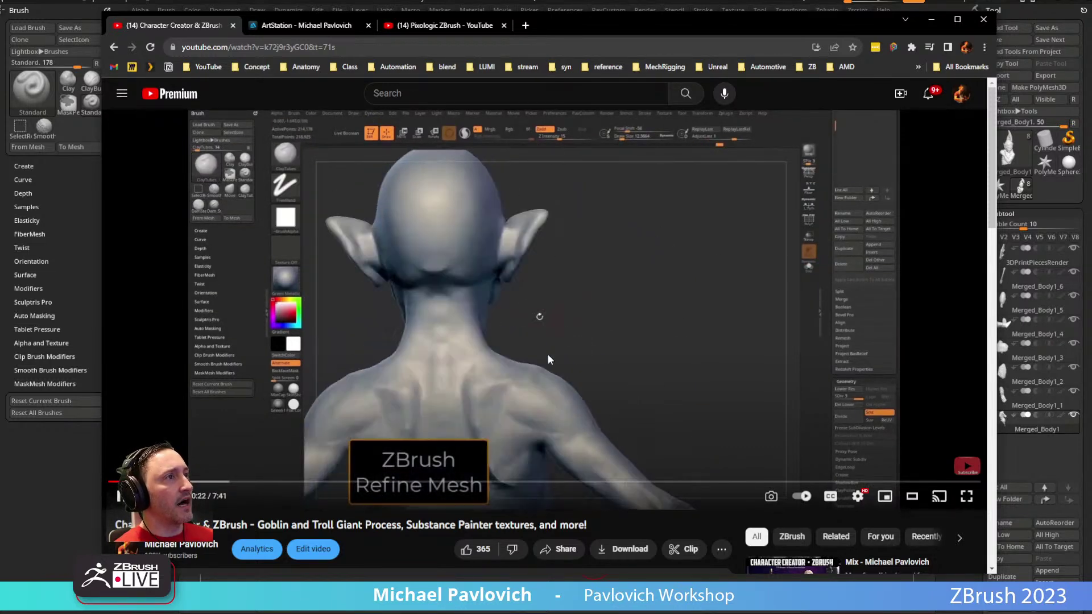
pyautogui.moveTo(188, 482)
pyautogui.mouseDown()
pyautogui.moveTo(515, 488)
pyautogui.moveTo(419, 486)
pyautogui.moveTo(474, 485)
pyautogui.mouseUp()
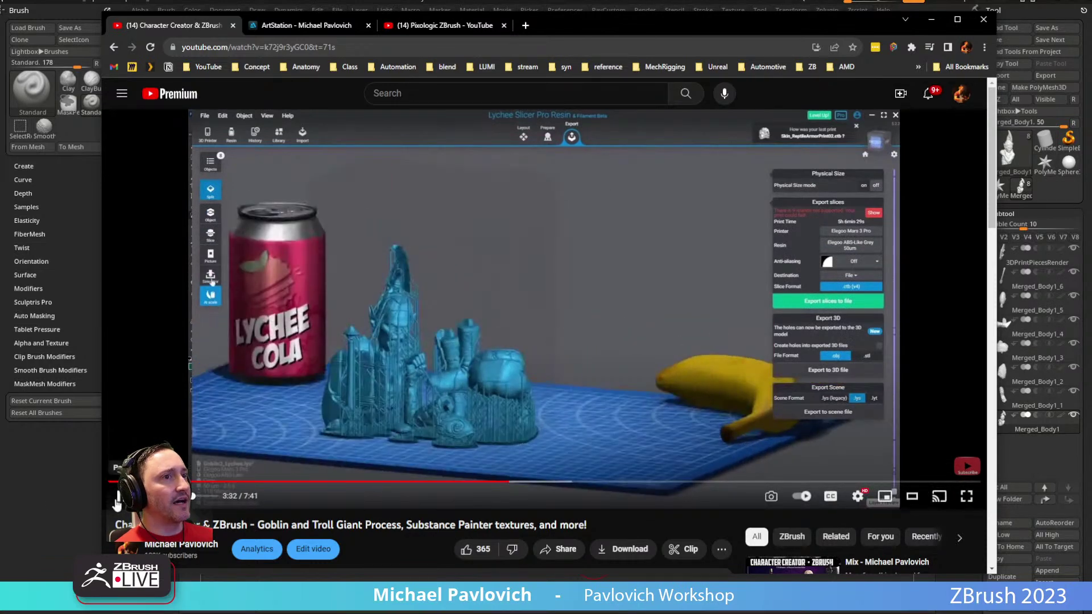
pyautogui.click(663, 110)
pyautogui.press('super+Down')
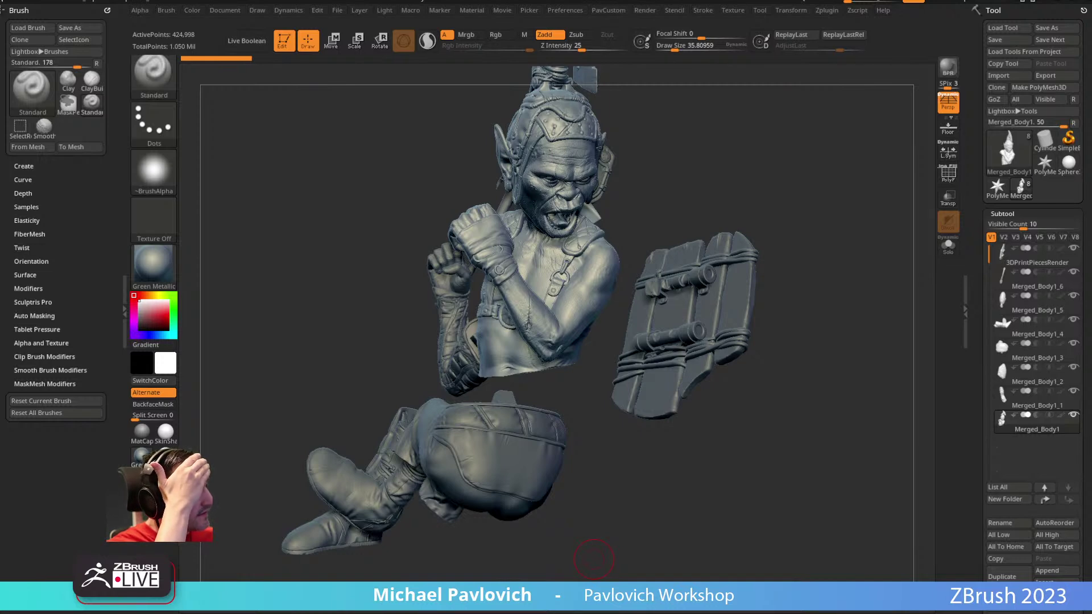
# Step: Examine the goblin's separated print pieces in ZBrush from several angles, activating individual pieces along the way
pyautogui.moveTo(593, 559); pyautogui.dragTo(777, 520)
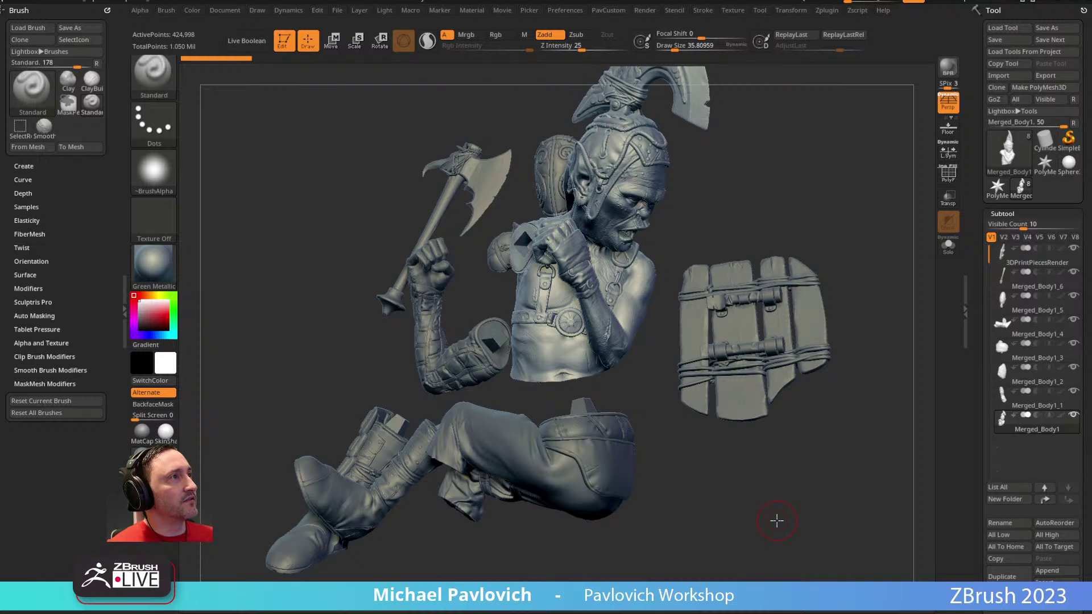
pyautogui.moveTo(802, 195)
pyautogui.mouseDown()
pyautogui.moveTo(773, 195)
pyautogui.moveTo(766, 219)
pyautogui.moveTo(848, 182)
pyautogui.moveTo(804, 224)
pyautogui.moveTo(565, 207)
pyautogui.mouseUp()
pyautogui.keyDown('alt'); pyautogui.click(509, 170); pyautogui.keyUp('alt')
pyautogui.moveTo(654, 171); pyautogui.dragTo(376, 284)
pyautogui.keyDown('alt'); pyautogui.click(375, 285); pyautogui.keyUp('alt')
pyautogui.moveTo(512, 318); pyautogui.dragTo(727, 313)
# Step: Turn off perspective for the goblin pieces and set the draw size to about 33
pyautogui.click(948, 103)
pyautogui.press('s')
pyautogui.moveTo(756, 260); pyautogui.dragTo(767, 263)
pyautogui.press('s')
pyautogui.keyDown('alt'); pyautogui.moveTo(766, 263); pyautogui.dragTo(785, 250); pyautogui.keyUp('alt')
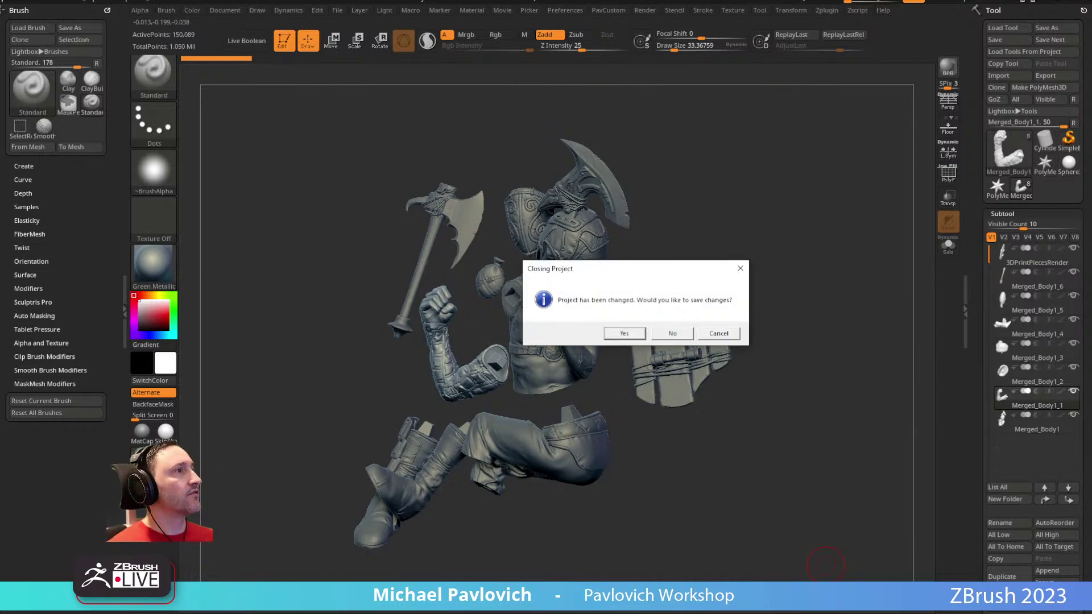
# Step: Load the troll giant project without saving the goblin project, and apply the Green Metallic material
pyautogui.click(685, 335)
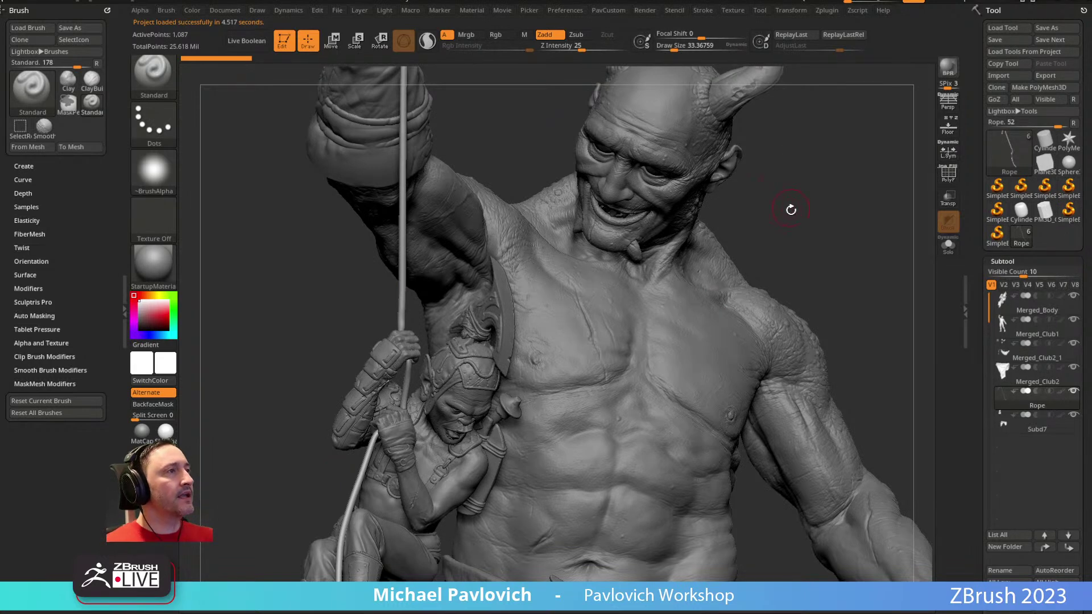
pyautogui.press('s')
pyautogui.moveTo(780, 221); pyautogui.dragTo(791, 221)
pyautogui.keyDown('ctrl'); pyautogui.moveTo(790, 220); pyautogui.dragTo(762, 196, button='right'); pyautogui.keyUp('ctrl')
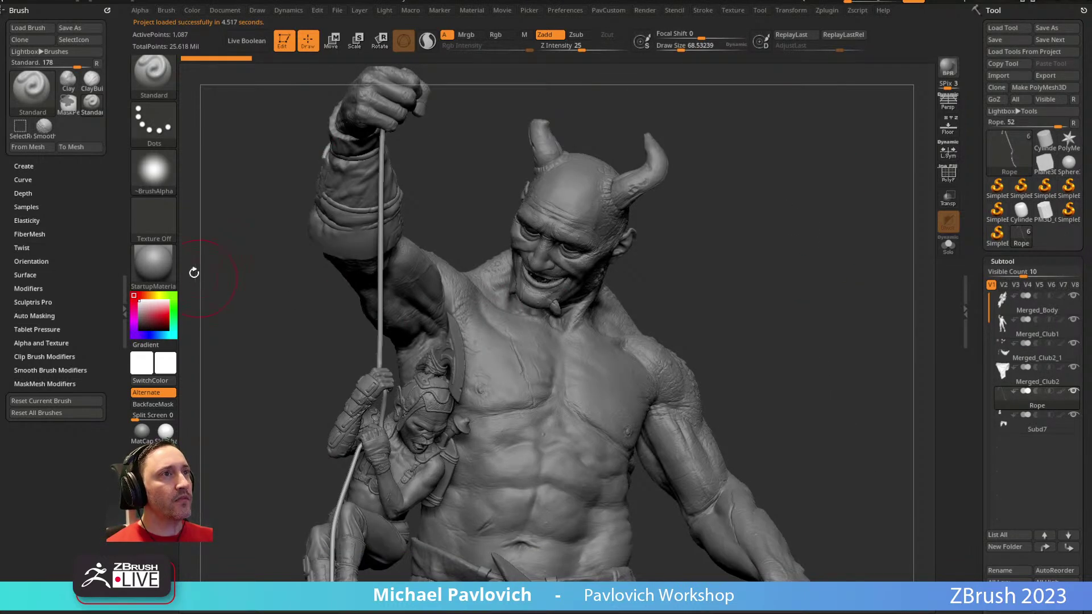
pyautogui.click(157, 269)
pyautogui.click(401, 278)
# Step: Examine the troll and the goblin hanging from its rope from the front and back, with Merged_Body as the active subtool
pyautogui.moveTo(803, 239)
pyautogui.mouseDown(button='right')
pyautogui.moveTo(822, 261)
pyautogui.moveTo(693, 356)
pyautogui.moveTo(818, 122)
pyautogui.mouseUp(button='right')
pyautogui.moveTo(773, 200); pyautogui.dragTo(791, 198, button='right')
pyautogui.press('s')
pyautogui.moveTo(608, 229); pyautogui.dragTo(603, 229)
pyautogui.keyDown('alt'); pyautogui.click(605, 227); pyautogui.keyUp('alt')
pyautogui.moveTo(787, 187)
pyautogui.mouseDown(button='right')
pyautogui.moveTo(776, 174)
pyautogui.moveTo(798, 190)
pyautogui.moveTo(683, 204)
pyautogui.mouseUp(button='right')
pyautogui.press('s')
pyautogui.moveTo(577, 234); pyautogui.dragTo(571, 234)
pyautogui.keyDown('alt'); pyautogui.click(548, 230); pyautogui.keyUp('alt')
pyautogui.moveTo(547, 229)
pyautogui.mouseDown(button='right')
pyautogui.moveTo(813, 195)
pyautogui.moveTo(777, 185)
pyautogui.moveTo(670, 196)
pyautogui.moveTo(775, 216)
pyautogui.moveTo(775, 205)
pyautogui.mouseUp(button='right')
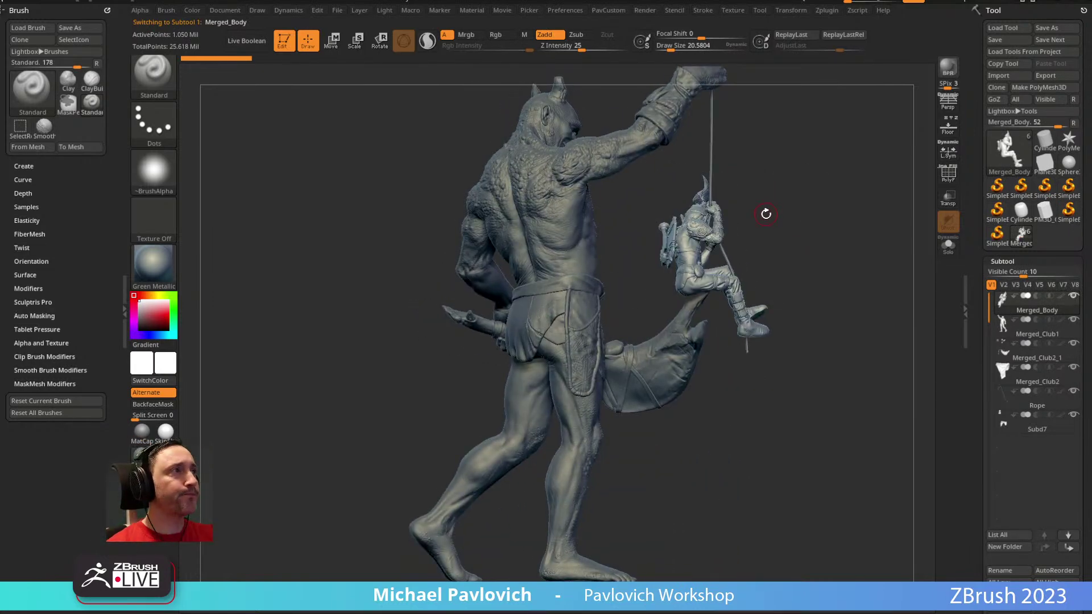
# Step: Examine the club-carrying troll from the front, switching the active subtool from Merged_Club1 to Merged_Body
pyautogui.moveTo(748, 161)
pyautogui.mouseDown(button='right')
pyautogui.moveTo(689, 166)
pyautogui.moveTo(707, 171)
pyautogui.moveTo(654, 190)
pyautogui.mouseUp(button='right')
pyautogui.keyDown('alt'); pyautogui.click(654, 190); pyautogui.keyUp('alt')
pyautogui.press('space')
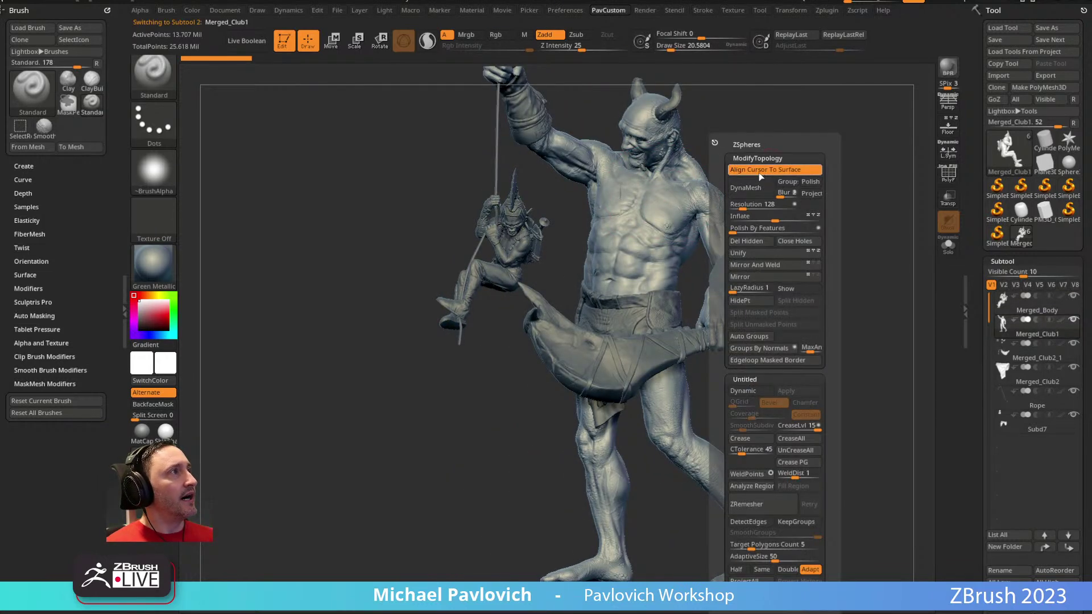
pyautogui.keyDown('alt'); pyautogui.moveTo(761, 165); pyautogui.dragTo(711, 183, button='right'); pyautogui.keyUp('alt')
pyautogui.press('s')
pyautogui.moveTo(711, 183); pyautogui.dragTo(709, 175)
pyautogui.moveTo(709, 176); pyautogui.dragTo(721, 230, button='right')
pyautogui.press('s')
pyautogui.moveTo(721, 230); pyautogui.dragTo(716, 222)
pyautogui.moveTo(716, 222)
pyautogui.mouseDown(button='right')
pyautogui.moveTo(729, 154)
pyautogui.moveTo(758, 181)
pyautogui.moveTo(711, 186)
pyautogui.moveTo(768, 166)
pyautogui.moveTo(688, 185)
pyautogui.moveTo(741, 165)
pyautogui.moveTo(728, 175)
pyautogui.moveTo(761, 168)
pyautogui.moveTo(717, 178)
pyautogui.moveTo(751, 180)
pyautogui.moveTo(654, 197)
pyautogui.moveTo(717, 190)
pyautogui.moveTo(713, 201)
pyautogui.mouseUp(button='right')
pyautogui.keyDown('alt'); pyautogui.click(655, 197); pyautogui.keyUp('alt')
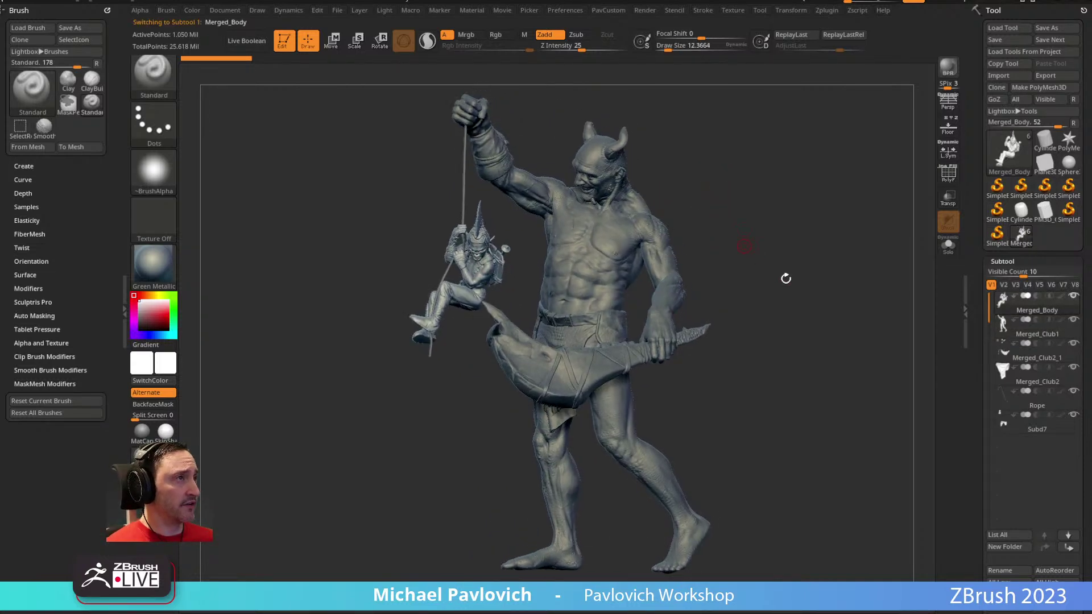
# Step: Hide the goblin subtool Merged_Body and make the loincloth subtool Merged_Club2 active, with a draw size of about 15
pyautogui.click(1043, 338)
pyautogui.moveTo(758, 239); pyautogui.dragTo(764, 242, button='right')
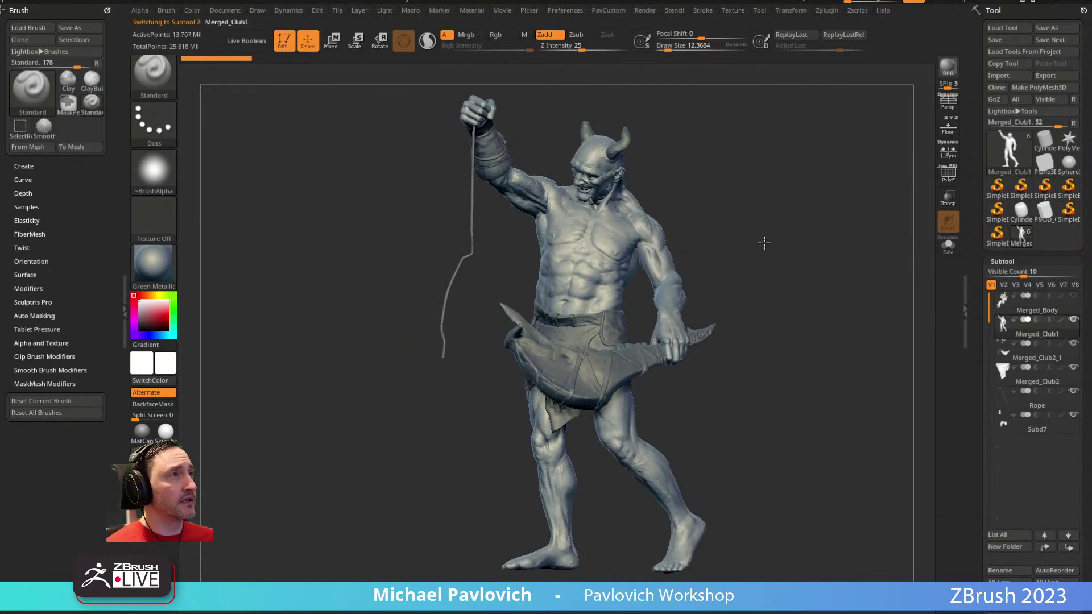
pyautogui.keyDown('alt'); pyautogui.click(466, 257); pyautogui.keyUp('alt')
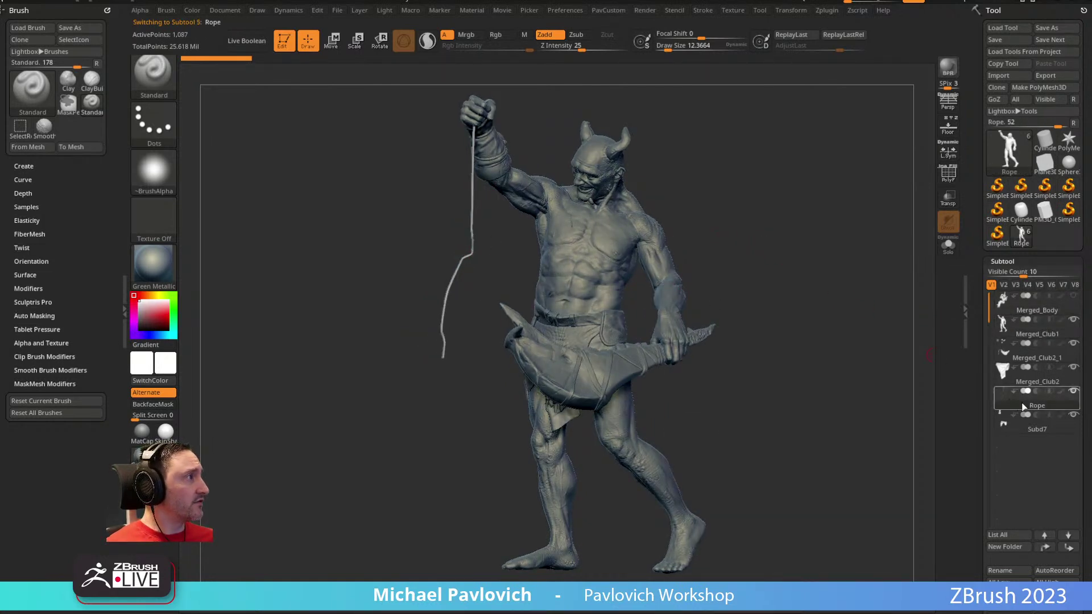
pyautogui.click(1039, 385)
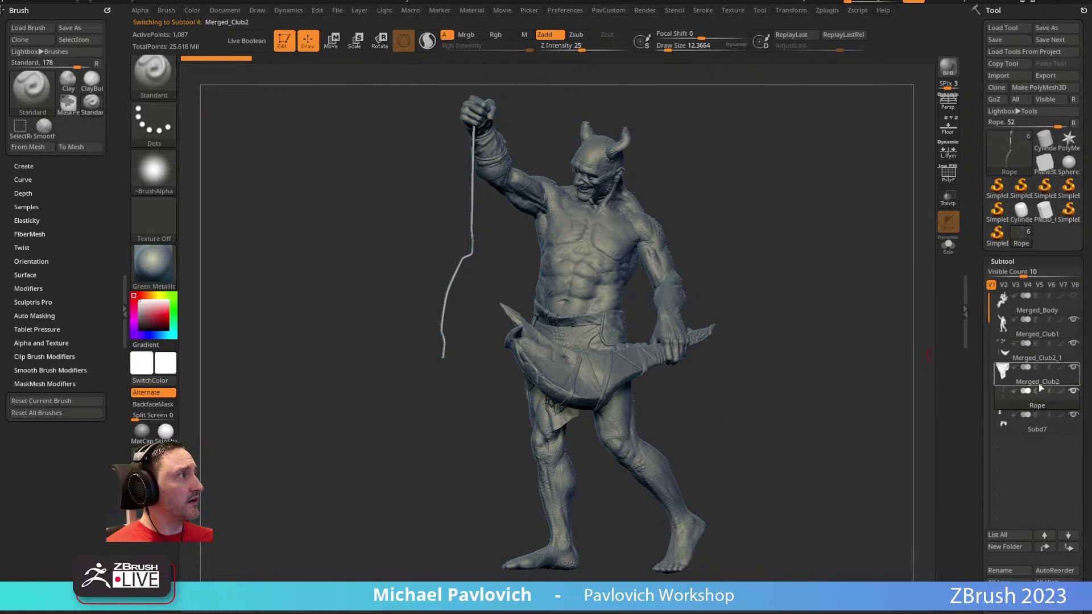
pyautogui.moveTo(809, 273); pyautogui.dragTo(816, 272)
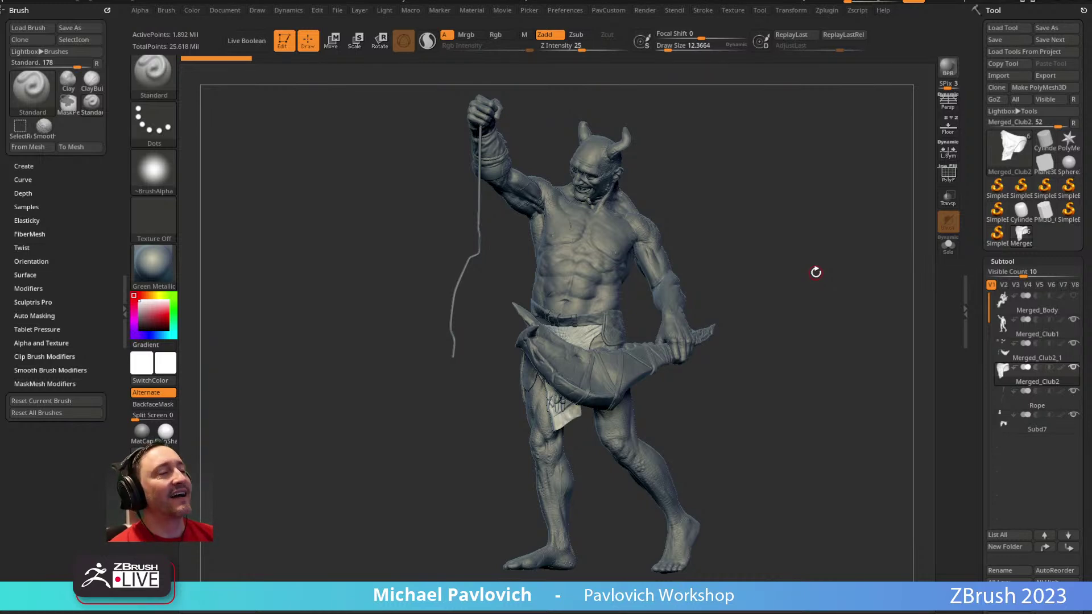
pyautogui.moveTo(724, 221); pyautogui.dragTo(698, 212)
pyautogui.press('s')
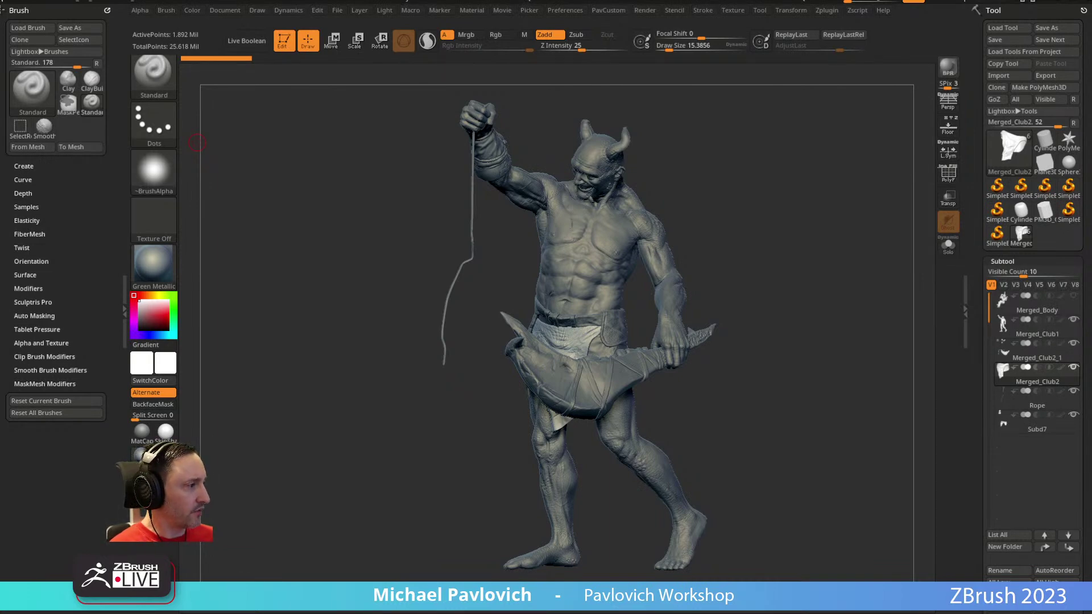
# Step: Look over the 2023 ZBrush Summit recordings on the Pixologic ZBrush YouTube channel, and return to ZBrush
pyautogui.moveTo(0, 113); pyautogui.dragTo(603, 59)
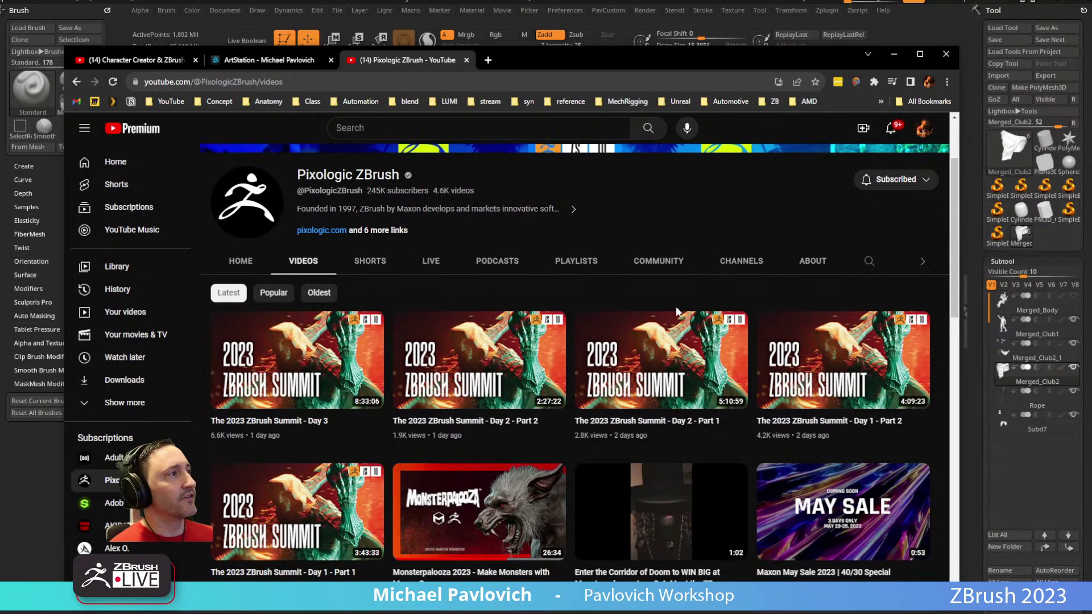
pyautogui.click(398, 79)
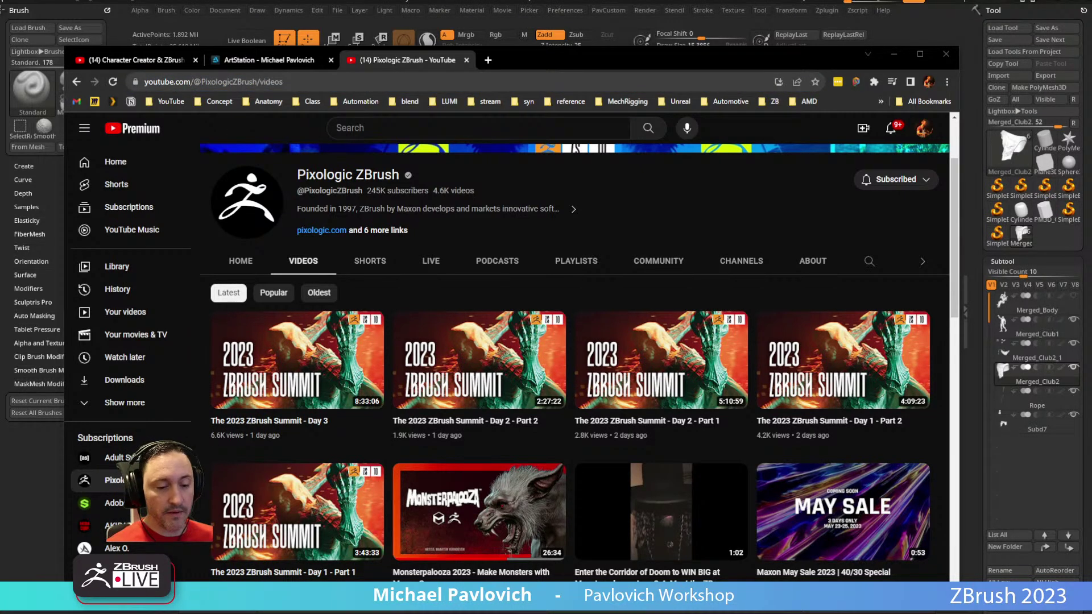
pyautogui.moveTo(346, 514)
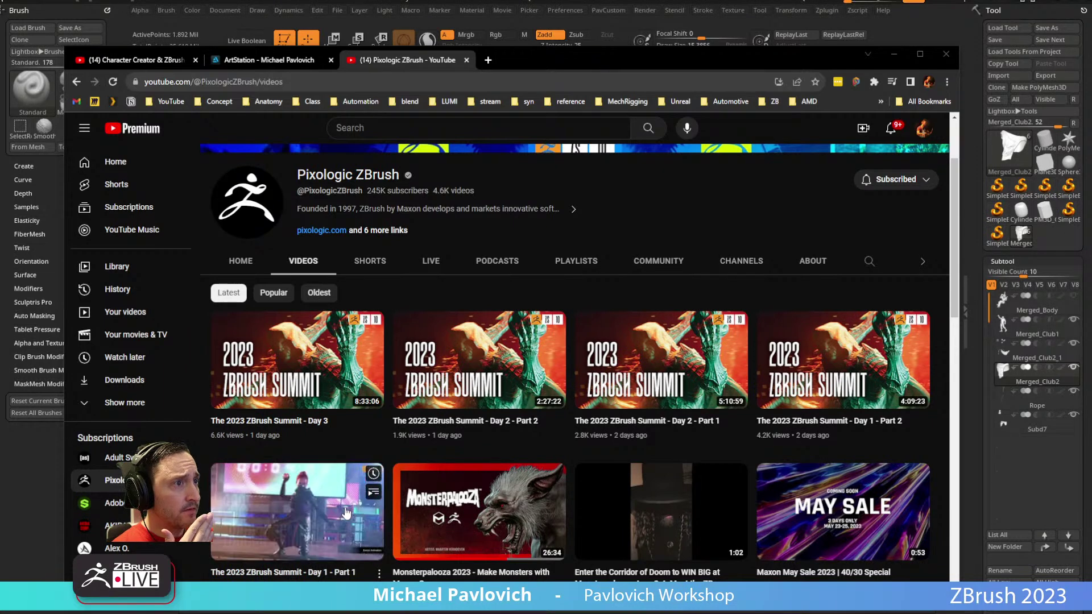
pyautogui.moveTo(822, 401)
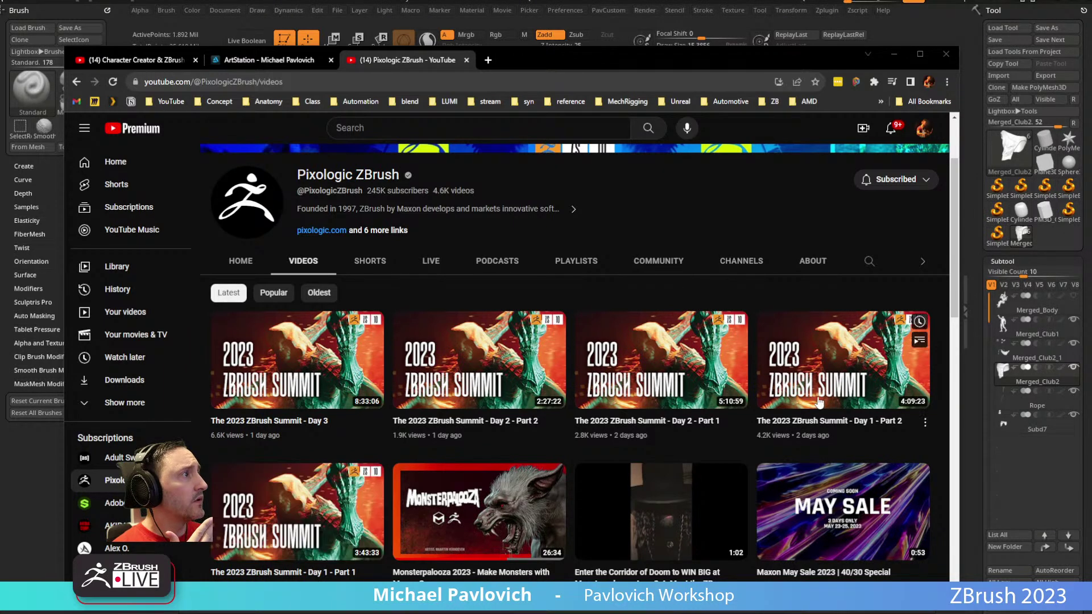
pyautogui.moveTo(488, 380)
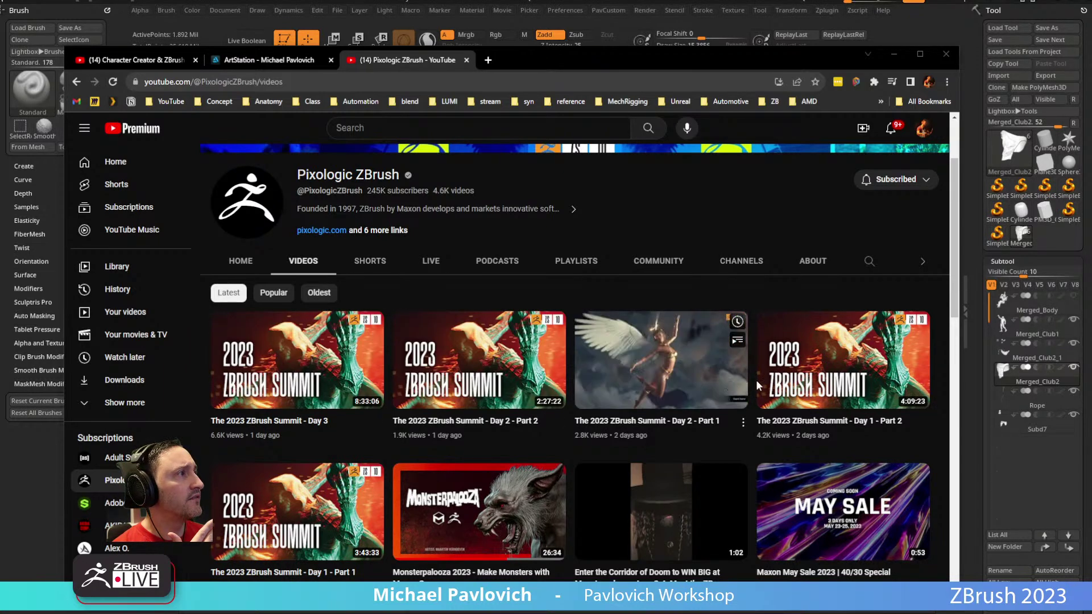
pyautogui.moveTo(300, 544)
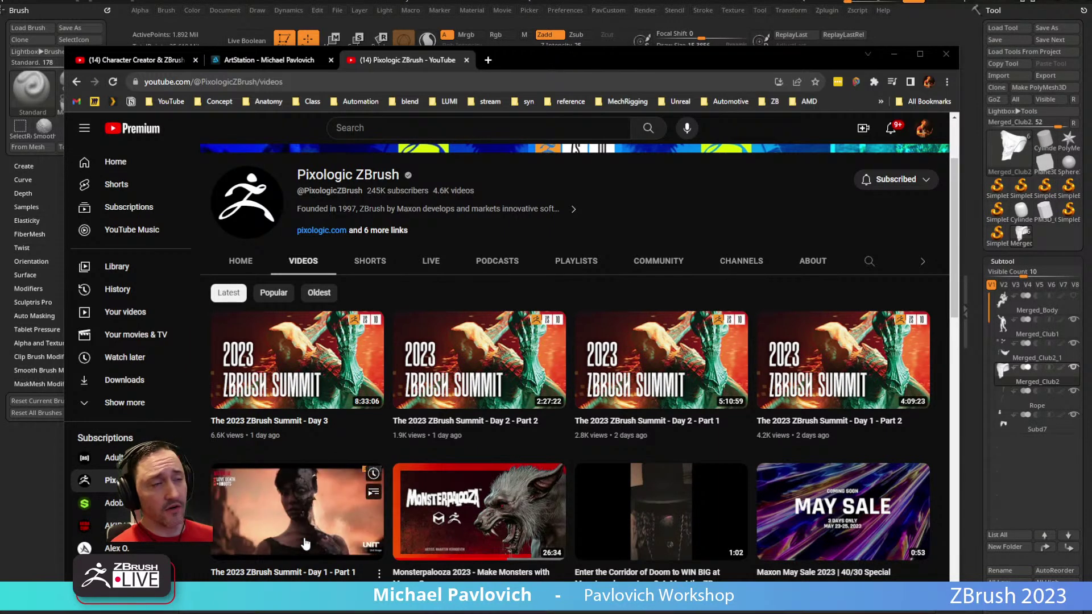
pyautogui.hotkey('alt', 'Tab')
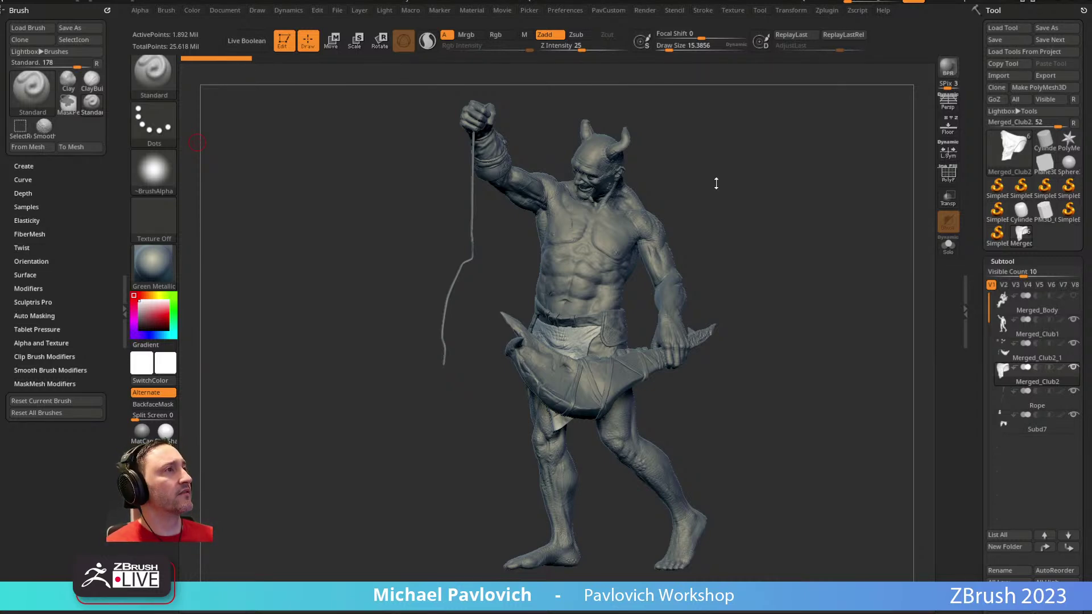
# Step: Set the brush draw size to about 99
pyautogui.press('s')
pyautogui.moveTo(722, 190); pyautogui.dragTo(726, 195)
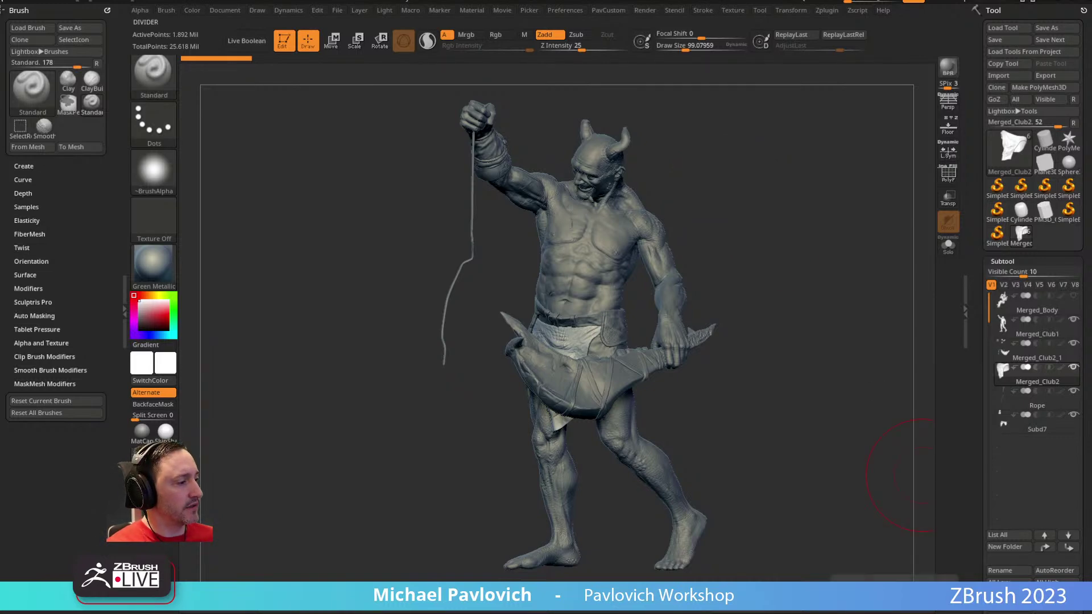
# Step: Switch to the browser to look over the latest 2023 ZBrush Summit videos on the Pixologic ZBrush channel, and return to ZBrush
pyautogui.moveTo(620, 613); pyautogui.dragTo(583, 41)
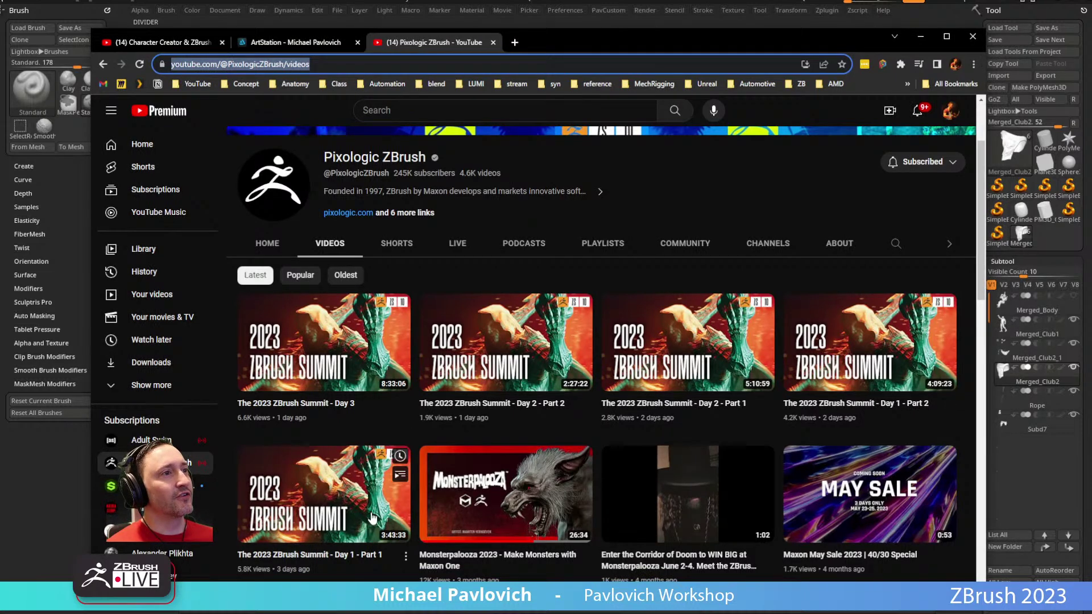
pyautogui.moveTo(369, 498)
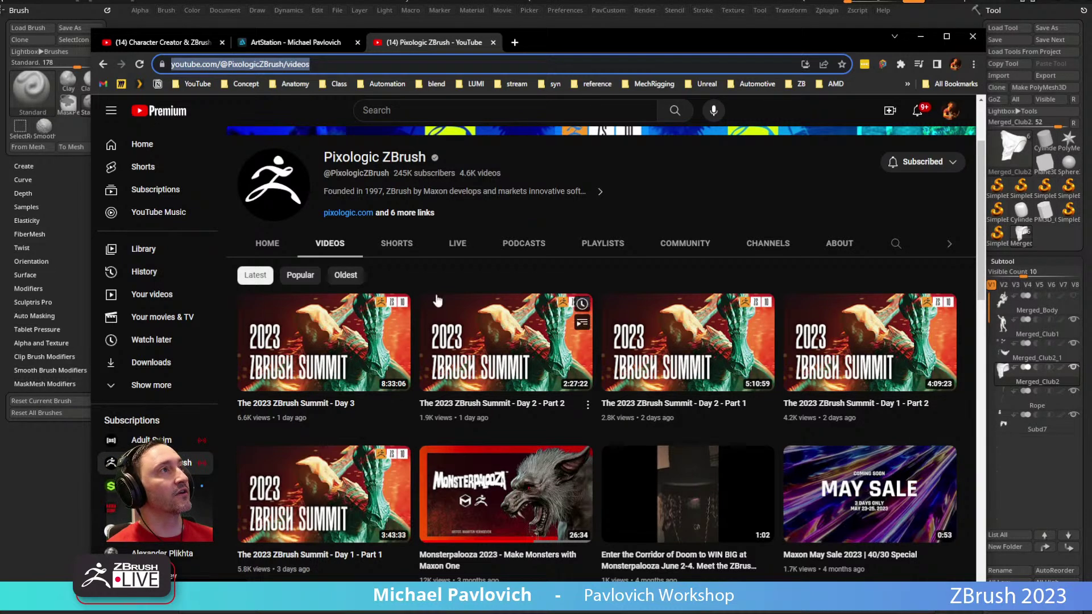
pyautogui.click(921, 36)
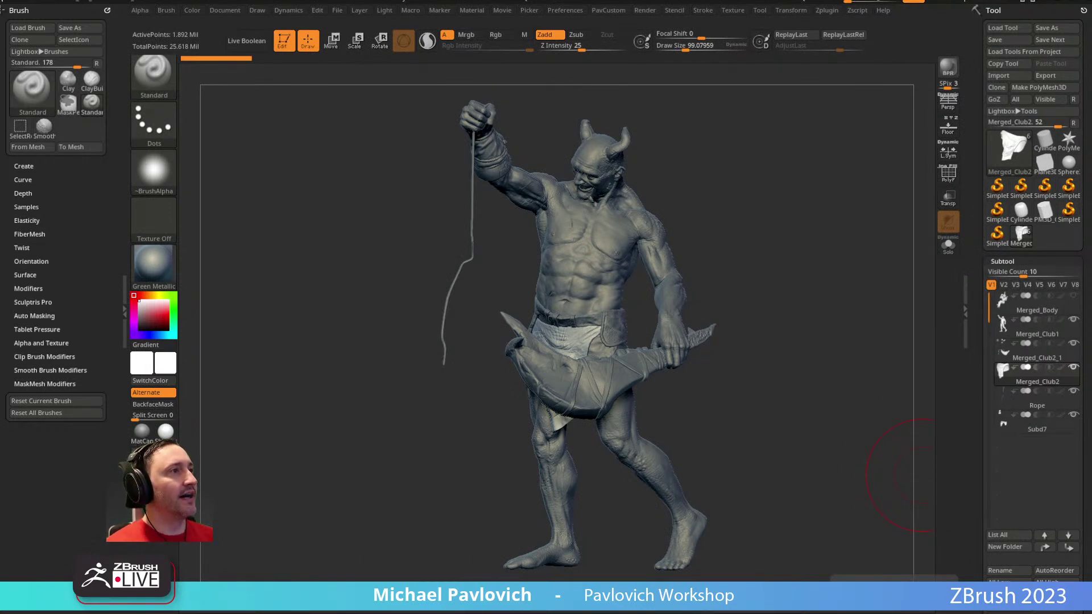
# Step: Collapse and reopen the side tray that holds the docked Brush palette
pyautogui.moveTo(748, 154)
pyautogui.mouseDown()
pyautogui.moveTo(731, 214)
pyautogui.moveTo(655, 214)
pyautogui.mouseUp()
pyautogui.keyDown('alt'); pyautogui.moveTo(735, 193); pyautogui.dragTo(667, 211); pyautogui.keyUp('alt')
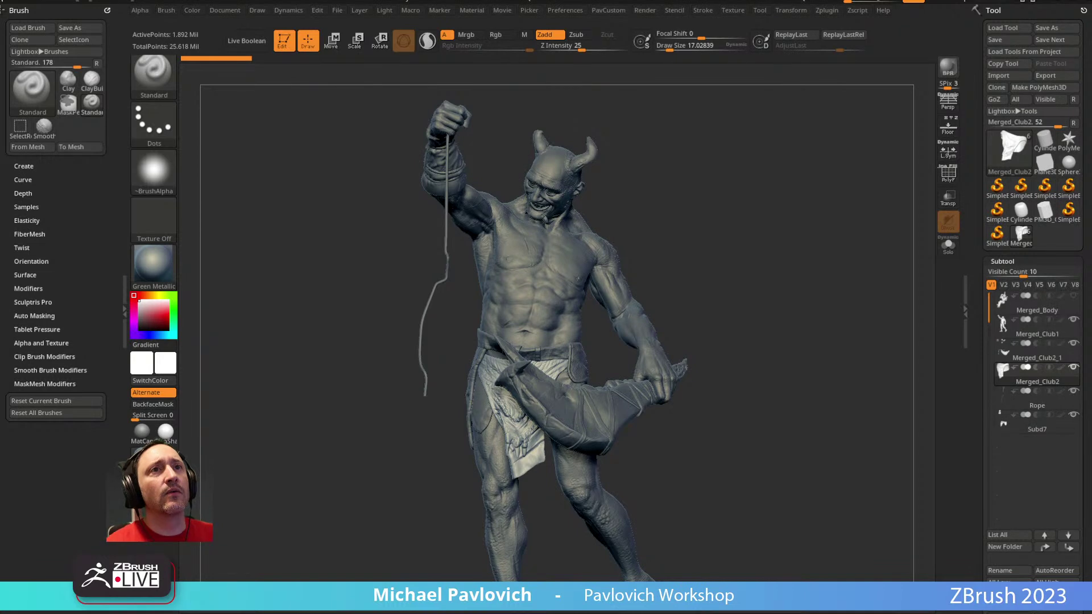
pyautogui.moveTo(711, 197); pyautogui.dragTo(715, 197)
pyautogui.click(167, 10)
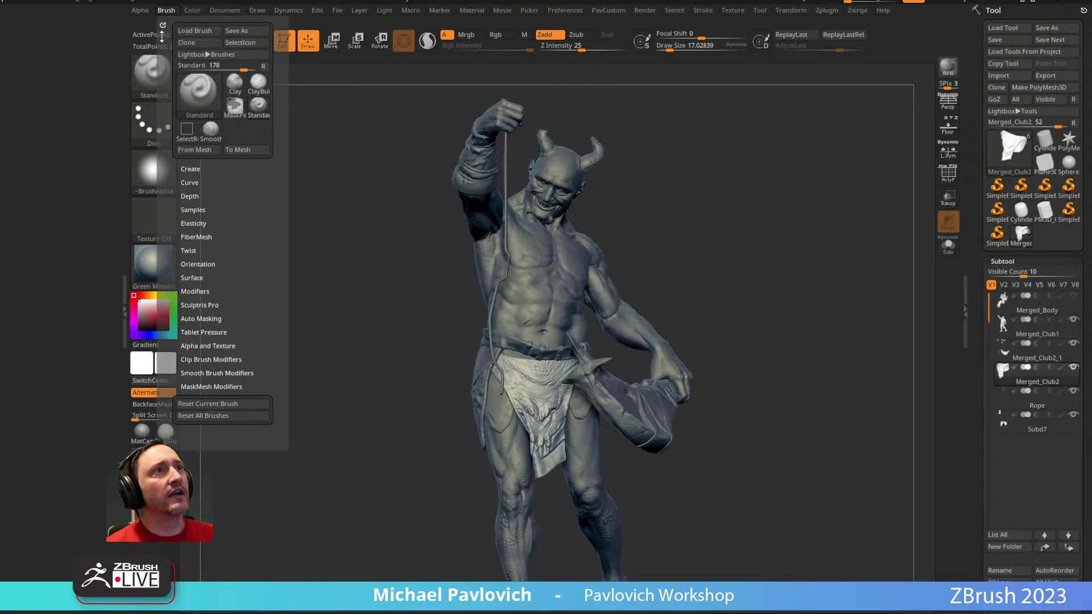
pyautogui.moveTo(112, 44); pyautogui.dragTo(108, 46)
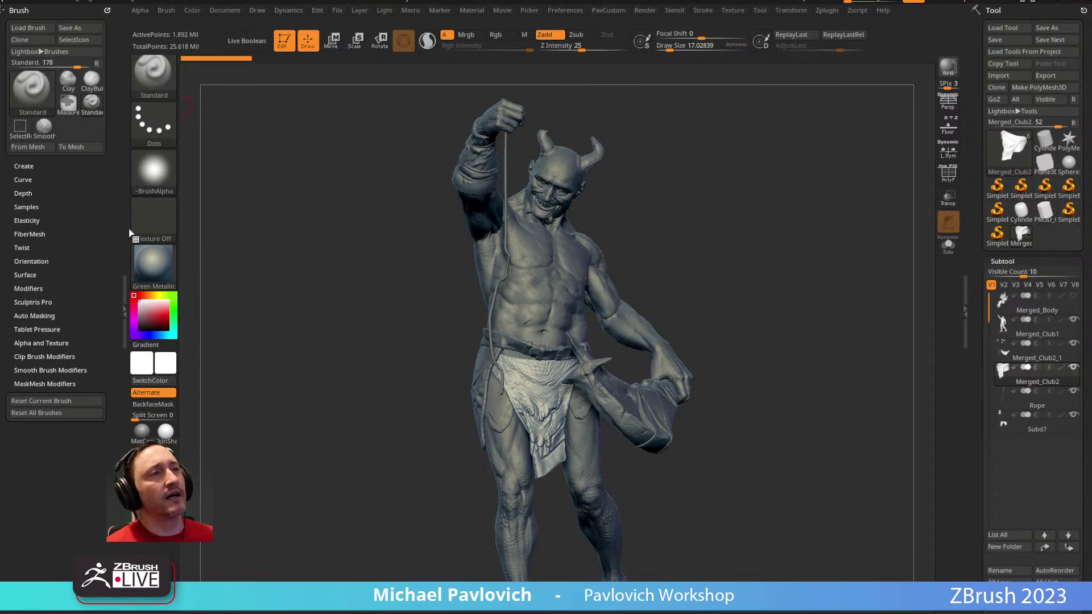
pyautogui.doubleClick(124, 297)
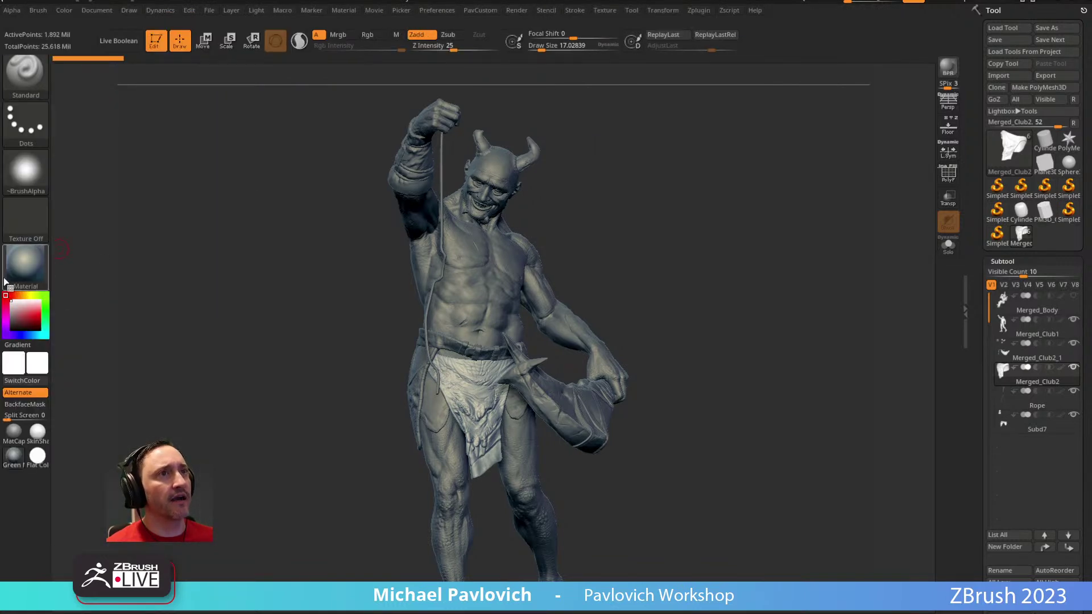
pyautogui.moveTo(2, 303); pyautogui.dragTo(122, 309)
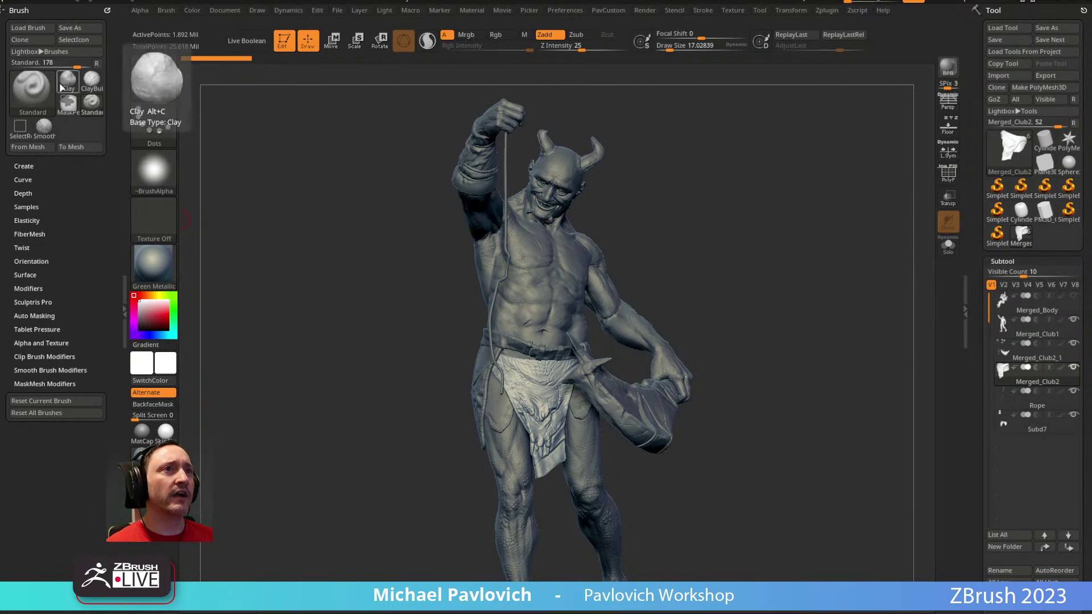
# Step: Remove the Brush palette from the side tray and dock it there again
pyautogui.click(107, 9)
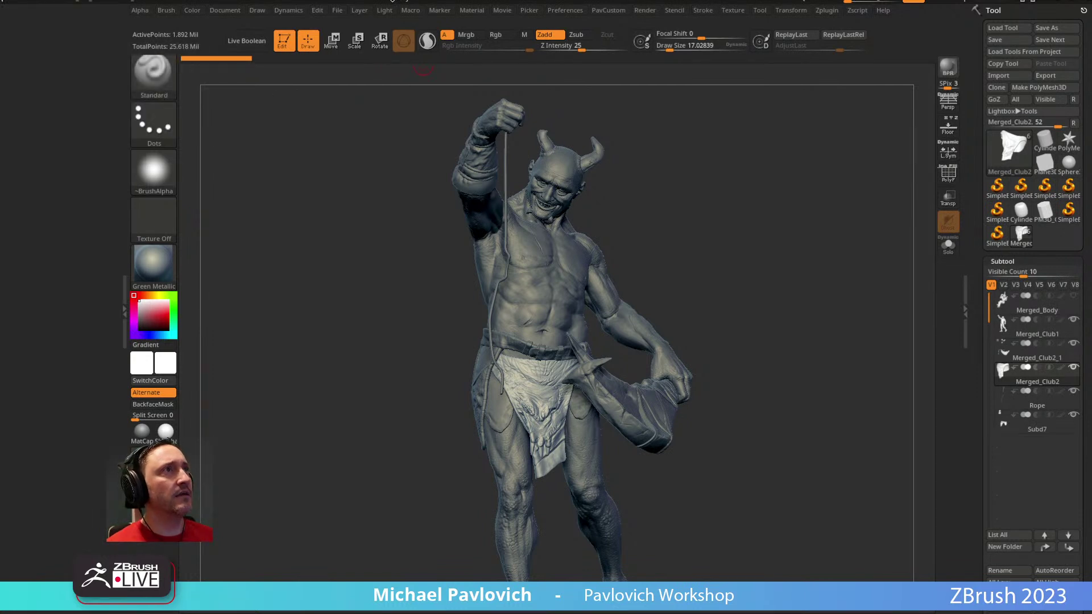
pyautogui.click(167, 12)
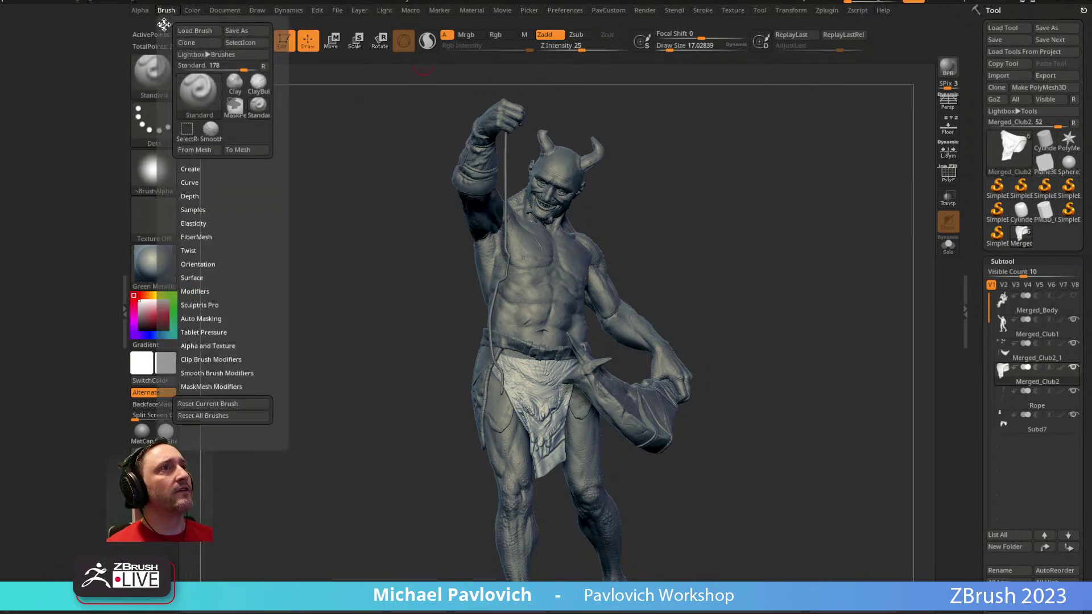
pyautogui.moveTo(163, 23); pyautogui.dragTo(57, 23)
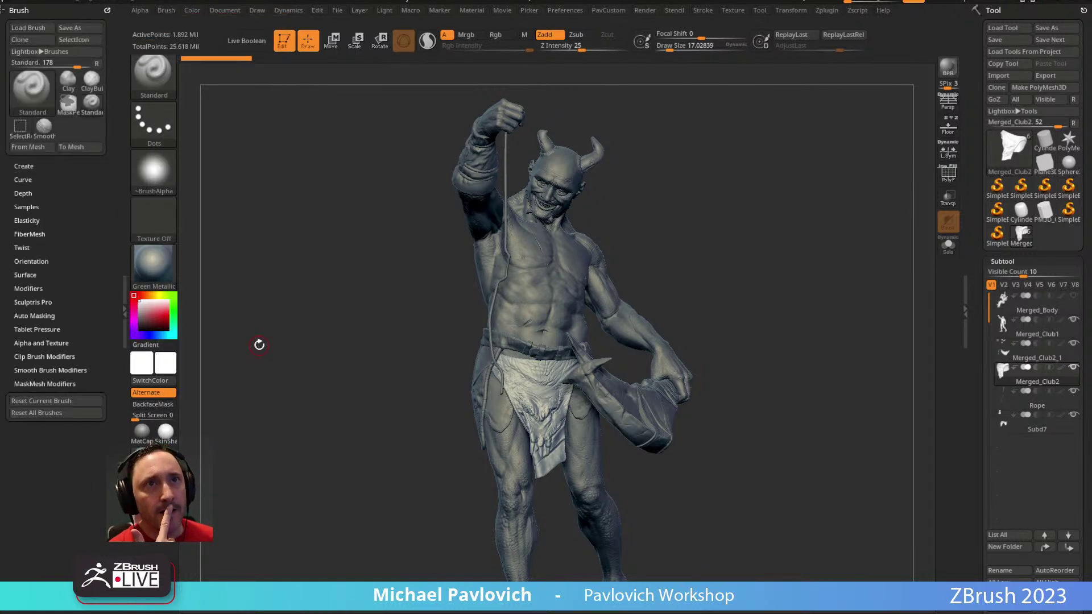
# Step: Switch to the browser and look through the Character Creator & ZBrush video's goblin head, Substance Painter texturing and troll facial animation parts
pyautogui.moveTo(347, 281)
pyautogui.mouseDown()
pyautogui.moveTo(312, 278)
pyautogui.moveTo(490, 304)
pyautogui.moveTo(439, 573)
pyautogui.mouseUp()
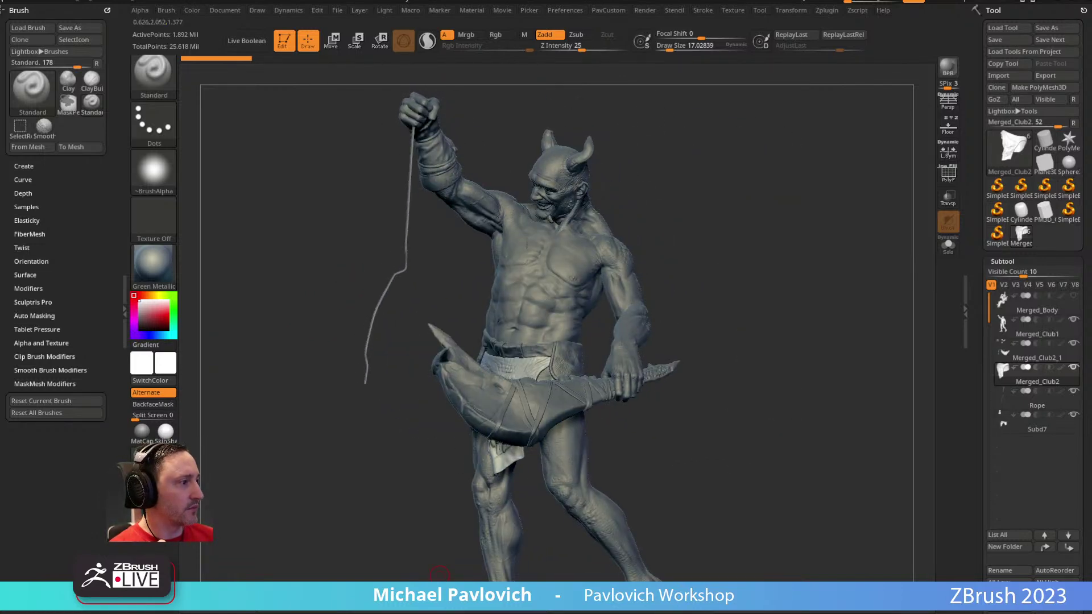
pyautogui.hotkey('alt', 'Tab')
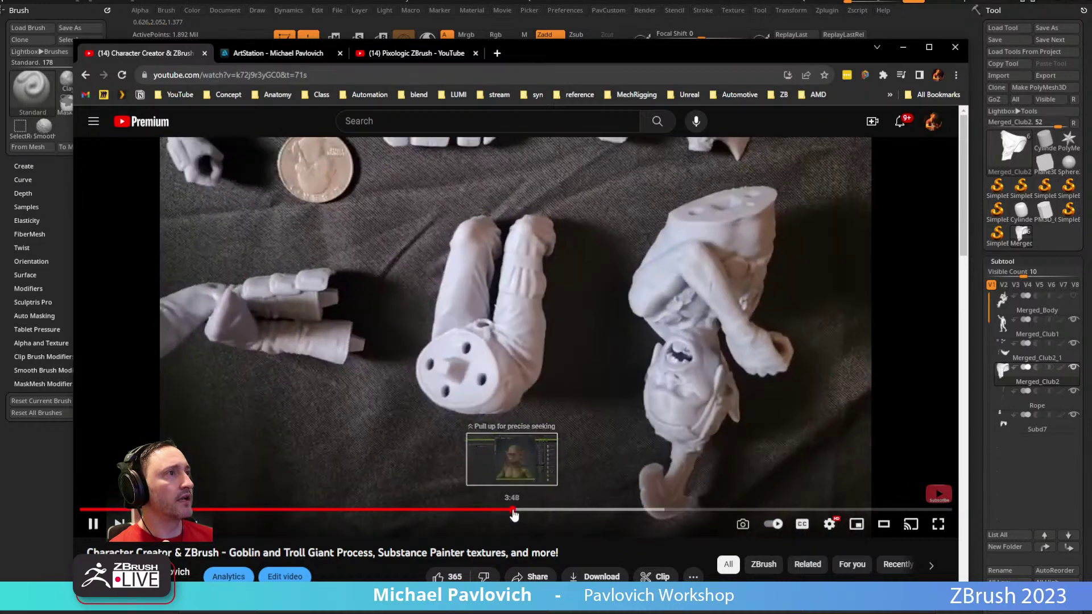
pyautogui.click(517, 510)
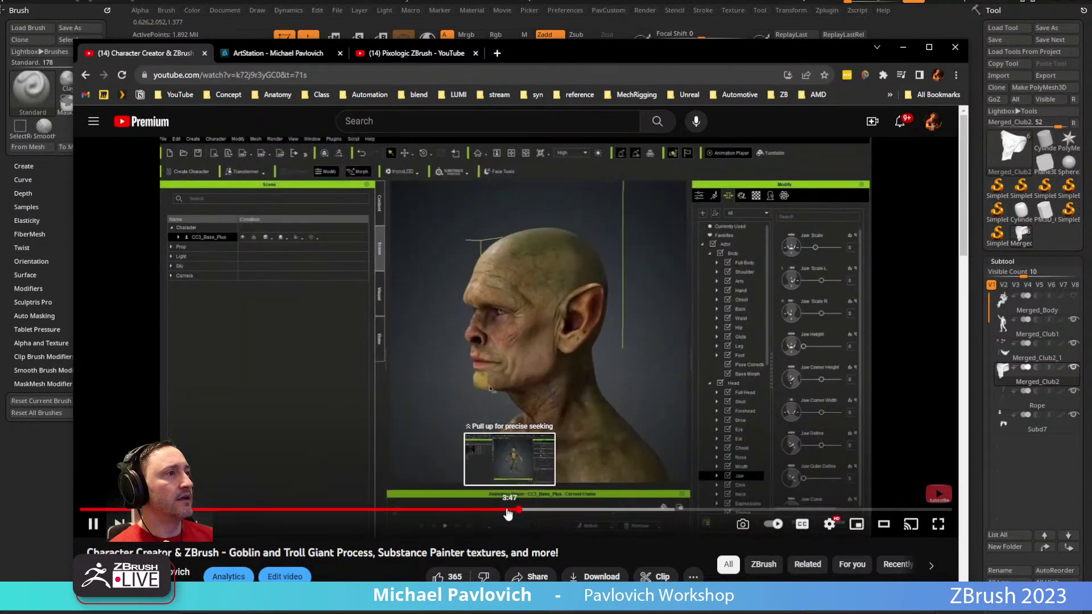
pyautogui.click(512, 510)
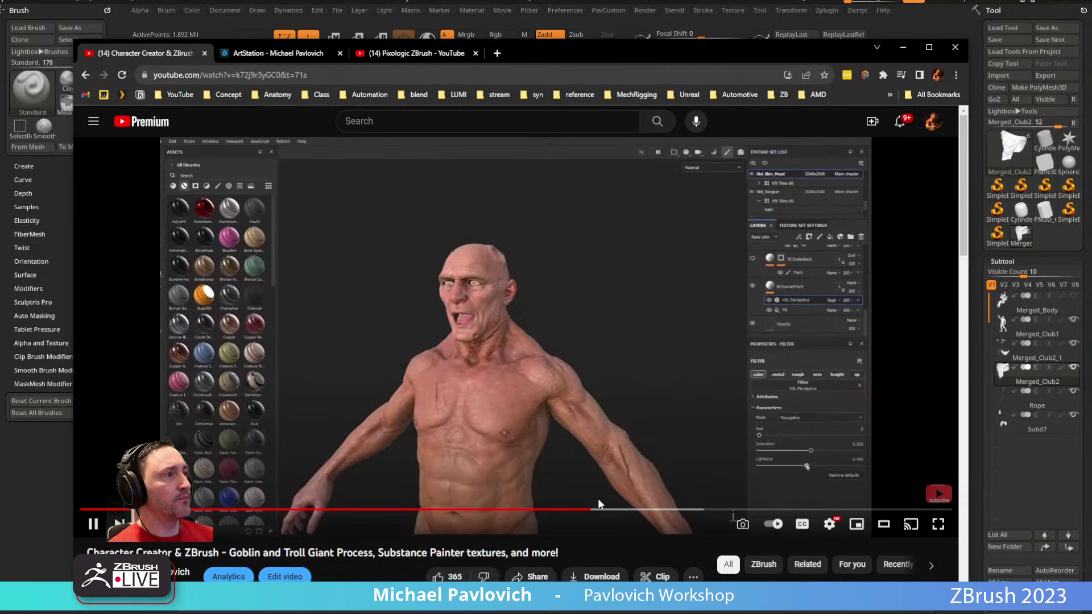
pyautogui.moveTo(598, 509); pyautogui.dragTo(637, 520)
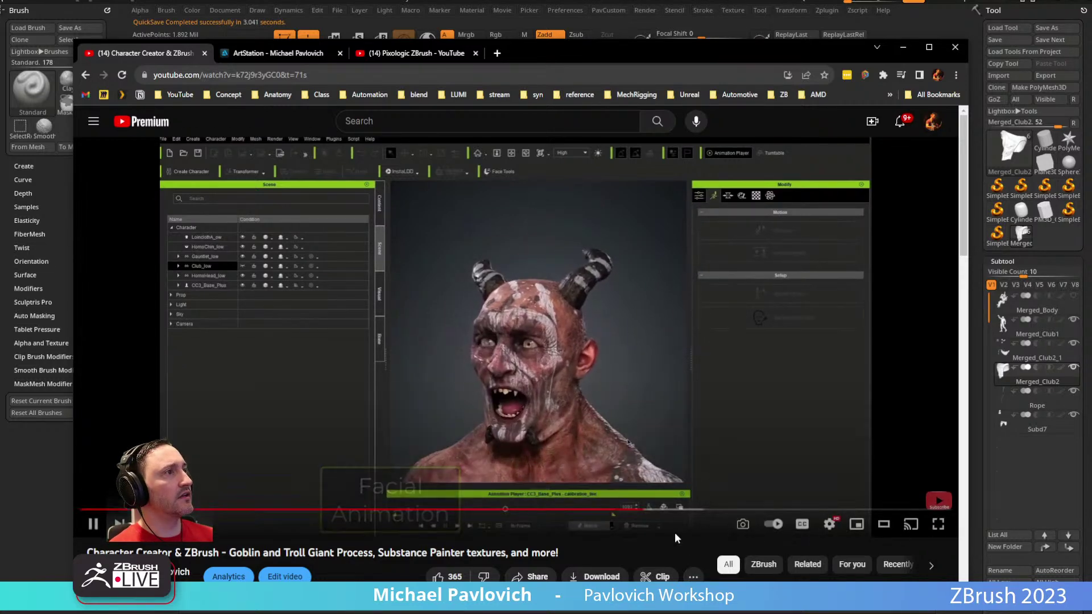
# Step: Look through the video's creature, stylized character and clothing examples, pause playback, and return to ZBrush
pyautogui.moveTo(648, 510); pyautogui.dragTo(838, 512)
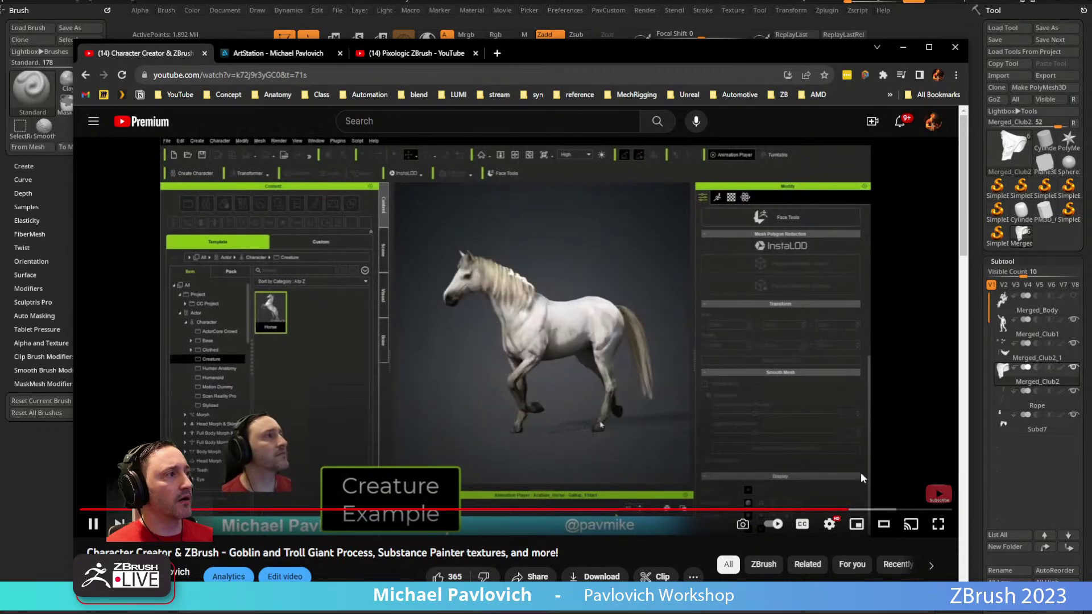
pyautogui.click(858, 511)
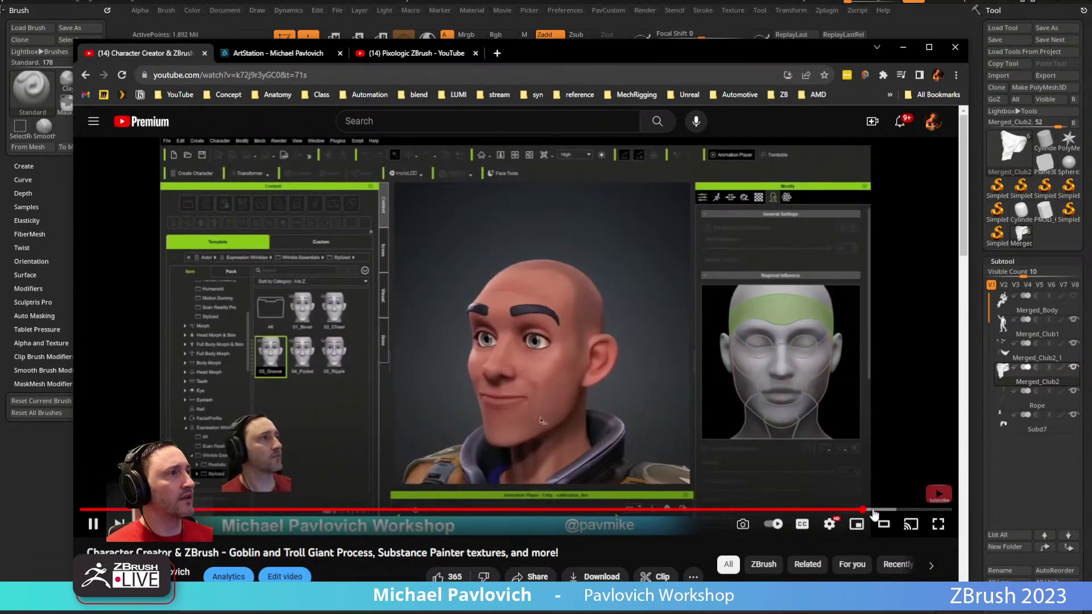
pyautogui.click(879, 511)
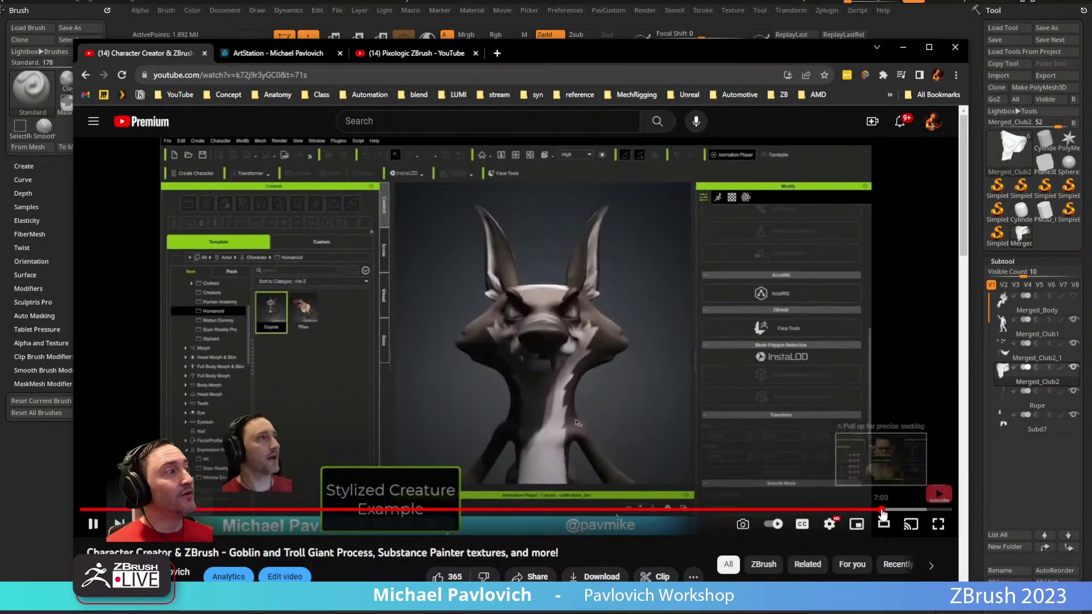
pyautogui.click(895, 512)
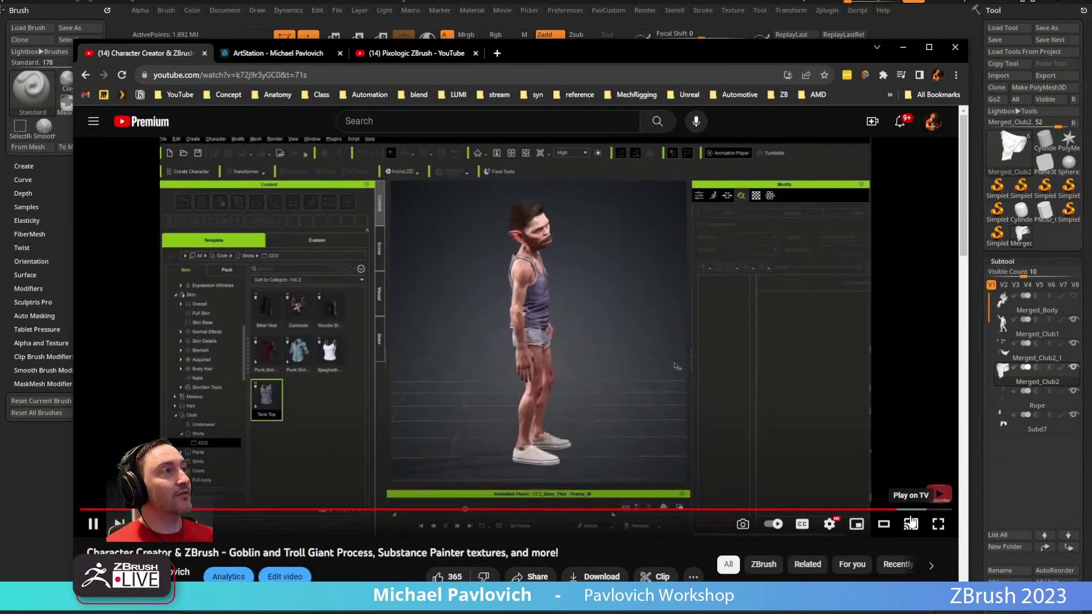
pyautogui.click(93, 524)
pyautogui.moveTo(532, 53); pyautogui.dragTo(568, 613)
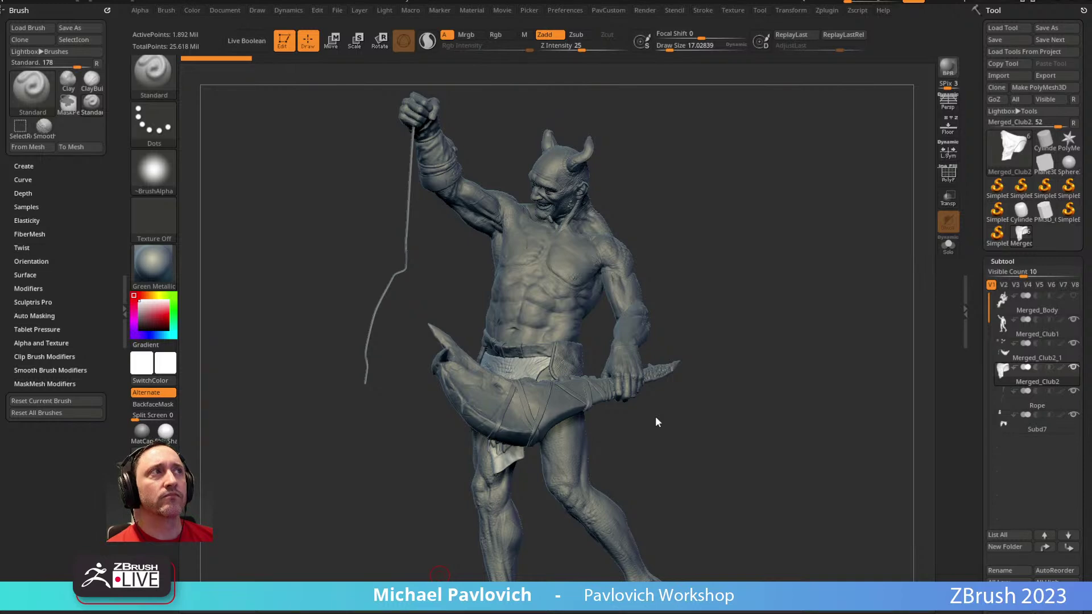
# Step: Make the troll body subtool Merged_Club1 active and set the draw size to about 46
pyautogui.moveTo(730, 214)
pyautogui.mouseDown()
pyautogui.moveTo(719, 196)
pyautogui.moveTo(682, 215)
pyautogui.moveTo(718, 233)
pyautogui.moveTo(748, 205)
pyautogui.moveTo(733, 233)
pyautogui.moveTo(751, 205)
pyautogui.moveTo(712, 215)
pyautogui.moveTo(704, 196)
pyautogui.mouseUp()
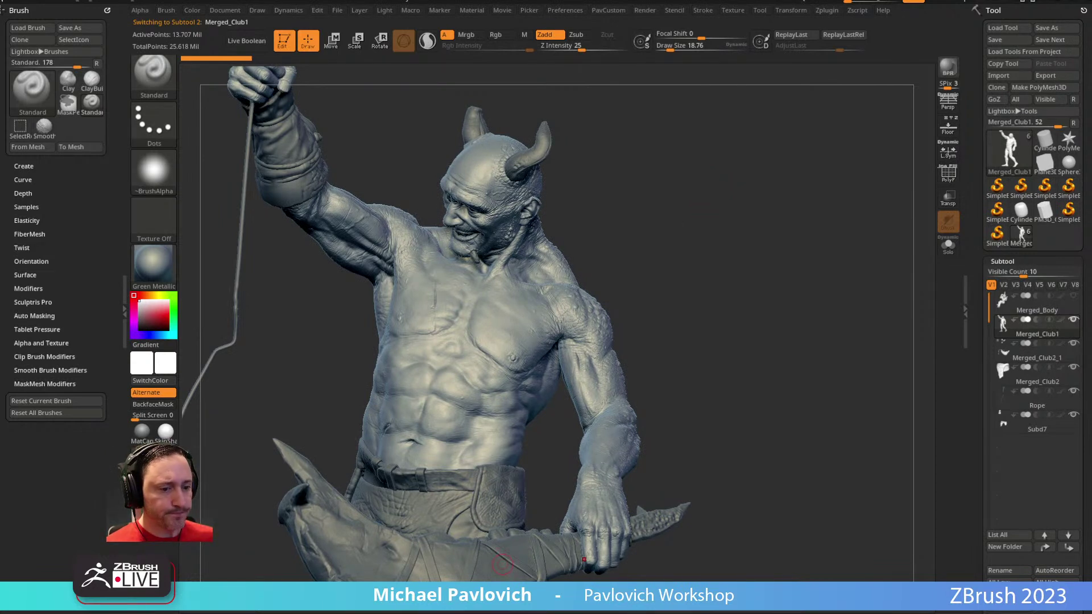
pyautogui.moveTo(656, 223)
pyautogui.mouseDown()
pyautogui.moveTo(685, 246)
pyautogui.moveTo(696, 221)
pyautogui.mouseUp()
pyautogui.press('s')
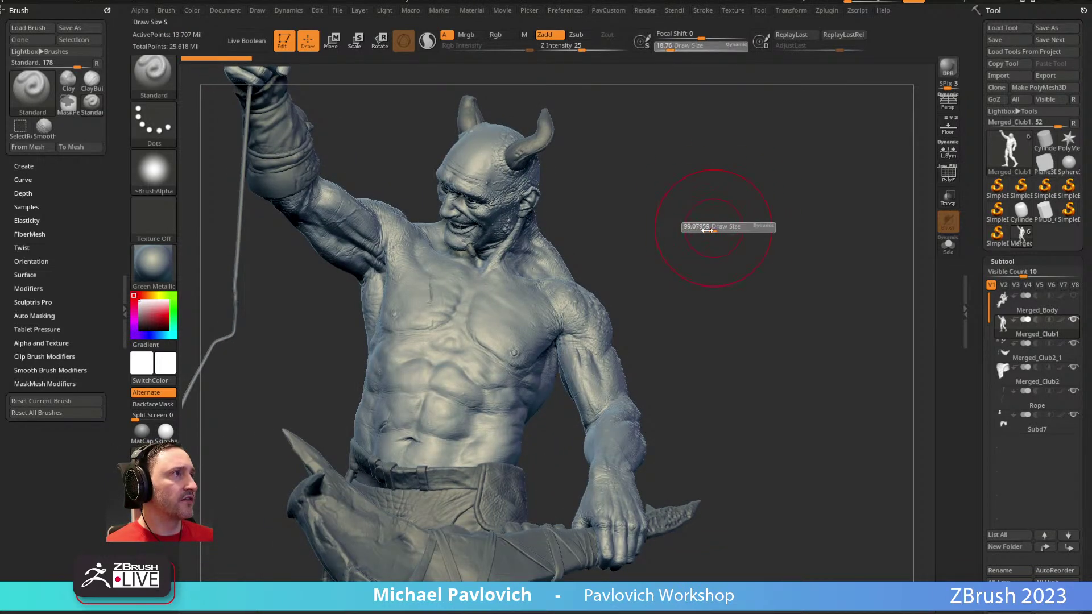
pyautogui.press('space')
pyautogui.press('space')
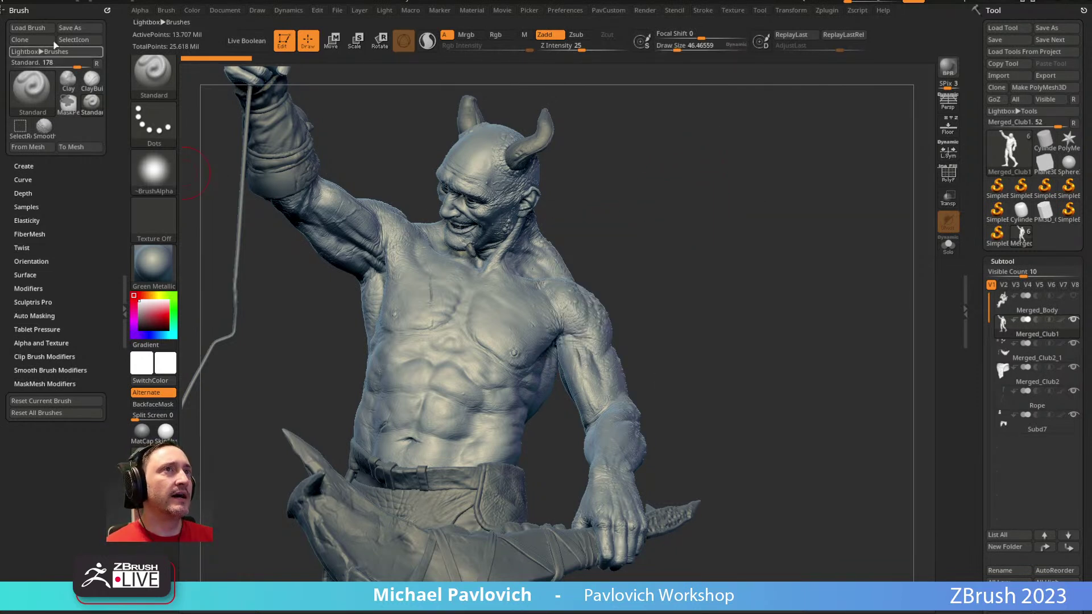
# Step: Select the Move brush and expand the Auto Masking and Smooth Brush Modifiers settings of the Brush palette
pyautogui.click(40, 316)
pyautogui.moveTo(66, 301); pyautogui.dragTo(67, 272)
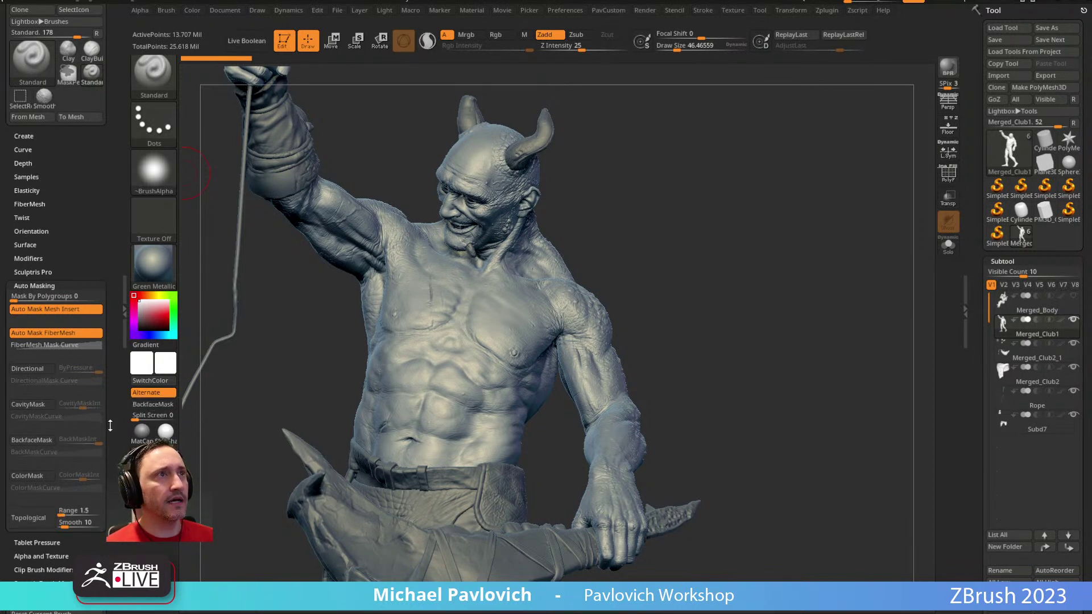
pyautogui.press('b')
pyautogui.press('m')
pyautogui.press('v')
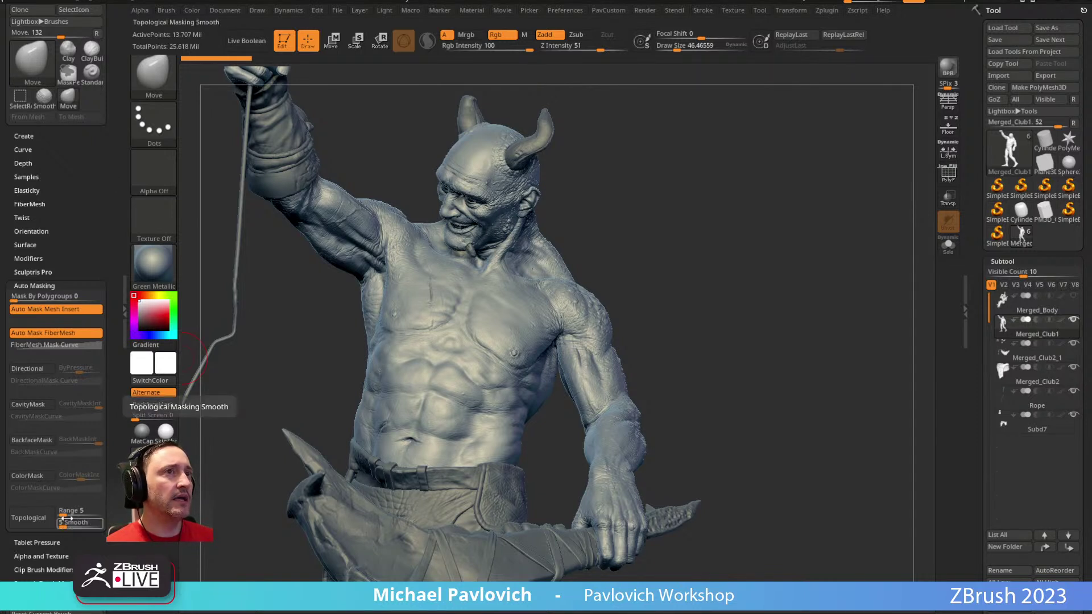
pyautogui.moveTo(71, 256); pyautogui.dragTo(76, 233)
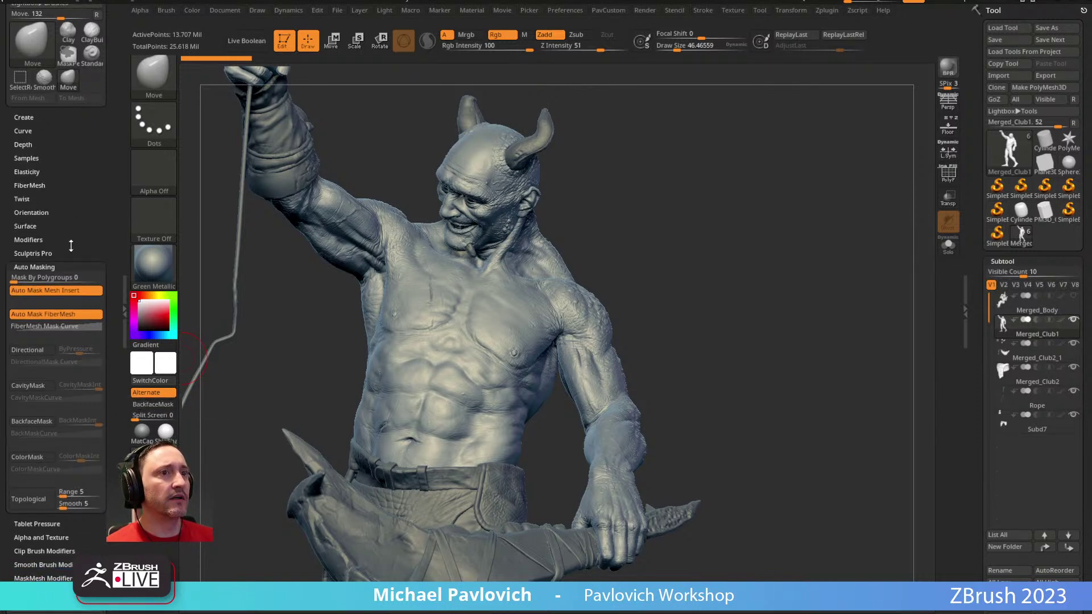
pyautogui.moveTo(57, 563); pyautogui.dragTo(79, 472)
pyautogui.click(80, 470)
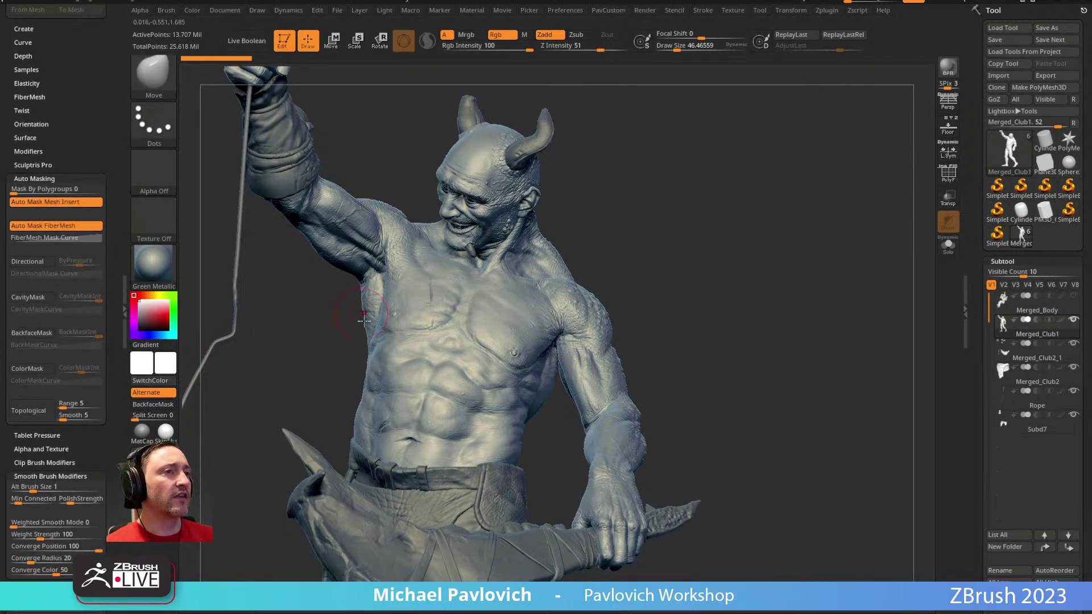
# Step: Select the Standard brush and set its draw size to about 27, with the whole troll in view
pyautogui.moveTo(710, 214)
pyautogui.keyDown('alt'); pyautogui.mouseDown()
pyautogui.moveTo(667, 222)
pyautogui.moveTo(707, 173)
pyautogui.moveTo(728, 193)
pyautogui.moveTo(719, 209)
pyautogui.moveTo(690, 216)
pyautogui.mouseUp(); pyautogui.keyUp('alt')
pyautogui.press('s')
pyautogui.press('b')
pyautogui.press('s')
pyautogui.press('t')
pyautogui.press('s')
pyautogui.press('s')
pyautogui.moveTo(689, 216)
pyautogui.mouseDown()
pyautogui.moveTo(707, 216)
pyautogui.moveTo(709, 195)
pyautogui.moveTo(703, 201)
pyautogui.mouseUp()
pyautogui.press('s')
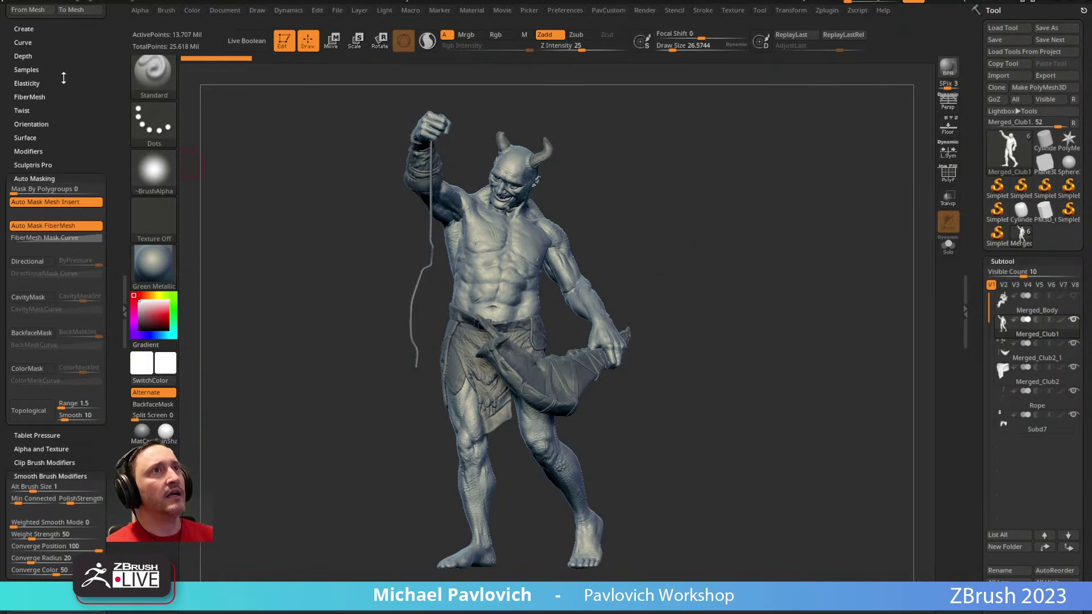
# Step: Examine the Smooth Brush Modifiers, including the Weighted Smooth Mode options, while temporarily activating the Smooth brush
pyautogui.moveTo(93, 104); pyautogui.dragTo(91, 170)
pyautogui.moveTo(82, 234); pyautogui.dragTo(83, 119)
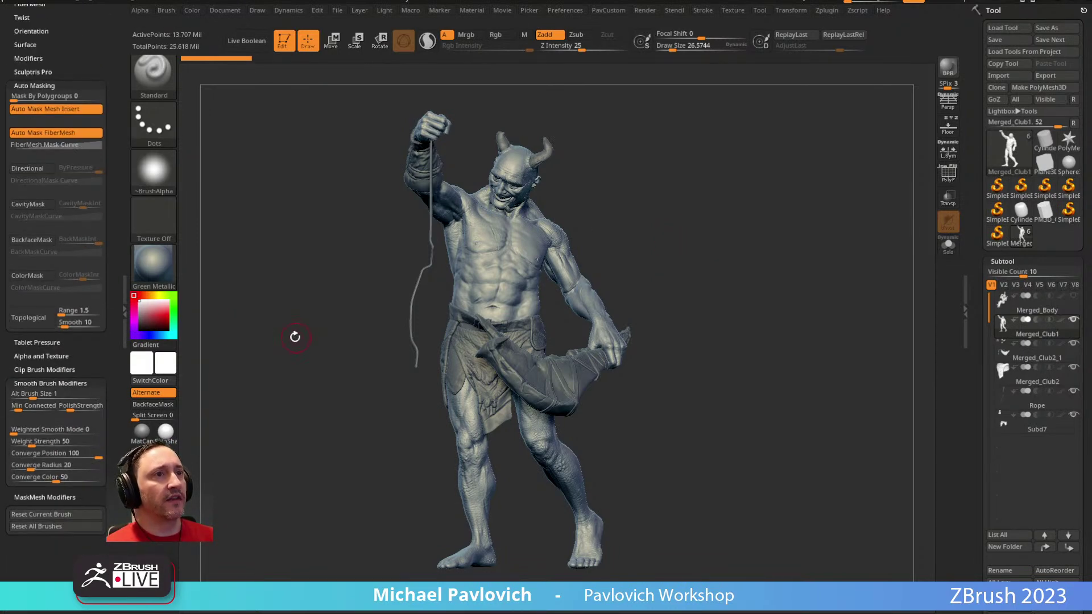
pyautogui.press('shift')
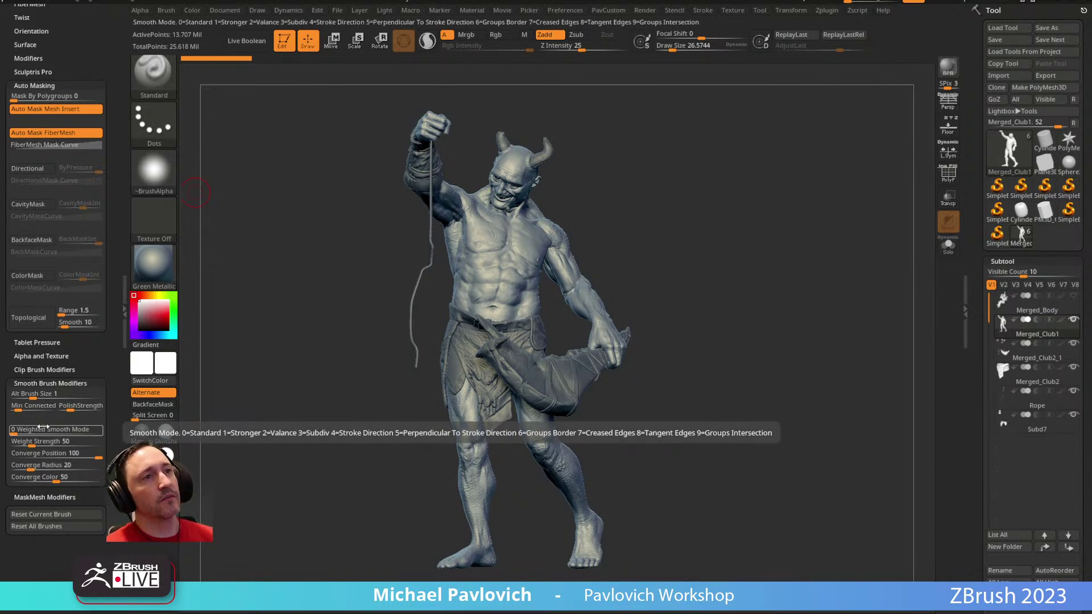
pyautogui.press('shift')
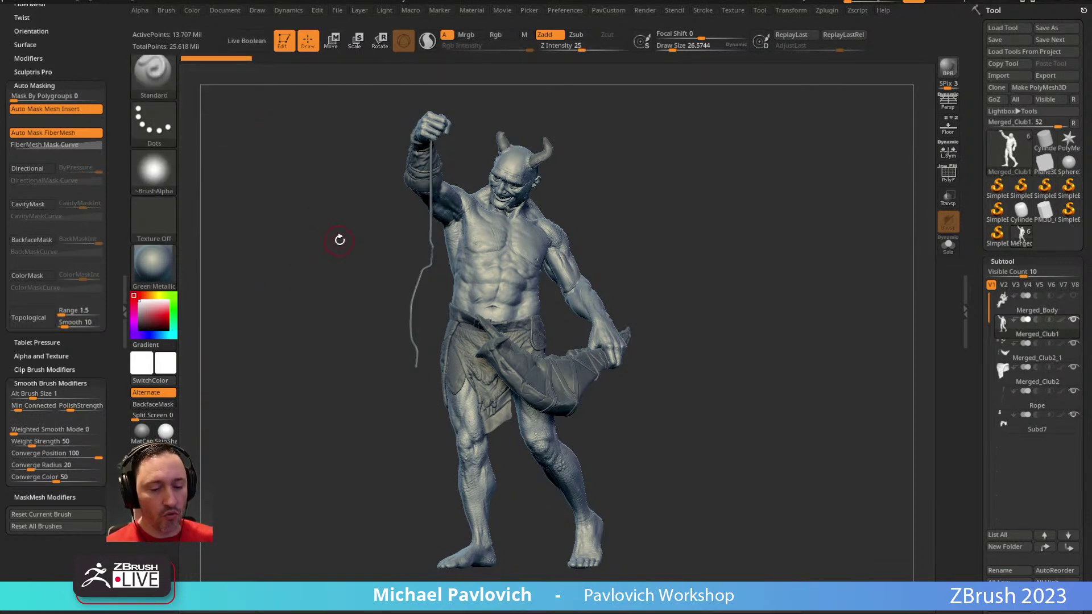
# Step: Select the ClayTubes brush and open the Stroke settings with the Smooth brush temporarily active
pyautogui.press('b')
pyautogui.press('c')
pyautogui.press('t')
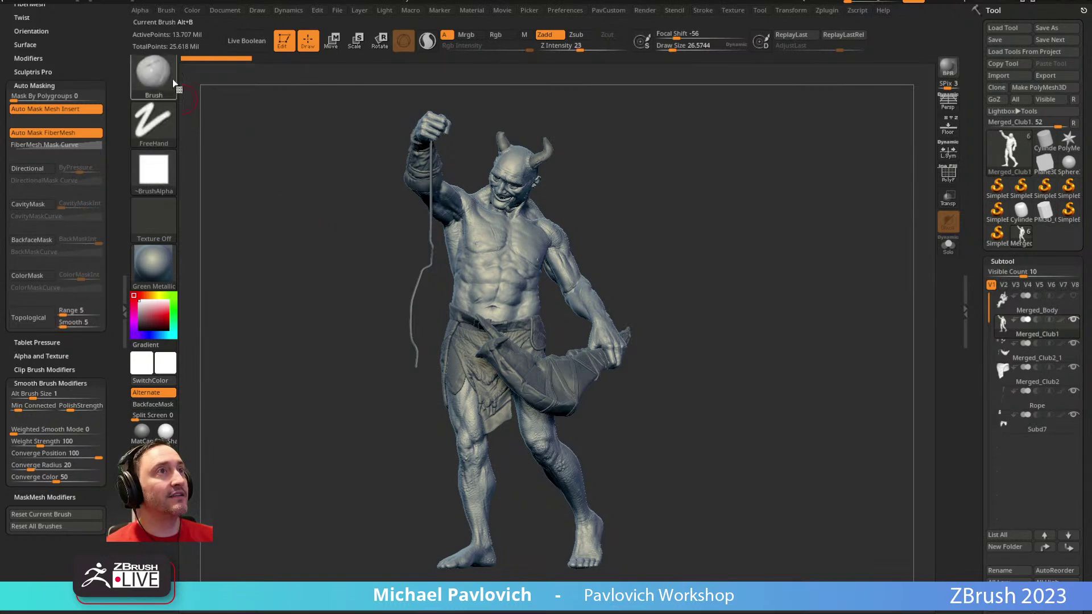
pyautogui.press('b')
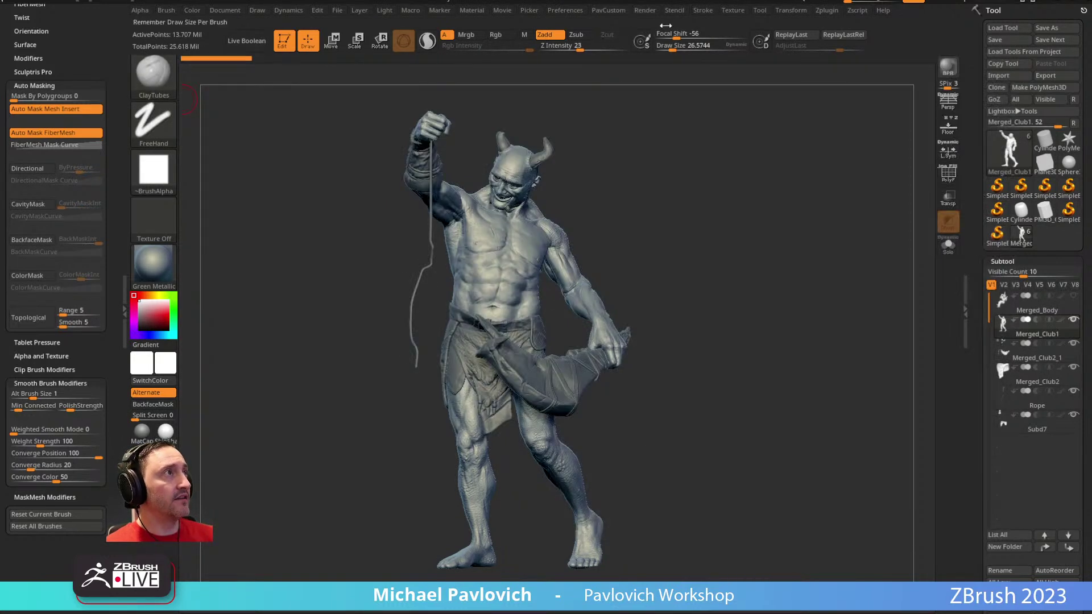
pyautogui.click(702, 10)
pyautogui.press('shift')
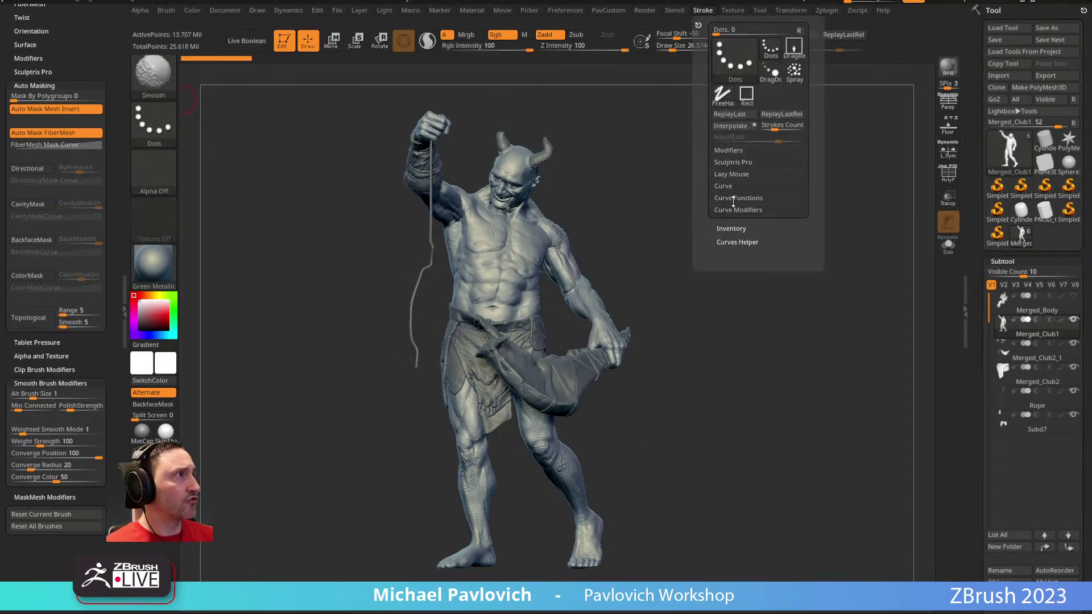
# Step: Leave the Stroke settings and open the brush folders in LightBox
pyautogui.keyDown('shift'); pyautogui.click(731, 151); pyautogui.keyUp('shift')
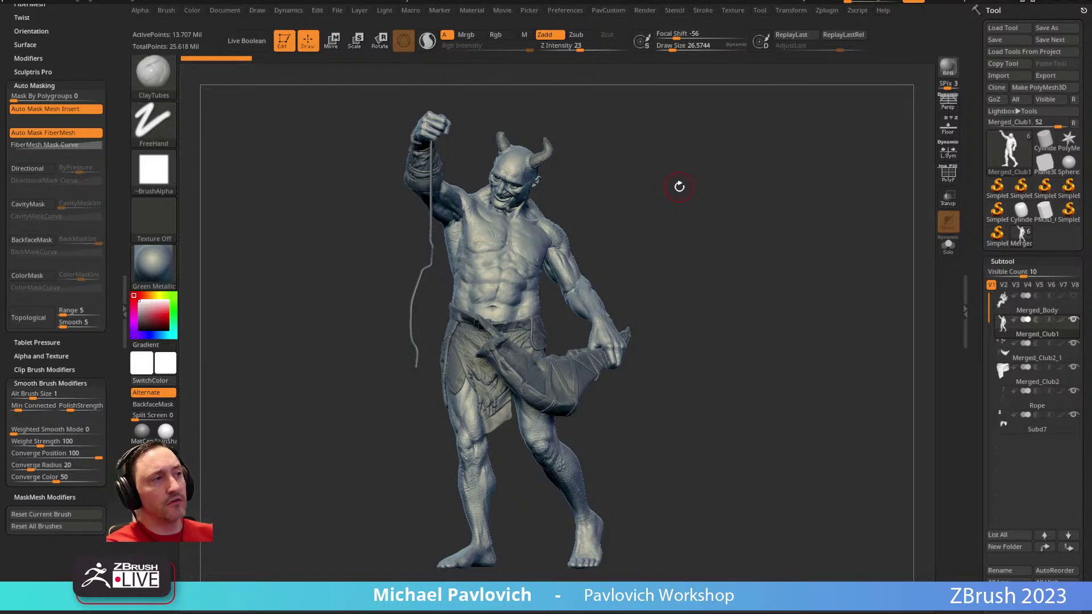
pyautogui.press(',')
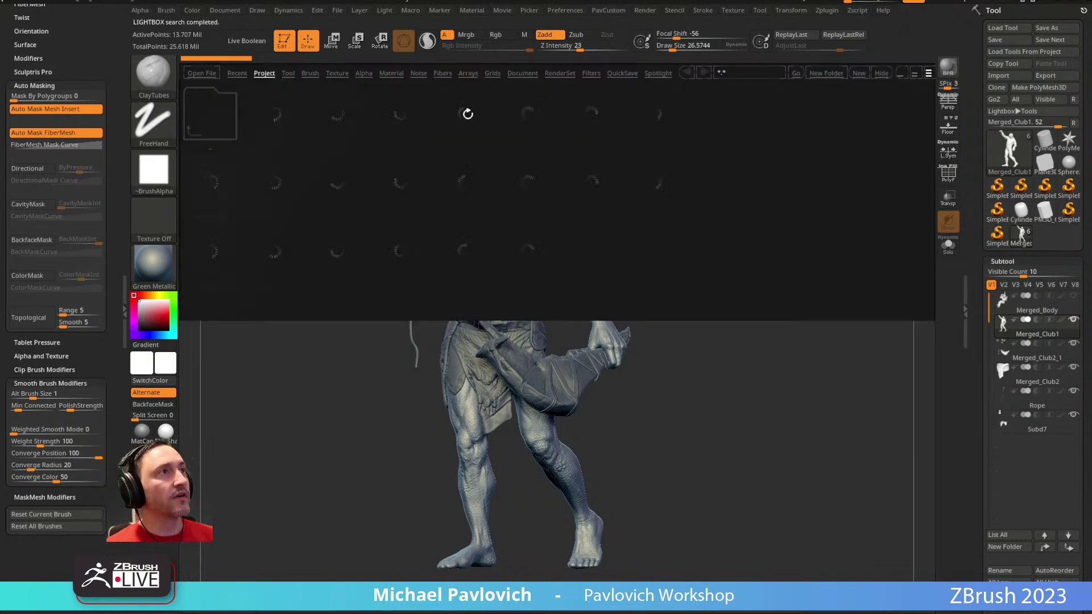
pyautogui.click(310, 73)
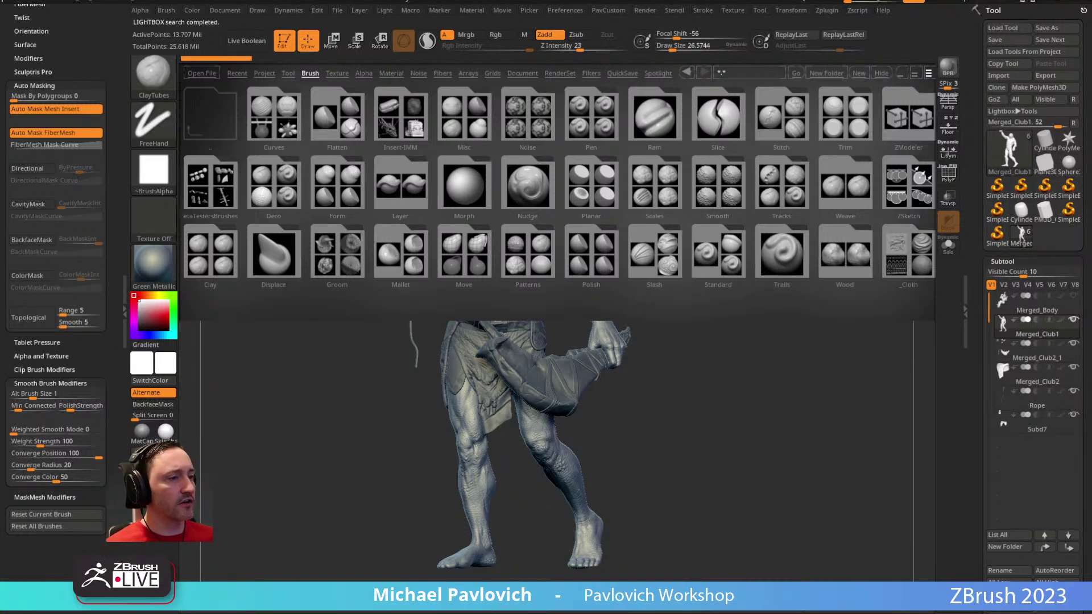
# Step: Switch to File Explorer and open the ZBrushes folder inside the Maxon ZBrush 2023 program folder
pyautogui.press('super+e')
pyautogui.moveTo(582, 161); pyautogui.dragTo(320, 165)
pyautogui.scroll(5, 256, 392)
pyautogui.scroll(4, 253, 401)
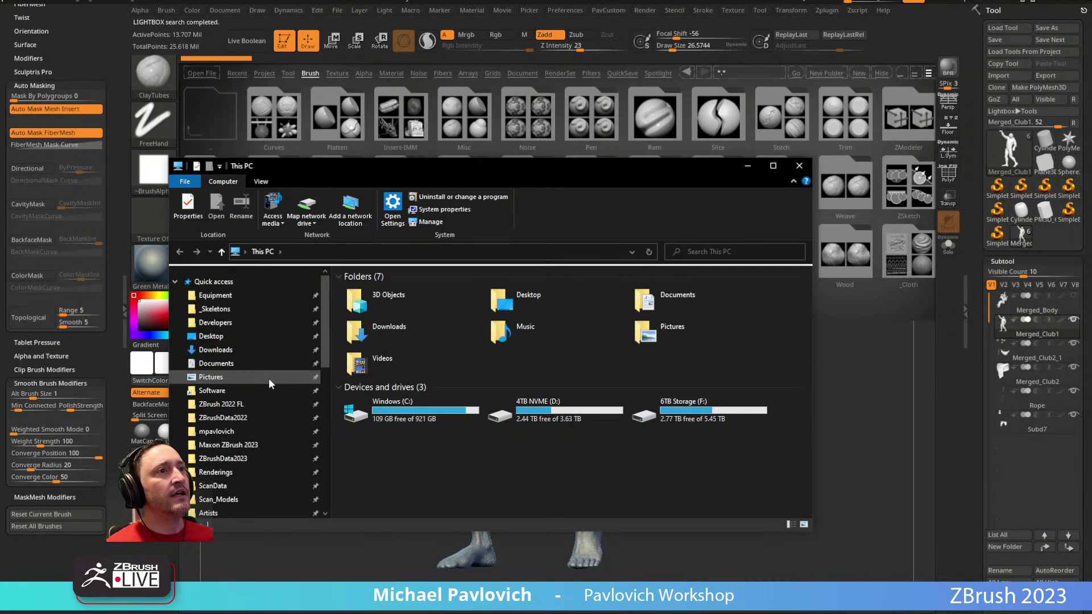
pyautogui.click(267, 446)
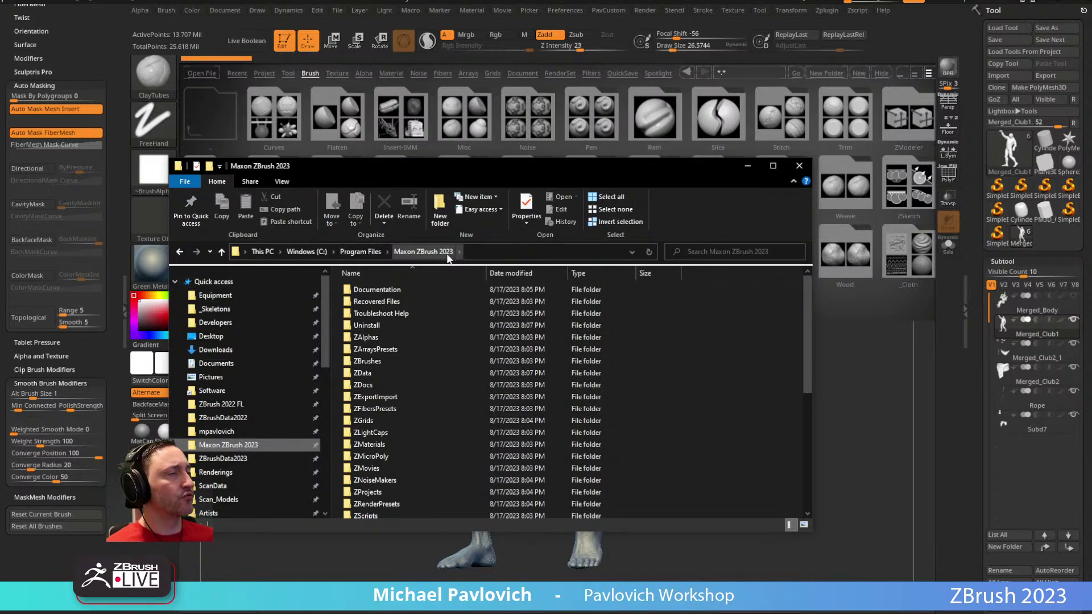
pyautogui.doubleClick(398, 362)
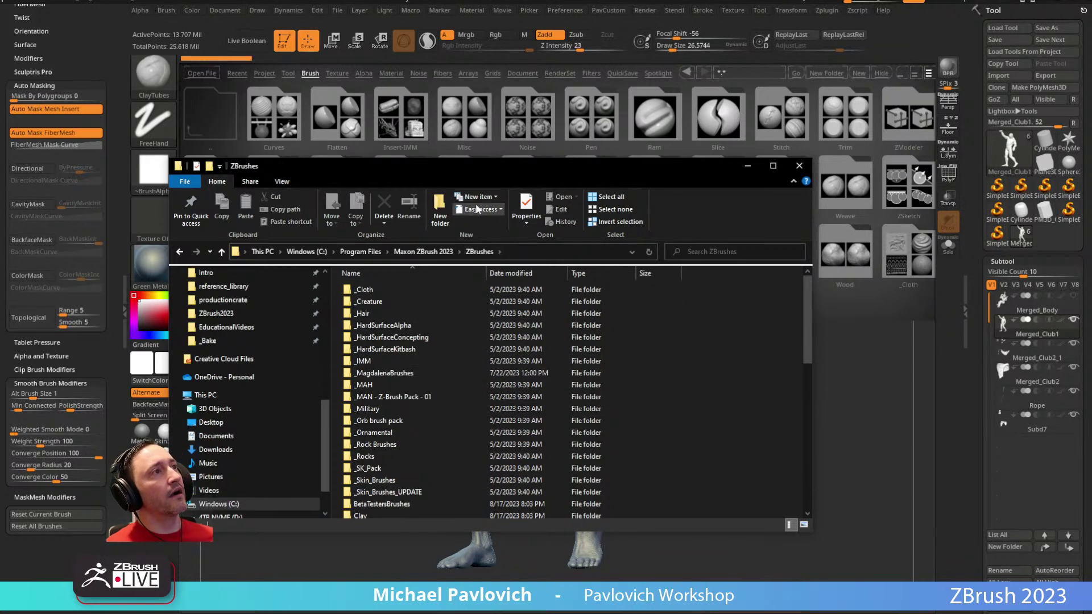
# Step: Open the _MagdalenaBrushes folder, select ClayTubes_MD.ZBP, and move the File Explorer window out of the way
pyautogui.moveTo(472, 169); pyautogui.dragTo(485, 140)
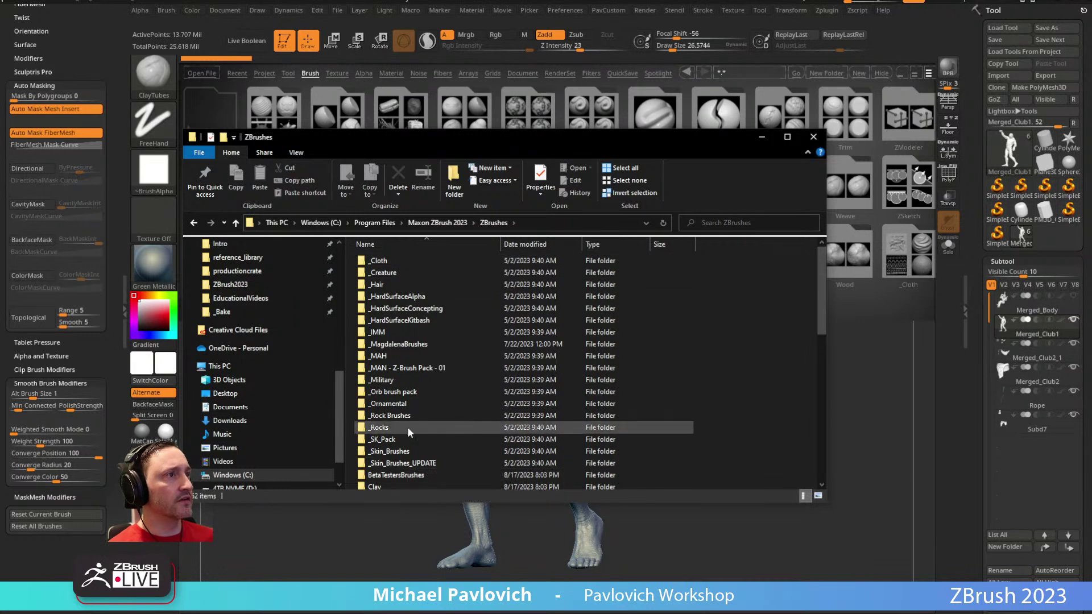
pyautogui.doubleClick(400, 344)
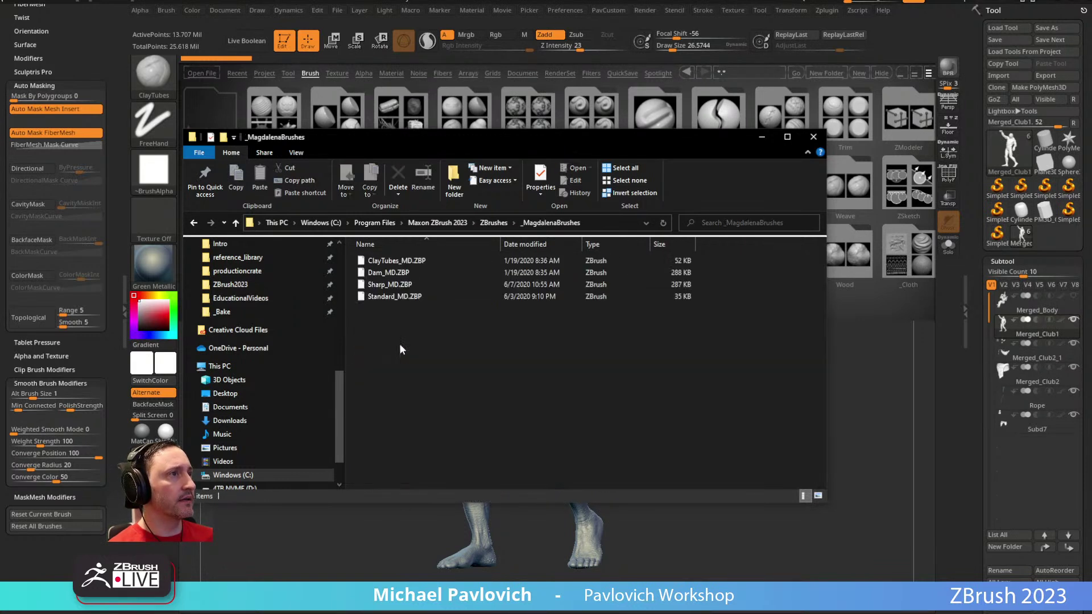
pyautogui.click(391, 261)
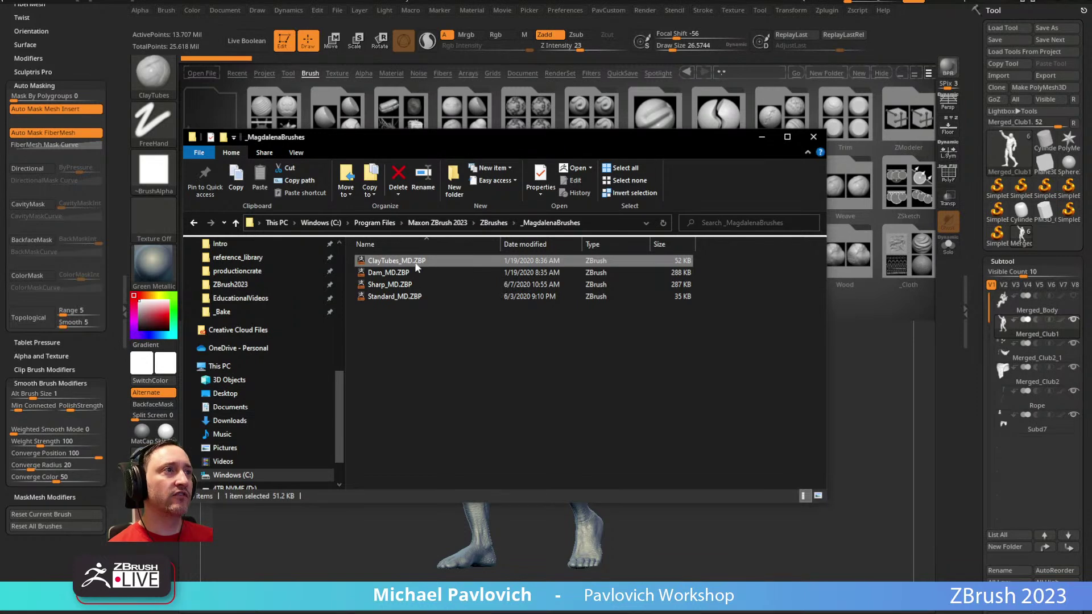
pyautogui.moveTo(469, 141); pyautogui.dragTo(458, 613)
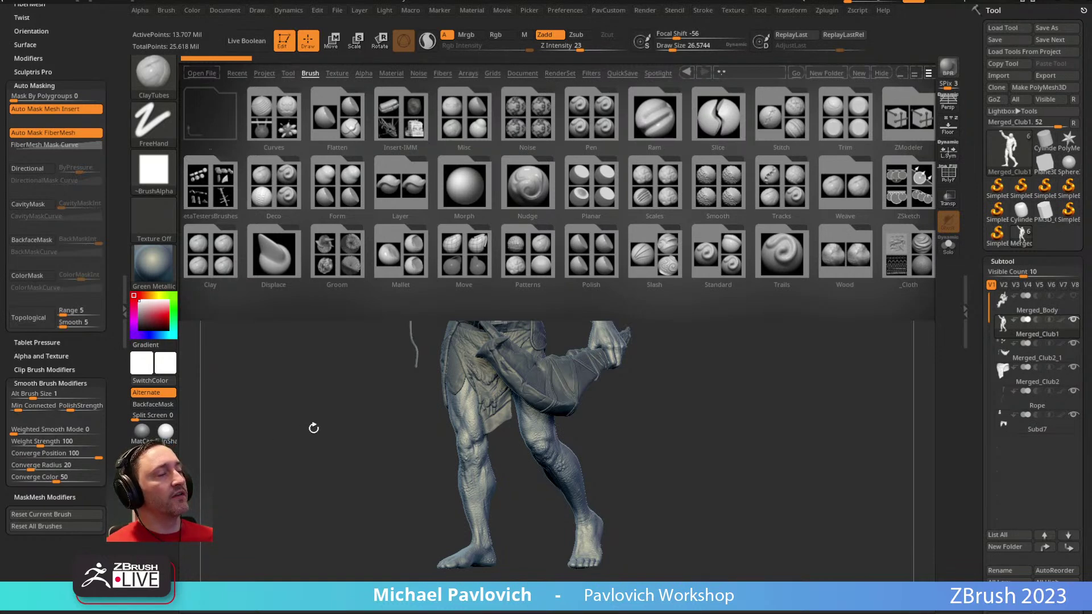
# Step: Check the Smooth brush's Weighted Smooth Mode options and view the _MagdalenaBrushes folder in LightBox, closing LightBox when done
pyautogui.moveTo(94, 52)
pyautogui.mouseDown()
pyautogui.moveTo(83, 232)
pyautogui.moveTo(61, 81)
pyautogui.moveTo(45, 104)
pyautogui.mouseUp()
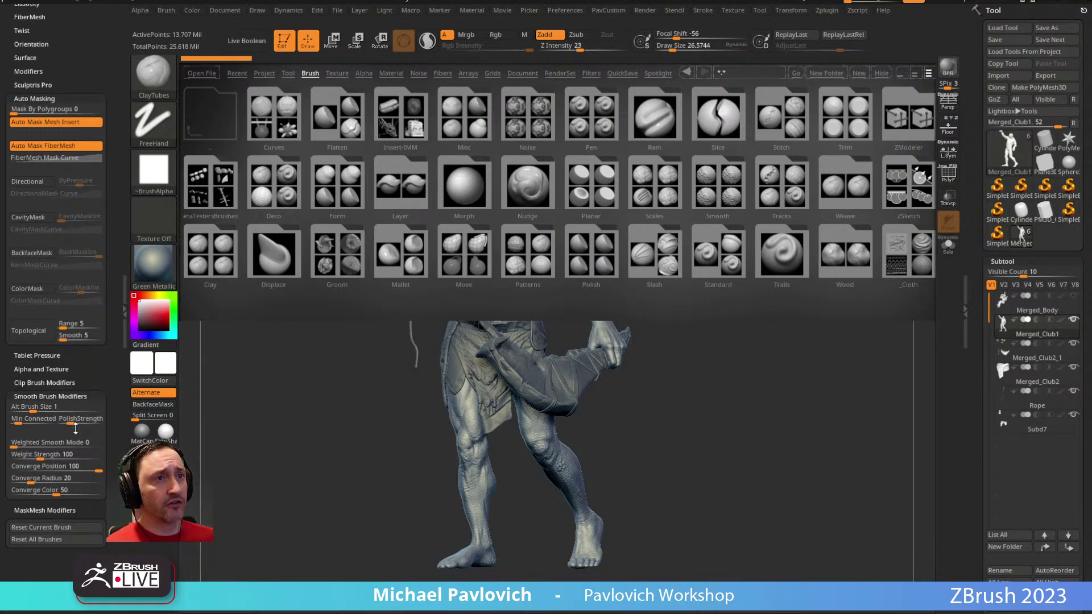
pyautogui.press('shift')
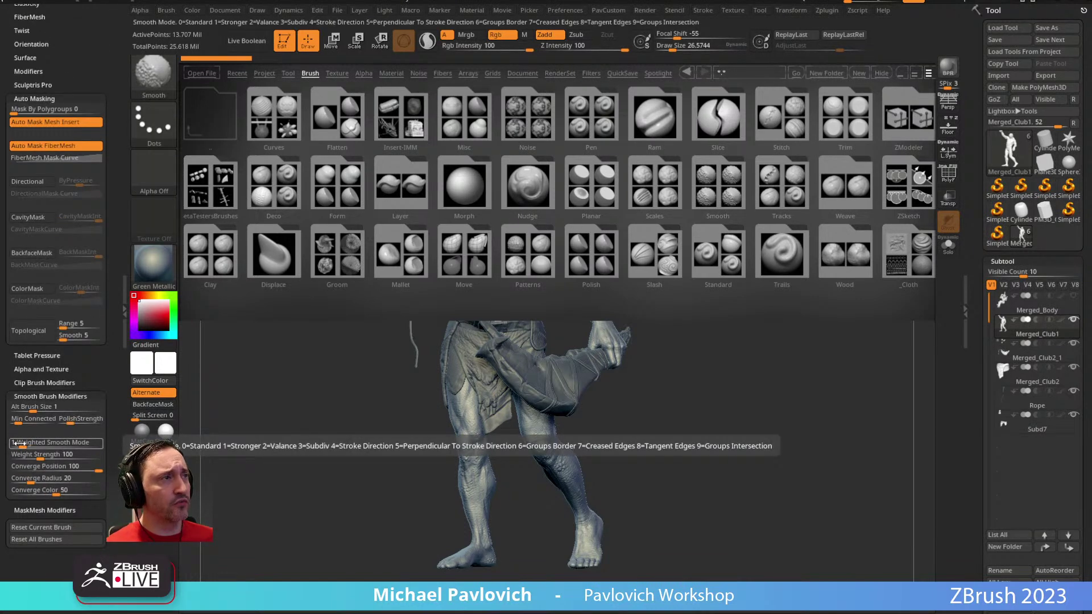
pyautogui.moveTo(714, 301); pyautogui.dragTo(561, 299)
pyautogui.click(644, 287)
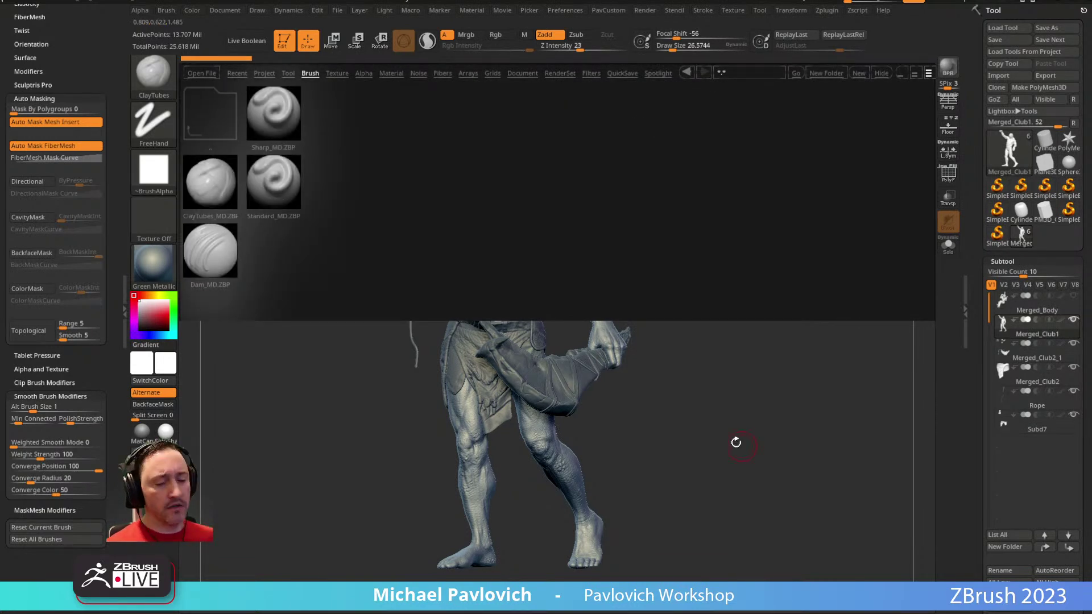
pyautogui.press(',')
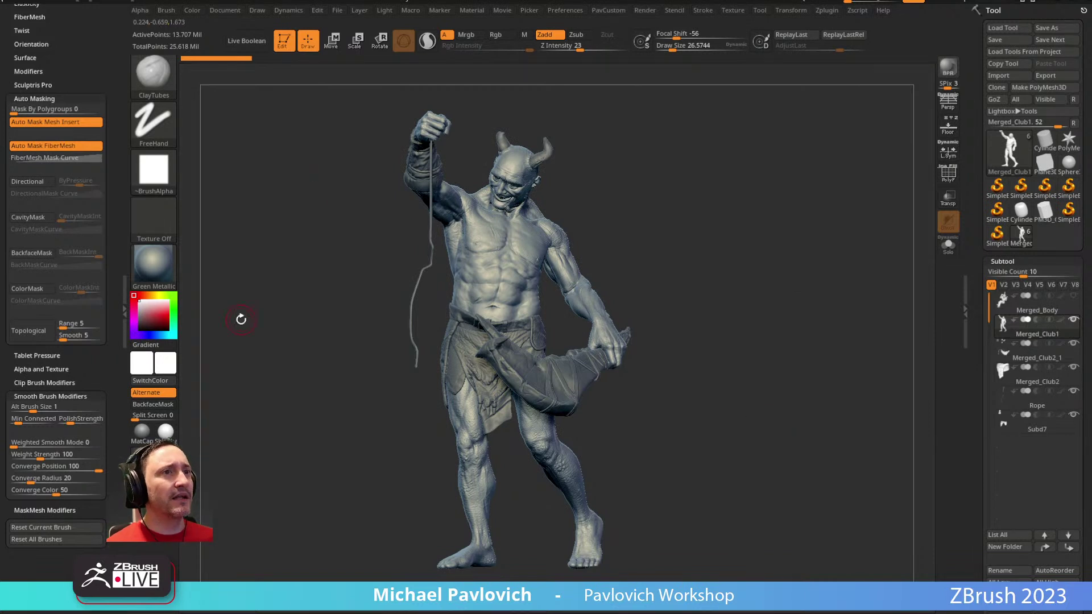
# Step: Start saving the temporarily active Smooth brush as a preset and browse to the Maxon ZBrush 2023 folder
pyautogui.press('shift')
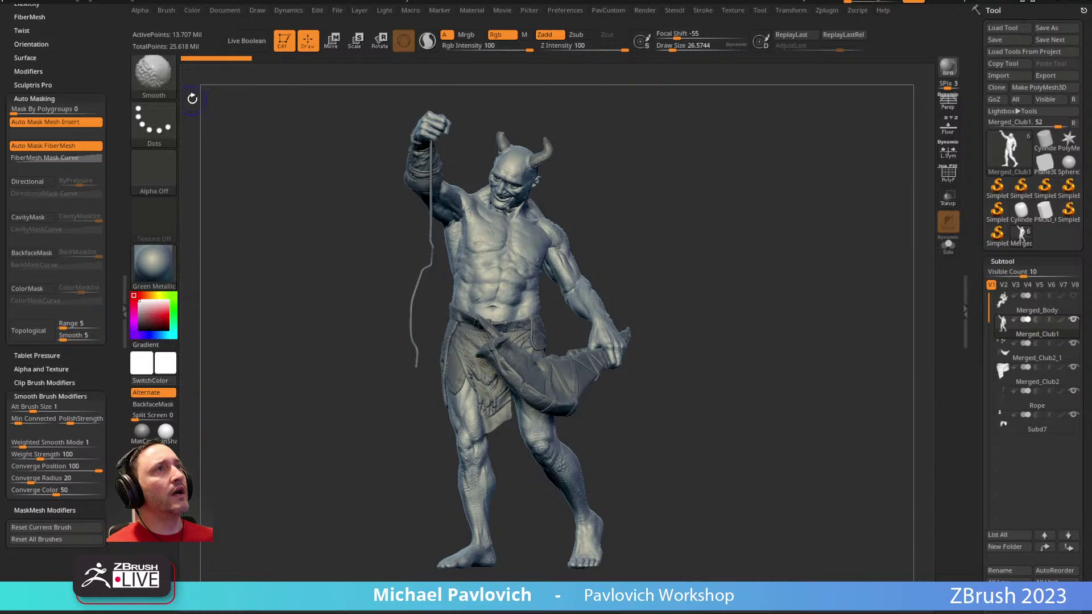
pyautogui.click(166, 11)
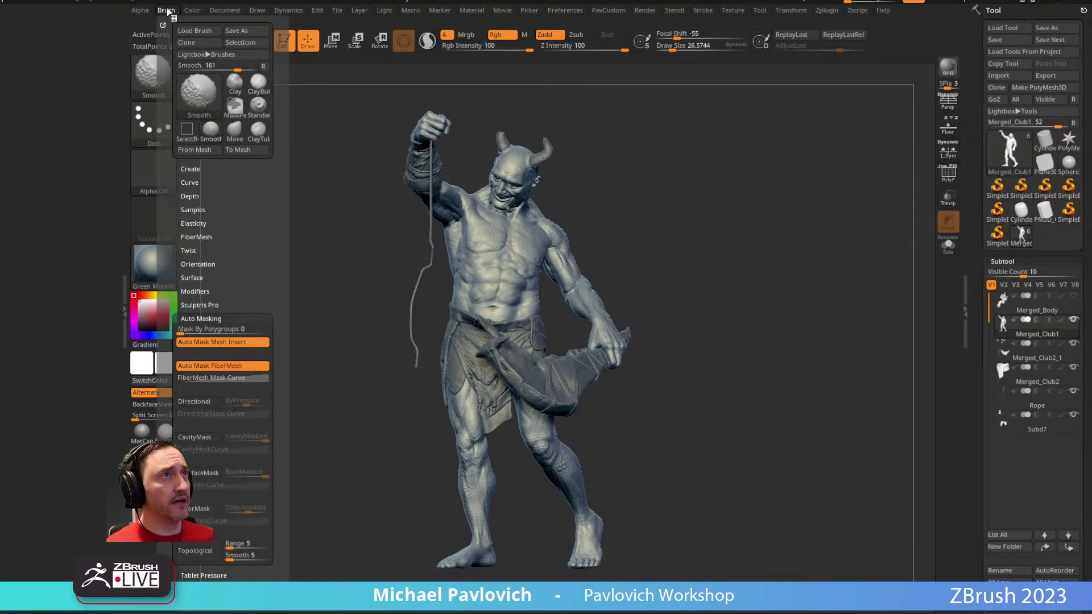
pyautogui.click(235, 30)
pyautogui.scroll(10, 453, 312)
pyautogui.scroll(2, 449, 319)
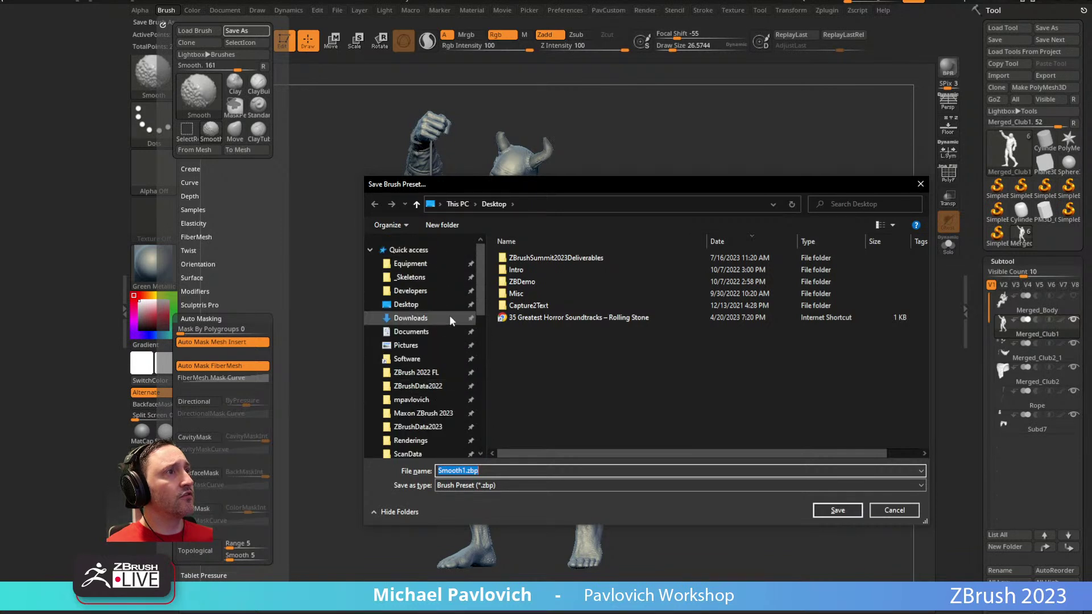
pyautogui.click(436, 414)
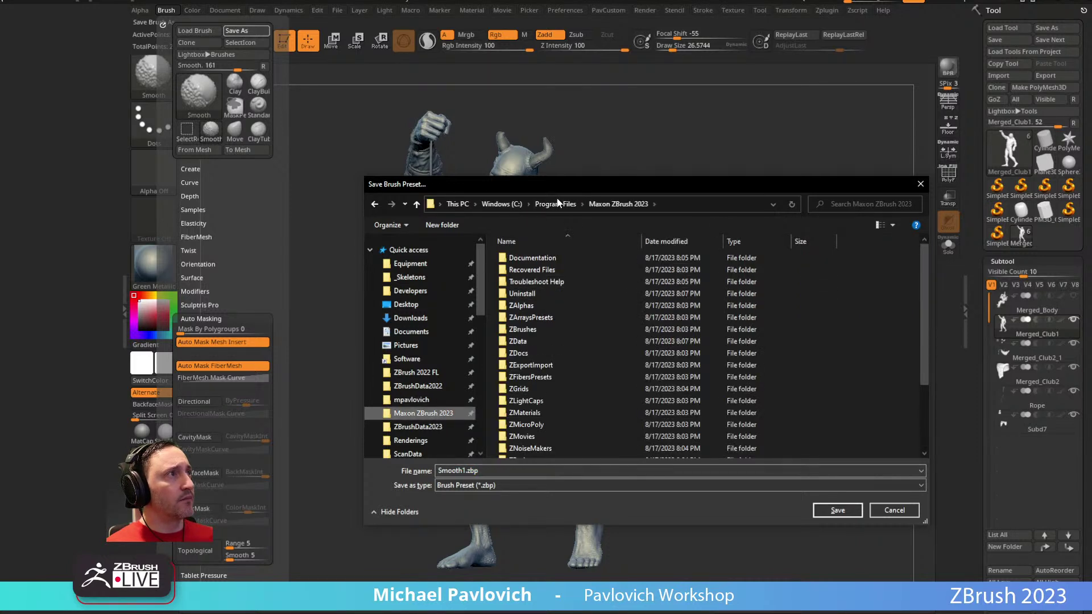
pyautogui.scroll(-3, 564, 345)
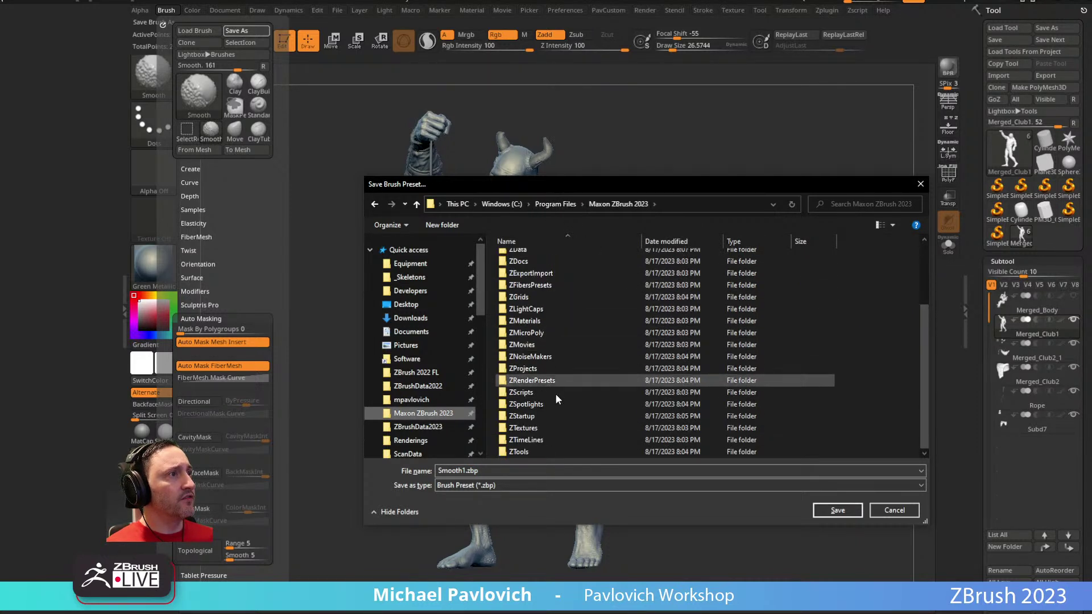
pyautogui.doubleClick(541, 417)
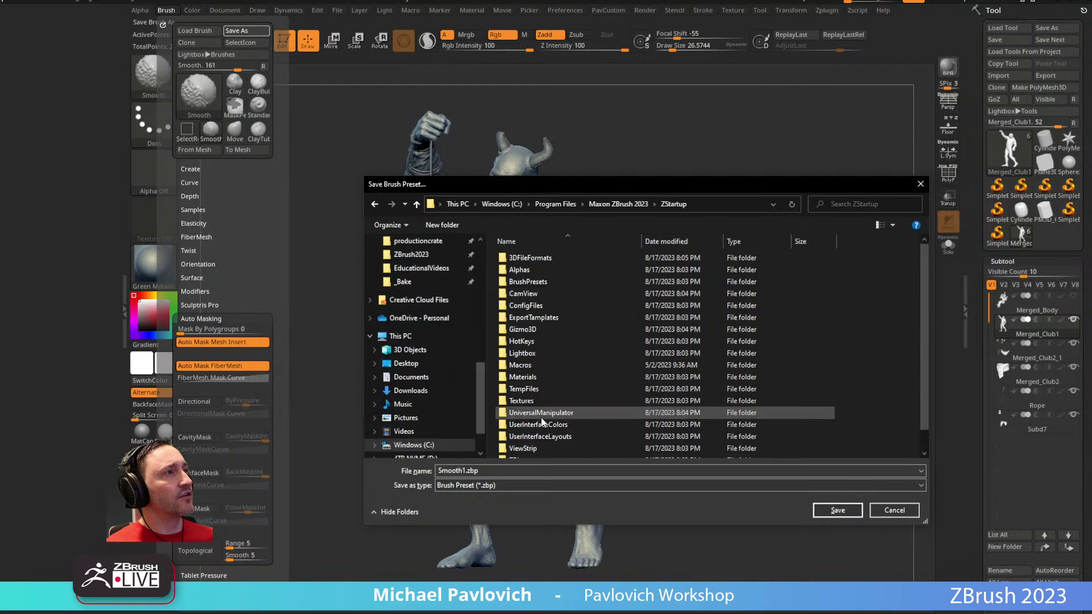
pyautogui.doubleClick(539, 282)
pyautogui.click(673, 204)
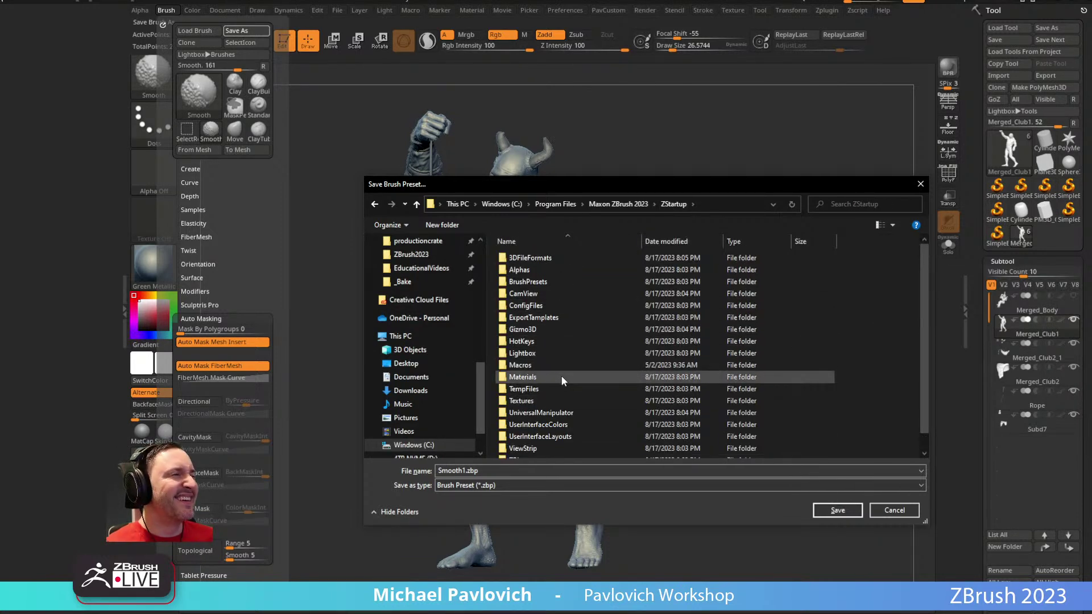
pyautogui.click(613, 204)
pyautogui.scroll(-3, 568, 391)
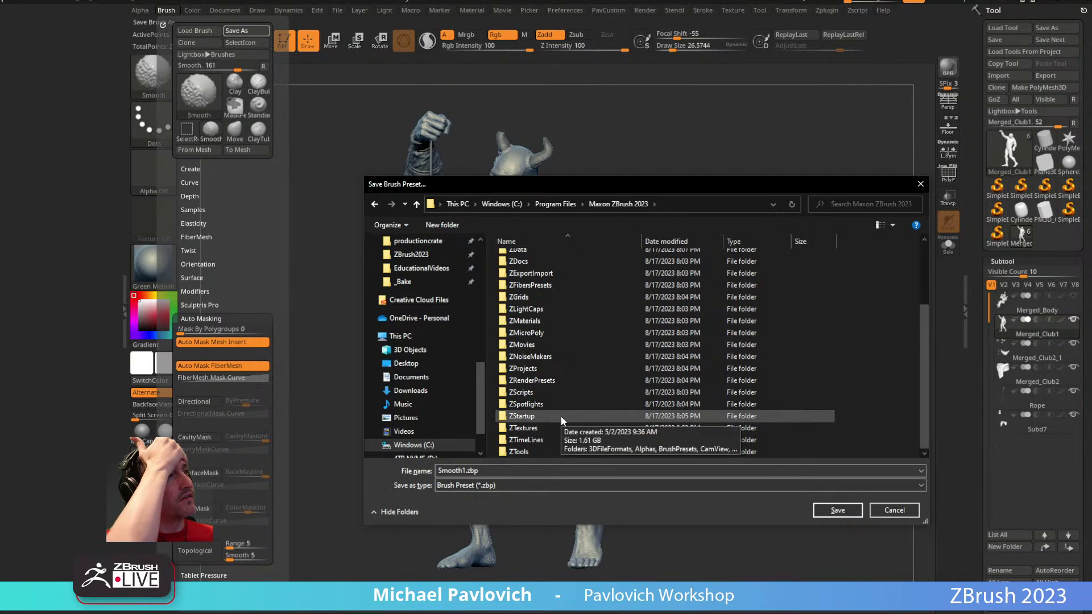
pyautogui.doubleClick(562, 421)
pyautogui.click(619, 203)
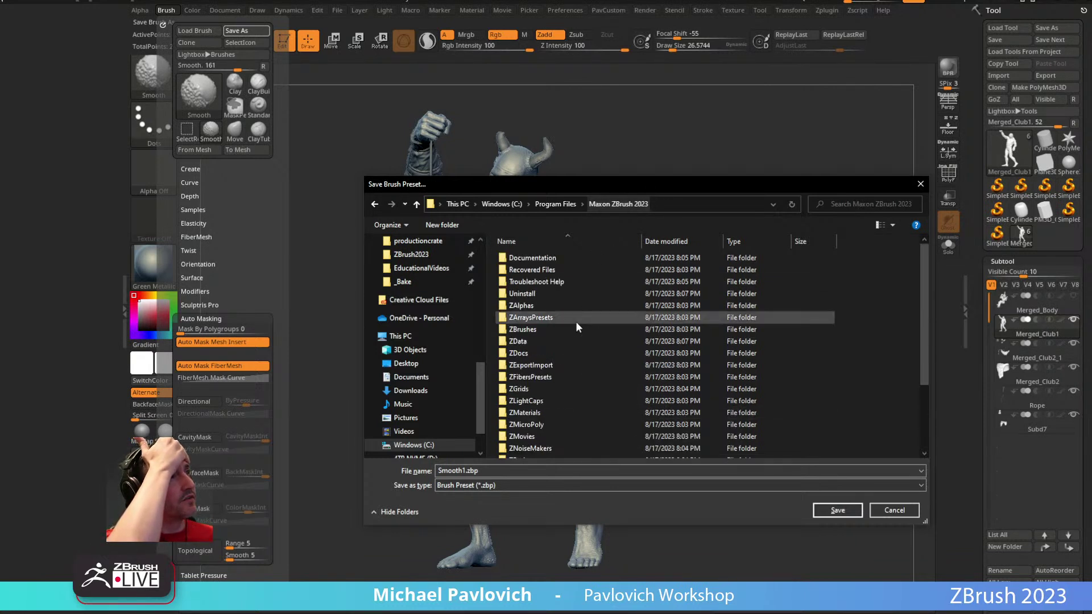
# Step: Open the ZData folder and point out the BrushPresets folder and its BrushPresets - Copy backup
pyautogui.doubleClick(551, 341)
pyautogui.click(553, 282)
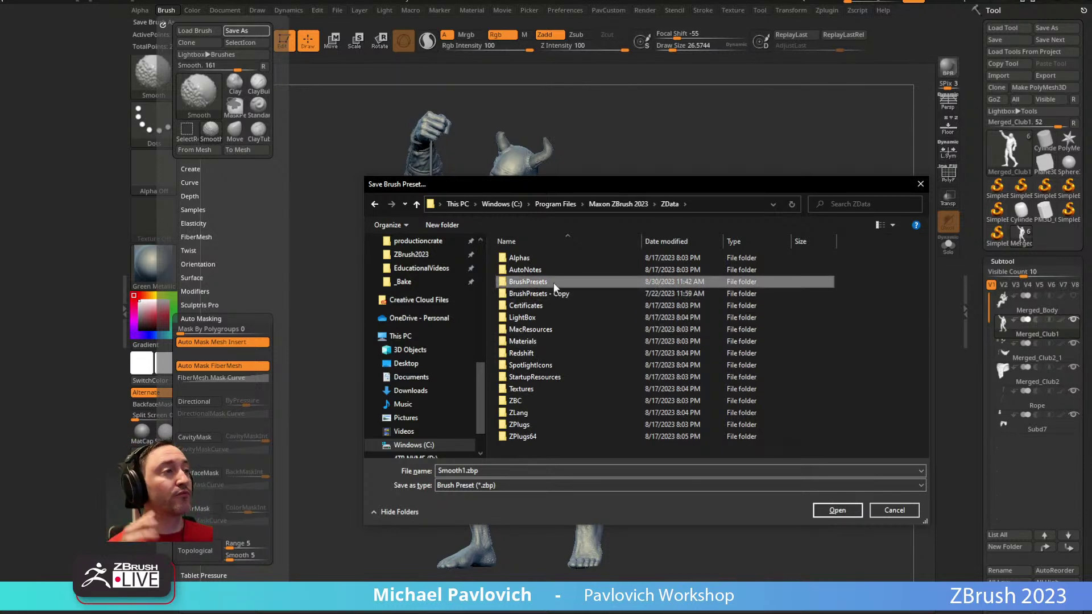
pyautogui.click(554, 282)
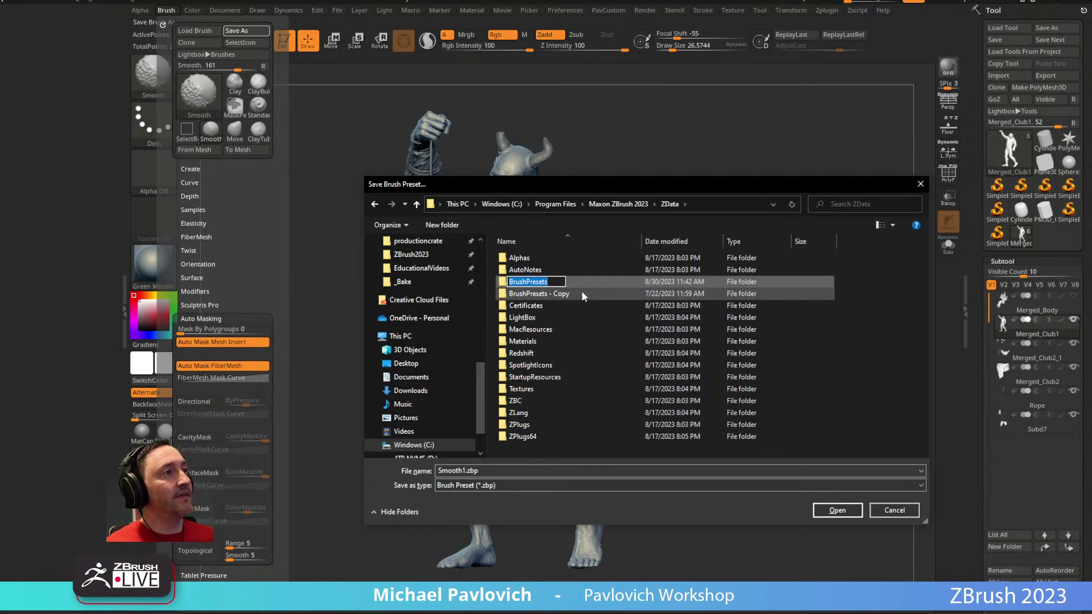
pyautogui.click(526, 297)
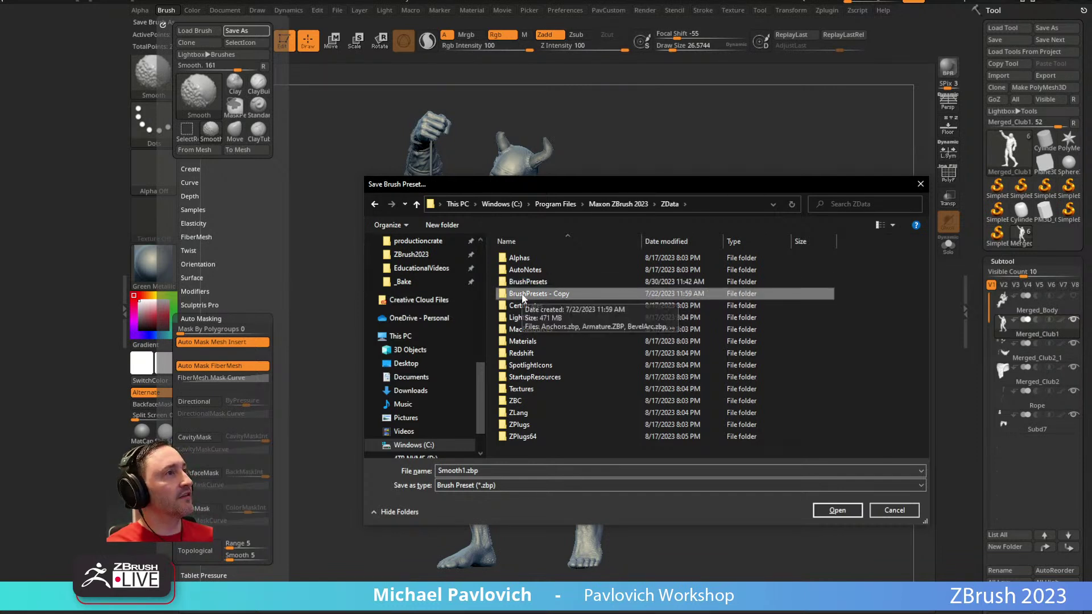
pyautogui.click(547, 282)
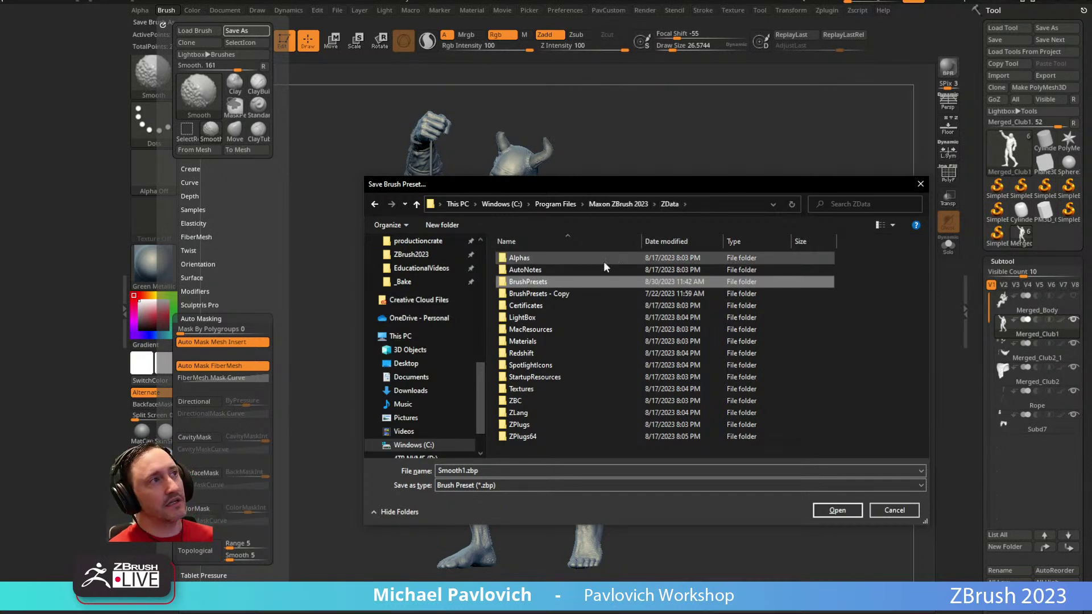
# Step: Look through the brush files in the BrushPresets - Copy backup folder and return to ZData
pyautogui.doubleClick(551, 293)
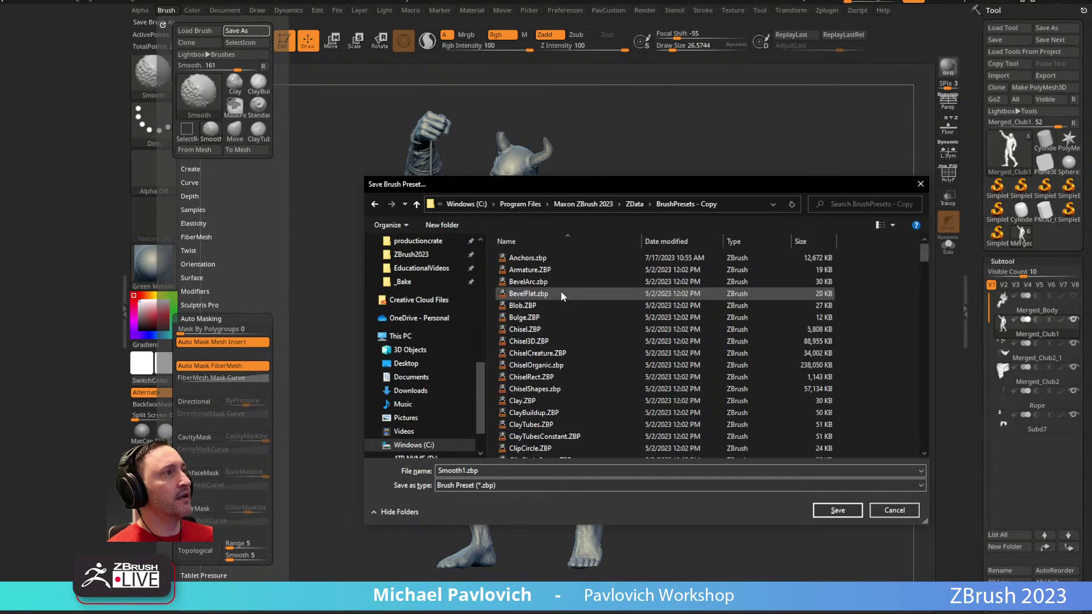
pyautogui.scroll(-5, 576, 284)
pyautogui.scroll(-15, 577, 288)
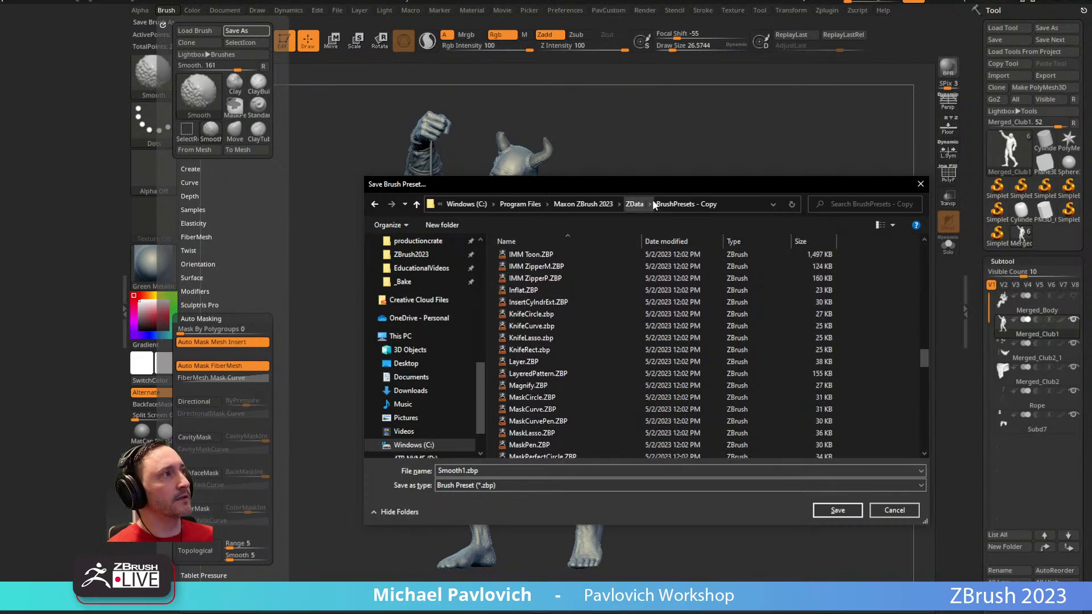
pyautogui.click(683, 204)
pyautogui.click(636, 205)
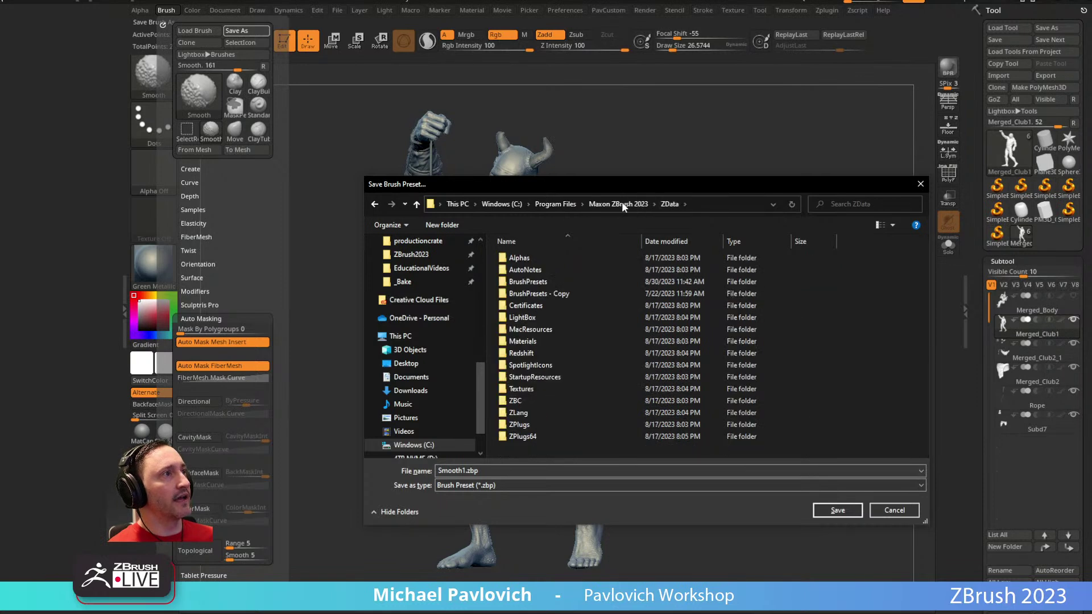
# Step: Save the Smooth brush preset over Smooth.ZBP in the BrushPresets folder
pyautogui.doubleClick(532, 279)
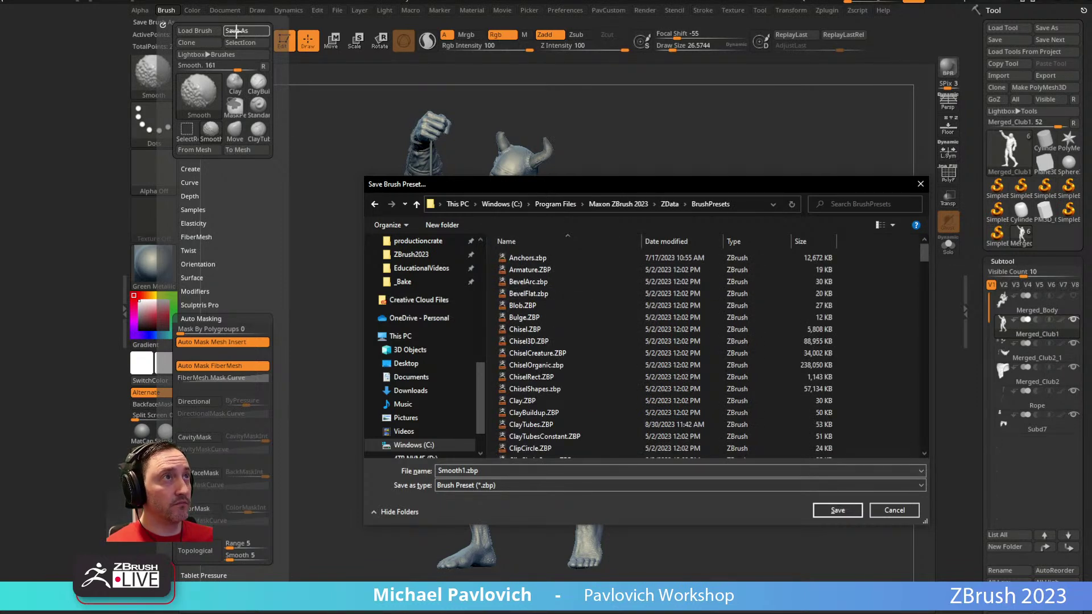
pyautogui.scroll(-20, 557, 337)
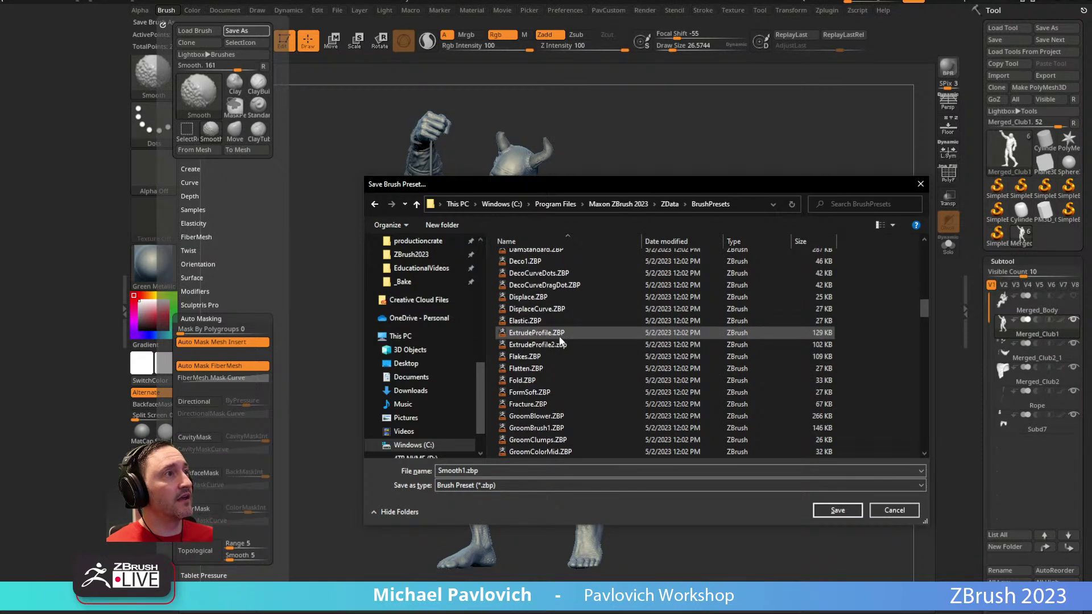
pyautogui.scroll(-20, 560, 336)
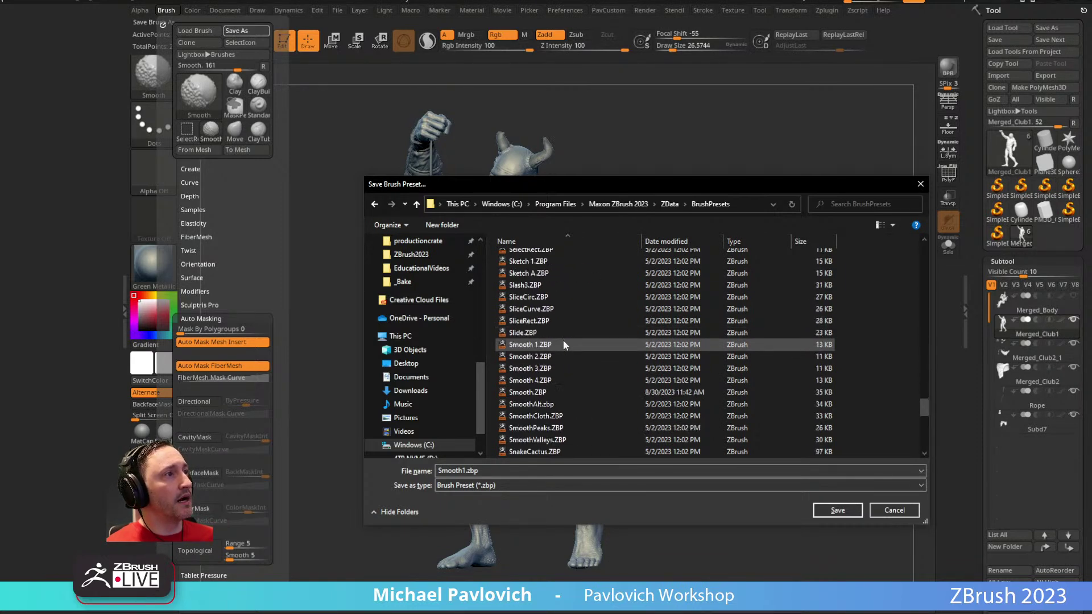
pyautogui.click(549, 392)
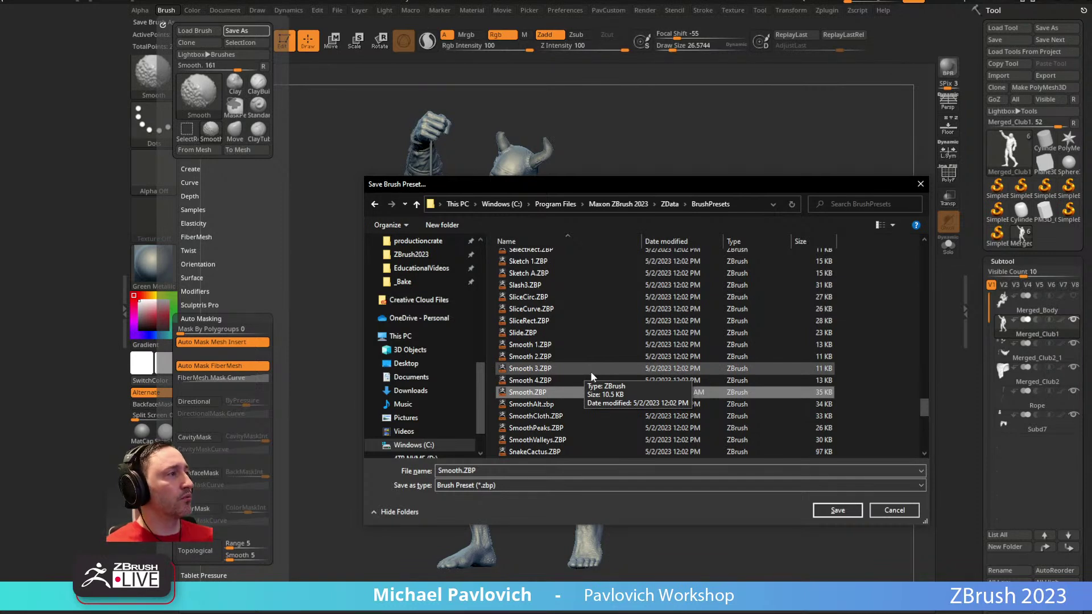
pyautogui.press('Return')
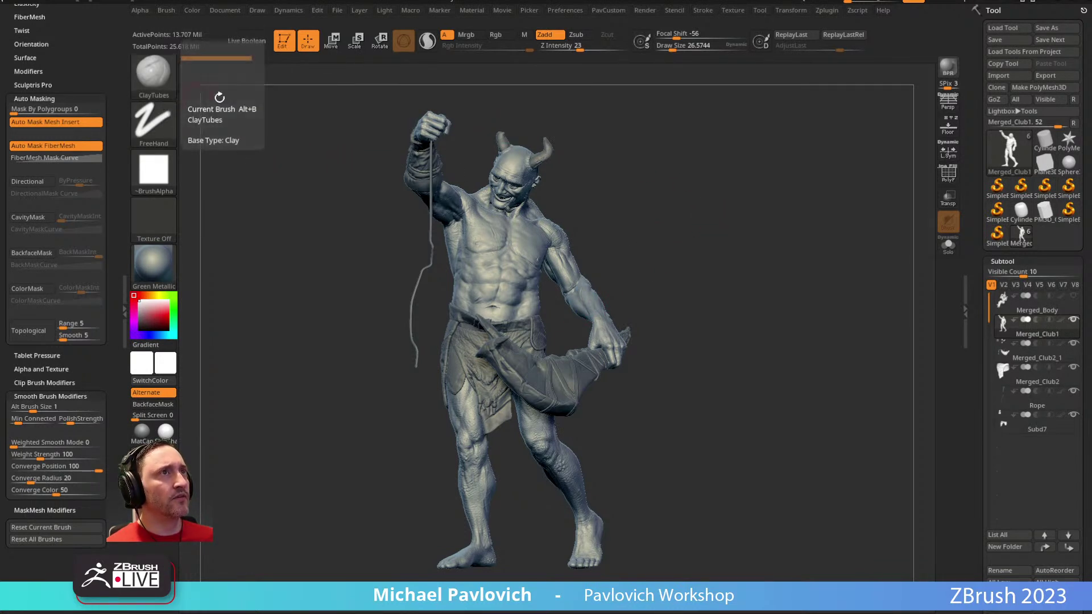
pyautogui.click(166, 11)
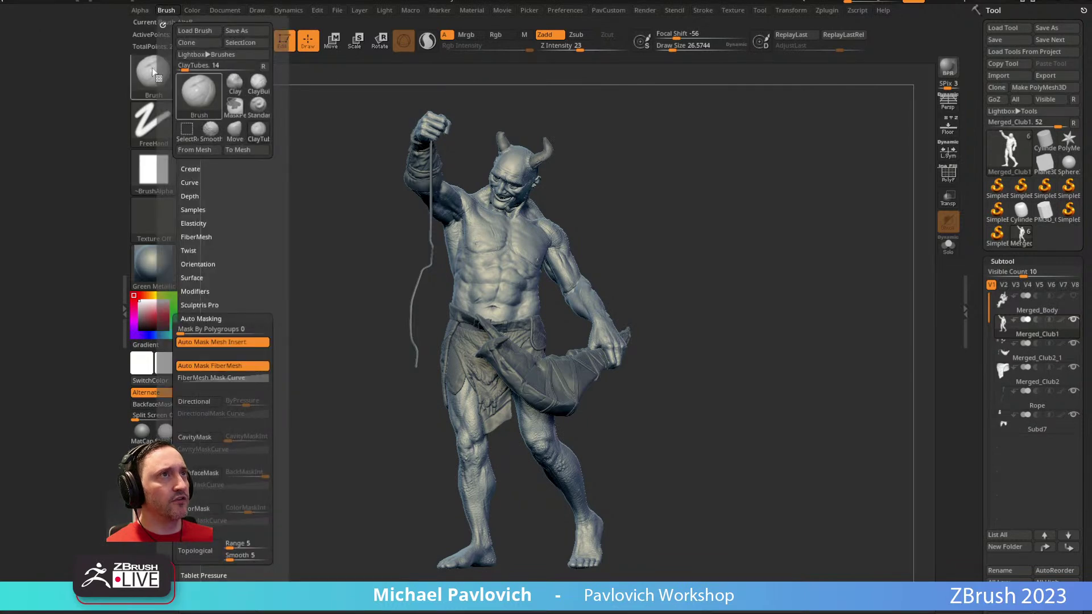
pyautogui.click(162, 24)
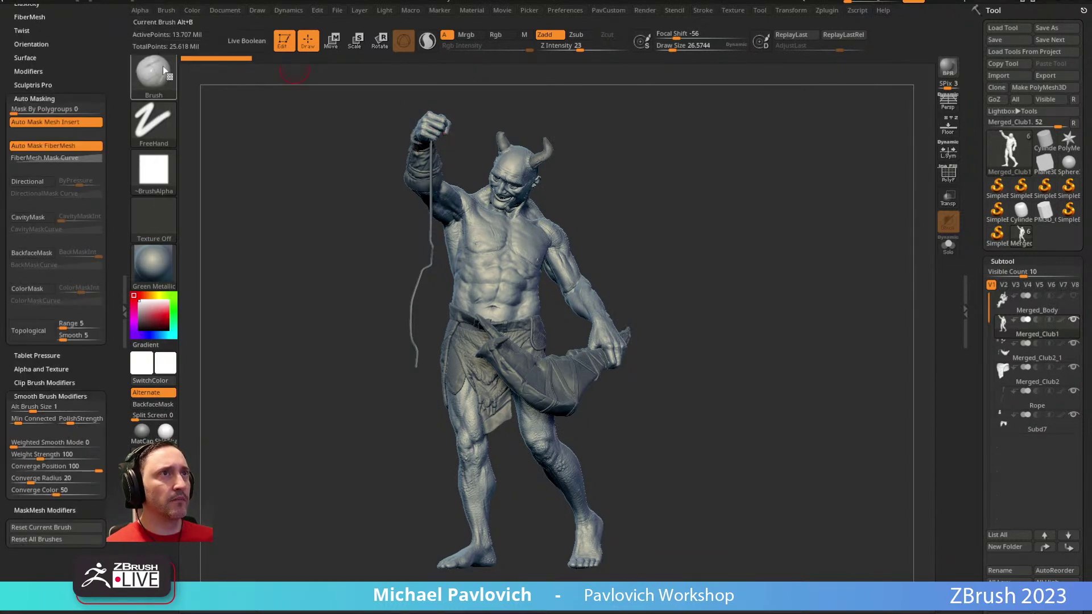
pyautogui.click(167, 11)
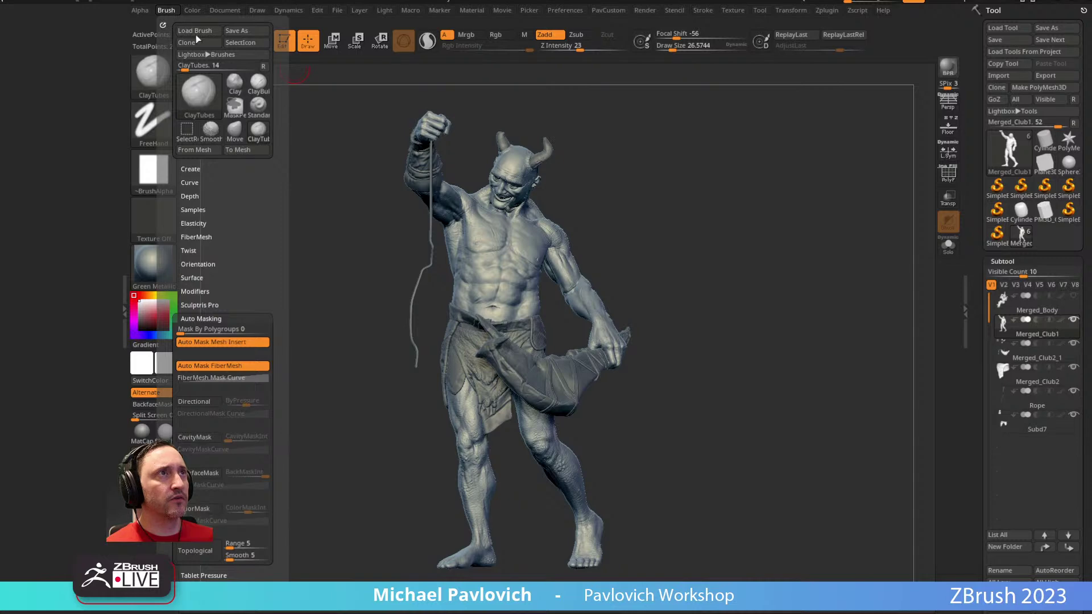
pyautogui.click(246, 31)
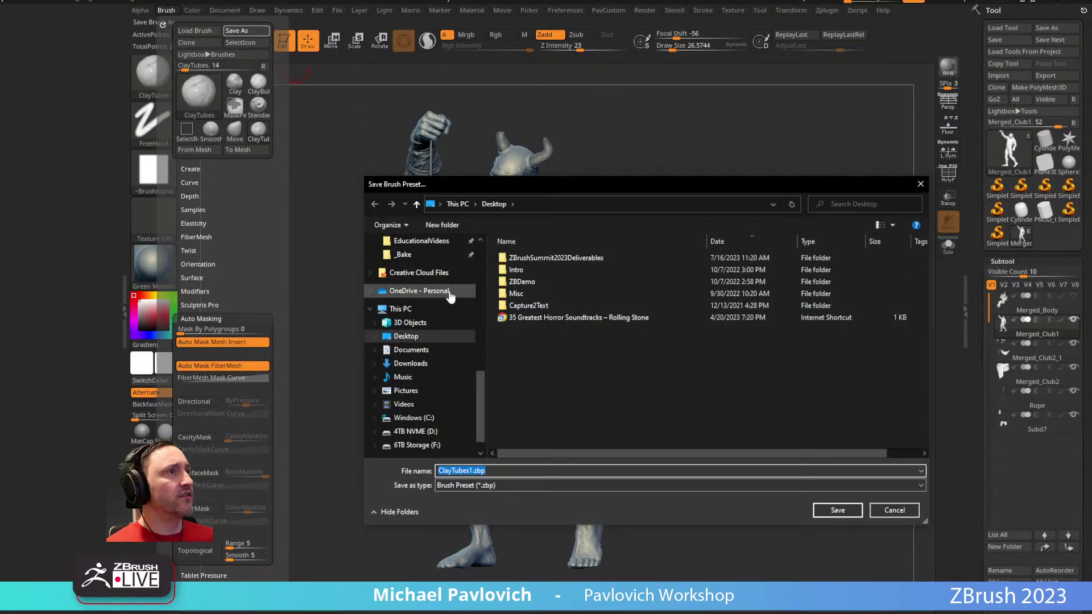
pyautogui.scroll(1, 420, 290)
pyautogui.click(920, 184)
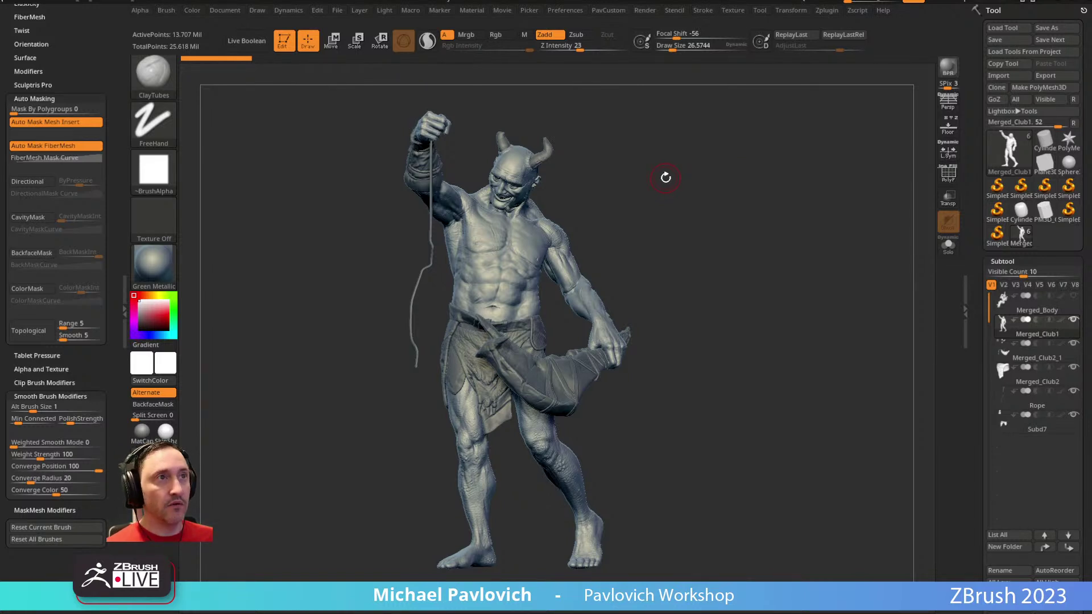
# Step: Compare the brush modifier settings of ClayTubes with those of the temporarily active Smooth brush, including Weighted Smooth Mode
pyautogui.press('4')
pyautogui.press('1')
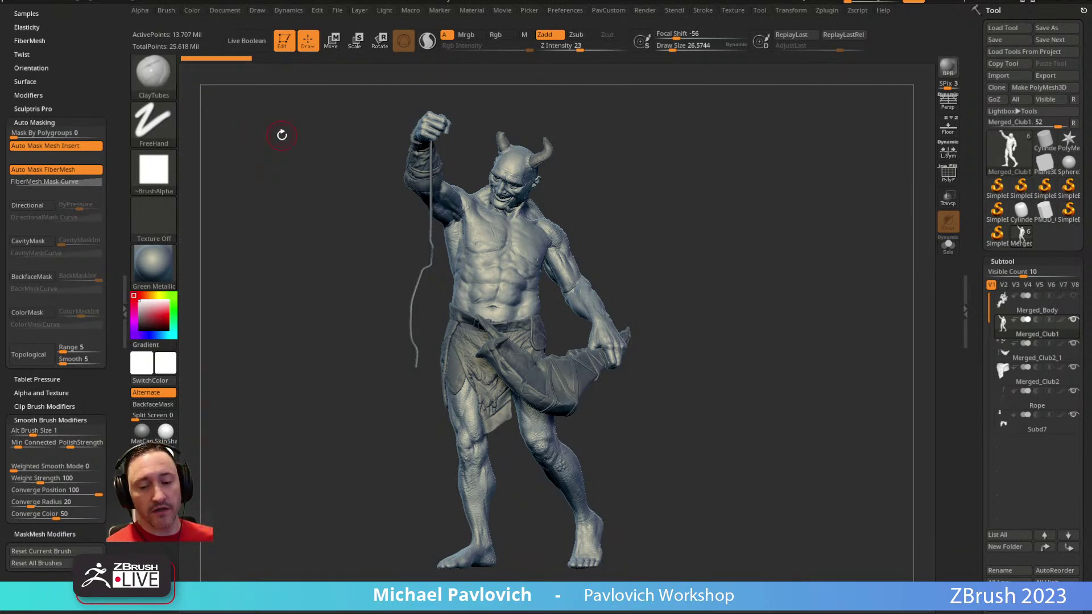
pyautogui.press('shift')
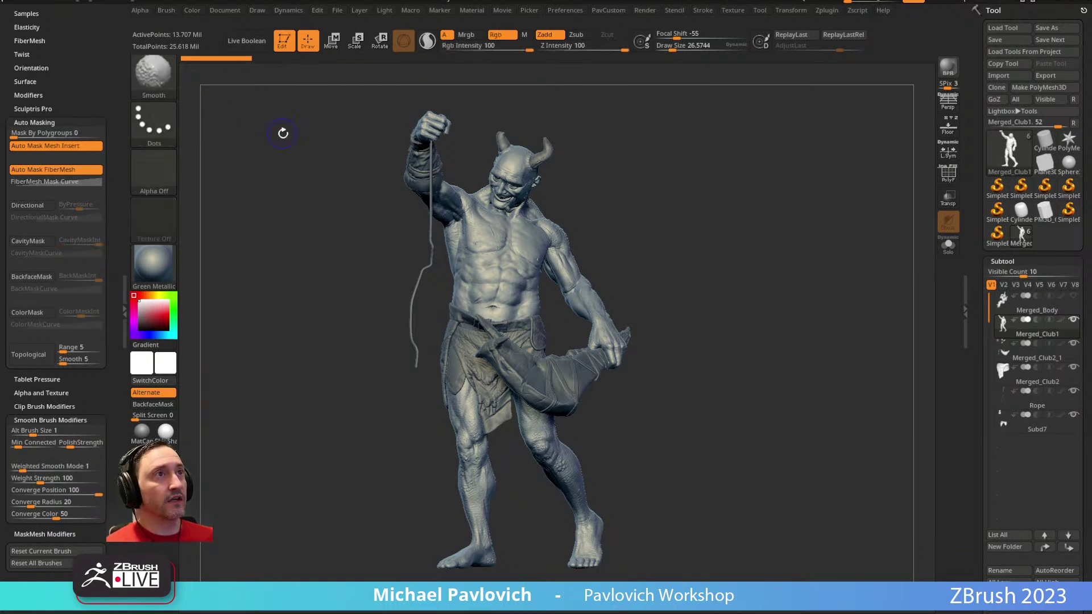
pyautogui.keyDown('shift'); pyautogui.click(21, 466); pyautogui.keyUp('shift')
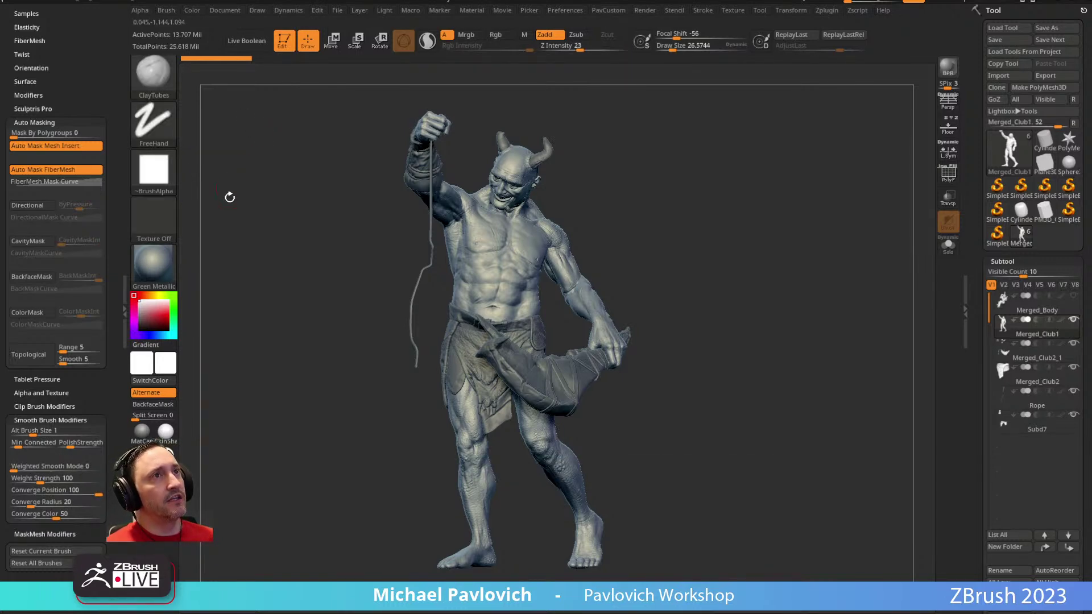
pyautogui.scroll(3, 74, 147)
pyautogui.scroll(3, 74, 148)
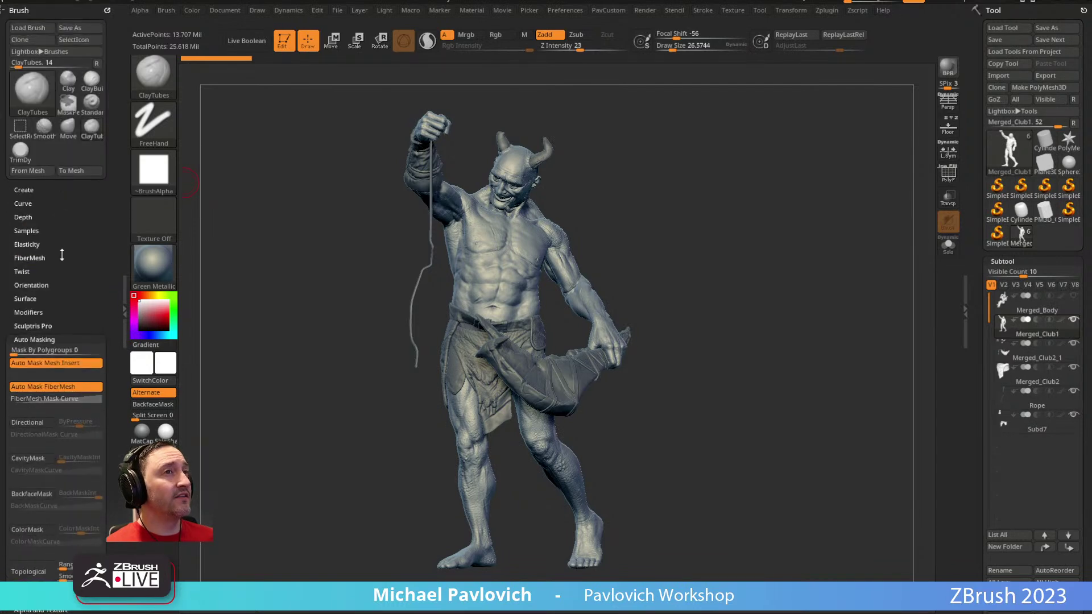
pyautogui.scroll(-5, 61, 254)
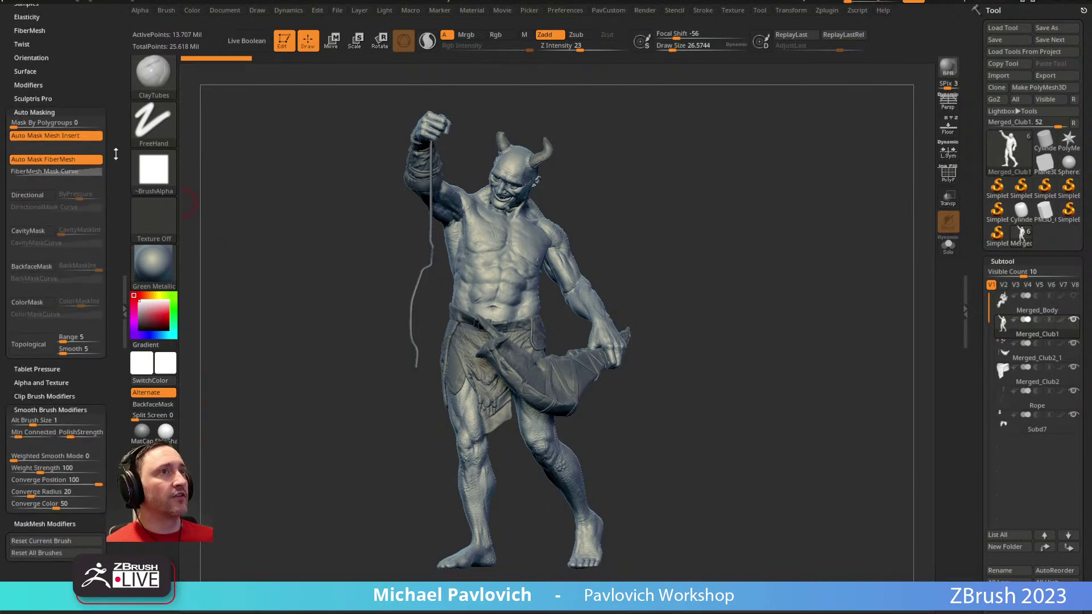
pyautogui.scroll(5, 63, 171)
# Step: Start saving the ClayTubes brush as a preset and browse to the ZBrushes folder inside Maxon ZBrush 2023
pyautogui.moveTo(728, 256)
pyautogui.mouseDown()
pyautogui.moveTo(595, 252)
pyautogui.moveTo(717, 276)
pyautogui.mouseUp()
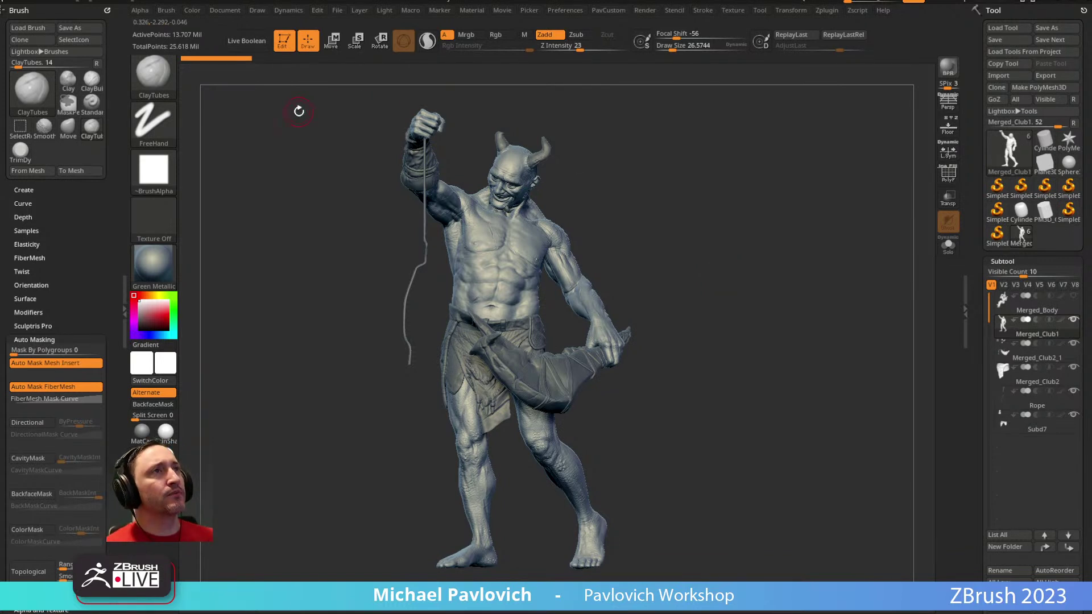
pyautogui.click(166, 11)
pyautogui.click(242, 31)
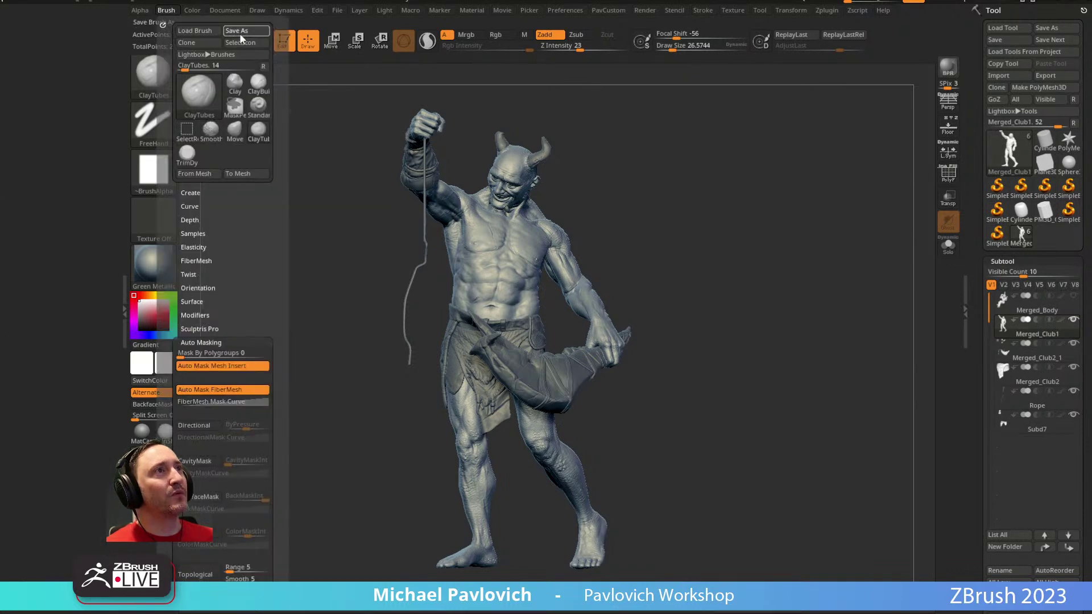
pyautogui.scroll(5, 437, 281)
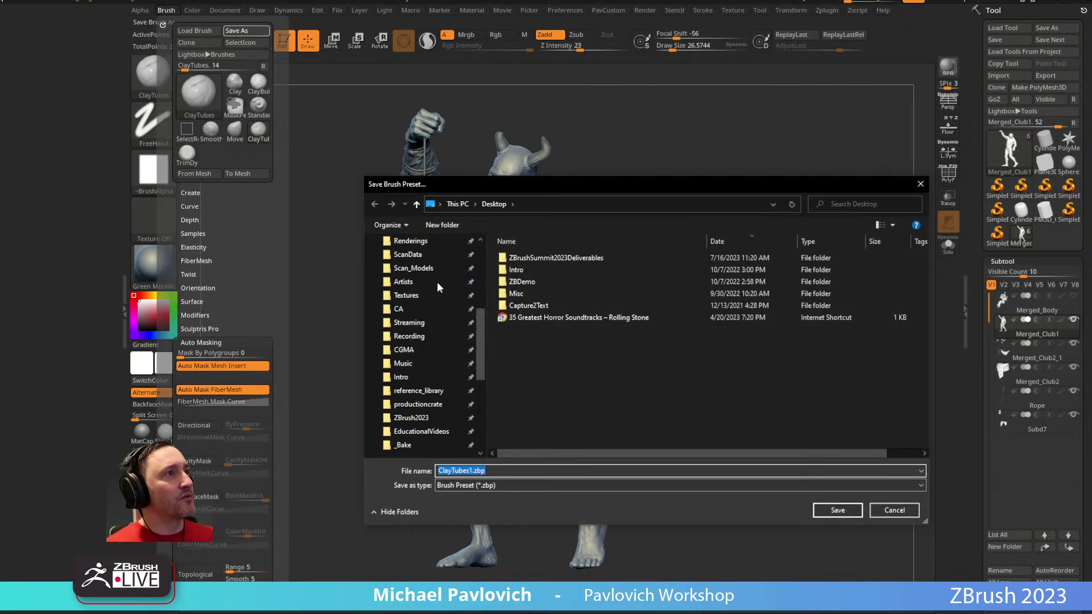
pyautogui.click(436, 298)
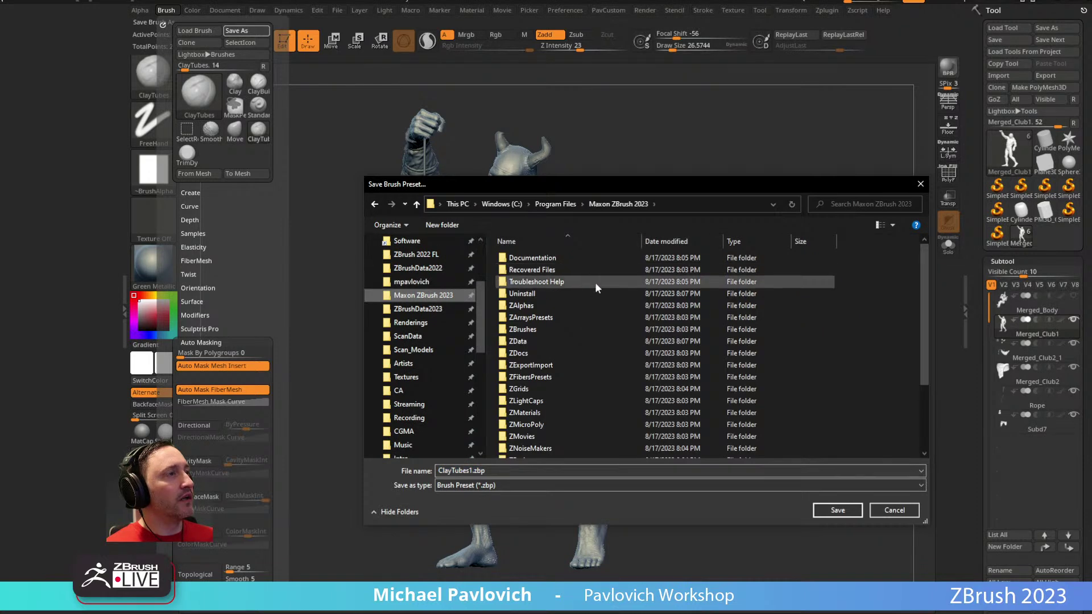
pyautogui.doubleClick(532, 328)
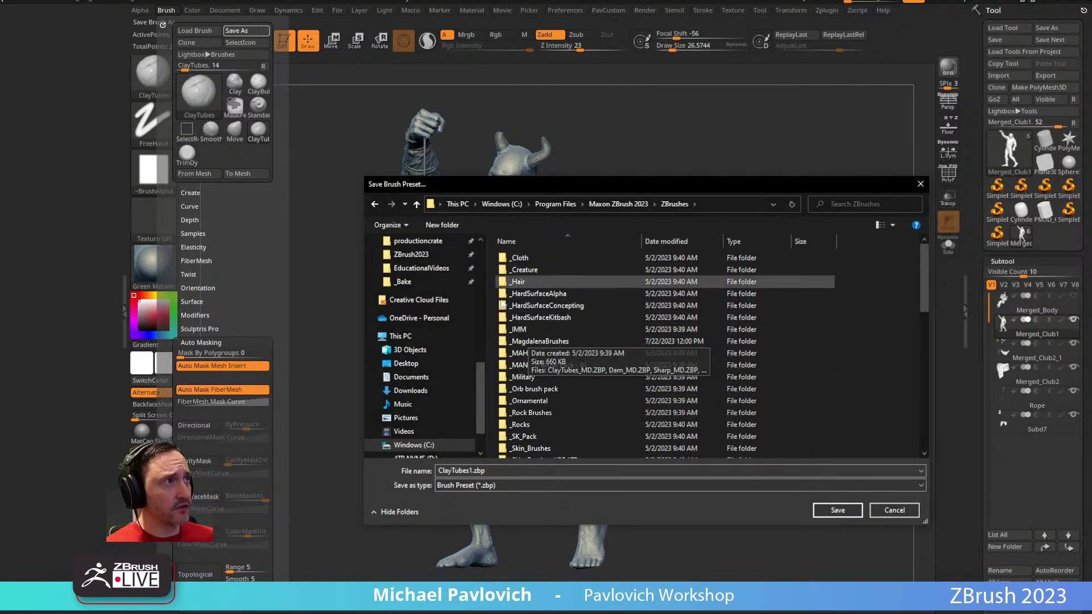
# Step: Inspect the BrushPresets folder in ZStartup, cancel the preset save, and look over the brushes available in the brush palette
pyautogui.click(619, 204)
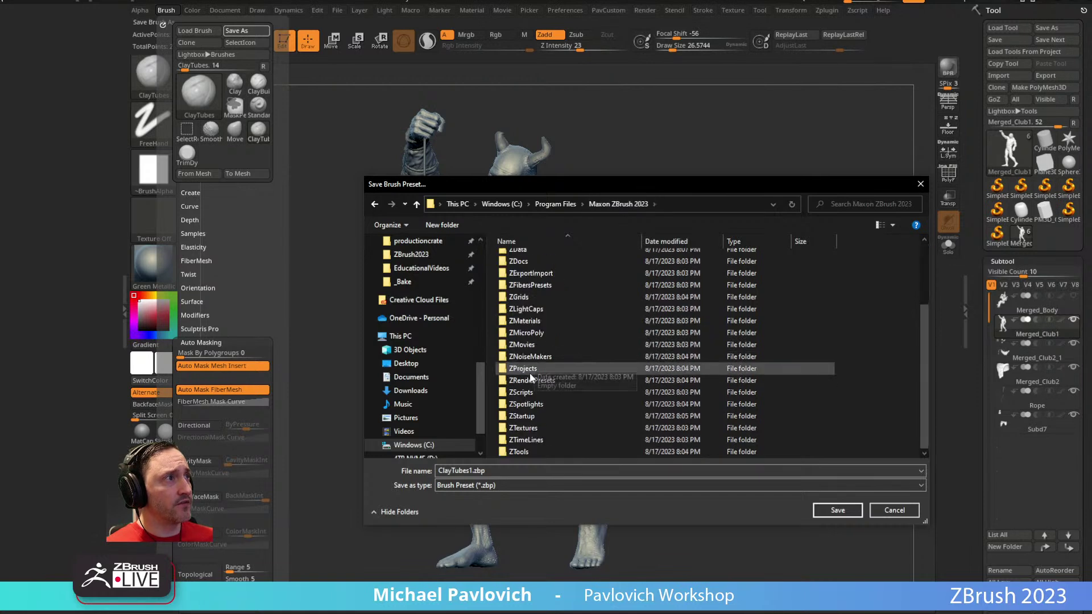
pyautogui.doubleClick(540, 416)
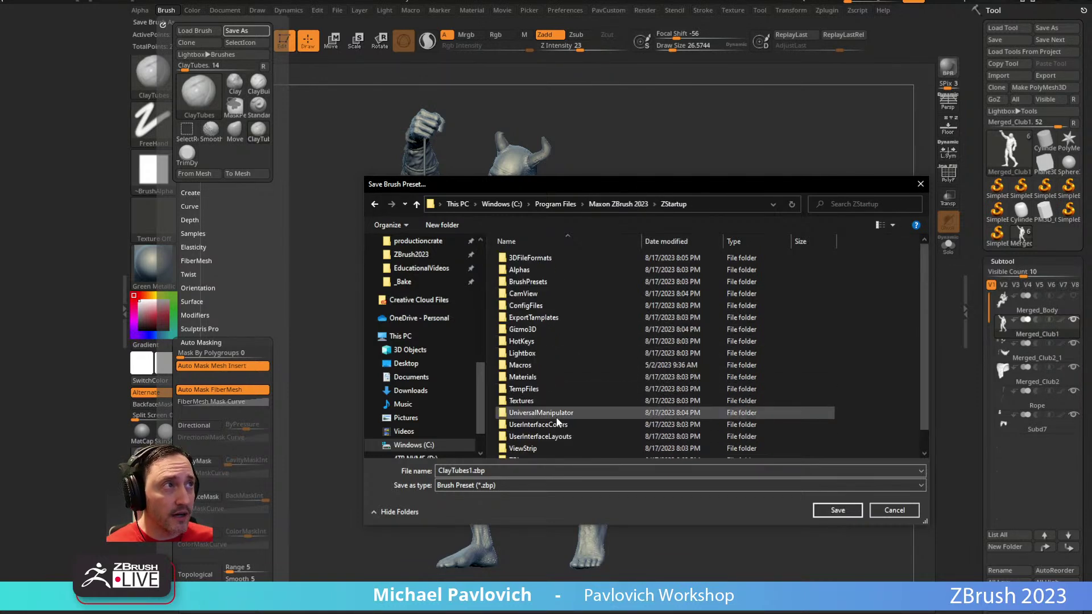
pyautogui.doubleClick(573, 282)
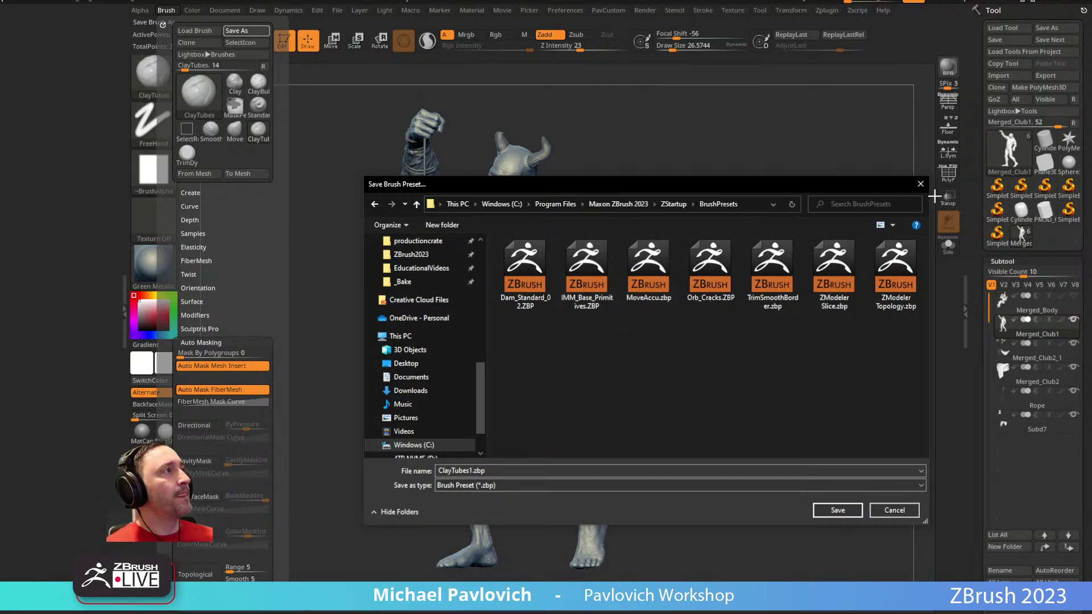
pyautogui.click(920, 184)
pyautogui.press('b')
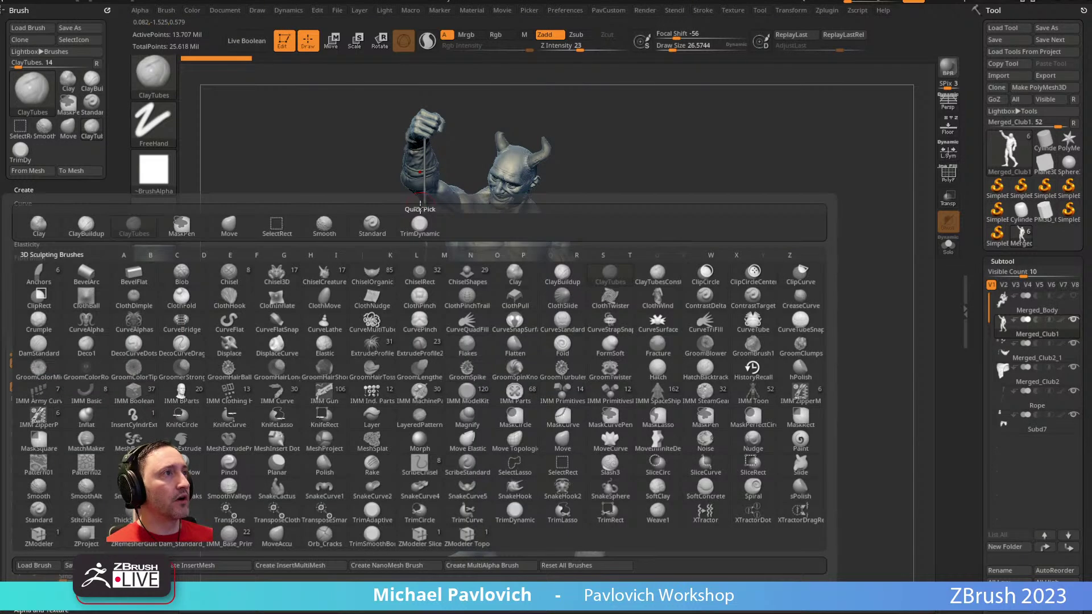
pyautogui.press('b')
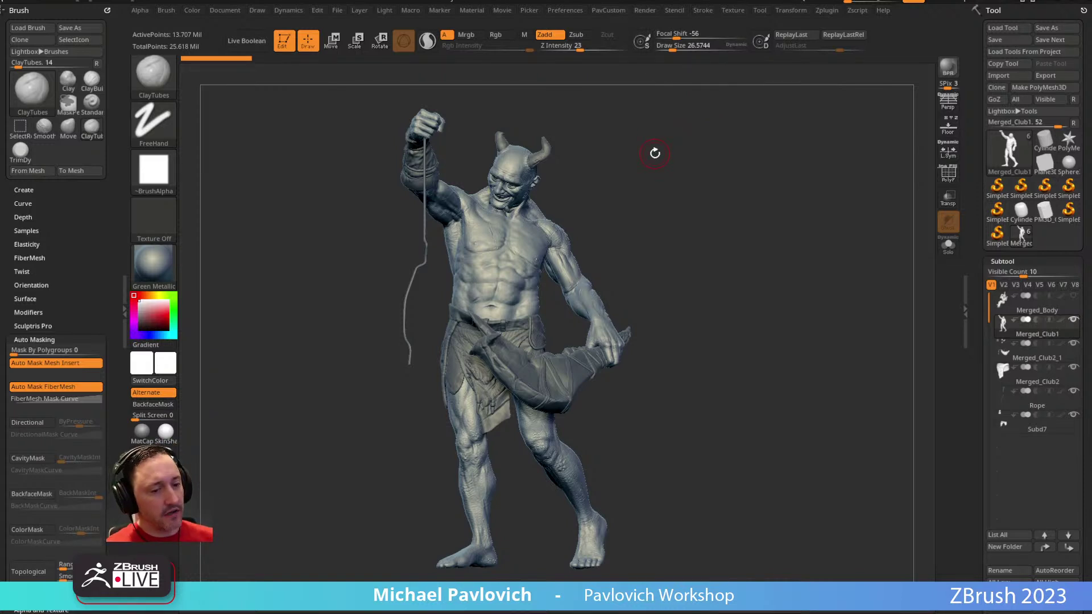
# Step: Switch to the Standard brush with a draw size of about 22.5 and bring its Auto Masking settings into view
pyautogui.press('s')
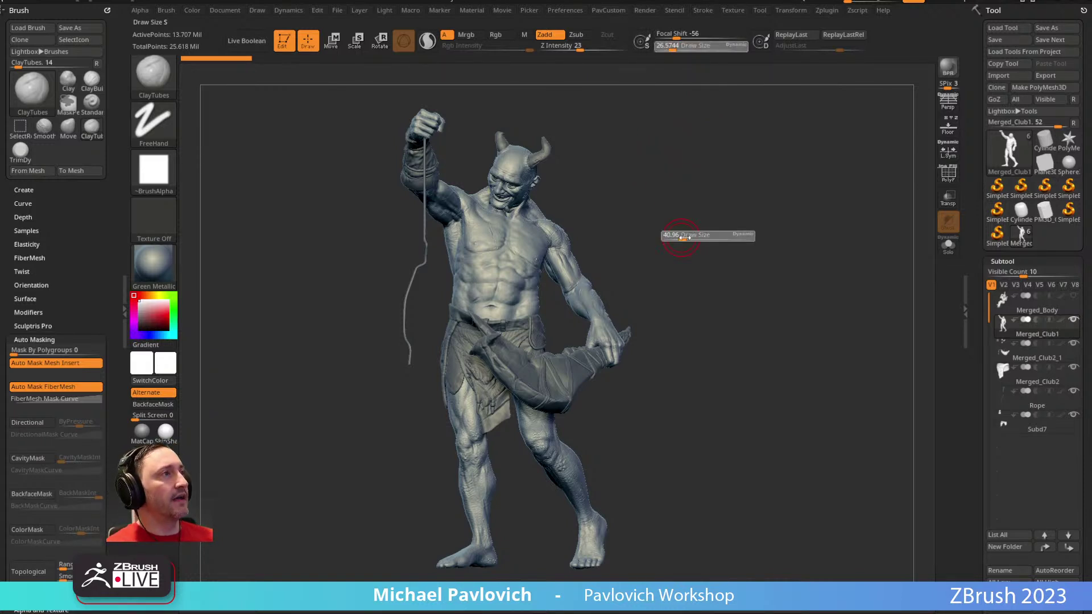
pyautogui.press('b')
pyautogui.press('s')
pyautogui.press('t')
pyautogui.press('s')
pyautogui.moveTo(681, 234)
pyautogui.keyDown('alt'); pyautogui.mouseDown()
pyautogui.moveTo(705, 195)
pyautogui.moveTo(694, 191)
pyautogui.moveTo(694, 224)
pyautogui.mouseUp(); pyautogui.keyUp('alt')
pyautogui.press('s')
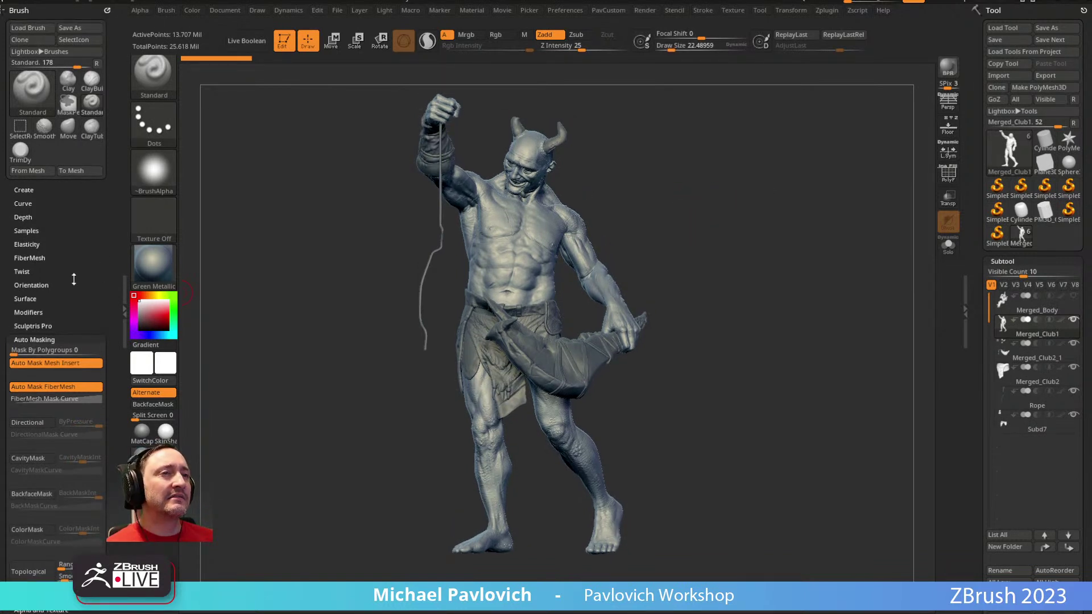
pyautogui.moveTo(80, 272); pyautogui.dragTo(71, 229)
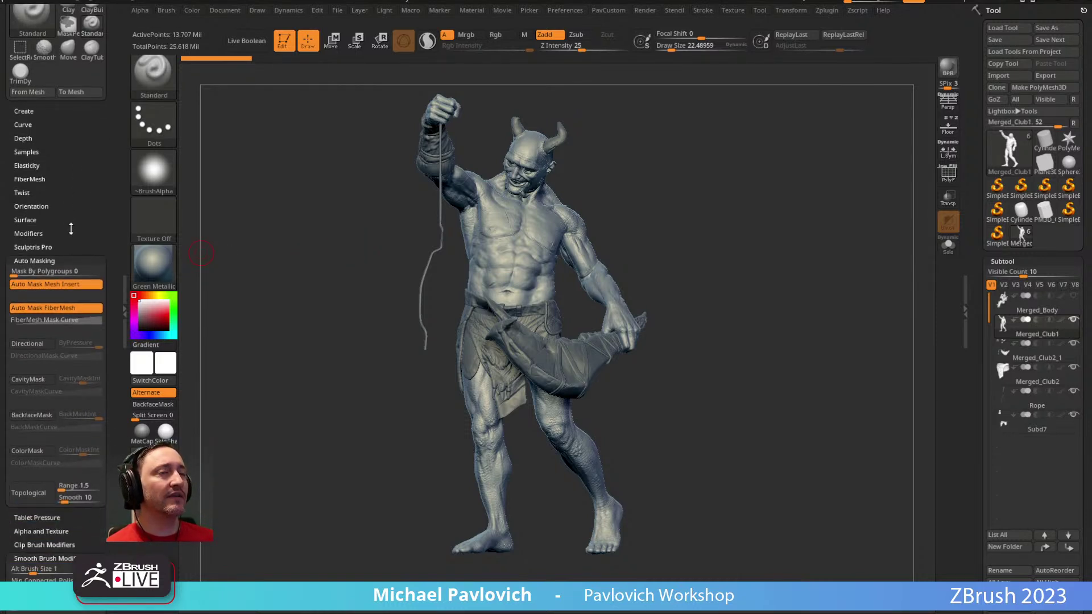
# Step: Assign the custom hotkey P to the Preferences palette and try it over the canvas
pyautogui.press('space')
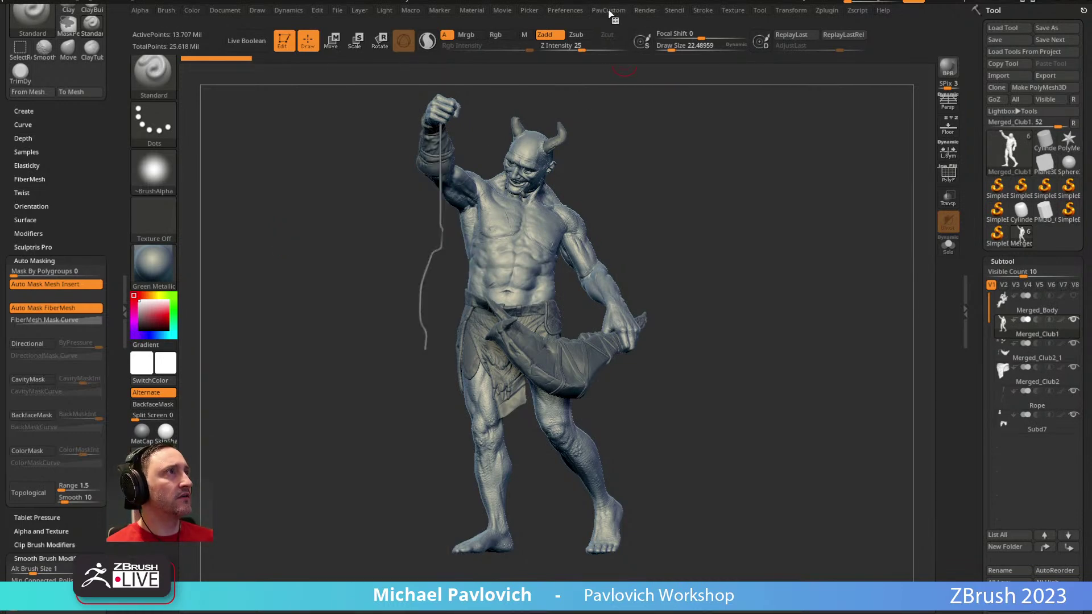
pyautogui.click(609, 11)
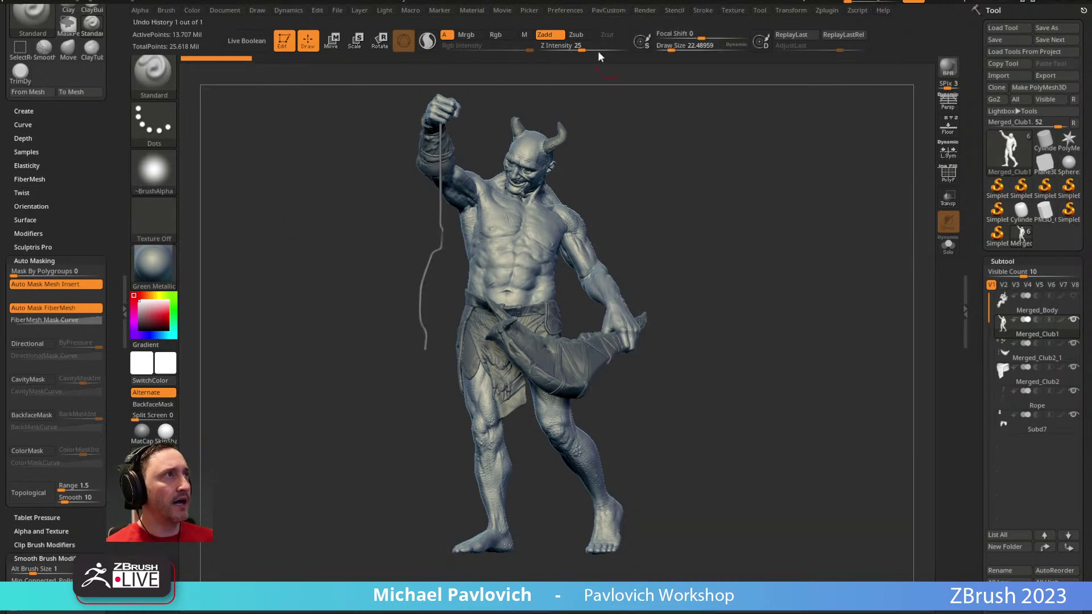
pyautogui.keyDown('ctrl'); pyautogui.keyDown('alt'); pyautogui.click(569, 12); pyautogui.keyUp('alt'); pyautogui.keyUp('ctrl')
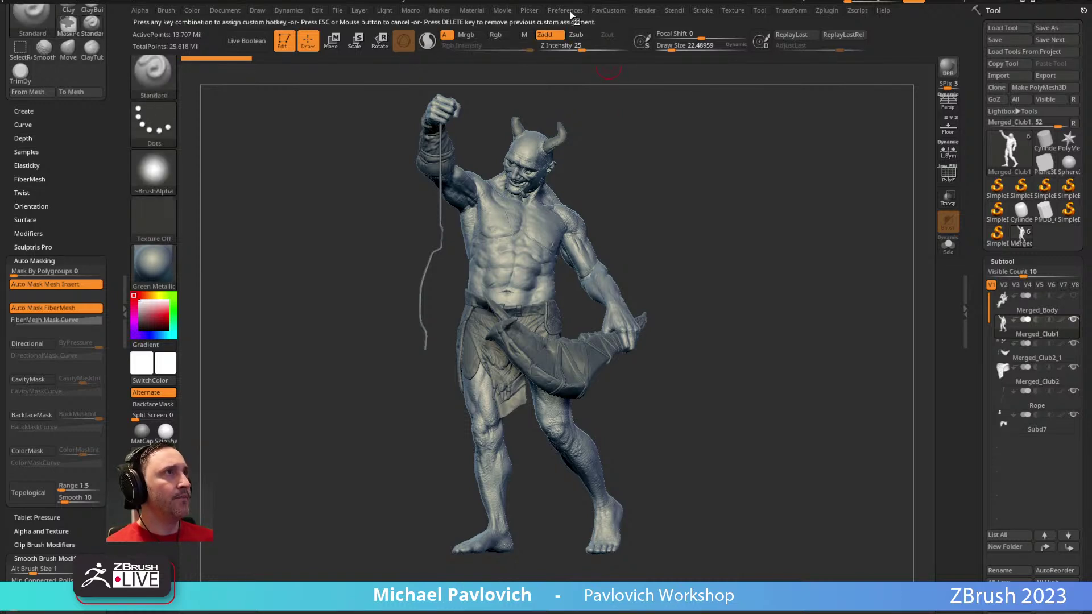
pyautogui.press('p')
pyautogui.click(664, 335)
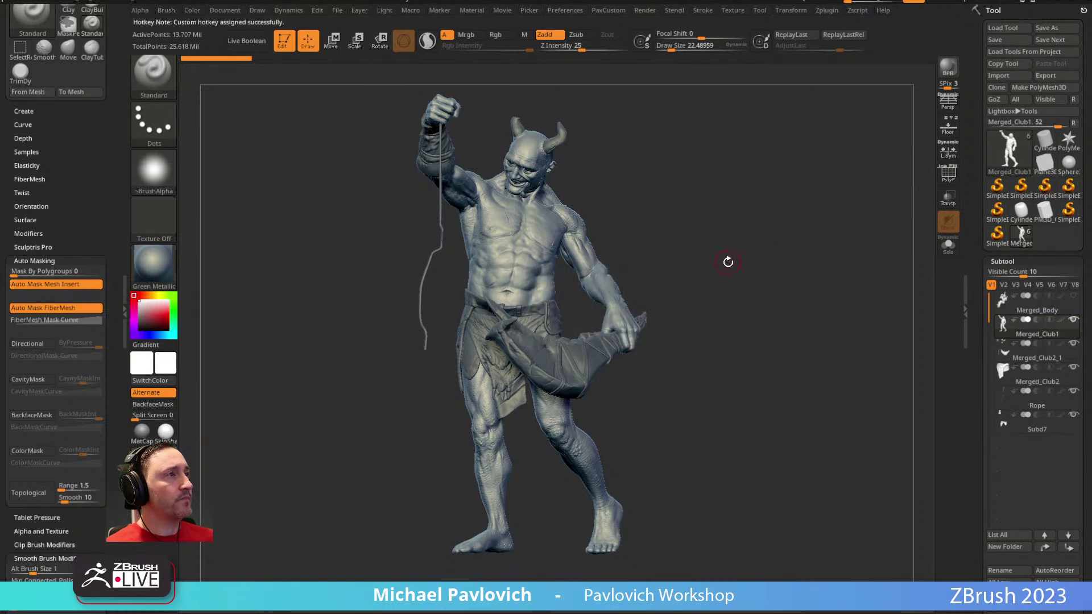
pyautogui.press('p')
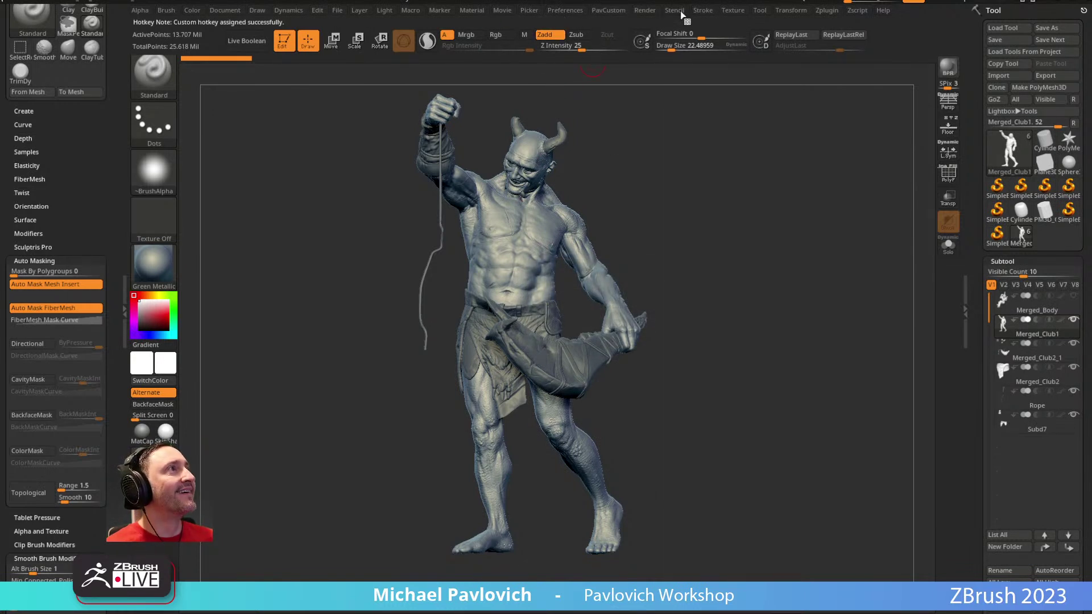
# Step: Assign the custom hotkey P to the PavCustom palette and test it by opening the palette over the canvas
pyautogui.keyDown('ctrl'); pyautogui.keyDown('alt'); pyautogui.click(615, 13); pyautogui.keyUp('alt'); pyautogui.keyUp('ctrl')
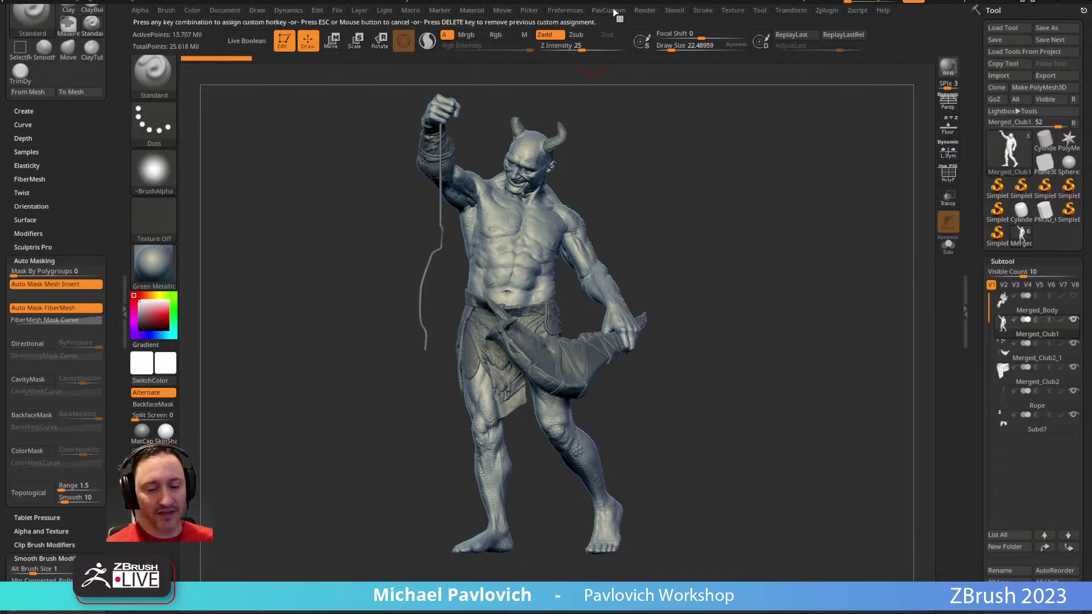
pyautogui.press('p')
pyautogui.click(661, 335)
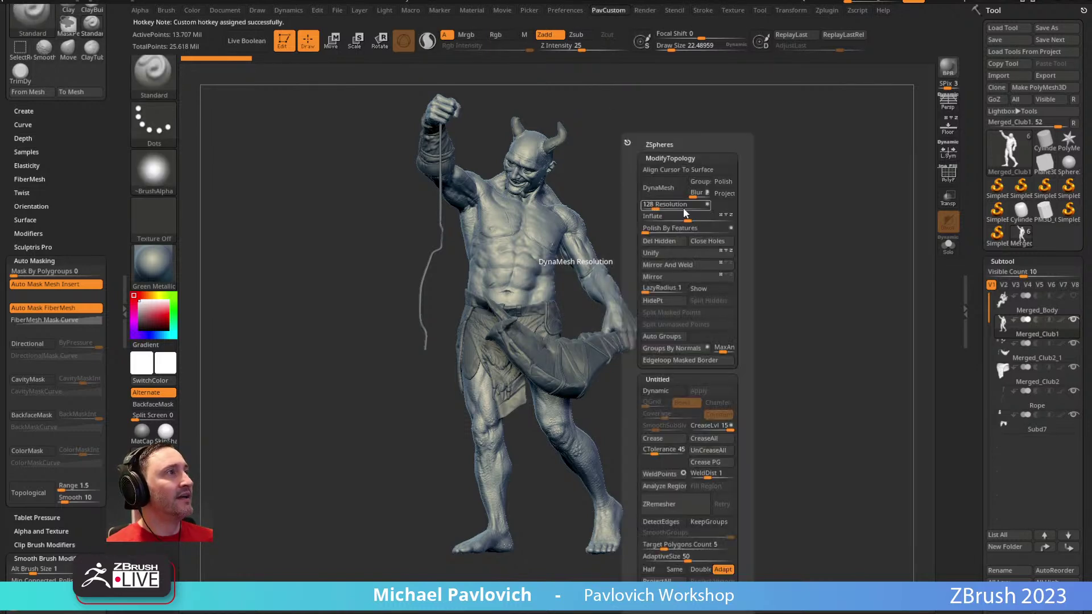
pyautogui.press('p')
pyautogui.press('p')
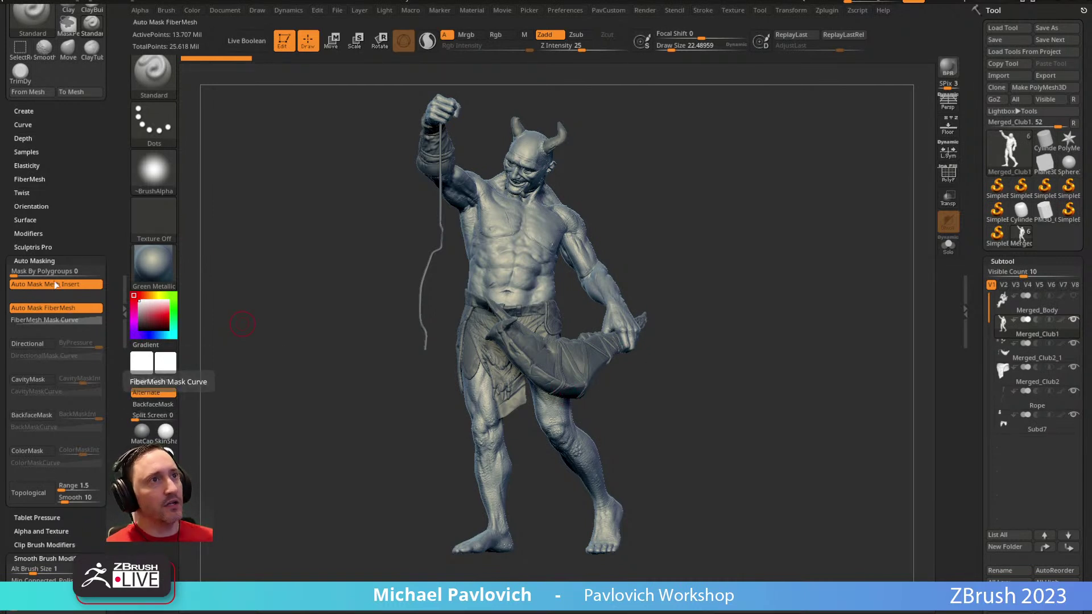
# Step: Collapse the Auto Masking and Smooth Brush Modifiers sections of the Standard brush settings
pyautogui.click(34, 261)
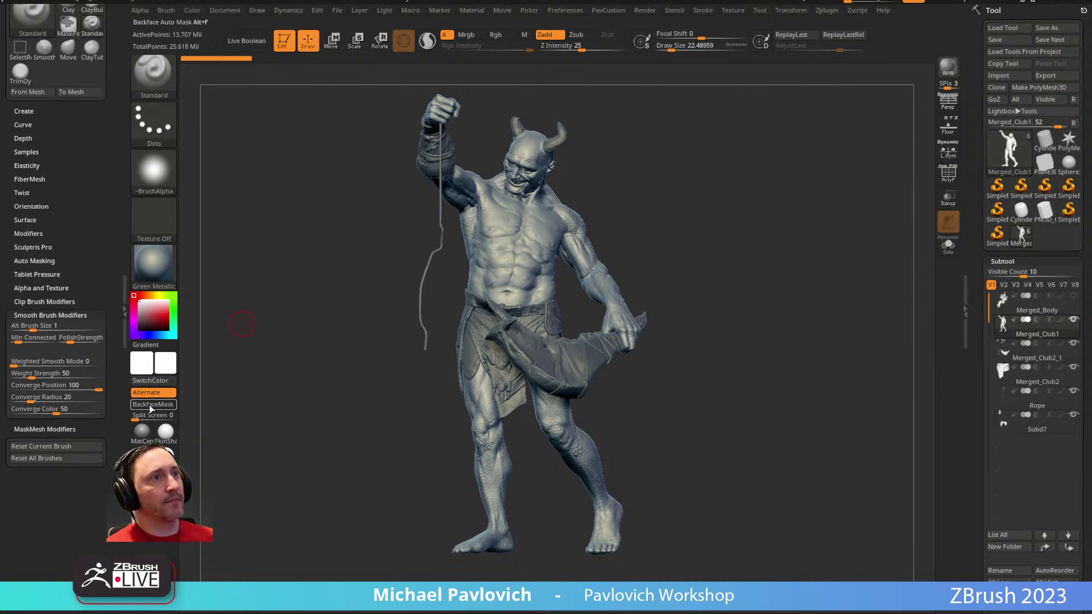
pyautogui.click(59, 315)
pyautogui.moveTo(90, 214); pyautogui.dragTo(81, 294)
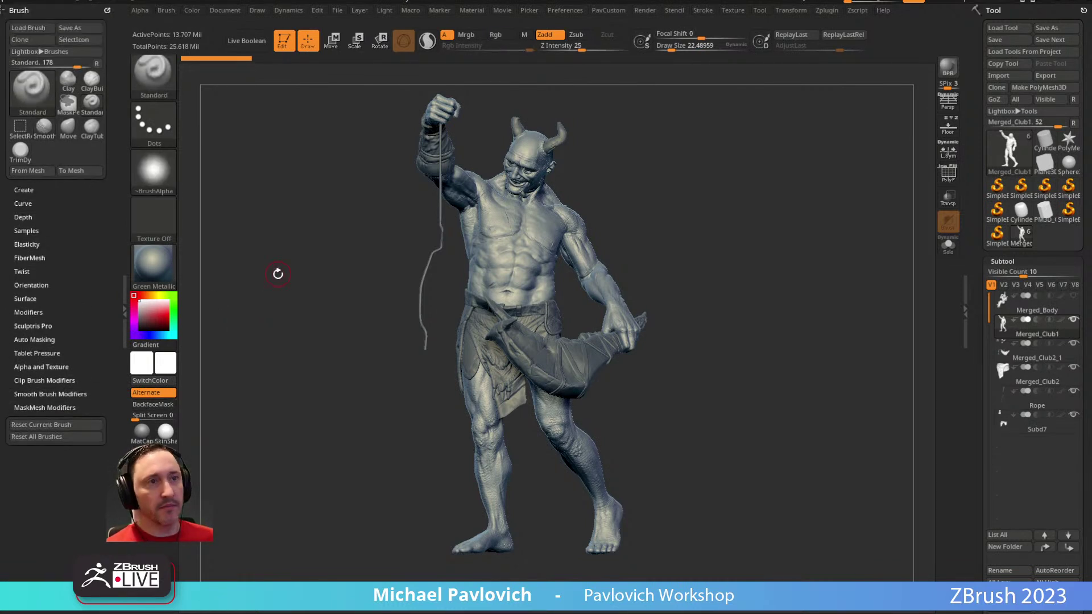
# Step: Switch to the ClayTubes brush and expand its Auto Masking settings to show the BackfaceMask option
pyautogui.press('b')
pyautogui.press('c')
pyautogui.press('t')
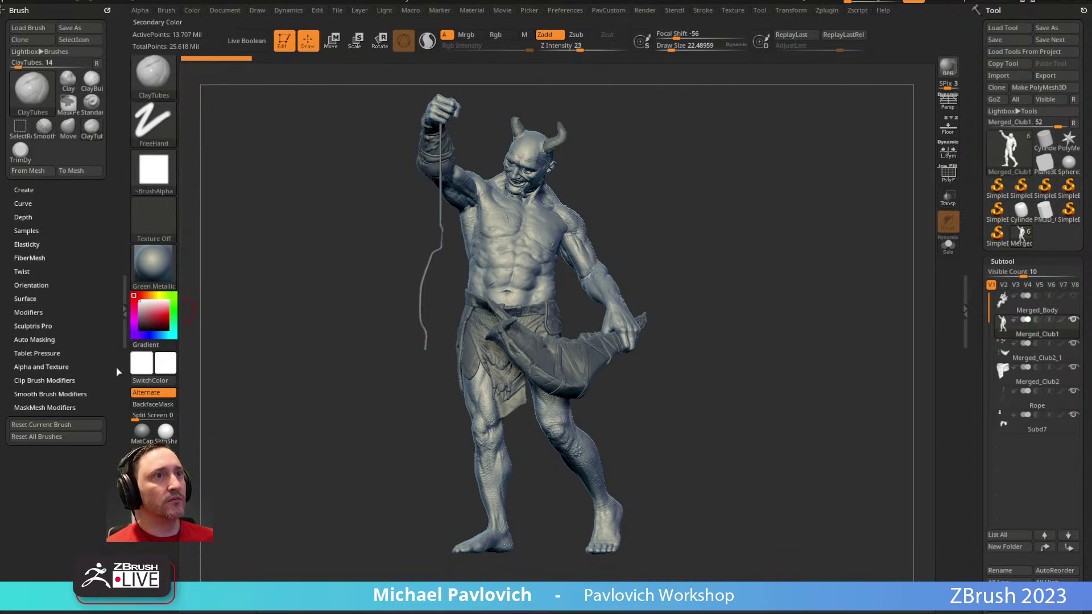
pyautogui.keyDown('shift'); pyautogui.click(30, 339); pyautogui.keyUp('shift')
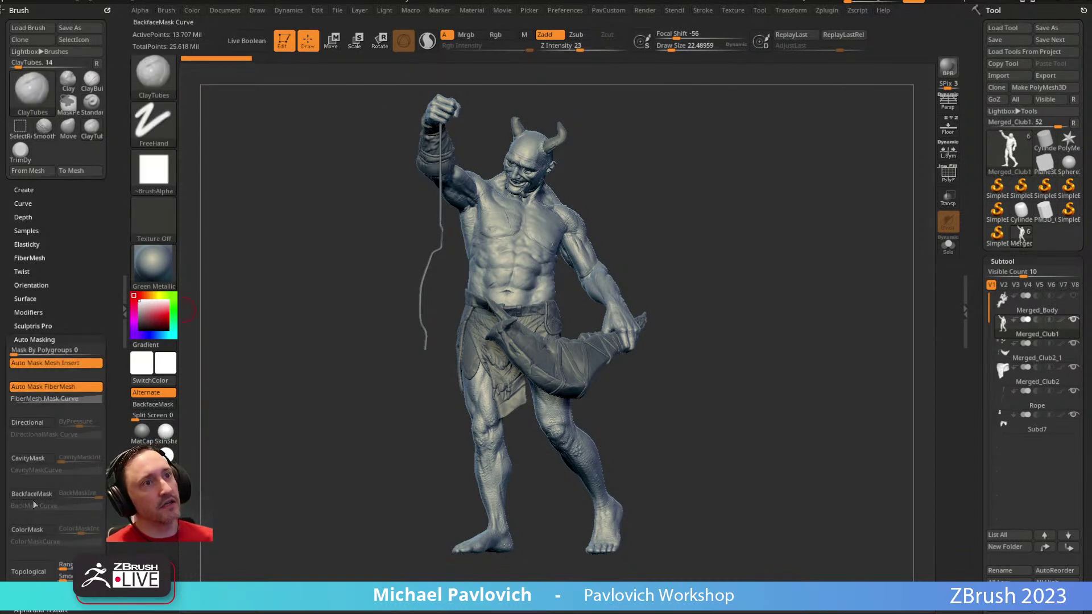
# Step: Collapse the Auto Masking settings, then switch to the browser and open the full "Intro to ZBrush - New and Updated!" YouTube playlist
pyautogui.click(24, 339)
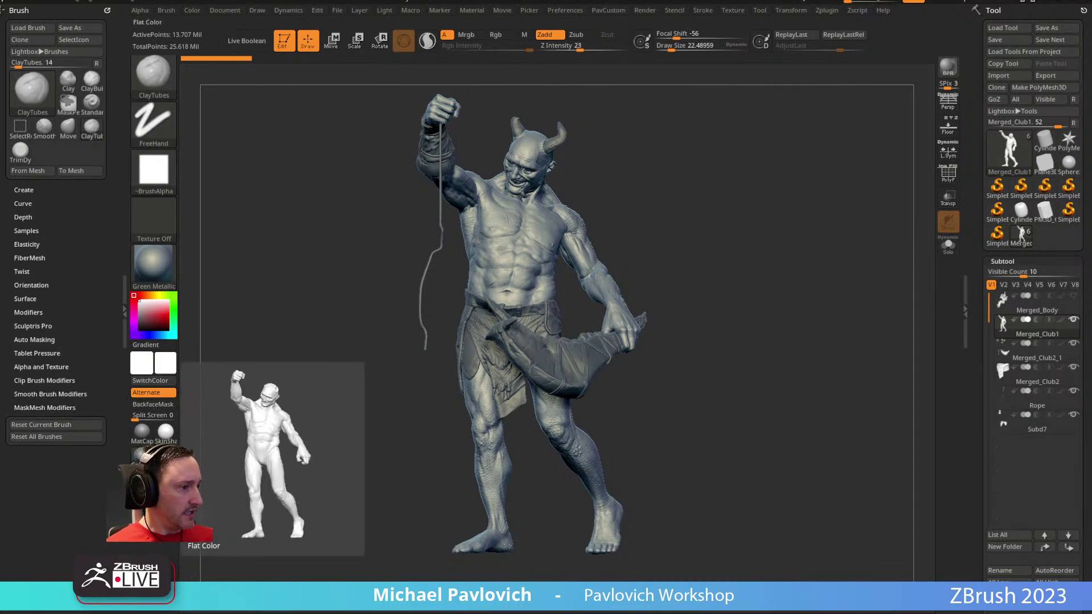
pyautogui.moveTo(526, 608); pyautogui.dragTo(562, 27)
pyautogui.click(538, 339)
pyautogui.scroll(-4, 545, 370)
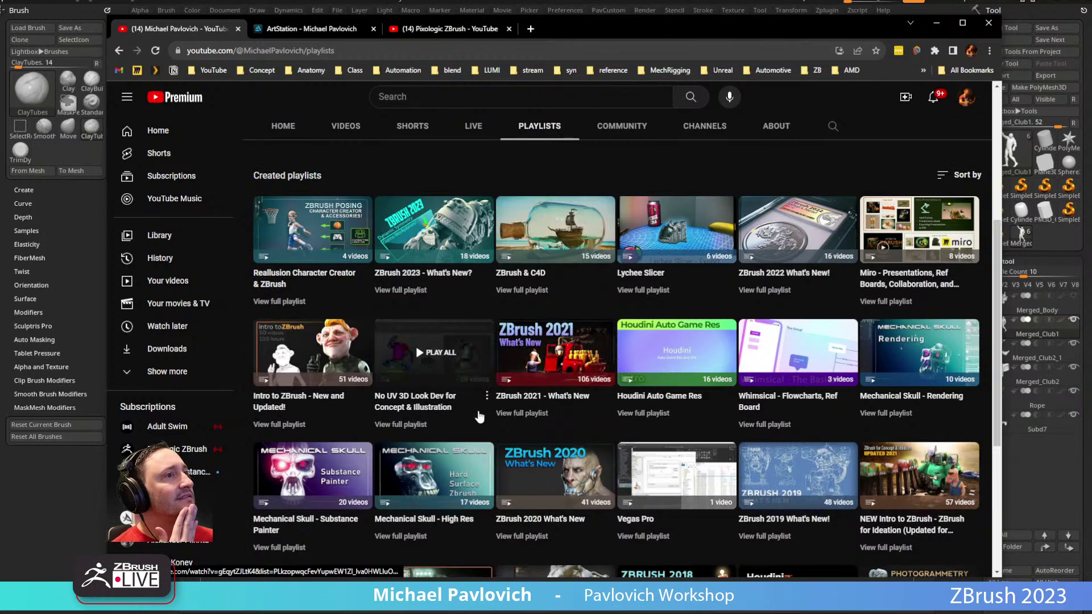
pyautogui.click(282, 424)
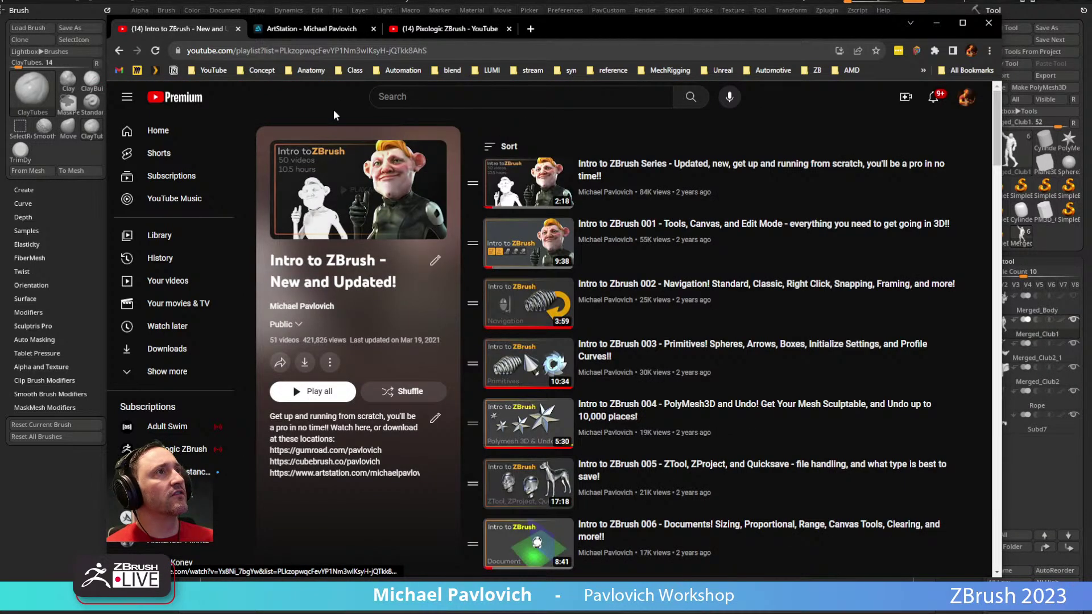
# Step: Find "custom" on the playlist page, go to the match for video 042 on custom interfaces, and return to ZBrush
pyautogui.click(370, 51)
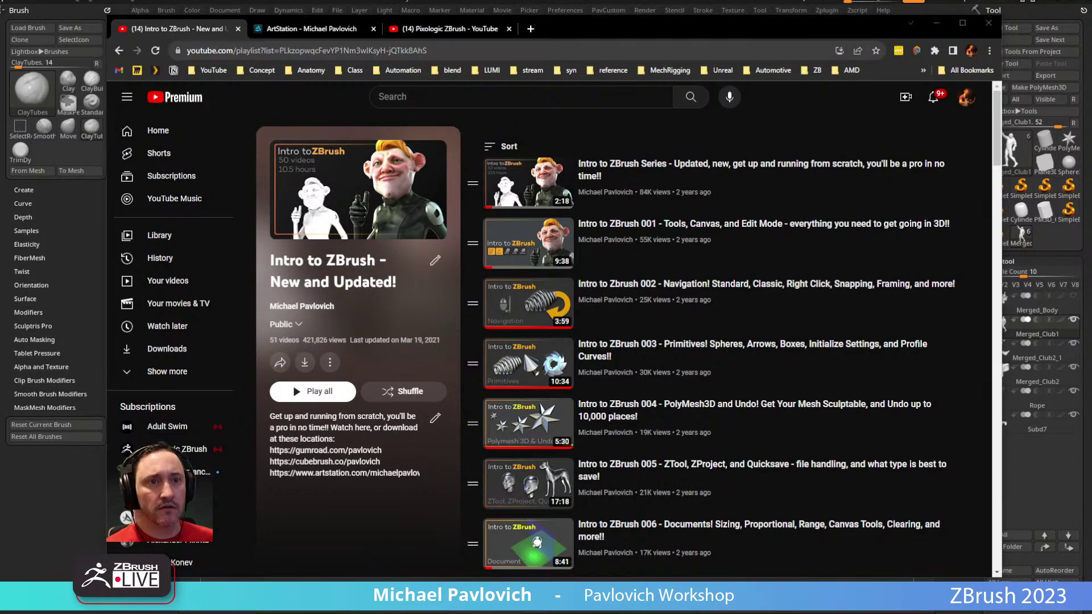
pyautogui.scroll(-12, 600, 388)
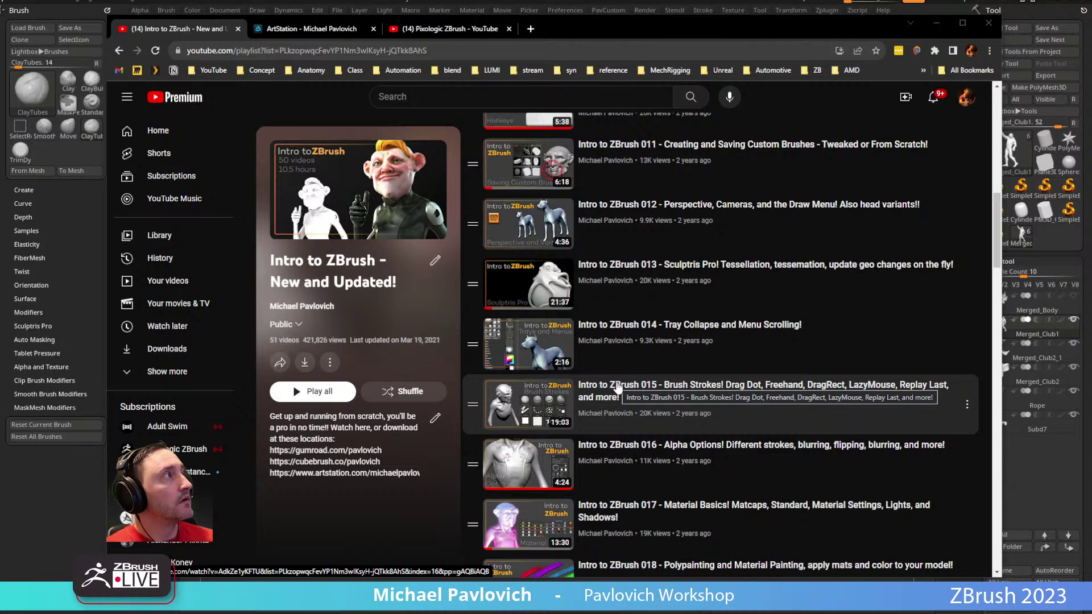
pyautogui.moveTo(664, 33); pyautogui.dragTo(616, 34)
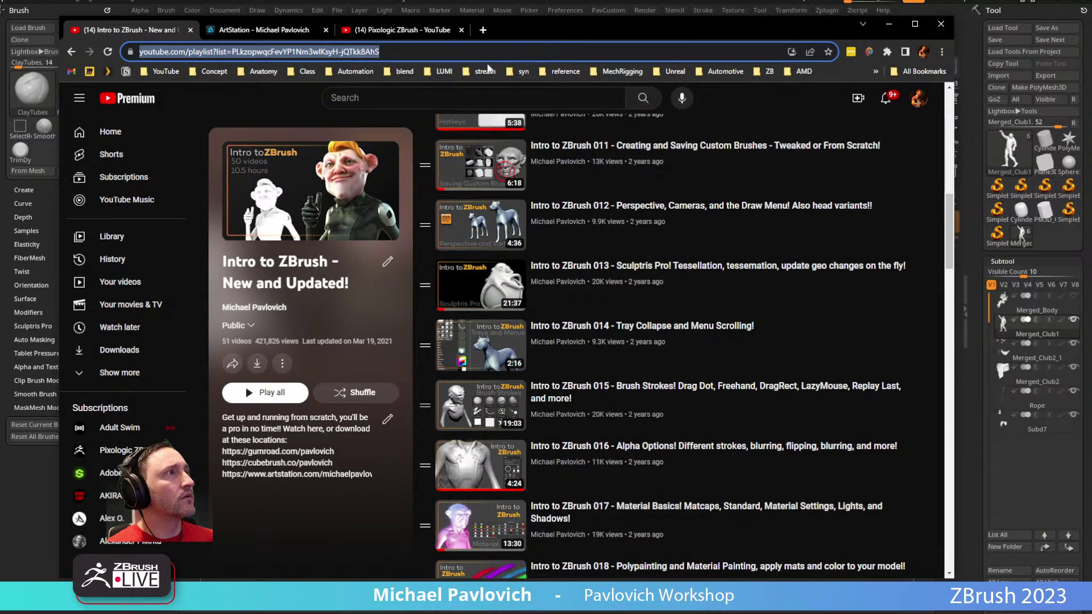
pyautogui.click(486, 97)
pyautogui.click(741, 111)
pyautogui.hotkey('ctrl', 'f')
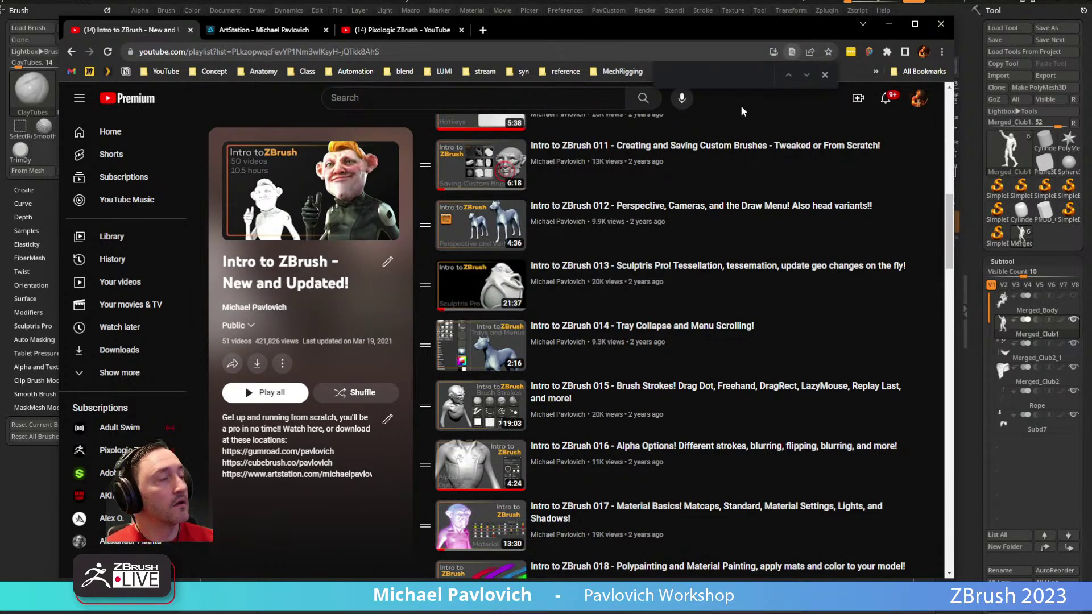
pyautogui.write('custom')
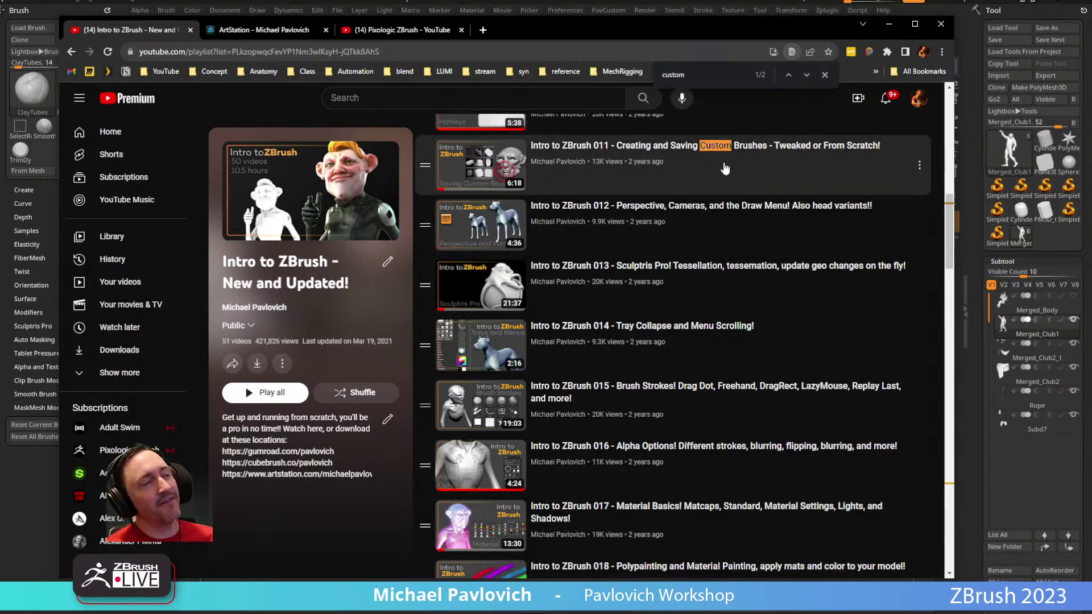
pyautogui.click(808, 75)
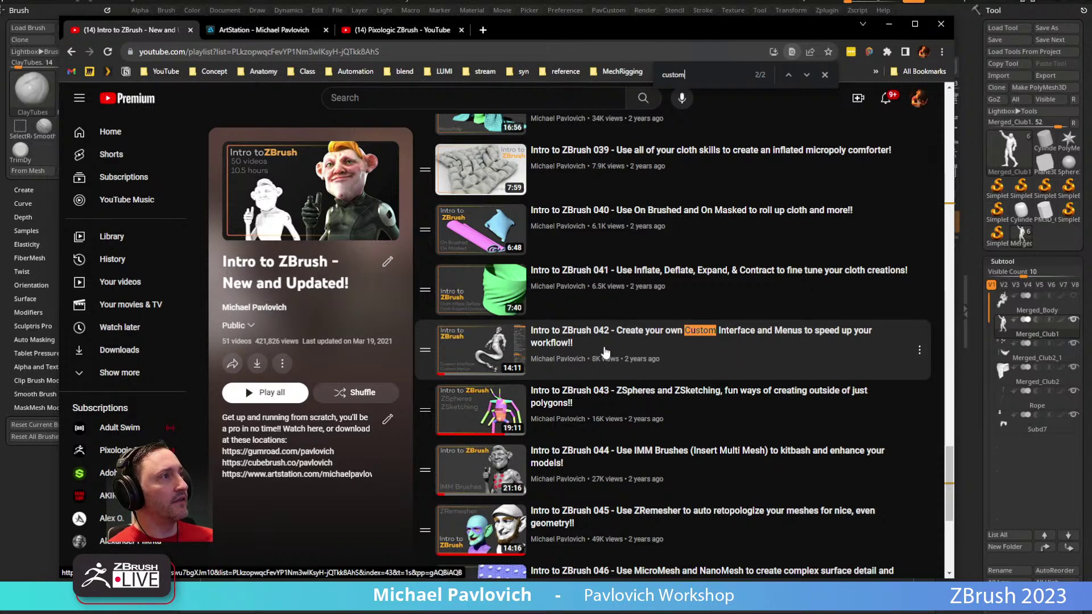
pyautogui.moveTo(713, 37); pyautogui.dragTo(713, 613)
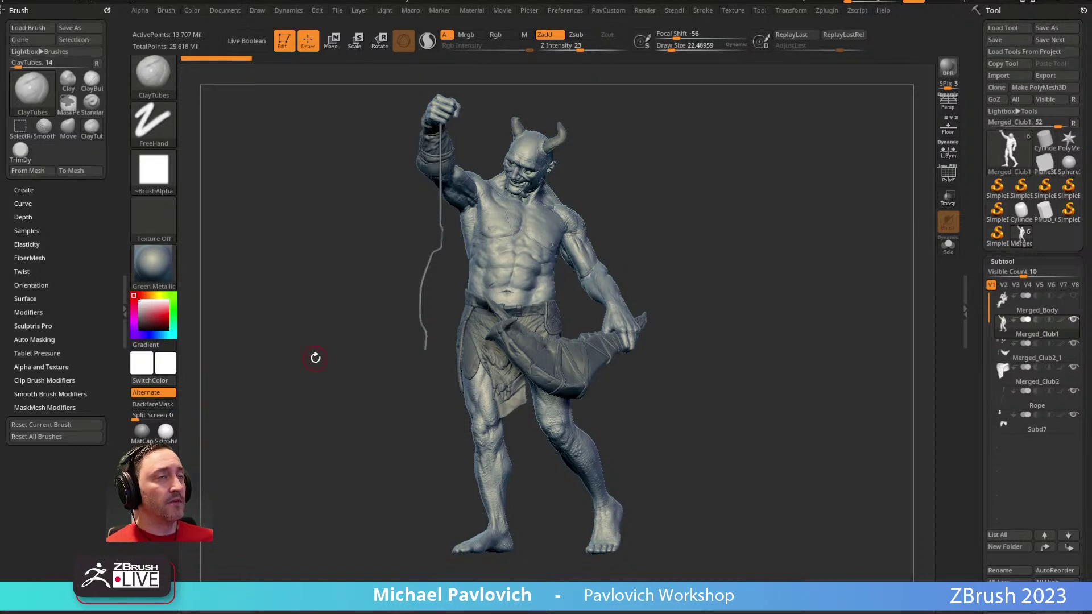
# Step: Toggle BackfaceMask on and off for the ClayTubes brush and switch to the Standard brush
pyautogui.hotkey('alt', 'b')
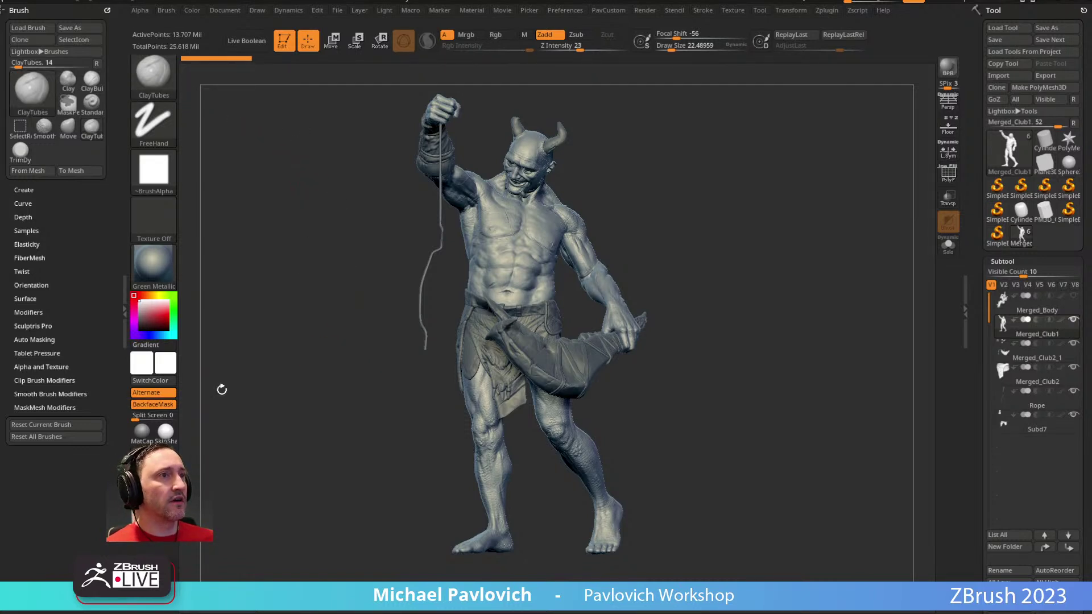
pyautogui.click(150, 405)
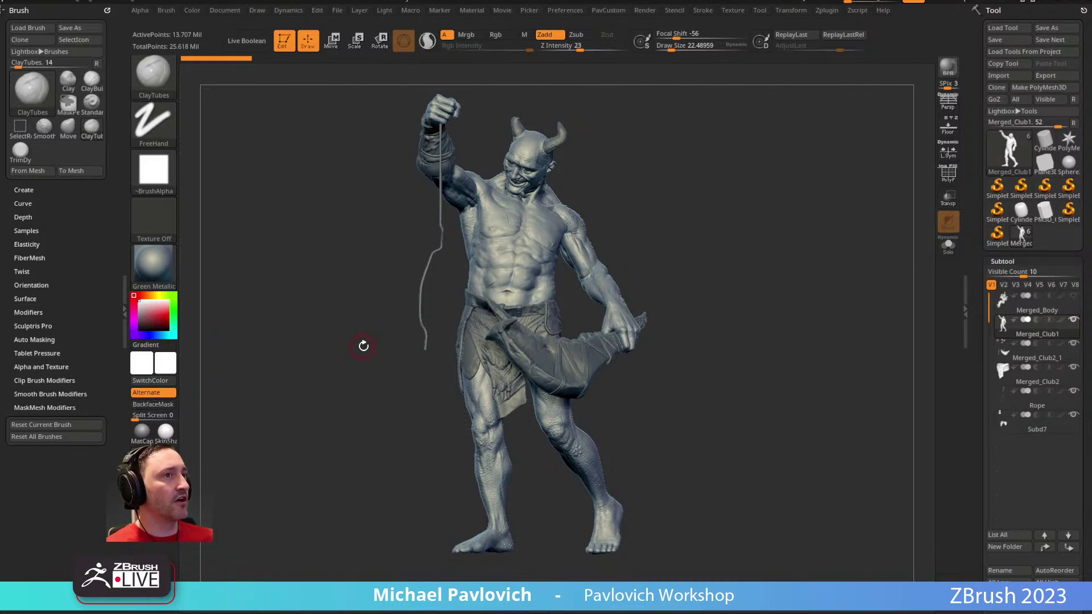
pyautogui.press('b')
pyautogui.press('s')
pyautogui.press('t')
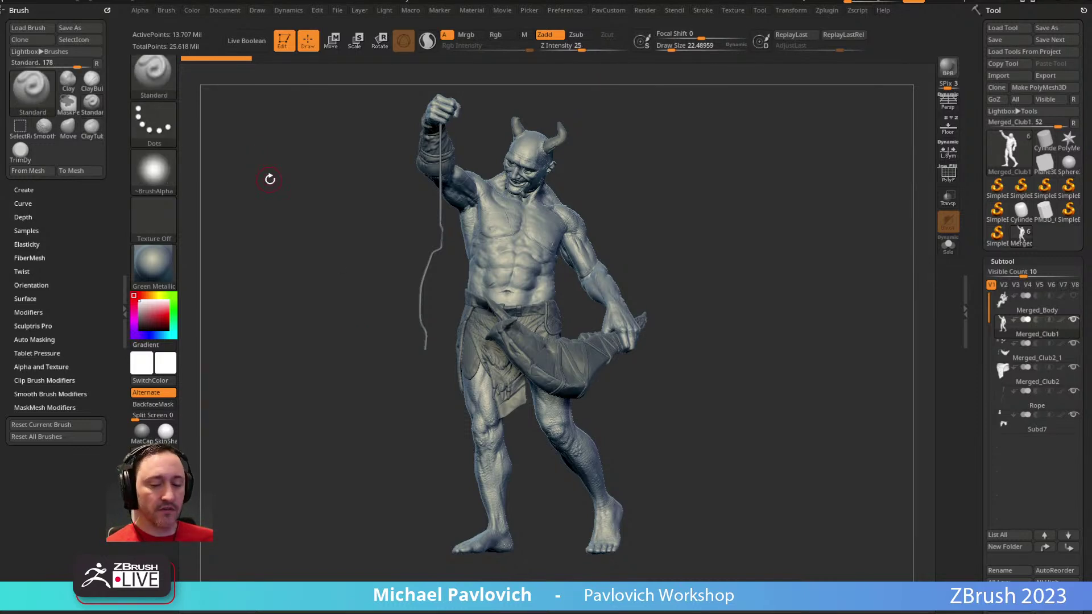
# Step: Switch to the hPolish brush and turn on its BackfaceMask
pyautogui.press('b')
pyautogui.press('h')
pyautogui.press('p')
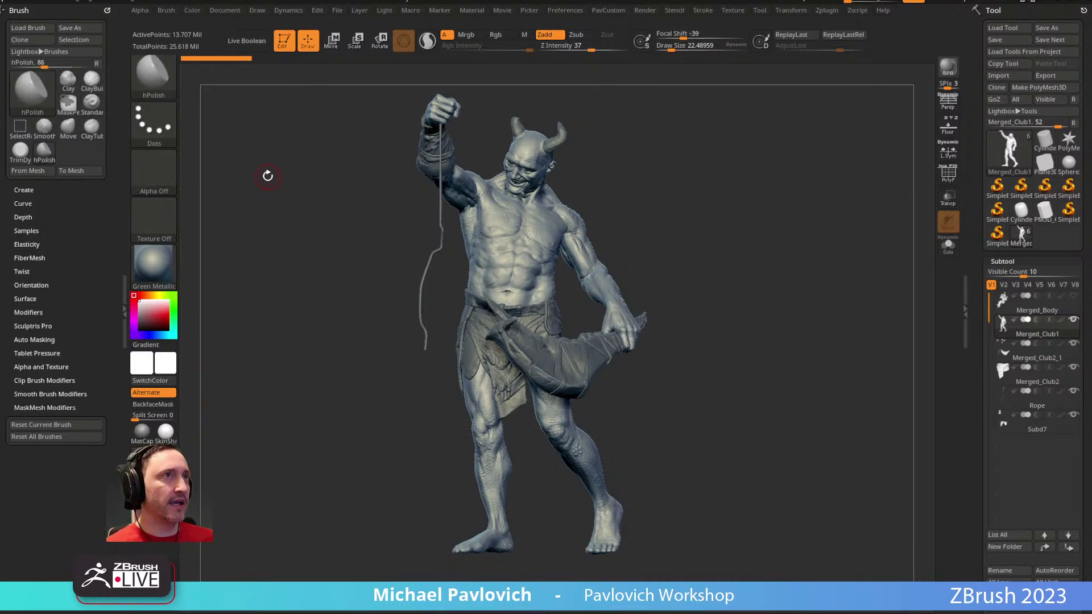
pyautogui.hotkey('alt', 'b')
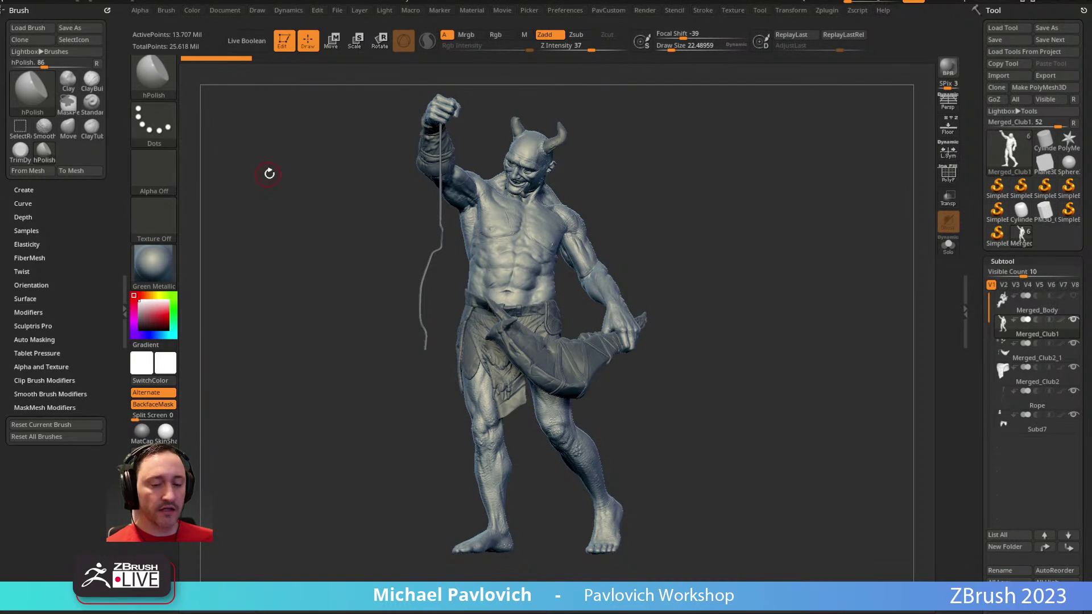
# Step: Switch back to the Standard brush and turn on its BackfaceMask
pyautogui.press('b')
pyautogui.press('s')
pyautogui.press('t')
pyautogui.hotkey('alt', 'b')
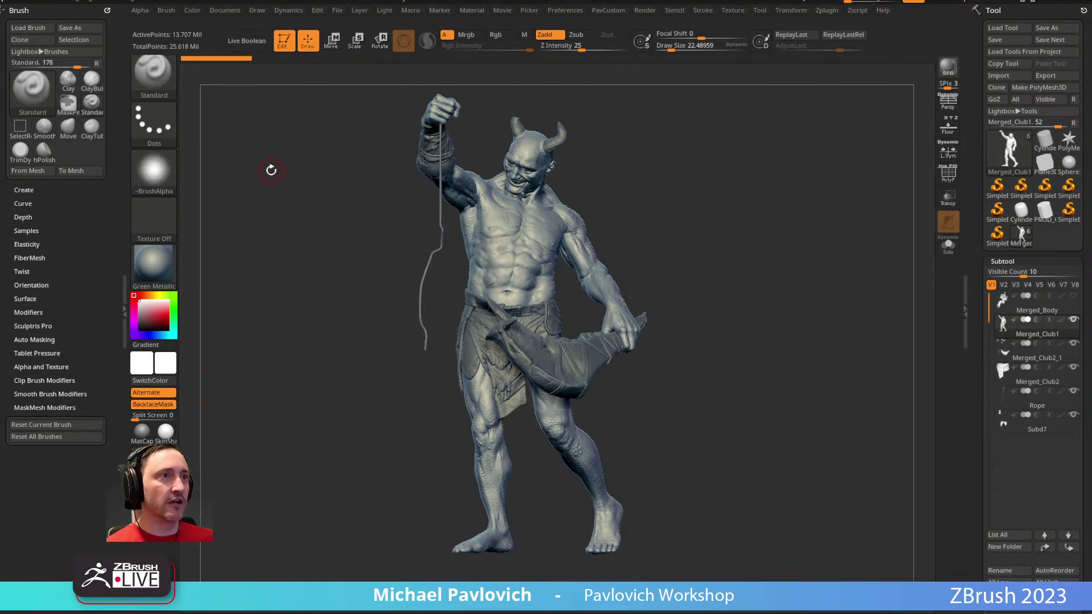
# Step: Return to the hPolish brush and turn off its BackfaceMask
pyautogui.press('b')
pyautogui.press('h')
pyautogui.press('p')
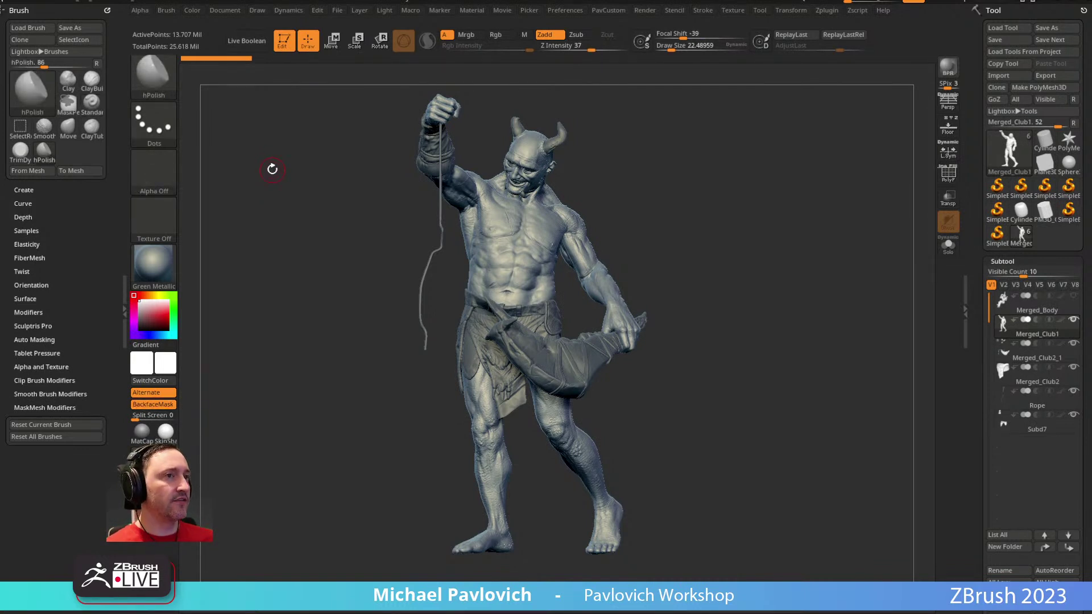
pyautogui.hotkey('alt', 'b')
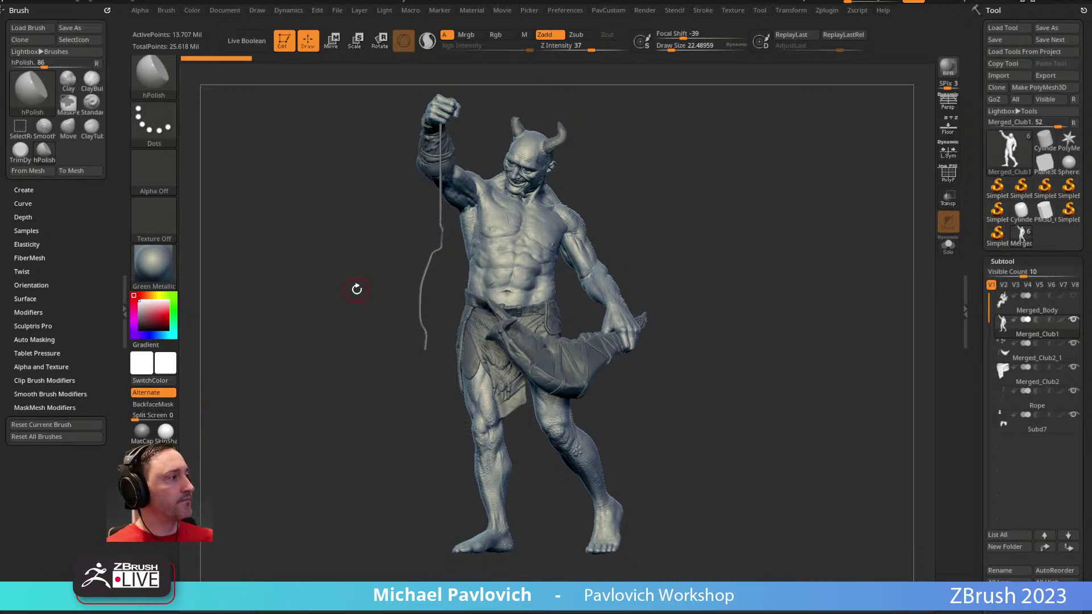
# Step: Set the draw size to about 28.75 and select the Standard brush, framing the figure's upper body
pyautogui.moveTo(672, 219); pyautogui.dragTo(773, 239)
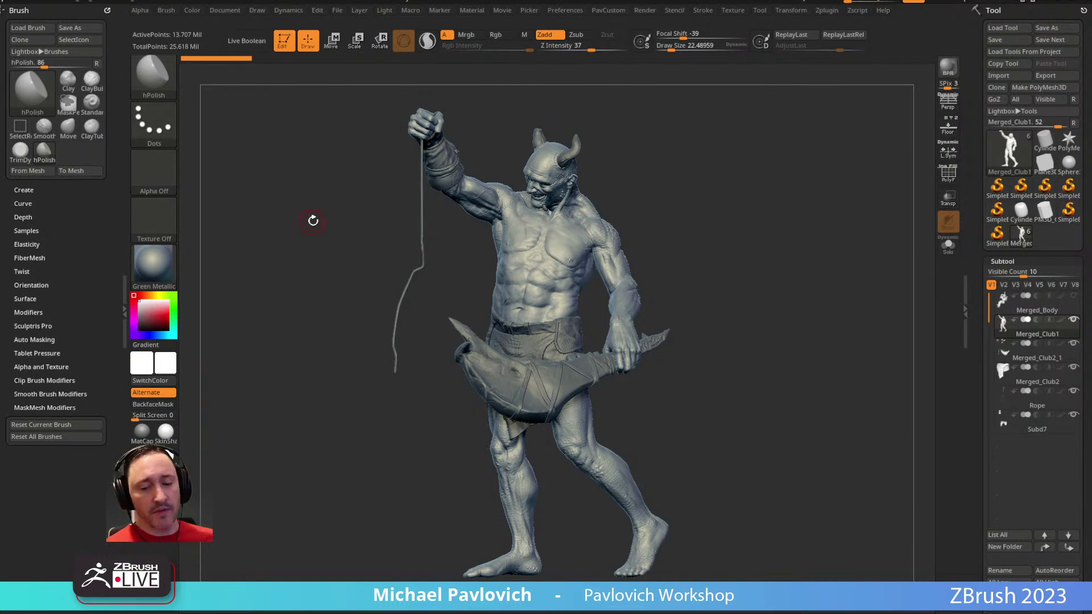
pyautogui.press('`')
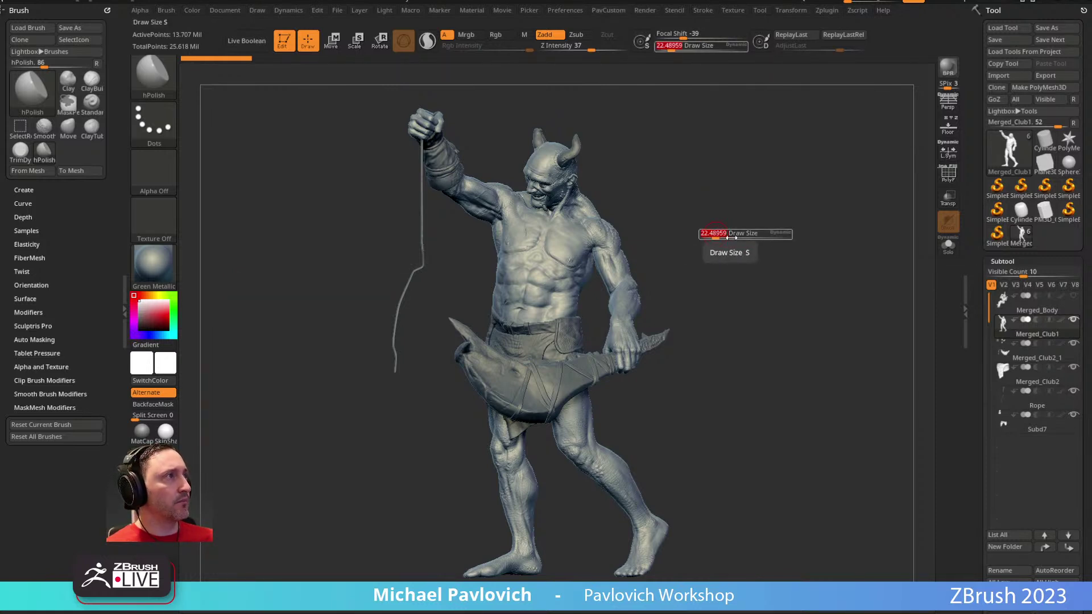
pyautogui.press('space')
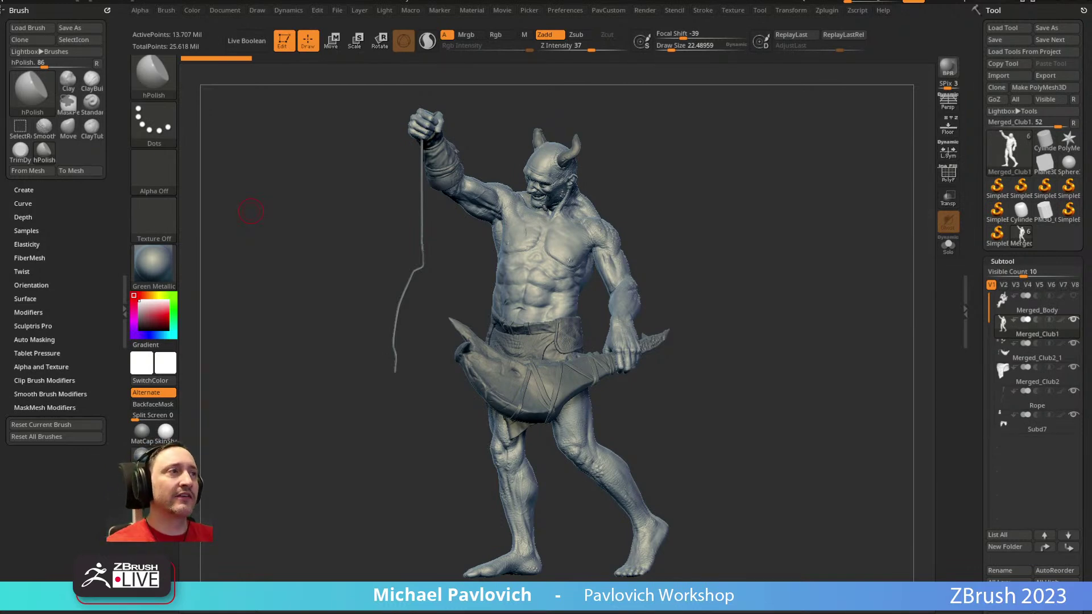
pyautogui.press('s')
pyautogui.moveTo(676, 191); pyautogui.dragTo(685, 193)
pyautogui.press('1')
pyautogui.keyDown('ctrl'); pyautogui.moveTo(684, 196); pyautogui.dragTo(712, 212, button='right'); pyautogui.keyUp('ctrl')
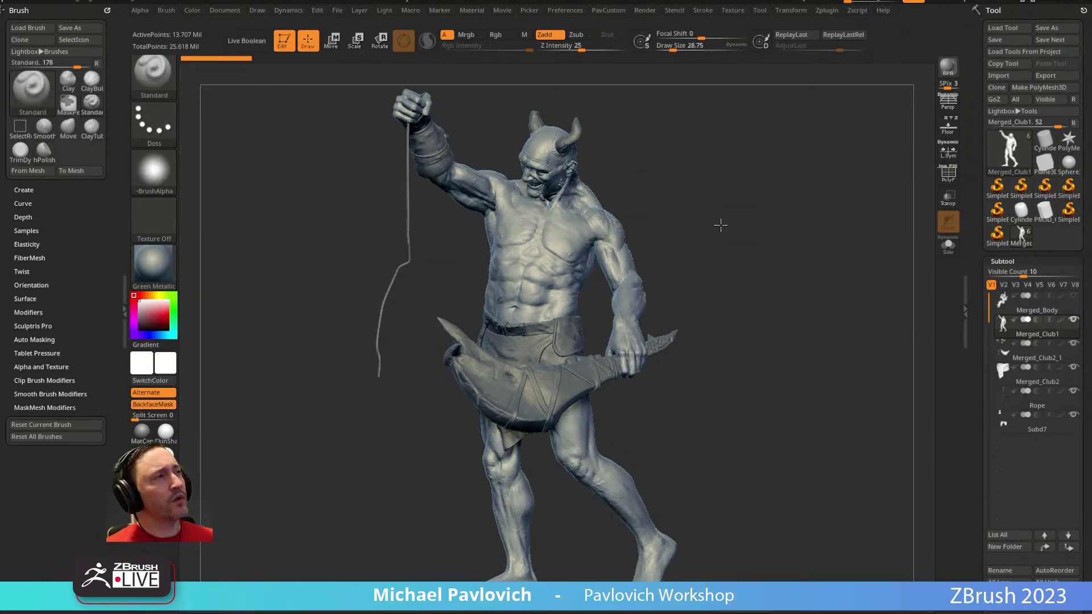
pyautogui.keyDown('ctrl'); pyautogui.moveTo(744, 151); pyautogui.dragTo(718, 214, button='right'); pyautogui.keyUp('ctrl')
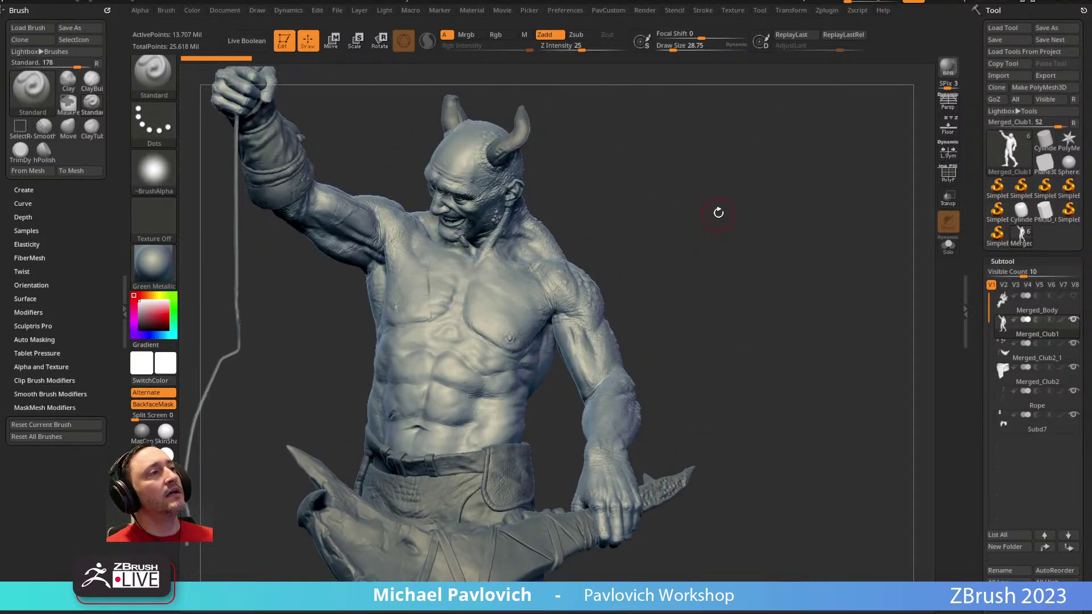
# Step: Compare the topology commands in the PavCustom palette with those in the Tool's expanded Geometry Modify Topology section
pyautogui.press('5')
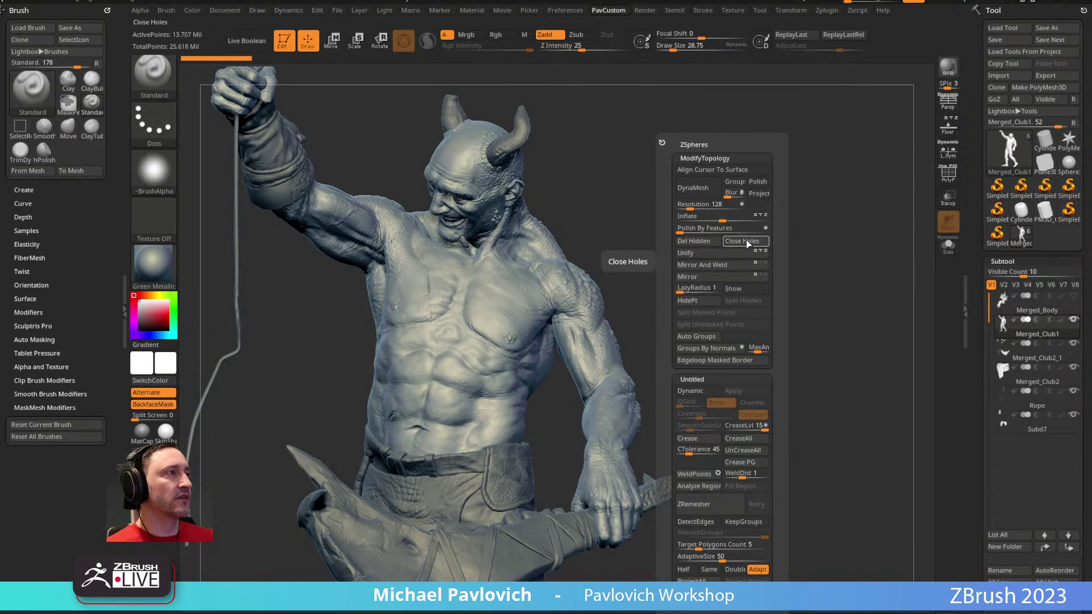
pyautogui.click(697, 241)
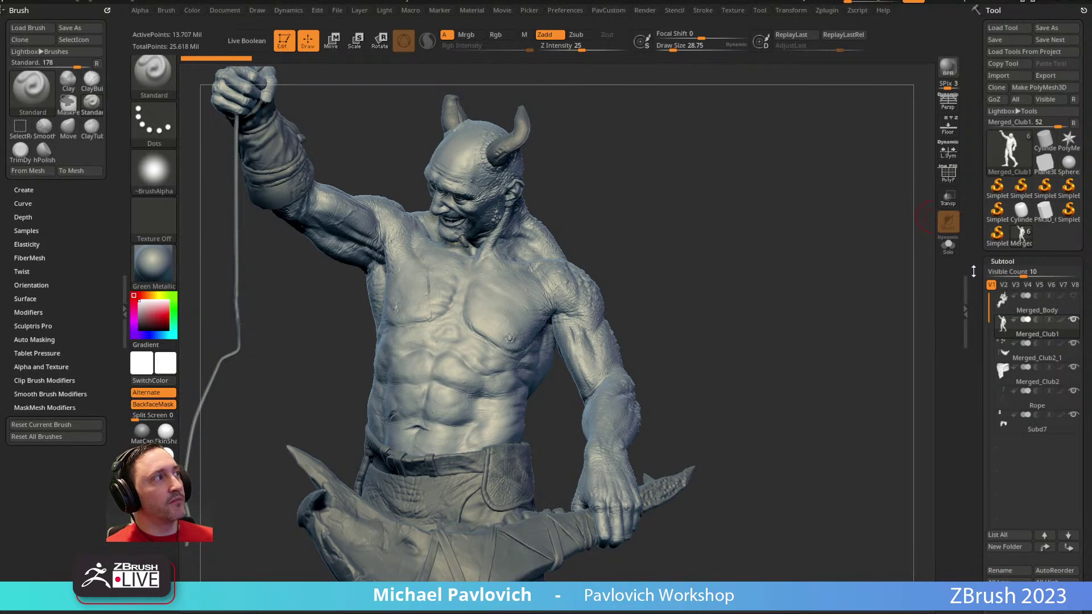
pyautogui.moveTo(969, 267); pyautogui.dragTo(964, 162)
pyautogui.scroll(-5, 964, 162)
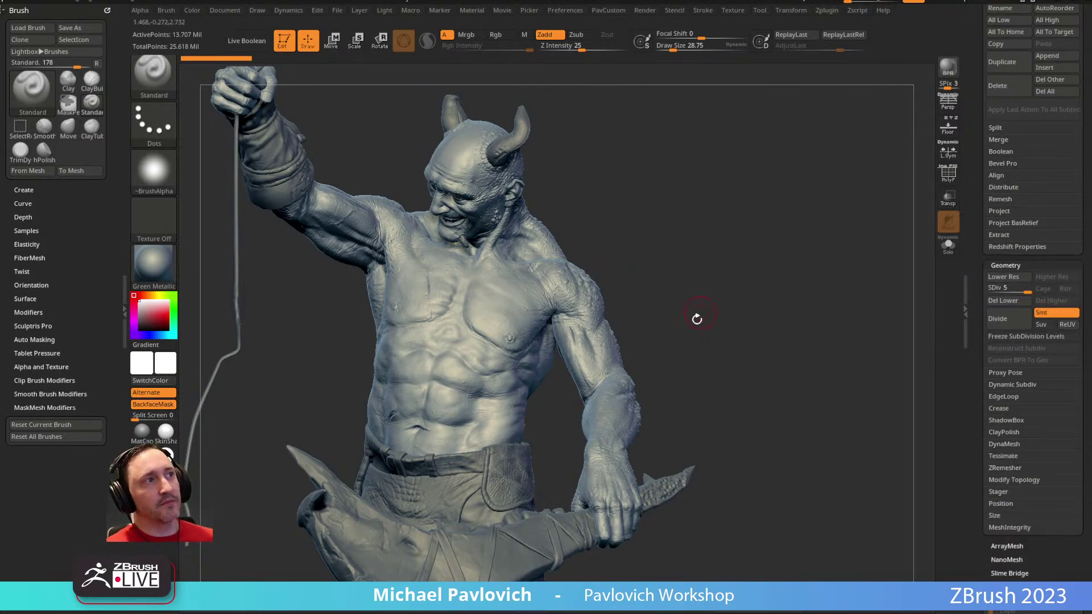
pyautogui.moveTo(982, 296); pyautogui.dragTo(982, 182)
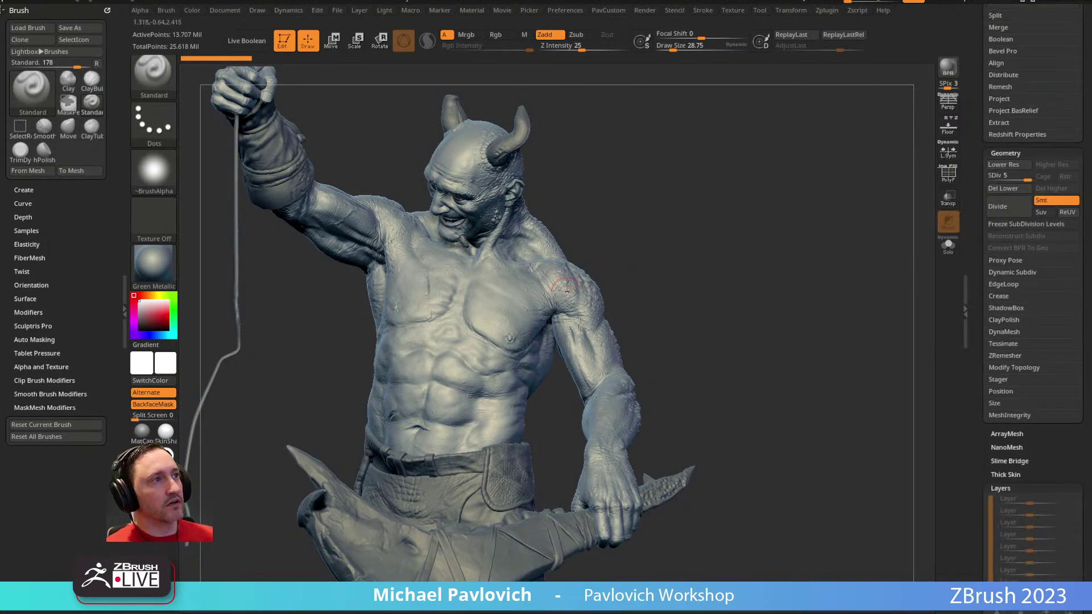
pyautogui.press('shift')
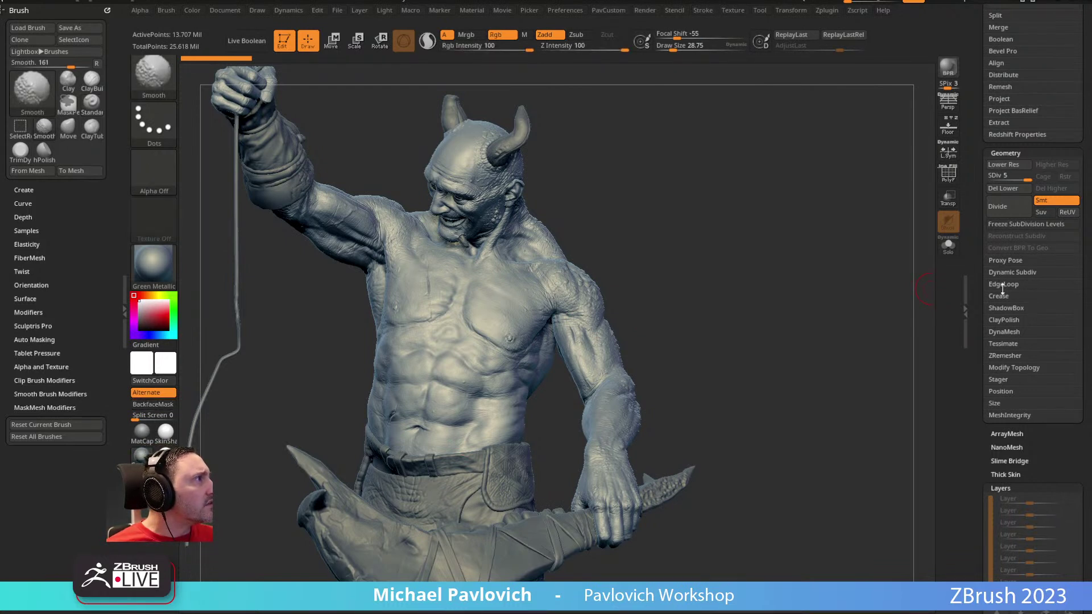
pyautogui.click(1000, 368)
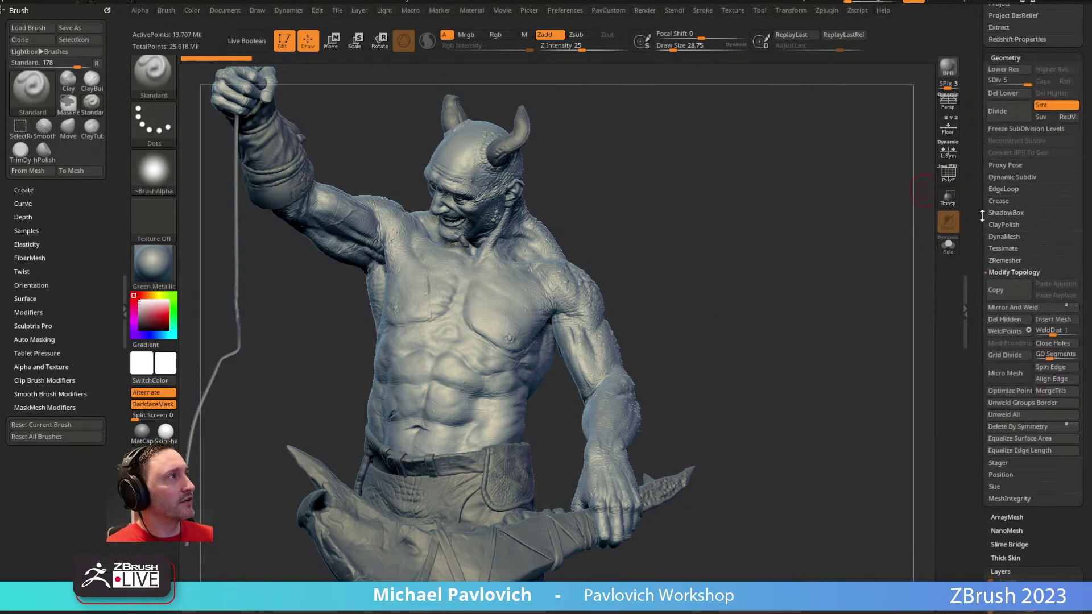
pyautogui.press('3')
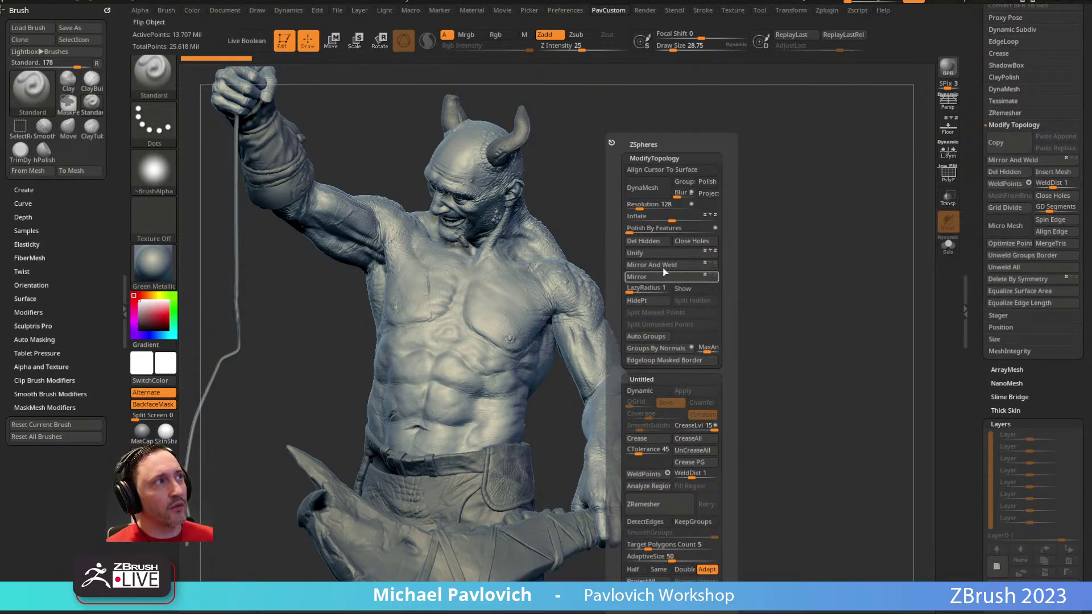
# Step: Frame the whole figure again and reduce the Standard brush's draw size to about 13.8
pyautogui.keyDown('ctrl'); pyautogui.moveTo(775, 263); pyautogui.dragTo(686, 304, button='right'); pyautogui.keyUp('ctrl')
pyautogui.press('s')
pyautogui.moveTo(685, 305); pyautogui.dragTo(690, 304)
pyautogui.moveTo(688, 340)
pyautogui.keyDown('alt'); pyautogui.mouseDown(button='right')
pyautogui.moveTo(727, 258)
pyautogui.moveTo(724, 281)
pyautogui.moveTo(750, 264)
pyautogui.moveTo(763, 270)
pyautogui.mouseUp(button='right'); pyautogui.keyUp('alt')
pyautogui.press('s')
pyautogui.press('f')
pyautogui.press('f')
pyautogui.press('s')
pyautogui.moveTo(764, 274); pyautogui.dragTo(757, 275)
pyautogui.keyDown('alt'); pyautogui.moveTo(760, 275); pyautogui.dragTo(774, 266, button='right'); pyautogui.keyUp('alt')
pyautogui.keyDown('ctrl'); pyautogui.moveTo(774, 265); pyautogui.dragTo(758, 273, button='right'); pyautogui.keyUp('ctrl')
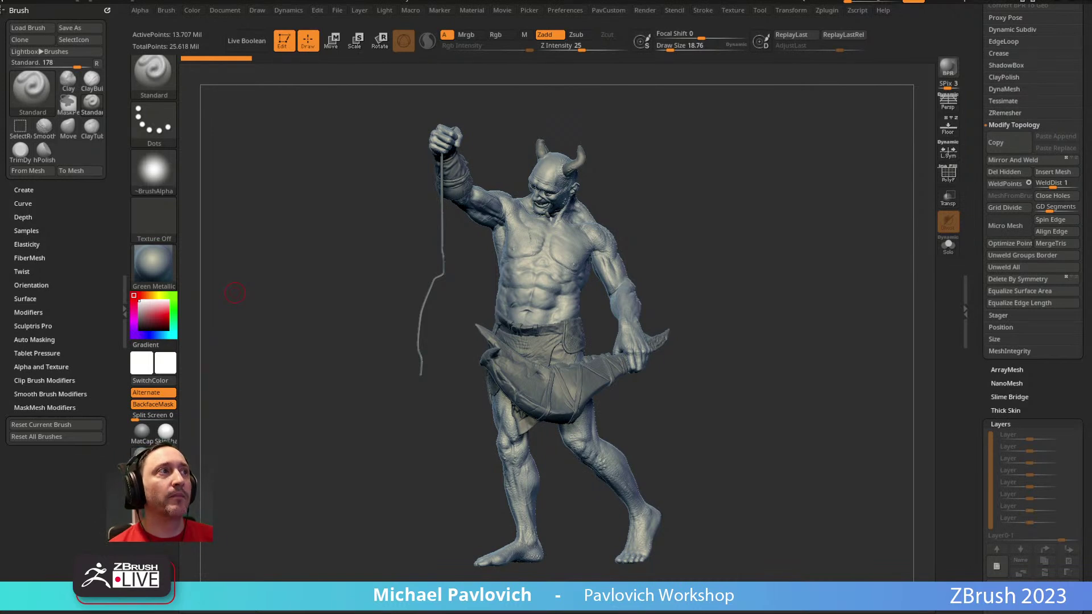
pyautogui.moveTo(704, 258); pyautogui.dragTo(692, 251)
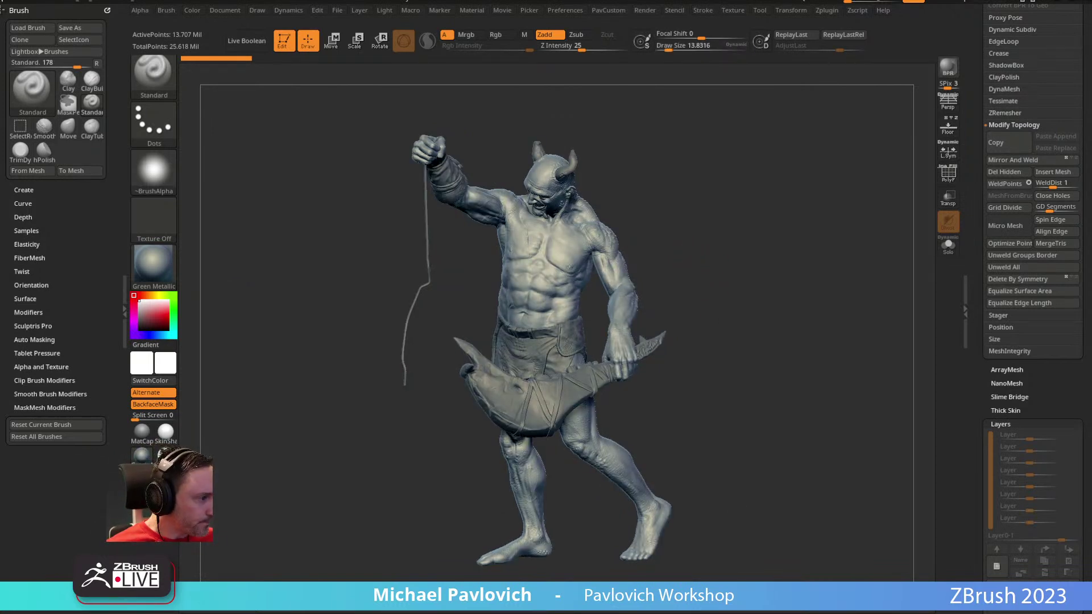
# Step: Open the Windows Start menu and pick an entry further down its app list
pyautogui.press('super')
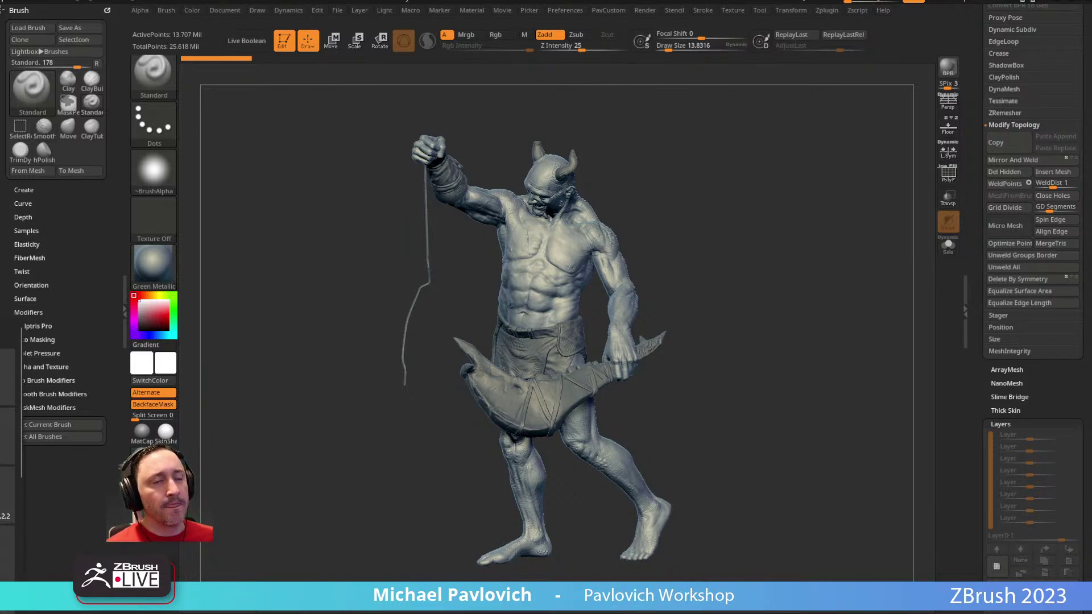
pyautogui.scroll(-2, 8, 444)
pyautogui.scroll(-3, 8, 443)
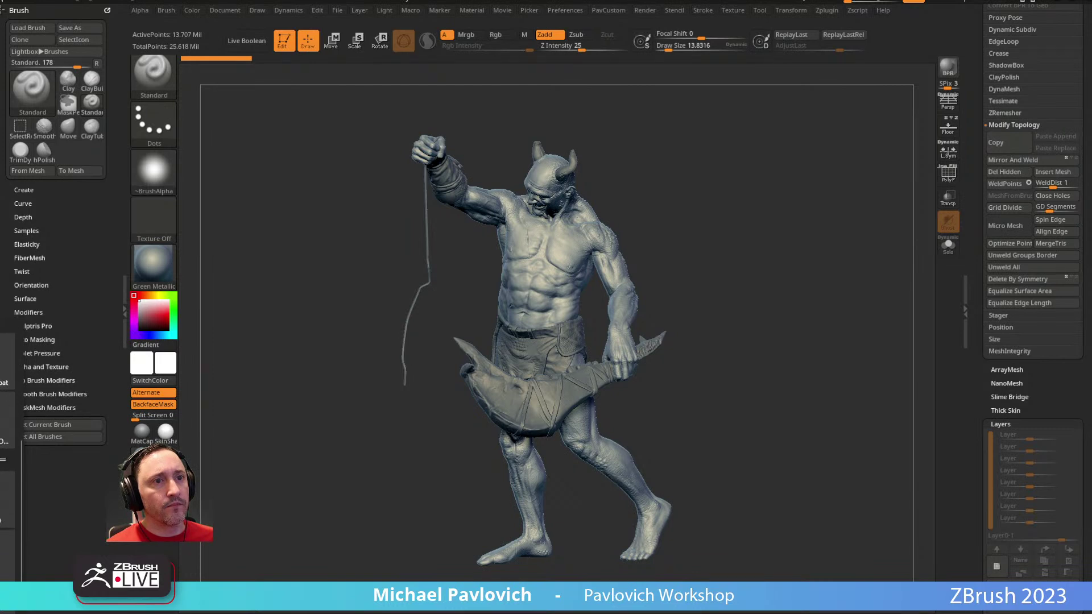
pyautogui.click(8, 444)
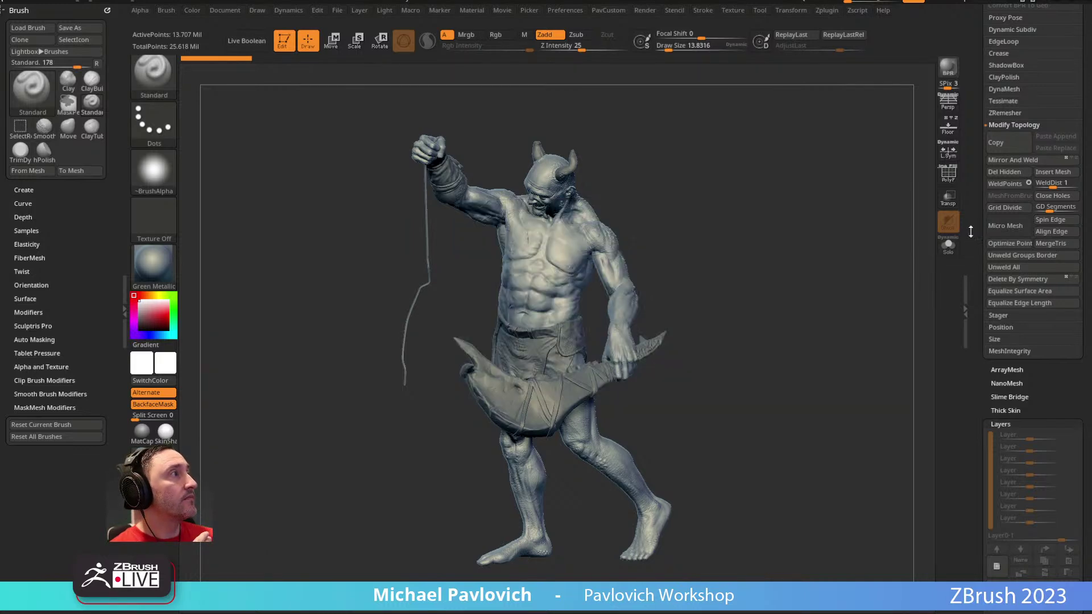
# Step: Save the tool to the Desktop as TrollPrepHEREPAV and restore the tool palette's default thumbnail set
pyautogui.moveTo(974, 210); pyautogui.dragTo(978, 422)
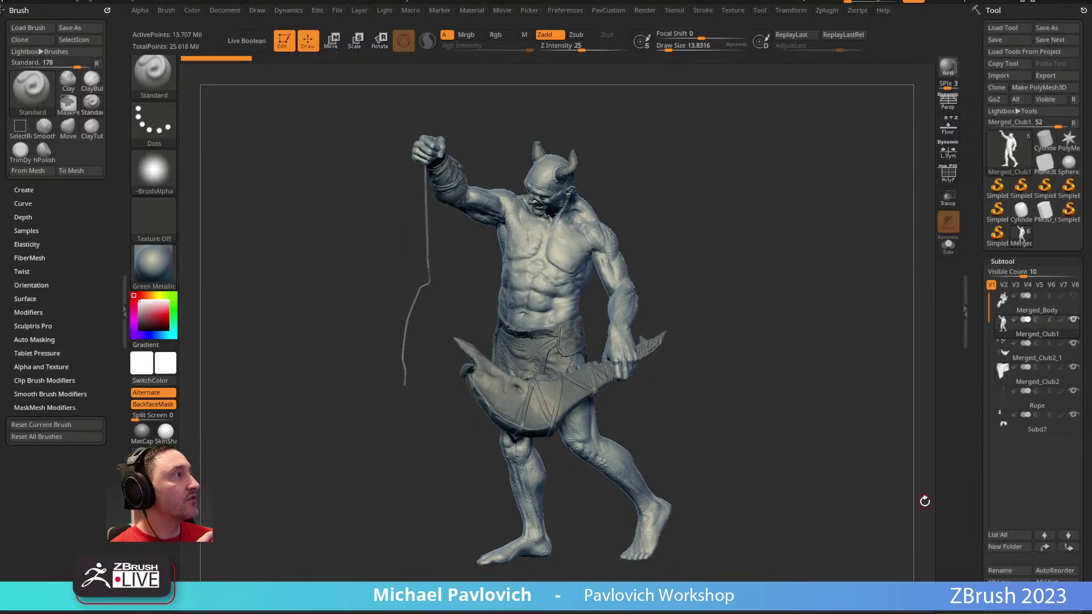
pyautogui.click(1059, 28)
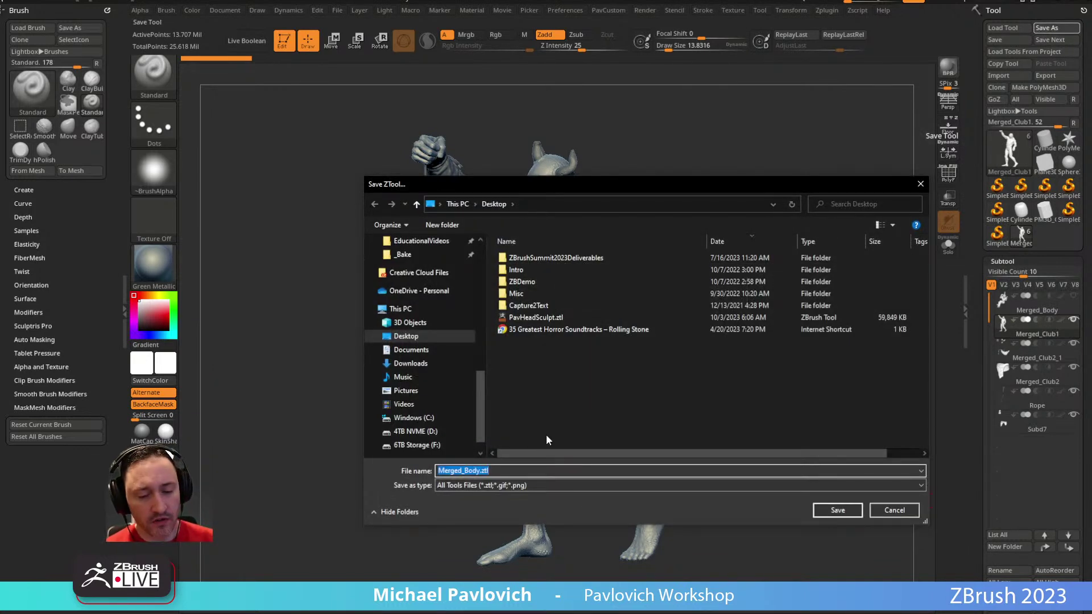
pyautogui.write('Tro')
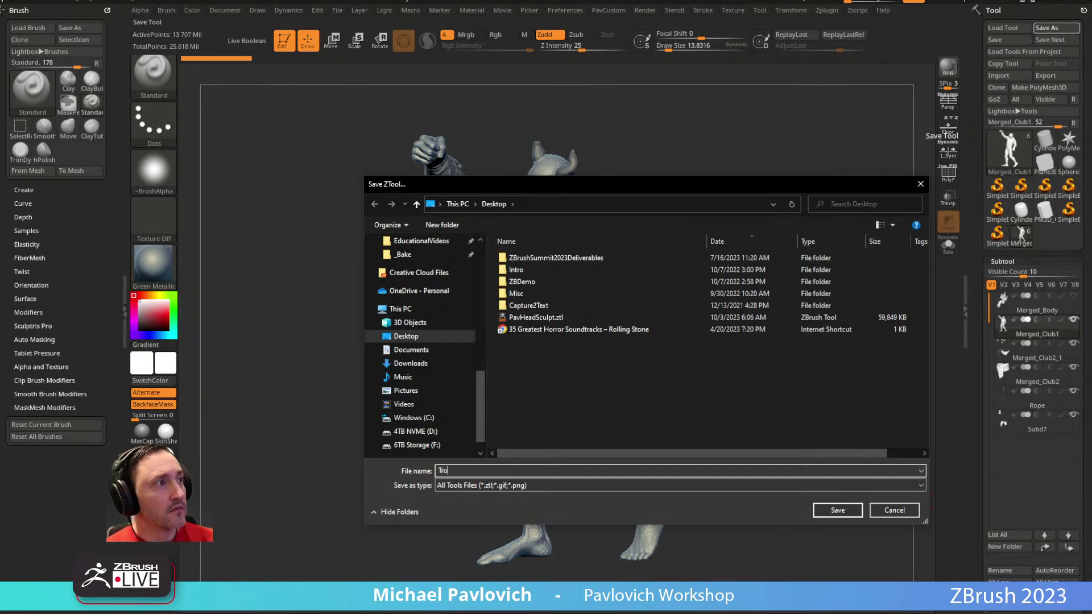
pyautogui.write('llPrepHERE P')
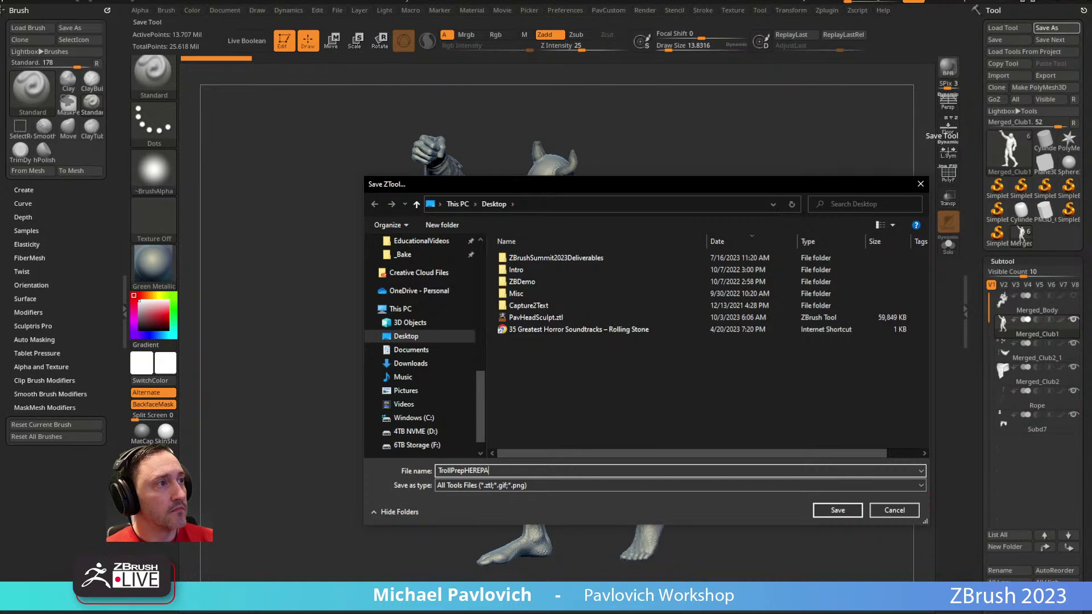
pyautogui.press('Return')
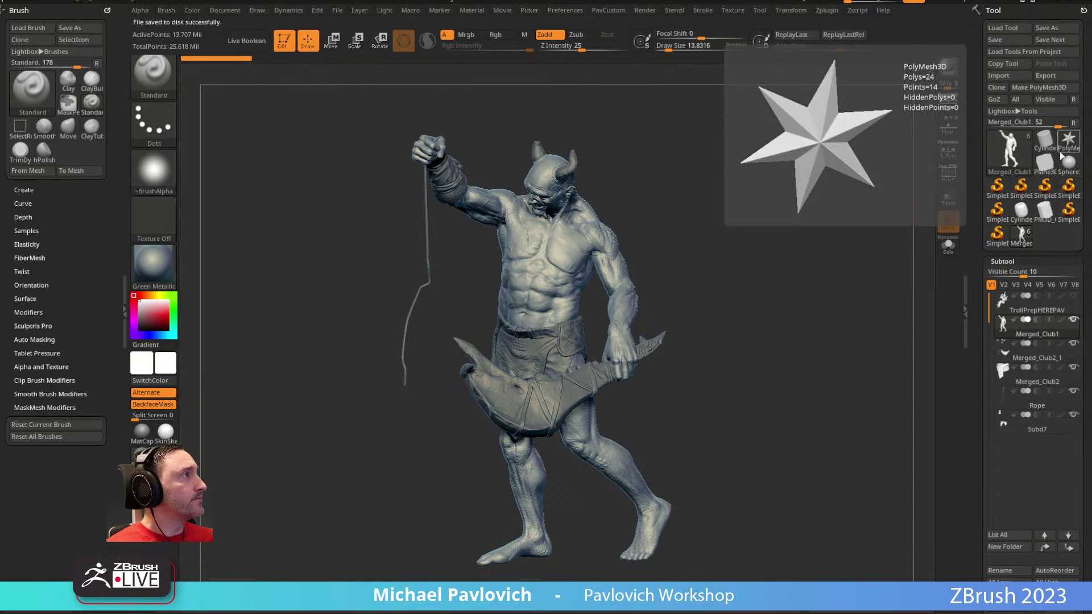
pyautogui.click(1073, 123)
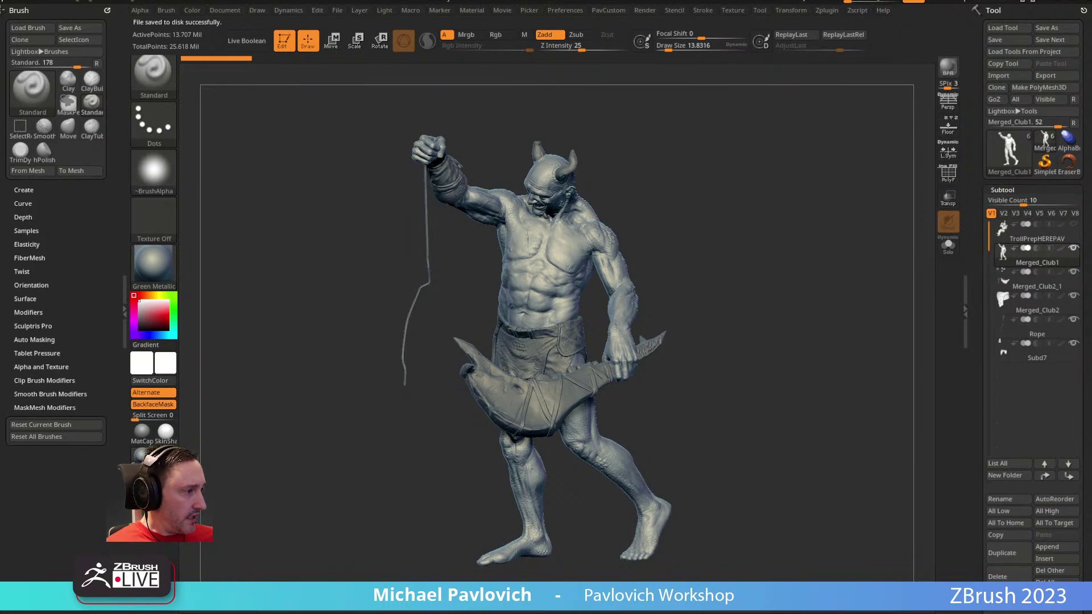
# Step: Switch to the Goblin2 folder in File Explorer and open Goblin2CC_003_Textures.ccProject in Character Creator
pyautogui.hotkey('alt', 'Tab')
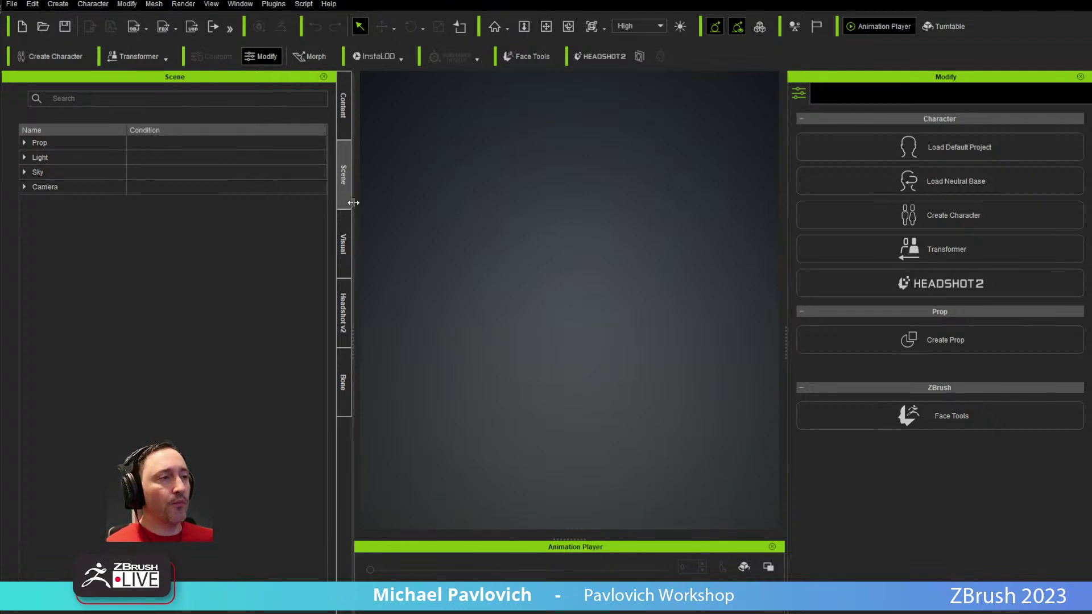
pyautogui.hotkey('alt', 'Tab')
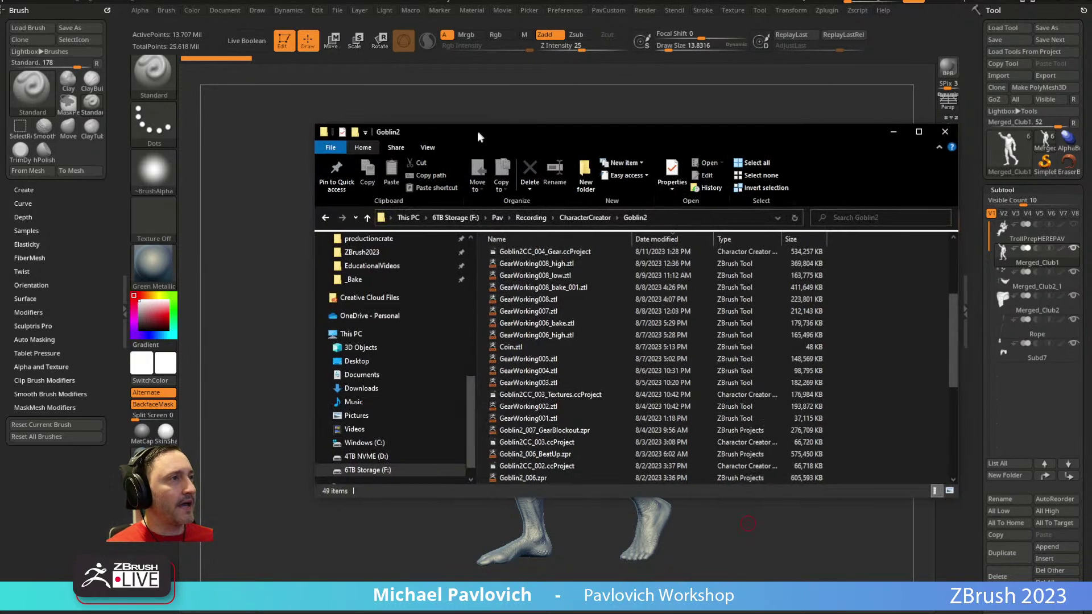
pyautogui.moveTo(477, 133); pyautogui.dragTo(409, 143)
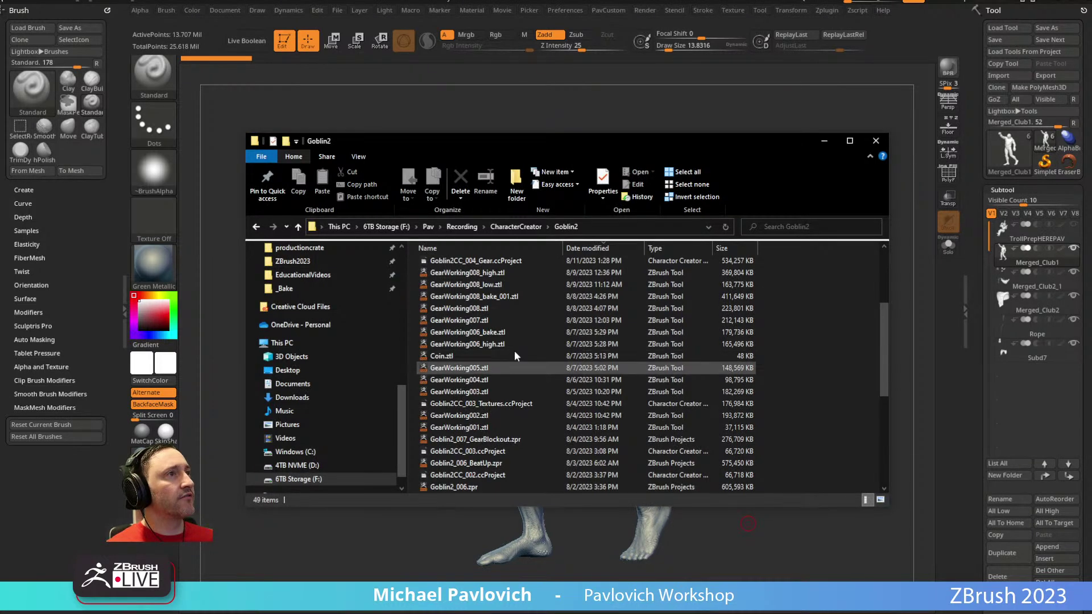
pyautogui.scroll(-4, 524, 358)
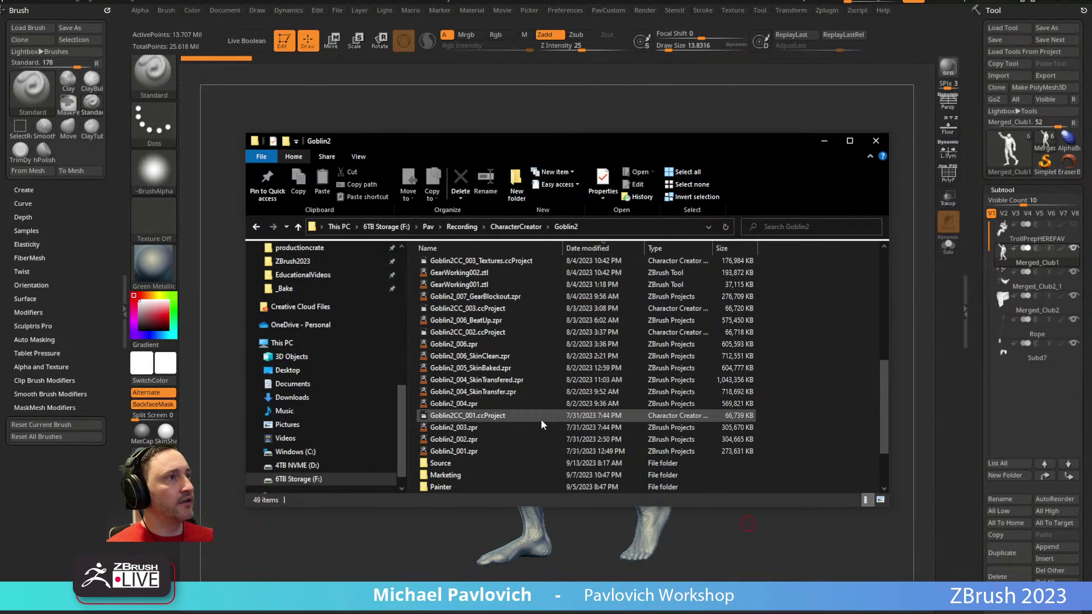
pyautogui.scroll(2, 534, 375)
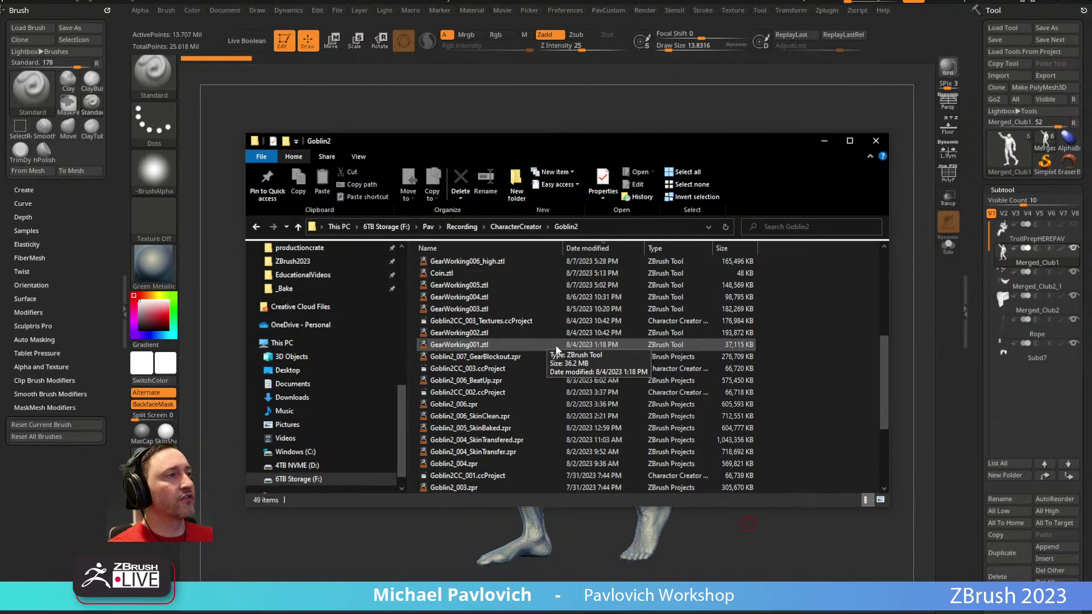
pyautogui.click(537, 367)
pyautogui.scroll(4, 542, 387)
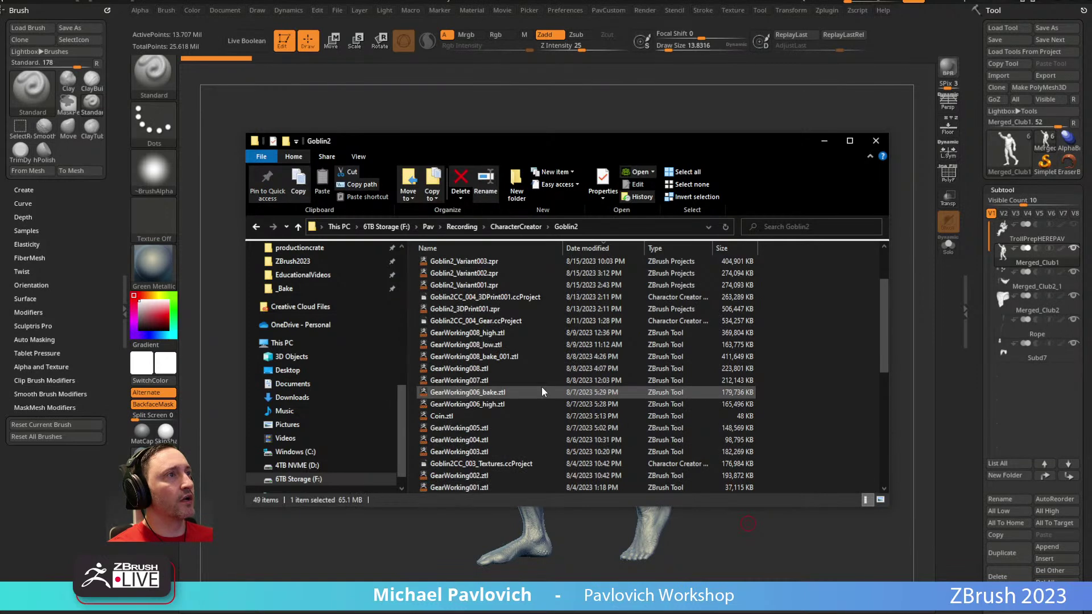
pyautogui.scroll(2, 542, 391)
pyautogui.scroll(-4, 541, 391)
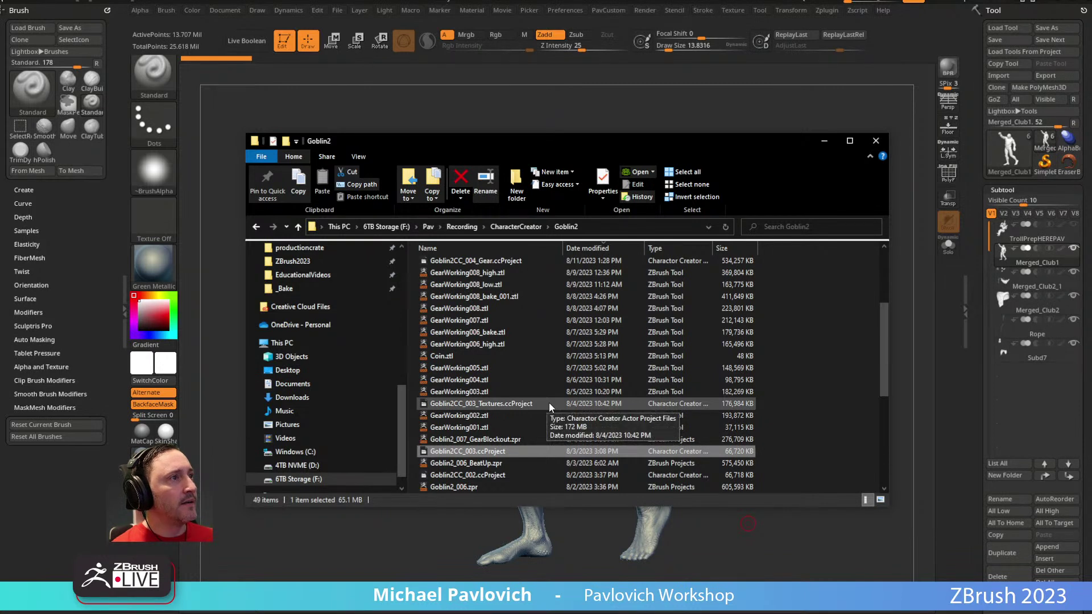
pyautogui.click(550, 403)
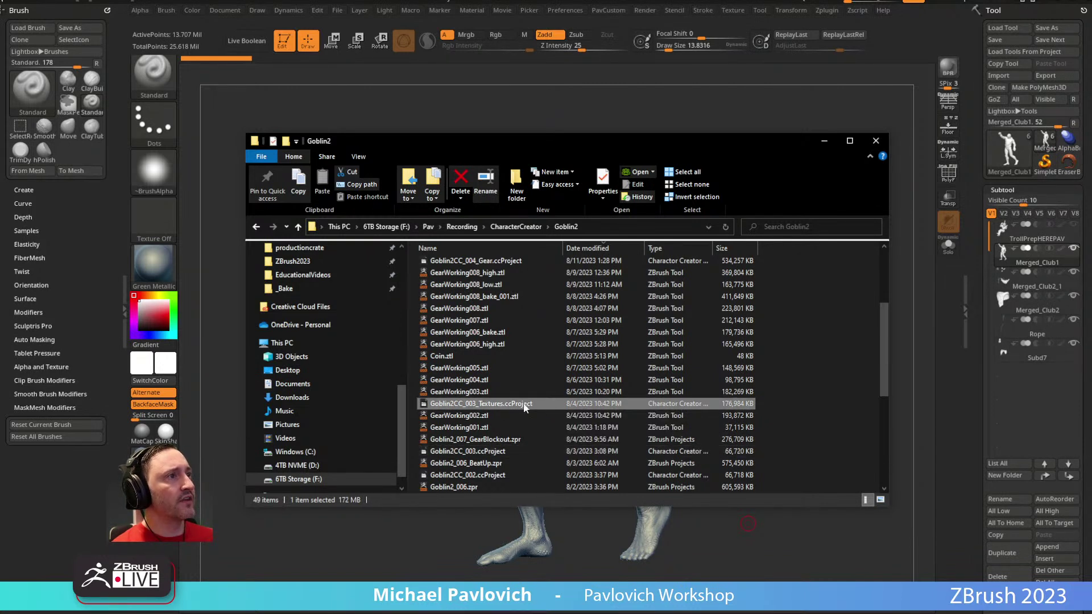
pyautogui.doubleClick(502, 405)
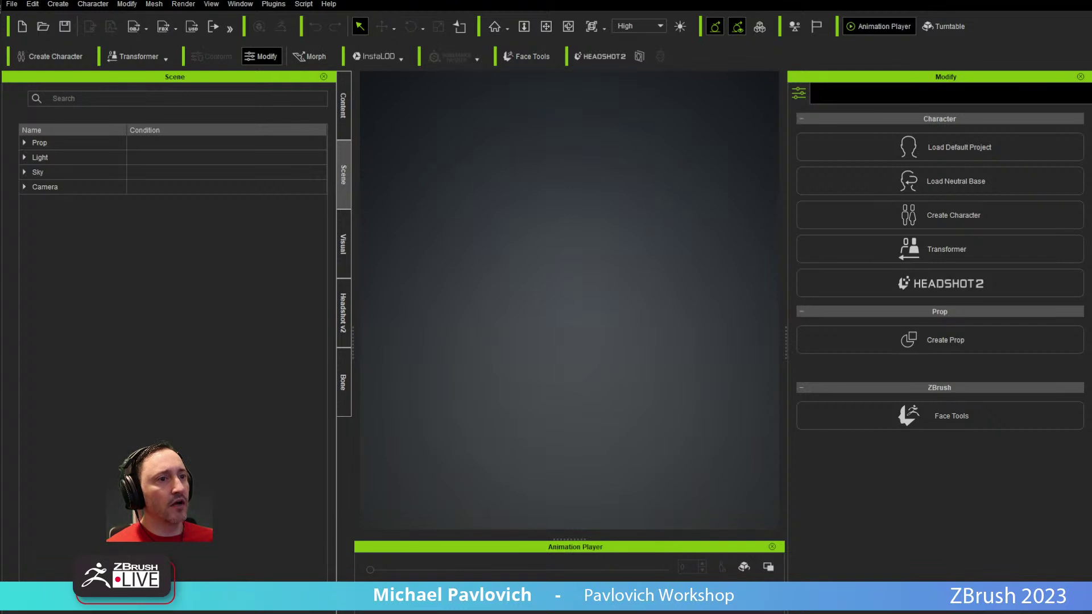
# Step: Open Goblin2_006_BeatUp.zpr from the Goblin2 folder in ZBrush, discarding current project changes, and examine the goblin's head and torso from several angles
pyautogui.hotkey('alt', 'Tab')
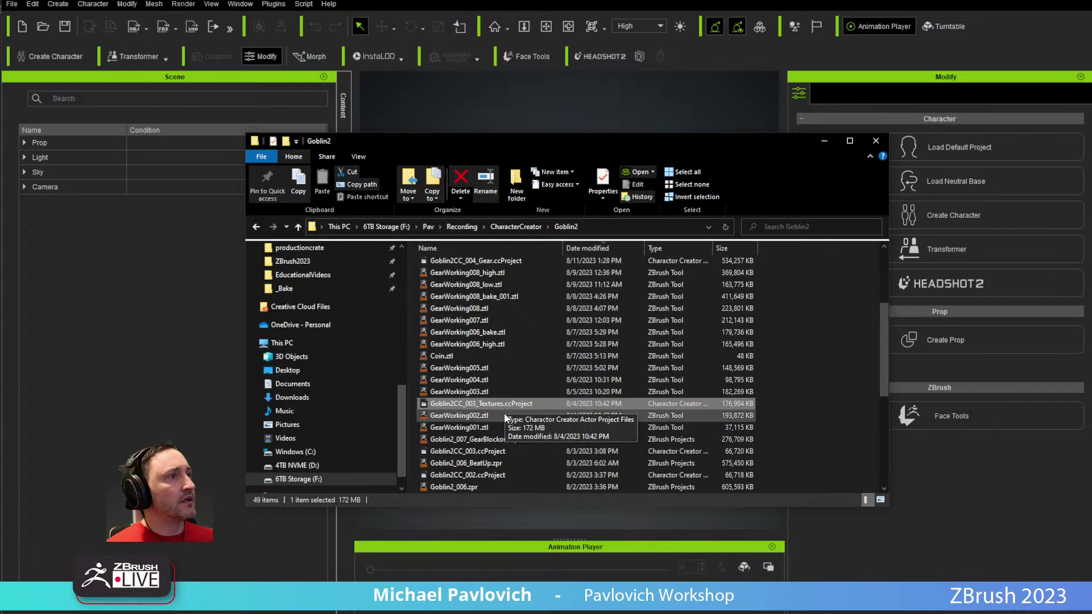
pyautogui.click(527, 463)
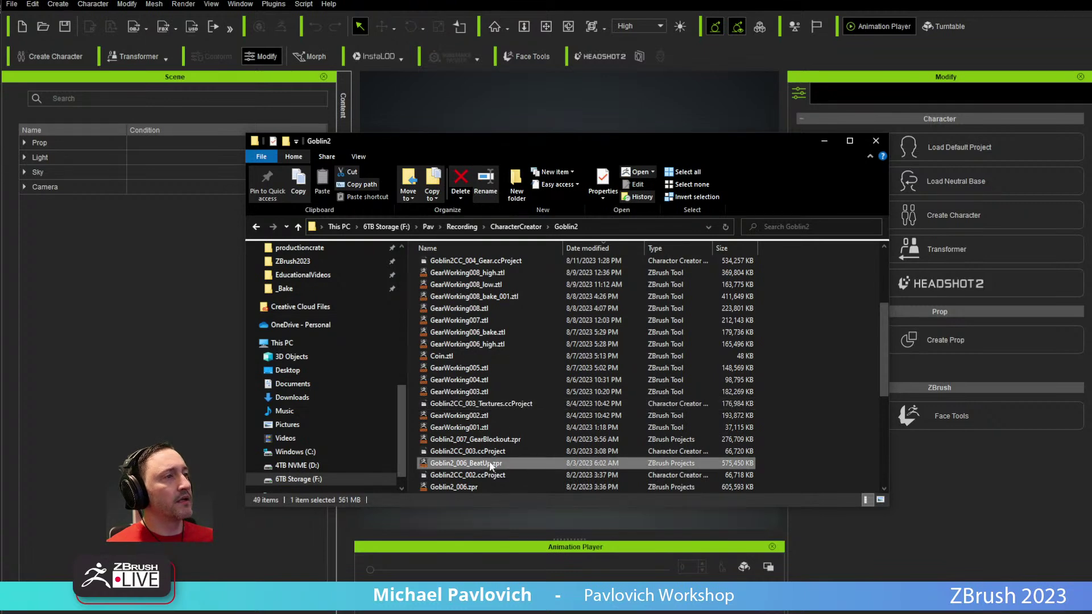
pyautogui.scroll(-2, 531, 463)
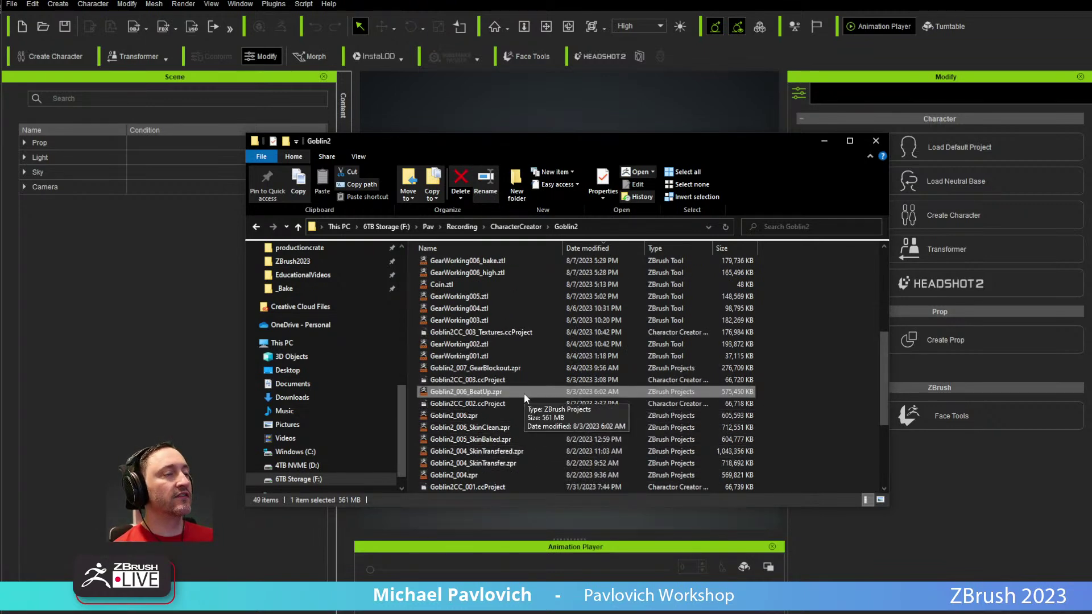
pyautogui.click(531, 121)
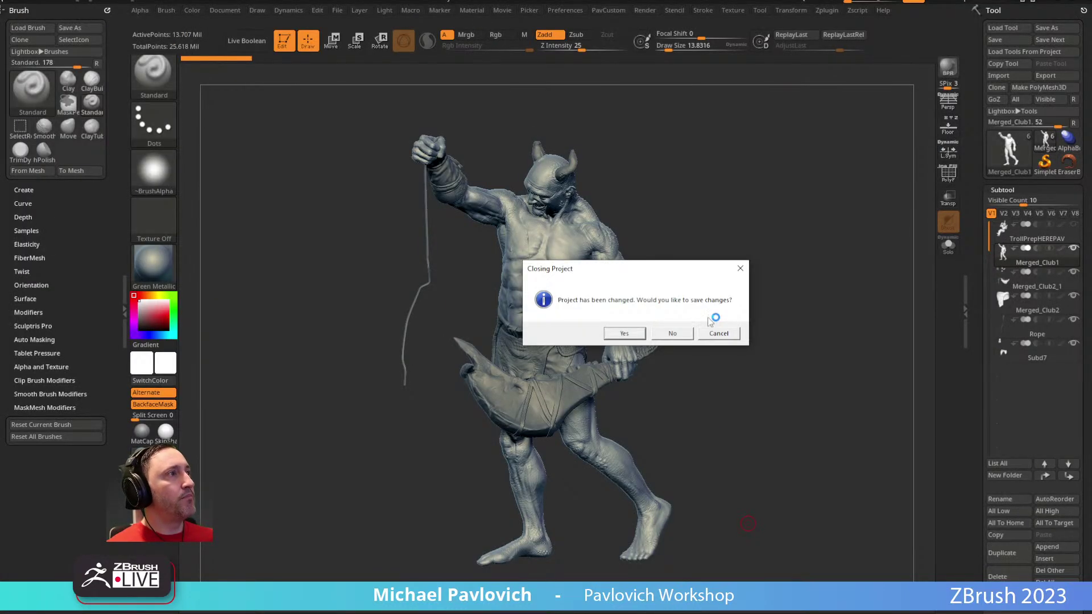
pyautogui.click(672, 334)
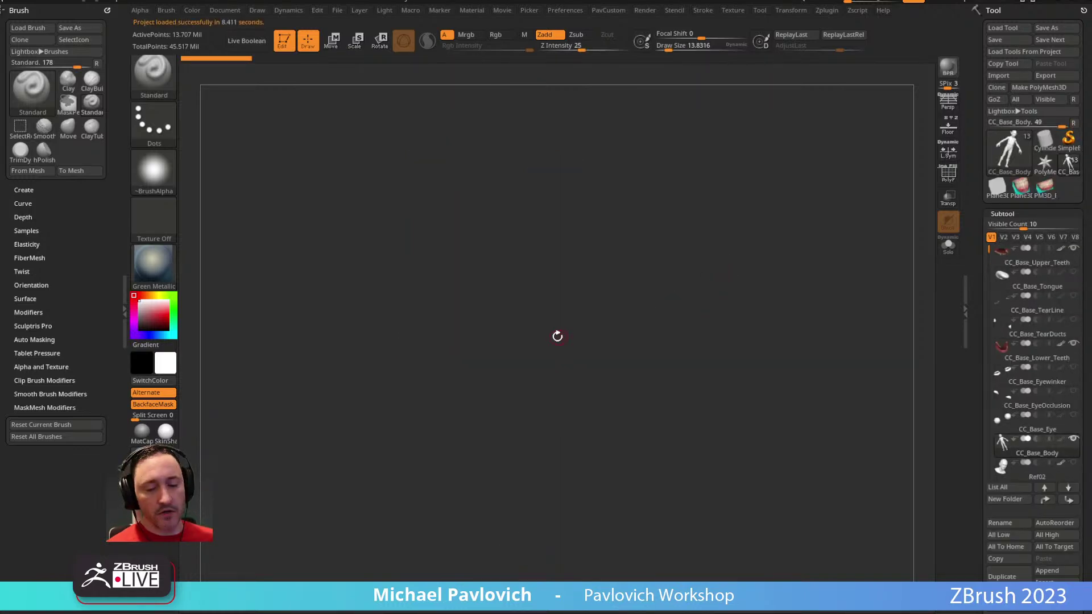
pyautogui.moveTo(724, 314); pyautogui.dragTo(642, 302)
pyautogui.keyDown('alt'); pyautogui.moveTo(751, 255); pyautogui.dragTo(670, 236); pyautogui.keyUp('alt')
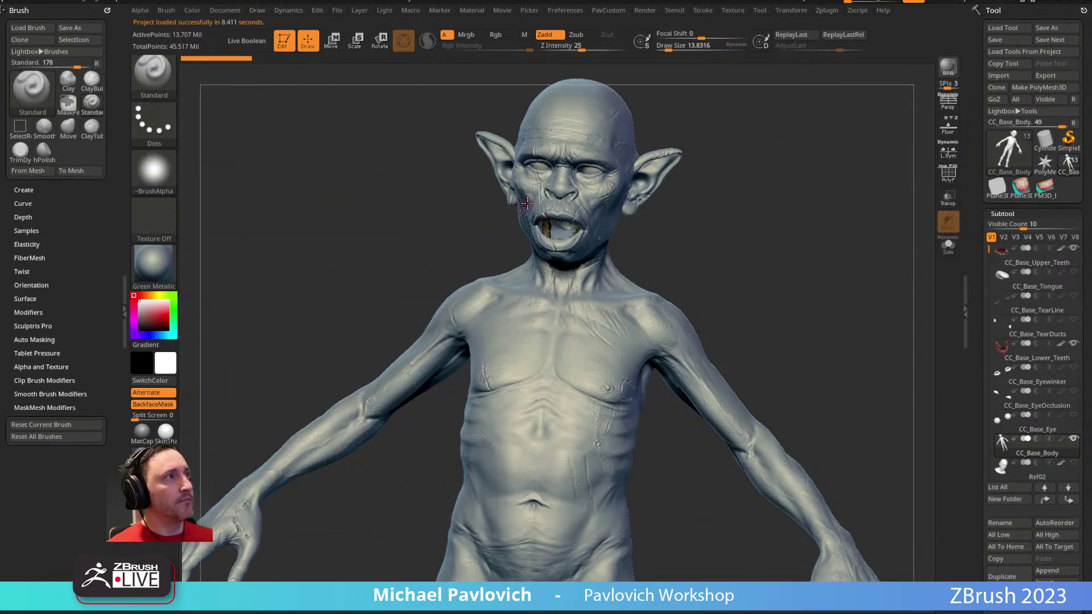
pyautogui.moveTo(648, 116); pyautogui.dragTo(783, 192)
pyautogui.moveTo(731, 268); pyautogui.dragTo(776, 250)
pyautogui.keyDown('alt'); pyautogui.moveTo(776, 251); pyautogui.dragTo(646, 224); pyautogui.keyUp('alt')
pyautogui.moveTo(762, 146); pyautogui.dragTo(623, 289)
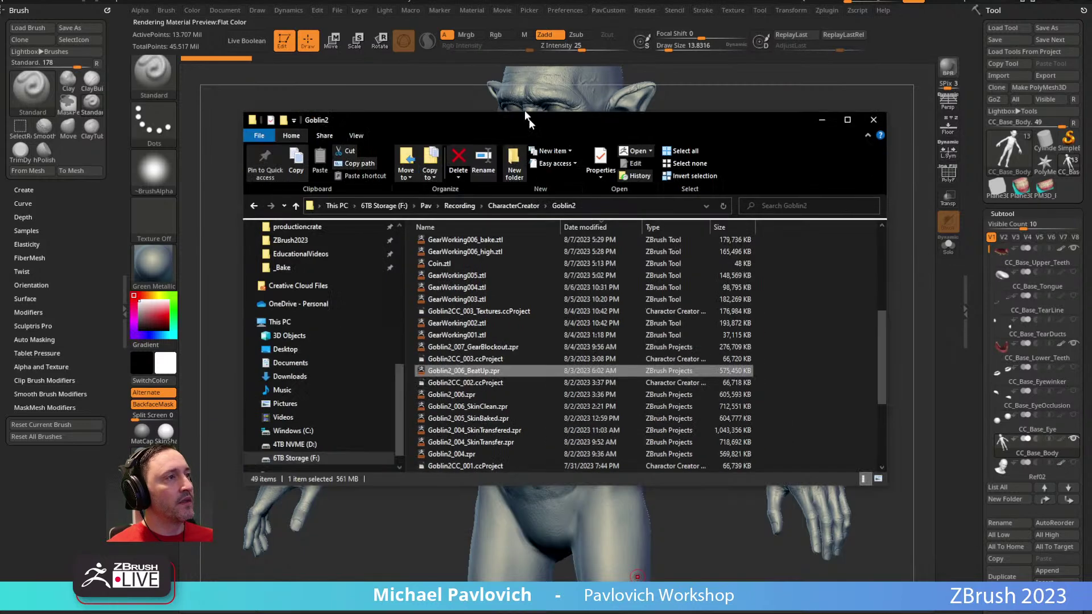
# Step: Open Goblin2_006.zpr from the Goblin2 folder in ZBrush without saving the current project's changes
pyautogui.moveTo(529, 118); pyautogui.dragTo(513, 101)
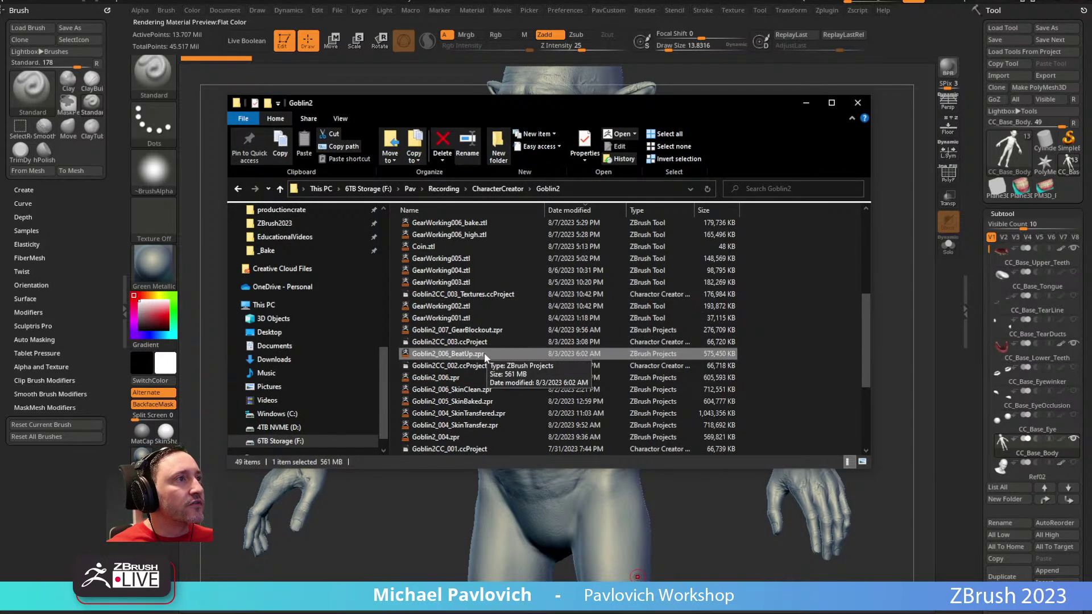
pyautogui.doubleClick(500, 376)
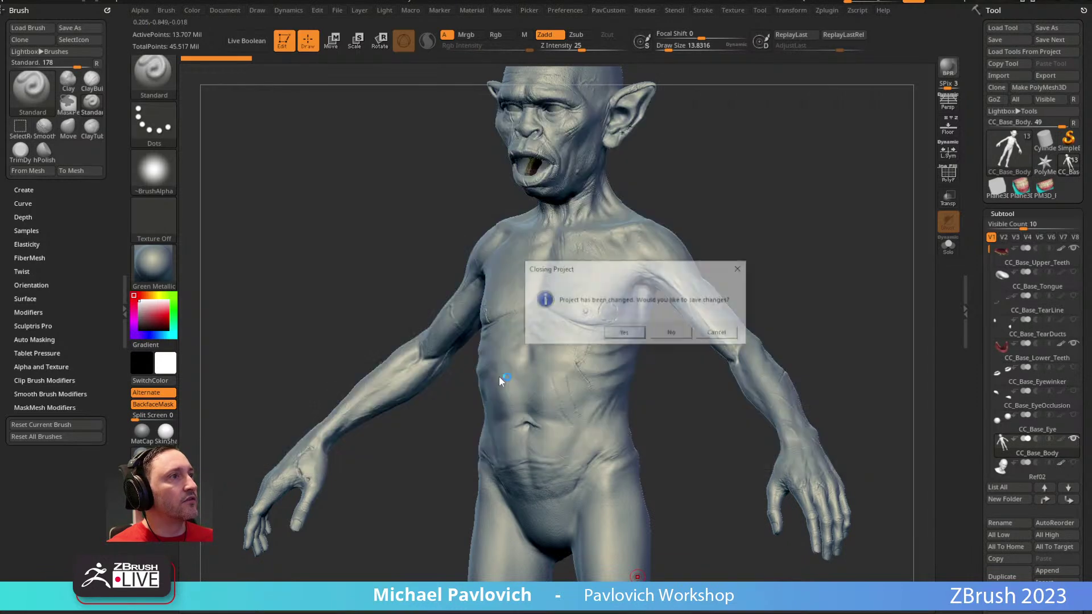
pyautogui.click(669, 332)
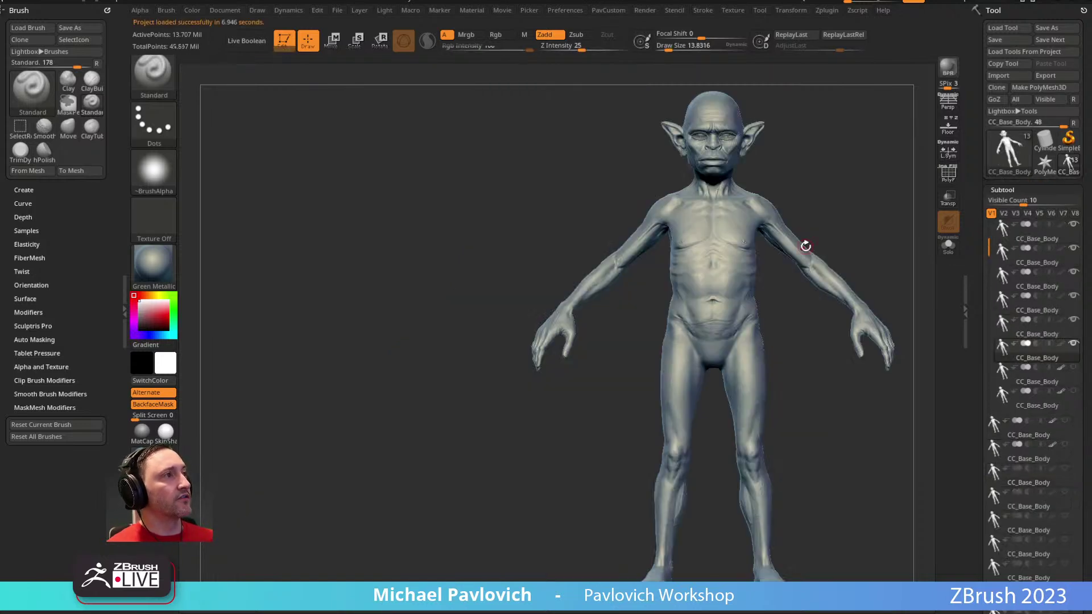
# Step: Frame the goblin, look through its reference subtools and make the Male_Body_Morphs1 subtool visible
pyautogui.moveTo(620, 199); pyautogui.dragTo(865, 308)
pyautogui.moveTo(1051, 380)
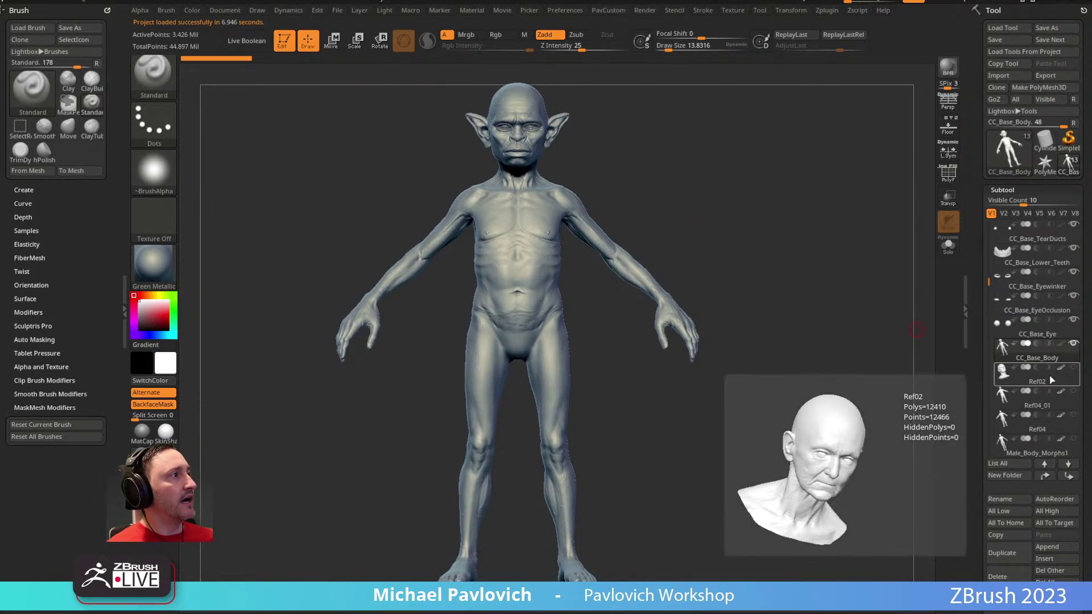
pyautogui.moveTo(771, 276); pyautogui.dragTo(709, 258)
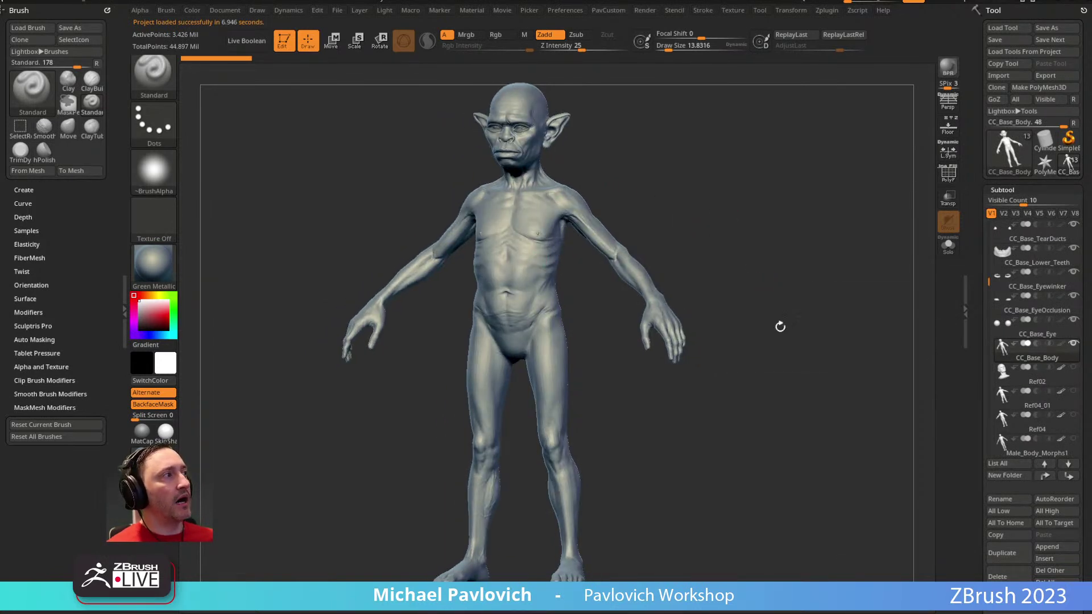
pyautogui.moveTo(1041, 402)
pyautogui.moveTo(1037, 442)
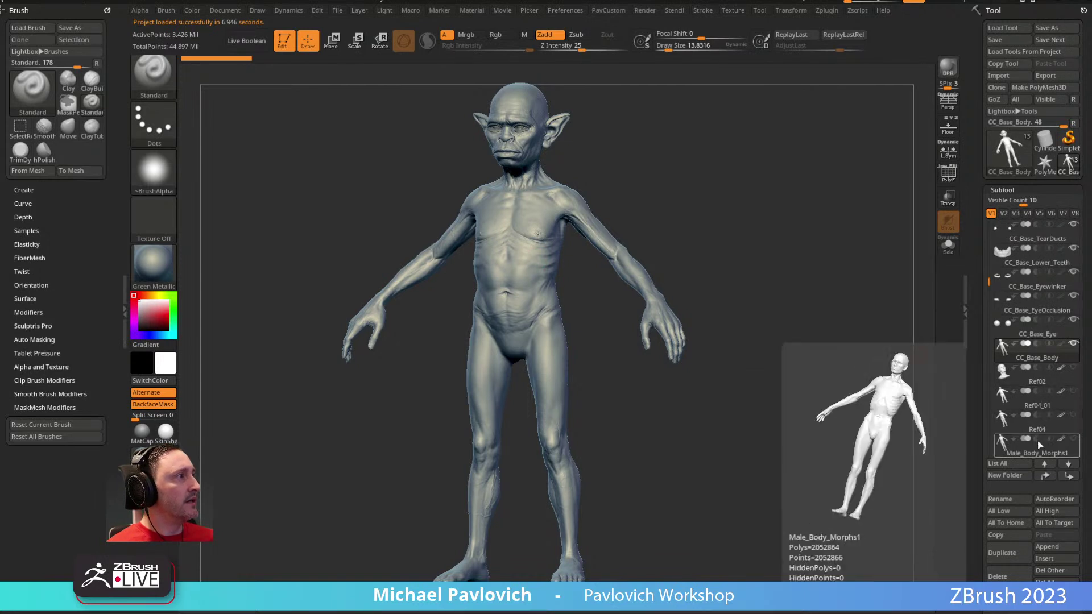
pyautogui.click(1074, 439)
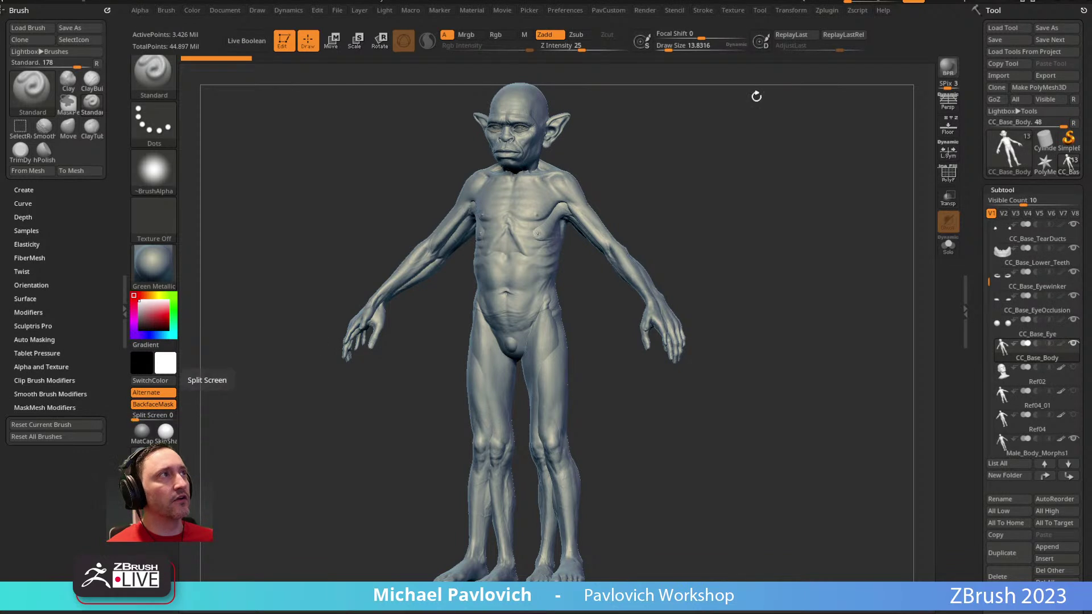
# Step: Set Split Screen to 1 and leave only the CC_Base_Body and Male_Body_Morphs1 subtools visible for a side-by-side comparison
pyautogui.click(135, 416)
pyautogui.click(134, 415)
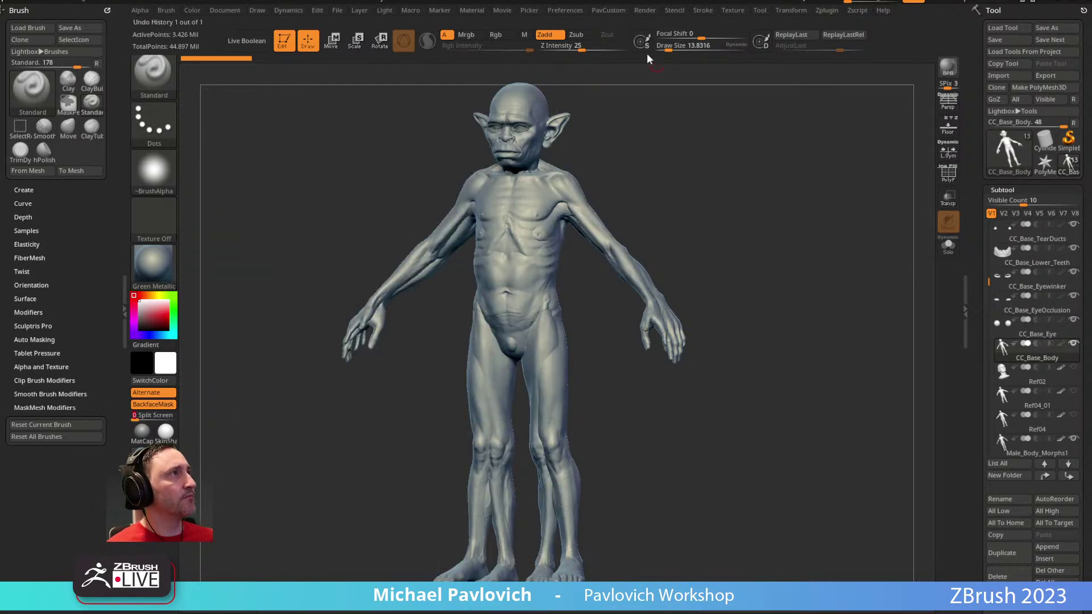
pyautogui.click(792, 10)
pyautogui.click(825, 265)
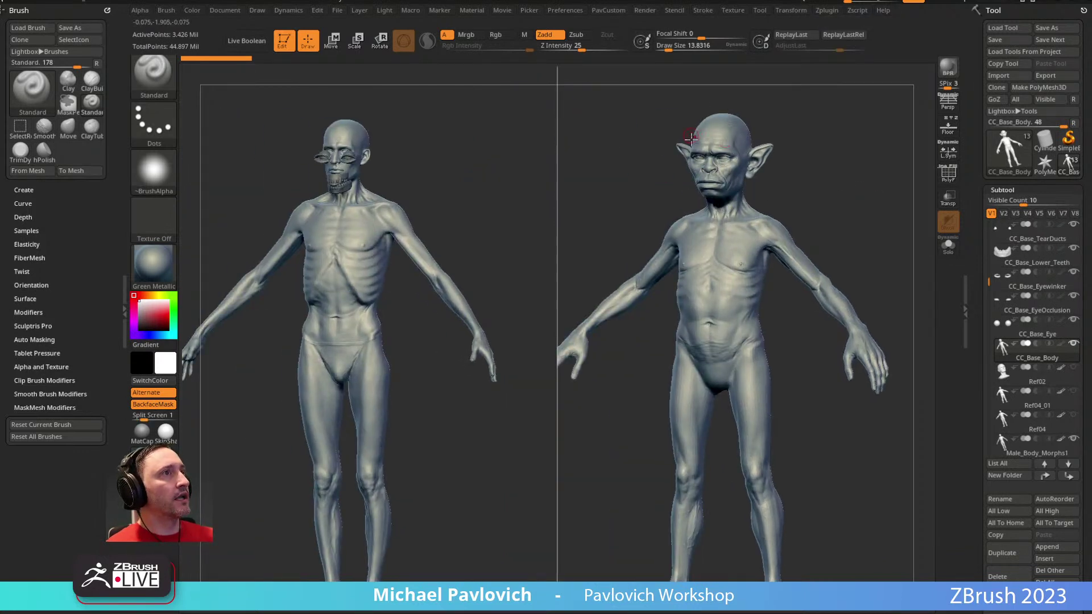
pyautogui.click(1073, 344)
pyautogui.click(1073, 438)
# Step: Compare the front torsos of the human scan and the goblin, enlarging the draw size to about 107.6
pyautogui.moveTo(828, 190); pyautogui.dragTo(792, 410)
pyautogui.moveTo(719, 237)
pyautogui.keyDown('alt'); pyautogui.mouseDown()
pyautogui.moveTo(617, 258)
pyautogui.moveTo(729, 250)
pyautogui.moveTo(725, 230)
pyautogui.mouseUp(); pyautogui.keyUp('alt')
pyautogui.moveTo(603, 327); pyautogui.dragTo(716, 316)
pyautogui.moveTo(853, 401); pyautogui.dragTo(745, 388)
pyautogui.press('s')
pyautogui.moveTo(741, 386); pyautogui.dragTo(756, 386)
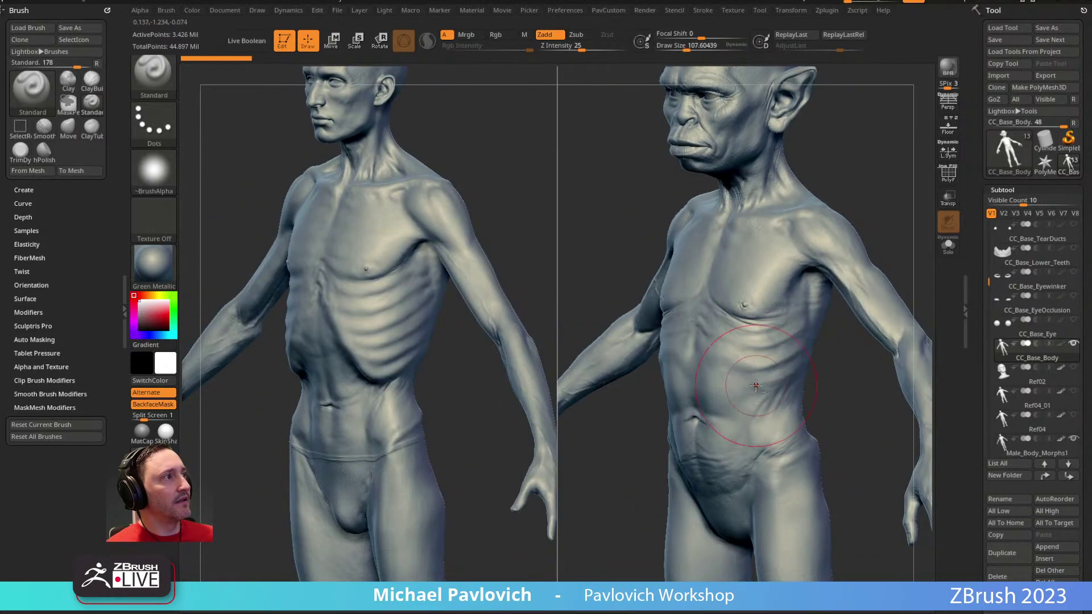
# Step: Compare the backs and spines of both figures from several angles, with the draw size reduced to about 38.3
pyautogui.moveTo(739, 342)
pyautogui.mouseDown()
pyautogui.moveTo(654, 325)
pyautogui.moveTo(463, 200)
pyautogui.mouseUp()
pyautogui.moveTo(740, 260); pyautogui.dragTo(529, 307)
pyautogui.press('[')
pyautogui.moveTo(766, 275); pyautogui.dragTo(703, 274, button='right')
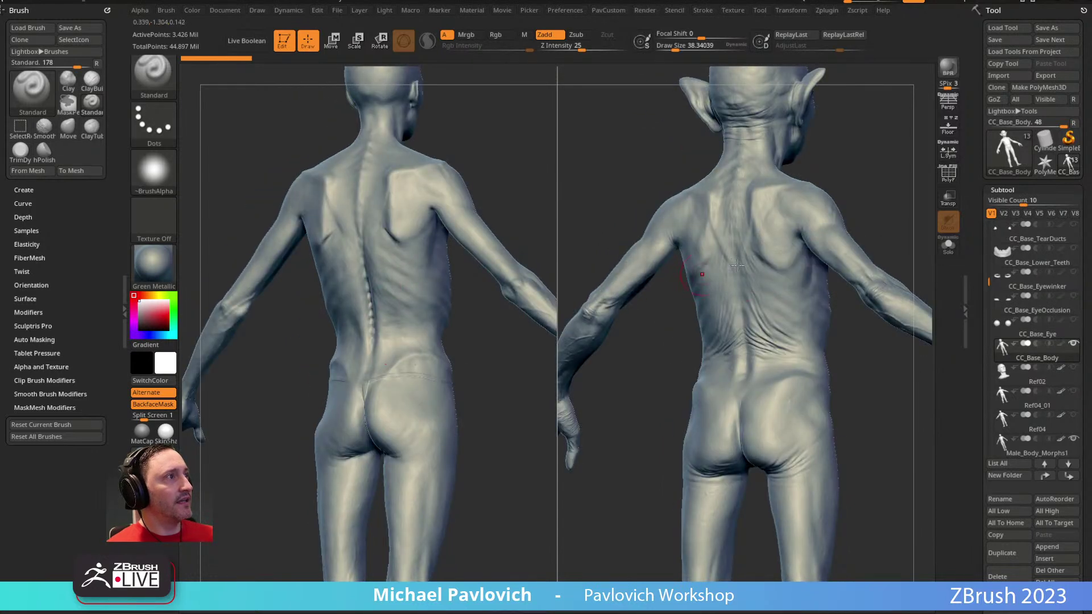
pyautogui.moveTo(757, 316); pyautogui.dragTo(750, 350, button='right')
pyautogui.moveTo(630, 292); pyautogui.dragTo(451, 358, button='right')
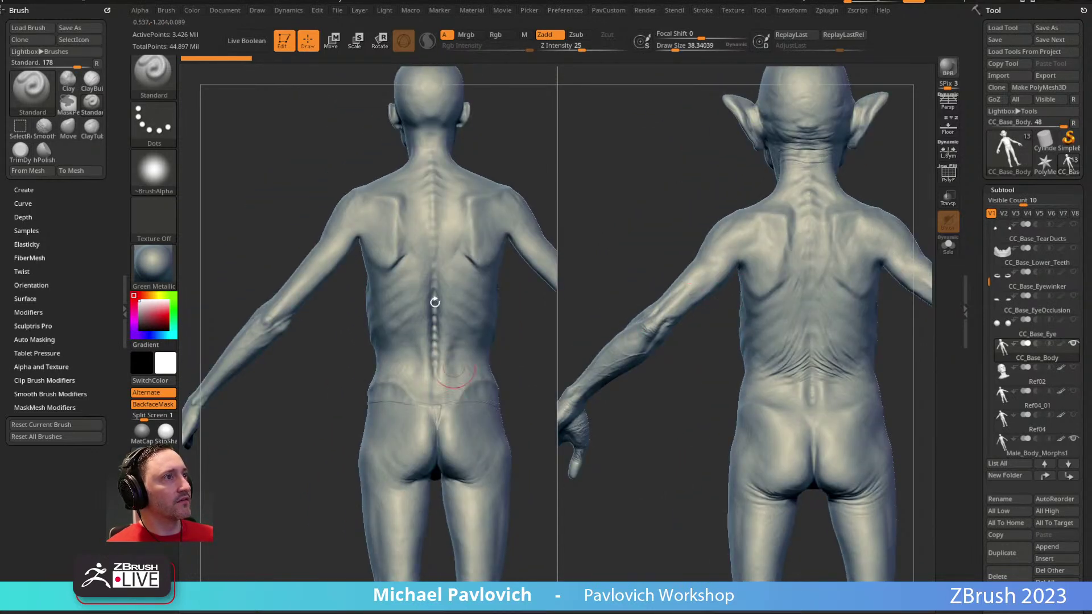
pyautogui.moveTo(620, 250); pyautogui.dragTo(709, 250, button='right')
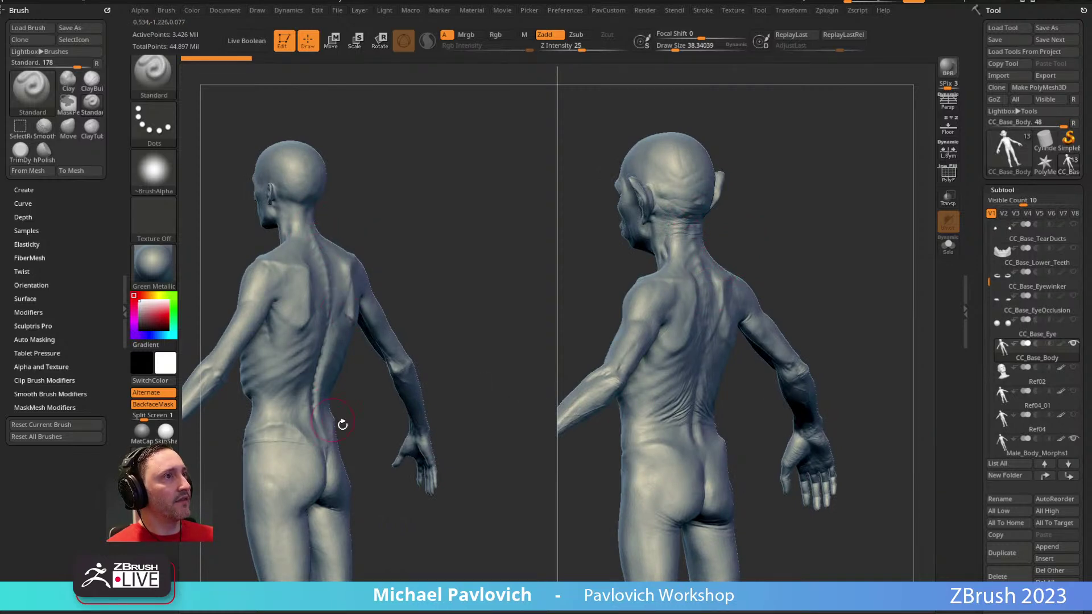
# Step: View both figures from the front, select the Male_Body_Morphs1 subtool and check it for layers
pyautogui.moveTo(310, 246); pyautogui.dragTo(451, 186, button='right')
pyautogui.click(1011, 453)
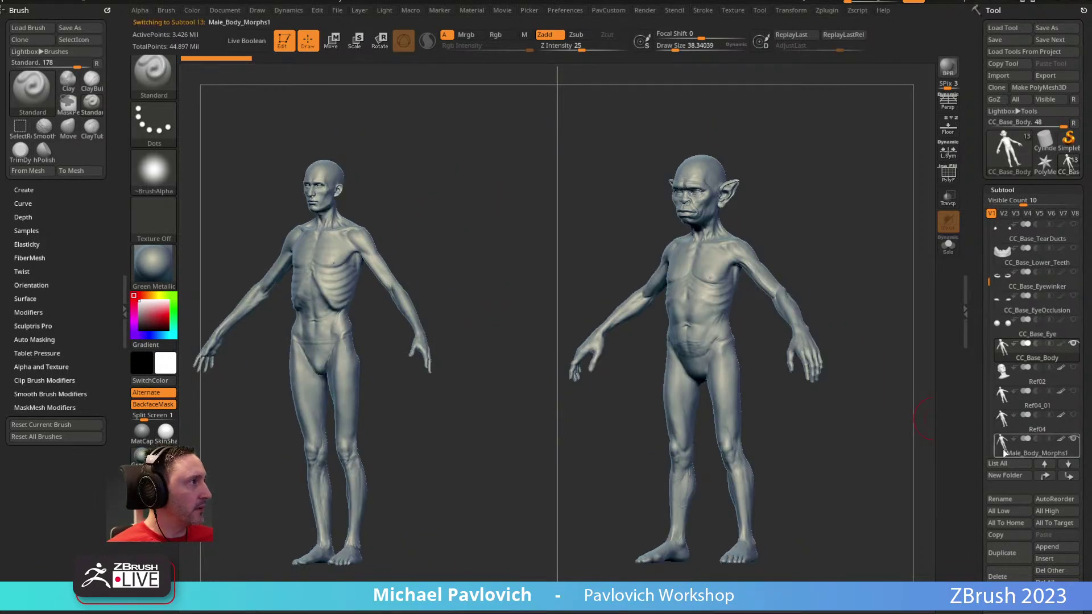
pyautogui.scroll(-15, 982, 454)
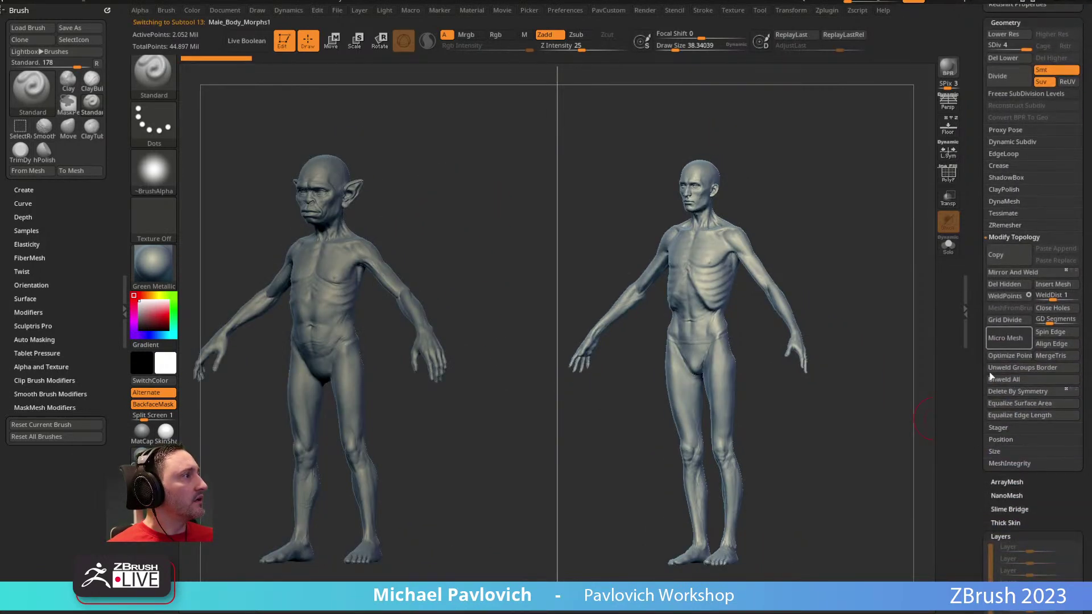
pyautogui.scroll(-5, 1038, 397)
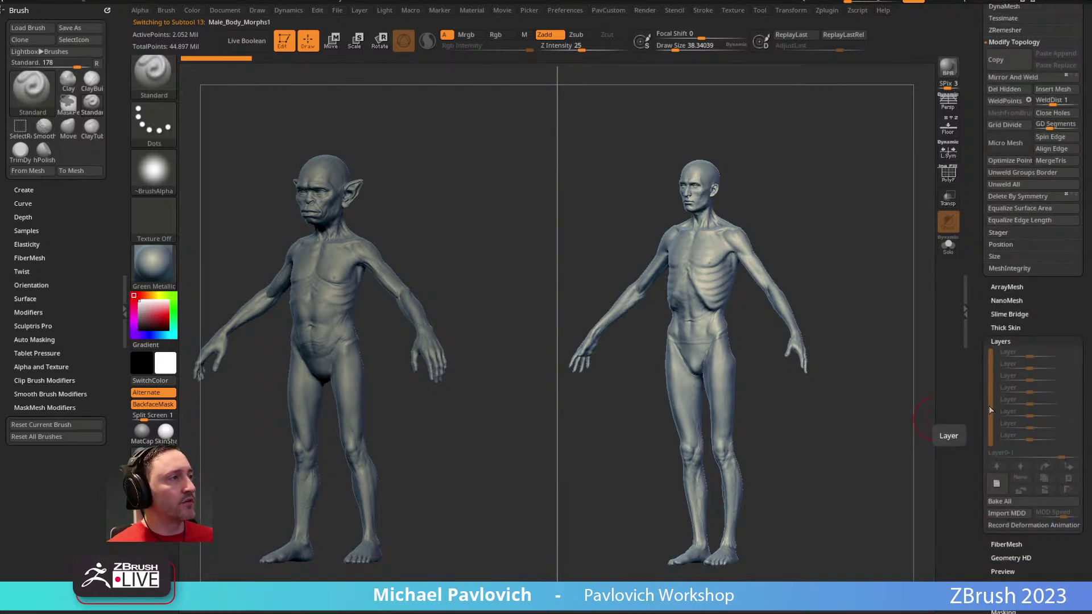
pyautogui.scroll(20, 992, 501)
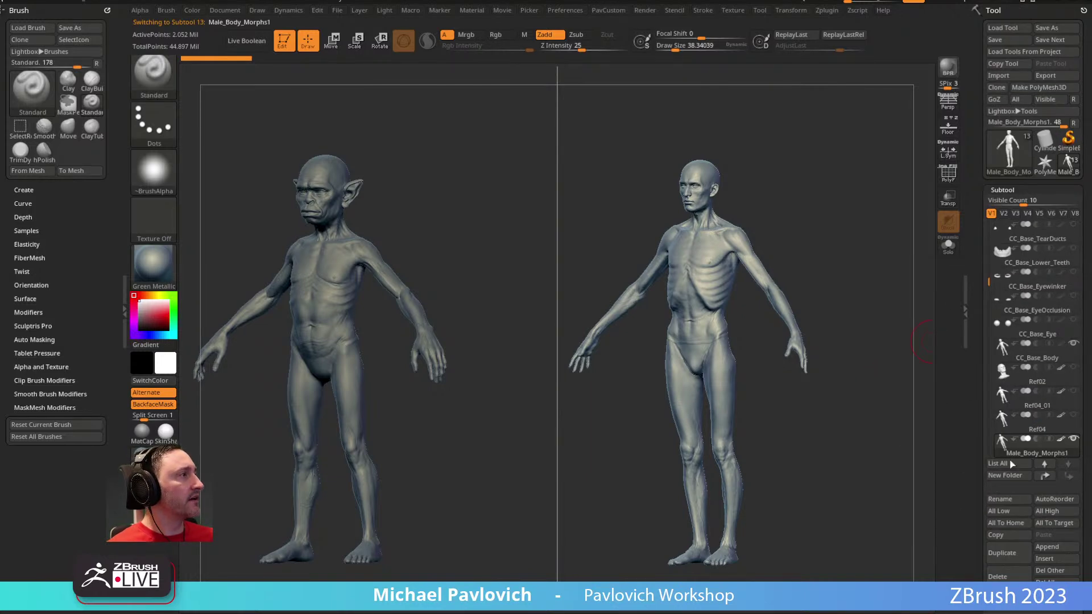
# Step: Delete the Ref02, Ref04_01, Ref04 and Male_Body_Morphs1 reference subtools, and set Split Screen to 0
pyautogui.click(1040, 368)
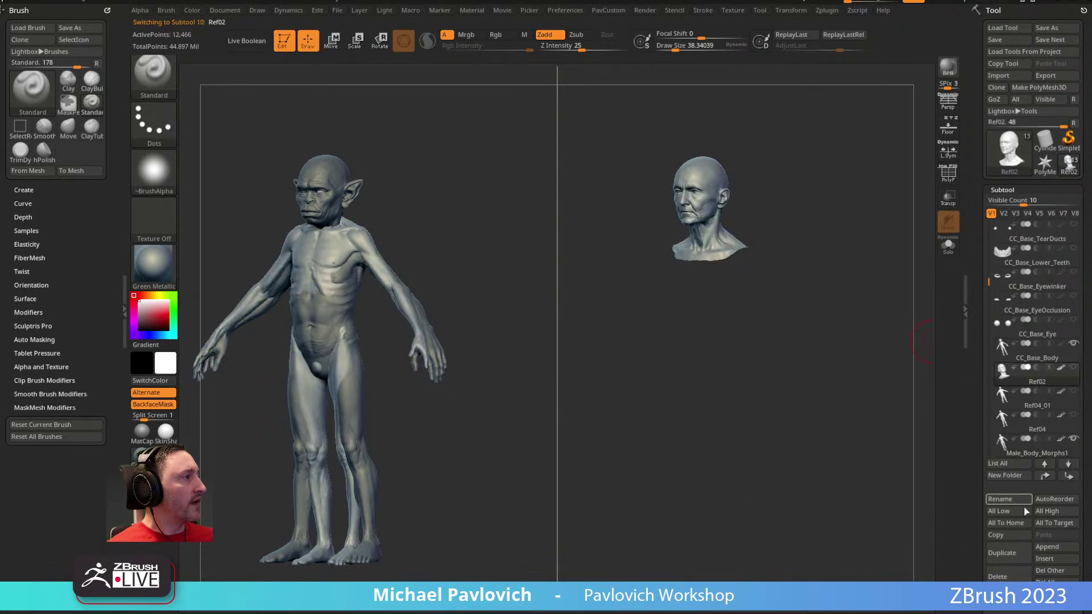
pyautogui.click(998, 577)
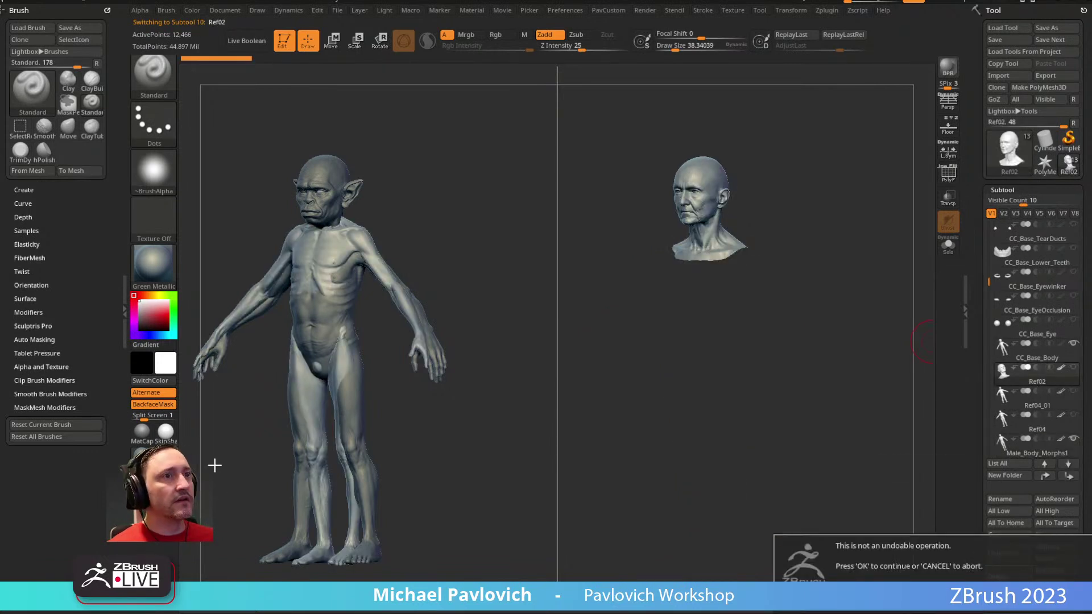
pyautogui.press('Return')
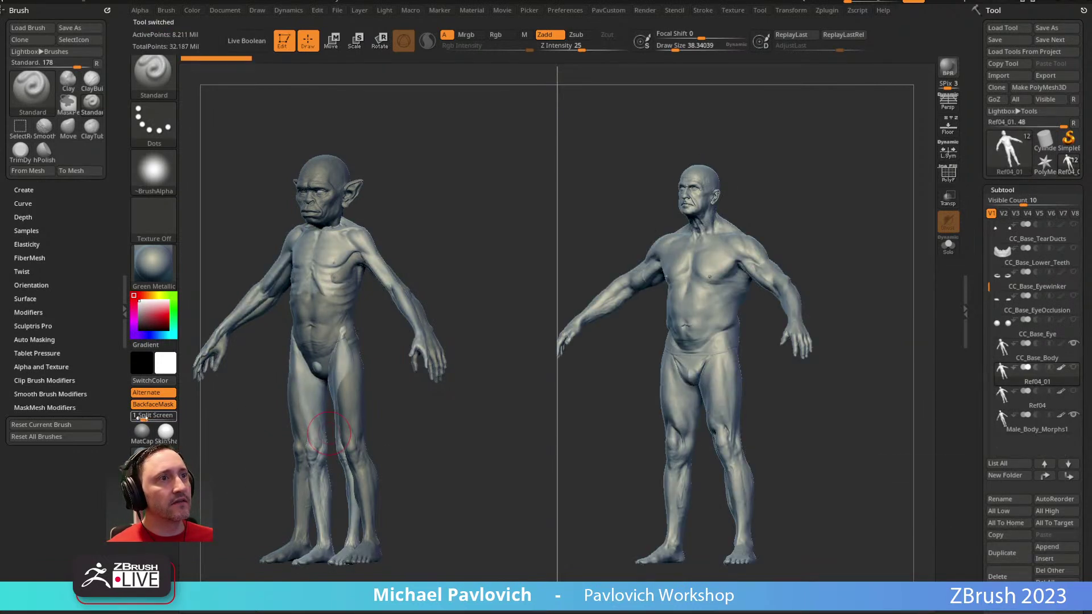
pyautogui.moveTo(143, 417); pyautogui.dragTo(134, 417)
pyautogui.click(997, 577)
pyautogui.press('Return')
pyautogui.click(996, 576)
pyautogui.press('Return')
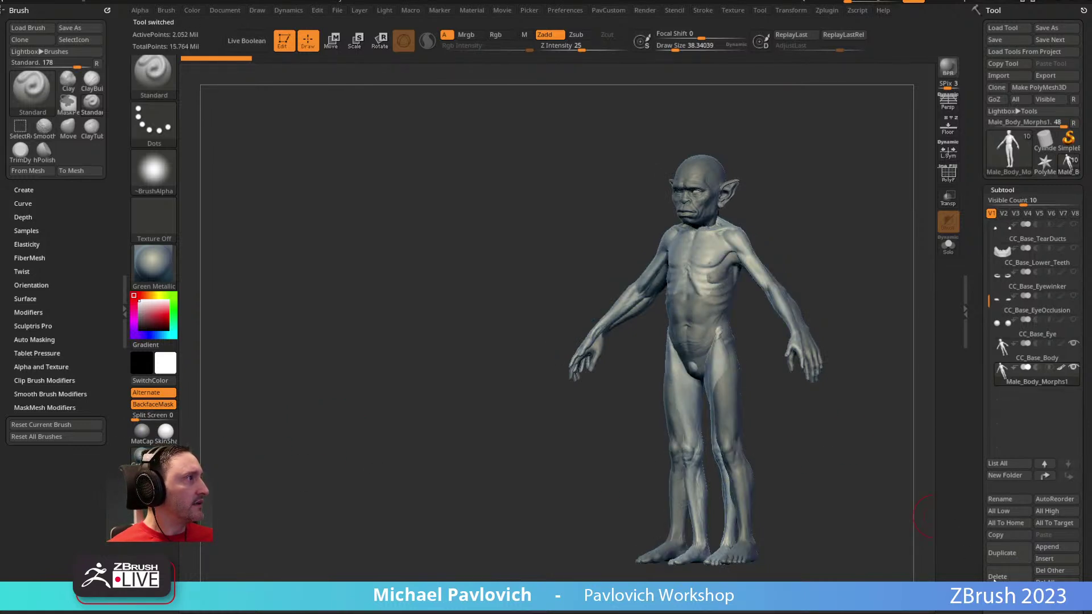
pyautogui.click(996, 577)
pyautogui.press('Return')
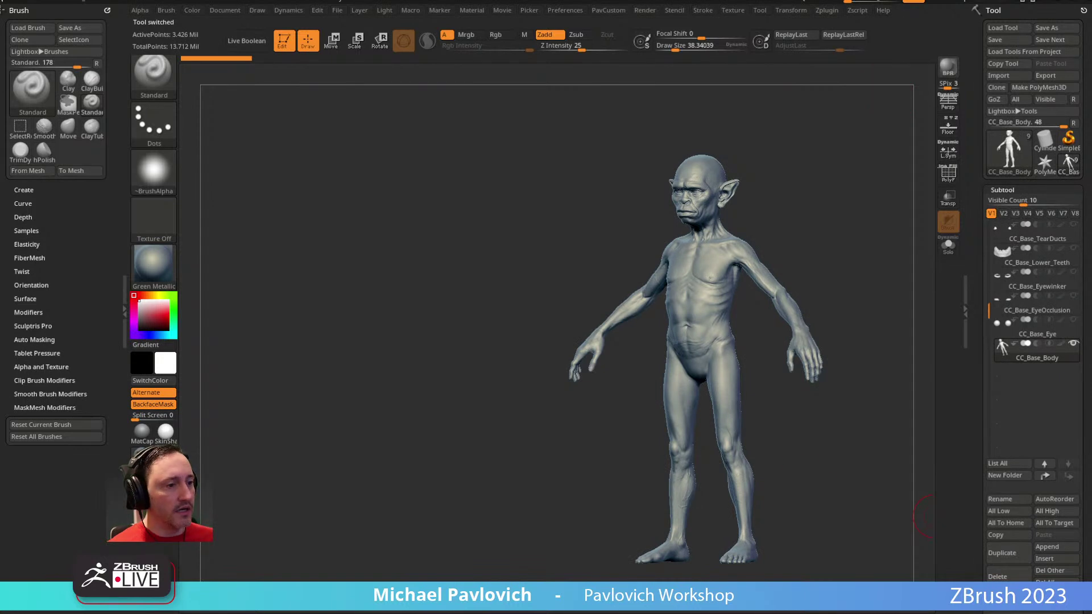
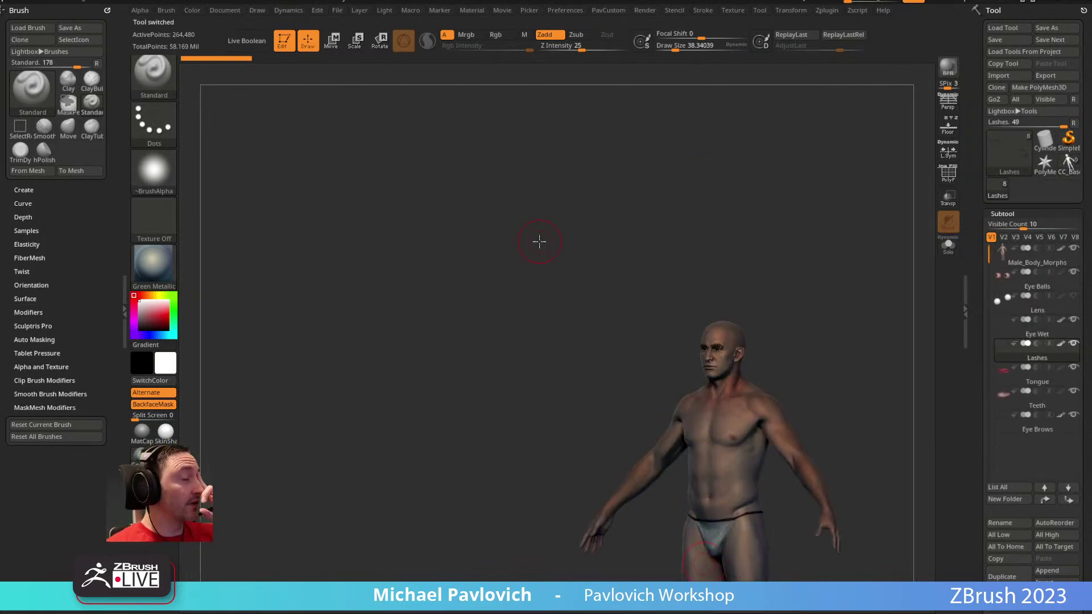
# Step: Select the Male_Body_Morphs subtool of the human body tool, remove its texture map and frame the body
pyautogui.click(1018, 257)
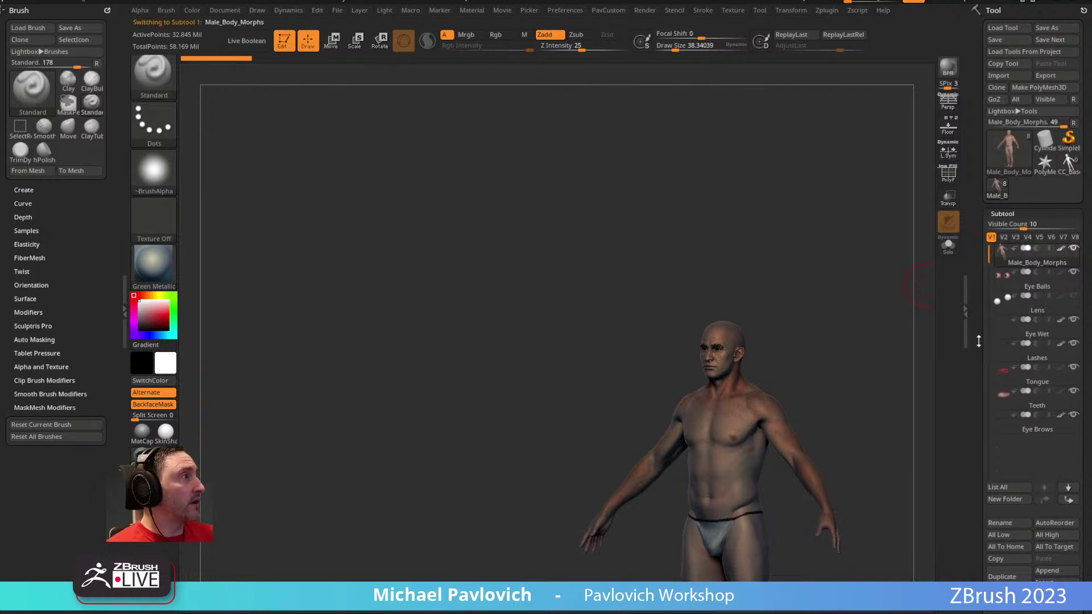
pyautogui.scroll(-5, 980, 339)
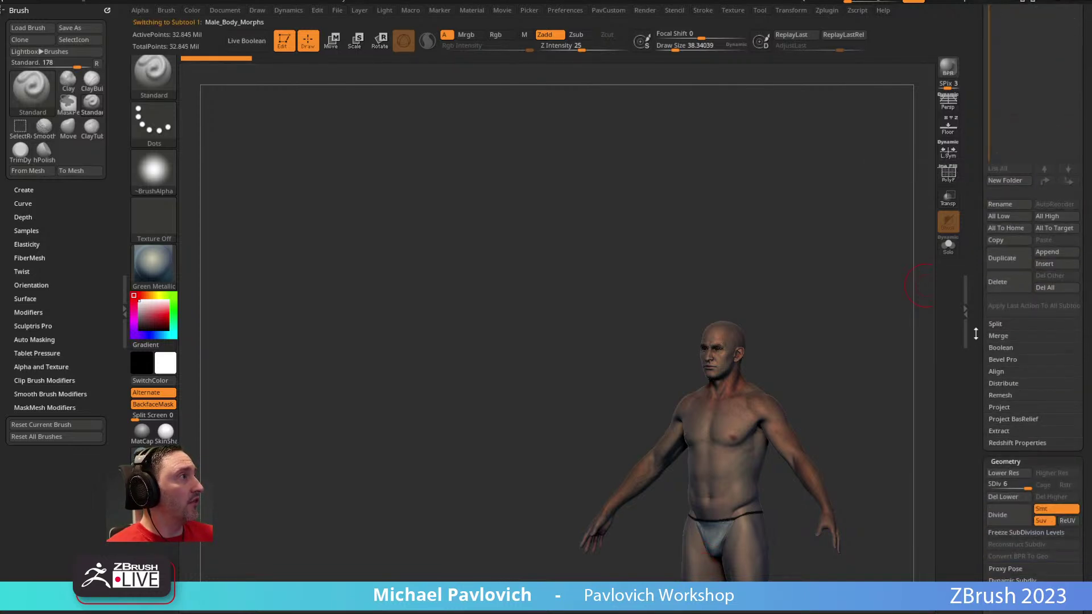
pyautogui.scroll(-8, 973, 353)
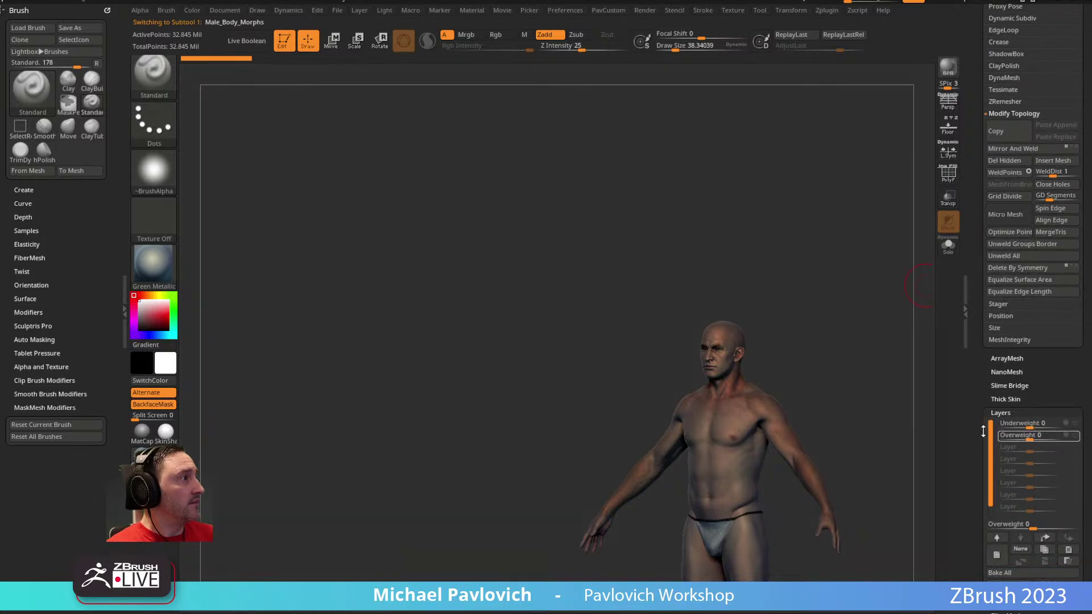
pyautogui.press('shift')
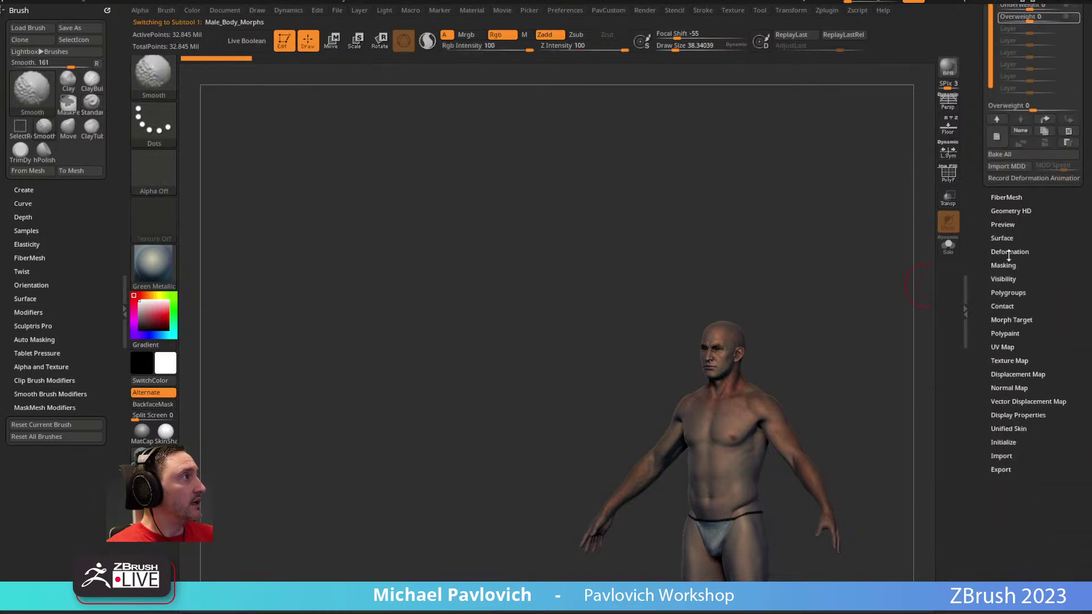
pyautogui.click(1009, 360)
pyautogui.click(1052, 372)
pyautogui.click(1009, 388)
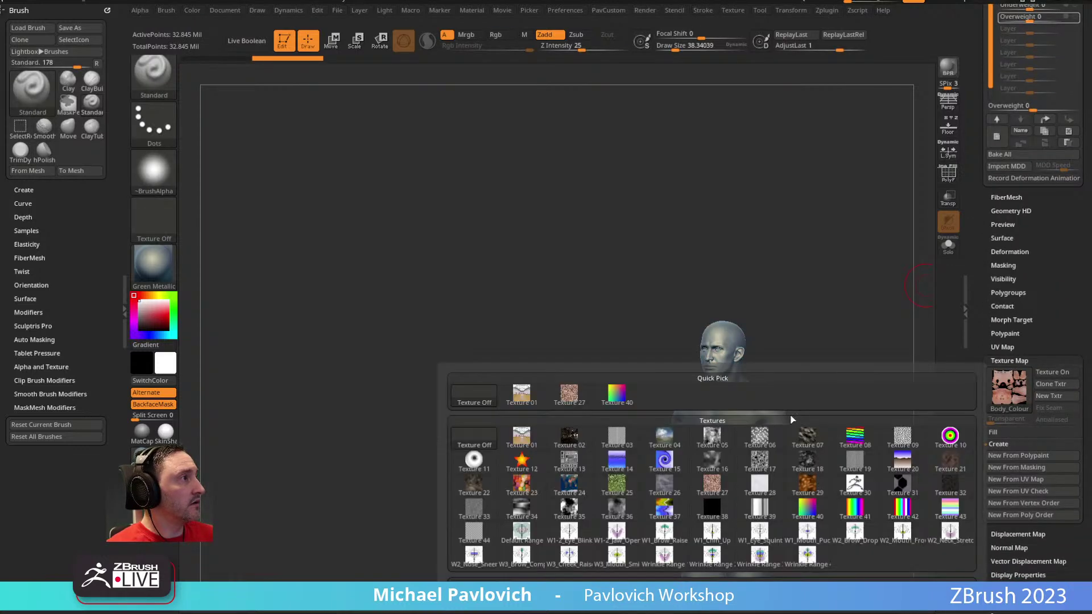
pyautogui.click(483, 398)
pyautogui.press('f')
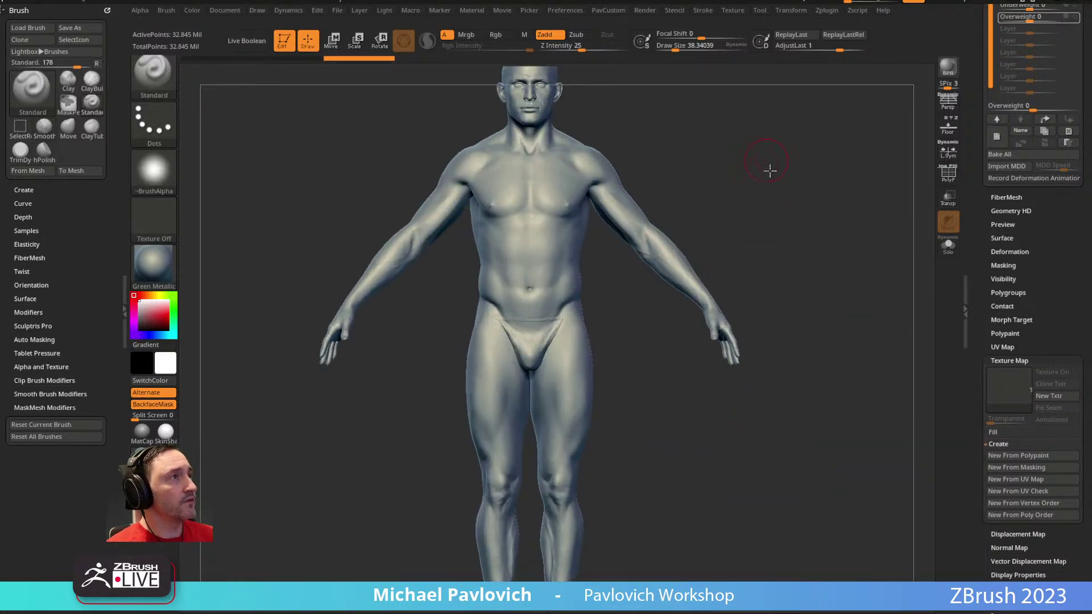
# Step: Try the Underweight layer at about 0.43, inspect the neck and chest close up, and reset it to 0
pyautogui.scroll(5, 1002, 293)
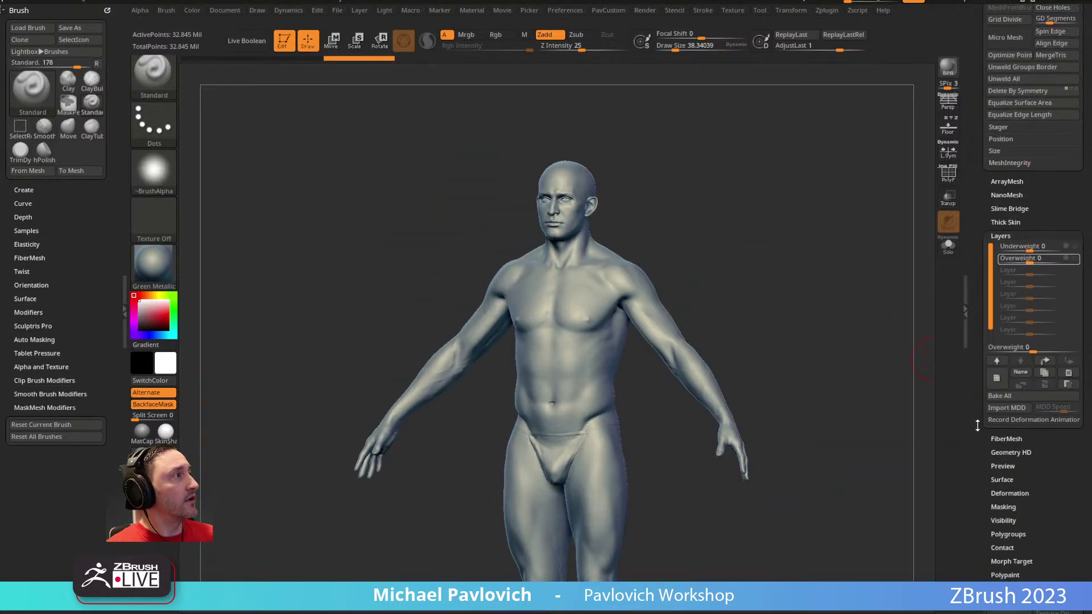
pyautogui.moveTo(1034, 269)
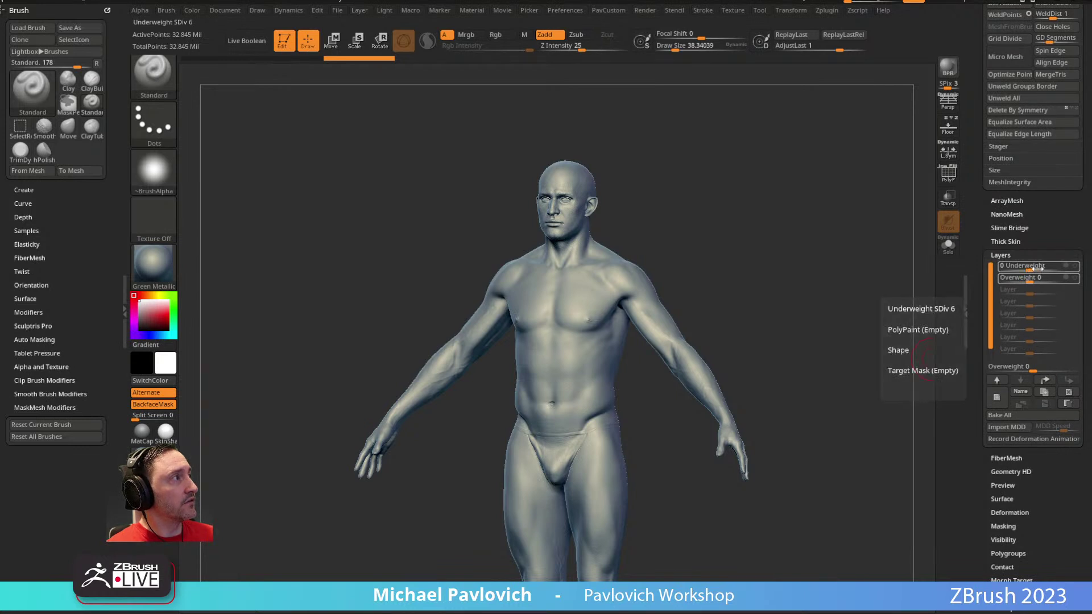
pyautogui.moveTo(949, 283); pyautogui.dragTo(989, 286)
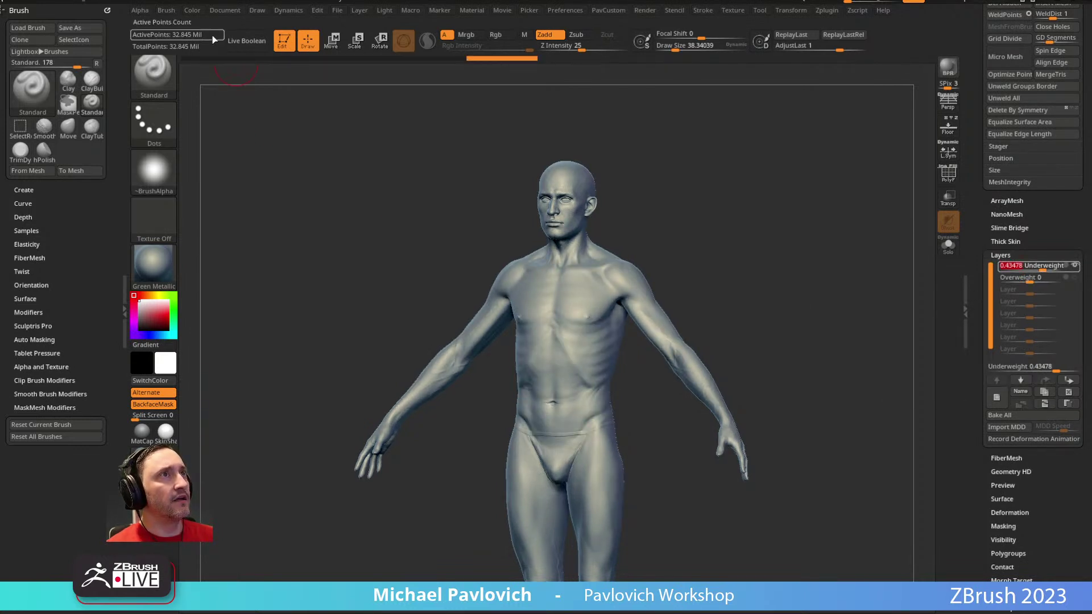
pyautogui.keyDown('ctrl'); pyautogui.moveTo(745, 227); pyautogui.dragTo(730, 349, button='right'); pyautogui.keyUp('ctrl')
pyautogui.keyDown('alt'); pyautogui.moveTo(793, 188); pyautogui.dragTo(753, 593, button='right'); pyautogui.keyUp('alt')
pyautogui.keyDown('alt'); pyautogui.moveTo(785, 89); pyautogui.dragTo(745, 472, button='right'); pyautogui.keyUp('alt')
pyautogui.keyDown('ctrl'); pyautogui.moveTo(626, 293); pyautogui.dragTo(761, 204, button='right'); pyautogui.keyUp('ctrl')
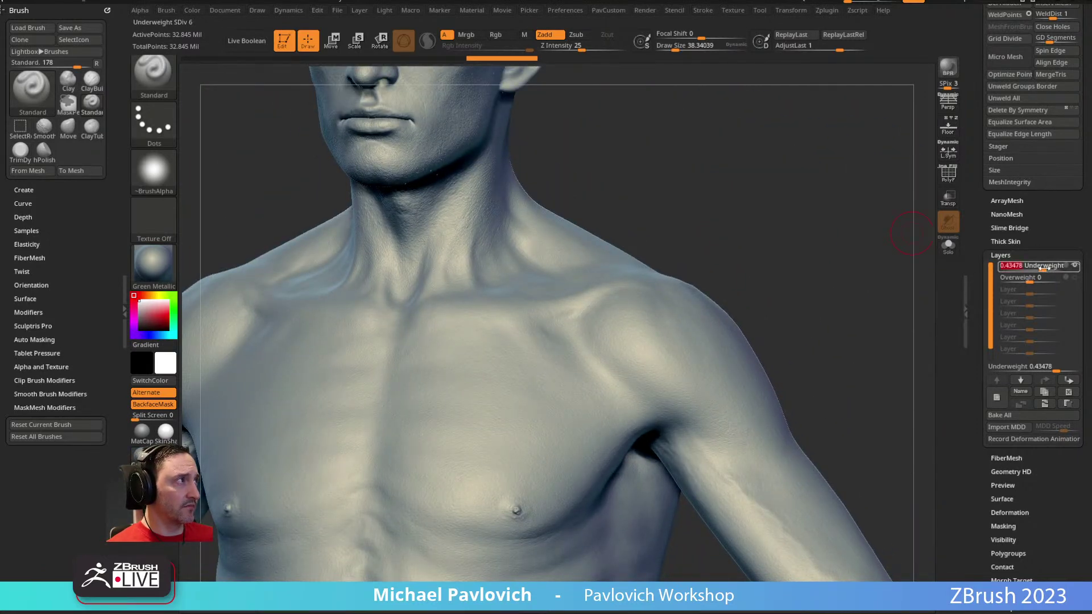
pyautogui.moveTo(1044, 267)
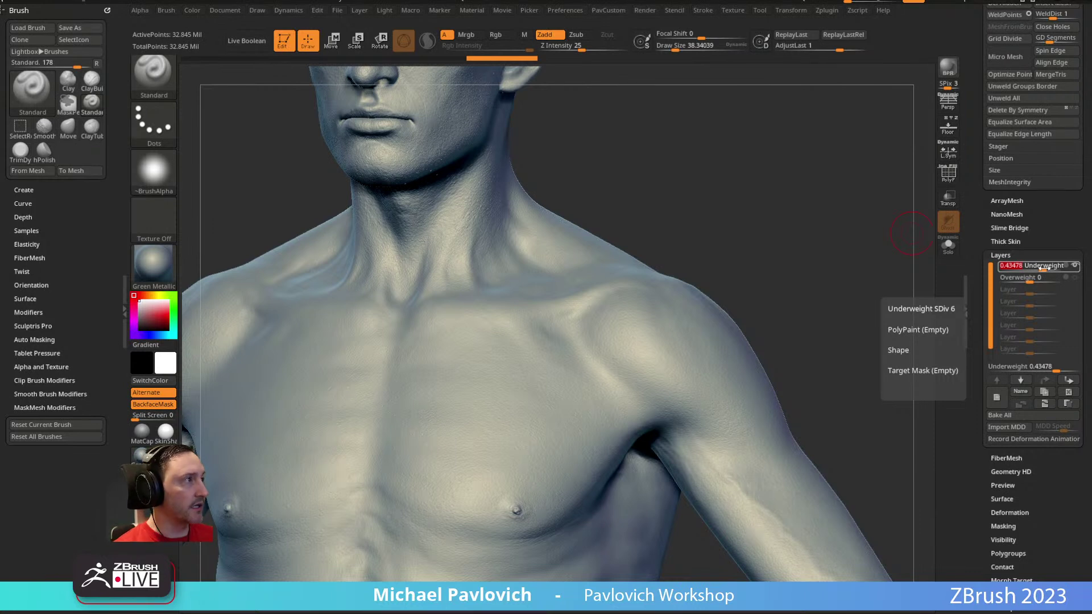
pyautogui.click(1048, 269)
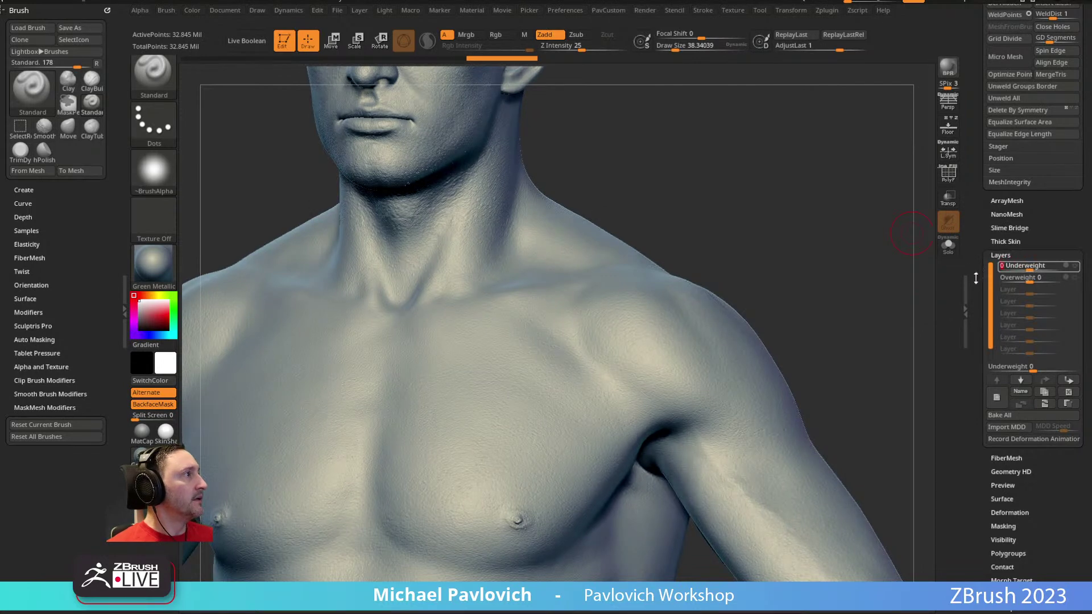
# Step: Lower the human body to subdivision level 4 and delete its higher subdivision levels
pyautogui.scroll(5, 976, 277)
pyautogui.scroll(1, 979, 351)
pyautogui.click(1023, 85)
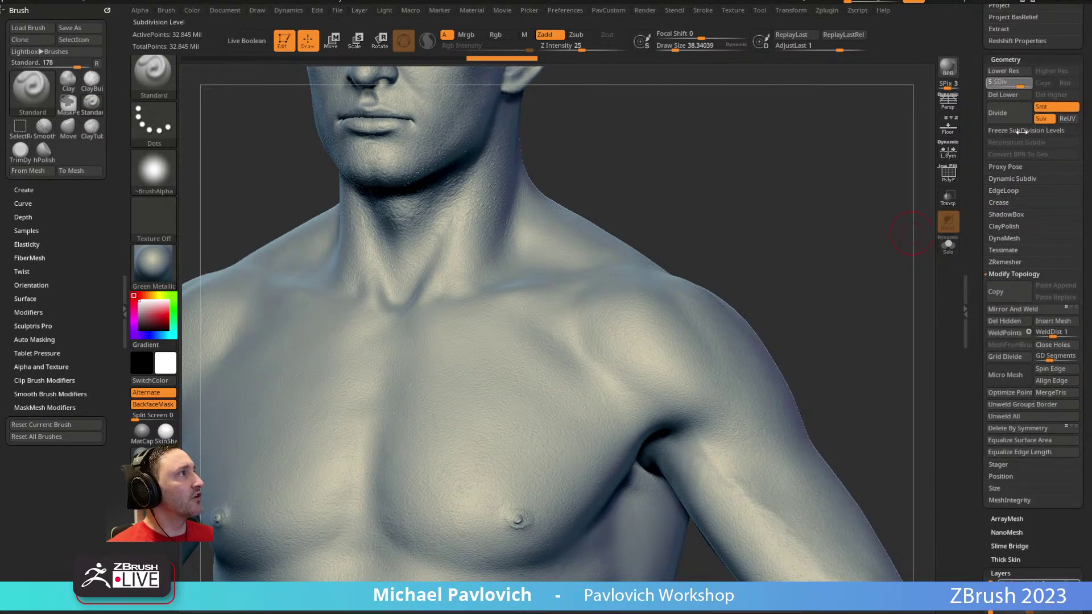
pyautogui.click(1017, 83)
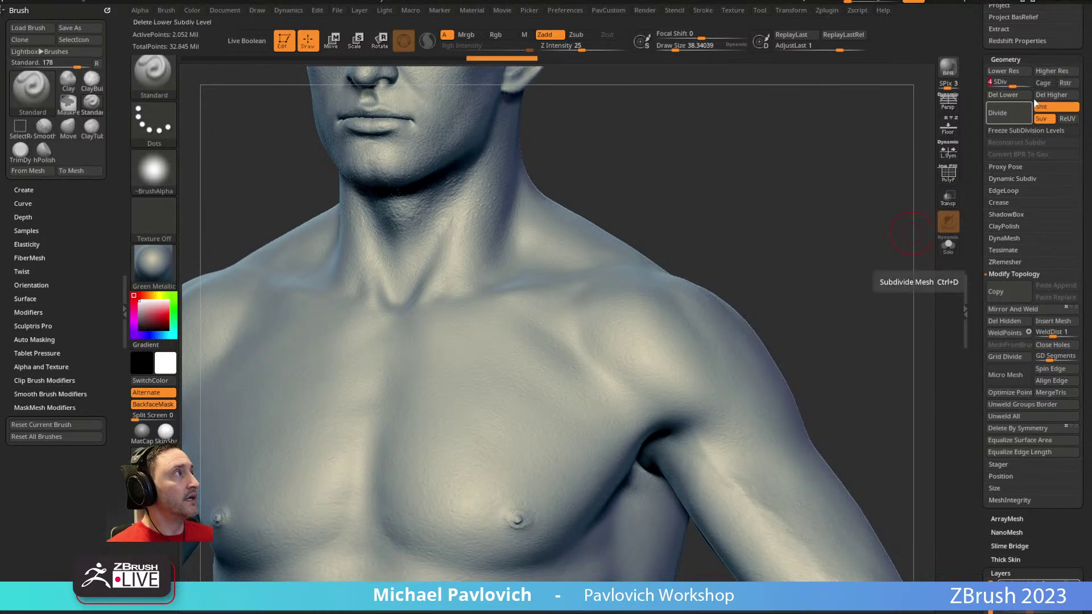
pyautogui.click(1046, 100)
# Step: Blend the human body's layers with Underweight at about 0.11 and Overweight at about 0.15, and view the torso
pyautogui.keyDown('alt'); pyautogui.moveTo(824, 233); pyautogui.dragTo(682, 178); pyautogui.keyUp('alt')
pyautogui.moveTo(973, 329); pyautogui.dragTo(985, 60)
pyautogui.moveTo(1029, 194)
pyautogui.mouseDown()
pyautogui.moveTo(1049, 193)
pyautogui.moveTo(1019, 193)
pyautogui.moveTo(1071, 188)
pyautogui.moveTo(1061, 203)
pyautogui.moveTo(1038, 203)
pyautogui.mouseUp()
pyautogui.click(1038, 206)
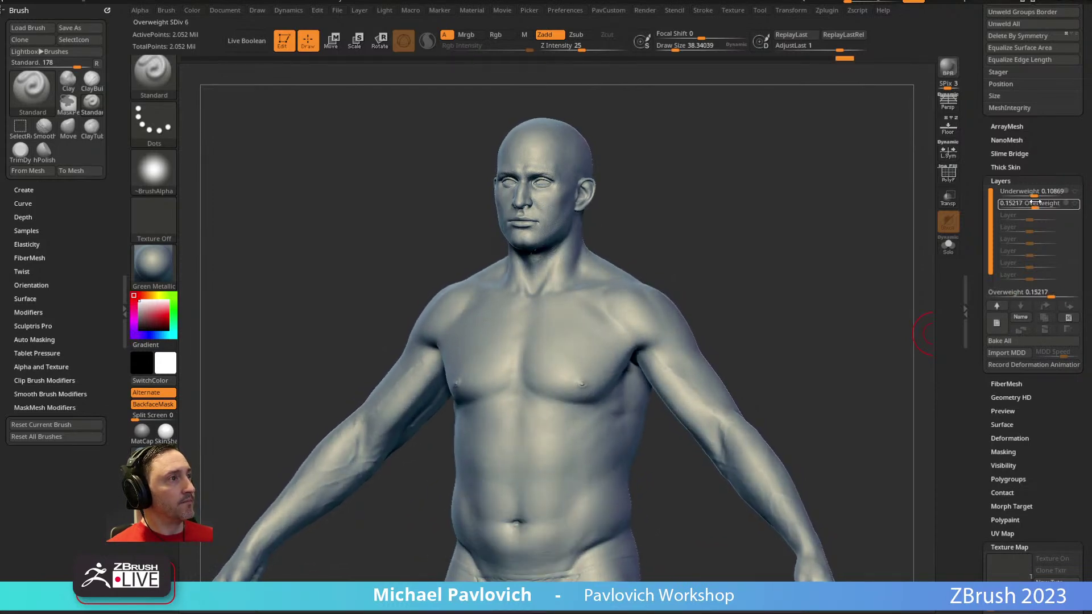
pyautogui.moveTo(576, 121); pyautogui.dragTo(824, 146)
# Step: Delete all subtools of the human body tool and switch back to the goblin's CC_Base_Body tool
pyautogui.moveTo(979, 159); pyautogui.dragTo(979, 94)
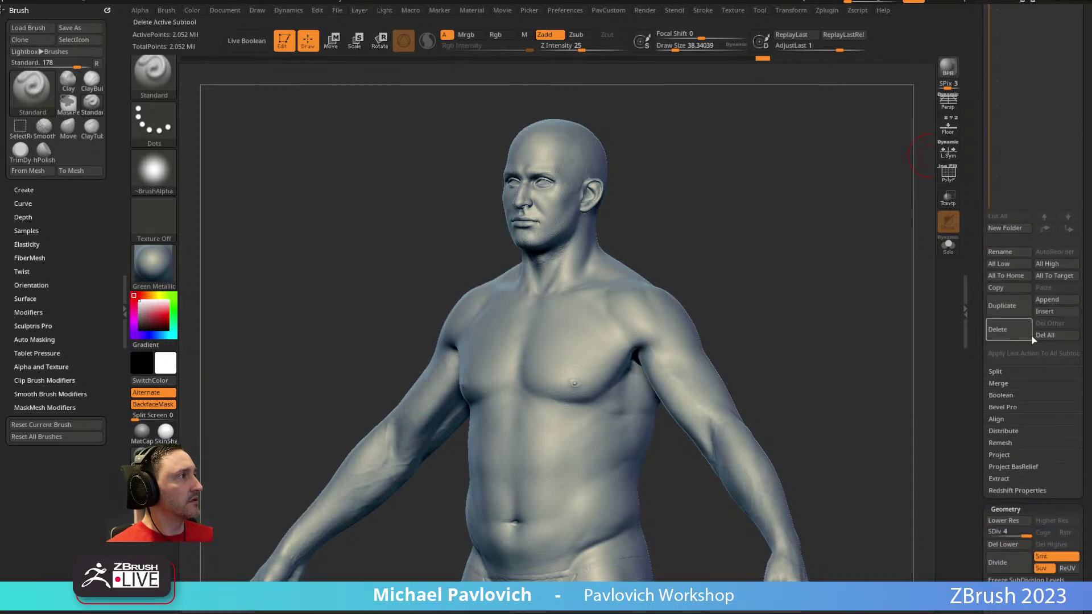
pyautogui.click(1063, 334)
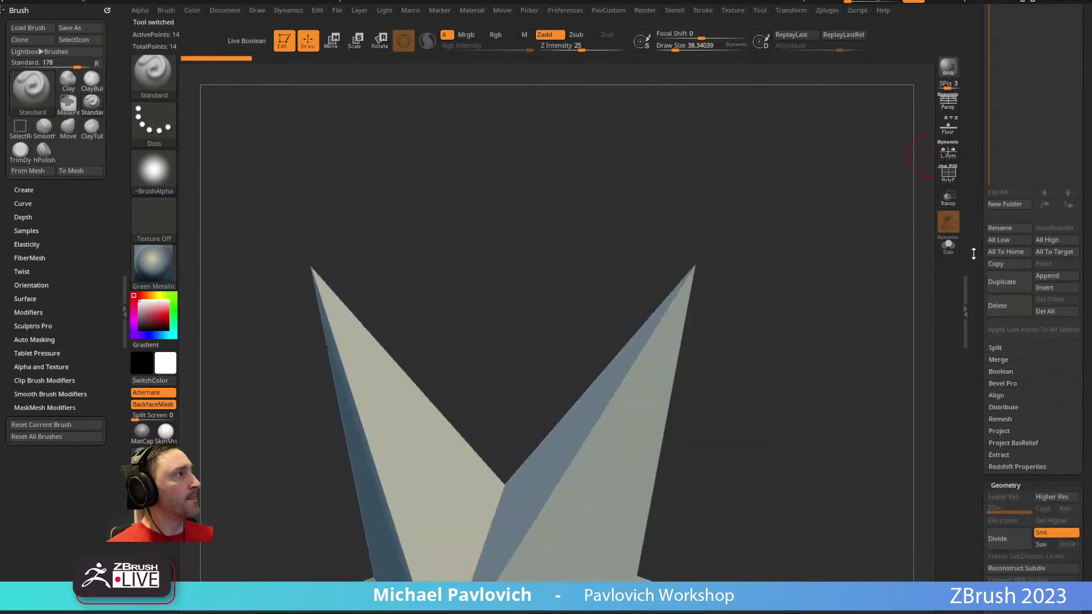
pyautogui.click(1069, 165)
pyautogui.moveTo(838, 257); pyautogui.dragTo(870, 253)
pyautogui.keyDown('alt'); pyautogui.moveTo(853, 307); pyautogui.dragTo(888, 437); pyautogui.keyUp('alt')
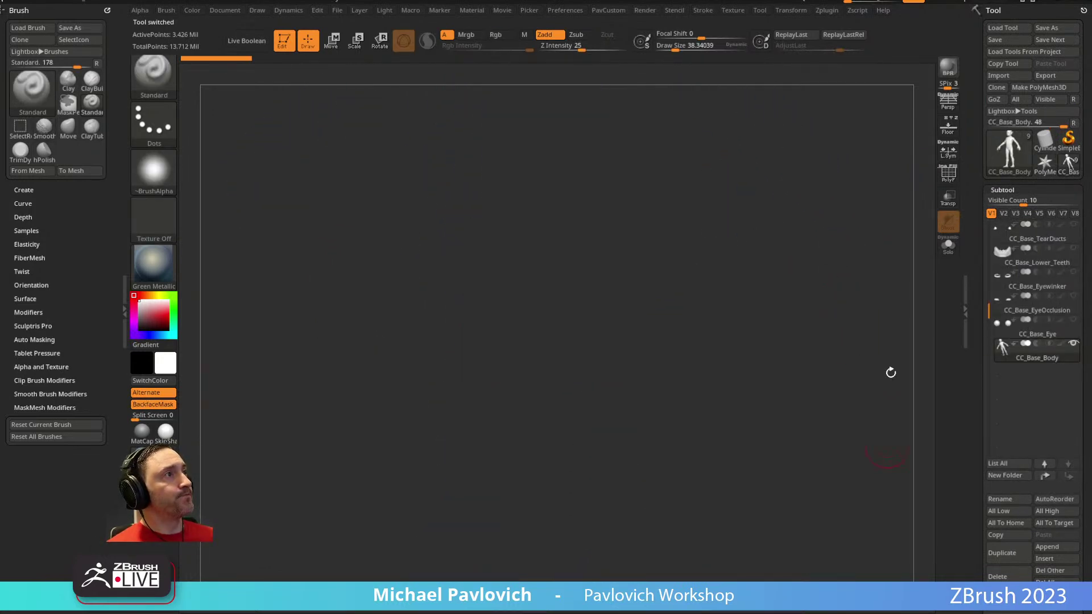
# Step: Examine the goblin's chest, neck and shoulders, reducing the draw size to about 20.6
pyautogui.moveTo(861, 311); pyautogui.dragTo(727, 254)
pyautogui.keyDown('shift'); pyautogui.moveTo(819, 225); pyautogui.dragTo(777, 312); pyautogui.keyUp('shift')
pyautogui.moveTo(772, 152)
pyautogui.keyDown('alt'); pyautogui.mouseDown()
pyautogui.moveTo(718, 546)
pyautogui.moveTo(654, 364)
pyautogui.moveTo(695, 224)
pyautogui.moveTo(699, 153)
pyautogui.mouseUp(); pyautogui.keyUp('alt')
pyautogui.press('s')
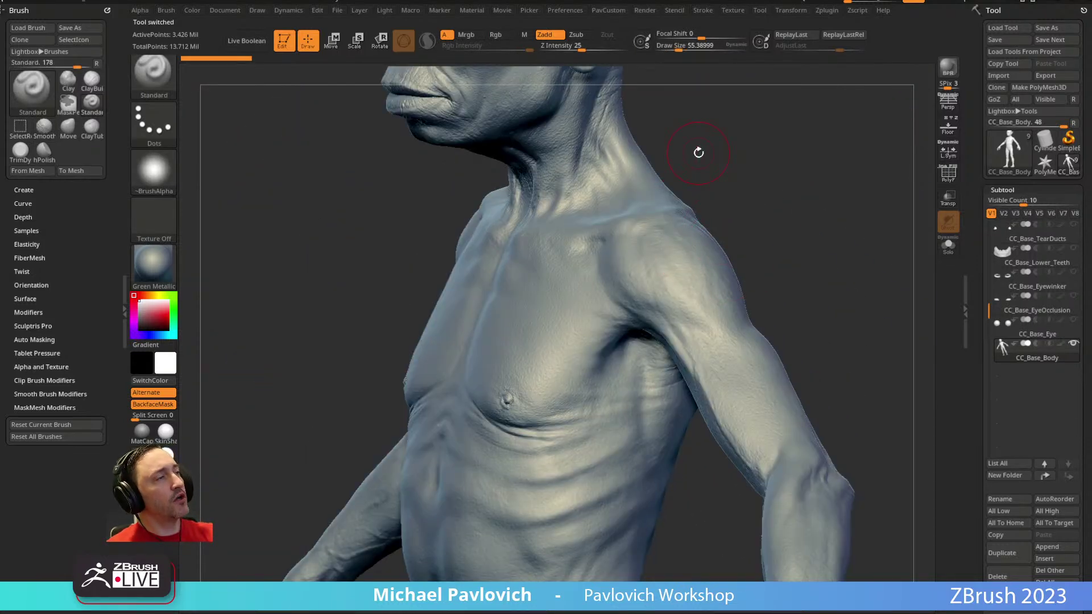
pyautogui.moveTo(707, 135)
pyautogui.mouseDown()
pyautogui.moveTo(741, 150)
pyautogui.moveTo(726, 233)
pyautogui.mouseUp()
pyautogui.press('s')
pyautogui.press('s')
pyautogui.moveTo(726, 234)
pyautogui.mouseDown()
pyautogui.moveTo(629, 268)
pyautogui.moveTo(716, 221)
pyautogui.moveTo(750, 247)
pyautogui.moveTo(765, 214)
pyautogui.moveTo(725, 260)
pyautogui.mouseUp()
pyautogui.press('s')
pyautogui.press('s')
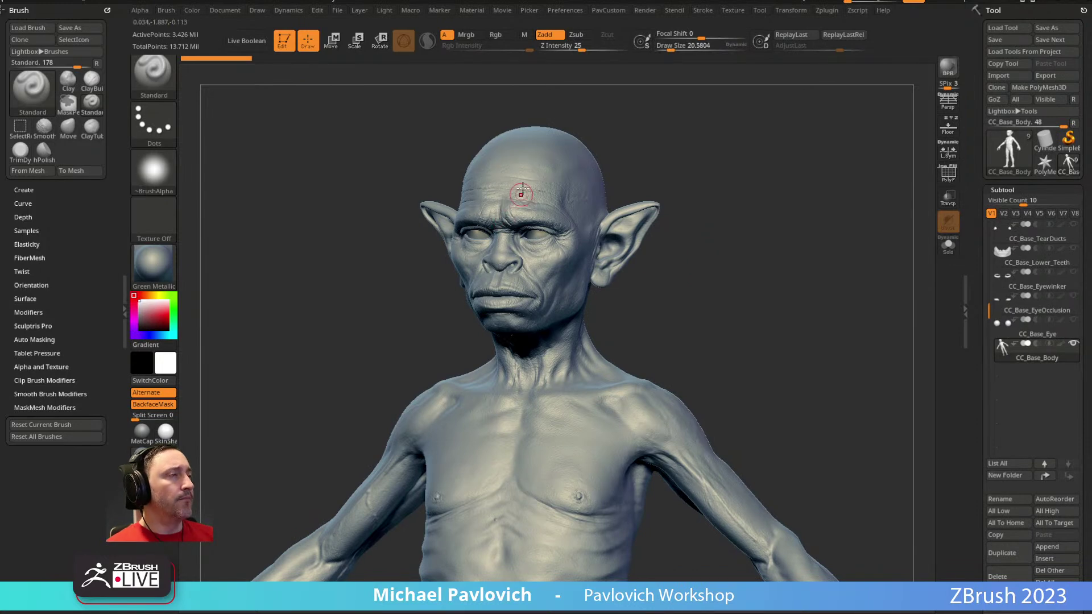
# Step: Examine the skin detail on the goblin's face and the anatomy of its hand close up
pyautogui.moveTo(725, 187); pyautogui.dragTo(762, 248)
pyautogui.keyDown('shift'); pyautogui.moveTo(653, 224); pyautogui.dragTo(725, 488); pyautogui.keyUp('shift')
pyautogui.keyDown('alt'); pyautogui.moveTo(726, 488); pyautogui.dragTo(631, 269, button='right'); pyautogui.keyUp('alt')
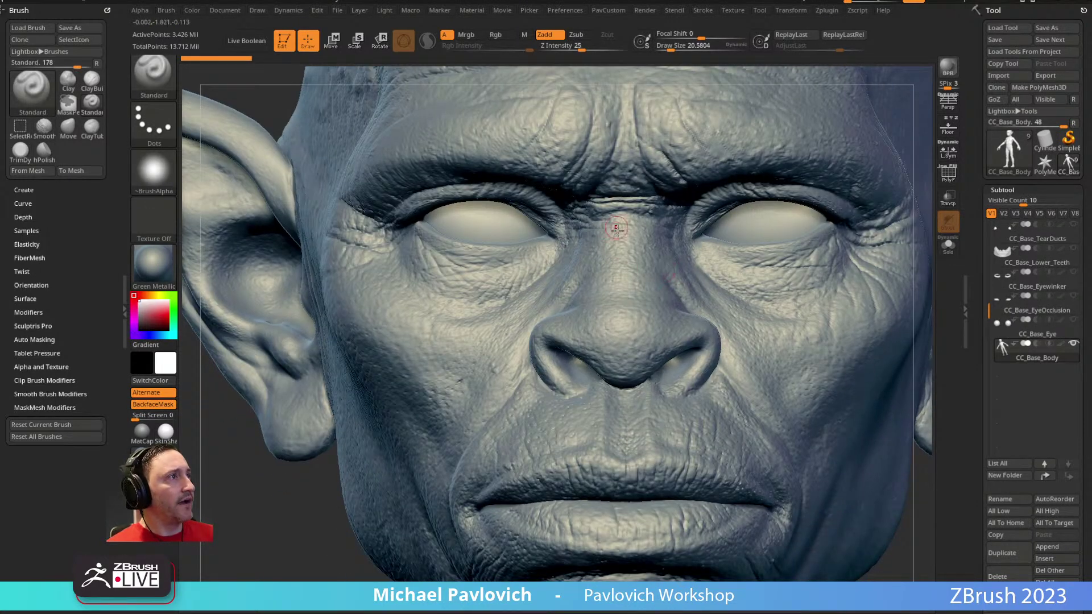
pyautogui.moveTo(588, 378)
pyautogui.keyDown('ctrl'); pyautogui.mouseDown(button='right')
pyautogui.moveTo(447, 496)
pyautogui.moveTo(439, 334)
pyautogui.moveTo(487, 241)
pyautogui.mouseUp(button='right'); pyautogui.keyUp('ctrl')
pyautogui.keyDown('alt'); pyautogui.moveTo(371, 439); pyautogui.dragTo(637, 91, button='right'); pyautogui.keyUp('alt')
pyautogui.moveTo(284, 529)
pyautogui.keyDown('alt'); pyautogui.mouseDown(button='right')
pyautogui.moveTo(487, 319)
pyautogui.moveTo(653, 285)
pyautogui.moveTo(623, 175)
pyautogui.moveTo(646, 222)
pyautogui.moveTo(766, 181)
pyautogui.moveTo(654, 425)
pyautogui.moveTo(521, 292)
pyautogui.moveTo(556, 192)
pyautogui.mouseUp(button='right'); pyautogui.keyUp('alt')
# Step: Raise the goblin's CC_Base_Body to subdivision level 6 and inspect its fine detail from several angles
pyautogui.moveTo(970, 310); pyautogui.dragTo(968, 243)
pyautogui.click(1029, 312)
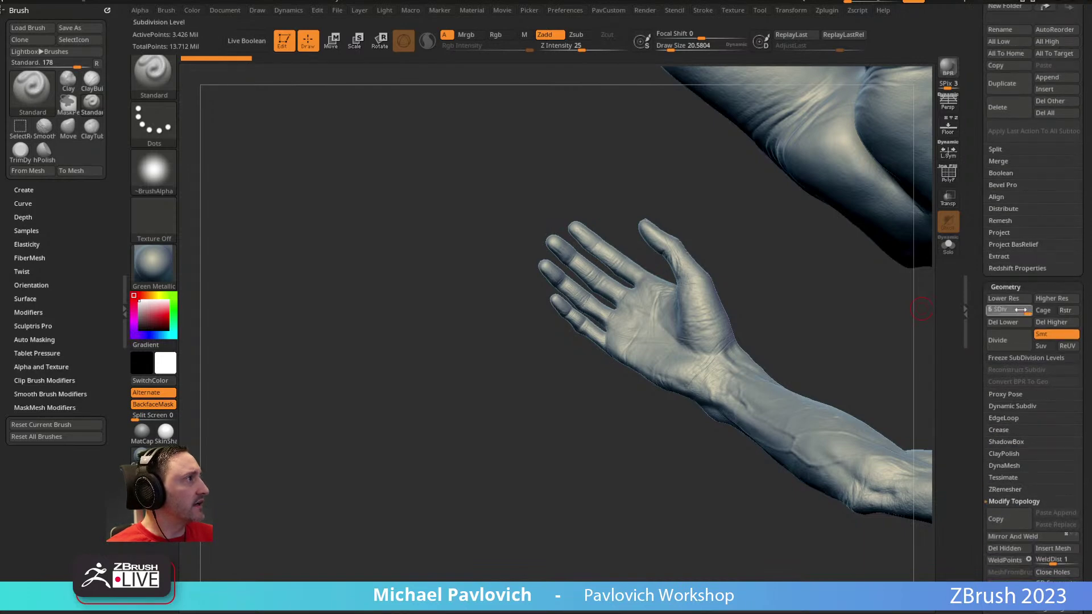
pyautogui.moveTo(684, 234); pyautogui.dragTo(561, 402, button='right')
pyautogui.moveTo(591, 318)
pyautogui.mouseDown(button='right')
pyautogui.moveTo(494, 229)
pyautogui.moveTo(694, 219)
pyautogui.moveTo(599, 320)
pyautogui.mouseUp(button='right')
pyautogui.moveTo(628, 246); pyautogui.dragTo(536, 142, button='right')
pyautogui.keyDown('alt'); pyautogui.moveTo(563, 392); pyautogui.dragTo(753, 243, button='right'); pyautogui.keyUp('alt')
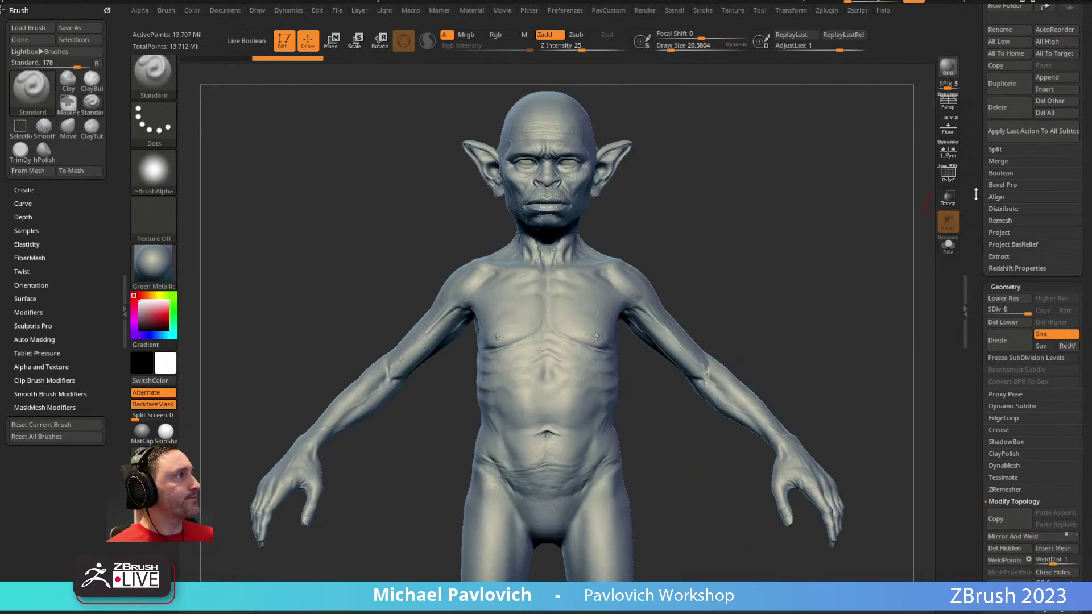
# Step: Make all the goblin's subtools visible and frame the full body from the front
pyautogui.moveTo(976, 181); pyautogui.dragTo(959, 347)
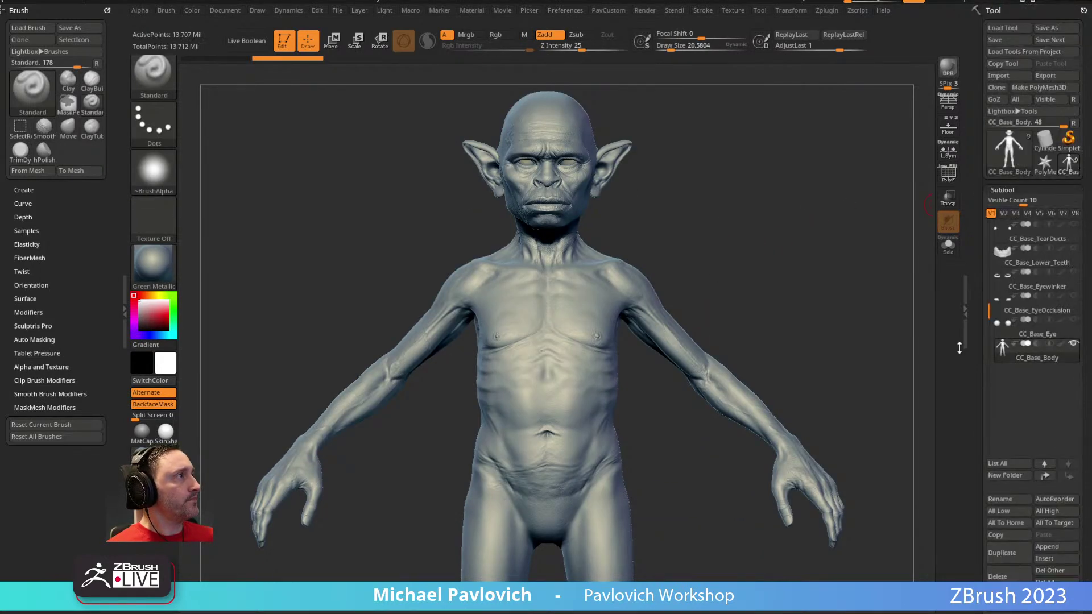
pyautogui.keyDown('shift'); pyautogui.click(1073, 343); pyautogui.keyUp('shift')
pyautogui.moveTo(753, 249)
pyautogui.keyDown('ctrl'); pyautogui.mouseDown(button='right')
pyautogui.moveTo(748, 207)
pyautogui.moveTo(759, 192)
pyautogui.mouseUp(button='right'); pyautogui.keyUp('ctrl')
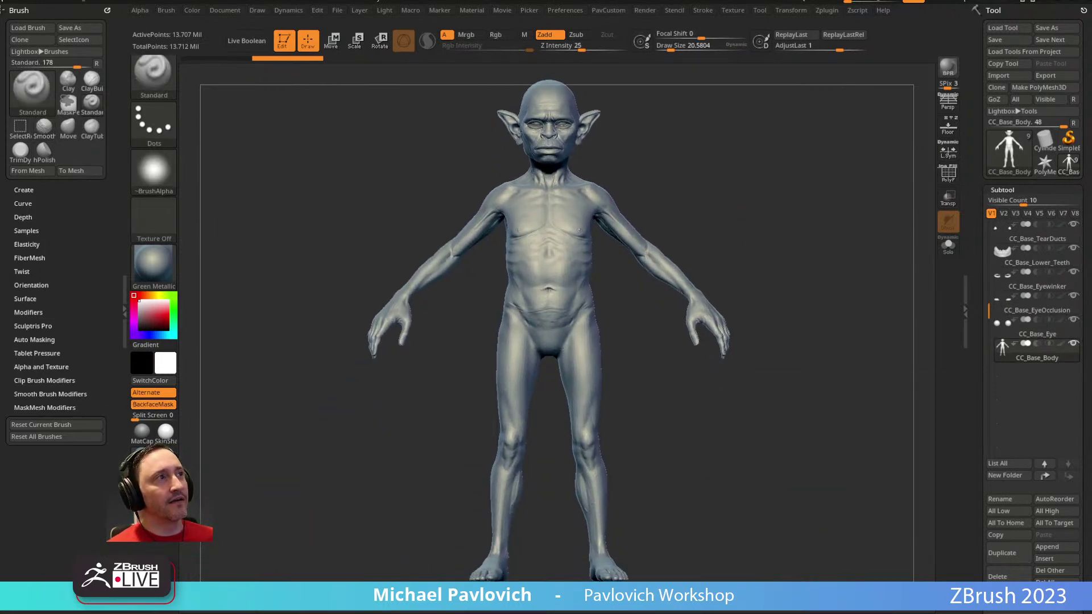
# Step: Switch from ZBrush to Character Creator and browse the saved projects for one to open
pyautogui.hotkey('alt', 'Tab')
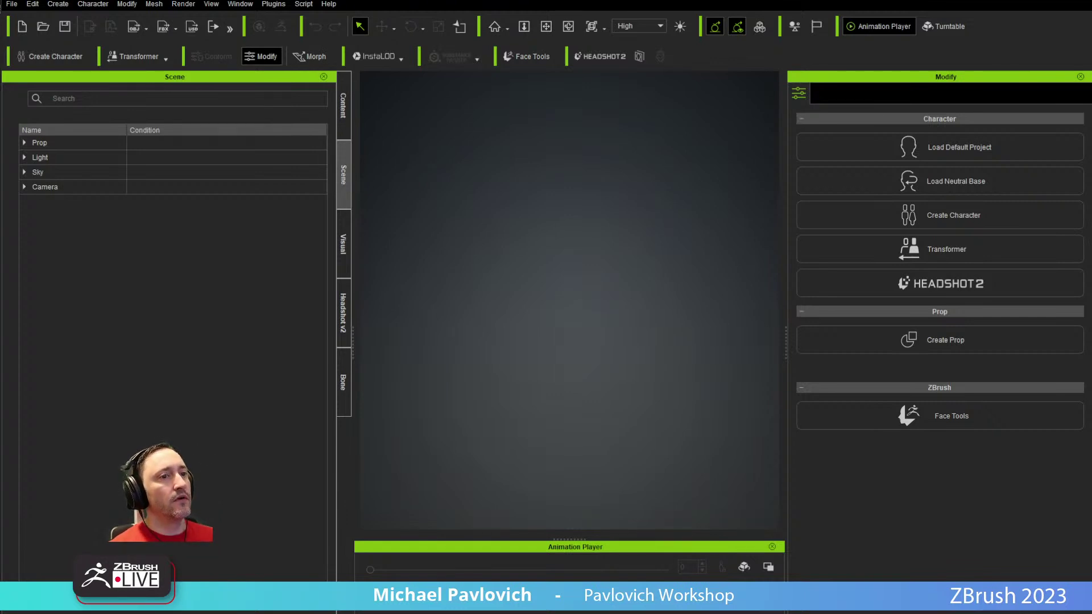
pyautogui.hotkey('alt', 'Tab')
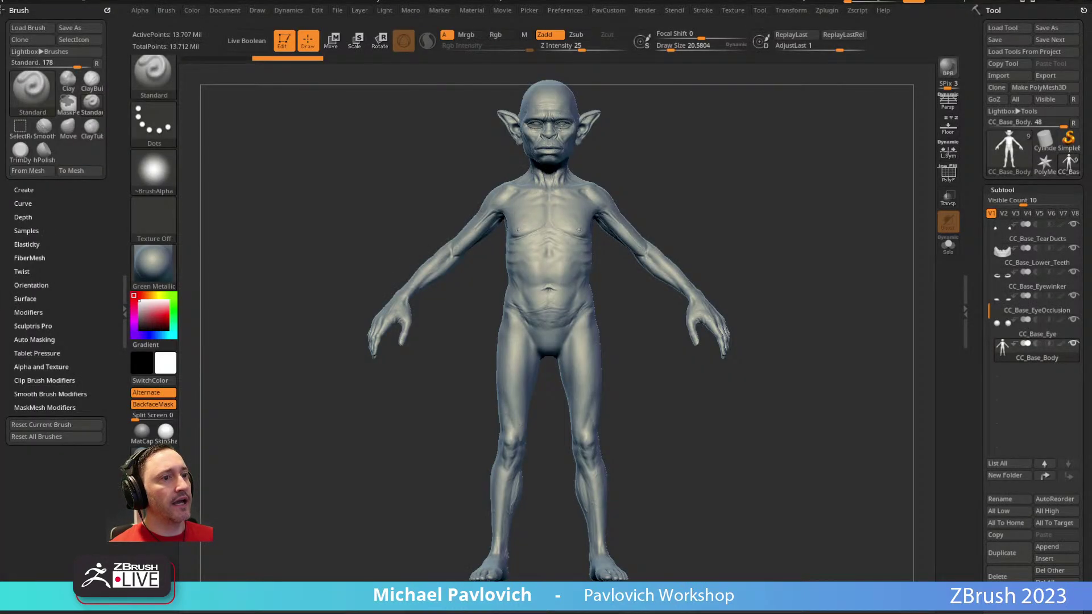
pyautogui.hotkey('alt', 'Tab')
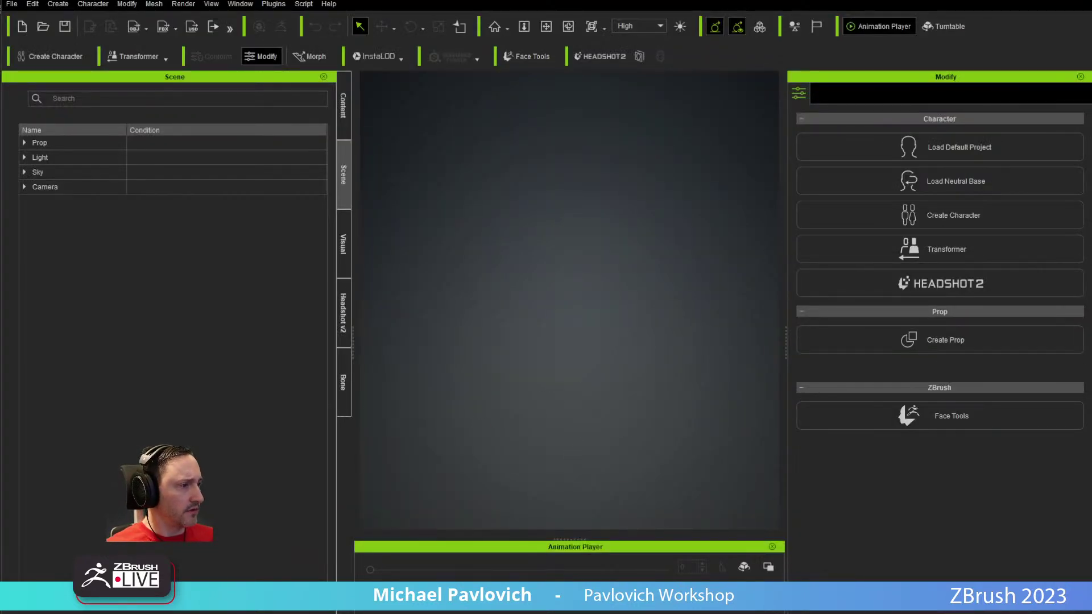
pyautogui.click(11, 4)
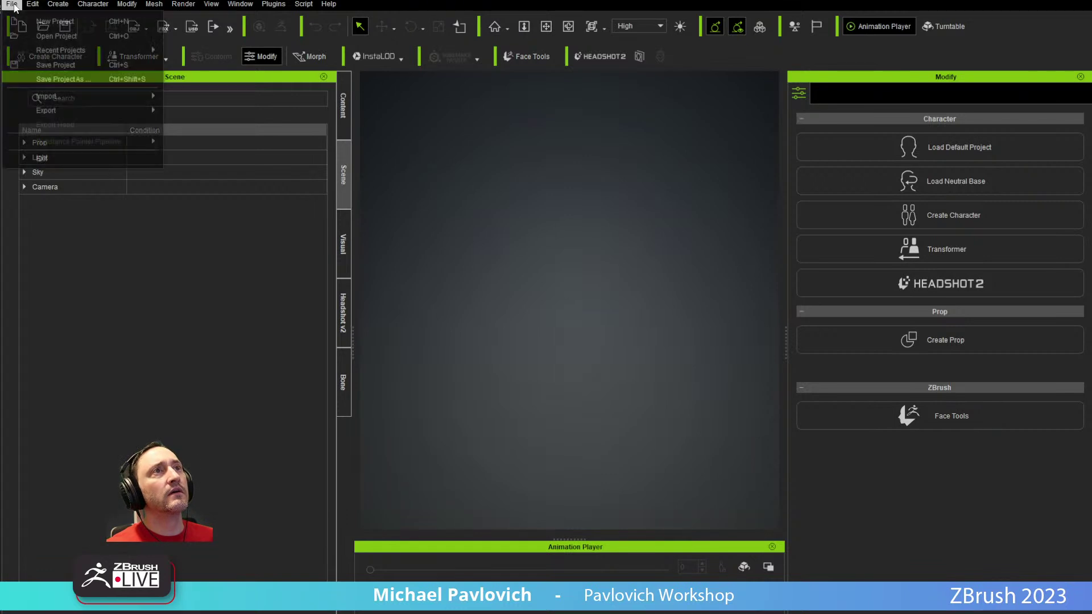
pyautogui.click(28, 34)
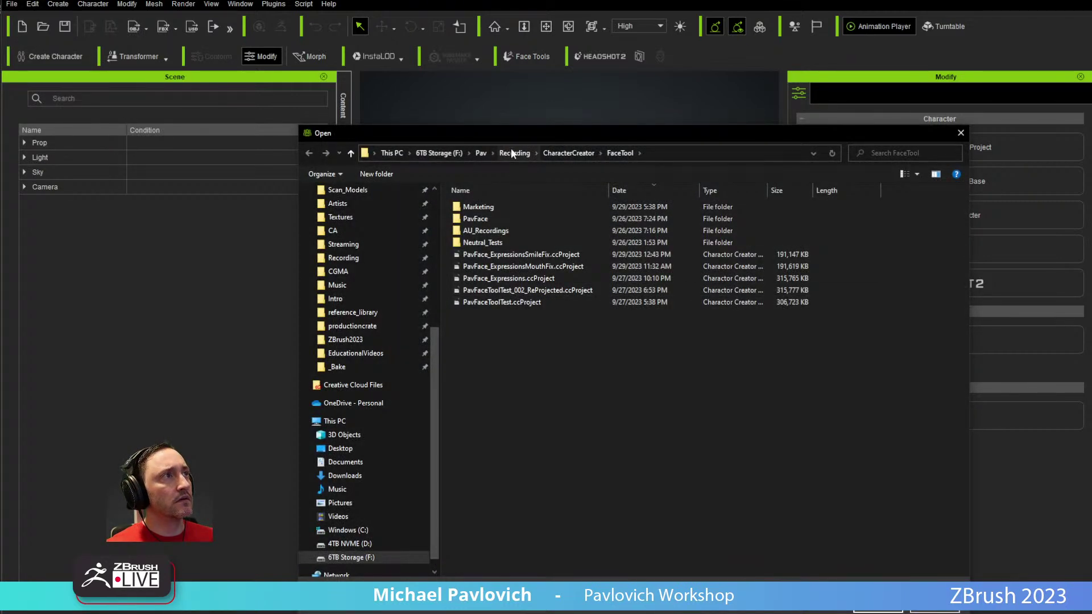
pyautogui.press('Escape')
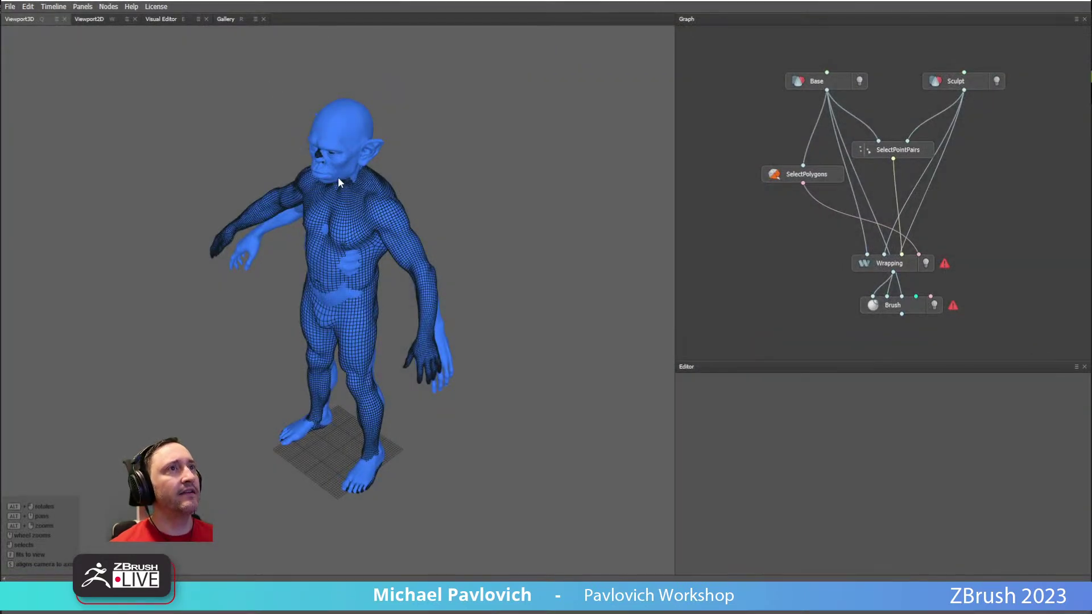
# Step: Examine how the goblin sculpt overlaps the wireframe base body in the wrapping program from the front, sides and back
pyautogui.keyDown('alt'); pyautogui.moveTo(338, 177); pyautogui.dragTo(349, 138); pyautogui.keyUp('alt')
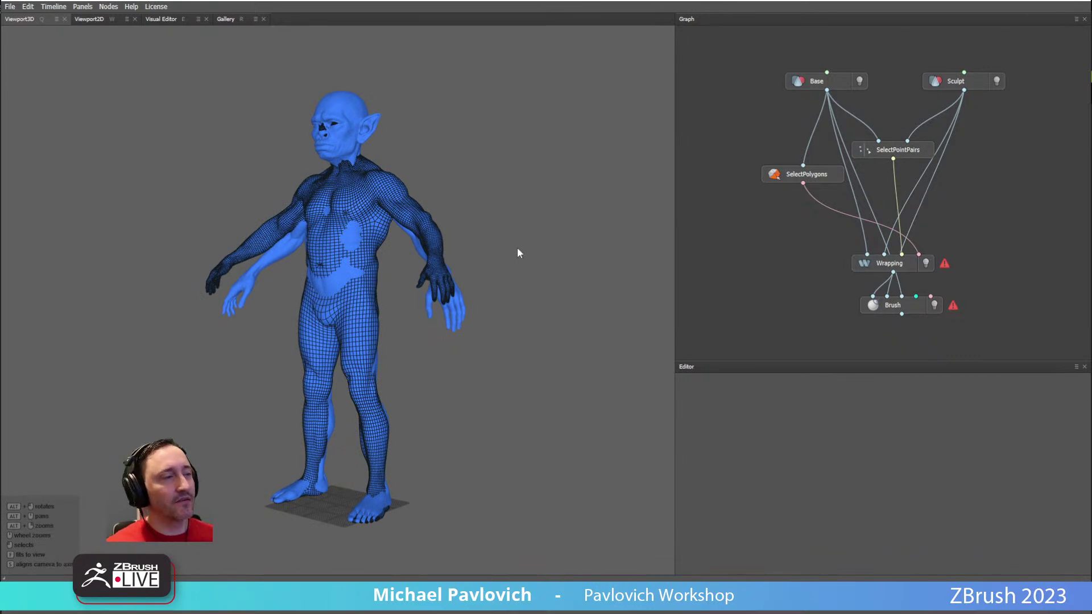
pyautogui.keyDown('alt'); pyautogui.moveTo(409, 233); pyautogui.dragTo(397, 205); pyautogui.keyUp('alt')
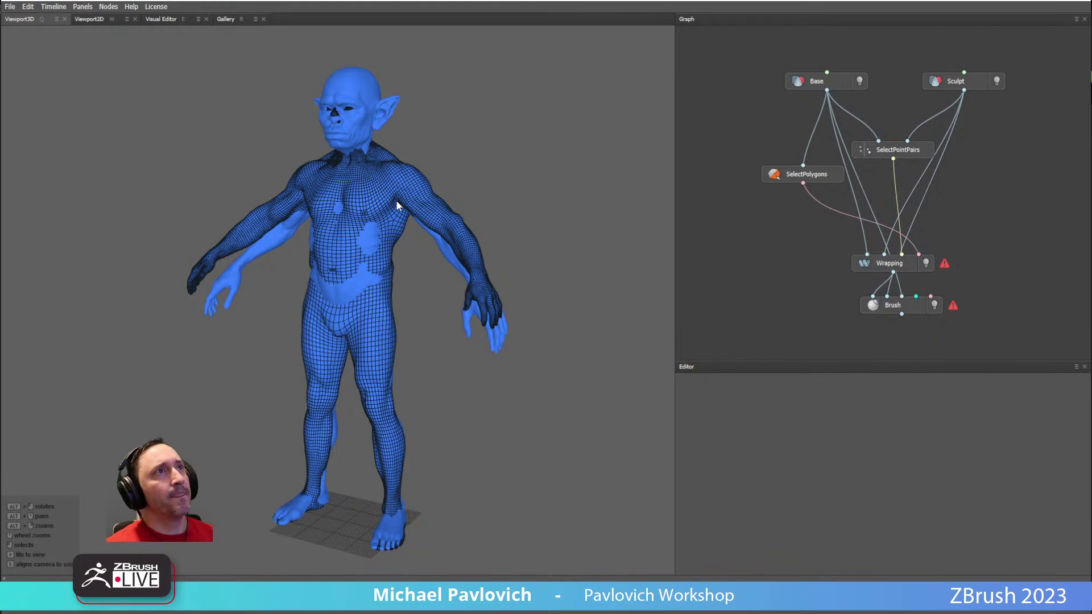
pyautogui.moveTo(531, 187)
pyautogui.keyDown('alt'); pyautogui.mouseDown()
pyautogui.moveTo(575, 176)
pyautogui.moveTo(548, 176)
pyautogui.mouseUp(); pyautogui.keyUp('alt')
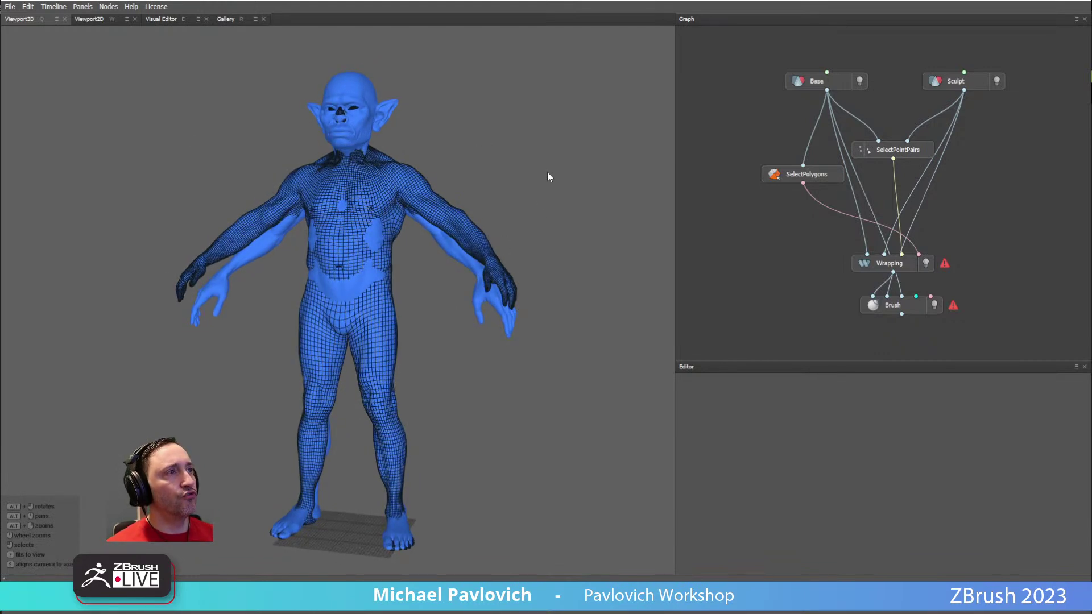
pyautogui.keyDown('alt'); pyautogui.moveTo(391, 174); pyautogui.dragTo(410, 175); pyautogui.keyUp('alt')
pyautogui.keyDown('alt'); pyautogui.moveTo(653, 195); pyautogui.dragTo(620, 195); pyautogui.keyUp('alt')
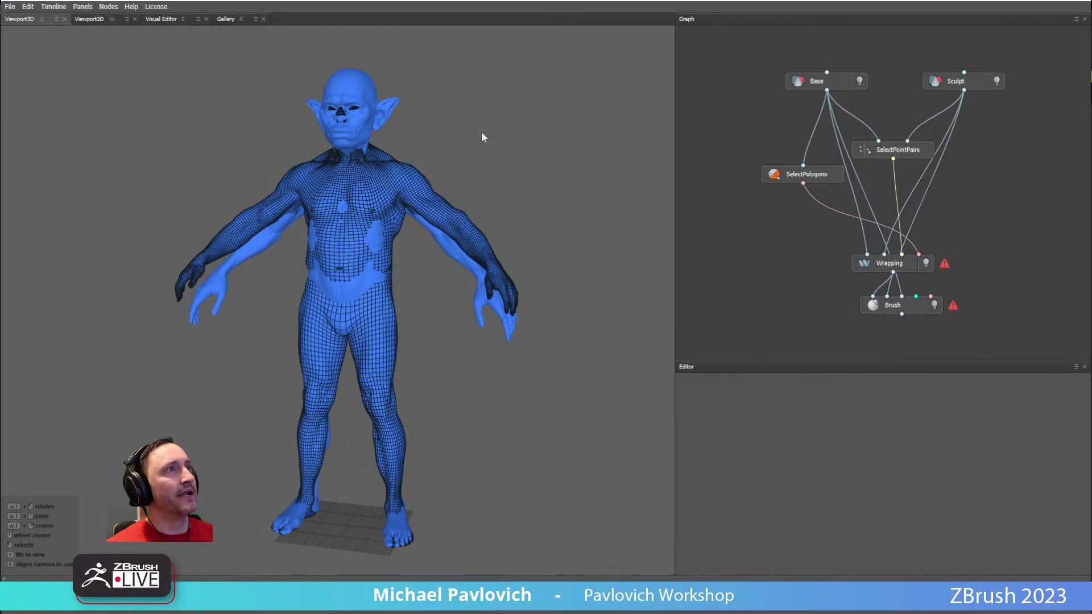
pyautogui.keyDown('alt'); pyautogui.moveTo(491, 181); pyautogui.dragTo(273, 191); pyautogui.keyUp('alt')
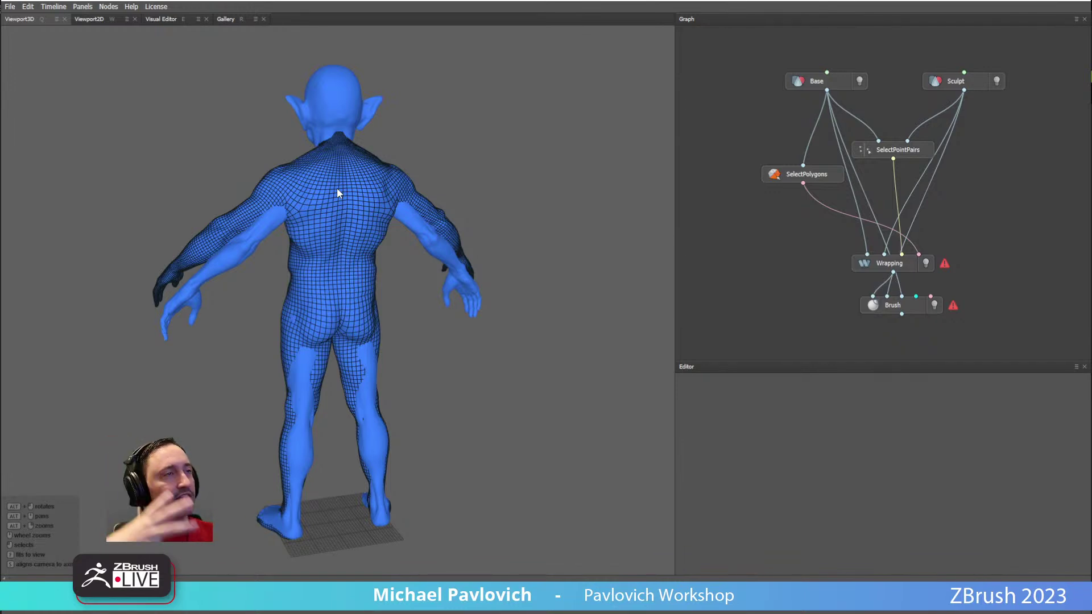
pyautogui.keyDown('alt'); pyautogui.moveTo(207, 134); pyautogui.dragTo(112, 151); pyautogui.keyUp('alt')
pyautogui.keyDown('alt'); pyautogui.moveTo(307, 178); pyautogui.dragTo(147, 190); pyautogui.keyUp('alt')
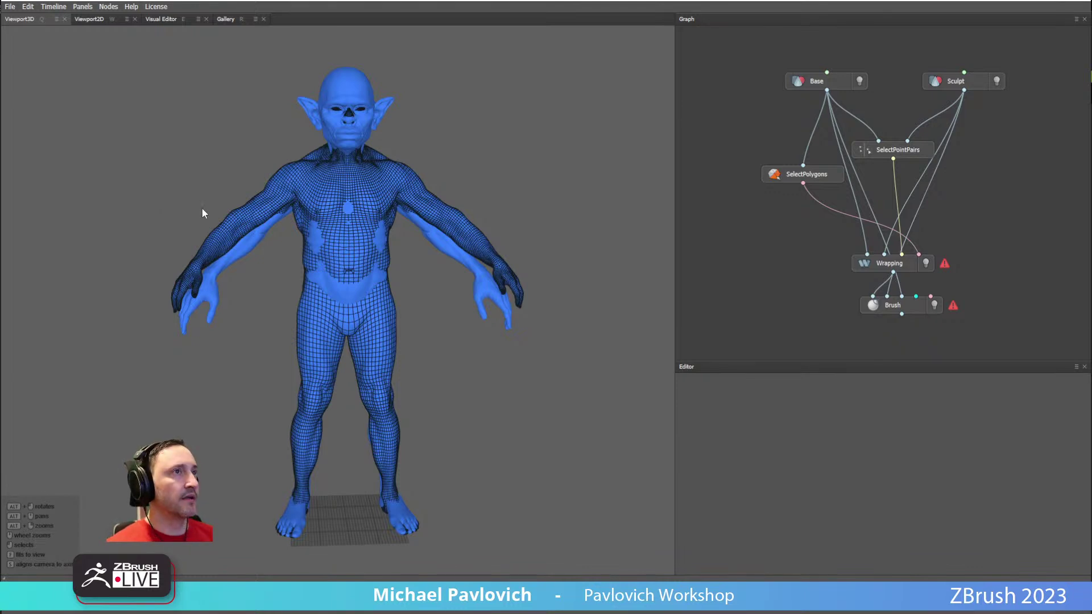
pyautogui.keyDown('alt'); pyautogui.moveTo(174, 210); pyautogui.dragTo(250, 228); pyautogui.keyUp('alt')
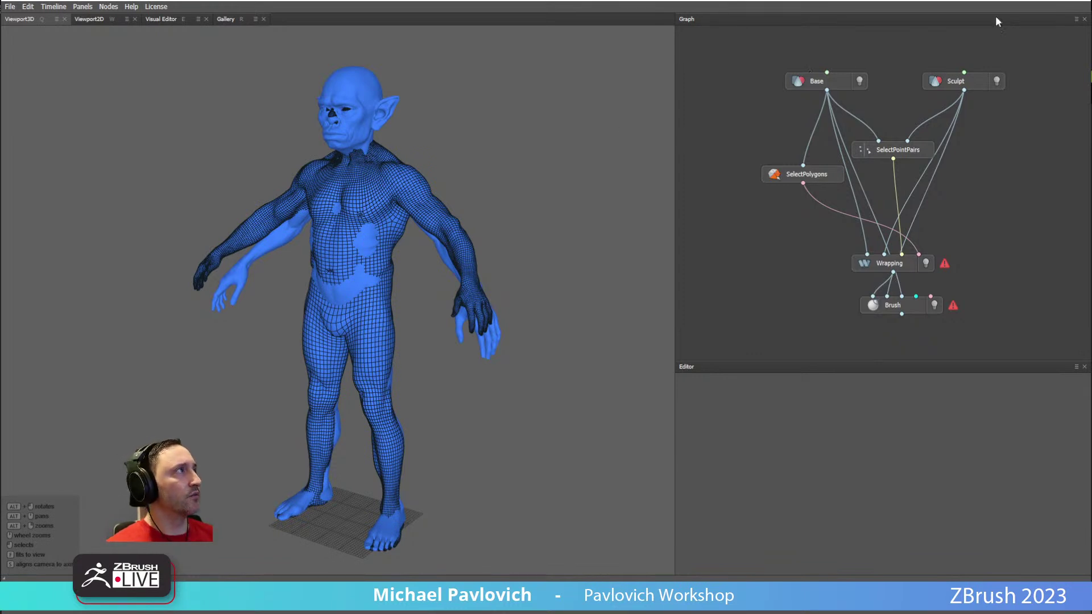
# Step: Switch to Character Creator and view the textured goblin character closer from the front
pyautogui.click(1016, 2)
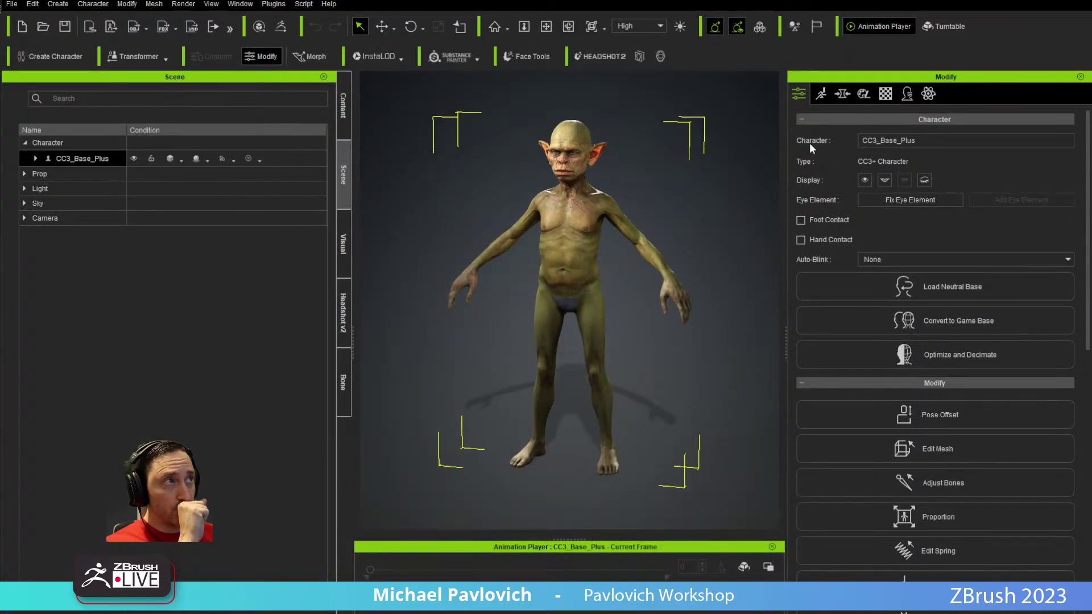
pyautogui.moveTo(602, 213); pyautogui.dragTo(550, 210, button='right')
pyautogui.scroll(3, 623, 186)
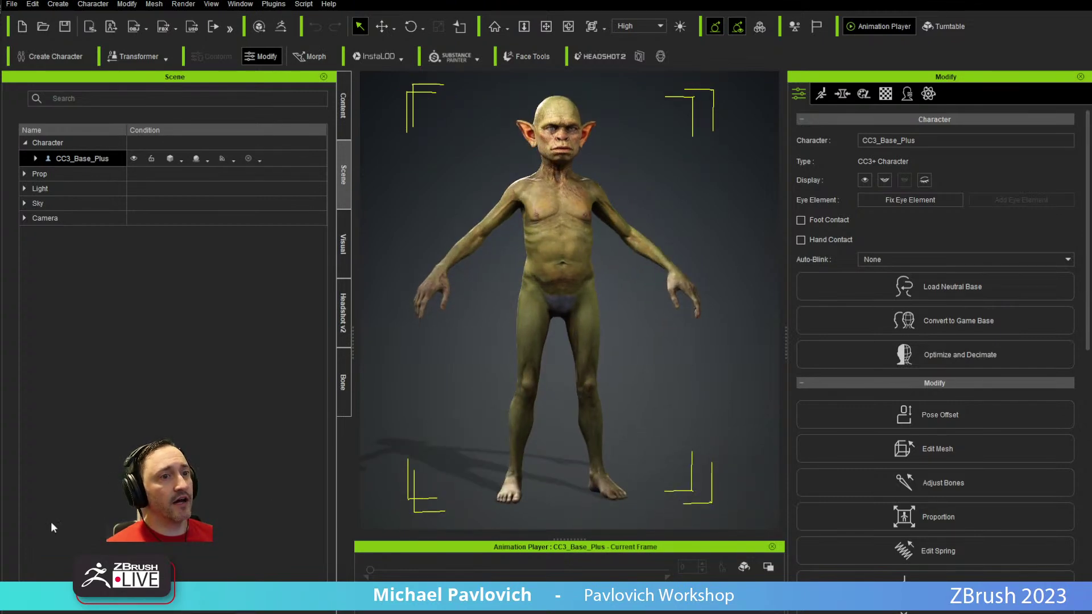
# Step: Switch back to ZBrush and clear the GoZ cache files in the preferences
pyautogui.hotkey('alt', 'Tab')
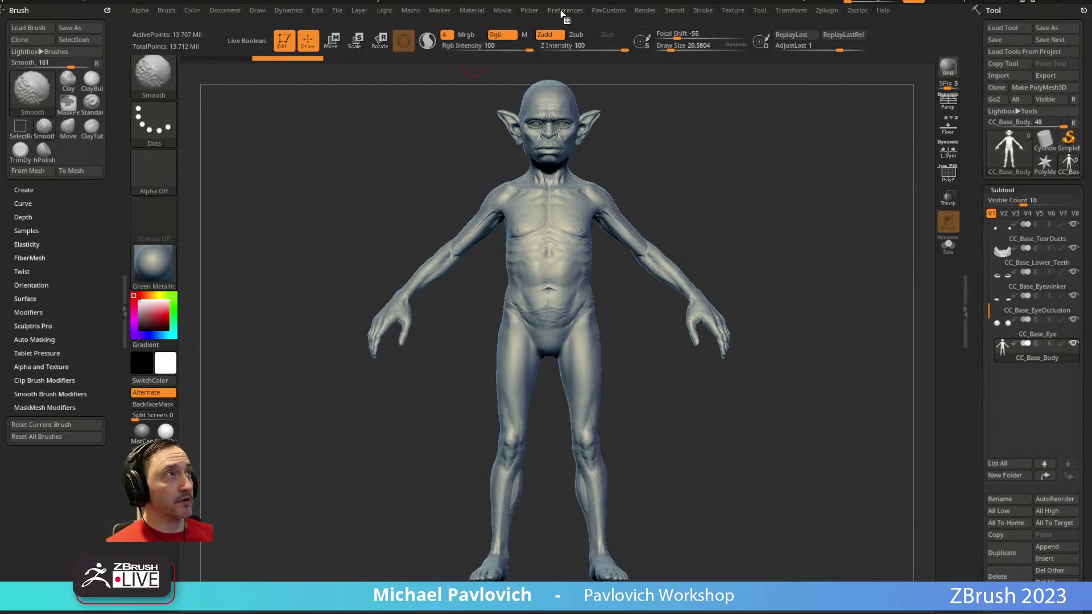
pyautogui.click(565, 10)
pyautogui.click(577, 526)
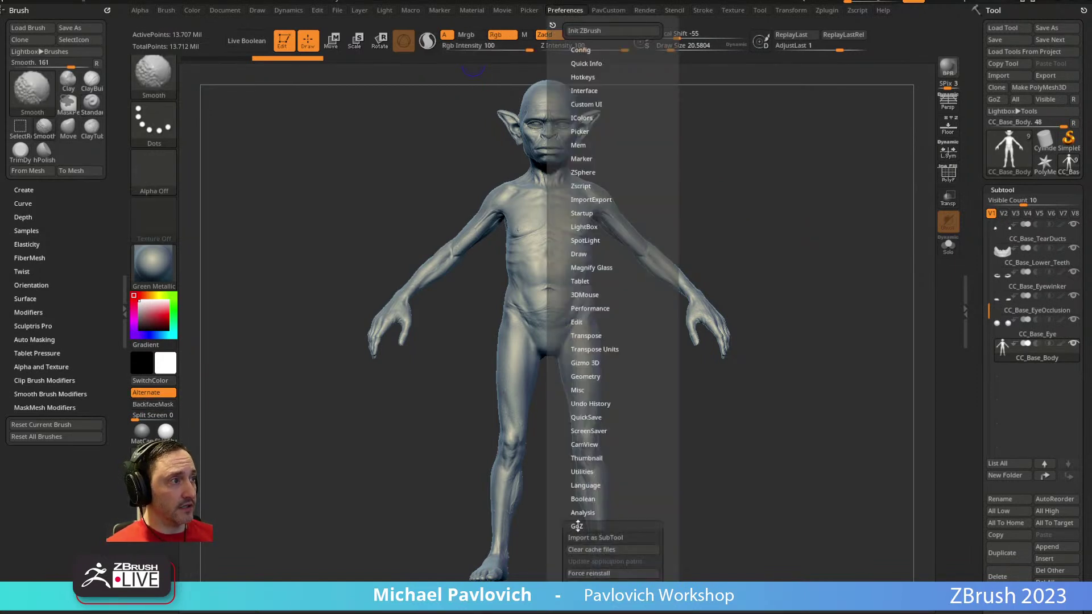
pyautogui.click(602, 551)
pyautogui.click(479, 249)
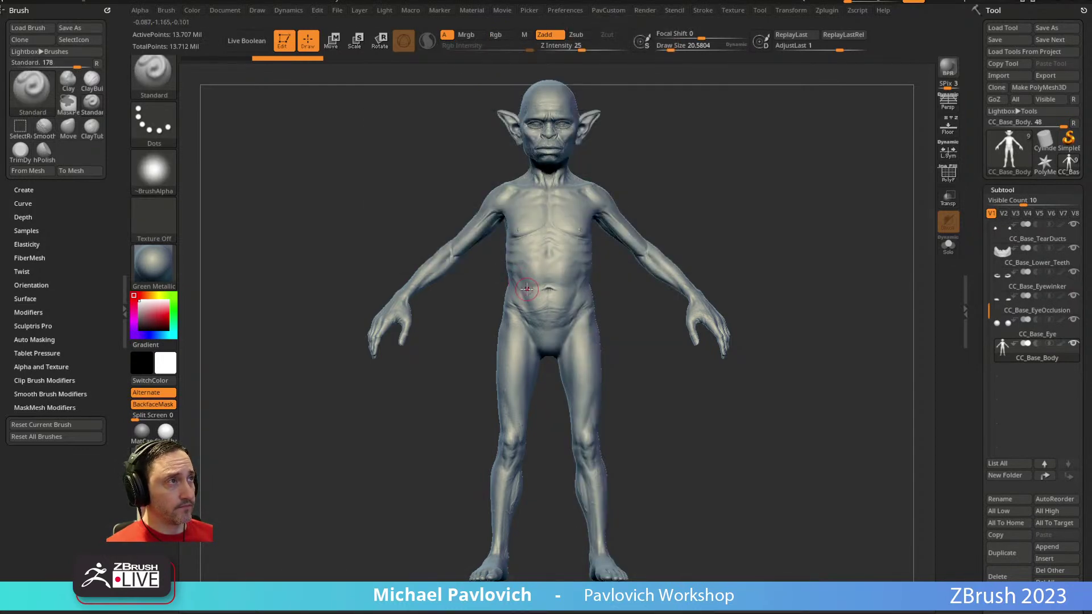
# Step: Check the goblin in Character Creator from another angle and return to the ZBrush sculpt
pyautogui.hotkey('alt', 'Tab')
pyautogui.moveTo(643, 367); pyautogui.dragTo(522, 366, button='right')
pyautogui.hotkey('alt', 'Tab')
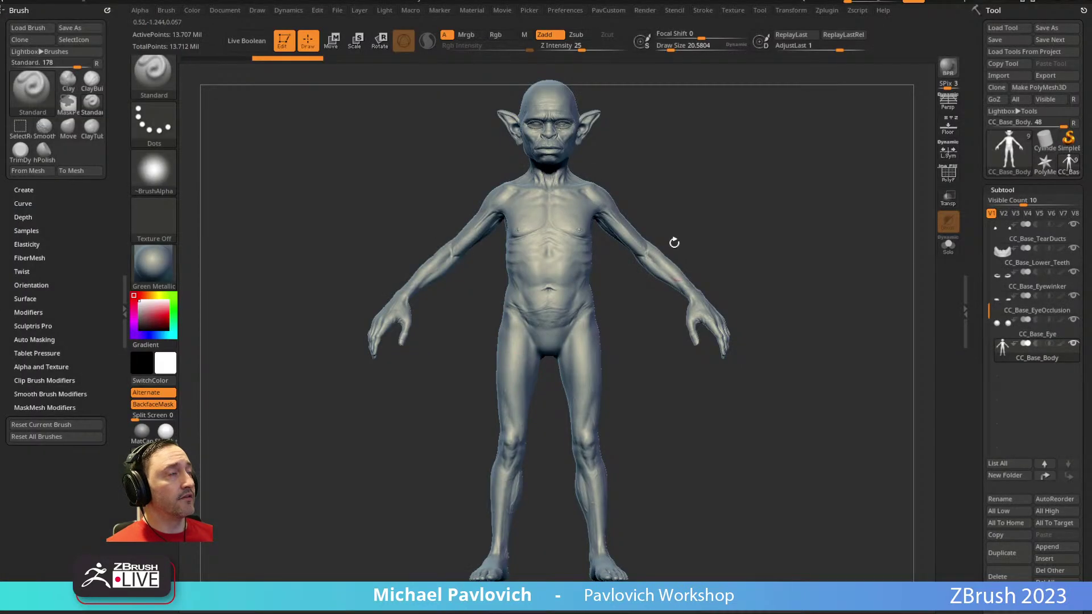
# Step: Review the goblin's subtools and send all of them from ZBrush to Character Creator with GoZ
pyautogui.moveTo(762, 189)
pyautogui.mouseDown()
pyautogui.moveTo(743, 193)
pyautogui.moveTo(785, 190)
pyautogui.moveTo(774, 192)
pyautogui.mouseUp()
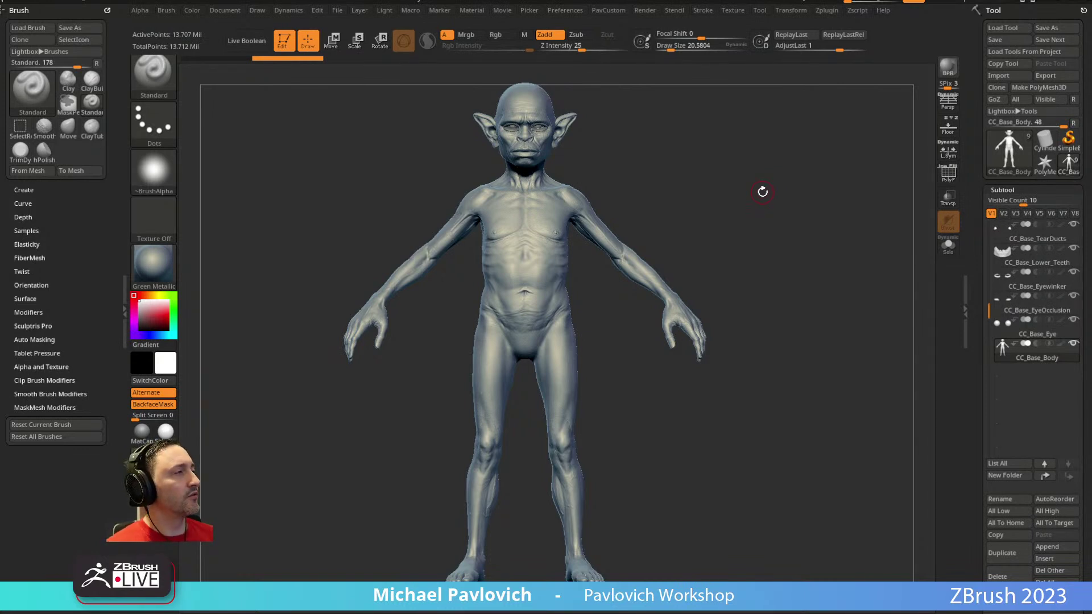
pyautogui.moveTo(989, 310); pyautogui.dragTo(984, 202)
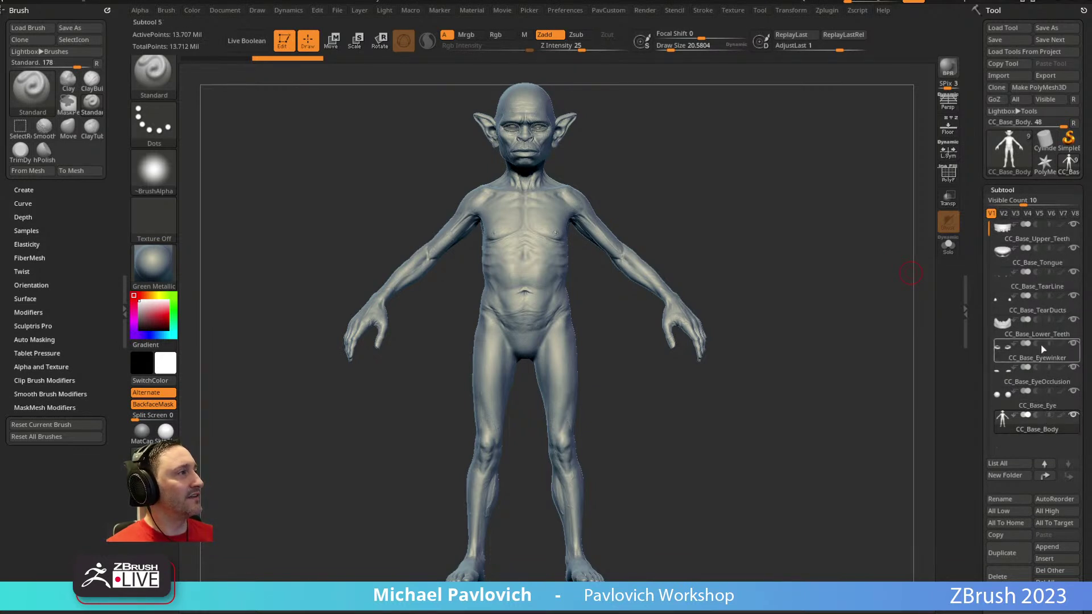
pyautogui.moveTo(763, 234); pyautogui.dragTo(719, 198)
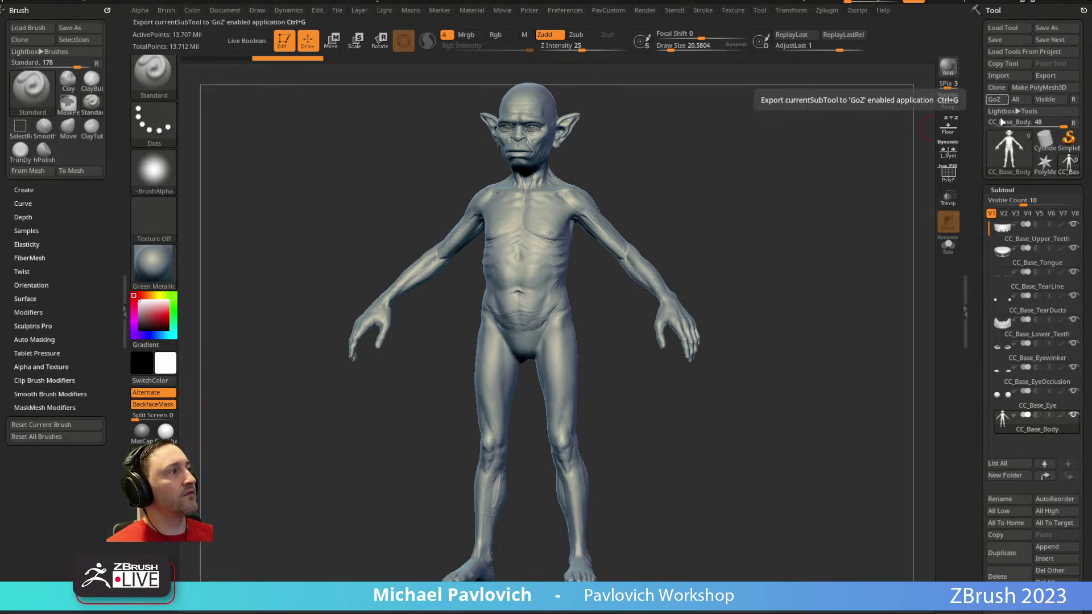
pyautogui.moveTo(1038, 418)
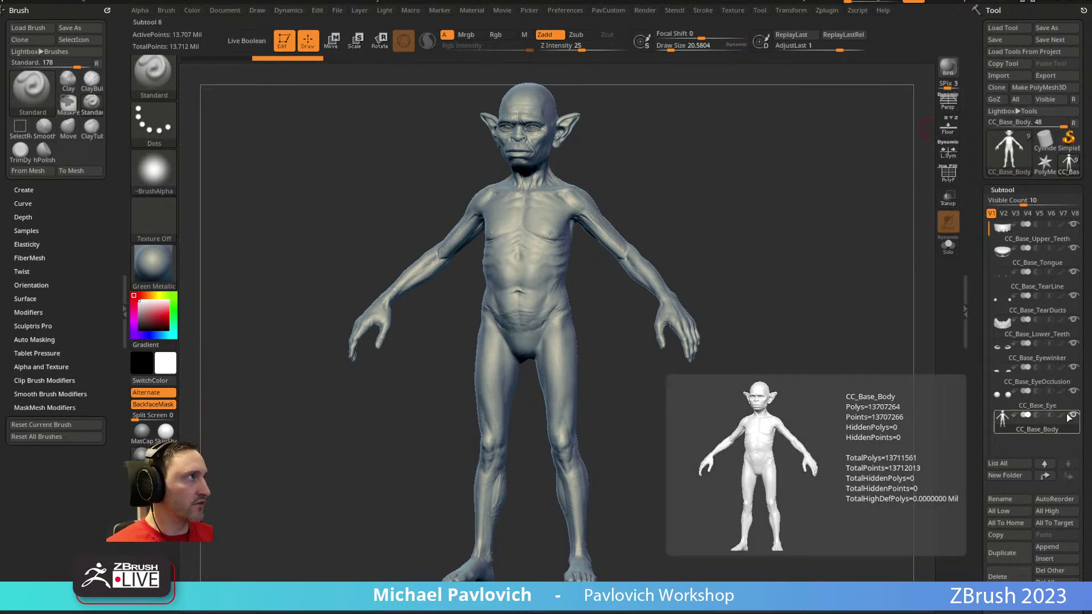
pyautogui.click(1021, 101)
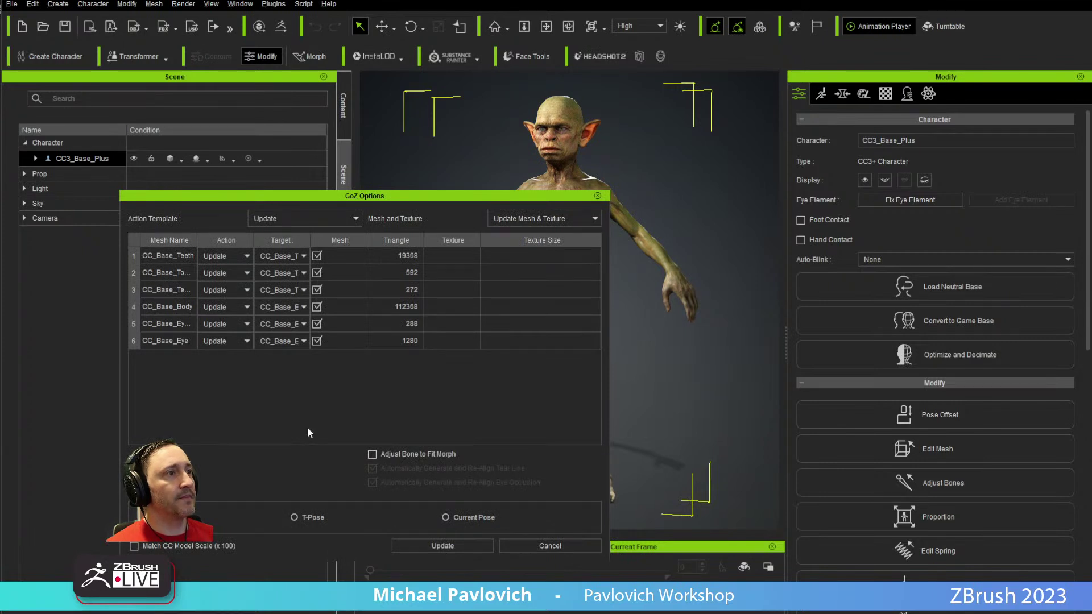
# Step: Update the CC3_Base_Plus meshes from GoZ using Current Pose and inspect the updated goblin from several angles
pyautogui.click(446, 518)
pyautogui.click(476, 547)
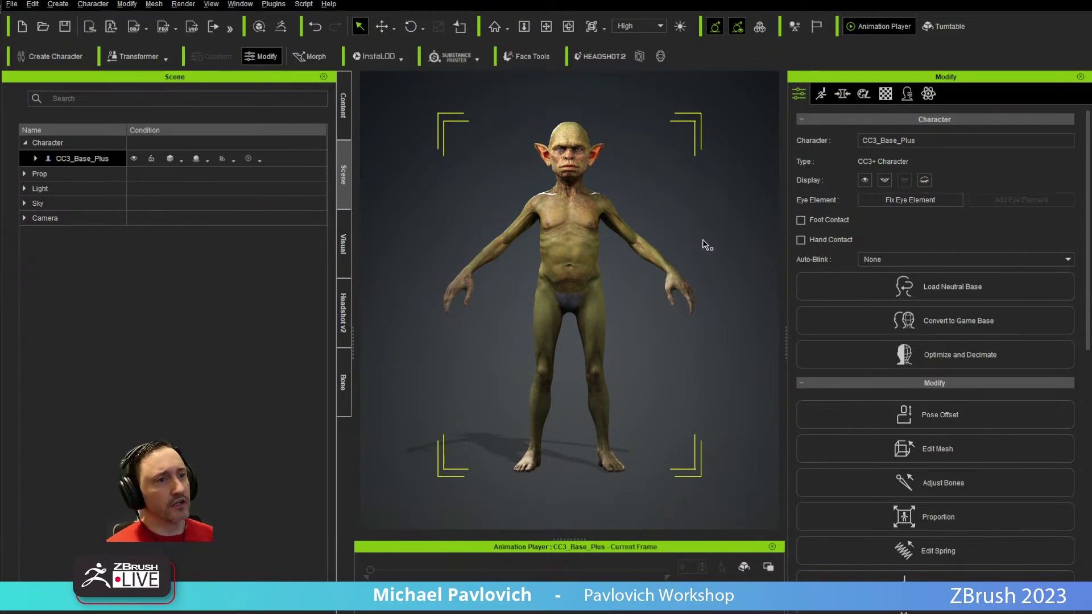
pyautogui.moveTo(697, 227); pyautogui.dragTo(646, 243, button='right')
pyautogui.moveTo(685, 202); pyautogui.dragTo(602, 225, button='right')
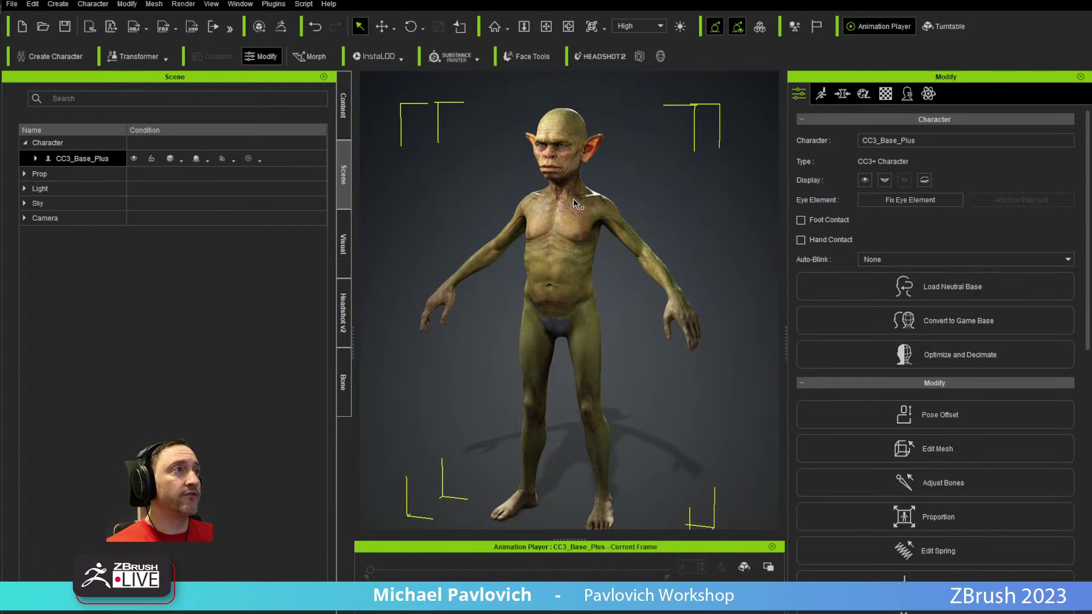
pyautogui.moveTo(629, 190); pyautogui.dragTo(648, 190, button='right')
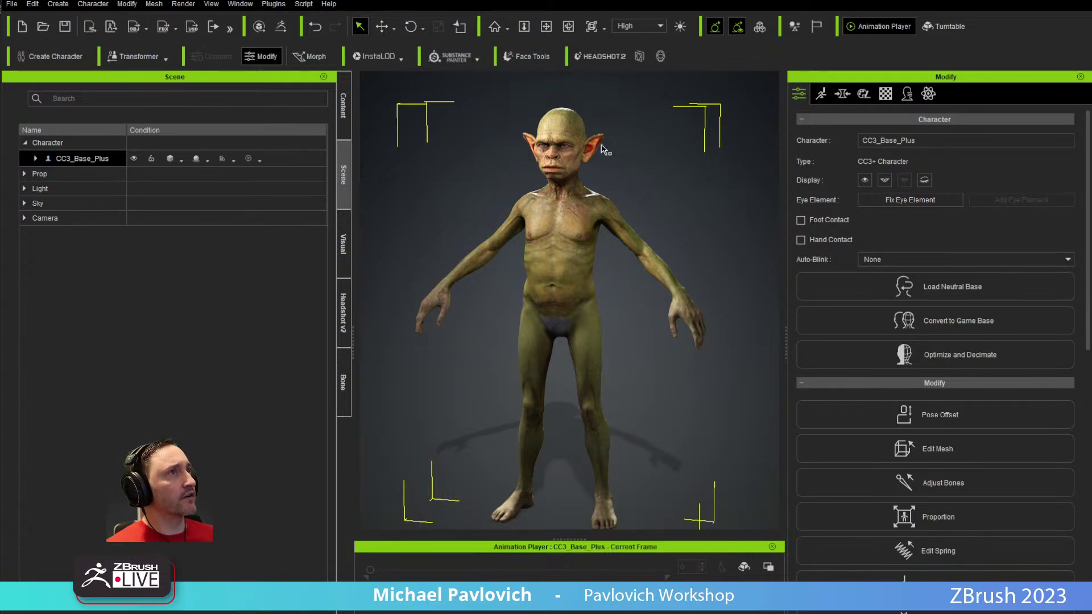
# Step: Show the goblin's Body morphs and try out the CC3+_Kevin_Body morph, ending at 0
pyautogui.click(841, 94)
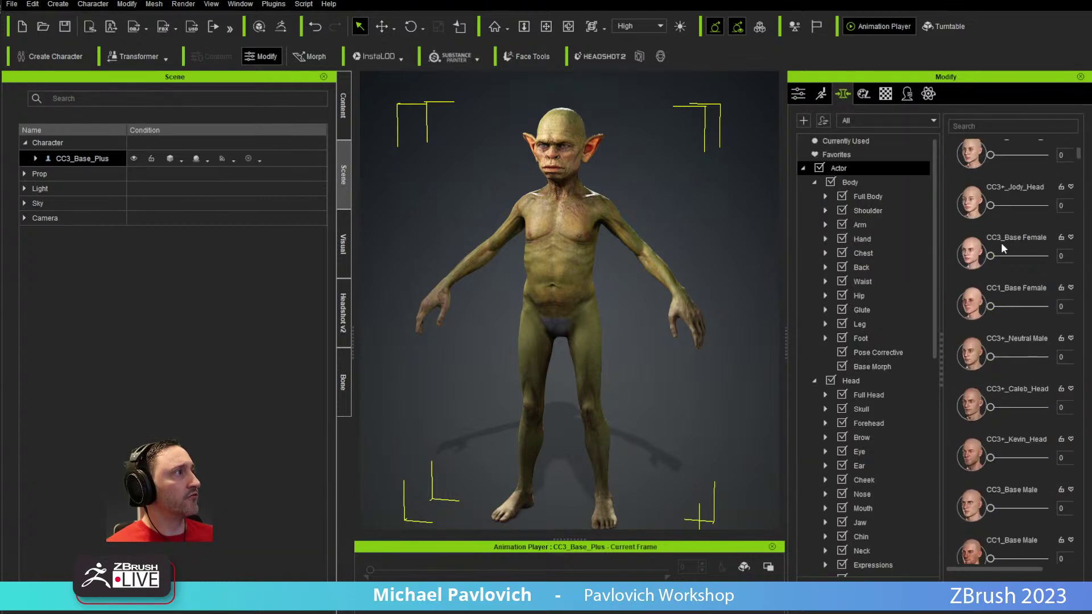
pyautogui.moveTo(733, 238); pyautogui.dragTo(687, 232, button='right')
pyautogui.click(847, 182)
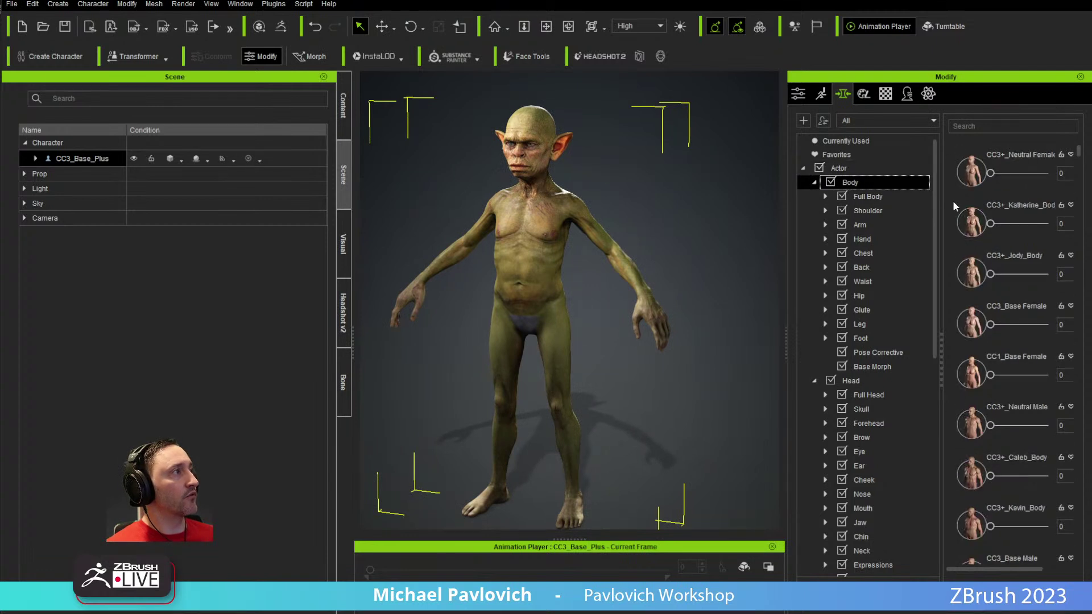
pyautogui.scroll(-2, 1014, 257)
pyautogui.moveTo(992, 414); pyautogui.dragTo(966, 415)
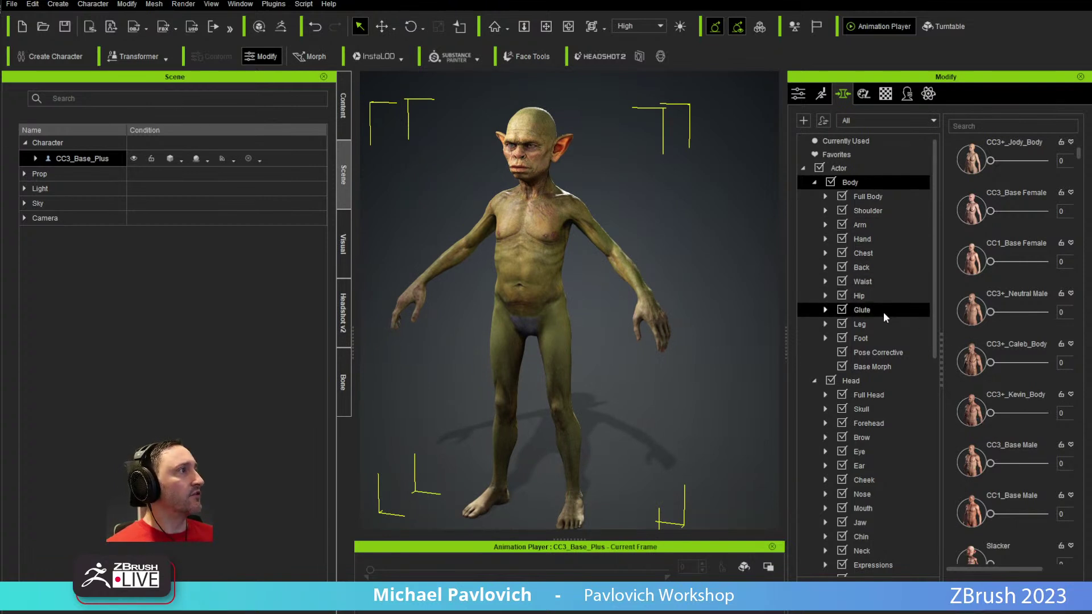
# Step: Show the Head morphs and test Face Heavy at its 100 and -100 extremes, ending at 100
pyautogui.click(858, 381)
pyautogui.scroll(-7, 1012, 344)
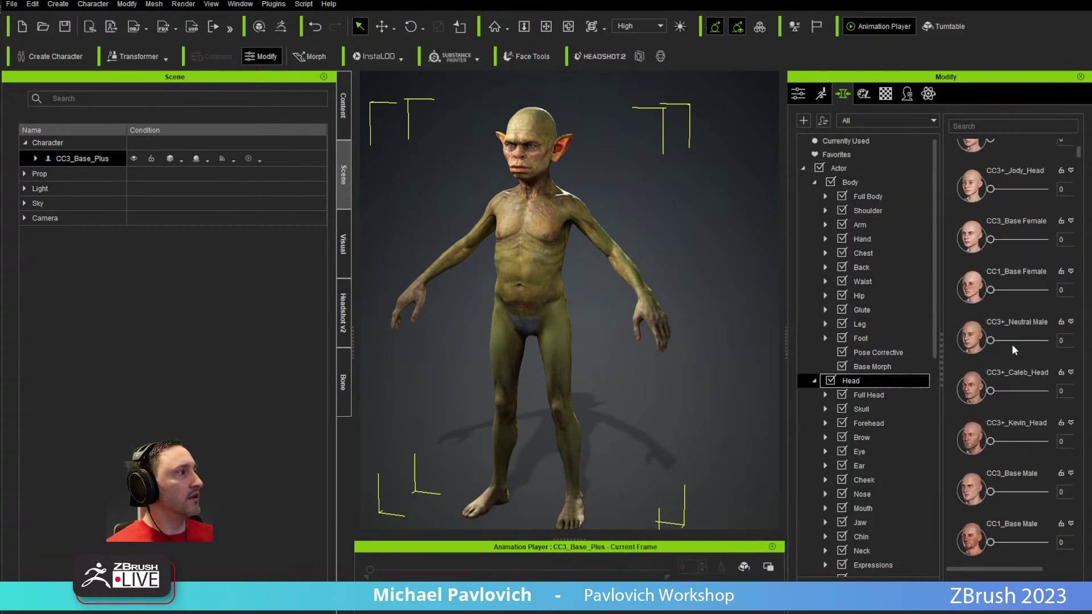
pyautogui.scroll(-3, 972, 403)
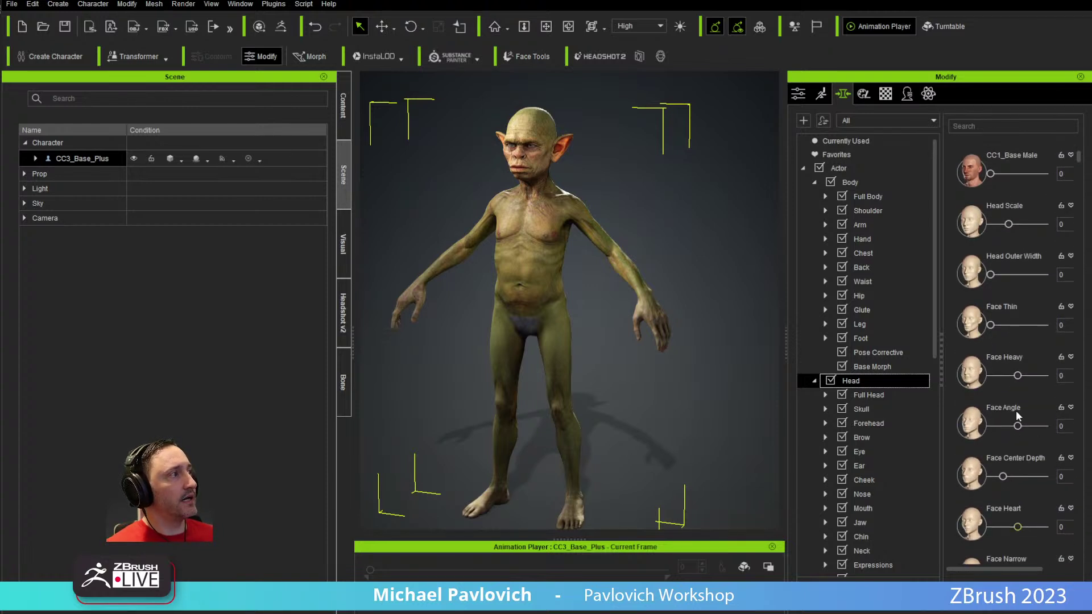
pyautogui.moveTo(1017, 376); pyautogui.dragTo(1062, 381)
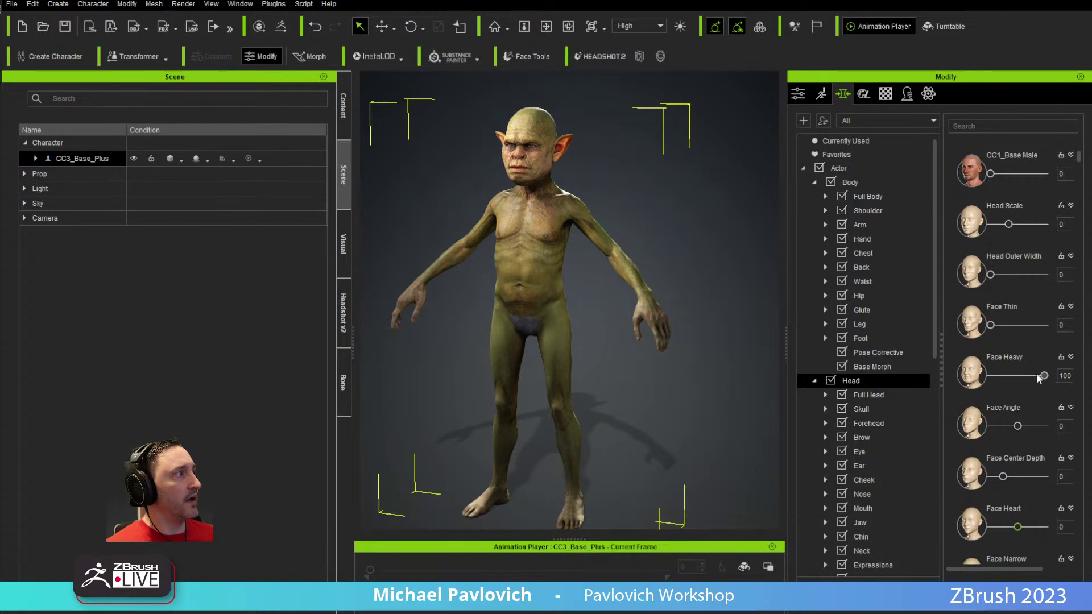
pyautogui.press('Home')
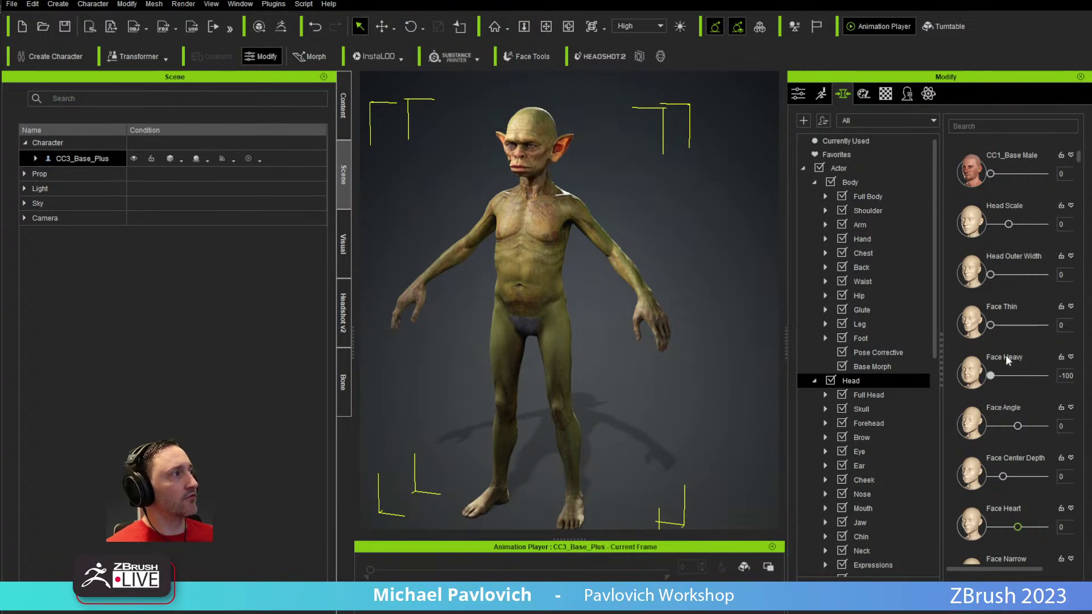
pyautogui.press('End')
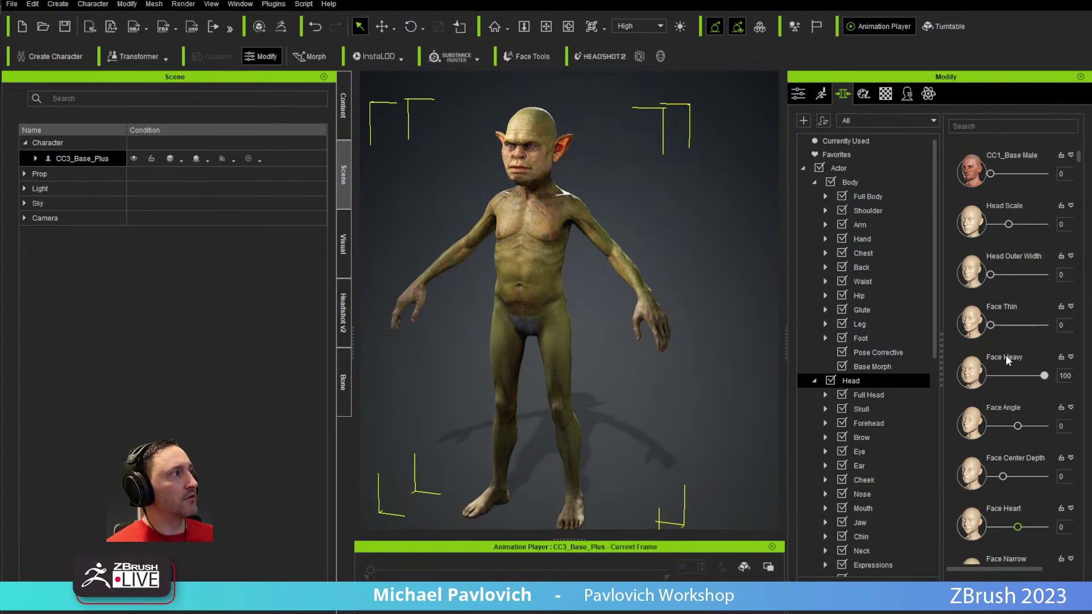
# Step: Reset Face Heavy to 0, and use Morph mode to set Cheek Bone Scale to 40 and adjust the skull area on the model
pyautogui.press('Home')
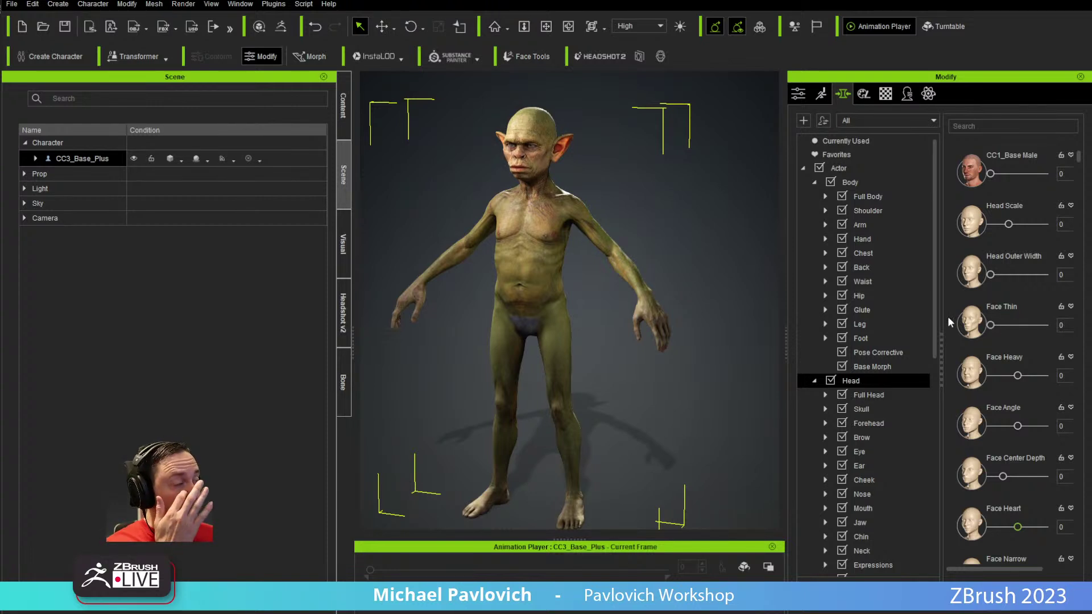
pyautogui.scroll(-3, 901, 360)
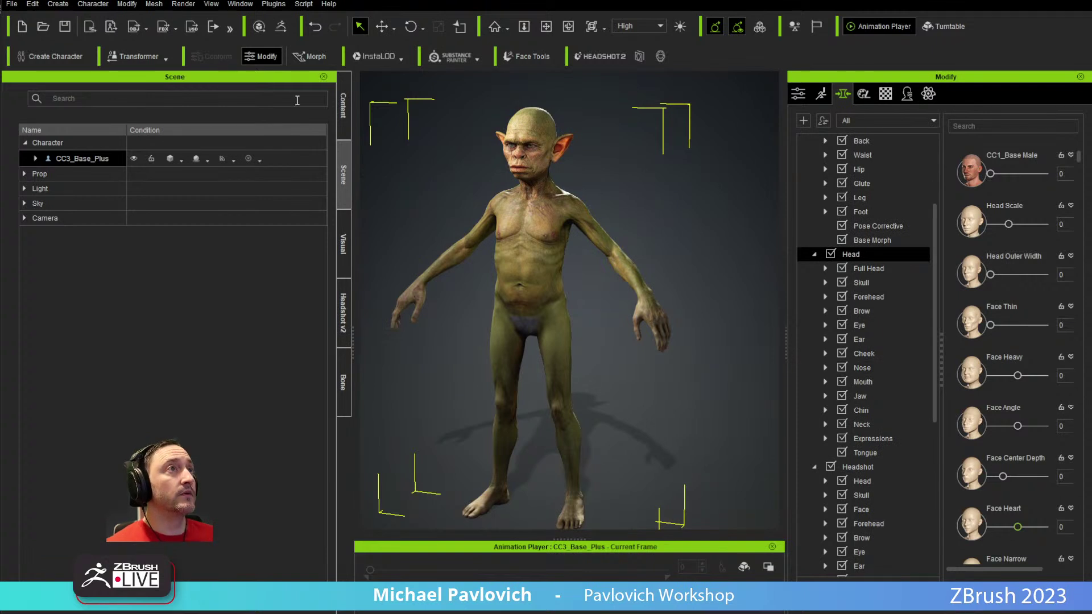
pyautogui.click(314, 56)
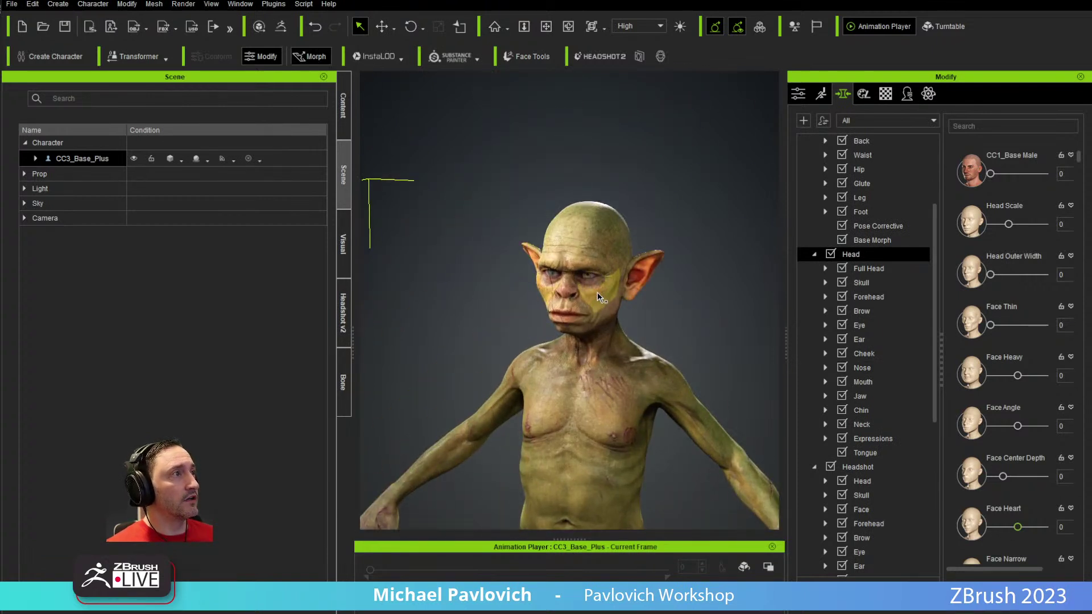
pyautogui.click(597, 291)
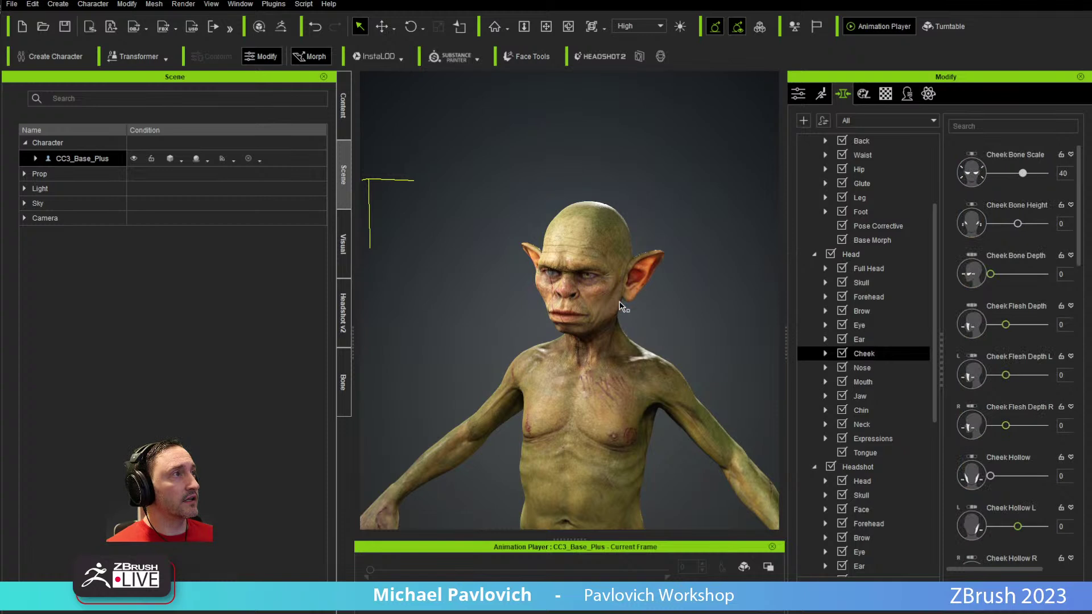
pyautogui.click(587, 211)
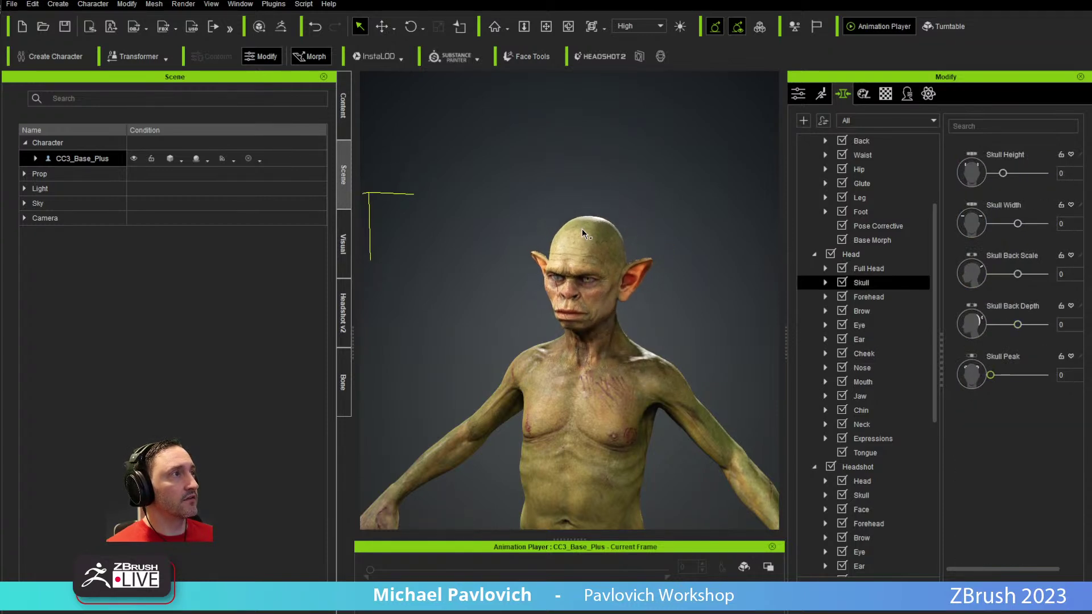
# Step: Reshape the goblin's arms directly on the model and set Thigh Length to 51
pyautogui.scroll(5, 603, 196)
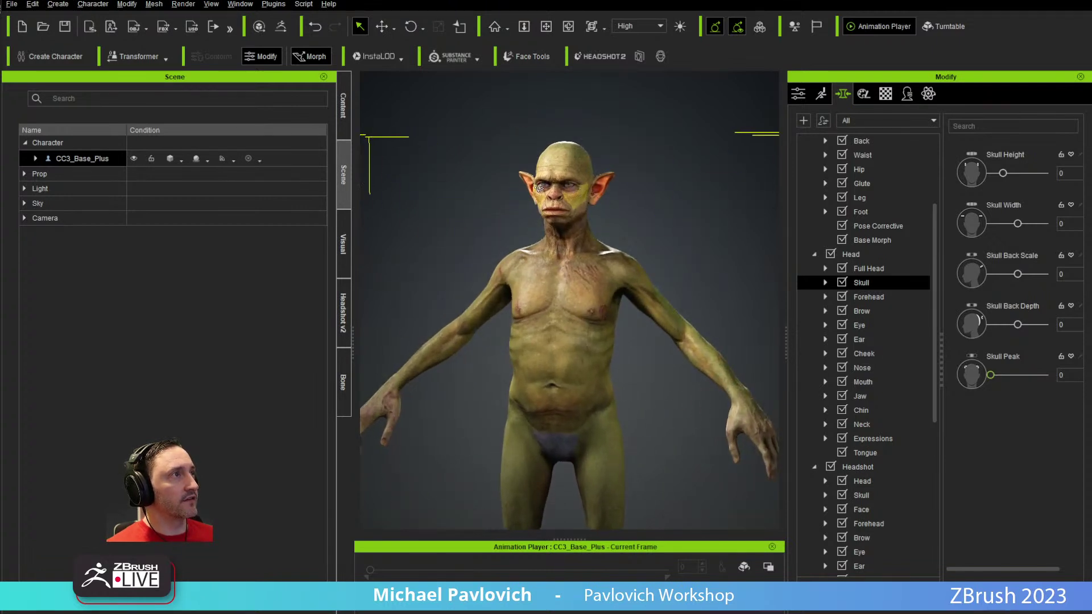
pyautogui.moveTo(539, 188); pyautogui.dragTo(661, 230, button='right')
pyautogui.moveTo(661, 230); pyautogui.dragTo(610, 186, button='middle')
pyautogui.scroll(3, 610, 187)
pyautogui.scroll(-5, 629, 273)
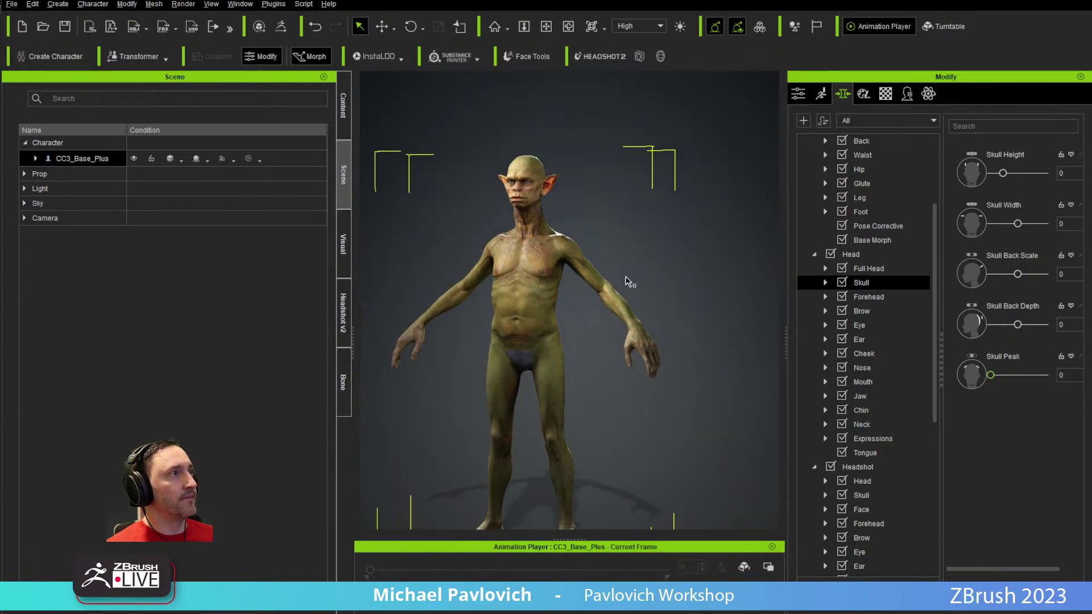
pyautogui.click(592, 272)
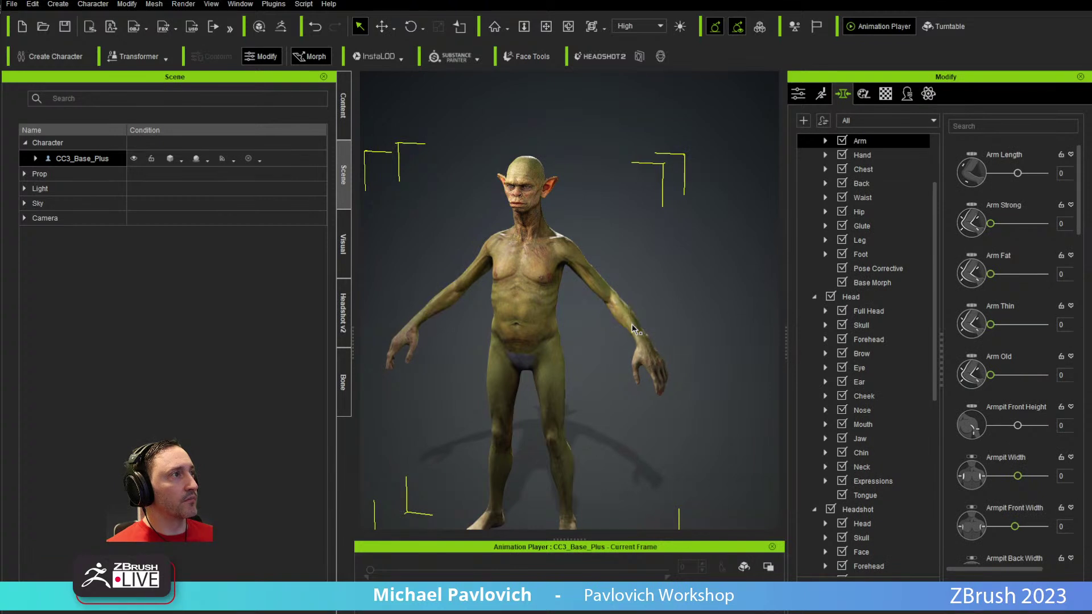
pyautogui.moveTo(636, 332); pyautogui.dragTo(597, 219, button='middle')
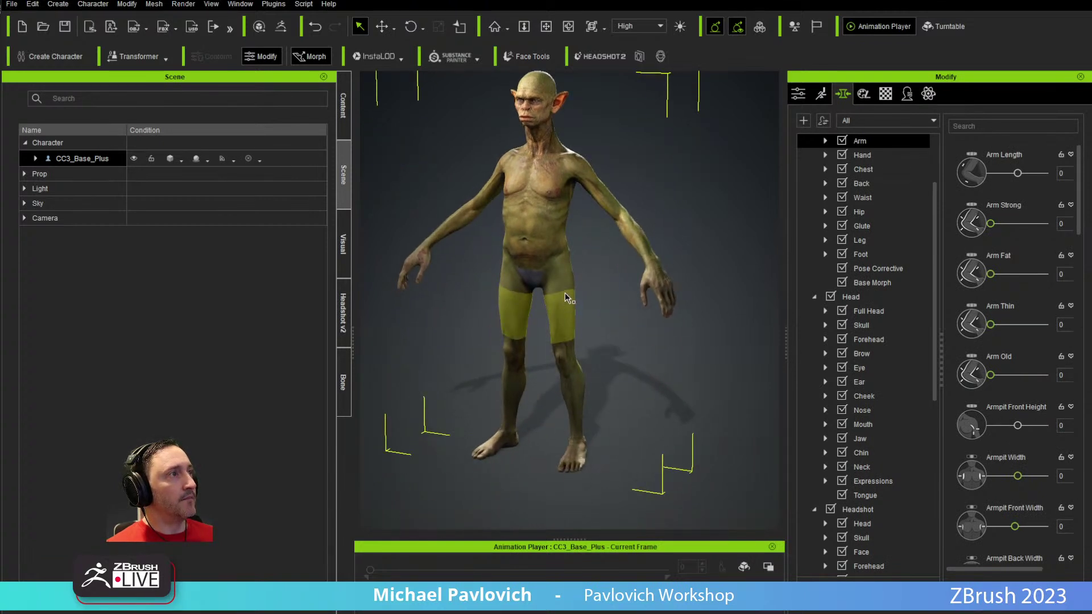
pyautogui.click(565, 295)
pyautogui.moveTo(564, 295); pyautogui.dragTo(634, 278, button='right')
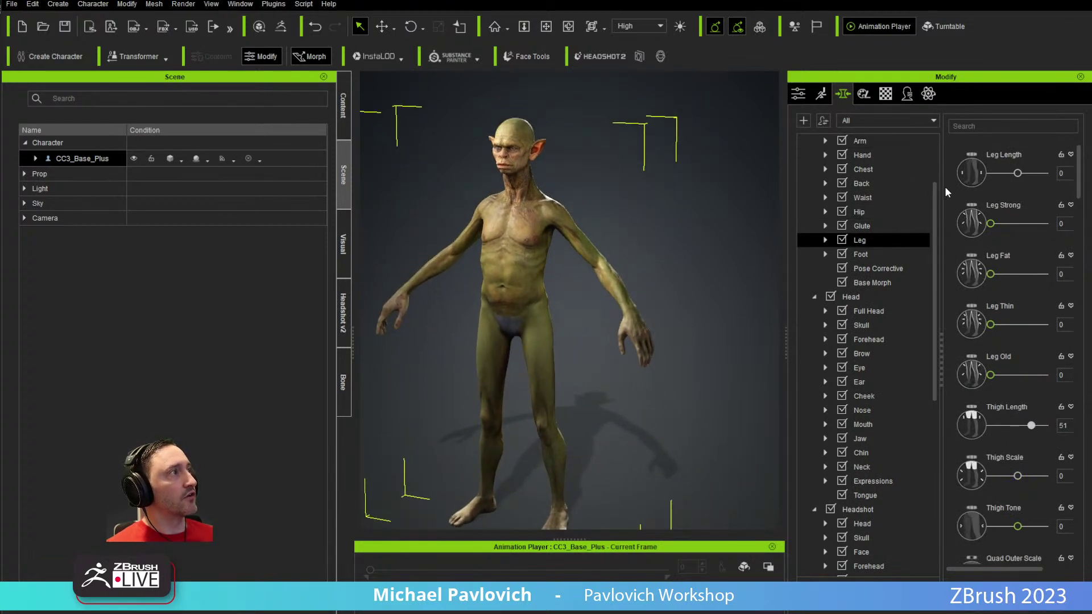
# Step: Filter the Body morphs by "scale" and set Character Scale A to 23 and Shoulder Scale to -11
pyautogui.scroll(3, 854, 227)
pyautogui.click(856, 182)
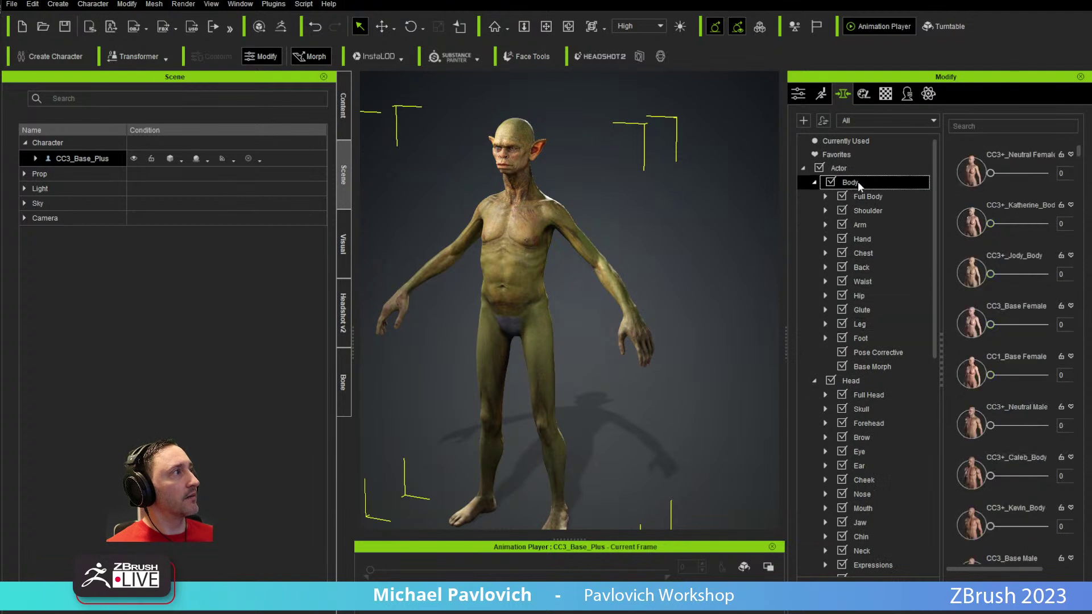
pyautogui.click(1000, 123)
pyautogui.write('scar')
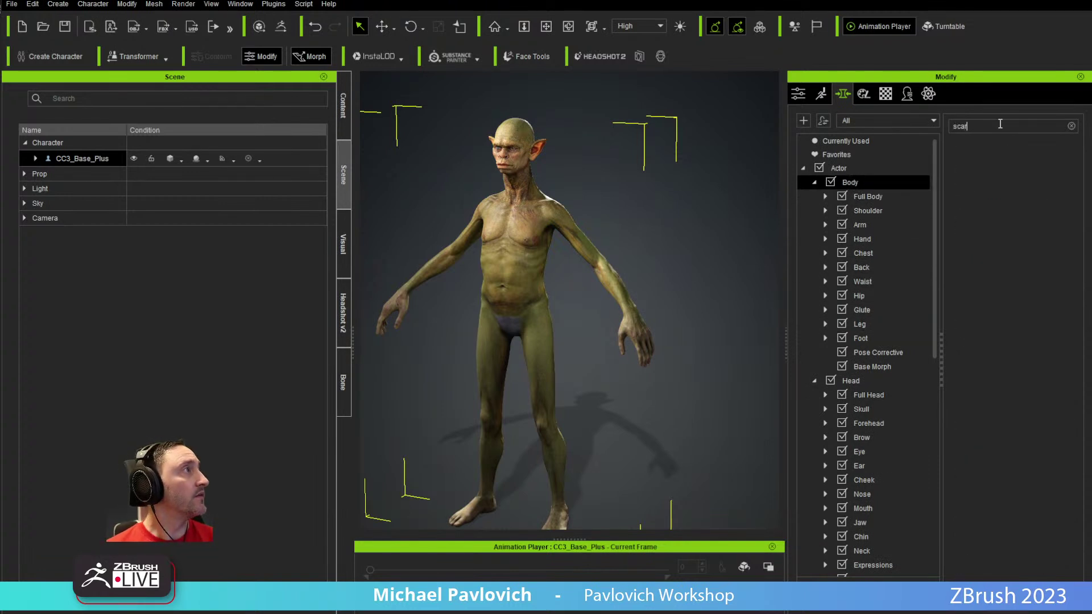
pyautogui.write('e')
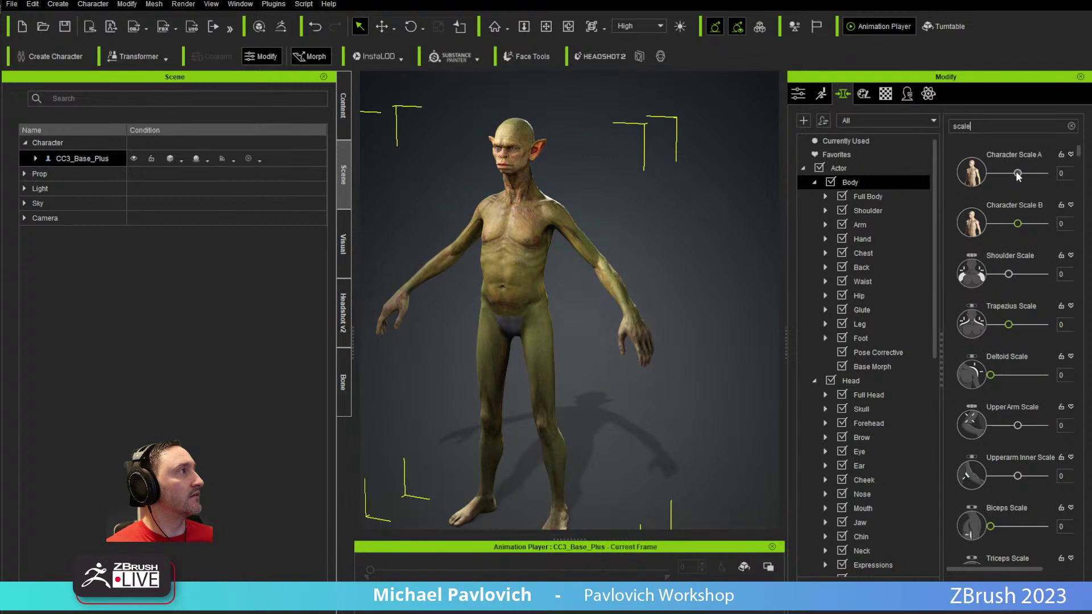
pyautogui.moveTo(1017, 174); pyautogui.dragTo(1023, 174)
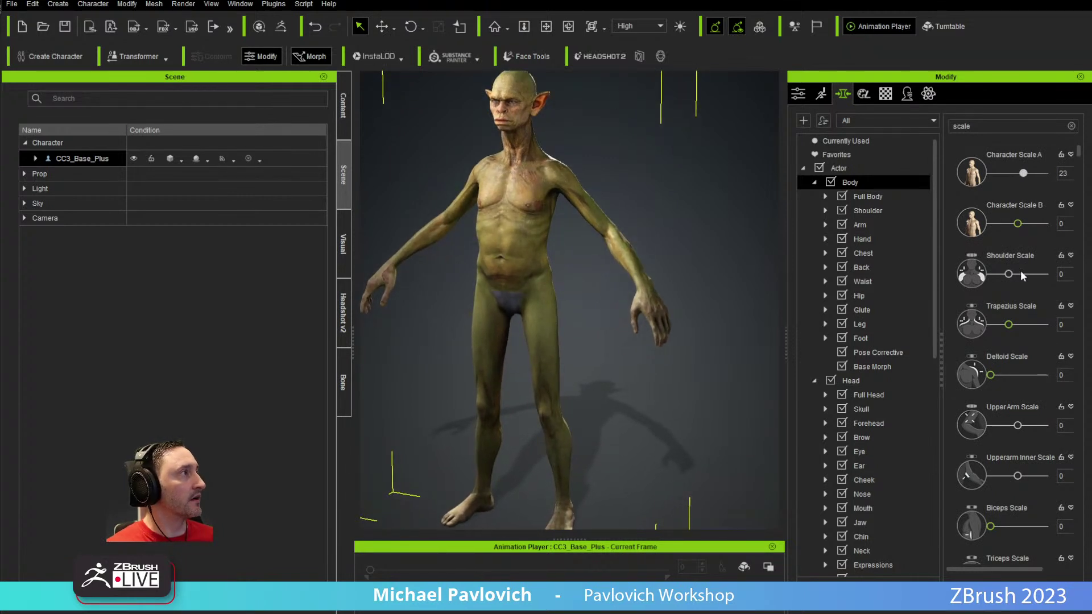
pyautogui.moveTo(1010, 274)
pyautogui.mouseDown()
pyautogui.moveTo(1026, 275)
pyautogui.moveTo(1014, 275)
pyautogui.mouseUp()
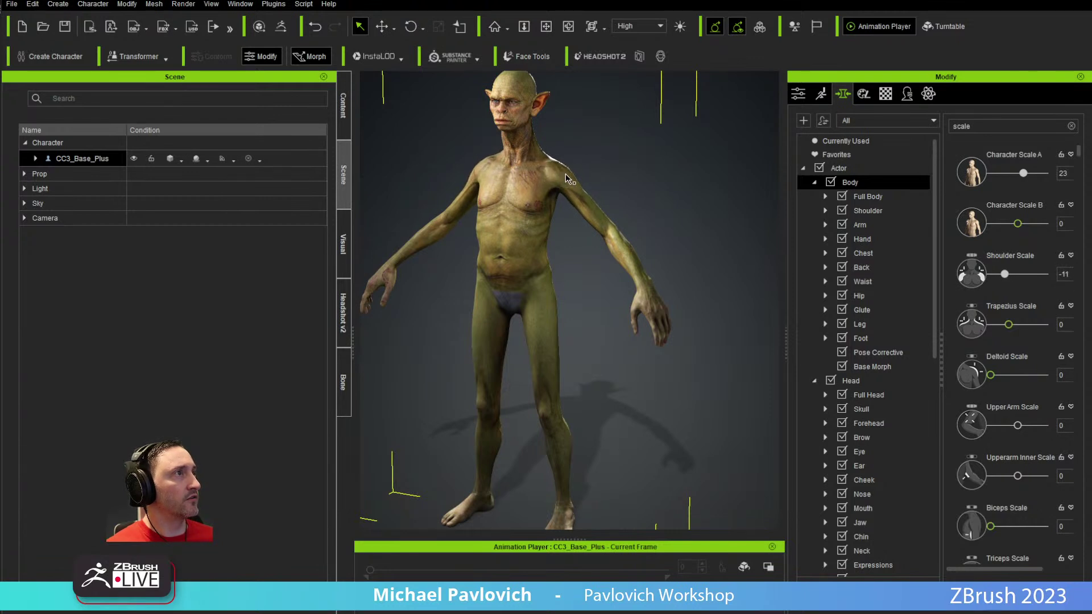
# Step: Bulk up the limbs on the model with Upper Arm Scale at 48, Forearm Scale at 58 and Thigh Scale at 62
pyautogui.click(609, 197)
pyautogui.moveTo(609, 197); pyautogui.dragTo(643, 239)
pyautogui.moveTo(682, 241); pyautogui.dragTo(529, 315, button='right')
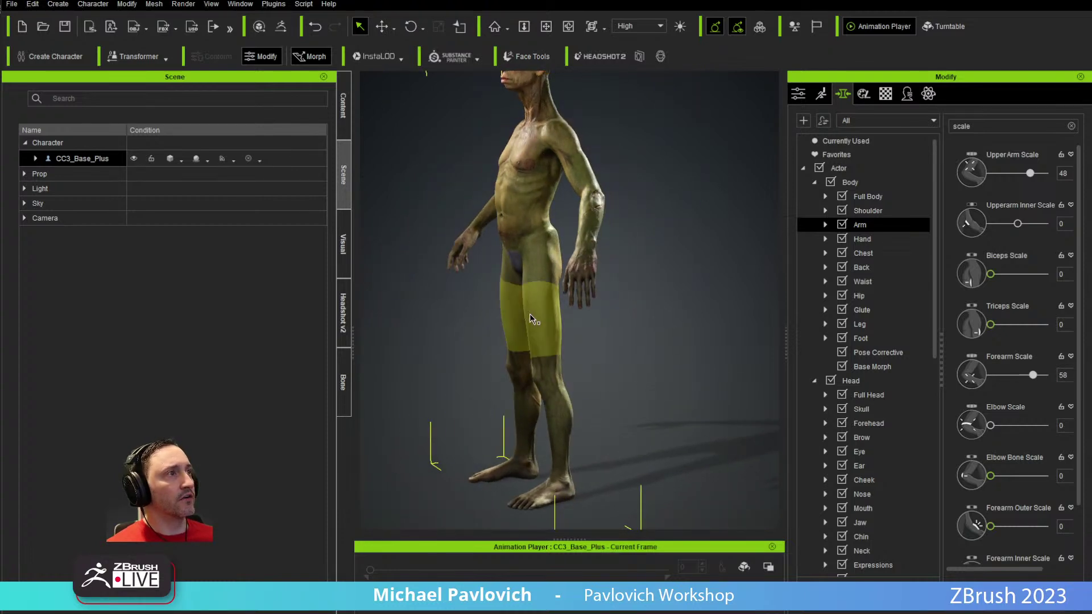
pyautogui.click(518, 318)
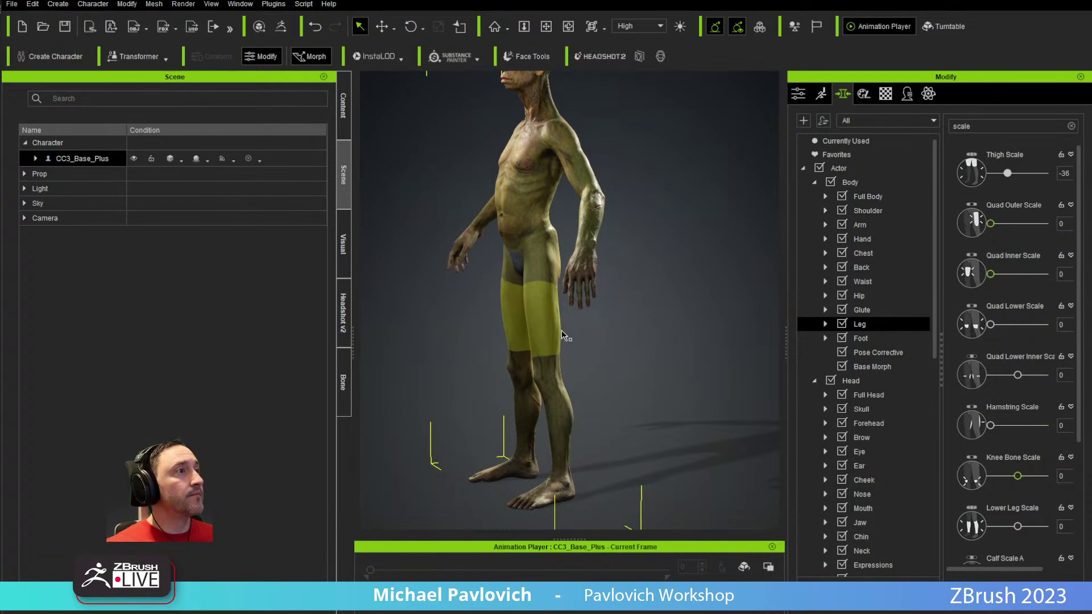
pyautogui.moveTo(521, 318); pyautogui.dragTo(639, 326)
pyautogui.moveTo(638, 326); pyautogui.dragTo(552, 263, button='right')
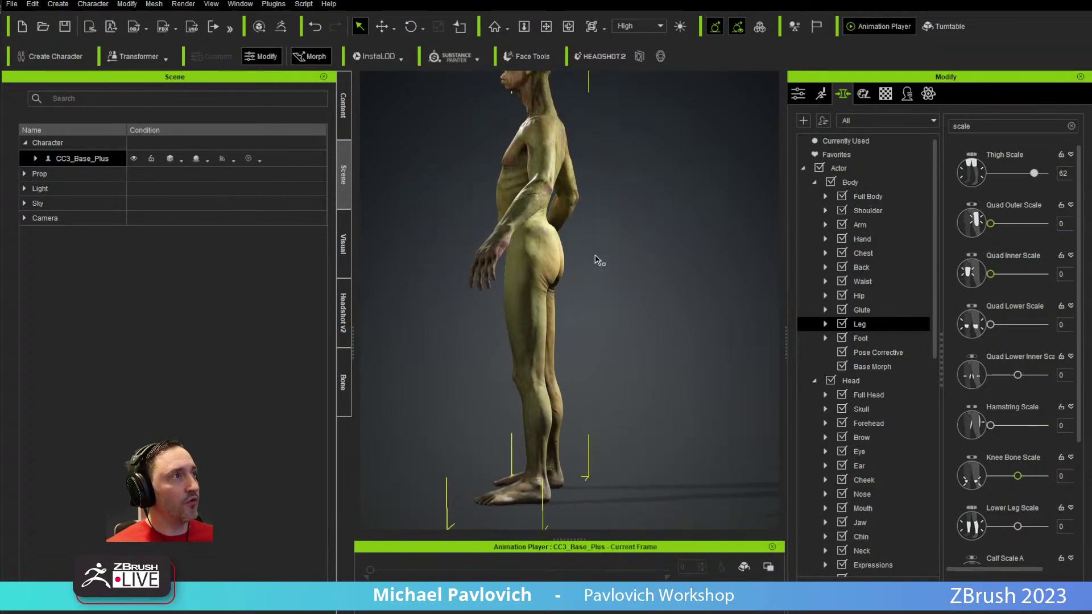
# Step: Try to change the glute volume directly on the model and undo that edit
pyautogui.moveTo(534, 264); pyautogui.dragTo(620, 259)
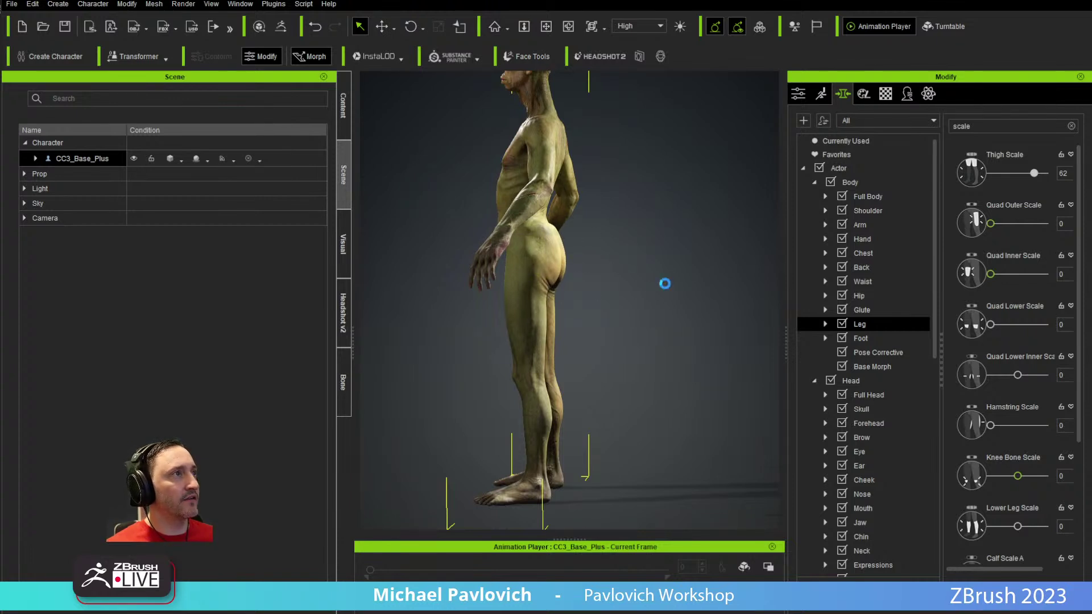
pyautogui.hotkey('ctrl', 'z')
# Step: Inspect the goblin's adjusted proportions from the front and both sides
pyautogui.moveTo(654, 302); pyautogui.dragTo(514, 177, button='right')
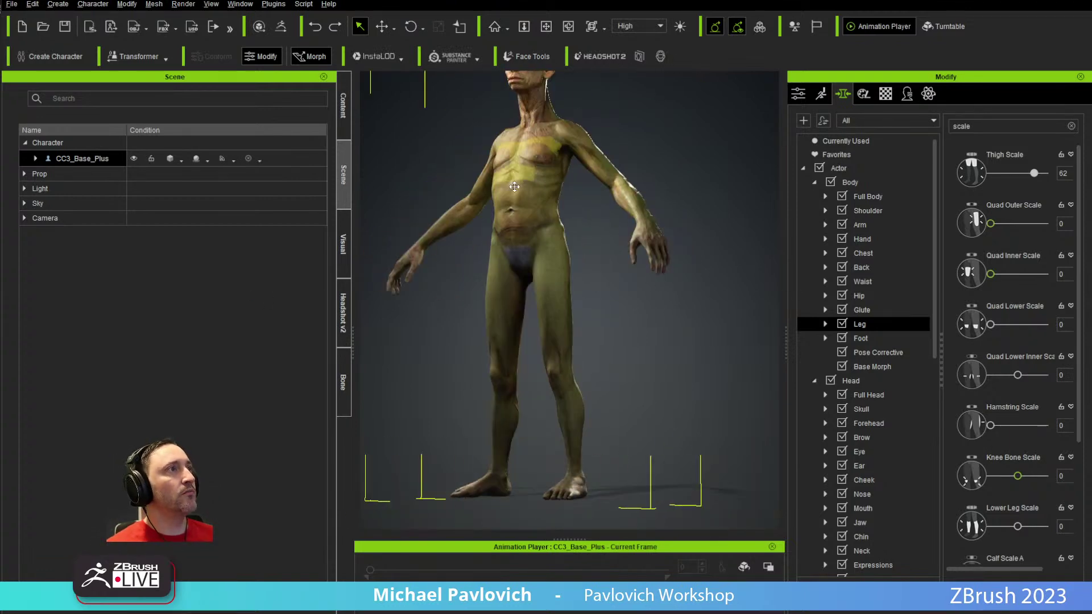
pyautogui.moveTo(513, 177); pyautogui.dragTo(498, 273, button='middle')
pyautogui.moveTo(498, 273); pyautogui.dragTo(541, 264, button='right')
pyautogui.moveTo(404, 278); pyautogui.dragTo(490, 193, button='middle')
pyautogui.scroll(-2, 489, 193)
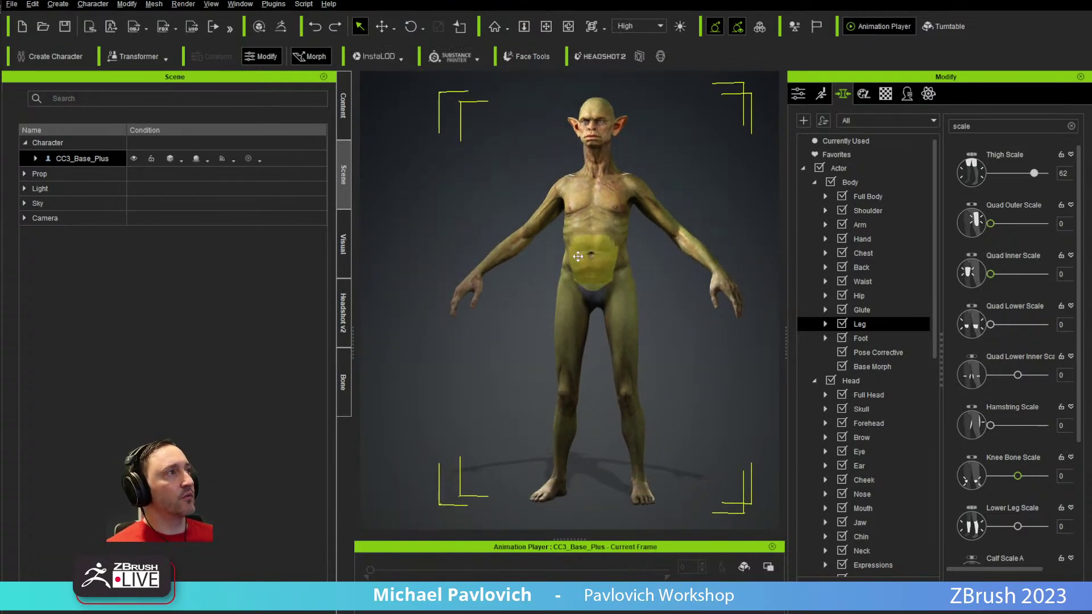
pyautogui.moveTo(613, 261); pyautogui.dragTo(551, 263, button='middle')
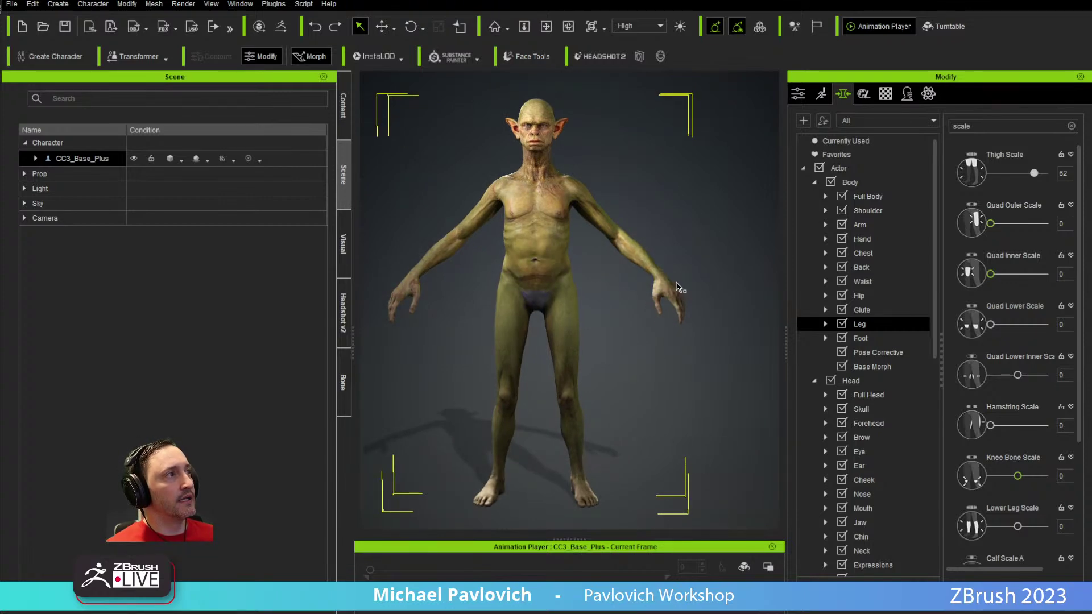
pyautogui.moveTo(676, 287); pyautogui.dragTo(563, 245, button='right')
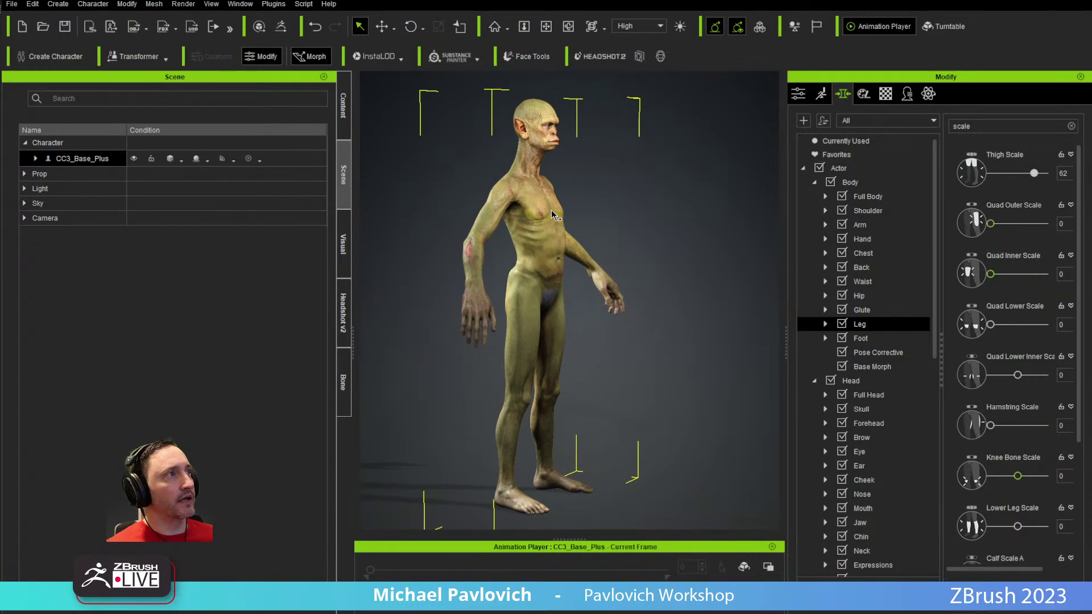
pyautogui.moveTo(552, 216); pyautogui.dragTo(508, 170, button='right')
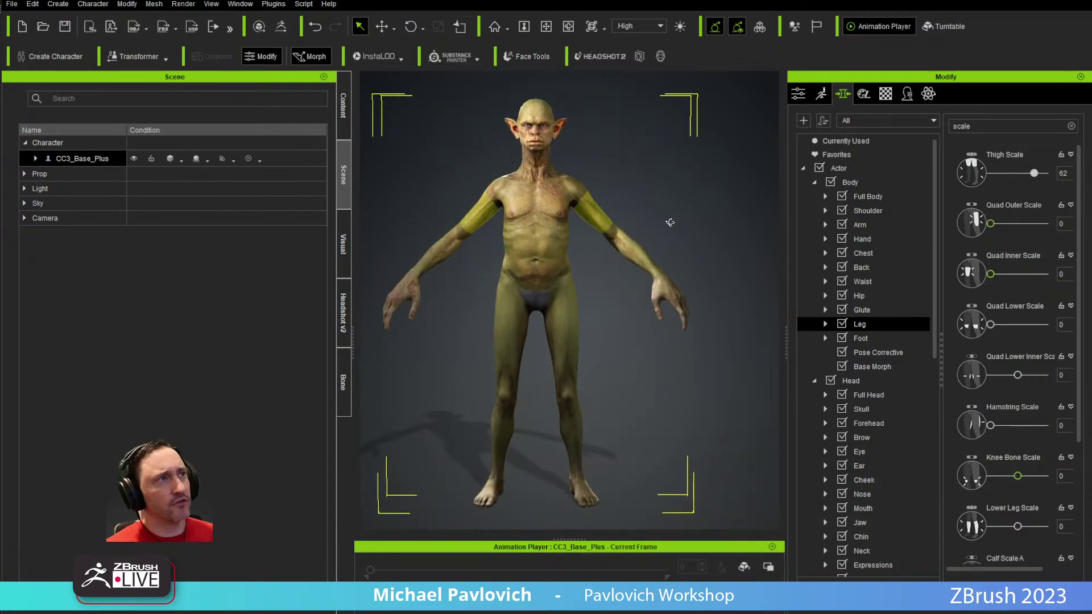
pyautogui.moveTo(689, 234); pyautogui.dragTo(637, 228, button='right')
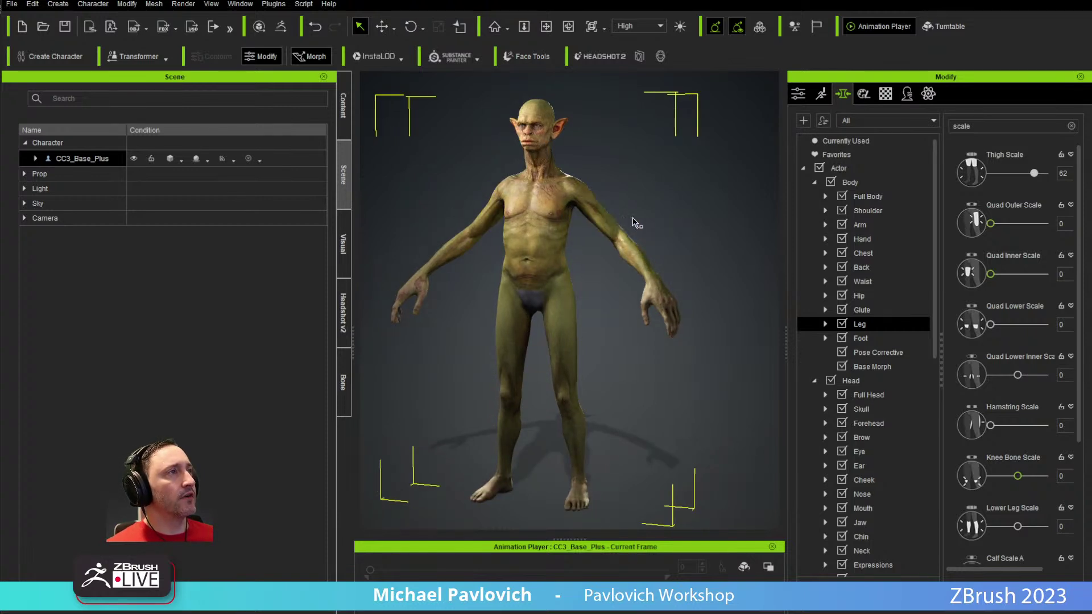
# Step: Send all of CC3_Base_Plus's child meshes to ZBrush with GoZ, using Relink for each mesh and Current Pose
pyautogui.click(35, 158)
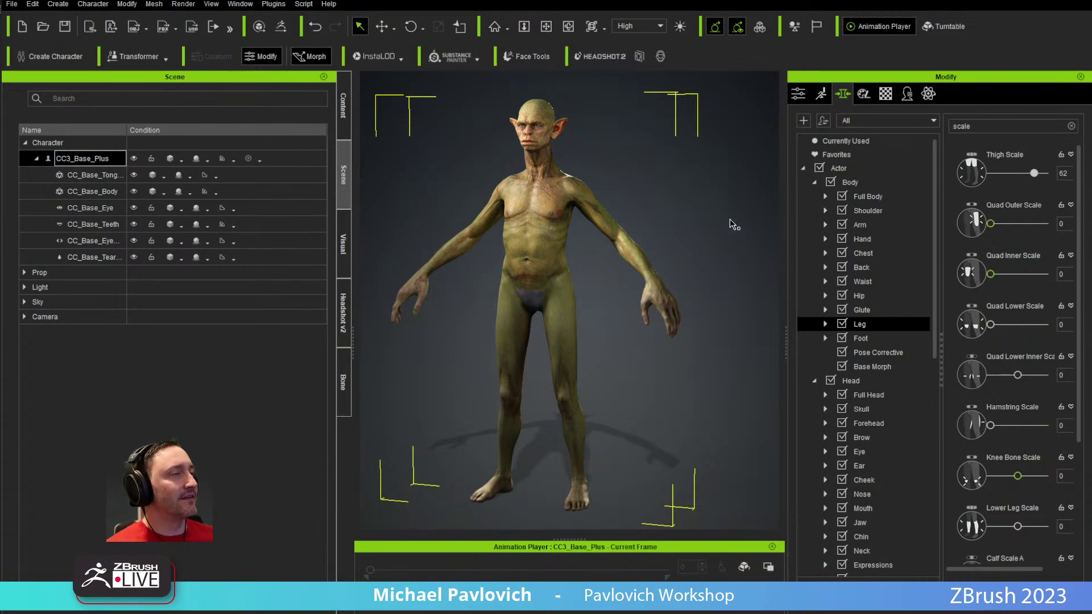
pyautogui.click(91, 175)
pyautogui.keyDown('shift'); pyautogui.click(93, 257); pyautogui.keyUp('shift')
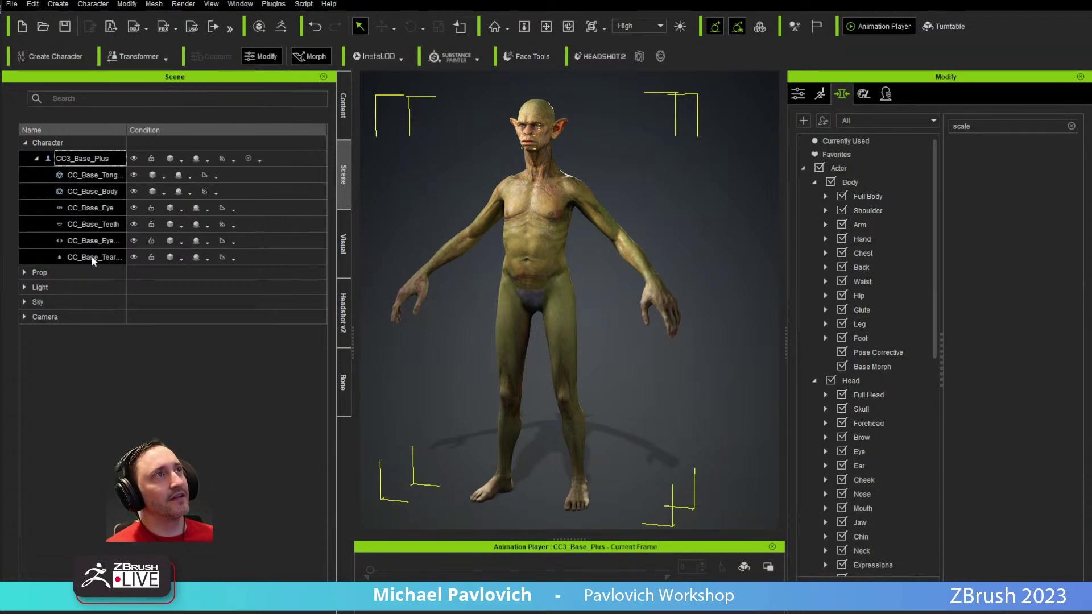
pyautogui.click(282, 27)
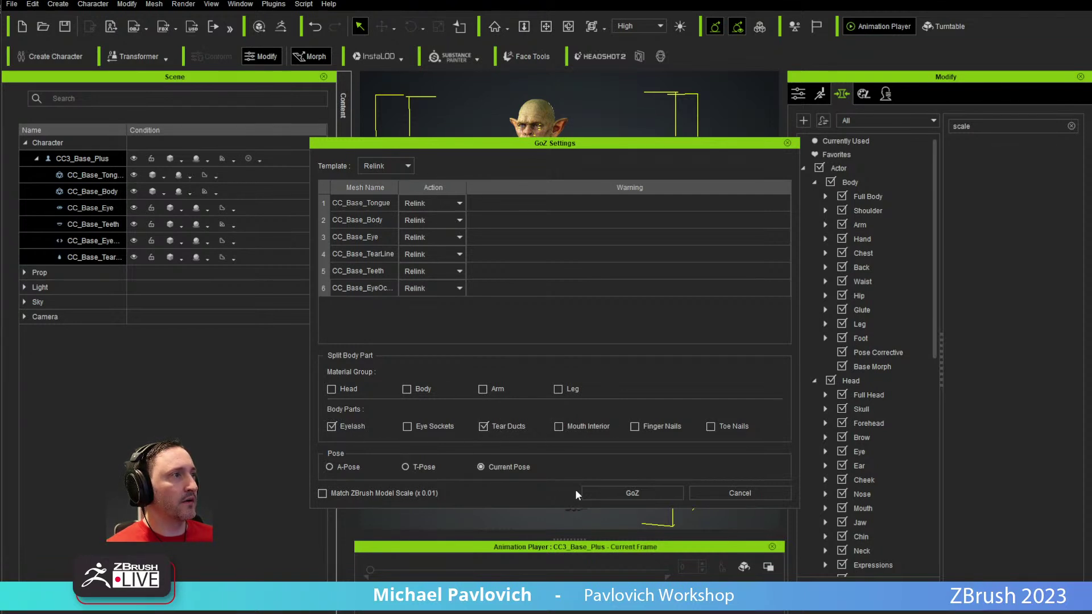
pyautogui.click(597, 493)
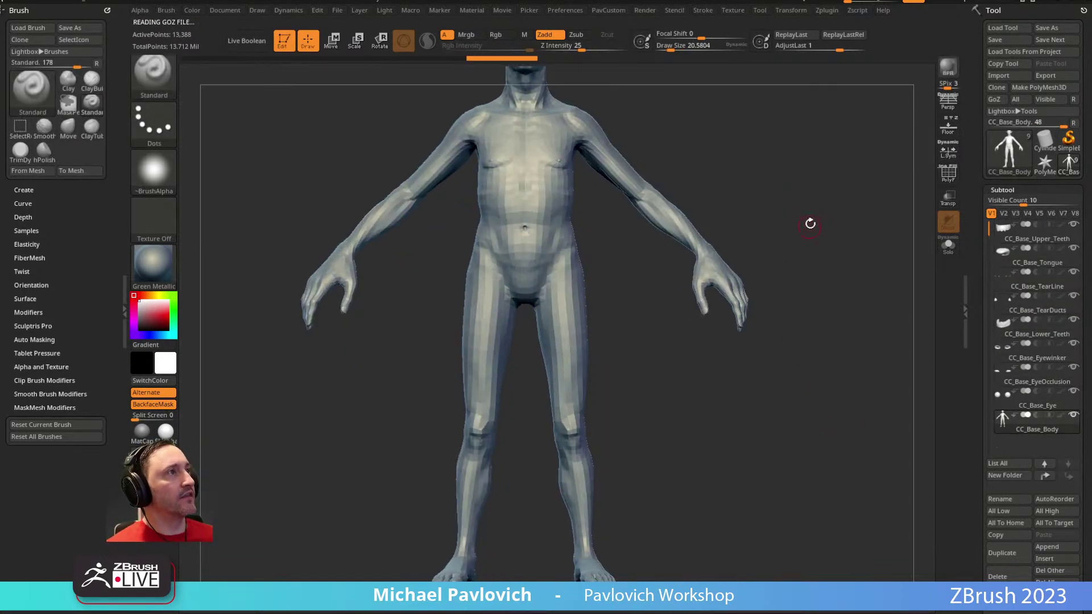
# Step: In ZBrush, check the returned CC_Base_Body at SDiv 6 and bring it back to SDiv 1
pyautogui.moveTo(790, 254); pyautogui.dragTo(668, 234)
pyautogui.scroll(-10, 990, 300)
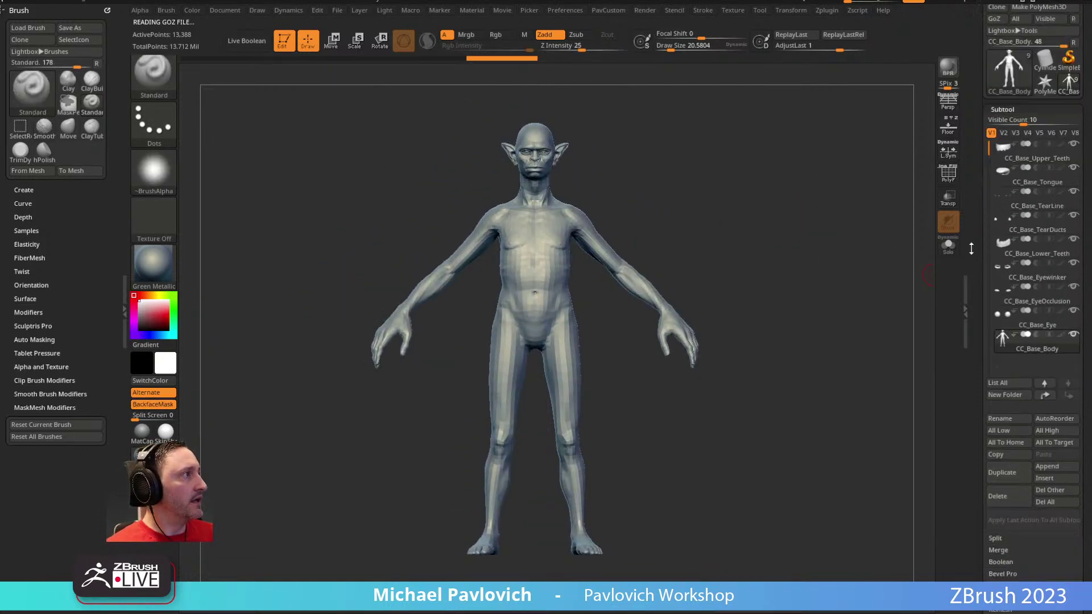
pyautogui.moveTo(994, 298); pyautogui.dragTo(1027, 299)
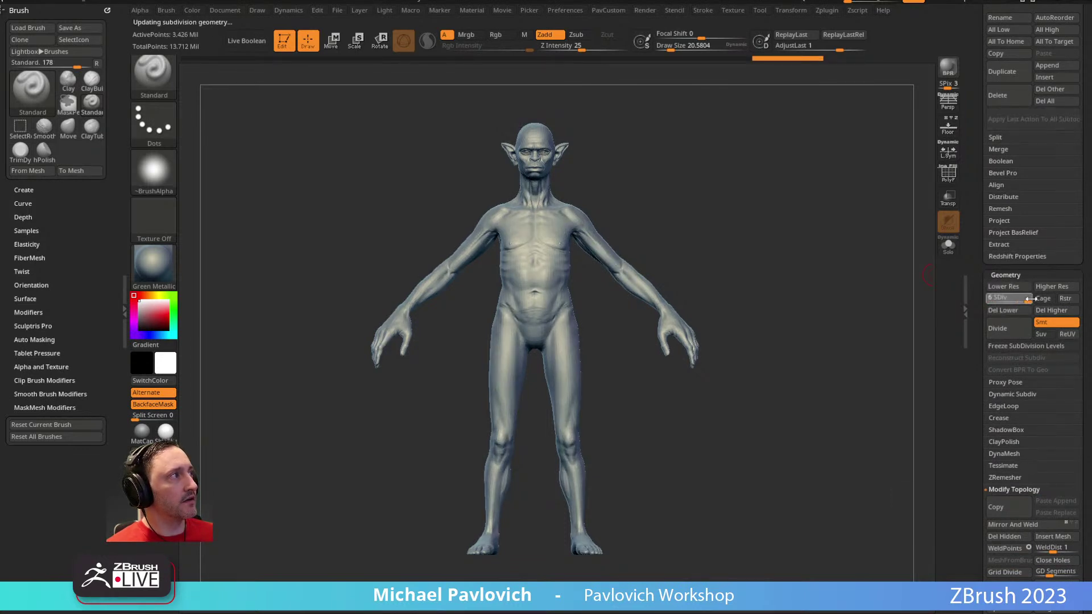
pyautogui.keyDown('shift'); pyautogui.moveTo(824, 180); pyautogui.dragTo(773, 193); pyautogui.keyUp('shift')
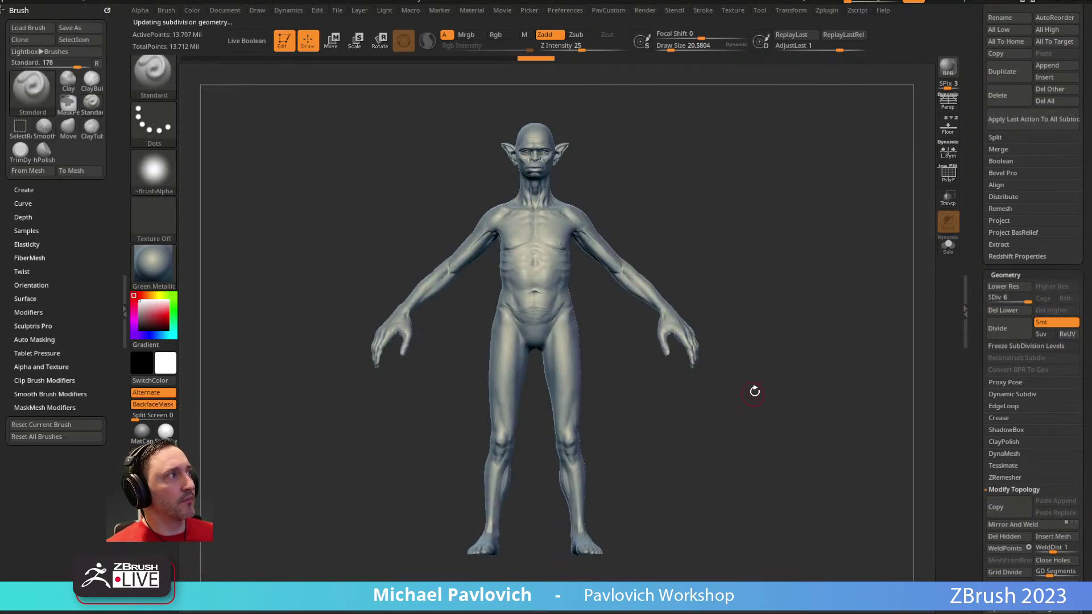
pyautogui.moveTo(1027, 299); pyautogui.dragTo(980, 298)
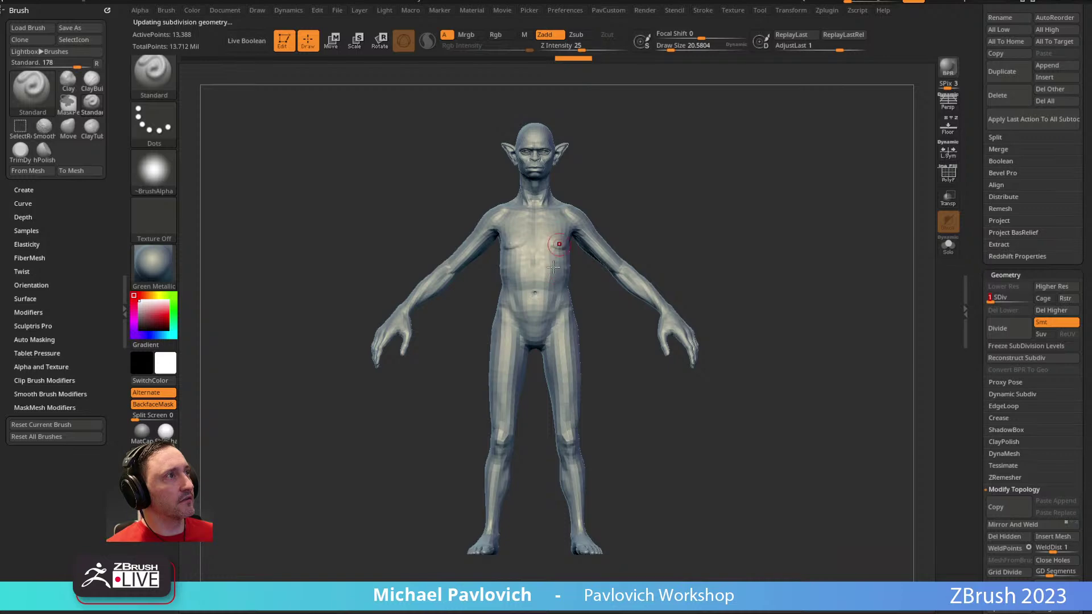
# Step: Switch to the Move brush and reshape the goblin's belly on the lowest subdivision level
pyautogui.keyDown('alt'); pyautogui.moveTo(722, 163); pyautogui.dragTo(730, 211); pyautogui.keyUp('alt')
pyautogui.moveTo(718, 166)
pyautogui.keyDown('alt'); pyautogui.mouseDown()
pyautogui.moveTo(716, 193)
pyautogui.moveTo(753, 244)
pyautogui.moveTo(658, 273)
pyautogui.mouseUp(); pyautogui.keyUp('alt')
pyautogui.press('b')
pyautogui.press('m')
pyautogui.press('v')
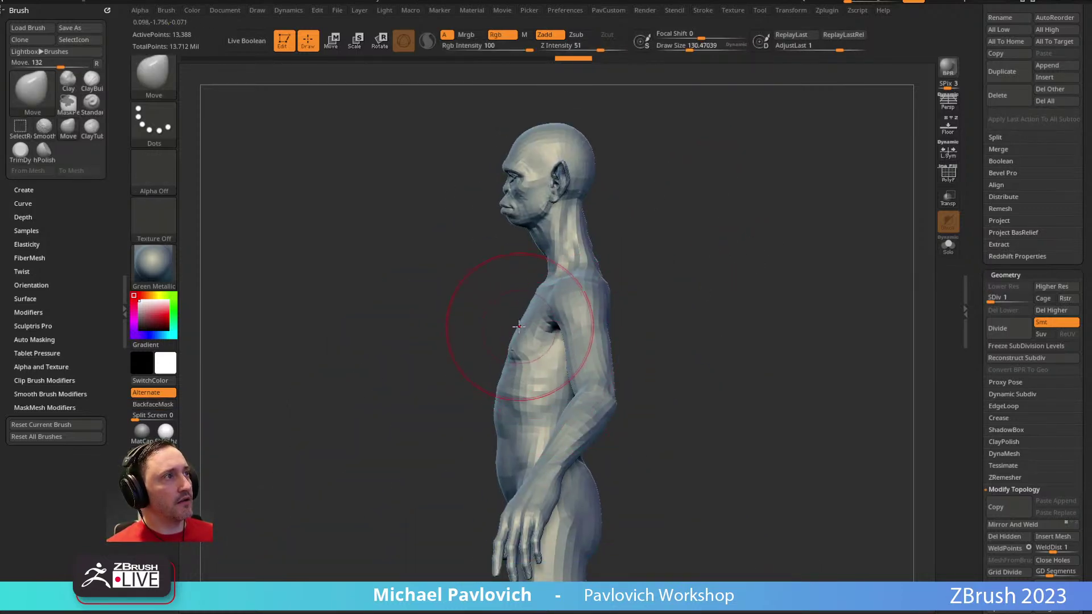
pyautogui.moveTo(466, 470)
pyautogui.mouseDown(button='right')
pyautogui.moveTo(472, 432)
pyautogui.moveTo(514, 381)
pyautogui.mouseUp(button='right')
pyautogui.moveTo(459, 409)
pyautogui.mouseDown(button='right')
pyautogui.moveTo(554, 410)
pyautogui.moveTo(527, 397)
pyautogui.mouseUp(button='right')
pyautogui.moveTo(512, 415); pyautogui.dragTo(497, 384)
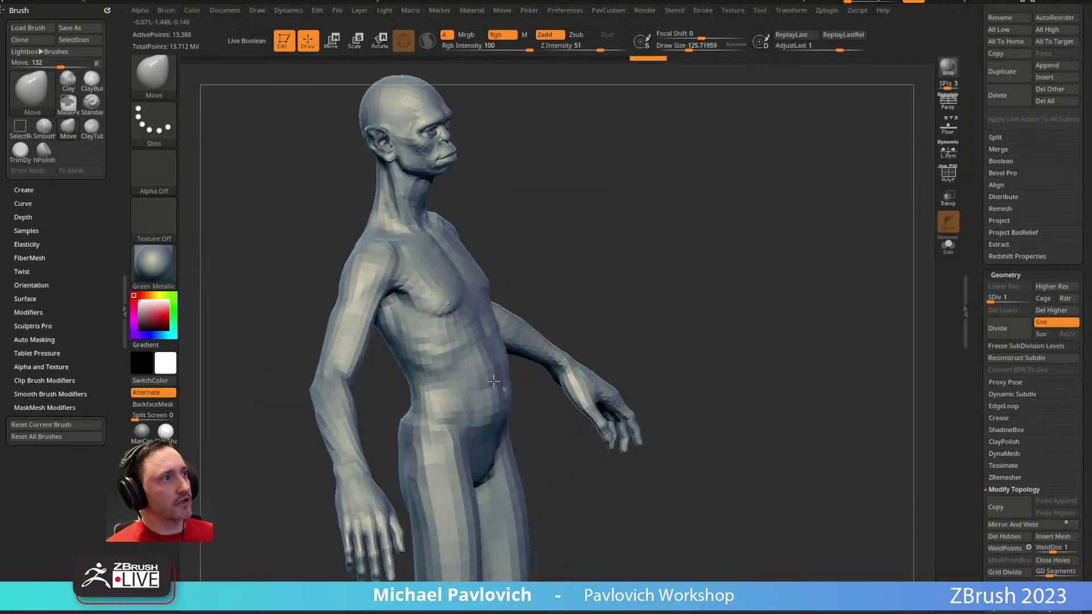
# Step: Pull the goblin's lower belly and waist into shape with the Move brush
pyautogui.moveTo(563, 312); pyautogui.dragTo(528, 348, button='right')
pyautogui.moveTo(500, 376)
pyautogui.mouseDown()
pyautogui.moveTo(513, 385)
pyautogui.moveTo(504, 358)
pyautogui.mouseUp()
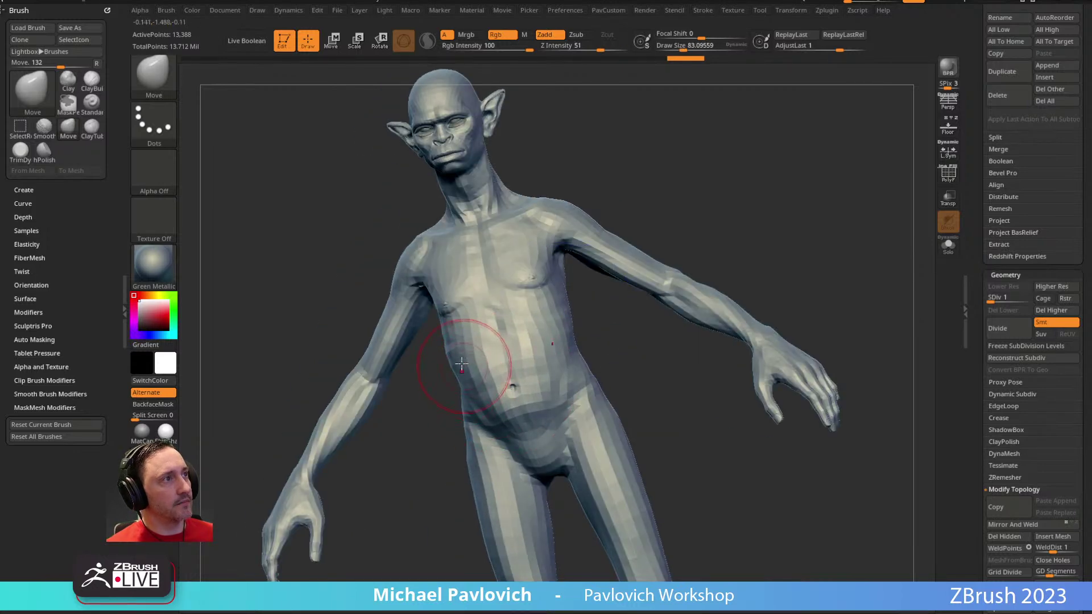
pyautogui.moveTo(690, 219)
pyautogui.mouseDown(button='right')
pyautogui.moveTo(590, 285)
pyautogui.moveTo(737, 217)
pyautogui.moveTo(663, 226)
pyautogui.moveTo(632, 214)
pyautogui.mouseUp(button='right')
# Step: Switch to the Inflat brush and swell the goblin's calves and forearms slightly, adjusting the draw size for each area
pyautogui.press('b')
pyautogui.press('i')
pyautogui.press('n')
pyautogui.press('s')
pyautogui.moveTo(489, 351); pyautogui.dragTo(491, 352)
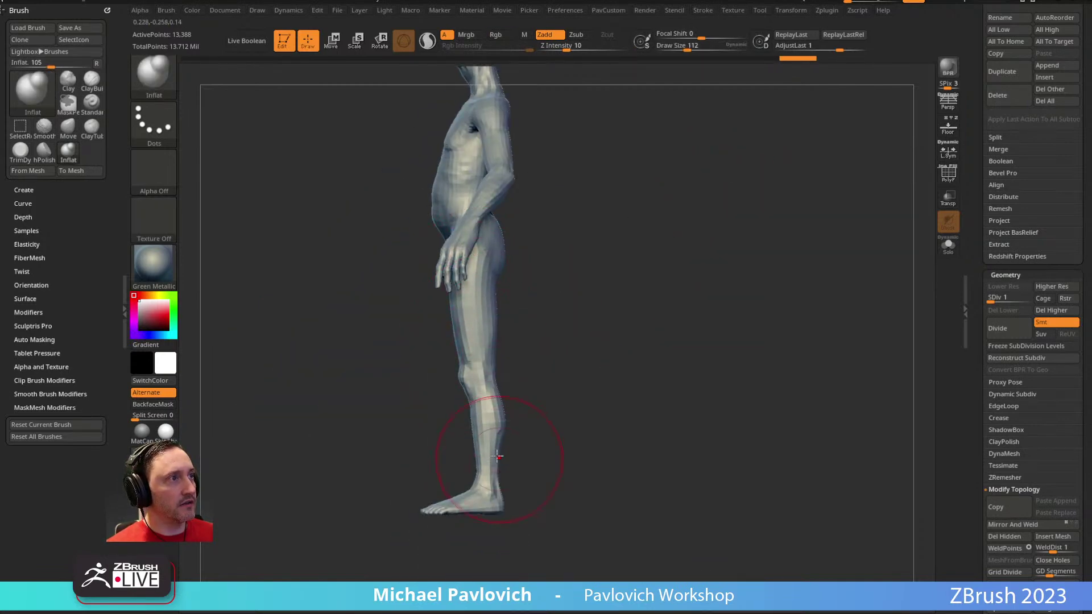
pyautogui.moveTo(614, 235); pyautogui.dragTo(525, 287, button='right')
pyautogui.moveTo(568, 187); pyautogui.dragTo(555, 290, button='right')
pyautogui.keyDown('shift'); pyautogui.moveTo(747, 198); pyautogui.dragTo(589, 287, button='right'); pyautogui.keyUp('shift')
pyautogui.press('s')
pyautogui.click(495, 363)
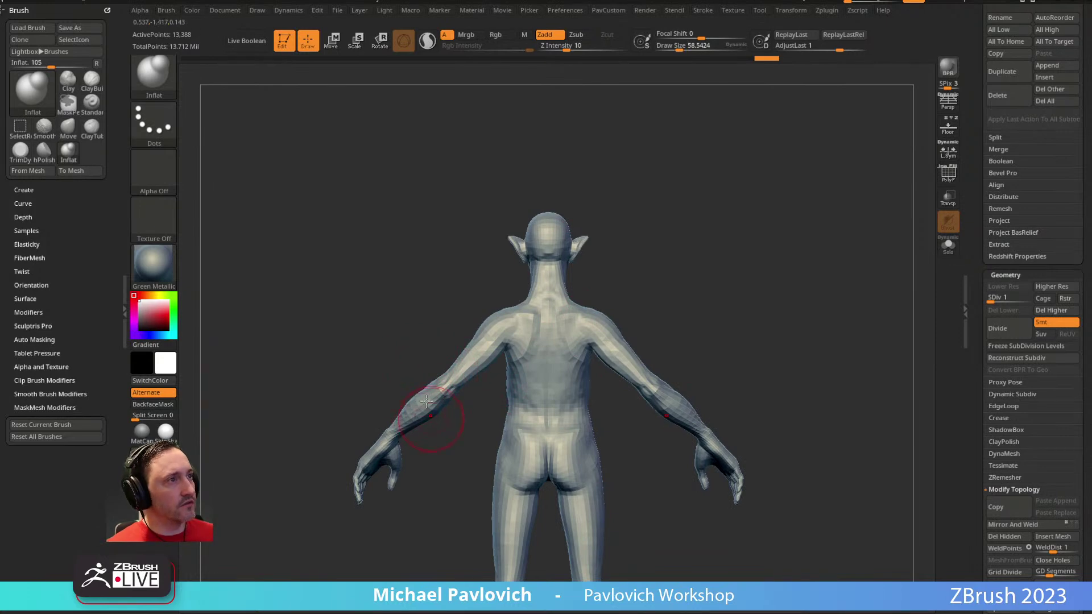
# Step: Mask the whole goblin except both hands, using MaskLasso selections and inverting the mask
pyautogui.keyDown('ctrl'); pyautogui.moveTo(694, 241); pyautogui.dragTo(766, 255, button='right'); pyautogui.keyUp('ctrl')
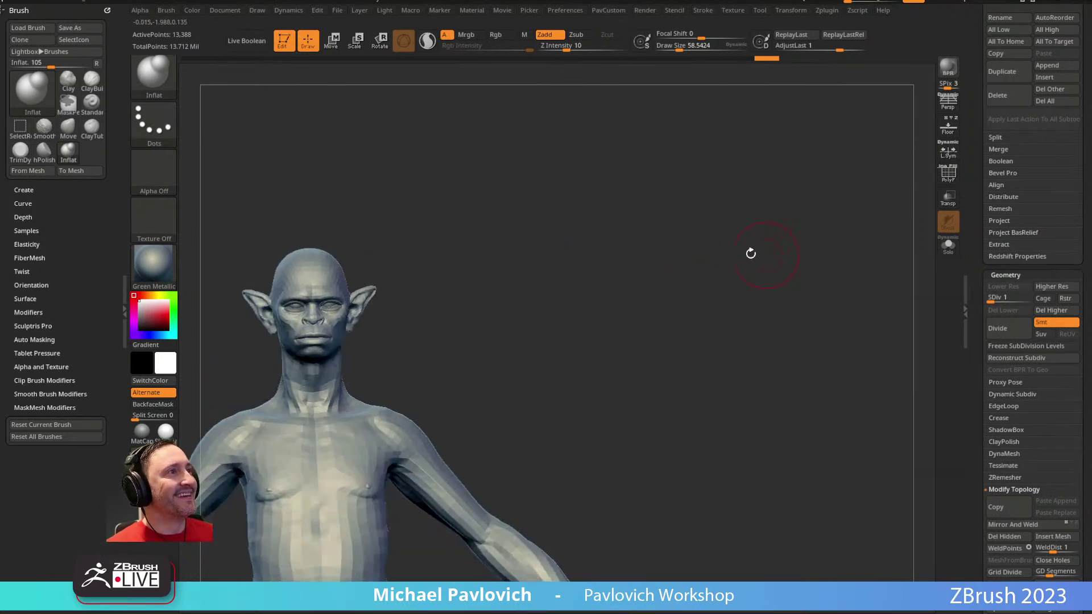
pyautogui.moveTo(560, 283); pyautogui.dragTo(690, 288, button='right')
pyautogui.keyDown('ctrl'); pyautogui.moveTo(658, 229); pyautogui.dragTo(774, 294, button='right'); pyautogui.keyUp('ctrl')
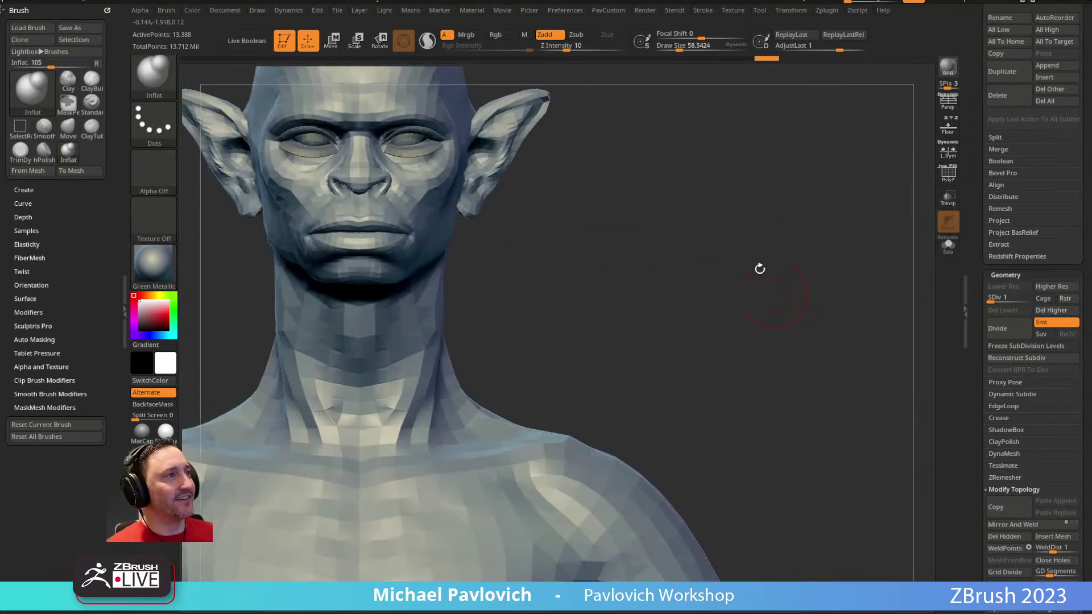
pyautogui.keyDown('ctrl'); pyautogui.moveTo(595, 227); pyautogui.dragTo(610, 130, button='right'); pyautogui.keyUp('ctrl')
pyautogui.keyDown('ctrl'); pyautogui.moveTo(689, 371); pyautogui.dragTo(636, 275, button='right'); pyautogui.keyUp('ctrl')
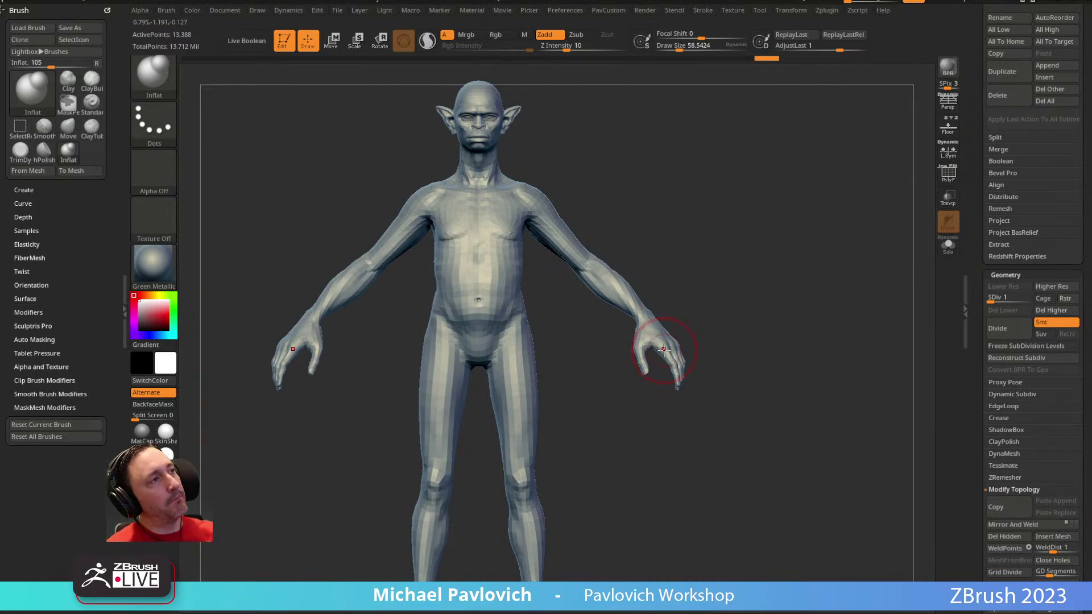
pyautogui.moveTo(753, 258)
pyautogui.keyDown('ctrl'); pyautogui.mouseDown()
pyautogui.moveTo(602, 417)
pyautogui.moveTo(595, 412)
pyautogui.mouseUp(); pyautogui.keyUp('ctrl')
pyautogui.keyDown('ctrl'); pyautogui.click(157, 82); pyautogui.keyUp('ctrl')
pyautogui.keyDown('ctrl'); pyautogui.click(358, 136); pyautogui.keyUp('ctrl')
pyautogui.keyDown('ctrl'); pyautogui.moveTo(765, 338); pyautogui.dragTo(792, 358); pyautogui.keyUp('ctrl')
pyautogui.moveTo(762, 273)
pyautogui.keyDown('ctrl'); pyautogui.mouseDown()
pyautogui.moveTo(729, 251)
pyautogui.moveTo(809, 362)
pyautogui.moveTo(805, 341)
pyautogui.mouseUp(); pyautogui.keyUp('ctrl')
pyautogui.keyDown('ctrl'); pyautogui.click(813, 283); pyautogui.keyUp('ctrl')
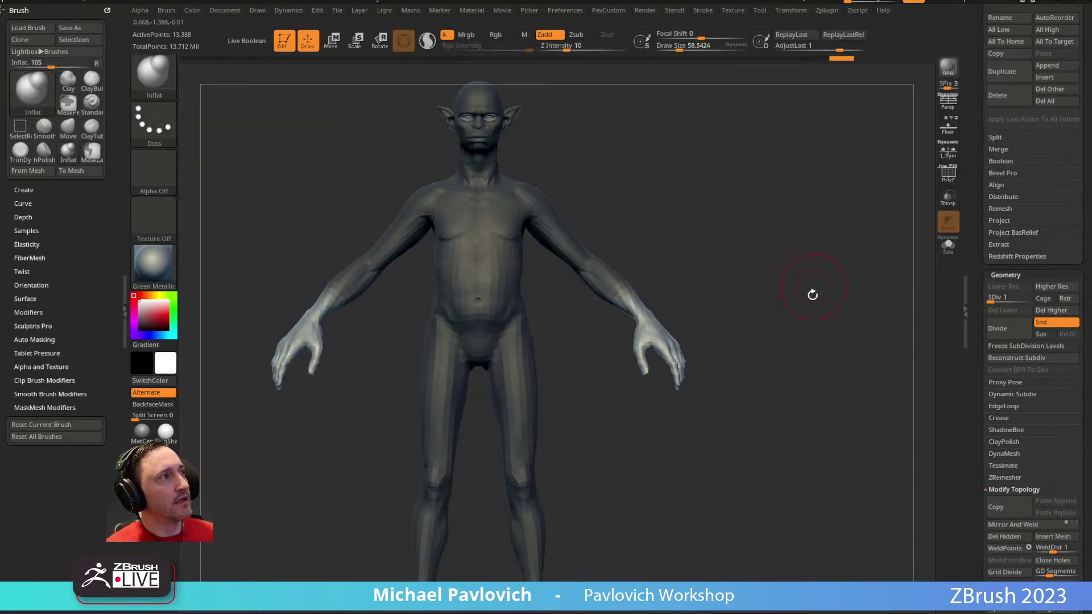
# Step: Place the transform gizmo at the goblin's wrist, try enlarging the hands, undo it, and turn on local symmetry
pyautogui.press('w')
pyautogui.keyDown('alt'); pyautogui.click(642, 319); pyautogui.keyUp('alt')
pyautogui.moveTo(693, 281); pyautogui.dragTo(711, 298)
pyautogui.moveTo(670, 332); pyautogui.dragTo(824, 292)
pyautogui.hotkey('ctrl', 'z')
pyautogui.click(948, 151)
# Step: Try enlarging both hands evenly with the gizmo under local symmetry, and undo the scaling along with the mask
pyautogui.moveTo(703, 306); pyautogui.dragTo(816, 274)
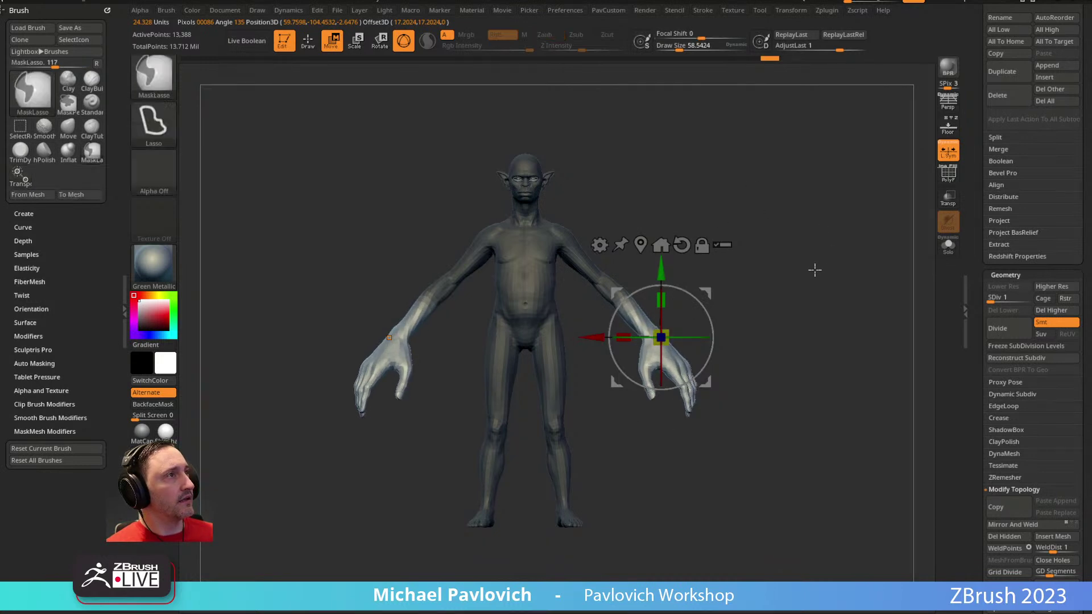
pyautogui.hotkey('ctrl', 'z')
pyautogui.press('q')
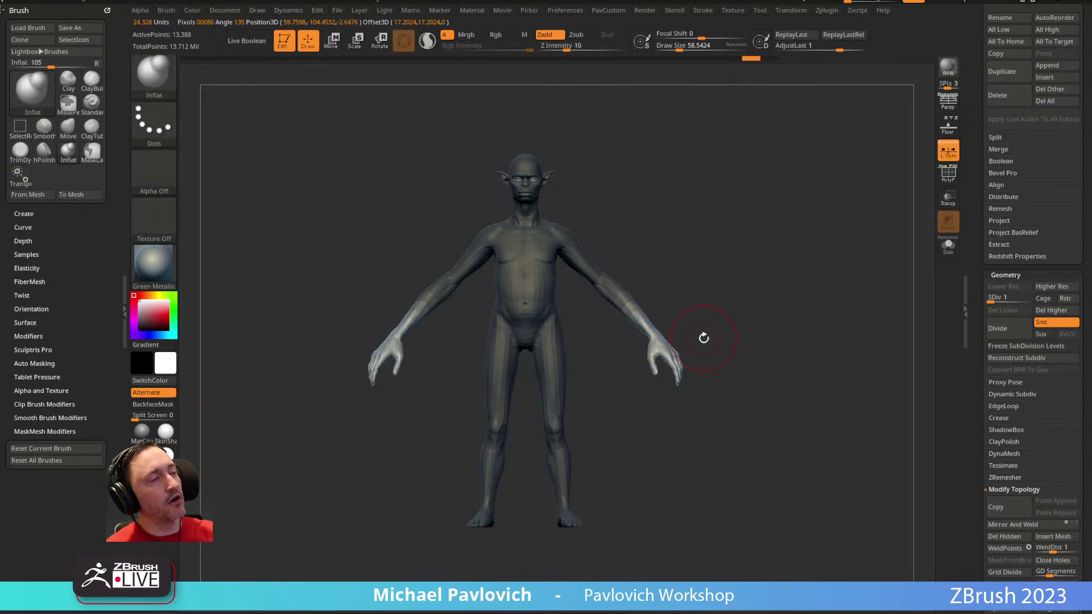
pyautogui.moveTo(704, 336); pyautogui.dragTo(615, 210)
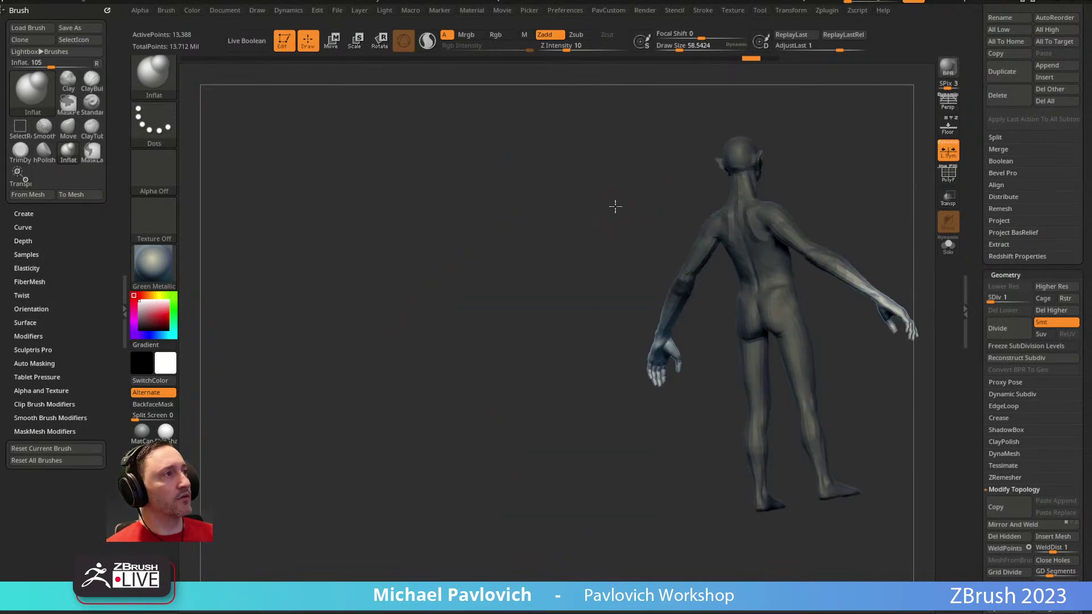
pyautogui.hotkey('ctrl', 'z')
pyautogui.keyDown('shift'); pyautogui.moveTo(648, 270); pyautogui.dragTo(773, 309); pyautogui.keyUp('shift')
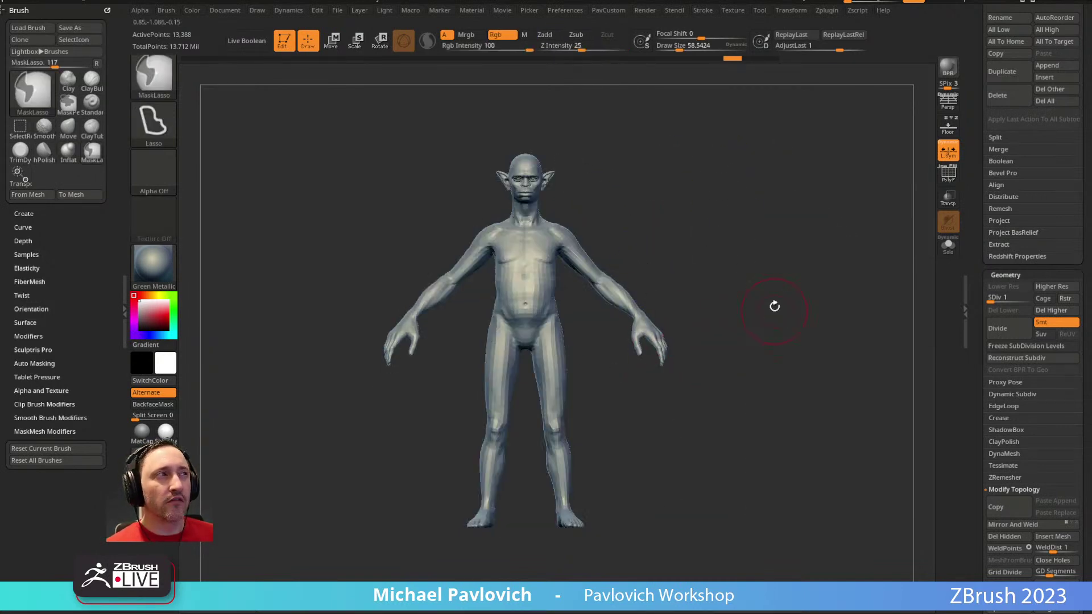
pyautogui.moveTo(697, 178)
pyautogui.keyDown('alt'); pyautogui.mouseDown()
pyautogui.moveTo(742, 242)
pyautogui.moveTo(707, 220)
pyautogui.moveTo(721, 229)
pyautogui.mouseUp(); pyautogui.keyUp('alt')
pyautogui.press('s')
pyautogui.press('s')
pyautogui.press('s')
pyautogui.moveTo(721, 229)
pyautogui.mouseDown()
pyautogui.moveTo(706, 230)
pyautogui.moveTo(719, 227)
pyautogui.mouseUp()
pyautogui.press('1')
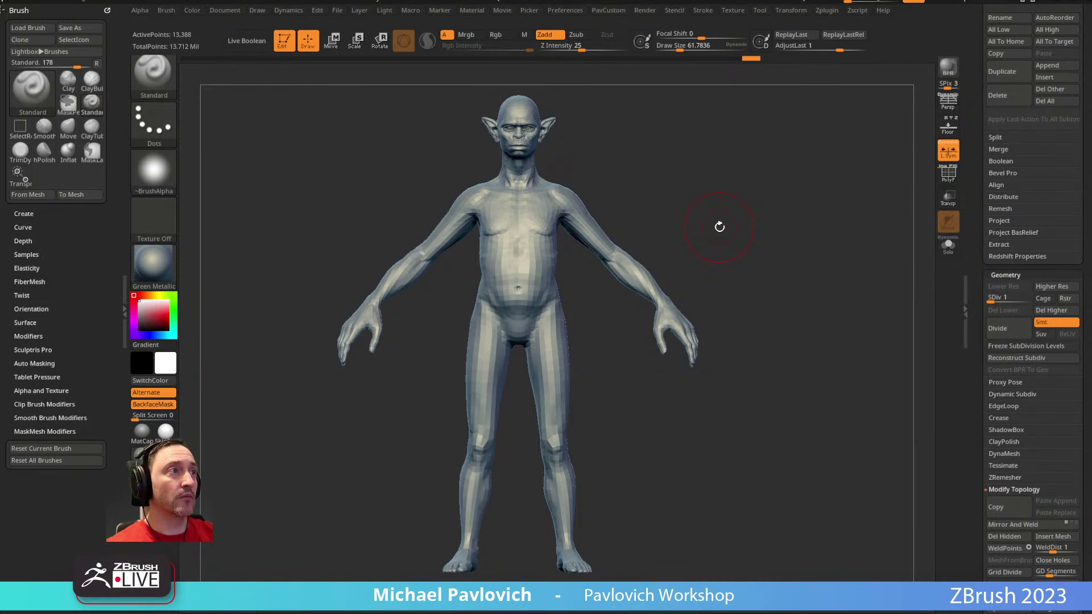
pyautogui.moveTo(621, 251)
pyautogui.mouseDown(button='right')
pyautogui.moveTo(680, 166)
pyautogui.moveTo(855, 153)
pyautogui.moveTo(667, 341)
pyautogui.moveTo(682, 286)
pyautogui.moveTo(531, 283)
pyautogui.mouseUp(button='right')
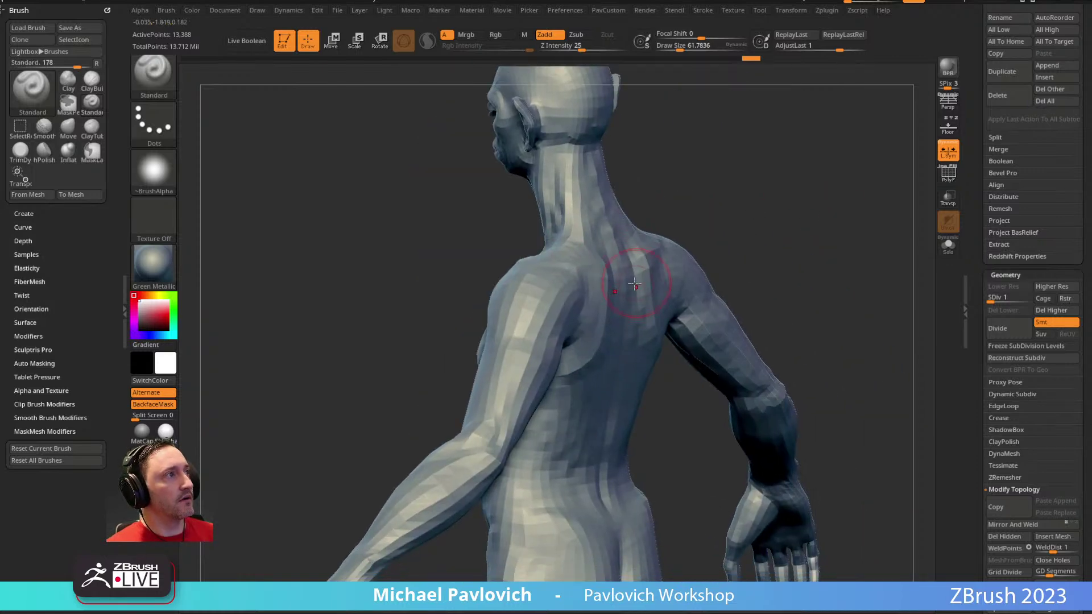
pyautogui.press('b')
pyautogui.press('m')
pyautogui.press('v')
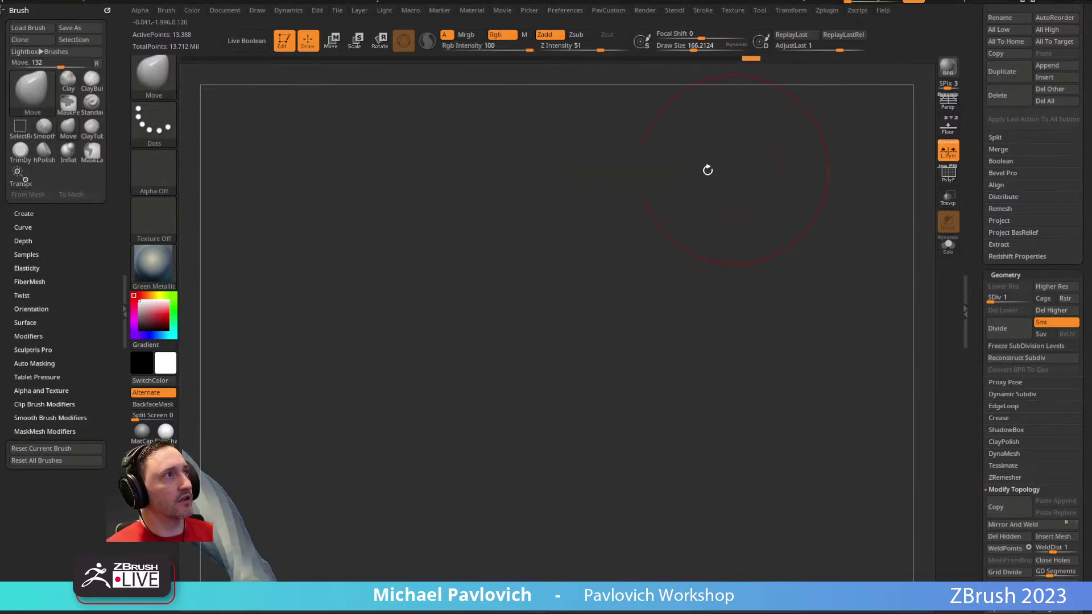
pyautogui.moveTo(719, 277); pyautogui.dragTo(650, 291, button='right')
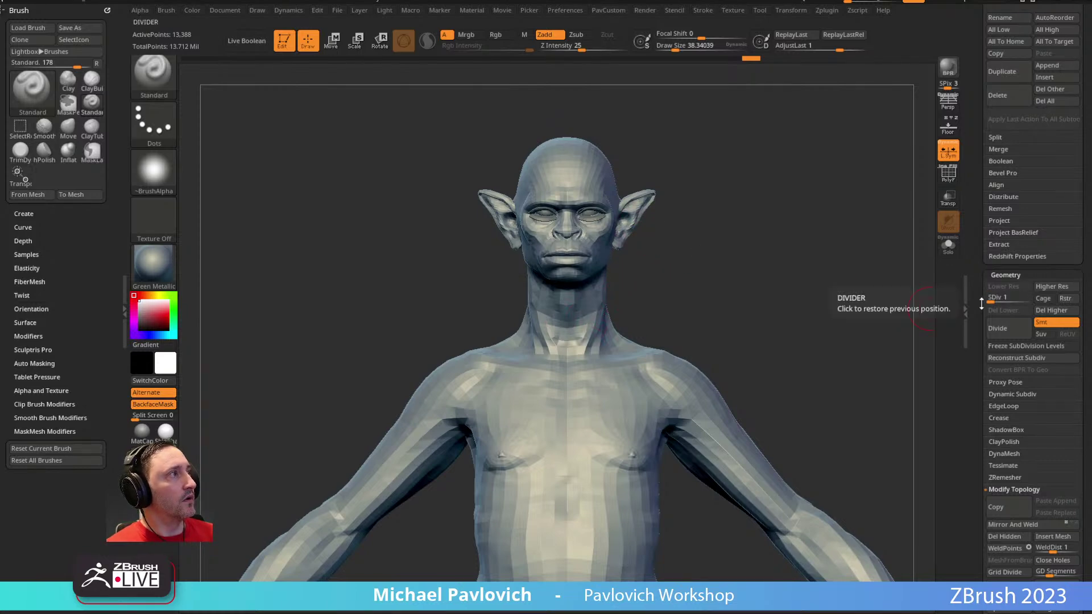
# Step: Switch to the MoveAccu brush with a draw size of about 150 over the side of the head
pyautogui.moveTo(700, 195)
pyautogui.mouseDown(button='right')
pyautogui.moveTo(739, 312)
pyautogui.moveTo(550, 252)
pyautogui.moveTo(660, 227)
pyautogui.moveTo(716, 234)
pyautogui.moveTo(656, 260)
pyautogui.mouseUp(button='right')
pyautogui.press('b')
pyautogui.press('m')
pyautogui.press('a')
pyautogui.press('s')
pyautogui.moveTo(635, 277)
pyautogui.mouseDown()
pyautogui.moveTo(644, 277)
pyautogui.moveTo(610, 258)
pyautogui.mouseUp()
pyautogui.press('s')
pyautogui.moveTo(602, 258); pyautogui.dragTo(574, 254, button='right')
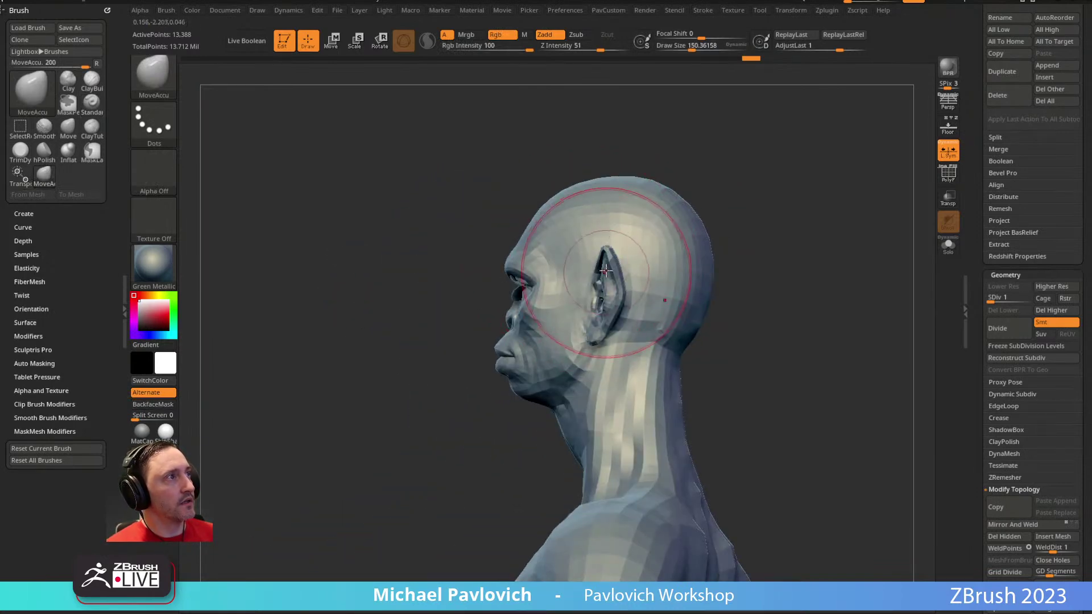
# Step: Choose MaskPen as the masking brush, set its draw size to about 91, and paint a mask over the goblin's ear
pyautogui.press('b')
pyautogui.press('m')
pyautogui.press('l')
pyautogui.keyDown('ctrl'); pyautogui.click(156, 80); pyautogui.keyUp('ctrl')
pyautogui.keyDown('ctrl'); pyautogui.click(261, 85); pyautogui.keyUp('ctrl')
pyautogui.moveTo(749, 224); pyautogui.dragTo(770, 222, button='right')
pyautogui.press('s')
pyautogui.moveTo(623, 280); pyautogui.dragTo(615, 274)
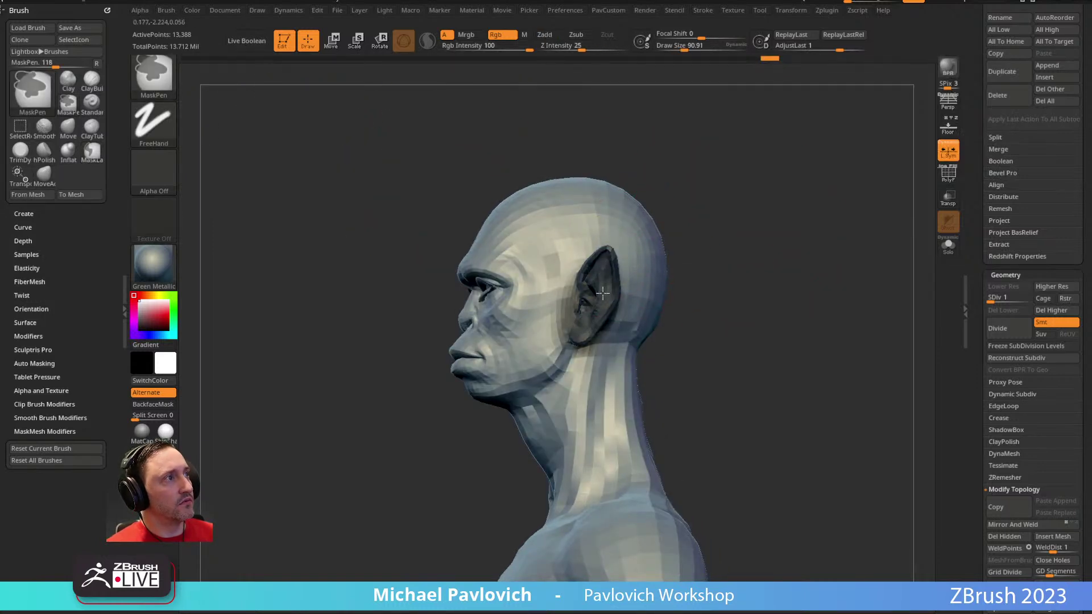
pyautogui.keyDown('ctrl'); pyautogui.moveTo(589, 328); pyautogui.dragTo(597, 317); pyautogui.keyUp('ctrl')
# Step: Clear the rough ear mask, repaint it over both ears with a smaller brush, and invert it
pyautogui.moveTo(631, 250); pyautogui.dragTo(661, 224, button='right')
pyautogui.press('s')
pyautogui.moveTo(594, 229); pyautogui.dragTo(592, 229)
pyautogui.keyDown('ctrl'); pyautogui.moveTo(642, 179); pyautogui.dragTo(671, 151); pyautogui.keyUp('ctrl')
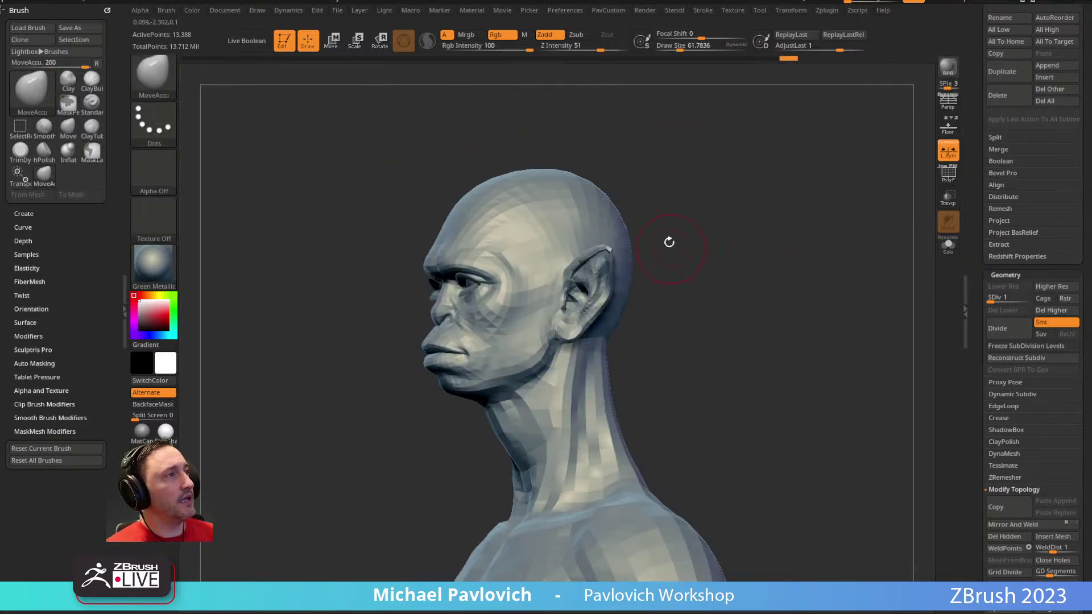
pyautogui.moveTo(671, 248); pyautogui.dragTo(595, 269, button='right')
pyautogui.moveTo(583, 332)
pyautogui.mouseDown(button='right')
pyautogui.moveTo(653, 244)
pyautogui.moveTo(615, 293)
pyautogui.moveTo(661, 255)
pyautogui.mouseUp(button='right')
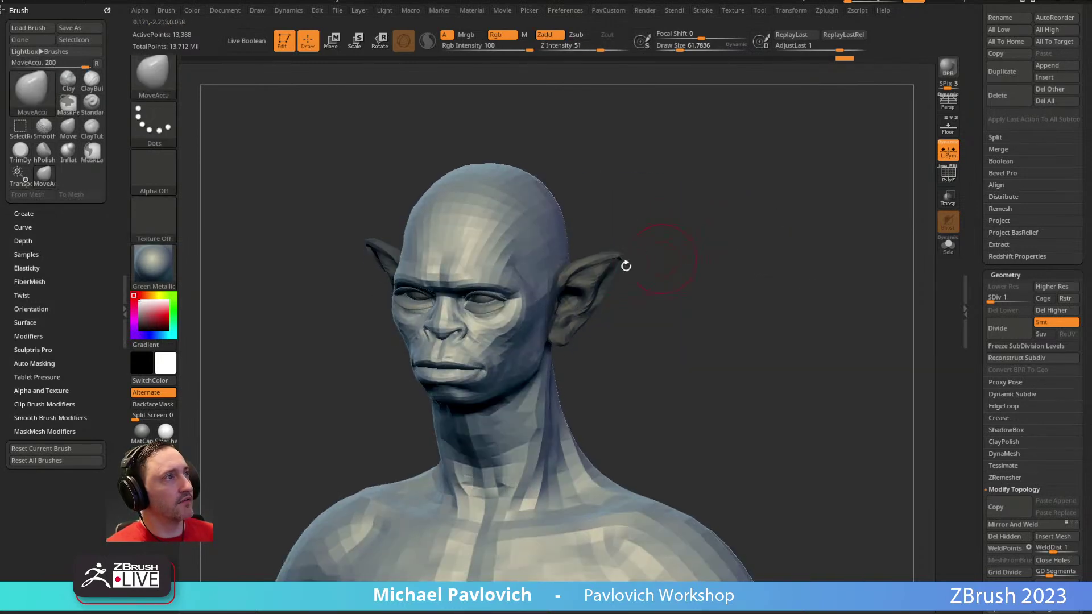
pyautogui.moveTo(711, 231)
pyautogui.mouseDown(button='right')
pyautogui.moveTo(707, 189)
pyautogui.moveTo(690, 239)
pyautogui.mouseUp(button='right')
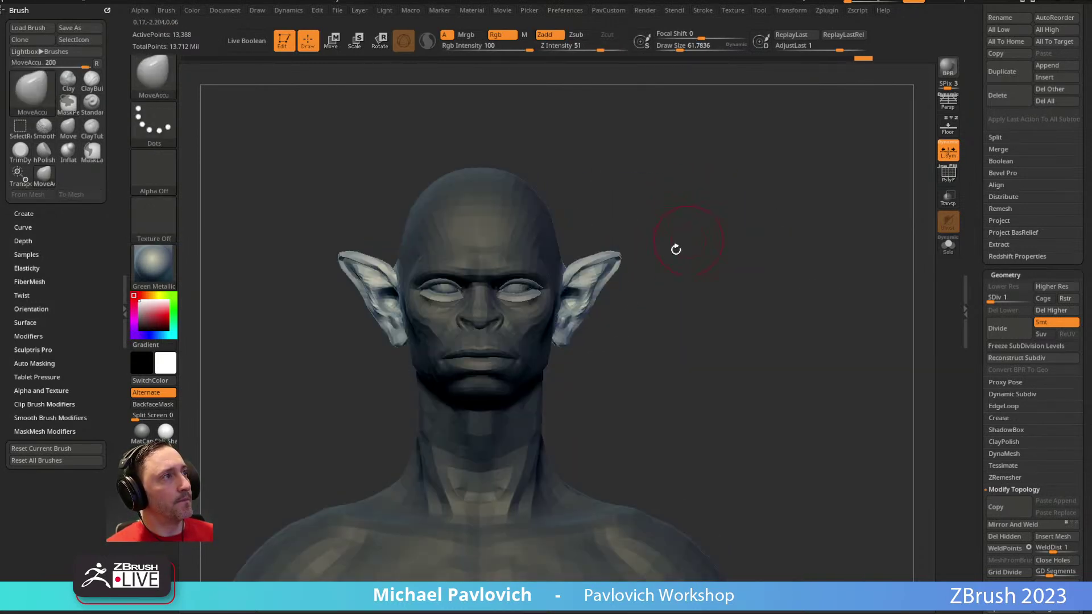
# Step: Bring the transform gizmo onto the unmasked ear, soften the mask edge around it, and return to drawing mode
pyautogui.press('w')
pyautogui.keyDown('shift'); pyautogui.moveTo(565, 383); pyautogui.dragTo(637, 248, button='right'); pyautogui.keyUp('shift')
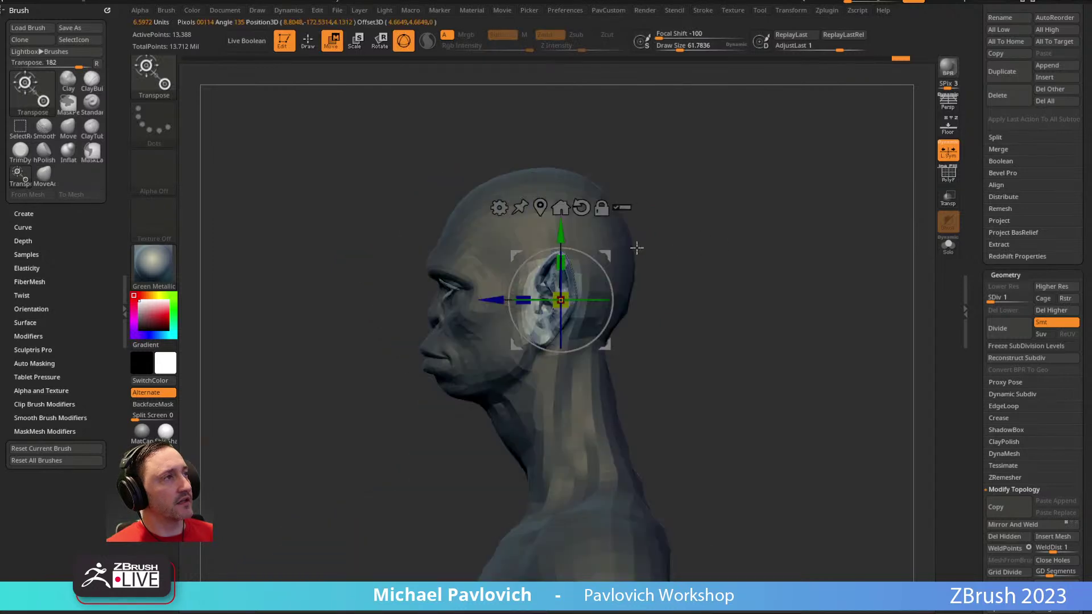
pyautogui.moveTo(706, 215); pyautogui.dragTo(650, 220, button='right')
pyautogui.keyDown('ctrl'); pyautogui.click(569, 172); pyautogui.keyUp('ctrl')
pyautogui.moveTo(711, 204)
pyautogui.mouseDown(button='right')
pyautogui.moveTo(671, 216)
pyautogui.moveTo(687, 239)
pyautogui.moveTo(722, 230)
pyautogui.mouseUp(button='right')
pyautogui.press('q')
pyautogui.press('ctrl')
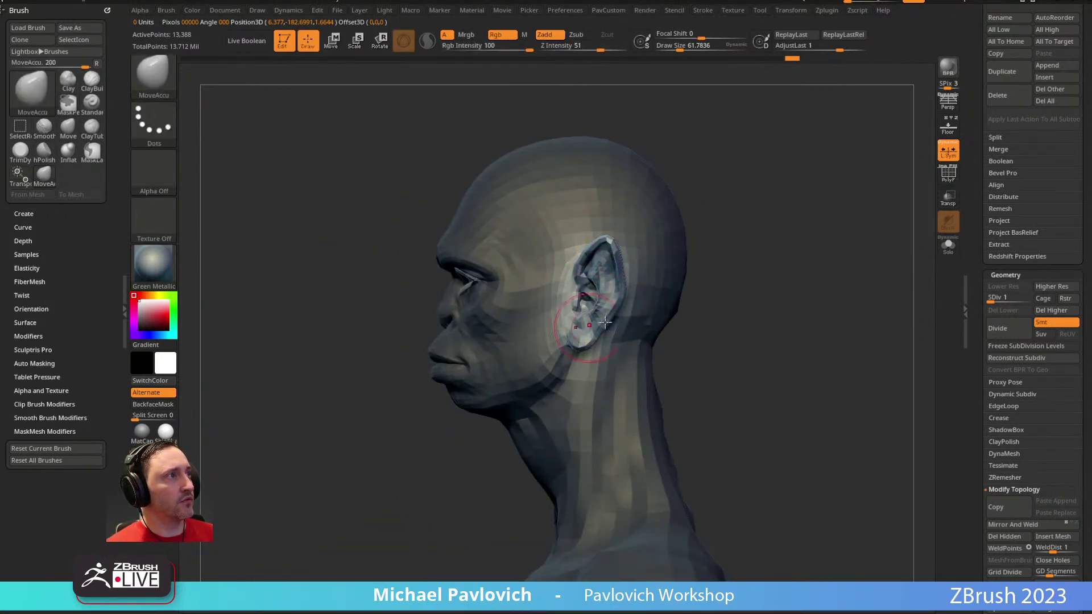
# Step: Check the Masking options and raise the body mesh to SDiv 2
pyautogui.scroll(-10, 973, 265)
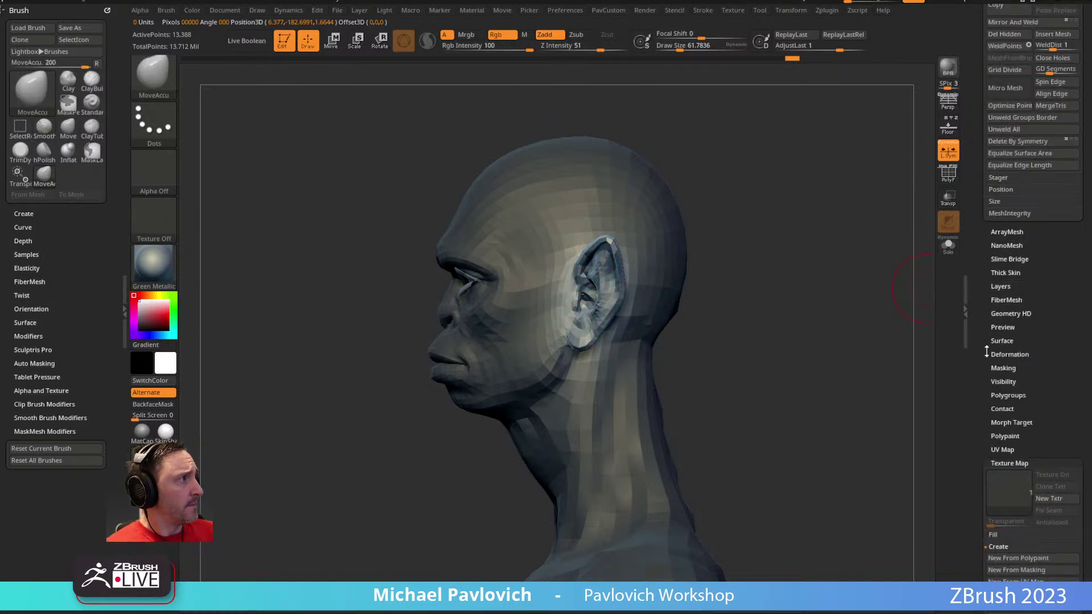
pyautogui.click(1003, 368)
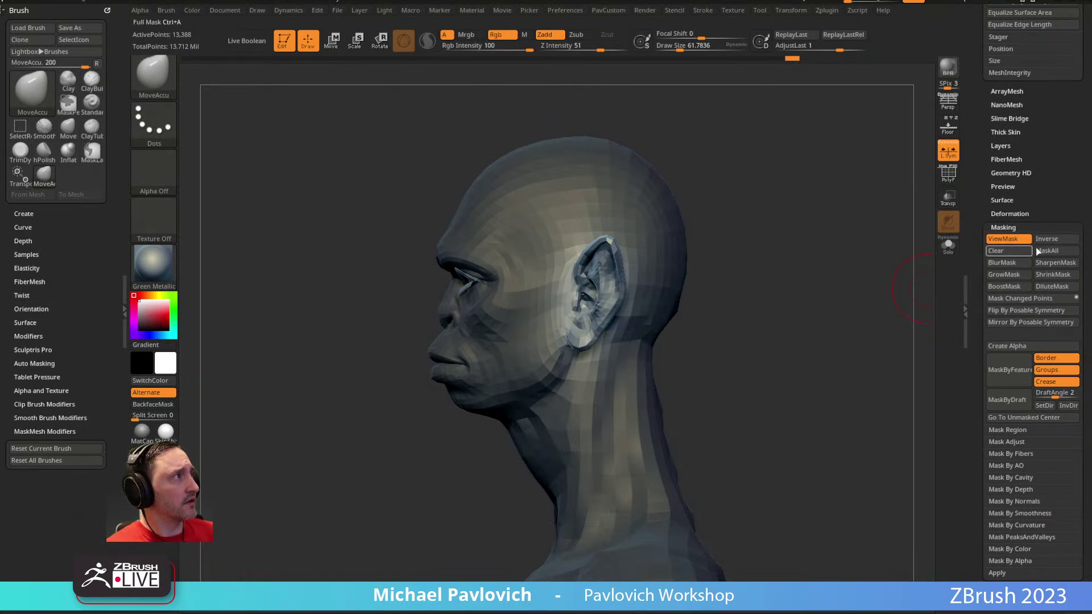
pyautogui.scroll(10, 967, 175)
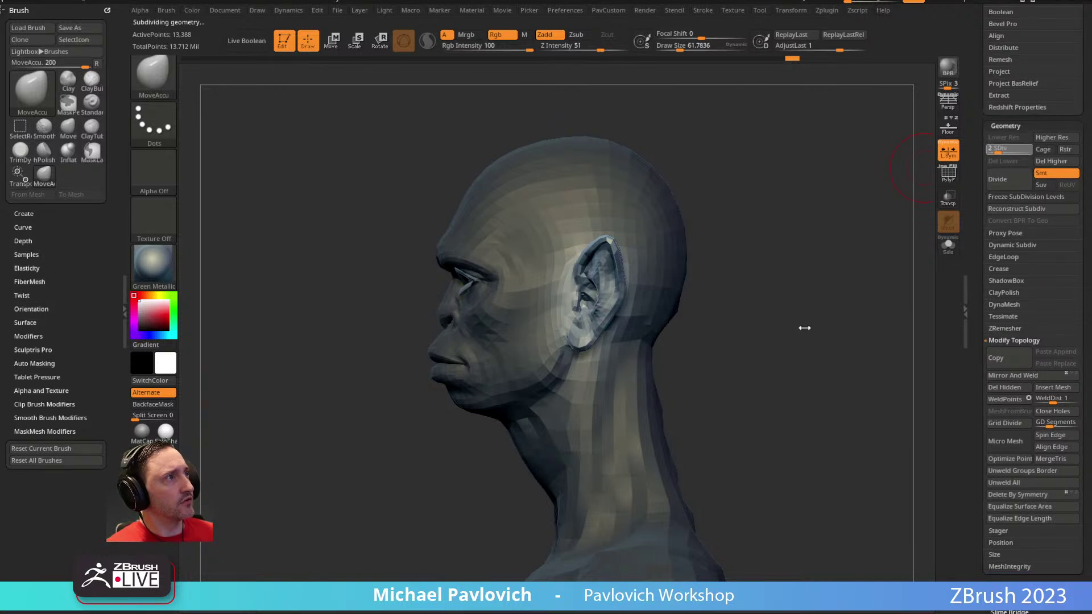
# Step: Paint a cleaner mask over the entire ear at SDiv 2, covering its front, back and base from several angles
pyautogui.press('ctrl')
pyautogui.keyDown('ctrl'); pyautogui.moveTo(616, 261); pyautogui.dragTo(591, 327); pyautogui.keyUp('ctrl')
pyautogui.moveTo(648, 315); pyautogui.dragTo(546, 296, button='right')
pyautogui.keyDown('ctrl'); pyautogui.moveTo(646, 293); pyautogui.dragTo(641, 310); pyautogui.keyUp('ctrl')
pyautogui.moveTo(641, 310); pyautogui.dragTo(628, 260, button='right')
pyautogui.keyDown('ctrl'); pyautogui.moveTo(628, 261); pyautogui.dragTo(626, 242); pyautogui.keyUp('ctrl')
pyautogui.moveTo(557, 309); pyautogui.dragTo(646, 256, button='right')
pyautogui.keyDown('ctrl'); pyautogui.moveTo(646, 256); pyautogui.dragTo(667, 276); pyautogui.keyUp('ctrl')
pyautogui.moveTo(667, 275)
pyautogui.mouseDown(button='right')
pyautogui.moveTo(792, 153)
pyautogui.moveTo(841, 177)
pyautogui.moveTo(834, 224)
pyautogui.moveTo(928, 272)
pyautogui.mouseUp(button='right')
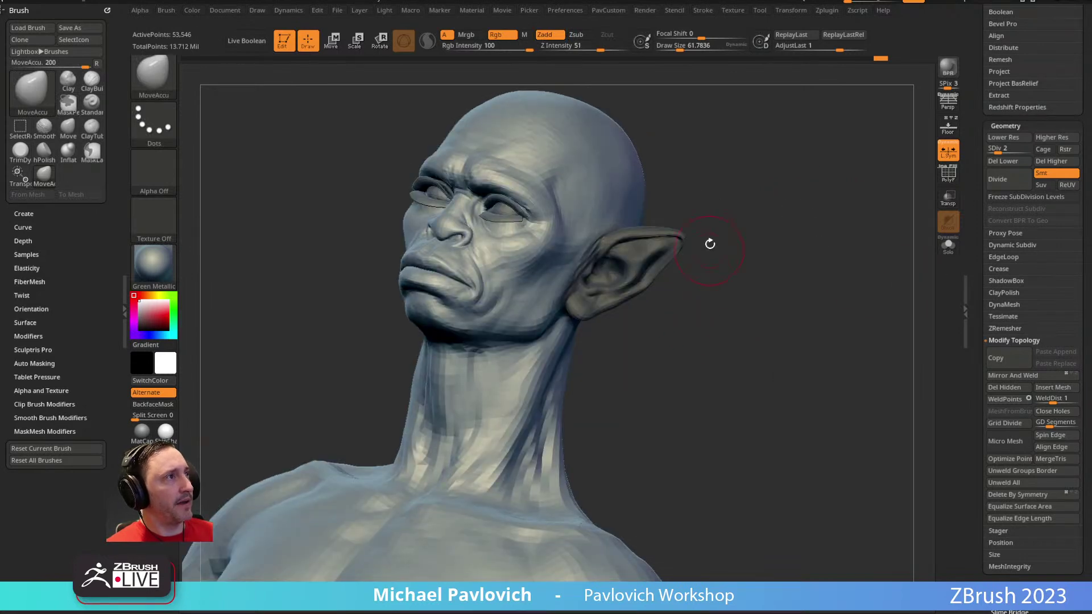
pyautogui.moveTo(709, 250); pyautogui.dragTo(658, 220, button='right')
pyautogui.keyDown('ctrl'); pyautogui.moveTo(658, 219); pyautogui.dragTo(646, 254); pyautogui.keyUp('ctrl')
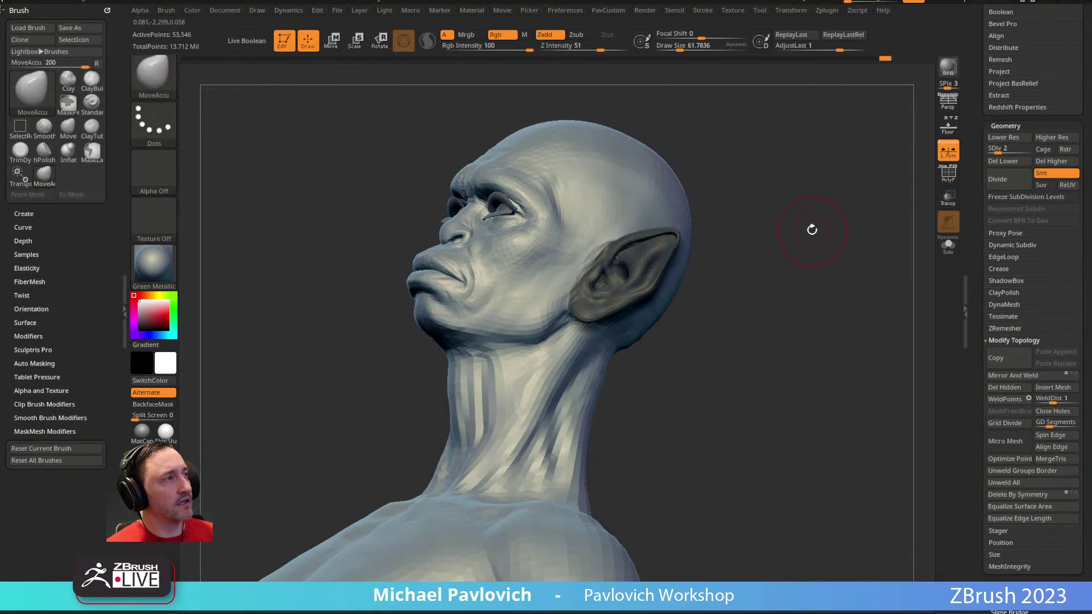
# Step: Invert the ear mask so only the ears stay editable, and open the Masking options
pyautogui.keyDown('ctrl'); pyautogui.click(819, 166); pyautogui.keyUp('ctrl')
pyautogui.keyDown('ctrl'); pyautogui.click(831, 165); pyautogui.keyUp('ctrl')
pyautogui.keyDown('ctrl'); pyautogui.click(834, 193); pyautogui.keyUp('ctrl')
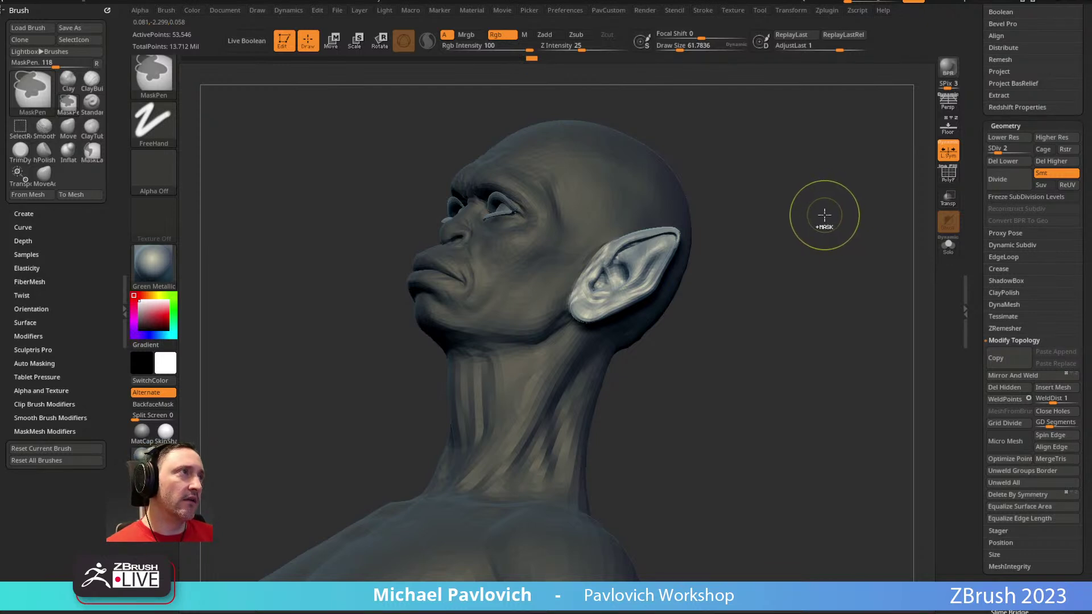
pyautogui.scroll(-10, 993, 286)
pyautogui.click(1003, 185)
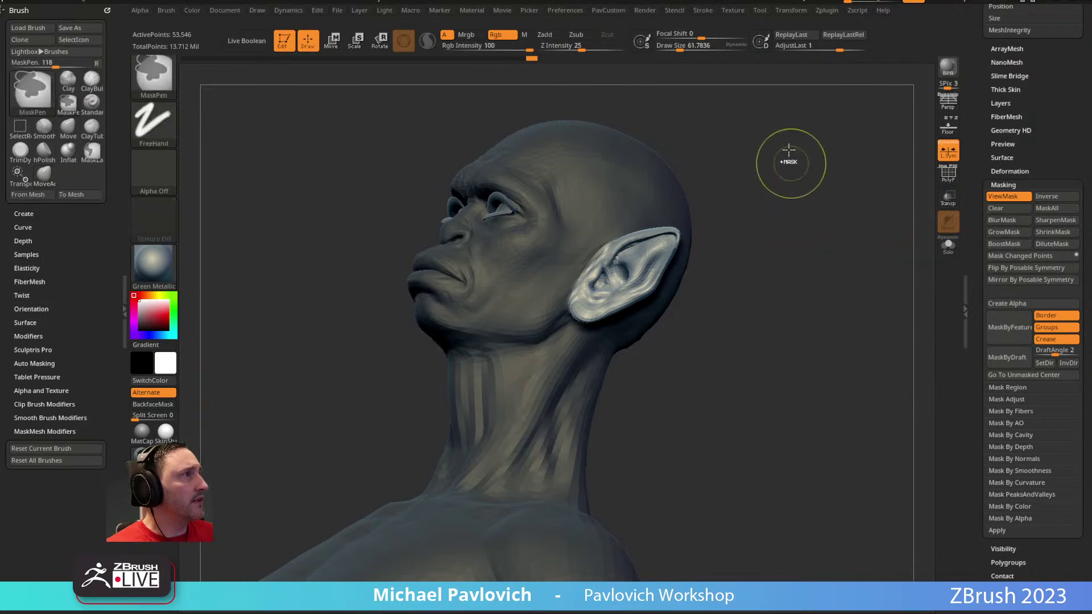
# Step: Refine the MaskPen mask around the ear so that only the ears are left unmasked on the body
pyautogui.keyDown('ctrl'); pyautogui.moveTo(792, 166); pyautogui.dragTo(878, 226); pyautogui.keyUp('ctrl')
pyautogui.moveTo(773, 207); pyautogui.dragTo(734, 217)
pyautogui.moveTo(614, 245)
pyautogui.keyDown('ctrl'); pyautogui.mouseDown()
pyautogui.moveTo(609, 284)
pyautogui.moveTo(626, 319)
pyautogui.mouseUp(); pyautogui.keyUp('ctrl')
pyautogui.moveTo(770, 258)
pyautogui.mouseDown()
pyautogui.moveTo(633, 270)
pyautogui.moveTo(626, 324)
pyautogui.mouseUp()
pyautogui.moveTo(626, 324); pyautogui.dragTo(634, 232, button='right')
pyautogui.keyDown('ctrl'); pyautogui.moveTo(634, 231); pyautogui.dragTo(626, 219); pyautogui.keyUp('ctrl')
pyautogui.moveTo(625, 219)
pyautogui.mouseDown(button='right')
pyautogui.moveTo(650, 224)
pyautogui.moveTo(654, 256)
pyautogui.moveTo(731, 195)
pyautogui.mouseUp(button='right')
pyautogui.moveTo(617, 261); pyautogui.dragTo(658, 237, button='right')
pyautogui.moveTo(812, 216); pyautogui.dragTo(654, 216, button='right')
# Step: Place the transform gizmo on the unmasked ear and scale both ears uniformly with Local Symmetry on
pyautogui.press('w')
pyautogui.keyDown('ctrl'); pyautogui.click(652, 174); pyautogui.keyUp('ctrl')
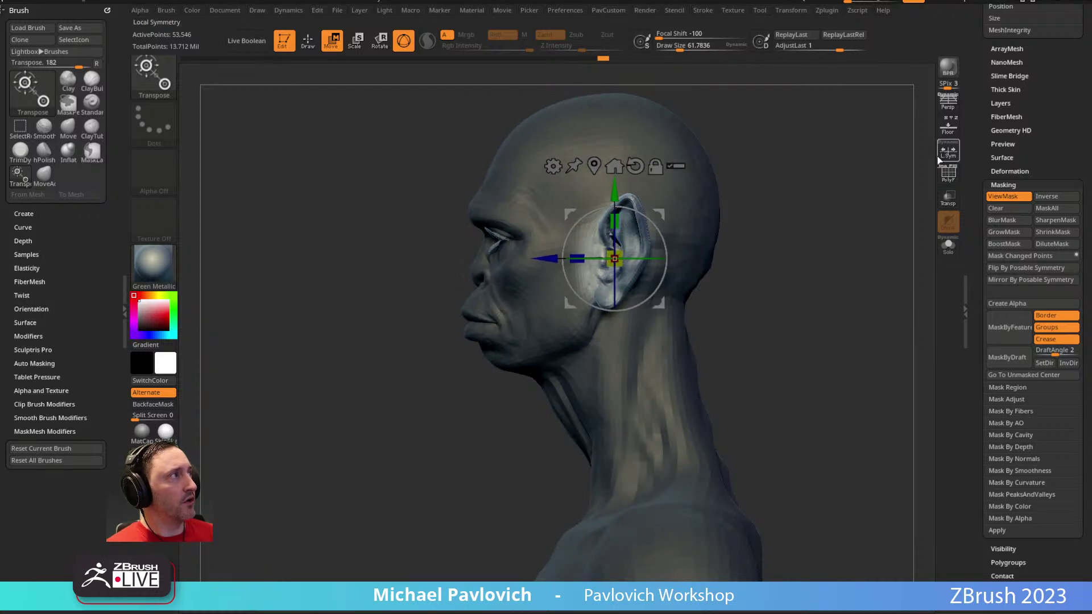
pyautogui.keyDown('shift'); pyautogui.moveTo(910, 162); pyautogui.dragTo(768, 190, button='right'); pyautogui.keyUp('shift')
pyautogui.moveTo(614, 259); pyautogui.dragTo(469, 129)
pyautogui.moveTo(785, 305); pyautogui.dragTo(858, 229)
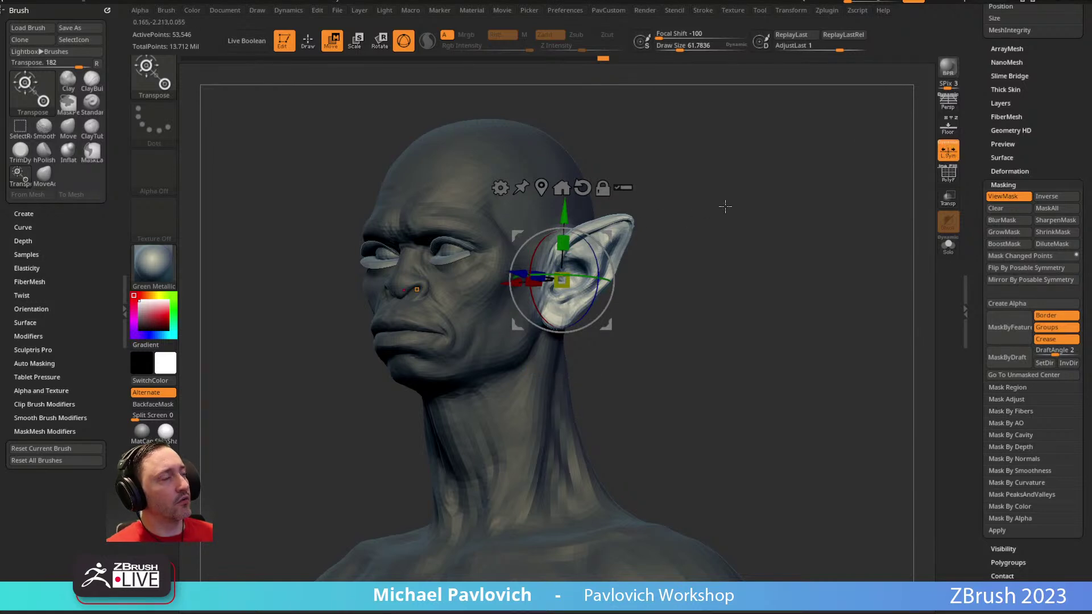
pyautogui.moveTo(712, 205); pyautogui.dragTo(637, 245)
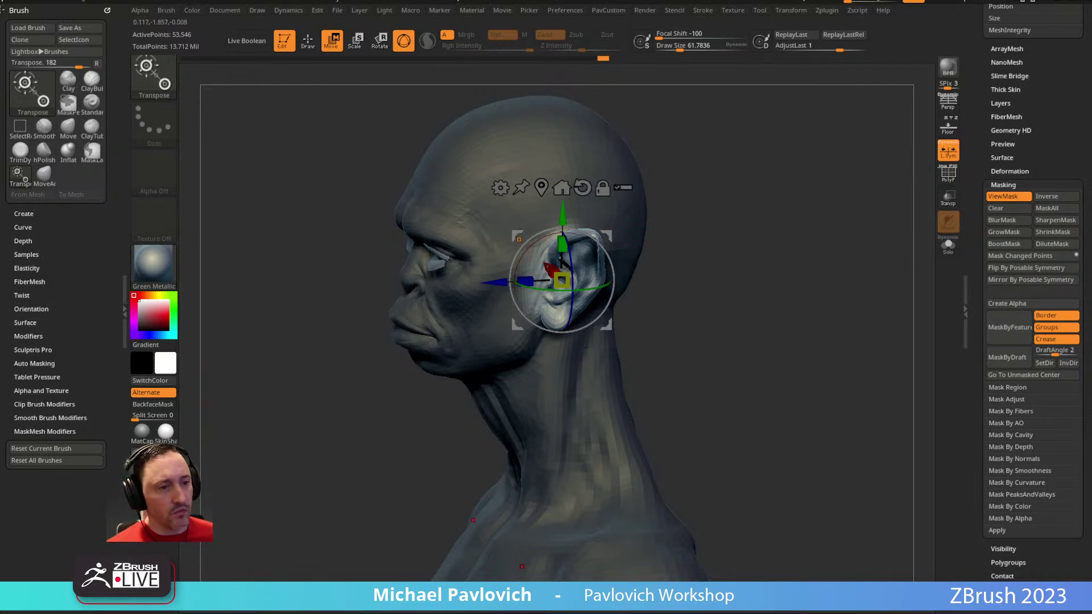
# Step: Switch to the YouTube channel in the browser, open the "ZBrush 2023 - What's New?" playlist to view the Dynamic Symmetry video entry, and return to ZBrush
pyautogui.hotkey('alt', 'Tab')
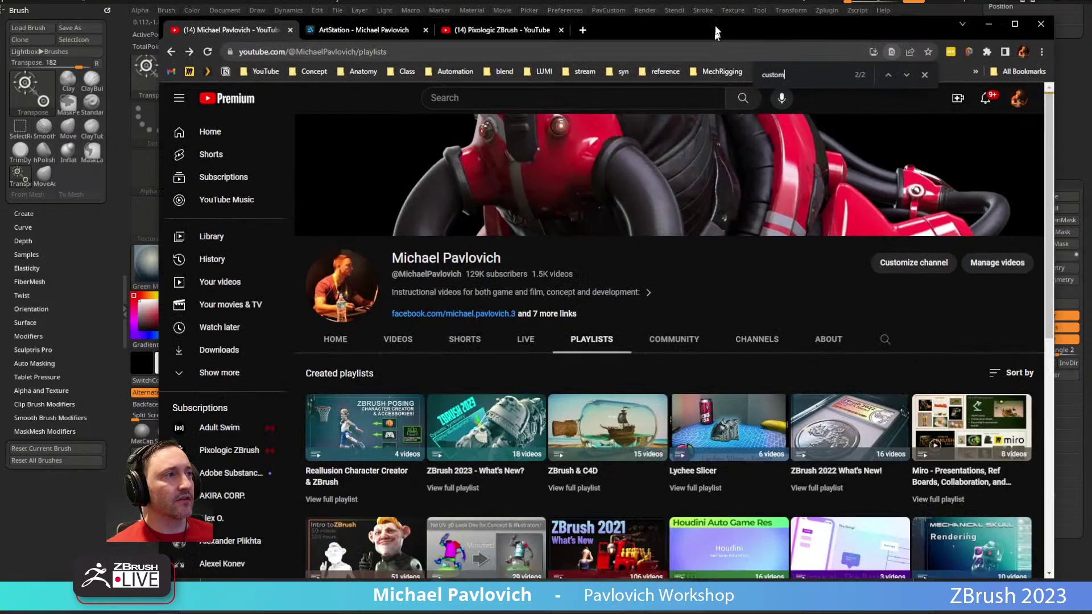
pyautogui.click(399, 472)
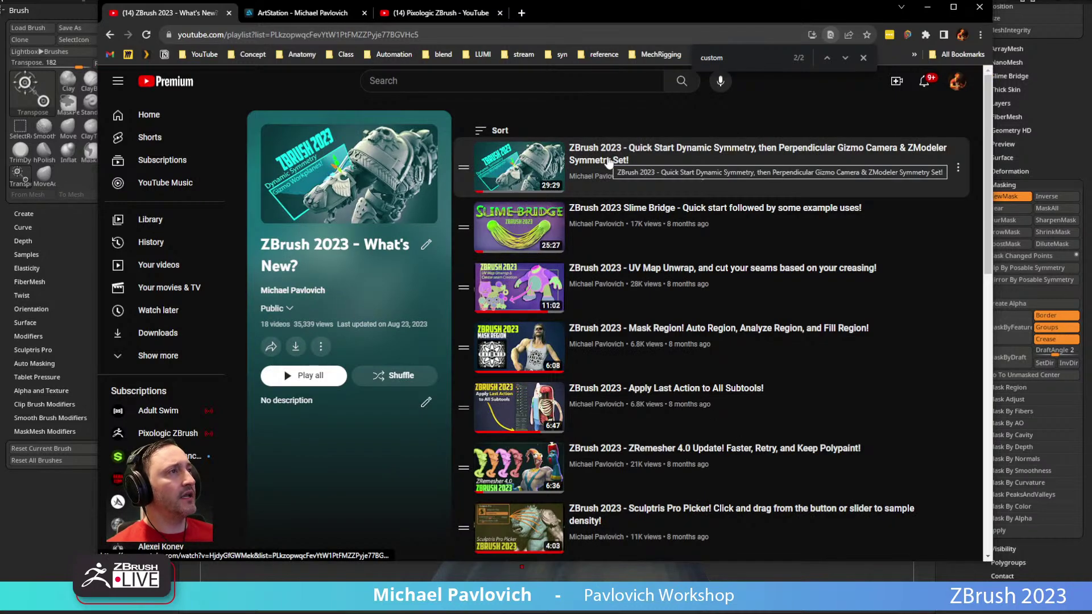
pyautogui.moveTo(724, 18); pyautogui.dragTo(780, 78)
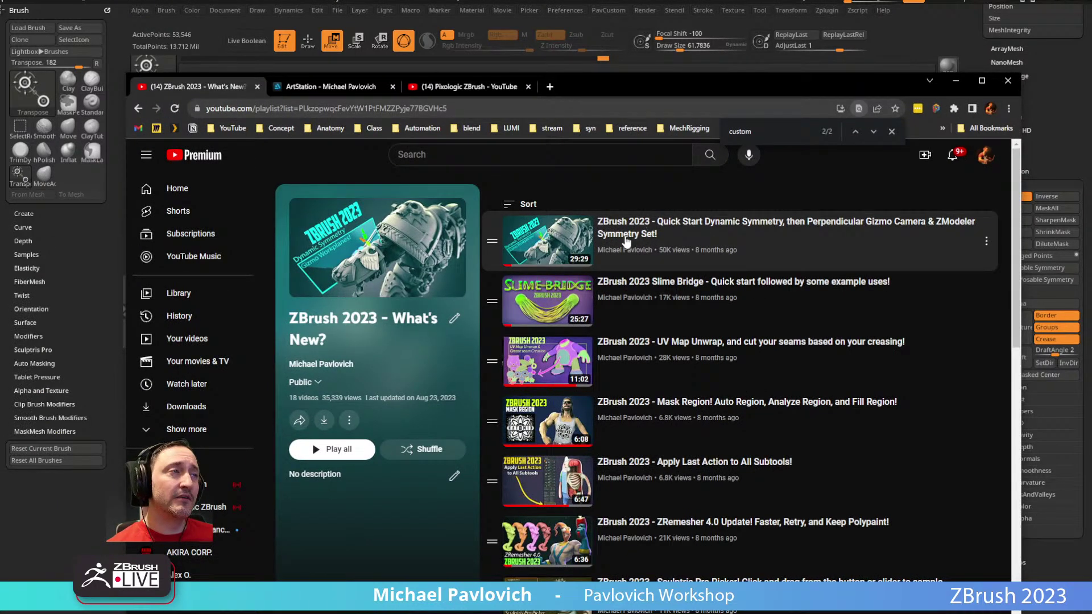
pyautogui.moveTo(609, 81); pyautogui.dragTo(612, 1)
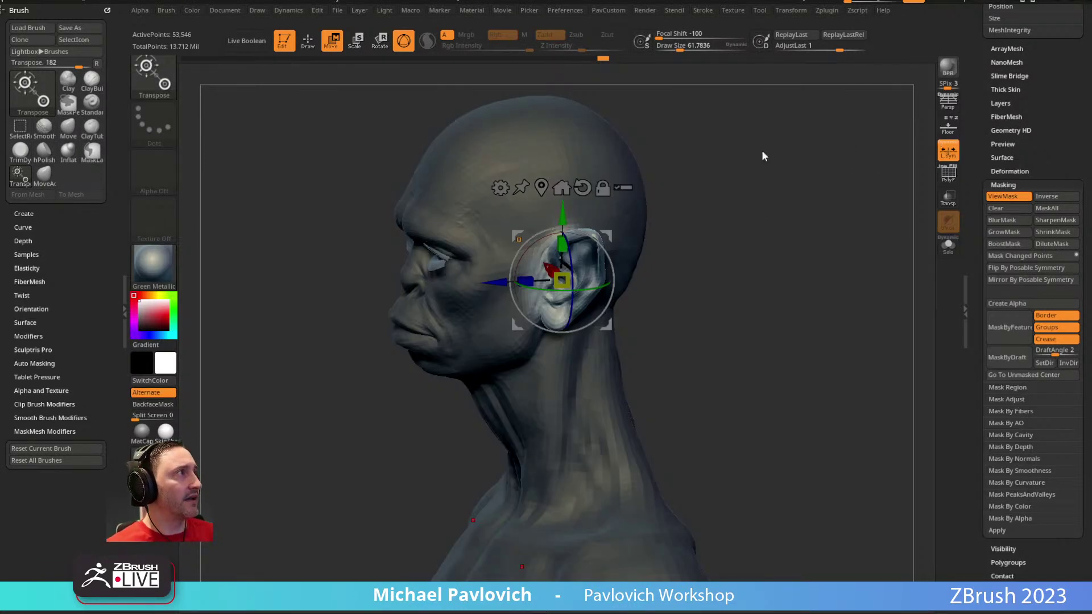
# Step: Adjust the size and angle of both unmasked ears symmetrically with the gizmo, checking them from the front and side
pyautogui.moveTo(729, 219); pyautogui.dragTo(627, 265)
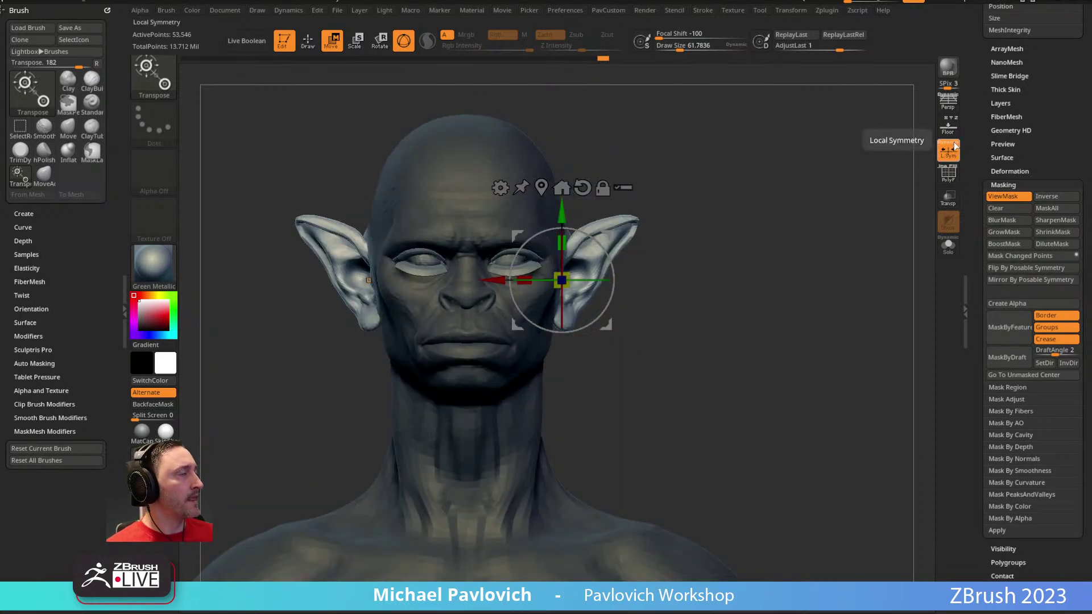
pyautogui.moveTo(697, 208); pyautogui.dragTo(574, 255)
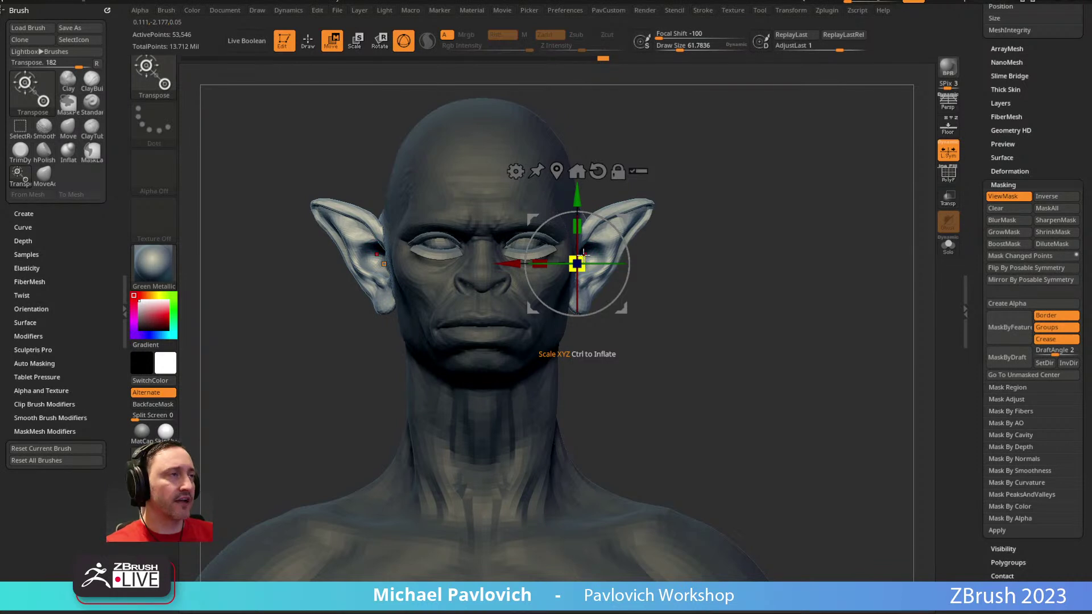
pyautogui.moveTo(746, 213); pyautogui.dragTo(579, 284)
pyautogui.moveTo(702, 236); pyautogui.dragTo(615, 220)
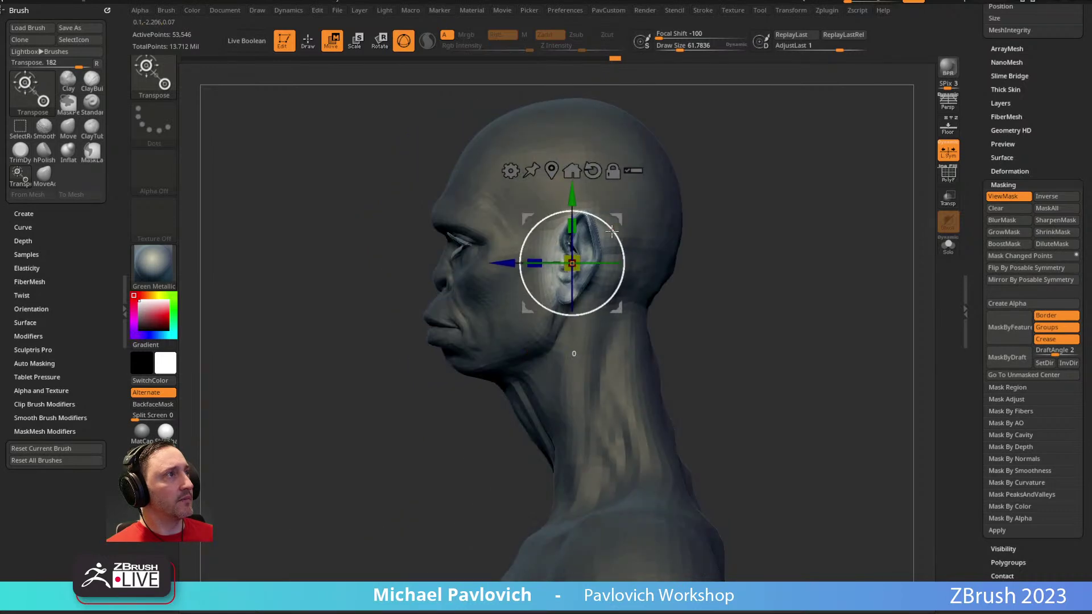
# Step: Reshape the unmasked ears with the MoveAccu brush at a draw size of about 95
pyautogui.press('q')
pyautogui.moveTo(731, 182)
pyautogui.mouseDown()
pyautogui.moveTo(751, 162)
pyautogui.moveTo(741, 181)
pyautogui.mouseUp()
pyautogui.press('s')
pyautogui.moveTo(654, 190)
pyautogui.mouseDown()
pyautogui.moveTo(672, 191)
pyautogui.moveTo(585, 221)
pyautogui.mouseUp()
pyautogui.press('[')
pyautogui.press('[')
pyautogui.moveTo(702, 218); pyautogui.dragTo(645, 225)
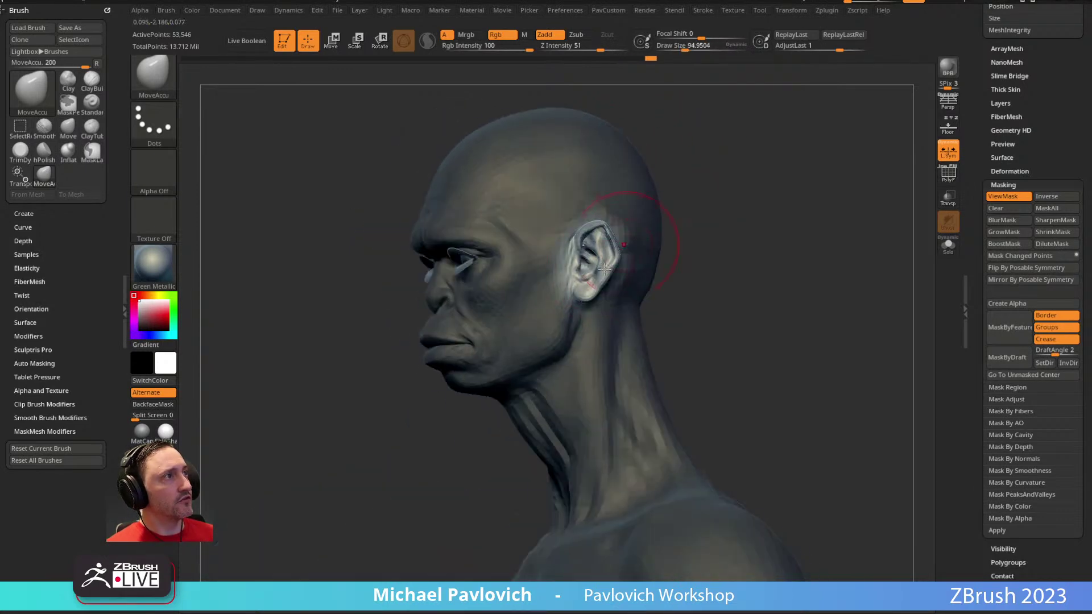
pyautogui.moveTo(711, 204)
pyautogui.mouseDown()
pyautogui.moveTo(764, 200)
pyautogui.moveTo(734, 194)
pyautogui.moveTo(746, 215)
pyautogui.mouseUp()
# Step: Clear the mask and raise the body mesh to subdivision level 6
pyautogui.press('ctrl')
pyautogui.moveTo(746, 215)
pyautogui.keyDown('alt'); pyautogui.mouseDown()
pyautogui.moveTo(729, 275)
pyautogui.moveTo(755, 224)
pyautogui.moveTo(730, 233)
pyautogui.mouseUp(); pyautogui.keyUp('alt')
pyautogui.press('s')
pyautogui.click(761, 241)
pyautogui.moveTo(981, 175); pyautogui.dragTo(984, 296)
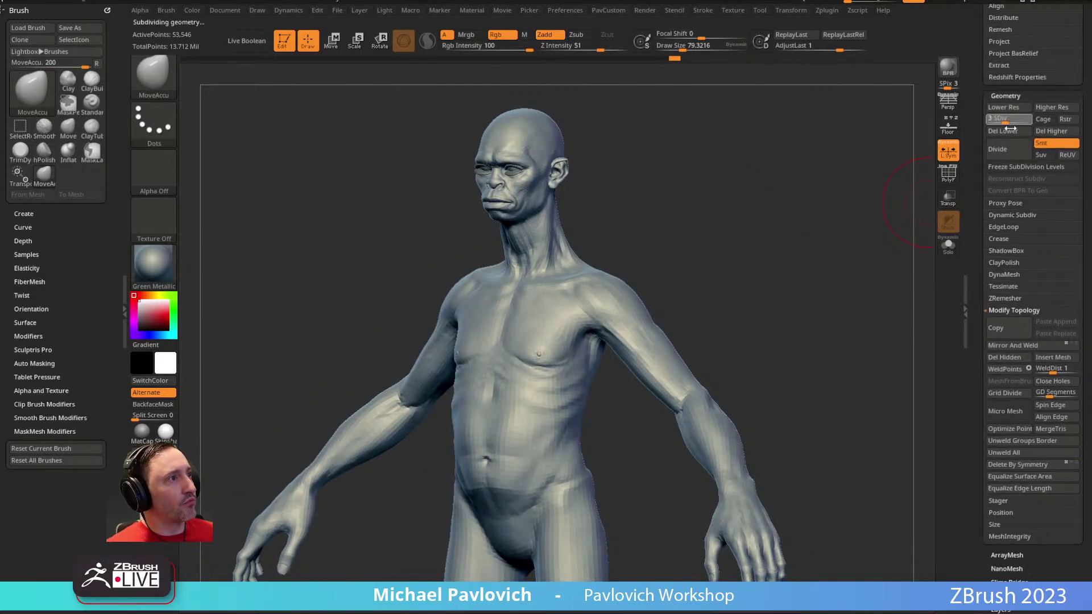
pyautogui.moveTo(698, 223); pyautogui.dragTo(740, 218)
pyautogui.moveTo(762, 327); pyautogui.dragTo(728, 253)
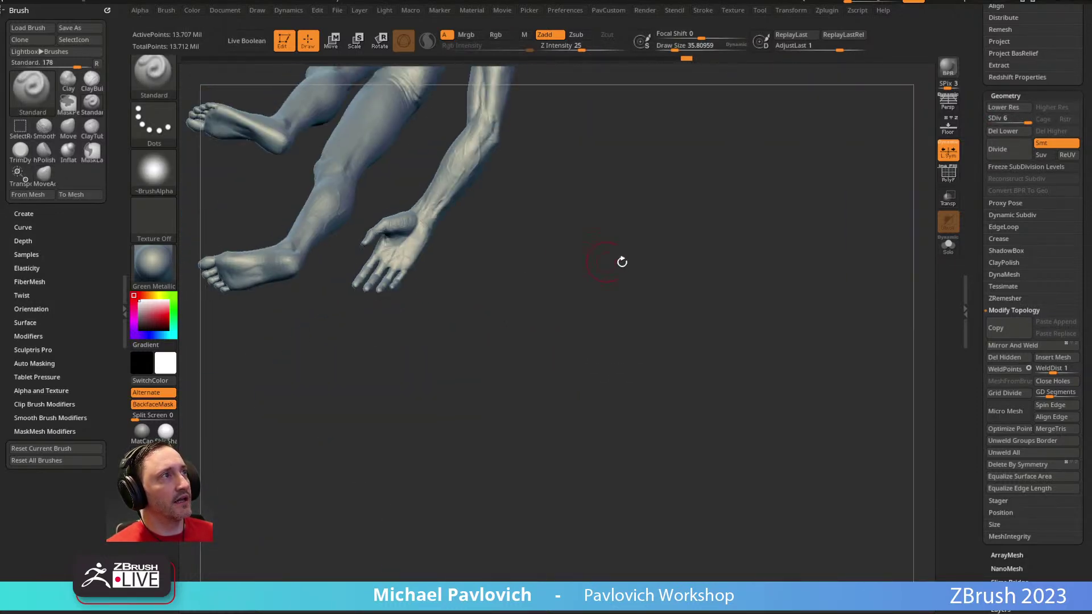
# Step: Examine the full-body sculpt from the front and back at its highest subdivision level
pyautogui.moveTo(622, 260)
pyautogui.mouseDown()
pyautogui.moveTo(749, 262)
pyautogui.moveTo(480, 323)
pyautogui.mouseUp()
pyautogui.moveTo(789, 149)
pyautogui.keyDown('alt'); pyautogui.mouseDown()
pyautogui.moveTo(768, 247)
pyautogui.moveTo(731, 270)
pyautogui.mouseUp(); pyautogui.keyUp('alt')
pyautogui.press('s')
pyautogui.moveTo(731, 268); pyautogui.dragTo(468, 326)
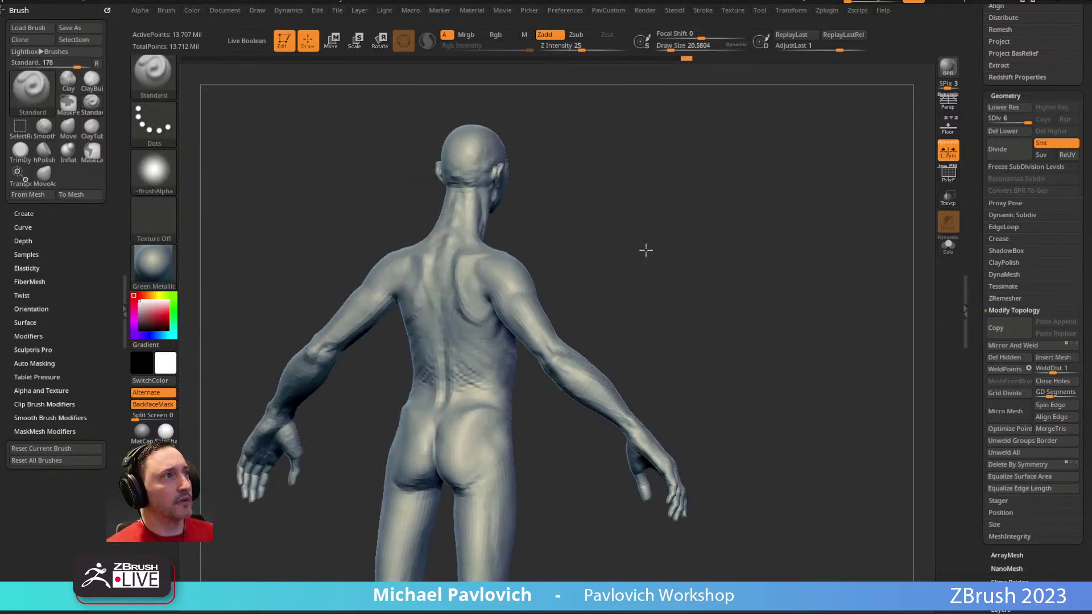
pyautogui.press('s')
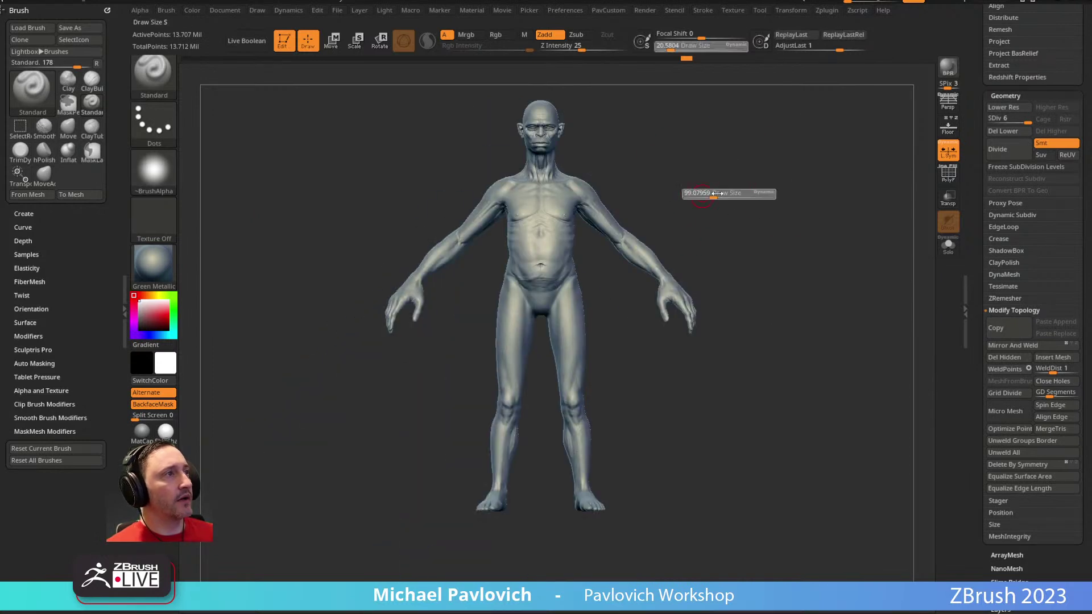
pyautogui.moveTo(718, 194)
pyautogui.mouseDown()
pyautogui.moveTo(698, 194)
pyautogui.moveTo(694, 216)
pyautogui.moveTo(710, 201)
pyautogui.mouseUp()
pyautogui.press('s')
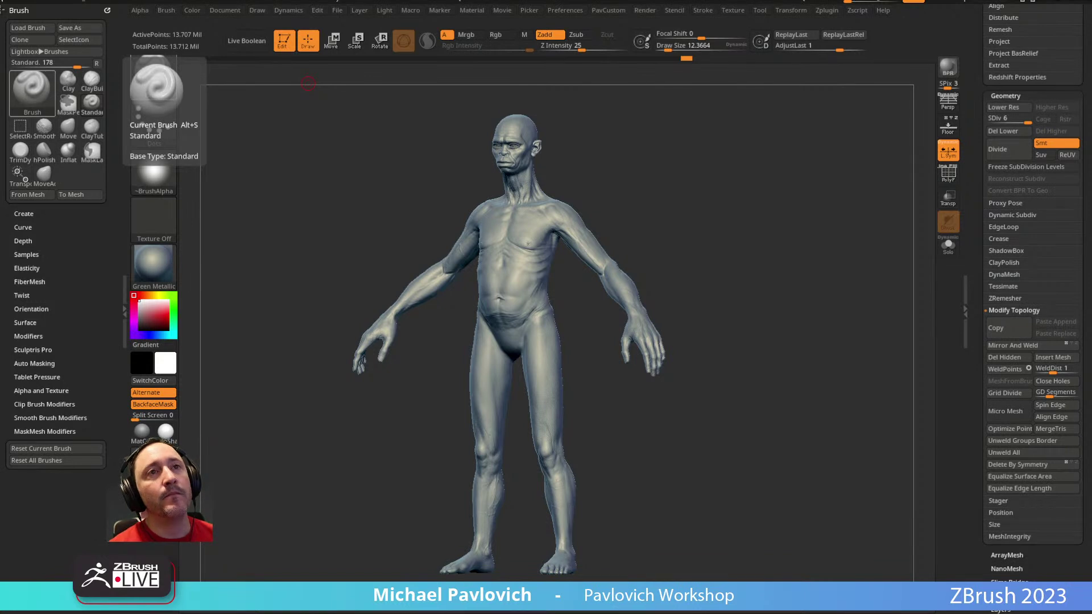
# Step: Expand the Smooth Brush Modifiers and access the Smooth brush's Weighted Smooth Mode setting
pyautogui.keyDown('shift'); pyautogui.moveTo(219, 236); pyautogui.dragTo(135, 305); pyautogui.keyUp('shift')
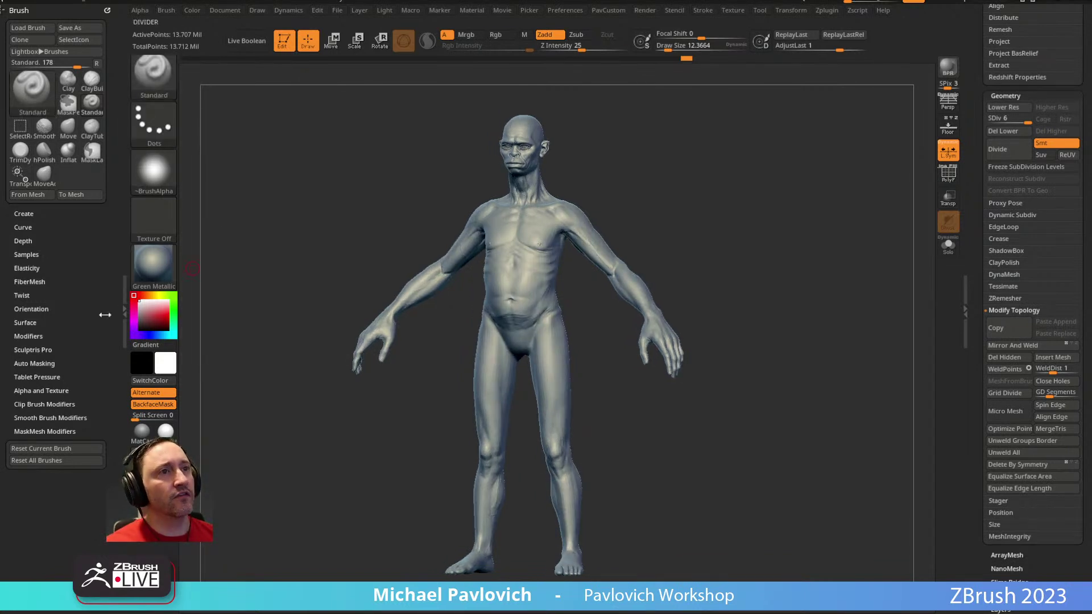
pyautogui.click(35, 416)
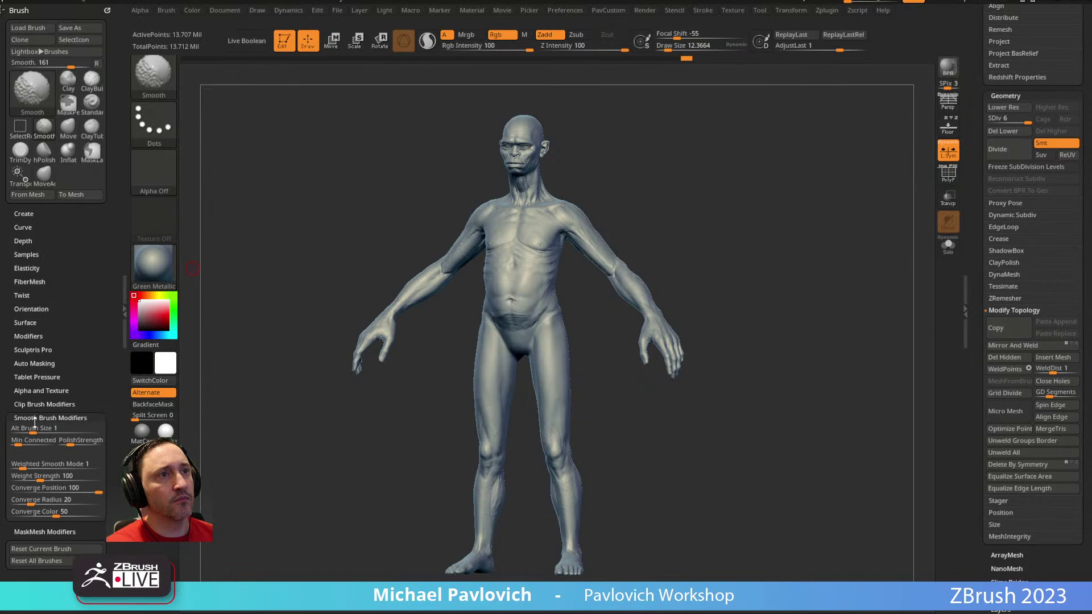
pyautogui.keyDown('shift'); pyautogui.click(23, 465); pyautogui.keyUp('shift')
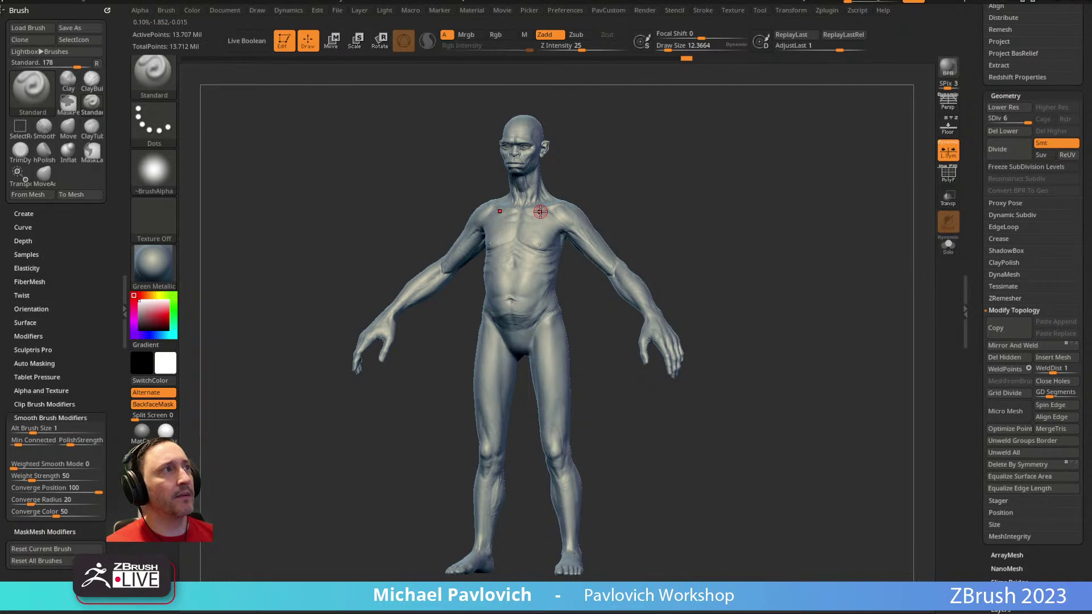
# Step: Turn on polypaint display for the CC_Base_Body subtool and apply the SkinShade4 material
pyautogui.scroll(10, 1015, 361)
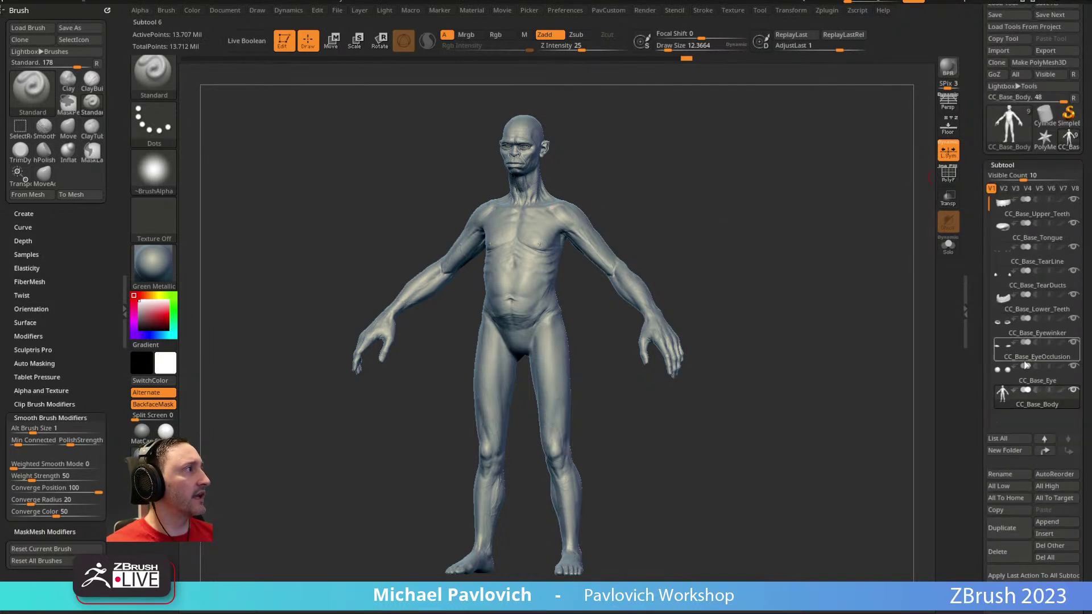
pyautogui.click(1060, 390)
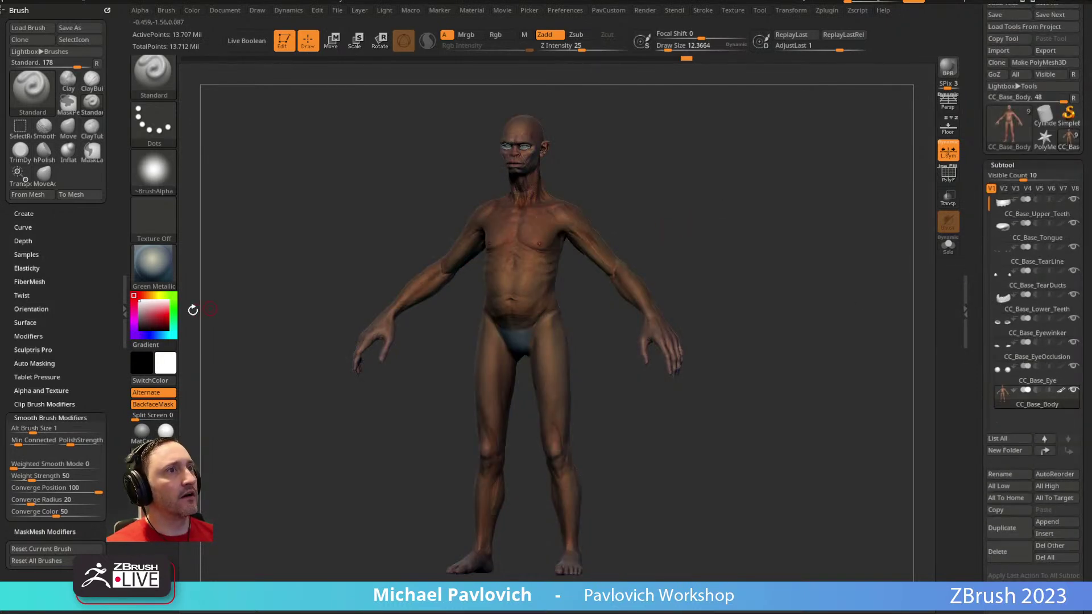
pyautogui.click(153, 264)
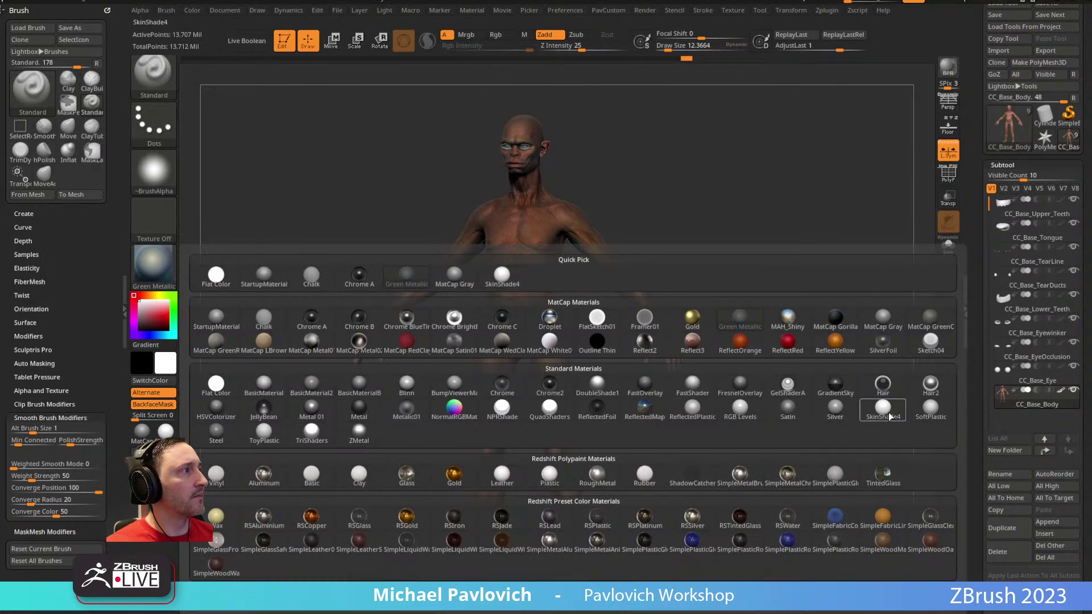
pyautogui.click(813, 409)
# Step: Examine the polypainted skin detail on the head, neck and upper body up close
pyautogui.moveTo(742, 283); pyautogui.dragTo(751, 275)
pyautogui.press('s')
pyautogui.moveTo(704, 169)
pyautogui.keyDown('alt'); pyautogui.mouseDown()
pyautogui.moveTo(683, 119)
pyautogui.moveTo(726, 312)
pyautogui.mouseUp(); pyautogui.keyUp('alt')
pyautogui.press('s')
pyautogui.moveTo(725, 259)
pyautogui.mouseDown()
pyautogui.moveTo(703, 259)
pyautogui.moveTo(690, 164)
pyautogui.moveTo(787, 268)
pyautogui.moveTo(731, 231)
pyautogui.moveTo(584, 328)
pyautogui.moveTo(373, 256)
pyautogui.moveTo(512, 285)
pyautogui.moveTo(569, 256)
pyautogui.moveTo(685, 245)
pyautogui.moveTo(713, 214)
pyautogui.moveTo(913, 117)
pyautogui.moveTo(804, 154)
pyautogui.mouseUp()
pyautogui.press('s')
pyautogui.press('s')
pyautogui.press('s')
pyautogui.moveTo(823, 232)
pyautogui.keyDown('alt'); pyautogui.mouseDown()
pyautogui.moveTo(755, 181)
pyautogui.moveTo(786, 196)
pyautogui.moveTo(838, 182)
pyautogui.moveTo(784, 188)
pyautogui.moveTo(865, 212)
pyautogui.moveTo(715, 198)
pyautogui.mouseUp(); pyautogui.keyUp('alt')
pyautogui.keyDown('alt'); pyautogui.moveTo(792, 262); pyautogui.dragTo(796, 216); pyautogui.keyUp('alt')
# Step: Expand the body's Texture Map and Polypaint settings
pyautogui.moveTo(980, 324); pyautogui.dragTo(974, 160)
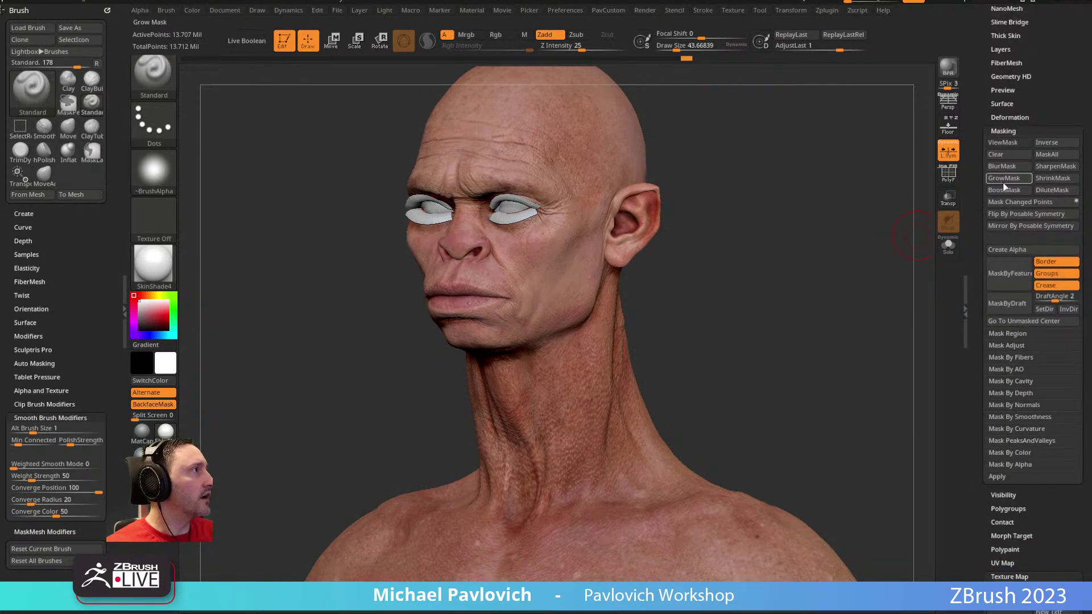
pyautogui.press('shift')
pyautogui.click(1002, 226)
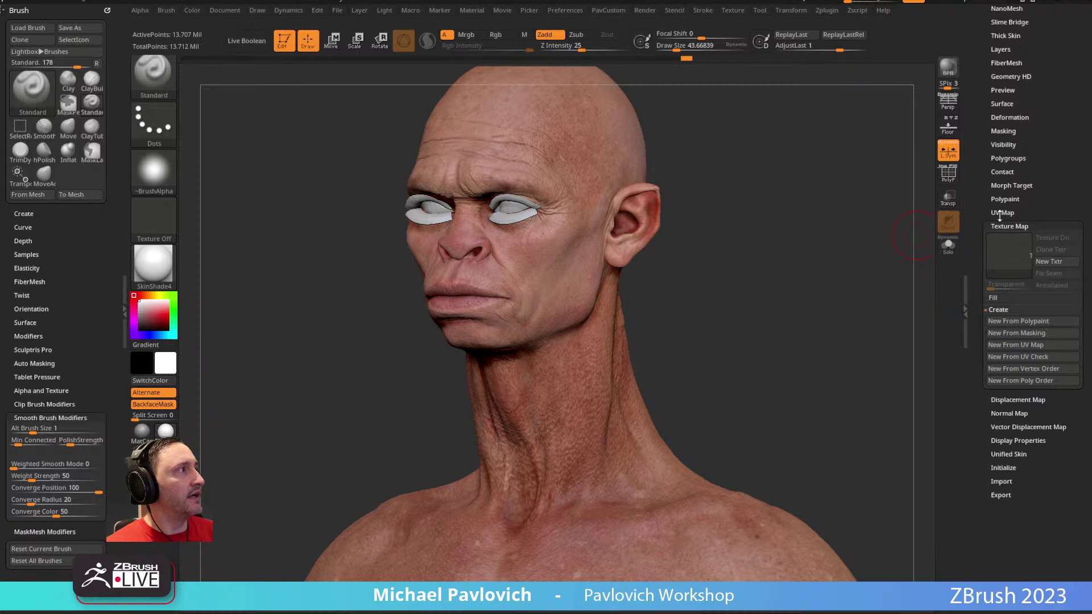
pyautogui.click(1005, 199)
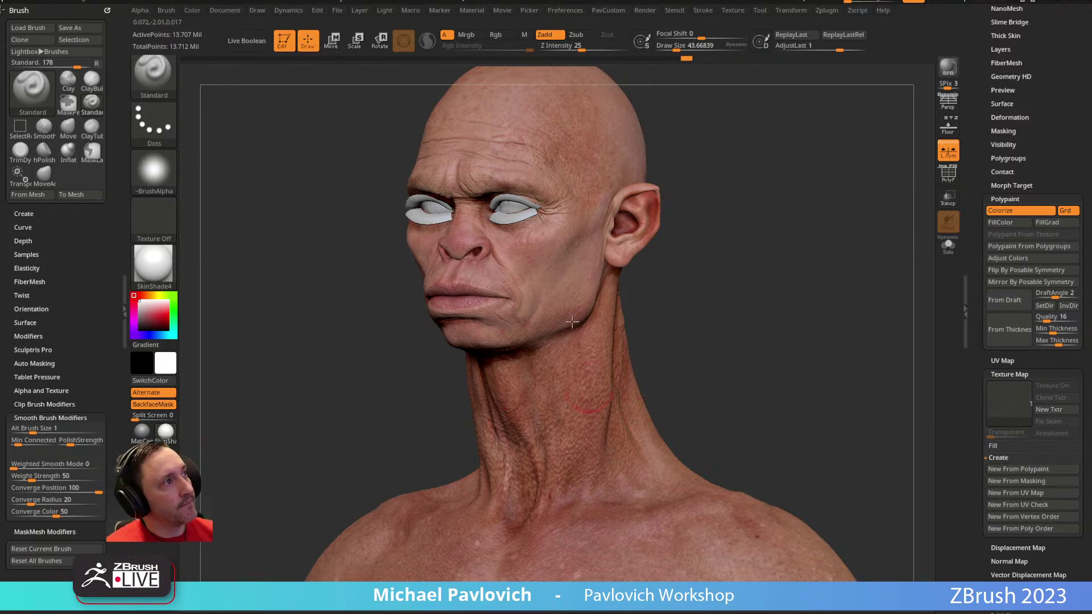
pyautogui.moveTo(693, 282)
pyautogui.mouseDown()
pyautogui.moveTo(739, 294)
pyautogui.moveTo(716, 273)
pyautogui.moveTo(724, 224)
pyautogui.moveTo(734, 298)
pyautogui.moveTo(745, 278)
pyautogui.moveTo(723, 290)
pyautogui.mouseUp()
pyautogui.press('s')
pyautogui.press('s')
pyautogui.press('s')
pyautogui.press('s')
pyautogui.moveTo(785, 291); pyautogui.dragTo(810, 285)
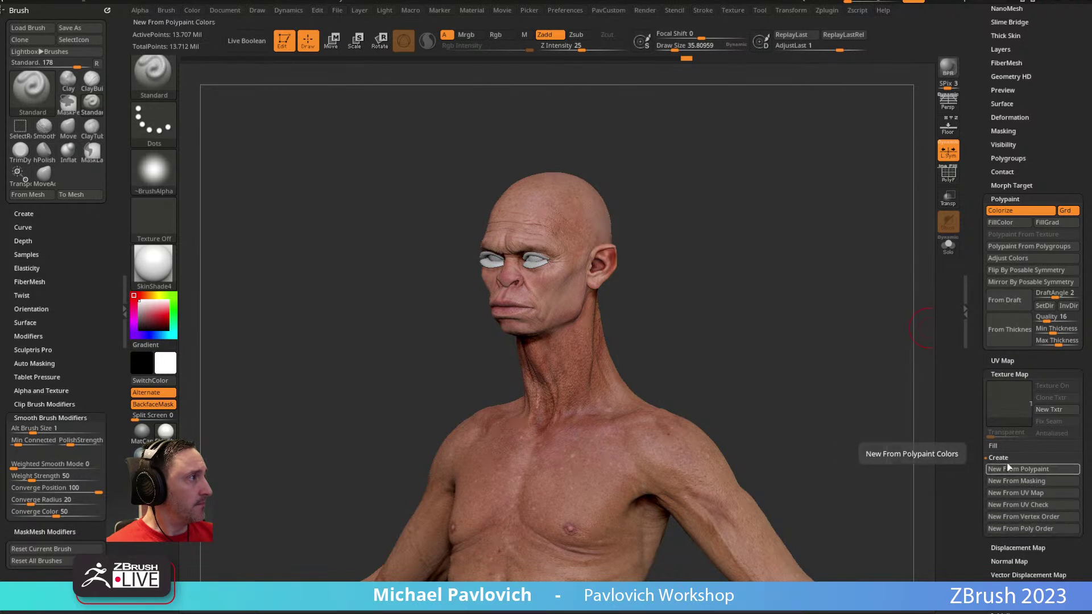
pyautogui.click(738, 10)
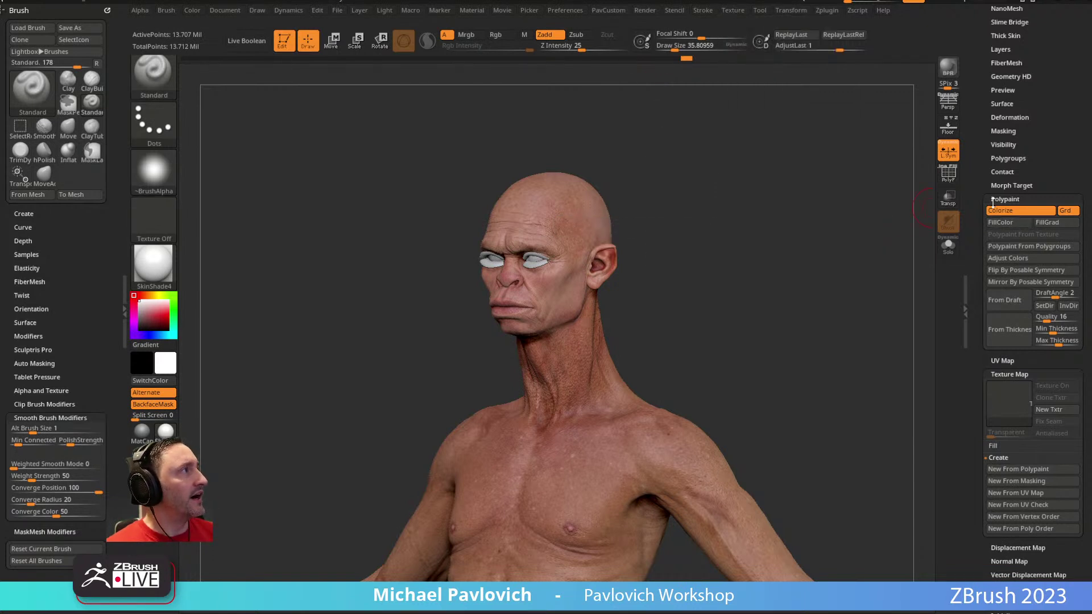
# Step: Shift the body's polypaint to a yellowish skin tone by setting HSV Hue to about 0.05 in Adjust Colors
pyautogui.click(1007, 258)
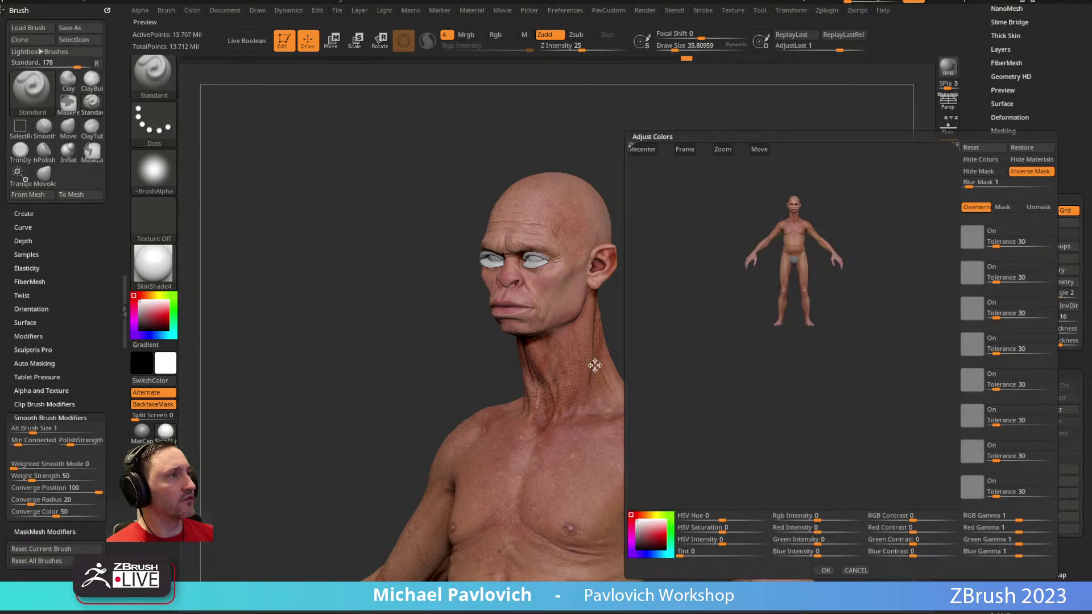
pyautogui.moveTo(826, 344); pyautogui.dragTo(910, 262)
pyautogui.moveTo(867, 405); pyautogui.dragTo(732, 500)
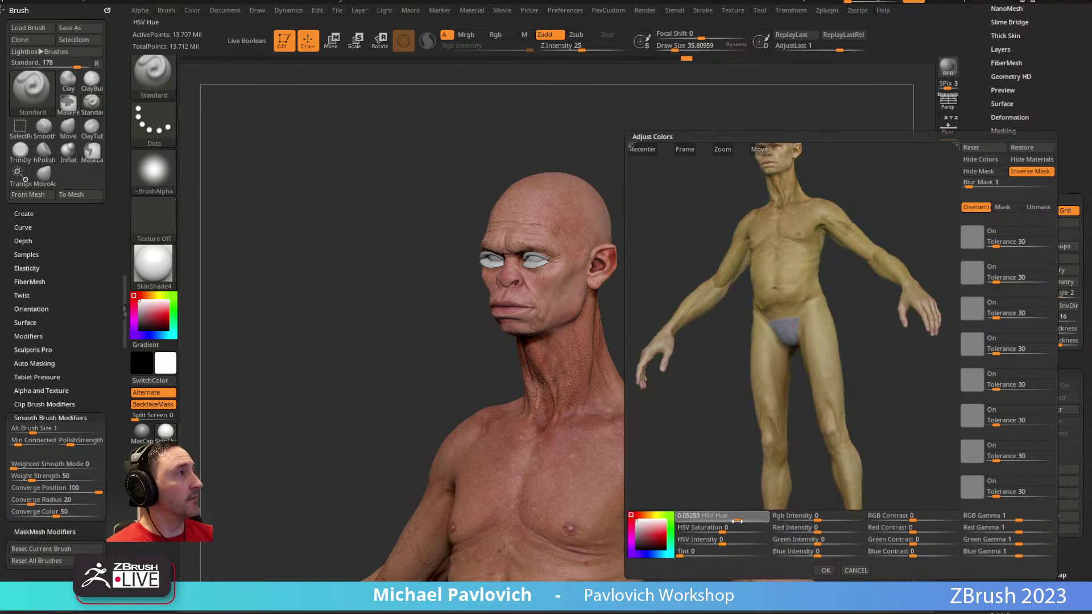
pyautogui.click(825, 570)
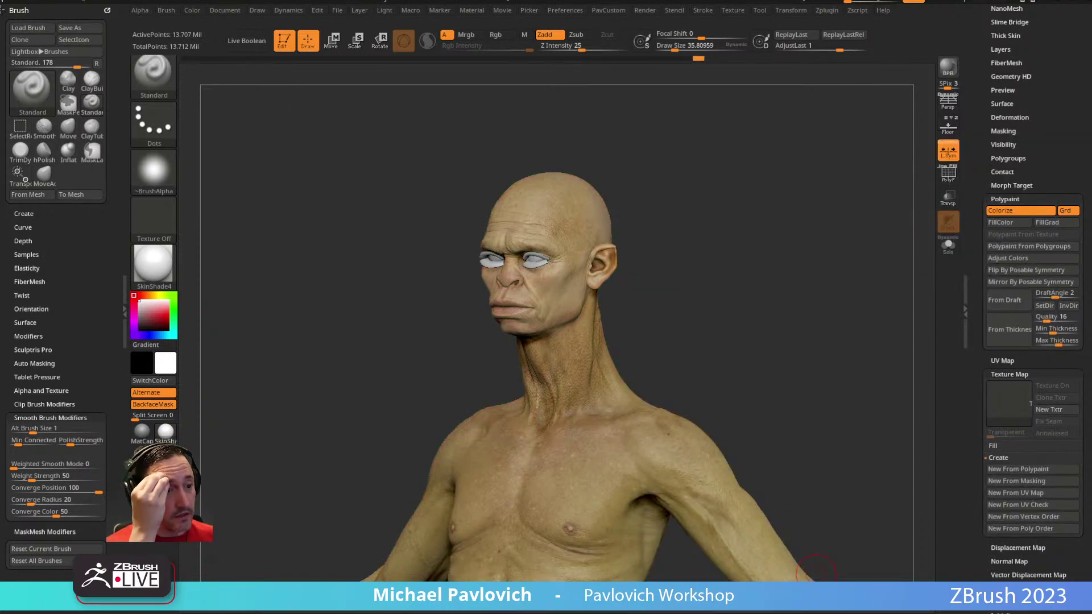
# Step: Switch to the YouTube channel in the browser, search it for "turtle" and look through the results
pyautogui.hotkey('alt', 'Tab')
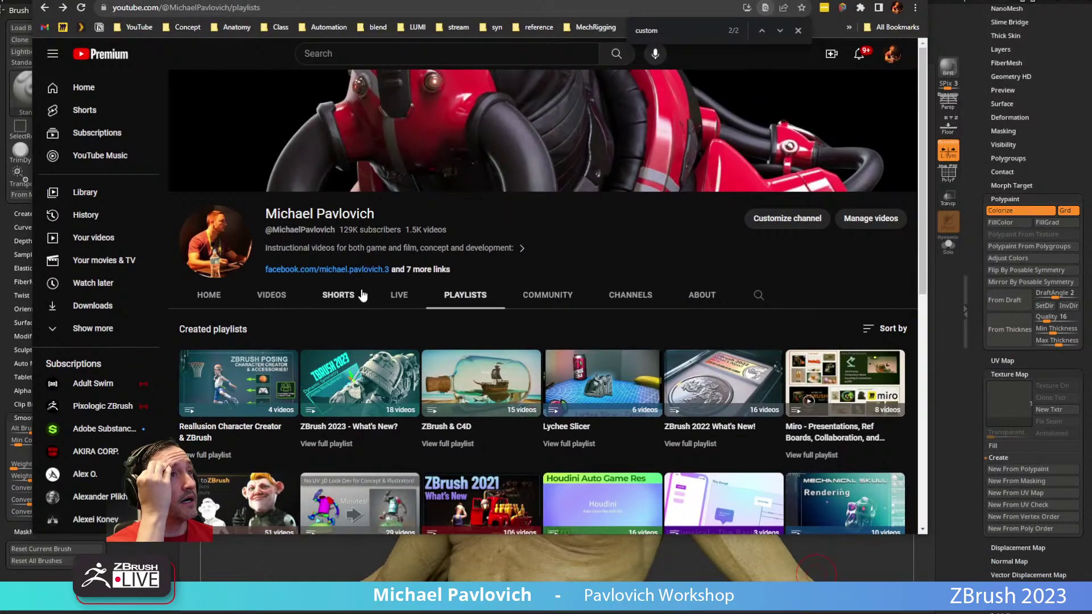
pyautogui.click(759, 297)
pyautogui.write('turtle')
pyautogui.press('Return')
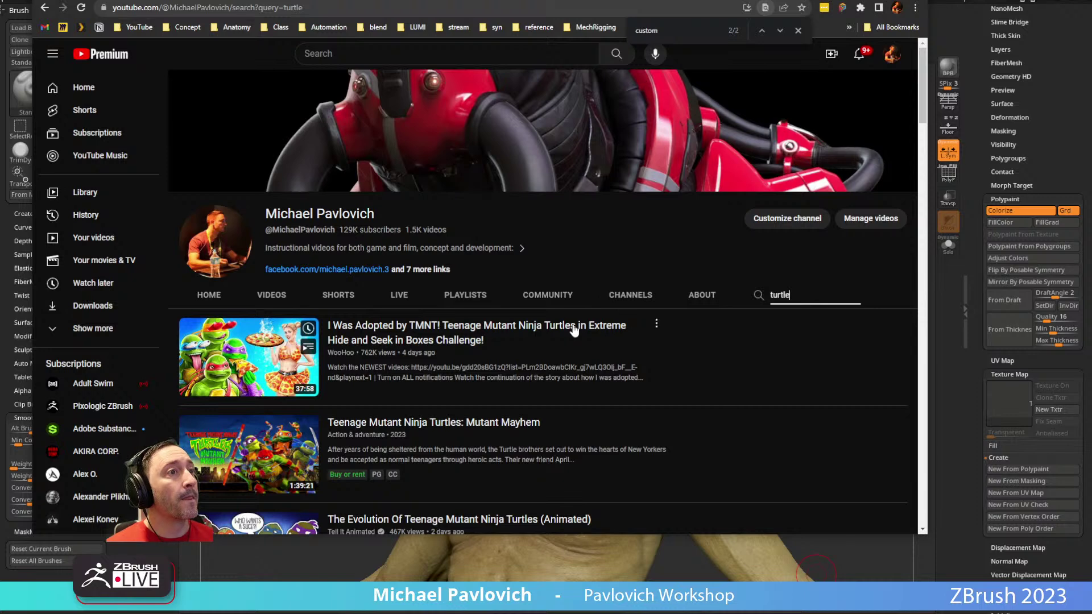
pyautogui.scroll(-1, 571, 331)
pyautogui.scroll(-4, 290, 214)
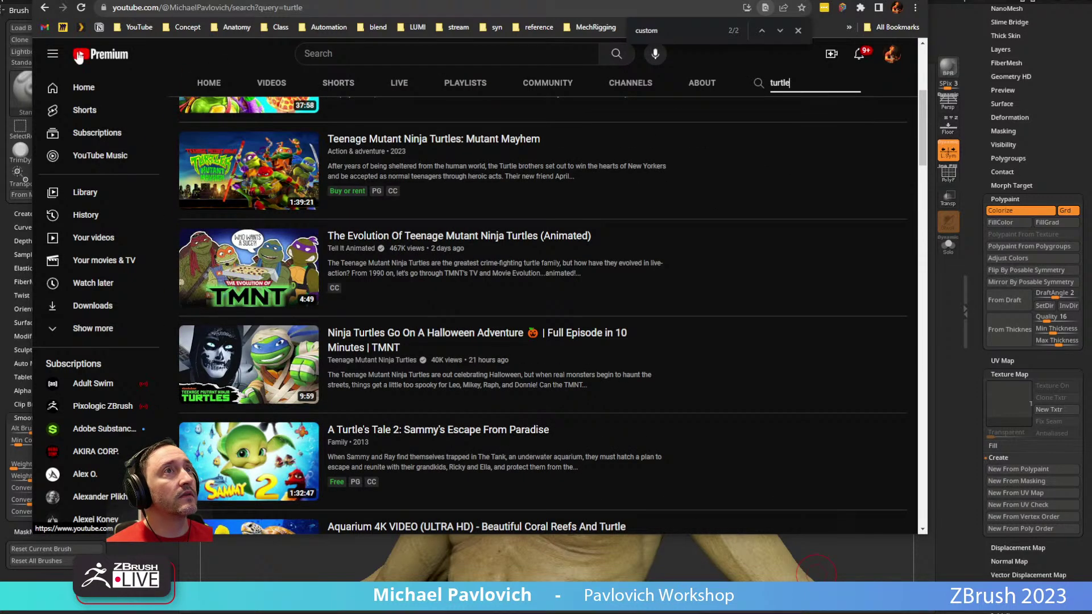
# Step: Return to the channel's playlists page and search the channel for "michelangelo"
pyautogui.click(46, 9)
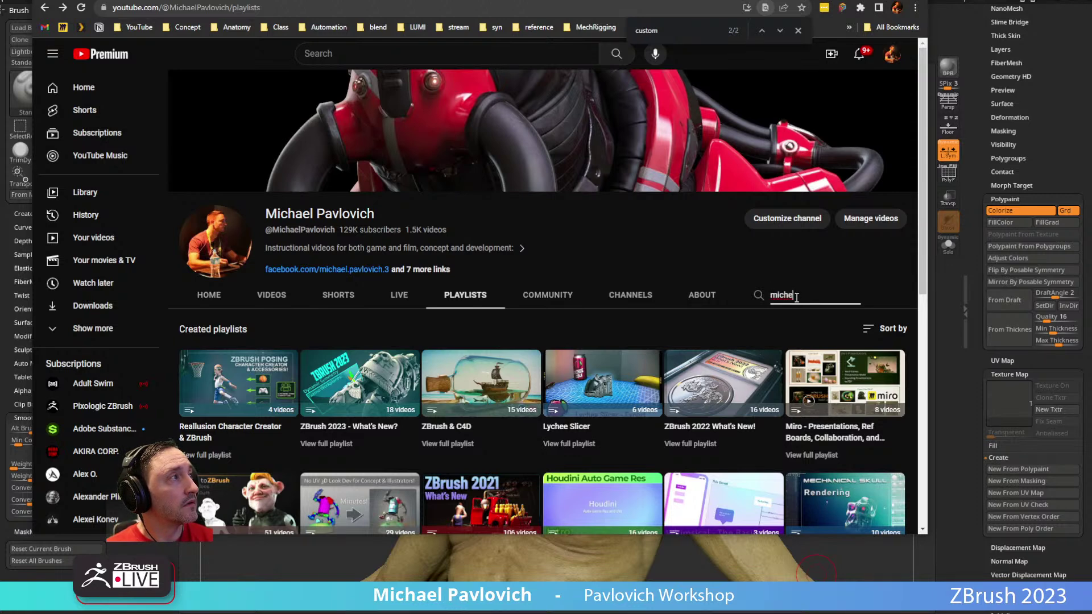
pyautogui.press('Return')
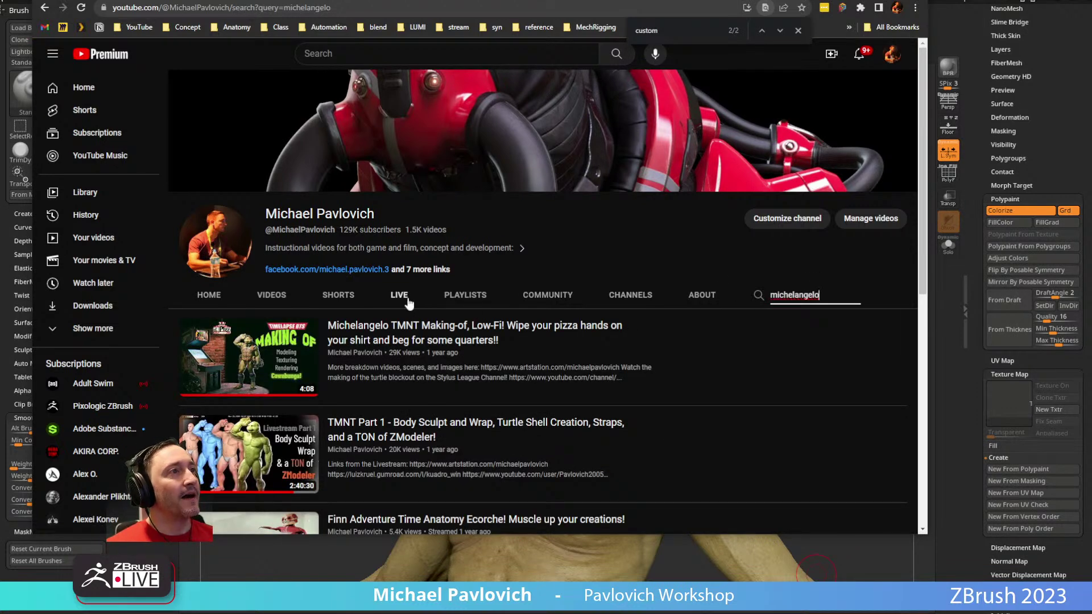
# Step: Open the Michelangelo TMNT Making-of video and skim through its opening sketch and sculpting sections
pyautogui.click(402, 335)
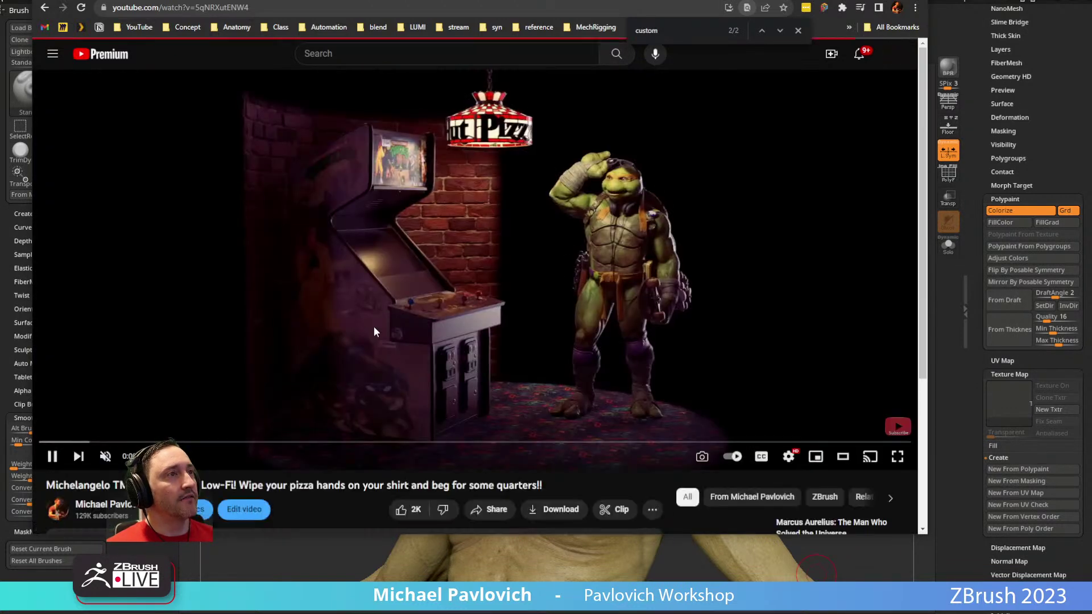
pyautogui.click(84, 441)
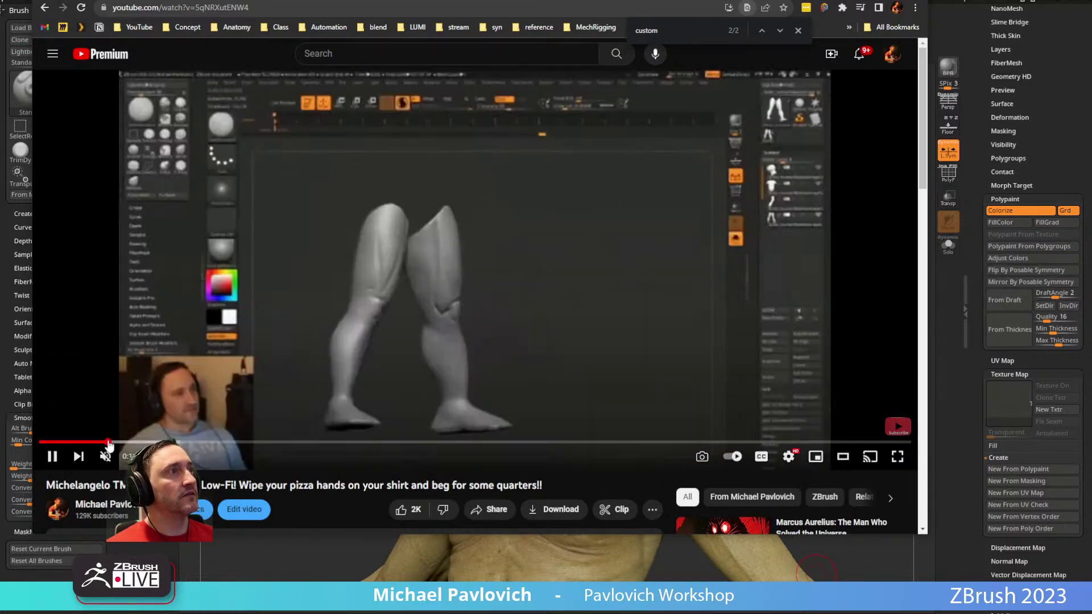
pyautogui.click(122, 442)
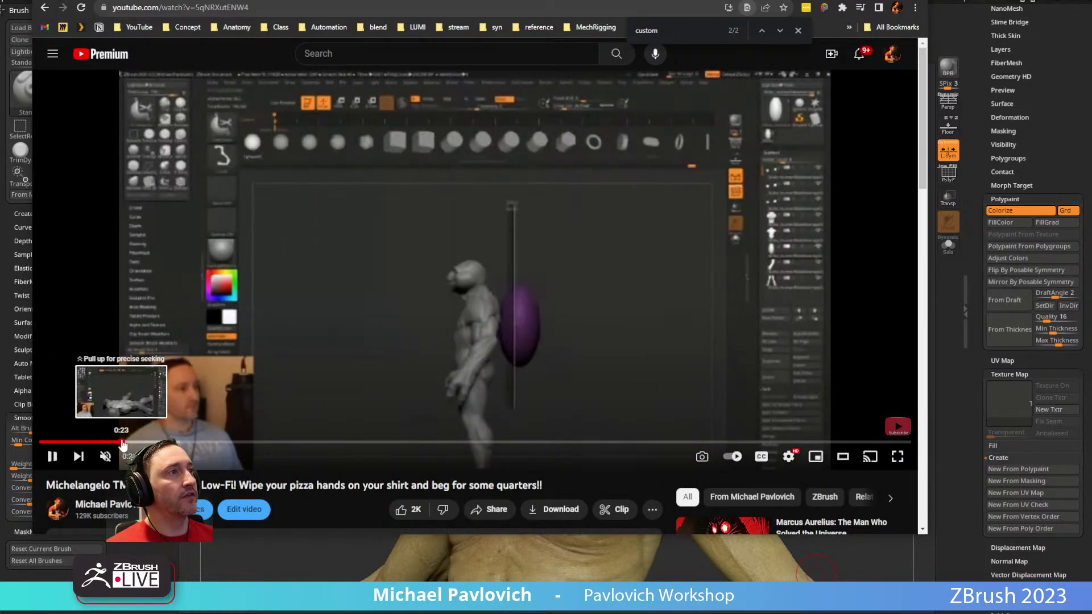
pyautogui.moveTo(147, 442); pyautogui.dragTo(71, 443)
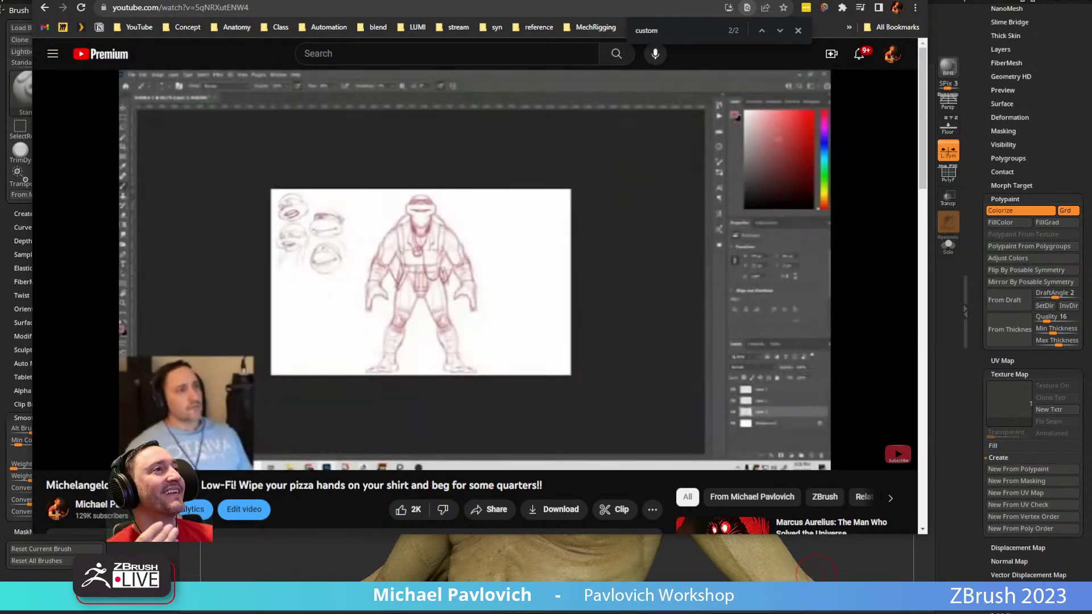
pyautogui.moveTo(483, 0); pyautogui.dragTo(490, 0)
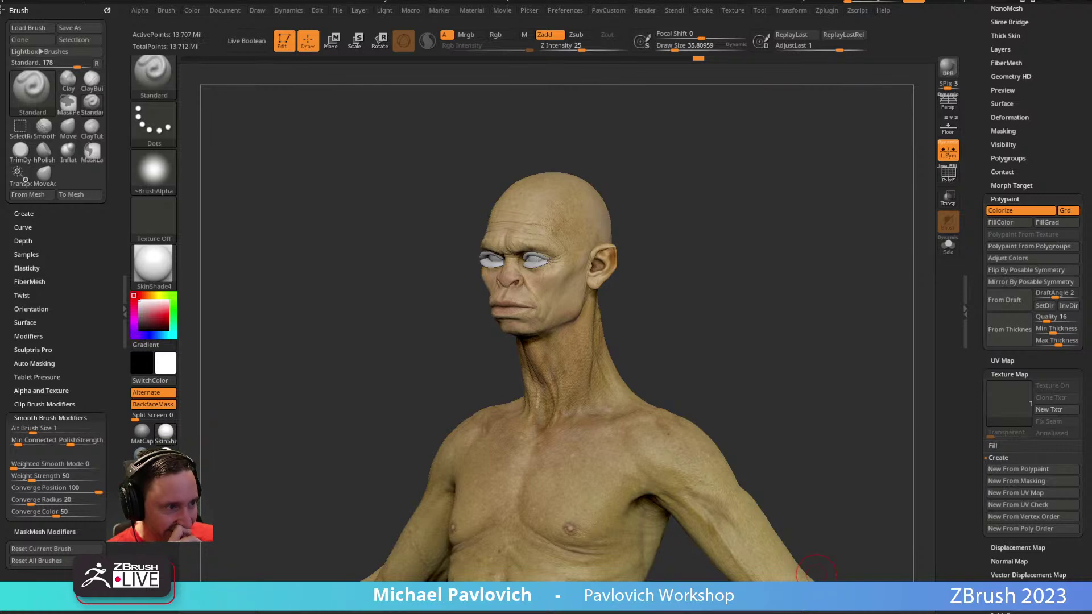
# Step: Open the Stylus League channel from the video's description and look through its home page
pyautogui.moveTo(626, 613); pyautogui.dragTo(520, 18)
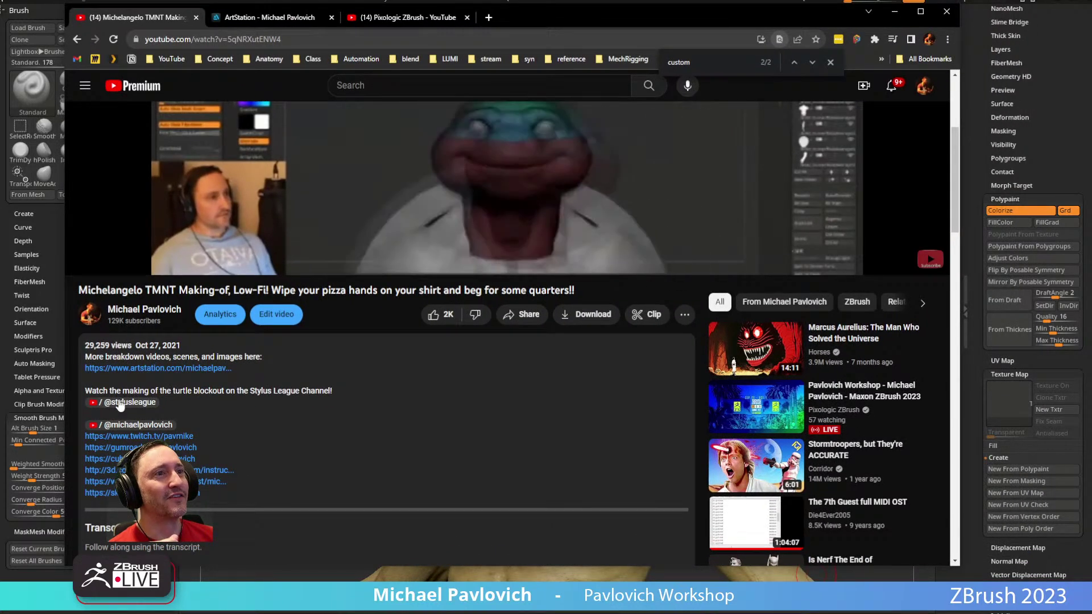
pyautogui.click(125, 404)
pyautogui.scroll(-5, 296, 392)
pyautogui.scroll(5, 313, 285)
pyautogui.click(345, 39)
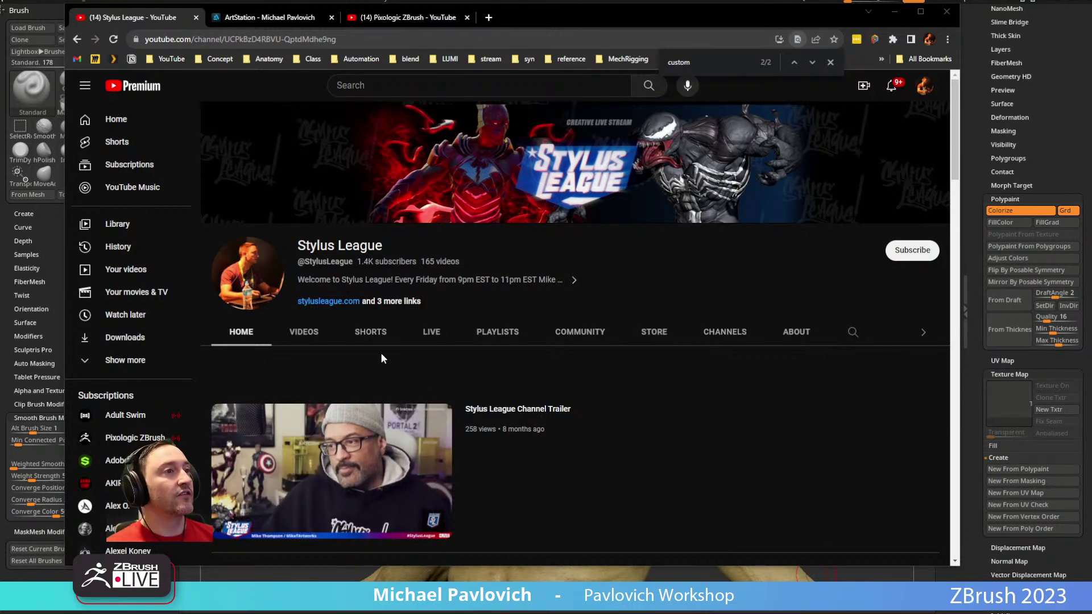
pyautogui.scroll(-5, 580, 336)
pyautogui.scroll(-5, 351, 346)
pyautogui.scroll(7, 398, 386)
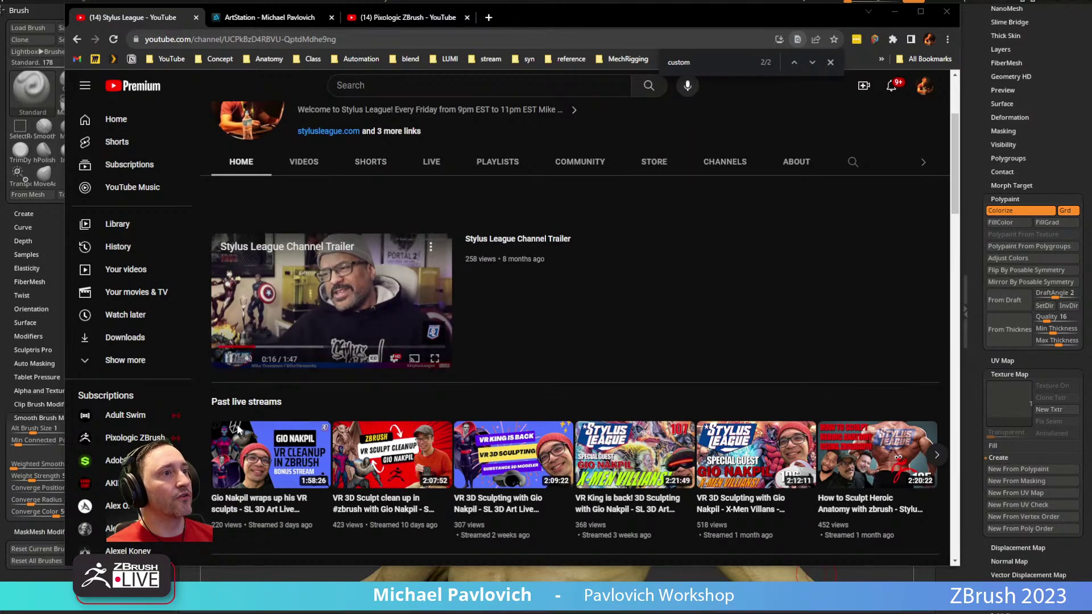
# Step: Return to the Michelangelo making-of video, skim forward to about 2:54 and pause it
pyautogui.click(77, 40)
pyautogui.click(76, 40)
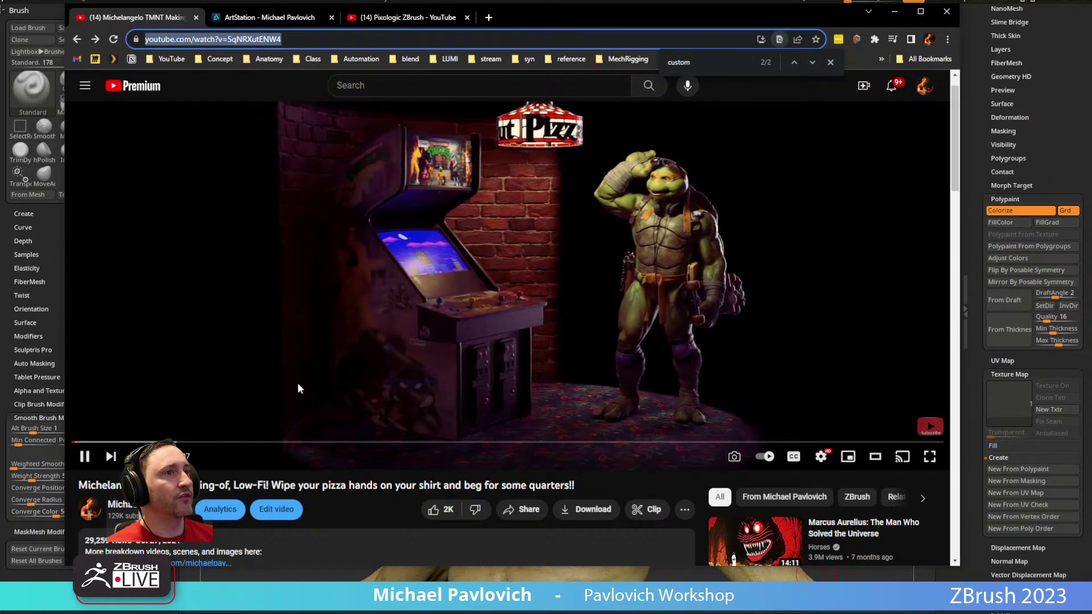
pyautogui.moveTo(116, 442); pyautogui.dragTo(428, 449)
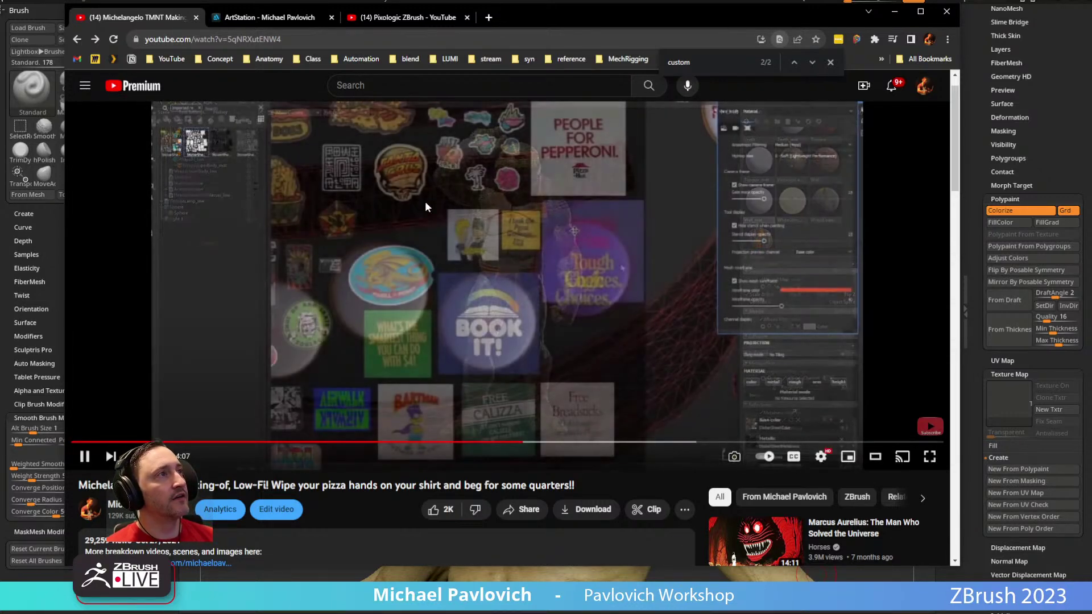
pyautogui.moveTo(548, 443); pyautogui.dragTo(699, 444)
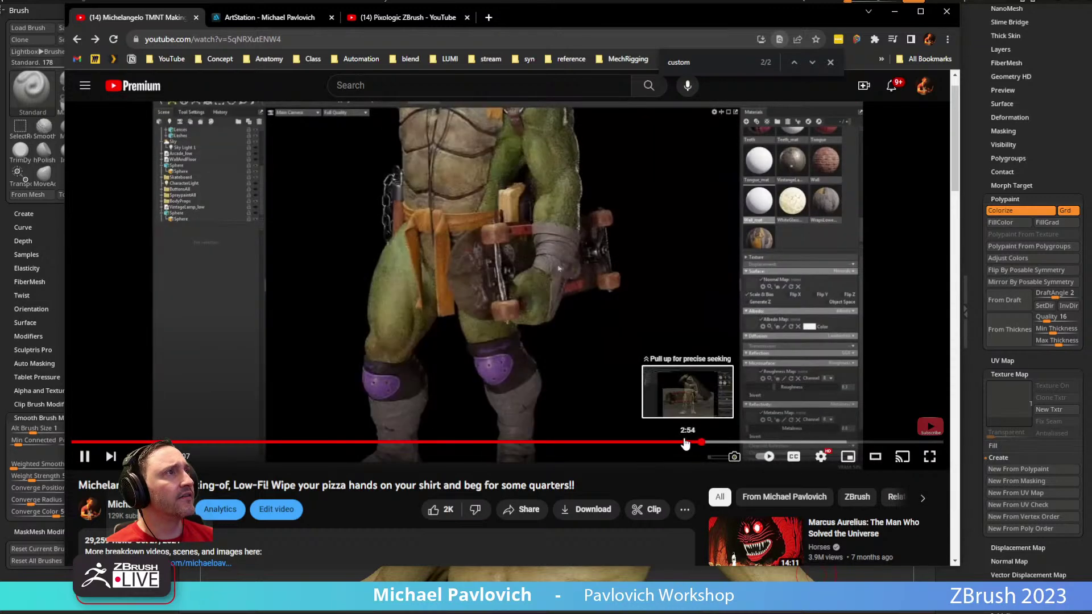
pyautogui.click(85, 457)
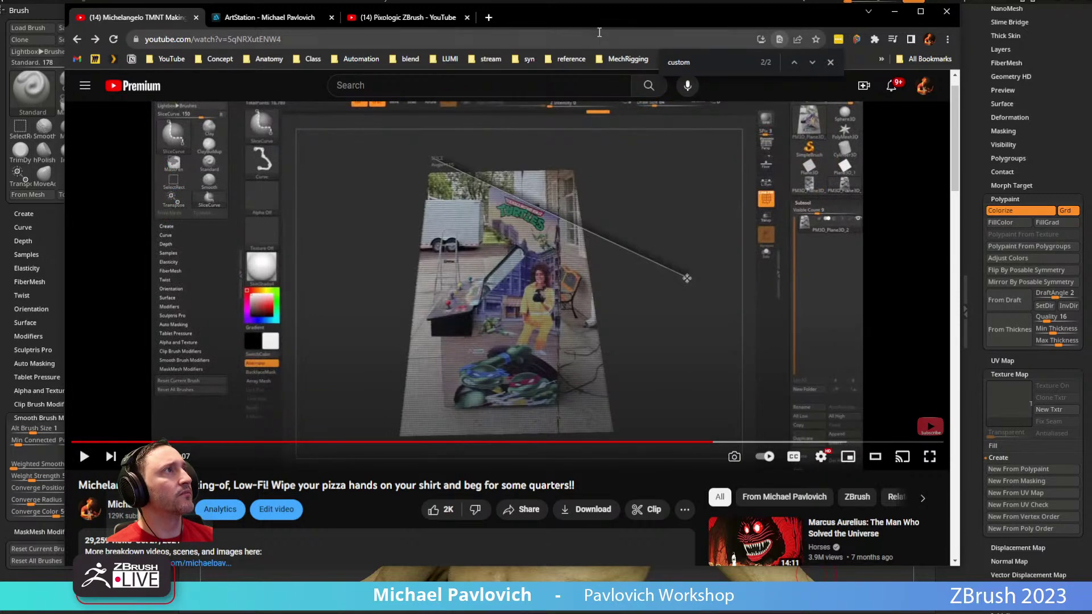
# Step: Switch back to ZBrush and inspect the recoloured body's head and shoulders, ending in a straight front view
pyautogui.hotkey('alt', 'Tab')
pyautogui.moveTo(758, 273)
pyautogui.keyDown('shift'); pyautogui.mouseDown()
pyautogui.moveTo(775, 270)
pyautogui.moveTo(709, 282)
pyautogui.moveTo(772, 319)
pyautogui.mouseUp(); pyautogui.keyUp('shift')
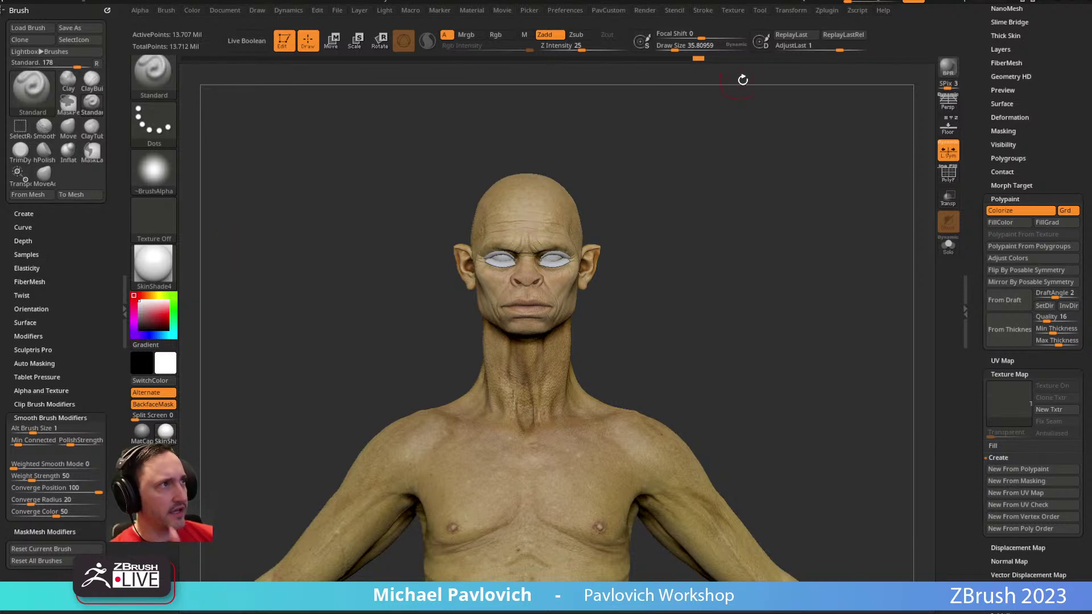
pyautogui.moveTo(750, 165); pyautogui.dragTo(698, 512)
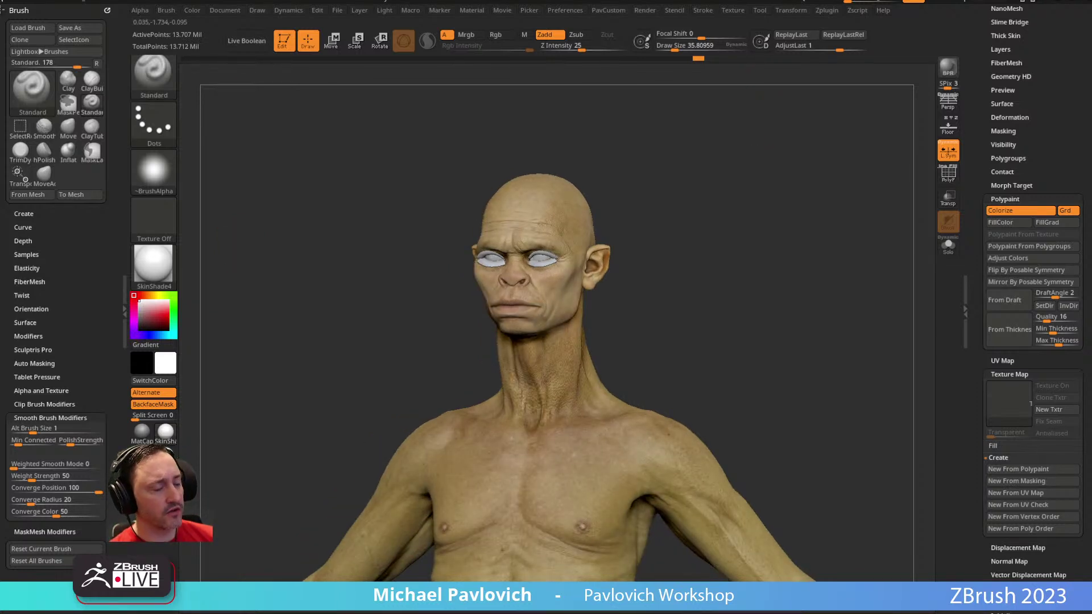
pyautogui.rightClick(751, 382)
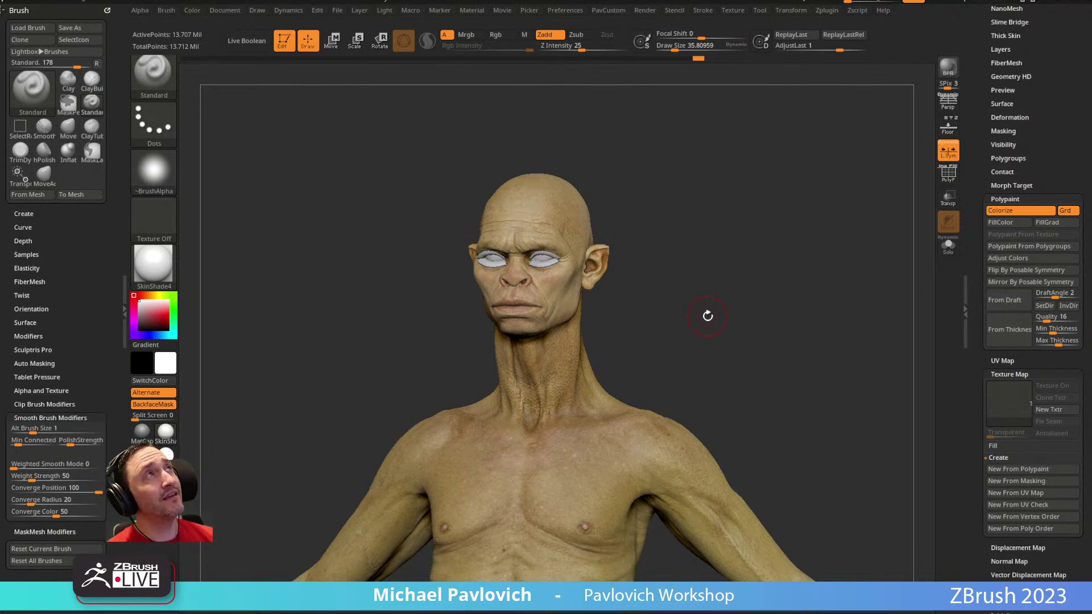
pyautogui.keyDown('shift'); pyautogui.moveTo(717, 329); pyautogui.dragTo(607, 355); pyautogui.keyUp('shift')
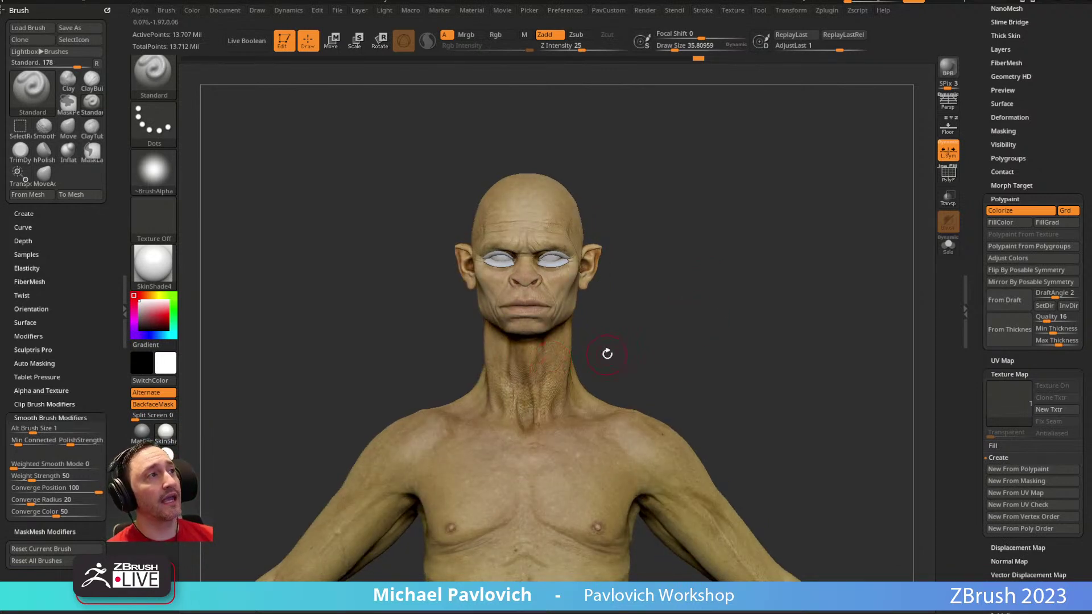
# Step: Drop the body to a low subdivision level and bring its Polypaint, UV Map and Texture Map settings into reach
pyautogui.click(732, 10)
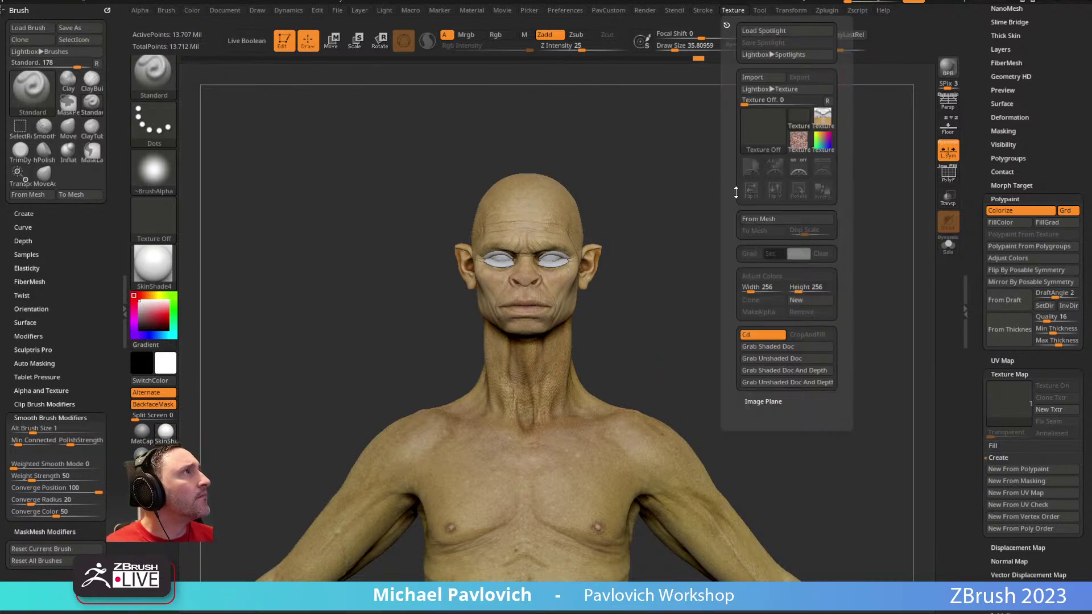
pyautogui.scroll(10, 989, 278)
pyautogui.scroll(3, 990, 278)
pyautogui.moveTo(992, 206); pyautogui.dragTo(972, 165)
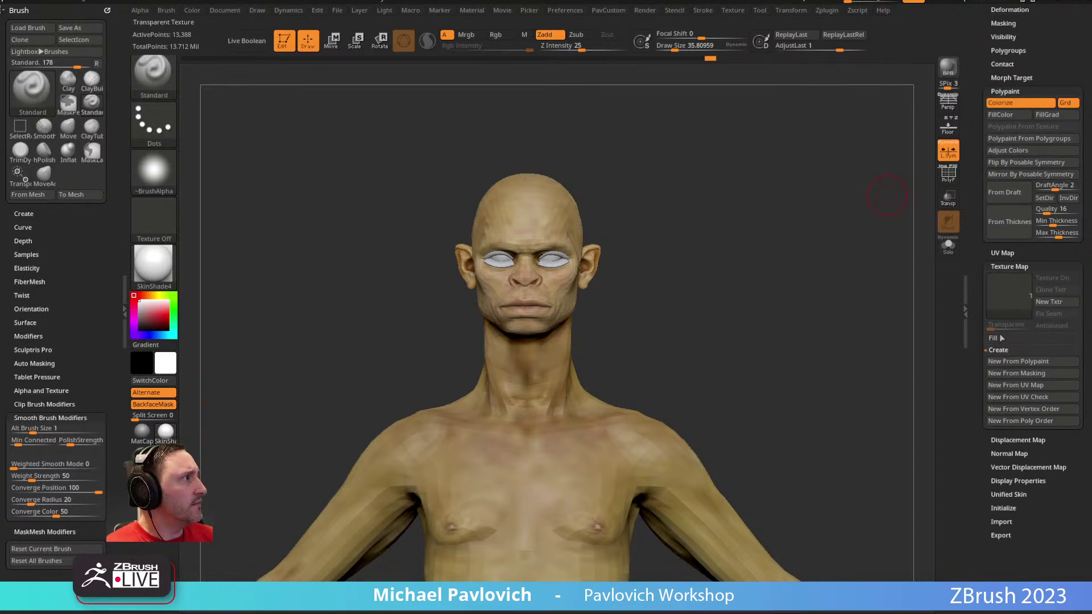
# Step: Preview the body's UV layout with Morph UV, setting Bump to 0 and turning on PolyFrame, then restore the 3D shape
pyautogui.click(1002, 253)
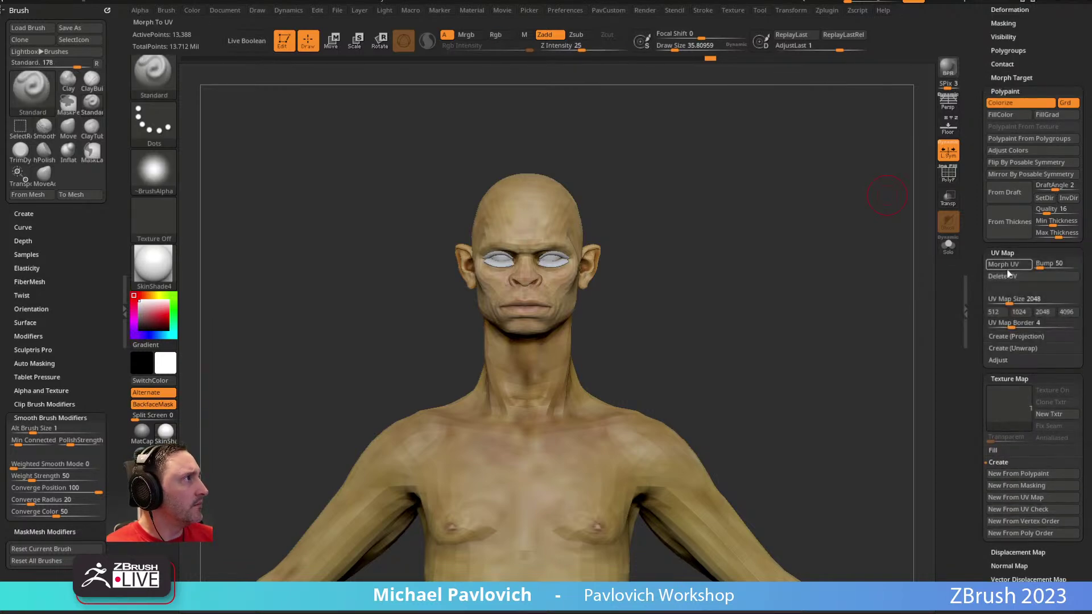
pyautogui.click(1007, 272)
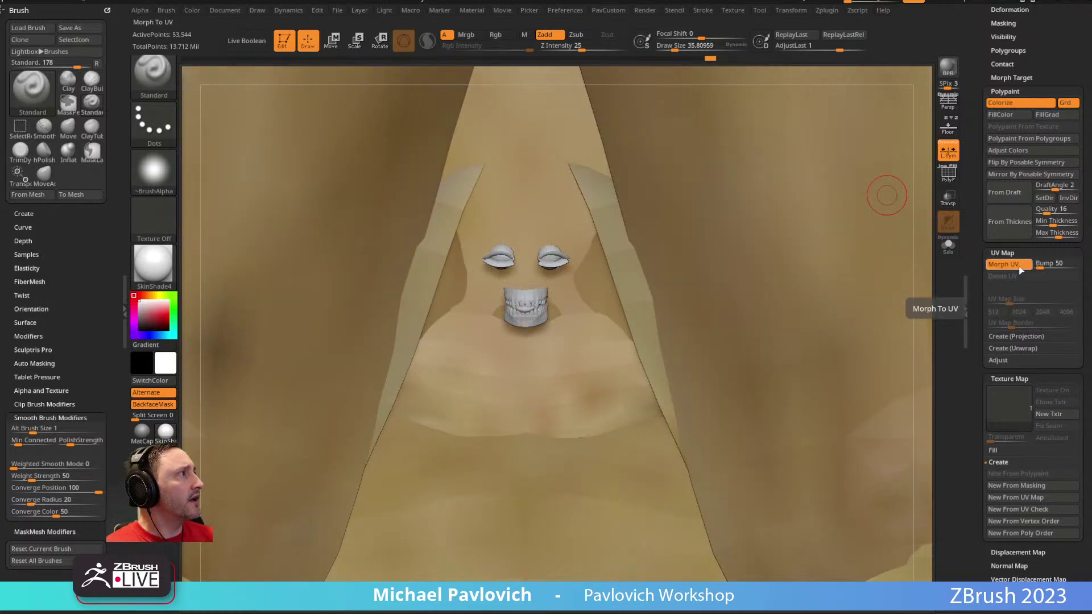
pyautogui.click(1020, 268)
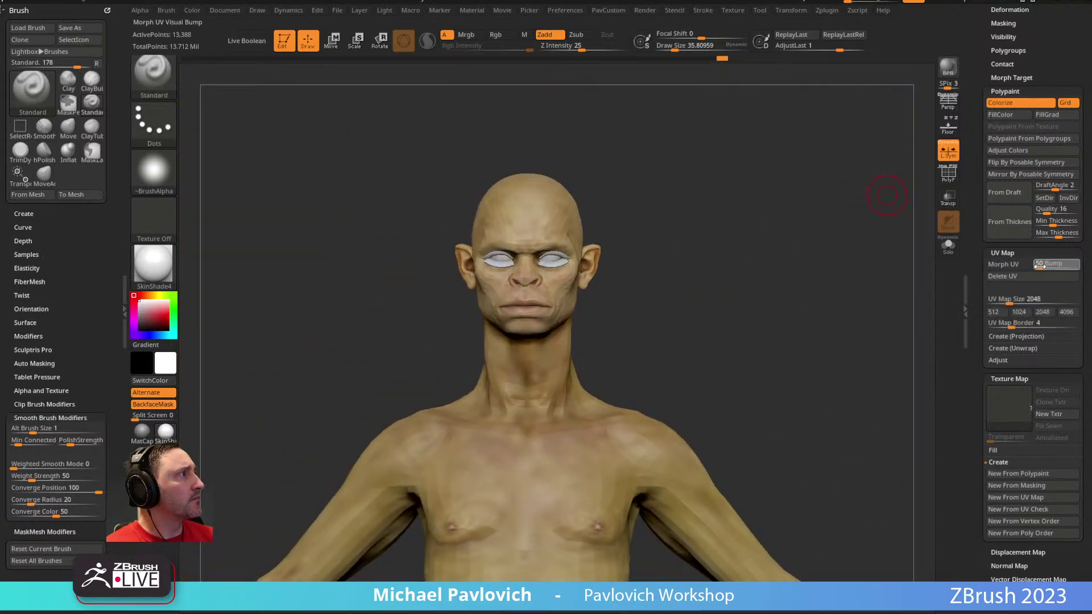
pyautogui.click(1004, 264)
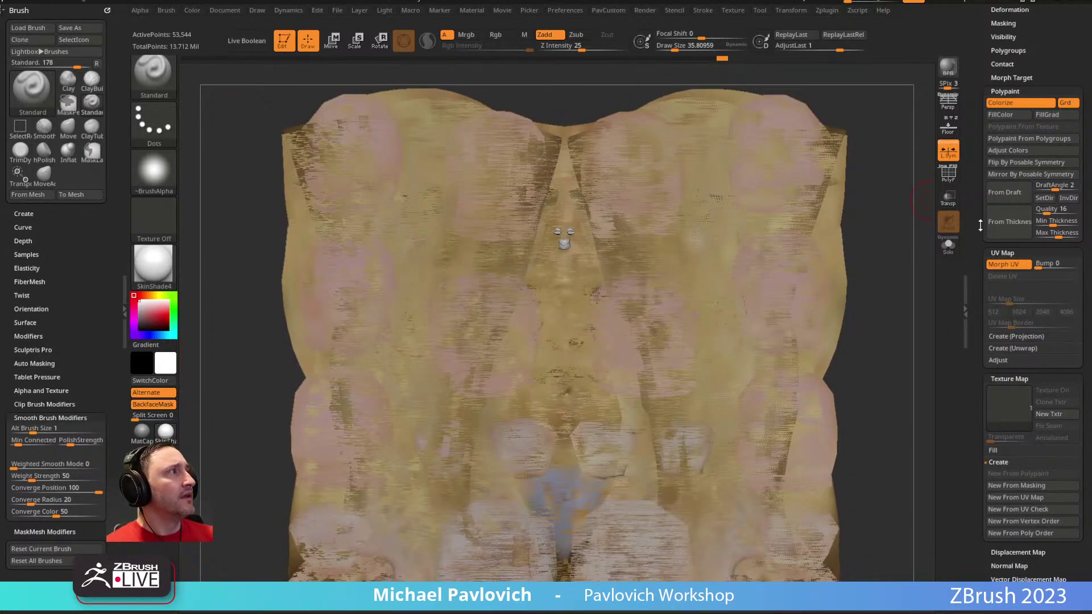
pyautogui.click(1002, 210)
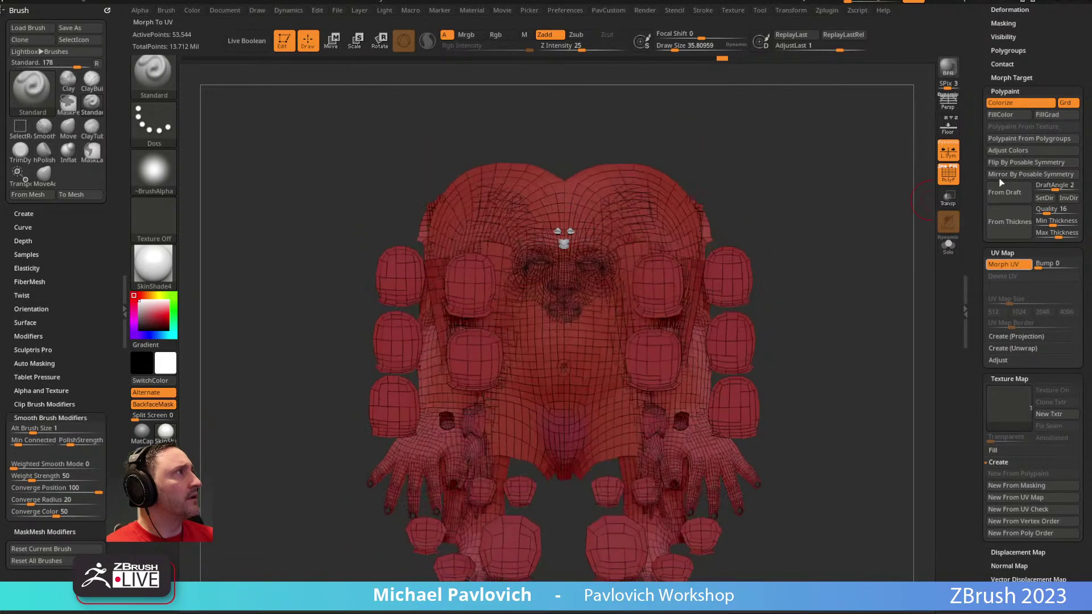
pyautogui.click(1003, 264)
pyautogui.moveTo(712, 209); pyautogui.dragTo(739, 187)
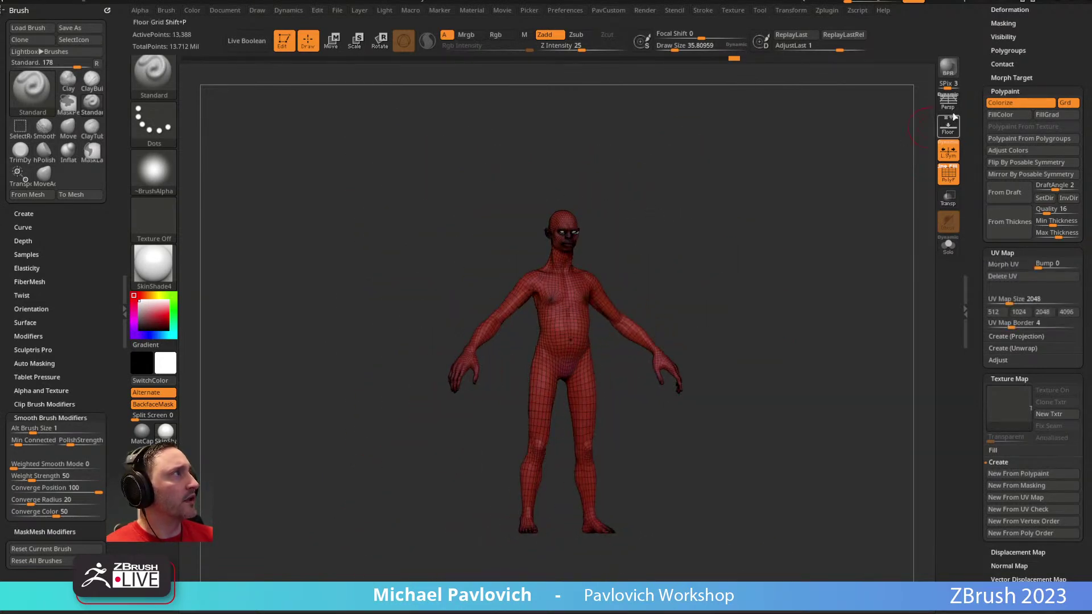
# Step: Assign the body's polygroups by UV shell with Auto Groups With UV
pyautogui.click(1008, 50)
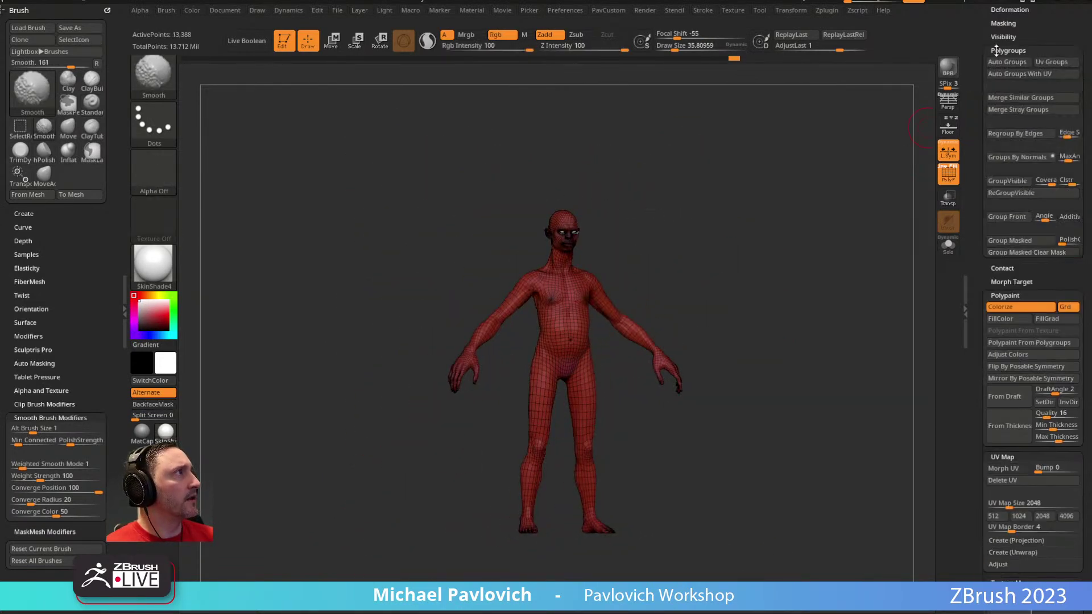
pyautogui.click(1017, 74)
pyautogui.moveTo(745, 169); pyautogui.dragTo(519, 176)
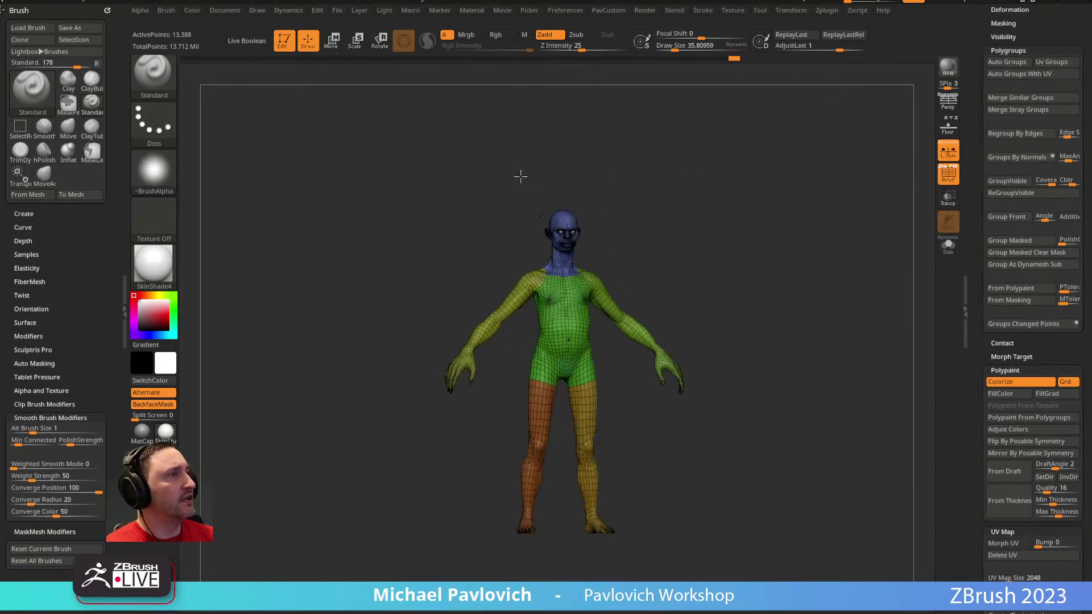
pyautogui.click(1008, 51)
# Step: Morph the body to its UV layout, isolate the head shell and turn on Solo
pyautogui.moveTo(672, 205)
pyautogui.mouseDown()
pyautogui.moveTo(683, 263)
pyautogui.moveTo(668, 159)
pyautogui.moveTo(671, 217)
pyautogui.mouseUp()
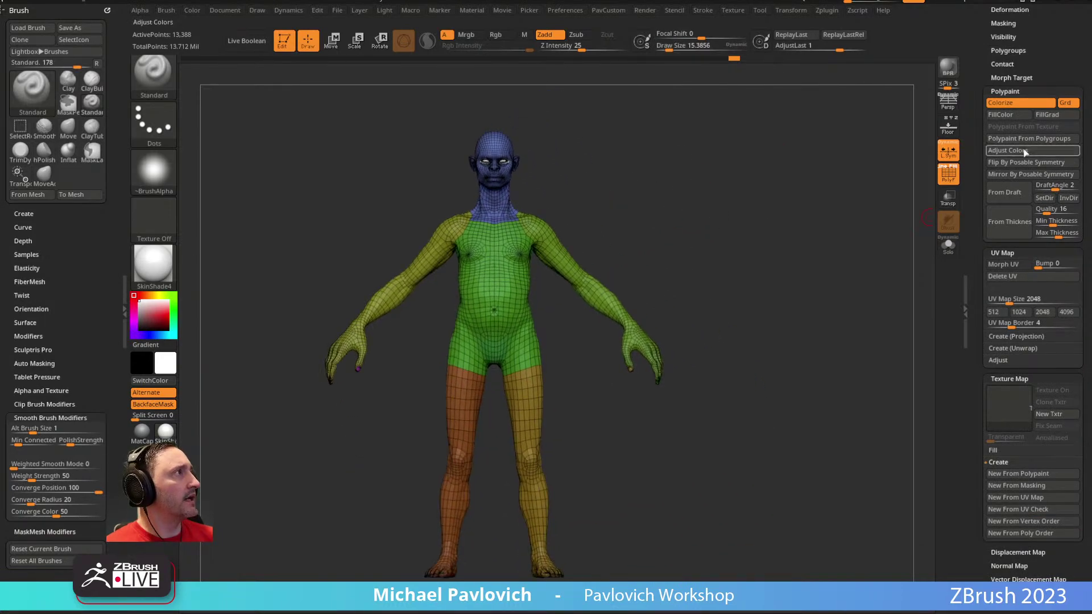
pyautogui.click(1003, 264)
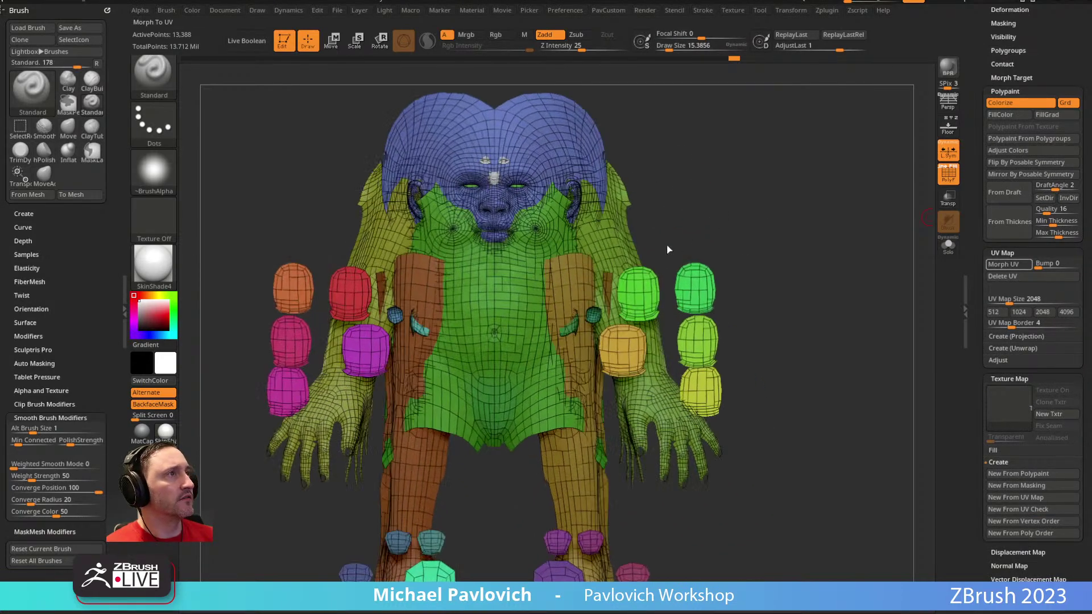
pyautogui.hotkey('ctrl', 'shift')
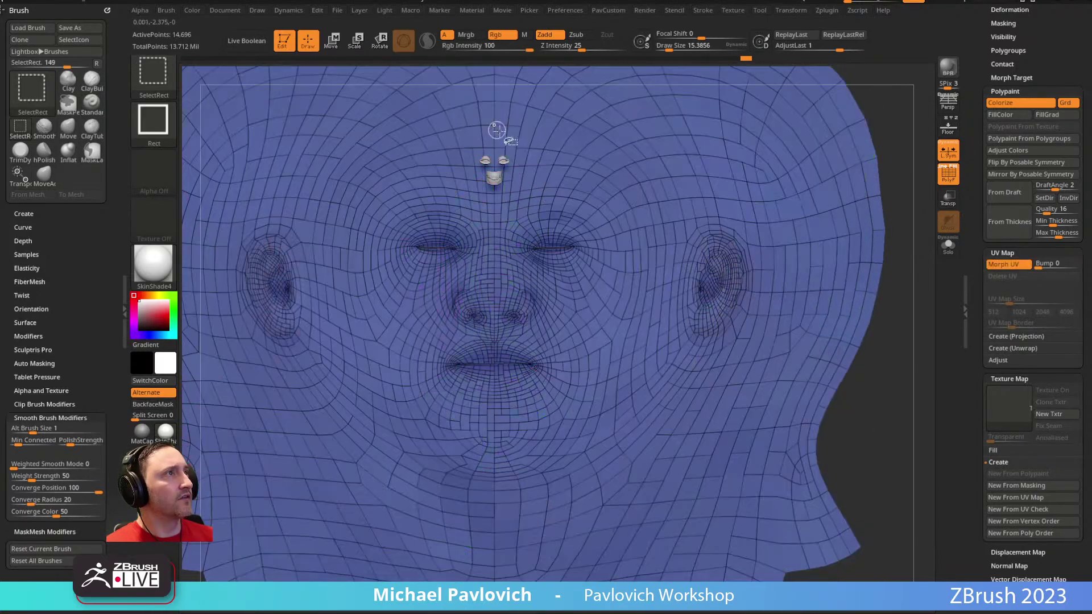
pyautogui.moveTo(897, 251)
pyautogui.keyDown('alt'); pyautogui.mouseDown()
pyautogui.moveTo(845, 185)
pyautogui.moveTo(848, 329)
pyautogui.mouseUp(); pyautogui.keyUp('alt')
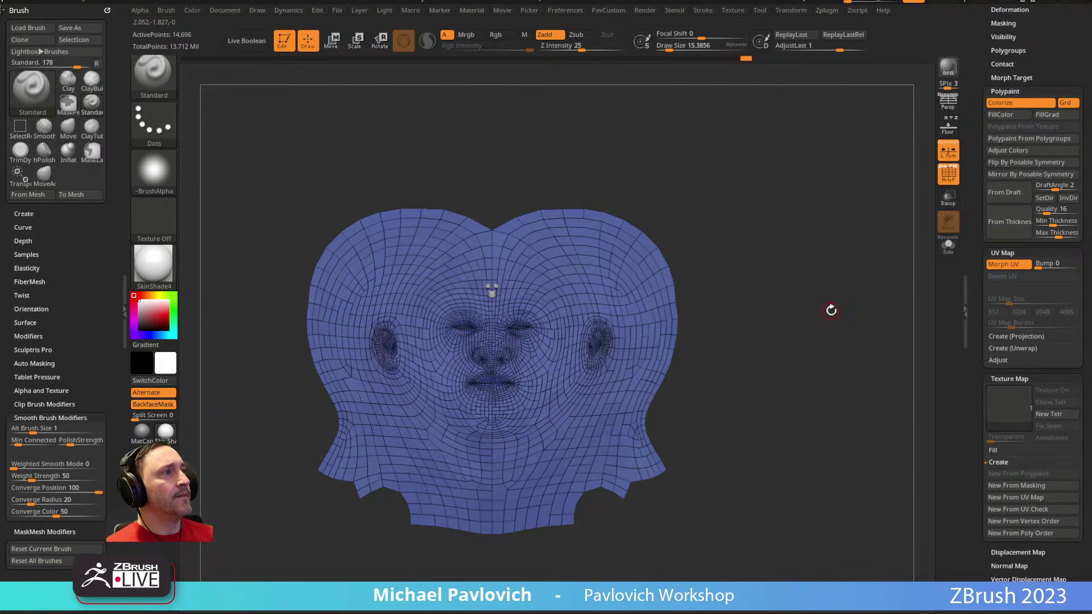
pyautogui.click(948, 246)
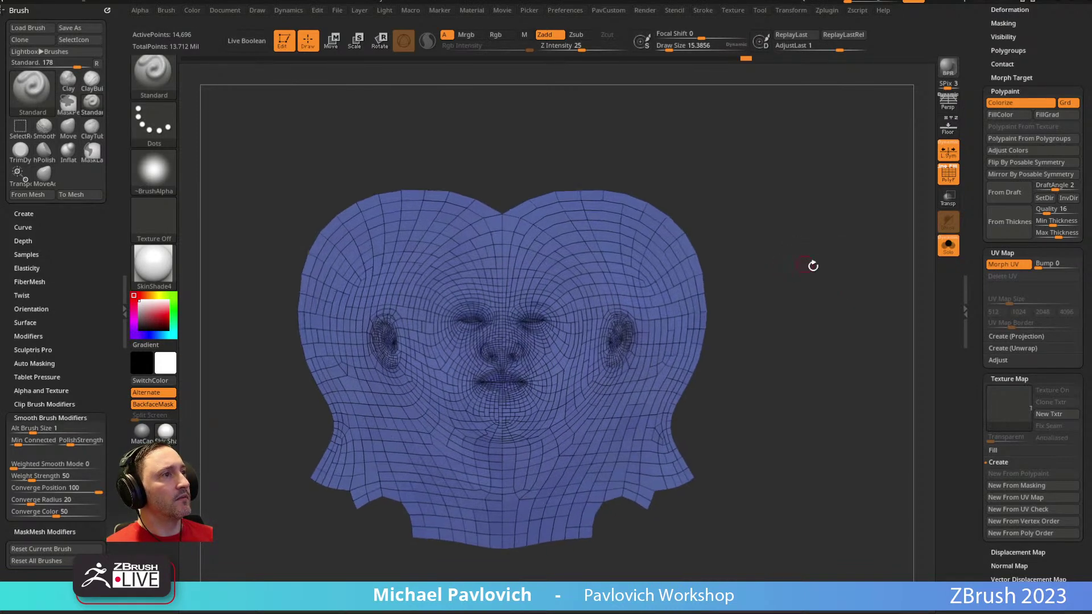
# Step: Unhide all UV shells, isolate the torso shell to examine it, and show every shell again
pyautogui.keyDown('ctrl'); pyautogui.keyDown('shift'); pyautogui.click(820, 267); pyautogui.keyUp('shift'); pyautogui.keyUp('ctrl')
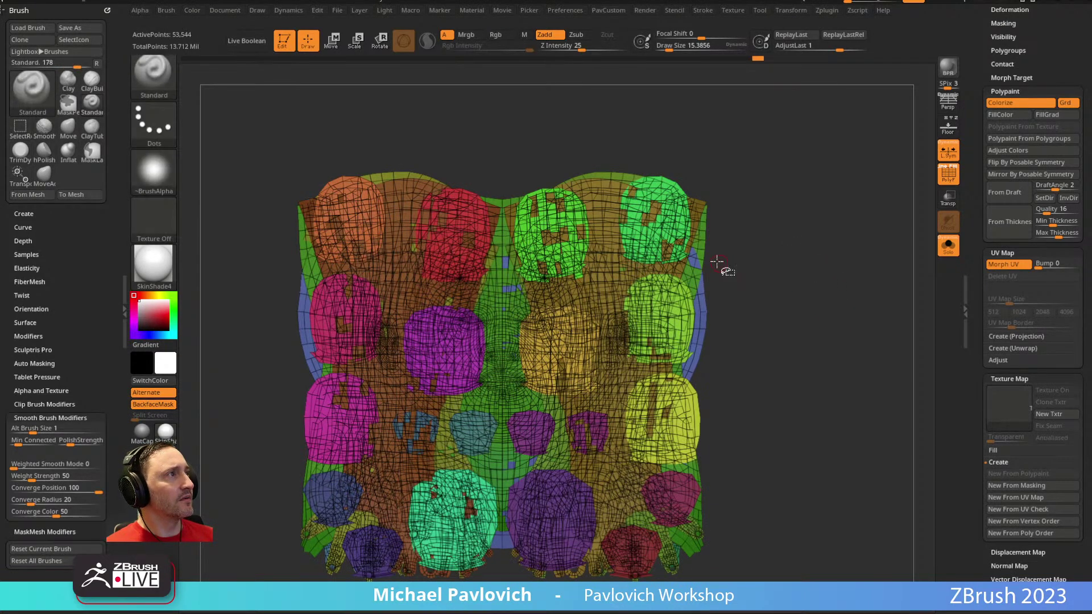
pyautogui.keyDown('ctrl'); pyautogui.keyDown('shift'); pyautogui.click(705, 248); pyautogui.keyUp('shift'); pyautogui.keyUp('ctrl')
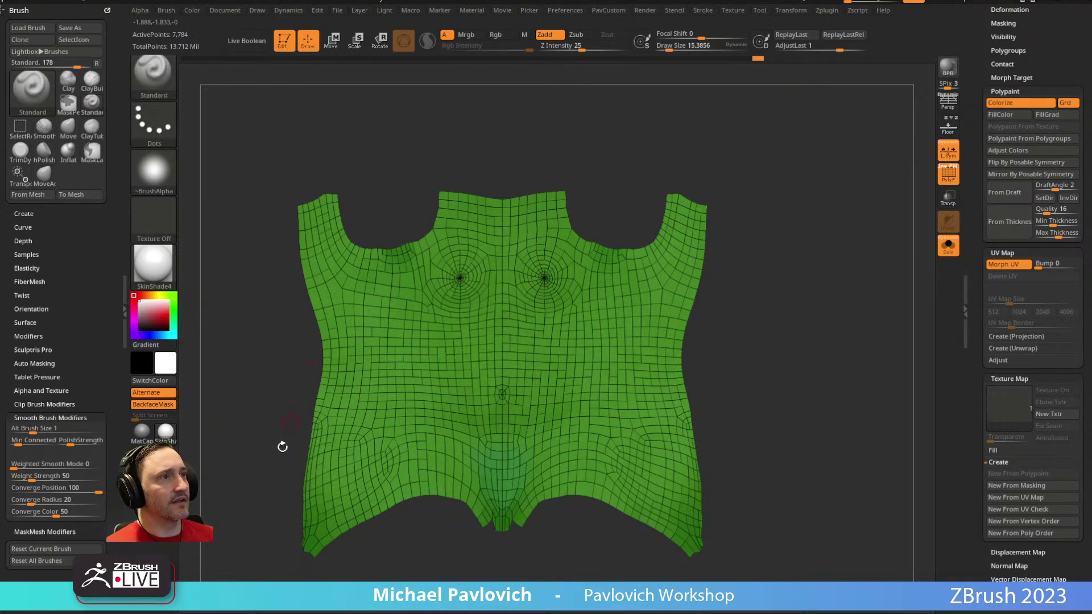
pyautogui.keyDown('ctrl'); pyautogui.keyDown('shift'); pyautogui.click(779, 312); pyautogui.keyUp('shift'); pyautogui.keyUp('ctrl')
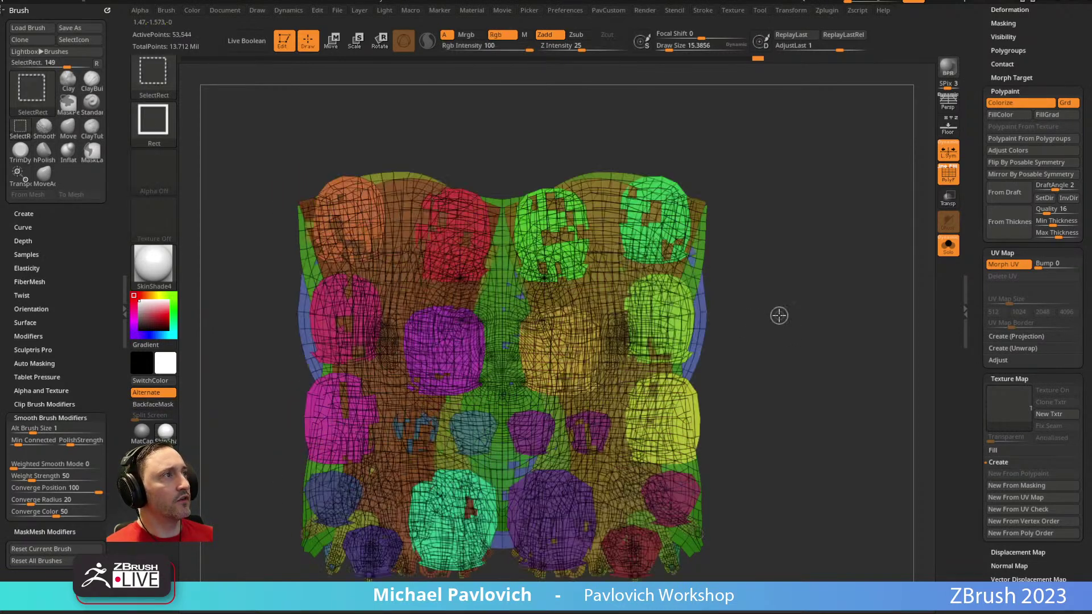
pyautogui.click(1003, 106)
pyautogui.click(1004, 106)
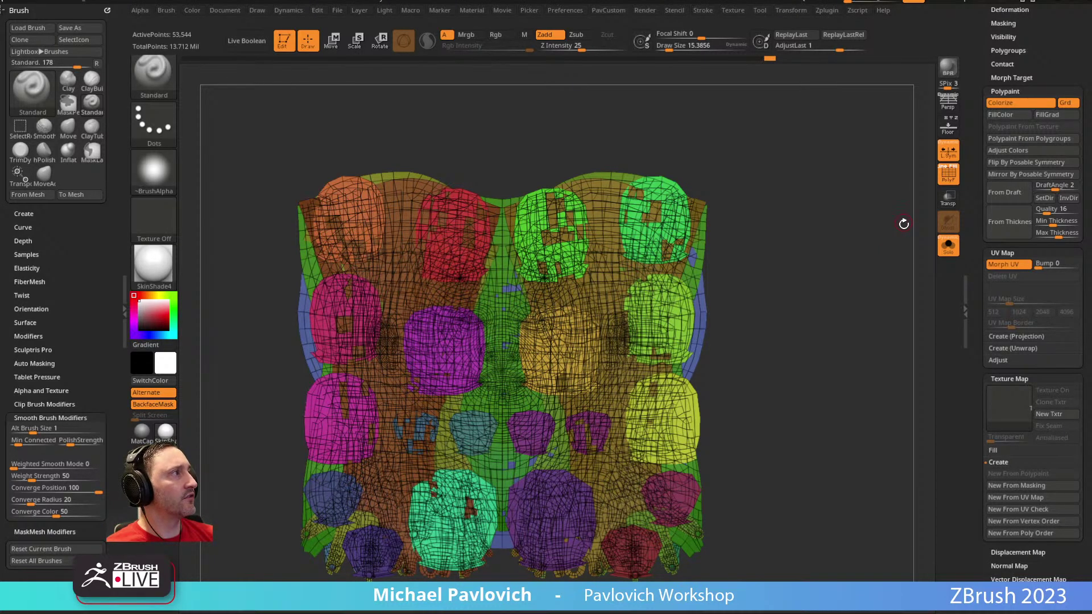
# Step: Restore the body's 3D shape from its UV layout and turn off Colorize to view the whole figure with its polygroups
pyautogui.click(1006, 265)
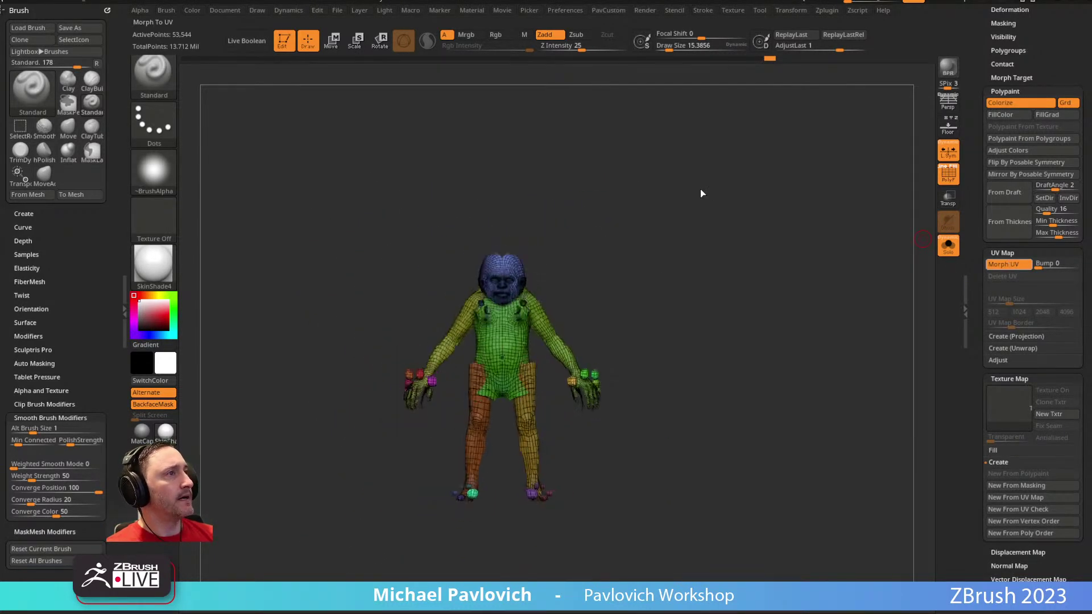
pyautogui.click(1019, 103)
pyautogui.press('f')
pyautogui.keyDown('alt'); pyautogui.moveTo(747, 235); pyautogui.dragTo(759, 268); pyautogui.keyUp('alt')
pyautogui.keyDown('shift'); pyautogui.moveTo(759, 268); pyautogui.dragTo(784, 267); pyautogui.keyUp('shift')
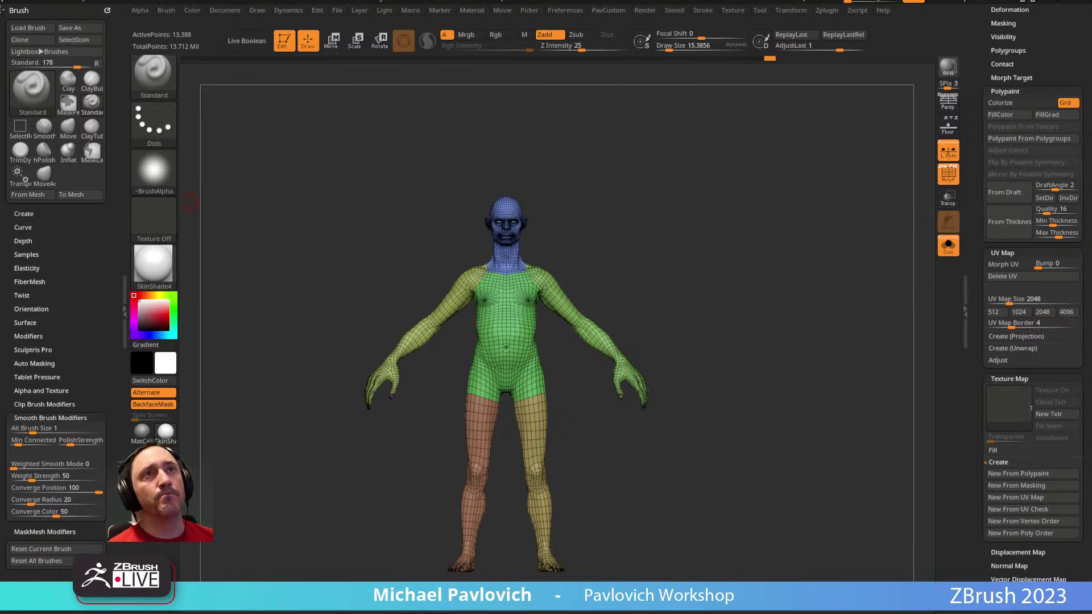
pyautogui.moveTo(609, 243); pyautogui.dragTo(385, 247)
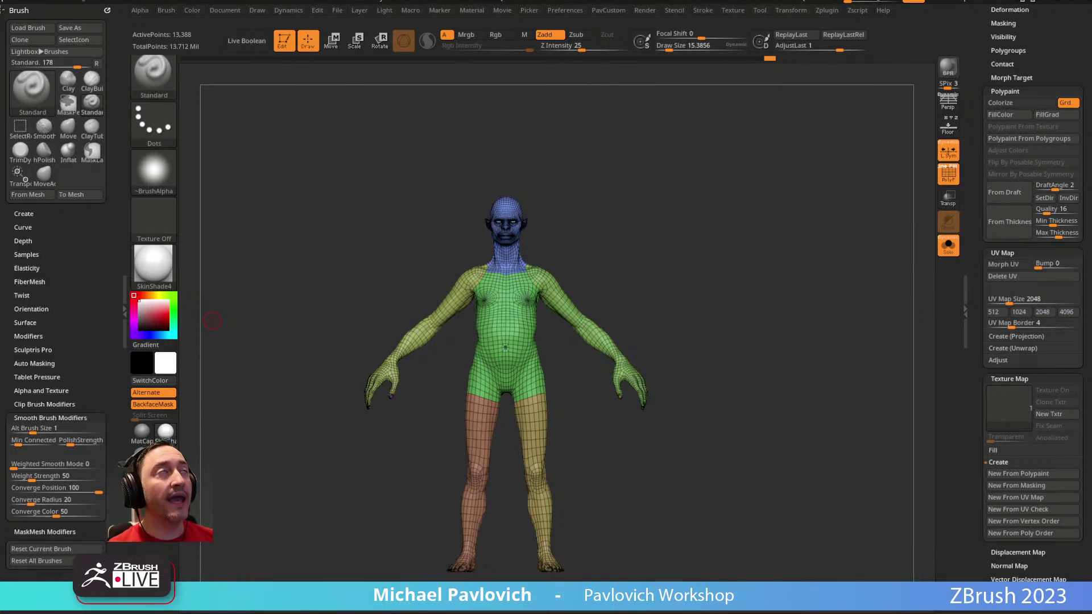
pyautogui.moveTo(768, 223); pyautogui.dragTo(756, 224)
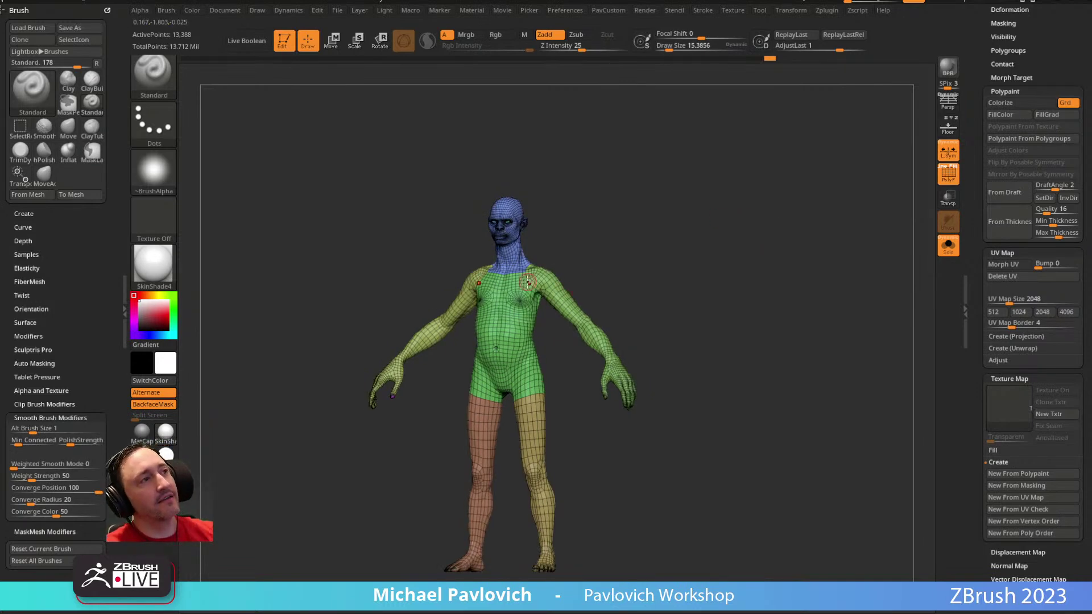
pyautogui.moveTo(607, 246); pyautogui.dragTo(624, 249)
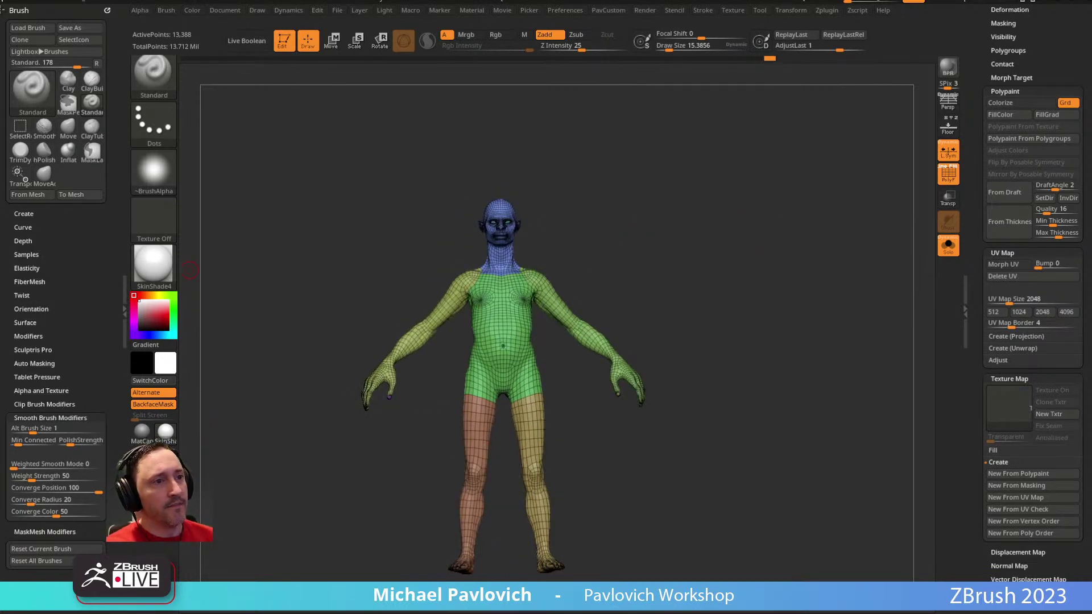
# Step: Switch to Character Creator to inspect the textured character from the front, and return to ZBrush
pyautogui.hotkey('alt', 'Tab')
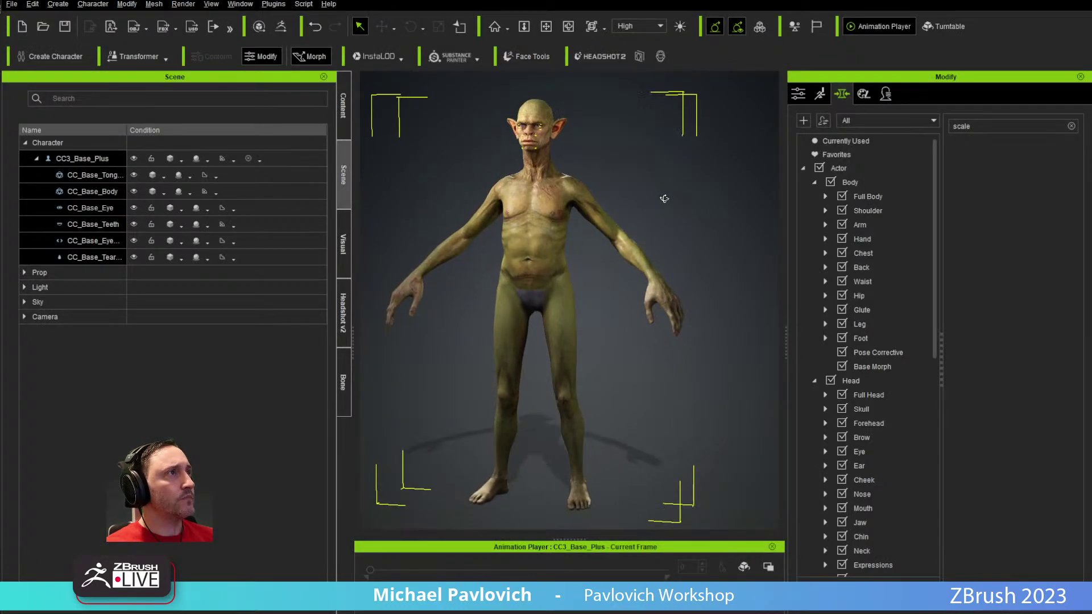
pyautogui.moveTo(704, 293); pyautogui.dragTo(586, 249, button='right')
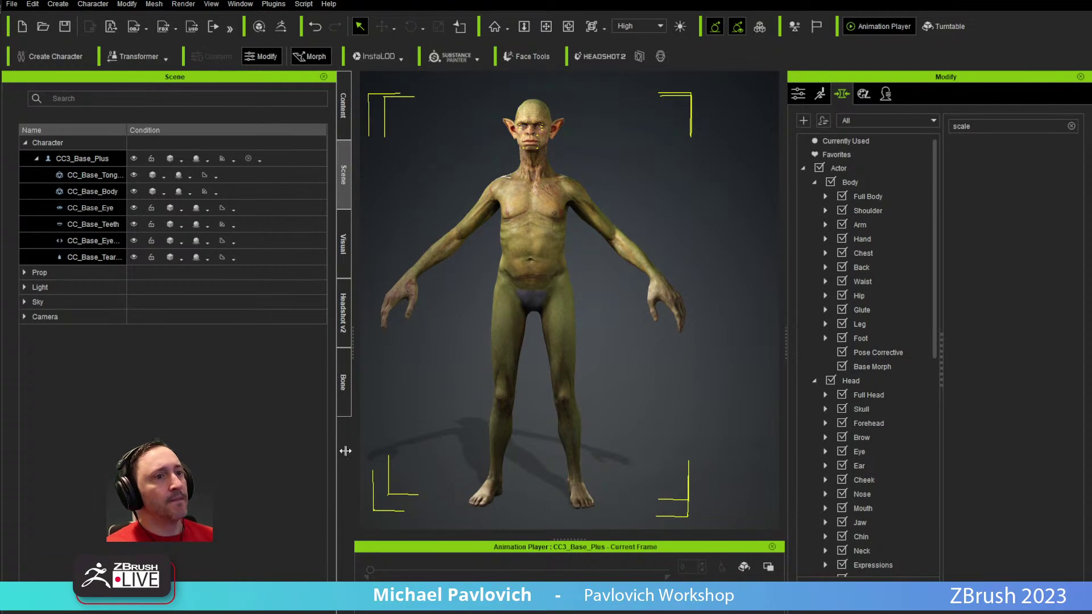
pyautogui.hotkey('alt', 'Tab')
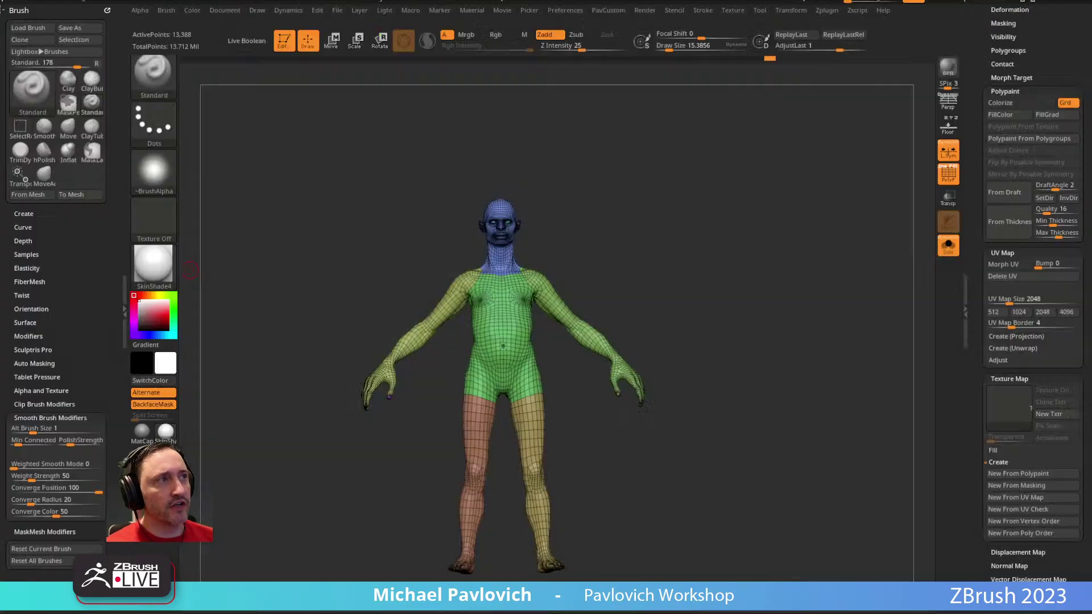
# Step: Turn off PolyFrame and Solo, and send all subtools through GoZ to update the Character Creator mesh and texture in the current pose
pyautogui.click(947, 174)
pyautogui.click(948, 245)
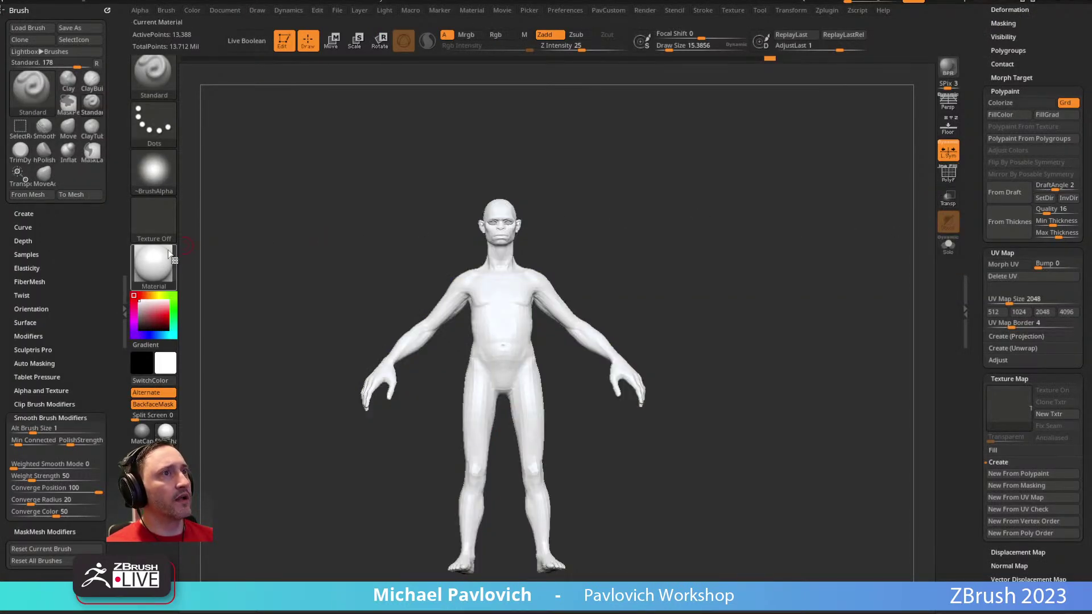
pyautogui.scroll(10, 1016, 353)
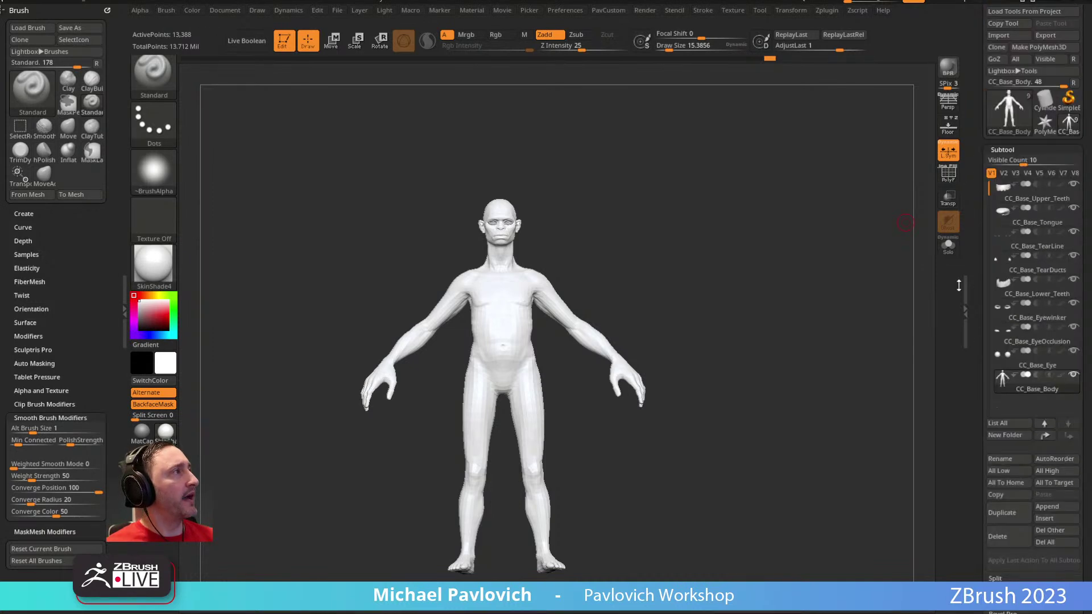
pyautogui.keyDown('shift'); pyautogui.moveTo(826, 295); pyautogui.dragTo(771, 110); pyautogui.keyUp('shift')
pyautogui.click(1015, 59)
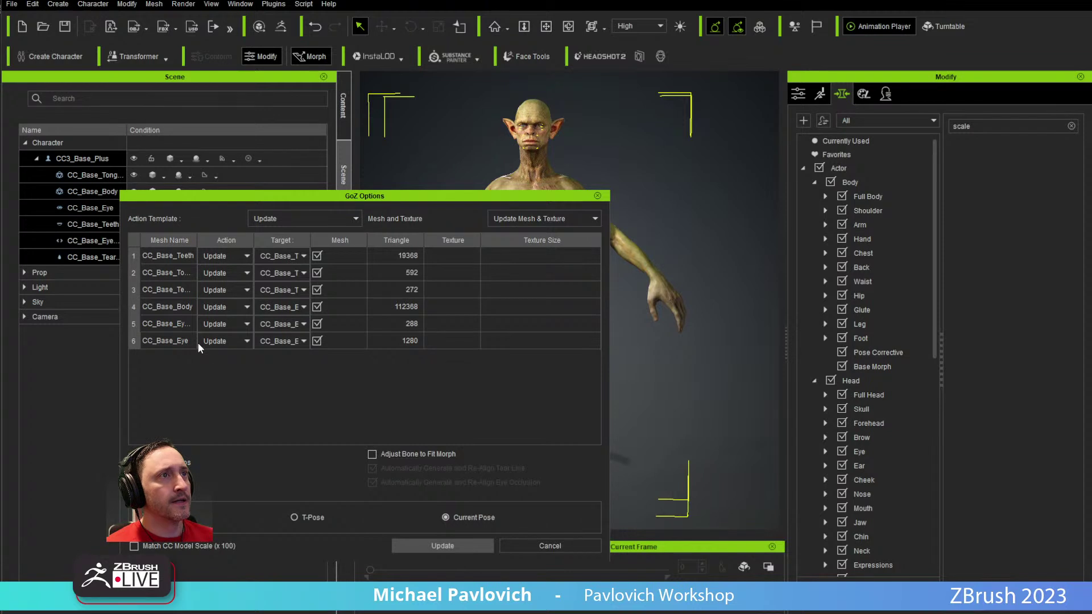
pyautogui.click(466, 547)
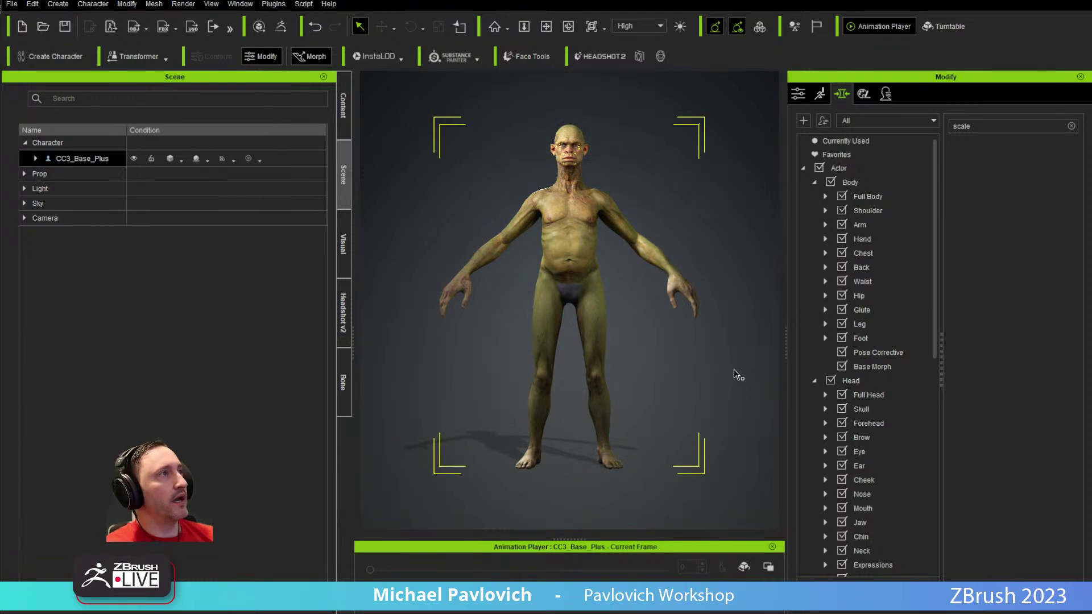
# Step: Play the female Walk_F motion on the character to check how the updated body deforms
pyautogui.click(649, 610)
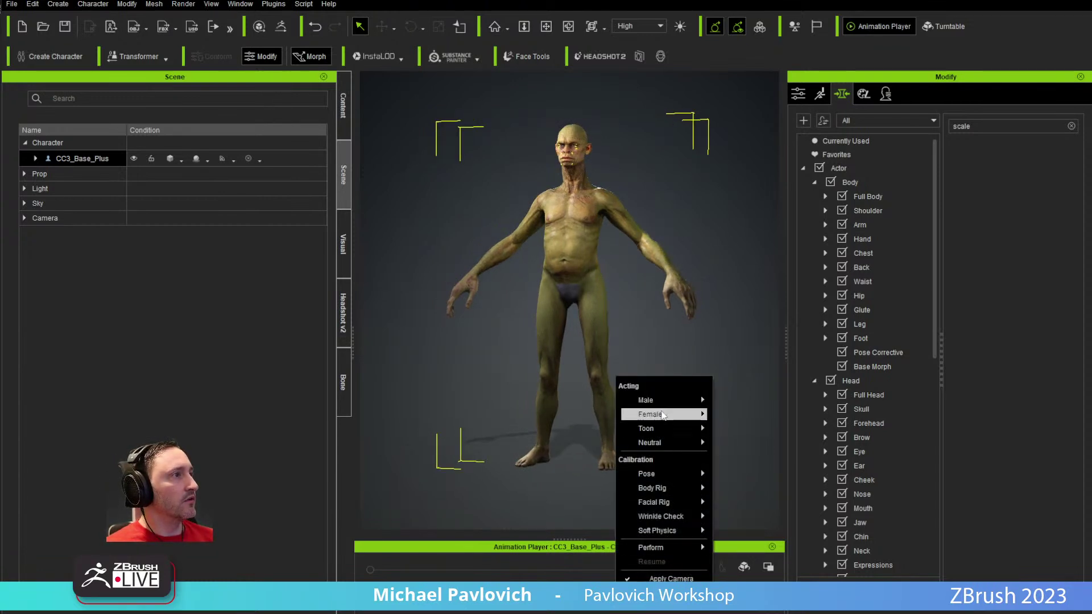
pyautogui.moveTo(663, 414)
pyautogui.click(734, 453)
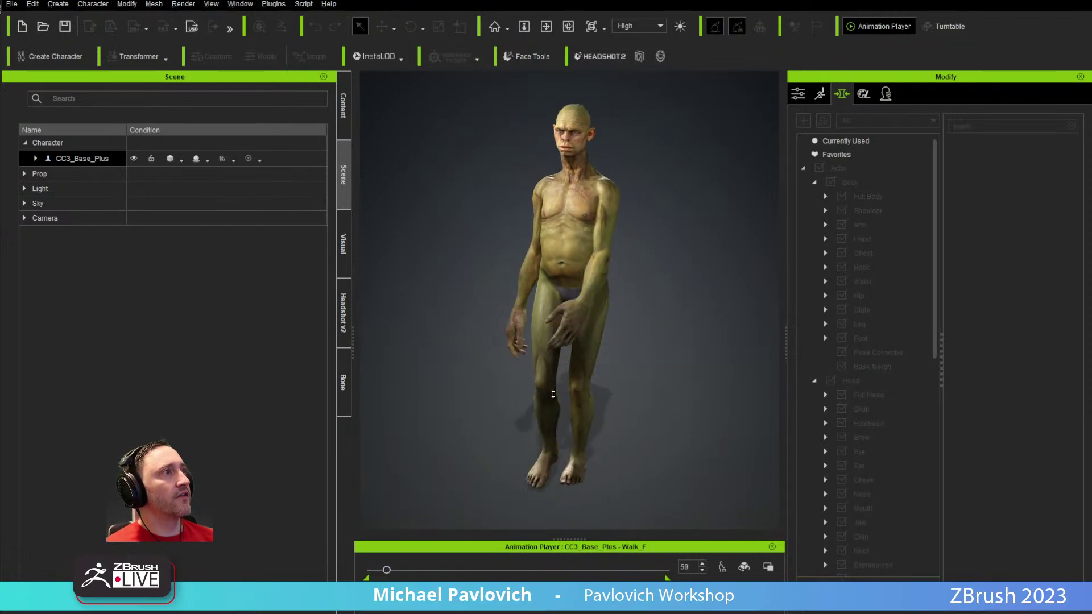
pyautogui.moveTo(607, 340); pyautogui.dragTo(510, 278, button='right')
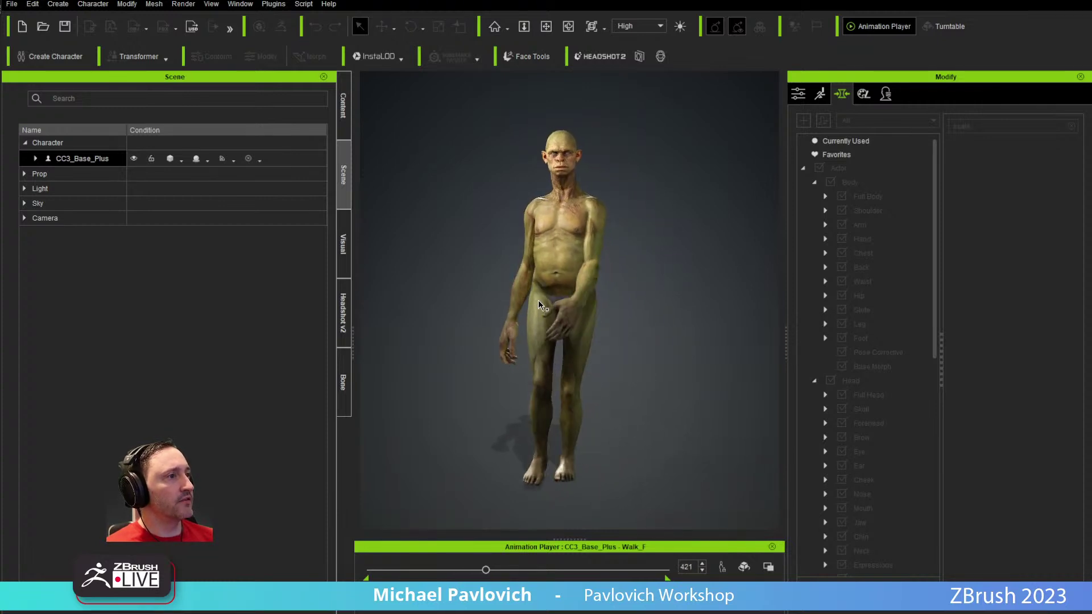
# Step: Play the Dramatic_Male wrinkle check on the character to preview its facial expressions
pyautogui.rightClick(615, 493)
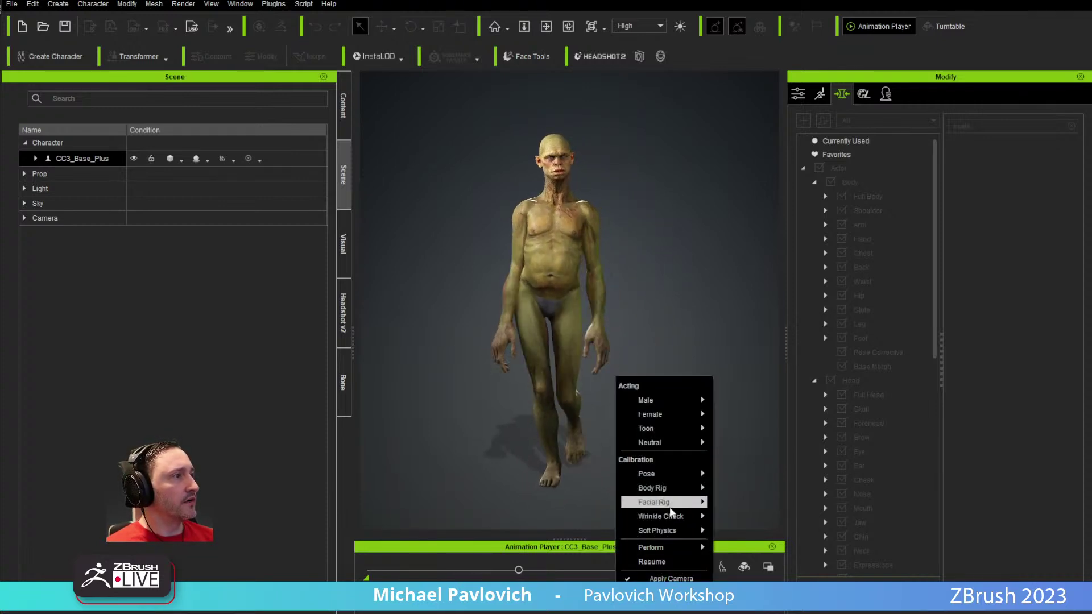
pyautogui.moveTo(672, 521)
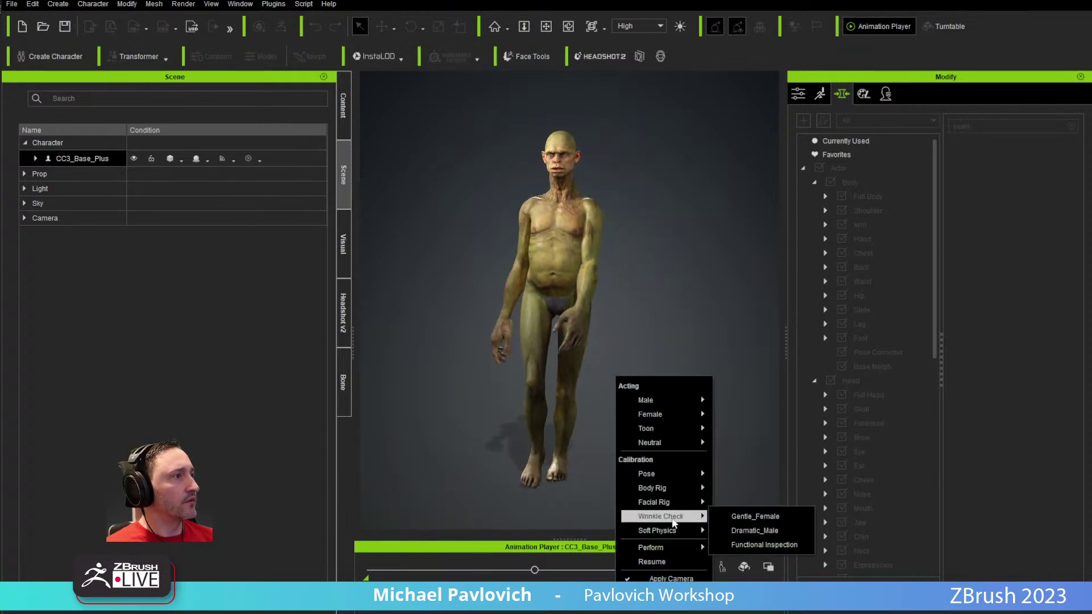
pyautogui.click(742, 531)
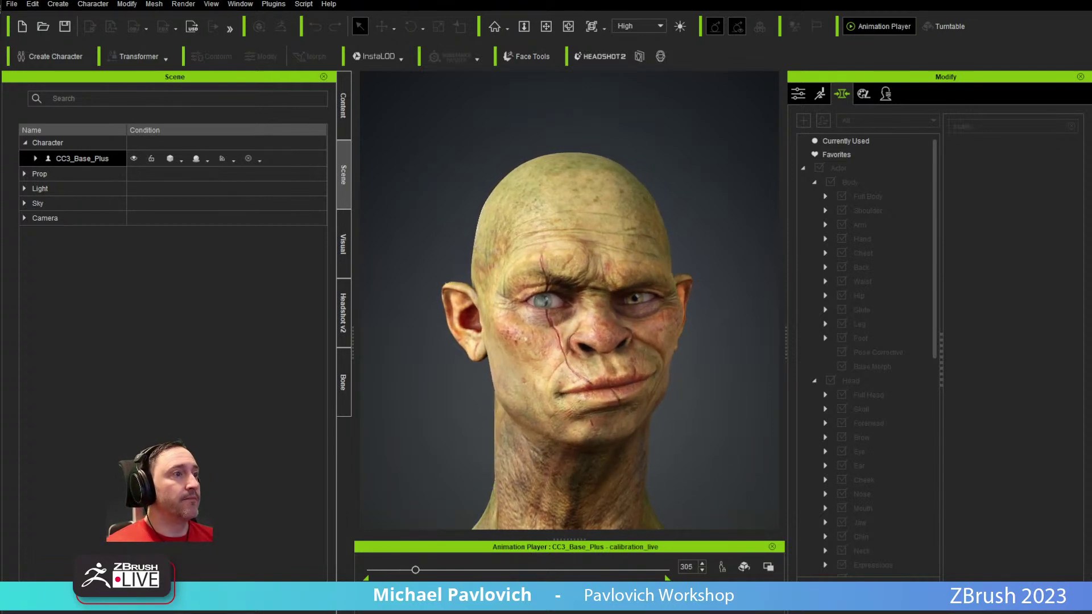
# Step: Look over the Coyote and T-Rex project templates in the content library and the character's AccuRIG option
pyautogui.click(343, 105)
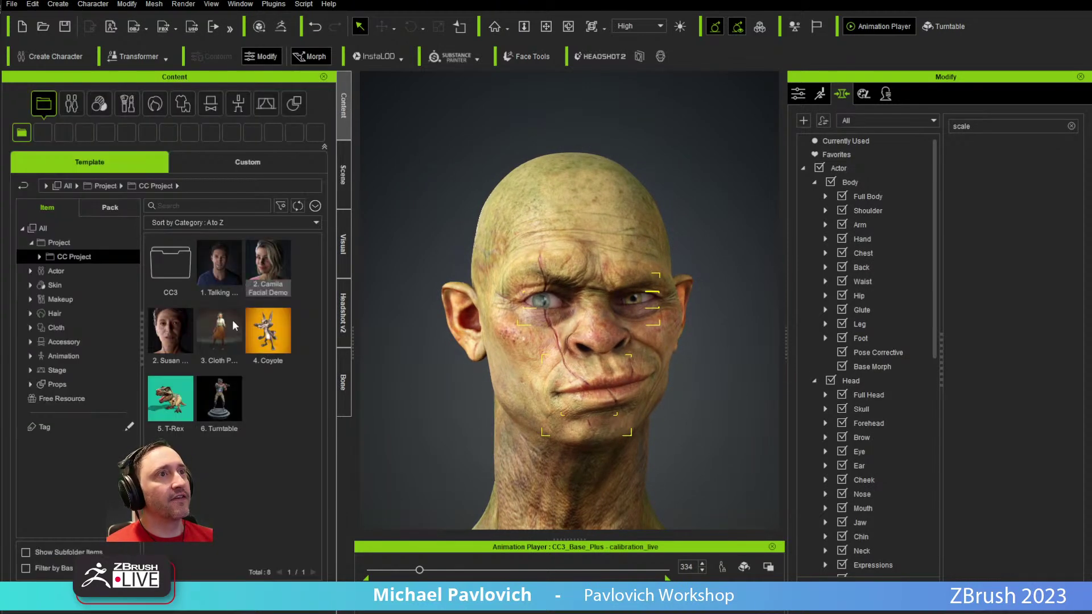
pyautogui.click(286, 334)
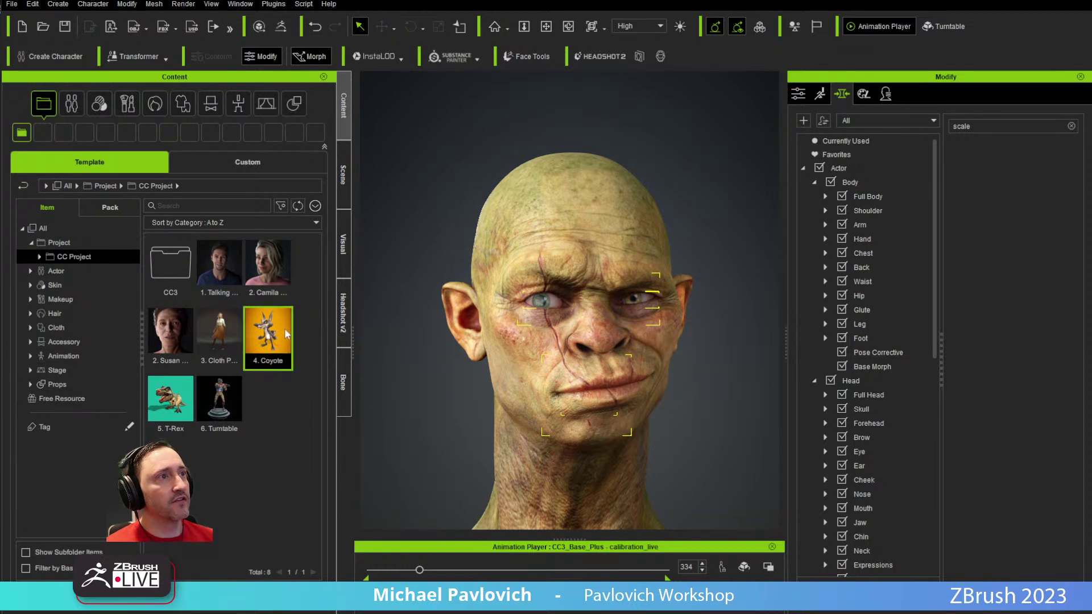
pyautogui.click(171, 404)
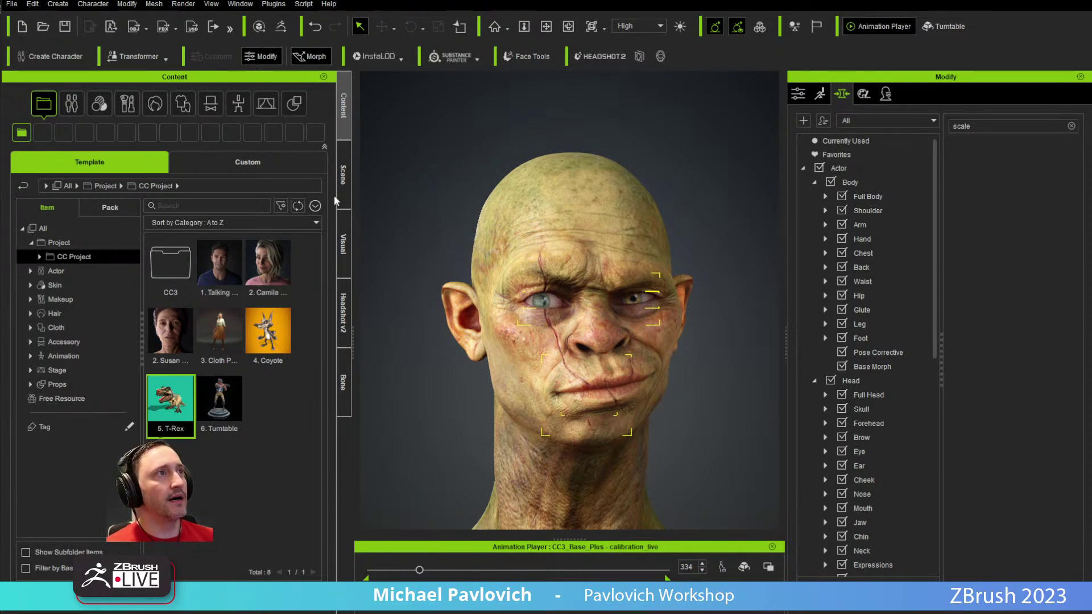
pyautogui.moveTo(750, 95); pyautogui.dragTo(777, 116, button='right')
pyautogui.click(798, 93)
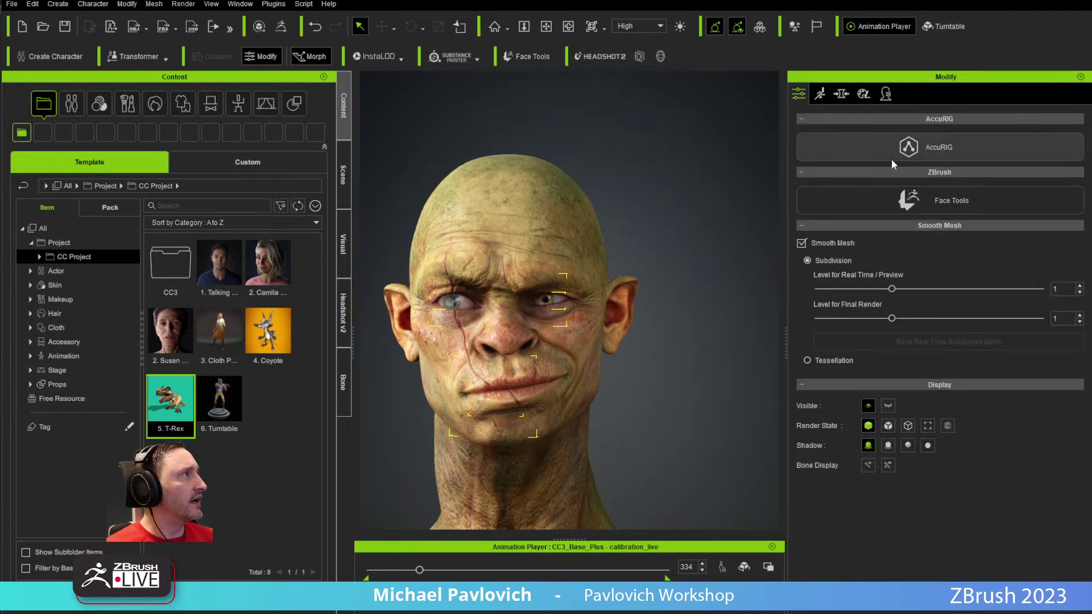
# Step: Apply a calibration pose so the character stands still in full-body view
pyautogui.rightClick(615, 377)
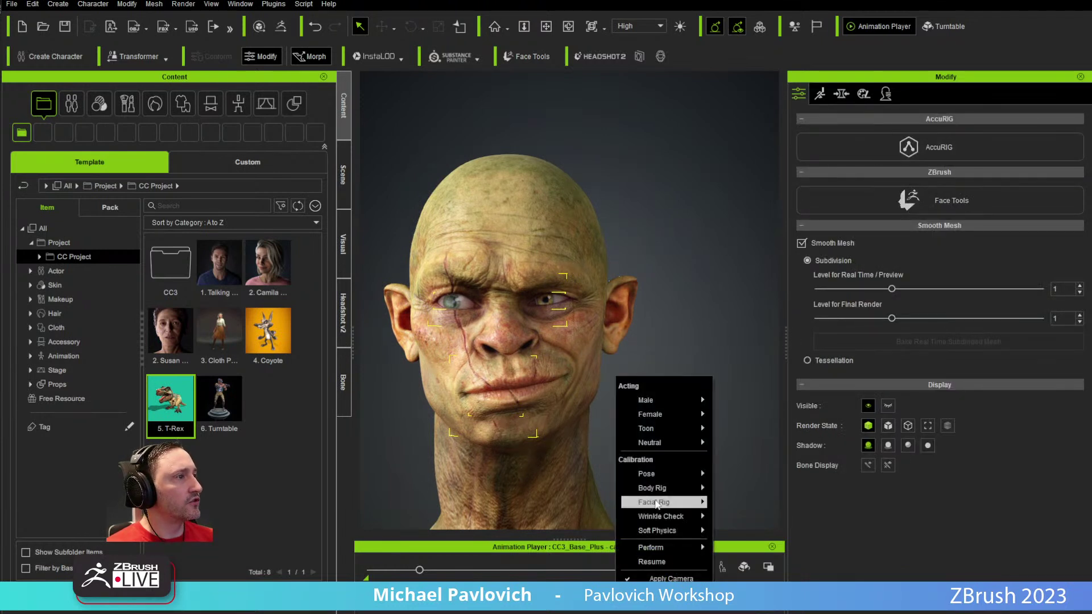
pyautogui.moveTo(640, 471)
pyautogui.click(742, 487)
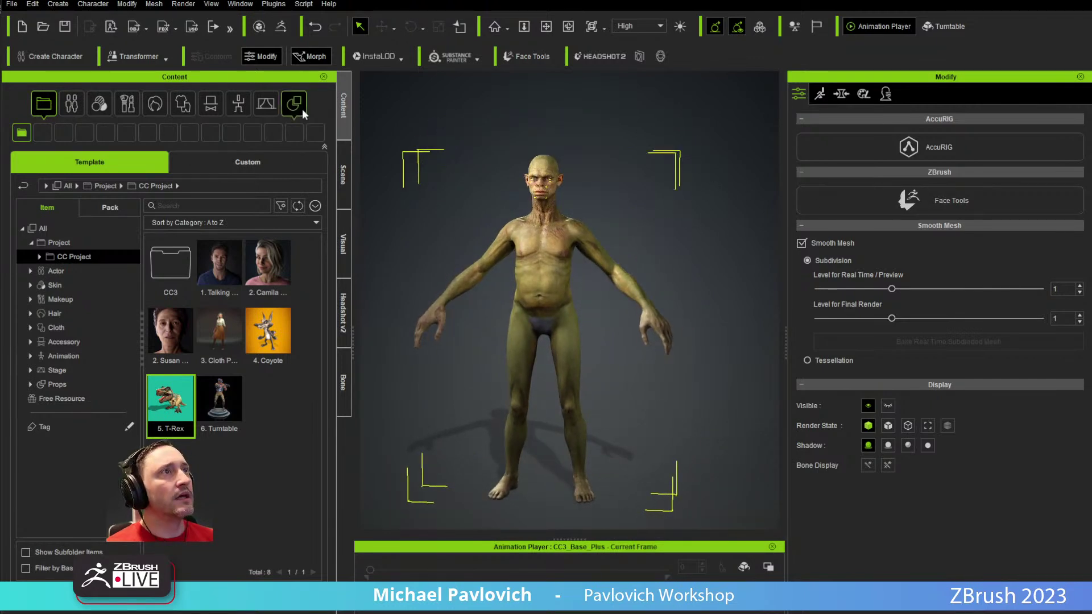
# Step: Select the CC_Base_Body mesh of CC3_Base_Plus and open Edit Facial for it
pyautogui.click(343, 171)
pyautogui.click(36, 159)
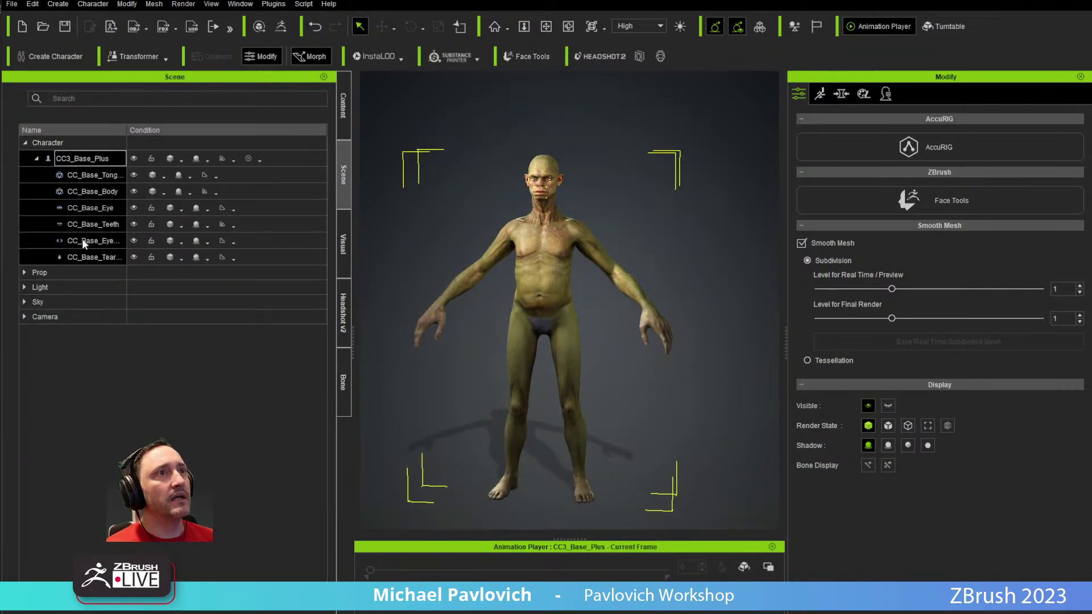
pyautogui.click(95, 193)
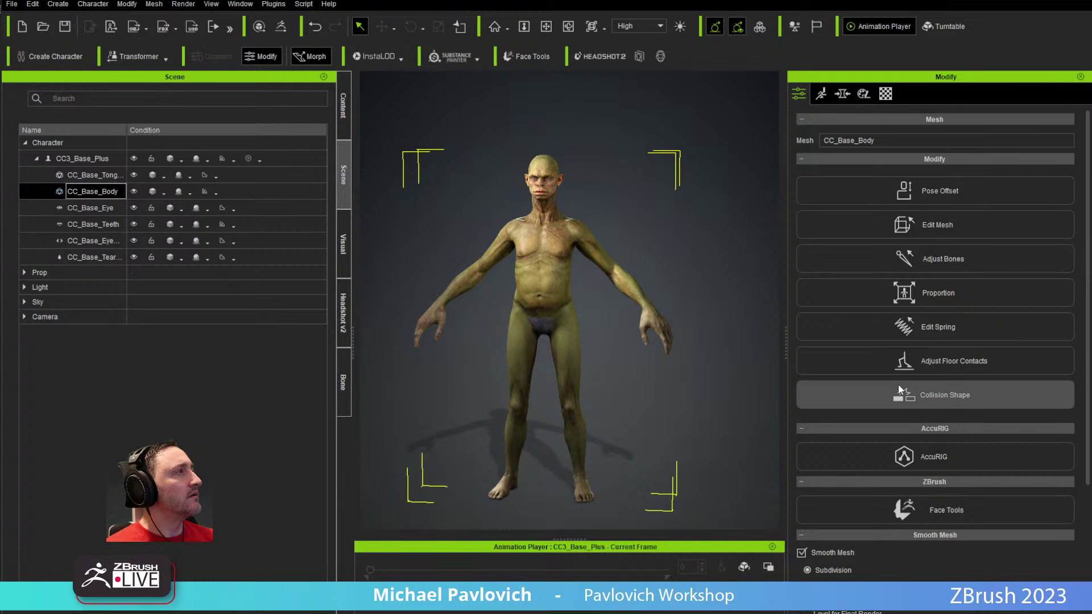
pyautogui.click(821, 95)
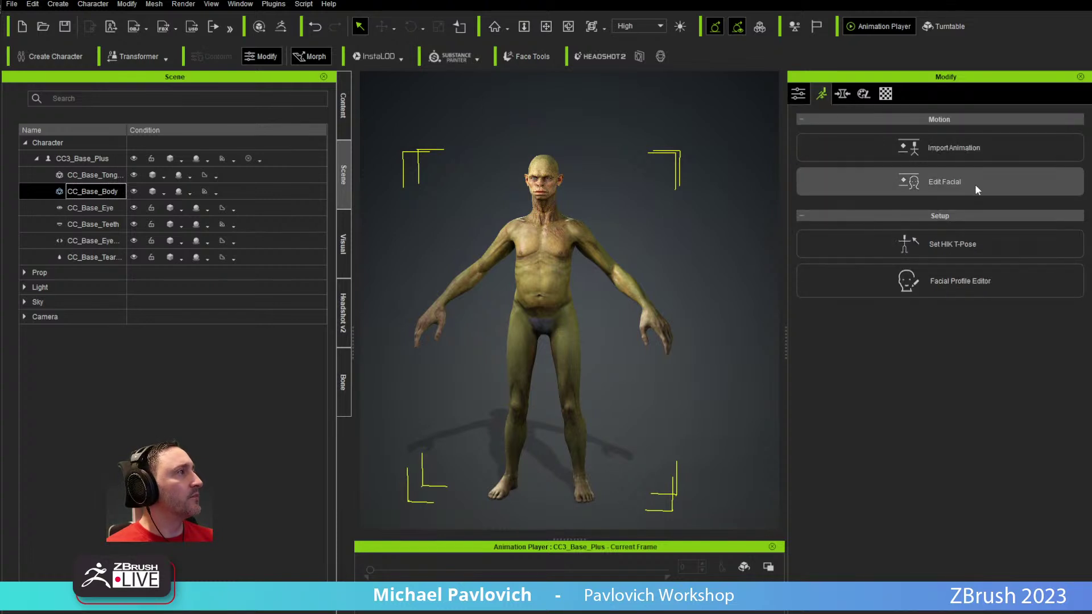
pyautogui.click(946, 177)
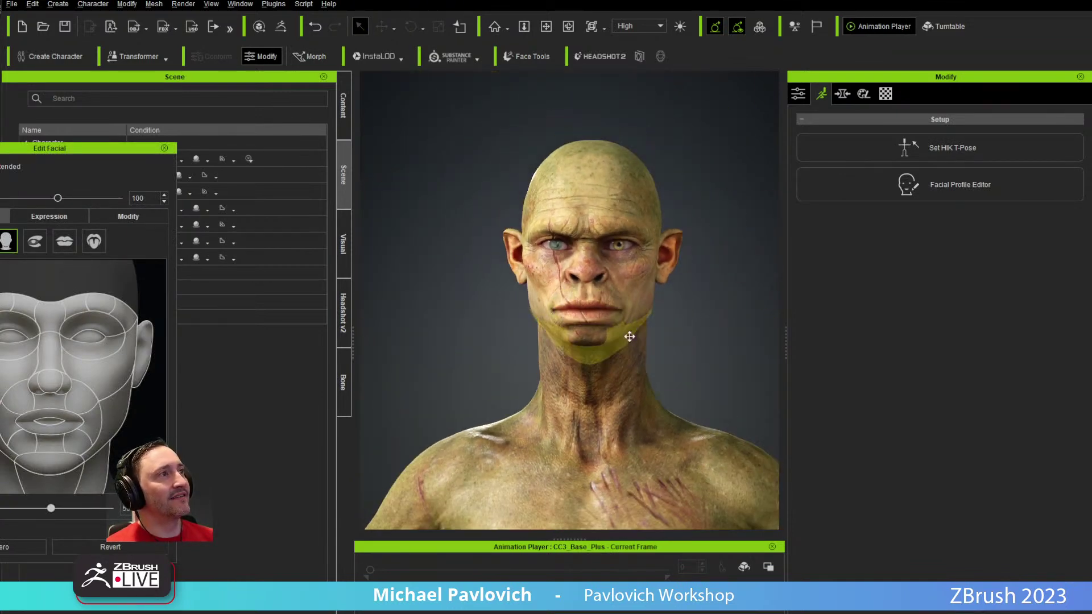
# Step: Test the Muscle controls for the mouth and brow in Edit Facial, look over its Expression and Modify pages, and close it
pyautogui.moveTo(106, 150); pyautogui.dragTo(239, 161)
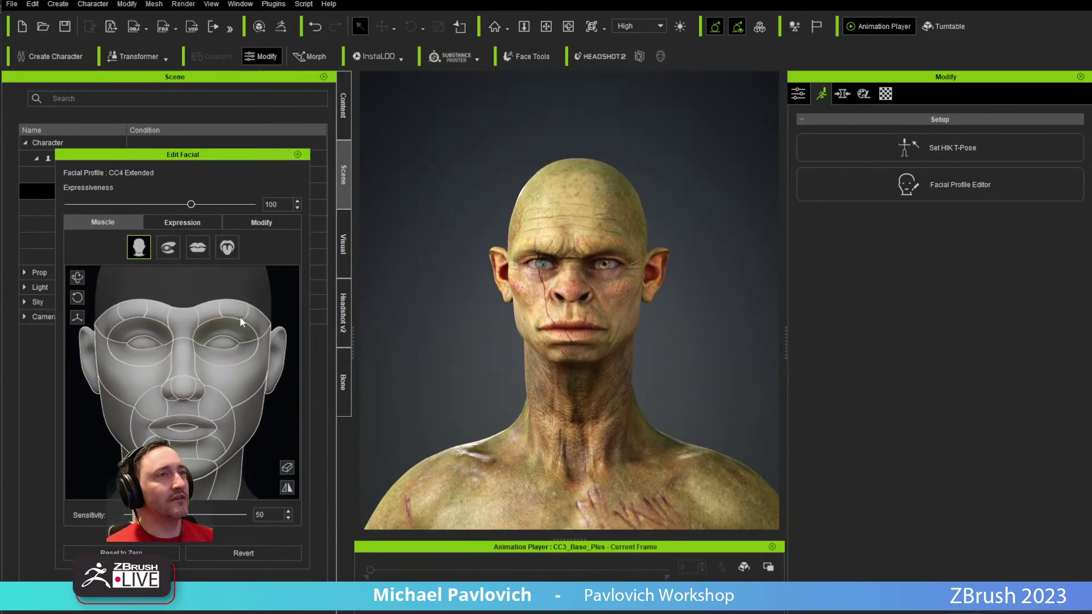
pyautogui.click(195, 225)
pyautogui.click(243, 222)
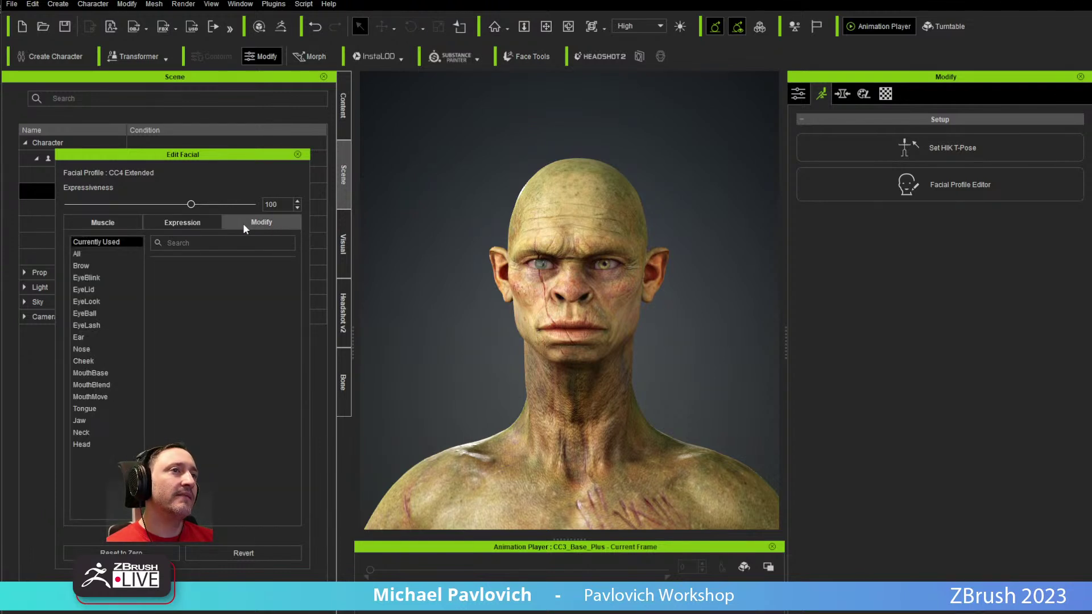
pyautogui.click(108, 223)
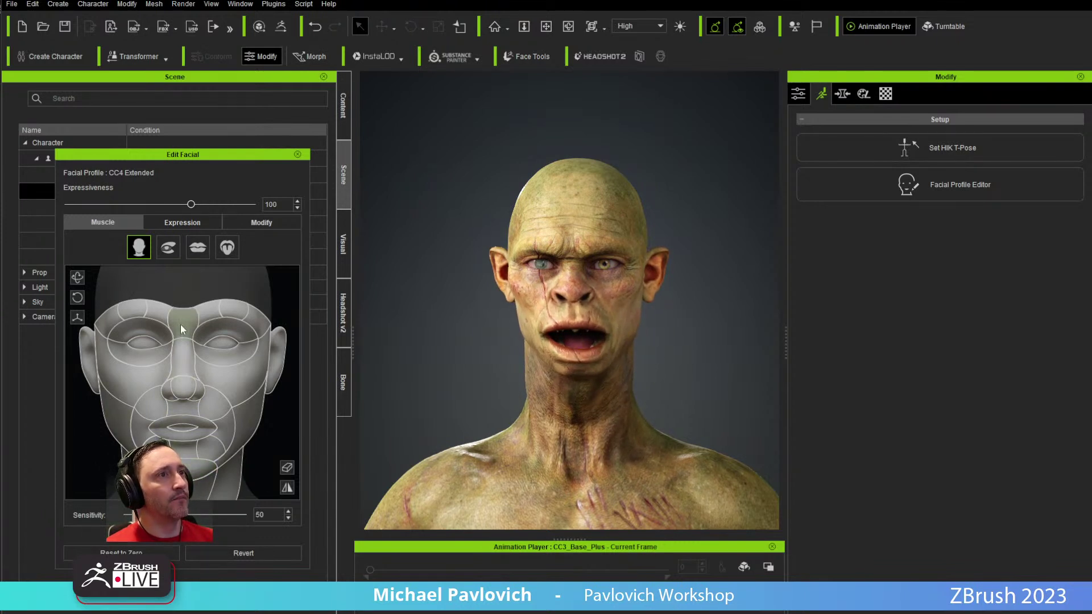
pyautogui.moveTo(183, 317)
pyautogui.mouseDown()
pyautogui.moveTo(155, 411)
pyautogui.moveTo(171, 318)
pyautogui.mouseUp()
pyautogui.moveTo(591, 237); pyautogui.dragTo(554, 236, button='right')
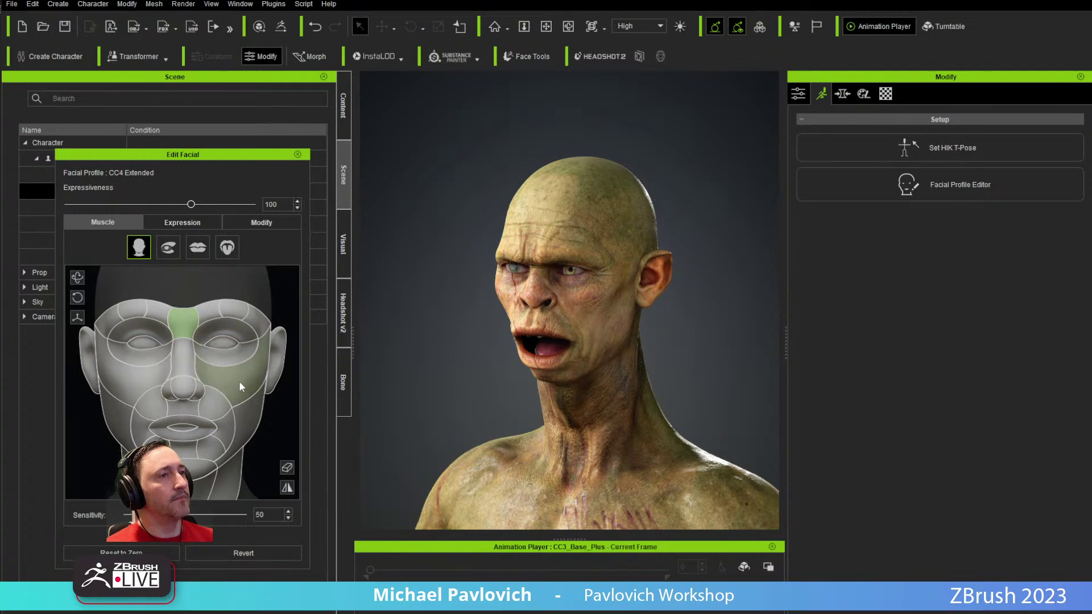
pyautogui.click(297, 154)
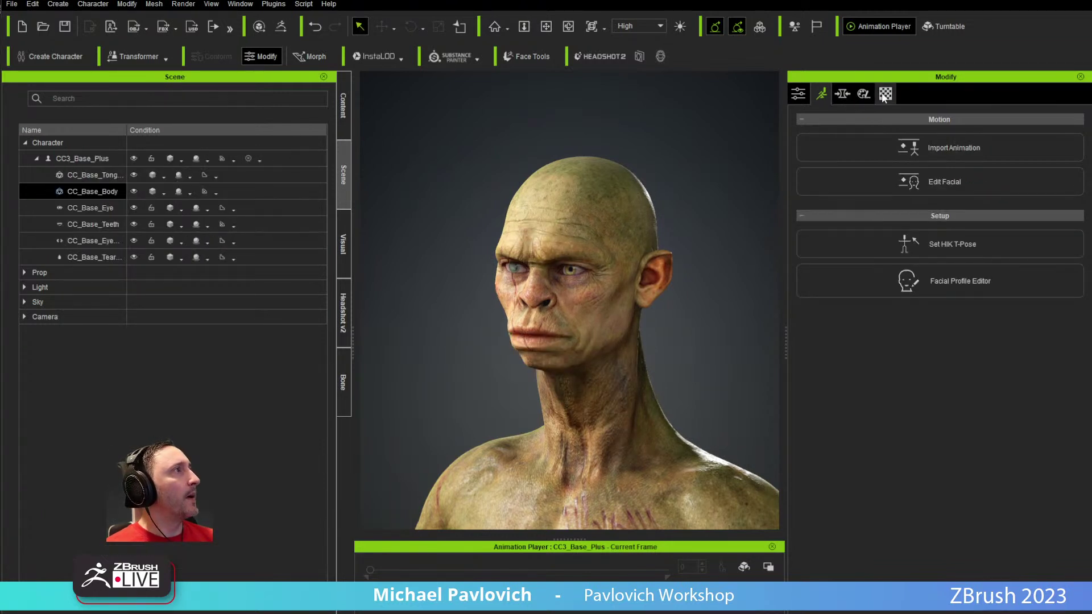
# Step: Select the CC3_Base_Plus character and open its expression wrinkle settings
pyautogui.click(798, 94)
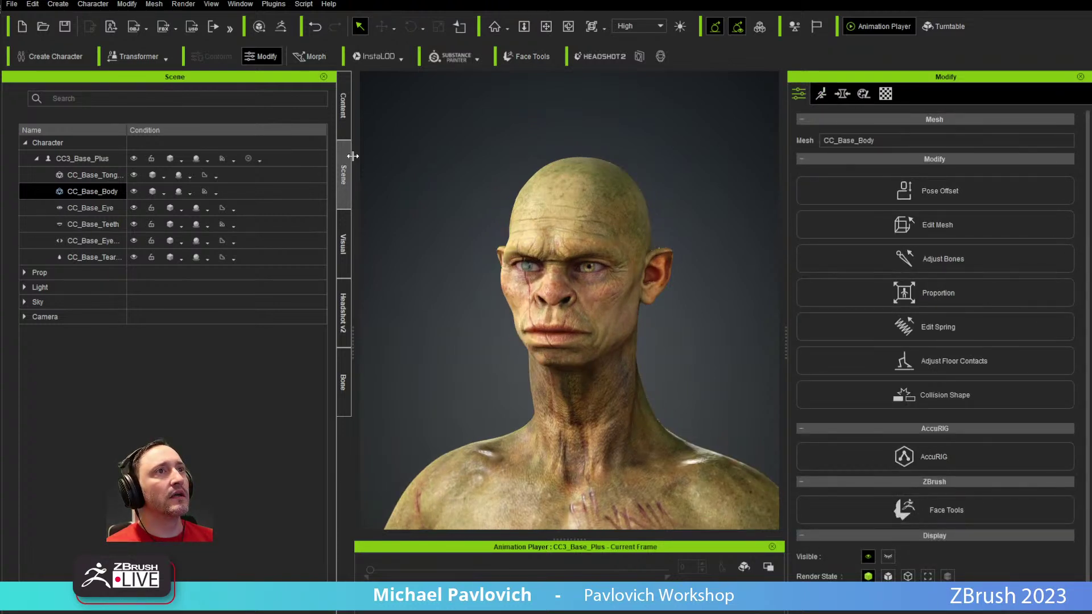
pyautogui.click(92, 159)
pyautogui.click(907, 93)
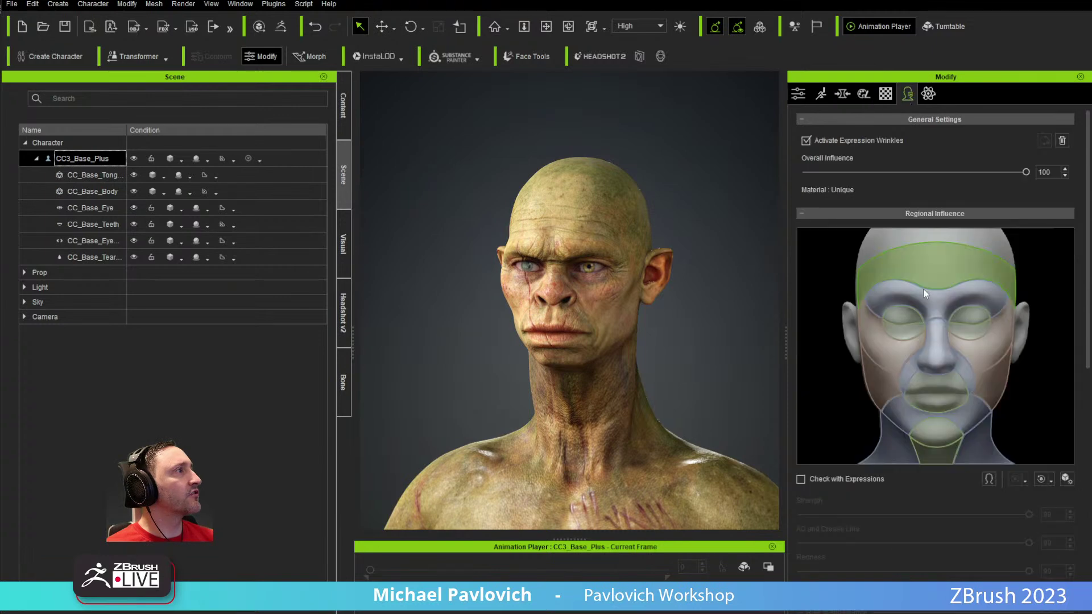
# Step: Switch Activate Expression Wrinkles off and back on to compare the character's face with and without wrinkles
pyautogui.click(806, 140)
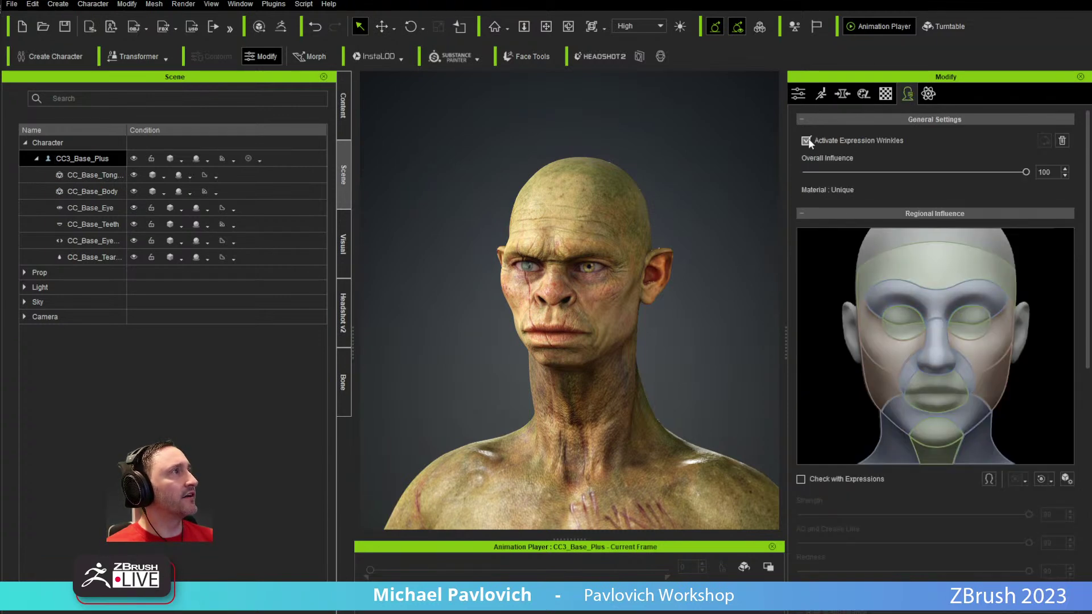
pyautogui.scroll(5, 676, 234)
pyautogui.scroll(-4, 679, 235)
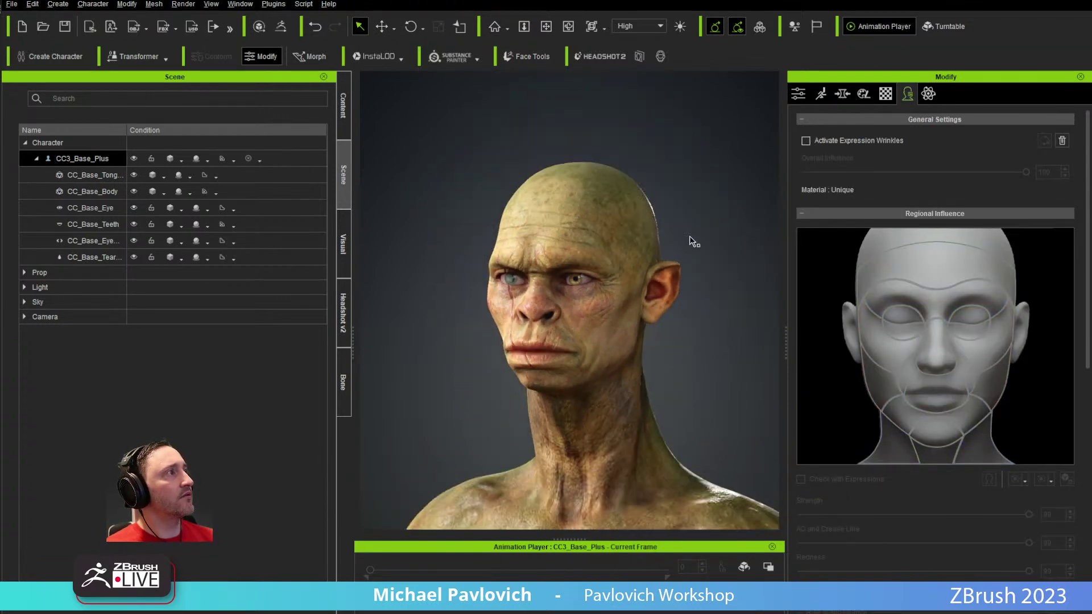
pyautogui.click(863, 140)
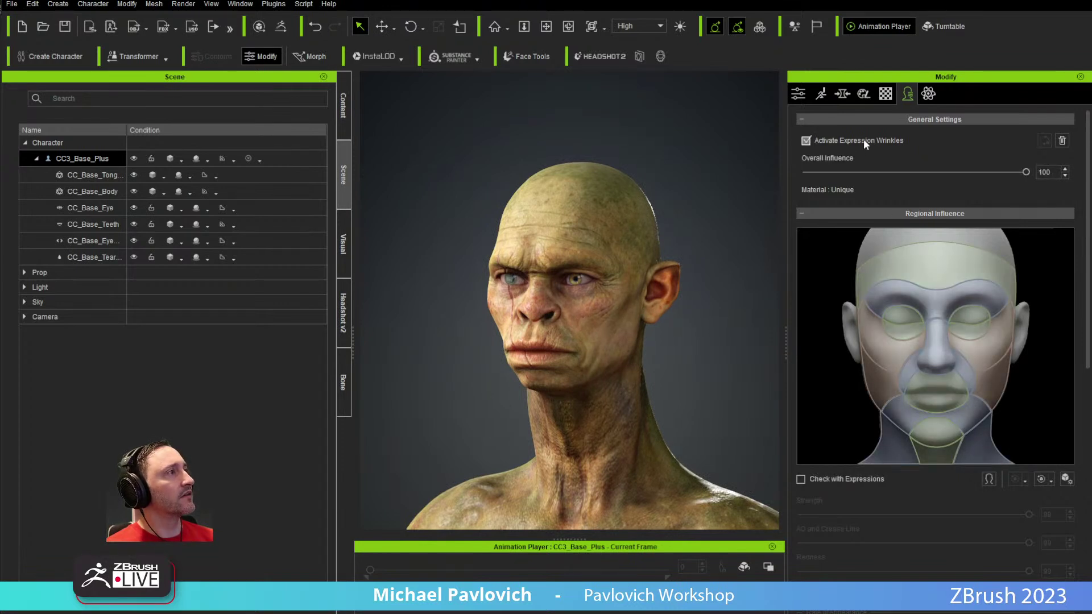
# Step: Select the forehead and brow regions under Regional Influence and enable Check with Expressions to preview their wrinkles
pyautogui.click(936, 274)
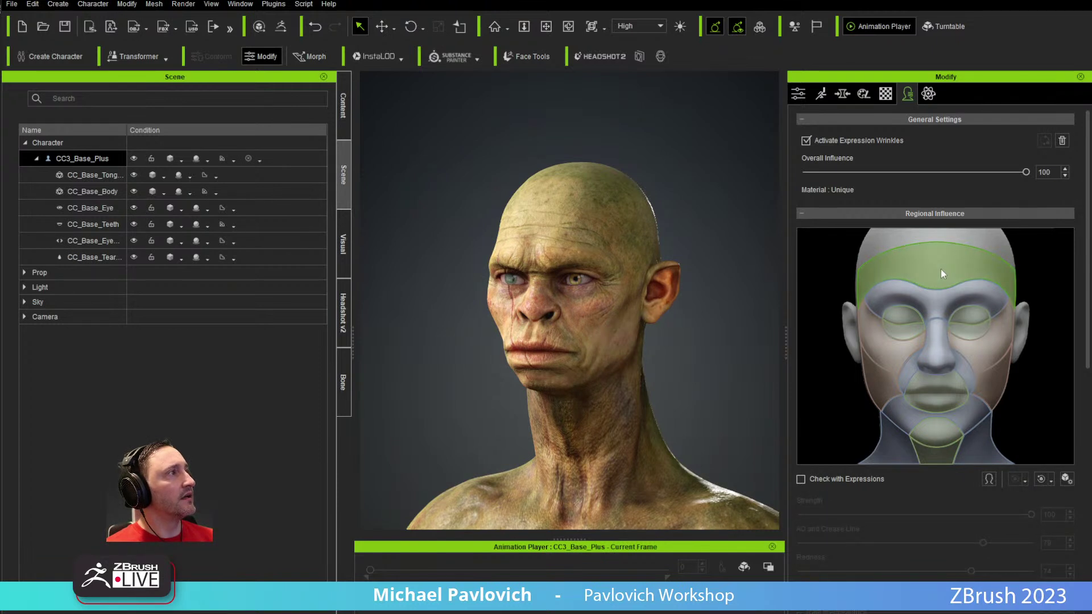
pyautogui.click(937, 302)
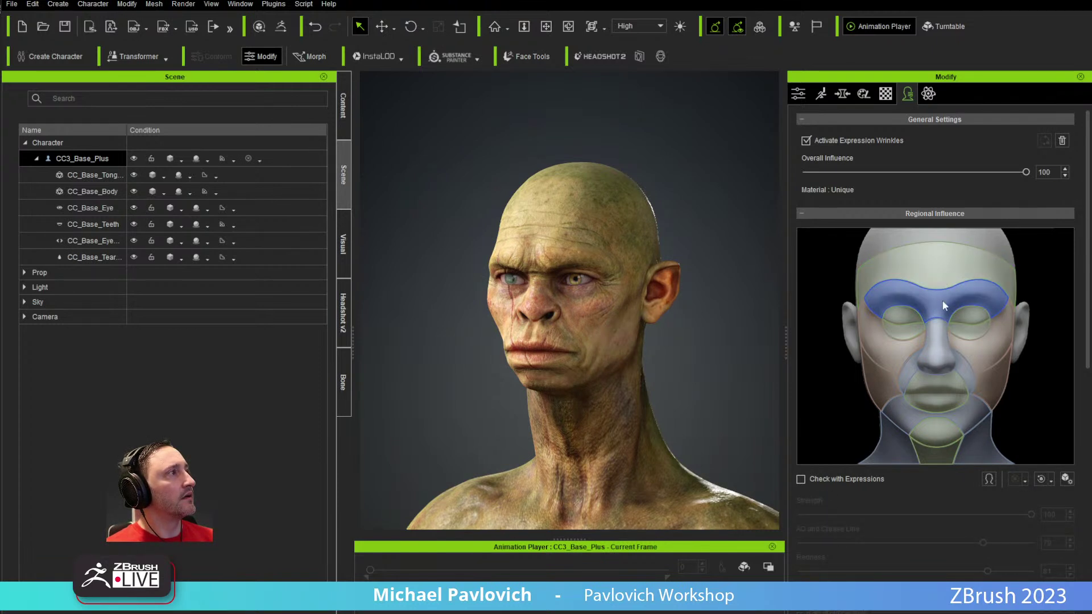
pyautogui.click(945, 283)
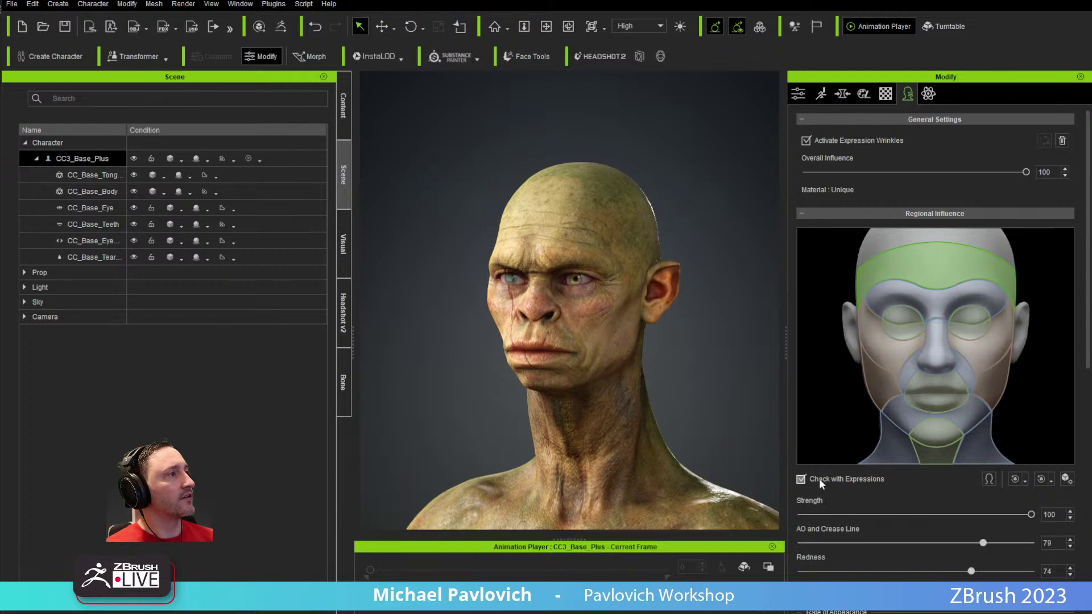
pyautogui.click(939, 268)
pyautogui.click(939, 282)
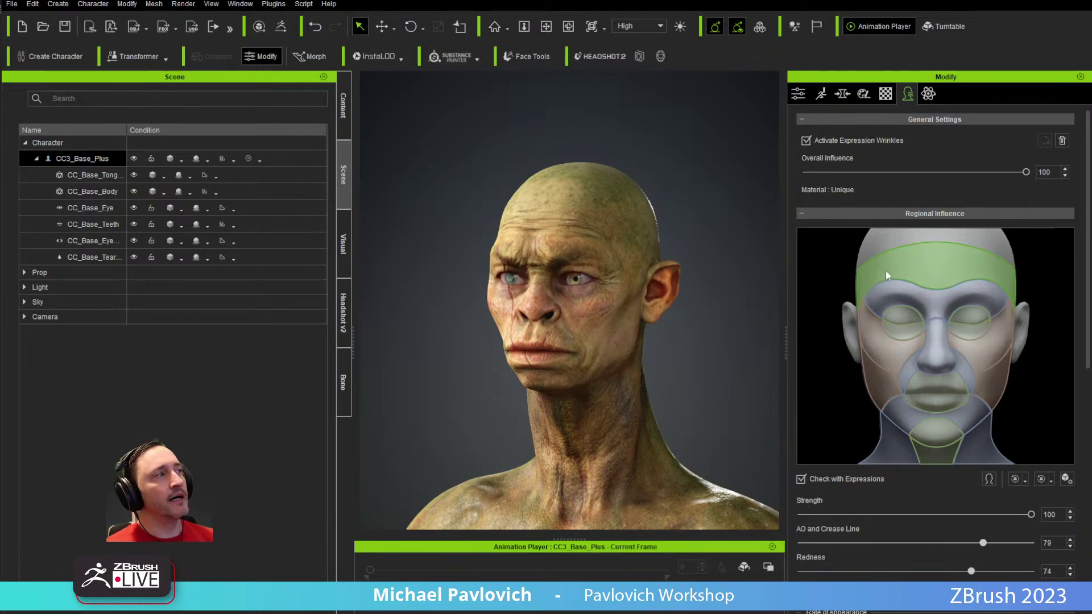
# Step: Toggle the forehead wrinkle region and look over the diffuse, normal and roughness maps of Wrinkle Sets 1 to 3
pyautogui.click(936, 267)
pyautogui.click(937, 266)
pyautogui.click(940, 271)
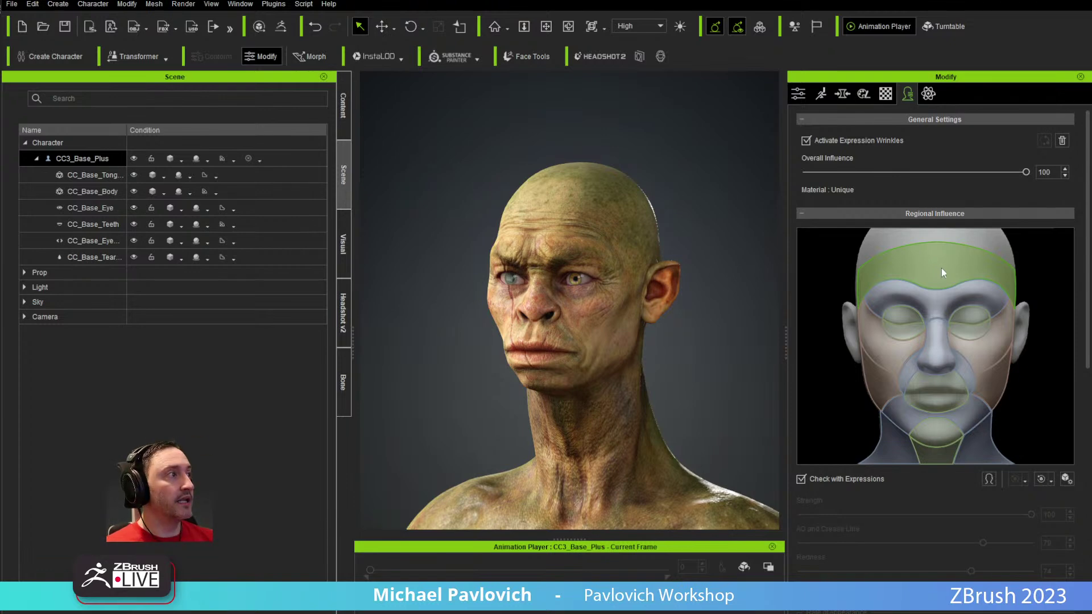
pyautogui.scroll(-10, 939, 266)
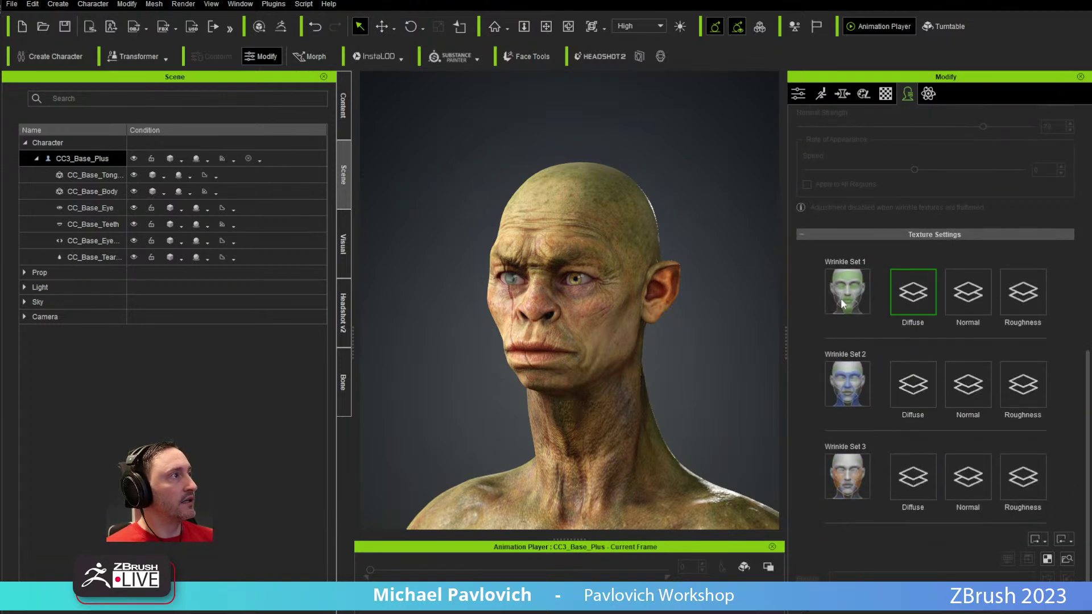
pyautogui.scroll(10, 839, 428)
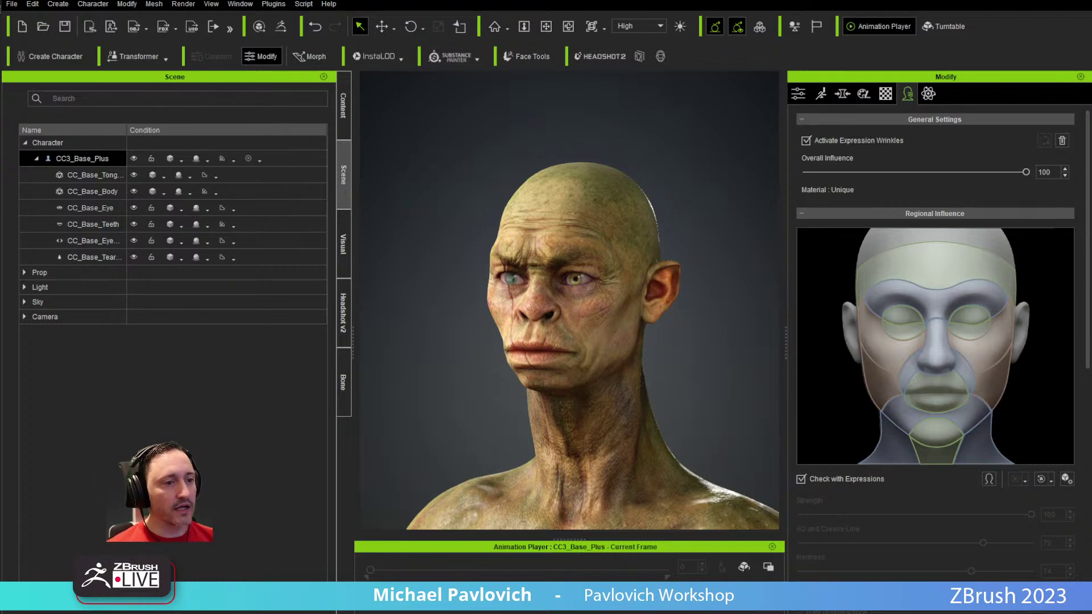
pyautogui.moveTo(0, 241); pyautogui.dragTo(0, 273)
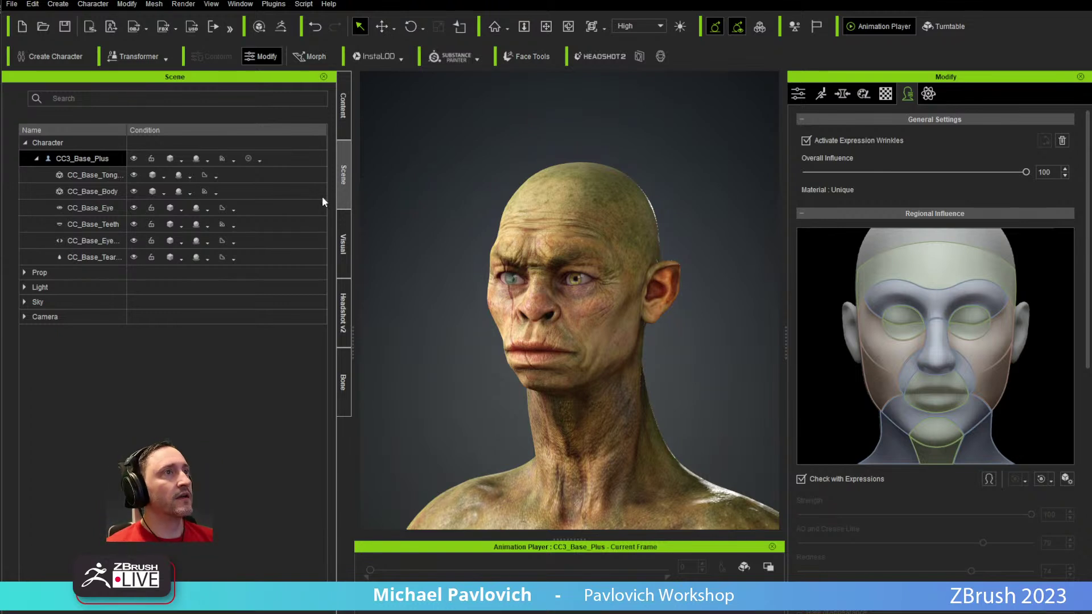
# Step: Browse the Actor content's Expression Wrinkles folders: 4K, Scan Reality Pro and Wrinkle Essentials
pyautogui.click(343, 98)
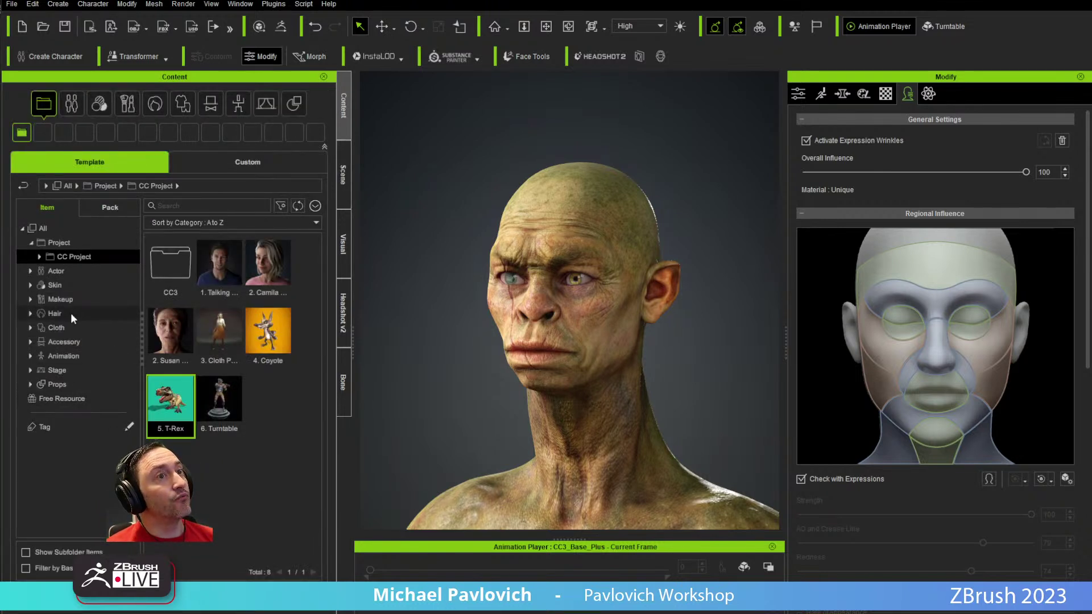
pyautogui.click(30, 270)
pyautogui.click(85, 444)
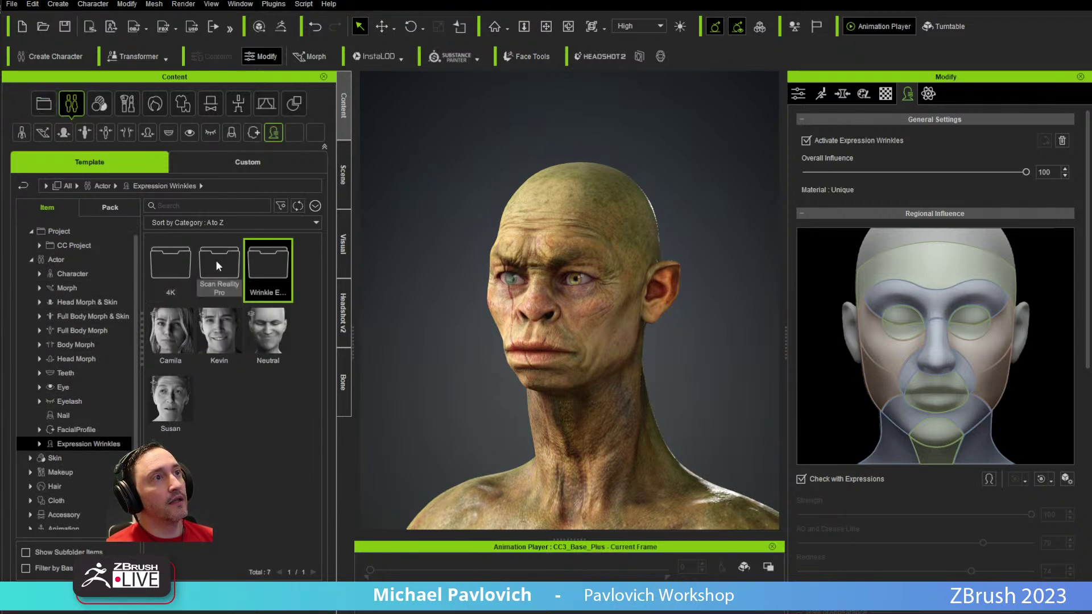
pyautogui.click(37, 443)
pyautogui.click(74, 459)
pyautogui.click(78, 469)
pyautogui.click(82, 483)
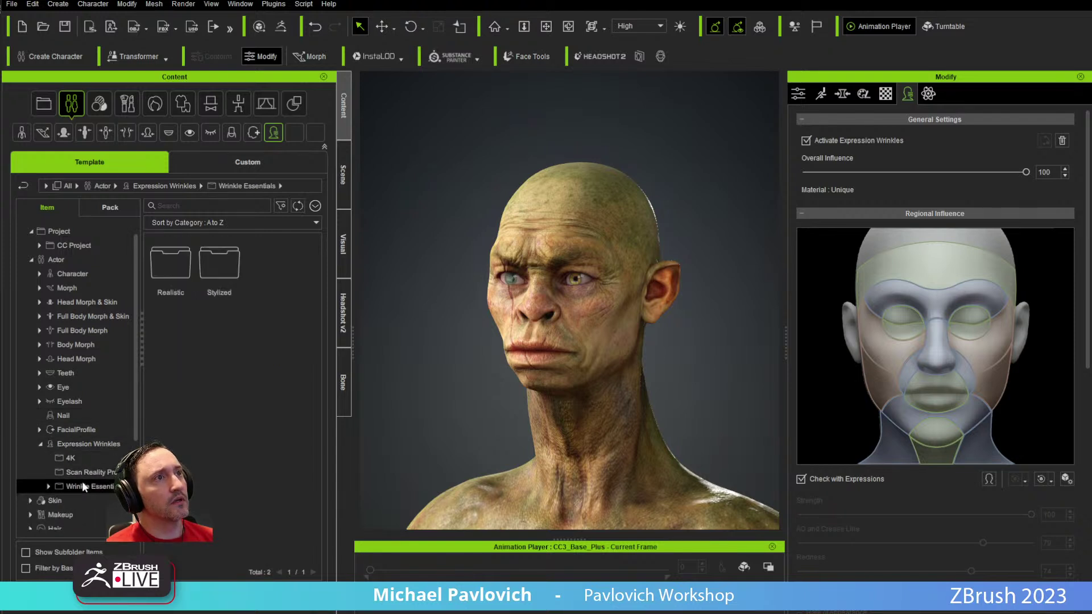
# Step: Look through the realistic 4K wrinkle presets in Wrinkle Essentials
pyautogui.doubleClick(165, 280)
pyautogui.click(181, 324)
pyautogui.doubleClick(186, 282)
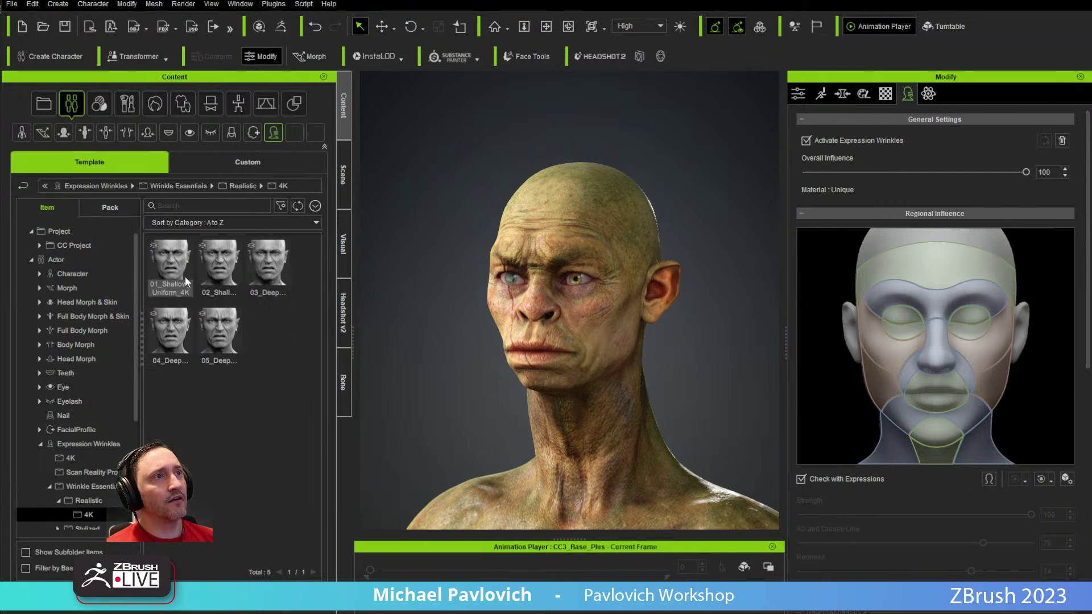
pyautogui.click(224, 337)
pyautogui.click(180, 330)
# Step: Look through the stylized wrinkle presets in Wrinkle Essentials, including 02_Chisel, 03_Groove, 04_Pocket and 05_Ripple
pyautogui.click(91, 500)
pyautogui.click(64, 487)
pyautogui.doubleClick(220, 262)
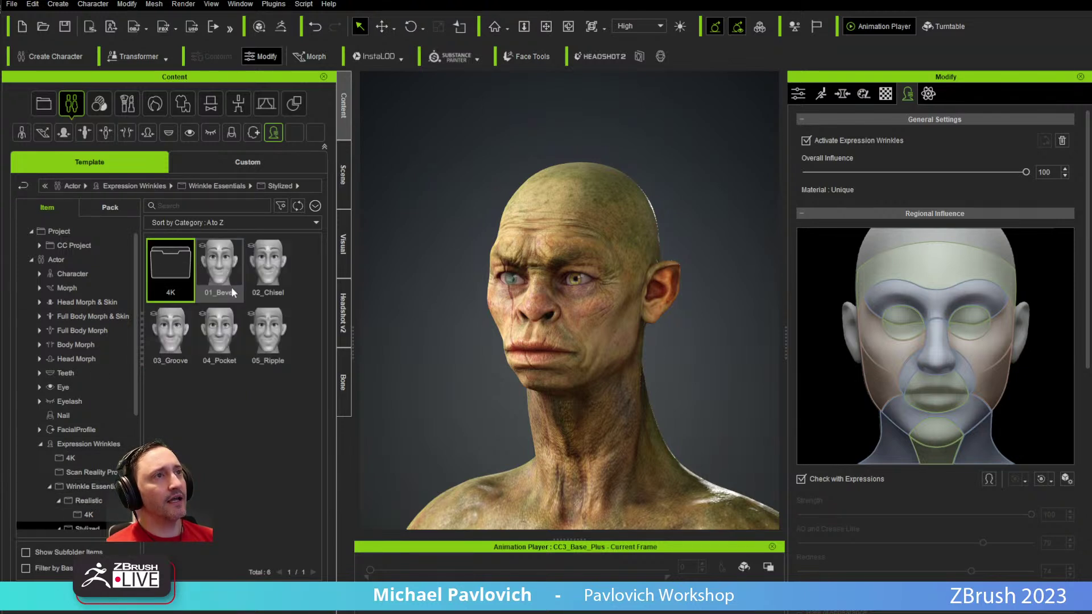
pyautogui.click(269, 277)
pyautogui.click(267, 333)
pyautogui.click(220, 335)
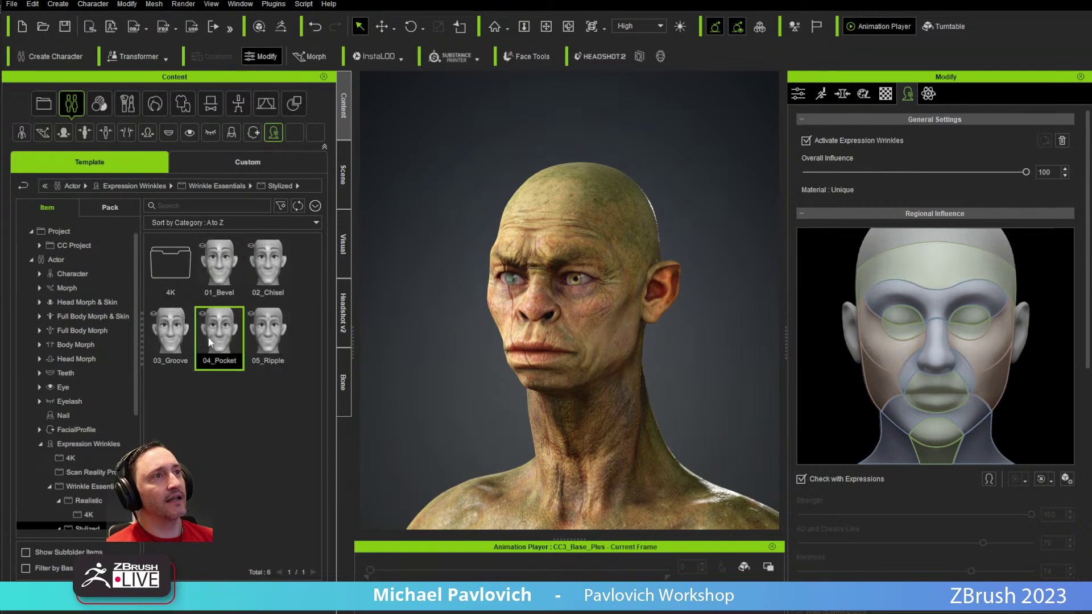
pyautogui.click(180, 336)
pyautogui.click(257, 325)
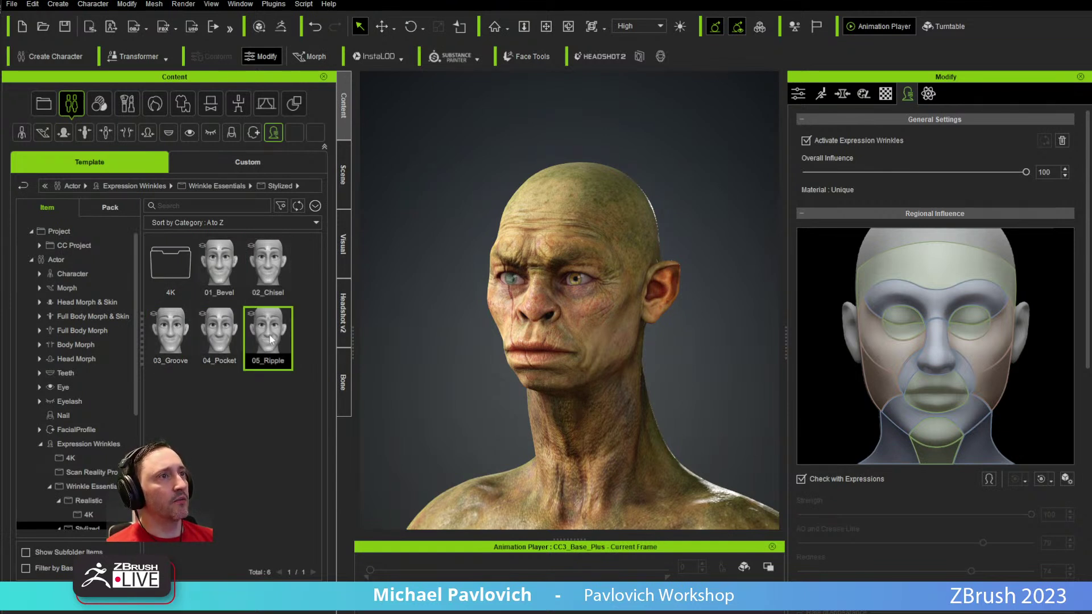
pyautogui.click(219, 335)
pyautogui.click(183, 337)
pyautogui.click(277, 270)
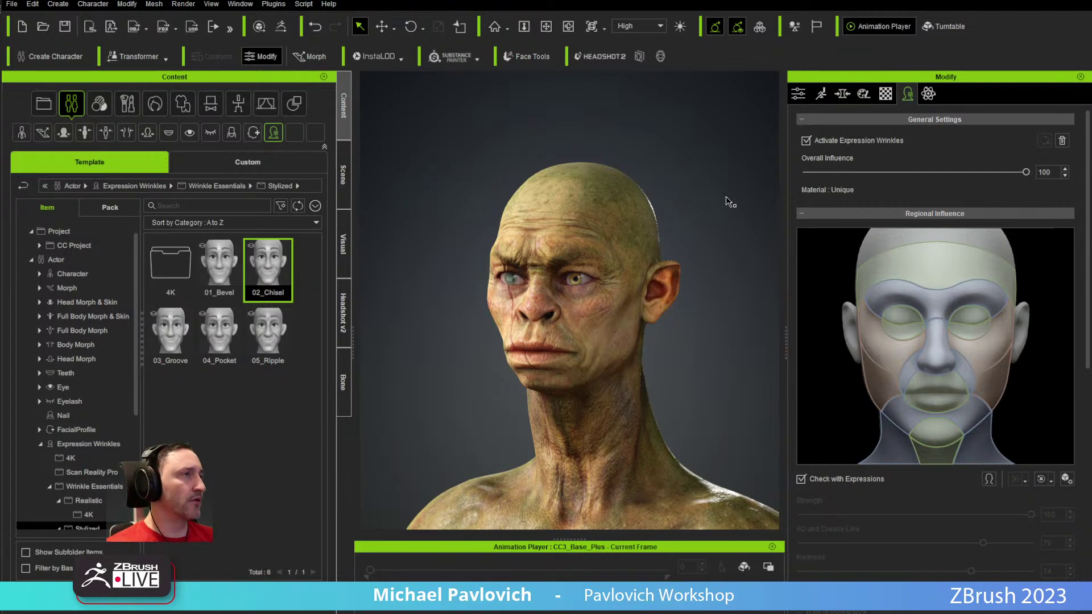
# Step: Inspect the whole body of the character from several angles with its general character attributes shown
pyautogui.moveTo(729, 203); pyautogui.dragTo(654, 269, button='right')
pyautogui.scroll(-8, 654, 270)
pyautogui.moveTo(658, 397); pyautogui.dragTo(639, 241, button='middle')
pyautogui.scroll(-3, 637, 245)
pyautogui.moveTo(606, 353); pyautogui.dragTo(558, 307, button='right')
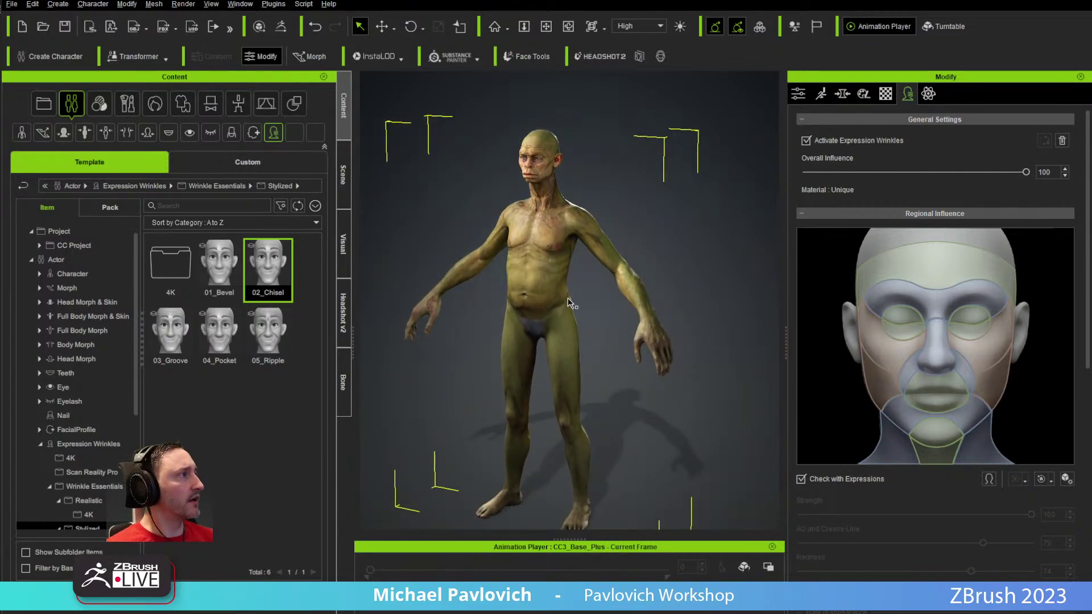
pyautogui.click(798, 93)
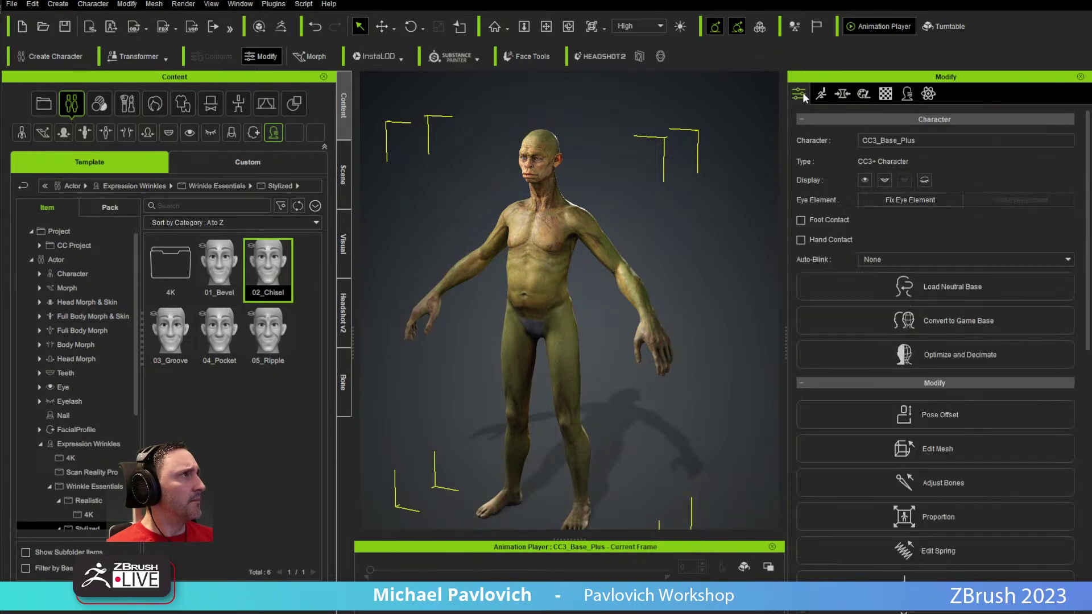
pyautogui.moveTo(627, 200); pyautogui.dragTo(739, 163, button='right')
pyautogui.scroll(2, 746, 166)
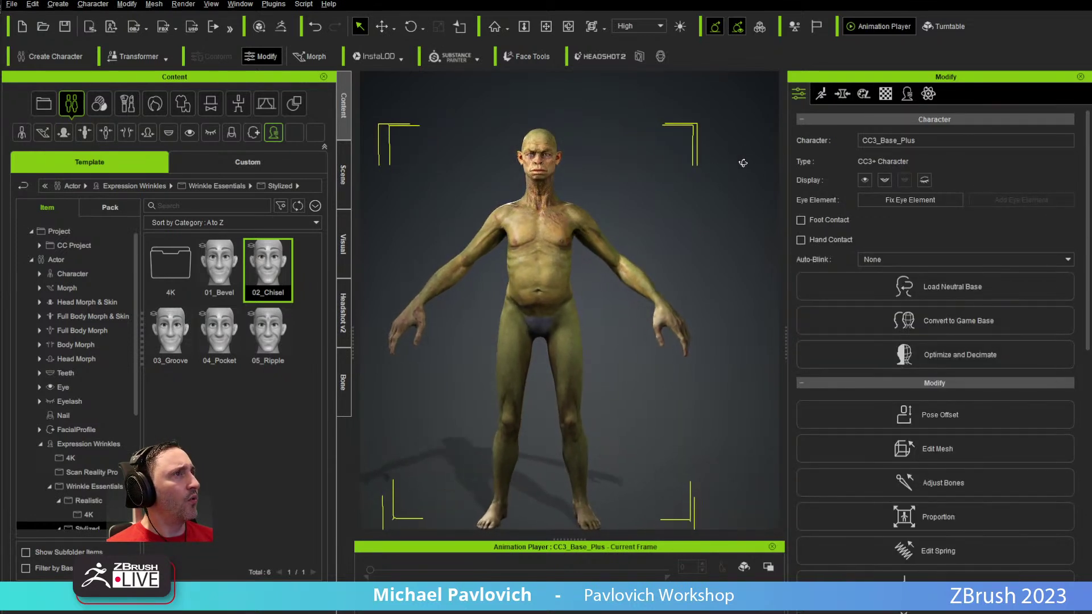
pyautogui.moveTo(651, 190); pyautogui.dragTo(666, 182, button='middle')
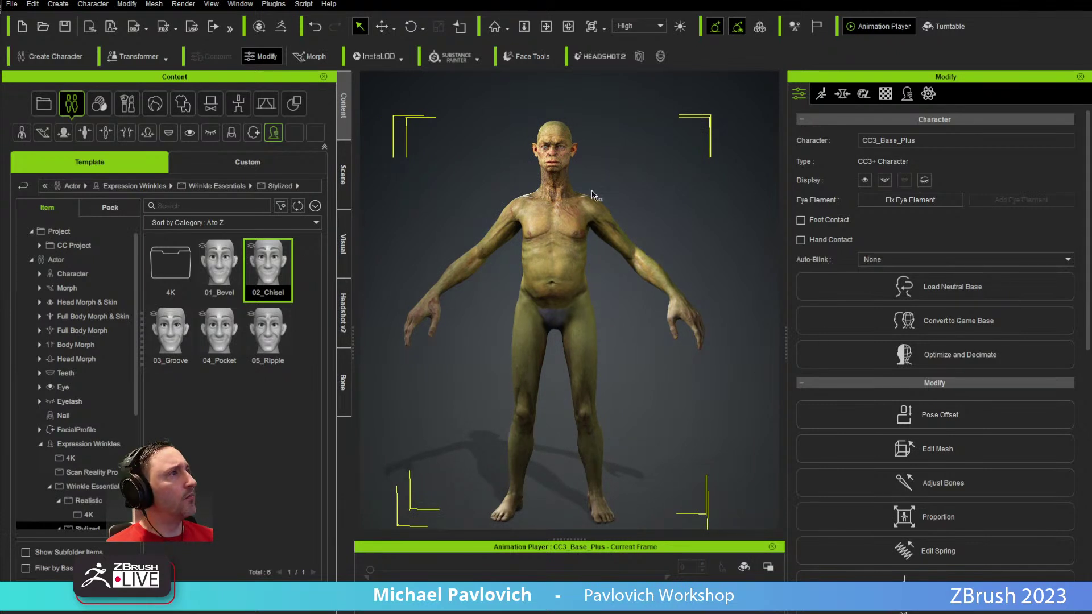
pyautogui.moveTo(685, 221); pyautogui.dragTo(668, 215, button='right')
pyautogui.moveTo(666, 215); pyautogui.dragTo(651, 211, button='middle')
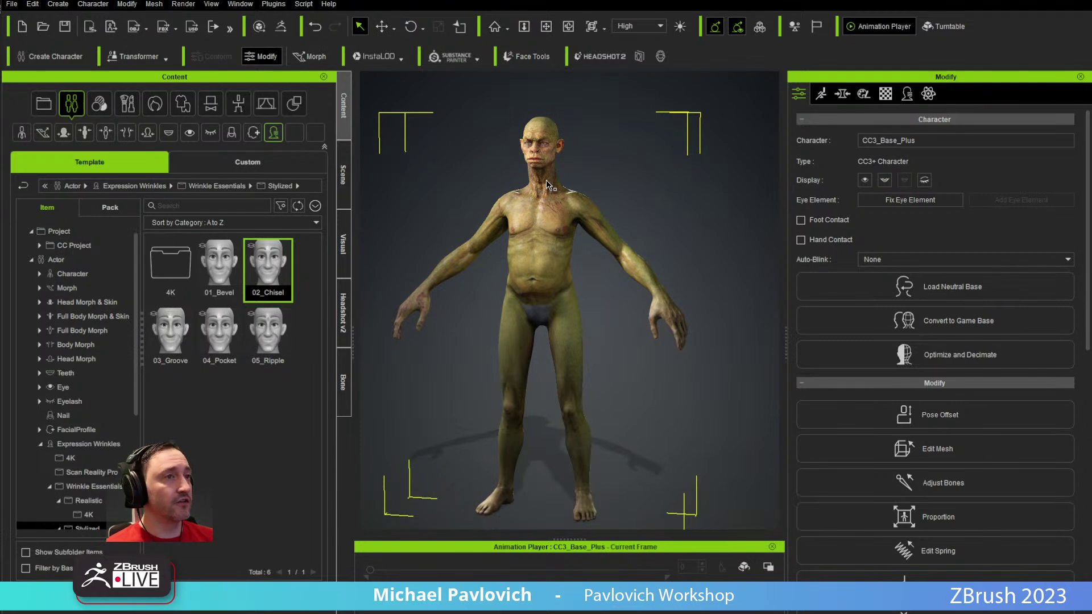
pyautogui.moveTo(597, 188); pyautogui.dragTo(695, 170, button='right')
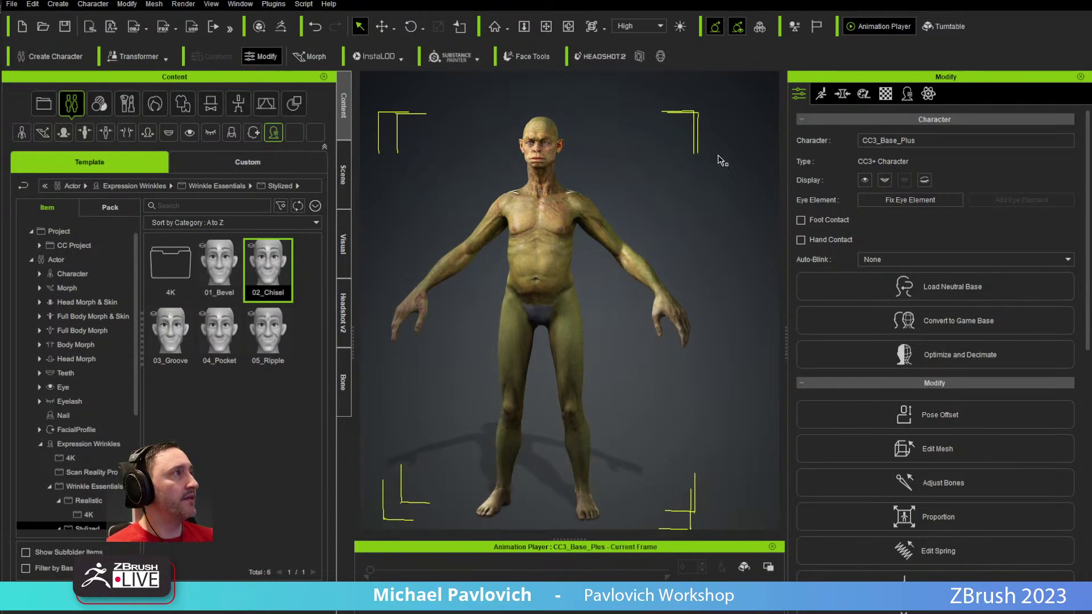
# Step: Select the CC_Base_Body mesh, open its Facial Profile Editor and turn on Edit Expressions
pyautogui.click(344, 173)
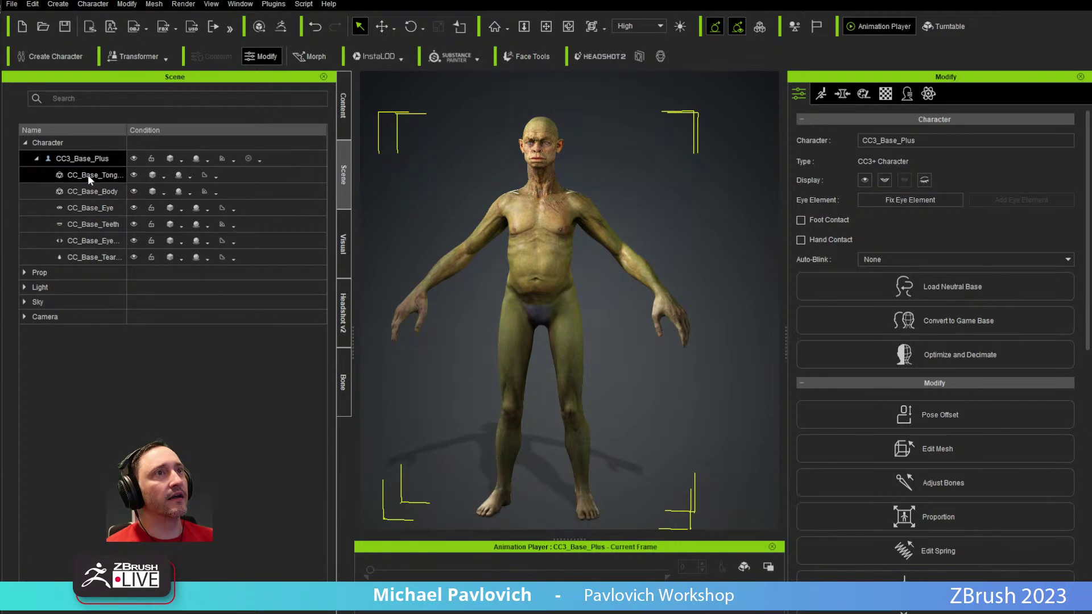
pyautogui.click(93, 195)
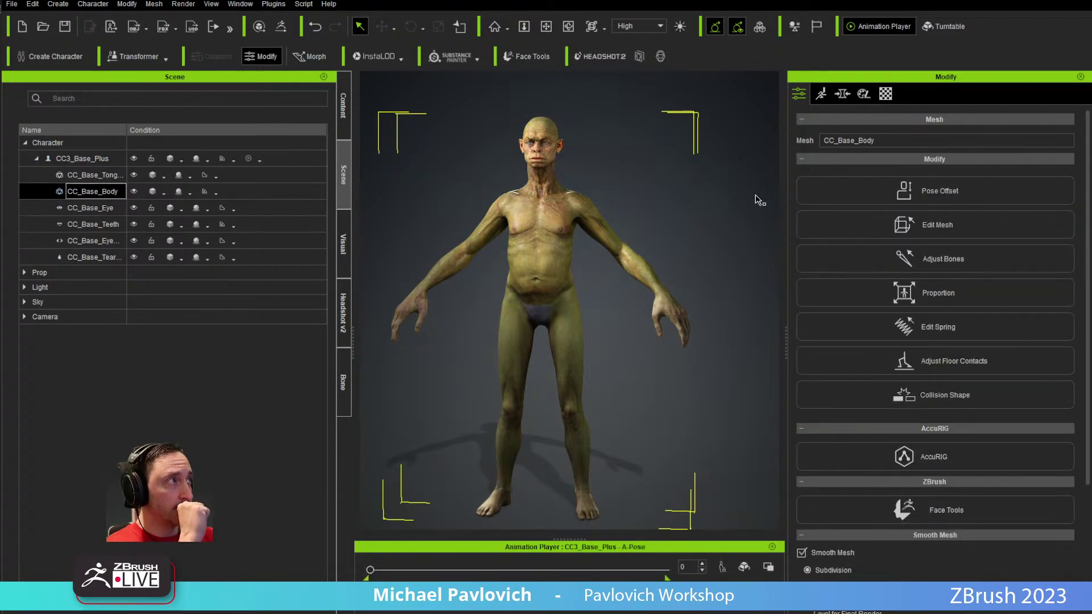
pyautogui.click(820, 94)
pyautogui.click(934, 287)
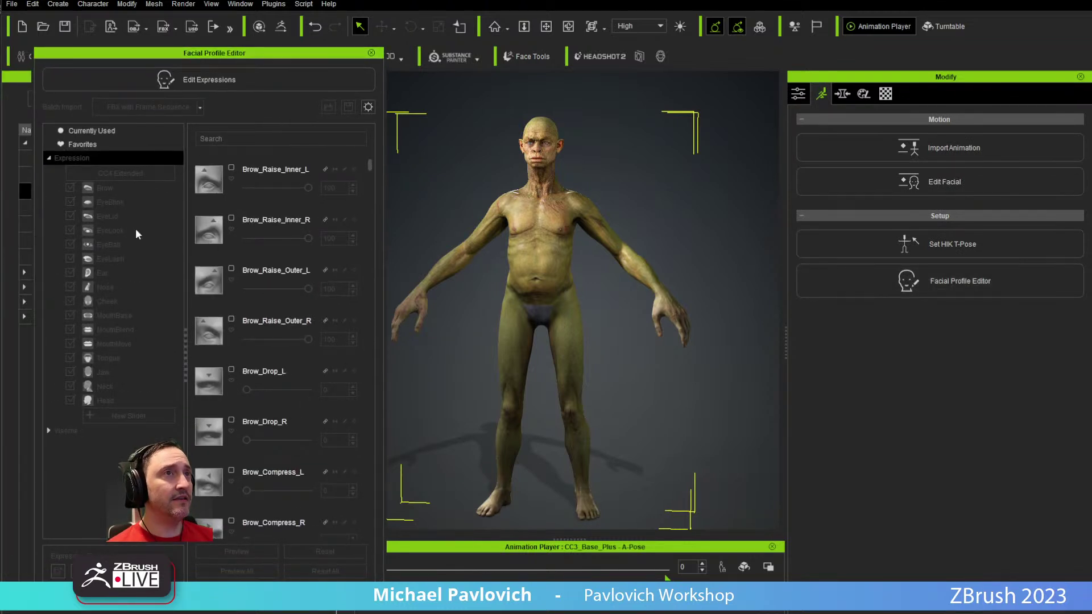
pyautogui.click(202, 84)
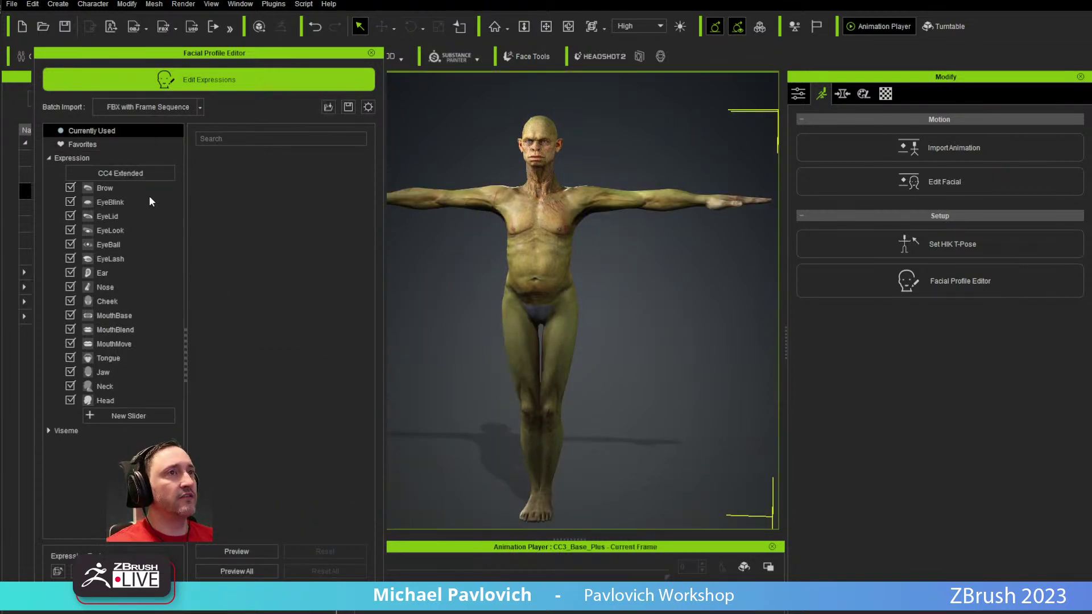
# Step: Look through the Brow, EyeBlink, EyeLid, EyeBall and Cheek expression sliders of the CC4 Extended profile
pyautogui.click(121, 192)
pyautogui.click(122, 200)
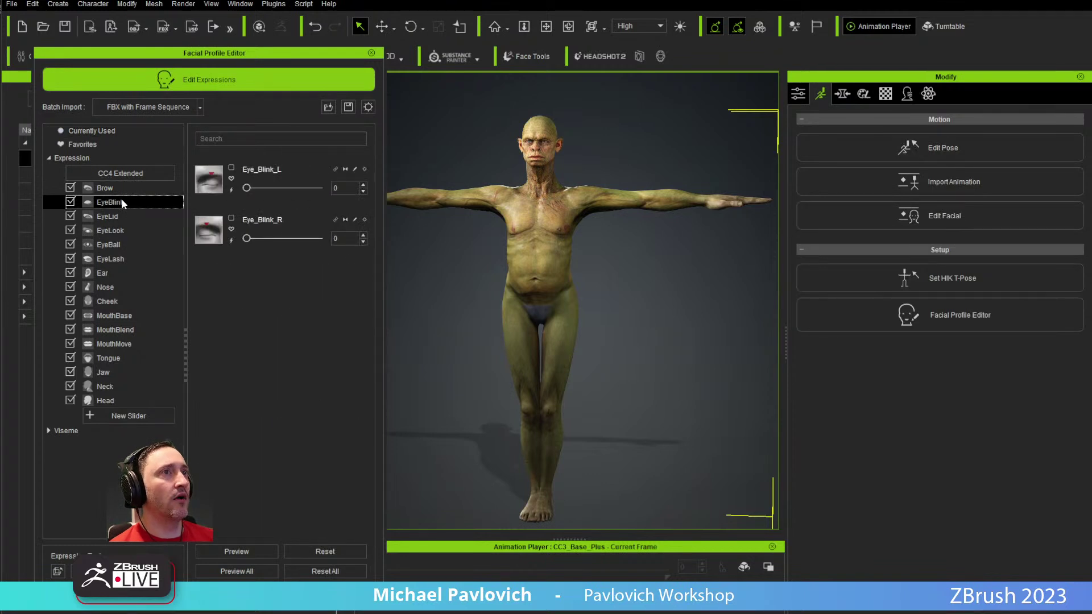
pyautogui.click(130, 216)
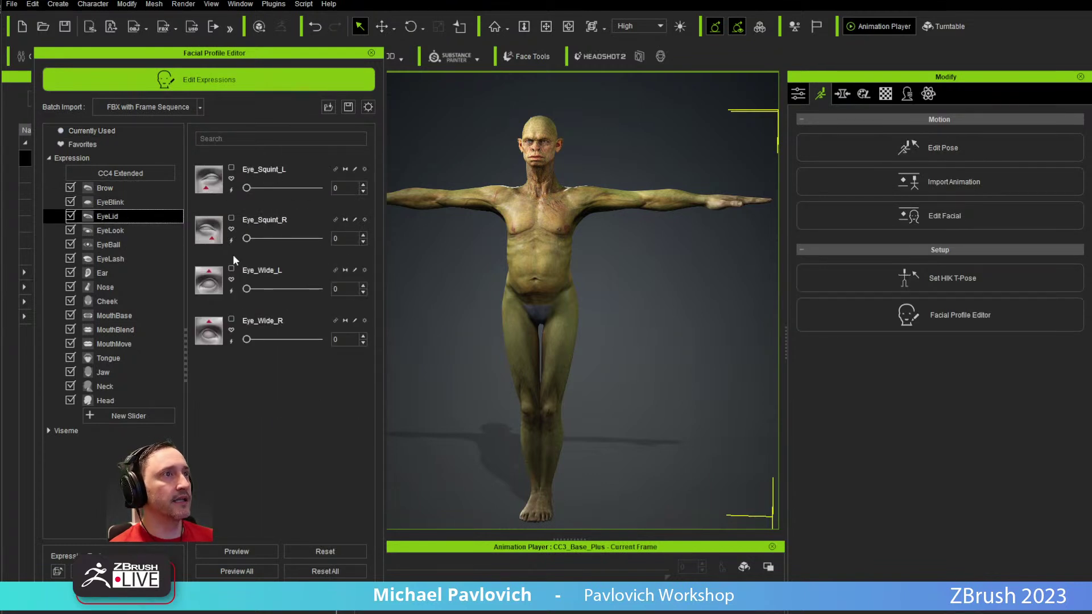
pyautogui.click(117, 243)
pyautogui.click(126, 299)
# Step: Look through the MouthBase, MouthBlend, MouthMove, Tongue, Jaw and Ear expression sliders
pyautogui.click(127, 314)
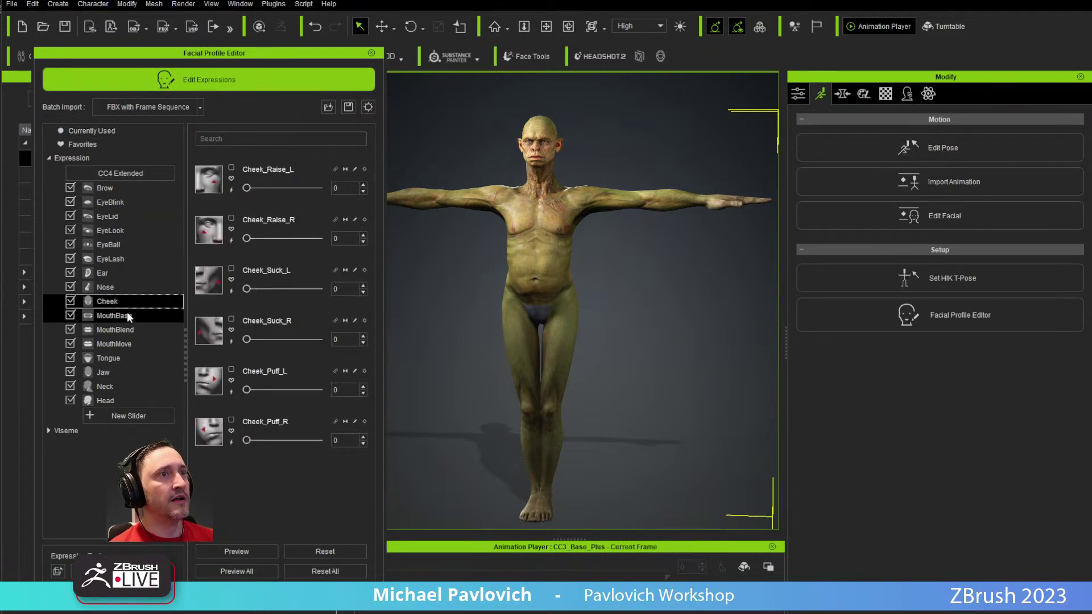
pyautogui.click(121, 331)
pyautogui.click(116, 345)
pyautogui.click(115, 358)
pyautogui.click(114, 372)
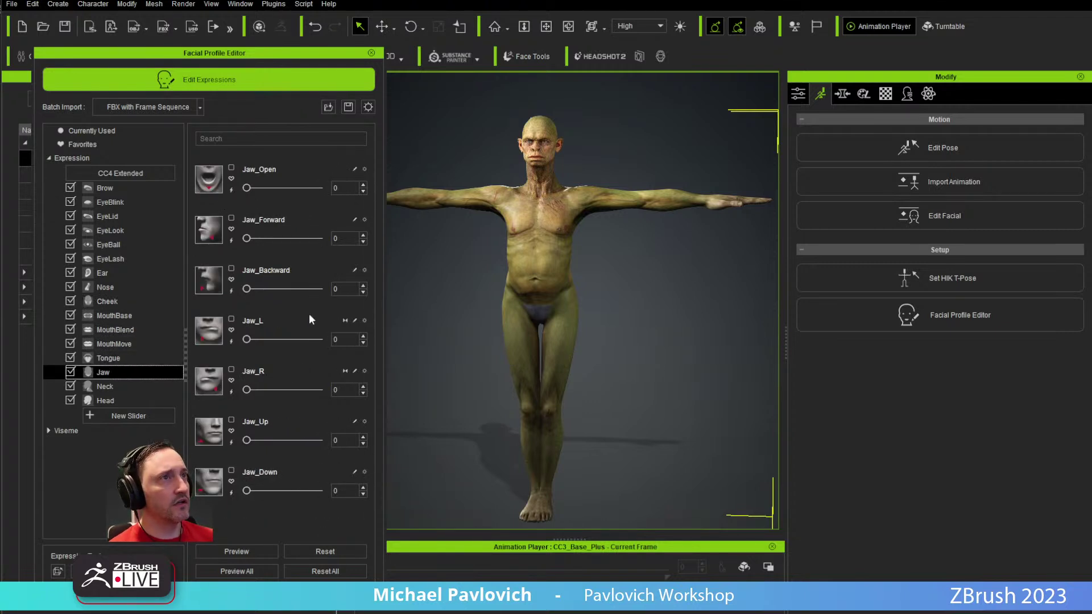
pyautogui.click(125, 346)
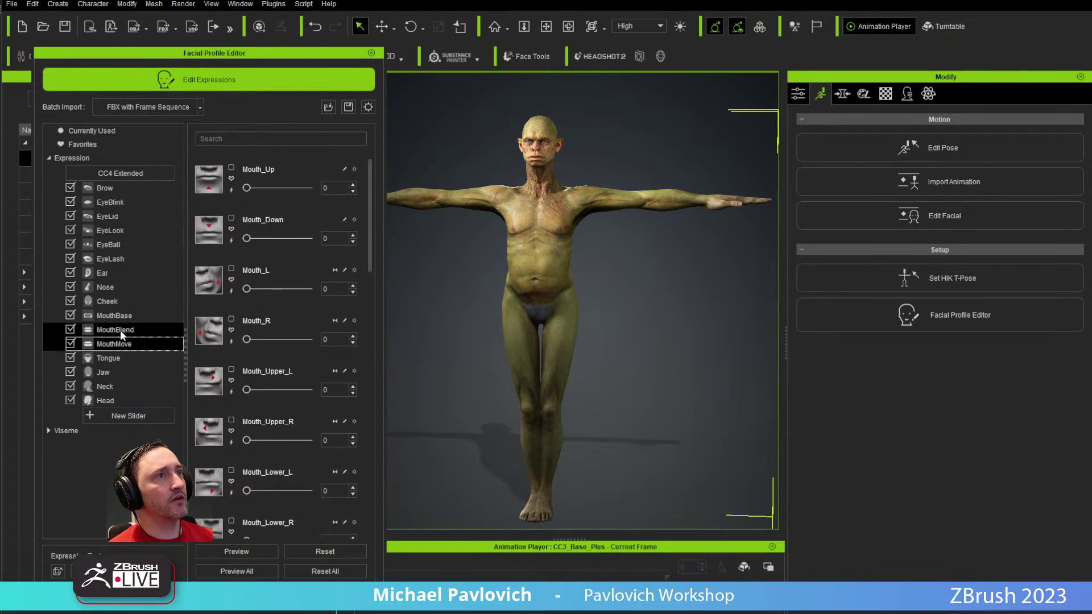
pyautogui.click(120, 330)
pyautogui.click(107, 272)
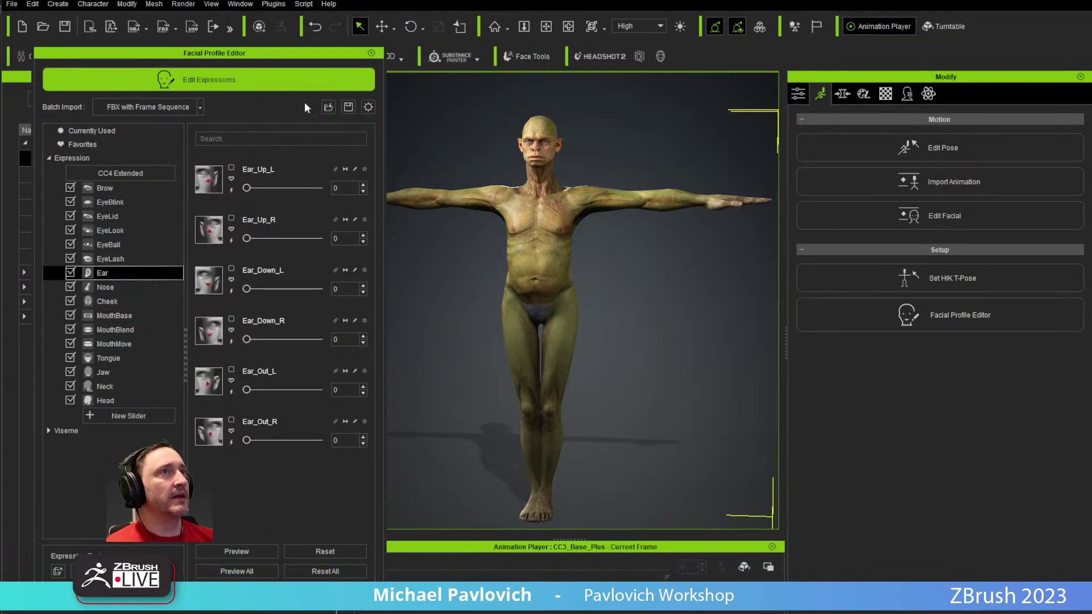
# Step: Close the Facial Profile Editor and switch from Character Creator back to ZBrush
pyautogui.click(371, 53)
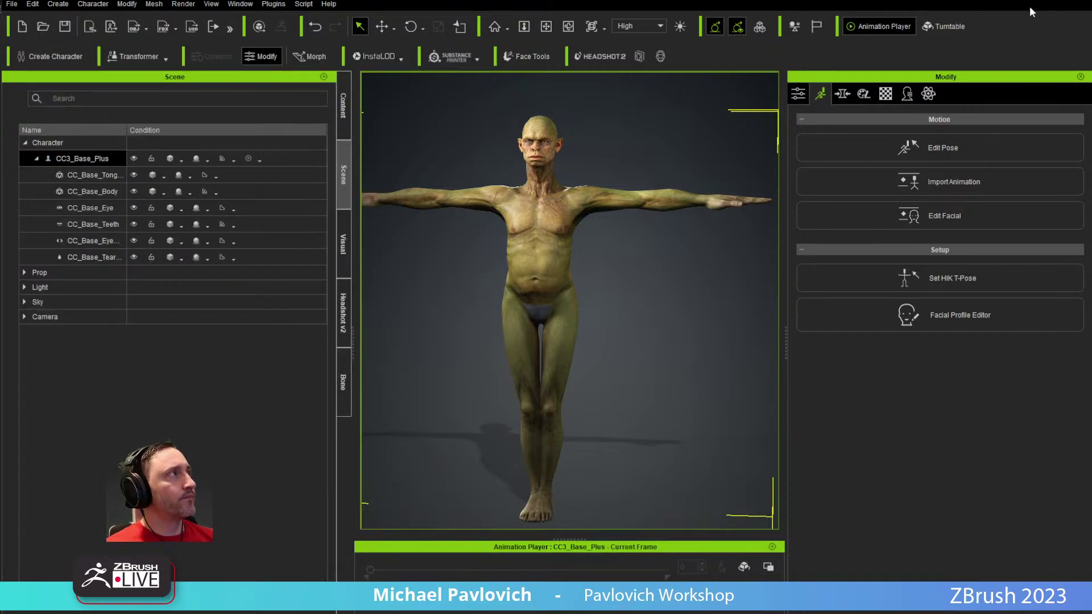
pyautogui.click(1051, 1)
pyautogui.moveTo(706, 332); pyautogui.dragTo(707, 271)
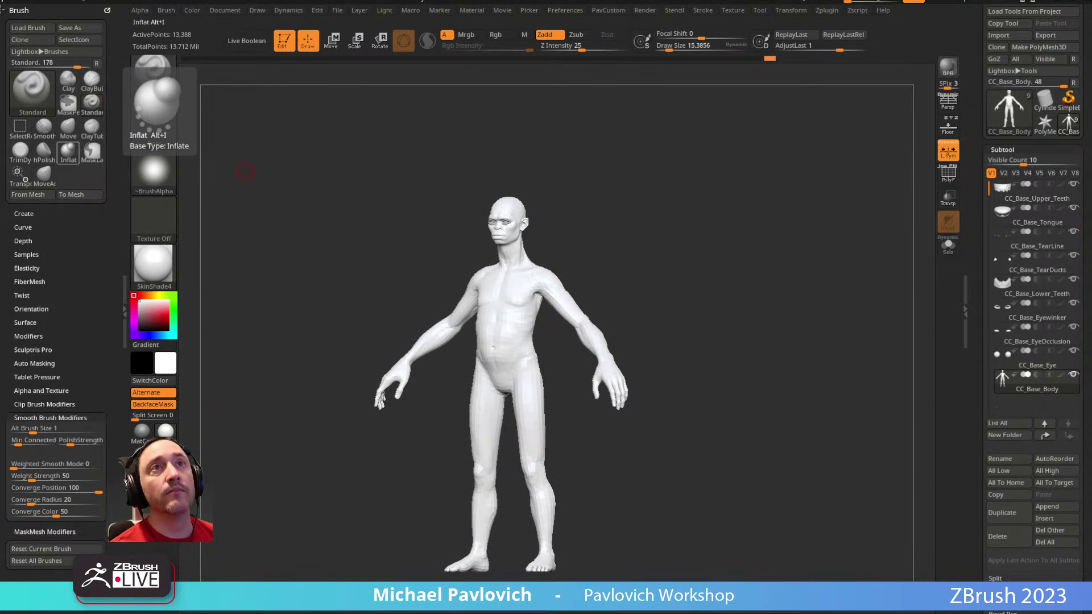
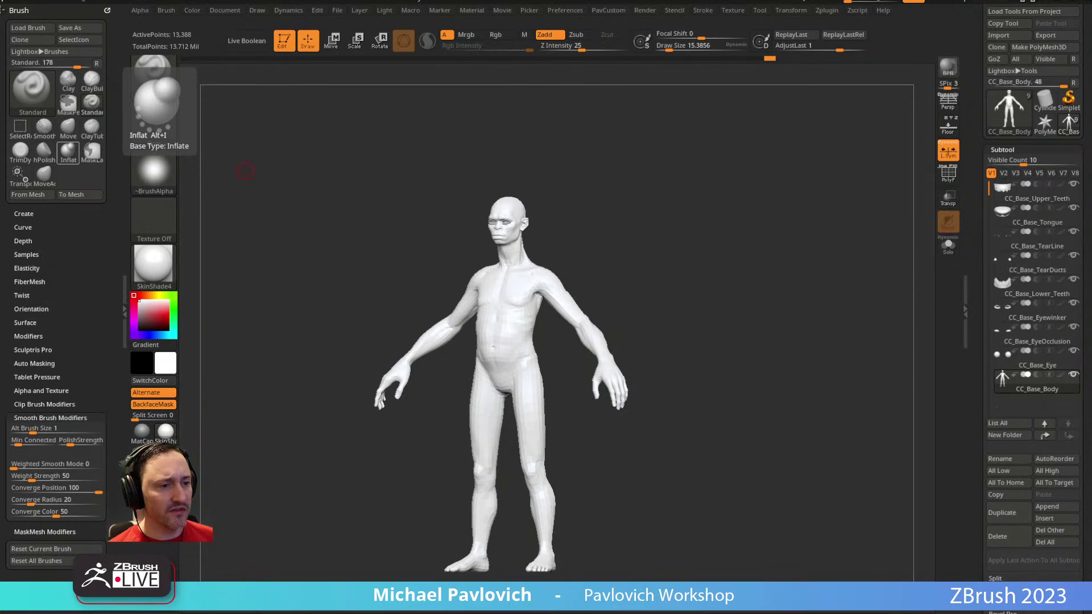
# Step: Switch to the browser, look through the YouTube channel's created playlists, and return to ZBrush
pyautogui.hotkey('alt', 'Tab')
pyautogui.scroll(-5, 487, 244)
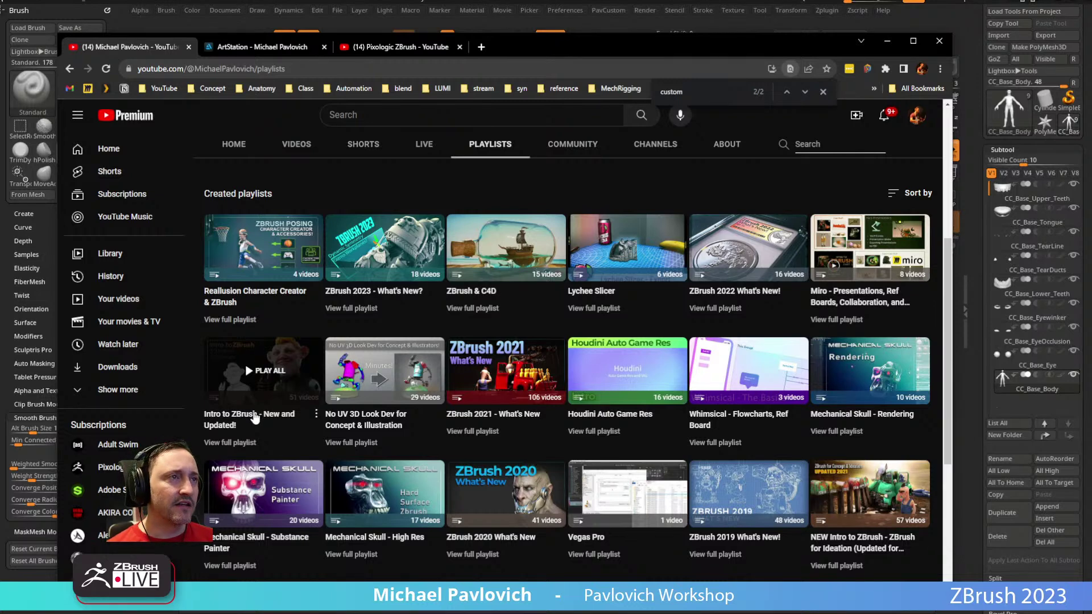
pyautogui.hotkey('alt', 'Tab')
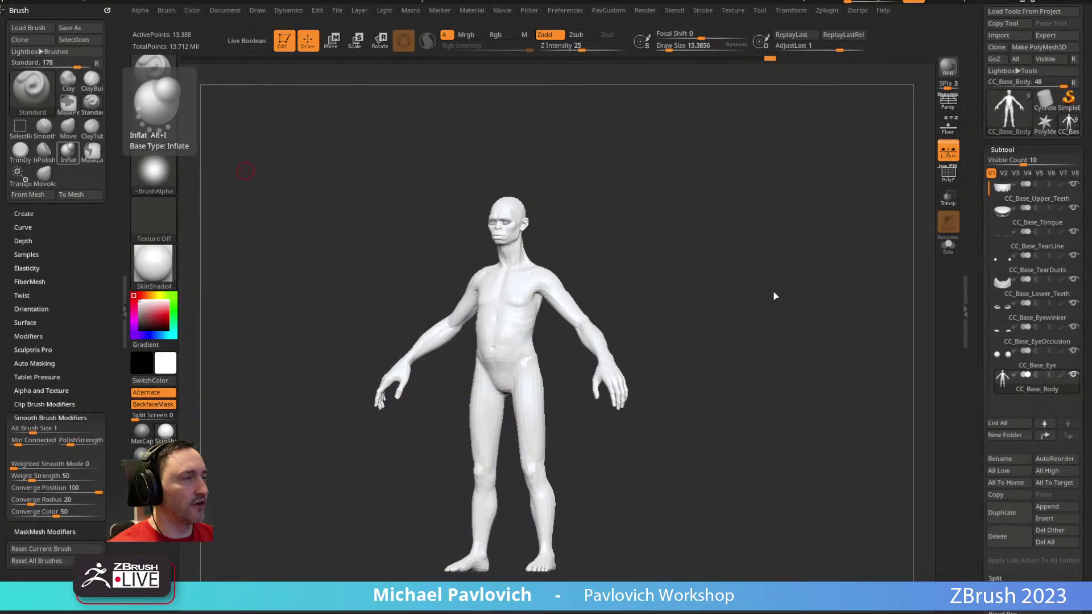
# Step: Change the body's display material to StartupMaterial
pyautogui.click(166, 265)
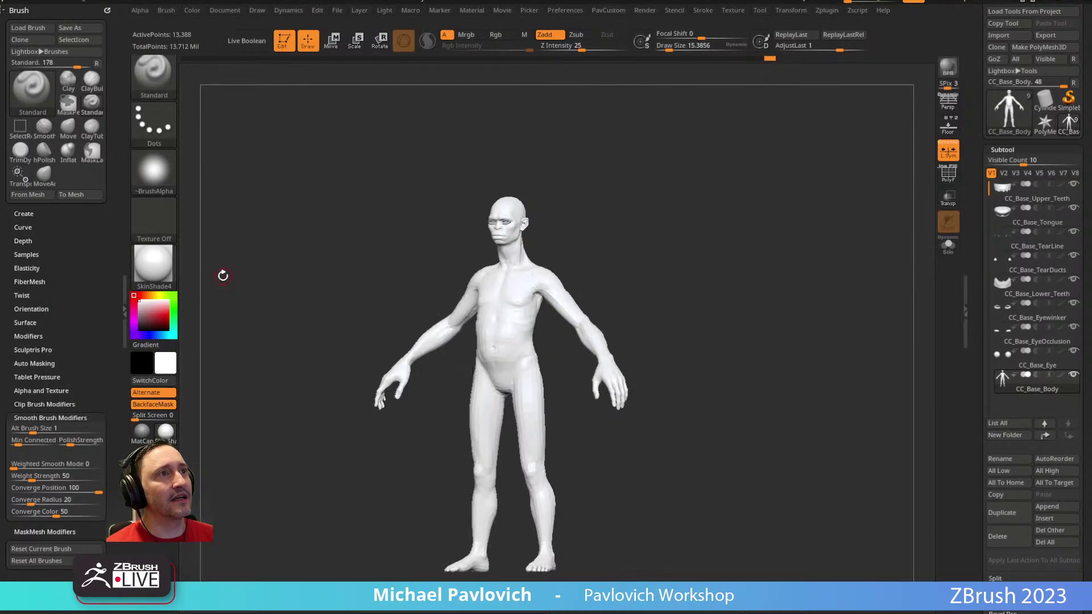
pyautogui.click(169, 274)
pyautogui.click(260, 277)
# Step: Adjust the body's shape with the Move brush, resizing the brush and checking the form from several angles
pyautogui.moveTo(739, 262)
pyautogui.mouseDown()
pyautogui.moveTo(667, 280)
pyautogui.moveTo(711, 378)
pyautogui.moveTo(671, 377)
pyautogui.moveTo(500, 324)
pyautogui.moveTo(772, 220)
pyautogui.moveTo(555, 309)
pyautogui.mouseUp()
pyautogui.press('s')
pyautogui.press('b')
pyautogui.press('m')
pyautogui.press('v')
pyautogui.moveTo(551, 220); pyautogui.dragTo(541, 307)
pyautogui.press('s')
pyautogui.press('s')
pyautogui.moveTo(705, 304)
pyautogui.mouseDown()
pyautogui.moveTo(512, 300)
pyautogui.moveTo(528, 299)
pyautogui.mouseUp()
pyautogui.moveTo(734, 239); pyautogui.dragTo(569, 191)
pyautogui.moveTo(551, 276); pyautogui.dragTo(558, 276)
pyautogui.moveTo(830, 239); pyautogui.dragTo(631, 191)
pyautogui.press('f')
pyautogui.moveTo(851, 176)
pyautogui.keyDown('shift'); pyautogui.mouseDown()
pyautogui.moveTo(821, 136)
pyautogui.moveTo(500, 205)
pyautogui.mouseUp(); pyautogui.keyUp('shift')
pyautogui.keyDown('shift'); pyautogui.moveTo(791, 181); pyautogui.dragTo(676, 186); pyautogui.keyUp('shift')
# Step: Switch back to the Standard brush with a draw size of about 29 and face the body frontally
pyautogui.press('s')
pyautogui.moveTo(715, 153)
pyautogui.keyDown('alt'); pyautogui.mouseDown()
pyautogui.moveTo(721, 219)
pyautogui.moveTo(699, 215)
pyautogui.moveTo(724, 183)
pyautogui.mouseUp(); pyautogui.keyUp('alt')
pyautogui.press('b')
pyautogui.press('s')
pyautogui.press('t')
pyautogui.press('s')
pyautogui.press('s')
pyautogui.press('s')
pyautogui.moveTo(723, 181); pyautogui.dragTo(717, 167)
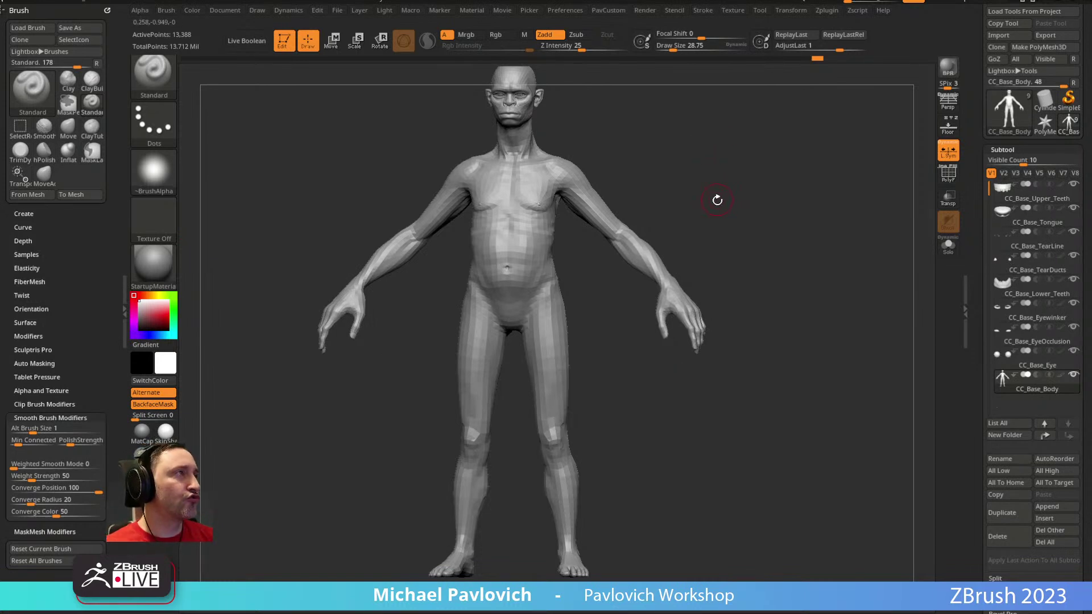
# Step: Go through the body tool's settings and collapse the Polypaint, UV Map and Texture Map sections
pyautogui.click(1020, 118)
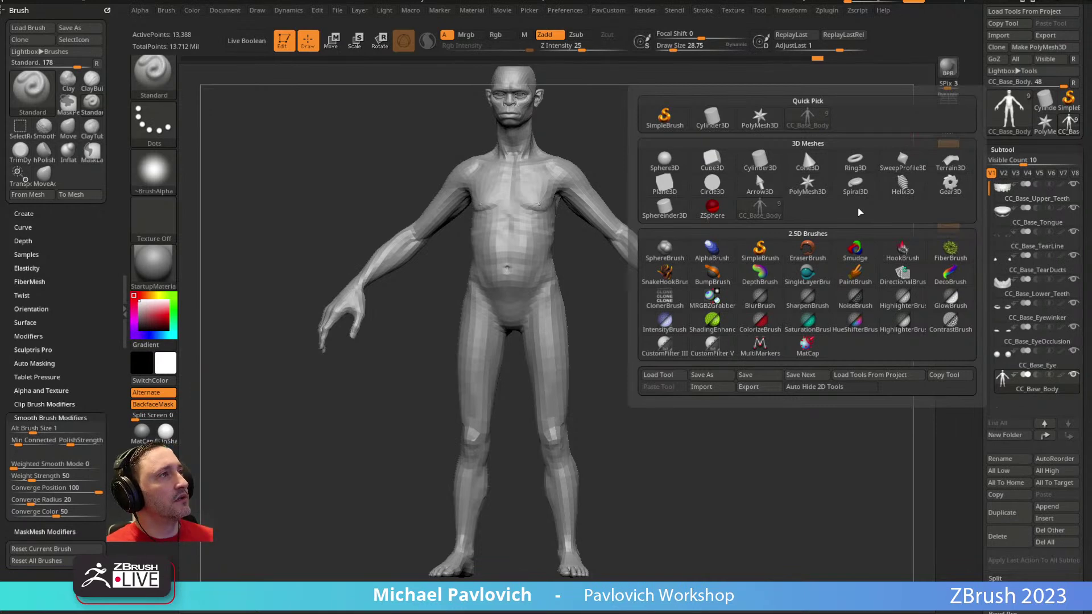
pyautogui.scroll(-2, 978, 328)
pyautogui.scroll(-10, 977, 328)
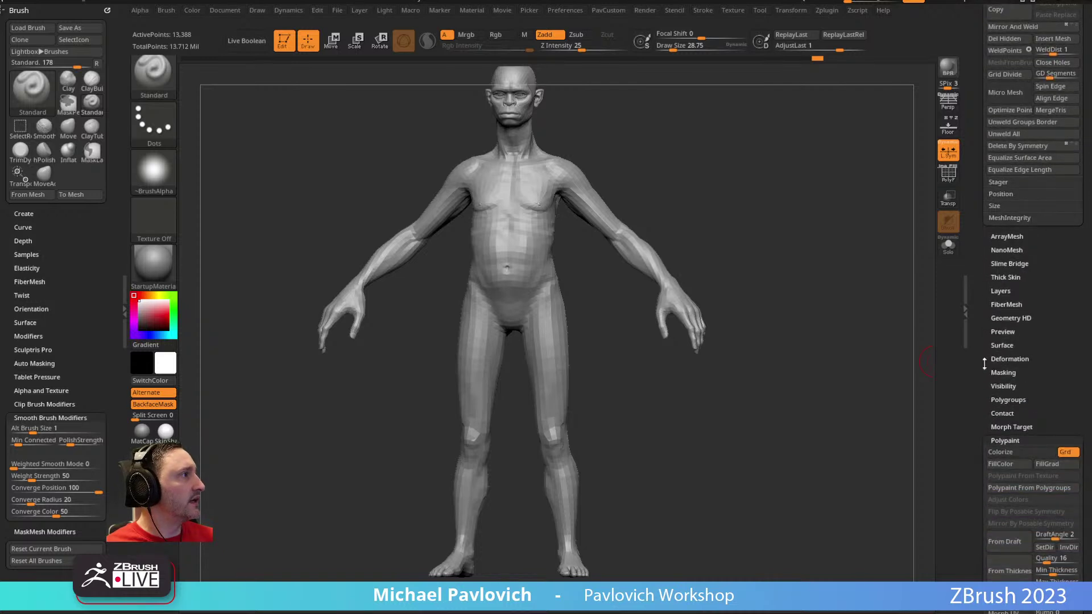
pyautogui.moveTo(985, 436); pyautogui.dragTo(984, 300)
pyautogui.keyDown('shift'); pyautogui.click(1003, 302); pyautogui.keyUp('shift')
pyautogui.click(1002, 340)
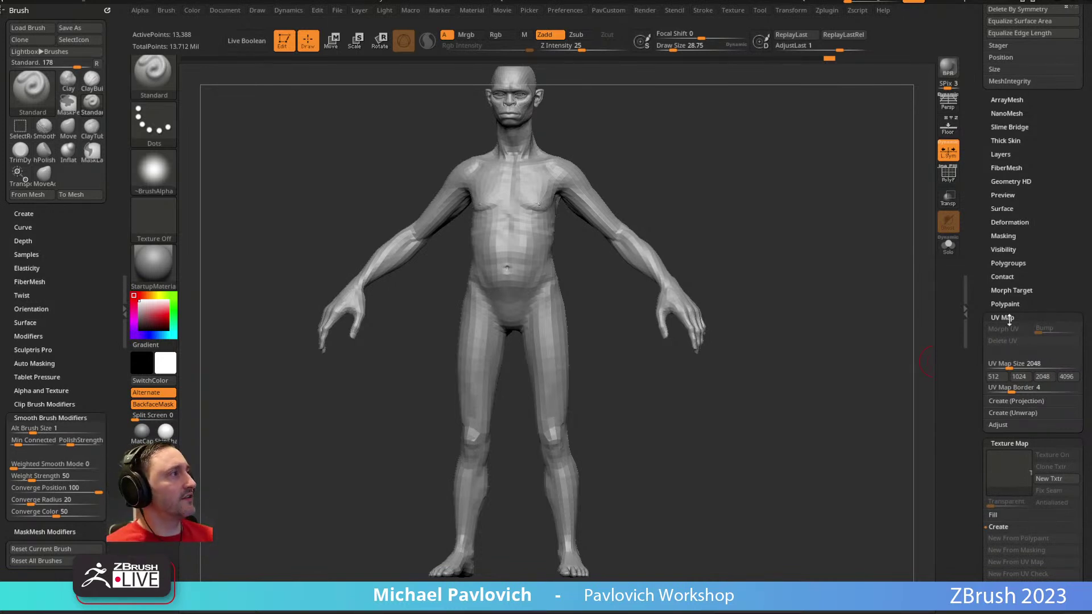
pyautogui.keyDown('shift'); pyautogui.click(1006, 318); pyautogui.keyUp('shift')
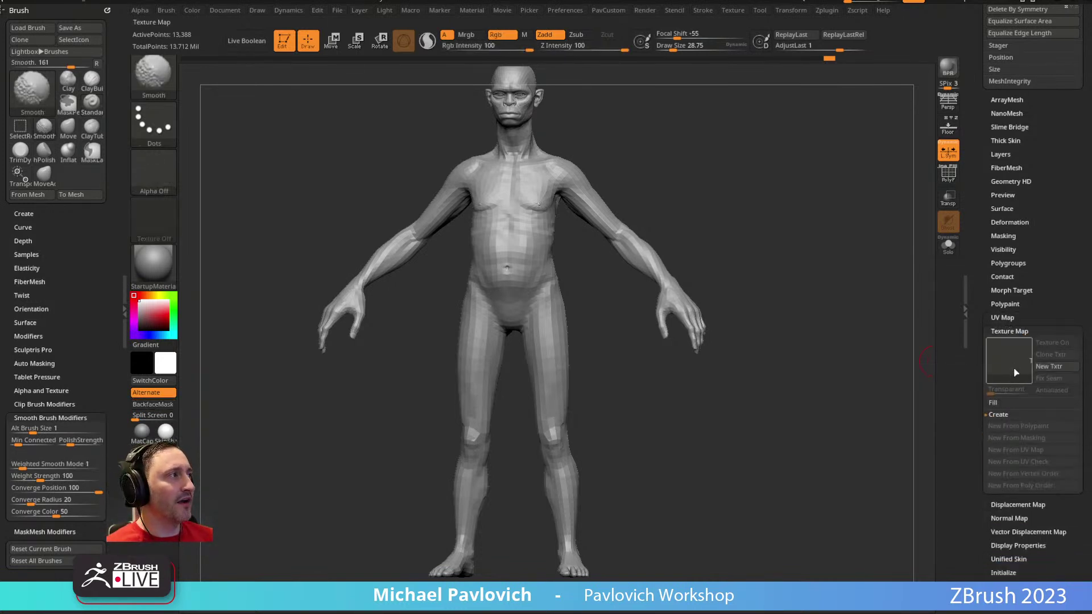
pyautogui.keyDown('shift'); pyautogui.click(1006, 331); pyautogui.keyUp('shift')
# Step: Turn on the PolyFrame display for the body and open its UV Map settings
pyautogui.press('s')
pyautogui.moveTo(711, 163)
pyautogui.mouseDown()
pyautogui.moveTo(684, 206)
pyautogui.moveTo(697, 200)
pyautogui.moveTo(689, 153)
pyautogui.moveTo(703, 210)
pyautogui.mouseUp()
pyautogui.press('s')
pyautogui.press('s')
pyautogui.press('s')
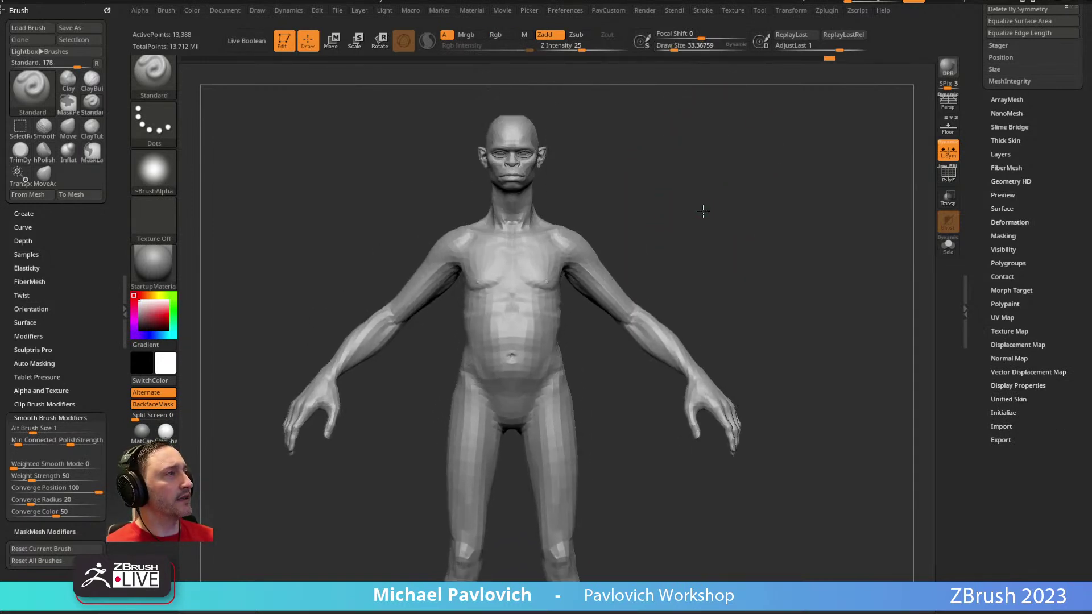
pyautogui.click(944, 176)
pyautogui.press('s')
pyautogui.keyDown('alt'); pyautogui.moveTo(675, 170); pyautogui.dragTo(696, 222); pyautogui.keyUp('alt')
pyautogui.keyDown('alt'); pyautogui.moveTo(695, 222); pyautogui.dragTo(710, 195); pyautogui.keyUp('alt')
pyautogui.press('s')
pyautogui.moveTo(709, 194); pyautogui.dragTo(717, 194)
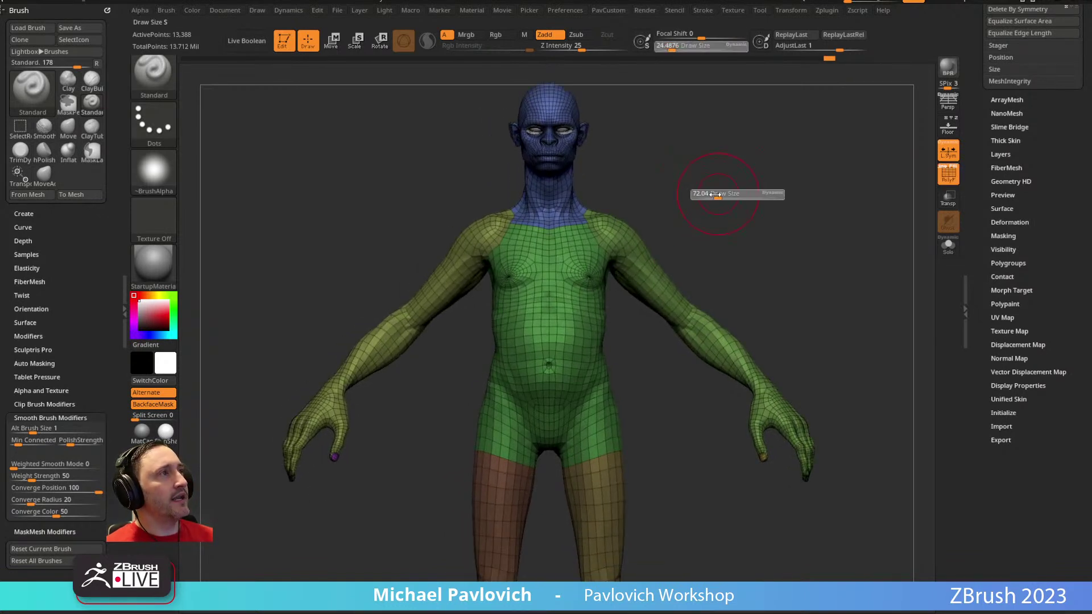
pyautogui.press('shift')
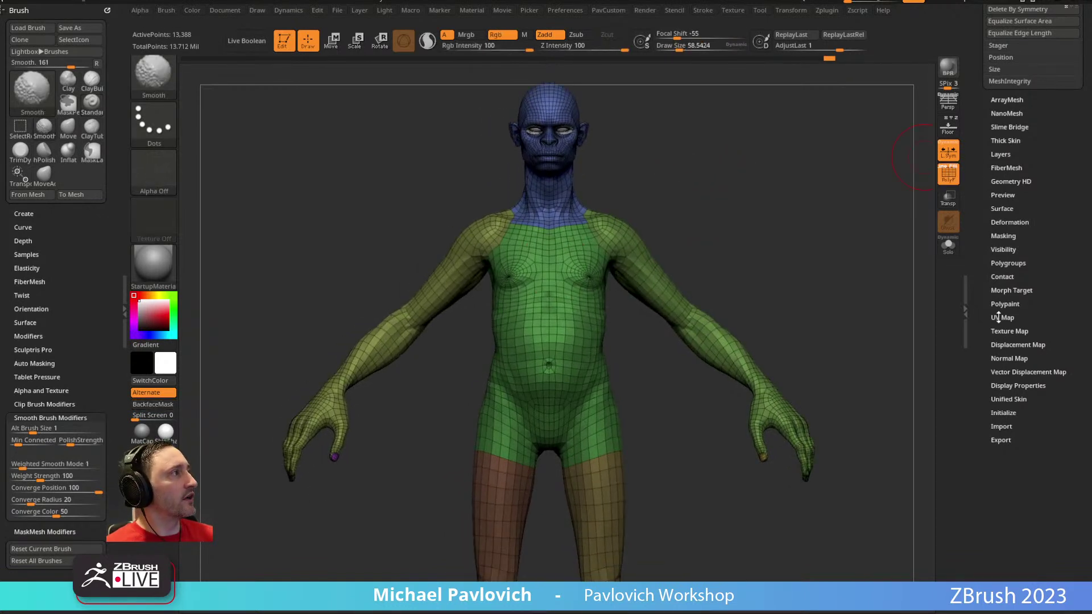
pyautogui.click(999, 317)
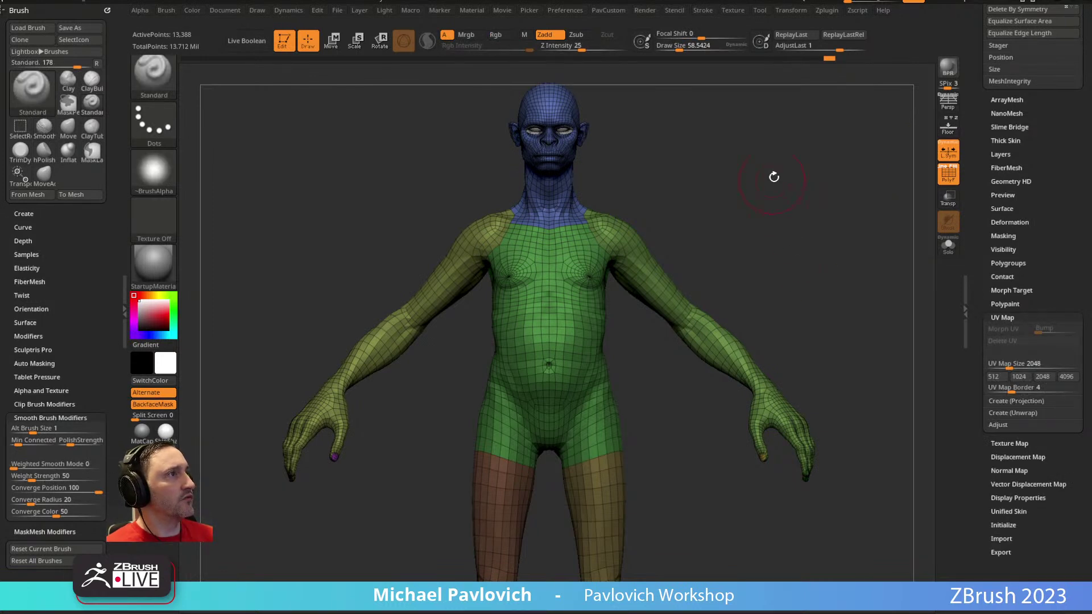
# Step: Replace the docked Brush palette with the Zplugin palette and expand the UV Master settings
pyautogui.moveTo(773, 184); pyautogui.dragTo(564, 268)
pyautogui.click(107, 10)
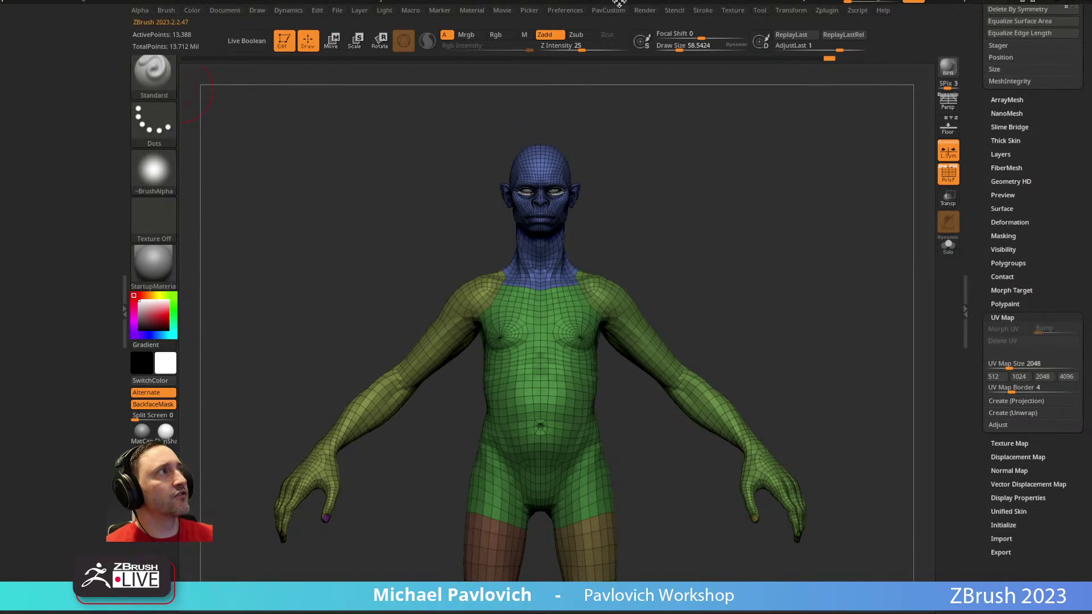
pyautogui.click(825, 12)
pyautogui.moveTo(733, 17)
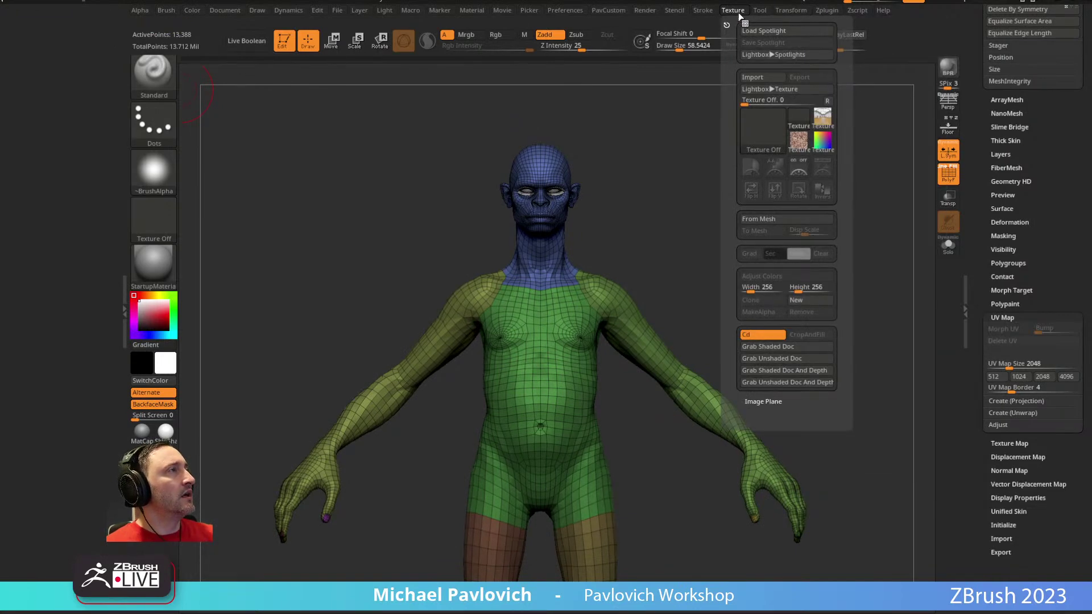
pyautogui.moveTo(834, 18)
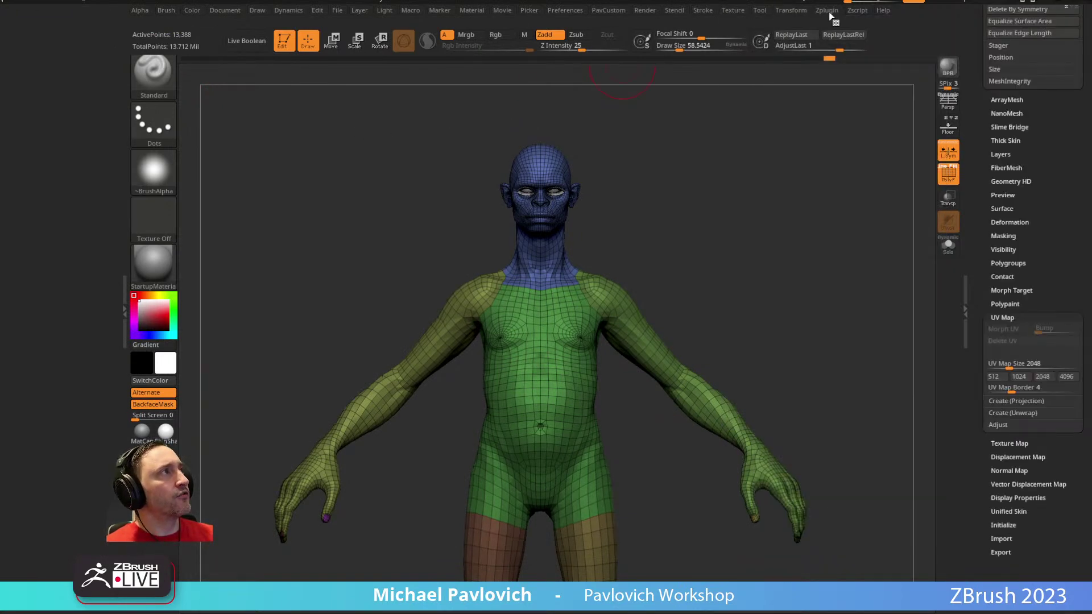
pyautogui.click(827, 12)
pyautogui.moveTo(820, 25); pyautogui.dragTo(63, 57)
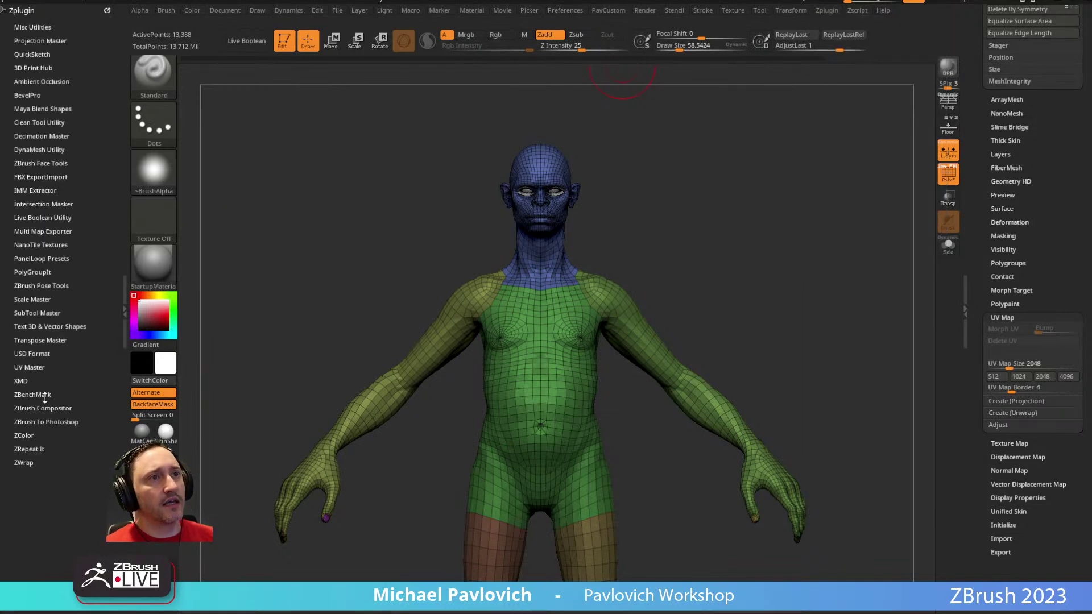
pyautogui.press('shift')
pyautogui.click(29, 366)
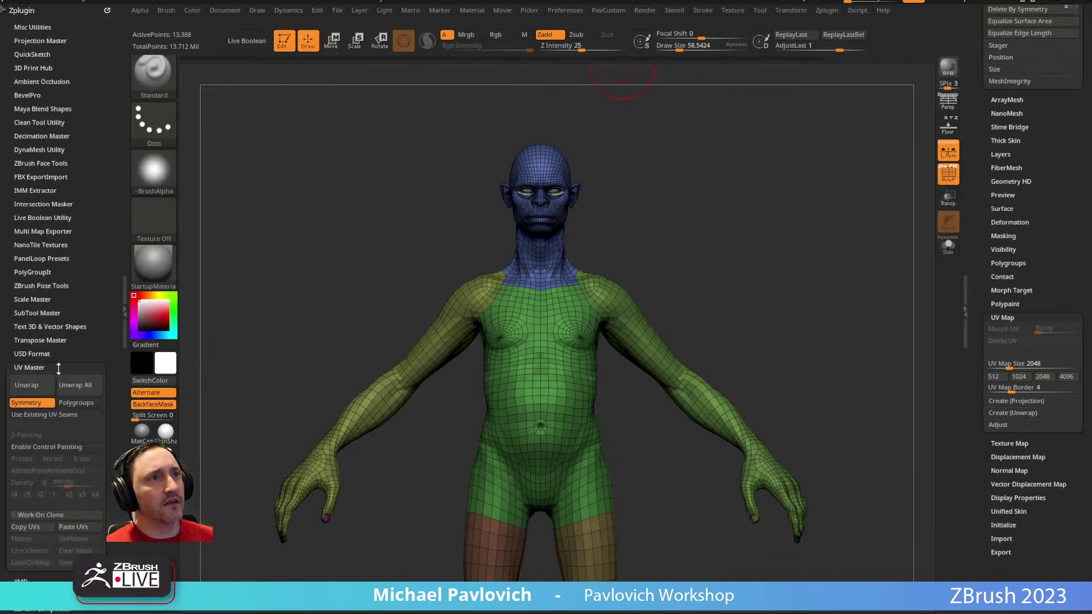
# Step: Create a UV Master working clone of the body and unwrap it with Symmetry and Polygroups enabled
pyautogui.scroll(10, 977, 178)
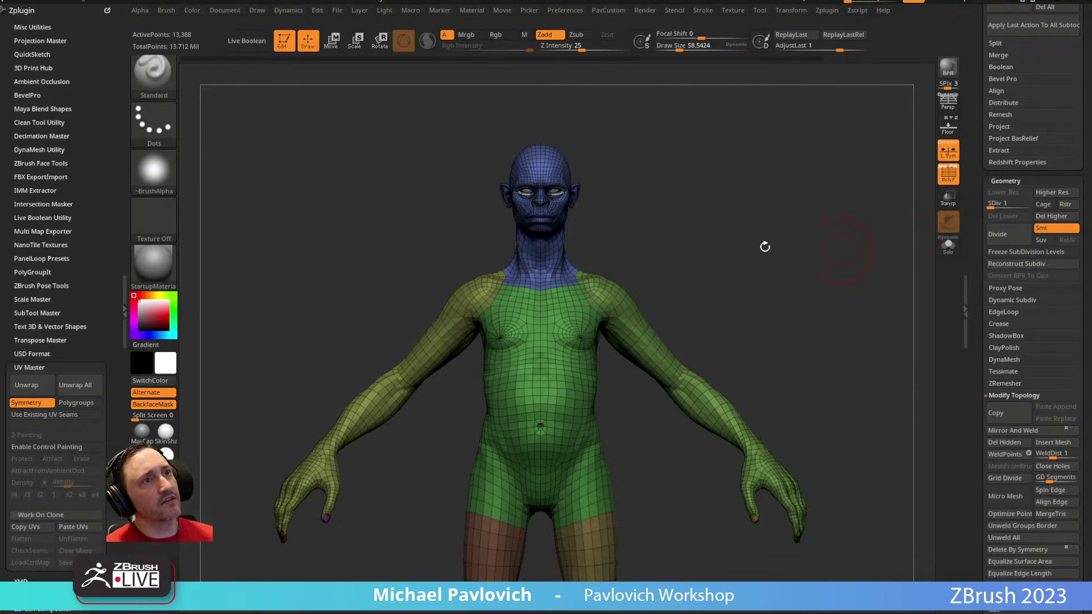
pyautogui.click(42, 515)
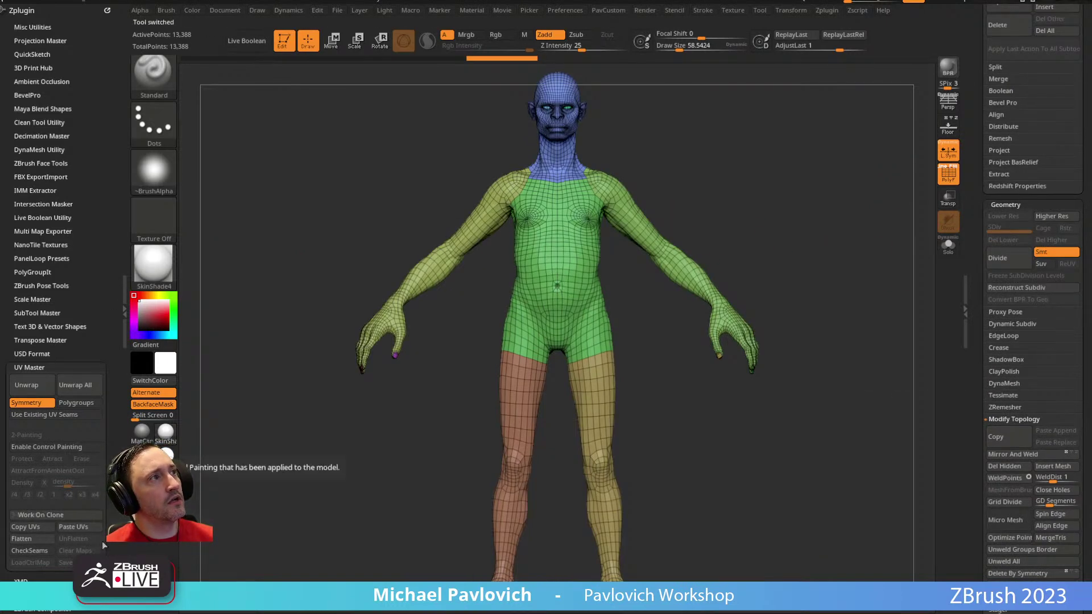
pyautogui.click(76, 403)
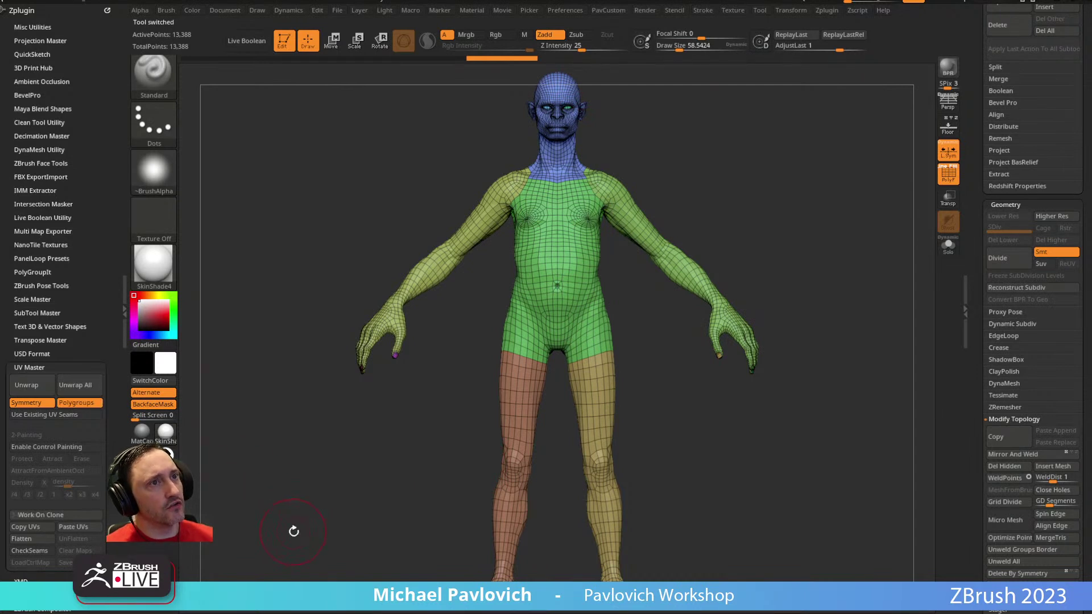
pyautogui.click(29, 384)
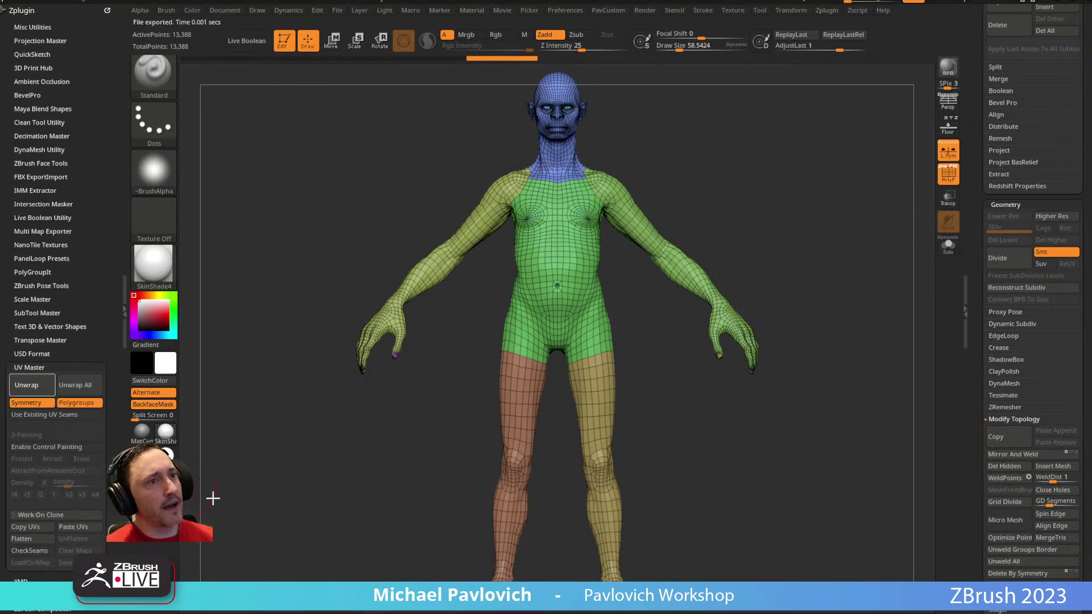
# Step: Examine the flattened UV layout, restore the 3D body, and check its UV seams around the torso and legs
pyautogui.click(24, 539)
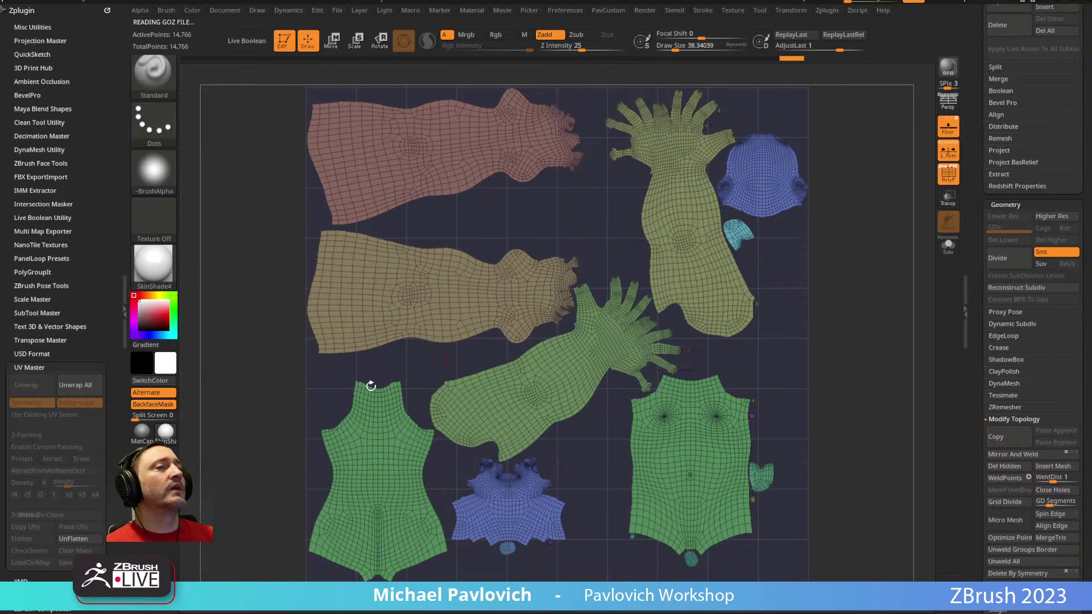
pyautogui.click(95, 537)
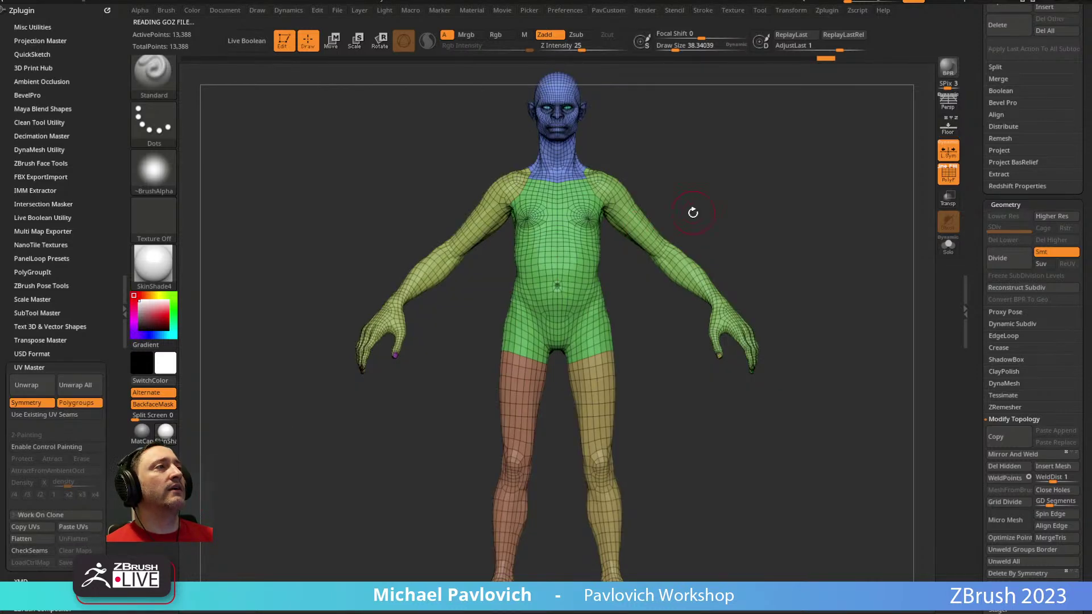
pyautogui.click(29, 550)
pyautogui.moveTo(425, 295); pyautogui.dragTo(769, 205)
pyautogui.keyDown('alt'); pyautogui.moveTo(785, 120); pyautogui.dragTo(566, 265); pyautogui.keyUp('alt')
pyautogui.moveTo(488, 548)
pyautogui.mouseDown()
pyautogui.moveTo(634, 385)
pyautogui.moveTo(549, 175)
pyautogui.mouseUp()
pyautogui.moveTo(457, 430); pyautogui.dragTo(711, 341)
# Step: Enable Control Painting in Attract mode and choose the Paint brush with Rgb on at intensity 100 and Zadd off
pyautogui.click(25, 447)
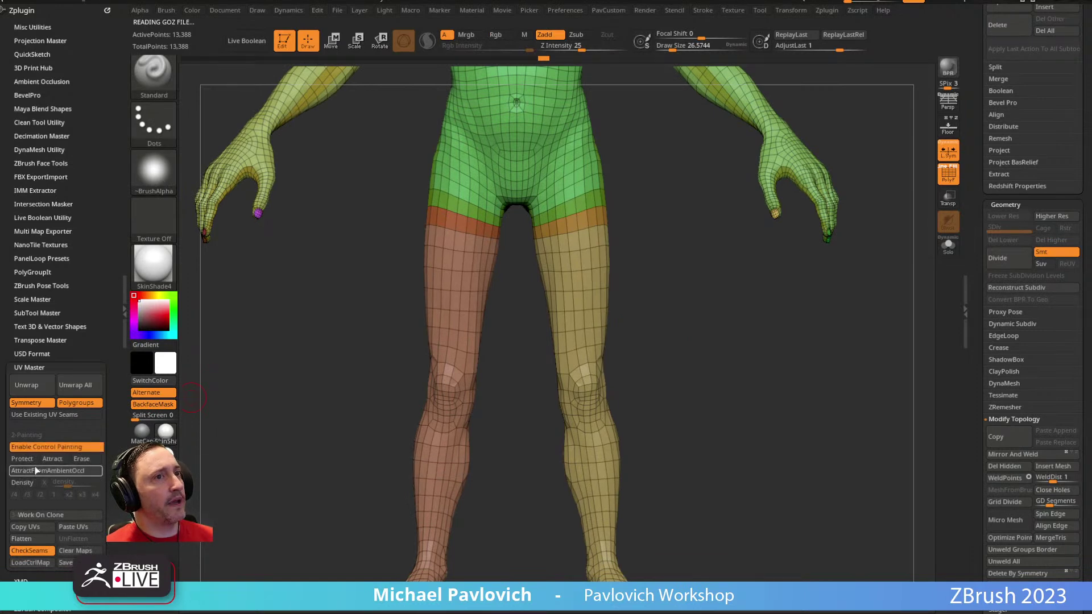
pyautogui.moveTo(699, 264)
pyautogui.mouseDown()
pyautogui.moveTo(641, 221)
pyautogui.moveTo(607, 152)
pyautogui.moveTo(586, 194)
pyautogui.mouseUp()
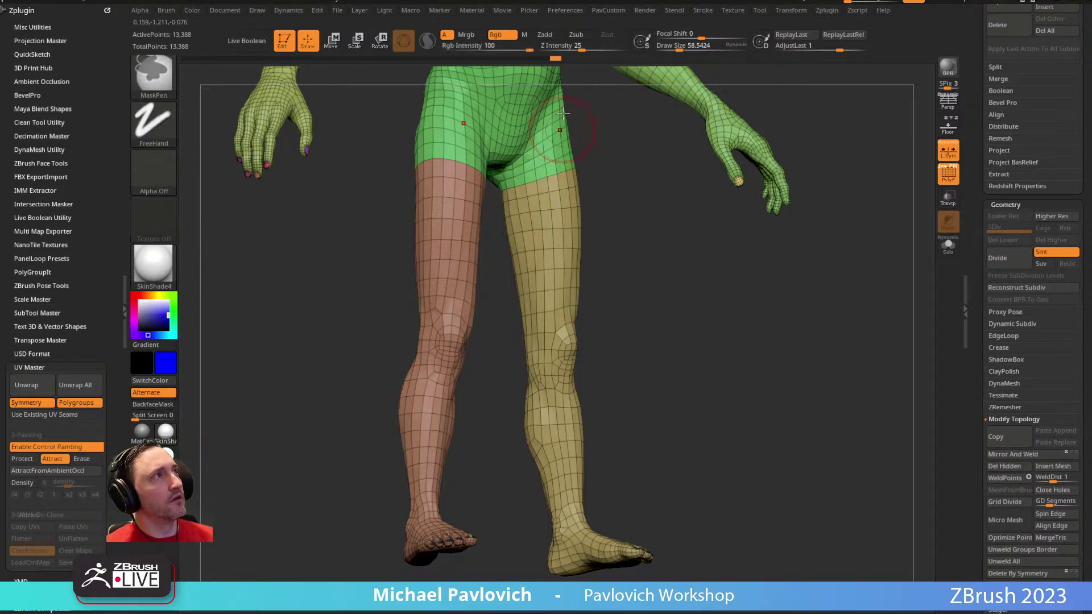
pyautogui.click(498, 38)
pyautogui.click(553, 37)
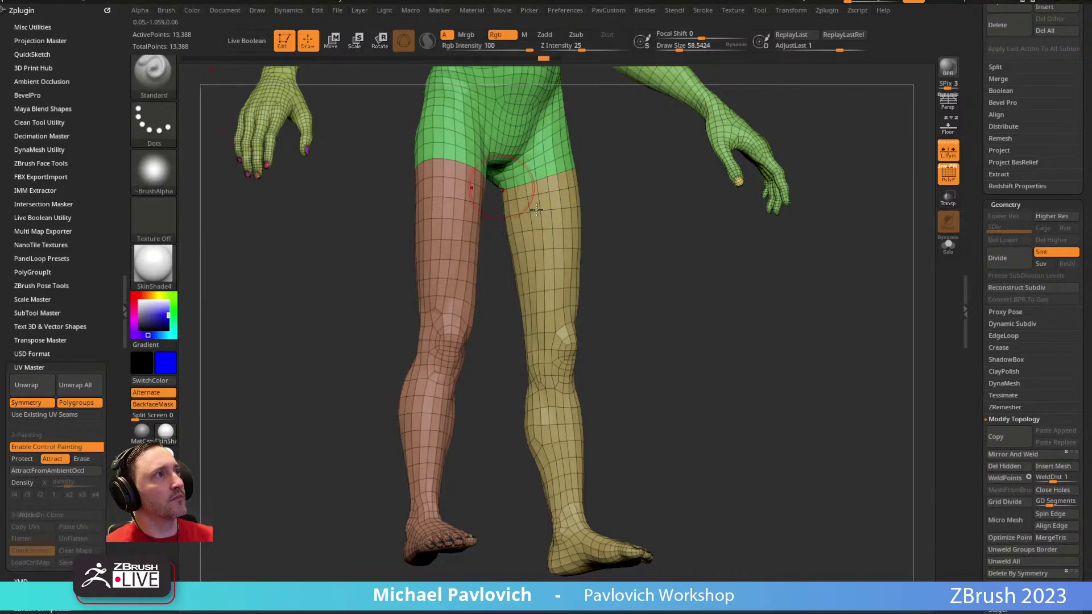
pyautogui.press('b')
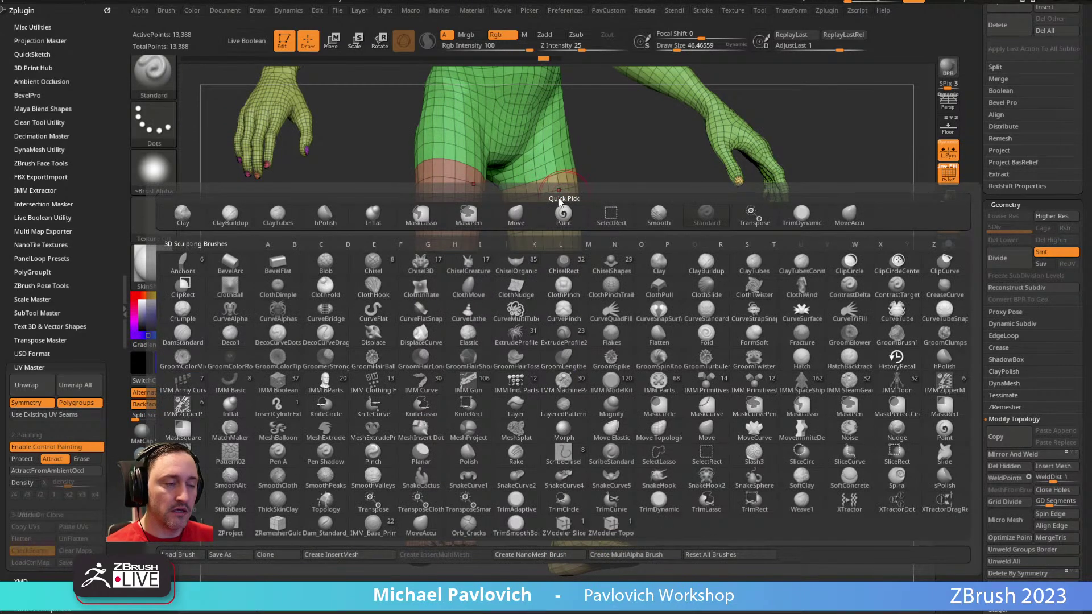
pyautogui.press('p')
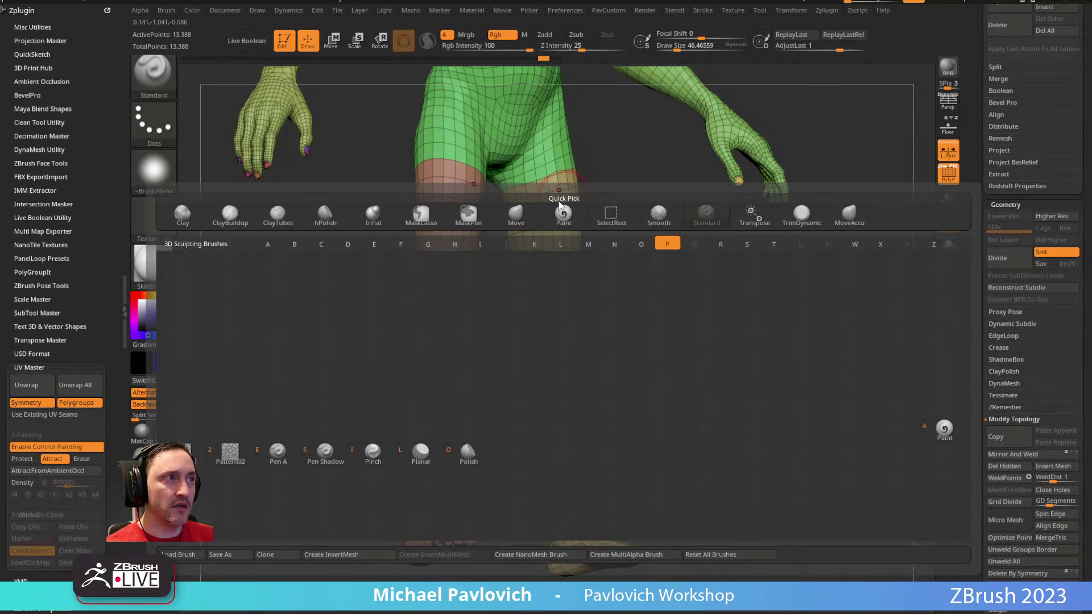
pyautogui.press('a')
# Step: Paint symmetrical seam-attracting areas along the inner legs and the undersides of the arms
pyautogui.moveTo(543, 211)
pyautogui.mouseDown()
pyautogui.moveTo(540, 170)
pyautogui.moveTo(530, 244)
pyautogui.moveTo(563, 569)
pyautogui.mouseUp()
pyautogui.moveTo(706, 341)
pyautogui.mouseDown()
pyautogui.moveTo(671, 316)
pyautogui.moveTo(731, 358)
pyautogui.moveTo(804, 250)
pyautogui.moveTo(711, 183)
pyautogui.moveTo(631, 237)
pyautogui.moveTo(506, 273)
pyautogui.moveTo(518, 380)
pyautogui.mouseUp()
pyautogui.moveTo(586, 319)
pyautogui.mouseDown()
pyautogui.moveTo(600, 232)
pyautogui.moveTo(574, 239)
pyautogui.mouseUp()
pyautogui.moveTo(538, 276)
pyautogui.mouseDown()
pyautogui.moveTo(522, 370)
pyautogui.moveTo(495, 438)
pyautogui.mouseUp()
pyautogui.moveTo(586, 364)
pyautogui.mouseDown()
pyautogui.moveTo(609, 281)
pyautogui.moveTo(575, 273)
pyautogui.mouseUp()
pyautogui.press('s')
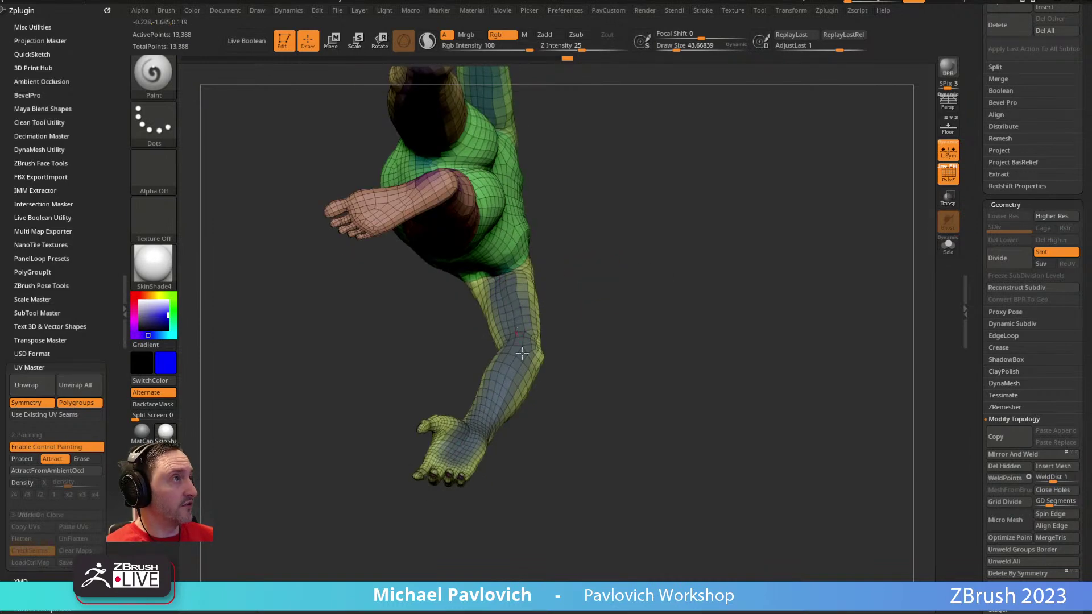
pyautogui.moveTo(569, 329)
pyautogui.mouseDown()
pyautogui.moveTo(710, 227)
pyautogui.moveTo(691, 195)
pyautogui.moveTo(709, 220)
pyautogui.moveTo(673, 295)
pyautogui.moveTo(753, 214)
pyautogui.moveTo(745, 219)
pyautogui.mouseUp()
pyautogui.press('f')
pyautogui.press('s')
pyautogui.moveTo(682, 235); pyautogui.dragTo(690, 232)
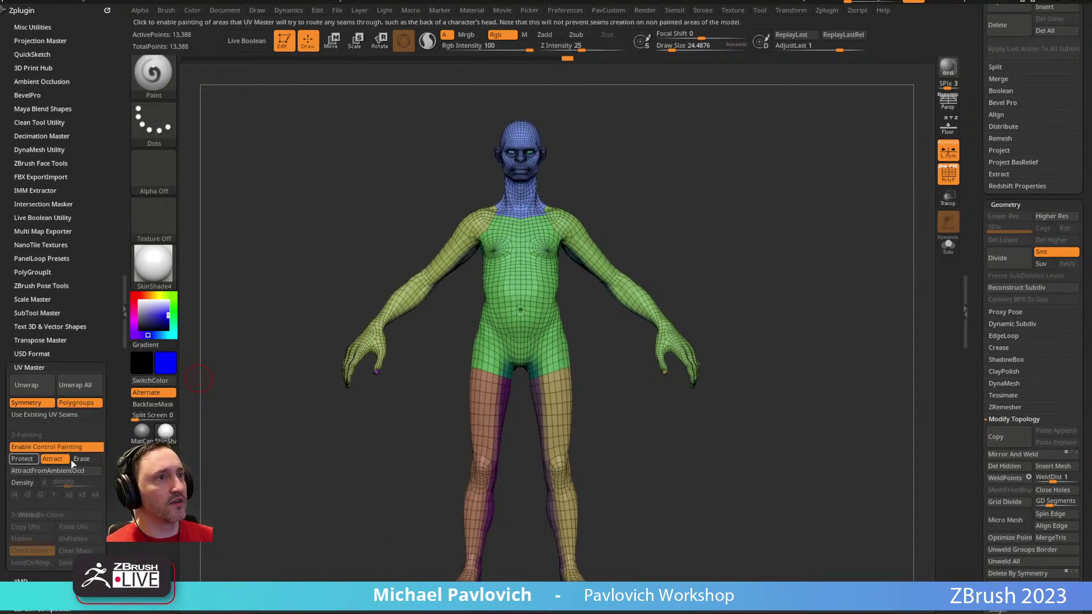
# Step: Unwrap the clone again using the painted attraction areas and display its UV seams
pyautogui.press('f')
pyautogui.click(31, 384)
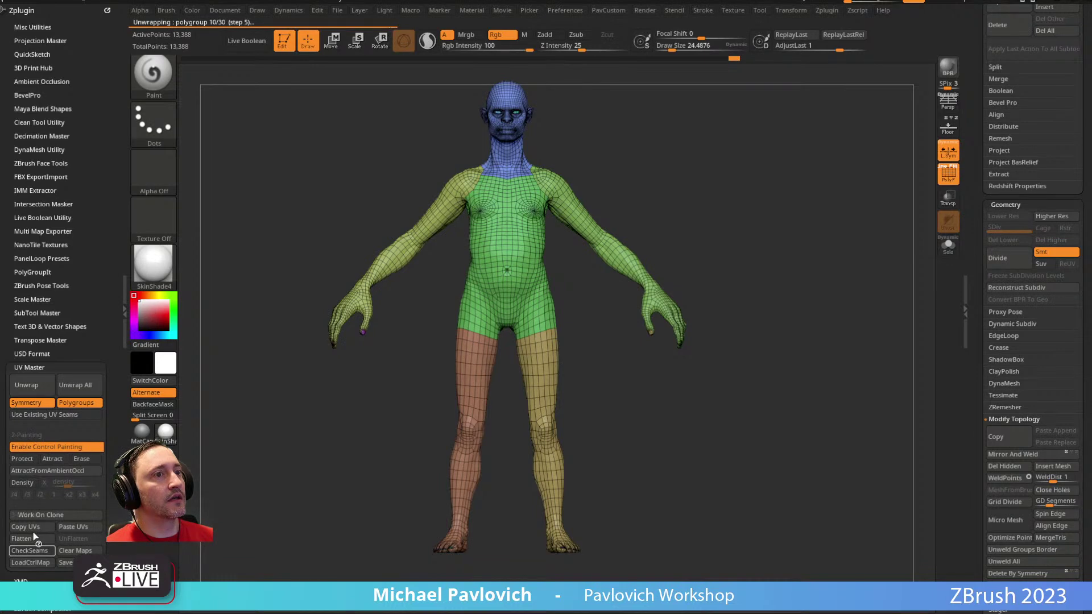
pyautogui.click(44, 552)
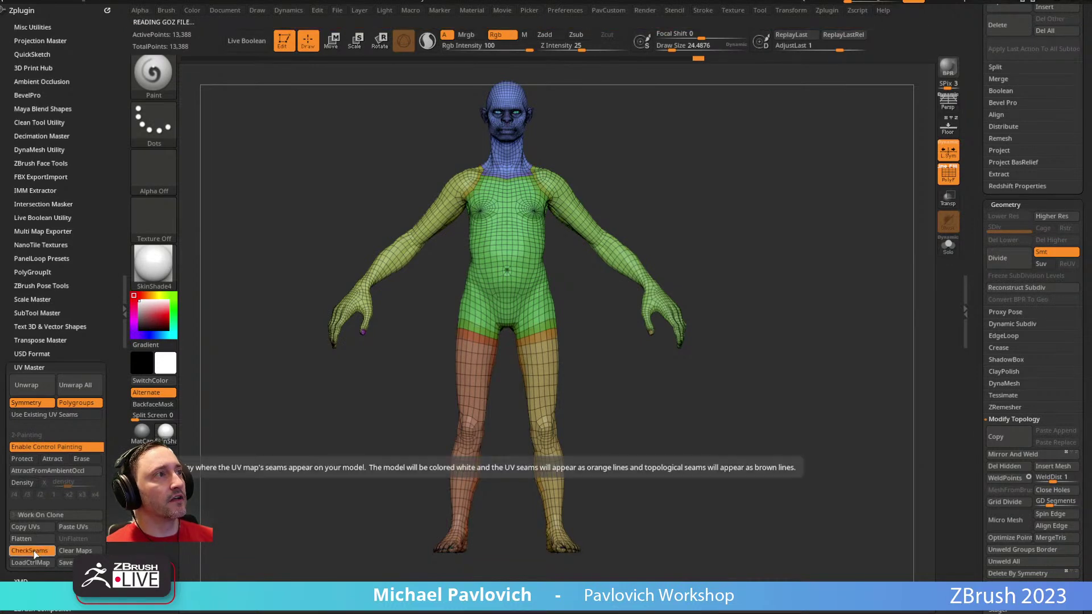
# Step: Check the new UV seams around the back, side and front of the 3D body
pyautogui.moveTo(680, 210); pyautogui.dragTo(414, 208)
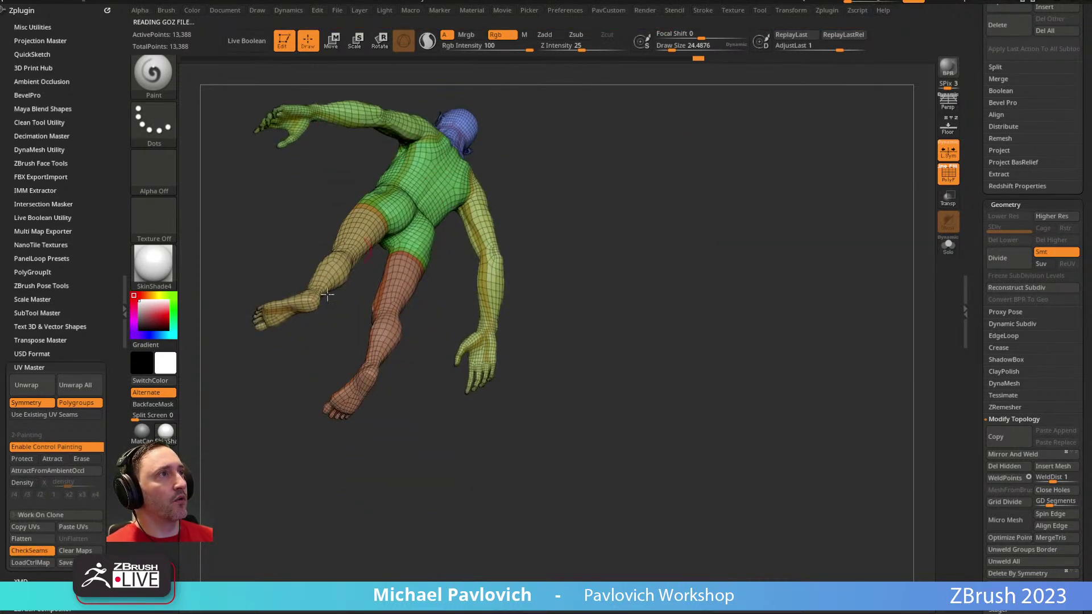
pyautogui.keyDown('shift'); pyautogui.moveTo(629, 236); pyautogui.dragTo(614, 253); pyautogui.keyUp('shift')
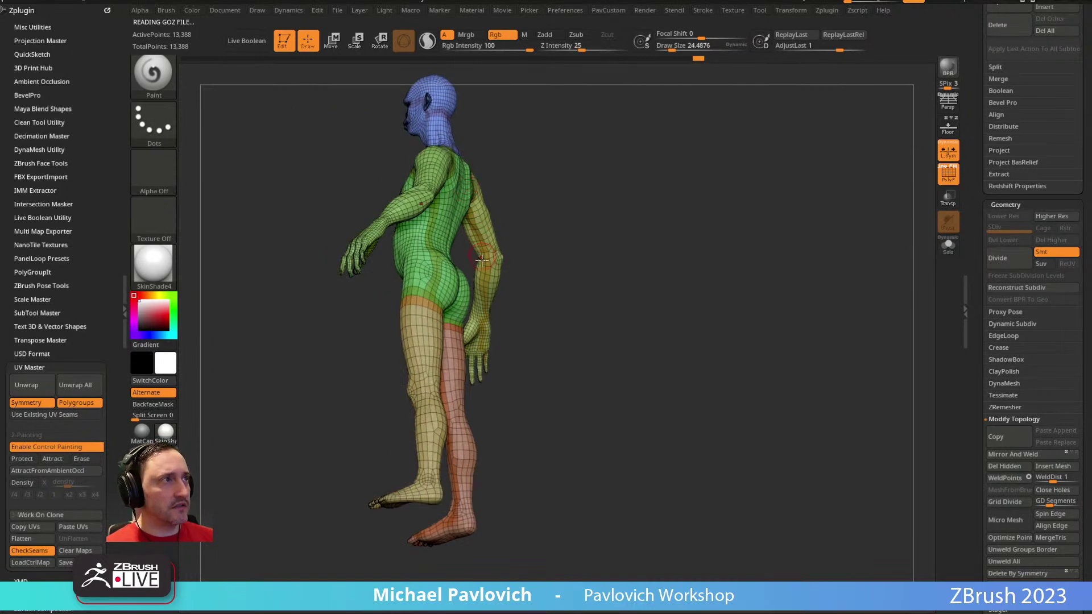
pyautogui.moveTo(596, 159)
pyautogui.mouseDown()
pyautogui.moveTo(661, 199)
pyautogui.moveTo(719, 182)
pyautogui.moveTo(697, 189)
pyautogui.mouseUp()
pyautogui.press('s')
pyautogui.moveTo(697, 190)
pyautogui.mouseDown()
pyautogui.moveTo(673, 193)
pyautogui.moveTo(683, 188)
pyautogui.mouseUp()
pyautogui.press('b')
pyautogui.press('s')
pyautogui.press('t')
# Step: Flatten the clone's UVs, choose the Move brush at draw size about 12, and examine the torso island's outer edge up close
pyautogui.click(21, 539)
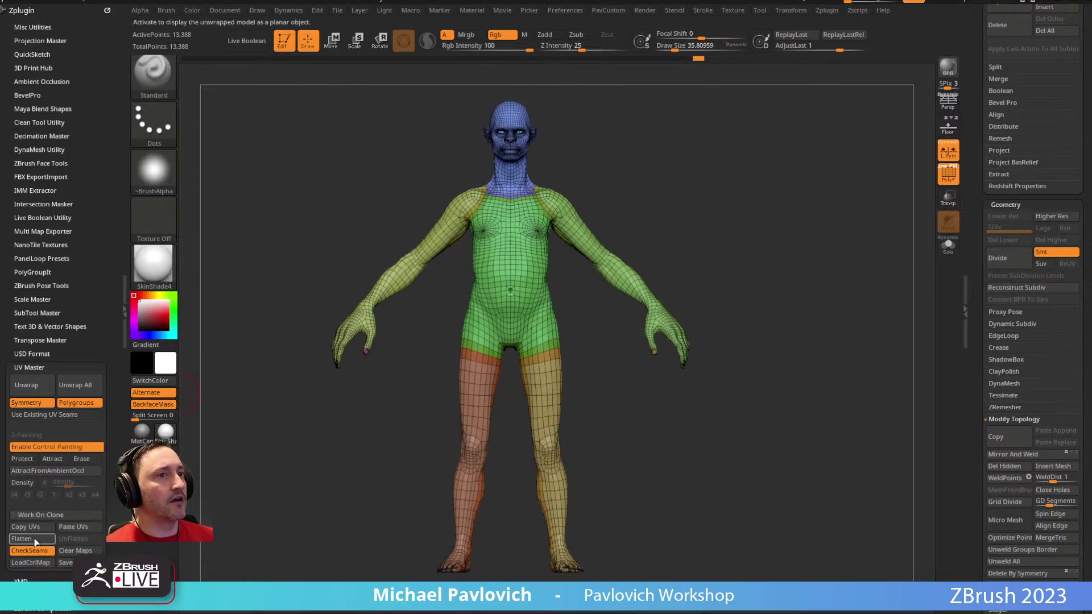
pyautogui.press('b')
pyautogui.press('m')
pyautogui.press('v')
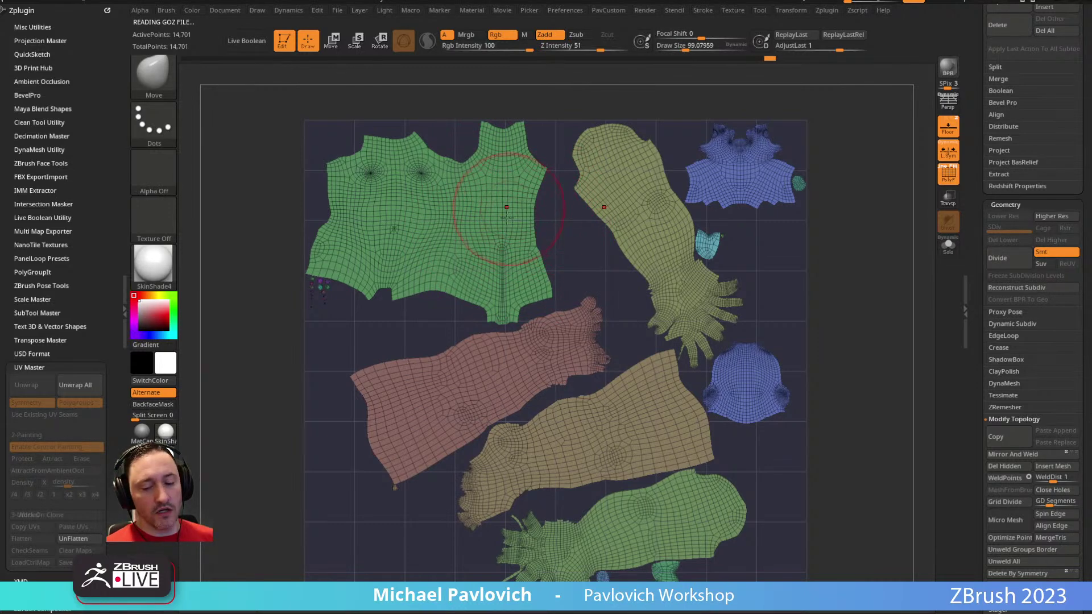
pyautogui.press('[')
pyautogui.scroll(5, 560, 219)
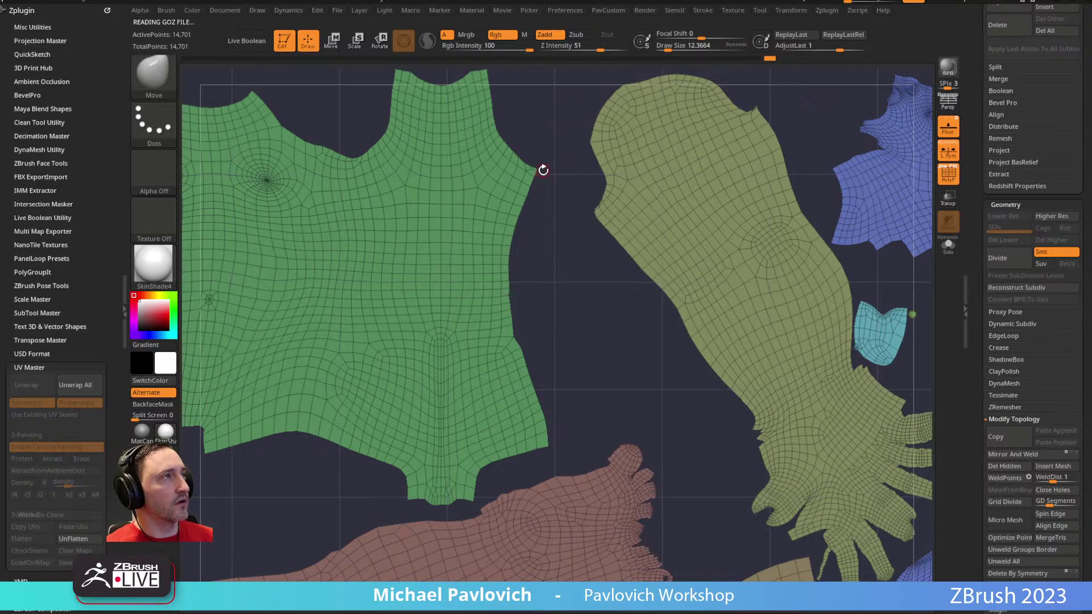
pyautogui.scroll(2, 558, 174)
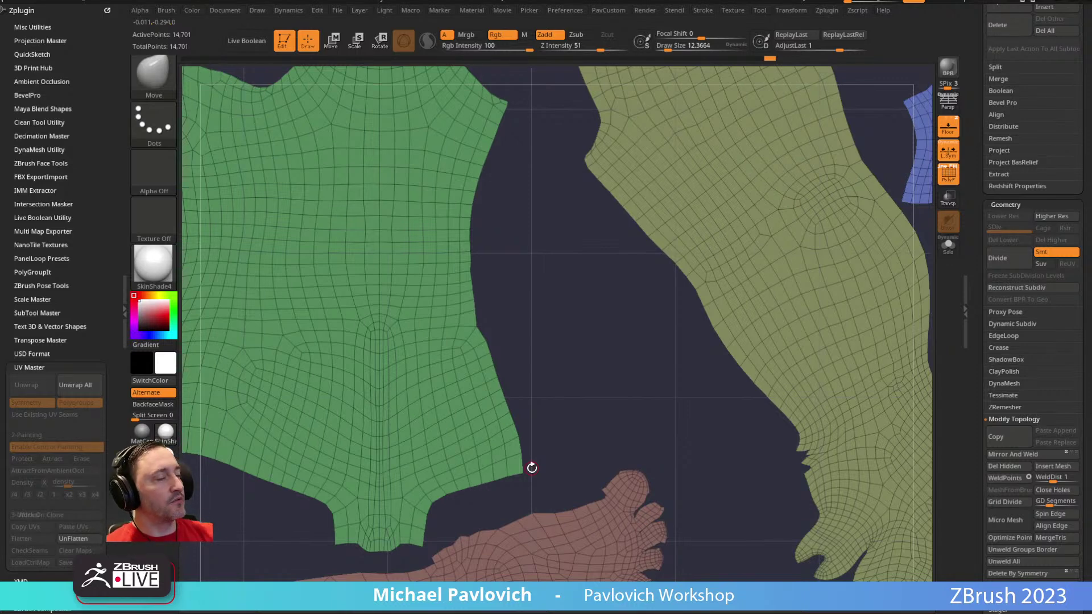
pyautogui.moveTo(589, 210); pyautogui.dragTo(528, 233)
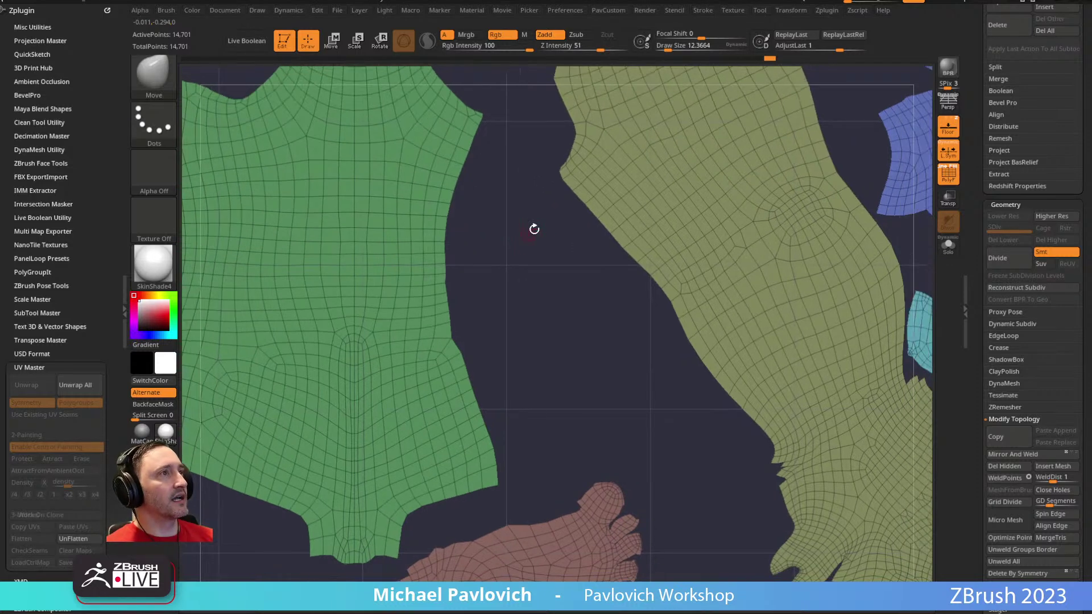
pyautogui.moveTo(550, 378); pyautogui.dragTo(546, 305)
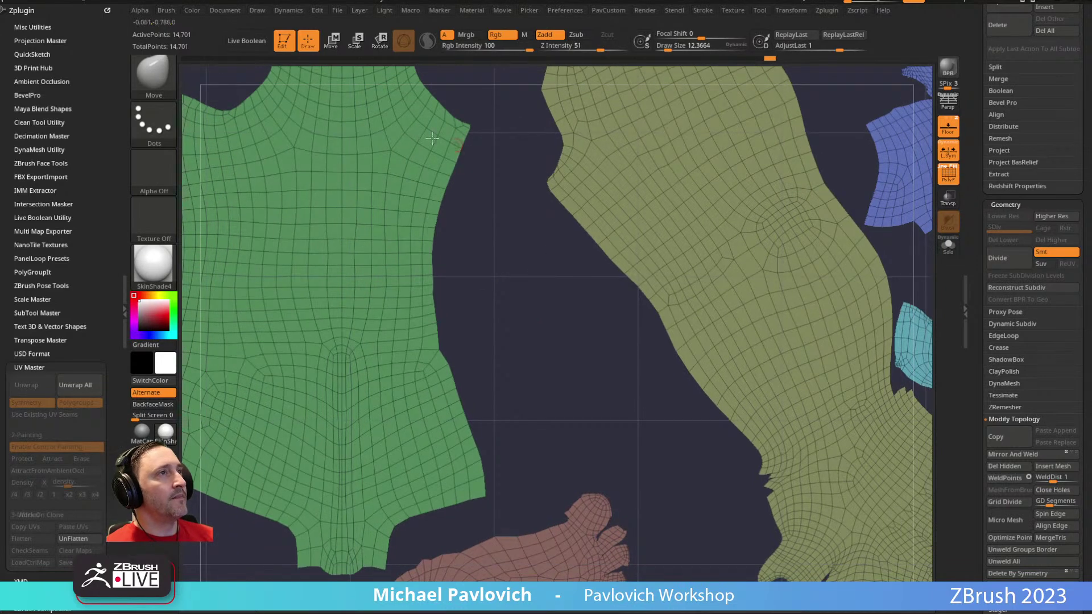
# Step: Mask the torso UV island's outer edge beside the arm island with MaskLasso and invert the mask
pyautogui.hotkey('ctrl', 'b')
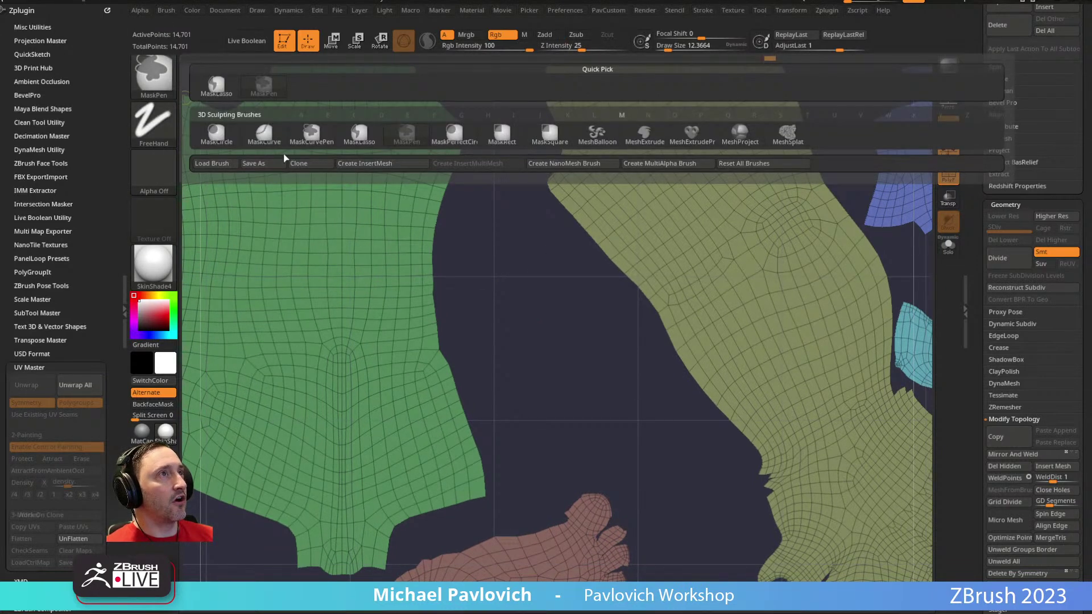
pyautogui.click(356, 138)
pyautogui.moveTo(489, 217)
pyautogui.mouseDown()
pyautogui.moveTo(480, 105)
pyautogui.moveTo(461, 120)
pyautogui.moveTo(437, 189)
pyautogui.moveTo(427, 307)
pyautogui.moveTo(487, 509)
pyautogui.mouseUp()
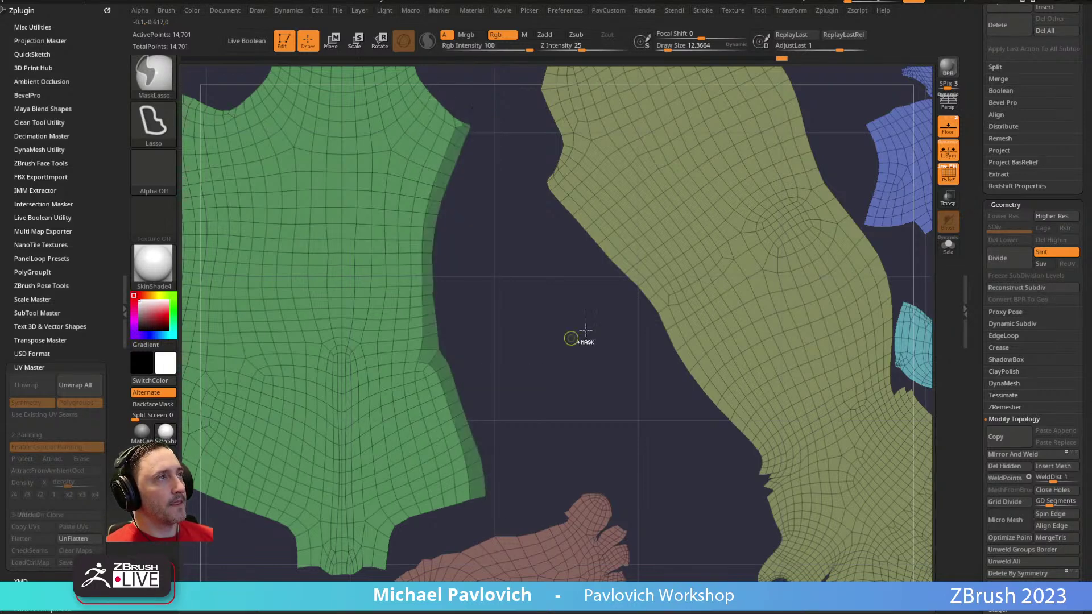
pyautogui.keyDown('alt'); pyautogui.moveTo(552, 253); pyautogui.dragTo(472, 175); pyautogui.keyUp('alt')
pyautogui.keyDown('alt'); pyautogui.moveTo(746, 239); pyautogui.dragTo(802, 215); pyautogui.keyUp('alt')
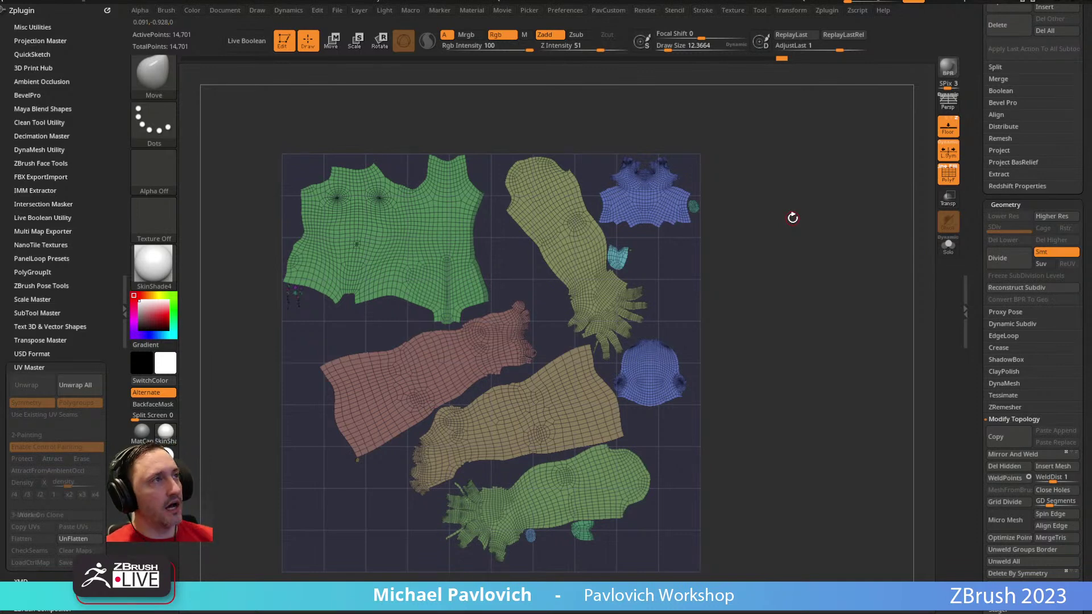
pyautogui.keyDown('alt'); pyautogui.moveTo(507, 306); pyautogui.dragTo(552, 276); pyautogui.keyUp('alt')
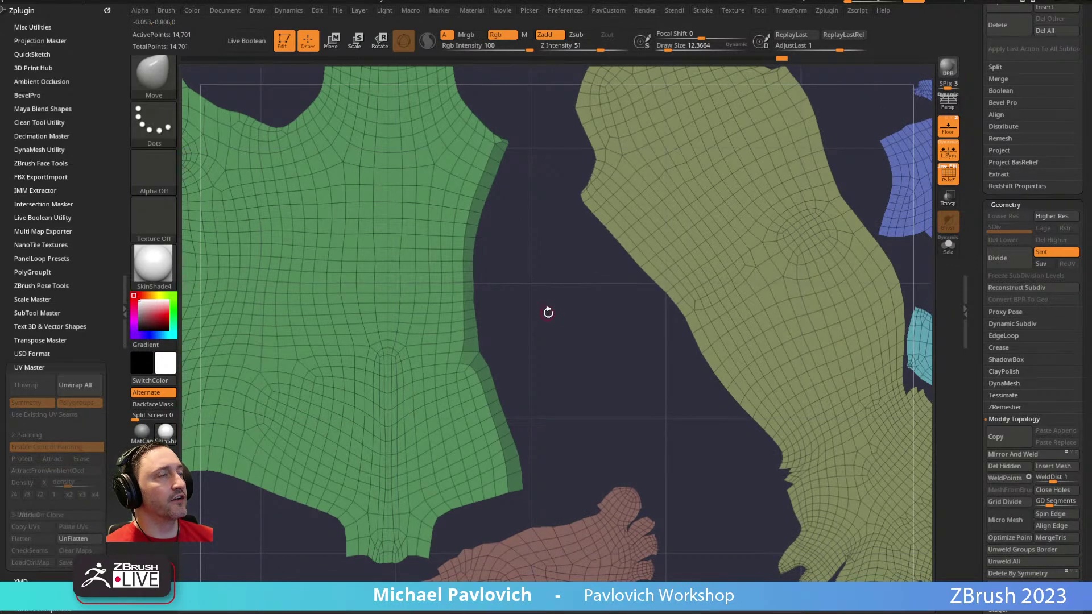
pyautogui.keyDown('ctrl'); pyautogui.click(616, 369); pyautogui.keyUp('ctrl')
pyautogui.keyDown('alt'); pyautogui.moveTo(588, 354); pyautogui.dragTo(575, 357); pyautogui.keyUp('alt')
# Step: Straighten the unmasked torso island edge with a near-vertical ClipCurve line and clear the mask
pyautogui.keyDown('ctrl'); pyautogui.keyDown('shift'); pyautogui.click(163, 81); pyautogui.keyUp('shift'); pyautogui.keyUp('ctrl')
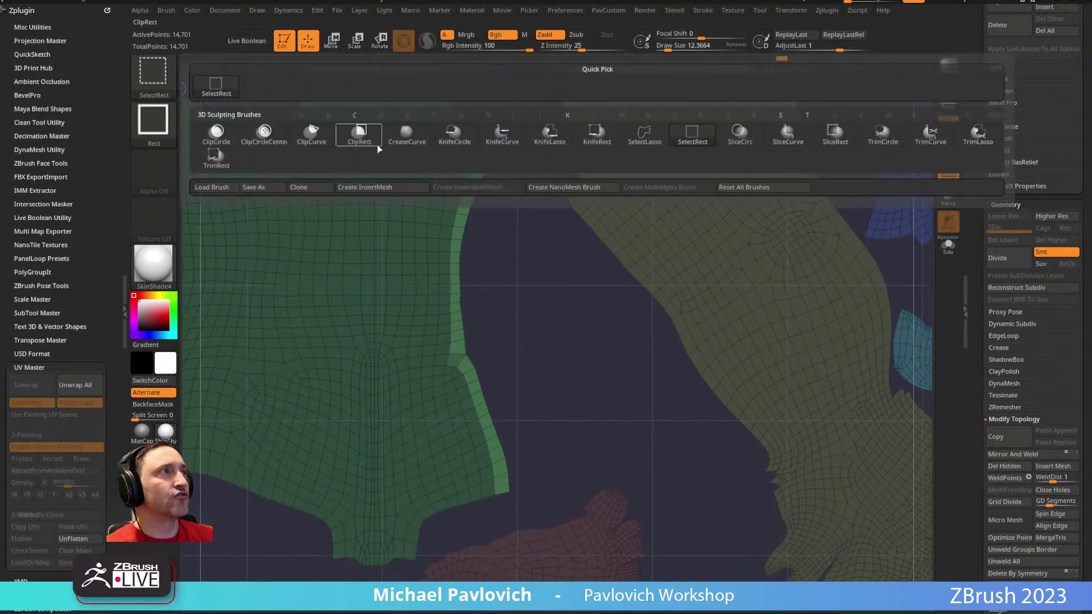
pyautogui.click(311, 134)
pyautogui.keyDown('ctrl'); pyautogui.keyDown('shift'); pyautogui.moveTo(504, 528); pyautogui.dragTo(503, 125); pyautogui.keyUp('shift'); pyautogui.keyUp('ctrl')
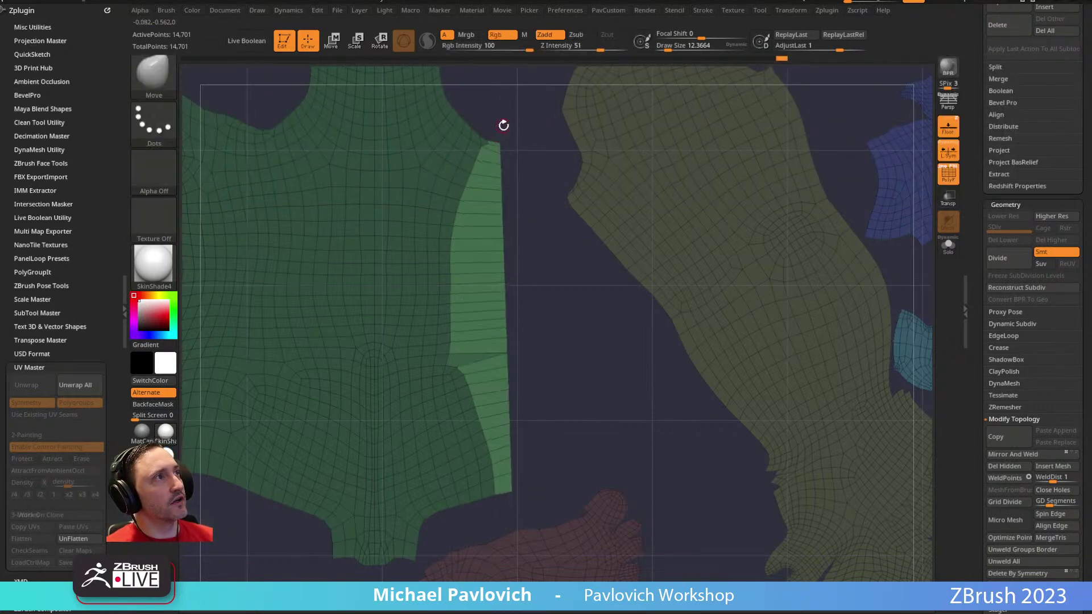
pyautogui.keyDown('ctrl'); pyautogui.moveTo(558, 262); pyautogui.dragTo(658, 319); pyautogui.keyUp('ctrl')
# Step: Mask the UV island borders by feature, with Border on and Groups and Crease off
pyautogui.press('space')
pyautogui.scroll(-10, 1018, 285)
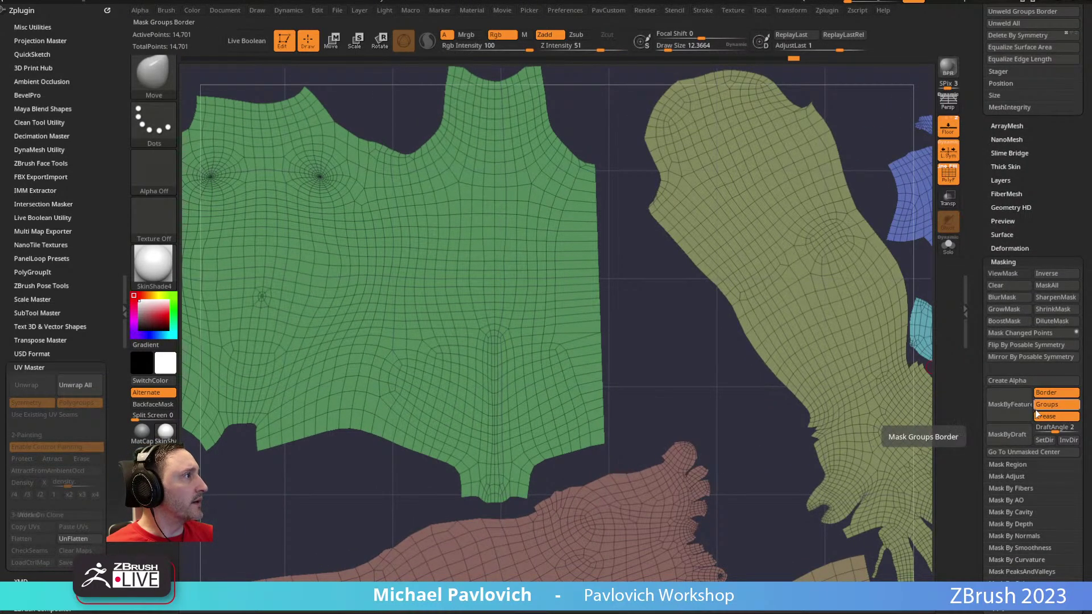
pyautogui.click(1046, 404)
pyautogui.click(1045, 416)
pyautogui.click(1009, 405)
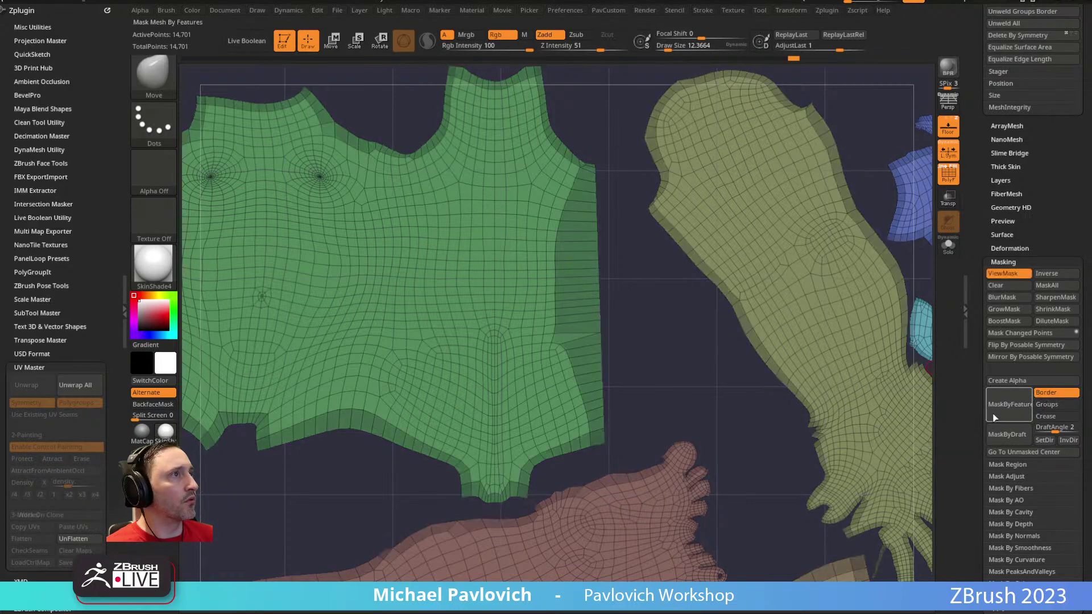
pyautogui.press('f')
pyautogui.scroll(2, 651, 331)
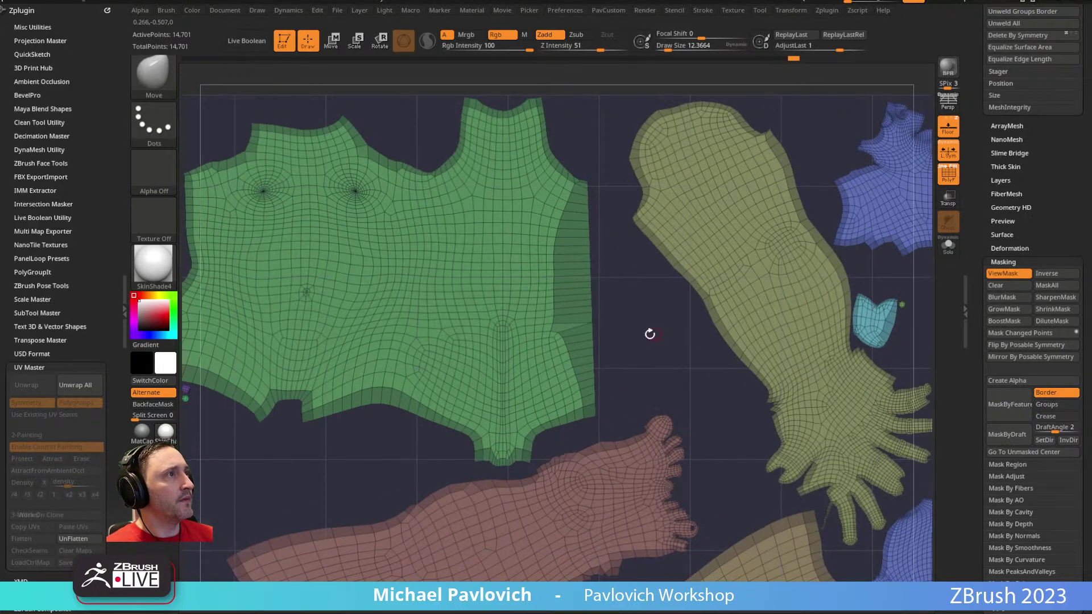
# Step: Apply several Polish deformations to relax the unmasked interiors of the UV islands and clear the border mask
pyautogui.click(1009, 248)
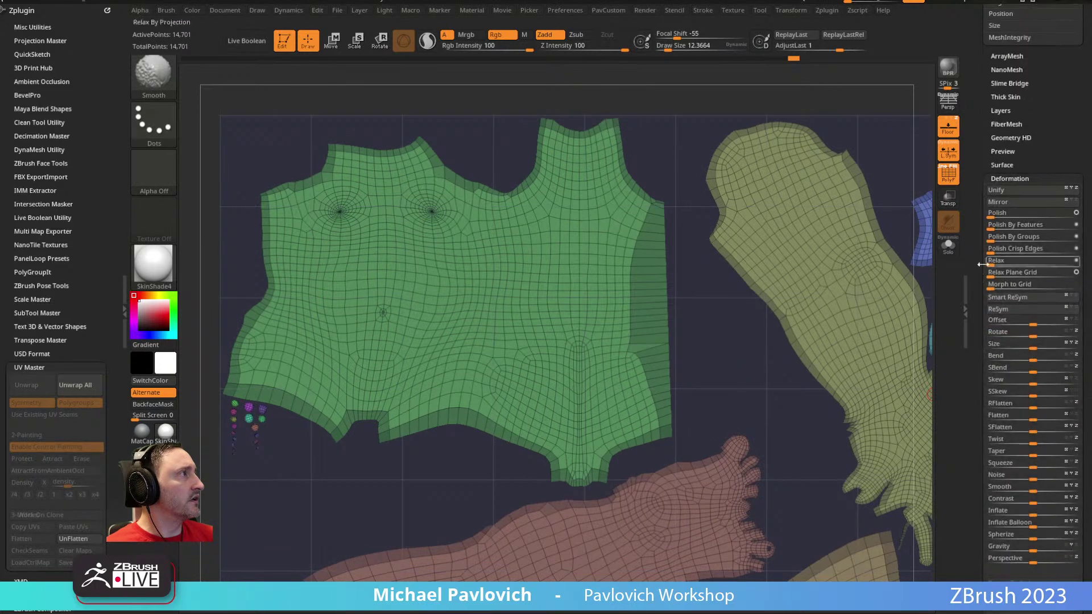
pyautogui.click(999, 215)
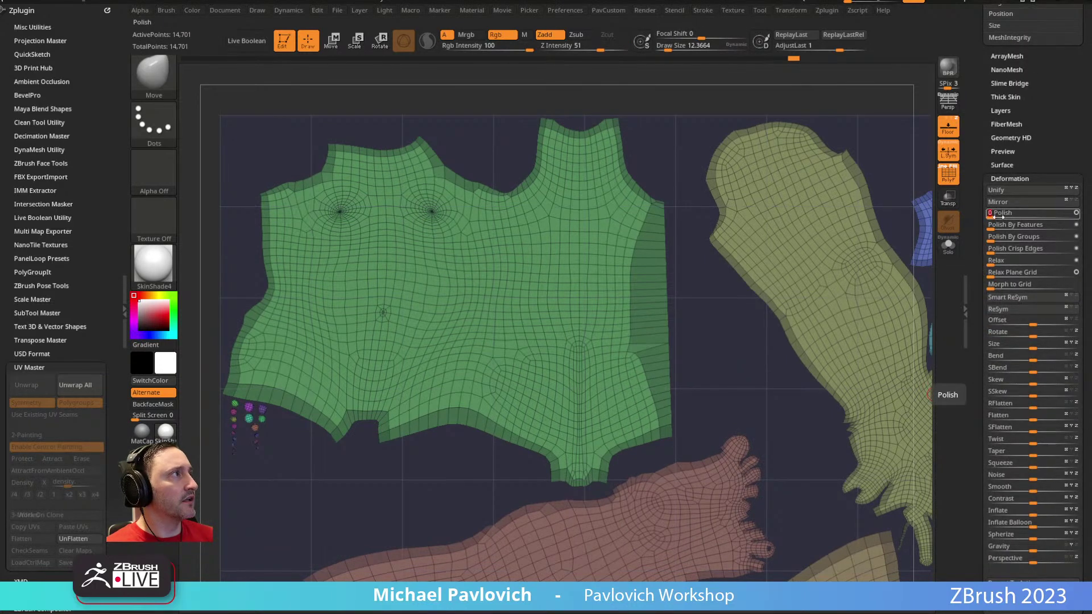
pyautogui.click(1015, 215)
pyautogui.click(1007, 214)
pyautogui.click(1006, 215)
pyautogui.click(1006, 214)
pyautogui.press('f')
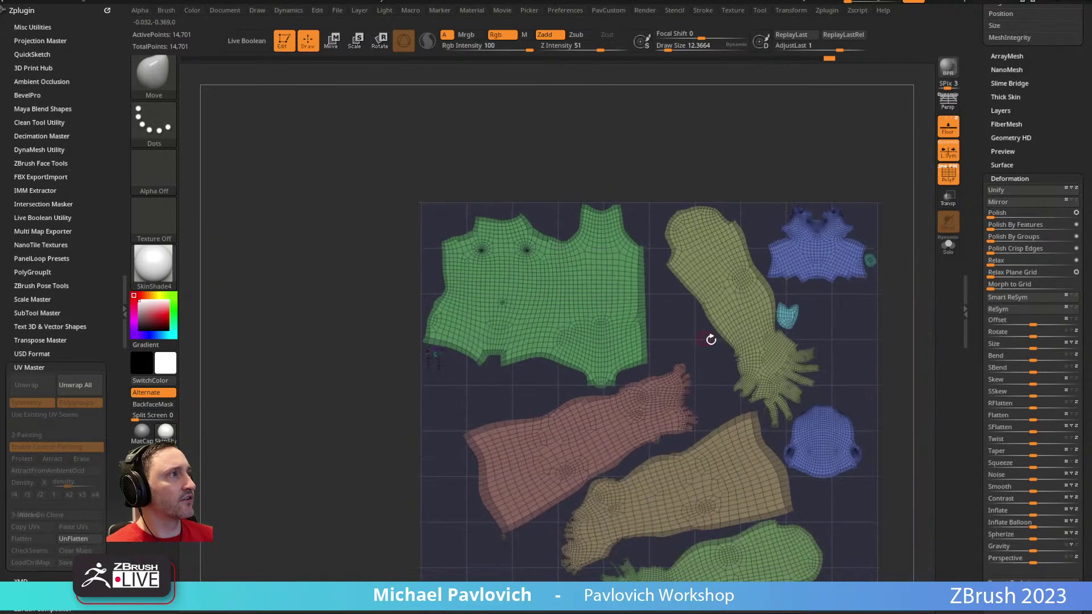
pyautogui.keyDown('ctrl'); pyautogui.moveTo(652, 310); pyautogui.dragTo(649, 308); pyautogui.keyUp('ctrl')
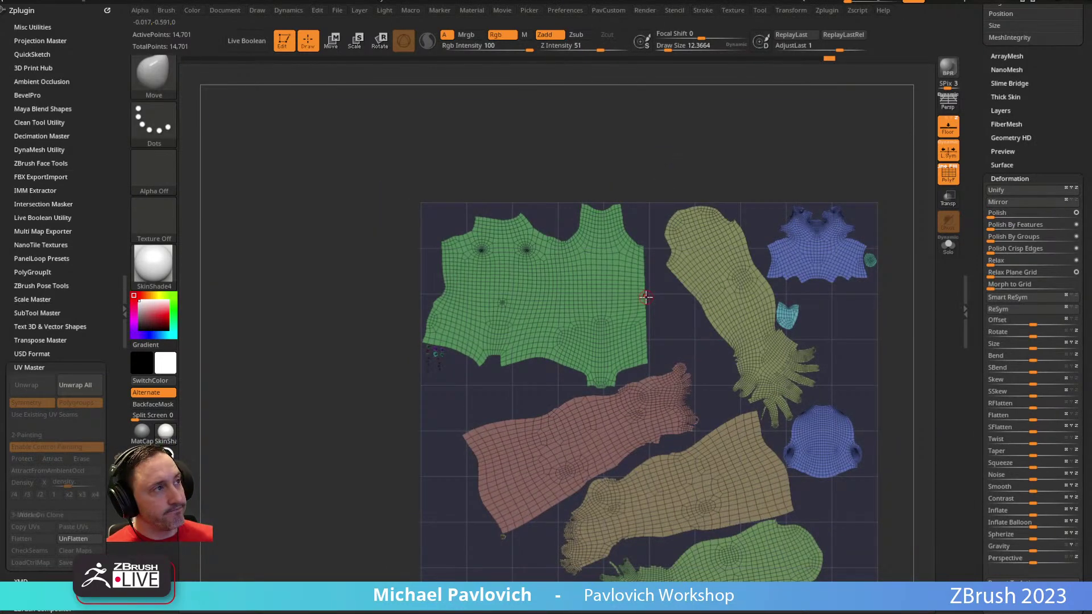
# Step: Unflatten the clone, copy its UVs, and paste them onto the original CC_Base_Body tool
pyautogui.click(72, 539)
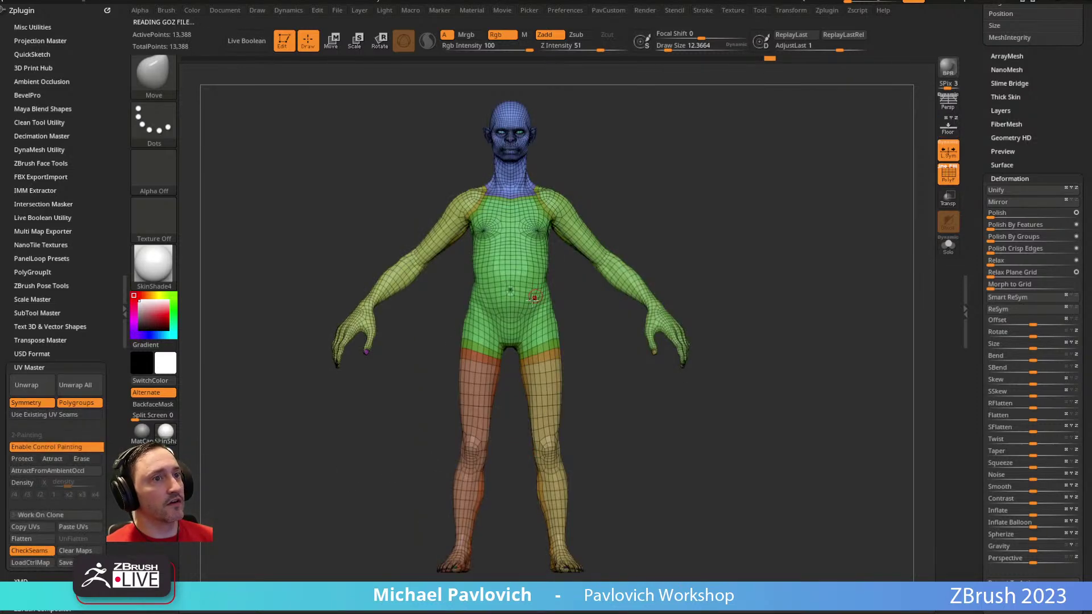
pyautogui.click(37, 530)
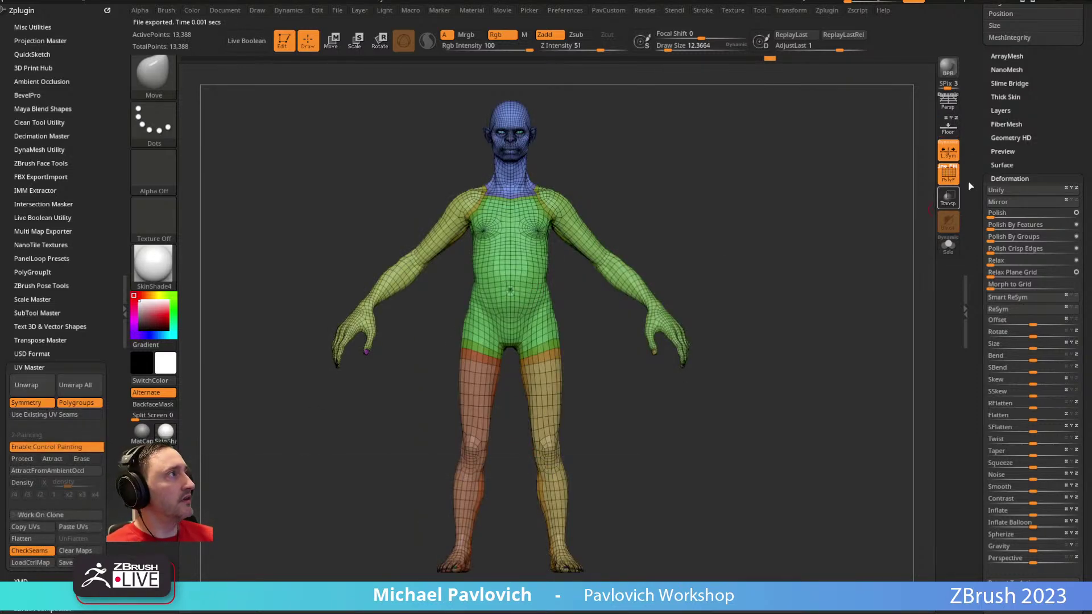
pyautogui.moveTo(956, 190); pyautogui.dragTo(958, 398)
pyautogui.click(997, 188)
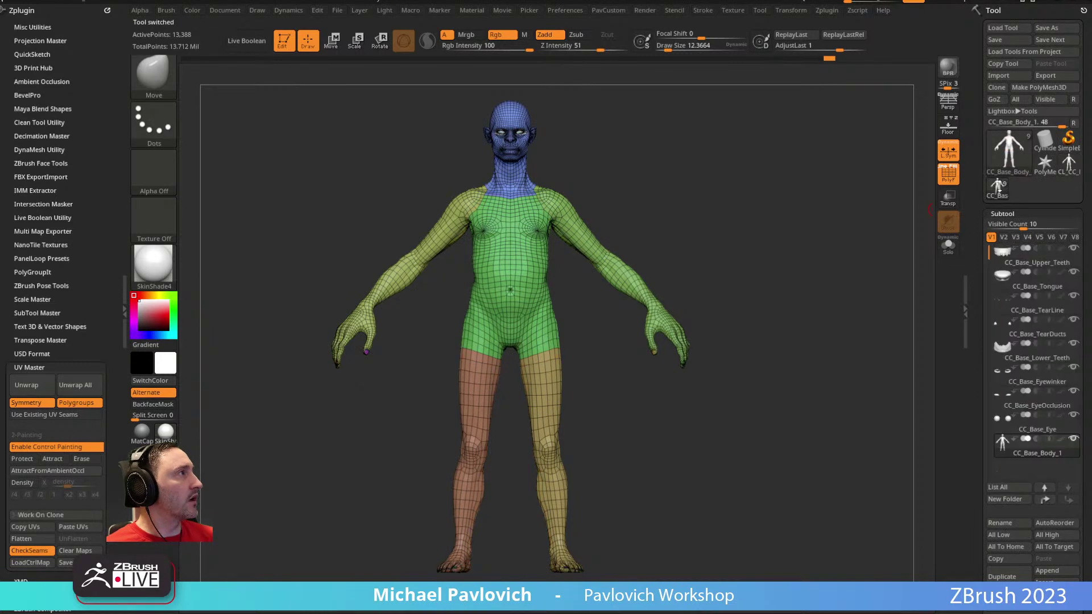
pyautogui.click(62, 528)
pyautogui.moveTo(731, 299); pyautogui.dragTo(580, 291)
# Step: Preview the original body's pasted UV layout with Morph UV and return it to the 3D form
pyautogui.scroll(-15, 996, 210)
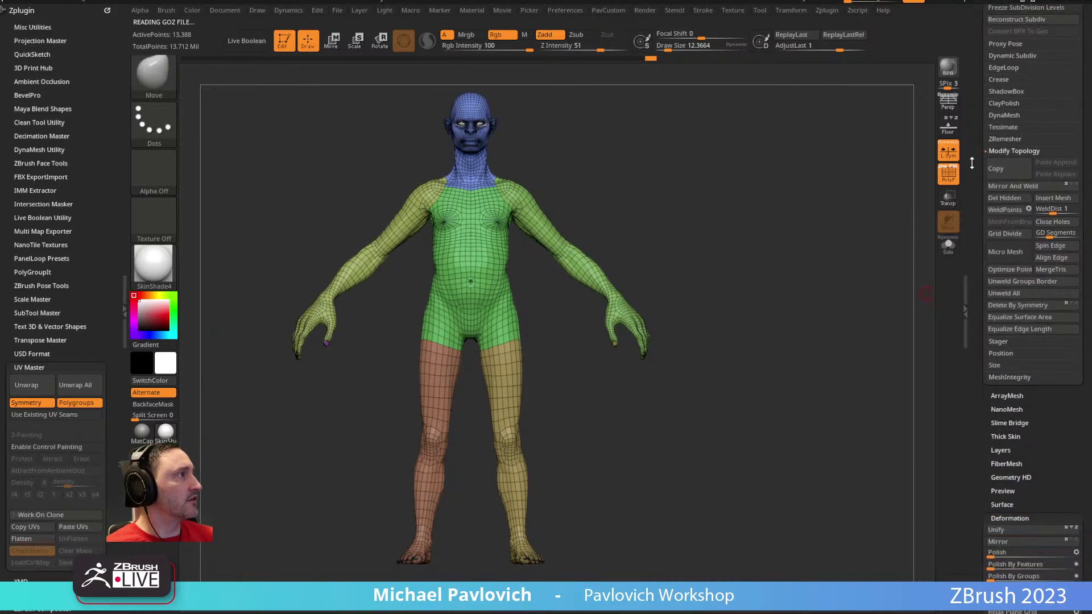
pyautogui.press('shift')
pyautogui.click(1010, 249)
pyautogui.click(1001, 257)
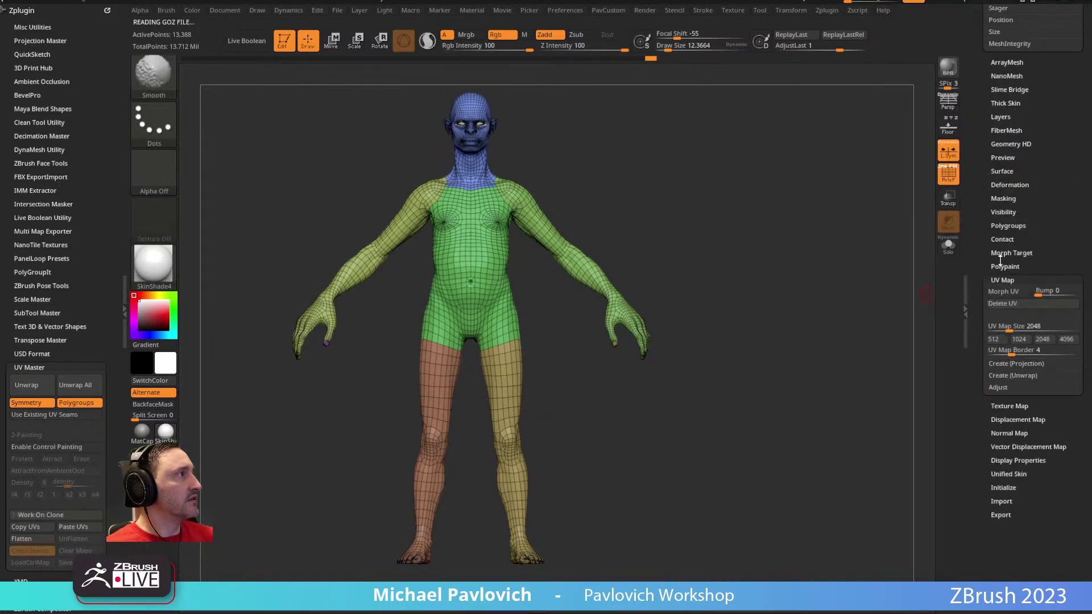
pyautogui.click(1005, 291)
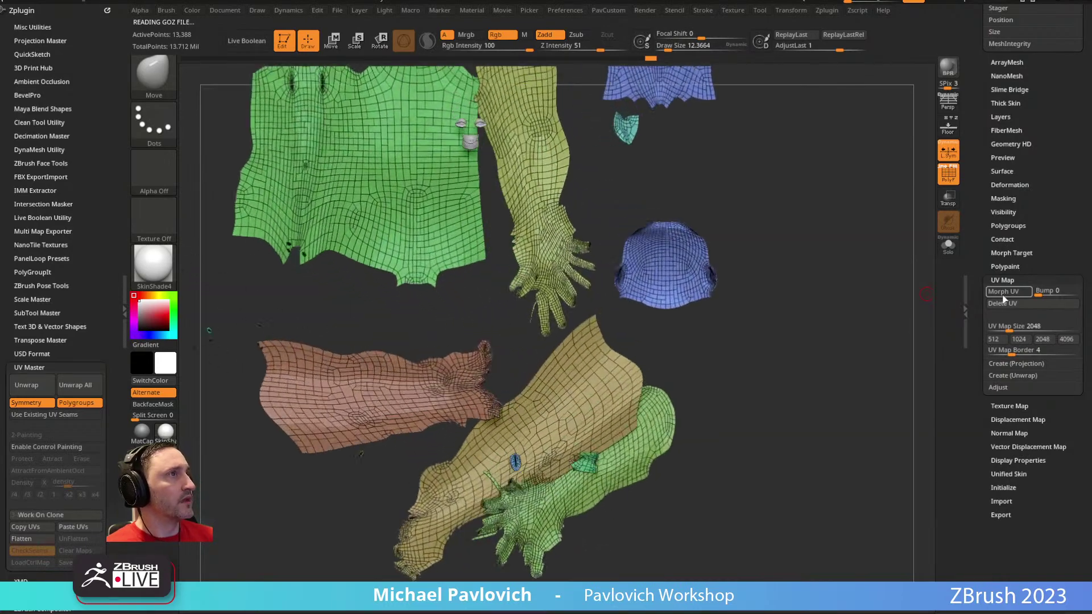
pyautogui.click(1005, 292)
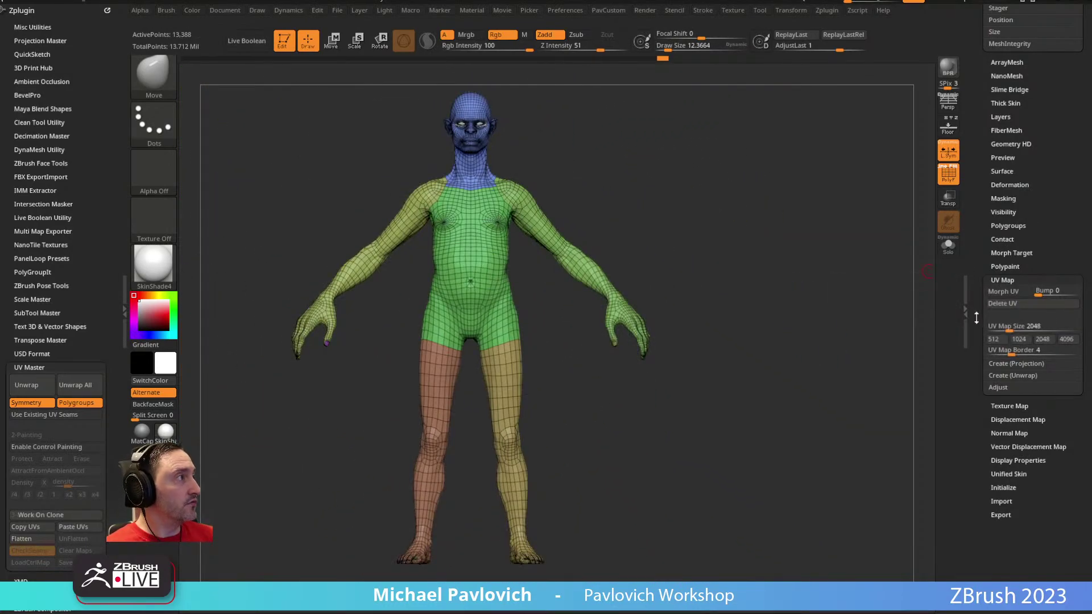
# Step: Review the UV Map Adjust options and open the Create (Unwrap) settings
pyautogui.keyDown('shift'); pyautogui.click(1002, 387); pyautogui.keyUp('shift')
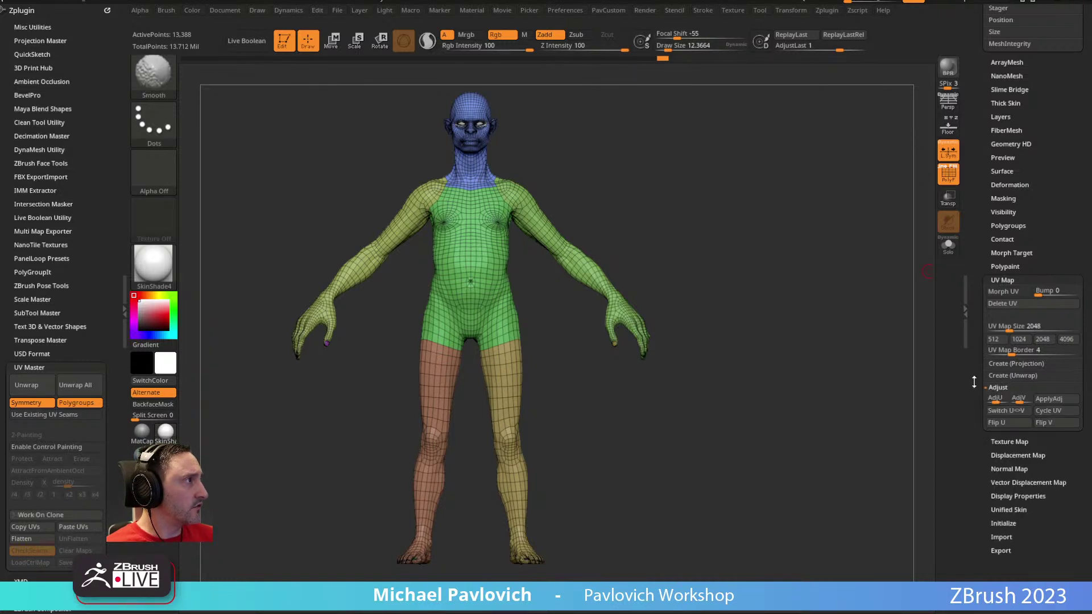
pyautogui.keyDown('shift'); pyautogui.click(998, 387); pyautogui.keyUp('shift')
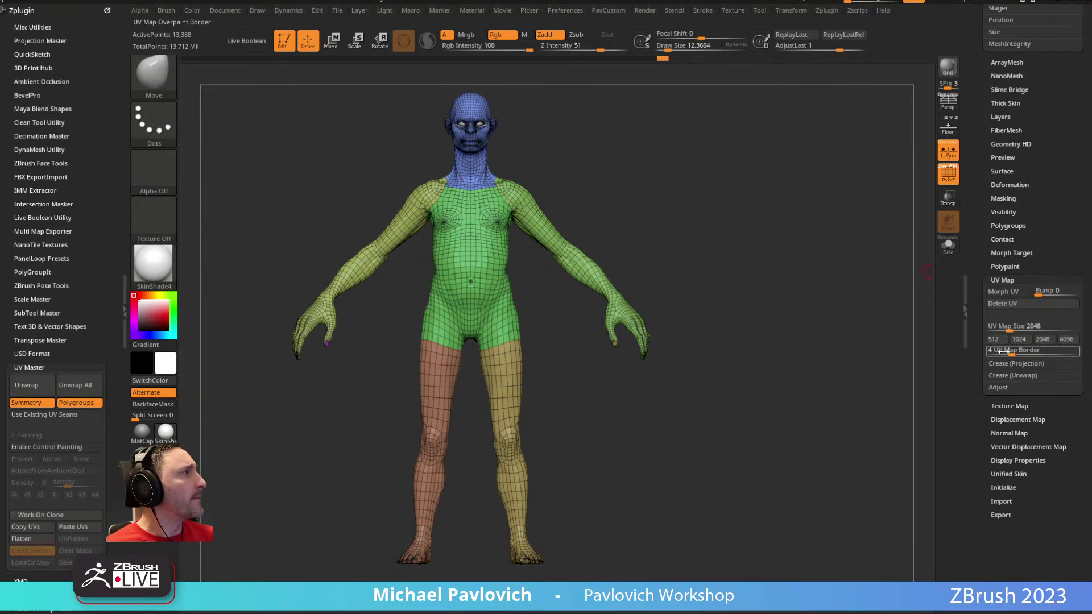
pyautogui.press('shift')
pyautogui.click(1010, 375)
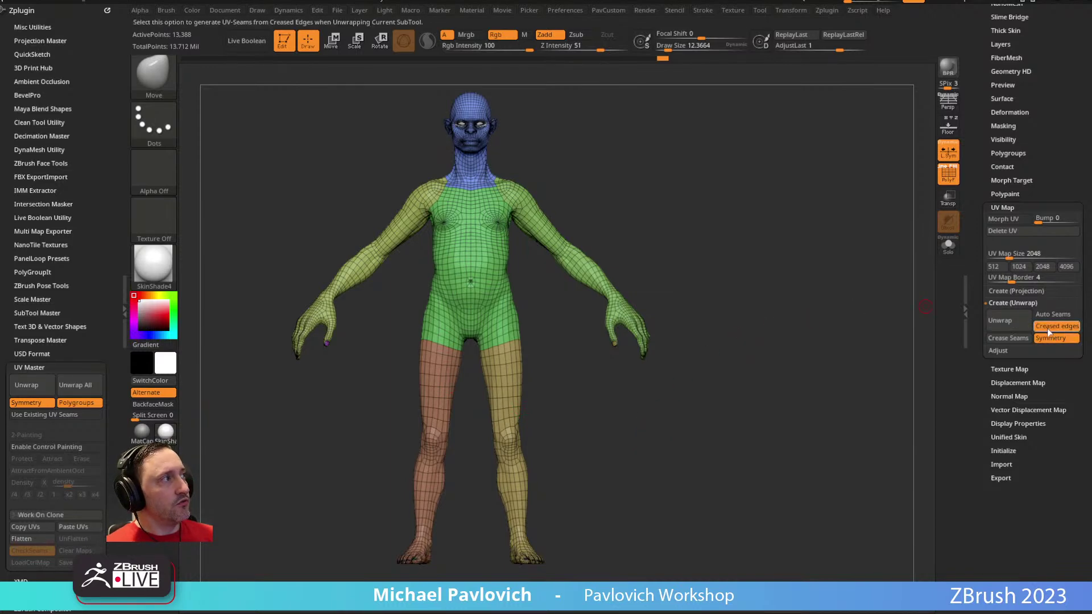
# Step: Switch to the ZModeler brush over the palm of the hand and accept the Dynamic Draw Size note
pyautogui.moveTo(906, 336); pyautogui.dragTo(758, 347)
pyautogui.press('s')
pyautogui.moveTo(707, 236)
pyautogui.mouseDown()
pyautogui.moveTo(767, 190)
pyautogui.moveTo(669, 152)
pyautogui.moveTo(466, 448)
pyautogui.moveTo(743, 278)
pyautogui.moveTo(762, 280)
pyautogui.moveTo(760, 262)
pyautogui.mouseUp()
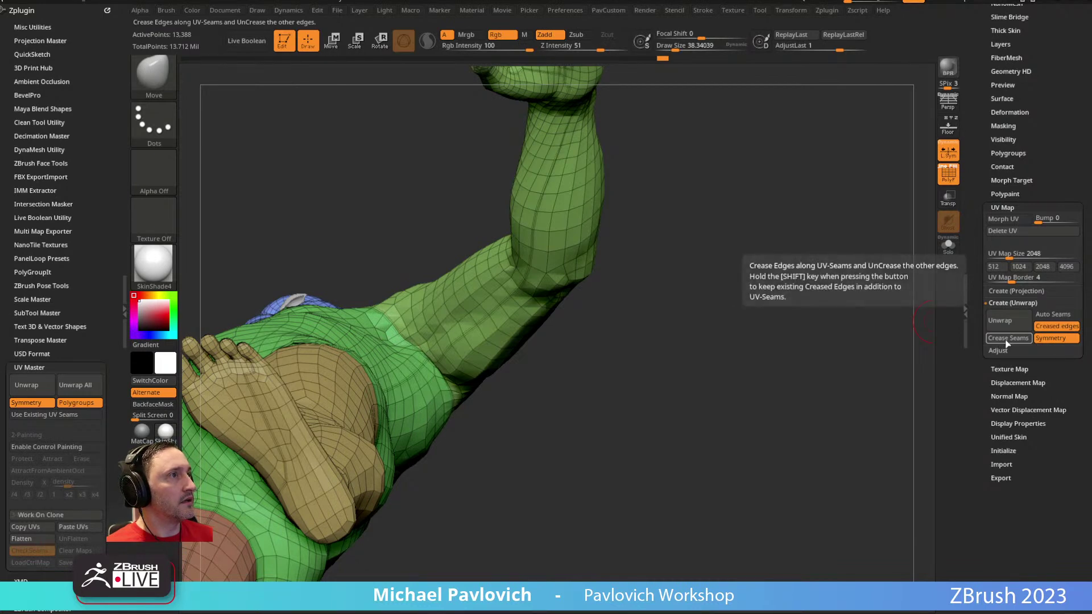
pyautogui.moveTo(703, 297); pyautogui.dragTo(573, 168)
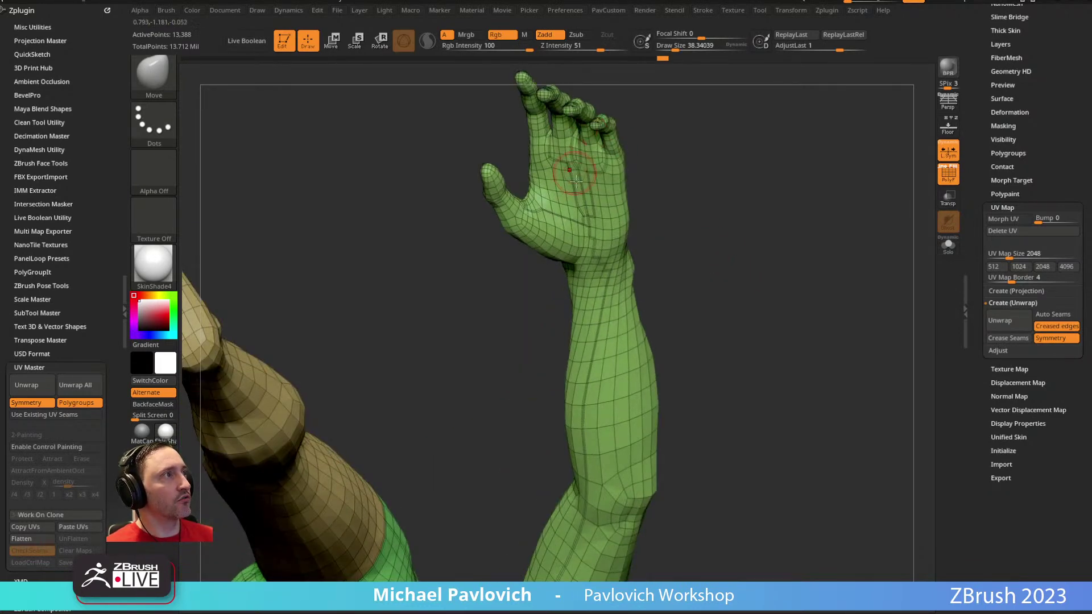
pyautogui.moveTo(566, 472); pyautogui.dragTo(531, 349)
pyautogui.moveTo(654, 341)
pyautogui.mouseDown()
pyautogui.moveTo(688, 329)
pyautogui.moveTo(691, 371)
pyautogui.moveTo(694, 348)
pyautogui.moveTo(680, 340)
pyautogui.moveTo(709, 306)
pyautogui.moveTo(720, 310)
pyautogui.mouseUp()
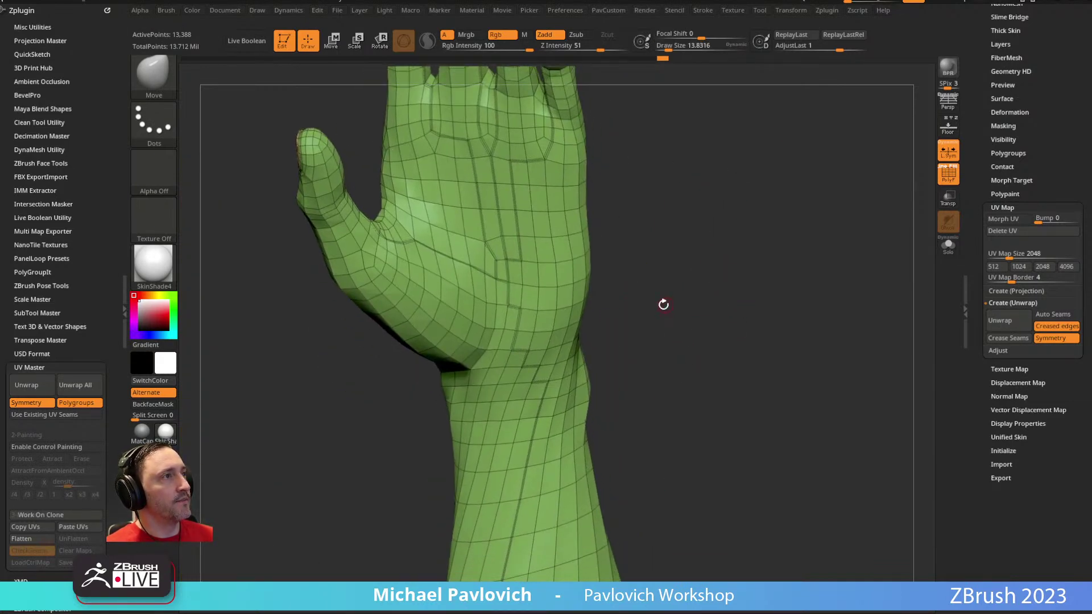
pyautogui.click(534, 322)
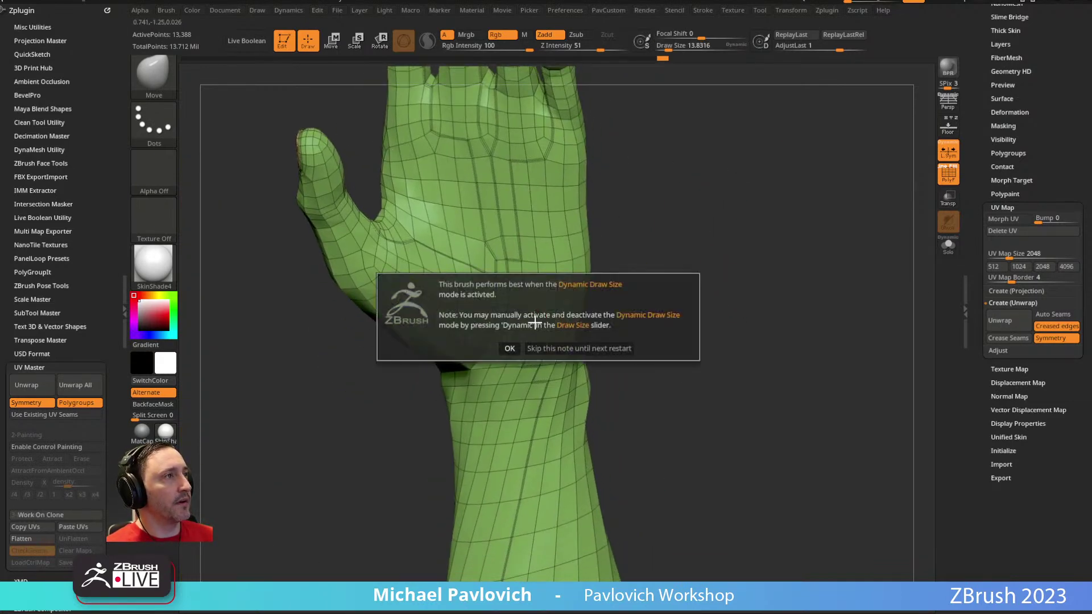
pyautogui.click(510, 348)
pyautogui.moveTo(691, 222)
pyautogui.mouseDown()
pyautogui.moveTo(697, 195)
pyautogui.moveTo(708, 233)
pyautogui.moveTo(729, 142)
pyautogui.mouseUp()
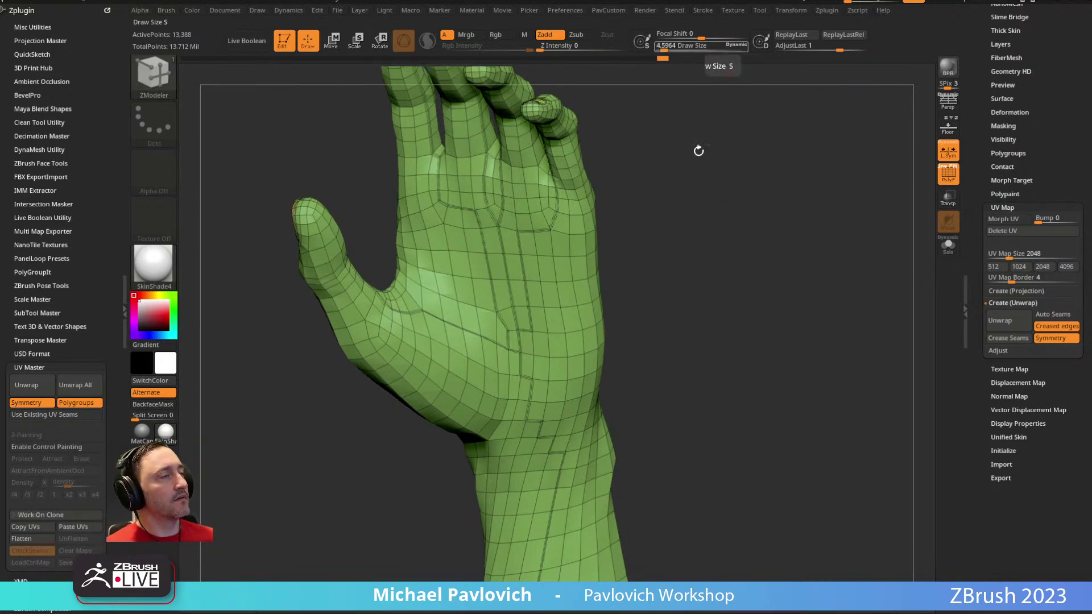
# Step: Switch to the Standard brush and try different draw sizes with the whole body framed
pyautogui.press('f')
pyautogui.moveTo(836, 247)
pyautogui.keyDown('alt'); pyautogui.mouseDown()
pyautogui.moveTo(802, 177)
pyautogui.moveTo(813, 275)
pyautogui.moveTo(807, 261)
pyautogui.moveTo(770, 268)
pyautogui.mouseUp(); pyautogui.keyUp('alt')
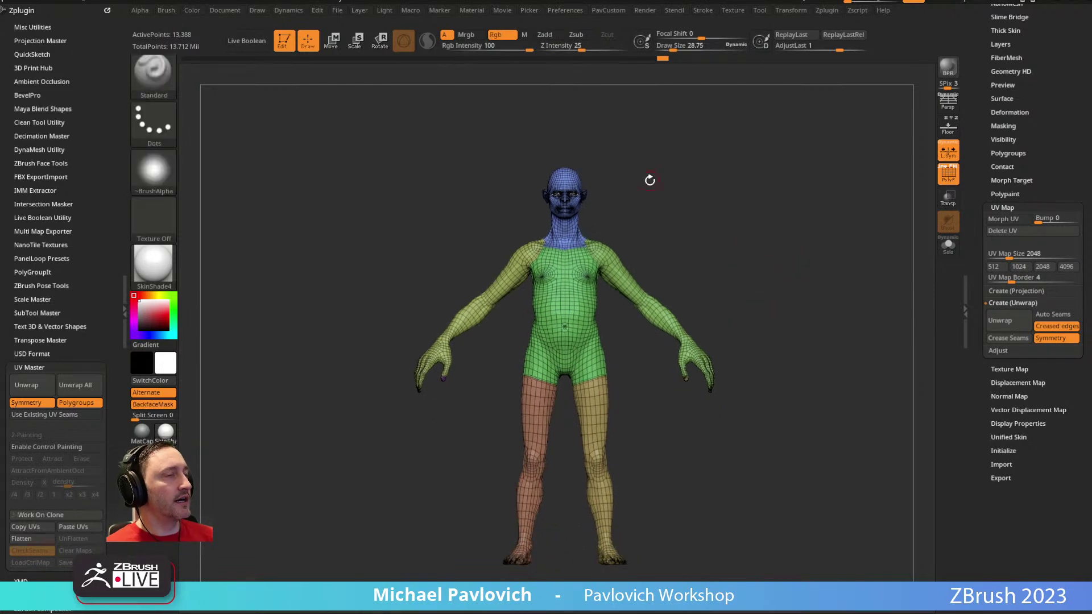
pyautogui.press('s')
pyautogui.moveTo(693, 238)
pyautogui.mouseDown()
pyautogui.moveTo(746, 241)
pyautogui.moveTo(684, 261)
pyautogui.moveTo(736, 253)
pyautogui.moveTo(694, 251)
pyautogui.moveTo(751, 253)
pyautogui.mouseUp()
pyautogui.press('s')
pyautogui.press('s')
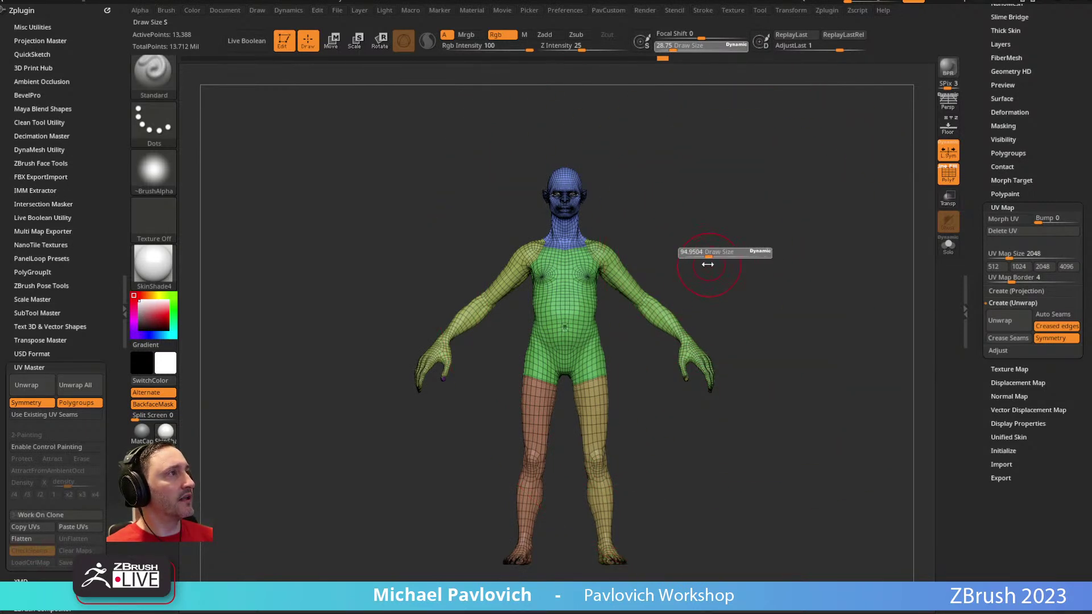
pyautogui.keyDown('alt'); pyautogui.moveTo(717, 250); pyautogui.dragTo(661, 275); pyautogui.keyUp('alt')
pyautogui.press('s')
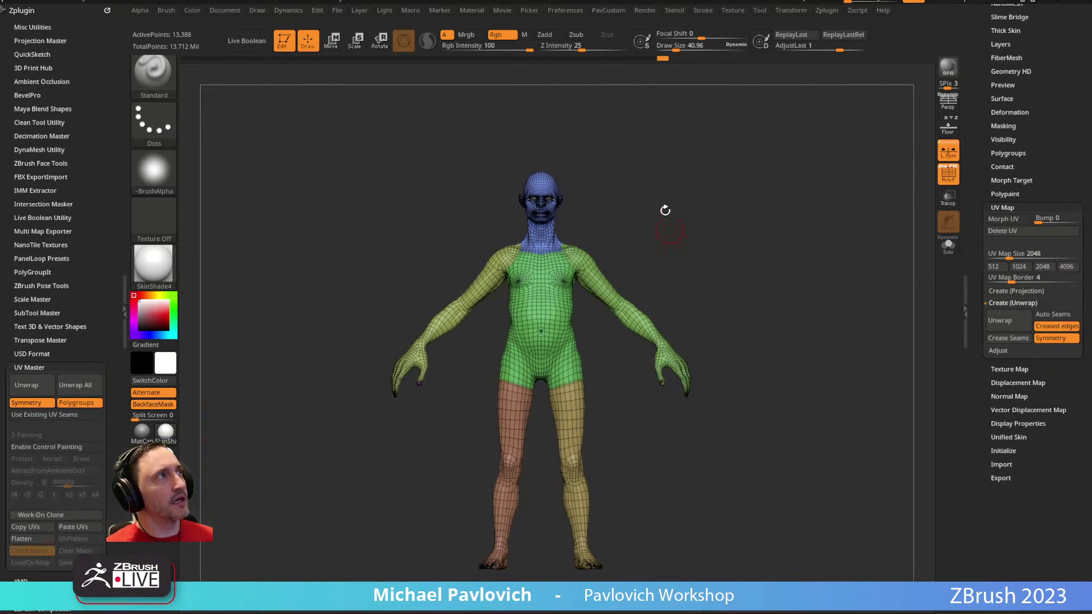
# Step: Look up the Draw settings in the preferences
pyautogui.click(555, 10)
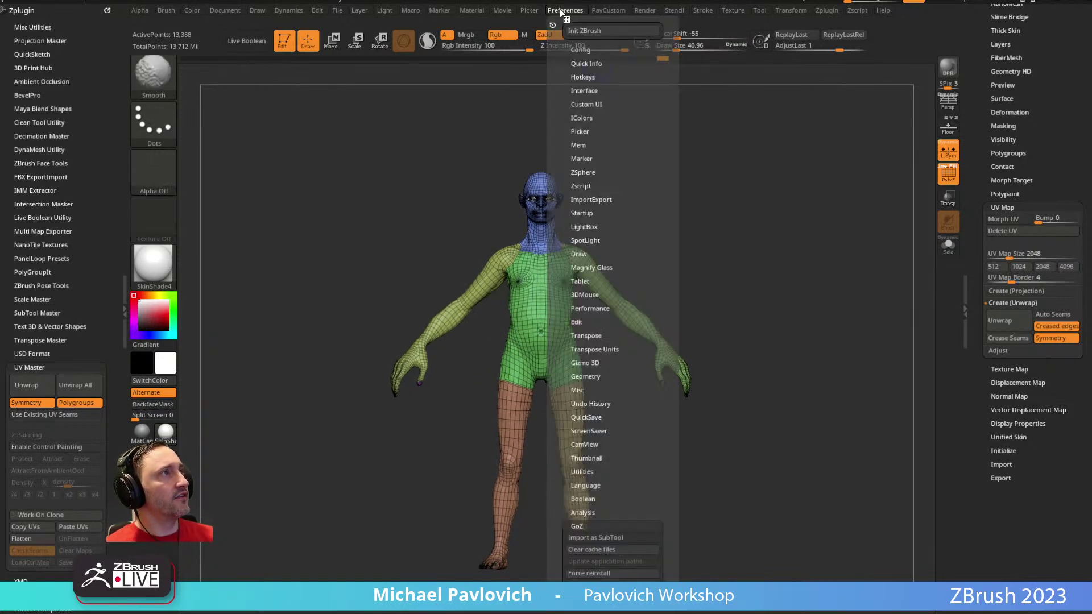
pyautogui.click(580, 255)
pyautogui.click(586, 265)
pyautogui.press('Return')
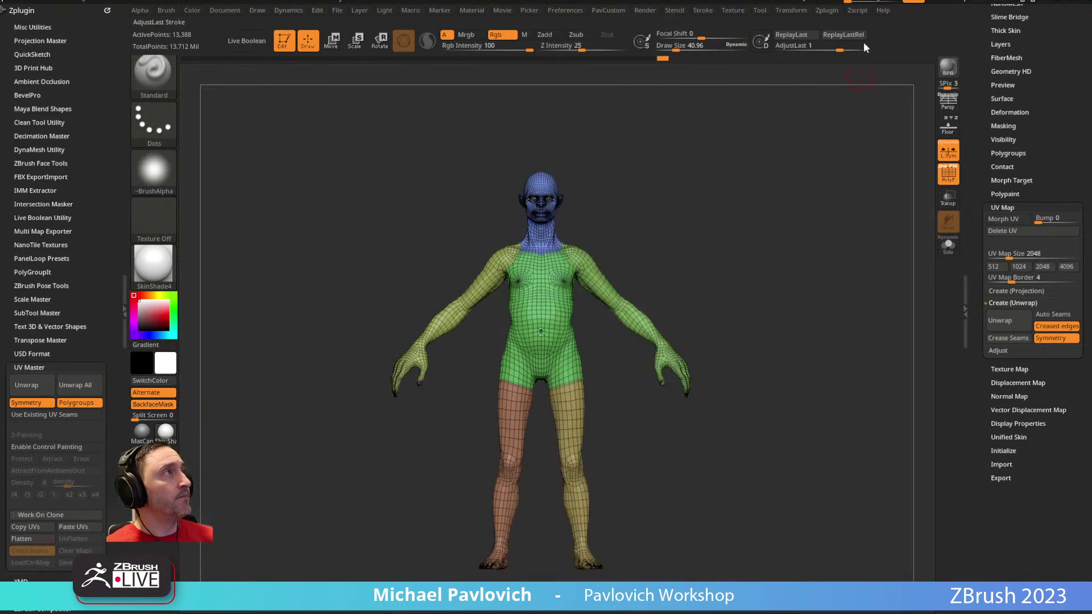
# Step: Close the UV Master options, open Scale Master, and check the tool's Export scale setting
pyautogui.click(826, 11)
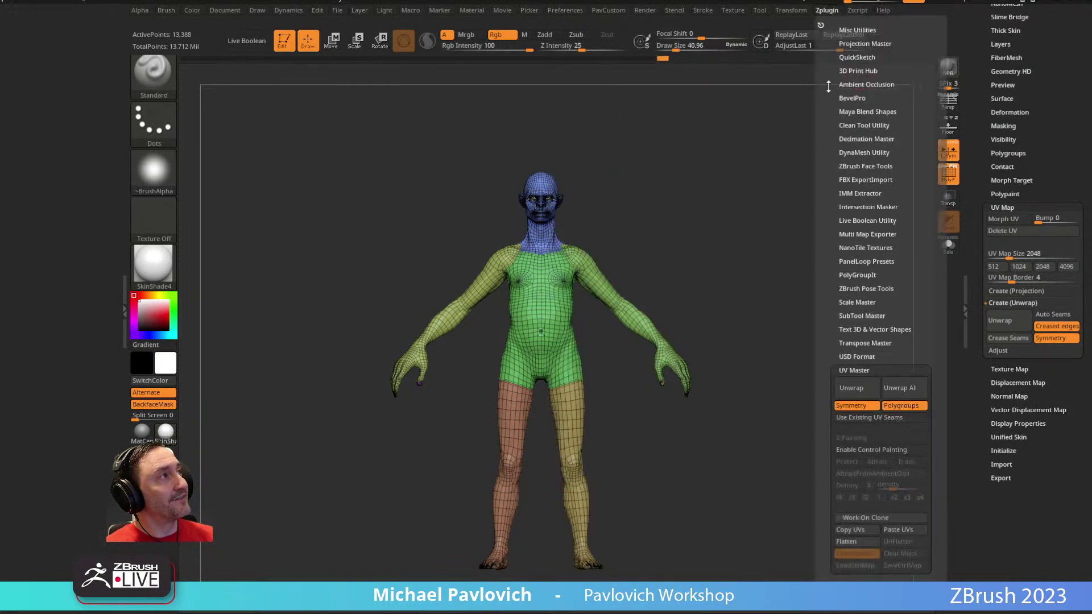
pyautogui.keyDown('shift'); pyautogui.click(854, 370); pyautogui.keyUp('shift')
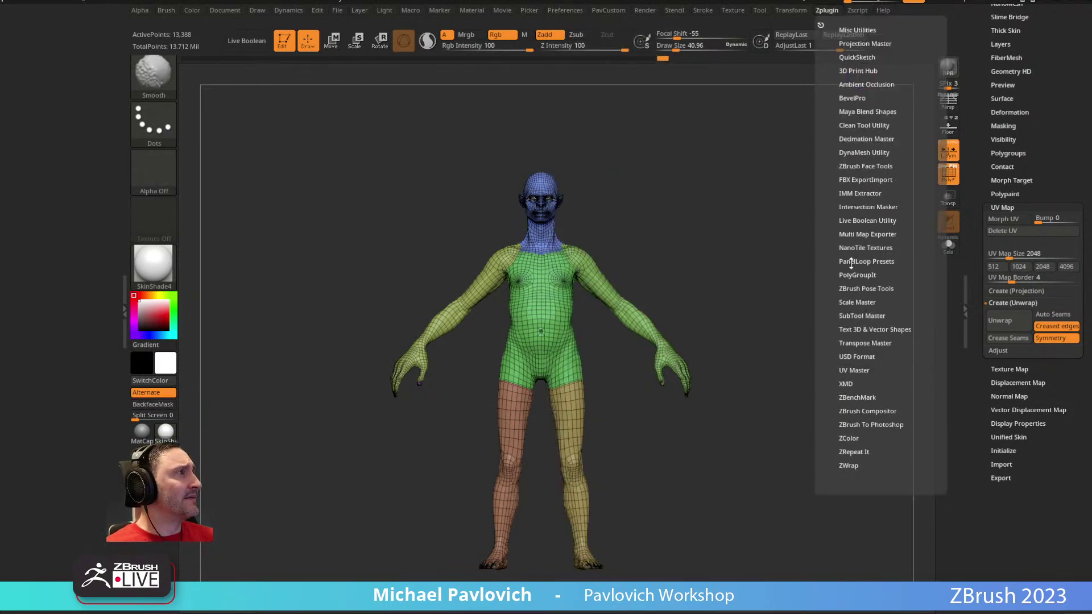
pyautogui.click(857, 302)
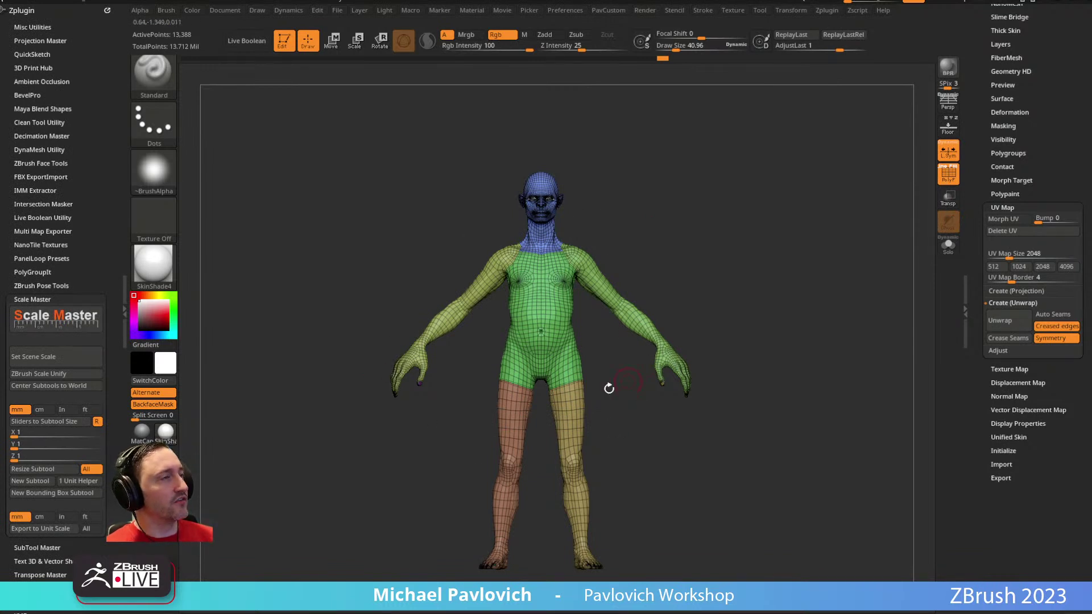
pyautogui.keyDown('shift'); pyautogui.click(1001, 479); pyautogui.keyUp('shift')
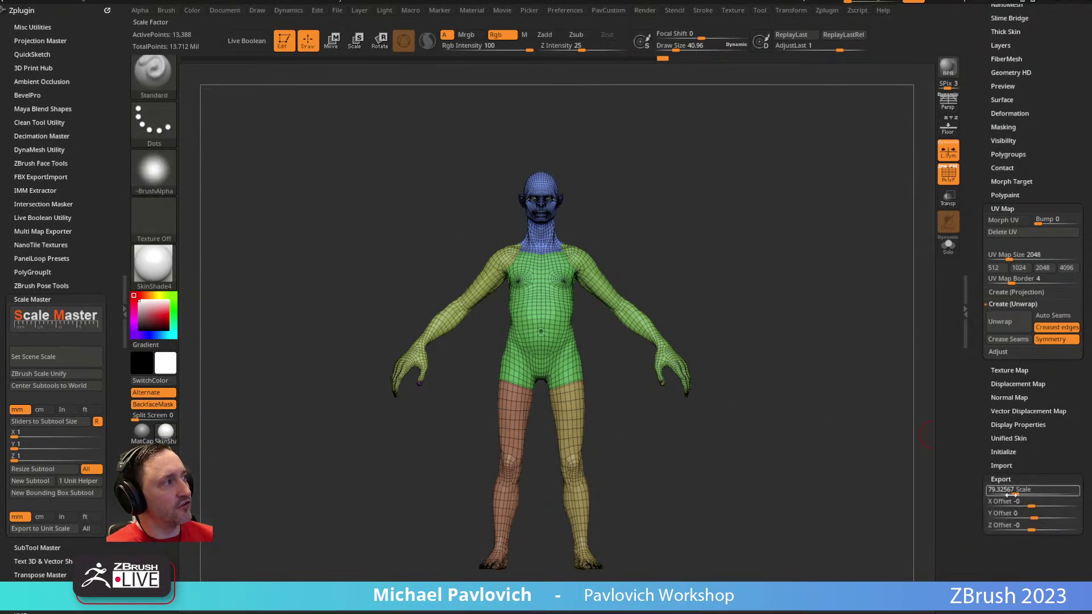
pyautogui.keyDown('shift'); pyautogui.click(999, 479); pyautogui.keyUp('shift')
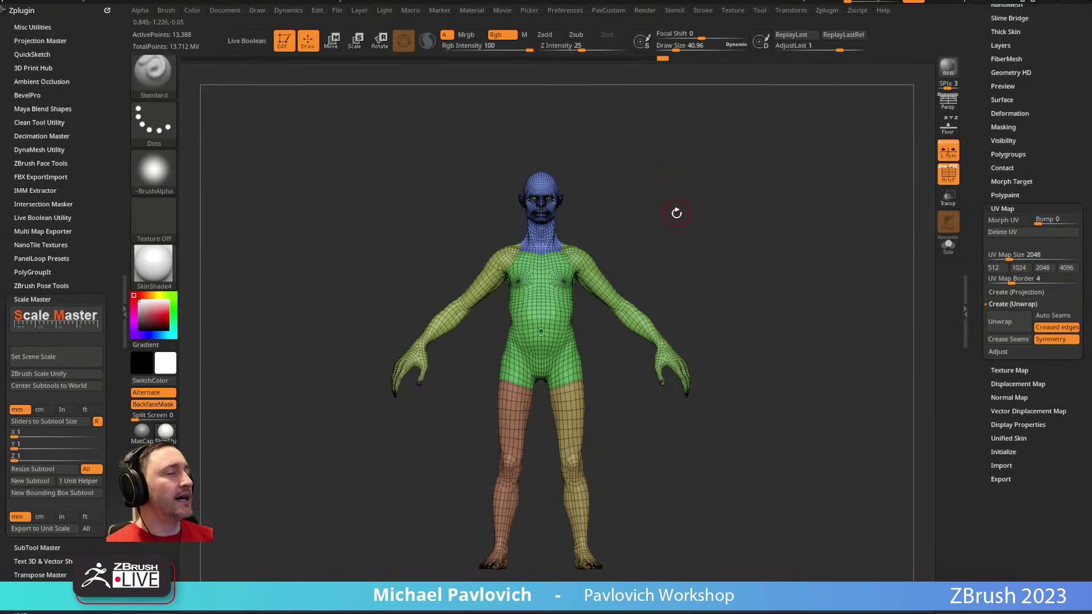
# Step: Toggle the Dynamic draw size mode and compare brush sizes at different zoom levels of the body
pyautogui.click(735, 43)
pyautogui.press('s')
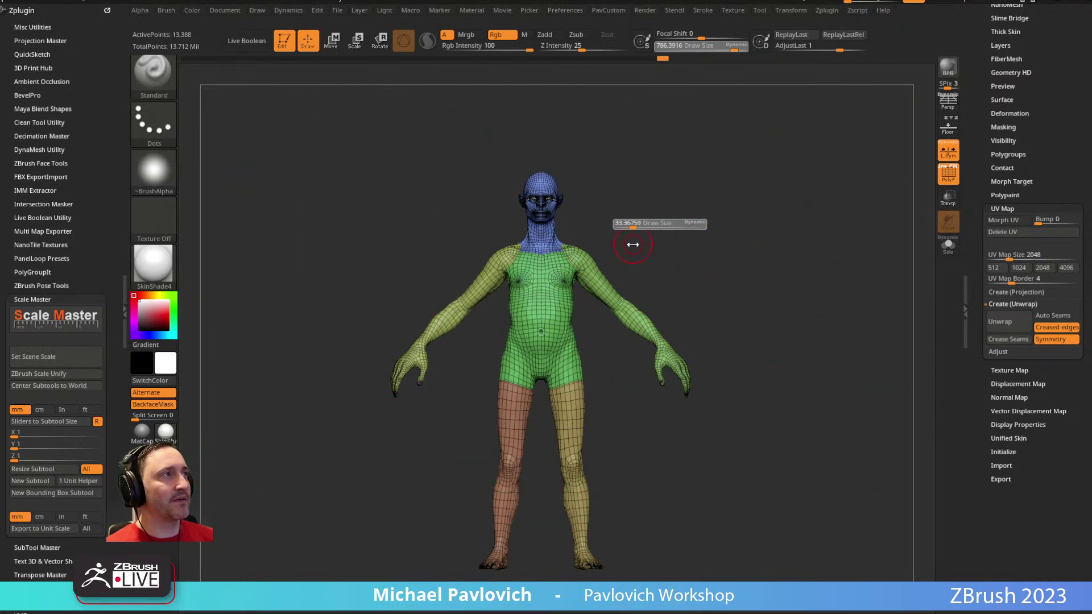
pyautogui.moveTo(631, 243)
pyautogui.mouseDown()
pyautogui.moveTo(635, 221)
pyautogui.moveTo(494, 227)
pyautogui.mouseUp()
pyautogui.moveTo(462, 279); pyautogui.dragTo(625, 227, button='right')
pyautogui.press('f')
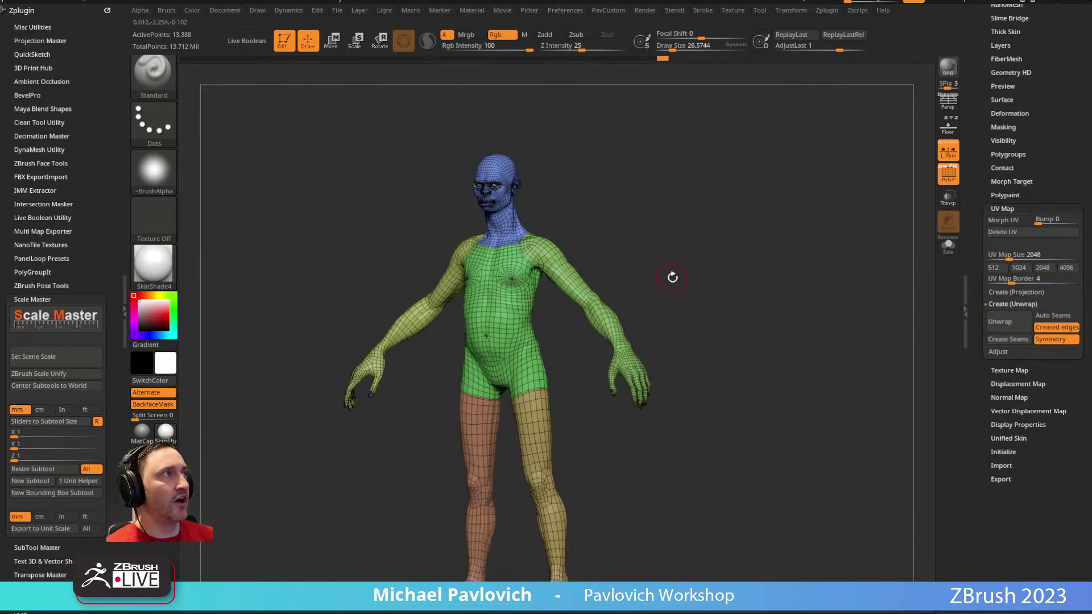
pyautogui.click(735, 50)
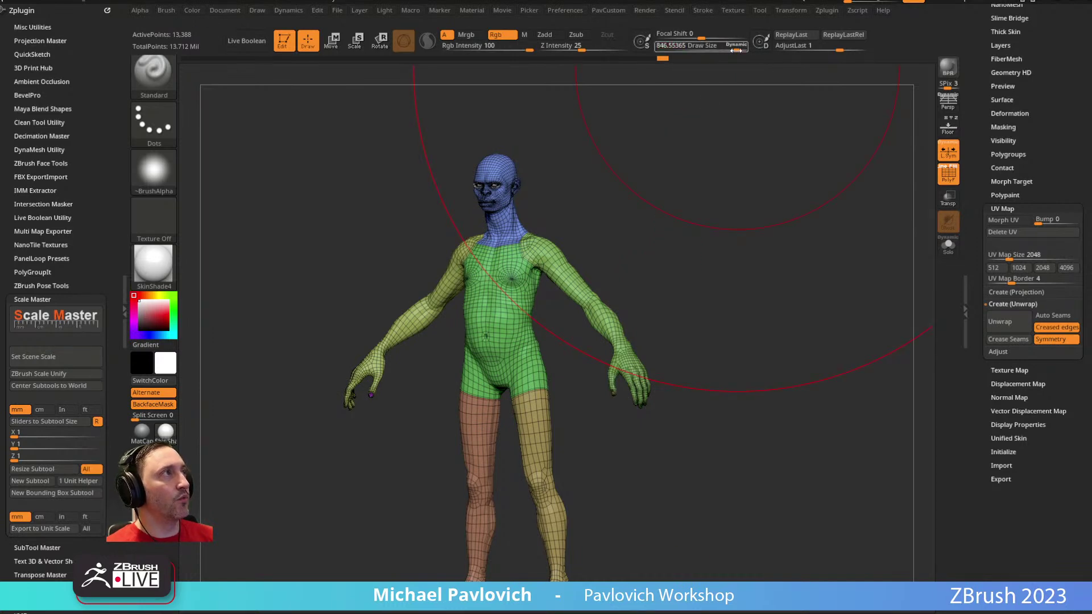
pyautogui.press('s')
pyautogui.moveTo(689, 221)
pyautogui.mouseDown()
pyautogui.moveTo(623, 220)
pyautogui.moveTo(636, 222)
pyautogui.mouseUp()
pyautogui.moveTo(659, 210); pyautogui.dragTo(719, 190)
pyautogui.press('2')
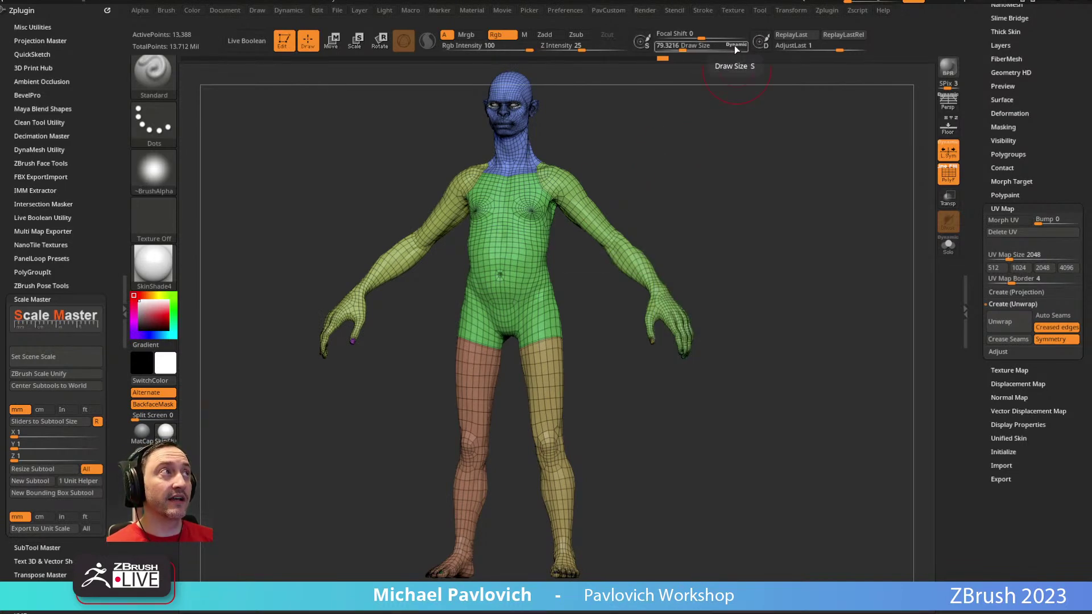
# Step: Switch back to the ZModeler brush for working on the hand's edges
pyautogui.moveTo(733, 182)
pyautogui.keyDown('alt'); pyautogui.mouseDown()
pyautogui.moveTo(689, 239)
pyautogui.moveTo(698, 248)
pyautogui.mouseUp(); pyautogui.keyUp('alt')
pyautogui.press('s')
pyautogui.moveTo(699, 230)
pyautogui.mouseDown()
pyautogui.moveTo(679, 210)
pyautogui.moveTo(742, 168)
pyautogui.mouseUp()
pyautogui.moveTo(799, 249)
pyautogui.mouseDown()
pyautogui.moveTo(804, 288)
pyautogui.moveTo(689, 288)
pyautogui.moveTo(739, 271)
pyautogui.moveTo(652, 240)
pyautogui.moveTo(721, 236)
pyautogui.moveTo(710, 250)
pyautogui.moveTo(761, 234)
pyautogui.mouseUp()
pyautogui.press('b')
pyautogui.press('z')
pyautogui.press('m')
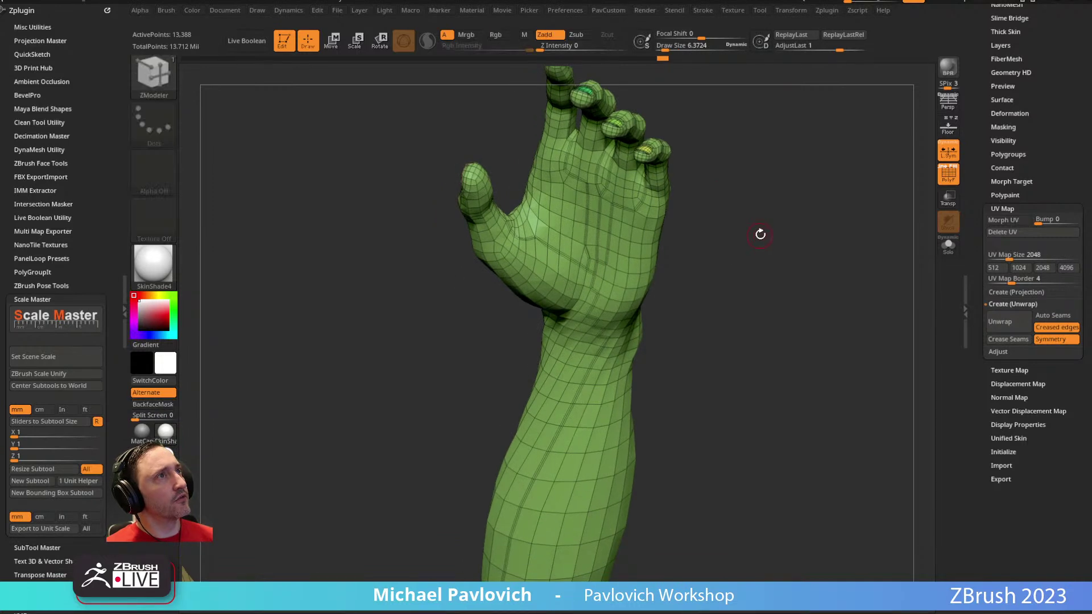
# Step: Set the ZModeler edge action to Crease with the Edge target and crease an edge on the palm
pyautogui.moveTo(703, 207); pyautogui.dragTo(638, 290)
pyautogui.press('space')
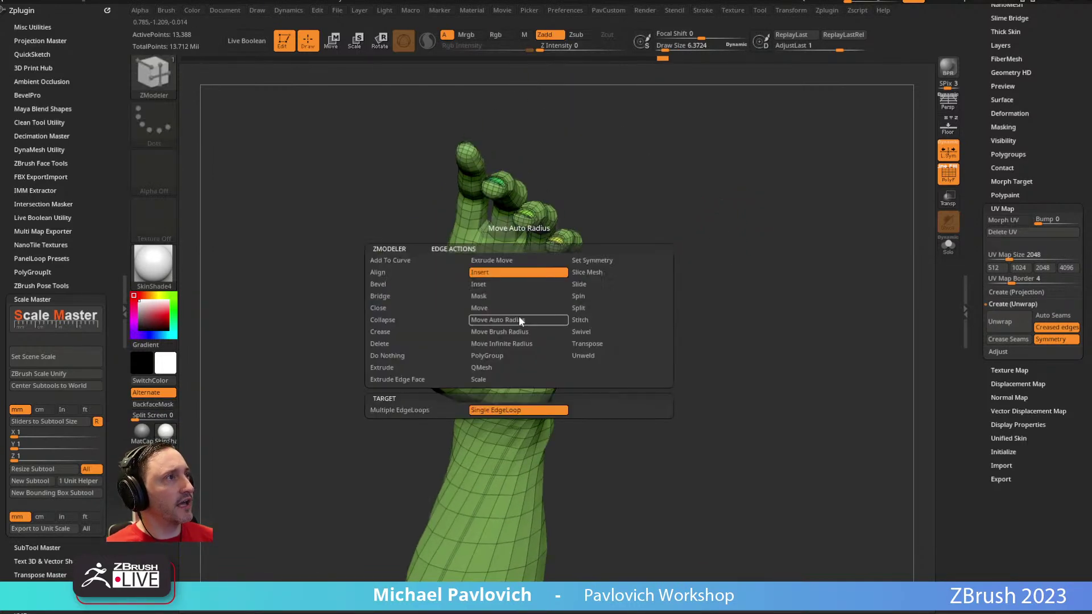
pyautogui.click(380, 332)
pyautogui.click(389, 410)
pyautogui.moveTo(725, 256); pyautogui.dragTo(637, 315)
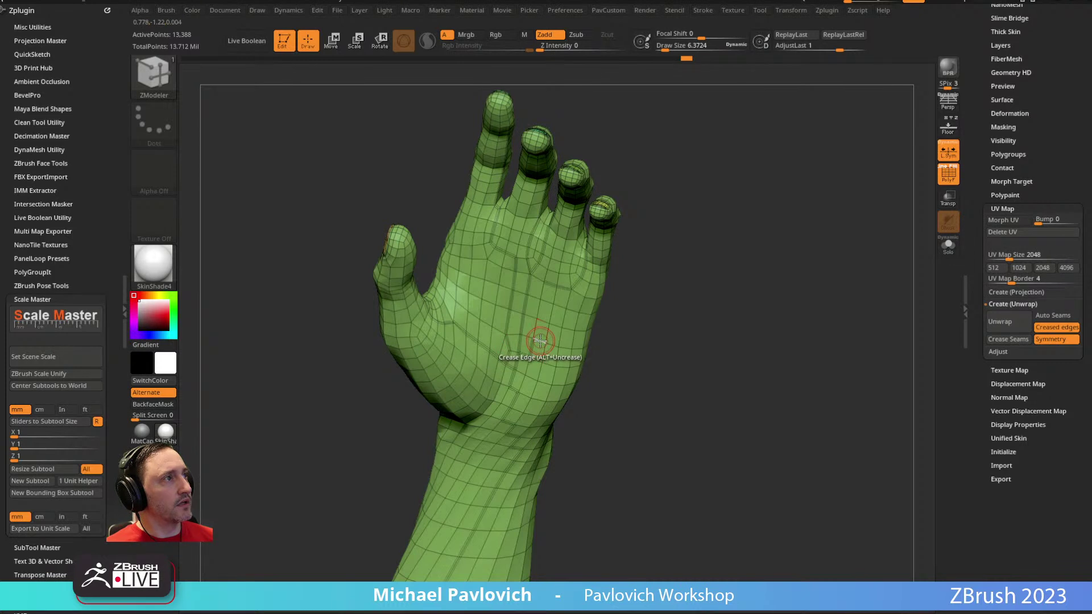
pyautogui.click(569, 298)
# Step: Set the ZModeler point action to Crease with the Shortest Path target for the palm's seams
pyautogui.moveTo(680, 239); pyautogui.dragTo(576, 328)
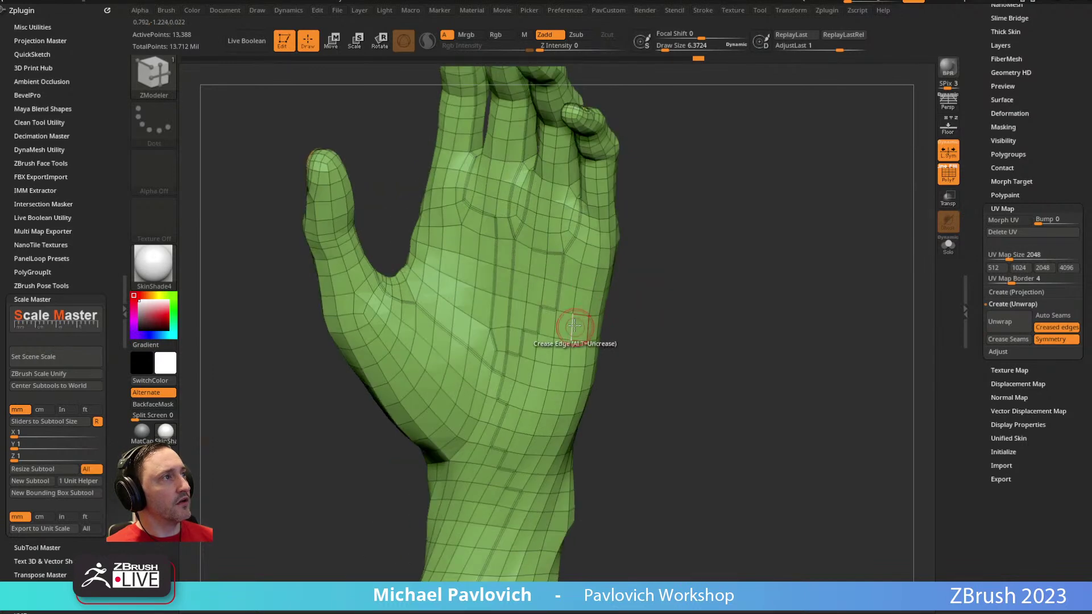
pyautogui.press('space')
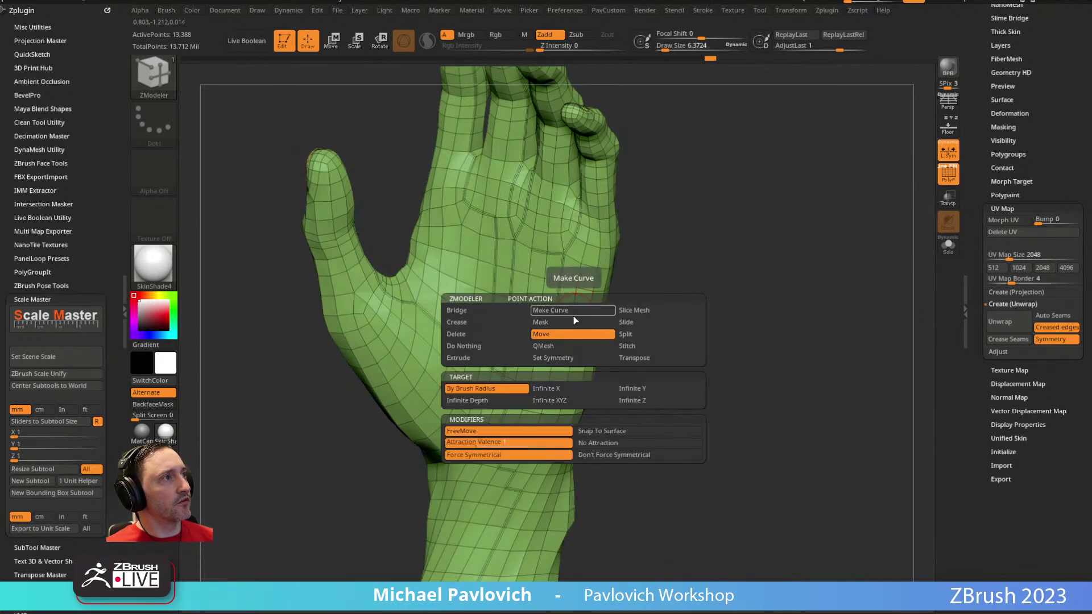
pyautogui.click(508, 325)
pyautogui.moveTo(682, 284); pyautogui.dragTo(631, 255)
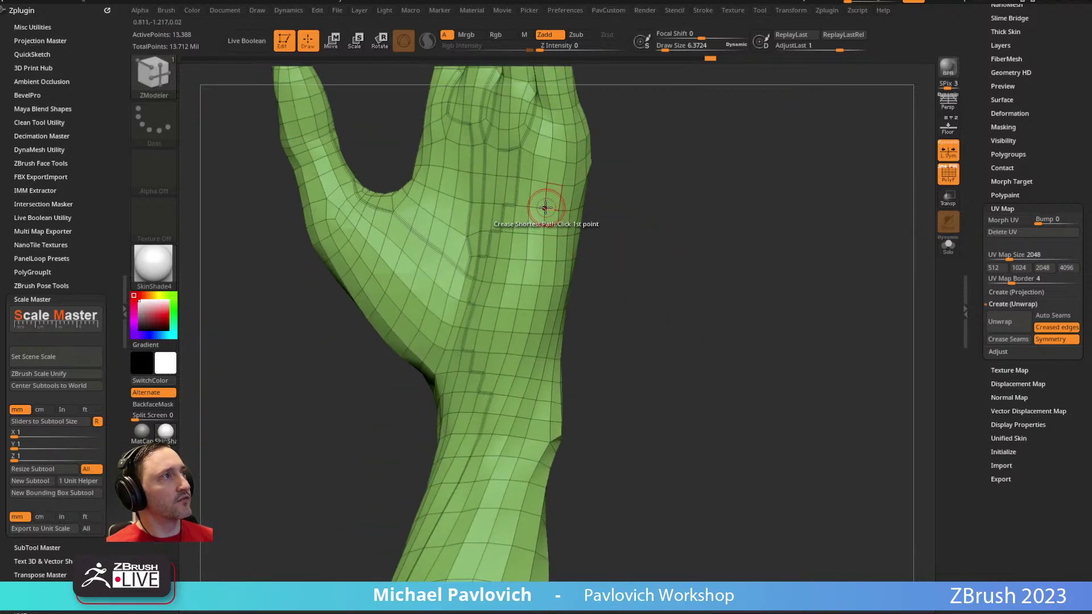
pyautogui.moveTo(639, 304); pyautogui.dragTo(507, 458)
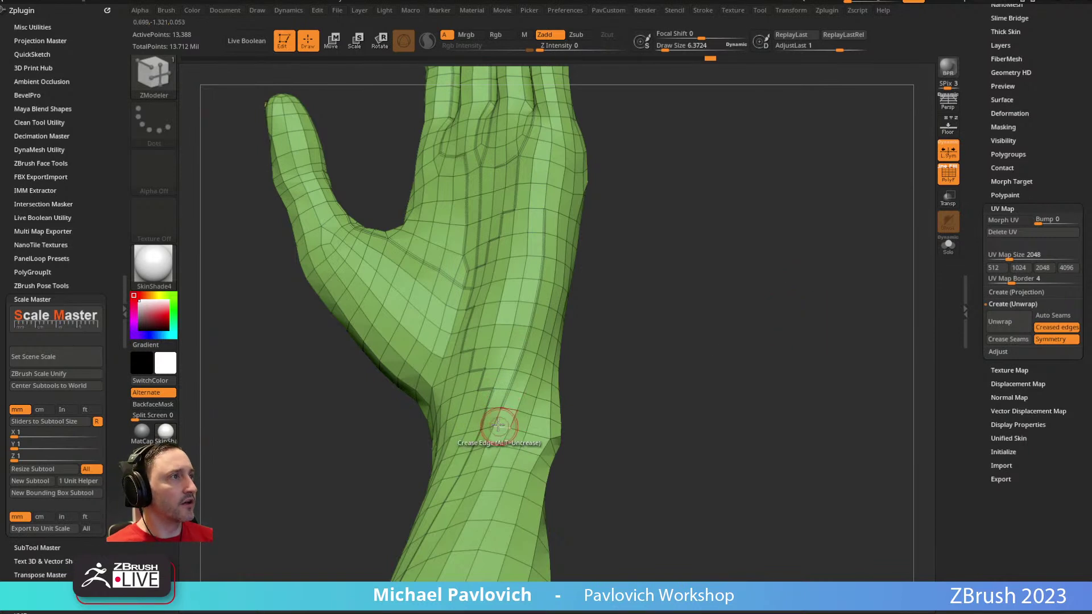
# Step: Set the Crease edge action's target to EdgeLoop Partial and return to the upright full-body view
pyautogui.press('space')
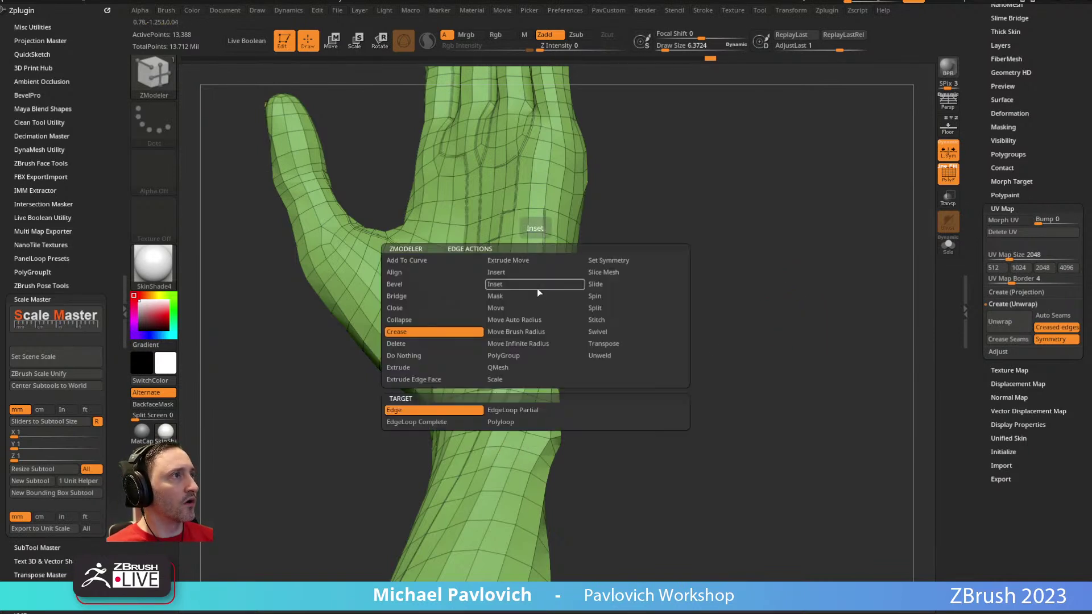
pyautogui.click(501, 410)
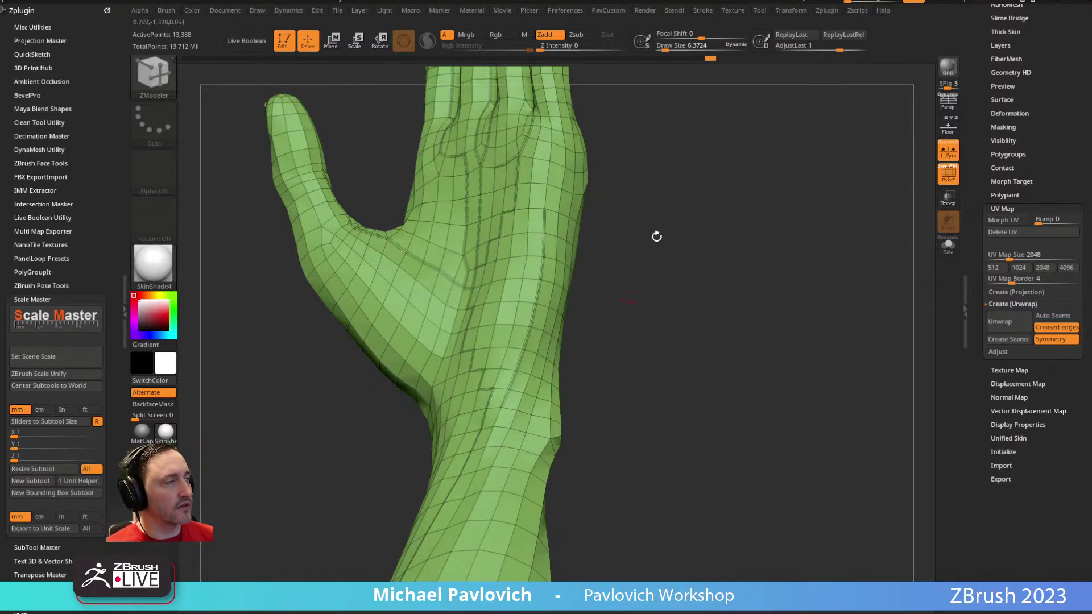
pyautogui.moveTo(622, 153); pyautogui.dragTo(673, 322)
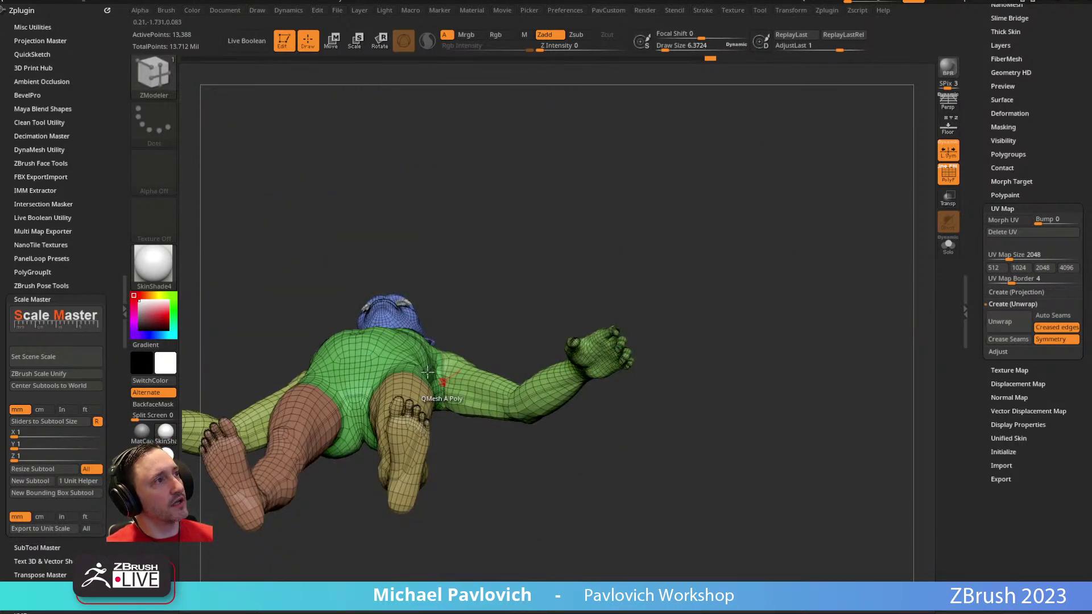
pyautogui.moveTo(742, 259)
pyautogui.keyDown('shift'); pyautogui.mouseDown()
pyautogui.moveTo(777, 324)
pyautogui.moveTo(787, 273)
pyautogui.moveTo(760, 257)
pyautogui.mouseUp(); pyautogui.keyUp('shift')
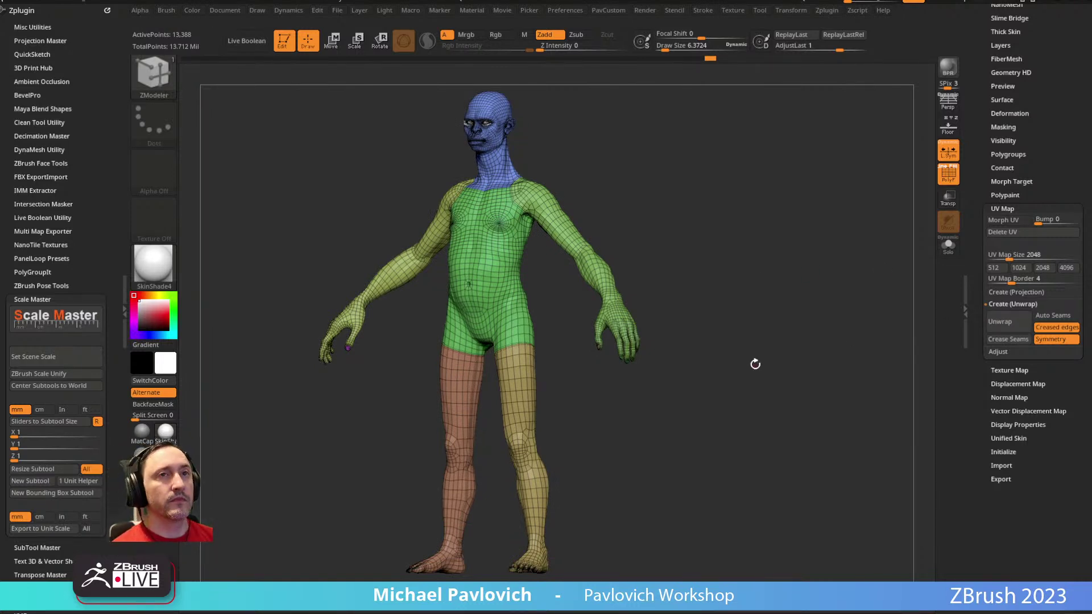
# Step: Switch to the web browser and select the address of the YouTube channel's playlists page
pyautogui.moveTo(626, 611); pyautogui.dragTo(602, 27)
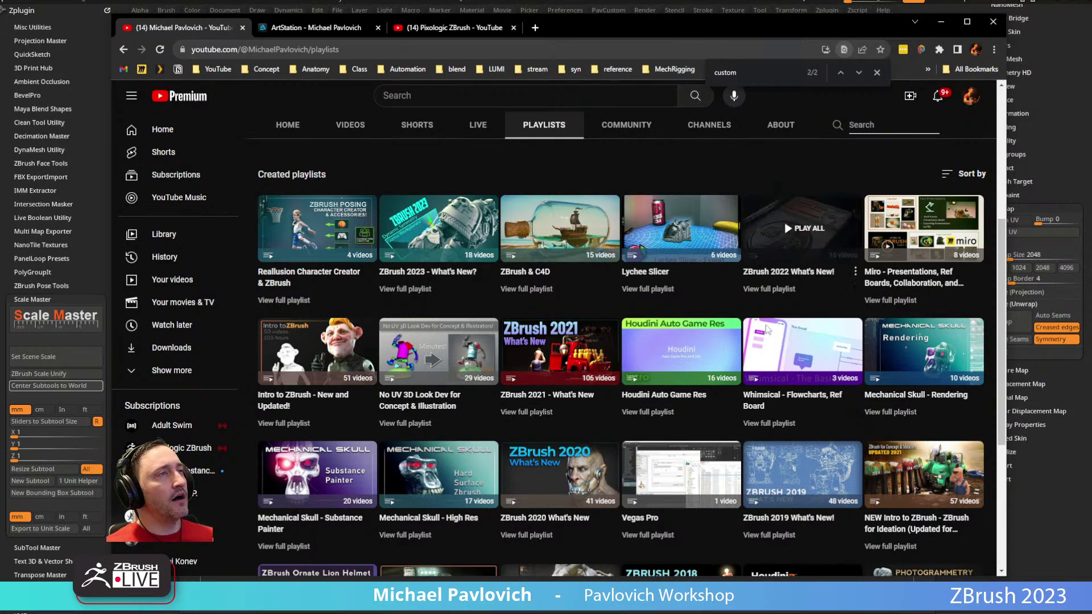
pyautogui.click(415, 50)
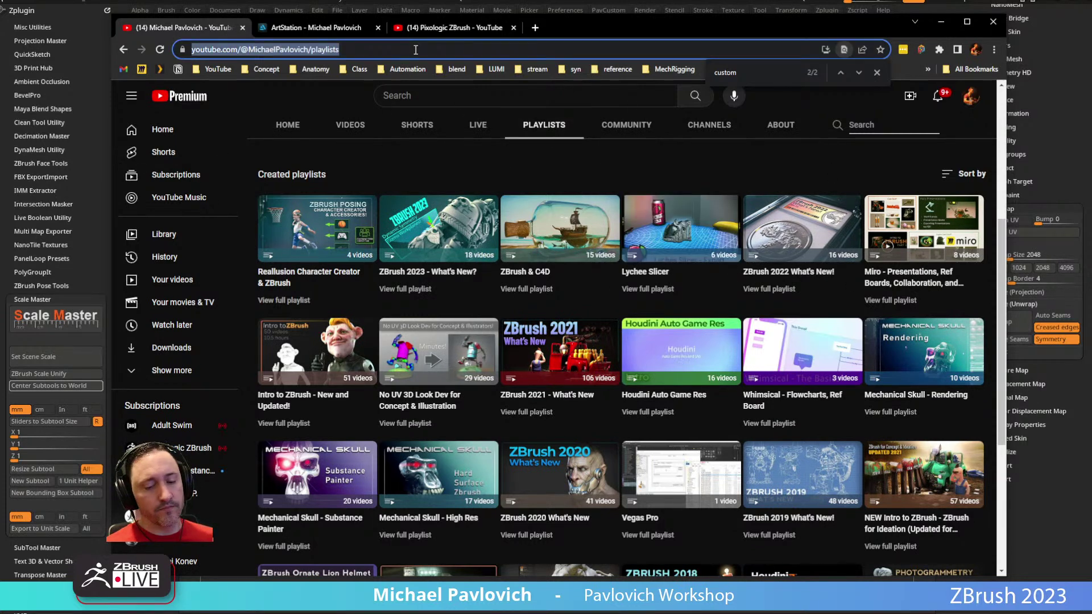
pyautogui.hotkey('alt', 'Tab')
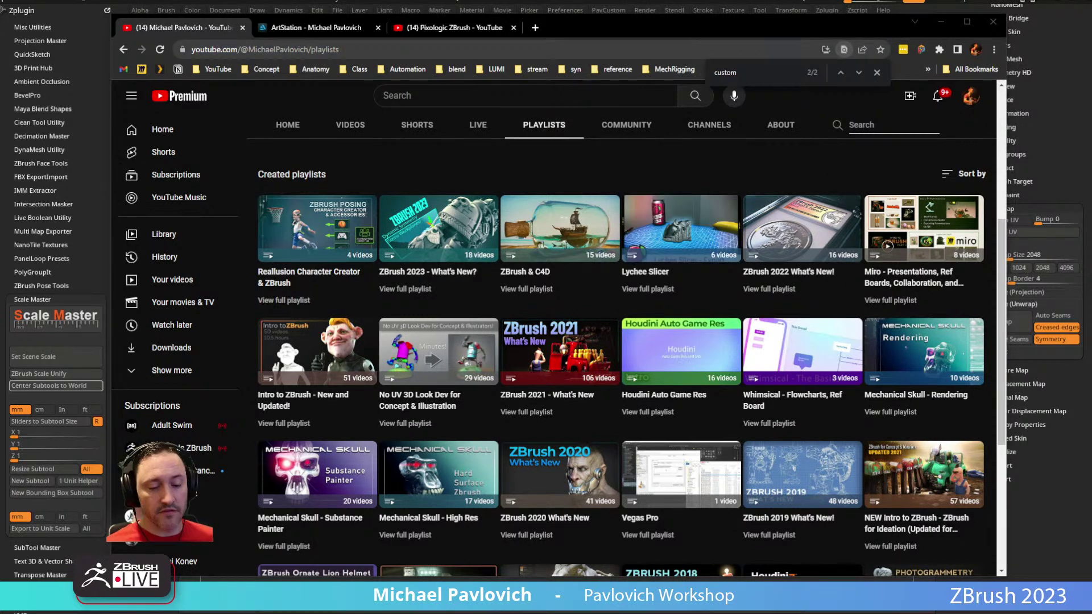
# Step: Open the ArtStation portfolio, dismiss the Google sign-in prompt, and browse the artwork
pyautogui.click(318, 28)
pyautogui.scroll(-4, 348, 221)
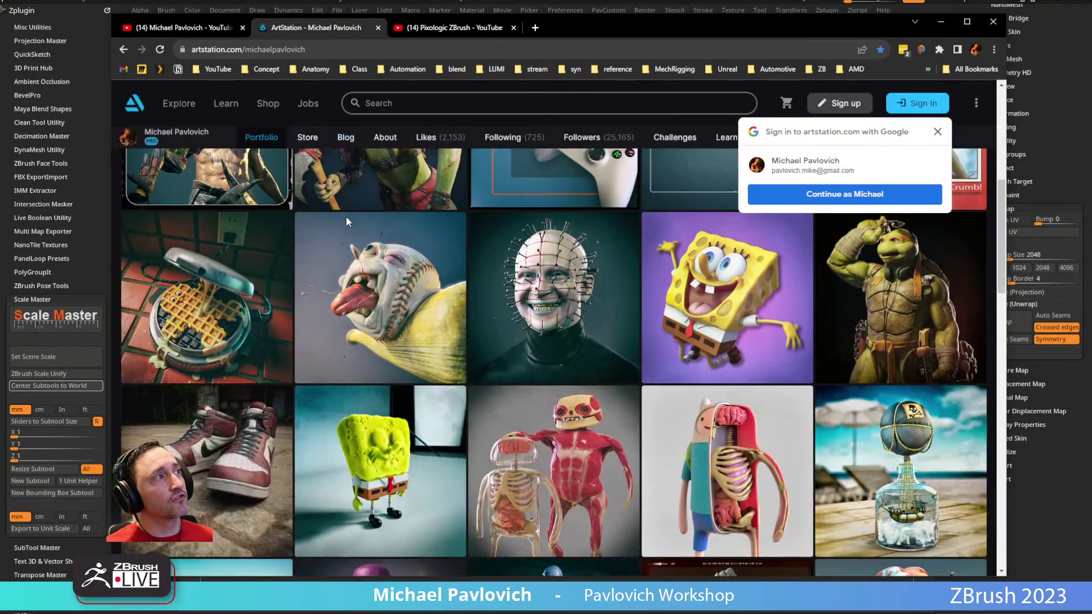
pyautogui.click(937, 133)
pyautogui.scroll(-4, 342, 276)
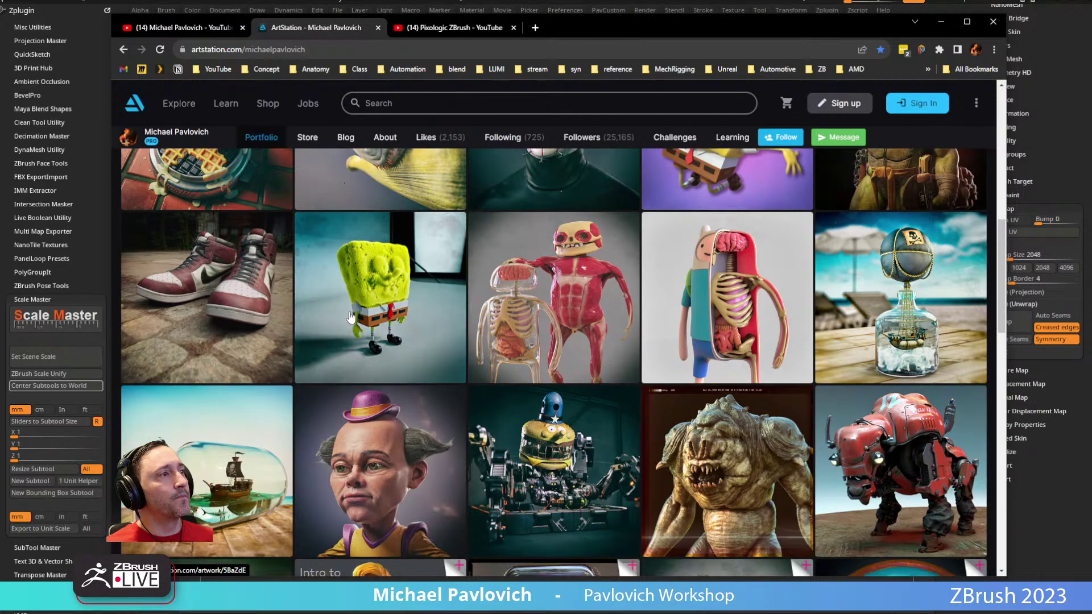
# Step: Browse the portfolio artwork, open the Baseball Head project, and look through its clips and embedded livestream videos
pyautogui.scroll(-4, 370, 352)
pyautogui.scroll(-5, 370, 353)
pyautogui.scroll(3, 432, 273)
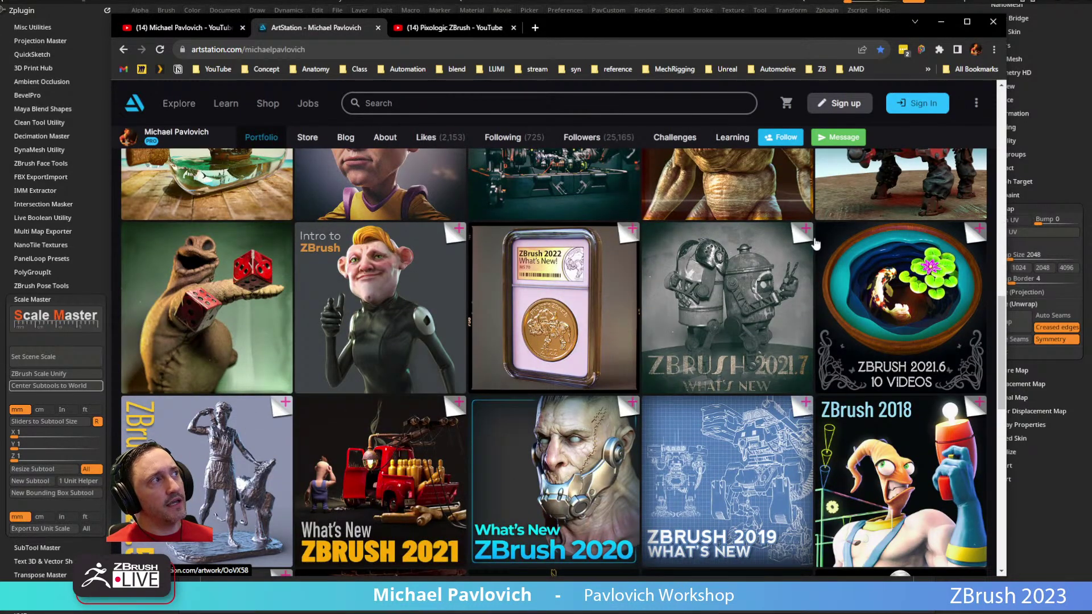
pyautogui.scroll(9, 644, 337)
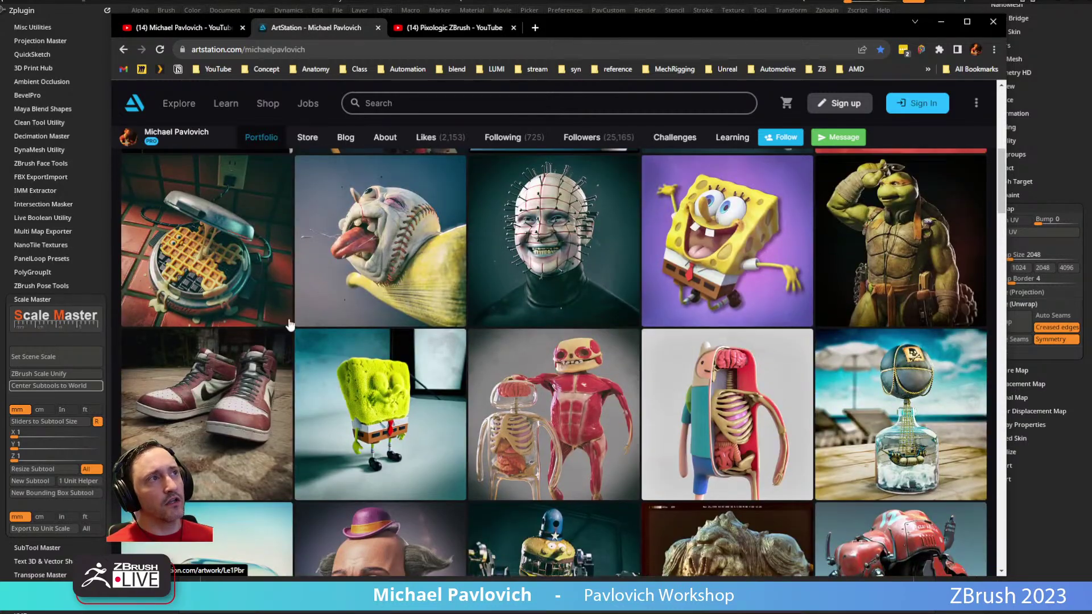
pyautogui.scroll(3, 227, 291)
pyautogui.scroll(-2, 386, 300)
pyautogui.click(385, 300)
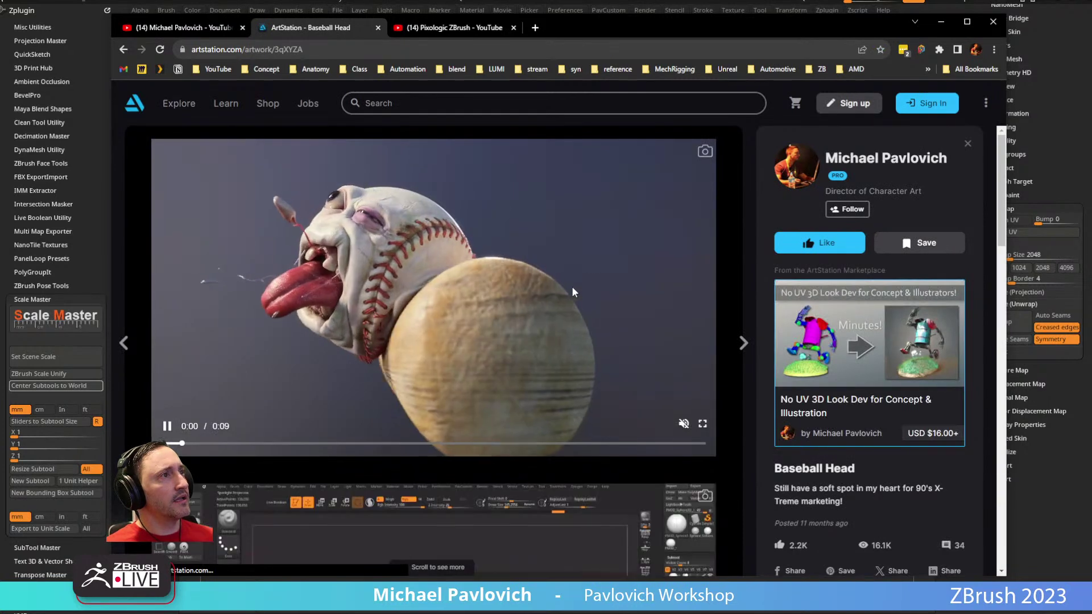
pyautogui.scroll(-4, 452, 267)
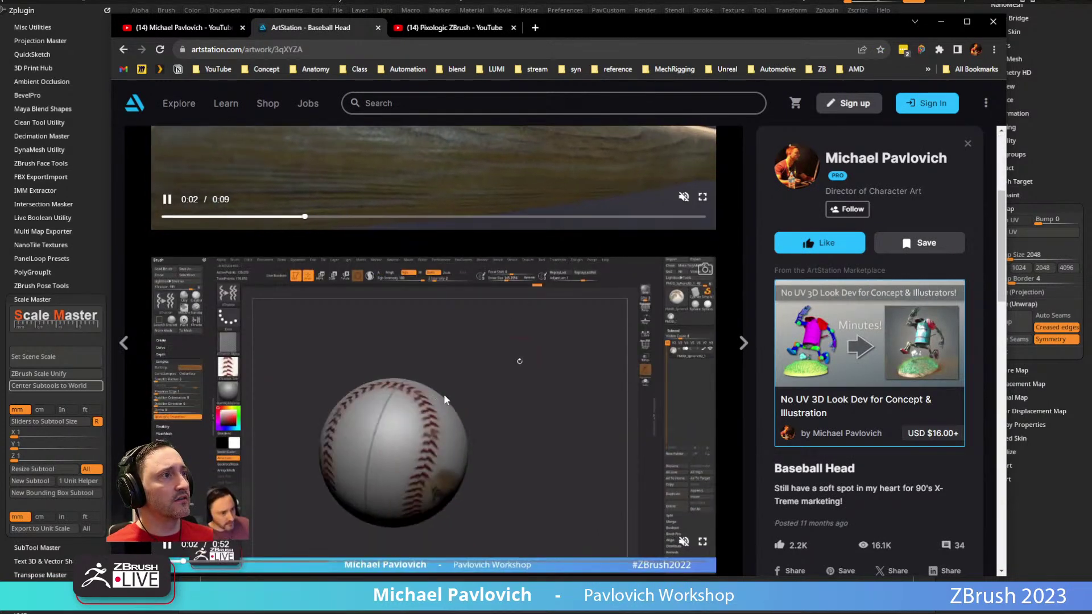
pyautogui.scroll(-10, 435, 403)
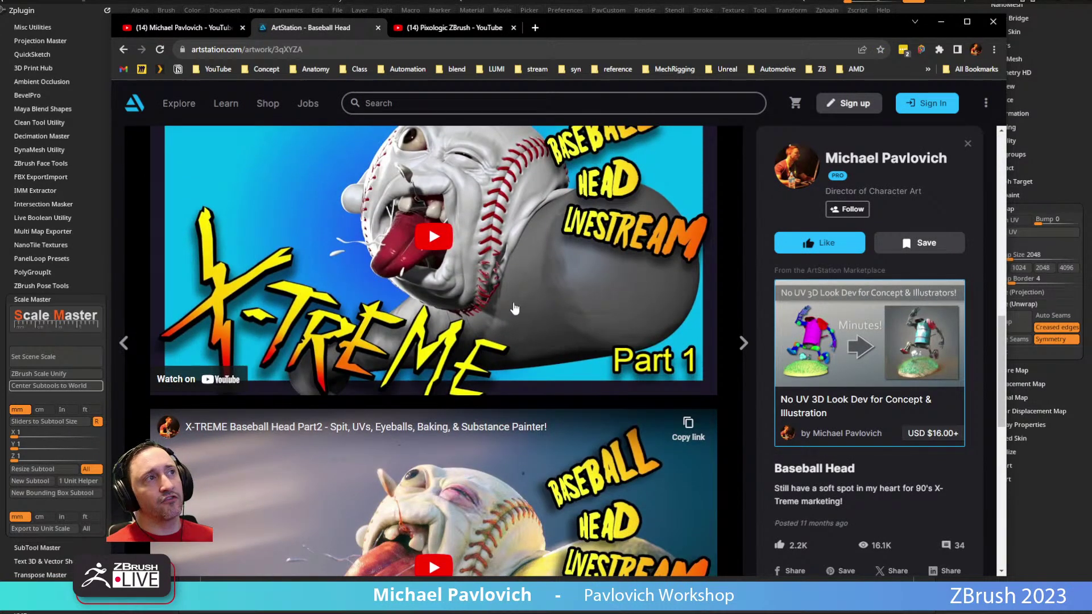
pyautogui.scroll(-4, 545, 165)
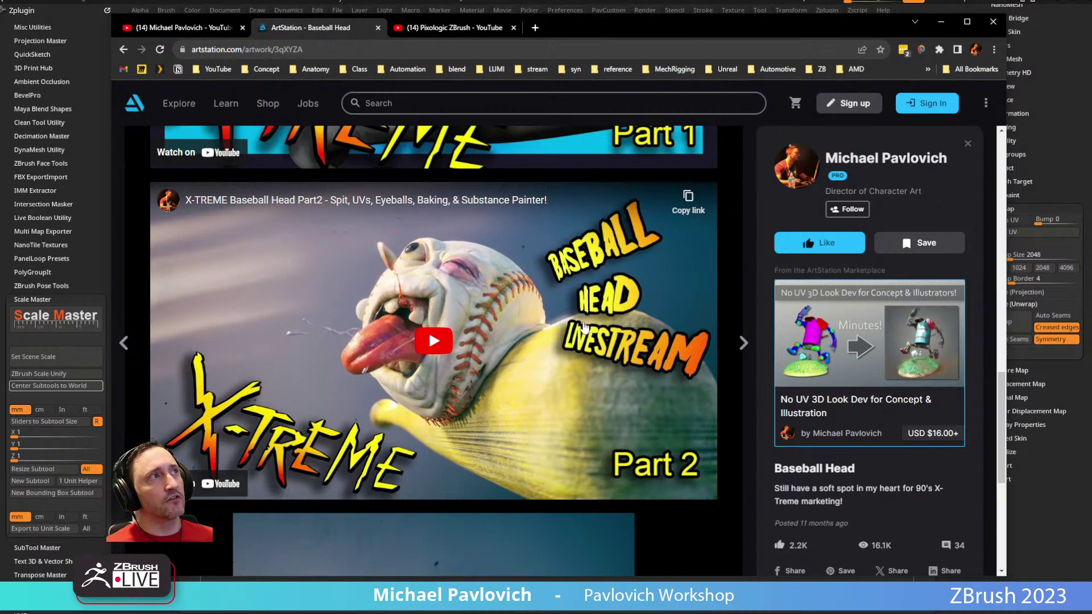
# Step: Look through the Livestream Full Episodes playlist on the YouTube channel, then return to the playlists page
pyautogui.click(206, 26)
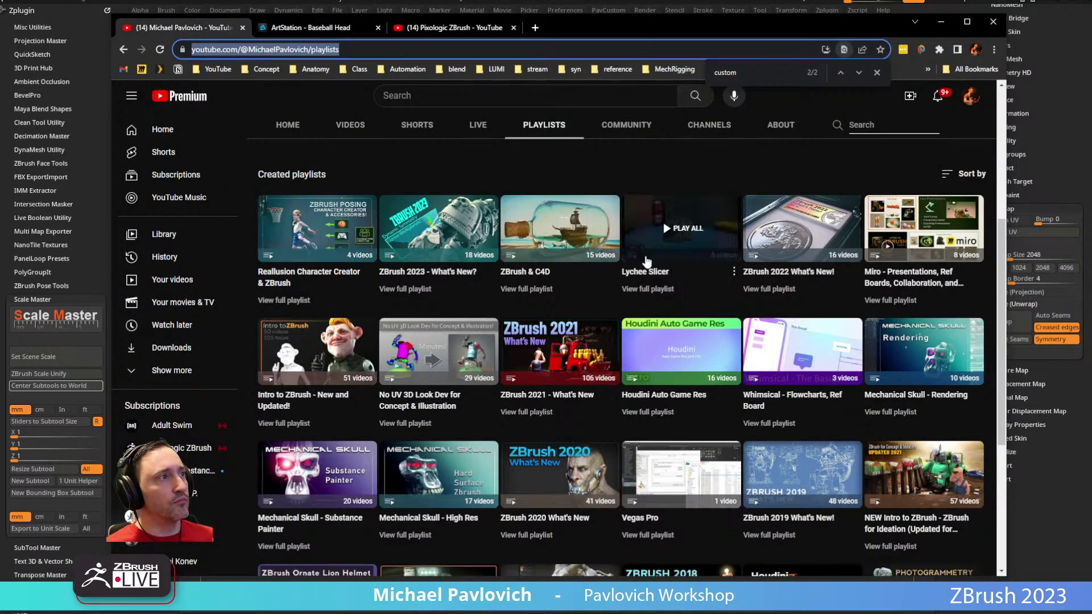
pyautogui.scroll(-8, 647, 385)
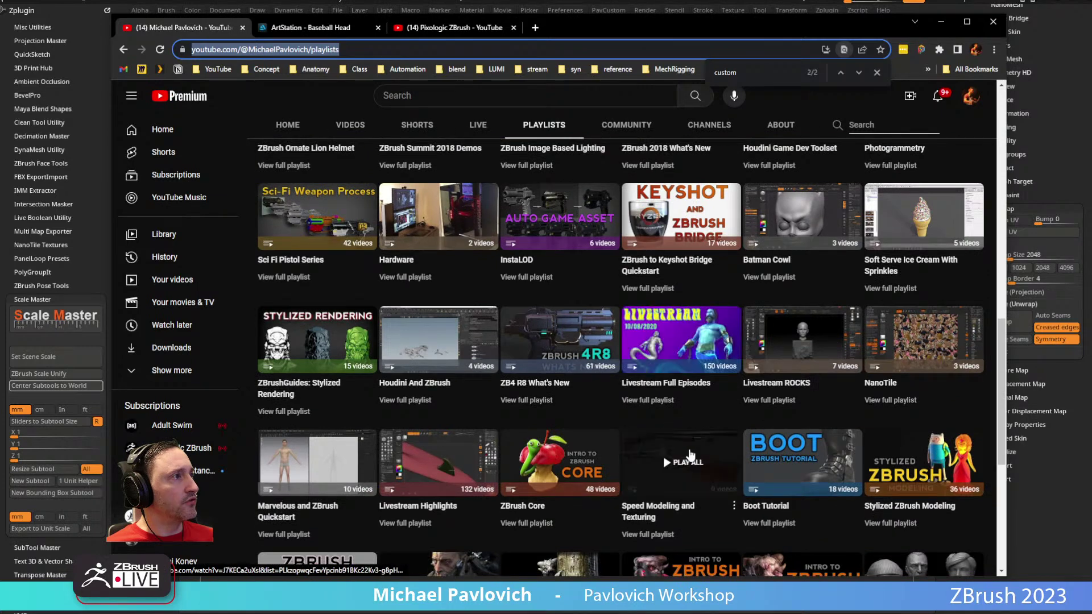
pyautogui.click(664, 403)
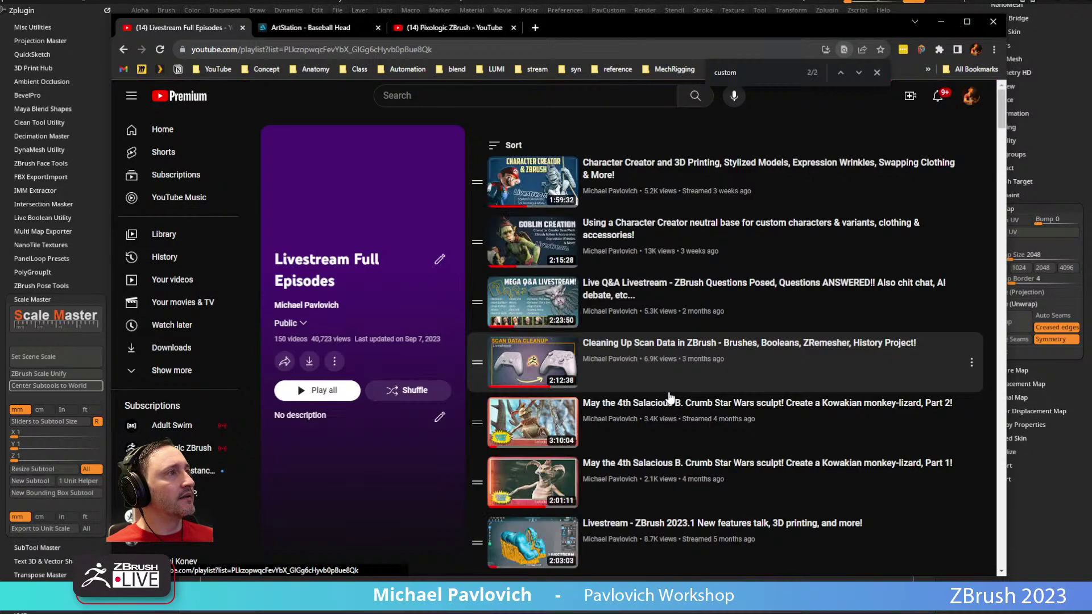
pyautogui.scroll(-9, 636, 264)
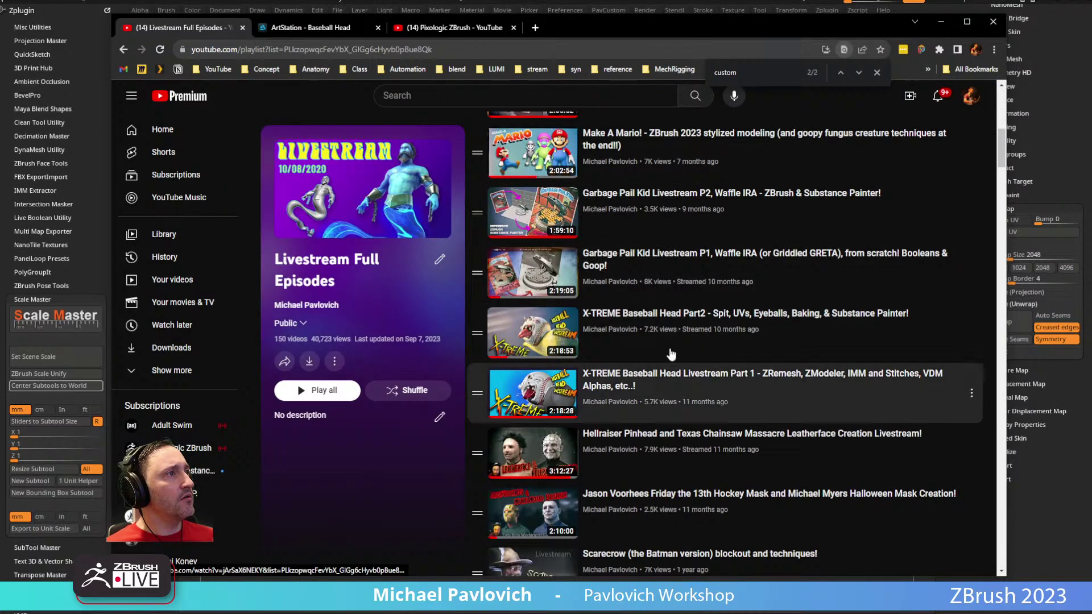
pyautogui.scroll(-15, 654, 341)
pyautogui.scroll(-15, 682, 344)
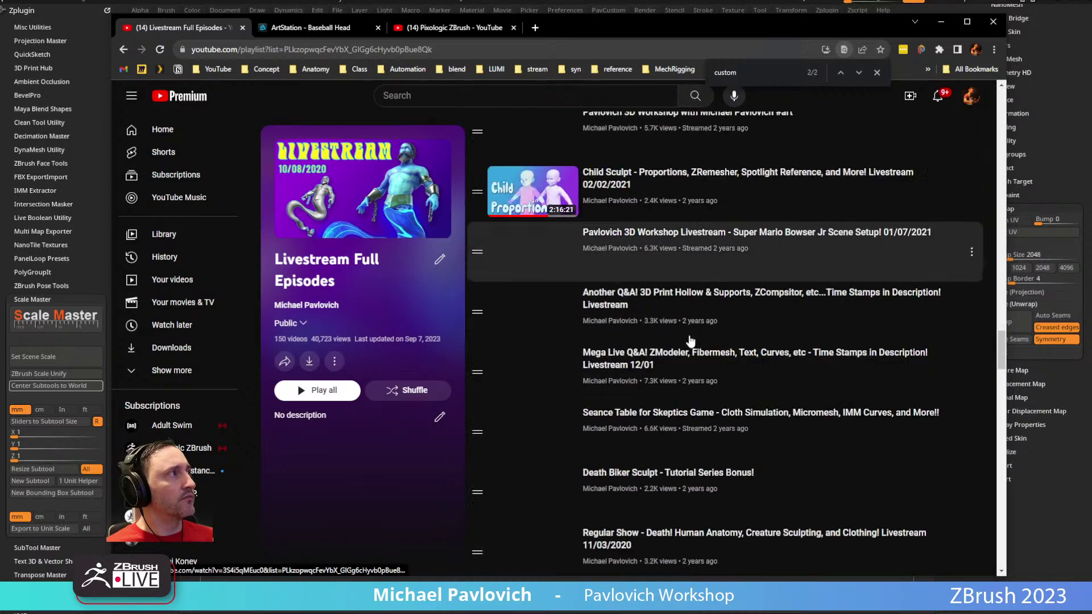
pyautogui.click(123, 51)
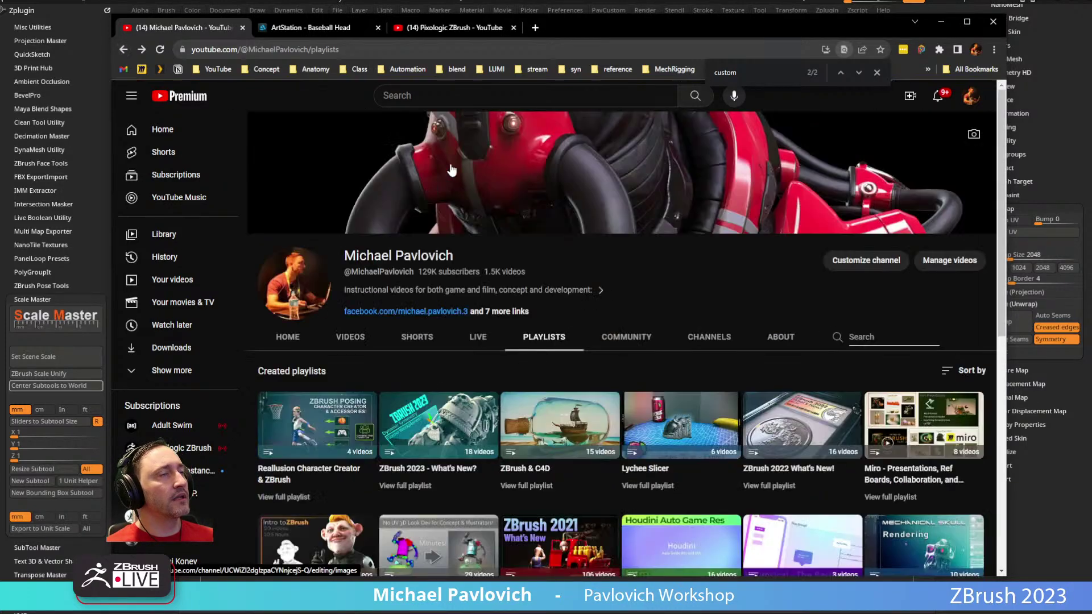
# Step: Return to the ArtStation portfolio, examine the ZBrush What's New entries, and switch back to ZBrush
pyautogui.click(364, 28)
pyautogui.click(123, 49)
pyautogui.scroll(-7, 310, 373)
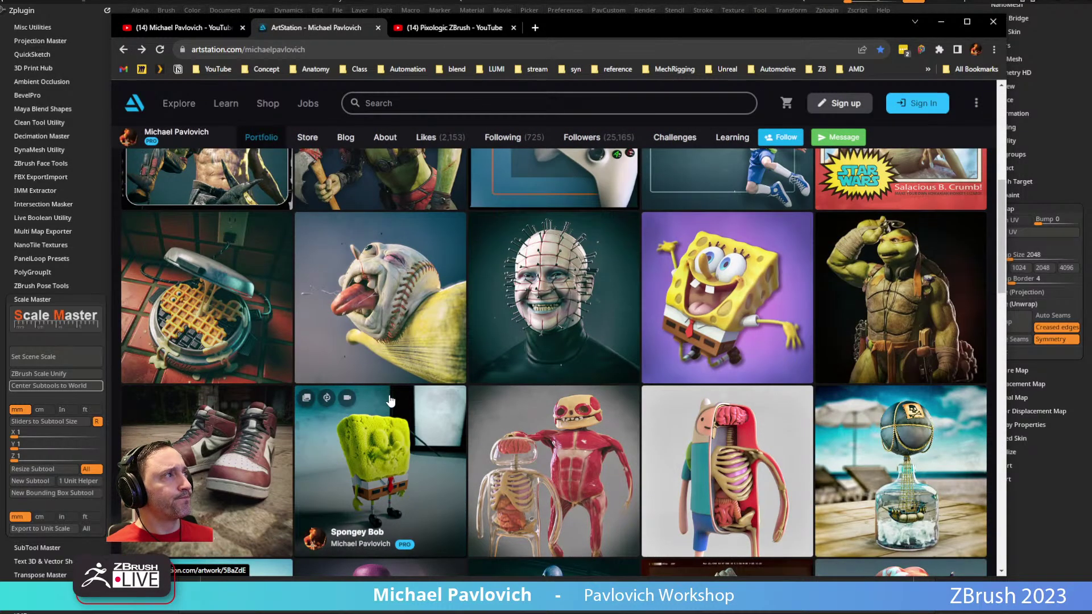
pyautogui.scroll(-9, 390, 401)
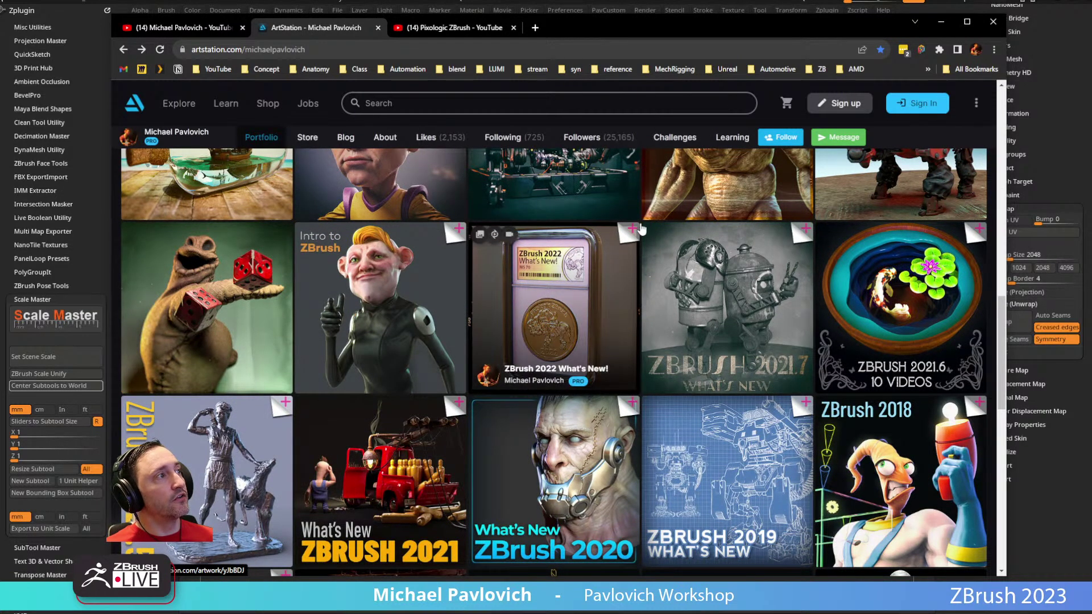
pyautogui.scroll(-4, 373, 297)
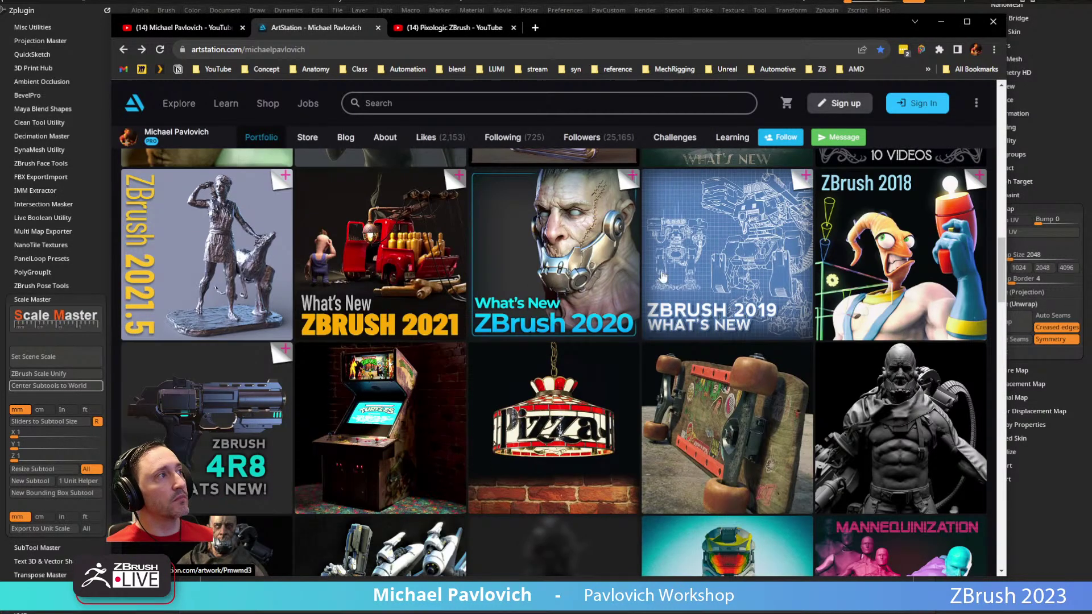
pyautogui.scroll(4, 374, 297)
pyautogui.click(364, 50)
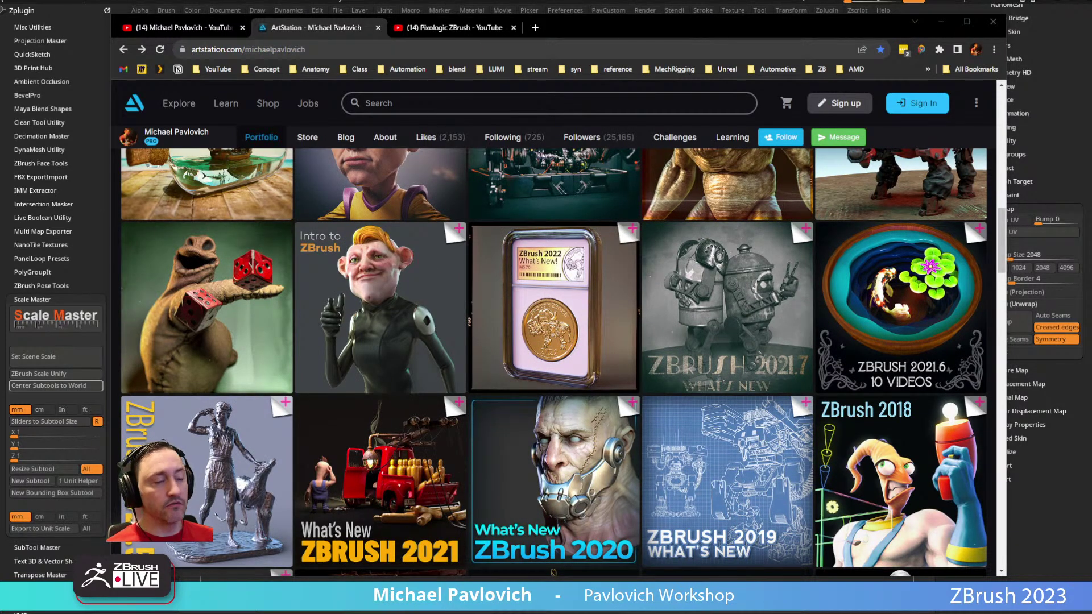
pyautogui.click(940, 21)
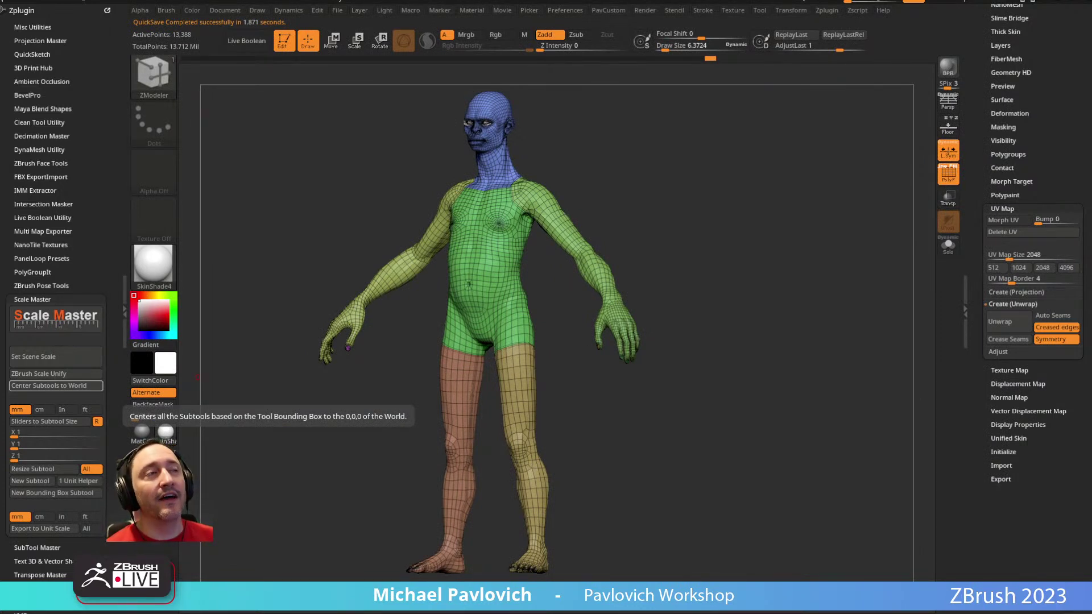
# Step: Replace the body in the viewport with the Ring3D primitive and frame it to face the camera
pyautogui.moveTo(779, 163); pyautogui.dragTo(731, 179)
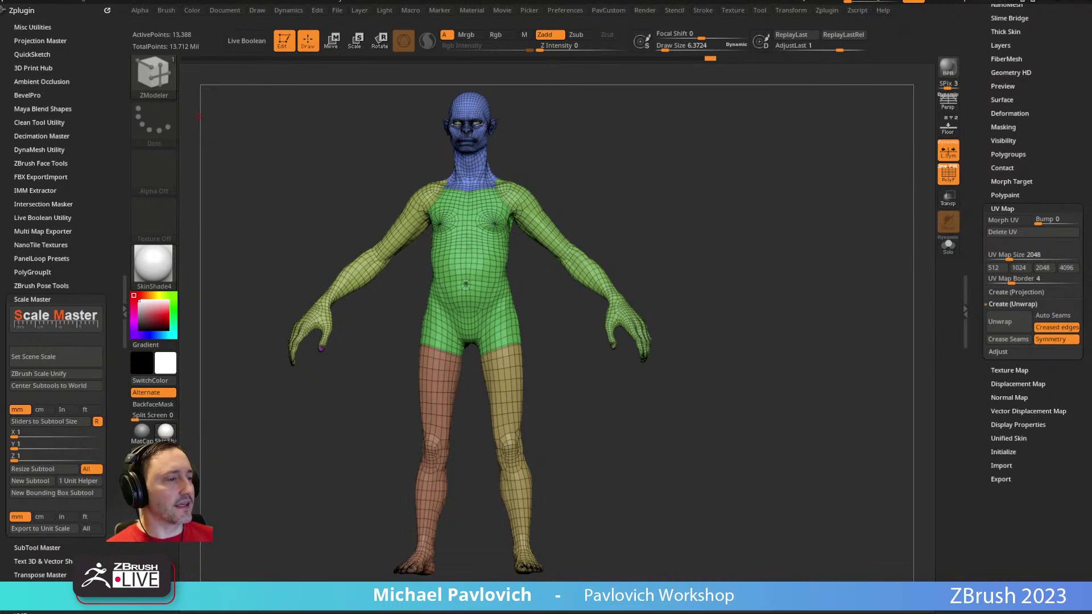
pyautogui.scroll(10, 970, 216)
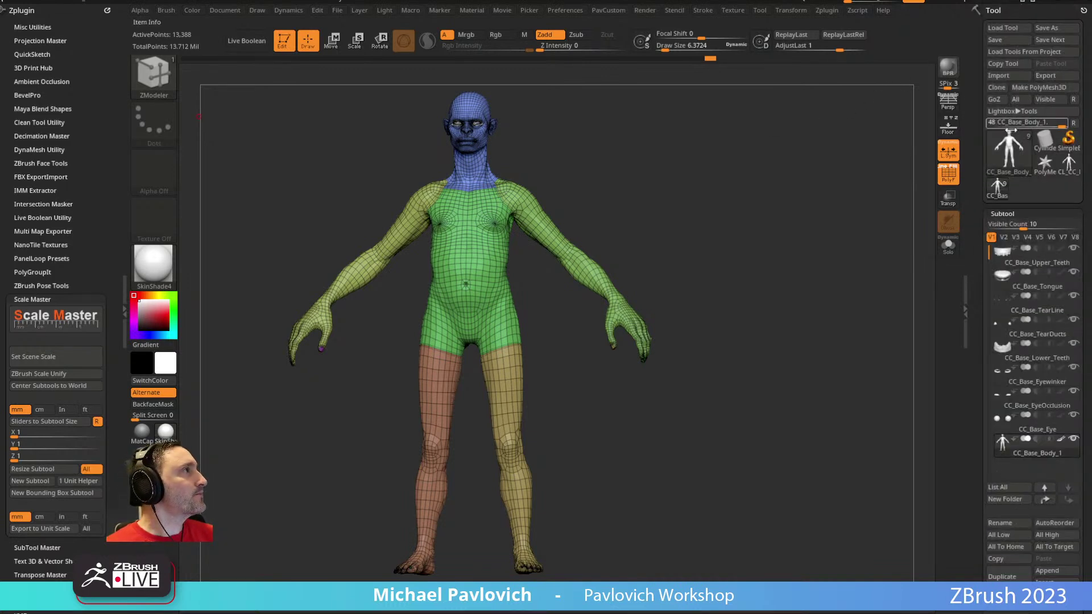
pyautogui.click(1008, 153)
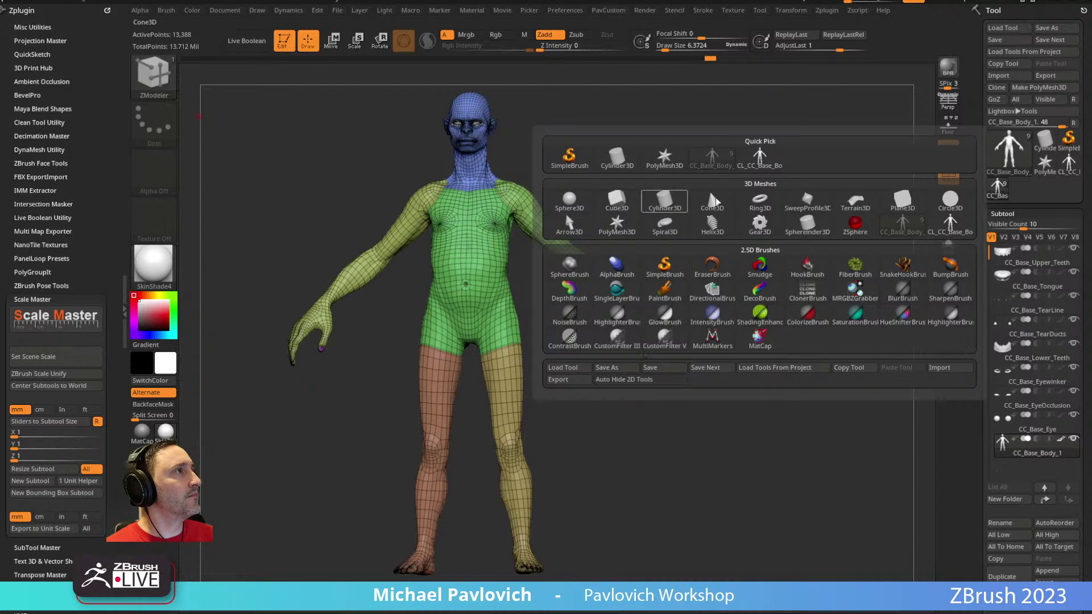
pyautogui.click(760, 200)
pyautogui.press('f')
pyautogui.hotkey('shift', 'f')
pyautogui.moveTo(767, 228); pyautogui.dragTo(765, 260)
pyautogui.press('3')
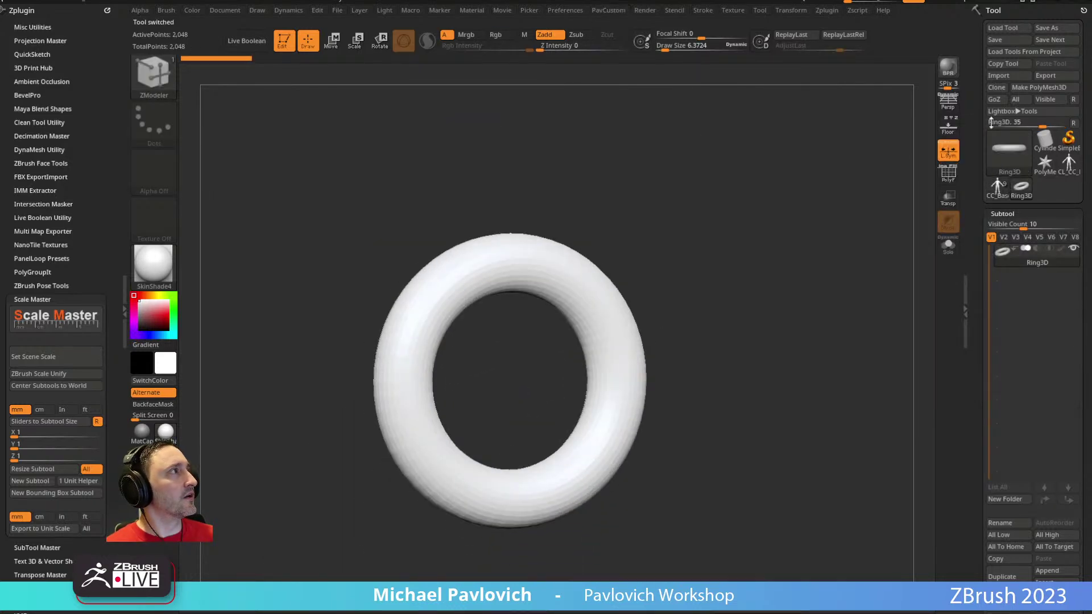
# Step: Convert the ring to a PolyMesh3D, choose the Standard brush, and display its polyframe
pyautogui.click(1032, 89)
pyautogui.press('3')
pyautogui.moveTo(762, 219); pyautogui.dragTo(622, 255)
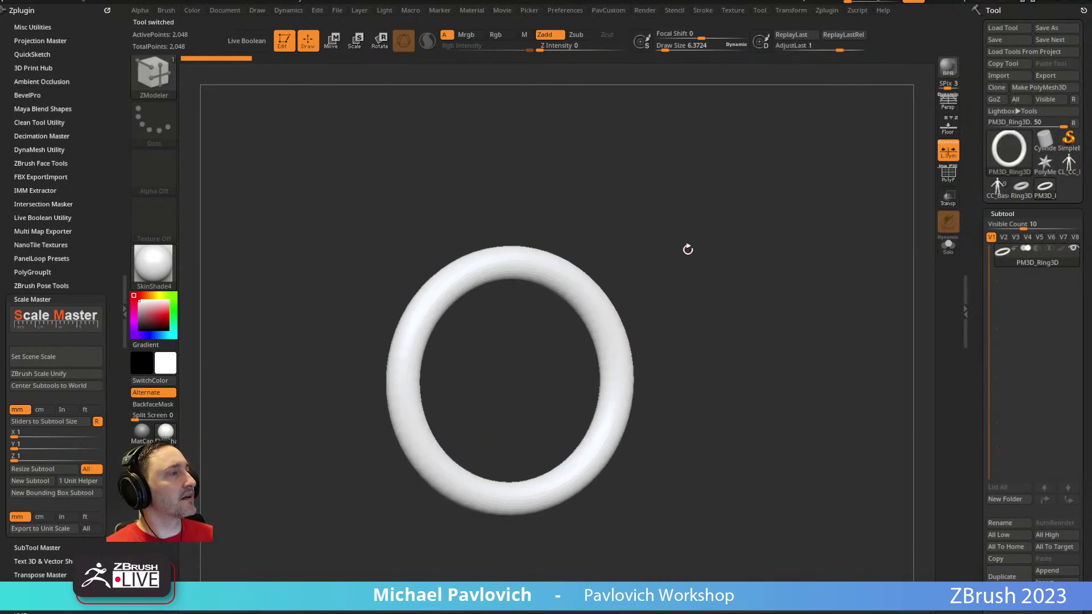
pyautogui.press('b')
pyautogui.press('s')
pyautogui.press('t')
pyautogui.keyDown('shift'); pyautogui.moveTo(704, 251); pyautogui.dragTo(685, 271); pyautogui.keyUp('shift')
pyautogui.hotkey('shift', 'f')
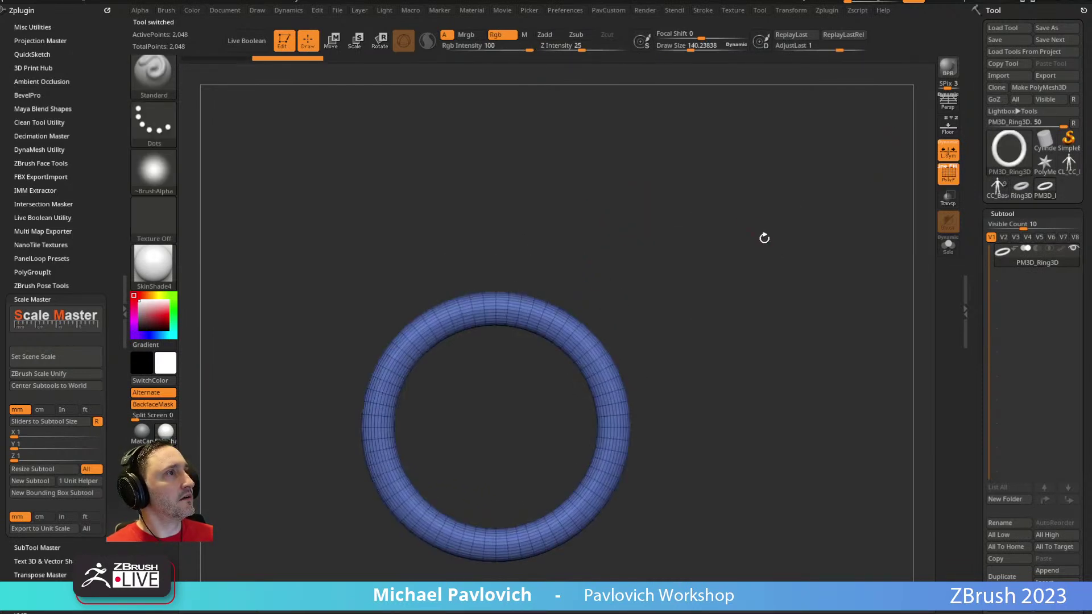
# Step: Duplicate the ring subtool and isolate a narrow centre strip of the copy, without its lower part, using SelectRect
pyautogui.moveTo(759, 261)
pyautogui.keyDown('shift'); pyautogui.mouseDown()
pyautogui.moveTo(763, 236)
pyautogui.moveTo(703, 212)
pyautogui.mouseUp(); pyautogui.keyUp('shift')
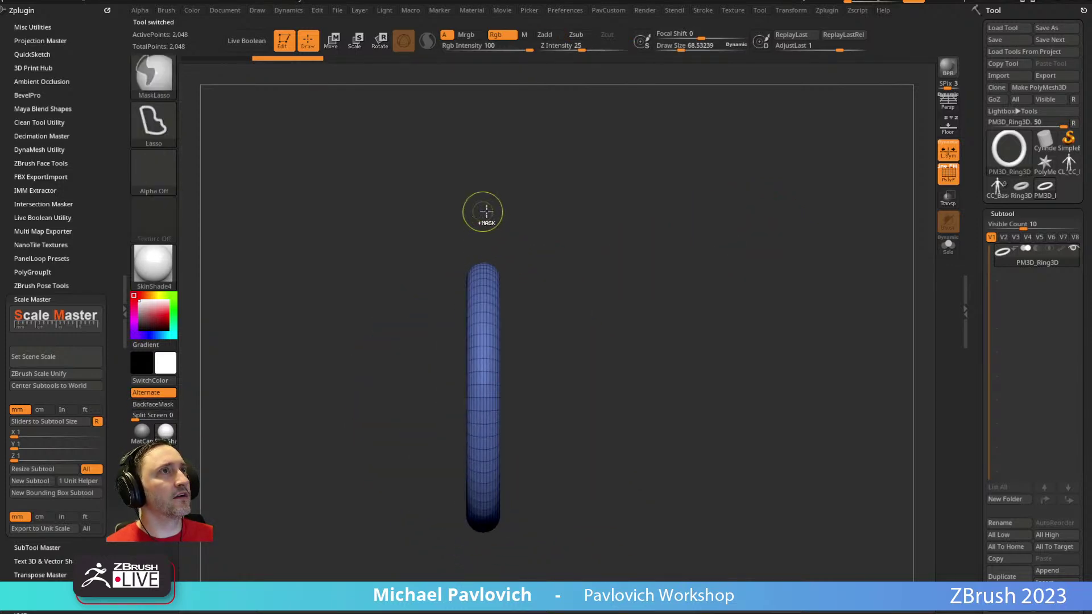
pyautogui.click(996, 576)
pyautogui.keyDown('ctrl'); pyautogui.keyDown('shift'); pyautogui.moveTo(474, 199); pyautogui.dragTo(507, 401); pyautogui.keyUp('shift'); pyautogui.keyUp('ctrl')
pyautogui.click(154, 74)
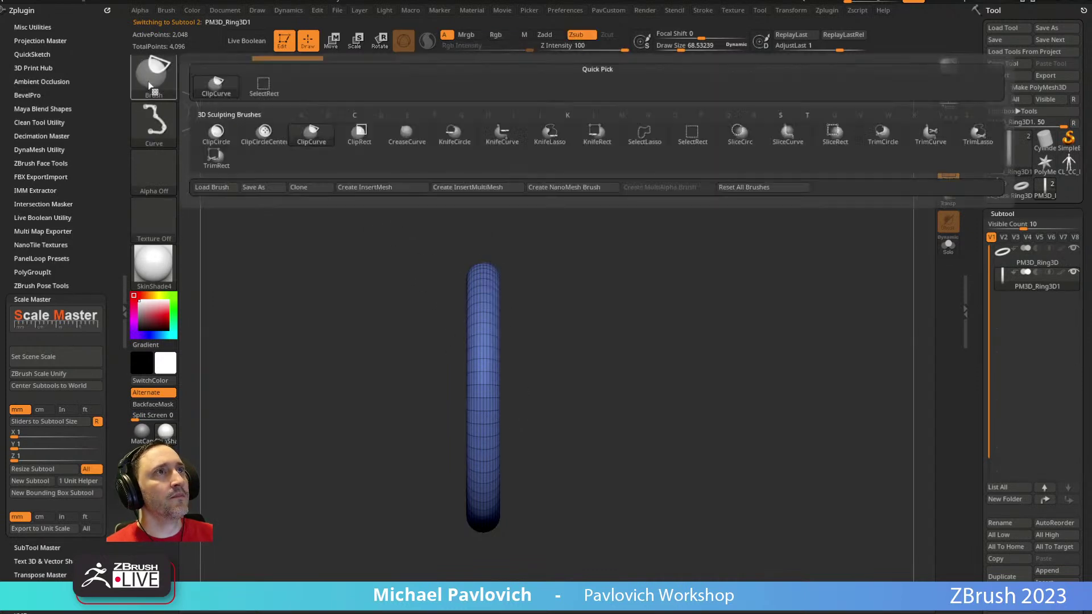
pyautogui.click(692, 135)
pyautogui.keyDown('ctrl'); pyautogui.keyDown('shift'); pyautogui.moveTo(472, 195); pyautogui.dragTo(500, 464); pyautogui.keyUp('shift'); pyautogui.keyUp('ctrl')
pyautogui.moveTo(585, 370); pyautogui.dragTo(673, 287)
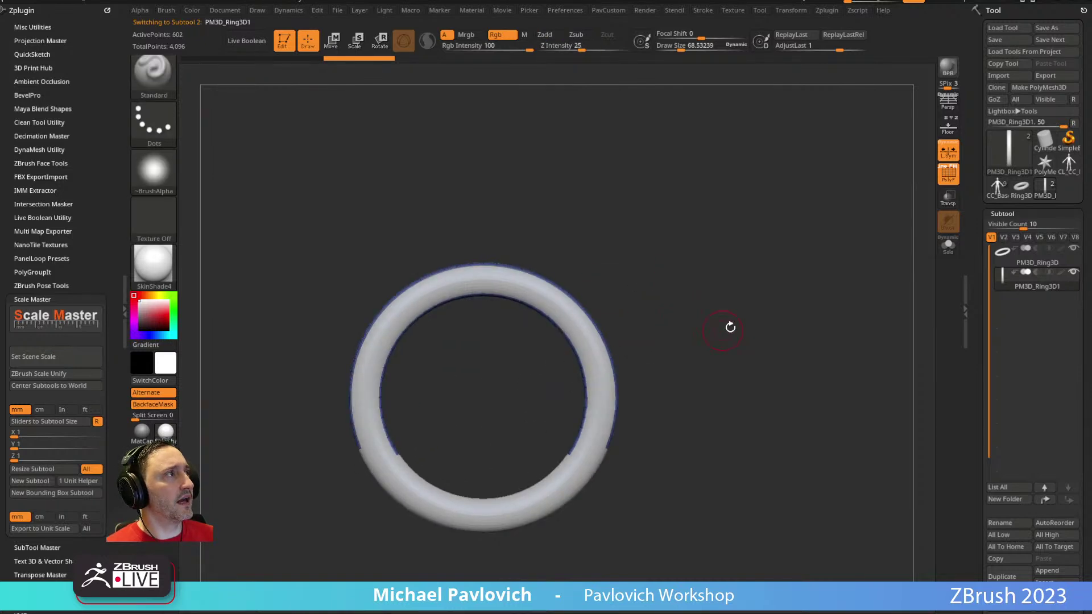
# Step: Delete the hidden geometry of the ring copy and apply Auto Groups to the remaining strips
pyautogui.press('space')
pyautogui.click(716, 241)
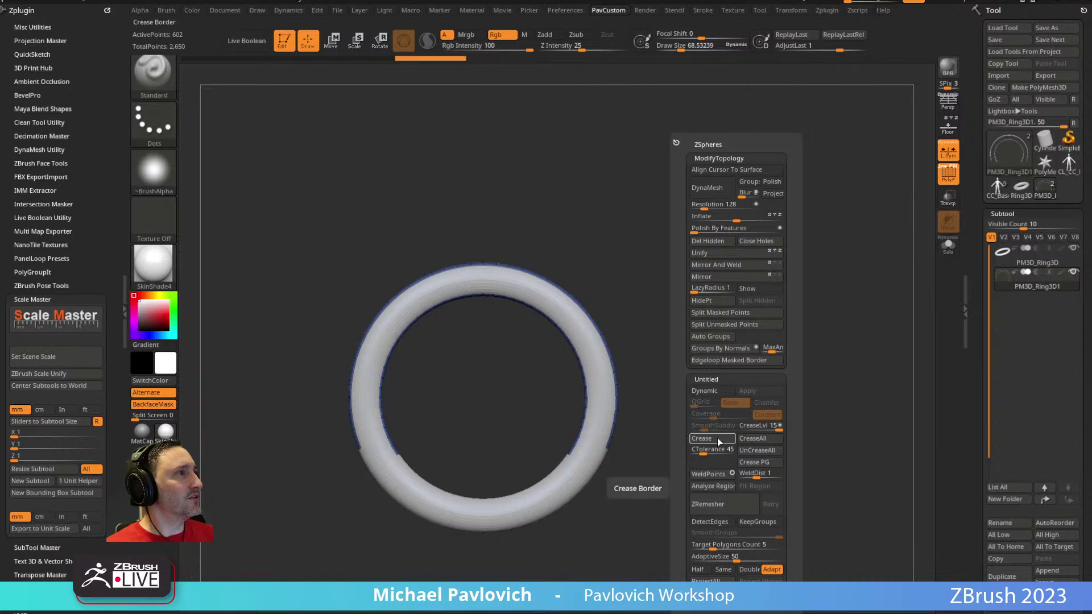
pyautogui.click(730, 336)
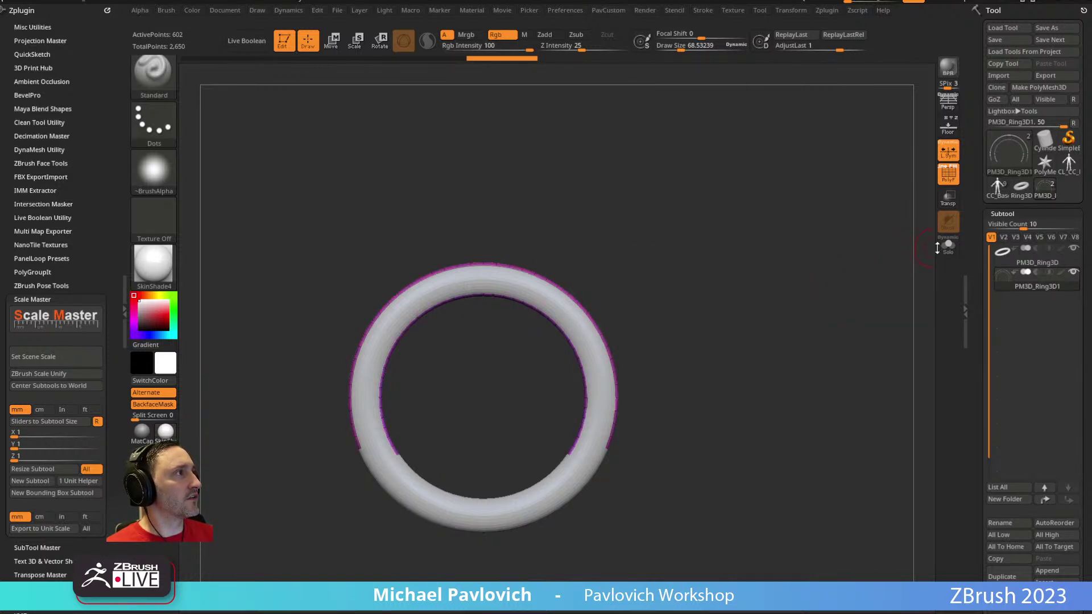
# Step: Solo the copied subtool, isolate its outer strip, and delete the hidden inner strip
pyautogui.click(945, 246)
pyautogui.moveTo(705, 273); pyautogui.dragTo(573, 305)
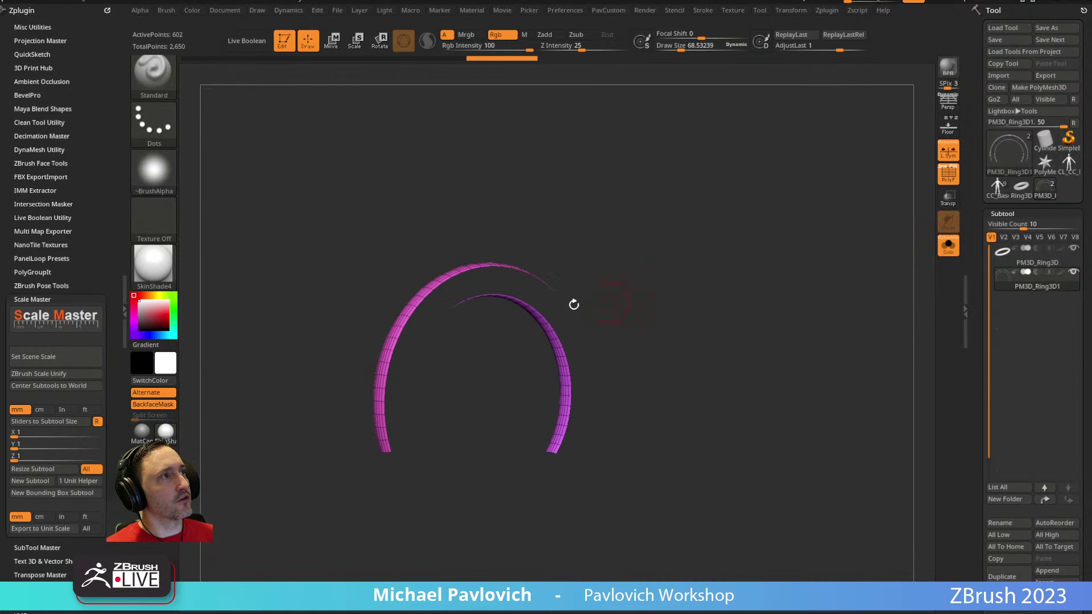
pyautogui.keyDown('ctrl'); pyautogui.keyDown('shift'); pyautogui.click(474, 268); pyautogui.keyUp('shift'); pyautogui.keyUp('ctrl')
pyautogui.press('space')
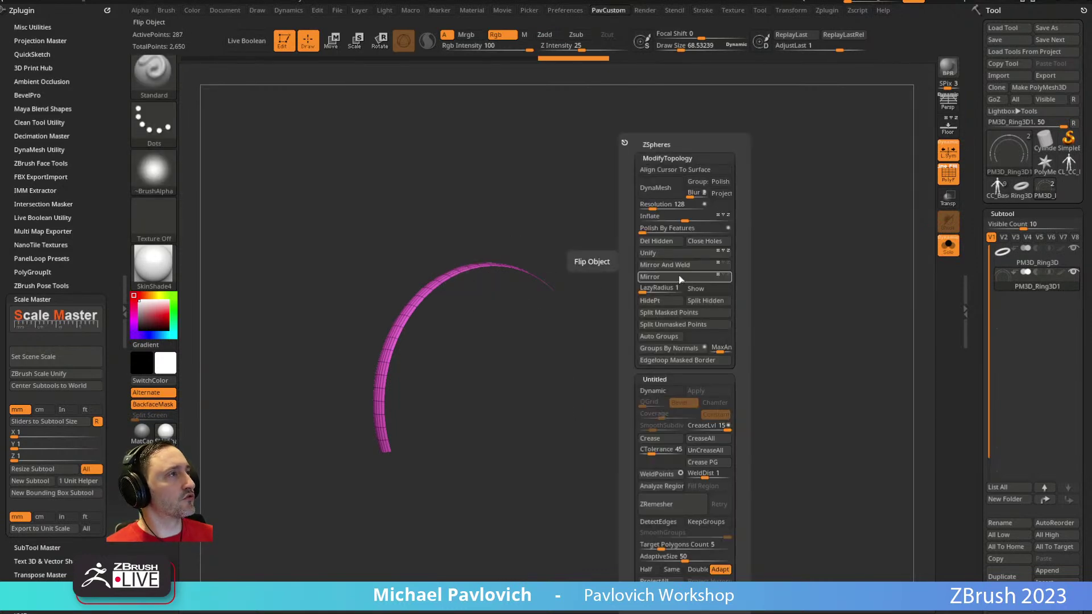
pyautogui.click(663, 242)
pyautogui.moveTo(694, 270); pyautogui.dragTo(719, 268)
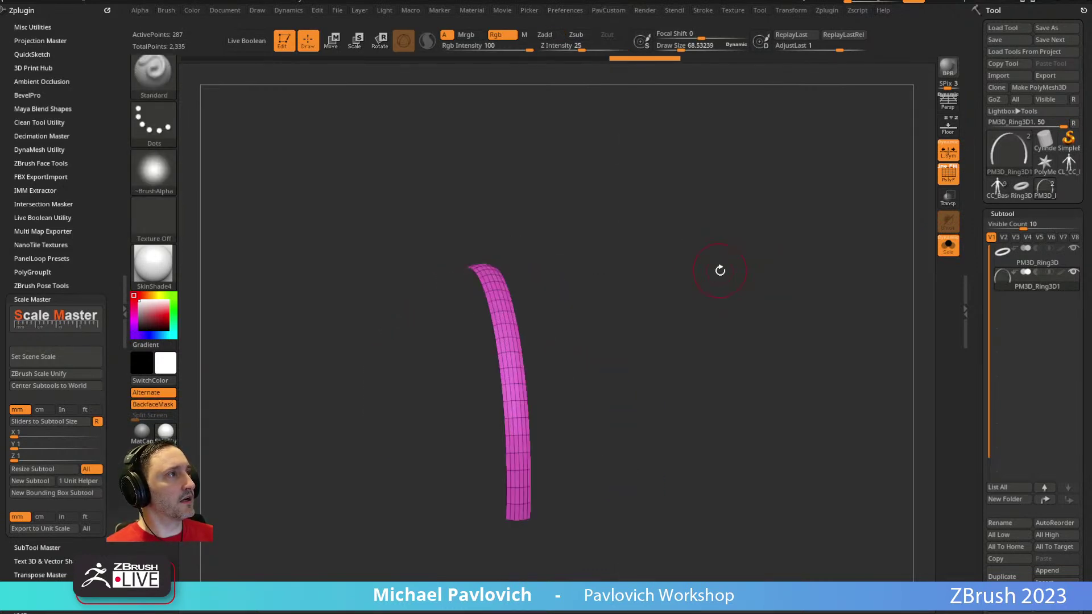
# Step: Choose the ZModeler brush and set its polygon QMesh action to target Polygroup All
pyautogui.press('b')
pyautogui.press('z')
pyautogui.press('m')
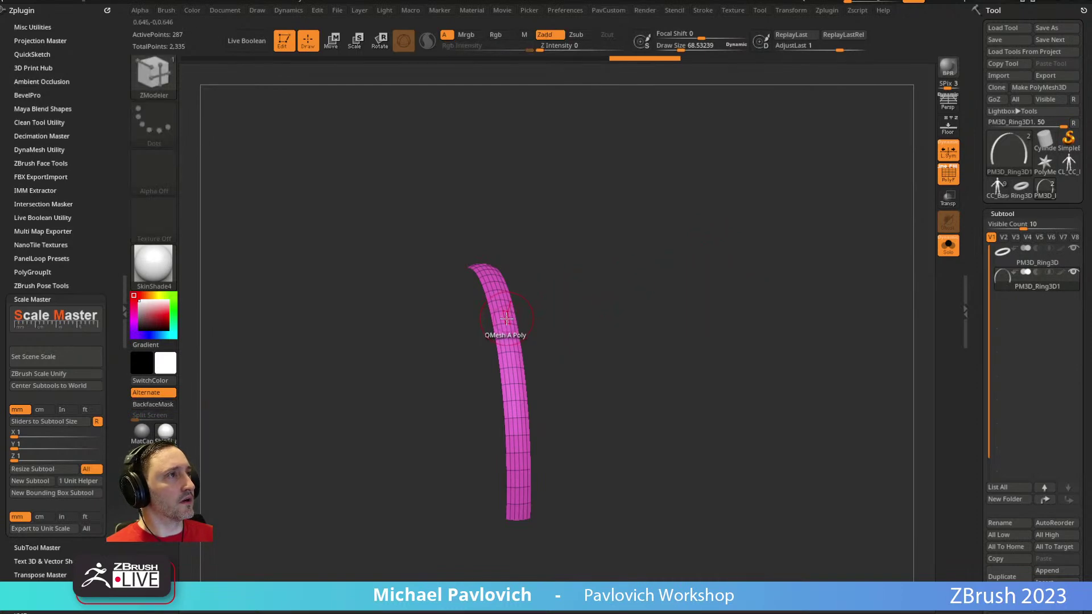
pyautogui.press('space')
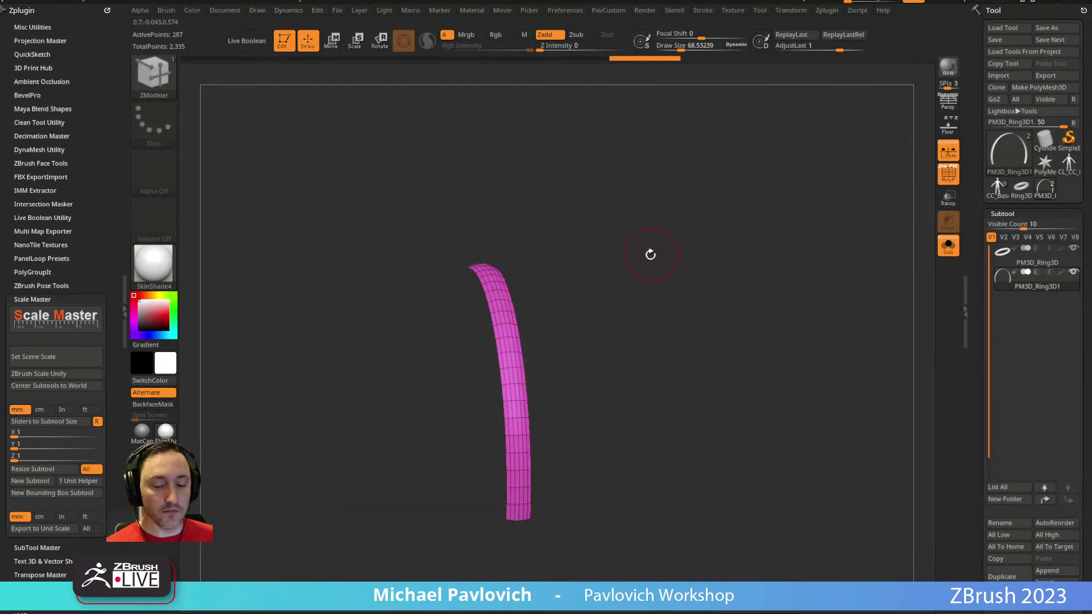
pyautogui.press('b')
pyautogui.click(642, 262)
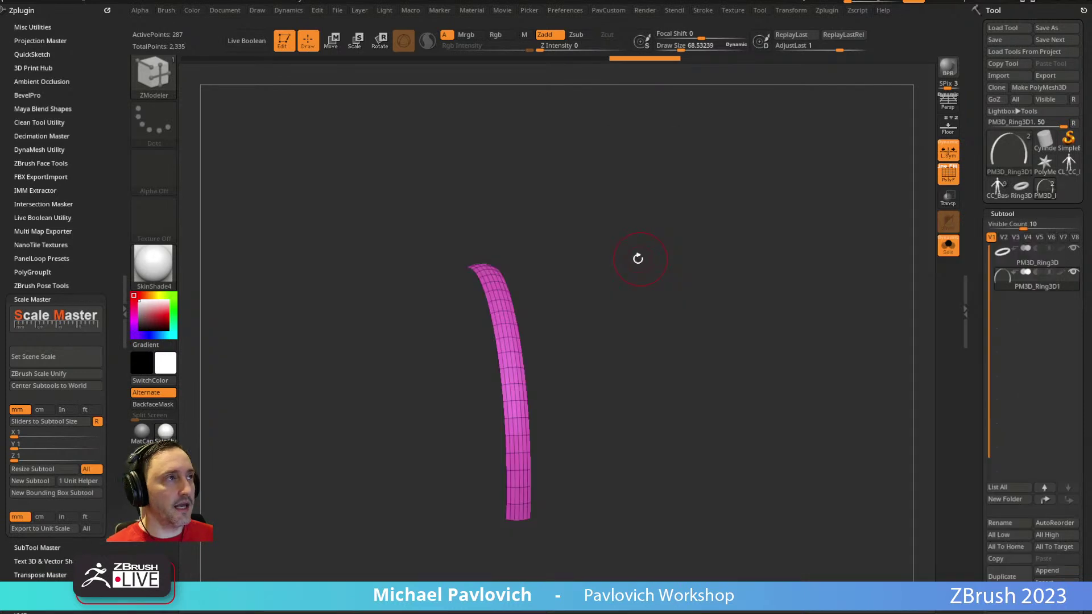
pyautogui.press('space')
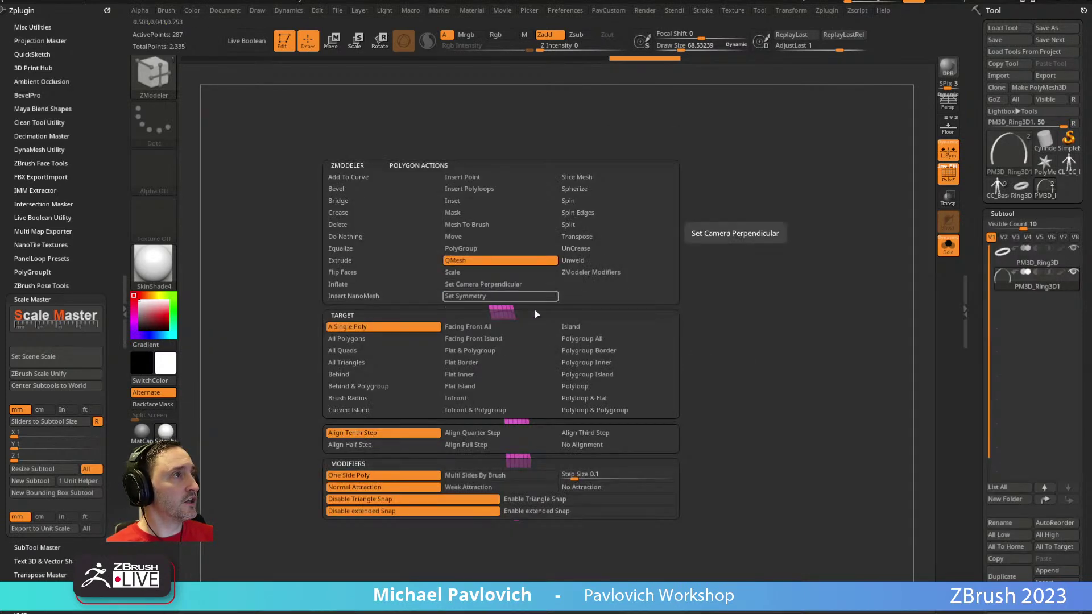
pyautogui.click(578, 337)
# Step: Thicken the strip with QMesh, show the original ring again, and enlarge the band around it
pyautogui.moveTo(634, 248); pyautogui.dragTo(589, 269)
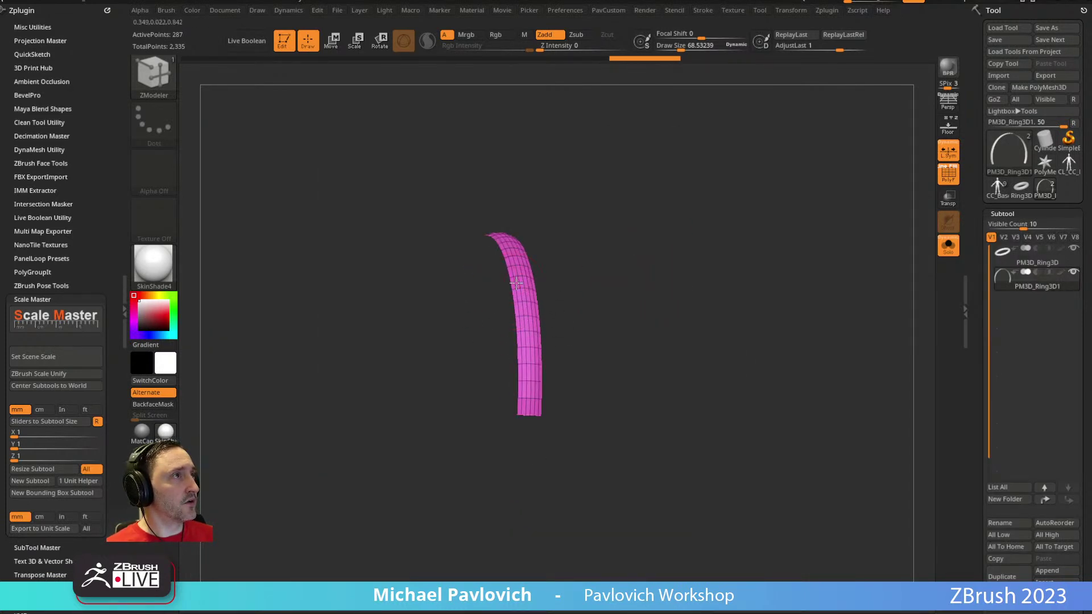
pyautogui.moveTo(516, 283); pyautogui.dragTo(520, 267)
pyautogui.moveTo(629, 192); pyautogui.dragTo(728, 256)
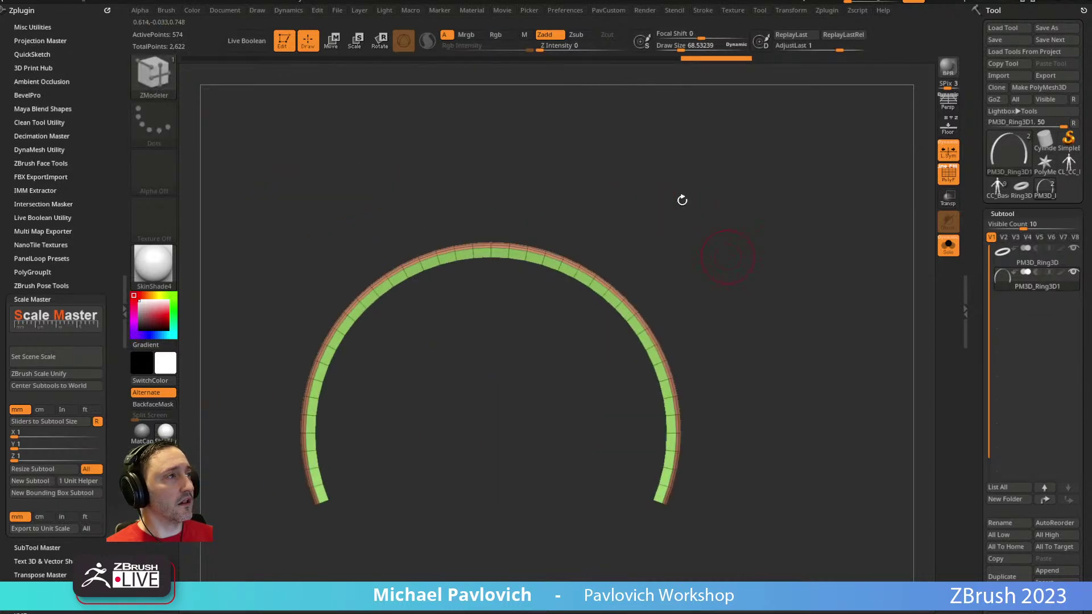
pyautogui.moveTo(673, 194); pyautogui.dragTo(853, 222)
pyautogui.click(948, 245)
pyautogui.press('w')
pyautogui.moveTo(463, 345); pyautogui.dragTo(552, 331)
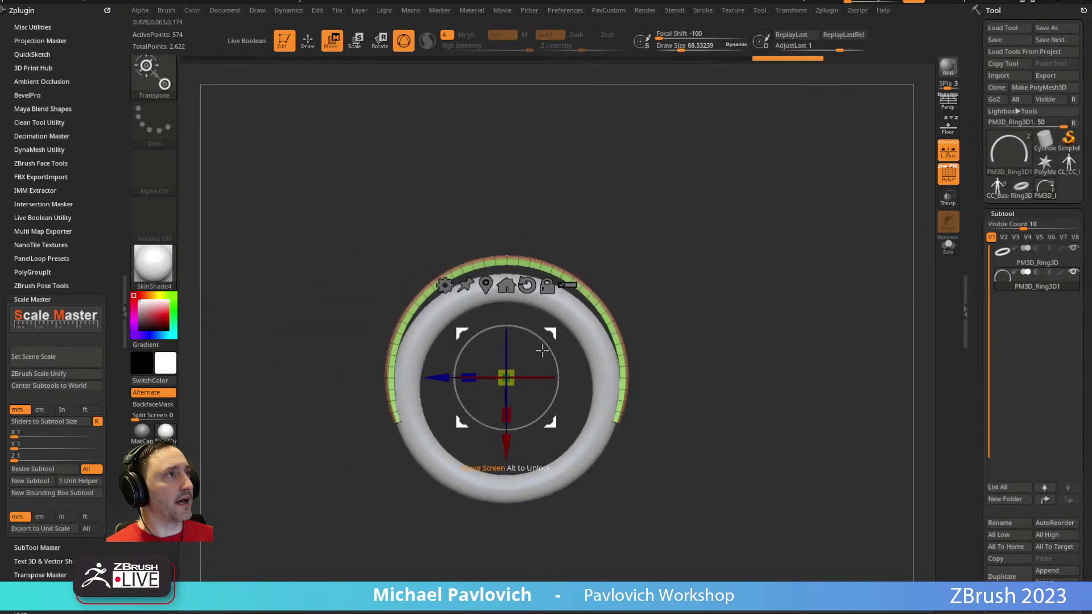
pyautogui.moveTo(513, 372); pyautogui.dragTo(697, 292)
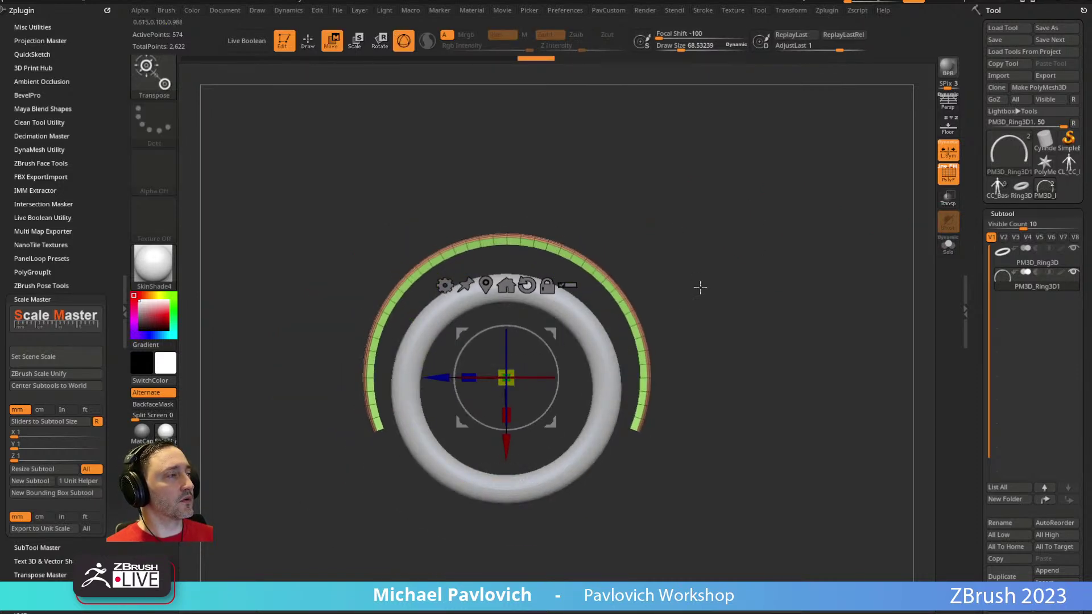
# Step: Undo the band's enlargement and thickening, and delete the copied strip subtool
pyautogui.hotkey('ctrl', 'z')
pyautogui.hotkey('ctrl', 'z')
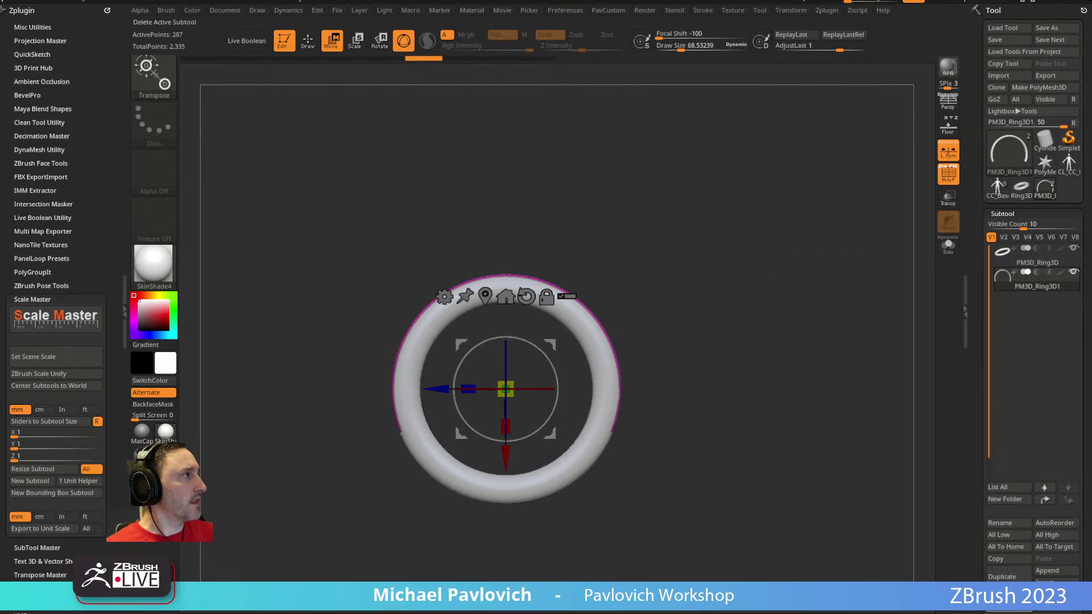
pyautogui.click(1018, 264)
pyautogui.keyDown('alt'); pyautogui.moveTo(737, 273); pyautogui.dragTo(714, 275); pyautogui.keyUp('alt')
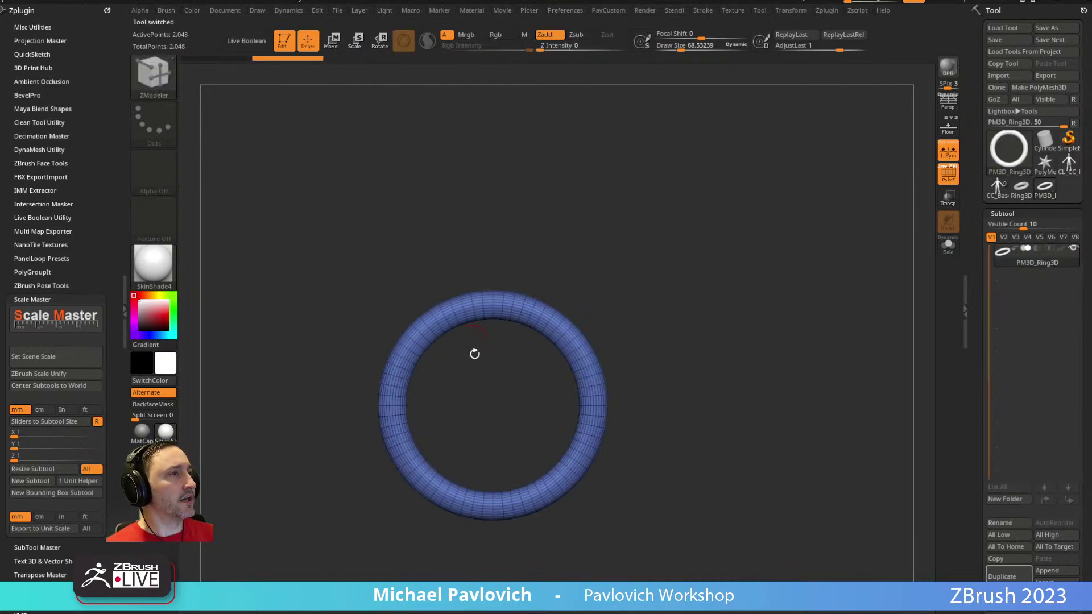
# Step: Slice the ring along a freehand arch with SliceCurve and isolate the resulting upper section
pyautogui.keyDown('ctrl'); pyautogui.keyDown('shift'); pyautogui.click(171, 80); pyautogui.keyUp('shift'); pyautogui.keyUp('ctrl')
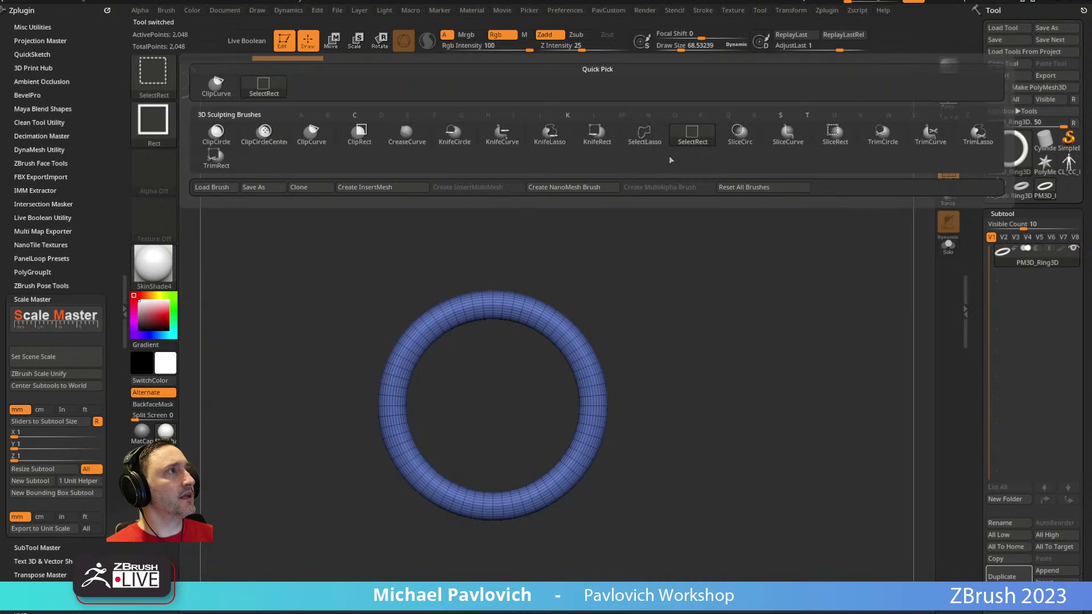
pyautogui.click(785, 143)
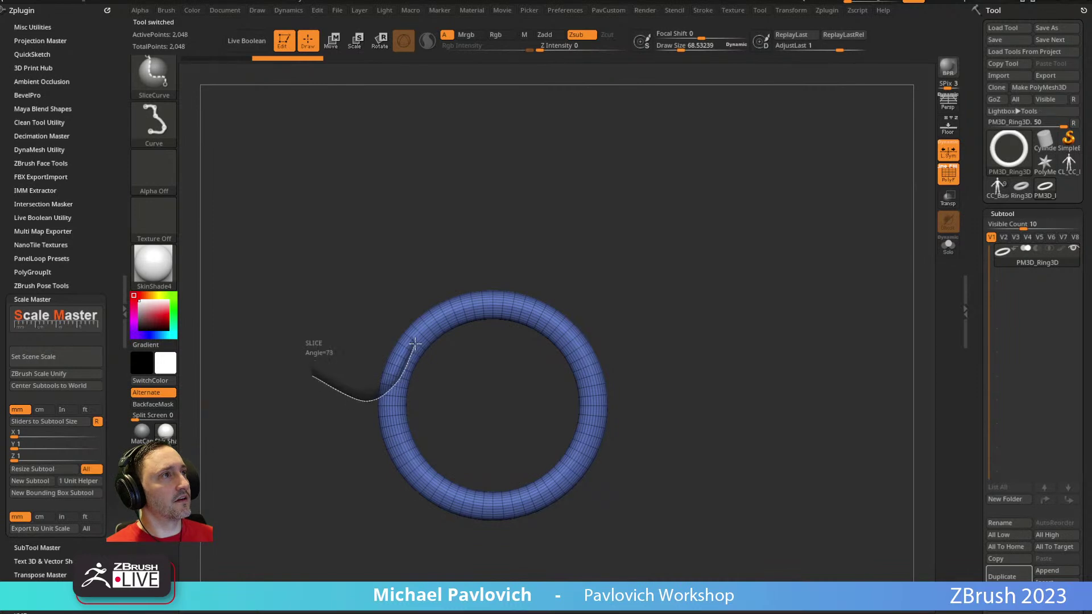
pyautogui.moveTo(456, 311); pyautogui.dragTo(550, 318)
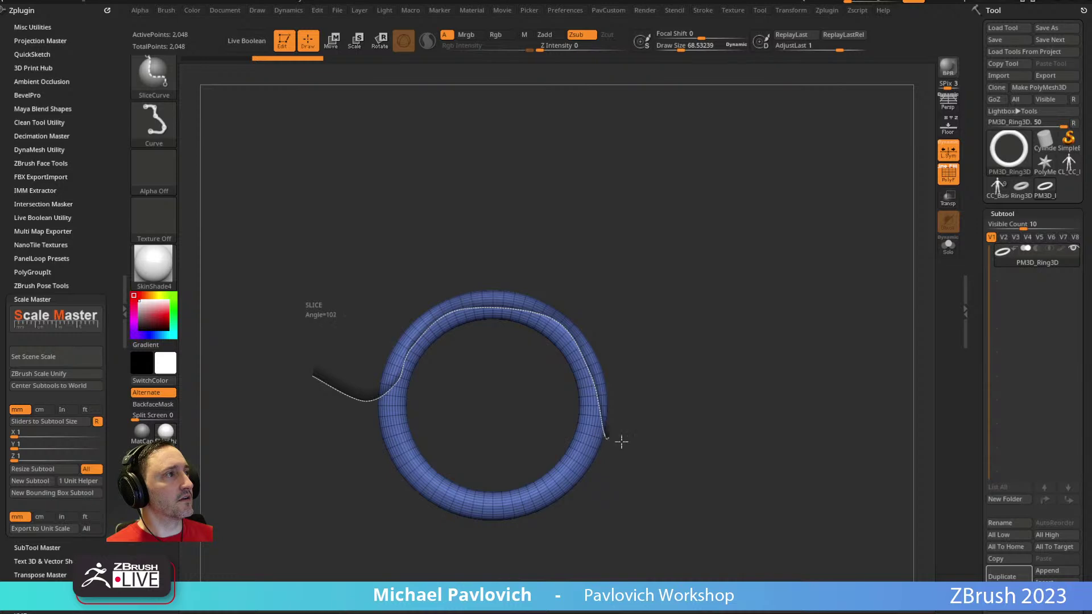
pyautogui.moveTo(611, 438); pyautogui.dragTo(613, 437)
pyautogui.moveTo(471, 272); pyautogui.dragTo(592, 329)
pyautogui.keyDown('ctrl'); pyautogui.keyDown('shift'); pyautogui.click(592, 329); pyautogui.keyUp('shift'); pyautogui.keyUp('ctrl')
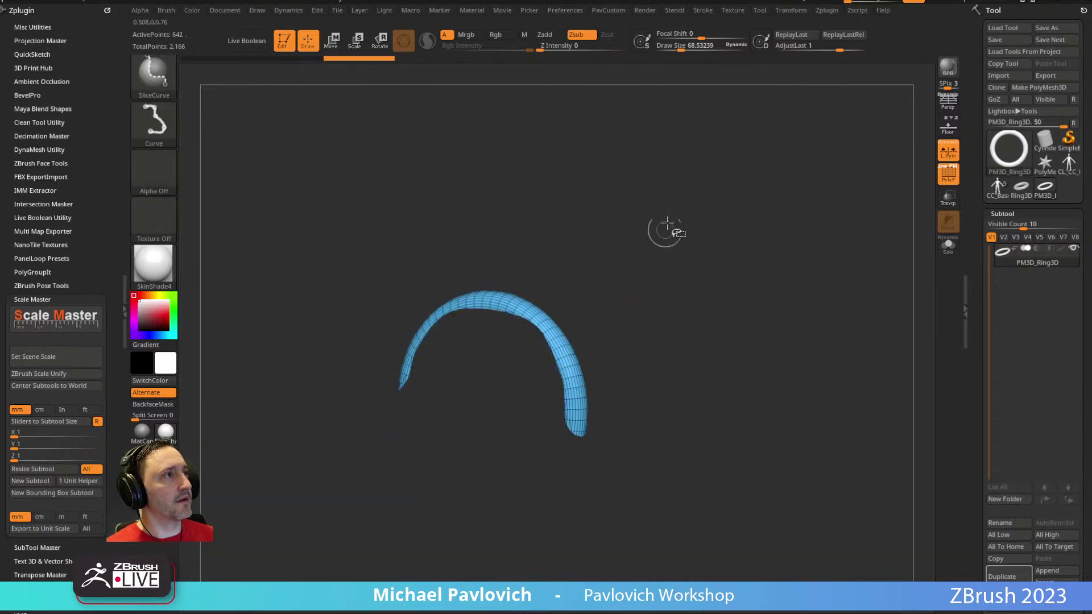
pyautogui.keyDown('ctrl'); pyautogui.keyDown('shift'); pyautogui.click(780, 336); pyautogui.keyUp('shift'); pyautogui.keyUp('ctrl')
# Step: Undo the freehand slice of the ring and duplicate the ring subtool
pyautogui.hotkey('ctrl', 'z')
pyautogui.hotkey('ctrl', 'z')
pyautogui.hotkey('ctrl', 'z')
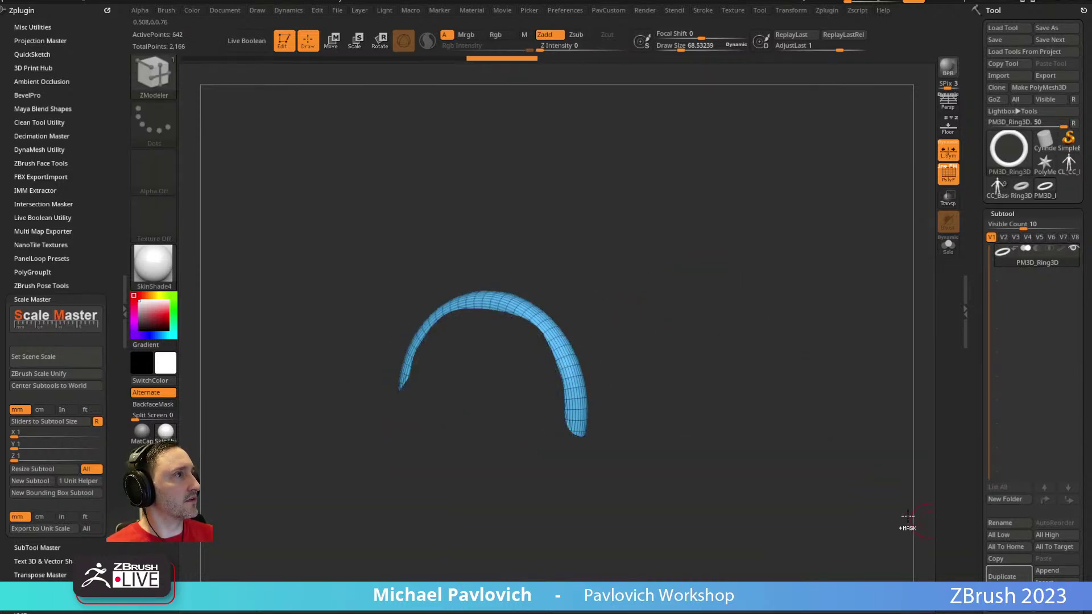
pyautogui.click(1002, 576)
pyautogui.keyDown('shift'); pyautogui.moveTo(864, 483); pyautogui.dragTo(435, 337); pyautogui.keyUp('shift')
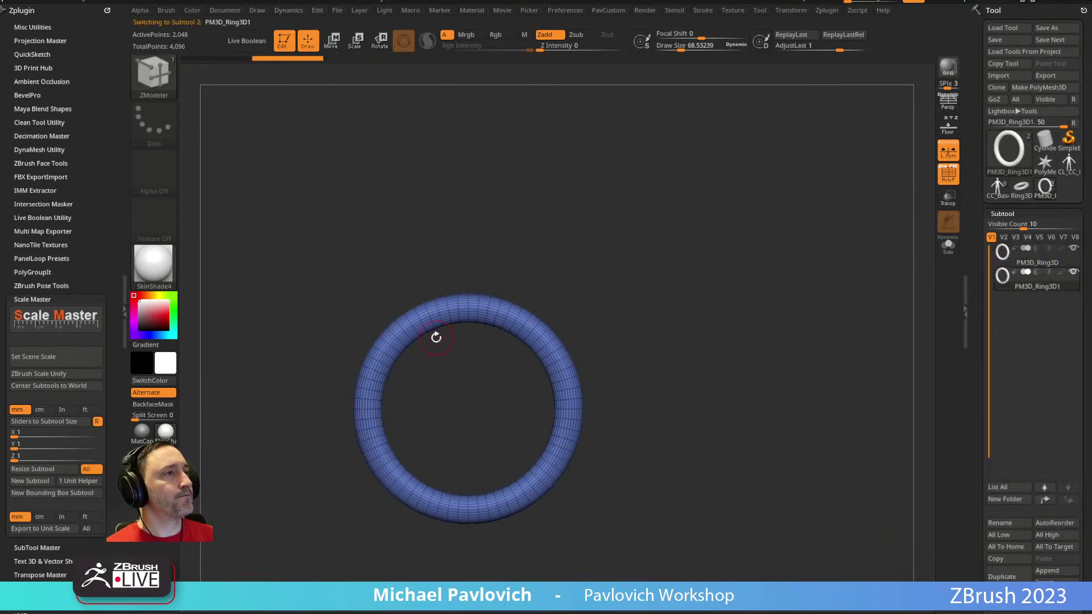
# Step: Switch back to the SelectRect brush and try to isolate a strip of the ring copy from its side view
pyautogui.keyDown('ctrl'); pyautogui.keyDown('shift'); pyautogui.click(159, 68); pyautogui.keyUp('shift'); pyautogui.keyUp('ctrl')
pyautogui.keyDown('ctrl'); pyautogui.keyDown('shift'); pyautogui.click(268, 88); pyautogui.keyUp('shift'); pyautogui.keyUp('ctrl')
pyautogui.keyDown('shift'); pyautogui.moveTo(651, 263); pyautogui.dragTo(546, 267); pyautogui.keyUp('shift')
pyautogui.moveTo(561, 207)
pyautogui.keyDown('ctrl'); pyautogui.keyDown('shift'); pyautogui.mouseDown()
pyautogui.moveTo(609, 390)
pyautogui.moveTo(596, 450)
pyautogui.moveTo(596, 397)
pyautogui.mouseUp(); pyautogui.keyUp('shift'); pyautogui.keyUp('ctrl')
pyautogui.moveTo(657, 304); pyautogui.dragTo(644, 295)
pyautogui.keyDown('ctrl'); pyautogui.keyDown('shift'); pyautogui.click(642, 297); pyautogui.keyUp('shift'); pyautogui.keyUp('ctrl')
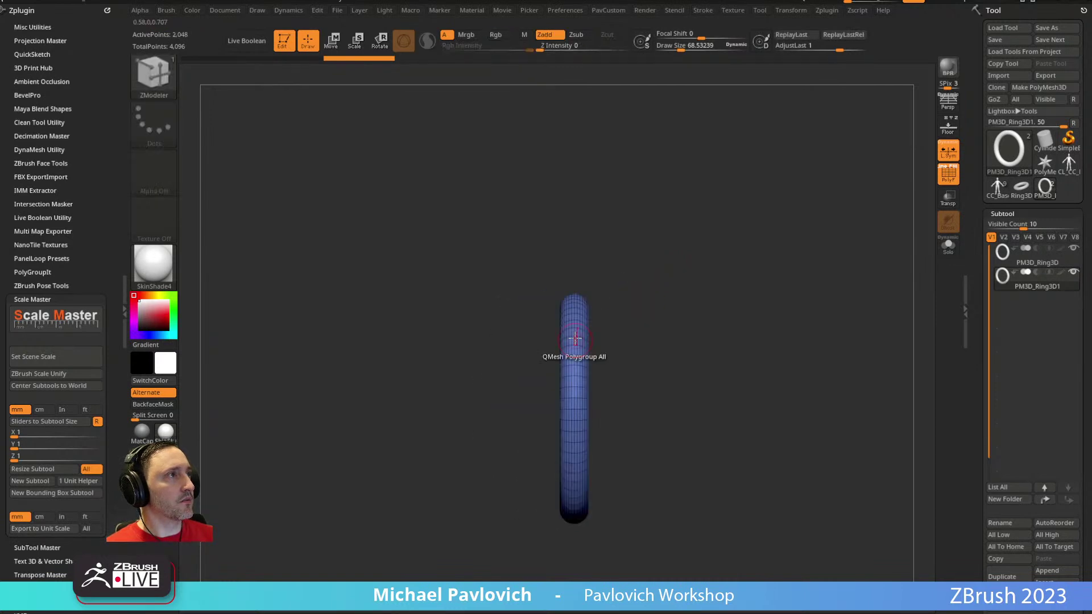
pyautogui.hotkey('ctrl', 'z')
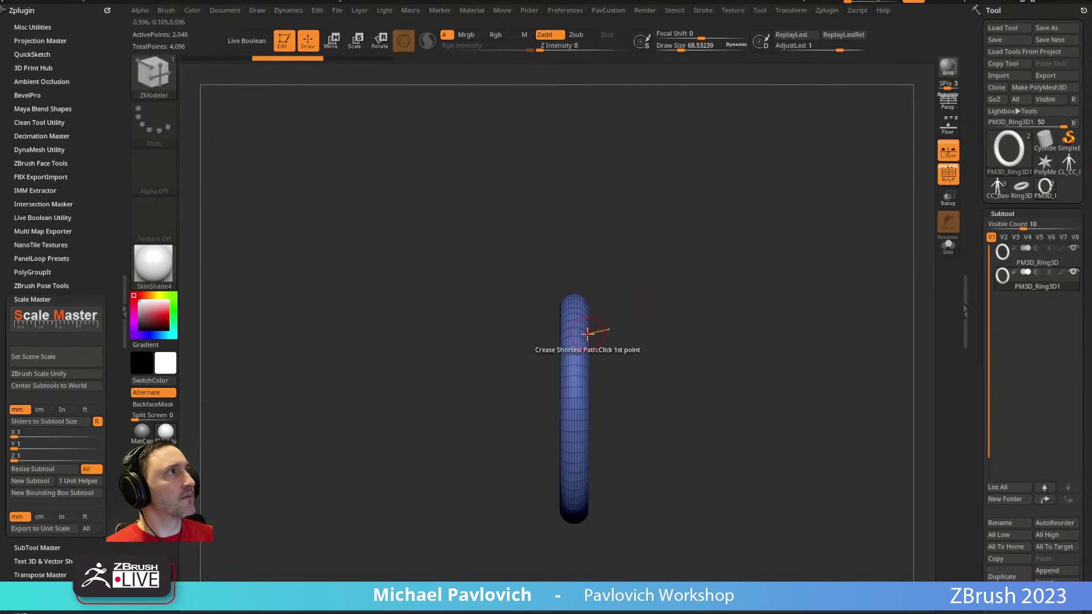
# Step: Display the floor grid and delete the duplicate ring subtool
pyautogui.keyDown('shift'); pyautogui.moveTo(748, 235); pyautogui.dragTo(937, 140); pyautogui.keyUp('shift')
pyautogui.click(947, 135)
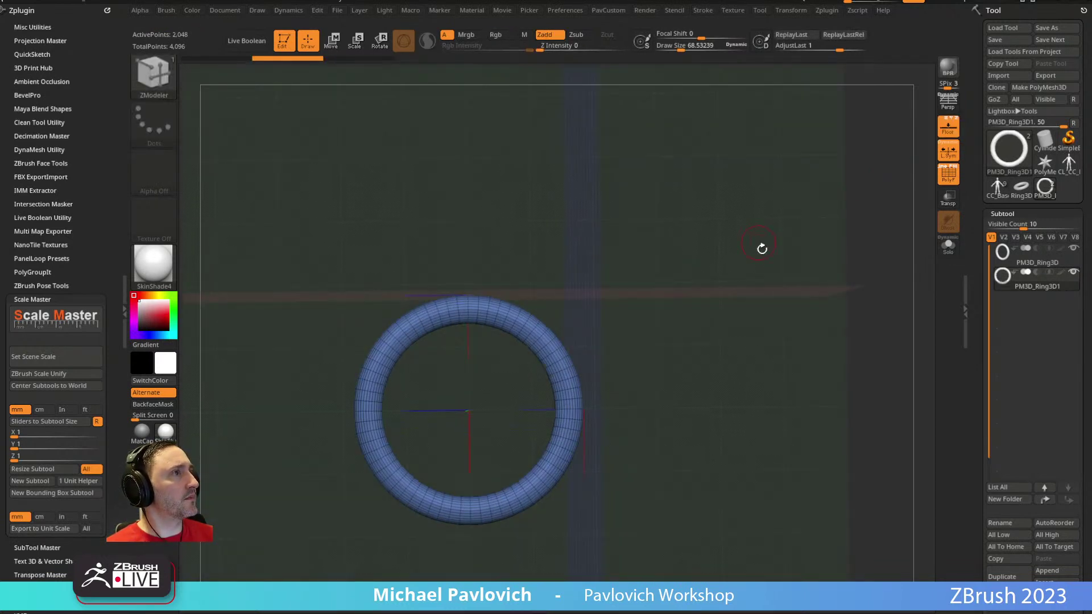
pyautogui.press('Delete')
pyautogui.moveTo(864, 485); pyautogui.dragTo(896, 149)
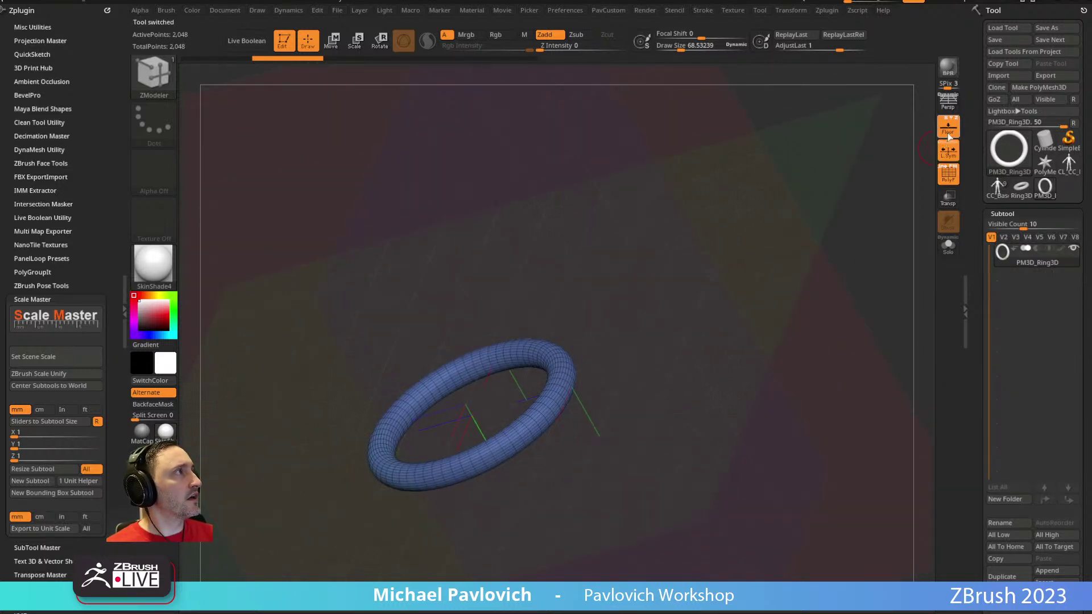
# Step: Rotate the ring with the gizmo so that it stands upright on the floor grid
pyautogui.keyDown('shift'); pyautogui.moveTo(691, 233); pyautogui.dragTo(736, 207); pyautogui.keyUp('shift')
pyautogui.press('w')
pyautogui.moveTo(568, 421); pyautogui.dragTo(589, 420)
pyautogui.press('q')
pyautogui.moveTo(711, 307)
pyautogui.mouseDown()
pyautogui.moveTo(689, 305)
pyautogui.moveTo(813, 233)
pyautogui.mouseUp()
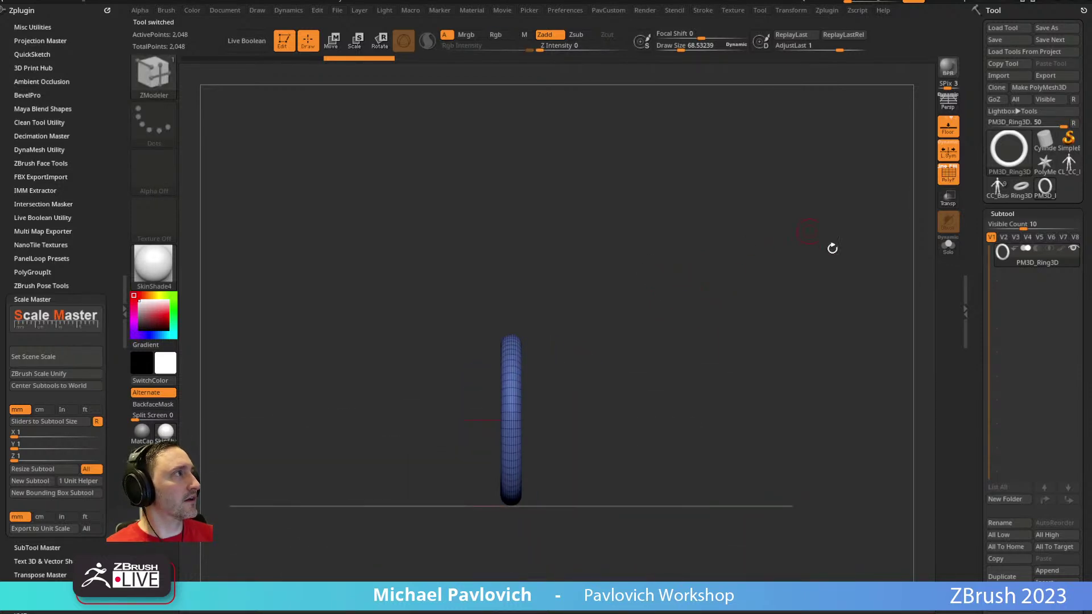
# Step: Duplicate the upright ring subtool and make sure X symmetry is active for the ZModeler brush
pyautogui.click(1001, 577)
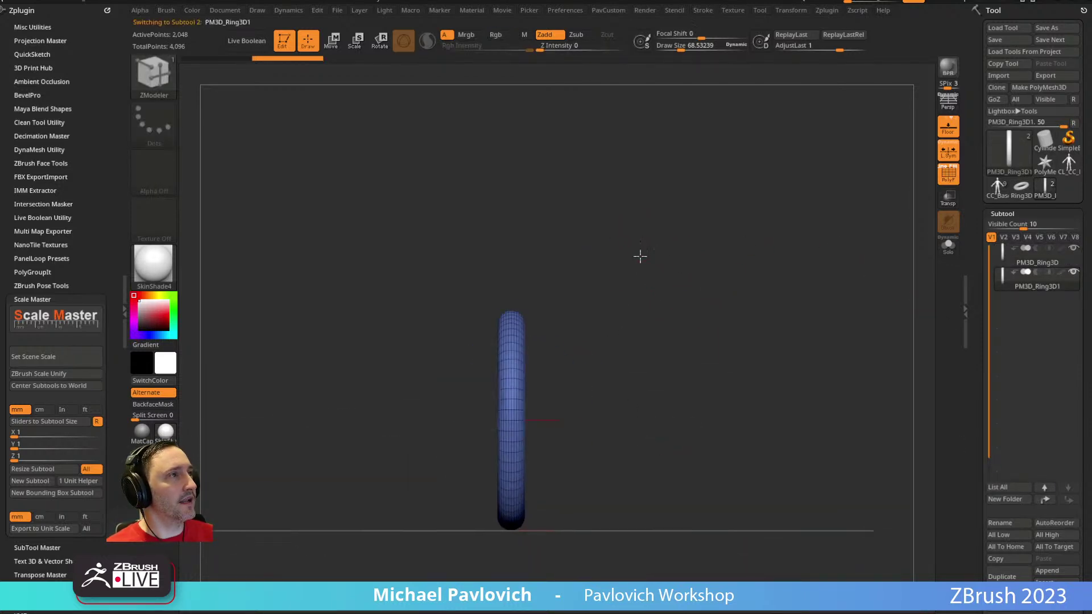
pyautogui.keyDown('ctrl'); pyautogui.keyDown('shift'); pyautogui.moveTo(505, 252); pyautogui.dragTo(547, 413); pyautogui.keyUp('shift'); pyautogui.keyUp('ctrl')
pyautogui.press('b')
pyautogui.press('z')
pyautogui.press('m')
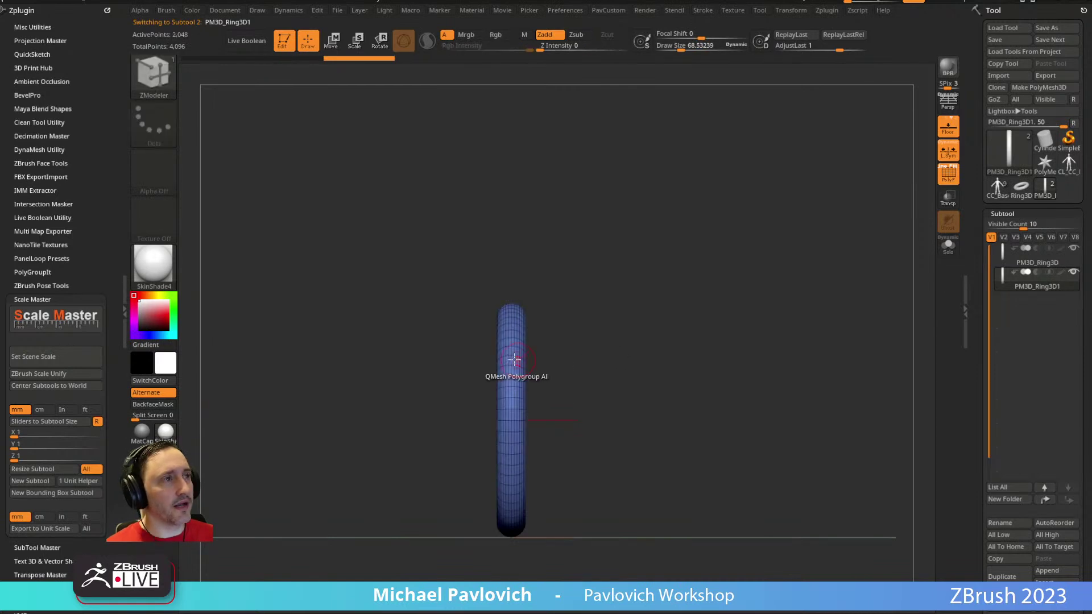
pyautogui.click(791, 10)
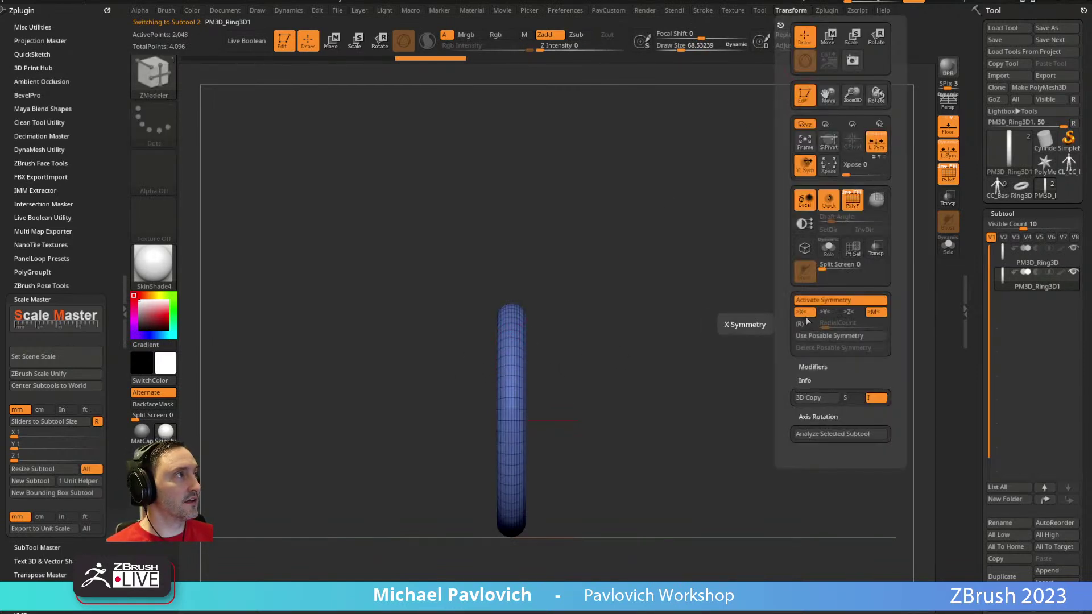
pyautogui.click(822, 302)
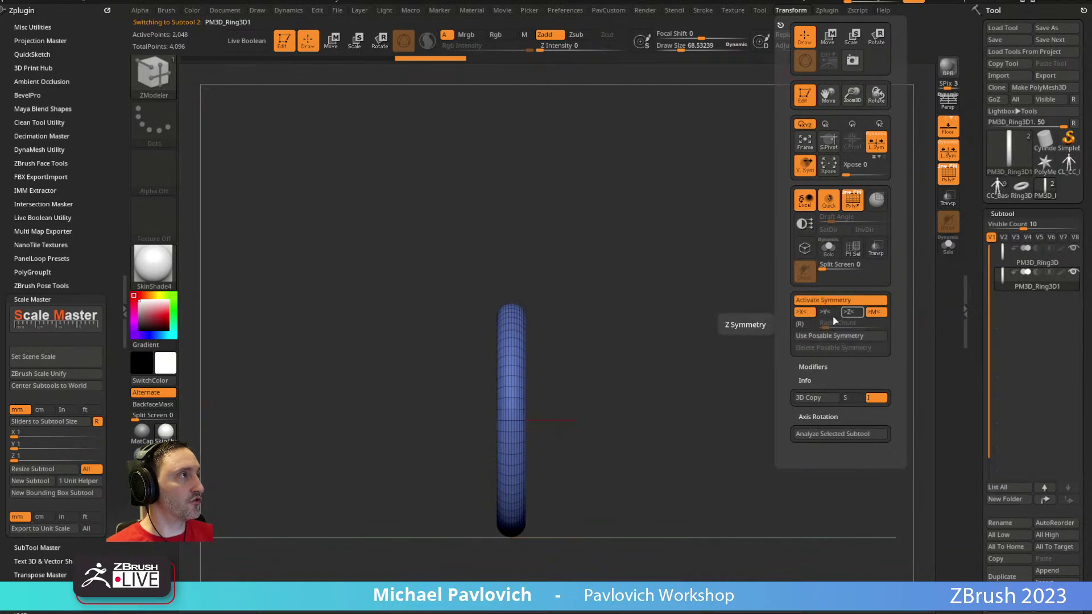
# Step: Keep only the upper centre strip of the ring copy and auto-group its separate pieces
pyautogui.moveTo(500, 216)
pyautogui.keyDown('ctrl'); pyautogui.keyDown('shift'); pyautogui.mouseDown()
pyautogui.moveTo(536, 383)
pyautogui.moveTo(524, 482)
pyautogui.moveTo(529, 367)
pyautogui.moveTo(553, 397)
pyautogui.moveTo(680, 273)
pyautogui.moveTo(646, 276)
pyautogui.mouseUp(); pyautogui.keyUp('shift'); pyautogui.keyUp('ctrl')
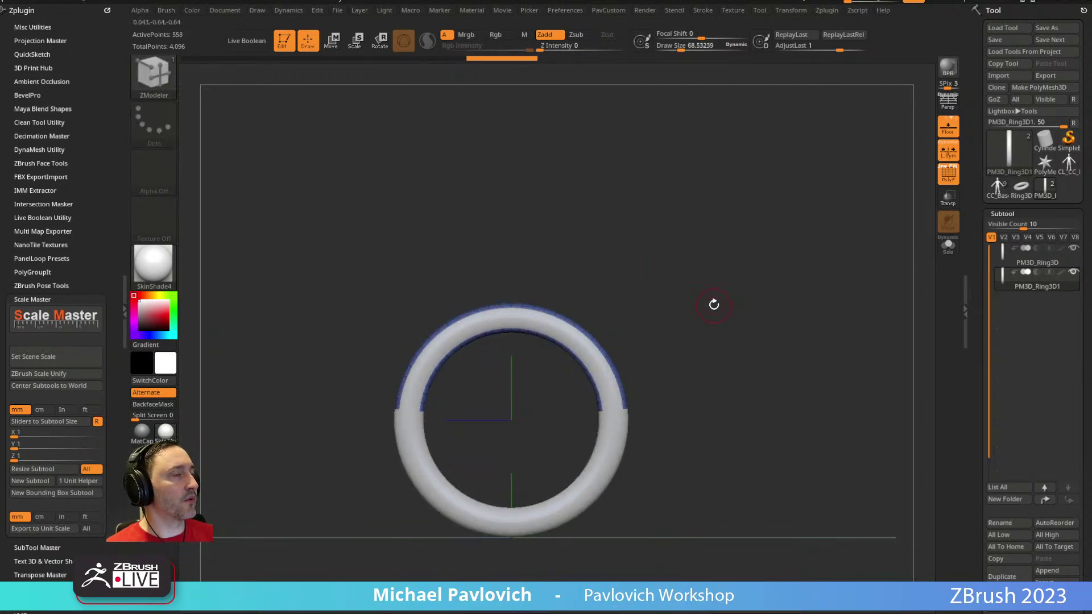
pyautogui.press('3')
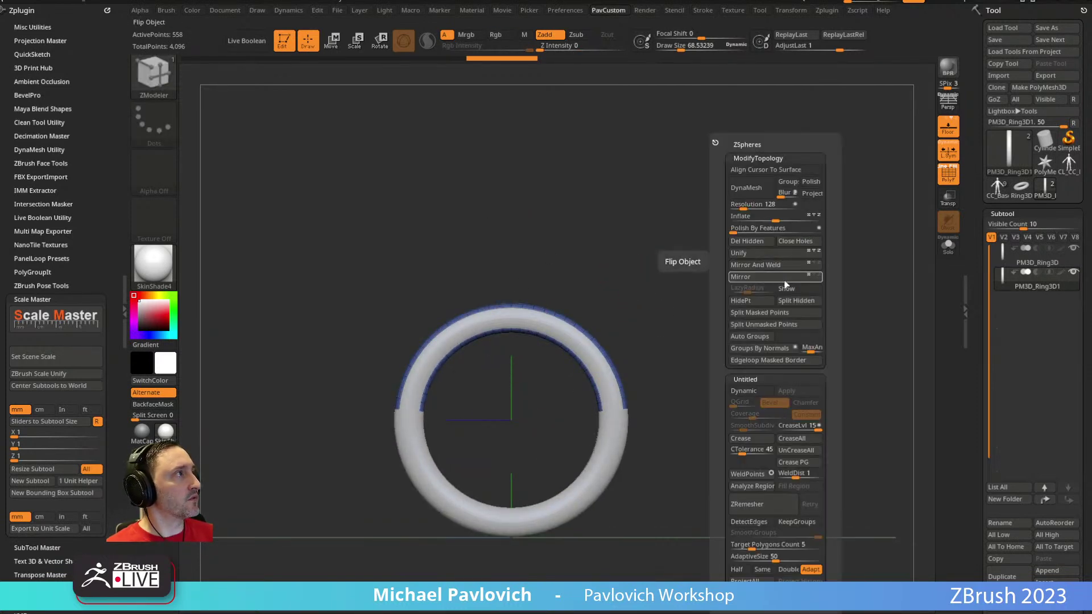
pyautogui.click(747, 240)
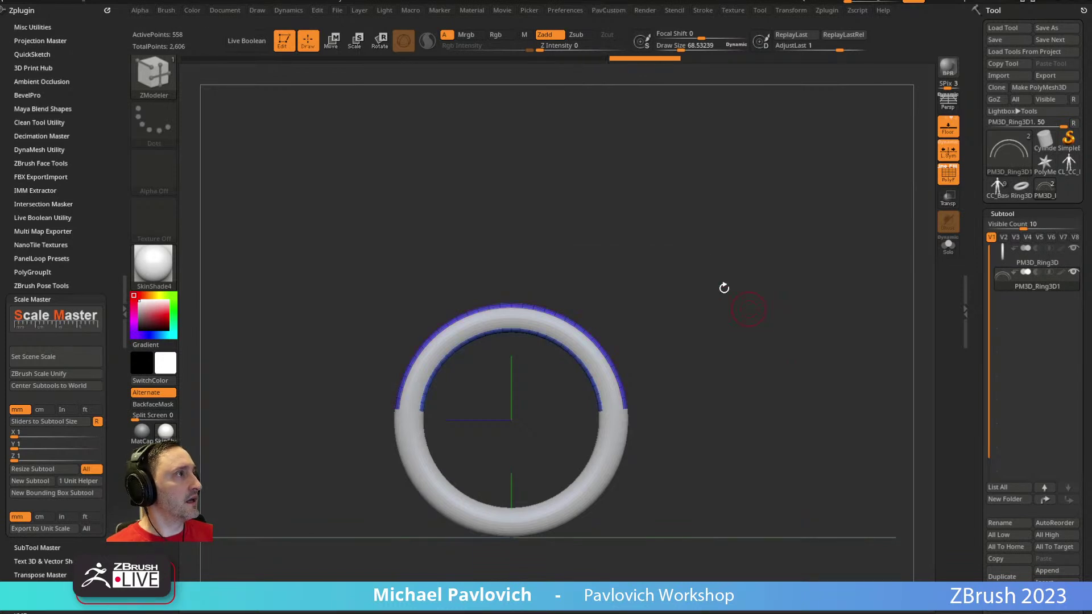
# Step: Isolate the outer arc of the ring copy and delete the hidden inner arc
pyautogui.keyDown('ctrl'); pyautogui.keyDown('shift'); pyautogui.click(561, 319); pyautogui.keyUp('shift'); pyautogui.keyUp('ctrl')
pyautogui.press('3')
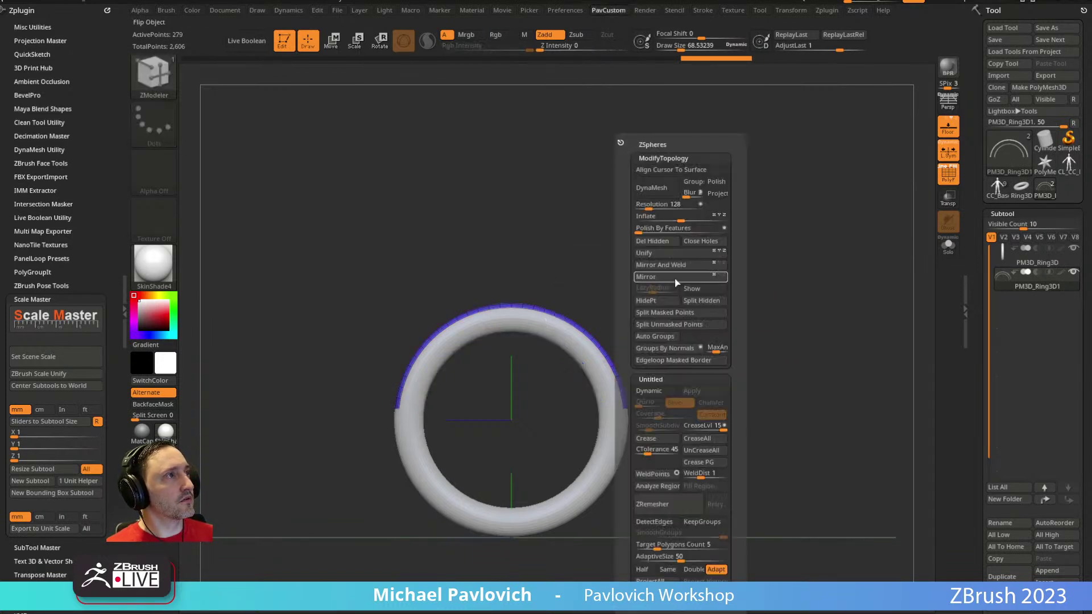
pyautogui.click(646, 266)
pyautogui.keyDown('ctrl'); pyautogui.moveTo(663, 227); pyautogui.dragTo(705, 186, button='right'); pyautogui.keyUp('ctrl')
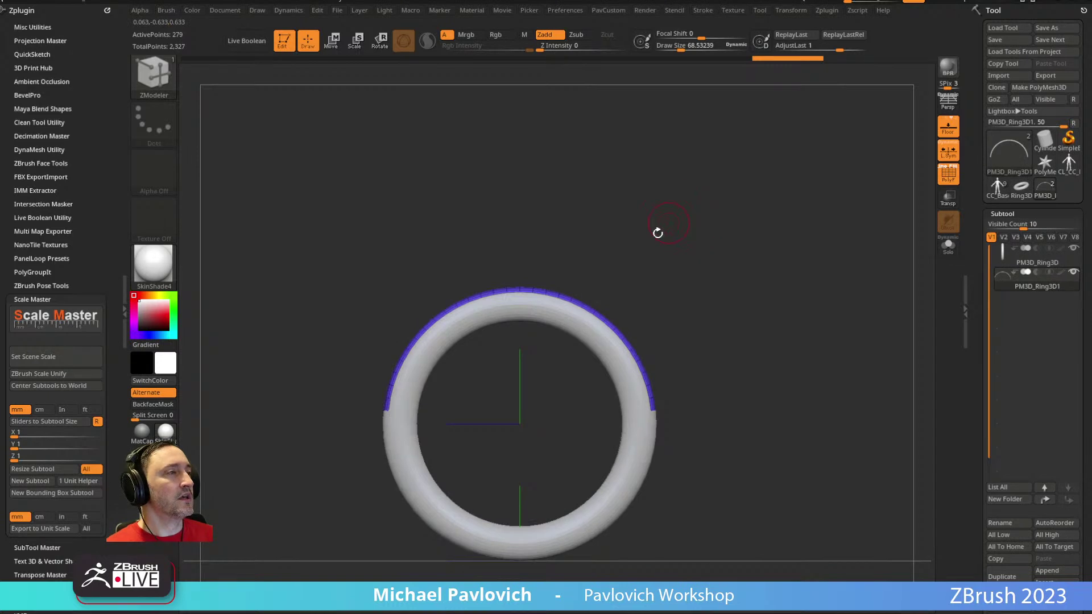
# Step: Slice across the outer arc from both sides with the SliceCurve brush
pyautogui.hotkey('ctrl', 'shift', 'b')
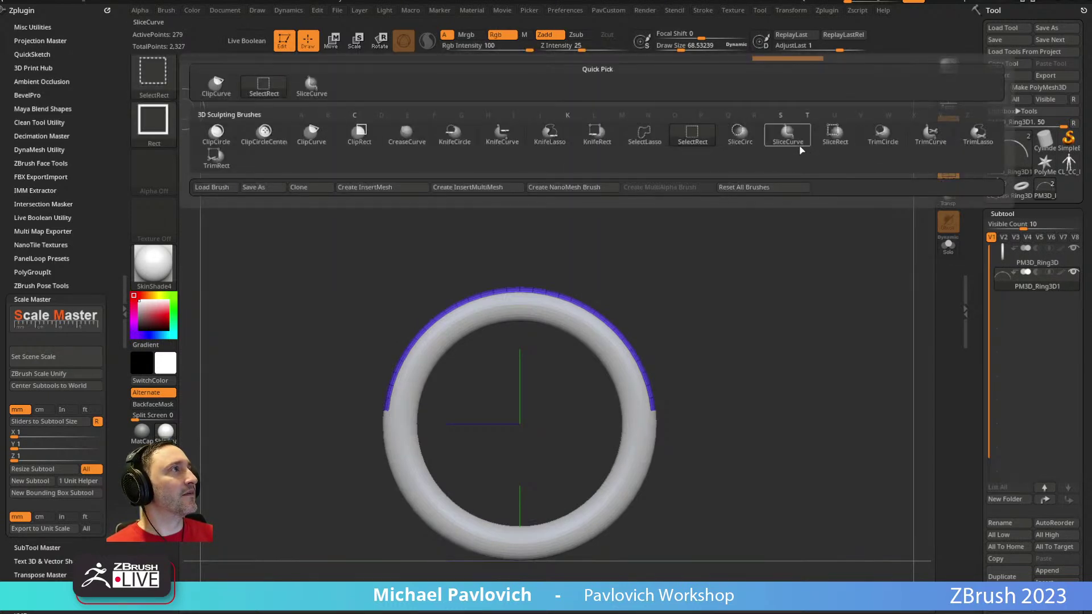
pyautogui.click(767, 155)
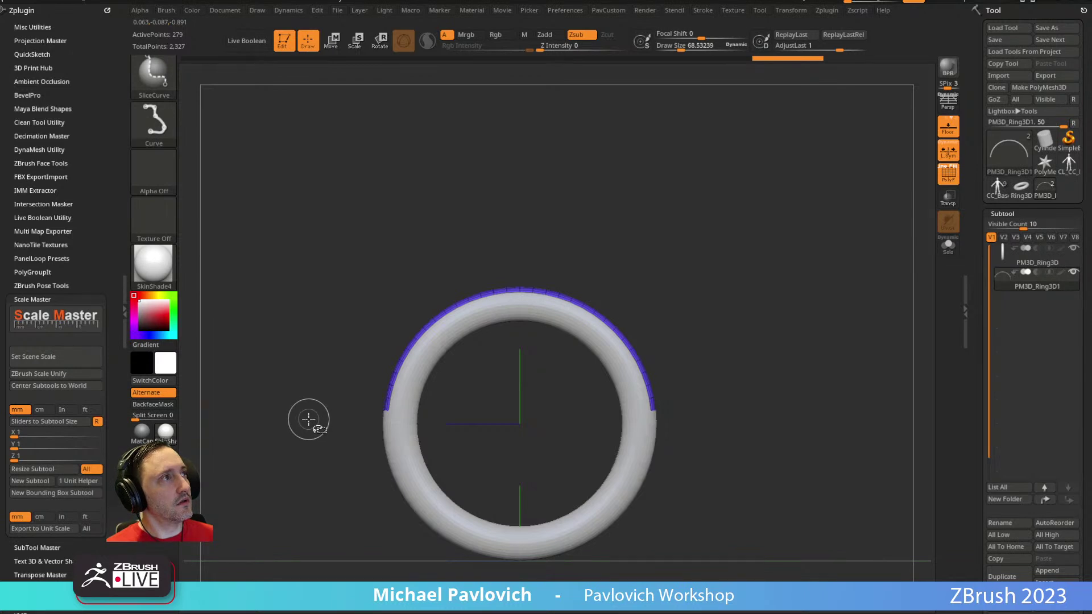
pyautogui.moveTo(267, 415)
pyautogui.keyDown('ctrl'); pyautogui.keyDown('shift'); pyautogui.mouseDown()
pyautogui.moveTo(388, 403)
pyautogui.moveTo(619, 211)
pyautogui.mouseUp(); pyautogui.keyUp('shift'); pyautogui.keyUp('ctrl')
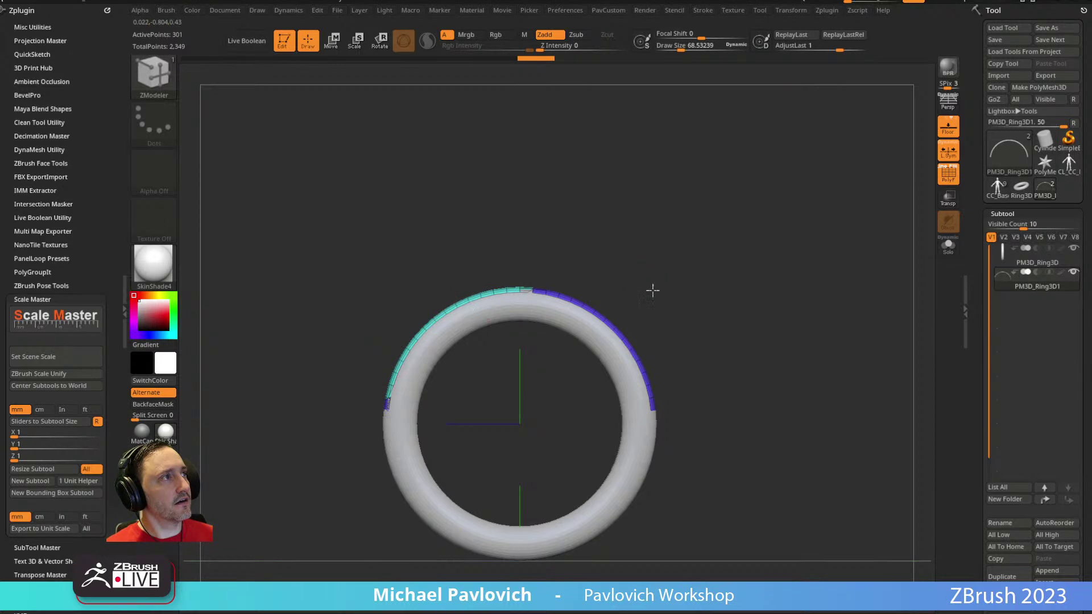
pyautogui.keyDown('alt'); pyautogui.moveTo(674, 291); pyautogui.dragTo(615, 281); pyautogui.keyUp('alt')
pyautogui.moveTo(734, 330)
pyautogui.keyDown('ctrl'); pyautogui.keyDown('shift'); pyautogui.mouseDown()
pyautogui.moveTo(594, 347)
pyautogui.moveTo(440, 310)
pyautogui.moveTo(387, 239)
pyautogui.mouseUp(); pyautogui.keyUp('shift'); pyautogui.keyUp('ctrl')
# Step: Return to SelectRect, solo the arc, isolate its sliced section, and delete the hidden geometry
pyautogui.press('b')
pyautogui.keyDown('ctrl'); pyautogui.keyDown('shift'); pyautogui.click(284, 94); pyautogui.keyUp('shift'); pyautogui.keyUp('ctrl')
pyautogui.keyDown('ctrl'); pyautogui.keyDown('shift'); pyautogui.click(948, 245); pyautogui.keyUp('shift'); pyautogui.keyUp('ctrl')
pyautogui.moveTo(742, 293)
pyautogui.mouseDown()
pyautogui.moveTo(705, 288)
pyautogui.moveTo(744, 296)
pyautogui.mouseUp()
pyautogui.keyDown('ctrl'); pyautogui.keyDown('shift'); pyautogui.click(587, 393); pyautogui.keyUp('shift'); pyautogui.keyUp('ctrl')
pyautogui.moveTo(744, 295); pyautogui.dragTo(726, 244)
pyautogui.press('2')
pyautogui.click(720, 242)
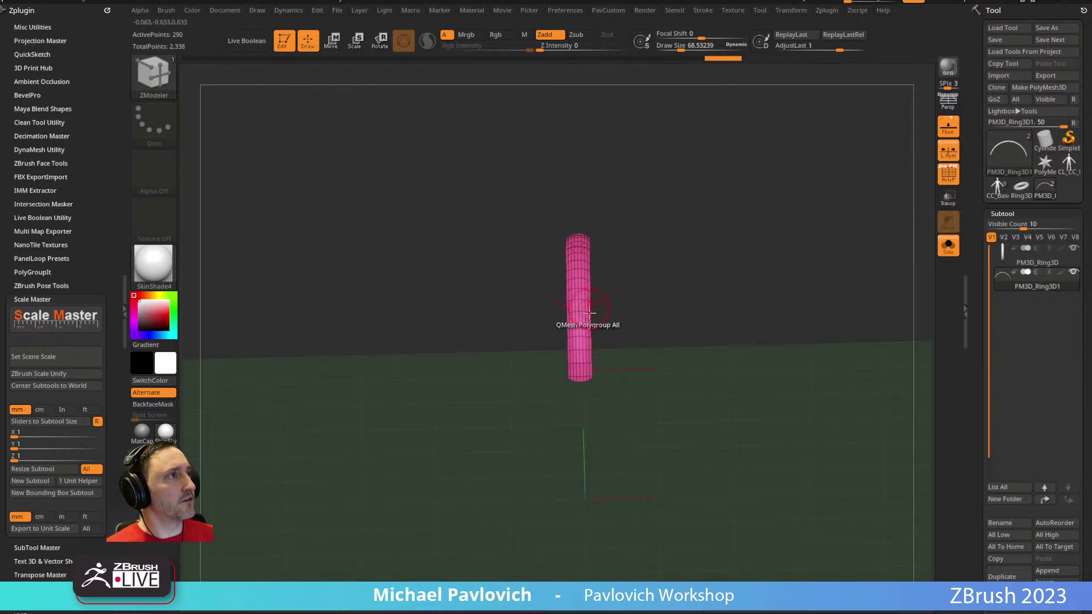
# Step: Remesh the curved band with ZRemesher
pyautogui.press('2')
pyautogui.click(652, 504)
pyautogui.moveTo(436, 339); pyautogui.dragTo(765, 301)
pyautogui.scroll(-10, 972, 328)
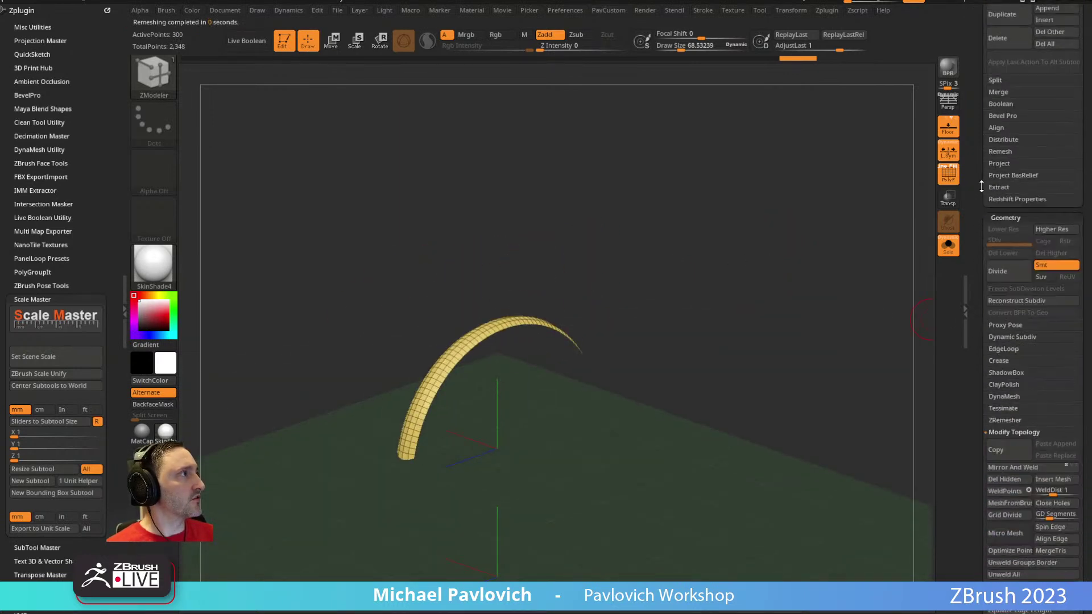
# Step: Remesh the curved band with ZRemesher using the Half polygon count option
pyautogui.scroll(-1, 976, 260)
pyautogui.click(1002, 311)
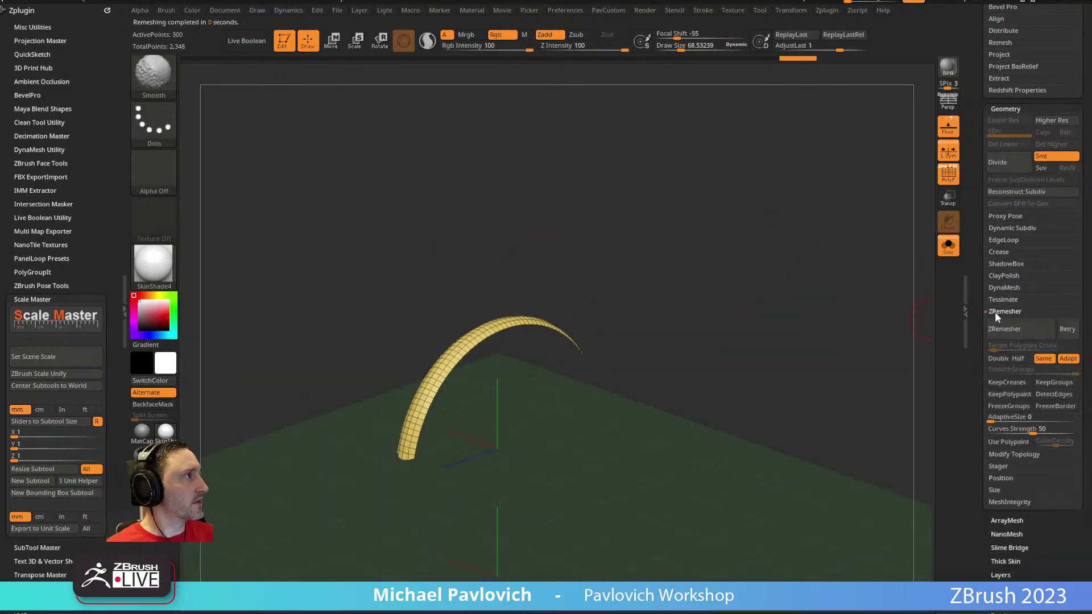
pyautogui.moveTo(770, 331); pyautogui.dragTo(796, 356)
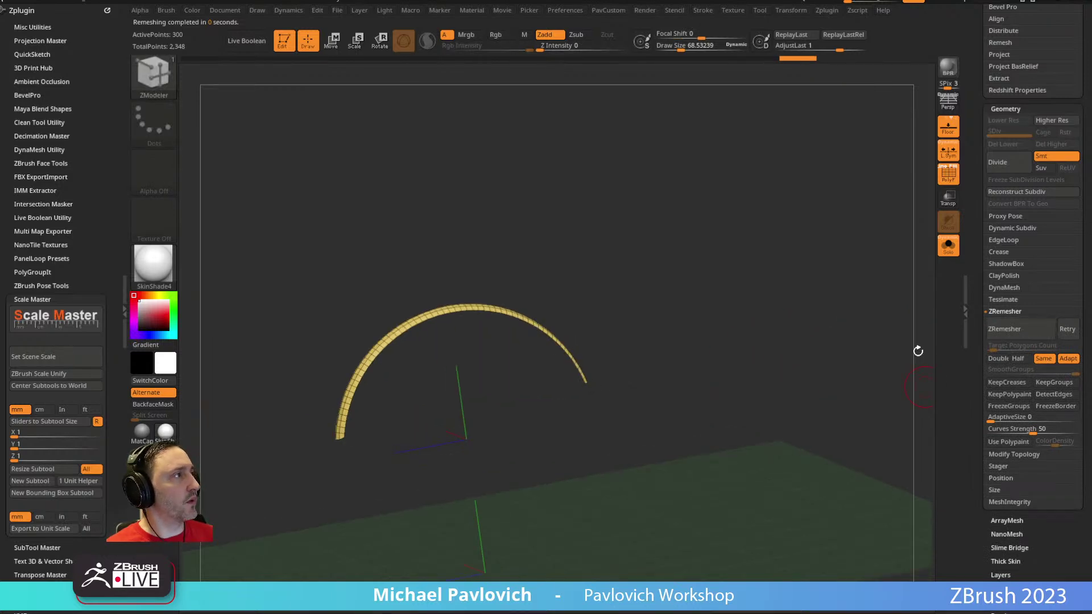
pyautogui.moveTo(708, 293)
pyautogui.mouseDown()
pyautogui.moveTo(590, 261)
pyautogui.moveTo(682, 246)
pyautogui.moveTo(724, 202)
pyautogui.moveTo(708, 290)
pyautogui.mouseUp()
pyautogui.press('space')
pyautogui.click(676, 570)
pyautogui.click(704, 507)
pyautogui.click(705, 508)
pyautogui.keyDown('alt'); pyautogui.moveTo(658, 157); pyautogui.dragTo(540, 275); pyautogui.keyUp('alt')
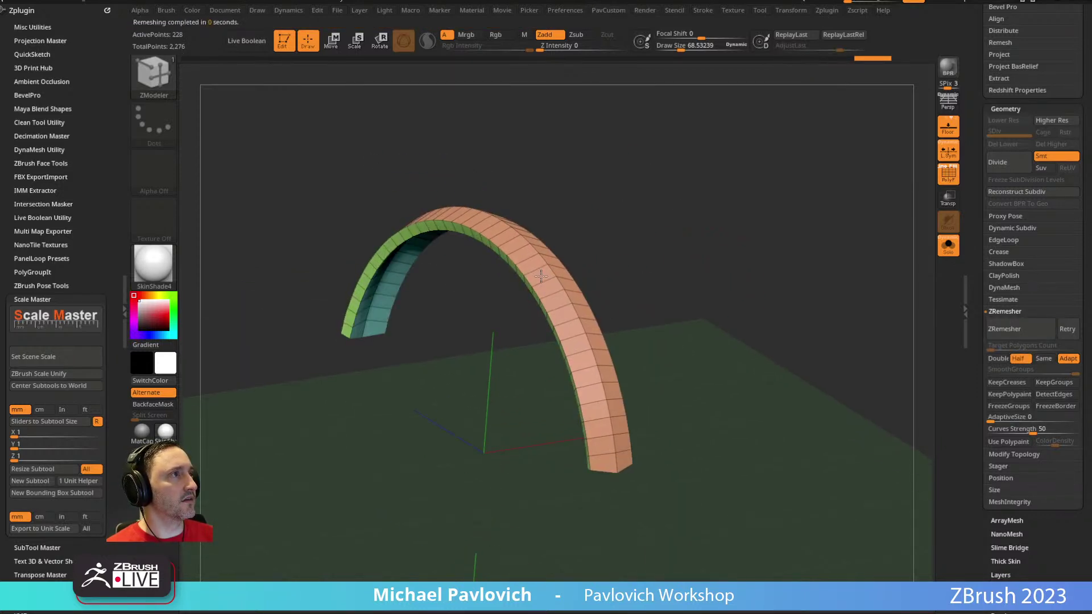
# Step: Turn on the Dynamic Subdiv smoothing preview for the remeshed band
pyautogui.press('space')
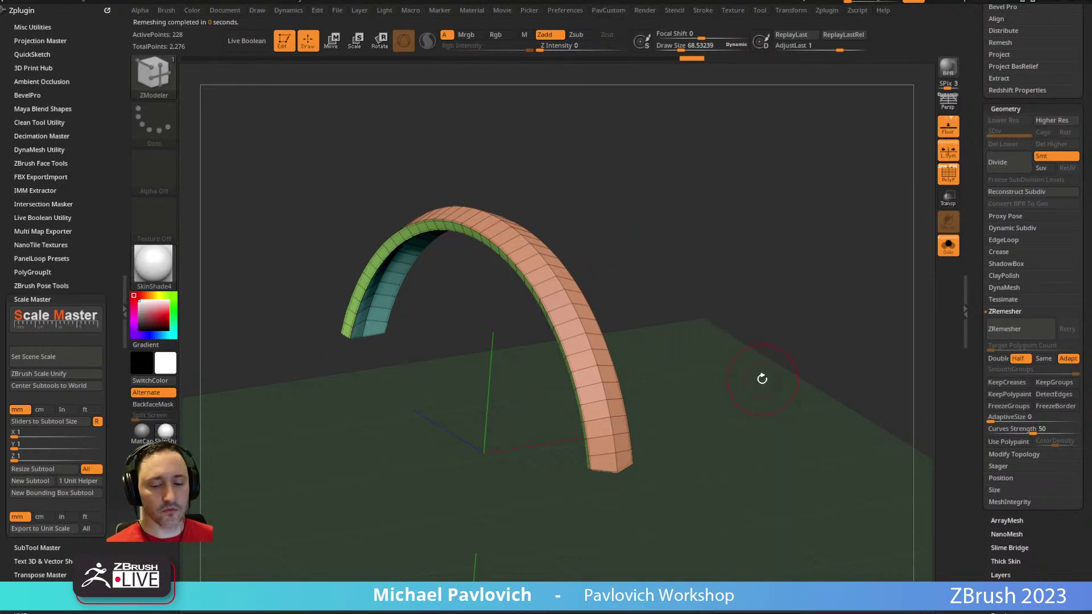
pyautogui.press('d')
pyautogui.click(607, 194)
pyautogui.moveTo(770, 332); pyautogui.dragTo(888, 297)
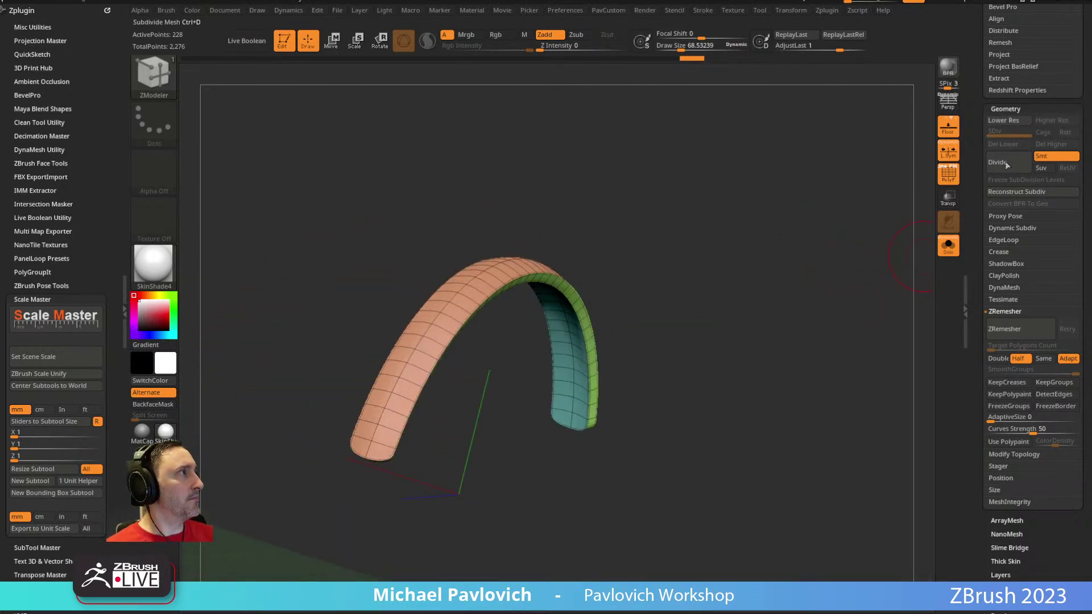
pyautogui.press('shift')
# Step: Keep Dynamic Subdiv active on the band and set SmoothSubdiv to 3 and CreaseLvl to 1
pyautogui.click(1000, 251)
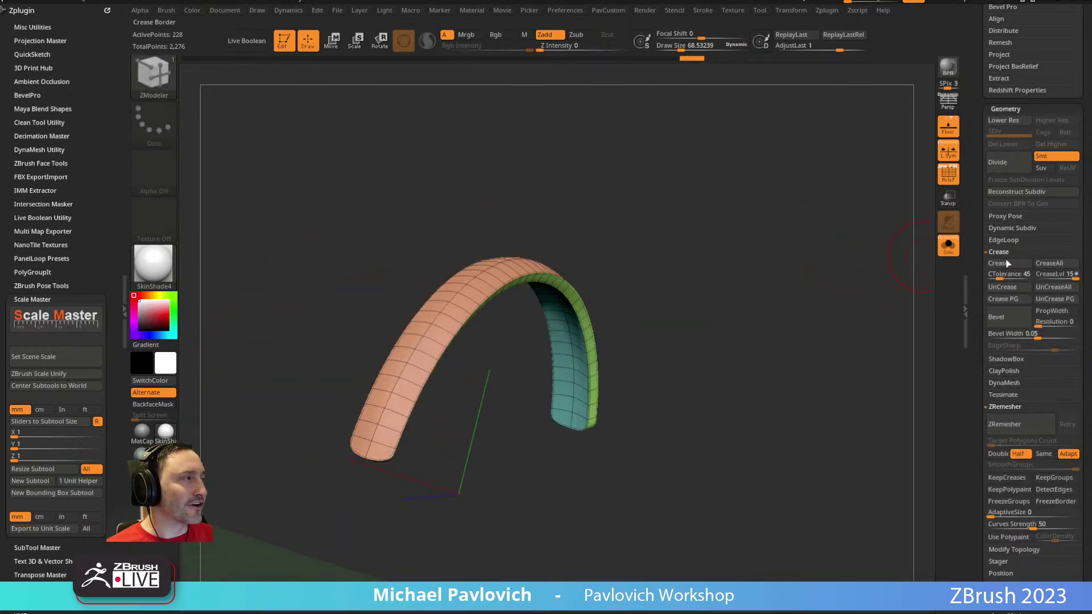
pyautogui.click(1001, 227)
pyautogui.click(1003, 240)
pyautogui.click(1003, 245)
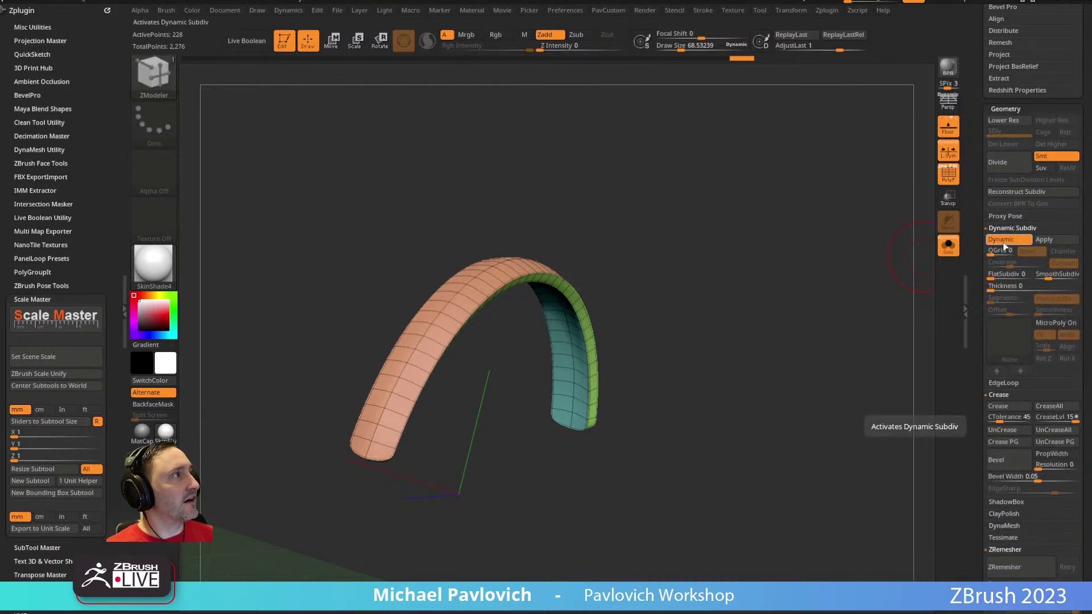
pyautogui.press('`')
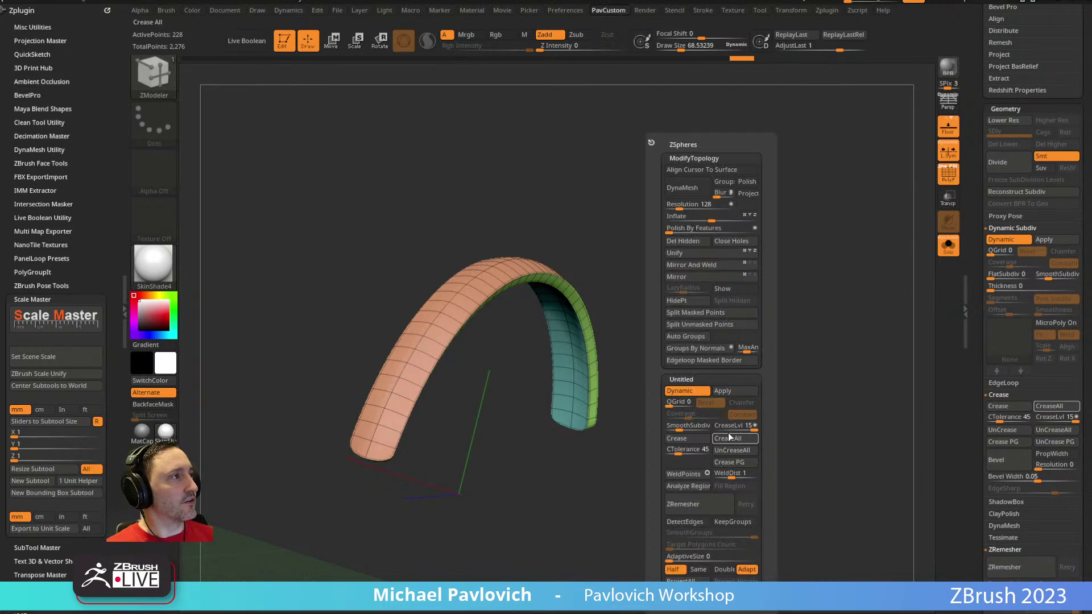
pyautogui.moveTo(679, 430); pyautogui.dragTo(710, 430)
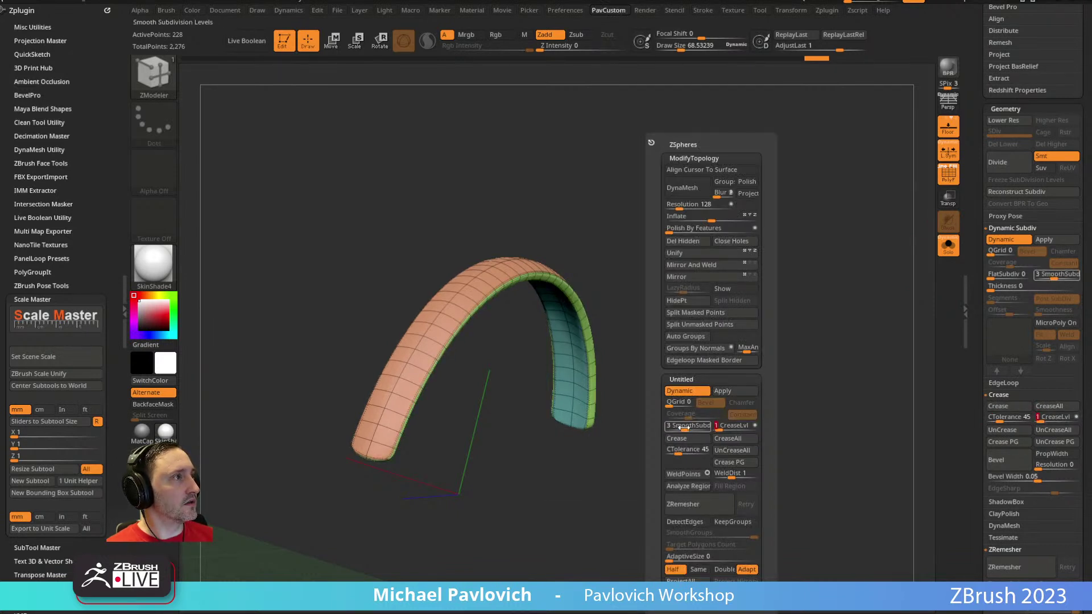
# Step: Hide the band's polyframe and change its material to StartupMaterial
pyautogui.click(948, 176)
pyautogui.keyDown('ctrl'); pyautogui.moveTo(799, 285); pyautogui.dragTo(774, 270, button='right'); pyautogui.keyUp('ctrl')
pyautogui.click(162, 272)
pyautogui.click(252, 280)
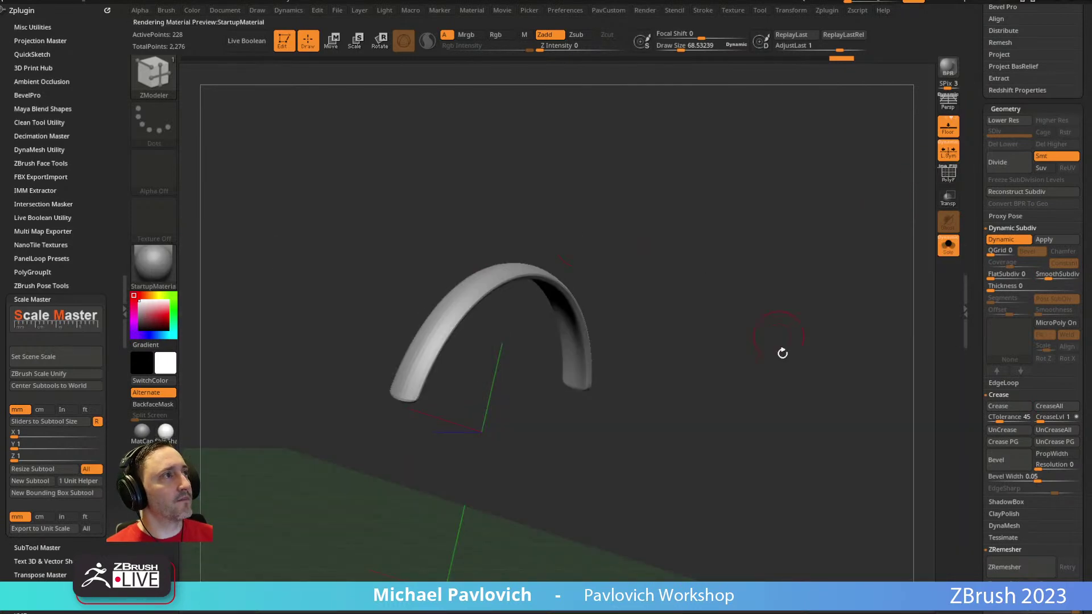
# Step: Set CreaseLvl to 2 and form a narrow raised rim along the band's edges with ZModeler
pyautogui.press('space')
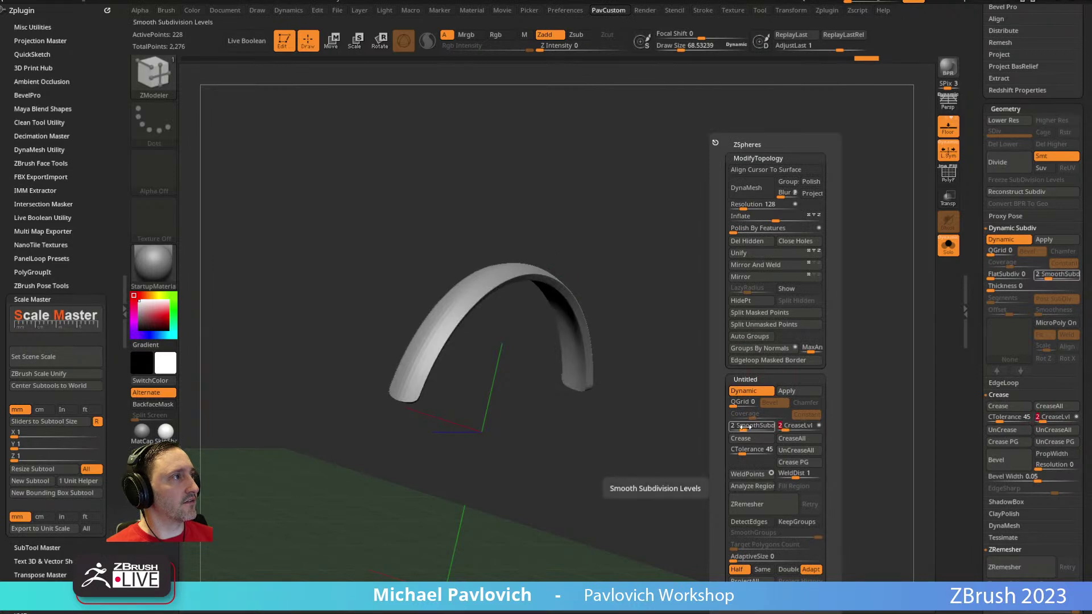
pyautogui.moveTo(638, 361); pyautogui.dragTo(776, 264, button='right')
pyautogui.moveTo(653, 362)
pyautogui.mouseDown()
pyautogui.moveTo(667, 371)
pyautogui.moveTo(663, 356)
pyautogui.mouseUp()
# Step: Inspect the rimmed band's topology with the polyframe on, and its smooth shading with the polyframe off
pyautogui.click(949, 177)
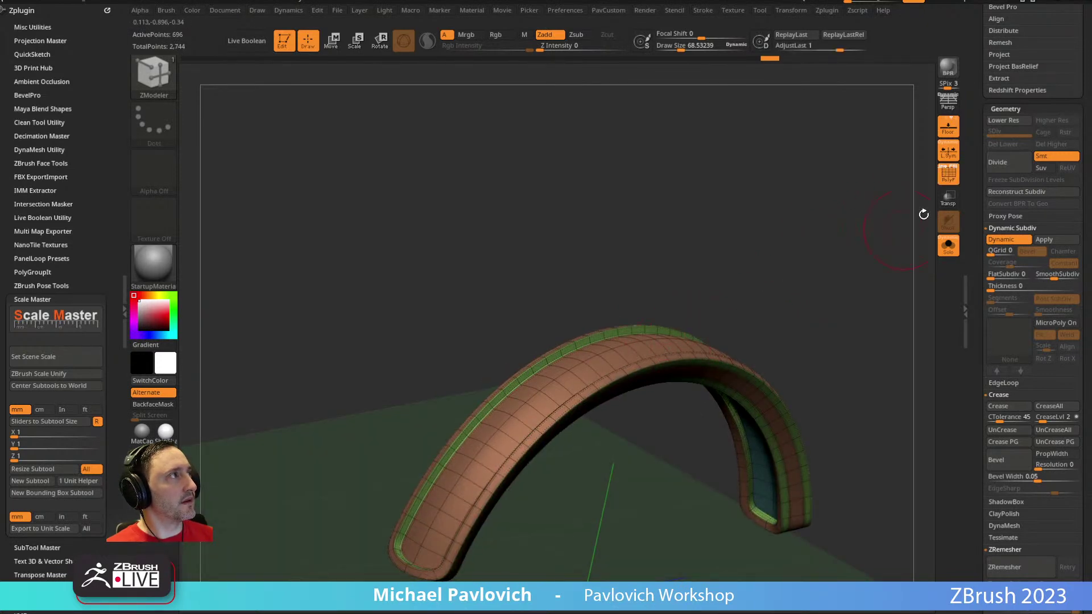
pyautogui.hotkey('shift', 'f')
pyautogui.moveTo(738, 256)
pyautogui.mouseDown(button='right')
pyautogui.moveTo(755, 234)
pyautogui.moveTo(753, 267)
pyautogui.moveTo(822, 257)
pyautogui.moveTo(873, 168)
pyautogui.moveTo(821, 205)
pyautogui.moveTo(917, 191)
pyautogui.mouseUp(button='right')
pyautogui.moveTo(813, 245)
pyautogui.mouseDown(button='right')
pyautogui.moveTo(699, 246)
pyautogui.moveTo(776, 263)
pyautogui.moveTo(831, 223)
pyautogui.moveTo(788, 207)
pyautogui.moveTo(800, 246)
pyautogui.mouseUp(button='right')
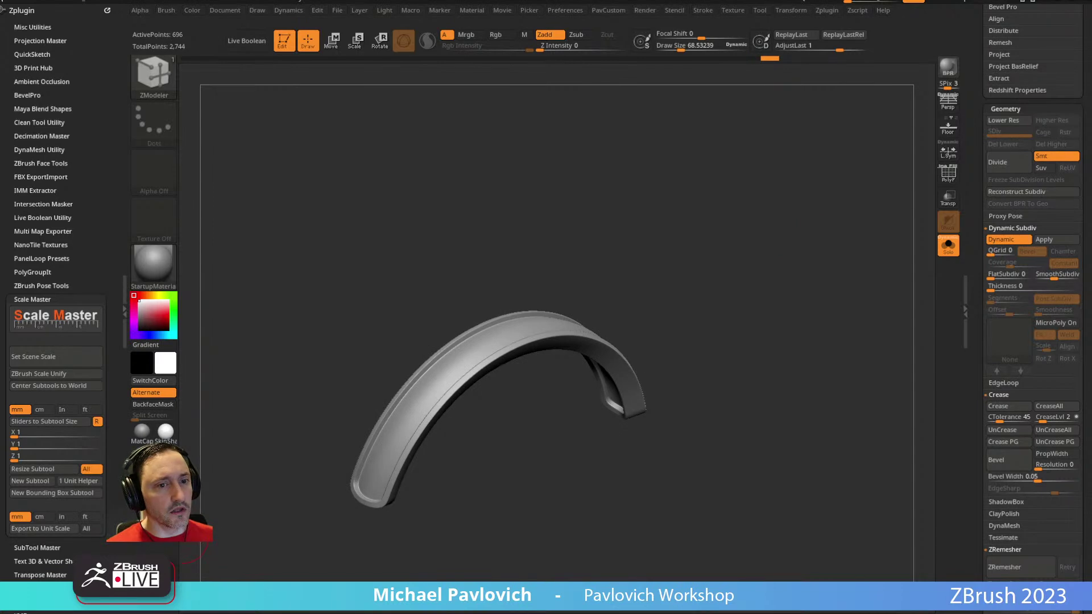
# Step: Switch to the web browser and search the YouTube channel for "zmodeler"
pyautogui.moveTo(764, 611); pyautogui.dragTo(737, 67)
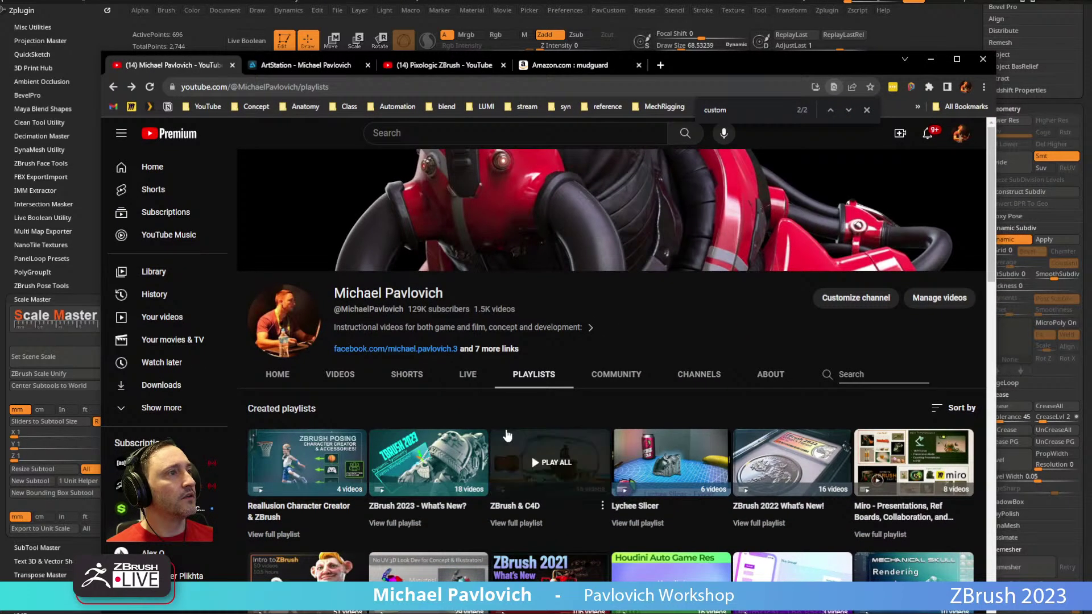
pyautogui.click(851, 377)
pyautogui.write('zmodeler')
pyautogui.press('Return')
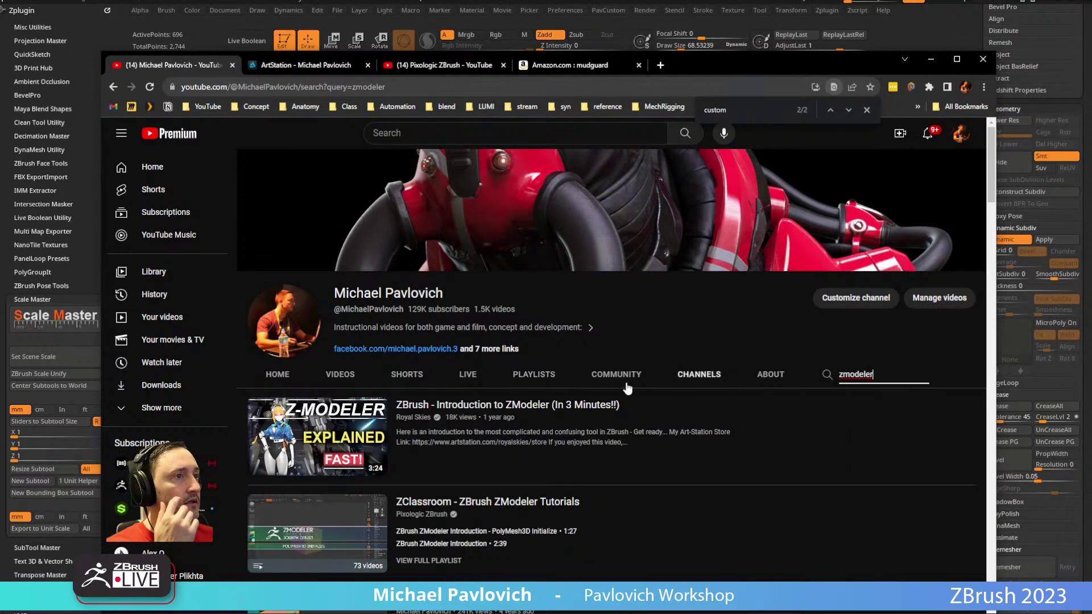
# Step: Look through the channel's ZModeler search results for relevant tutorials
pyautogui.scroll(-3, 551, 391)
pyautogui.scroll(-4, 552, 390)
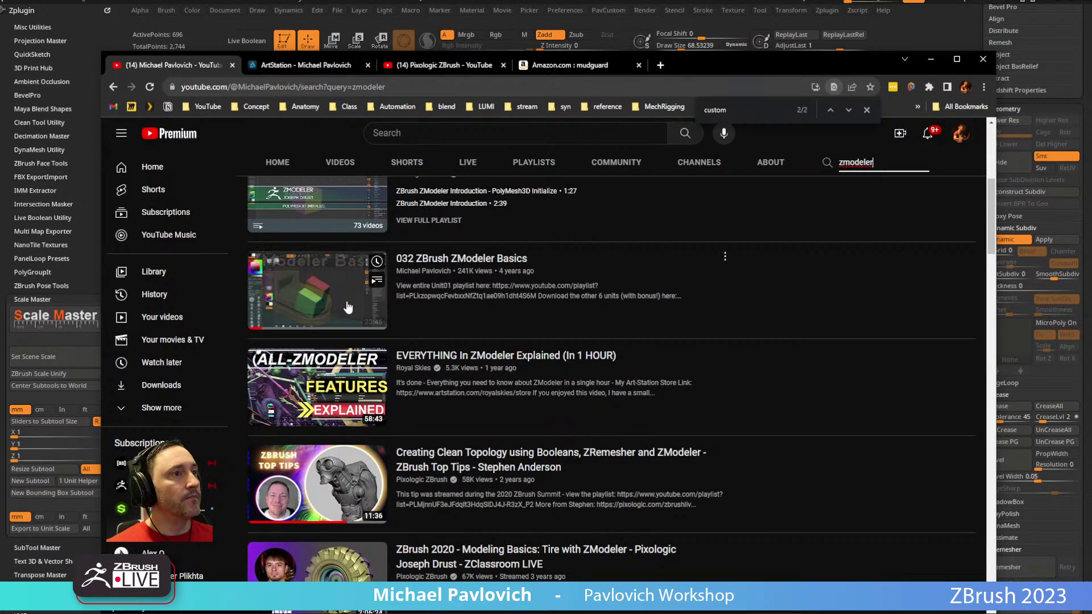
pyautogui.scroll(-5, 432, 313)
pyautogui.scroll(12, 517, 338)
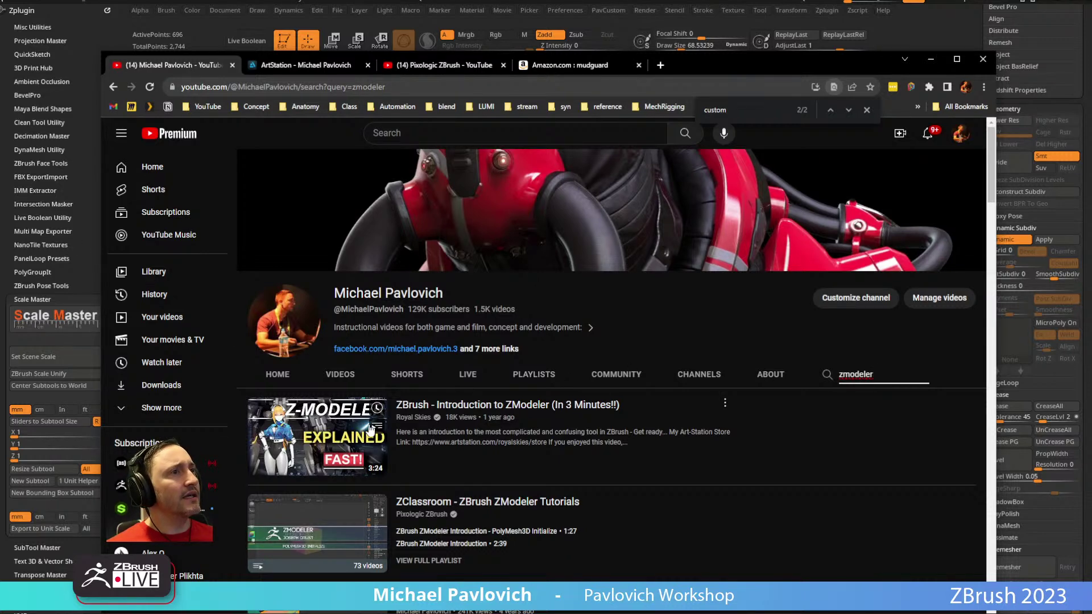
pyautogui.scroll(-10, 411, 418)
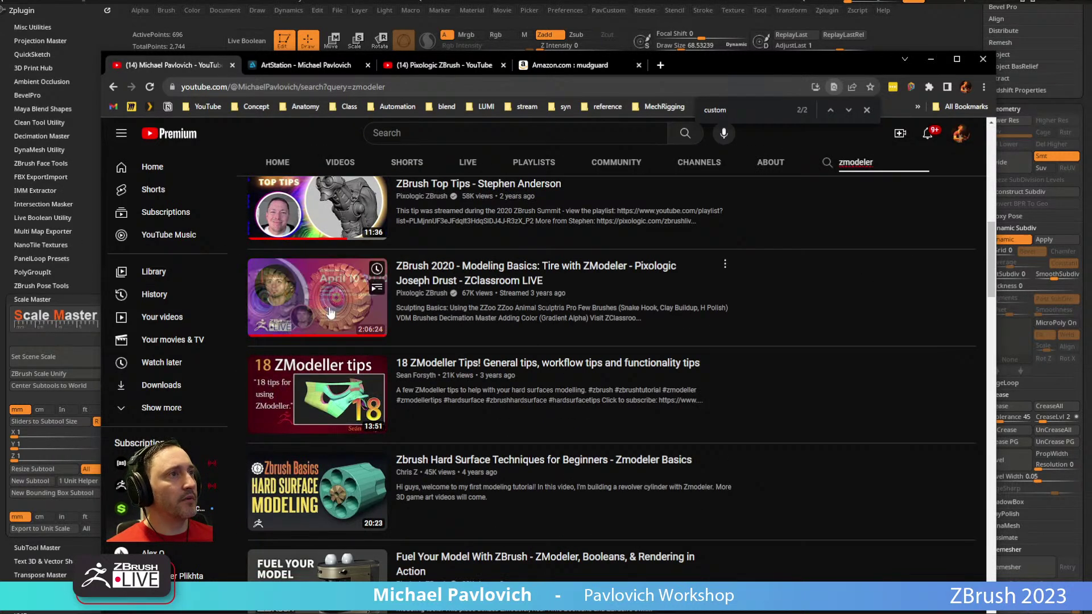
pyautogui.scroll(-4, 390, 336)
pyautogui.scroll(5, 366, 416)
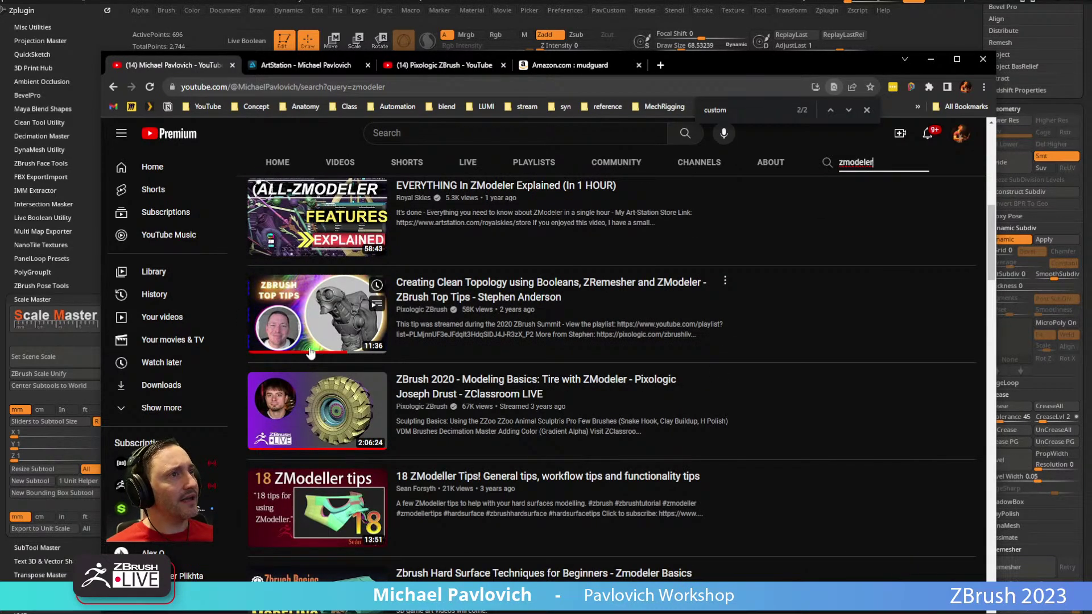
pyautogui.moveTo(328, 413)
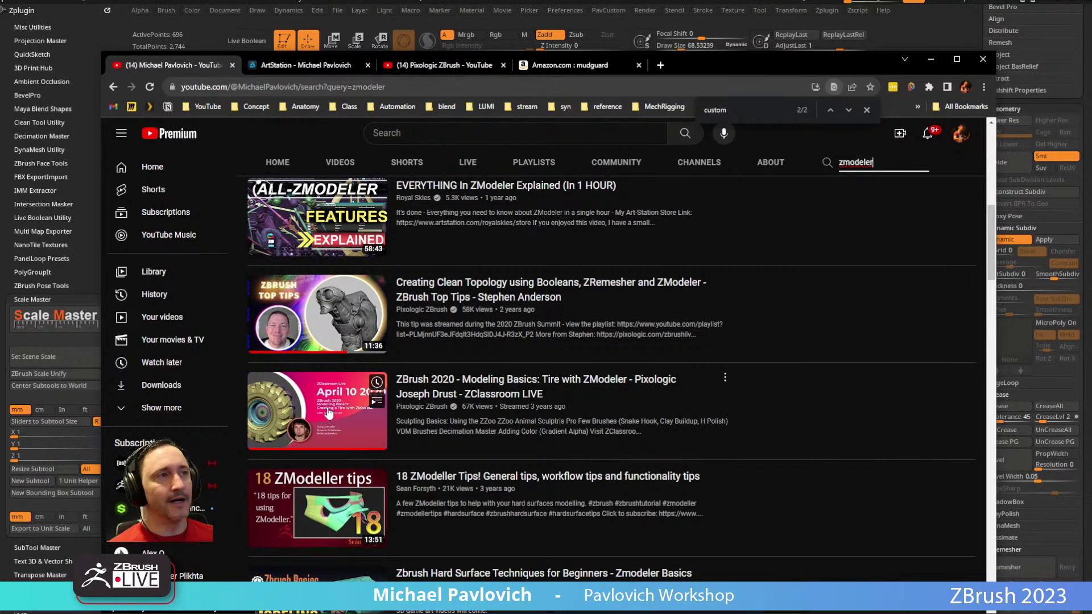
pyautogui.scroll(-12, 434, 408)
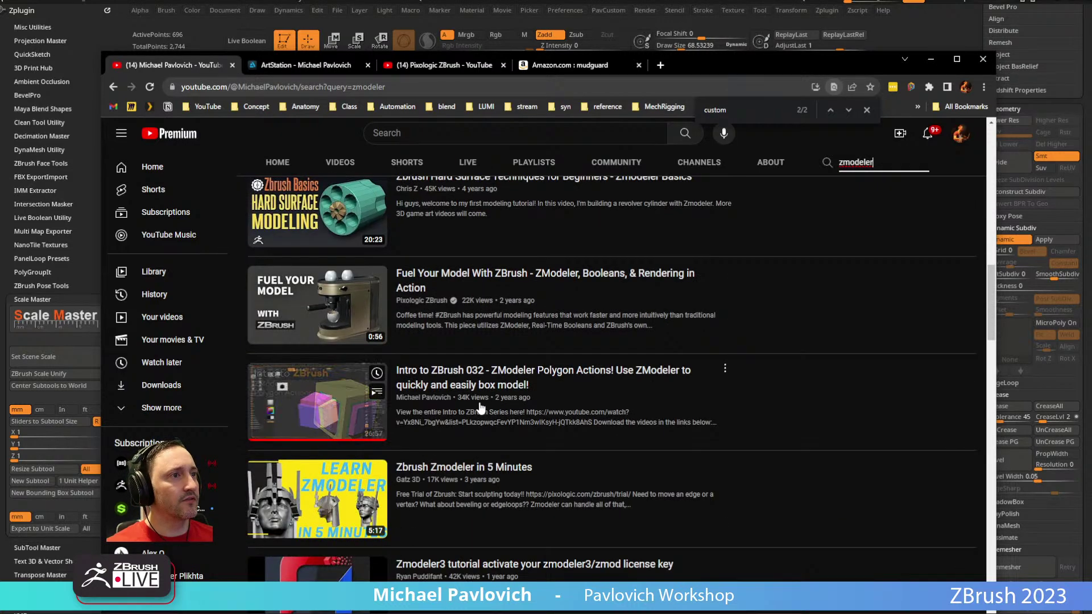
pyautogui.scroll(15, 545, 455)
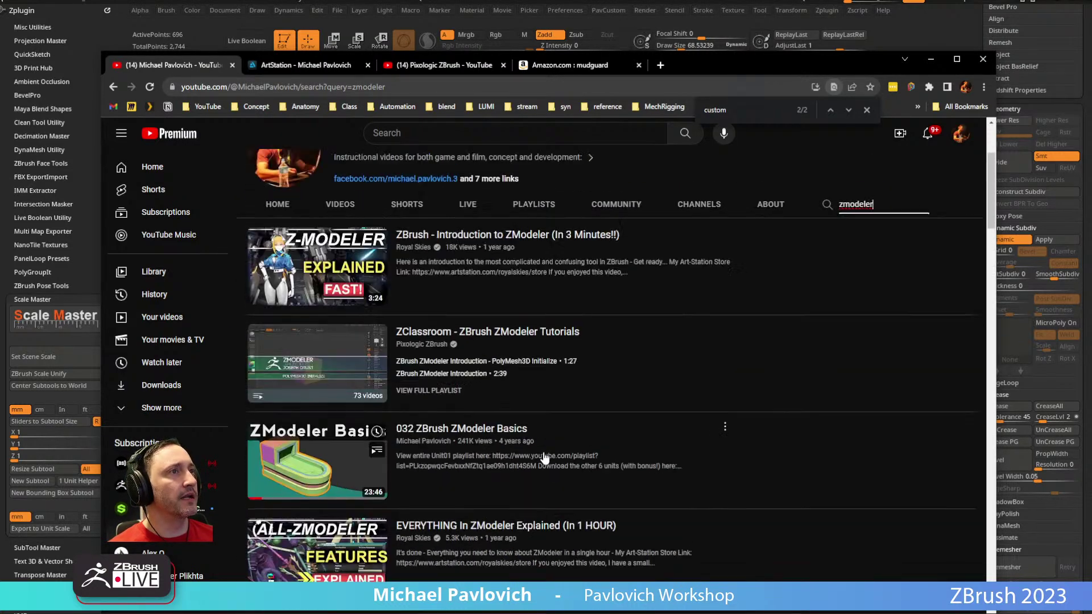
# Step: Open the "Intro to ZBrush - New and Updated!" playlist, locate its ZModeler lessons, and return to ZBrush
pyautogui.click(533, 375)
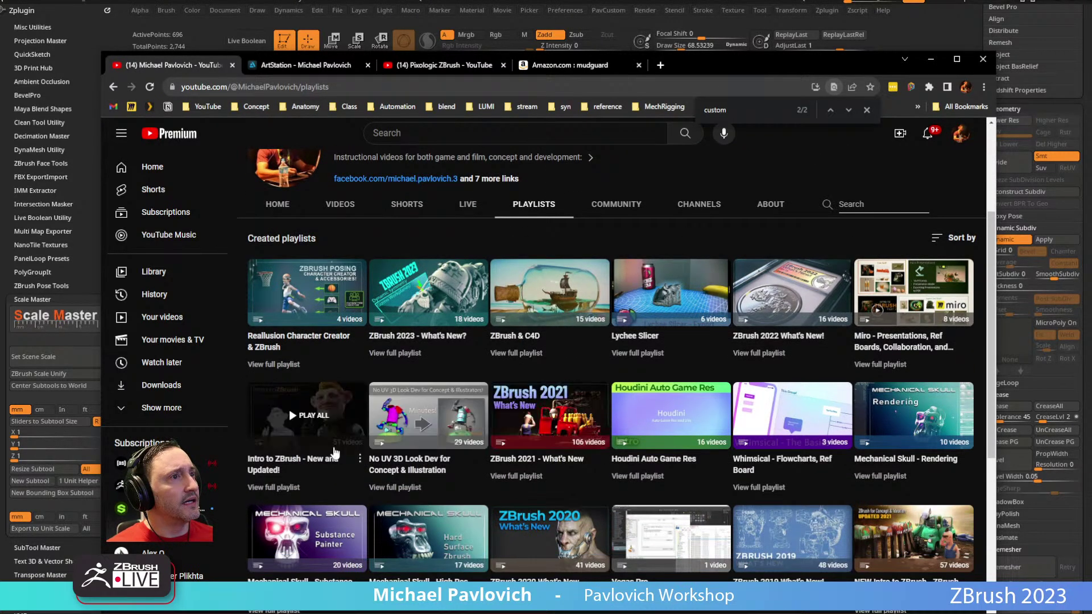
pyautogui.click(271, 487)
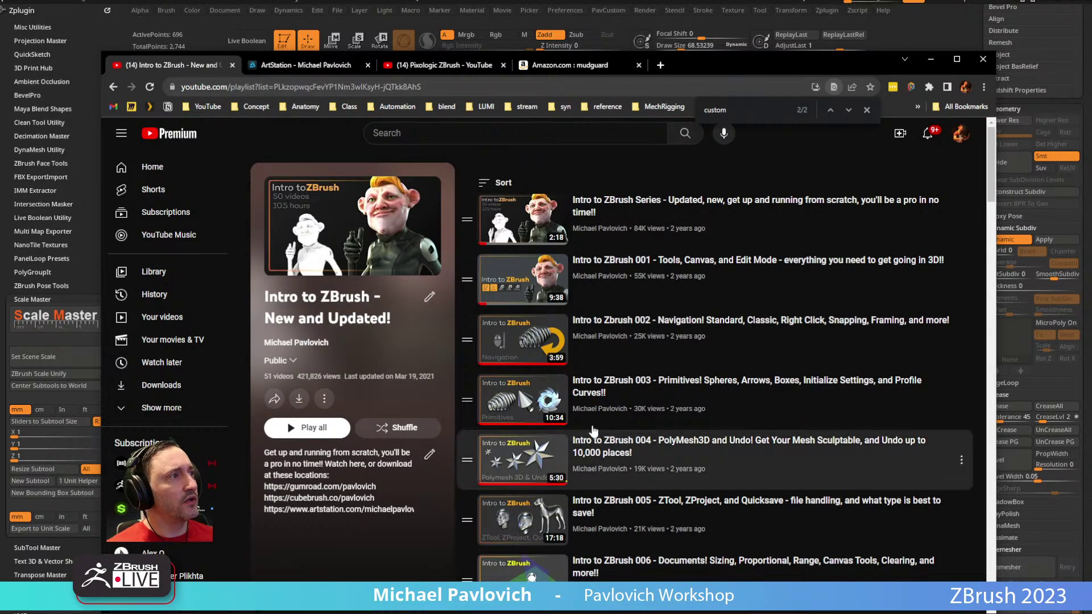
pyautogui.hotkey('ctrl', 'f')
pyautogui.write('zmodler')
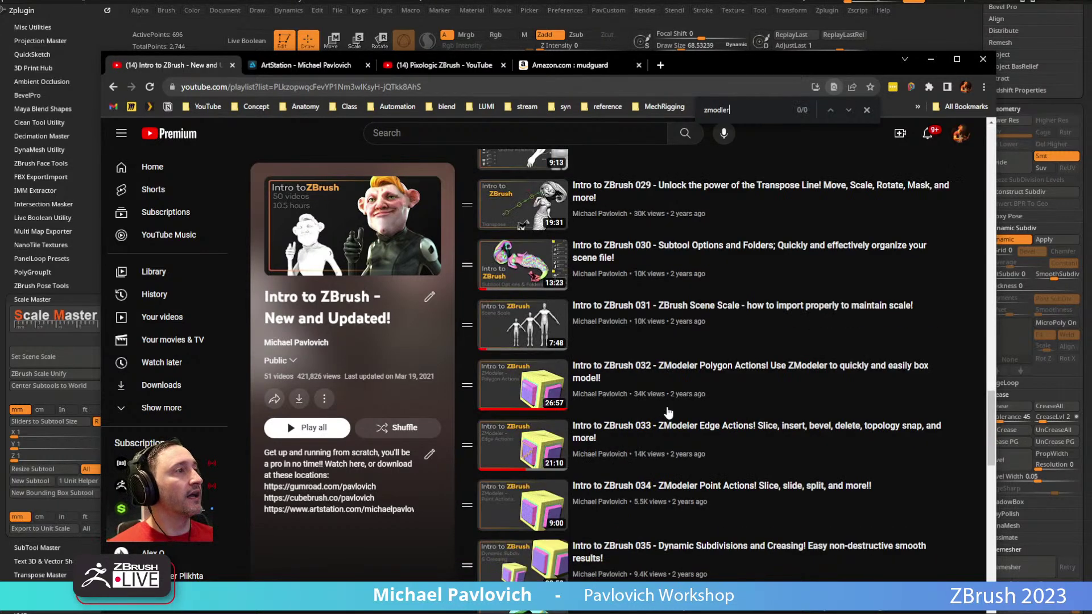
pyautogui.scroll(-2, 668, 411)
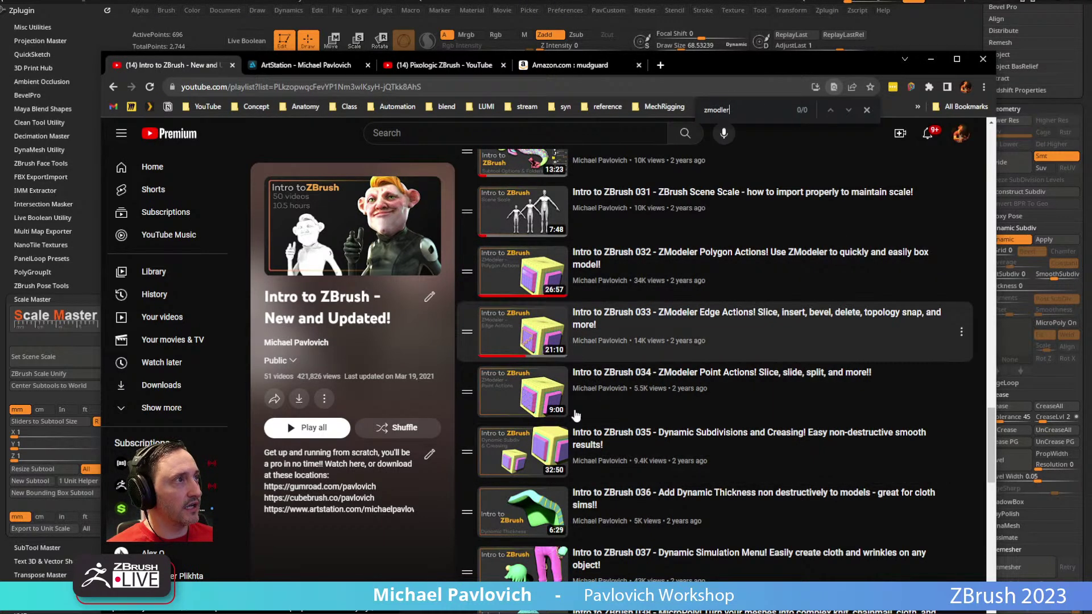
pyautogui.click(435, 87)
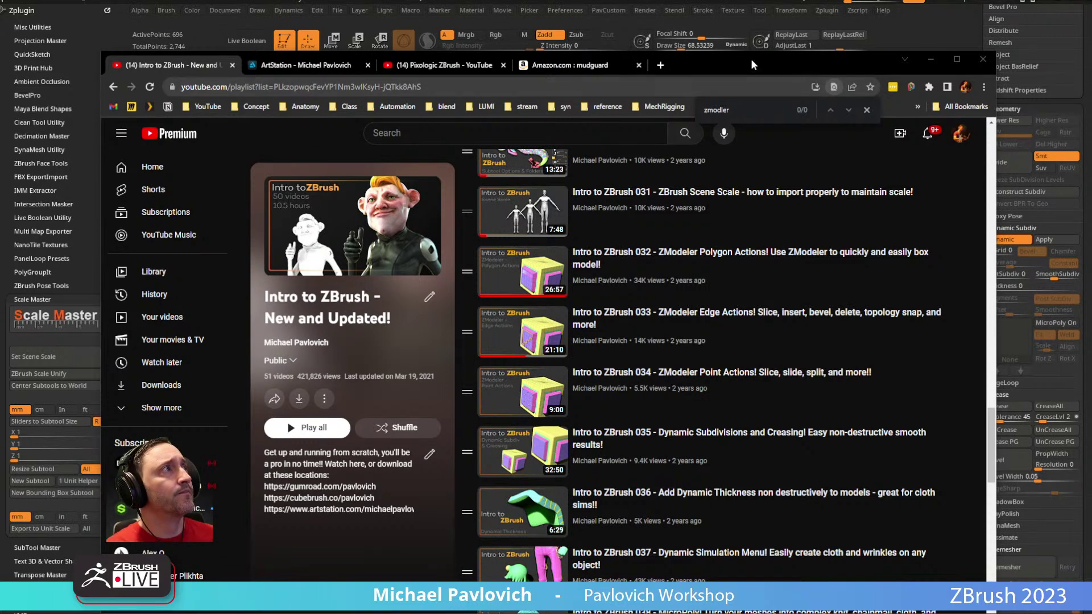
pyautogui.click(930, 60)
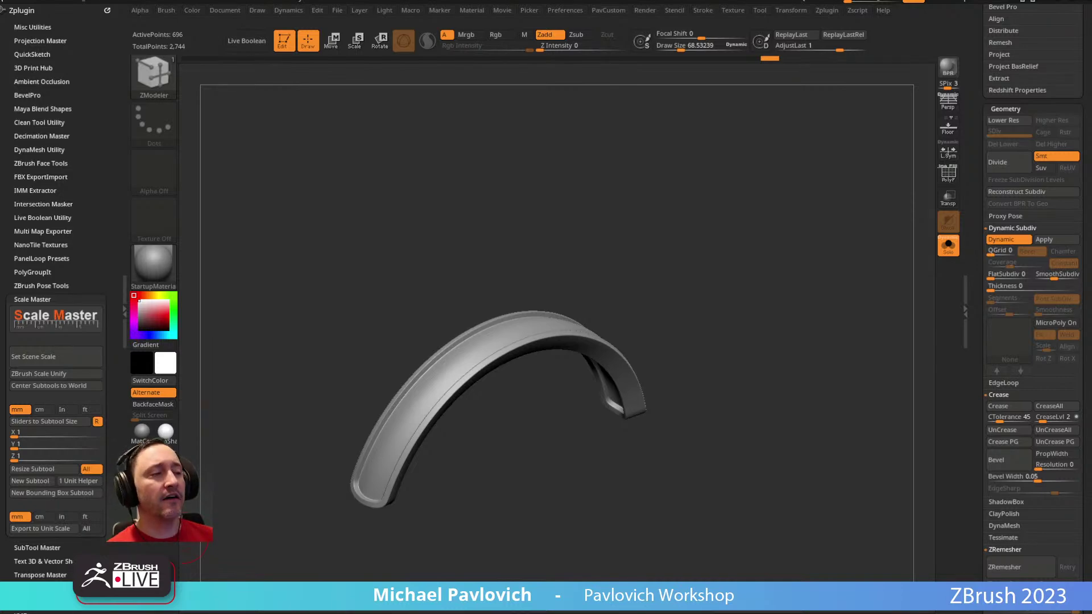
# Step: Switch back to the web browser and search the YouTube channel for "ornamental"
pyautogui.hotkey('alt', 'Tab')
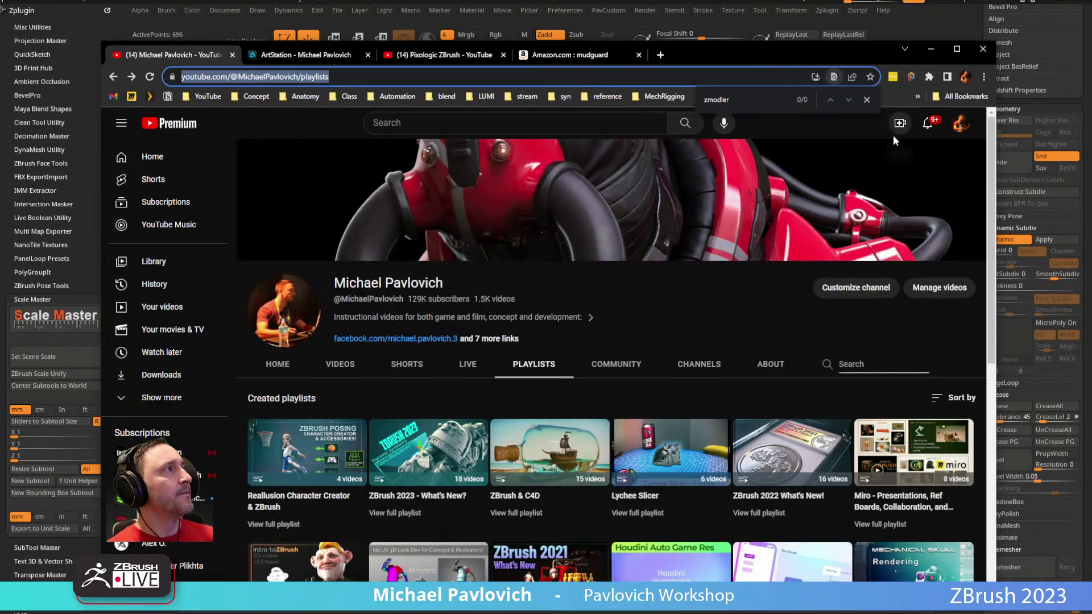
pyautogui.click(876, 366)
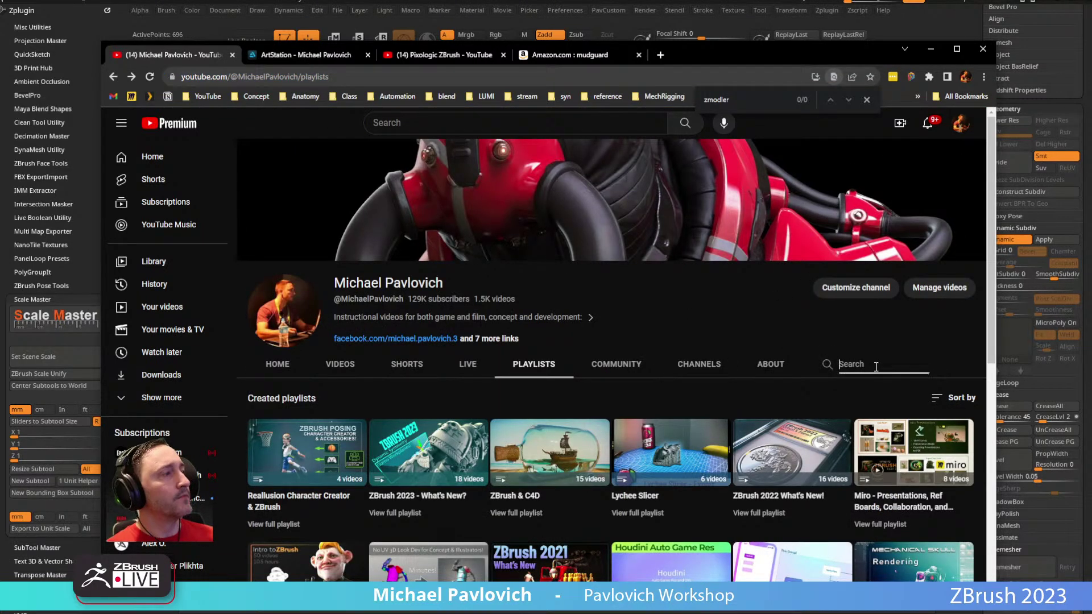
pyautogui.write('orname')
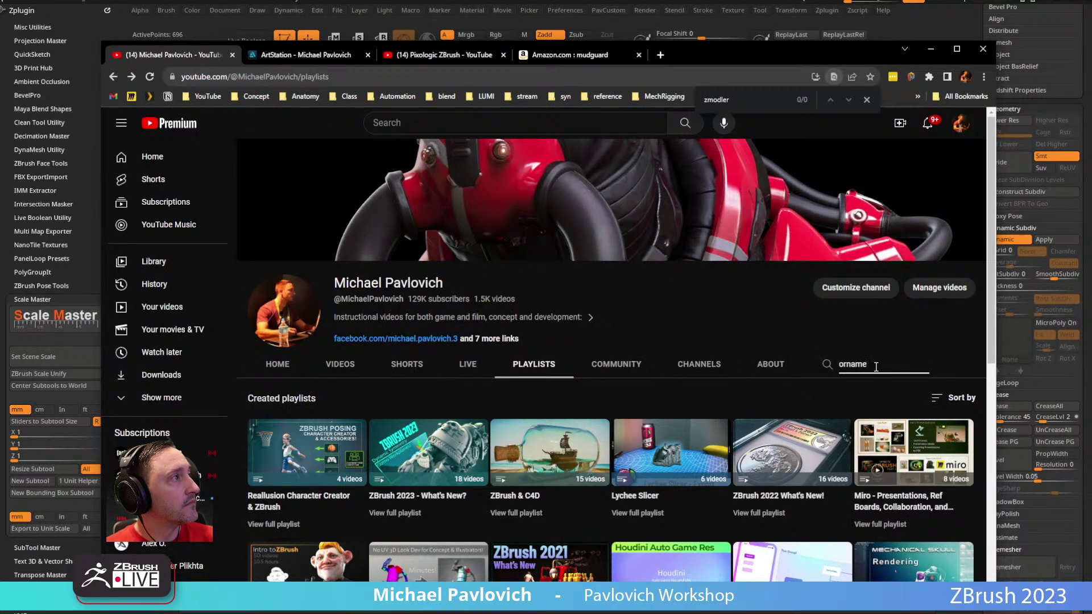
pyautogui.write('ntal')
pyautogui.press('Return')
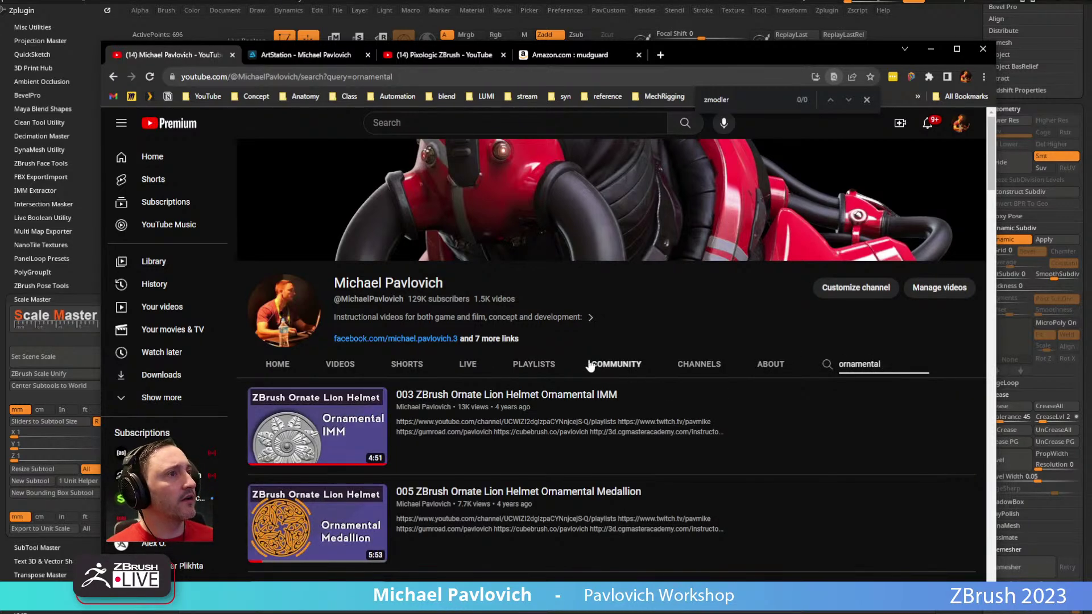
# Step: Look through the ornamental search results for helmet ornamentation tutorials, and switch back to the band in ZBrush
pyautogui.scroll(-2, 590, 366)
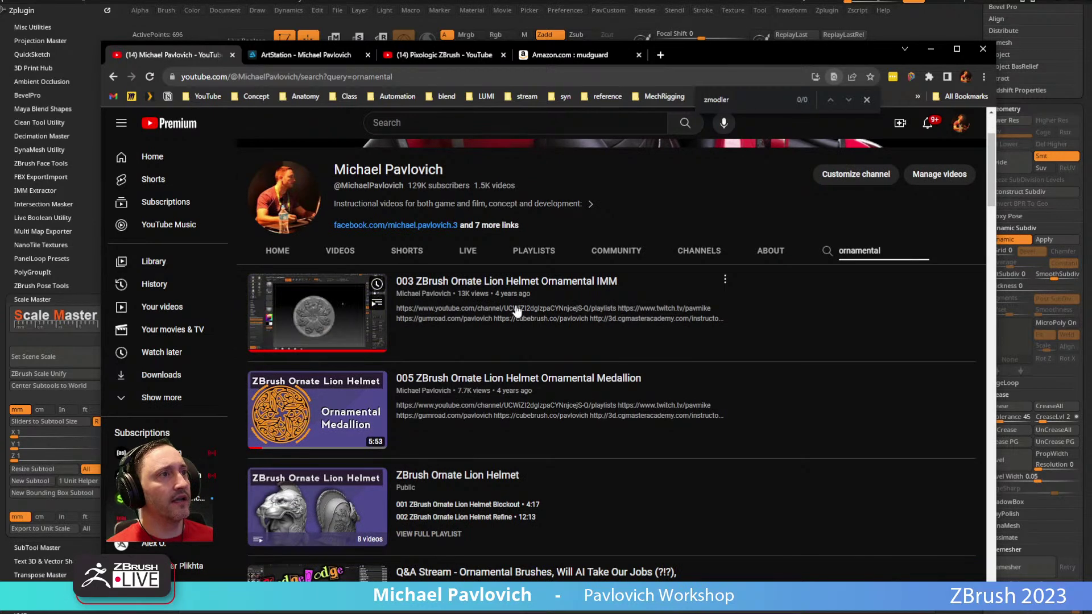
pyautogui.scroll(-2, 516, 310)
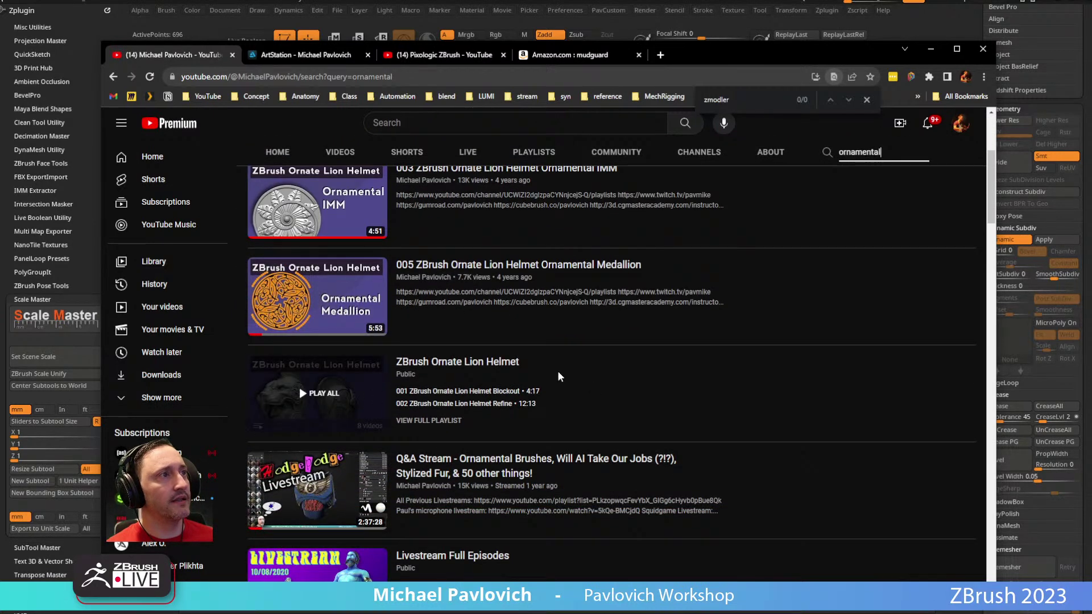
pyautogui.scroll(-2, 535, 407)
pyautogui.scroll(-3, 539, 403)
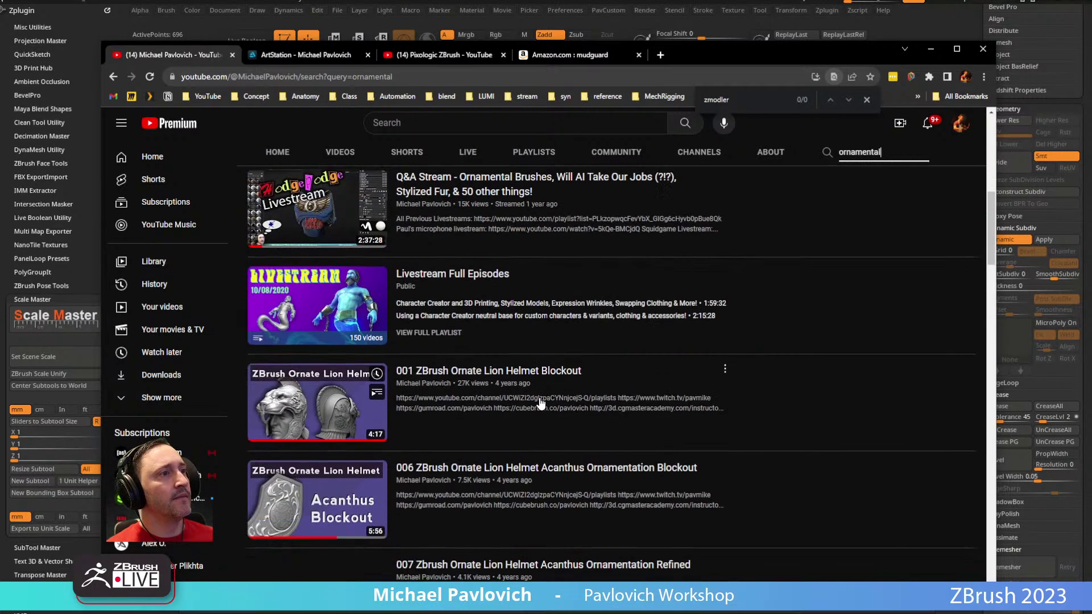
pyautogui.scroll(-4, 524, 400)
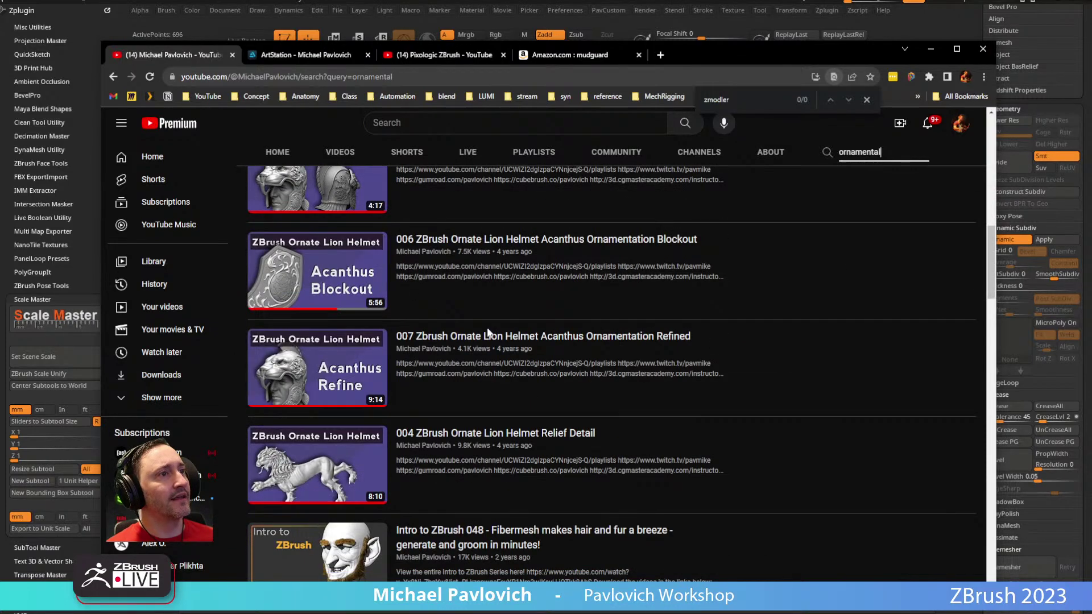
pyautogui.scroll(-4, 498, 339)
pyautogui.scroll(7, 498, 338)
pyautogui.scroll(5, 462, 409)
pyautogui.press('super+Down')
pyautogui.moveTo(705, 151); pyautogui.dragTo(739, 250)
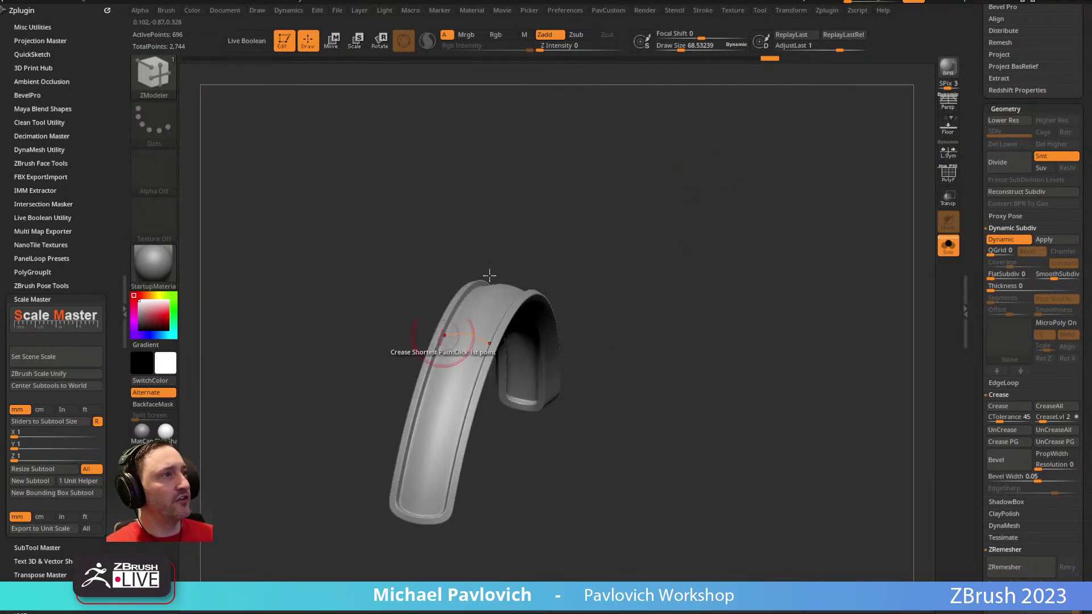
# Step: Compare the arch with dynamic subdivision turned off and on
pyautogui.click(1003, 239)
pyautogui.click(1004, 241)
pyautogui.click(1004, 242)
pyautogui.click(1003, 240)
pyautogui.moveTo(826, 333)
pyautogui.mouseDown()
pyautogui.moveTo(811, 292)
pyautogui.moveTo(735, 358)
pyautogui.moveTo(816, 339)
pyautogui.mouseUp()
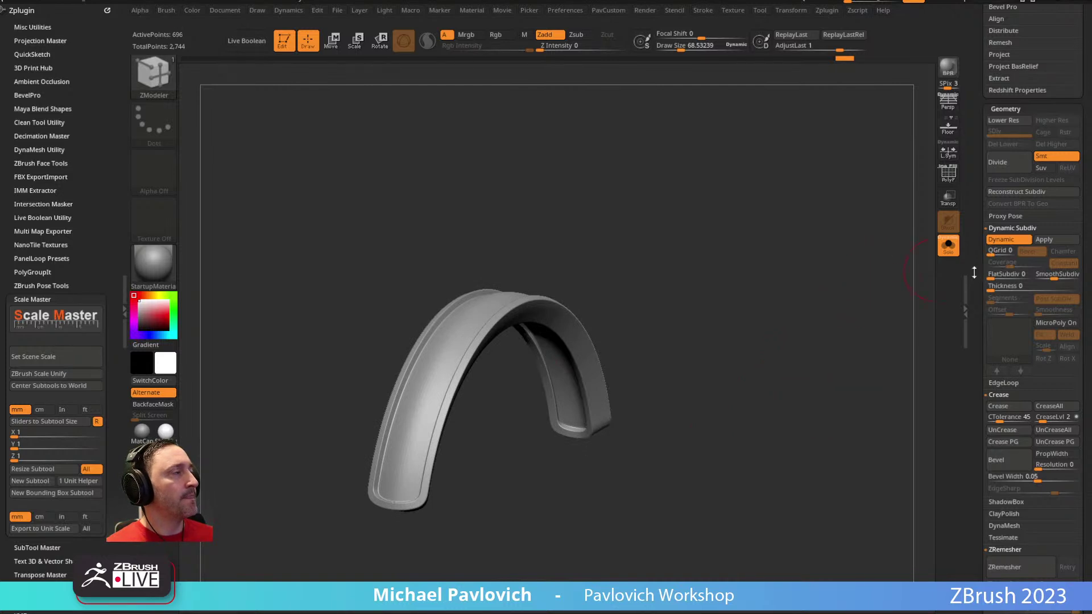
# Step: Try a crease level of 15 on the arch and set it back to 2
pyautogui.moveTo(1041, 421); pyautogui.dragTo(1068, 417)
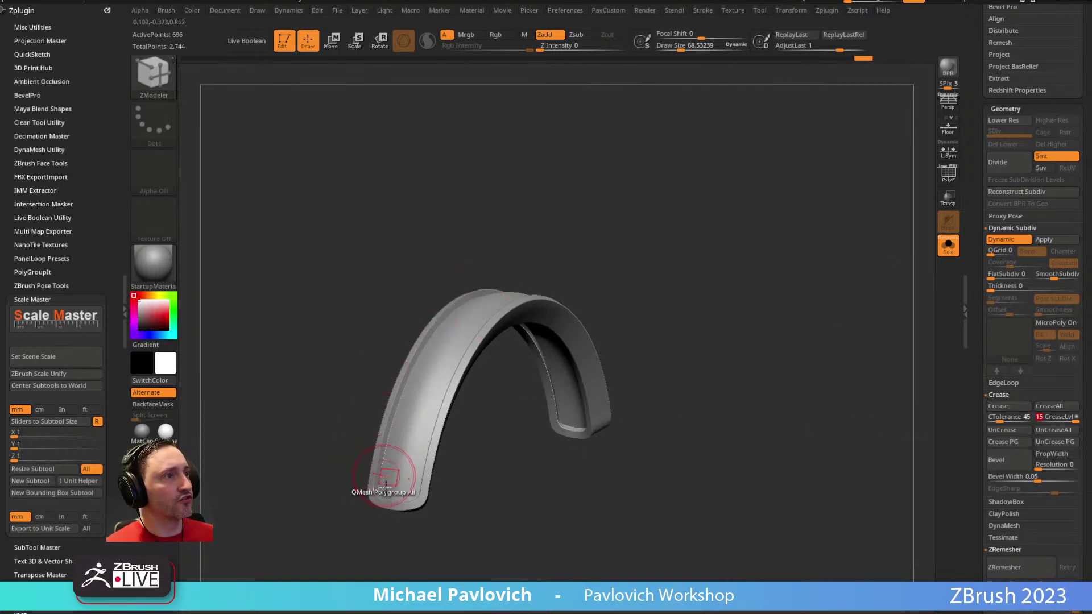
pyautogui.moveTo(677, 307); pyautogui.dragTo(760, 324)
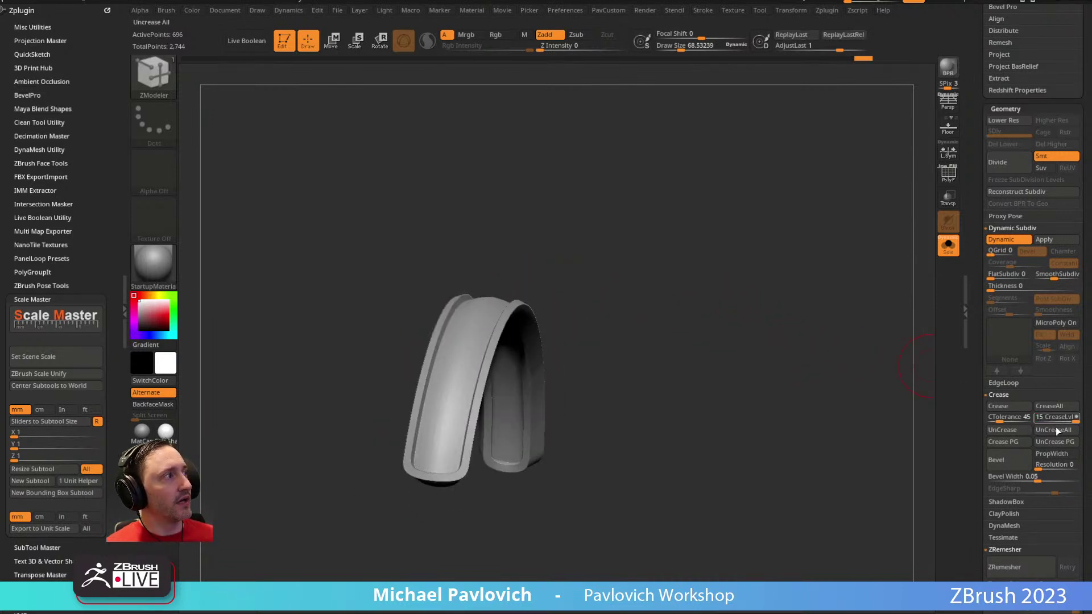
pyautogui.moveTo(1056, 419); pyautogui.dragTo(1037, 419)
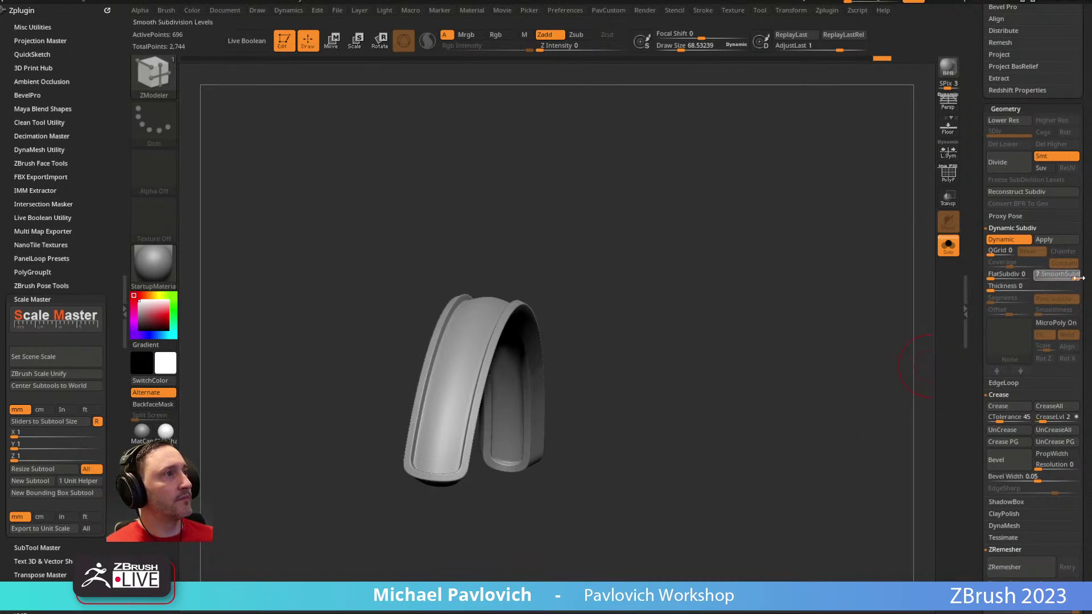
# Step: Try SmoothSubdiv levels 0, 2 and 3 on the arch, comparing the smoothed preview with the base mesh
pyautogui.moveTo(1059, 274); pyautogui.dragTo(1034, 275)
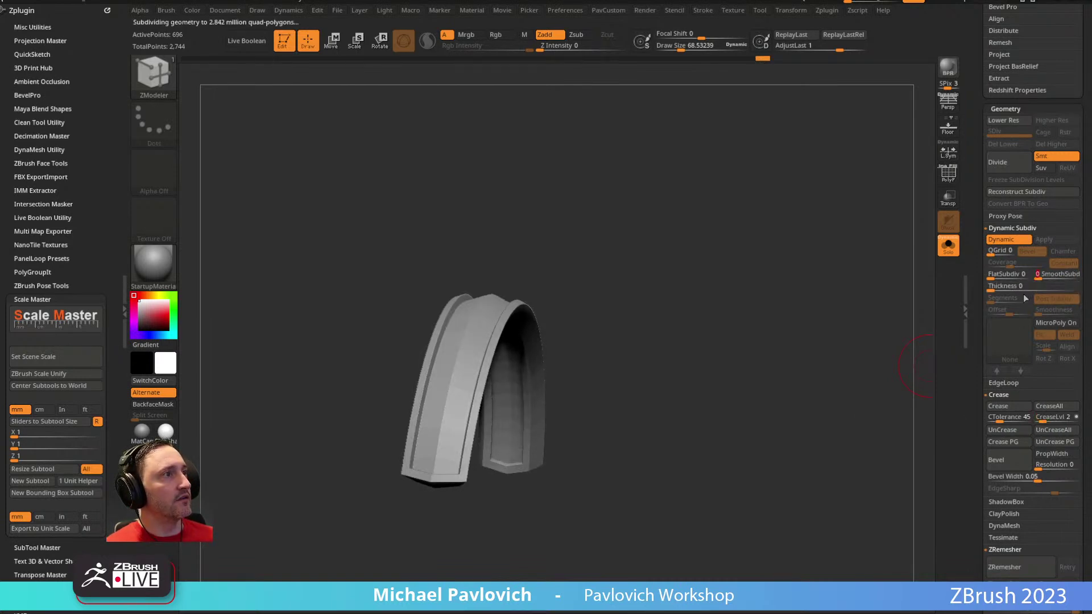
pyautogui.moveTo(790, 381); pyautogui.dragTo(599, 275)
pyautogui.moveTo(1037, 274); pyautogui.dragTo(1050, 275)
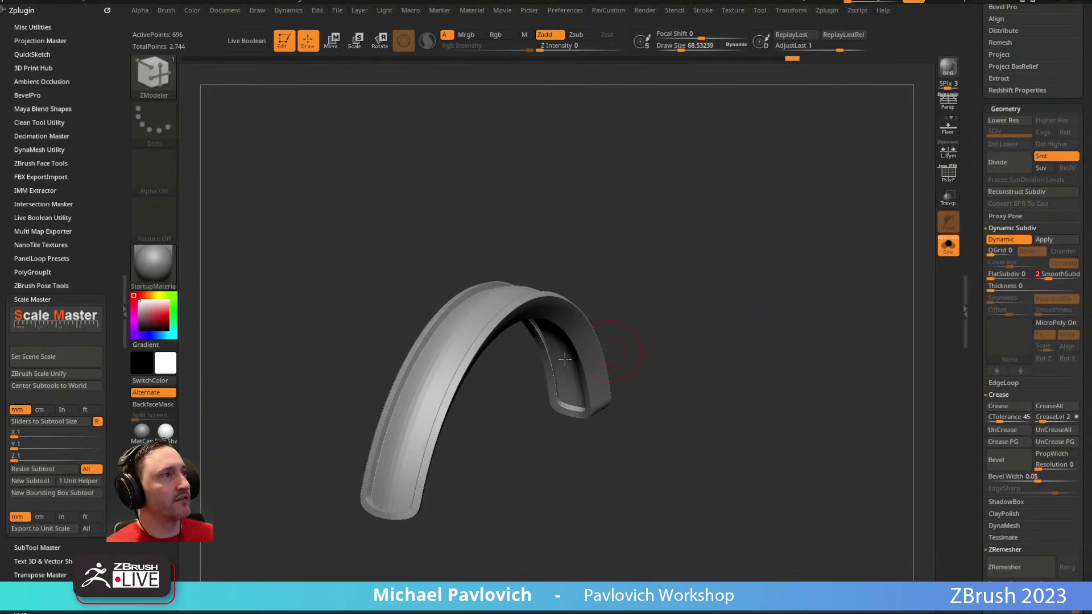
pyautogui.click(1003, 243)
pyautogui.click(1003, 244)
pyautogui.click(1004, 242)
pyautogui.click(1004, 242)
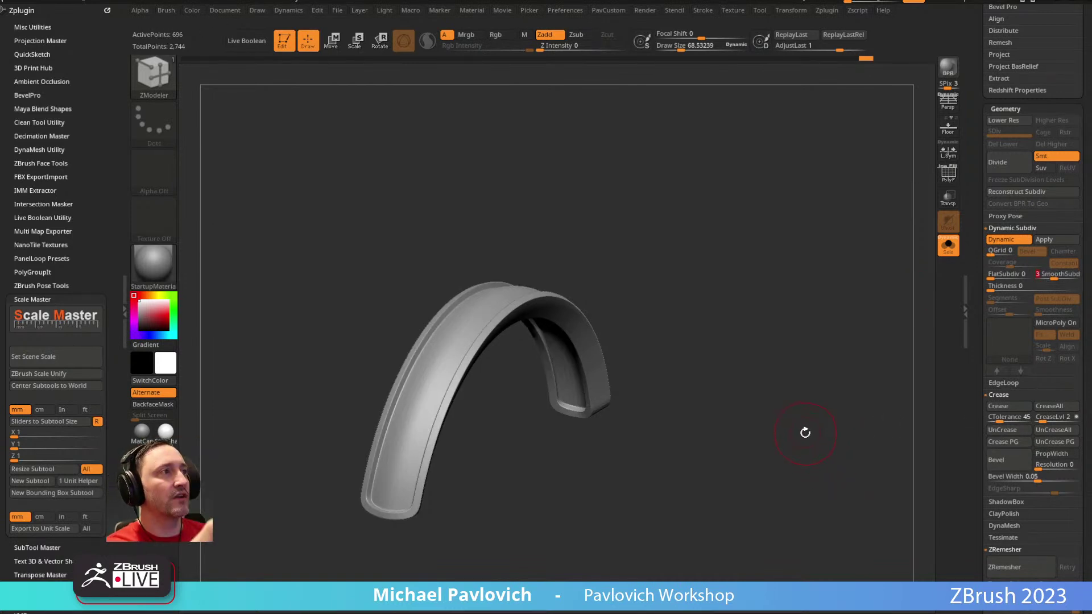
# Step: Examine the arch's wireframe with polyframe display, with dynamic subdivision off and on, and hide the polyframe again
pyautogui.click(947, 173)
pyautogui.moveTo(796, 216); pyautogui.dragTo(736, 216)
pyautogui.moveTo(553, 500); pyautogui.dragTo(744, 340)
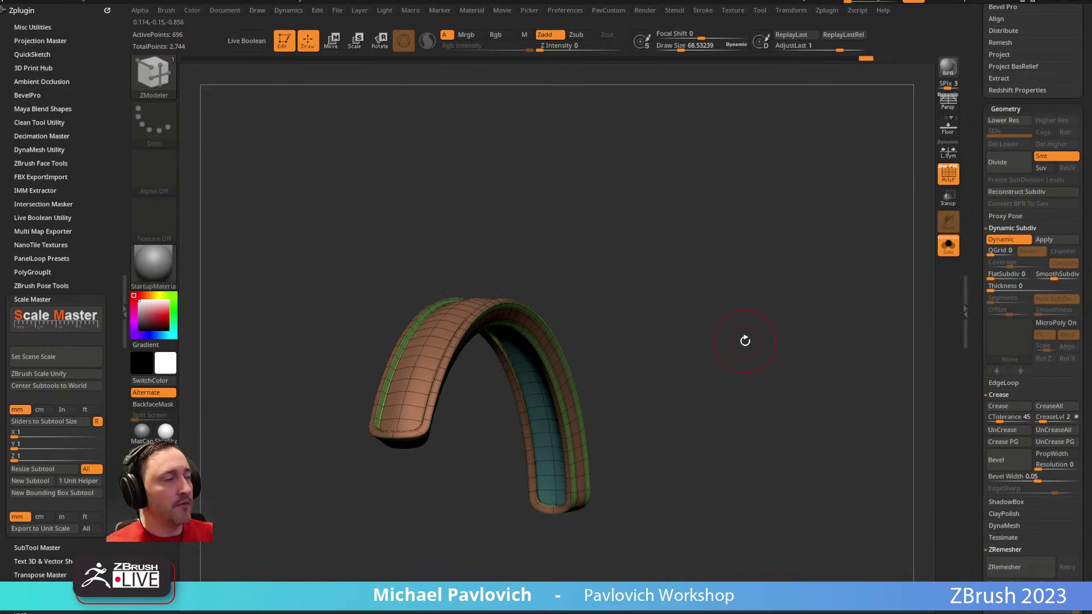
pyautogui.moveTo(739, 223); pyautogui.dragTo(824, 238)
pyautogui.click(1002, 240)
pyautogui.moveTo(728, 267); pyautogui.dragTo(758, 271)
pyautogui.click(1000, 239)
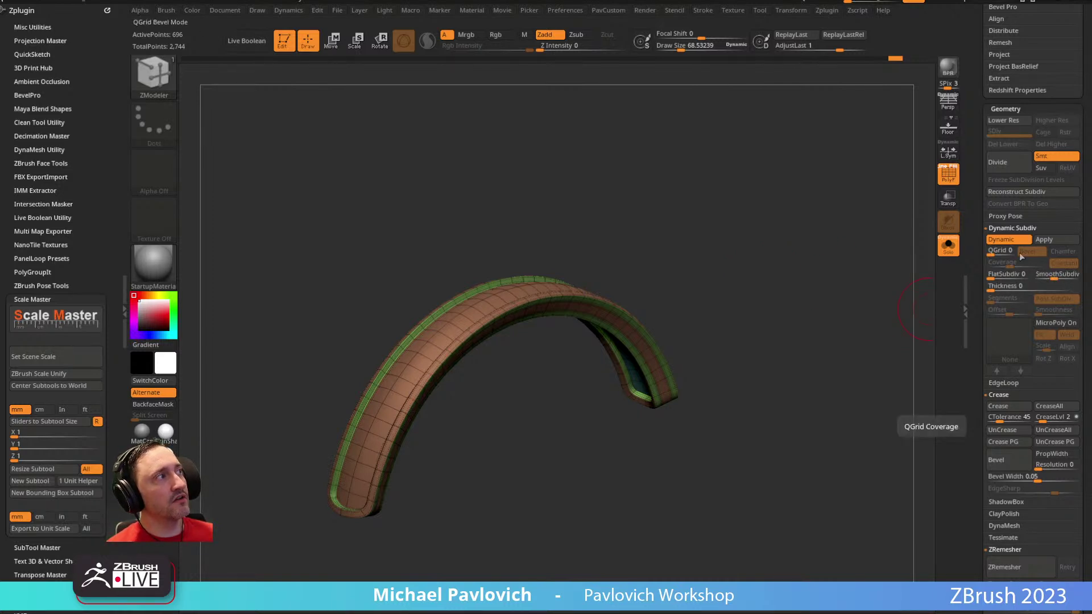
pyautogui.hotkey('shift', 'd')
pyautogui.click(999, 240)
pyautogui.moveTo(879, 247); pyautogui.dragTo(902, 227)
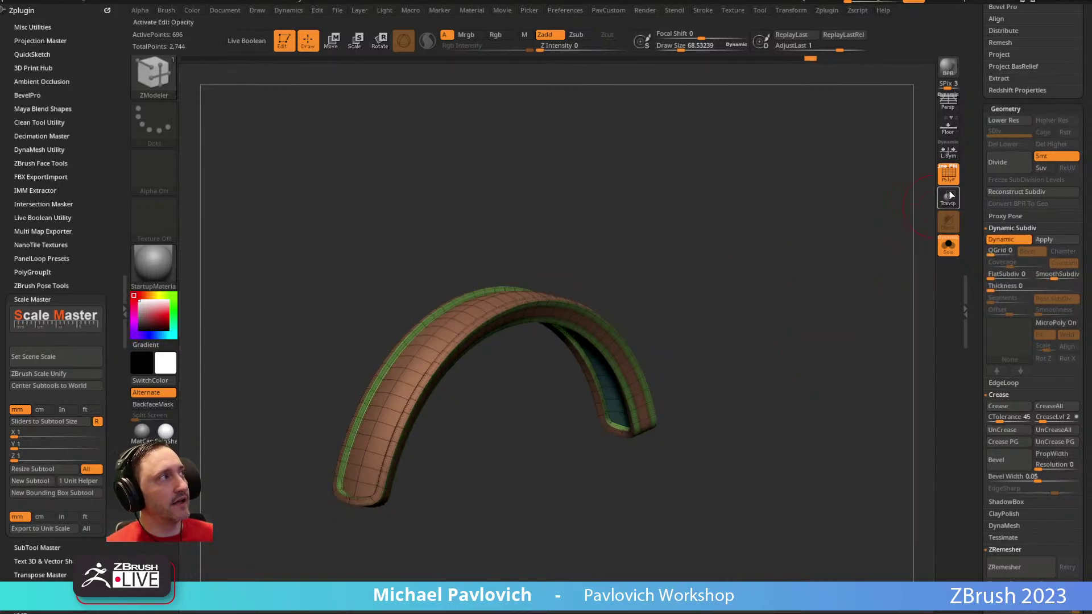
pyautogui.click(948, 175)
# Step: Set SmoothSubdiv to 4, try crease level 1 and return the crease level to 2
pyautogui.moveTo(1054, 274); pyautogui.dragTo(1064, 275)
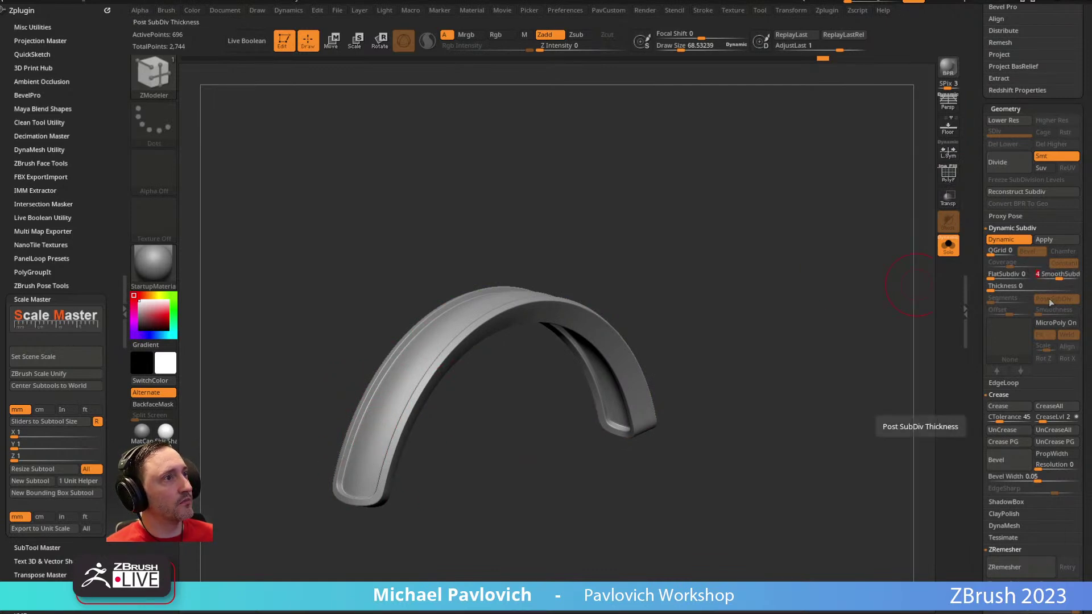
pyautogui.click(1041, 421)
pyautogui.moveTo(1039, 421); pyautogui.dragTo(1039, 422)
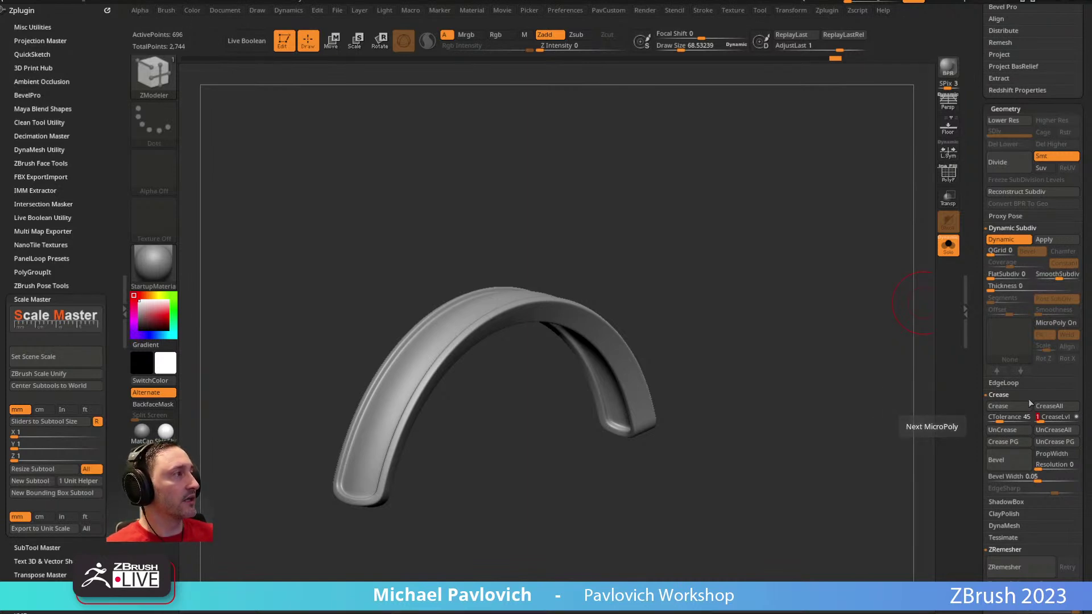
pyautogui.moveTo(1044, 417); pyautogui.dragTo(1042, 417)
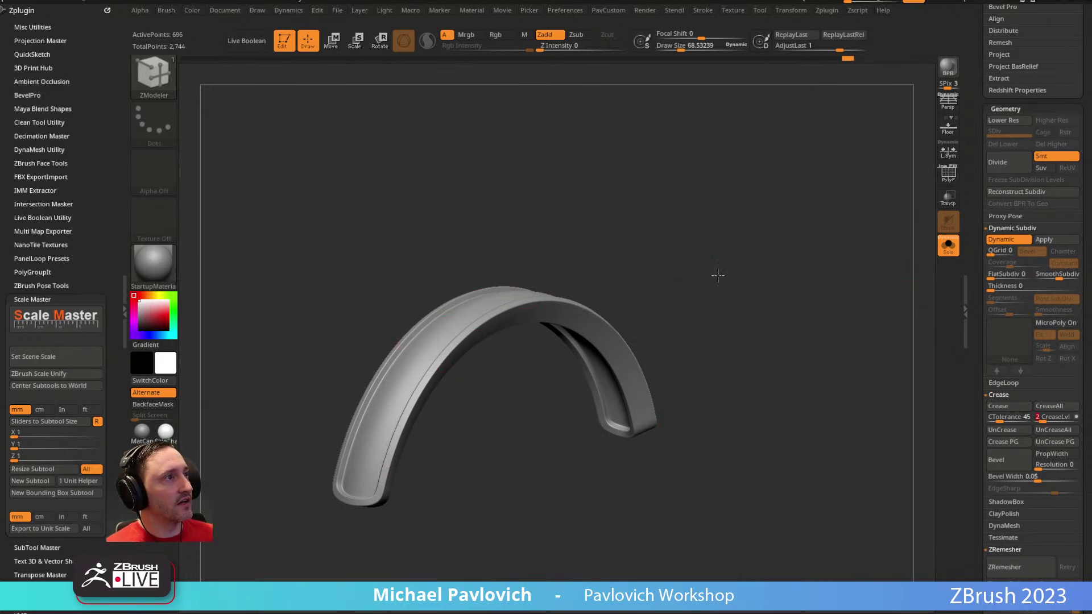
pyautogui.moveTo(709, 273); pyautogui.dragTo(697, 275)
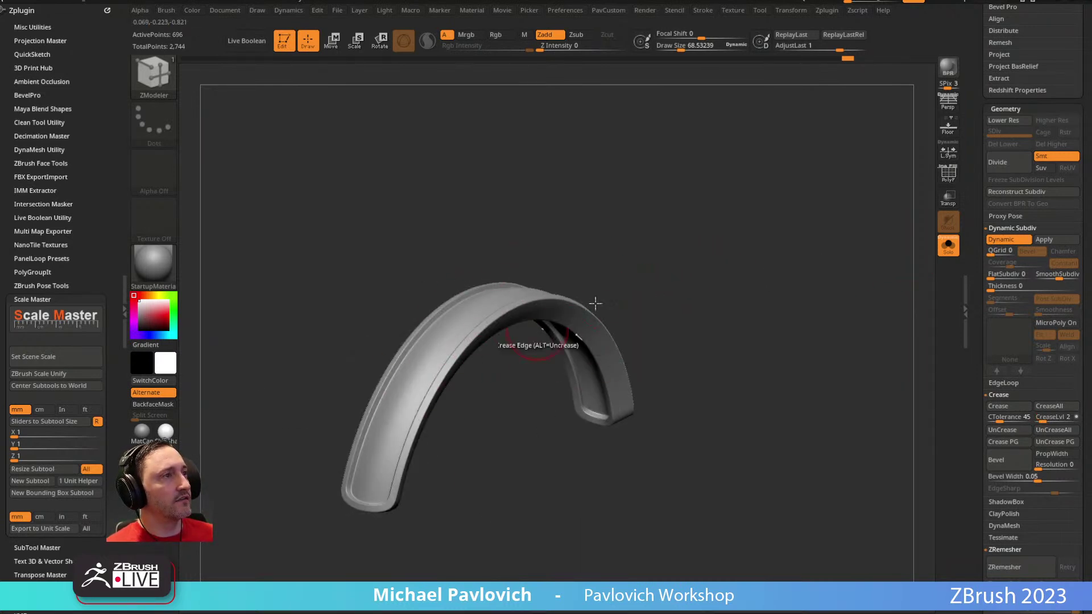
# Step: Select the Standard brush and set it to Zadd without colour, with a draw size of about 29
pyautogui.press('b')
pyautogui.press('s')
pyautogui.press('t')
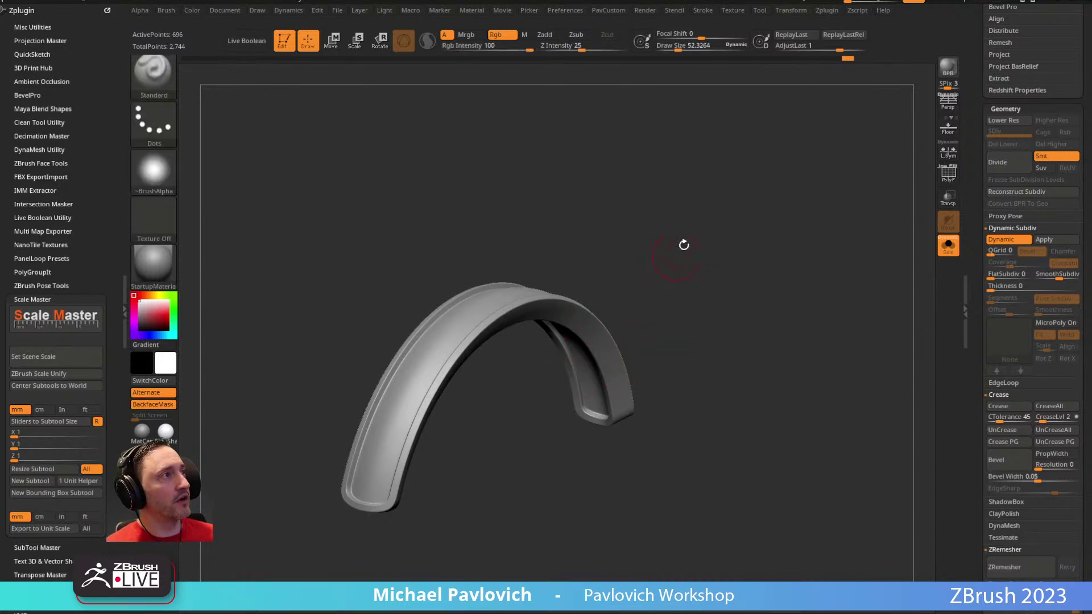
pyautogui.moveTo(675, 257); pyautogui.dragTo(531, 332)
pyautogui.moveTo(621, 361)
pyautogui.mouseDown()
pyautogui.moveTo(666, 278)
pyautogui.moveTo(647, 306)
pyautogui.moveTo(719, 288)
pyautogui.moveTo(699, 249)
pyautogui.mouseUp()
pyautogui.press('s')
pyautogui.moveTo(540, 112); pyautogui.dragTo(470, 190)
pyautogui.click(548, 34)
pyautogui.click(493, 37)
# Step: Try sculpting on the arch's outer face and examine the deformation with dynamic subdivision off and on
pyautogui.moveTo(691, 136); pyautogui.dragTo(654, 227)
pyautogui.moveTo(509, 324)
pyautogui.mouseDown()
pyautogui.moveTo(472, 359)
pyautogui.moveTo(455, 438)
pyautogui.moveTo(438, 450)
pyautogui.moveTo(470, 373)
pyautogui.mouseUp()
pyautogui.moveTo(469, 373); pyautogui.dragTo(682, 290, button='right')
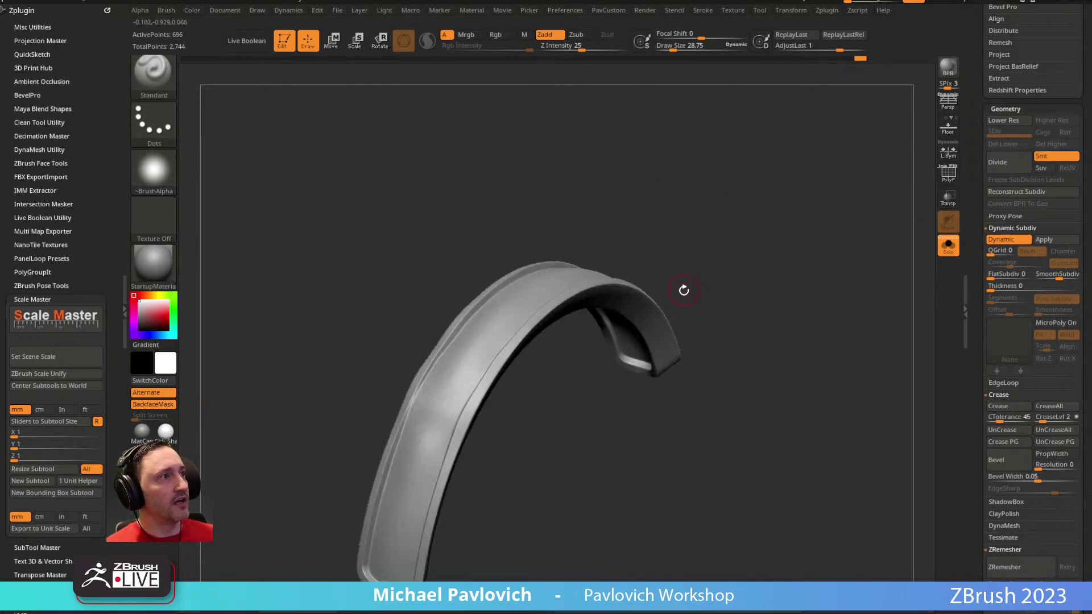
pyautogui.click(985, 239)
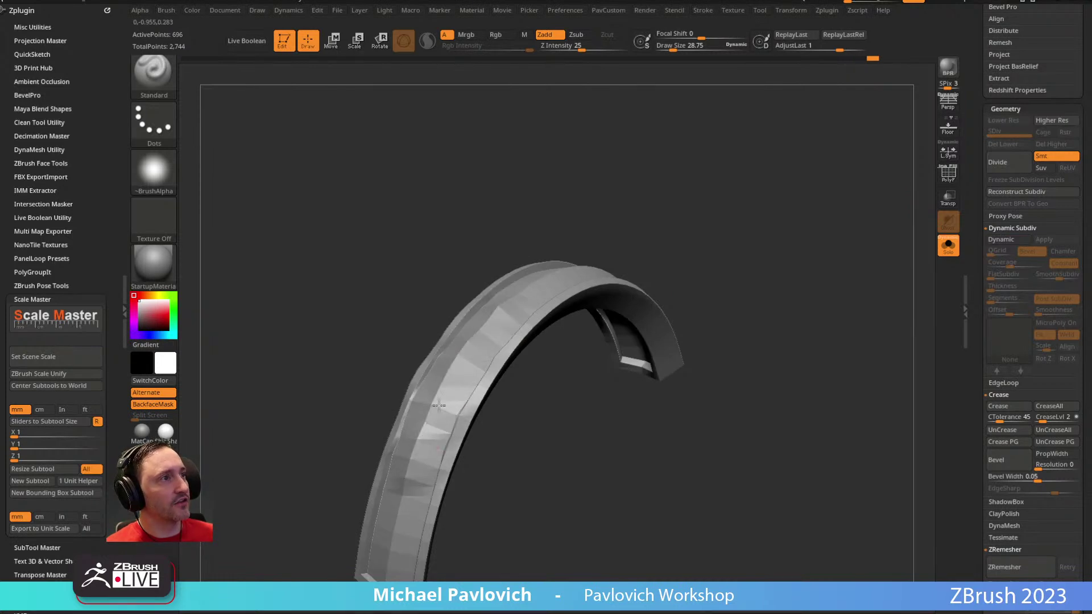
pyautogui.press('d')
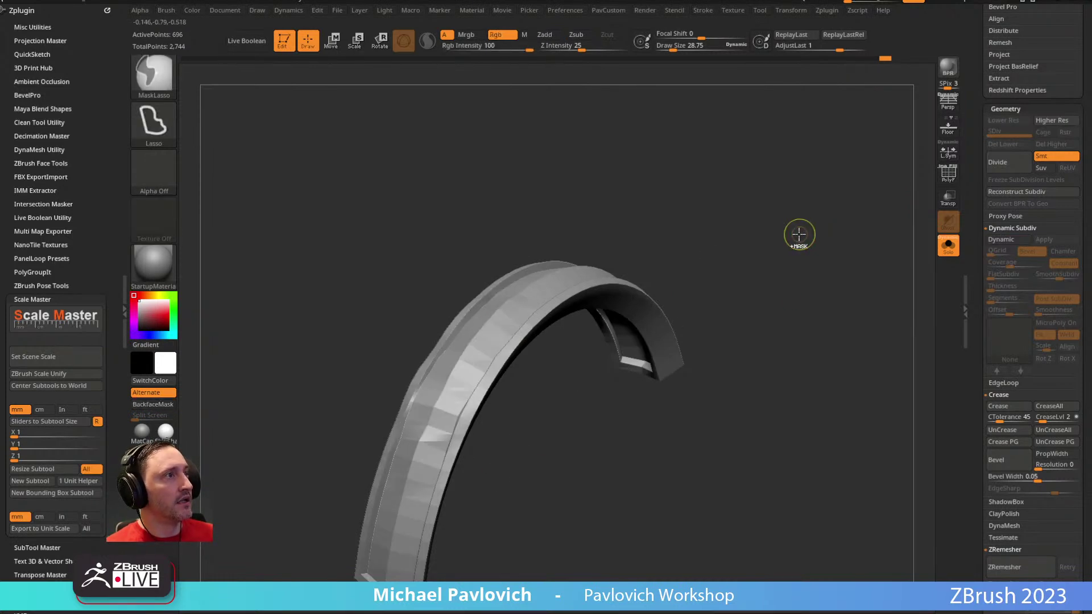
pyautogui.moveTo(720, 287); pyautogui.dragTo(677, 256)
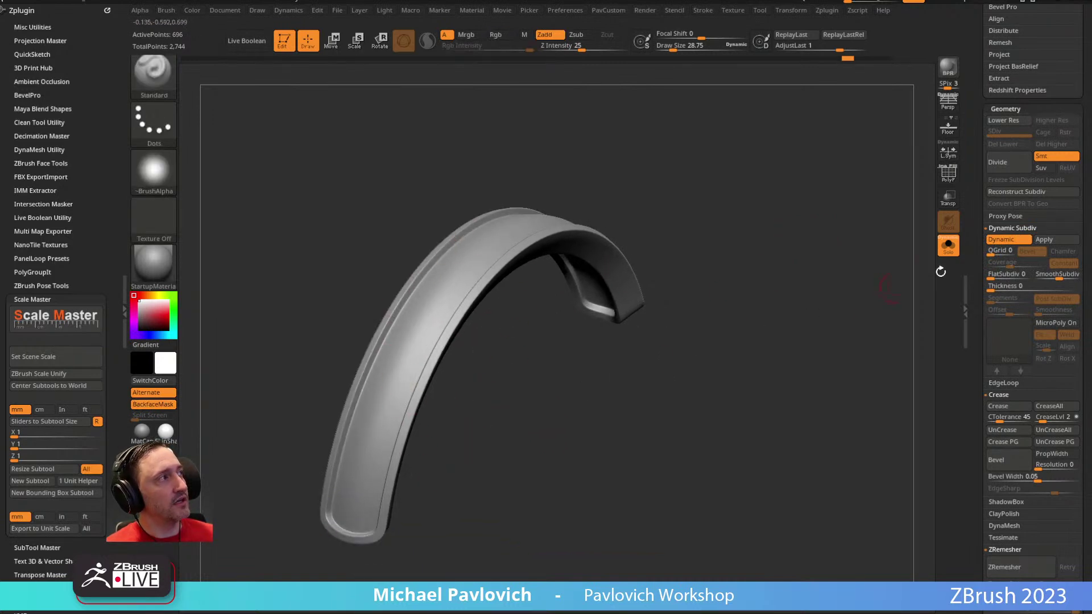
# Step: Try applying dynamic subdivision to the arch, inspect its subdivision levels, and undo the application
pyautogui.click(1036, 240)
pyautogui.moveTo(994, 132); pyautogui.dragTo(1028, 132)
pyautogui.moveTo(825, 216); pyautogui.dragTo(682, 226)
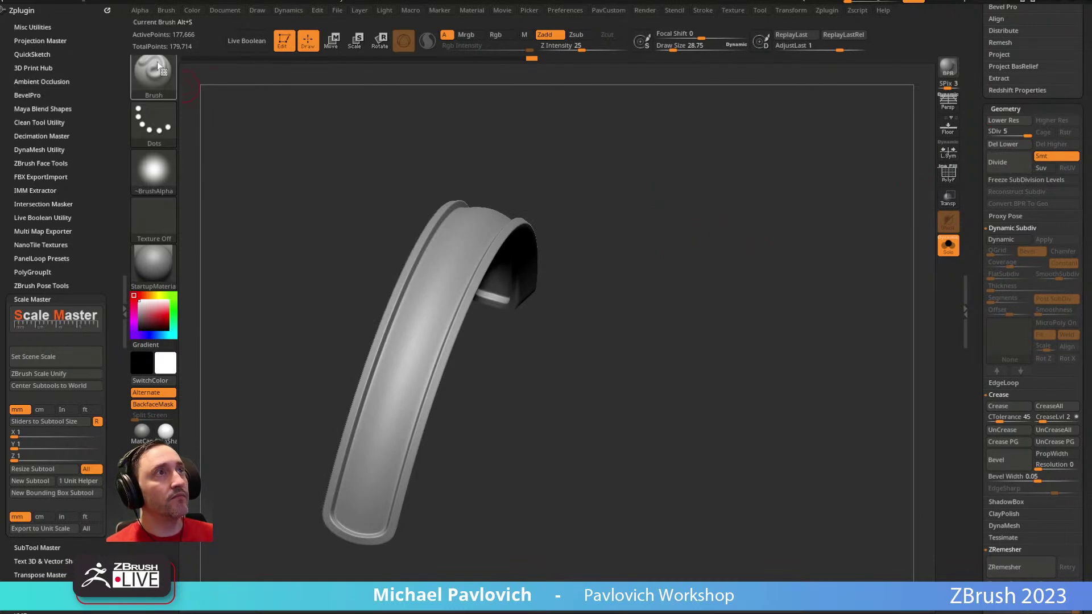
pyautogui.press('ctrl')
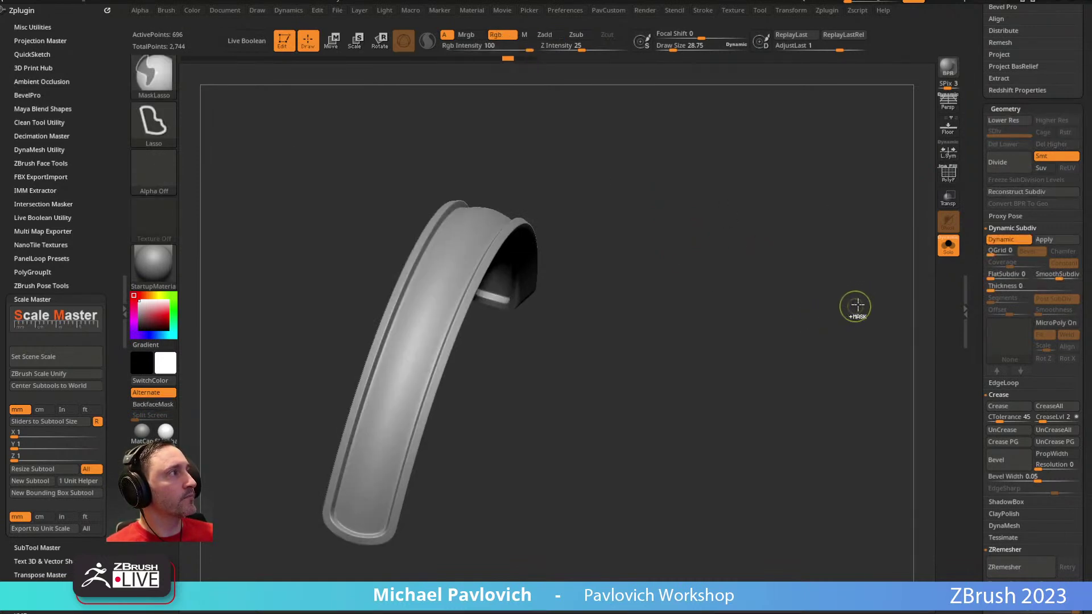
# Step: Compare the arch with dynamic subdivision off and on, and apply it as real subdivision levels
pyautogui.click(1004, 240)
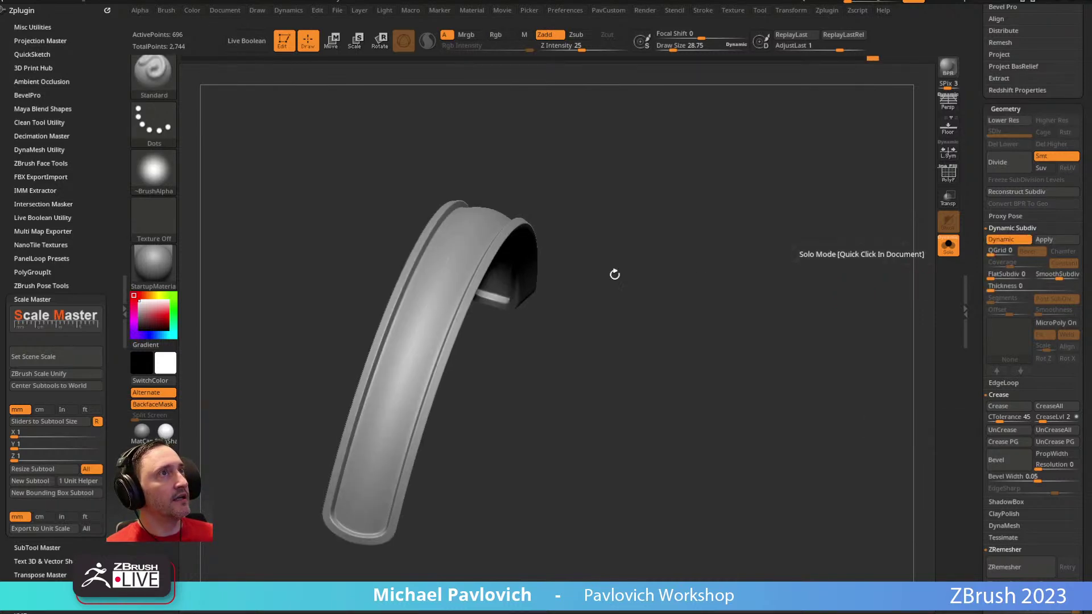
pyautogui.click(1012, 241)
pyautogui.click(1012, 241)
pyautogui.click(1013, 242)
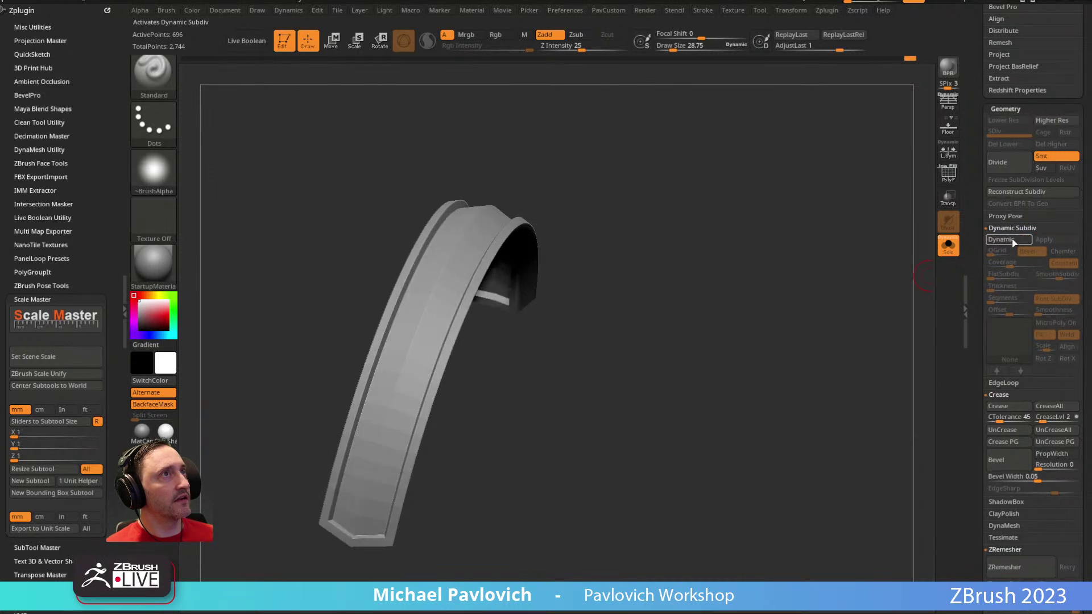
pyautogui.press('d')
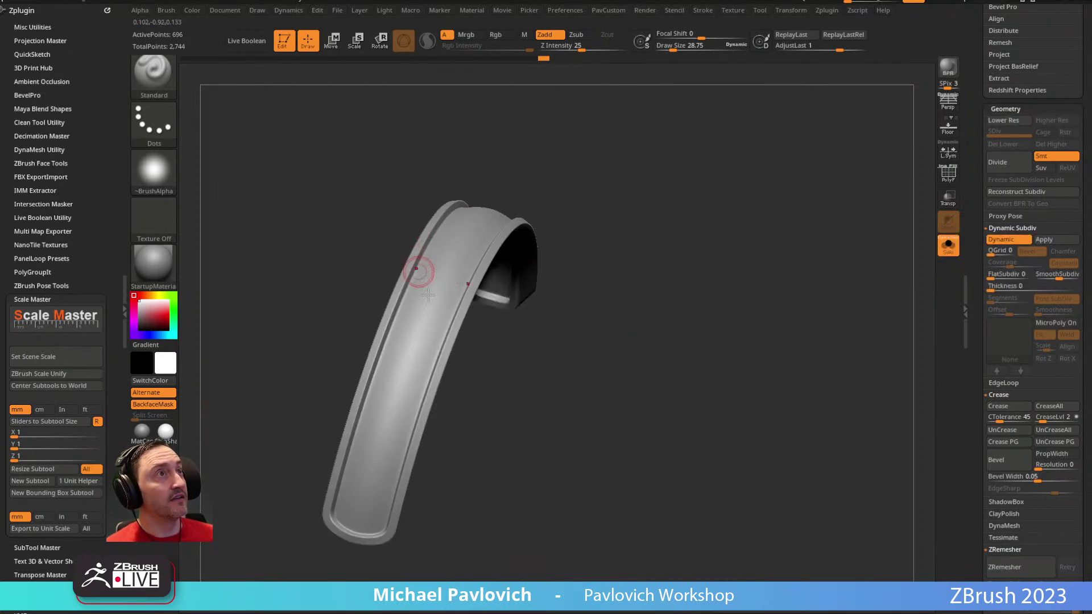
pyautogui.click(1042, 241)
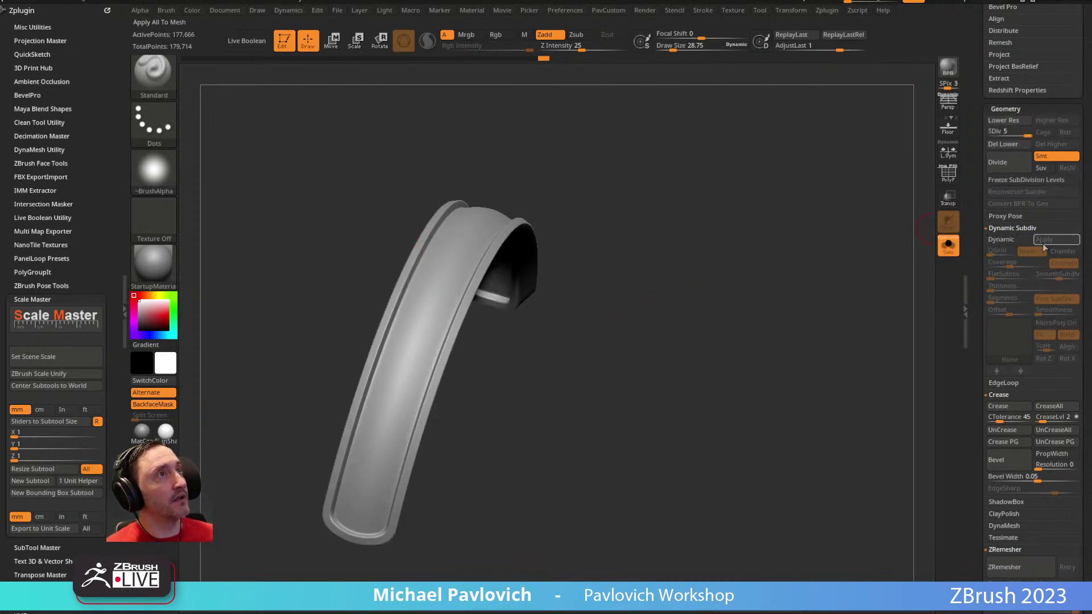
# Step: Try a Standard brush stroke along the subdivided arch, undo it, and set the draw size to about 31
pyautogui.moveTo(716, 244)
pyautogui.mouseDown()
pyautogui.moveTo(704, 246)
pyautogui.moveTo(719, 258)
pyautogui.moveTo(706, 250)
pyautogui.mouseUp()
pyautogui.moveTo(458, 236)
pyautogui.mouseDown()
pyautogui.moveTo(464, 253)
pyautogui.moveTo(438, 341)
pyautogui.mouseUp()
pyautogui.hotkey('ctrl', 'z')
pyautogui.press('s')
pyautogui.moveTo(596, 313)
pyautogui.mouseDown()
pyautogui.moveTo(597, 366)
pyautogui.moveTo(470, 290)
pyautogui.mouseUp()
pyautogui.moveTo(691, 296); pyautogui.dragTo(694, 217)
# Step: Browse the LightBox alphas and load the Ornament Vol1 alpha brush from the _Ornamental brush folder
pyautogui.press(',')
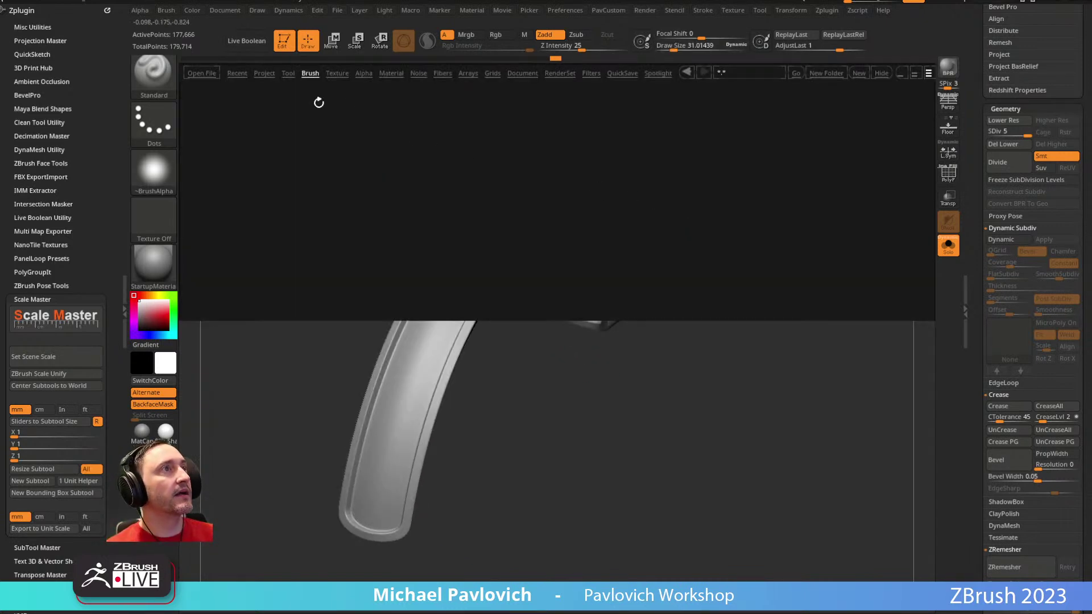
pyautogui.click(364, 73)
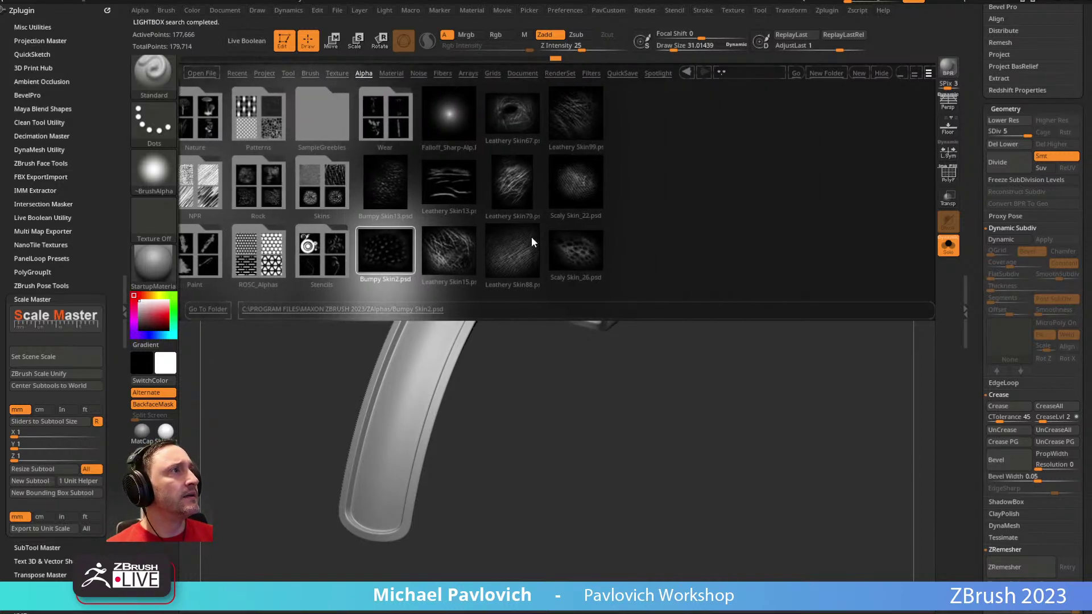
pyautogui.moveTo(531, 242); pyautogui.dragTo(676, 227)
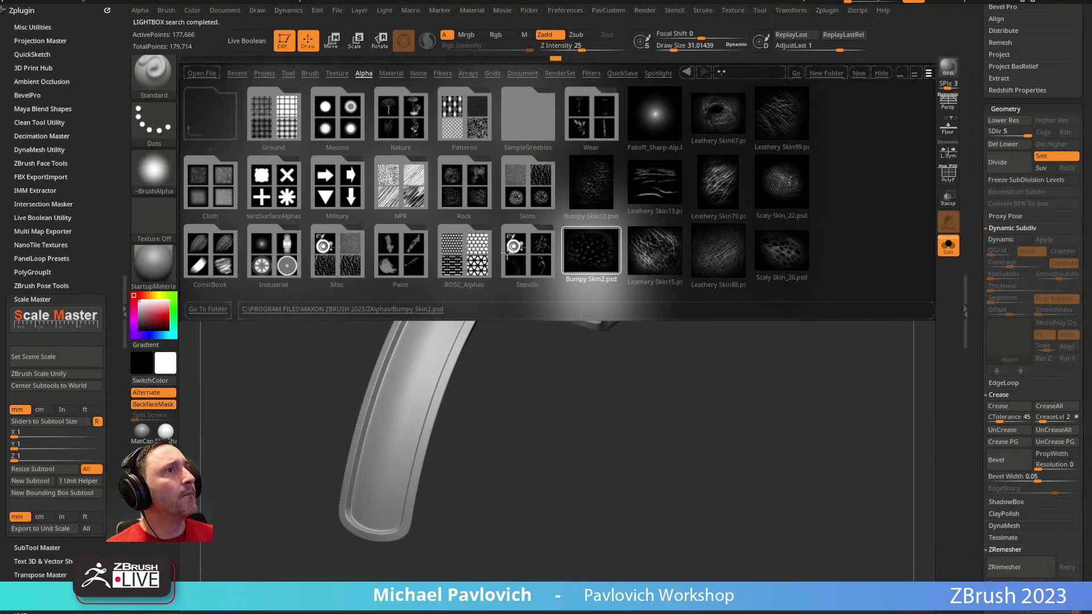
pyautogui.click(310, 72)
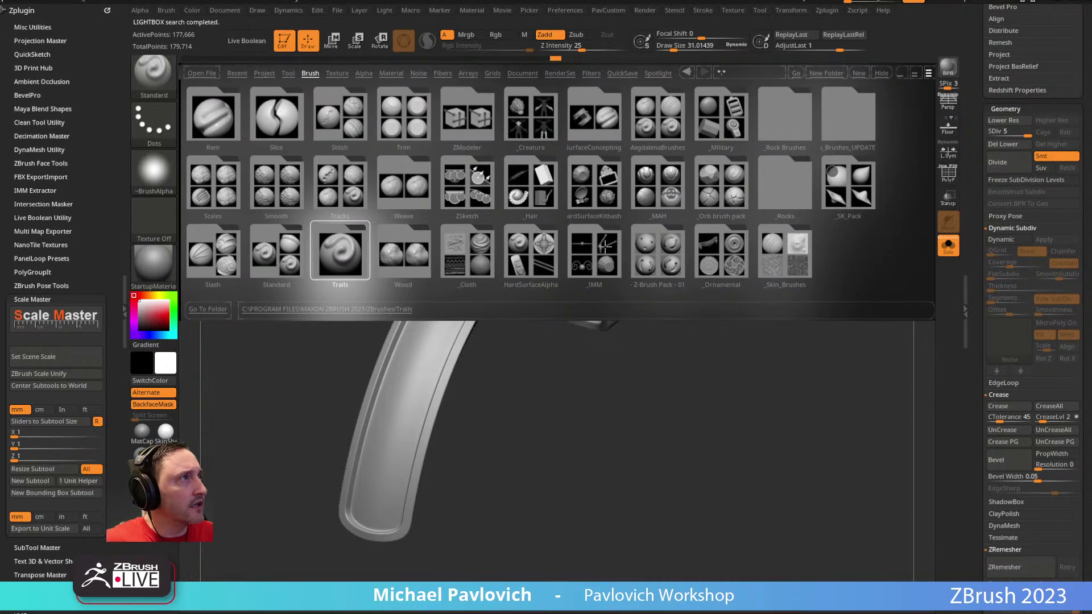
pyautogui.doubleClick(723, 252)
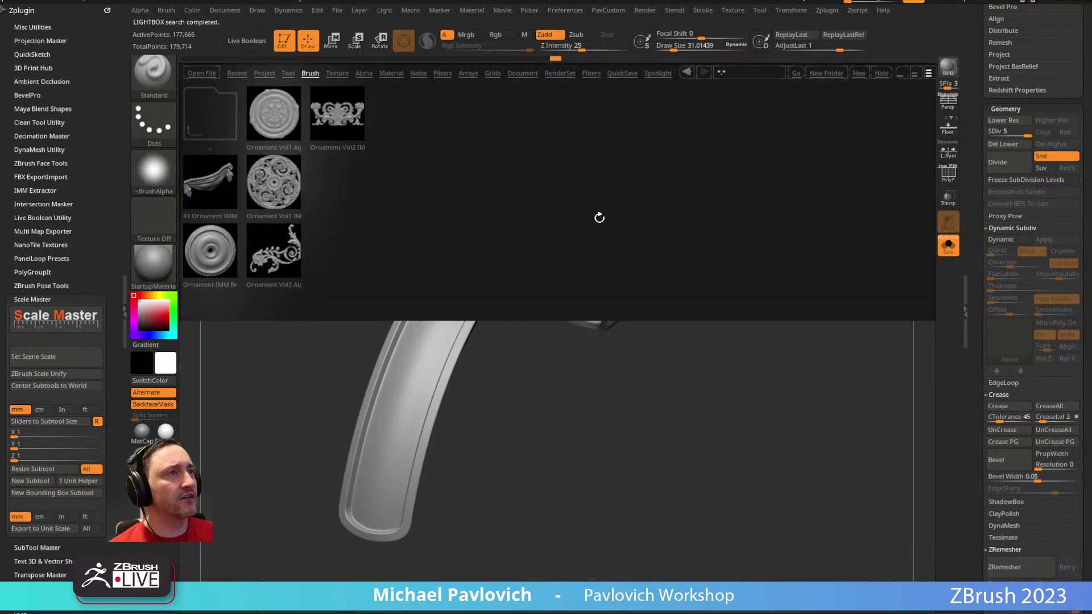
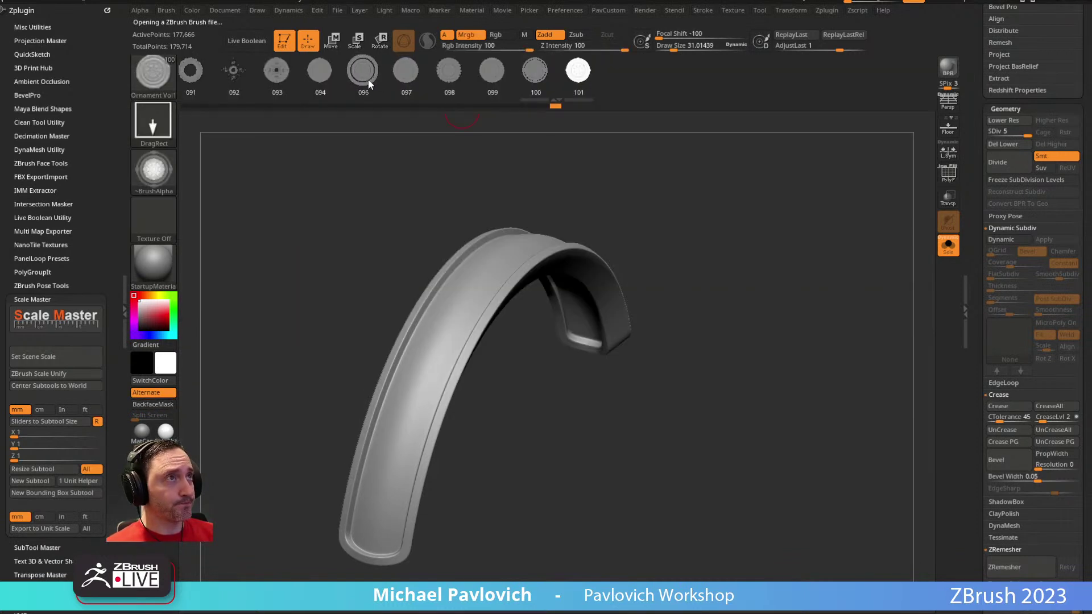
# Step: Browse the ornament brush's alphas for a decorative pattern to use on the arch
pyautogui.moveTo(266, 69); pyautogui.dragTo(584, 85)
pyautogui.moveTo(336, 91)
pyautogui.mouseDown()
pyautogui.moveTo(795, 102)
pyautogui.moveTo(343, 111)
pyautogui.moveTo(765, 77)
pyautogui.moveTo(316, 85)
pyautogui.moveTo(821, 92)
pyautogui.moveTo(582, 108)
pyautogui.moveTo(817, 116)
pyautogui.mouseUp()
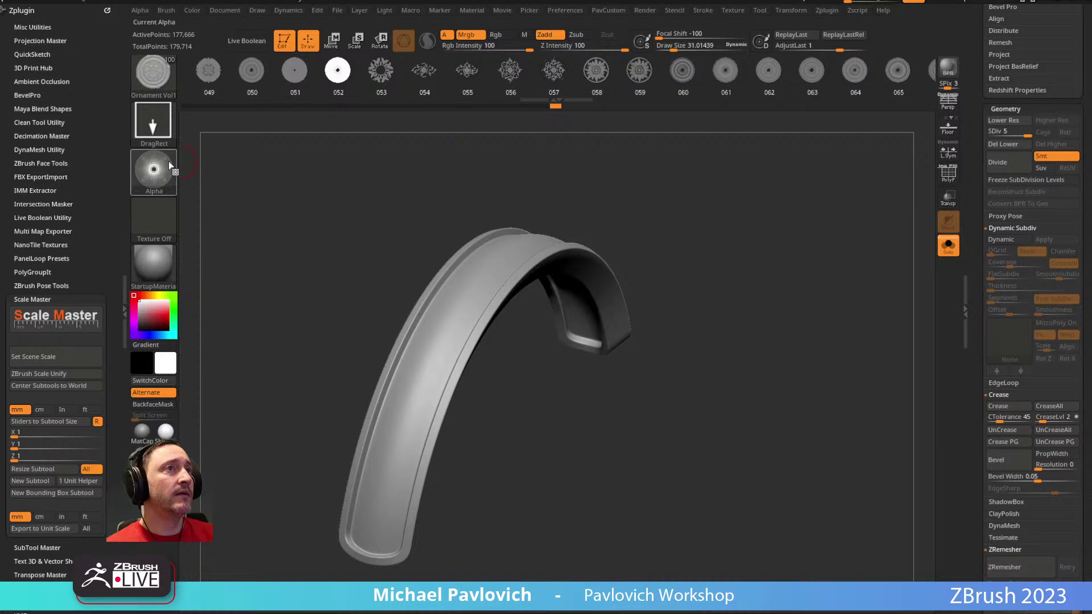
pyautogui.click(154, 170)
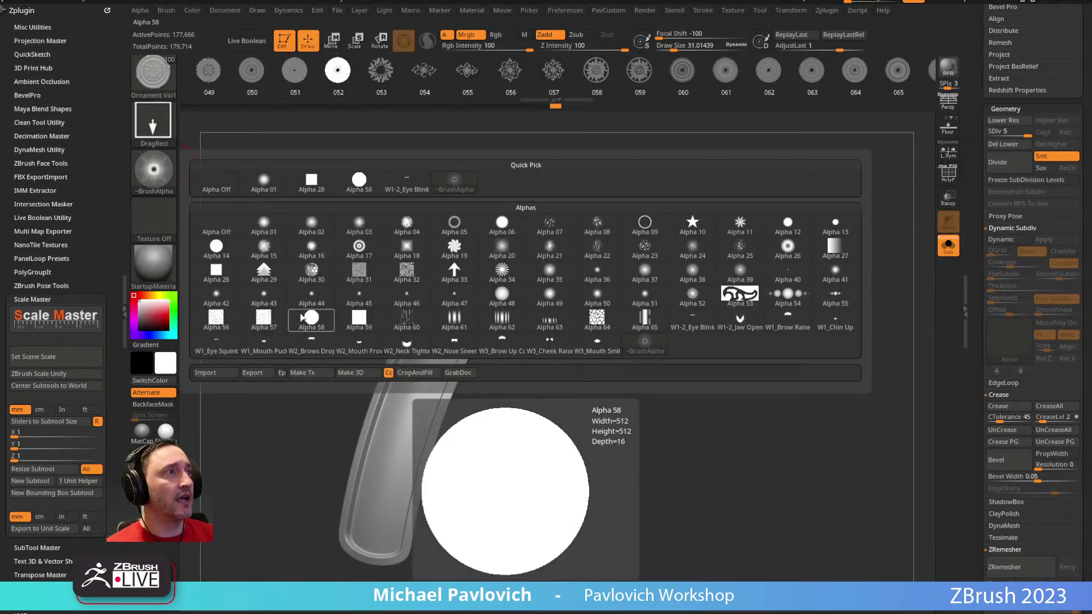
pyautogui.click(648, 340)
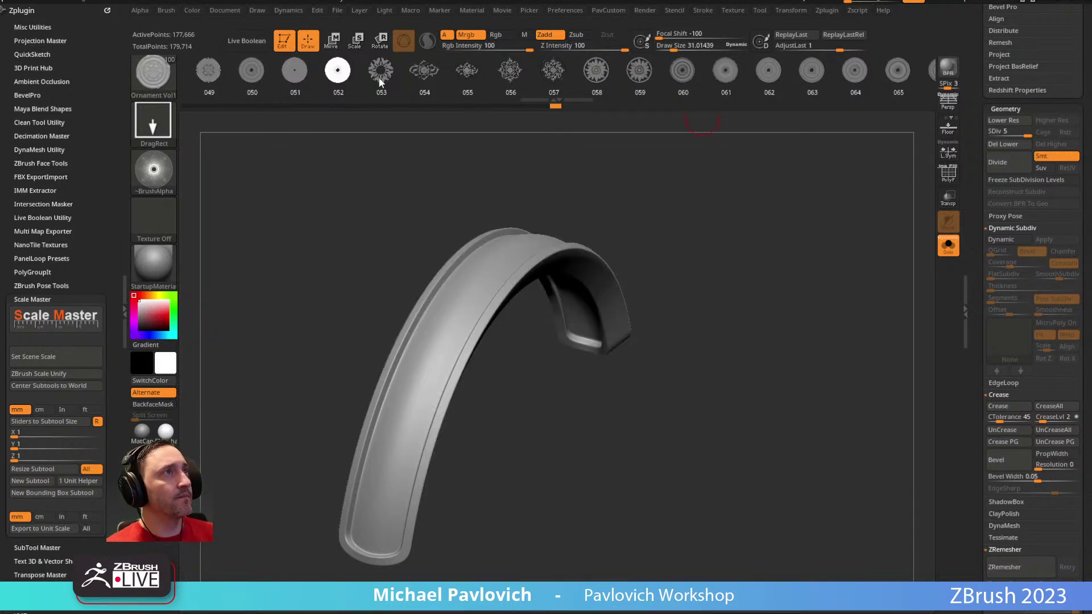
pyautogui.moveTo(400, 83); pyautogui.dragTo(682, 98)
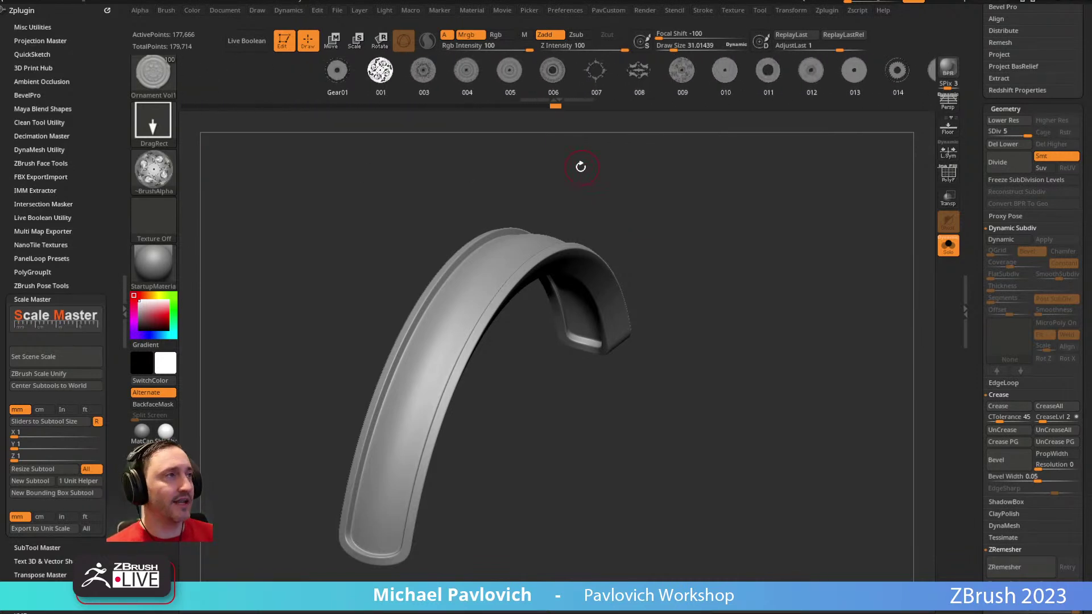
# Step: Choose the diamond-shaped ornament alpha 048 and subdivide the arch for finer stamp detail
pyautogui.press('m')
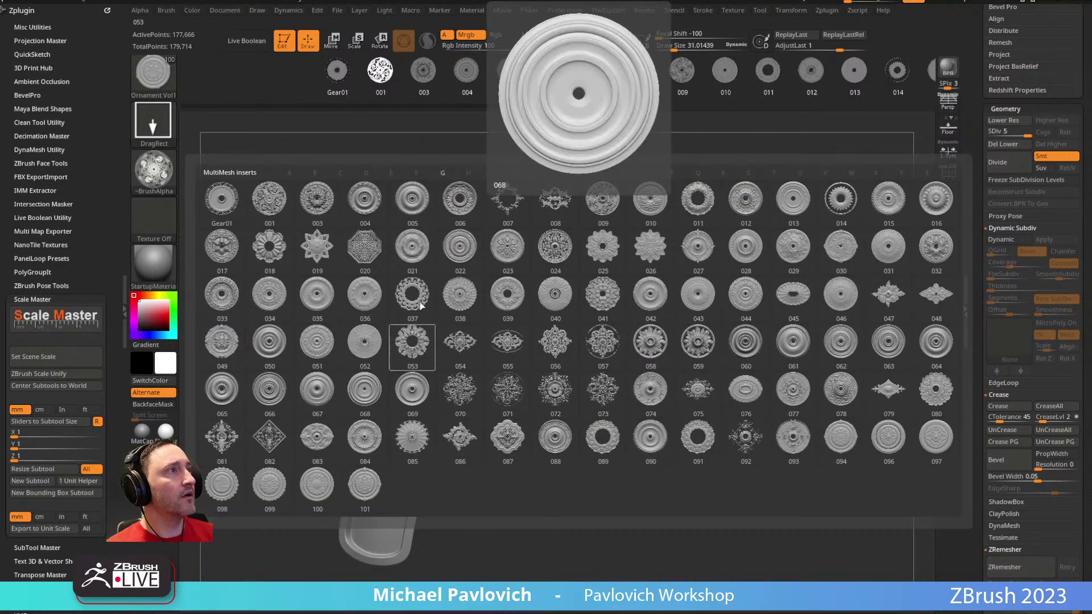
pyautogui.click(923, 310)
pyautogui.moveTo(558, 398)
pyautogui.mouseDown(button='right')
pyautogui.moveTo(709, 273)
pyautogui.moveTo(712, 204)
pyautogui.mouseUp(button='right')
pyautogui.moveTo(724, 247); pyautogui.dragTo(717, 241, button='right')
pyautogui.hotkey('ctrl', 'd')
# Step: Try stamping the ornament on the arch's outer face at Z Intensity 46, undoing the trial stamps
pyautogui.moveTo(658, 243)
pyautogui.keyDown('shift'); pyautogui.mouseDown()
pyautogui.moveTo(651, 276)
pyautogui.moveTo(628, 230)
pyautogui.moveTo(684, 236)
pyautogui.moveTo(497, 322)
pyautogui.moveTo(535, 316)
pyautogui.mouseUp(); pyautogui.keyUp('shift')
pyautogui.hotkey('ctrl', 'z')
pyautogui.moveTo(626, 49); pyautogui.dragTo(594, 49)
pyautogui.moveTo(534, 346); pyautogui.dragTo(570, 343)
pyautogui.keyDown('alt'); pyautogui.moveTo(719, 232); pyautogui.dragTo(484, 357); pyautogui.keyUp('alt')
pyautogui.hotkey('ctrl', 'z')
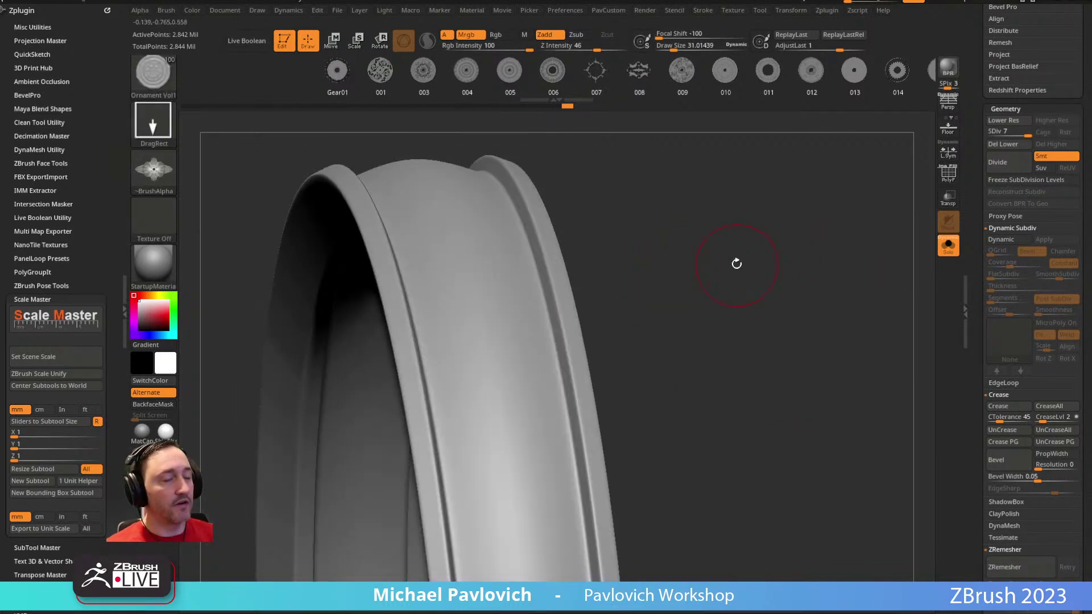
# Step: Divide the arch to subdivision level 8, checking the ornament stamp's relief from the side before undoing it
pyautogui.press('d')
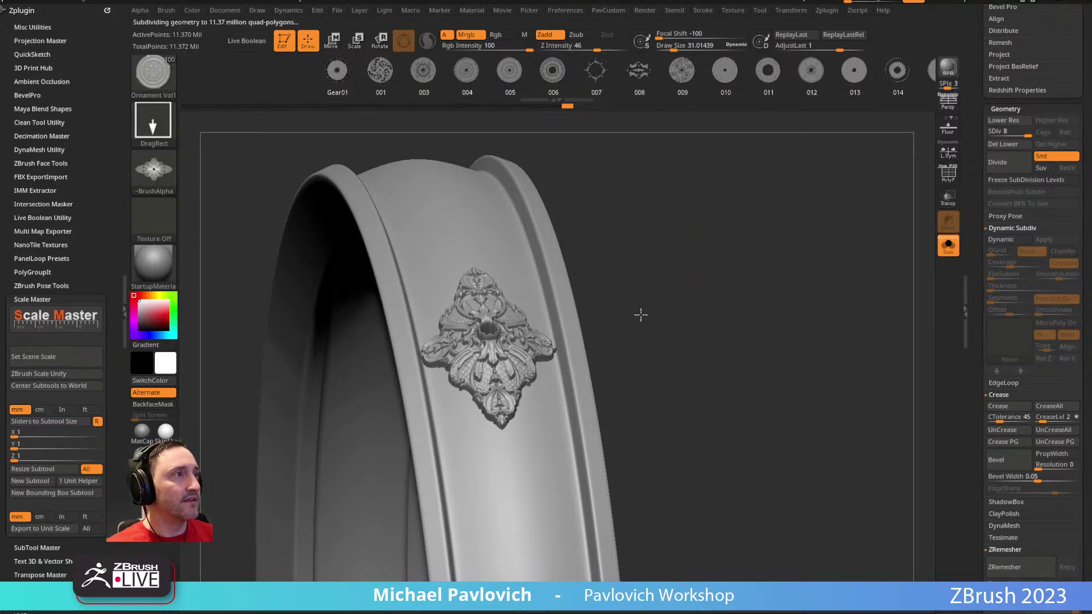
pyautogui.hotkey('ctrl', 'shift', 'z')
pyautogui.moveTo(723, 249); pyautogui.dragTo(747, 264)
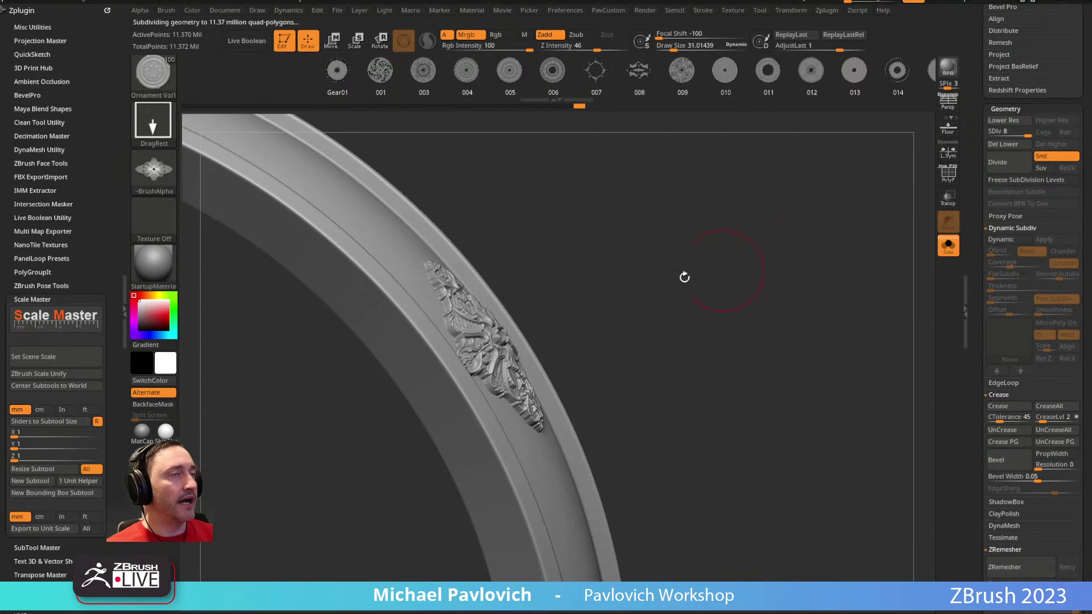
pyautogui.hotkey('ctrl', 'z')
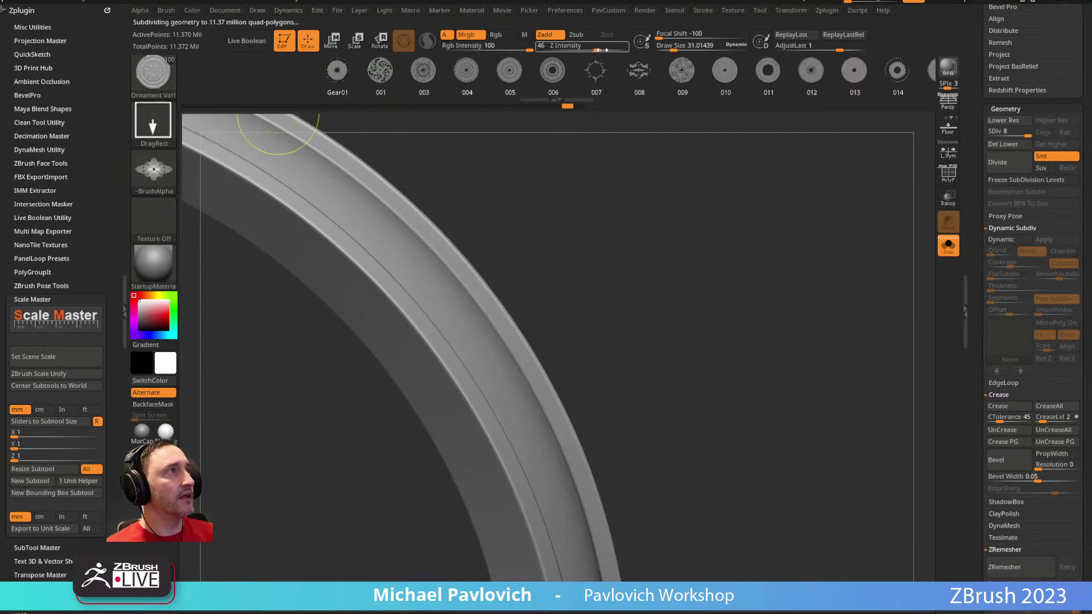
# Step: Set Z Intensity to 35 and try the ornament stamp on the arch, checking the inner face for show-through
pyautogui.moveTo(594, 50); pyautogui.dragTo(581, 50)
pyautogui.moveTo(591, 239); pyautogui.dragTo(597, 293)
pyautogui.moveTo(493, 360)
pyautogui.mouseDown()
pyautogui.moveTo(636, 298)
pyautogui.moveTo(721, 285)
pyautogui.moveTo(755, 268)
pyautogui.moveTo(772, 224)
pyautogui.moveTo(760, 241)
pyautogui.moveTo(485, 334)
pyautogui.mouseUp()
pyautogui.press('ctrl')
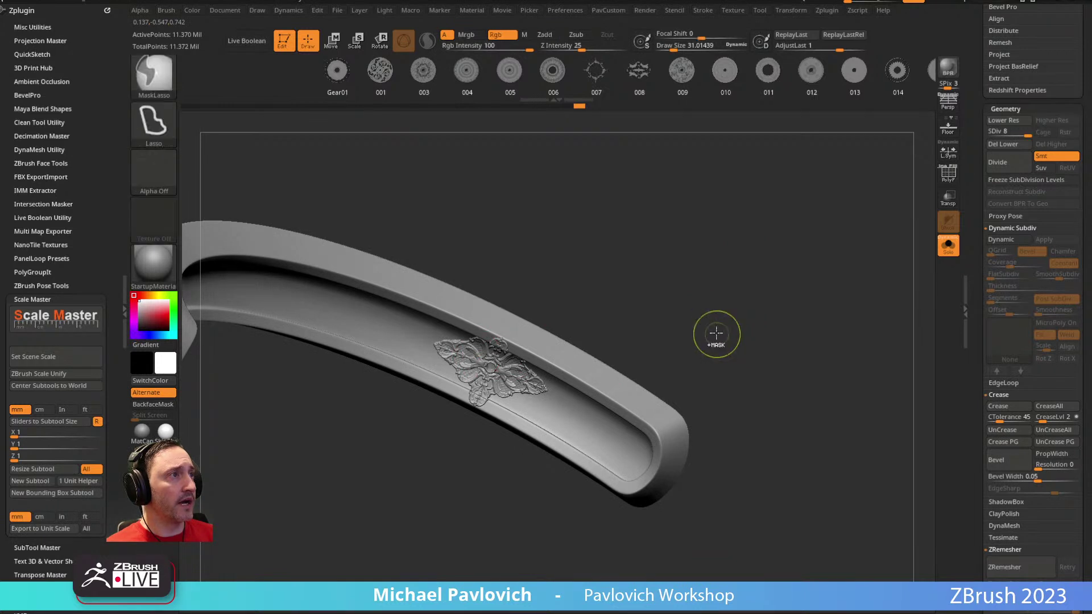
pyautogui.moveTo(740, 229); pyautogui.dragTo(683, 300)
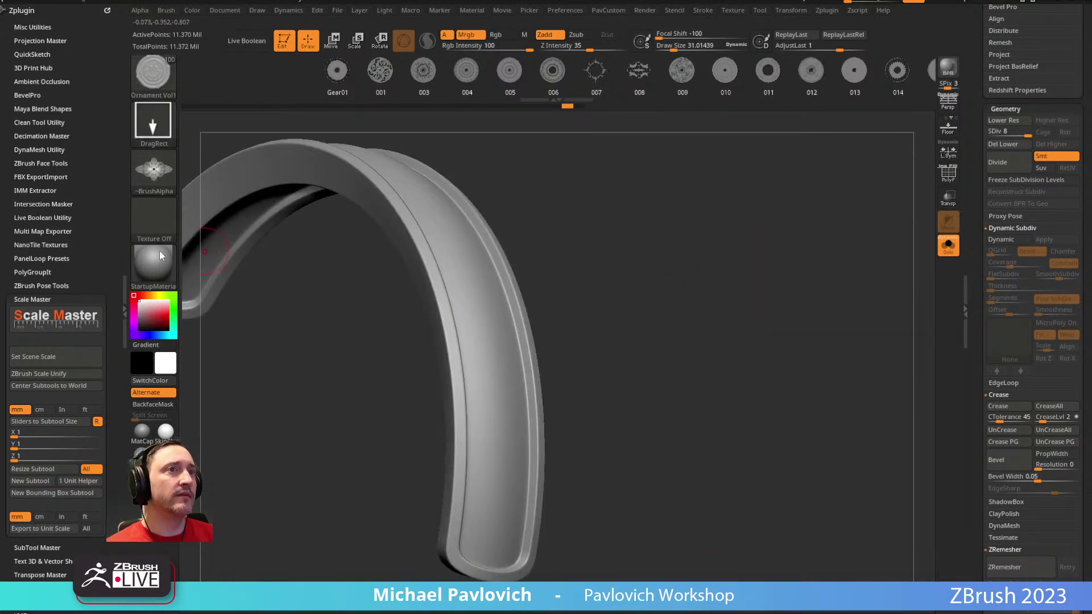
# Step: Open the ornament brush's Auto Masking settings to locate the BackfaceMask option
pyautogui.click(80, 299)
pyautogui.click(166, 10)
pyautogui.click(155, 11)
pyautogui.keyDown('shift'); pyautogui.click(56, 440); pyautogui.keyUp('shift')
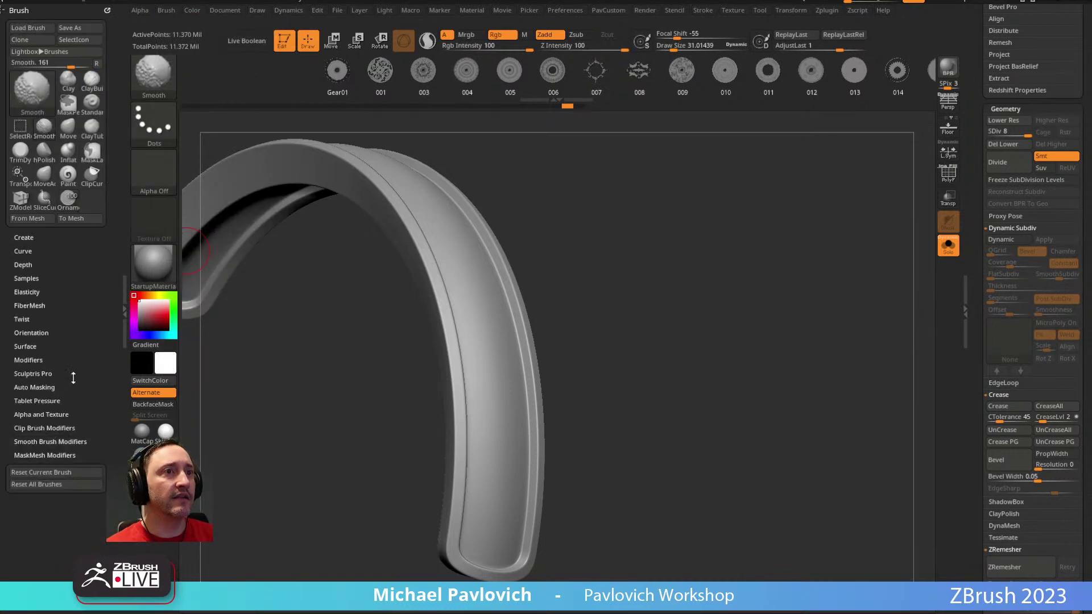
pyautogui.moveTo(71, 387); pyautogui.dragTo(54, 366)
pyautogui.keyDown('shift'); pyautogui.click(40, 364); pyautogui.keyUp('shift')
pyautogui.moveTo(73, 314); pyautogui.dragTo(73, 242)
pyautogui.click(32, 446)
pyautogui.moveTo(537, 263); pyautogui.dragTo(693, 227)
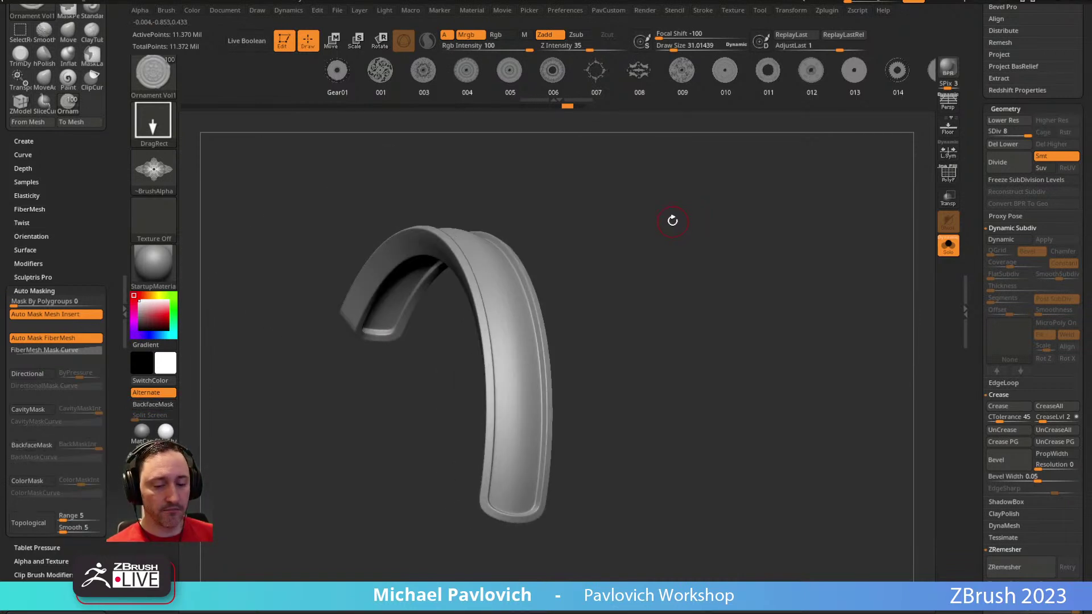
# Step: Toggle backface masking on and off repeatedly and collapse the Auto Masking settings
pyautogui.hotkey('alt', 'b')
pyautogui.hotkey('alt', 'b')
pyautogui.hotkey('alt', 'b')
pyautogui.hotkey('alt', 'b')
pyautogui.hotkey('alt', 'b')
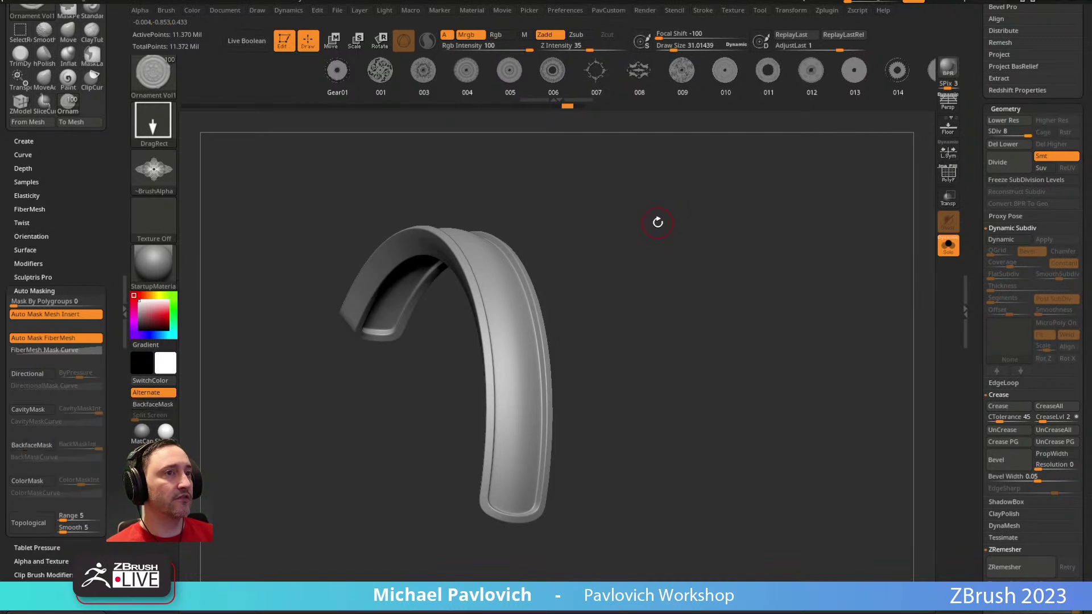
pyautogui.click(31, 291)
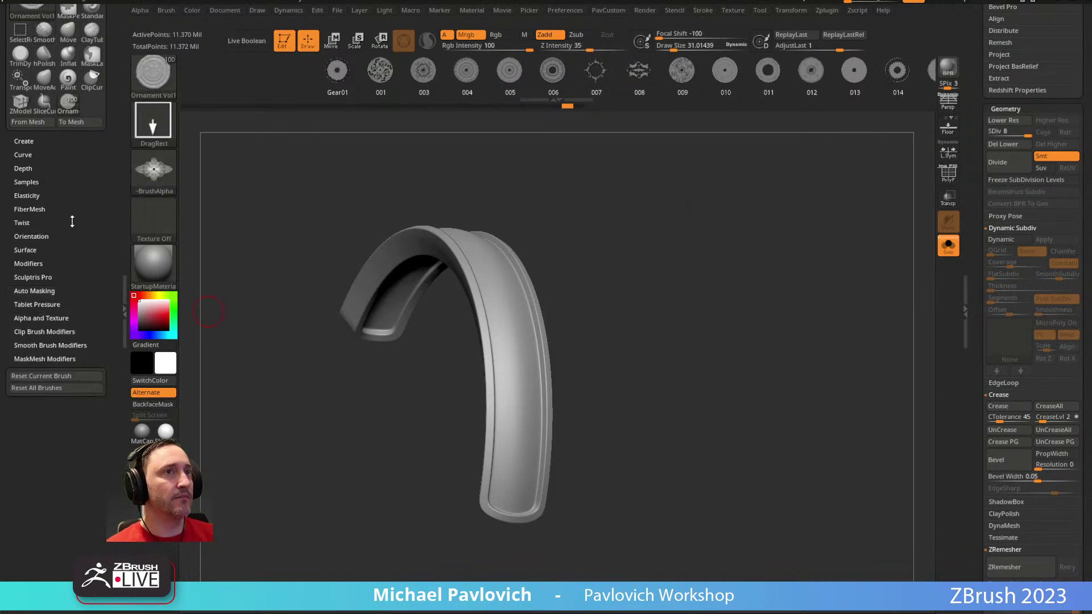
pyautogui.moveTo(73, 224); pyautogui.dragTo(75, 323)
pyautogui.hotkey('alt', 'b')
pyautogui.hotkey('alt', 'b')
# Step: Undo the trial ornament stamp on the arch and turn on BackfaceMask for the ornament brush
pyautogui.moveTo(341, 419)
pyautogui.mouseDown()
pyautogui.moveTo(660, 267)
pyautogui.moveTo(575, 343)
pyautogui.moveTo(704, 285)
pyautogui.moveTo(569, 318)
pyautogui.mouseUp()
pyautogui.press('ctrl')
pyautogui.hotkey('ctrl', 'z')
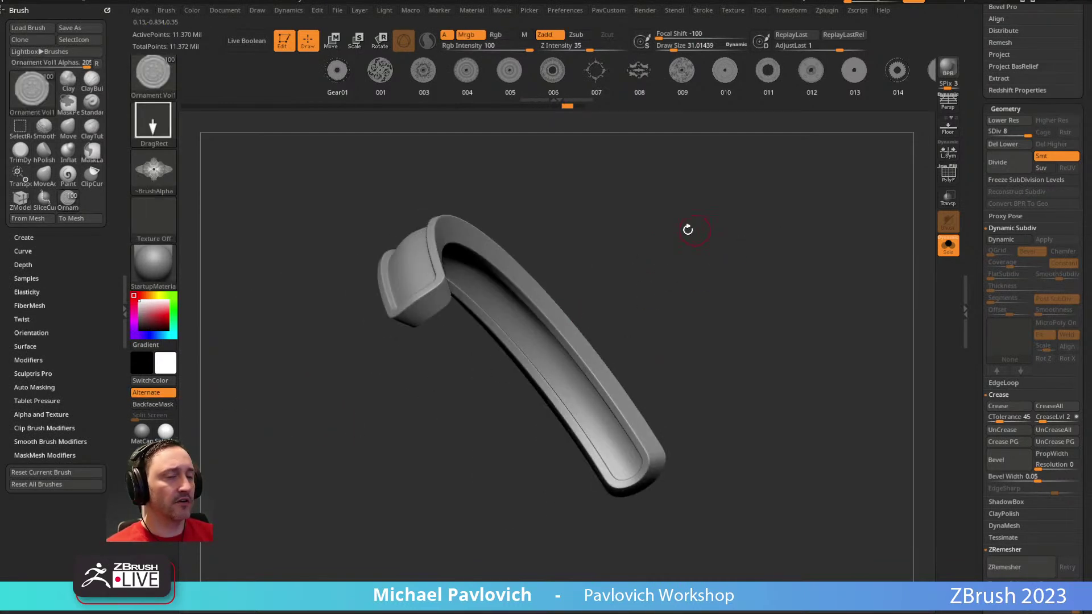
pyautogui.hotkey('alt', 'b')
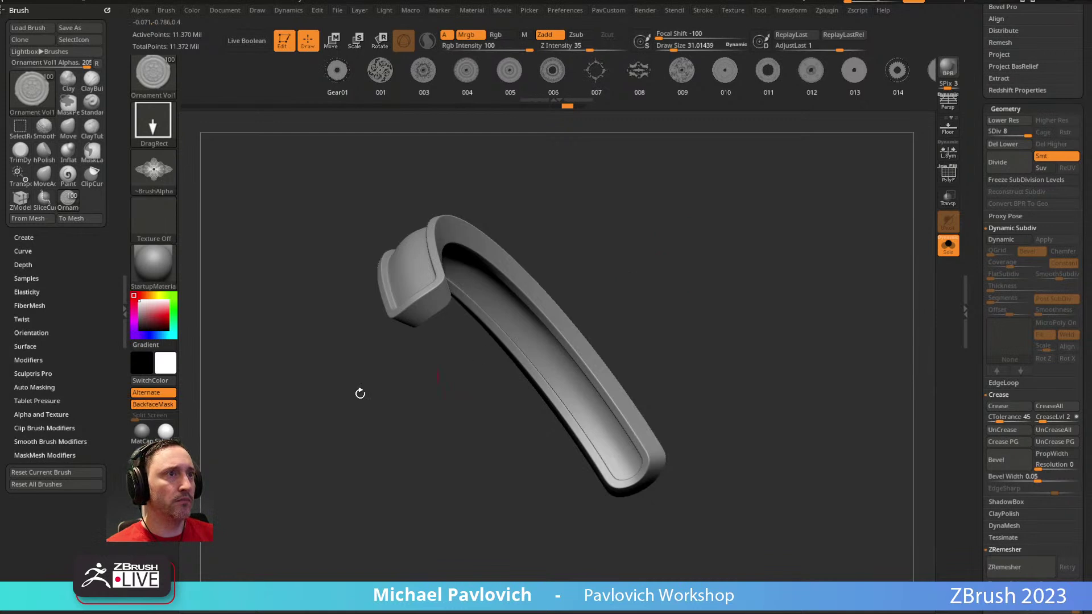
pyautogui.click(153, 404)
pyautogui.moveTo(568, 273)
pyautogui.mouseDown()
pyautogui.moveTo(688, 212)
pyautogui.moveTo(482, 325)
pyautogui.moveTo(687, 261)
pyautogui.mouseUp()
pyautogui.hotkey('alt', 'b')
# Step: Try a diamond ornament stamp on the arch's outer face with backface masking, inspect its detail, and undo it
pyautogui.moveTo(626, 244)
pyautogui.mouseDown()
pyautogui.moveTo(524, 302)
pyautogui.moveTo(565, 366)
pyautogui.moveTo(590, 292)
pyautogui.mouseUp()
pyautogui.moveTo(645, 270); pyautogui.dragTo(718, 254)
pyautogui.moveTo(654, 290); pyautogui.dragTo(572, 291)
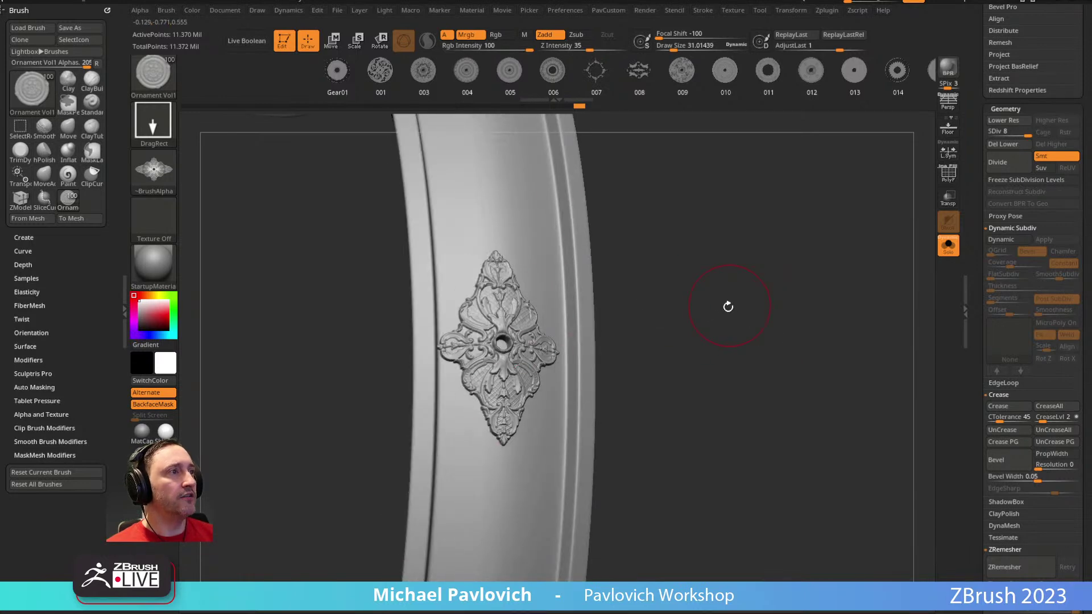
pyautogui.moveTo(706, 295); pyautogui.dragTo(585, 348)
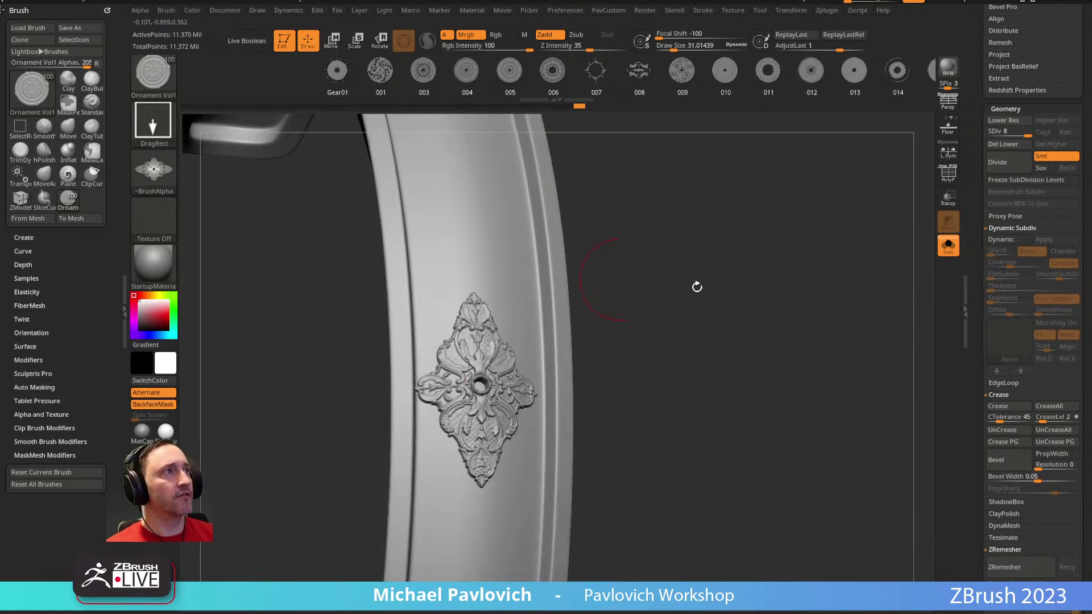
pyautogui.moveTo(643, 283); pyautogui.dragTo(696, 265)
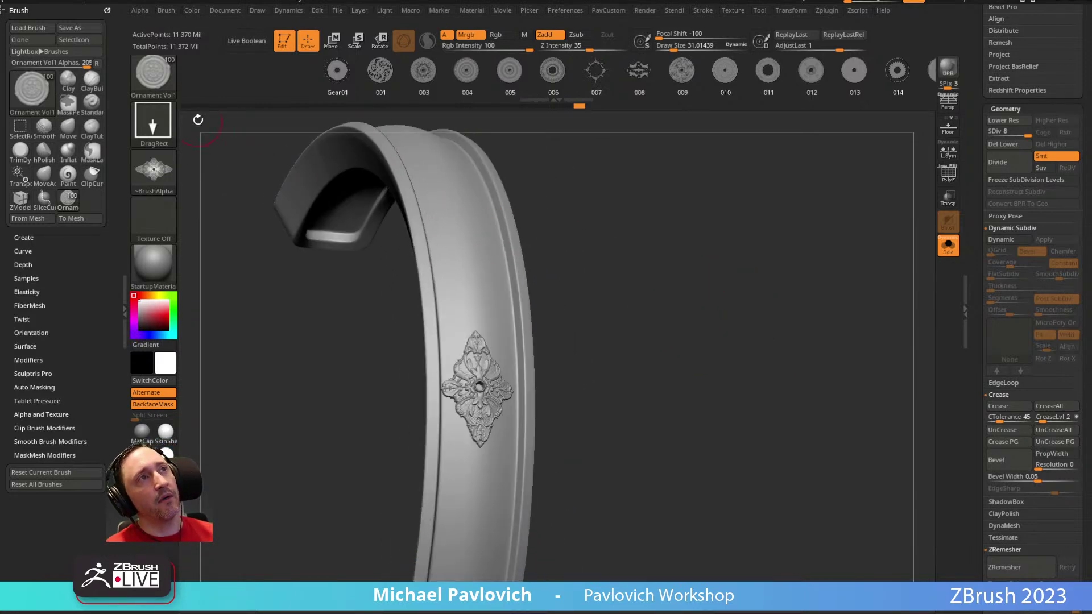
pyautogui.moveTo(647, 323); pyautogui.dragTo(666, 340)
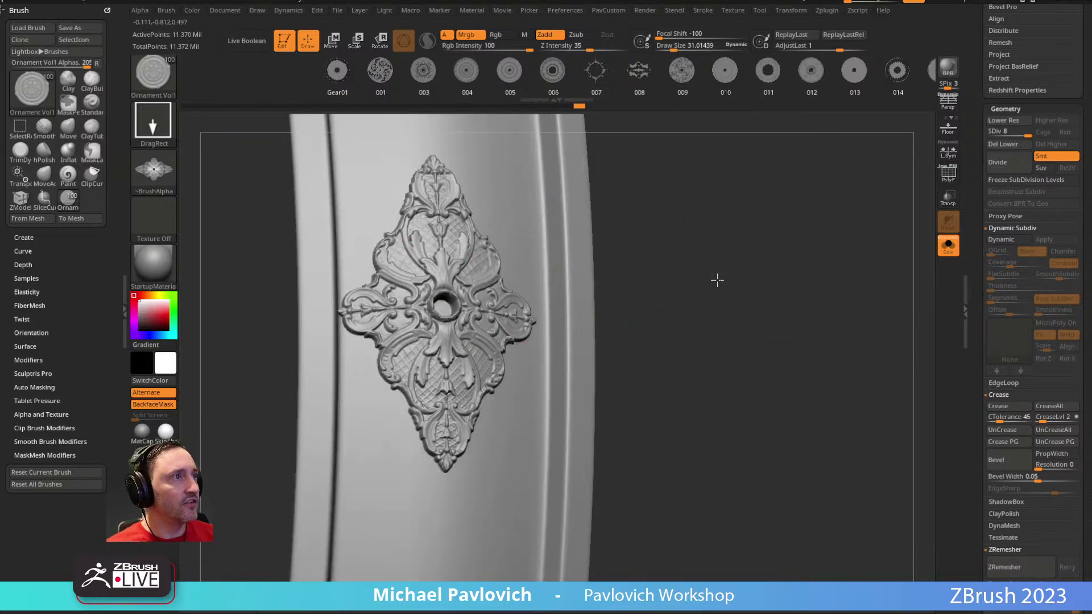
pyautogui.keyDown('alt'); pyautogui.moveTo(716, 278); pyautogui.dragTo(574, 268); pyautogui.keyUp('alt')
pyautogui.keyDown('alt'); pyautogui.moveTo(758, 299); pyautogui.dragTo(680, 213); pyautogui.keyUp('alt')
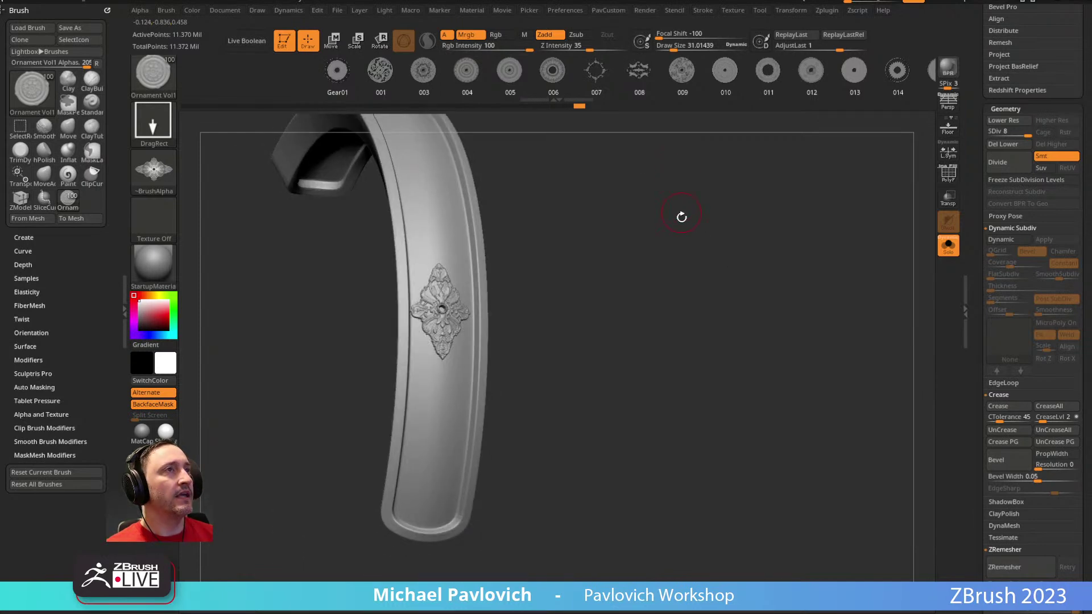
pyautogui.press('ctrl')
pyautogui.hotkey('ctrl', 'z')
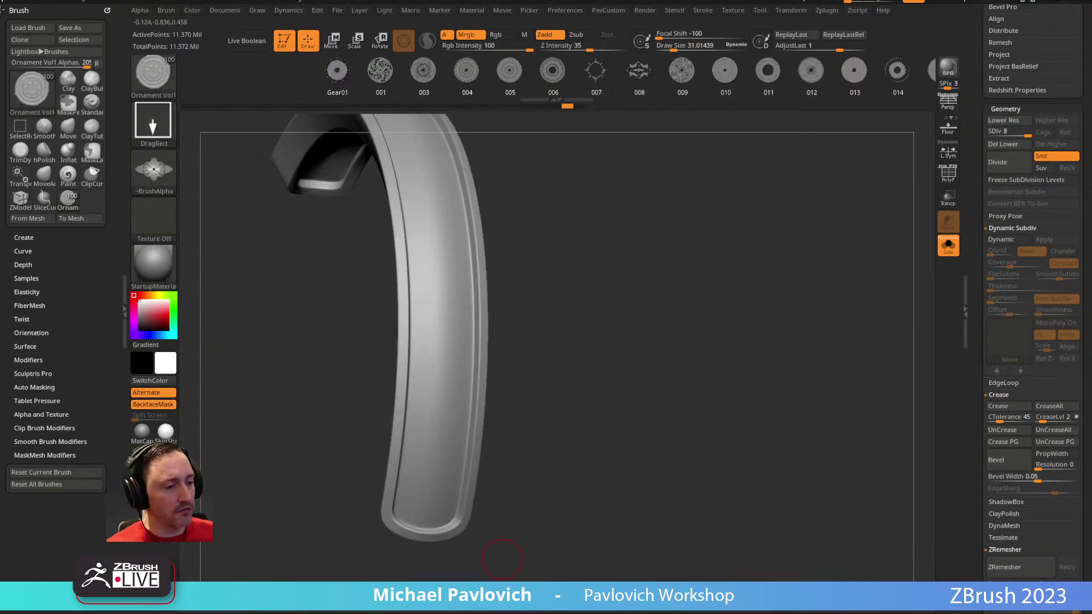
# Step: Switch to the browser, search the YouTube channel for "convert alpha", and browse the results for multi-alpha brush tutorials
pyautogui.hotkey('alt', 'Tab')
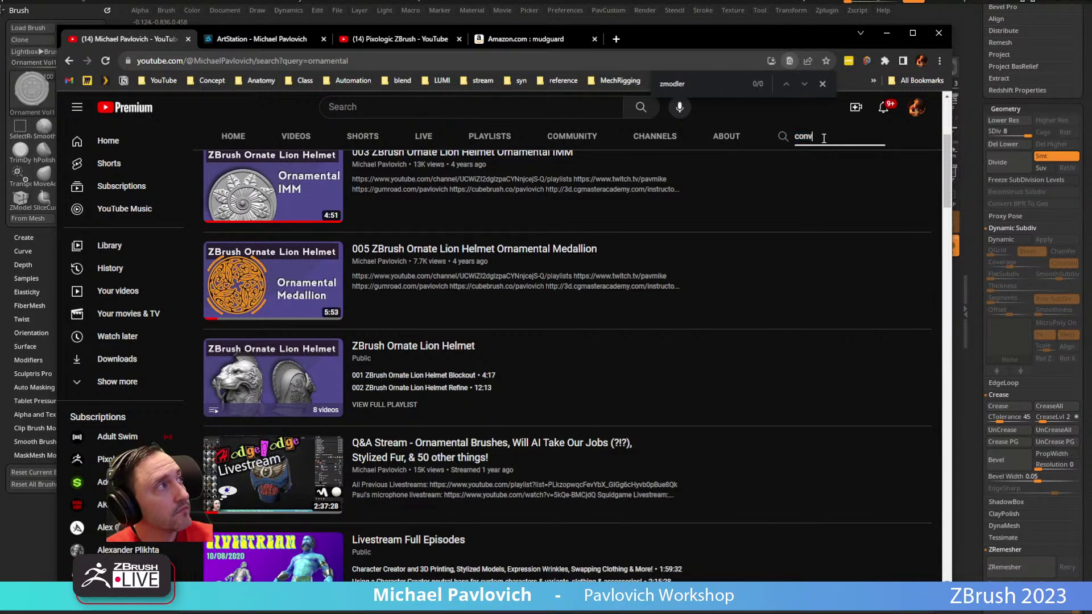
pyautogui.press('Return')
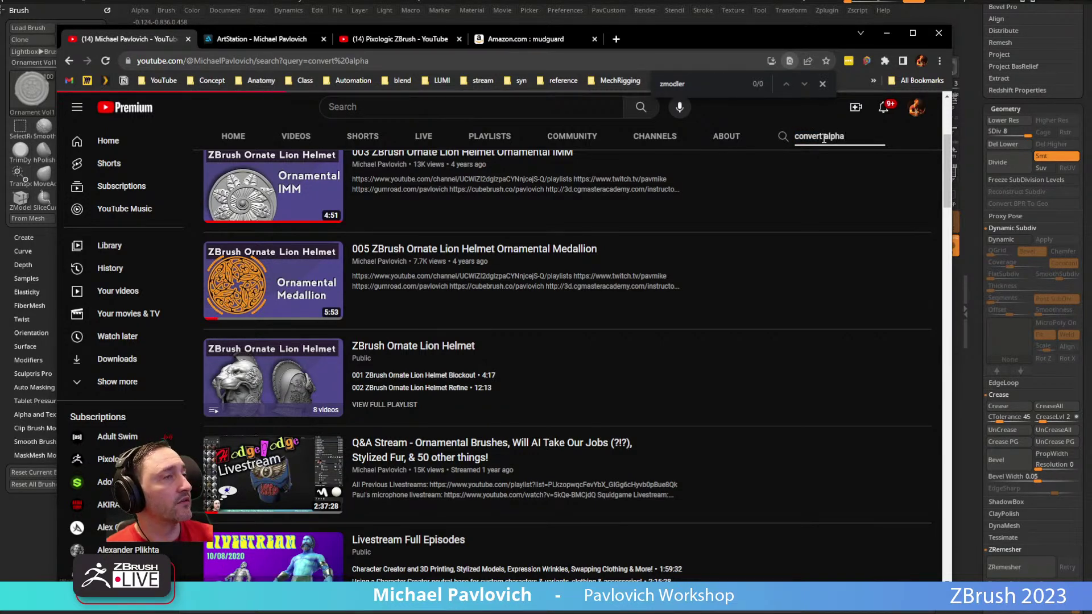
pyautogui.scroll(-2, 555, 302)
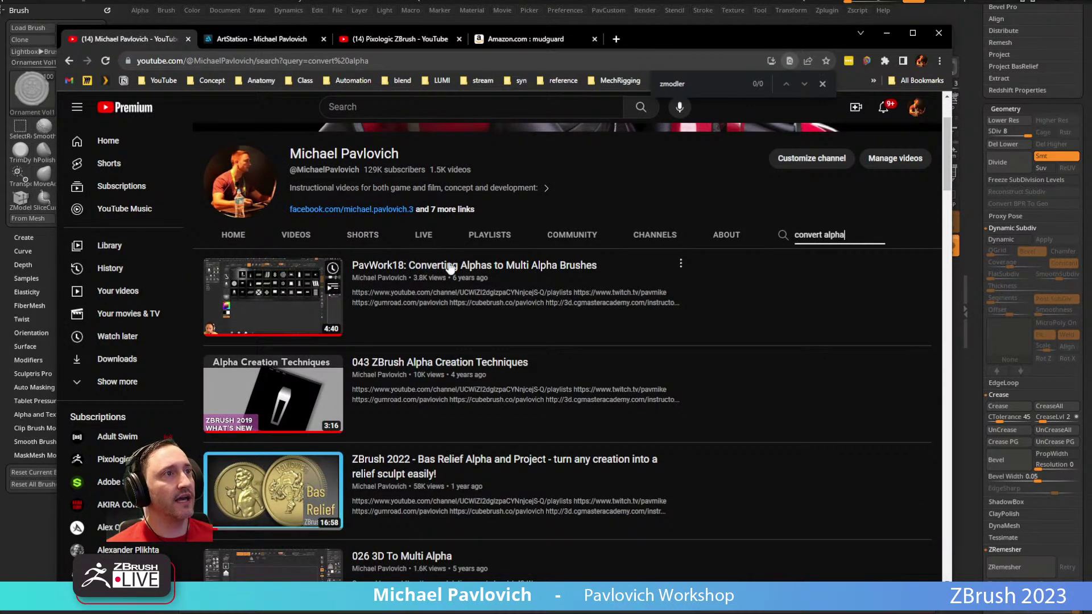
pyautogui.scroll(-4, 511, 269)
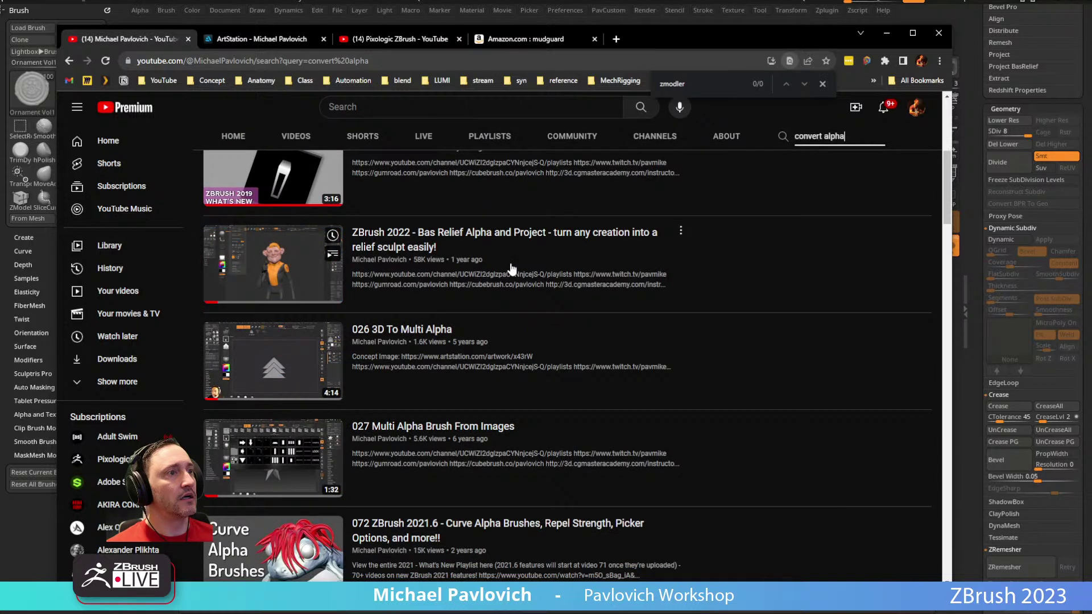
pyautogui.scroll(-3, 462, 430)
pyautogui.scroll(7, 462, 431)
# Step: Select the web address of the search results page and return to ZBrush
pyautogui.click(415, 61)
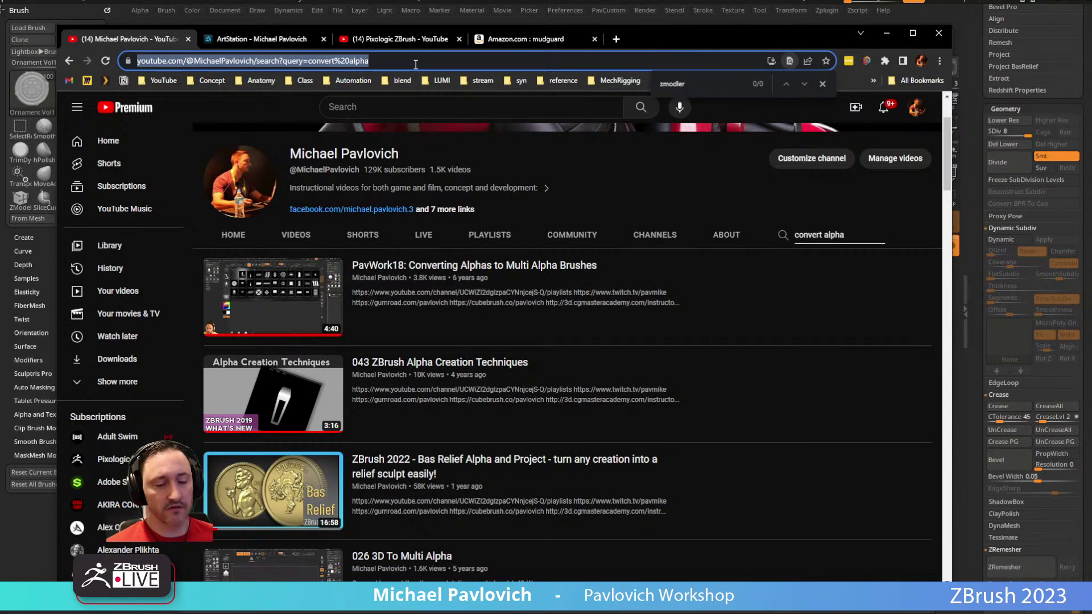
pyautogui.hotkey('alt', 'Tab')
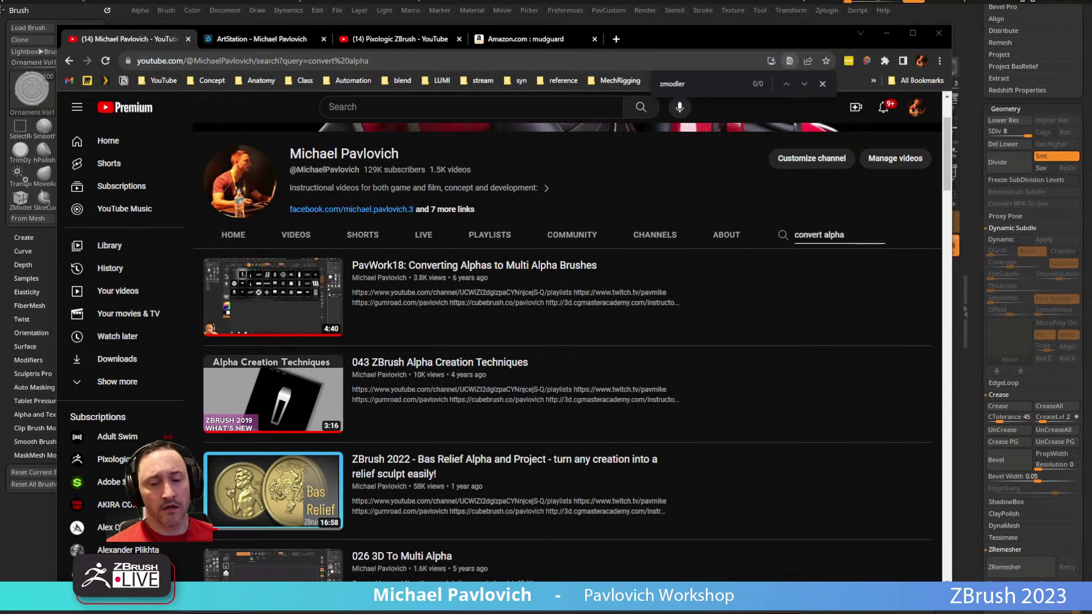
pyautogui.moveTo(669, 41); pyautogui.dragTo(575, 611)
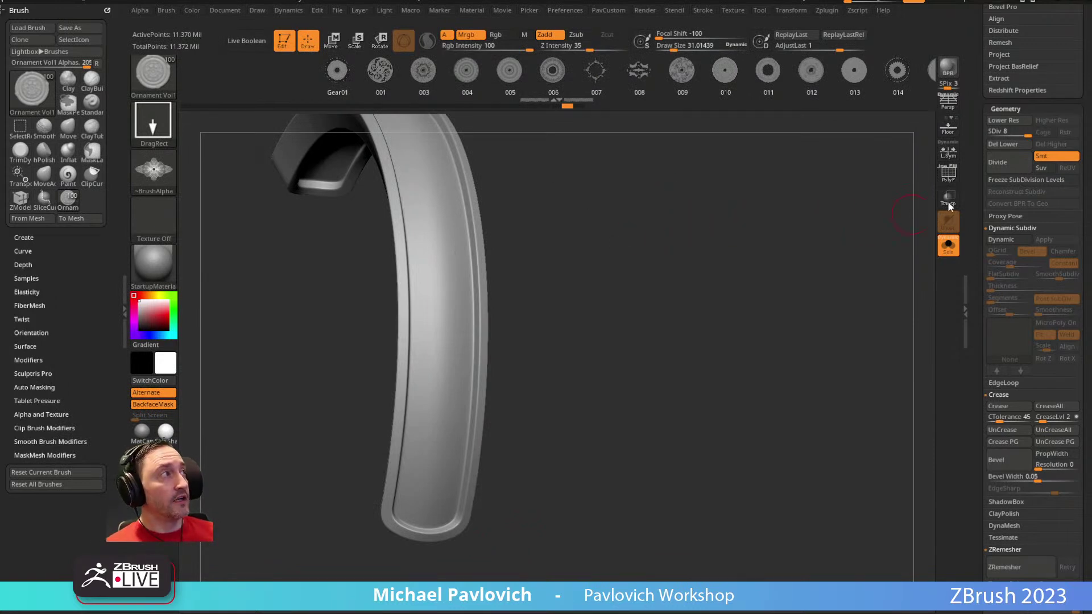
# Step: Lower the arch to subdivision level 5 and delete its higher subdivision levels
pyautogui.moveTo(1029, 130); pyautogui.dragTo(1014, 134)
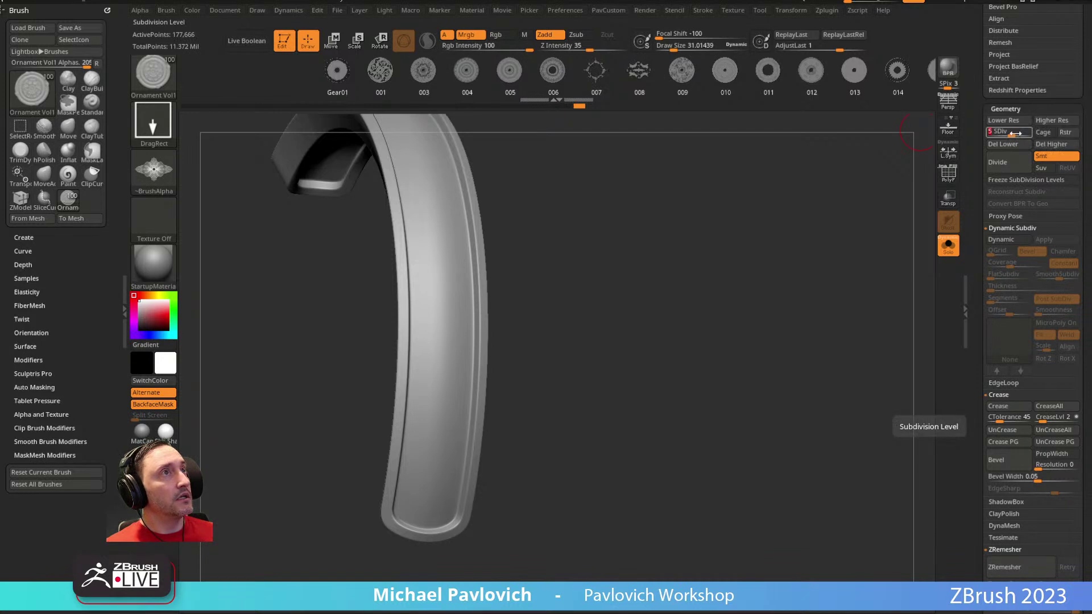
pyautogui.click(1052, 144)
pyautogui.moveTo(549, 277)
pyautogui.mouseDown()
pyautogui.moveTo(580, 377)
pyautogui.moveTo(492, 363)
pyautogui.moveTo(551, 356)
pyautogui.moveTo(427, 278)
pyautogui.moveTo(436, 398)
pyautogui.mouseUp()
# Step: Switch to the Standard brush, undo the trial stroke on the arch, and set the draw size to about 24
pyautogui.press('b')
pyautogui.press('s')
pyautogui.press('t')
pyautogui.hotkey('ctrl', 'z')
pyautogui.moveTo(487, 231)
pyautogui.mouseDown()
pyautogui.moveTo(405, 363)
pyautogui.moveTo(621, 287)
pyautogui.moveTo(575, 271)
pyautogui.mouseUp()
pyautogui.press('s')
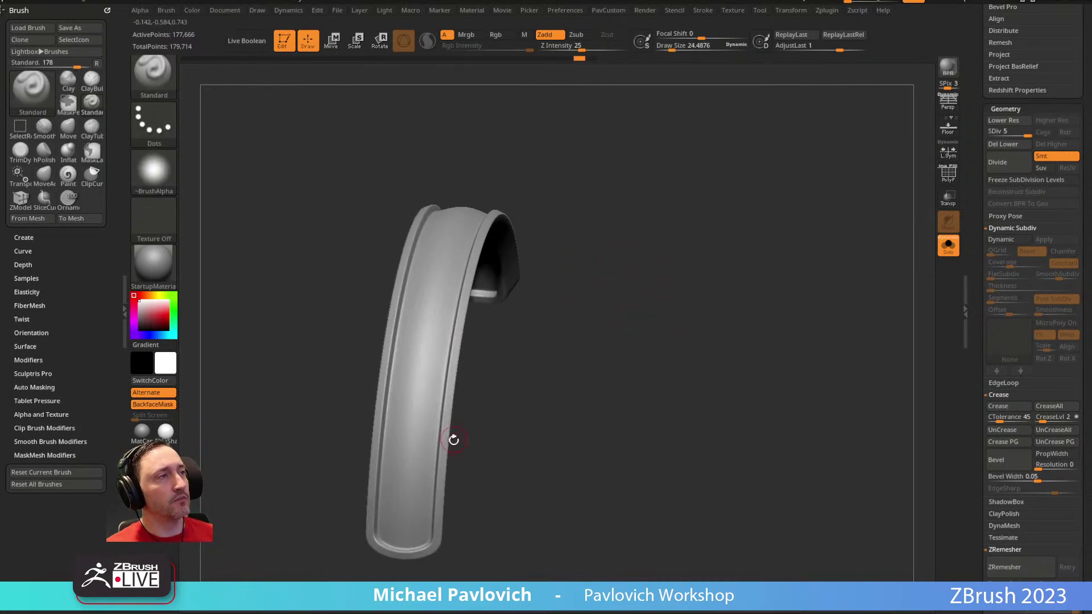
# Step: Load the Ornament Vol2 IMM brush from the _Ornamental brush folder in LightBox
pyautogui.scroll(10, 1032, 285)
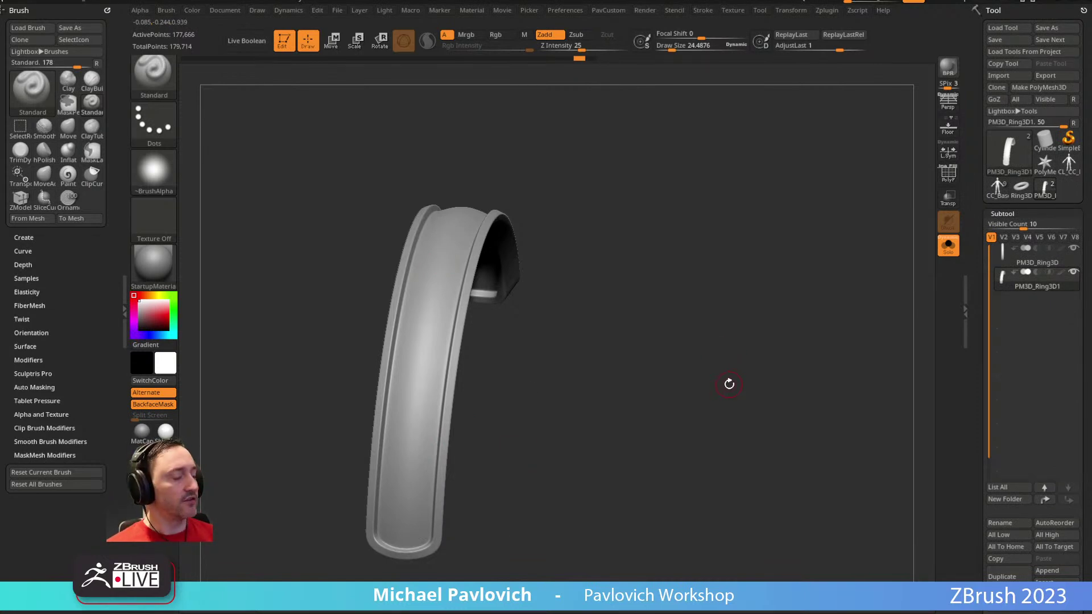
pyautogui.press(',')
pyautogui.click(311, 74)
pyautogui.scroll(-8, 491, 210)
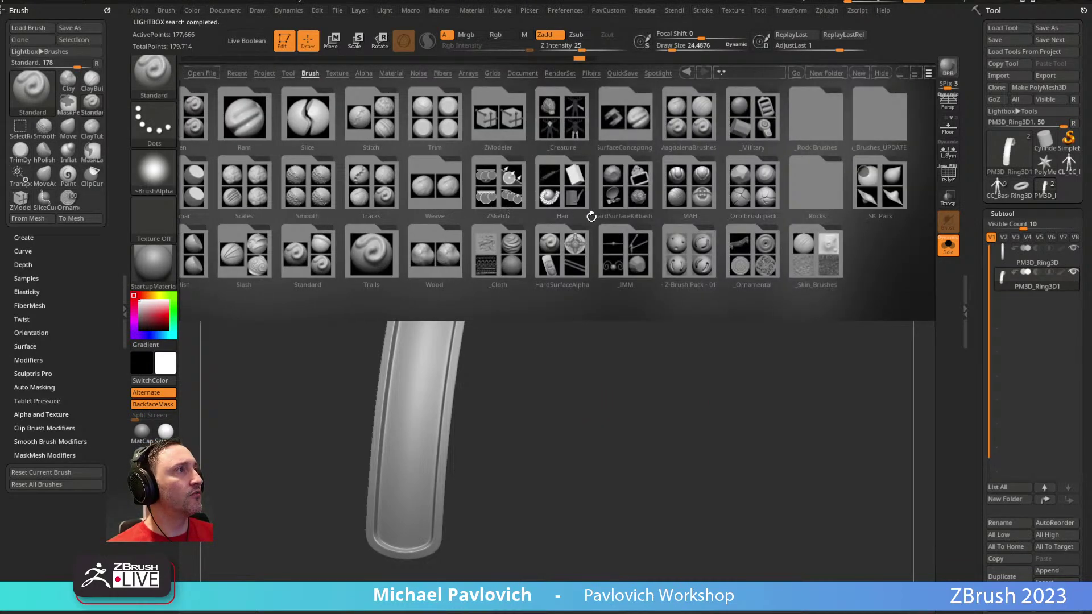
pyautogui.click(673, 255)
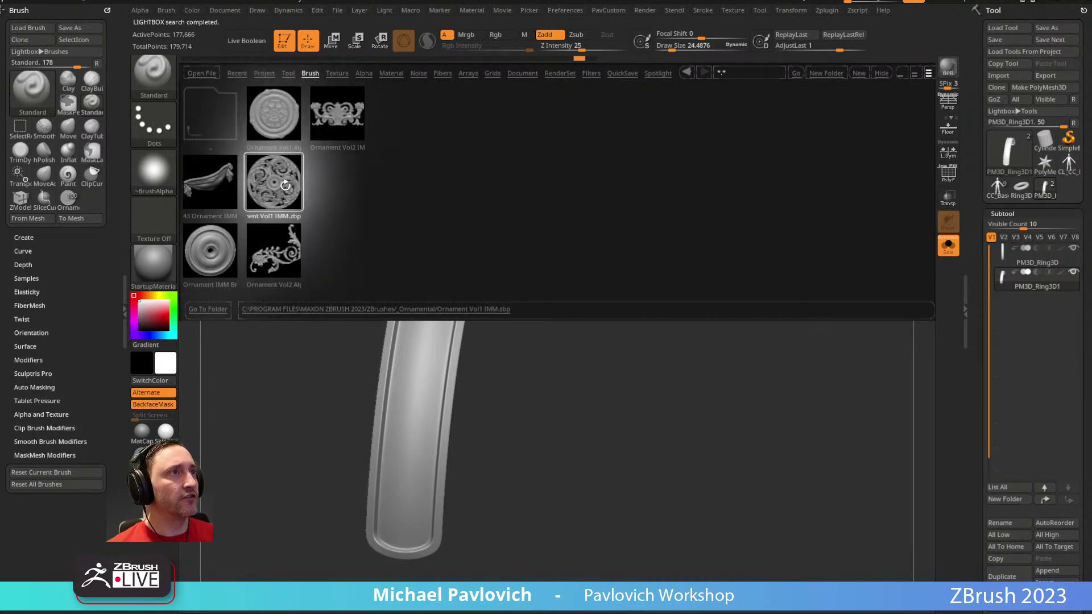
pyautogui.doubleClick(283, 250)
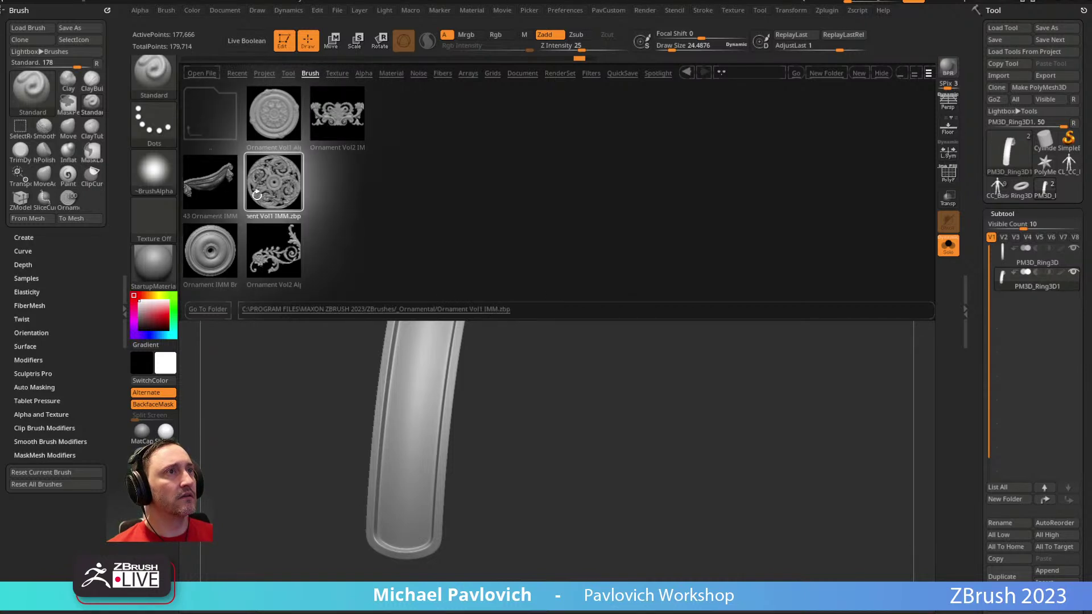
pyautogui.doubleClick(215, 194)
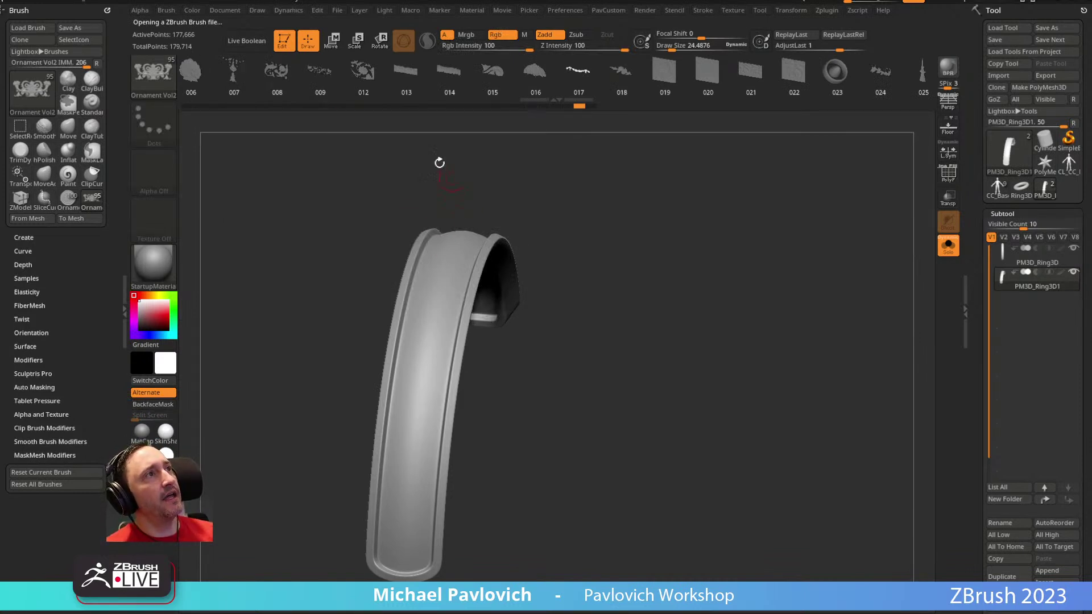
# Step: Browse the inserts of the Ornament Vol2 brush and pick ornament 077
pyautogui.moveTo(455, 77)
pyautogui.mouseDown()
pyautogui.moveTo(513, 68)
pyautogui.moveTo(663, 79)
pyautogui.moveTo(438, 79)
pyautogui.moveTo(666, 74)
pyautogui.moveTo(350, 94)
pyautogui.moveTo(483, 79)
pyautogui.mouseUp()
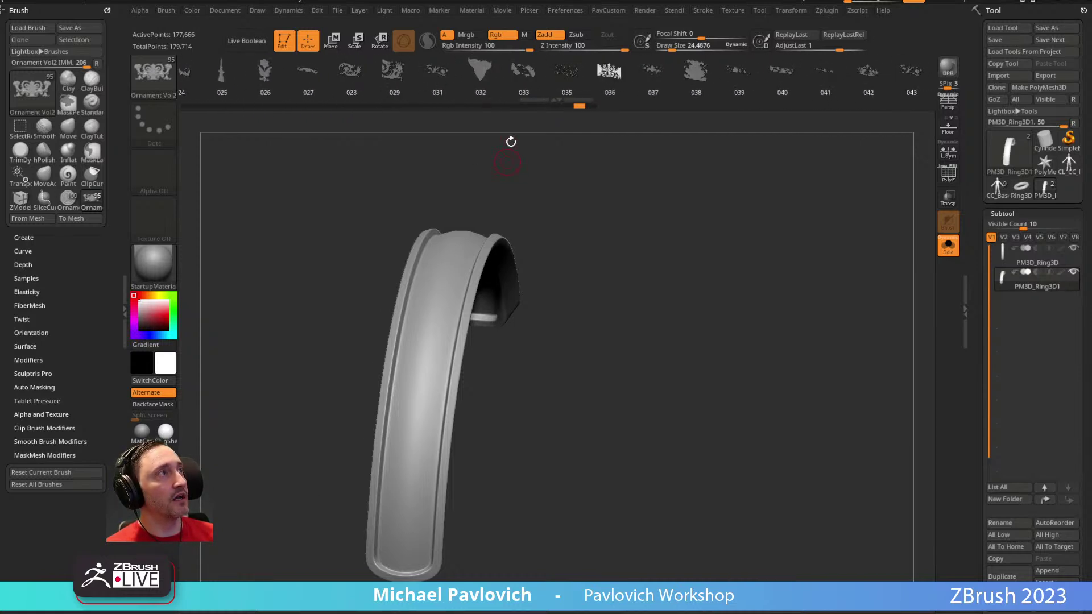
pyautogui.moveTo(696, 71); pyautogui.dragTo(580, 105)
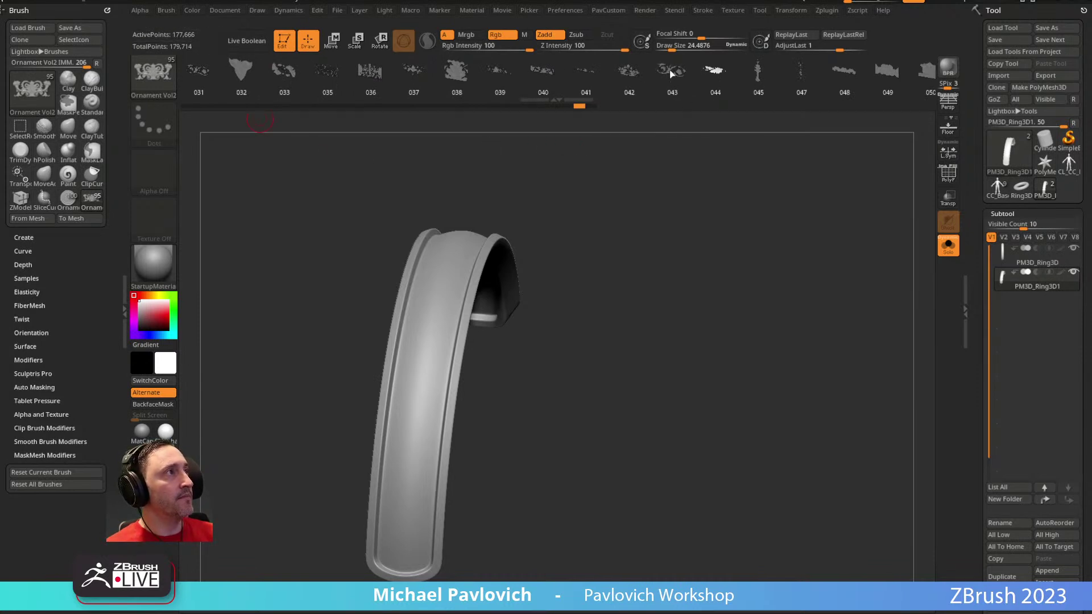
pyautogui.moveTo(520, 72)
pyautogui.mouseDown()
pyautogui.moveTo(736, 90)
pyautogui.moveTo(583, 75)
pyautogui.mouseUp()
pyautogui.moveTo(697, 72); pyautogui.dragTo(681, 72)
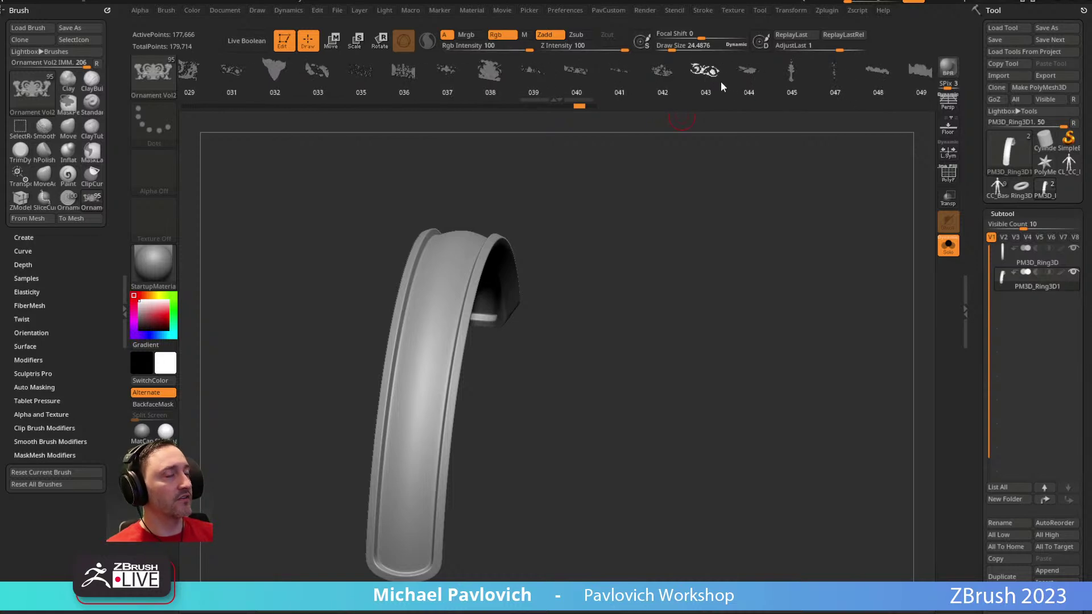
pyautogui.press('m')
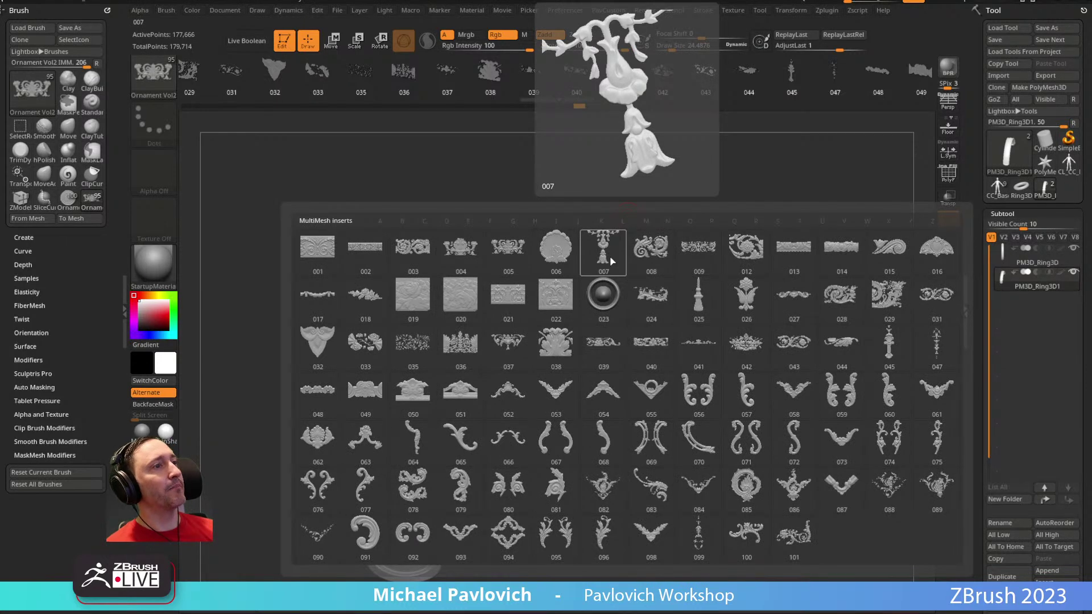
pyautogui.click(366, 484)
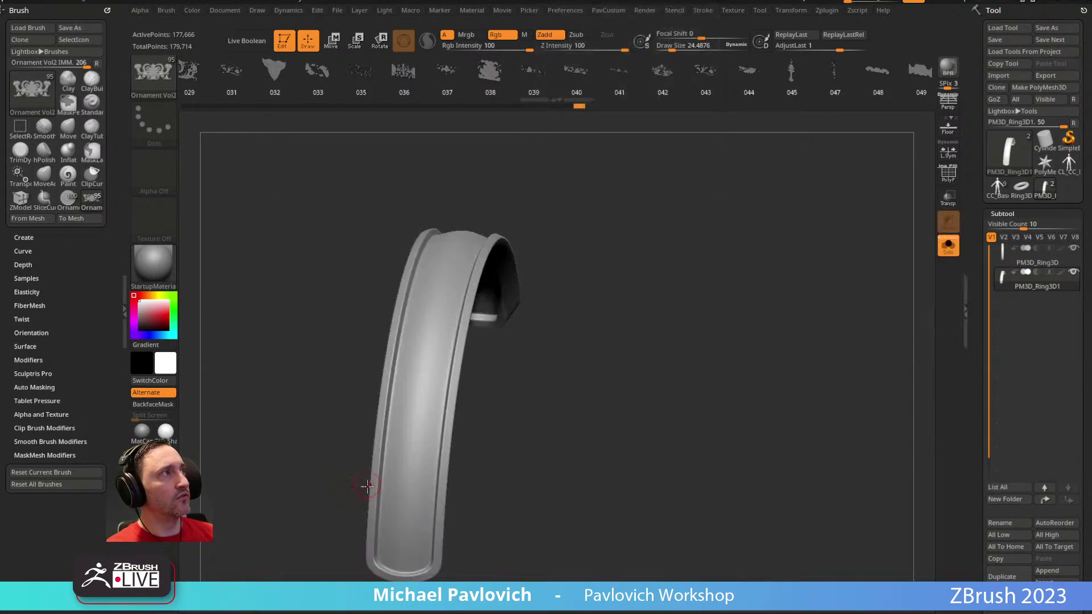
# Step: Try to insert the chosen ornament on the front of the subdivided arch
pyautogui.moveTo(596, 333); pyautogui.dragTo(655, 298)
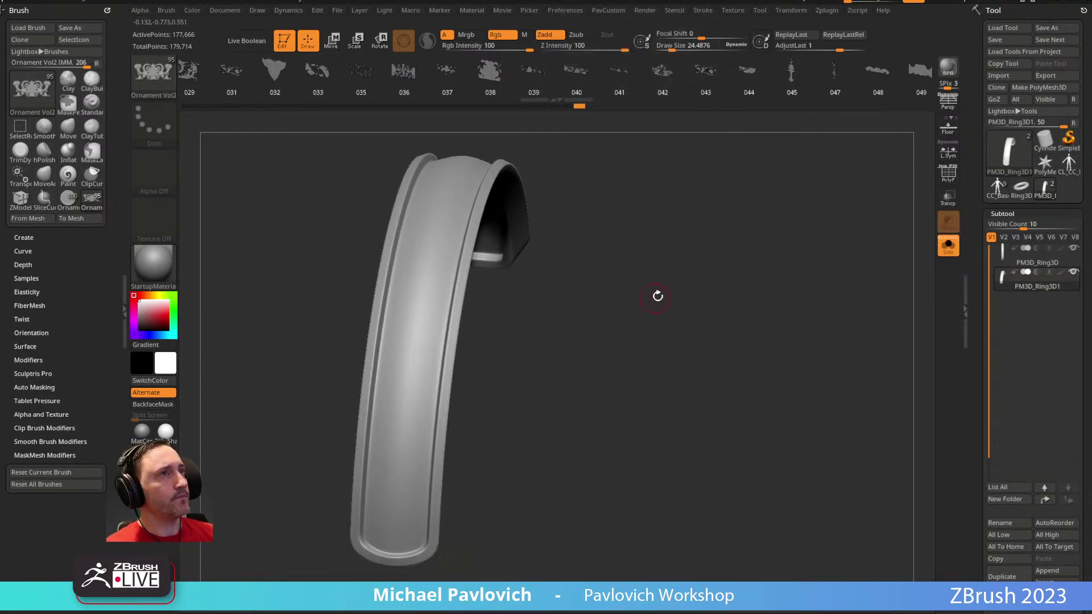
pyautogui.moveTo(635, 244); pyautogui.dragTo(654, 267)
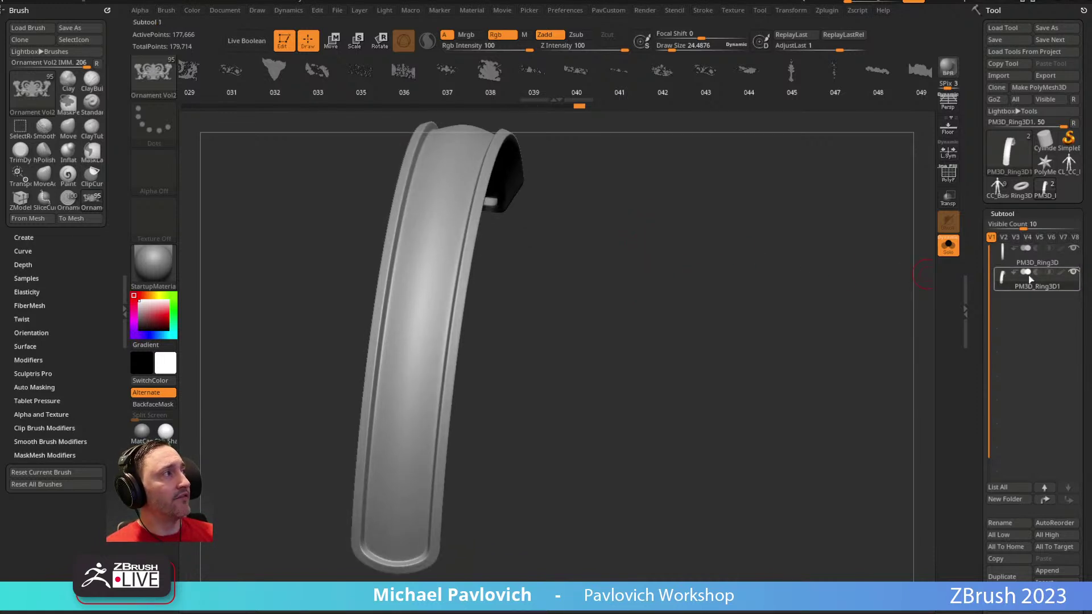
pyautogui.click(409, 368)
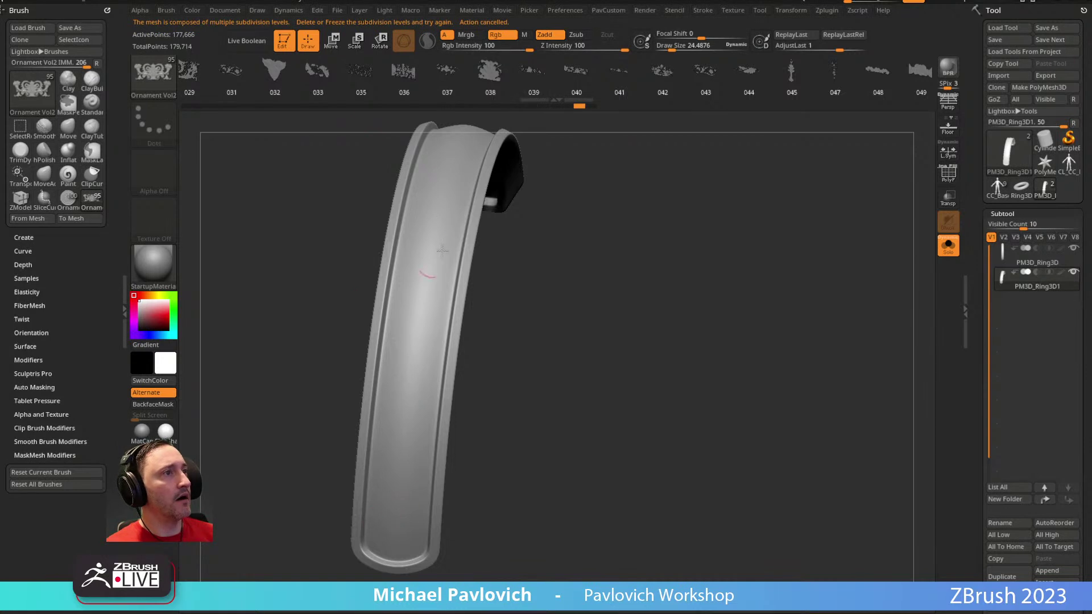
pyautogui.moveTo(642, 336); pyautogui.dragTo(537, 323)
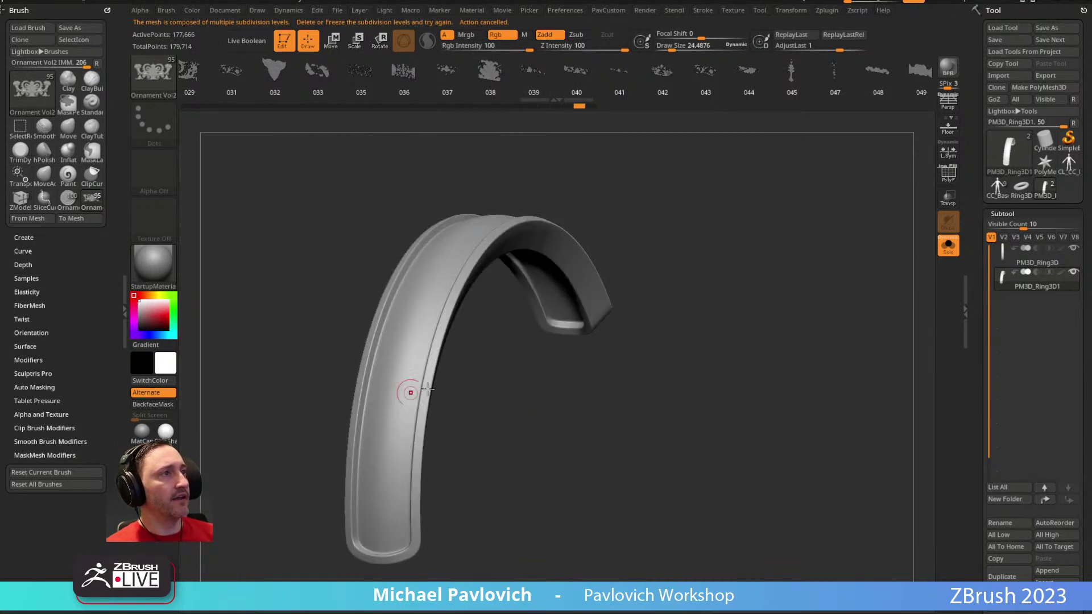
# Step: Append a PolyMesh3D star as a new subtool, select it, and turn off Solo mode
pyautogui.click(1046, 571)
pyautogui.click(705, 450)
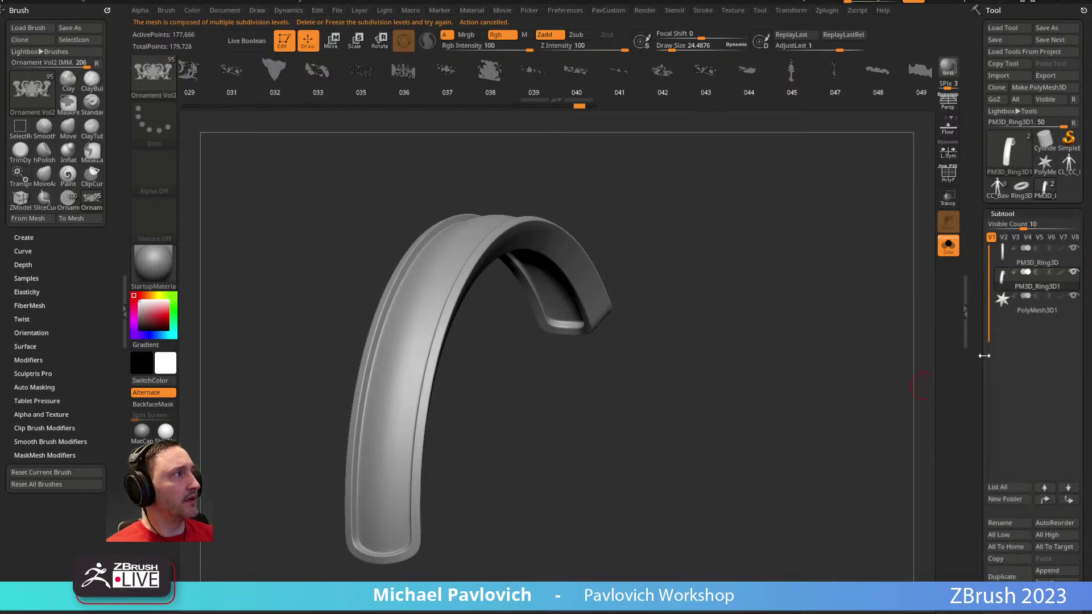
pyautogui.click(1033, 312)
pyautogui.click(949, 246)
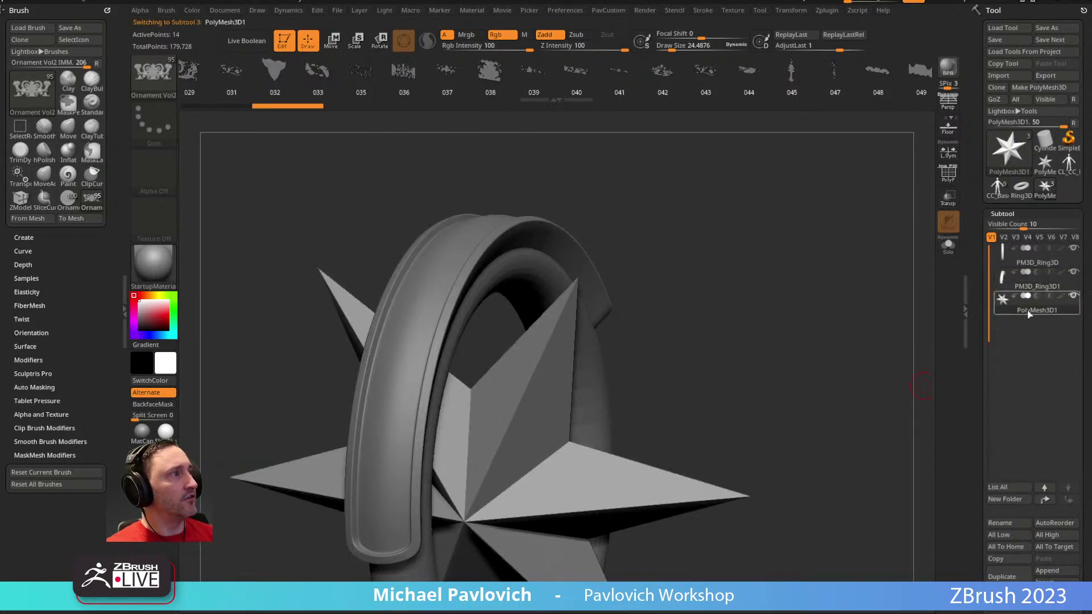
# Step: Review the basic meshes available for appending and point out the PolyMesh3D star
pyautogui.click(1046, 570)
pyautogui.moveTo(732, 400)
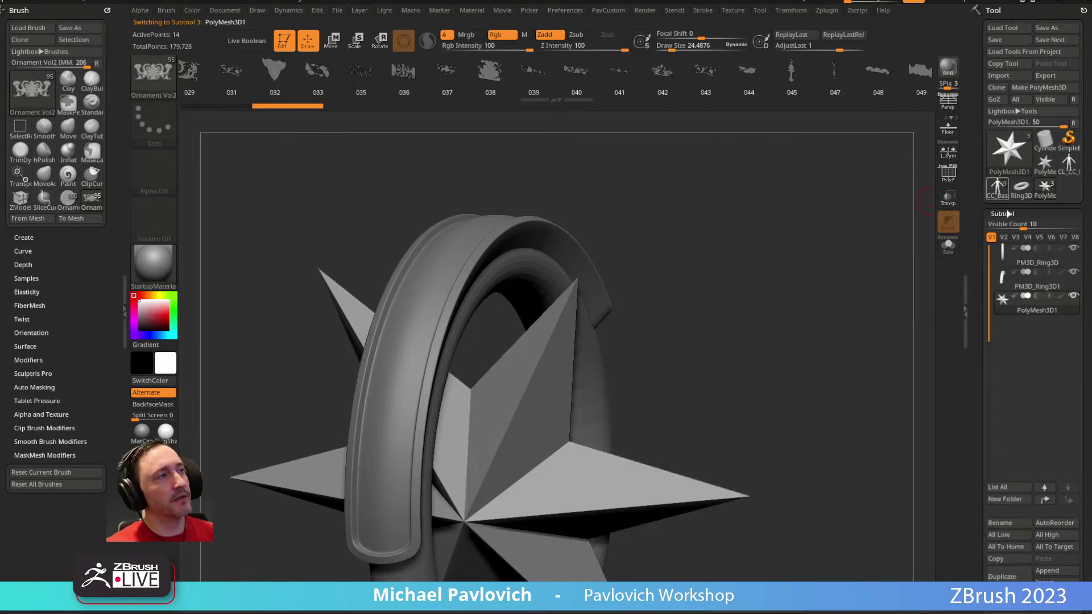
pyautogui.click(1046, 570)
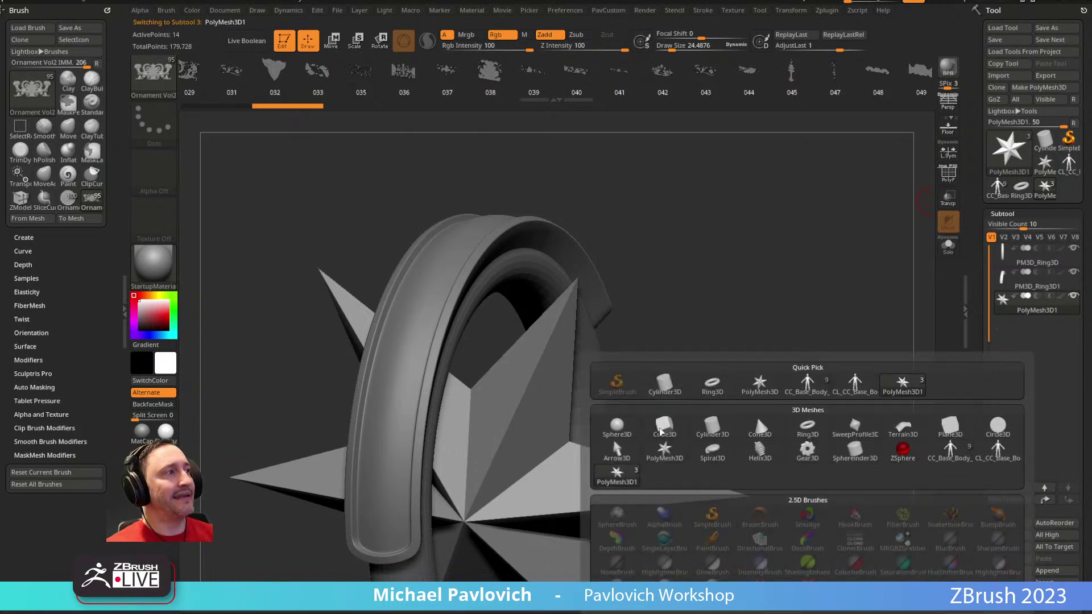
pyautogui.moveTo(734, 451)
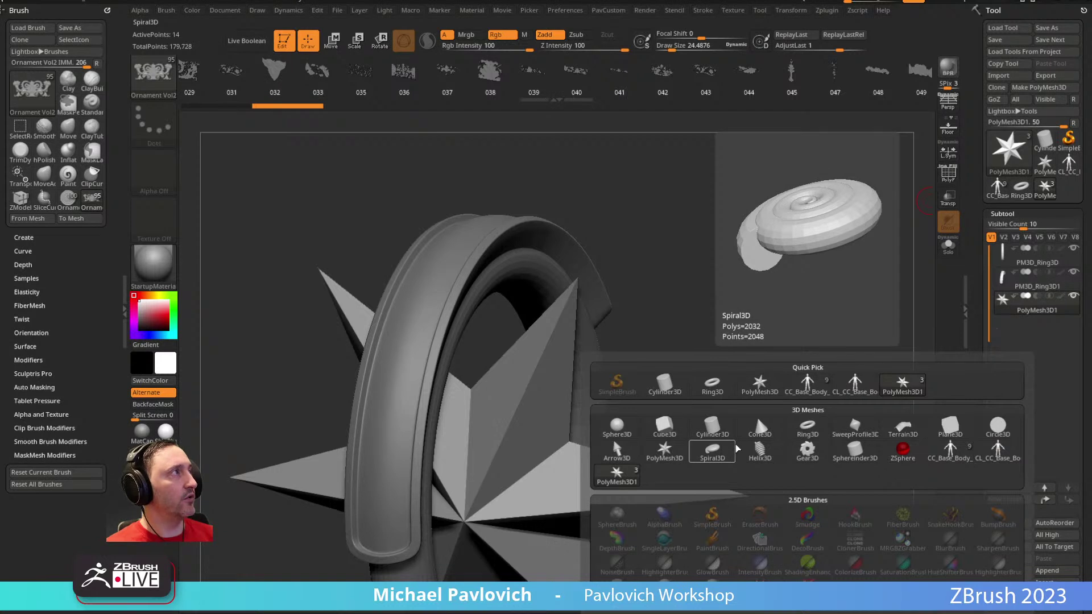
pyautogui.click(665, 452)
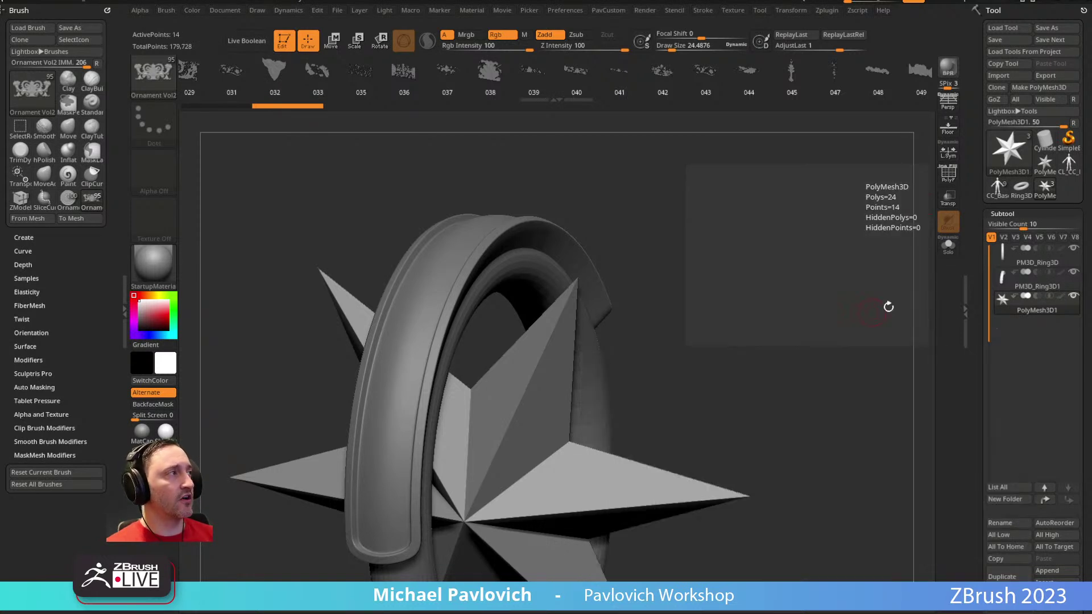
# Step: Turn on transparency and scale the star down to a tiny size at the ring's centre
pyautogui.moveTo(770, 317)
pyautogui.keyDown('shift'); pyautogui.mouseDown()
pyautogui.moveTo(777, 254)
pyautogui.moveTo(767, 304)
pyautogui.mouseUp(); pyautogui.keyUp('shift')
pyautogui.press('w')
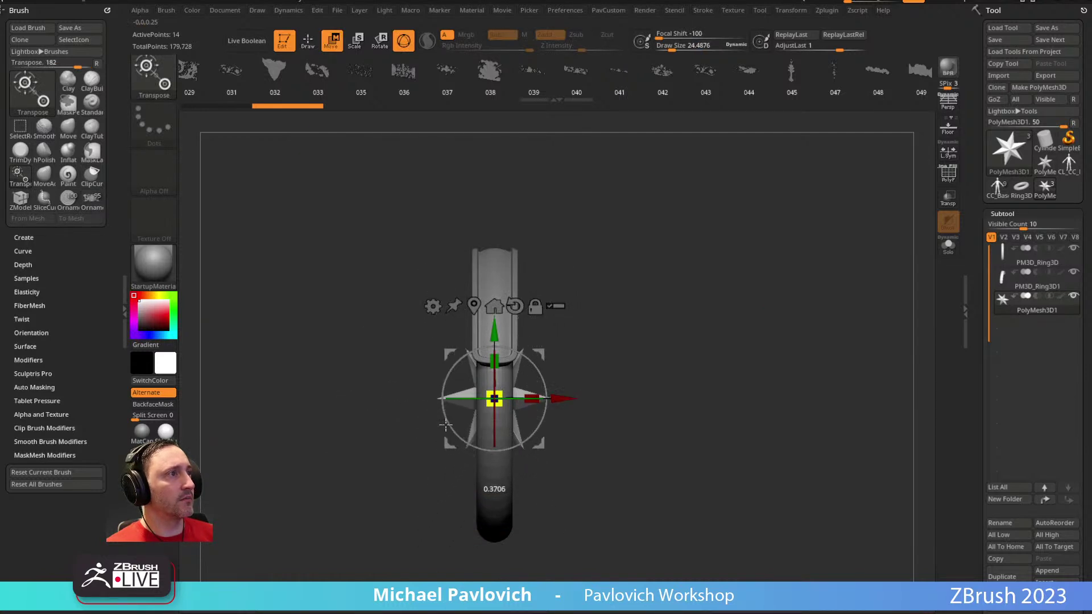
pyautogui.click(948, 196)
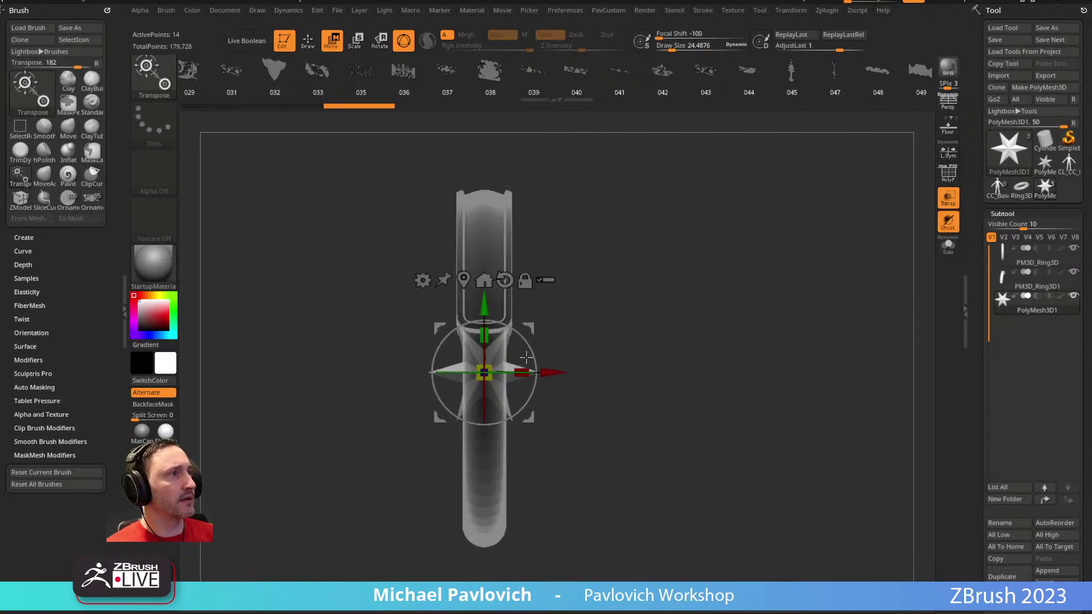
pyautogui.moveTo(484, 372); pyautogui.dragTo(413, 429)
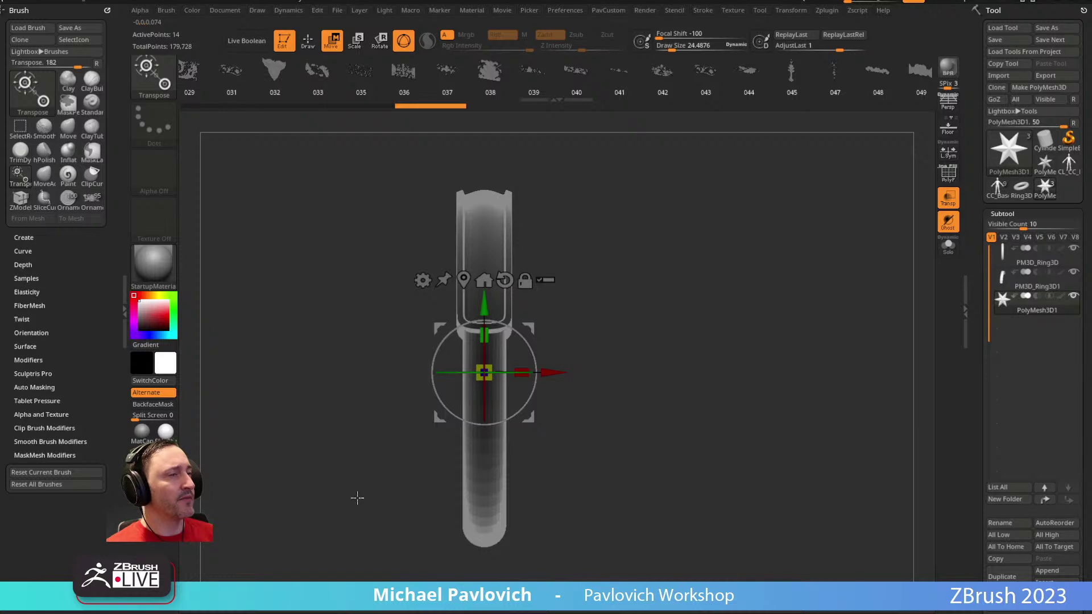
pyautogui.moveTo(623, 280)
pyautogui.keyDown('shift'); pyautogui.mouseDown()
pyautogui.moveTo(693, 268)
pyautogui.moveTo(665, 227)
pyautogui.moveTo(678, 287)
pyautogui.moveTo(700, 266)
pyautogui.mouseUp(); pyautogui.keyUp('shift')
pyautogui.press('q')
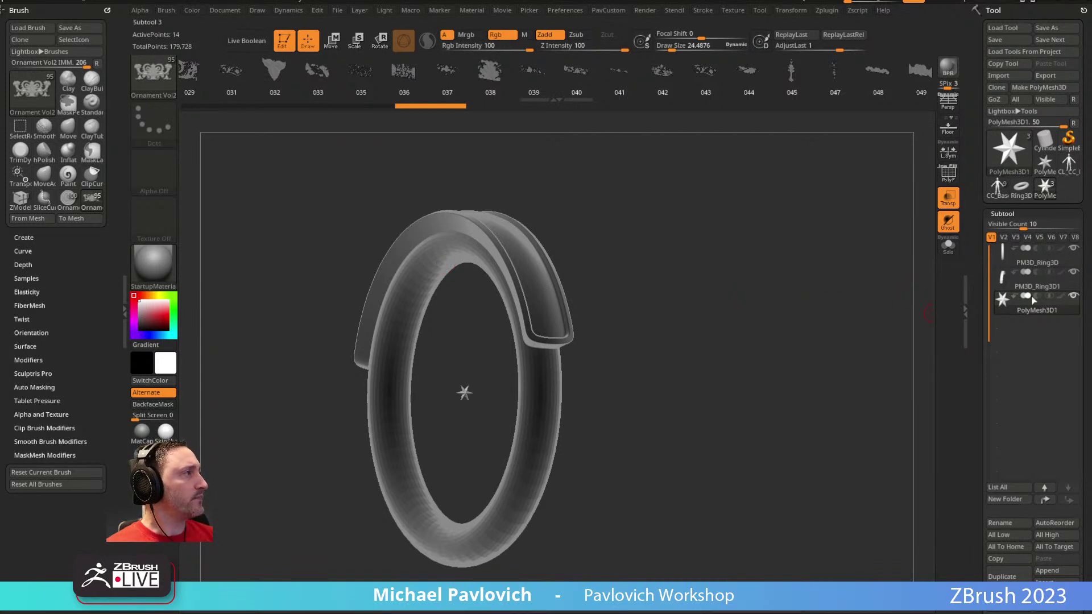
# Step: Move the star to the first place in the subtool order and hide it
pyautogui.moveTo(819, 294); pyautogui.dragTo(937, 290)
pyautogui.keyDown('shift'); pyautogui.click(1045, 500); pyautogui.keyUp('shift')
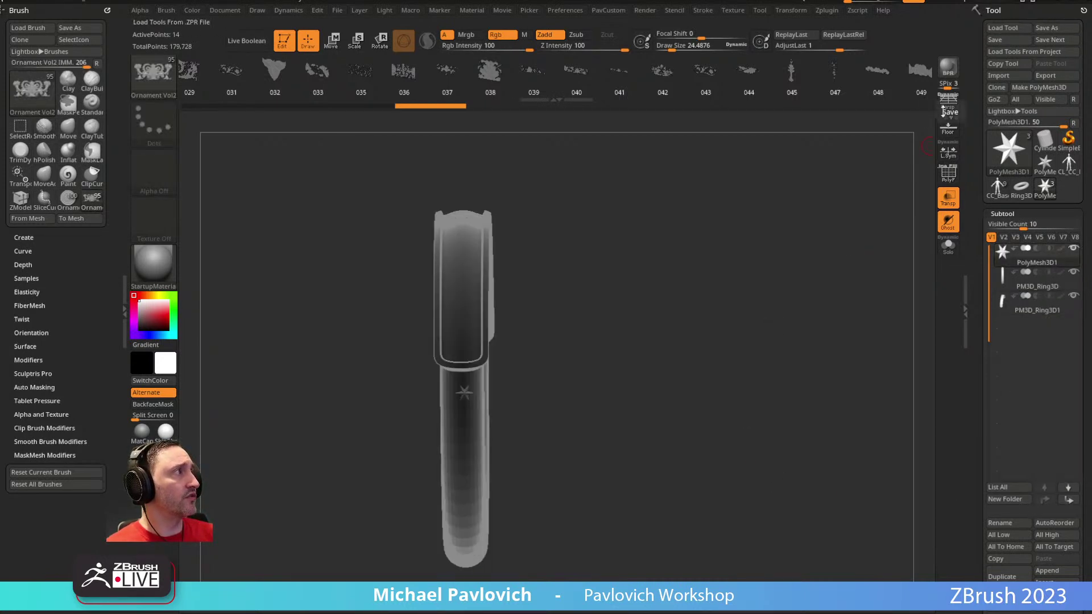
pyautogui.moveTo(790, 317); pyautogui.dragTo(788, 319)
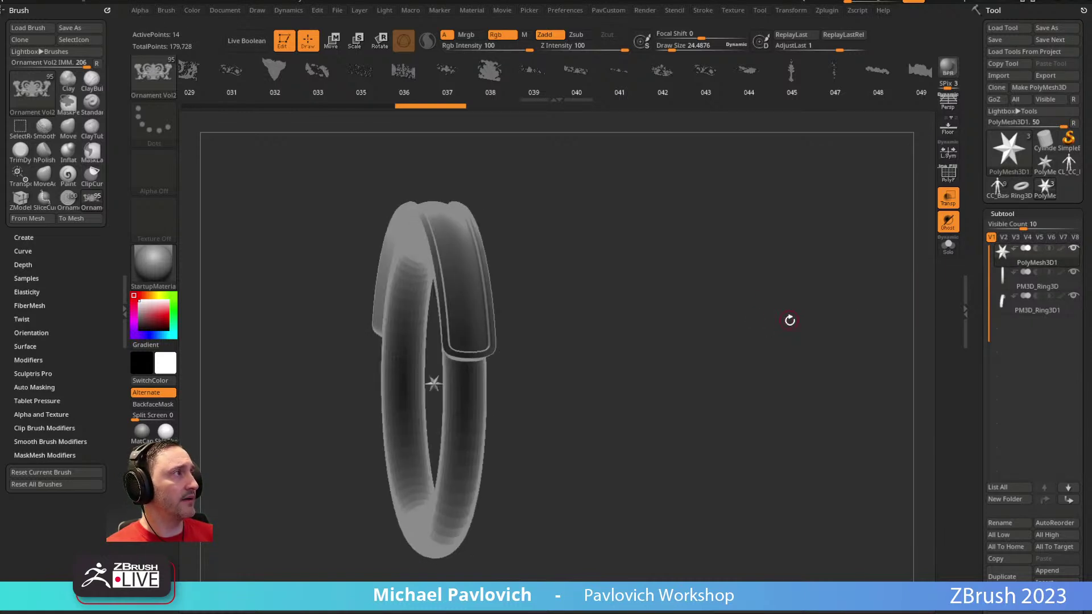
pyautogui.moveTo(739, 348); pyautogui.dragTo(741, 309)
# Step: Pick ornament 060 with the arch subtool PM3D_Ring3D1 selected and try to insert it on the arch
pyautogui.click(998, 302)
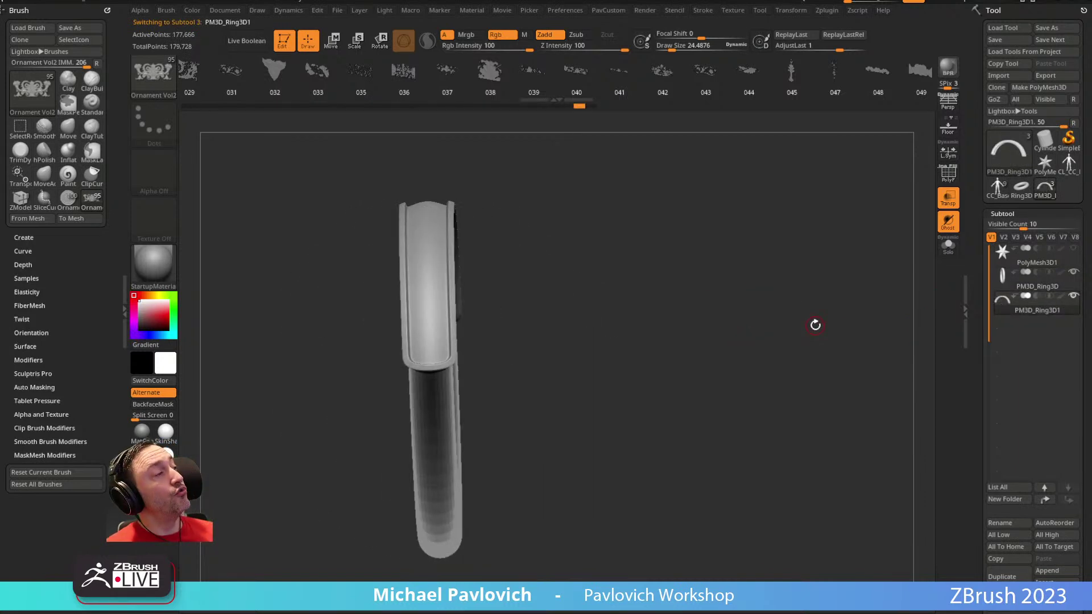
pyautogui.moveTo(760, 285); pyautogui.dragTo(575, 152)
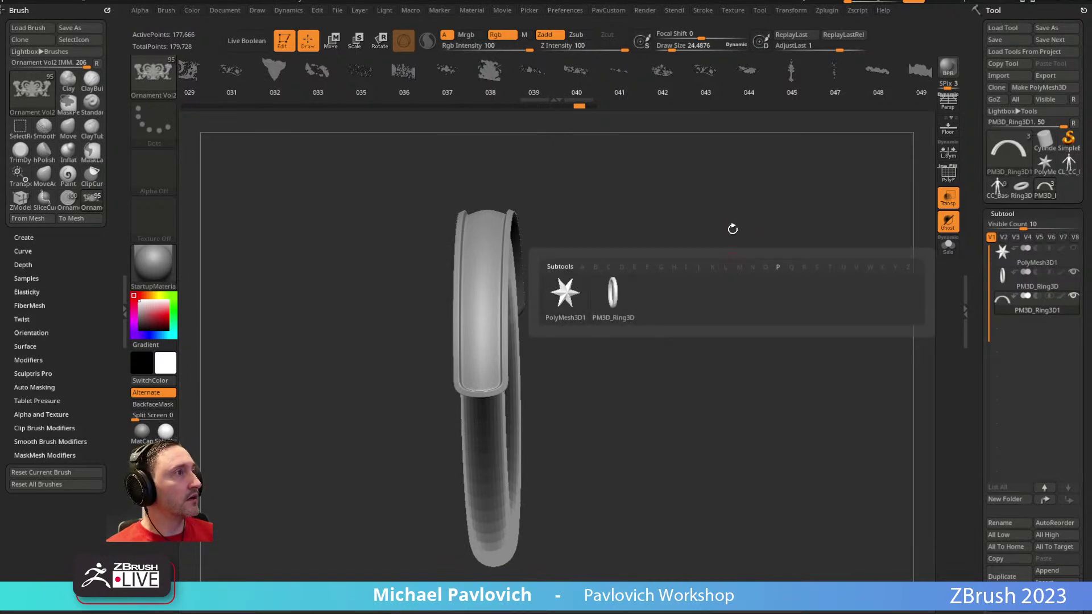
pyautogui.press('m')
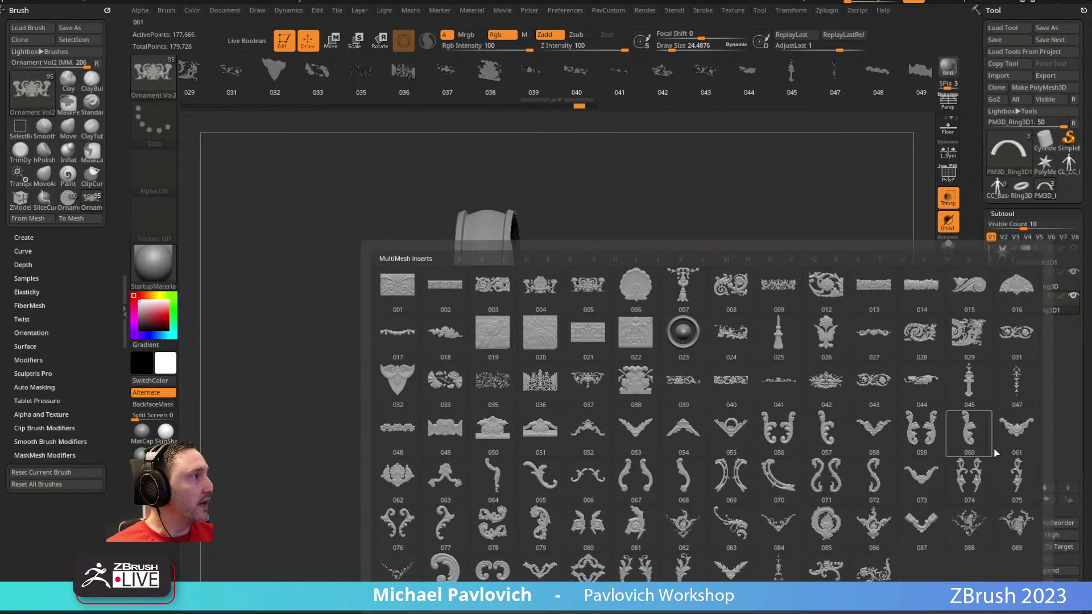
pyautogui.click(953, 428)
pyautogui.click(449, 287)
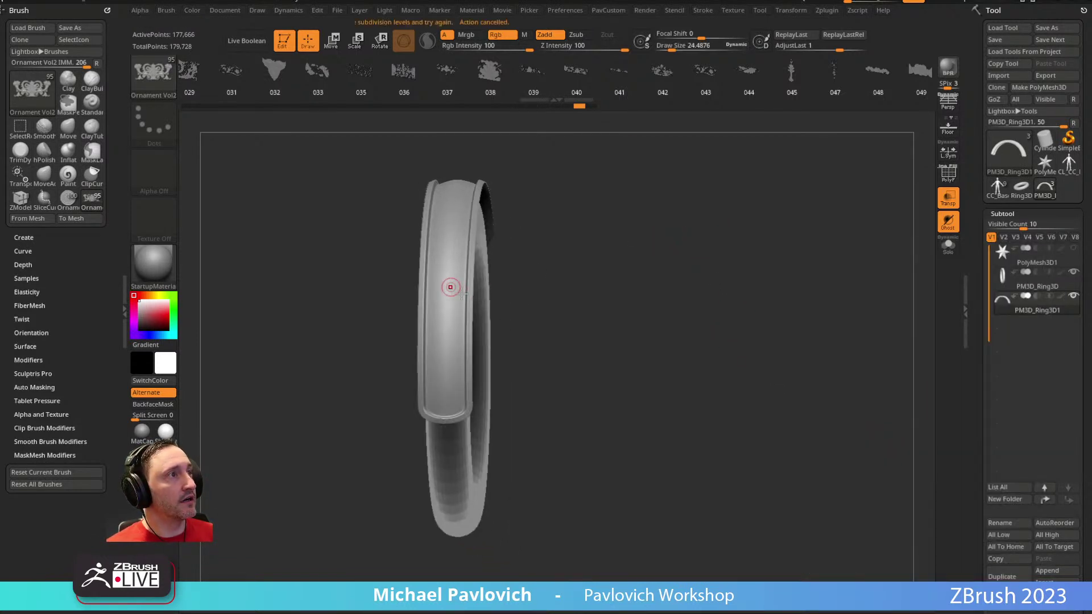
# Step: Select the hidden star subtool as the insertion target and turn off transparency
pyautogui.click(1040, 260)
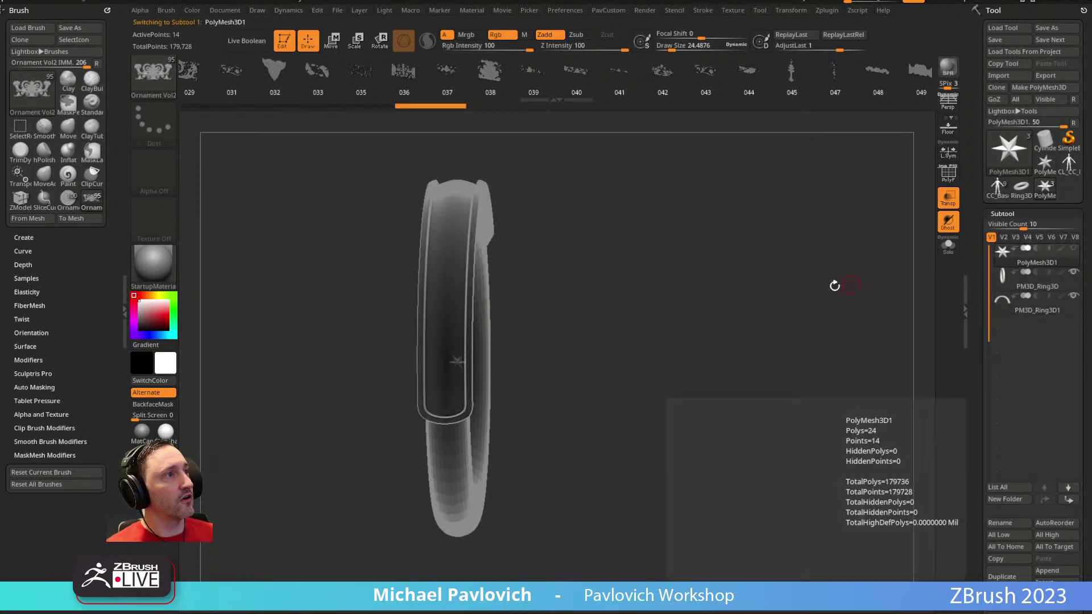
pyautogui.moveTo(510, 338); pyautogui.dragTo(504, 363, button='right')
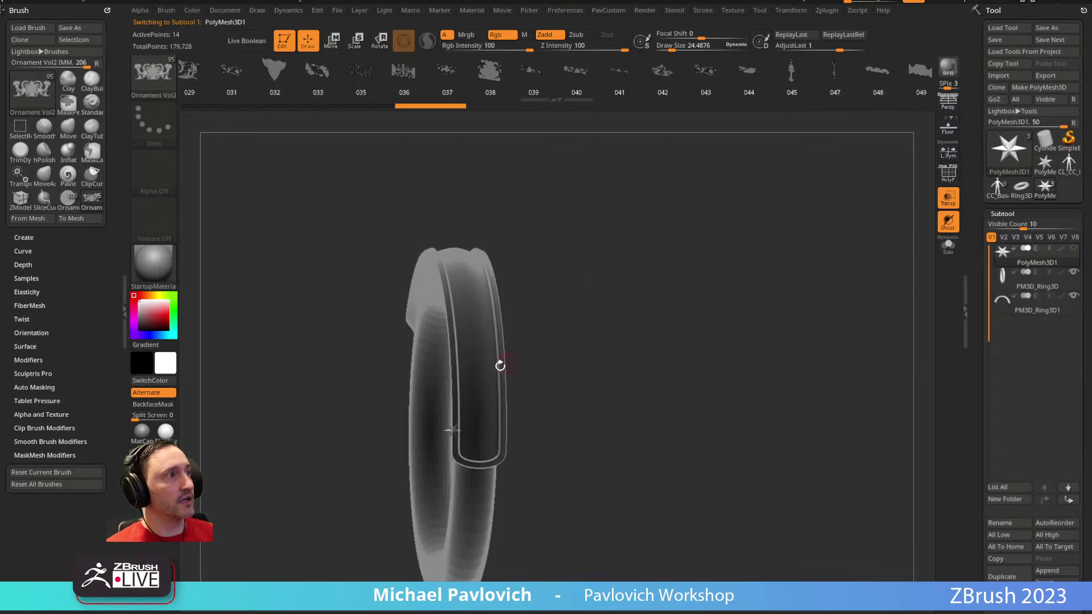
pyautogui.click(948, 198)
pyautogui.moveTo(756, 287); pyautogui.dragTo(705, 285)
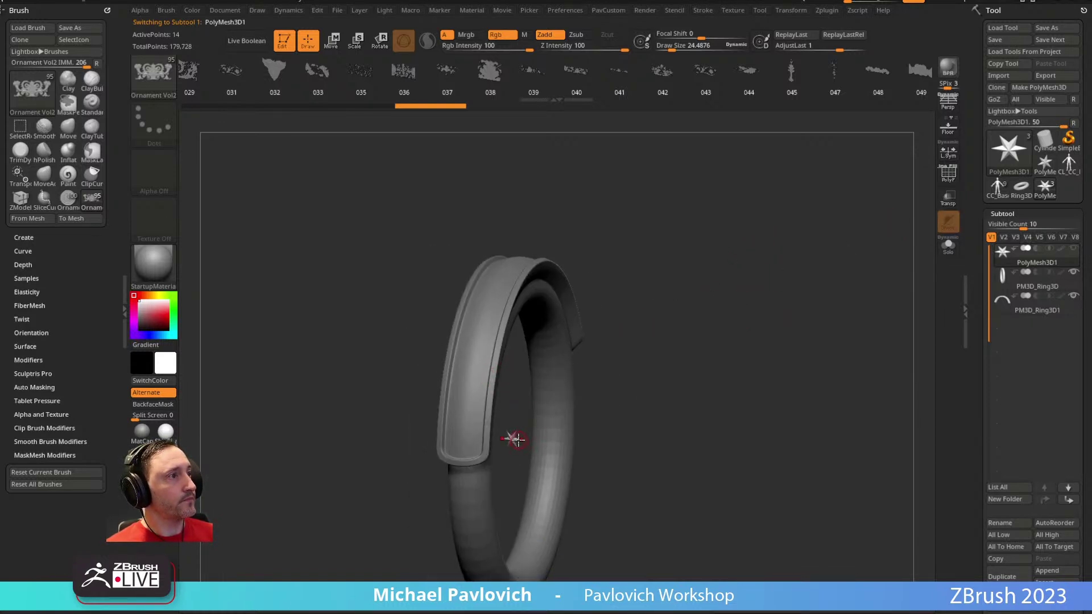
pyautogui.moveTo(487, 345); pyautogui.dragTo(488, 365)
pyautogui.moveTo(488, 365)
pyautogui.mouseDown(button='right')
pyautogui.moveTo(763, 307)
pyautogui.moveTo(687, 276)
pyautogui.moveTo(809, 195)
pyautogui.moveTo(495, 203)
pyautogui.moveTo(492, 368)
pyautogui.mouseUp(button='right')
pyautogui.moveTo(320, 410); pyautogui.dragTo(602, 224, button='right')
pyautogui.moveTo(603, 224); pyautogui.dragTo(687, 293)
pyautogui.moveTo(686, 293); pyautogui.dragTo(499, 232, button='right')
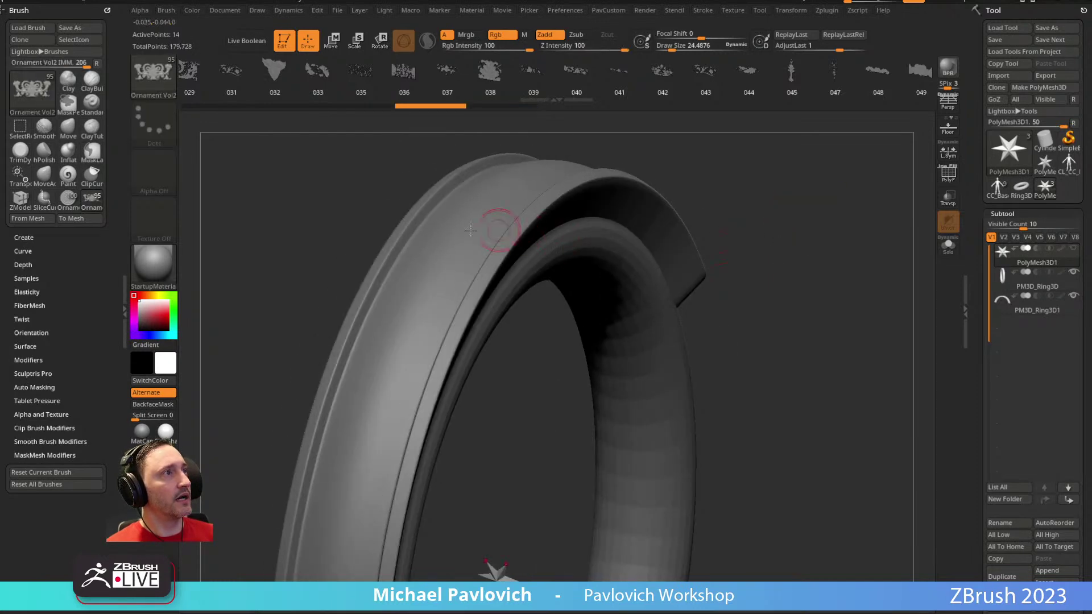
pyautogui.moveTo(456, 261); pyautogui.dragTo(441, 310)
pyautogui.moveTo(441, 310); pyautogui.dragTo(740, 237, button='right')
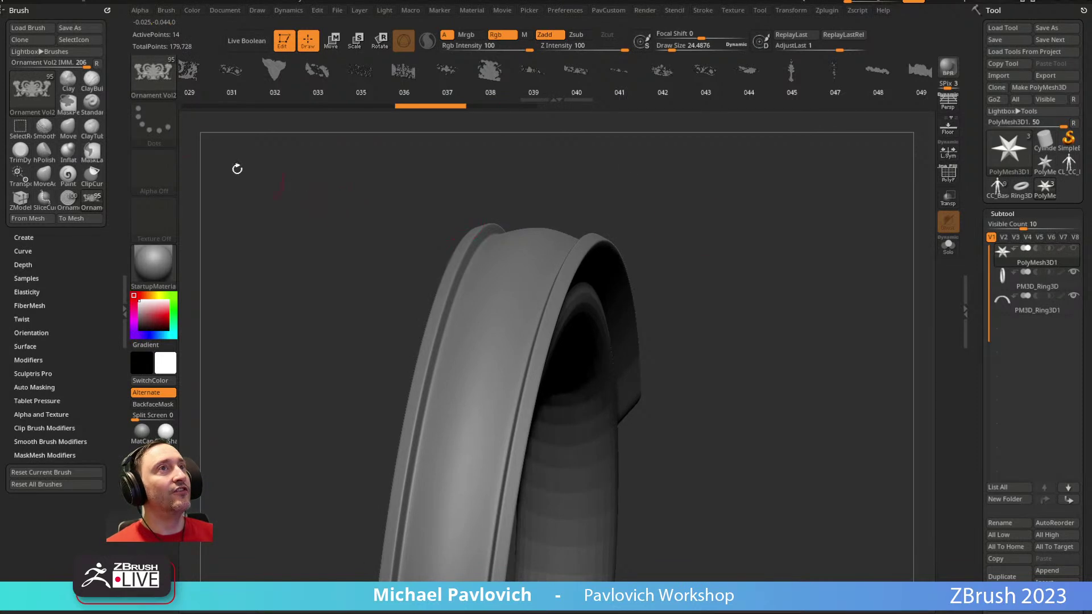
# Step: Set the insert brush's Projection Strength to 0 in its modifiers
pyautogui.press('shift')
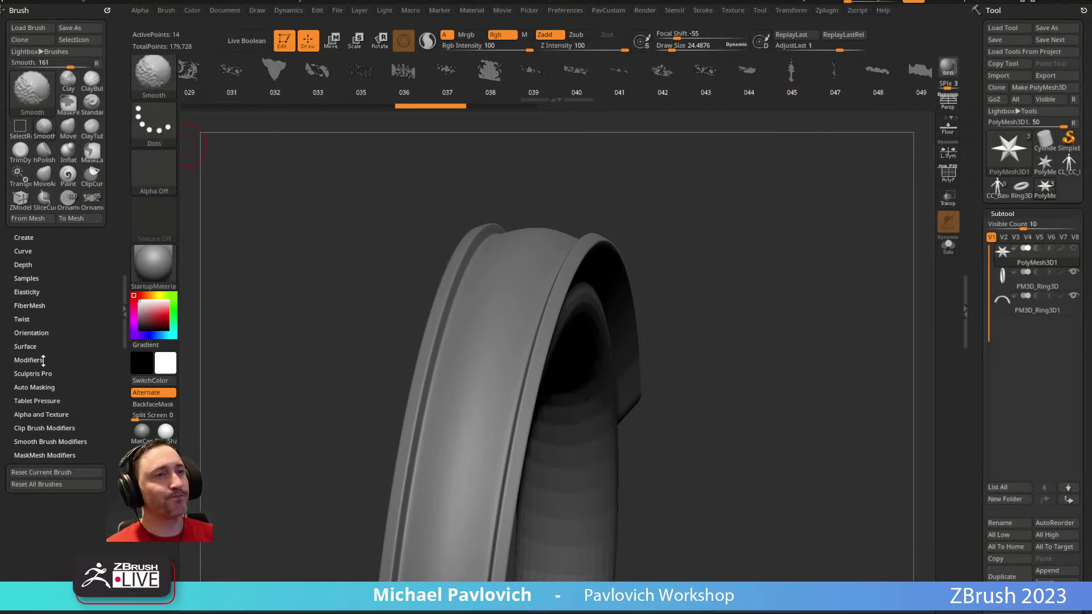
pyautogui.click(33, 358)
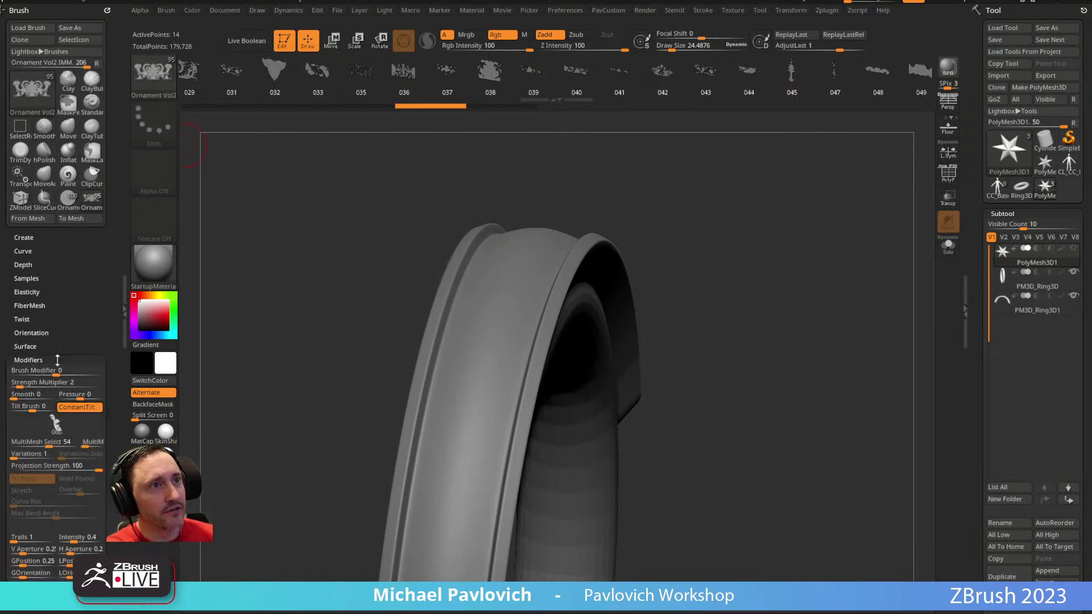
pyautogui.moveTo(70, 466); pyautogui.dragTo(47, 467)
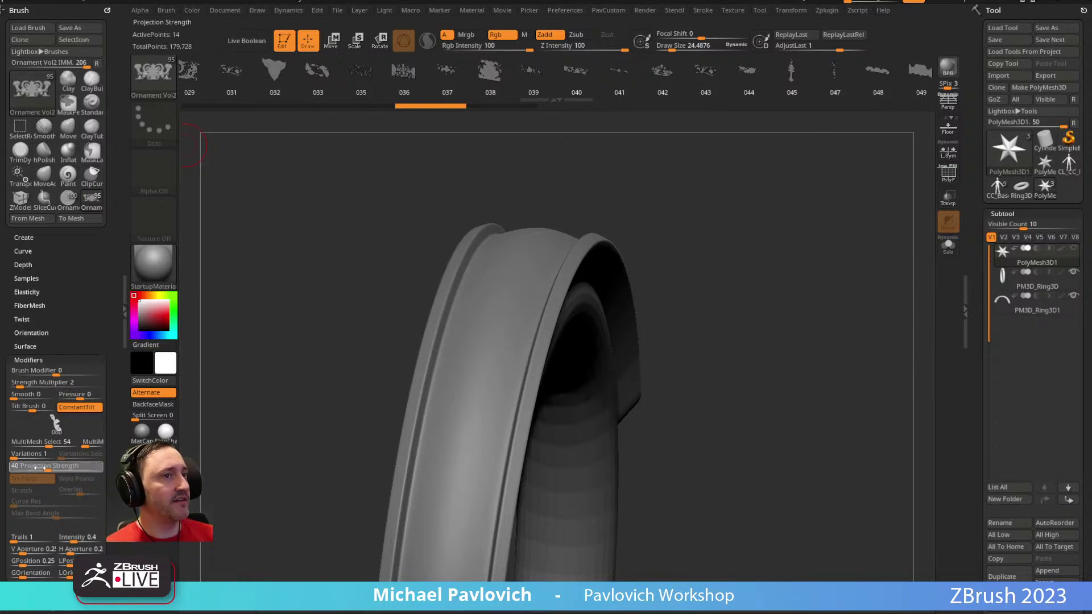
# Step: Insert ornament 060 across the front of the arch in the star subtool and inspect it from several angles
pyautogui.moveTo(711, 314)
pyautogui.mouseDown()
pyautogui.moveTo(707, 180)
pyautogui.moveTo(680, 233)
pyautogui.mouseUp()
pyautogui.moveTo(514, 312); pyautogui.dragTo(516, 404)
pyautogui.moveTo(671, 238)
pyautogui.mouseDown()
pyautogui.moveTo(750, 186)
pyautogui.moveTo(726, 193)
pyautogui.mouseUp()
pyautogui.hotkey('ctrl', 'z')
pyautogui.moveTo(559, 273)
pyautogui.mouseDown()
pyautogui.moveTo(773, 258)
pyautogui.moveTo(557, 246)
pyautogui.moveTo(763, 246)
pyautogui.mouseUp()
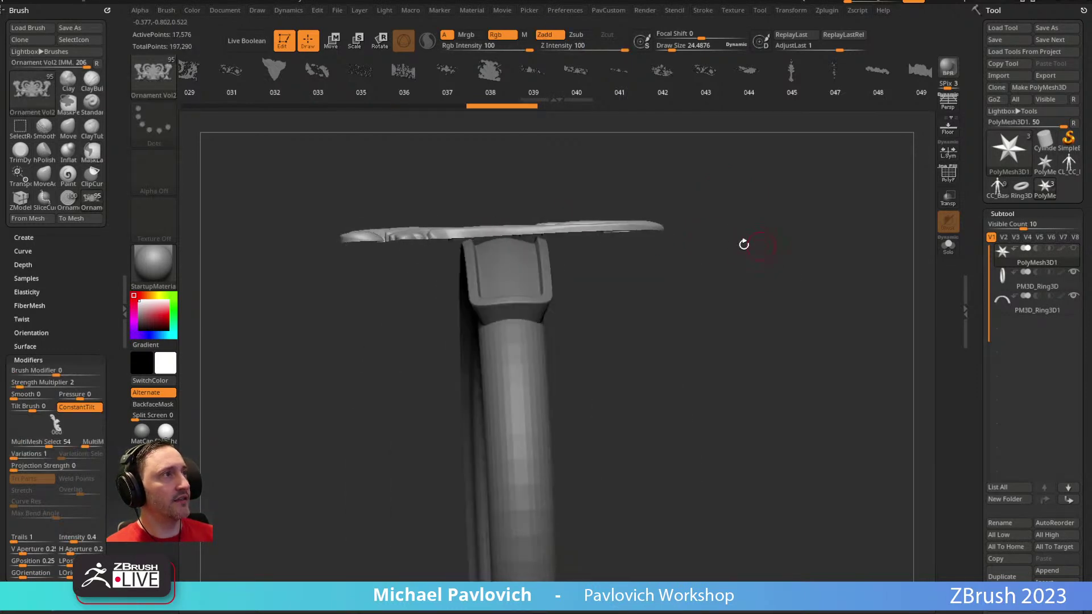
pyautogui.moveTo(792, 197); pyautogui.dragTo(779, 236)
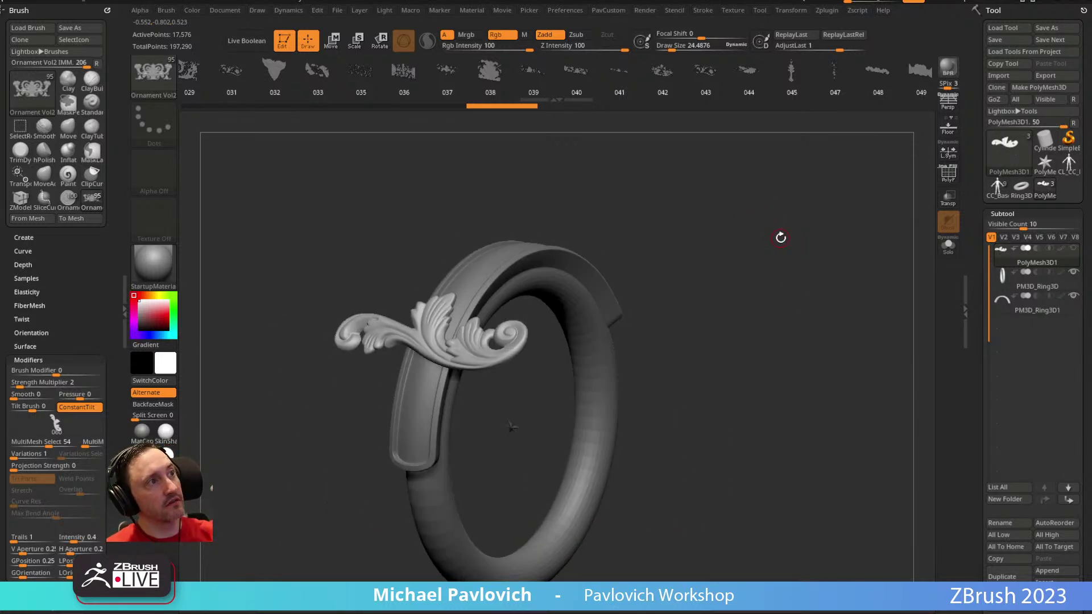
# Step: Undo the ornament insertion in the star subtool and set the insert brush's Projection Strength to 100
pyautogui.hotkey('ctrl', 'z')
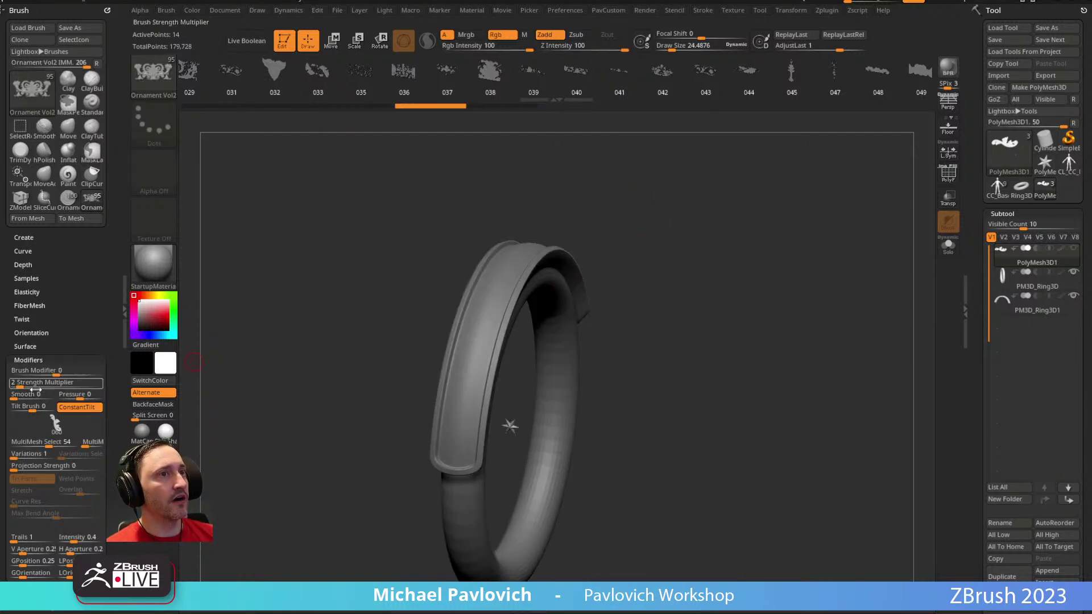
pyautogui.moveTo(34, 466); pyautogui.dragTo(108, 460)
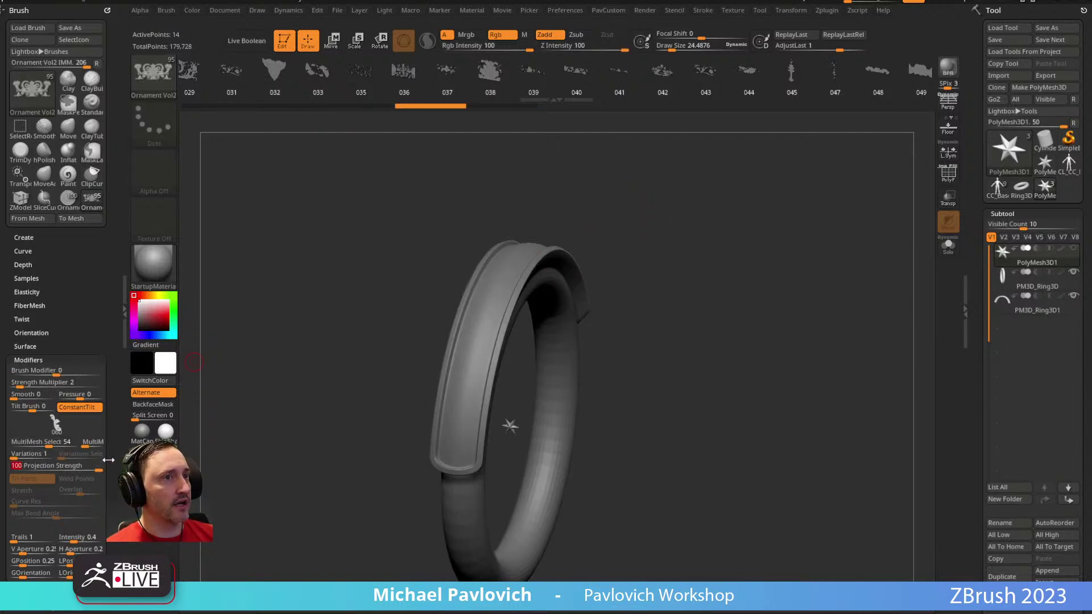
pyautogui.moveTo(398, 336); pyautogui.dragTo(506, 296)
pyautogui.moveTo(595, 208); pyautogui.dragTo(534, 378)
pyautogui.moveTo(533, 342); pyautogui.dragTo(446, 392)
pyautogui.press('Left')
pyautogui.press('Right')
pyautogui.press('Left')
pyautogui.moveTo(752, 280); pyautogui.dragTo(690, 271)
# Step: Duplicate the arch subtool PM3D_Ring3D1 and delete the subdivision levels above and below level 4 on the copy
pyautogui.click(1030, 310)
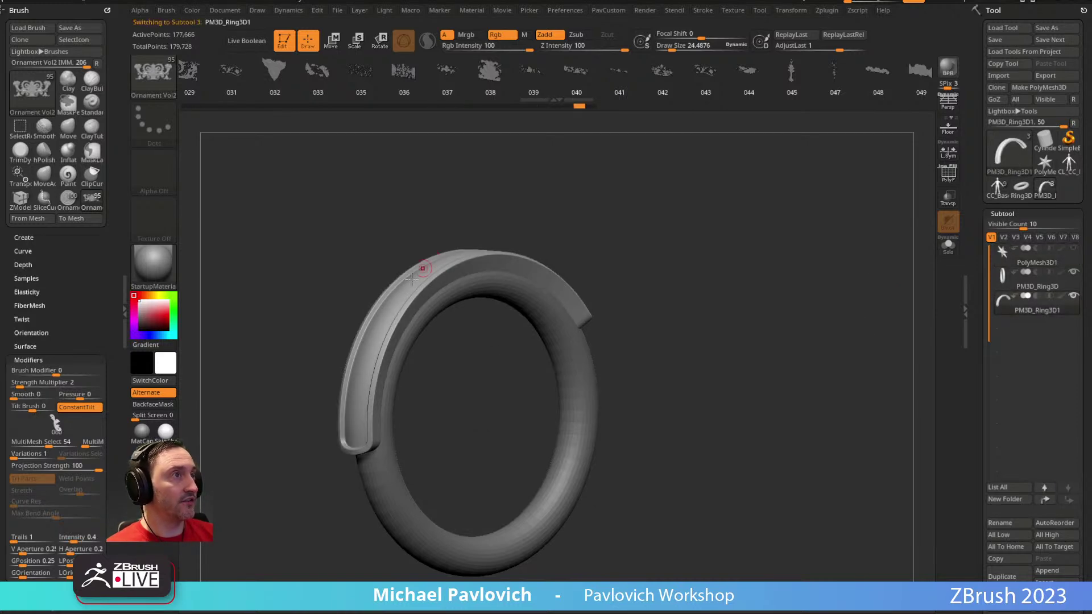
pyautogui.click(1002, 576)
pyautogui.scroll(-5, 1014, 455)
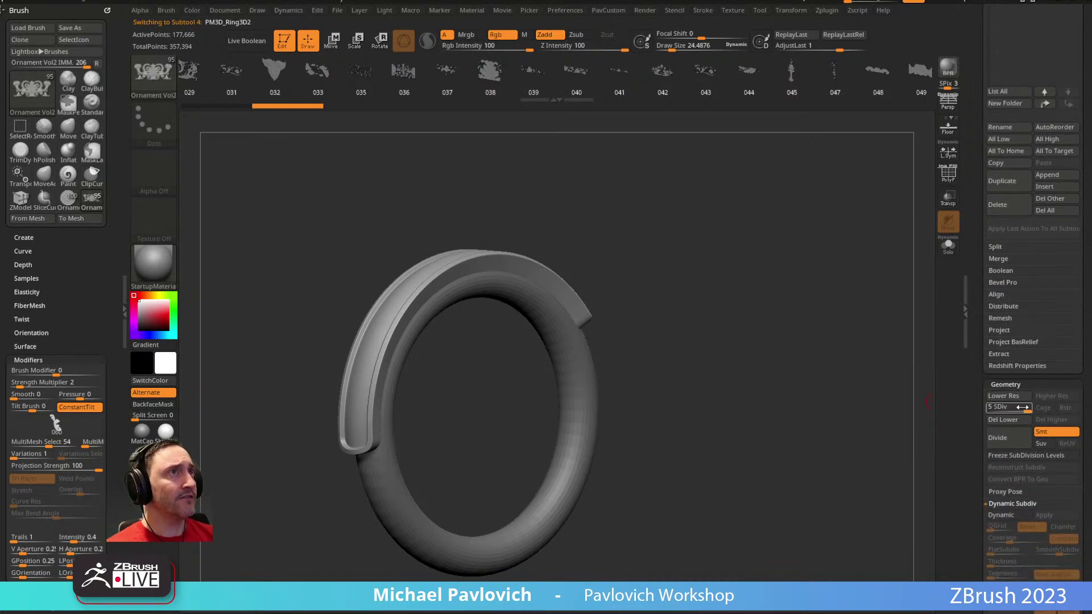
pyautogui.click(1020, 407)
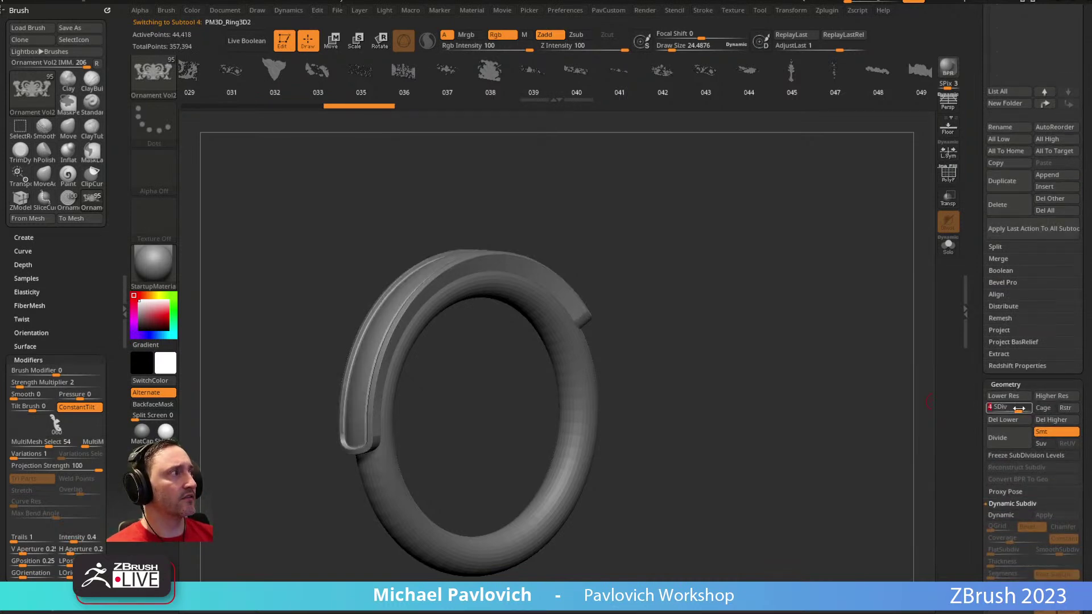
pyautogui.click(1046, 421)
pyautogui.click(1023, 421)
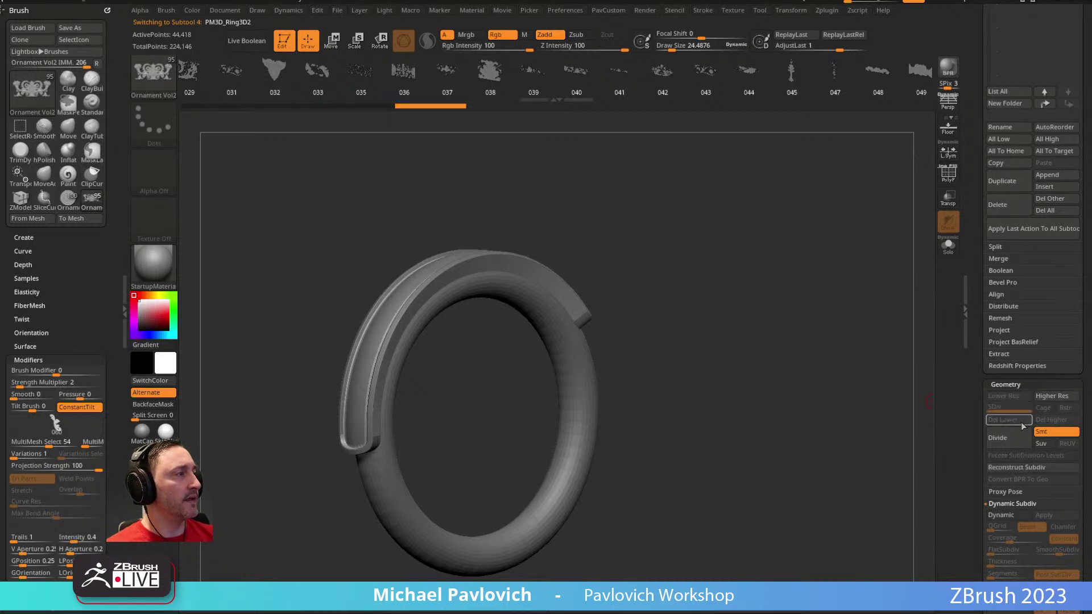
# Step: Isolate the duplicated arch and try ornament 060 at different angles on its outer face
pyautogui.click(948, 245)
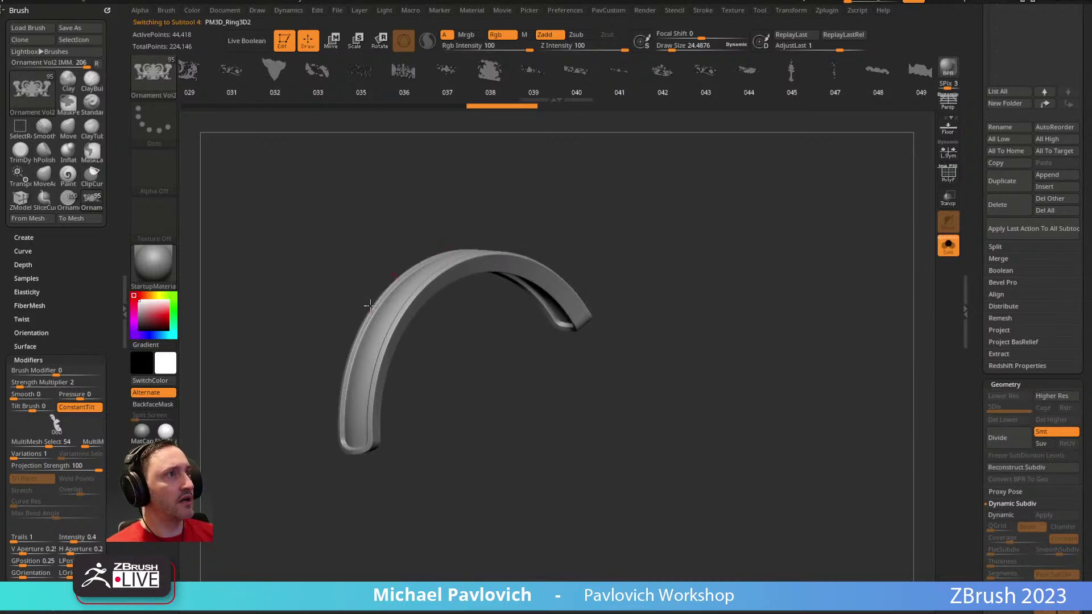
pyautogui.moveTo(728, 295)
pyautogui.mouseDown()
pyautogui.moveTo(724, 275)
pyautogui.moveTo(702, 271)
pyautogui.moveTo(718, 291)
pyautogui.mouseUp()
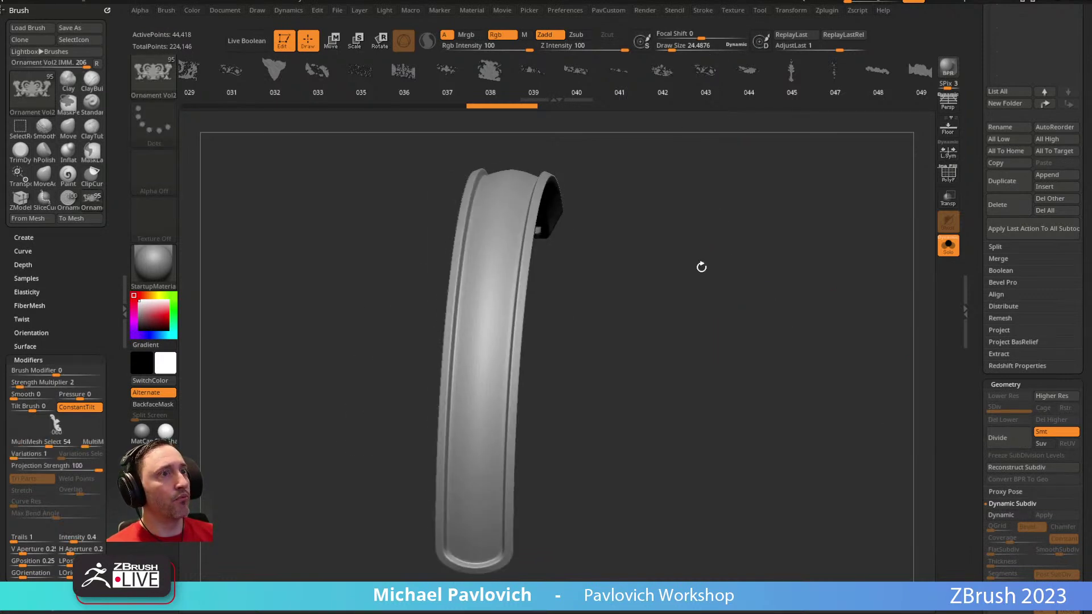
pyautogui.moveTo(691, 229); pyautogui.dragTo(677, 216)
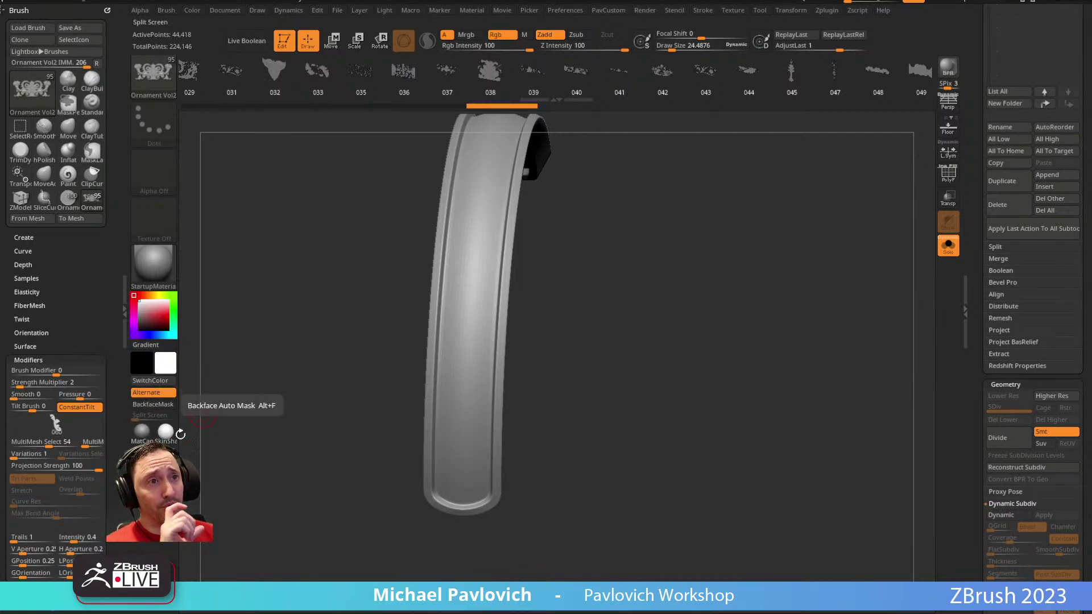
pyautogui.moveTo(636, 278); pyautogui.dragTo(609, 293)
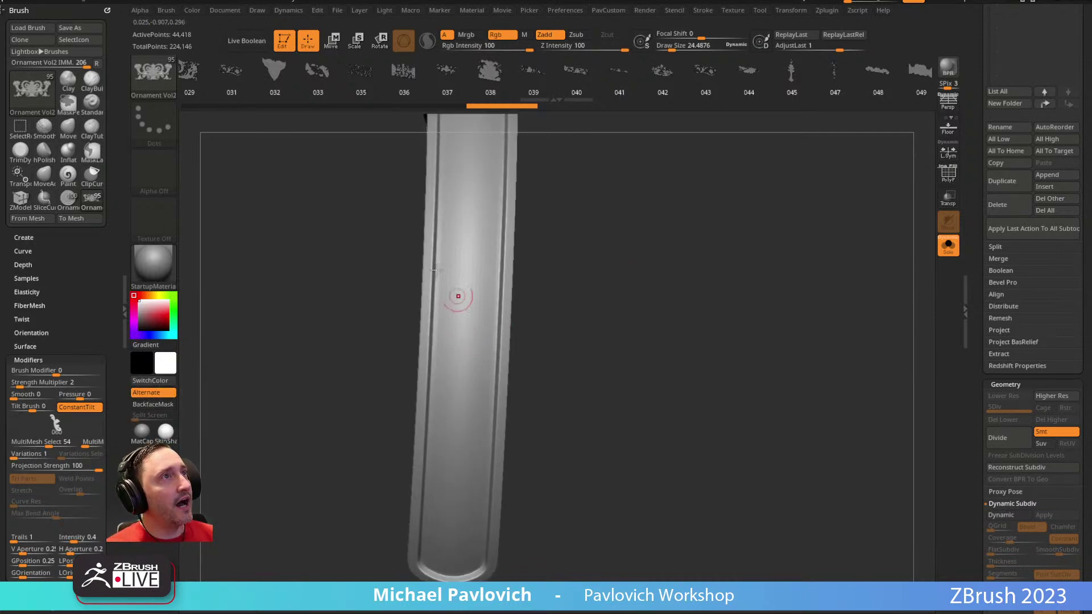
pyautogui.press('Right')
pyautogui.press('Right')
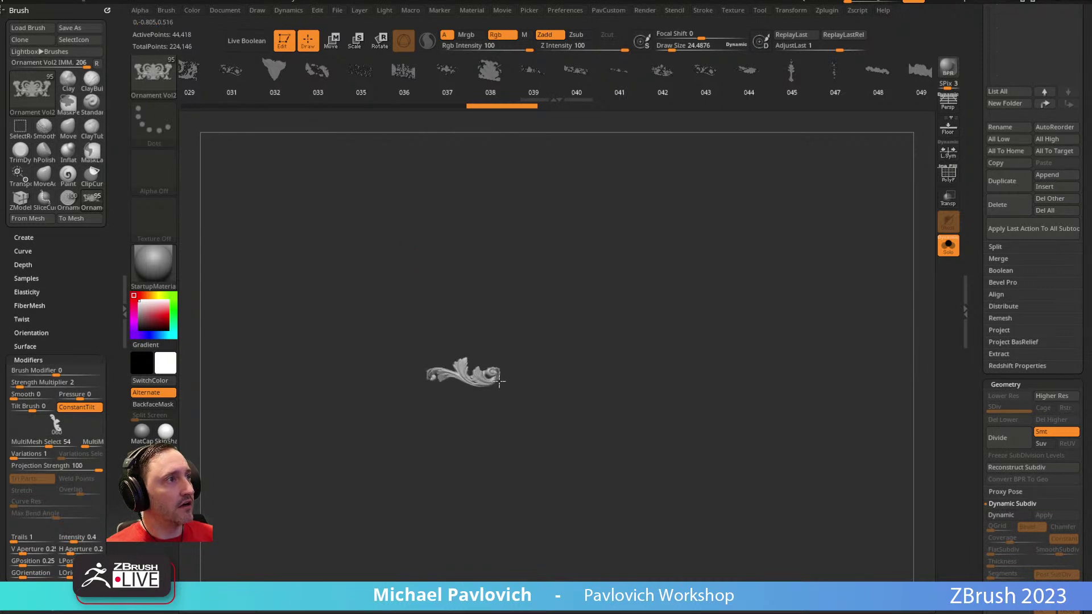
pyautogui.press('Left')
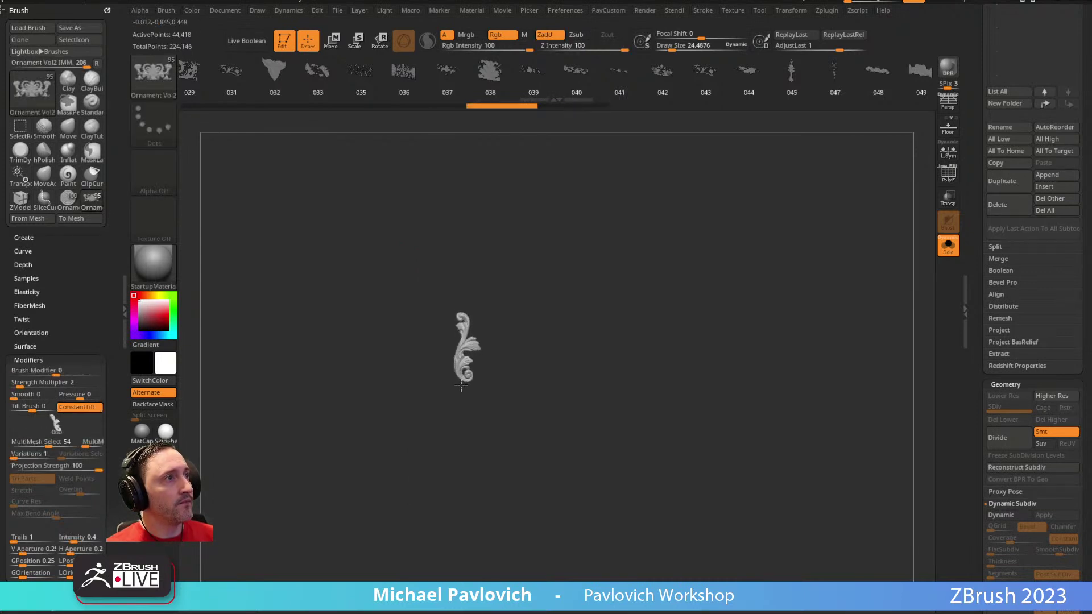
pyautogui.press('Right')
pyautogui.moveTo(540, 330); pyautogui.dragTo(593, 372)
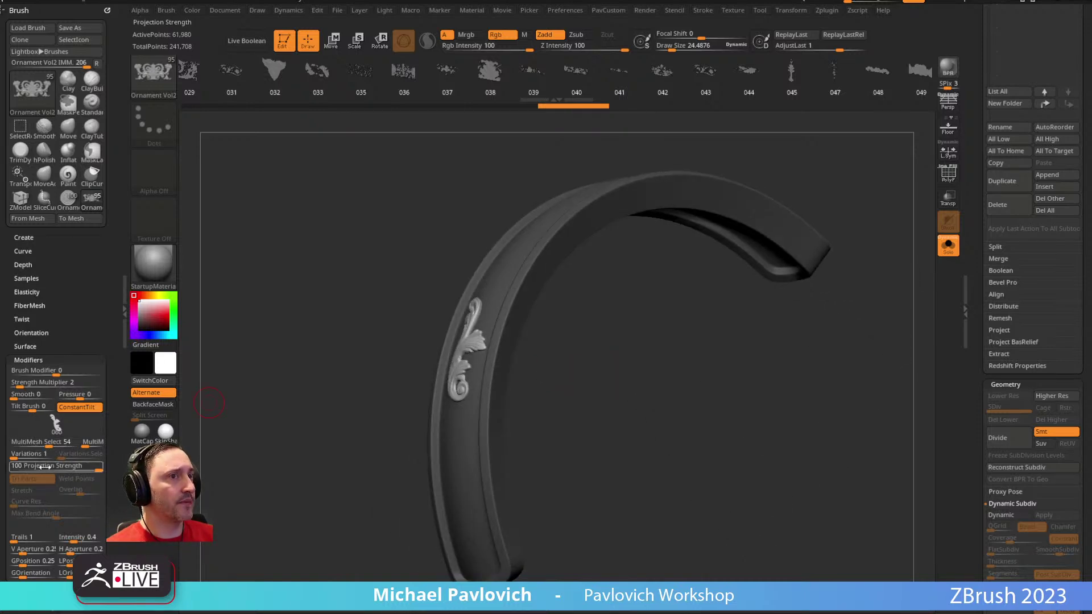
# Step: Undo the trial insertion and insert ornament 060 lengthwise inside the recessed face of the band
pyautogui.moveTo(537, 333); pyautogui.dragTo(462, 326)
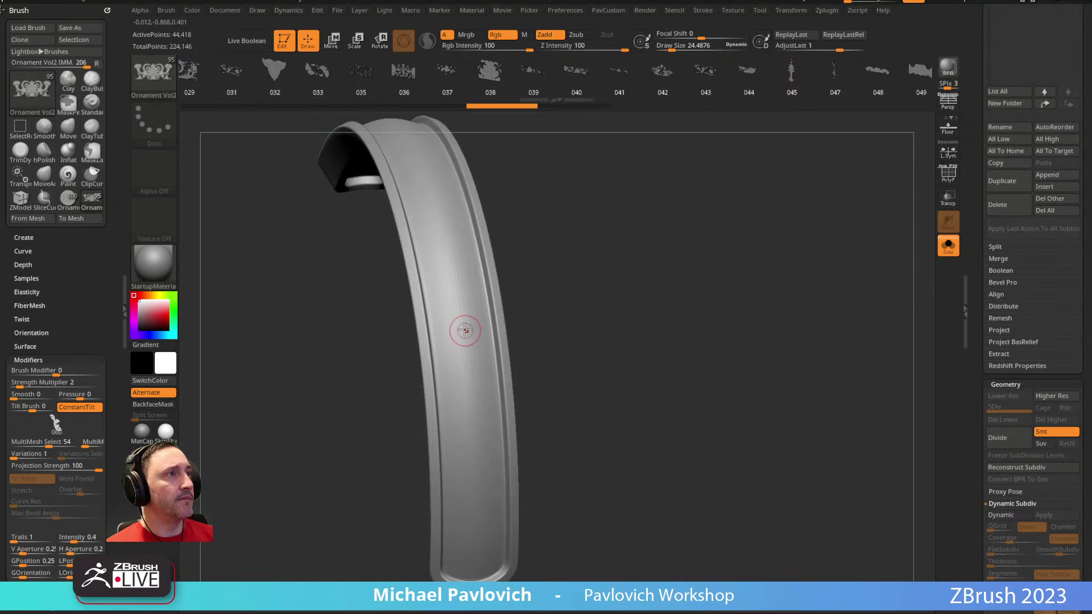
pyautogui.keyDown('ctrl'); pyautogui.keyDown('shift'); pyautogui.click(461, 310); pyautogui.keyUp('shift'); pyautogui.keyUp('ctrl')
pyautogui.keyDown('ctrl'); pyautogui.keyDown('shift'); pyautogui.click(459, 263); pyautogui.keyUp('shift'); pyautogui.keyUp('ctrl')
pyautogui.moveTo(726, 256); pyautogui.dragTo(789, 257)
# Step: Pick ornament 072 and insert it lengthwise further up the band from ornament 060, undoing and redrawing its placement
pyautogui.press('m')
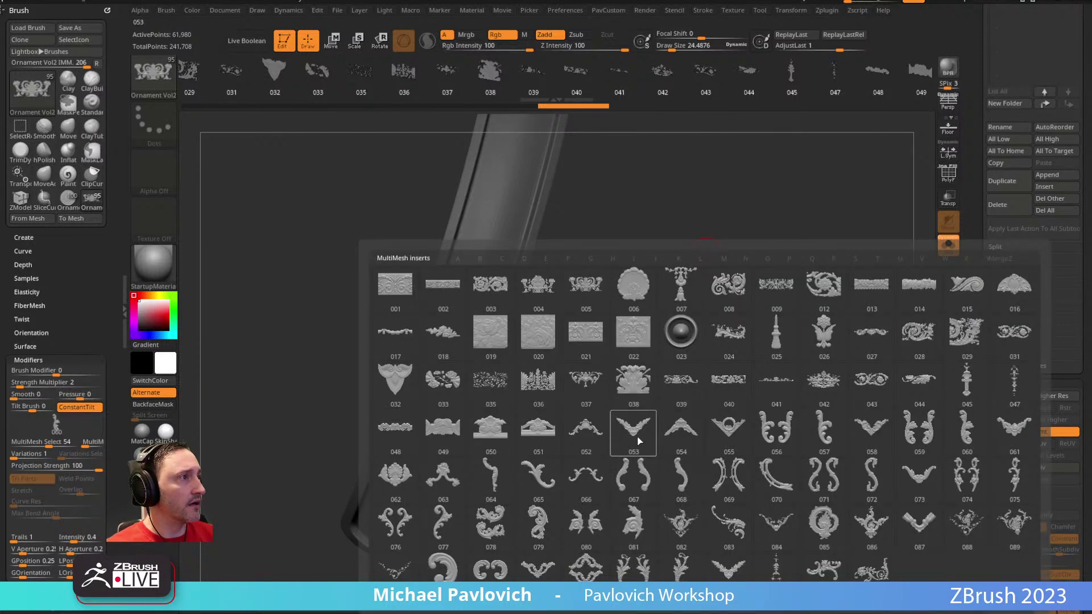
pyautogui.click(871, 475)
pyautogui.moveTo(489, 315)
pyautogui.mouseDown()
pyautogui.moveTo(526, 356)
pyautogui.moveTo(506, 370)
pyautogui.mouseUp()
pyautogui.hotkey('ctrl', 'z')
pyautogui.hotkey('ctrl', 'z')
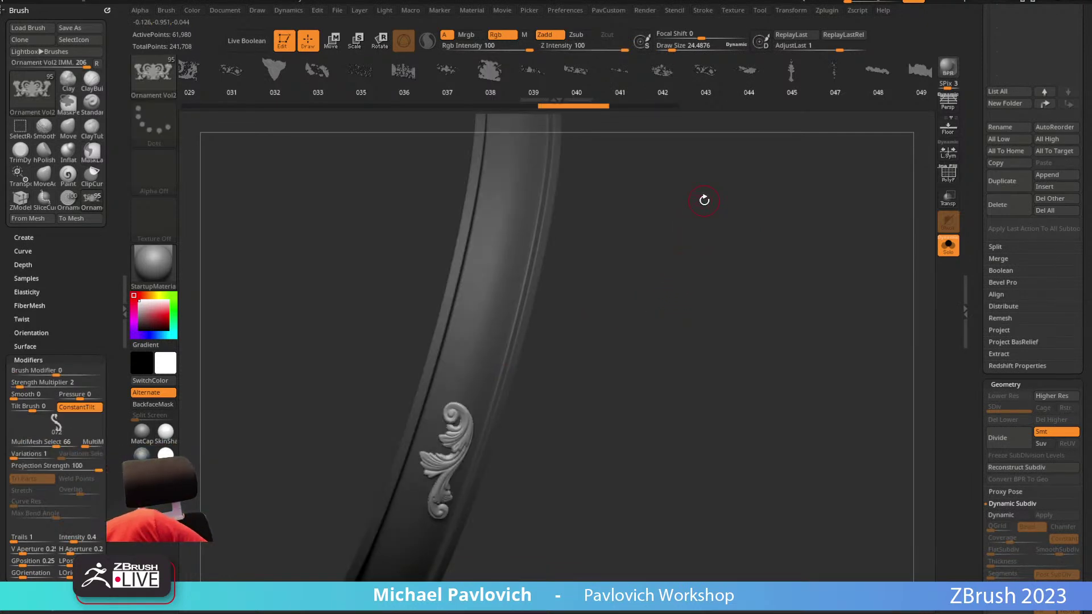
pyautogui.moveTo(604, 212); pyautogui.dragTo(587, 240)
pyautogui.moveTo(506, 265); pyautogui.dragTo(510, 280)
pyautogui.moveTo(707, 236); pyautogui.dragTo(652, 311)
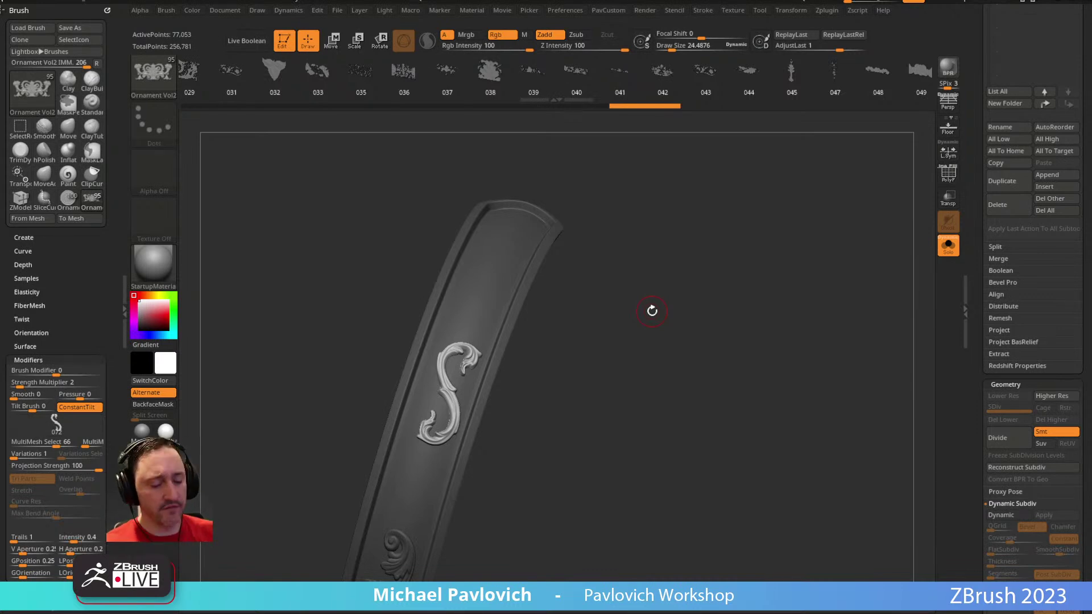
pyautogui.moveTo(694, 260); pyautogui.dragTo(751, 167)
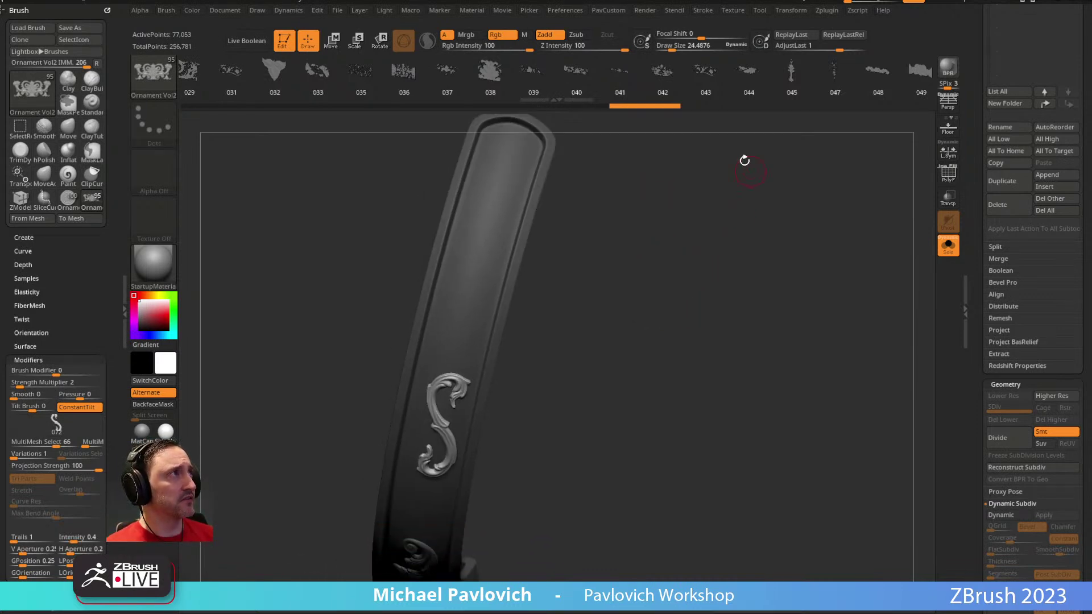
# Step: Pick ornament 096 and insert it in the band's recessed face beyond the S-shaped scroll
pyautogui.press('m')
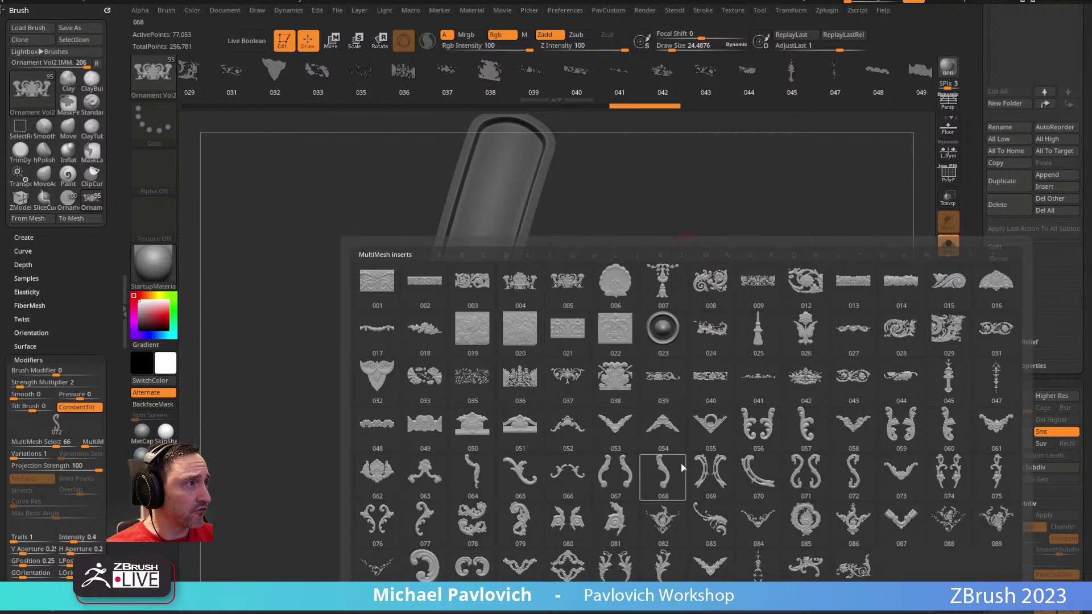
pyautogui.moveTo(708, 576)
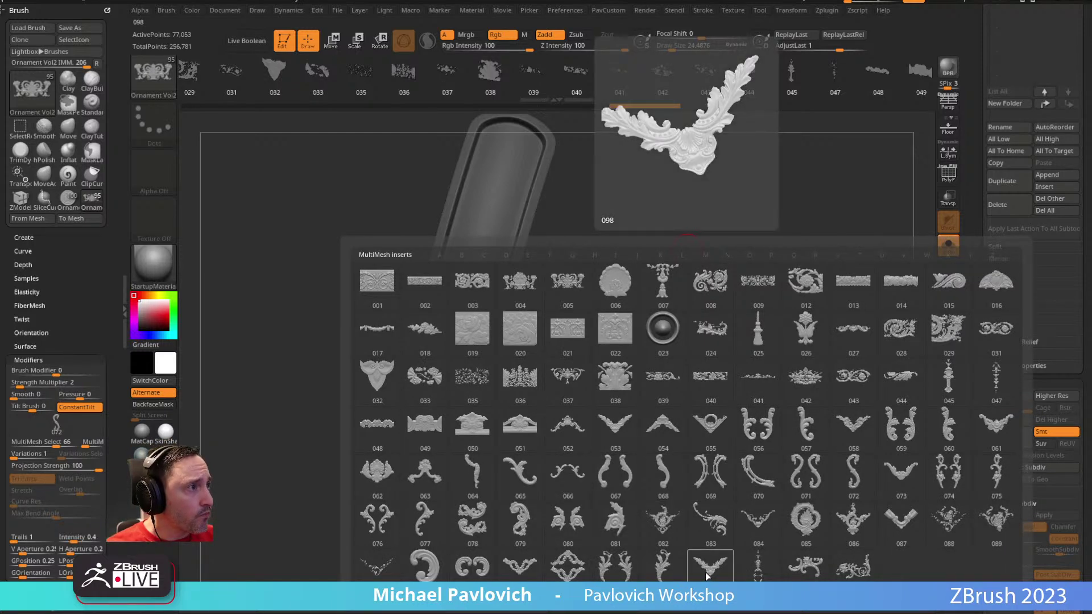
pyautogui.click(663, 567)
pyautogui.moveTo(477, 292); pyautogui.dragTo(489, 351)
pyautogui.moveTo(656, 285); pyautogui.dragTo(665, 187)
pyautogui.moveTo(655, 311)
pyautogui.mouseDown()
pyautogui.moveTo(646, 201)
pyautogui.moveTo(637, 326)
pyautogui.mouseUp()
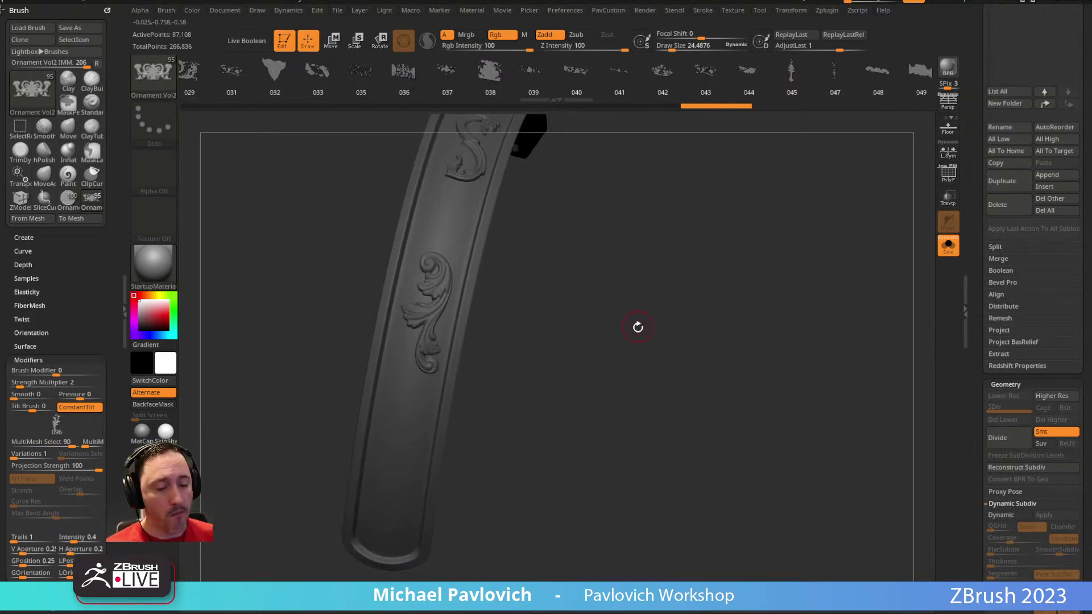
# Step: Pick ornament 077 and insert it near the rounded end of the band below ornament 060, redrawing the first placement
pyautogui.press('m')
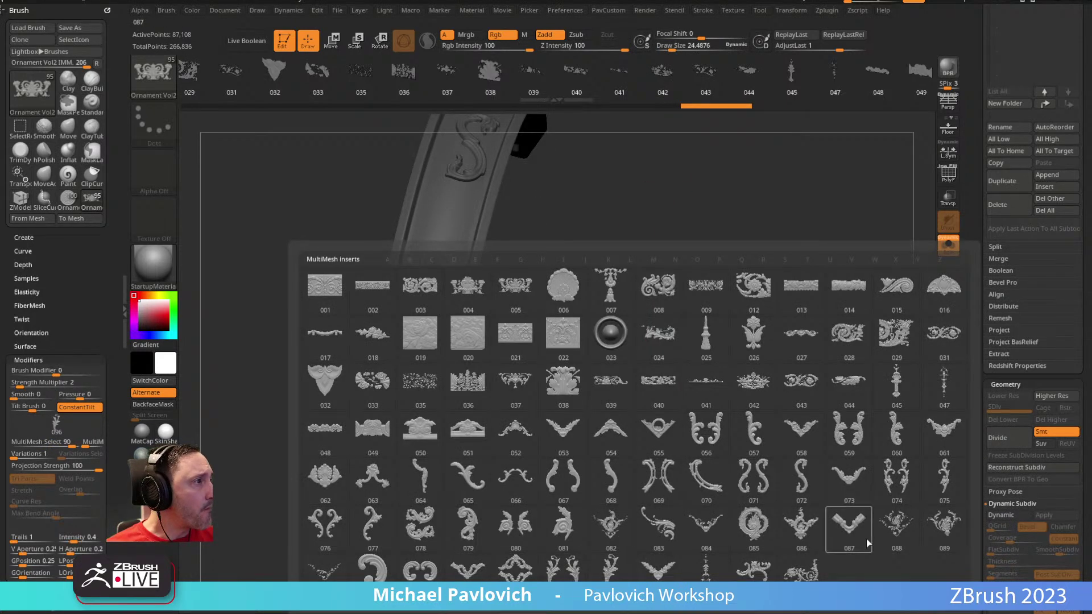
pyautogui.click(366, 531)
pyautogui.moveTo(582, 292); pyautogui.dragTo(431, 333)
pyautogui.moveTo(355, 375); pyautogui.dragTo(348, 433)
pyautogui.keyDown('alt'); pyautogui.moveTo(565, 339); pyautogui.dragTo(587, 359); pyautogui.keyUp('alt')
pyautogui.hotkey('ctrl', 'z')
pyautogui.moveTo(379, 405); pyautogui.dragTo(366, 452)
pyautogui.moveTo(692, 314); pyautogui.dragTo(671, 285)
pyautogui.keyDown('ctrl'); pyautogui.moveTo(631, 316); pyautogui.dragTo(597, 339); pyautogui.keyUp('ctrl')
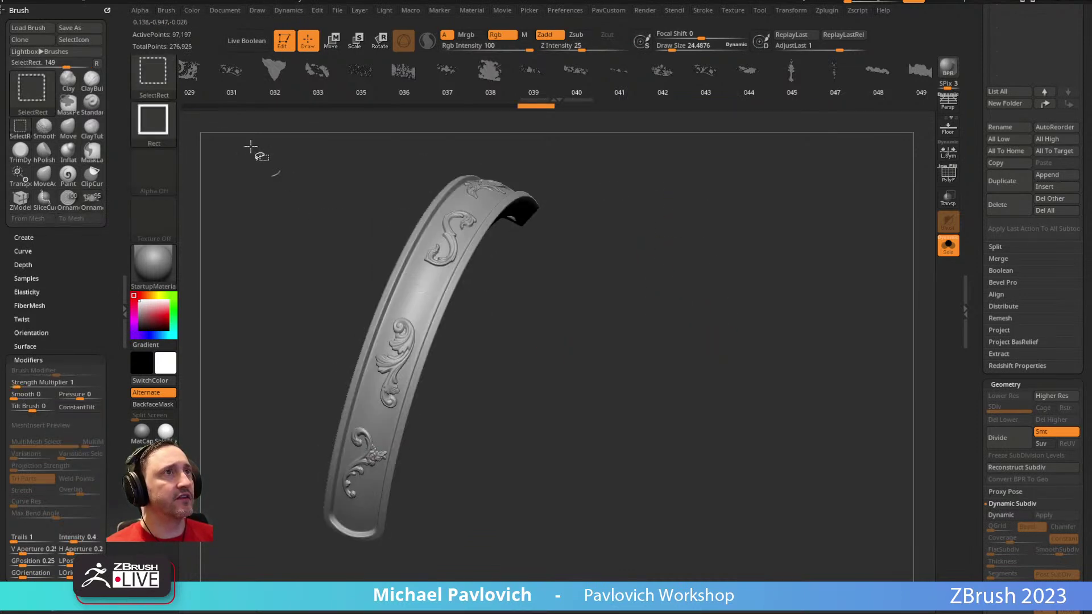
# Step: Turn on the polyframe display to show the polygroups of the band and its inserted ornaments
pyautogui.keyDown('ctrl'); pyautogui.keyDown('shift'); pyautogui.moveTo(471, 296); pyautogui.dragTo(438, 315); pyautogui.keyUp('shift'); pyautogui.keyUp('ctrl')
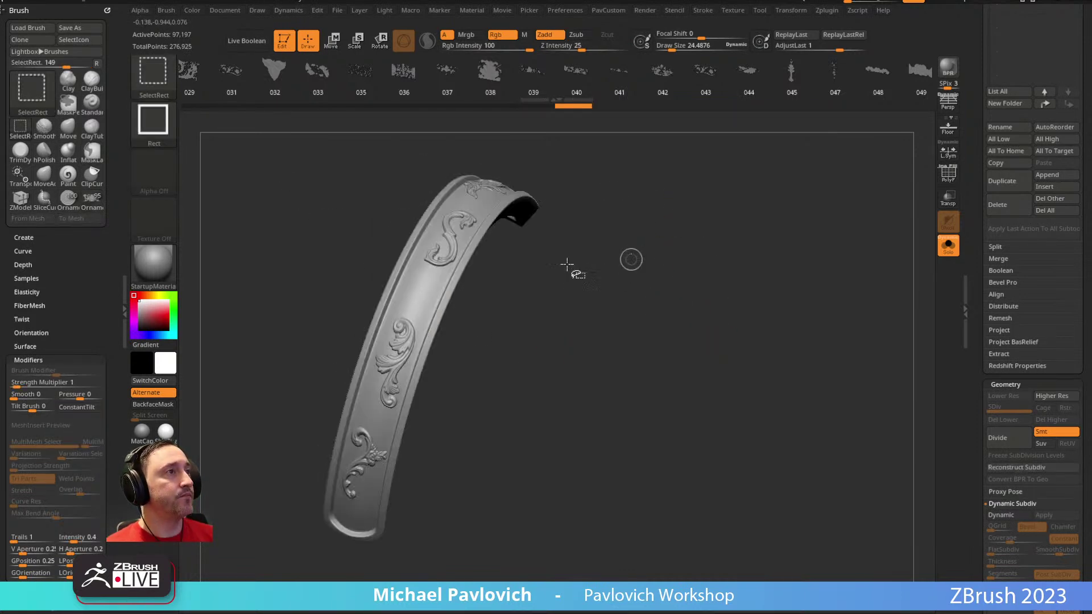
pyautogui.moveTo(978, 211); pyautogui.dragTo(927, 378)
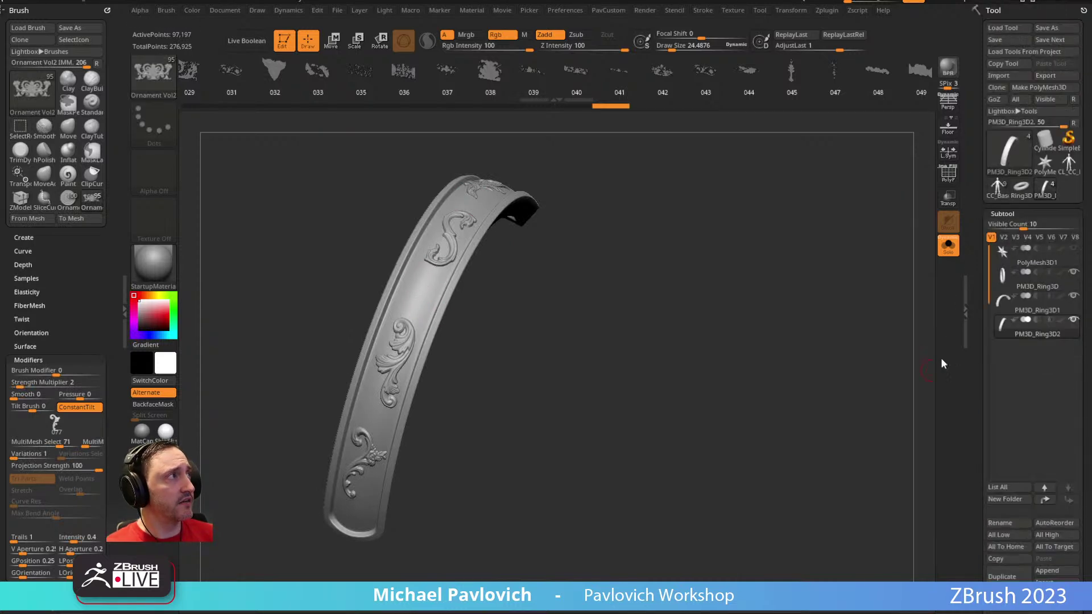
pyautogui.hotkey('ctrl', 'shift')
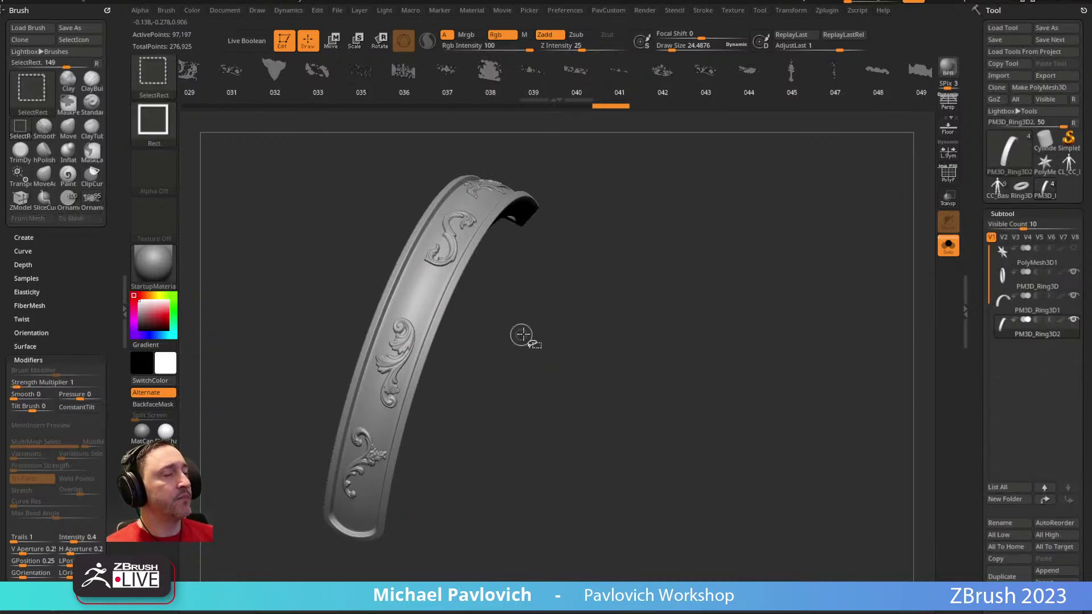
pyautogui.keyDown('ctrl'); pyautogui.keyDown('shift'); pyautogui.click(417, 287); pyautogui.keyUp('shift'); pyautogui.keyUp('ctrl')
pyautogui.hotkey('shift', 'f')
pyautogui.keyDown('ctrl'); pyautogui.keyDown('shift'); pyautogui.click(511, 311); pyautogui.keyUp('shift'); pyautogui.keyUp('ctrl')
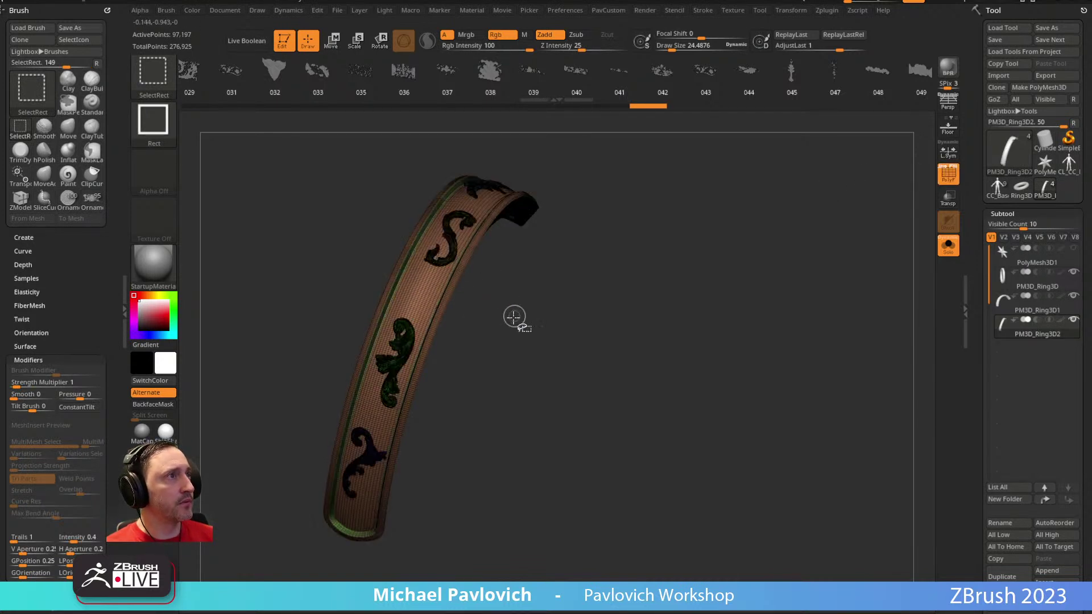
# Step: Isolate a small patch of the band, grow its visibility to the whole connected piece and open the Visibility options
pyautogui.keyDown('ctrl'); pyautogui.keyDown('shift'); pyautogui.click(450, 298); pyautogui.keyUp('shift'); pyautogui.keyUp('ctrl')
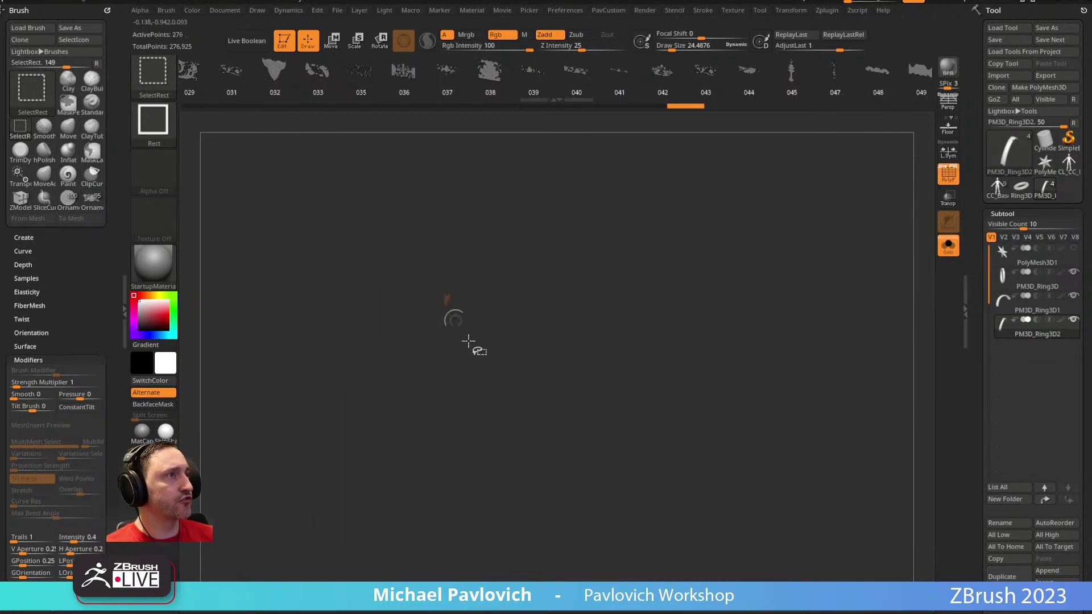
pyautogui.keyDown('ctrl'); pyautogui.keyDown('shift'); pyautogui.click(485, 369); pyautogui.keyUp('shift'); pyautogui.keyUp('ctrl')
pyautogui.moveTo(961, 344); pyautogui.dragTo(967, 151)
pyautogui.keyDown('shift'); pyautogui.click(1002, 419); pyautogui.keyUp('shift')
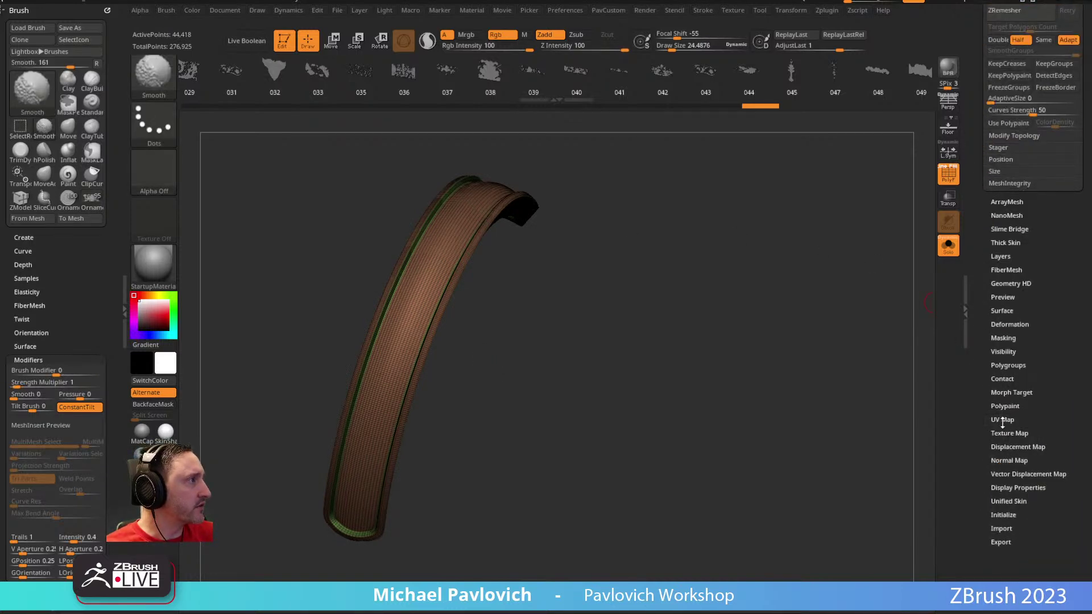
pyautogui.keyDown('shift'); pyautogui.click(1001, 348); pyautogui.keyUp('shift')
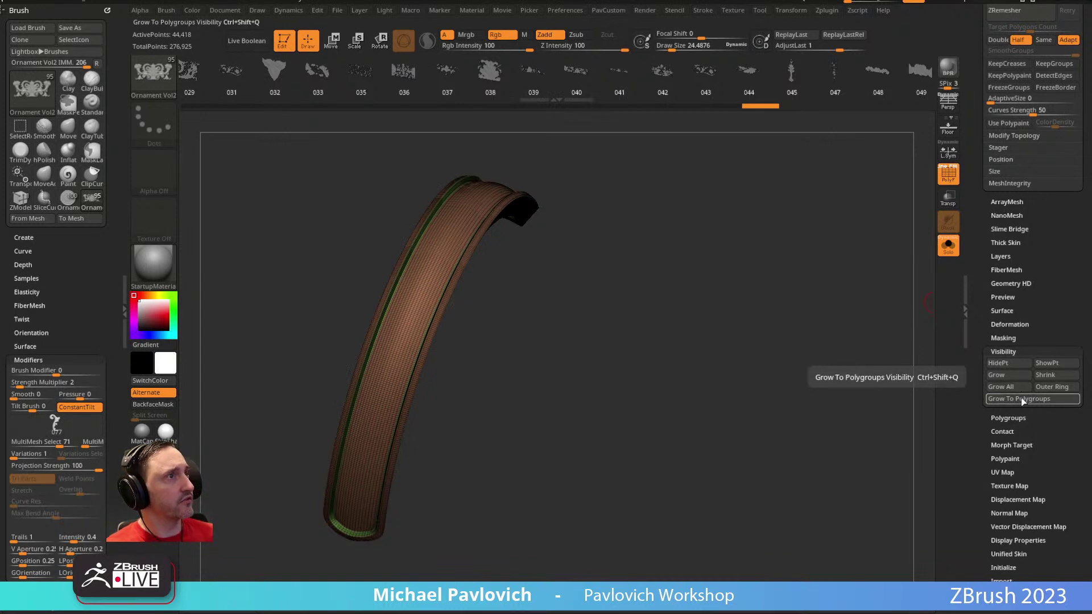
# Step: Isolate another small patch of the band, apply Grow All to it, and restore full visibility
pyautogui.moveTo(713, 271); pyautogui.dragTo(721, 221)
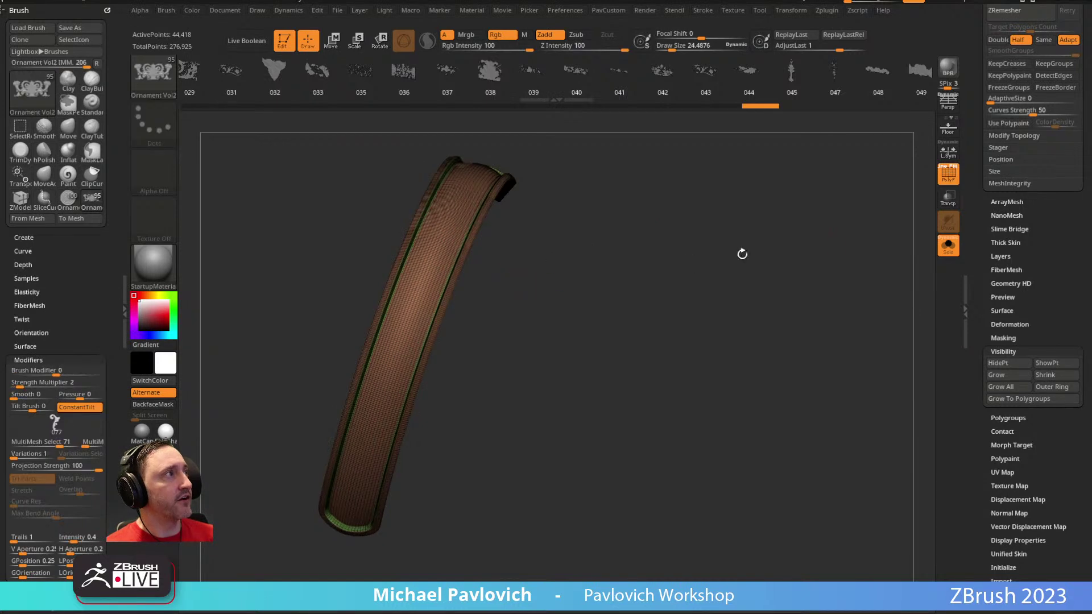
pyautogui.hotkey('shift', 's')
pyautogui.keyDown('ctrl'); pyautogui.keyDown('shift'); pyautogui.click(543, 279); pyautogui.keyUp('shift'); pyautogui.keyUp('ctrl')
pyautogui.moveTo(485, 302)
pyautogui.mouseDown()
pyautogui.moveTo(449, 321)
pyautogui.moveTo(442, 302)
pyautogui.mouseUp()
pyautogui.click(948, 245)
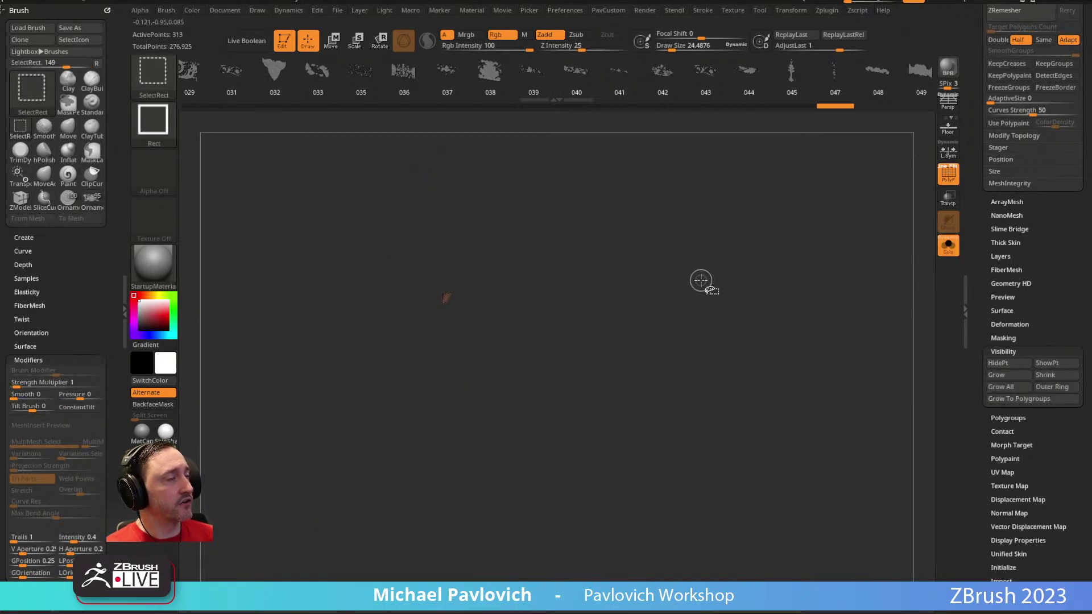
pyautogui.hotkey('ctrl', 'shift', 'a')
pyautogui.moveTo(550, 351); pyautogui.dragTo(726, 285)
pyautogui.keyDown('ctrl'); pyautogui.keyDown('shift'); pyautogui.click(728, 237); pyautogui.keyUp('shift'); pyautogui.keyUp('ctrl')
# Step: Apply Groups By Normals to the ornamented band
pyautogui.moveTo(728, 237)
pyautogui.mouseDown()
pyautogui.moveTo(746, 214)
pyautogui.moveTo(690, 239)
pyautogui.mouseUp()
pyautogui.moveTo(522, 263); pyautogui.dragTo(507, 263)
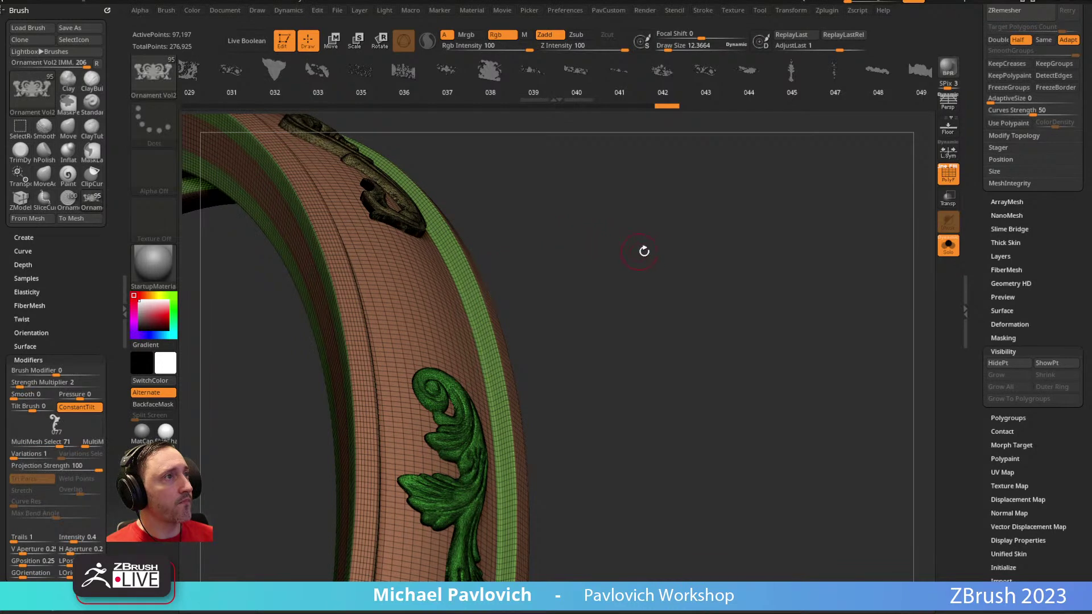
pyautogui.press('space')
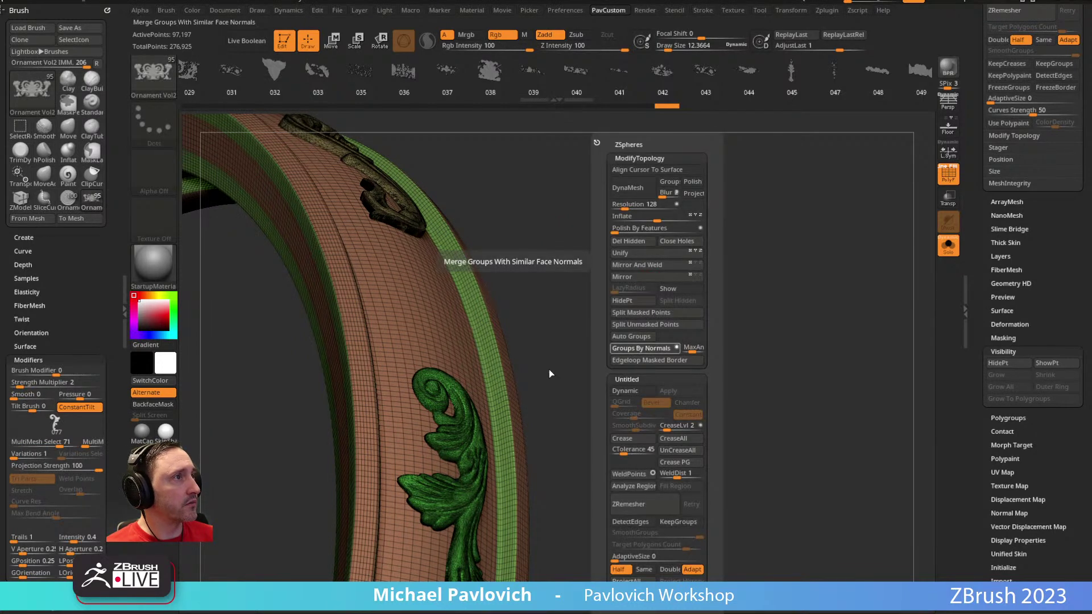
pyautogui.click(618, 348)
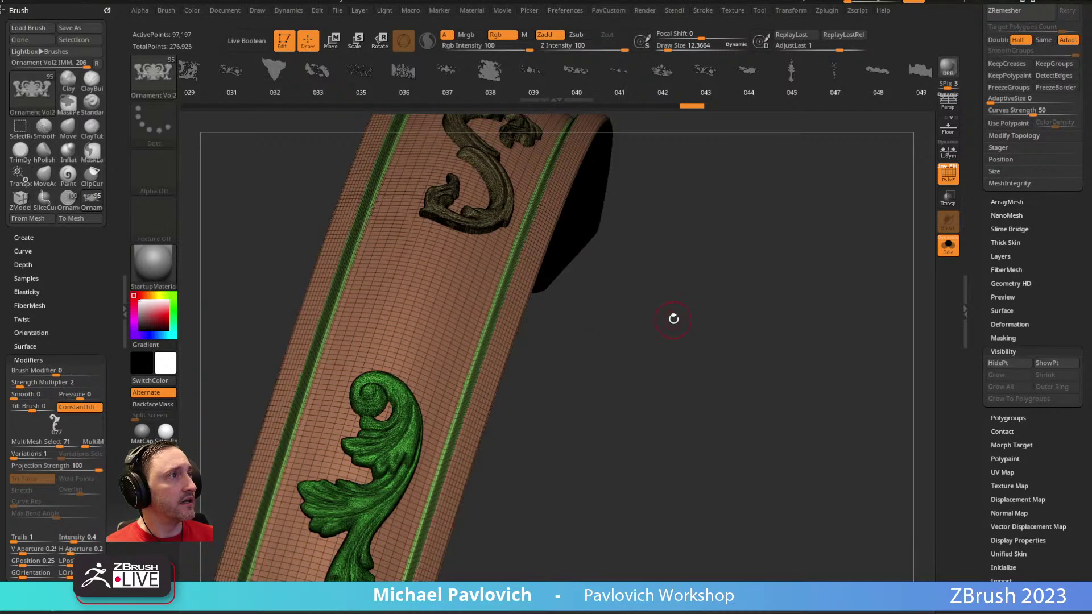
# Step: Isolate a small patch of the band and extend its visibility with Grow To Polygroups
pyautogui.moveTo(647, 299)
pyautogui.mouseDown()
pyautogui.moveTo(614, 275)
pyautogui.moveTo(614, 312)
pyautogui.moveTo(585, 343)
pyautogui.moveTo(413, 357)
pyautogui.moveTo(638, 285)
pyautogui.moveTo(578, 275)
pyautogui.moveTo(441, 319)
pyautogui.moveTo(622, 343)
pyautogui.moveTo(702, 320)
pyautogui.mouseUp()
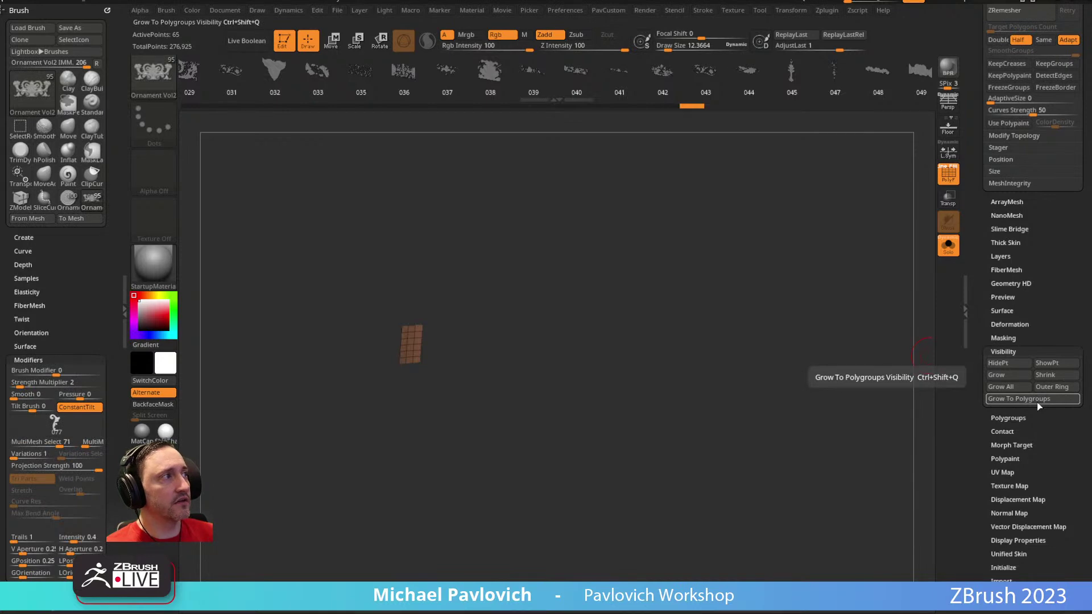
pyautogui.keyDown('ctrl'); pyautogui.keyDown('shift'); pyautogui.click(731, 284); pyautogui.keyUp('shift'); pyautogui.keyUp('ctrl')
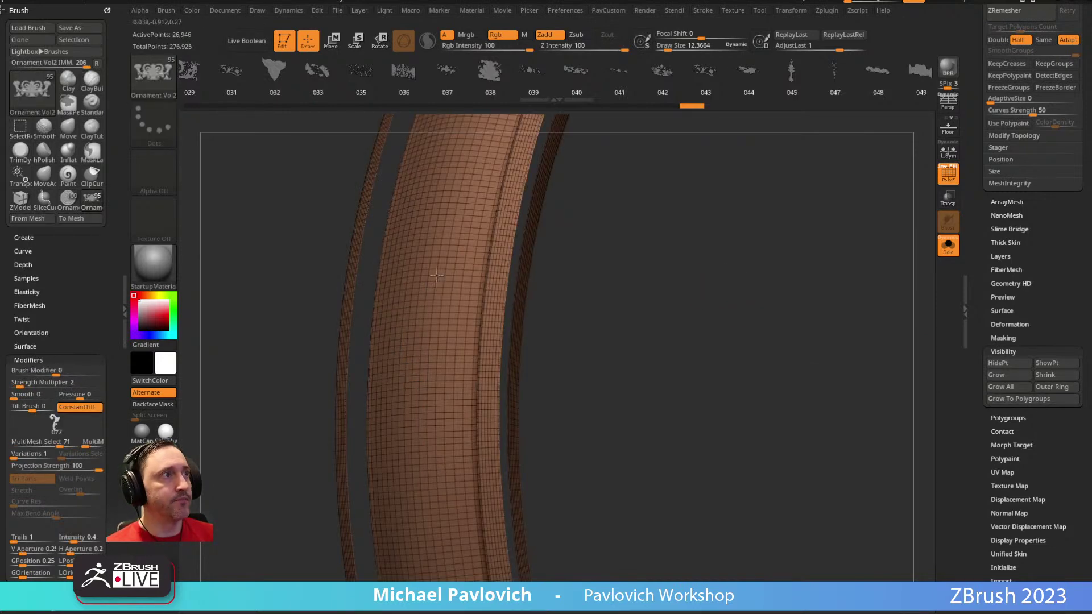
pyautogui.press('f')
pyautogui.moveTo(678, 253); pyautogui.dragTo(685, 287)
# Step: Isolate another patch of the band, grow it to the whole connected piece, and restore full visibility
pyautogui.keyDown('ctrl'); pyautogui.keyDown('shift'); pyautogui.click(741, 273); pyautogui.keyUp('shift'); pyautogui.keyUp('ctrl')
pyautogui.keyDown('ctrl'); pyautogui.keyDown('shift'); pyautogui.moveTo(500, 296); pyautogui.dragTo(463, 300); pyautogui.keyUp('shift'); pyautogui.keyUp('ctrl')
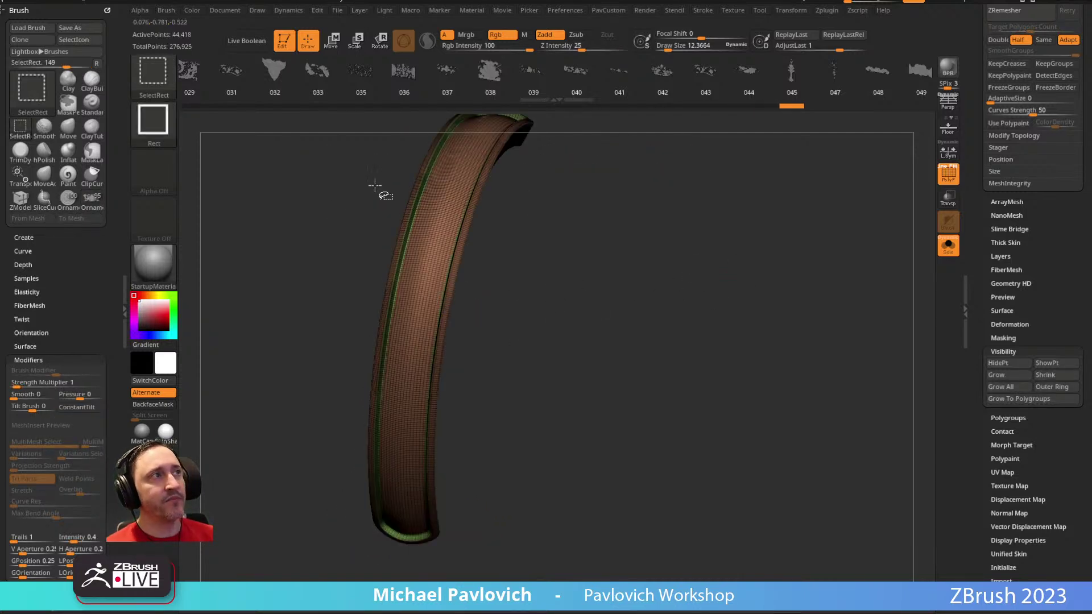
pyautogui.keyDown('ctrl'); pyautogui.keyDown('shift'); pyautogui.click(654, 264); pyautogui.keyUp('shift'); pyautogui.keyUp('ctrl')
pyautogui.keyDown('ctrl'); pyautogui.keyDown('shift'); pyautogui.click(700, 336); pyautogui.keyUp('shift'); pyautogui.keyUp('ctrl')
pyautogui.keyDown('ctrl'); pyautogui.keyDown('shift'); pyautogui.click(639, 273); pyautogui.keyUp('shift'); pyautogui.keyUp('ctrl')
pyautogui.keyDown('ctrl'); pyautogui.keyDown('shift'); pyautogui.click(637, 277); pyautogui.keyUp('shift'); pyautogui.keyUp('ctrl')
pyautogui.keyDown('ctrl'); pyautogui.keyDown('shift'); pyautogui.click(541, 331); pyautogui.keyUp('shift'); pyautogui.keyUp('ctrl')
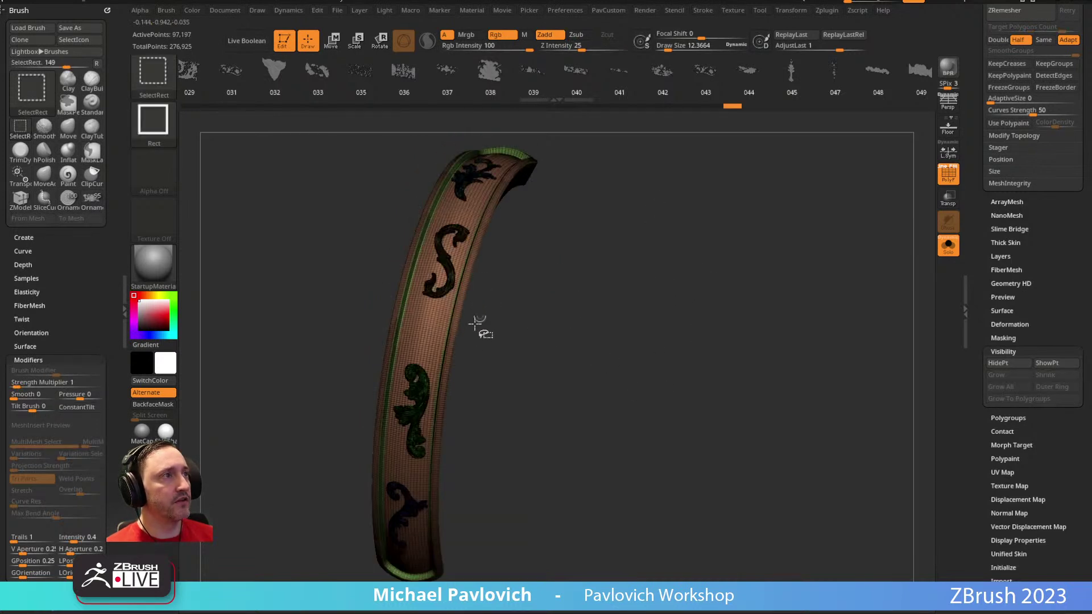
# Step: Isolate the band body with Grow All, invert the visibility to leave only the ornaments, and turn off the polyframe display
pyautogui.keyDown('ctrl'); pyautogui.keyDown('shift'); pyautogui.click(455, 329); pyautogui.keyUp('shift'); pyautogui.keyUp('ctrl')
pyautogui.hotkey('ctrl', 'shift', 'a')
pyautogui.keyDown('ctrl'); pyautogui.keyDown('shift'); pyautogui.moveTo(739, 209); pyautogui.dragTo(762, 335); pyautogui.keyUp('shift'); pyautogui.keyUp('ctrl')
pyautogui.keyDown('ctrl'); pyautogui.keyDown('shift'); pyautogui.moveTo(745, 296); pyautogui.dragTo(761, 334); pyautogui.keyUp('shift'); pyautogui.keyUp('ctrl')
pyautogui.keyDown('ctrl'); pyautogui.keyDown('shift'); pyautogui.moveTo(756, 233); pyautogui.dragTo(760, 236); pyautogui.keyUp('shift'); pyautogui.keyUp('ctrl')
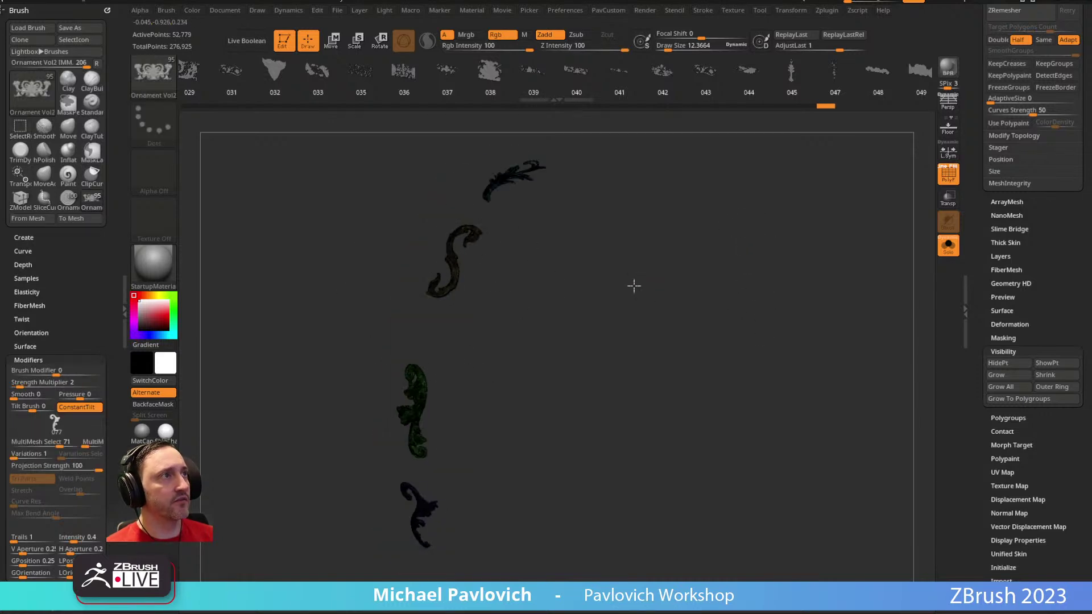
pyautogui.moveTo(892, 179); pyautogui.dragTo(680, 228)
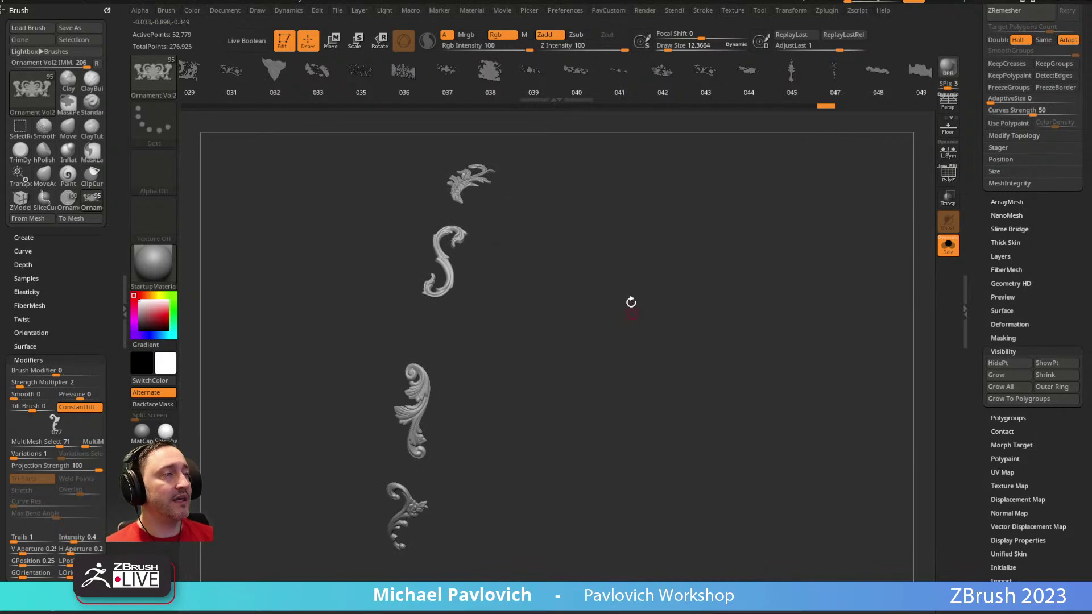
pyautogui.keyDown('ctrl'); pyautogui.keyDown('shift'); pyautogui.click(633, 312); pyautogui.keyUp('shift'); pyautogui.keyUp('ctrl')
pyautogui.keyDown('ctrl'); pyautogui.keyDown('shift'); pyautogui.click(663, 273); pyautogui.keyUp('shift'); pyautogui.keyUp('ctrl')
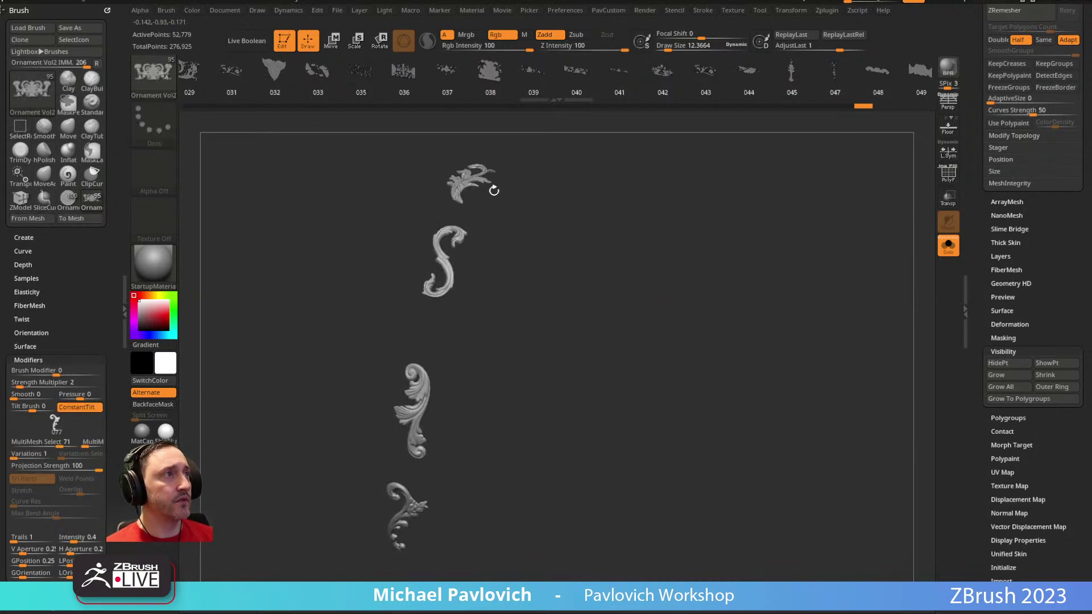
# Step: Delete the hidden band geometry so the subtool contains only the ornaments
pyautogui.scroll(10, 978, 222)
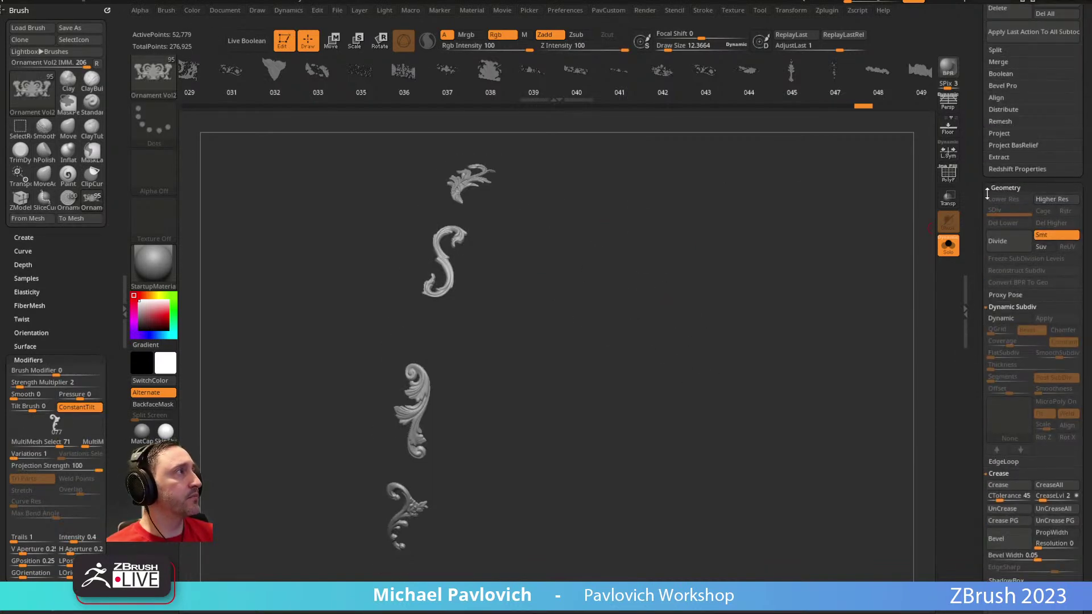
pyautogui.click(995, 167)
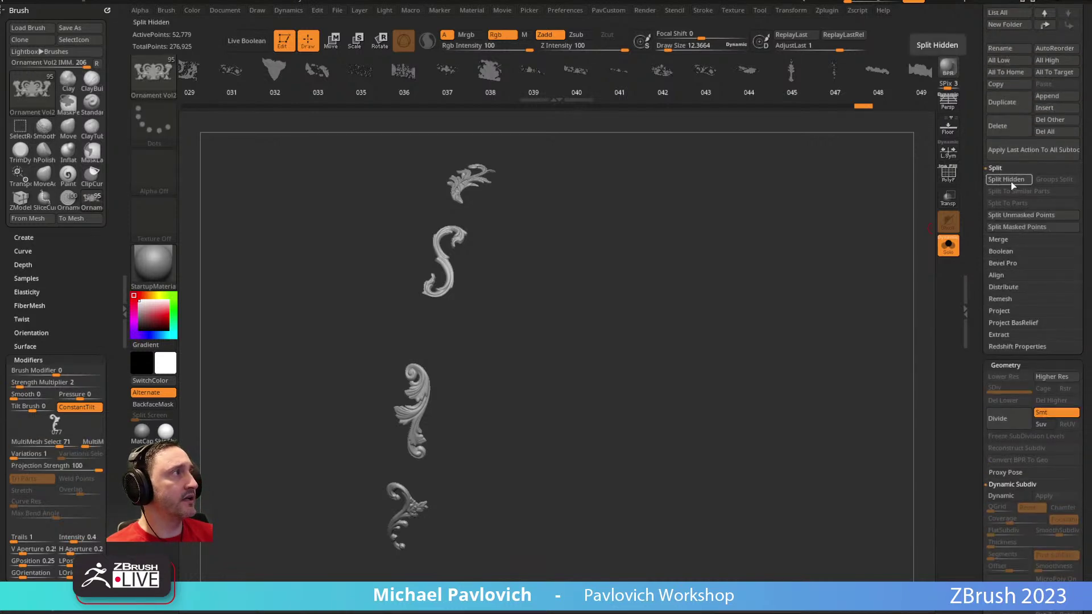
pyautogui.press('2')
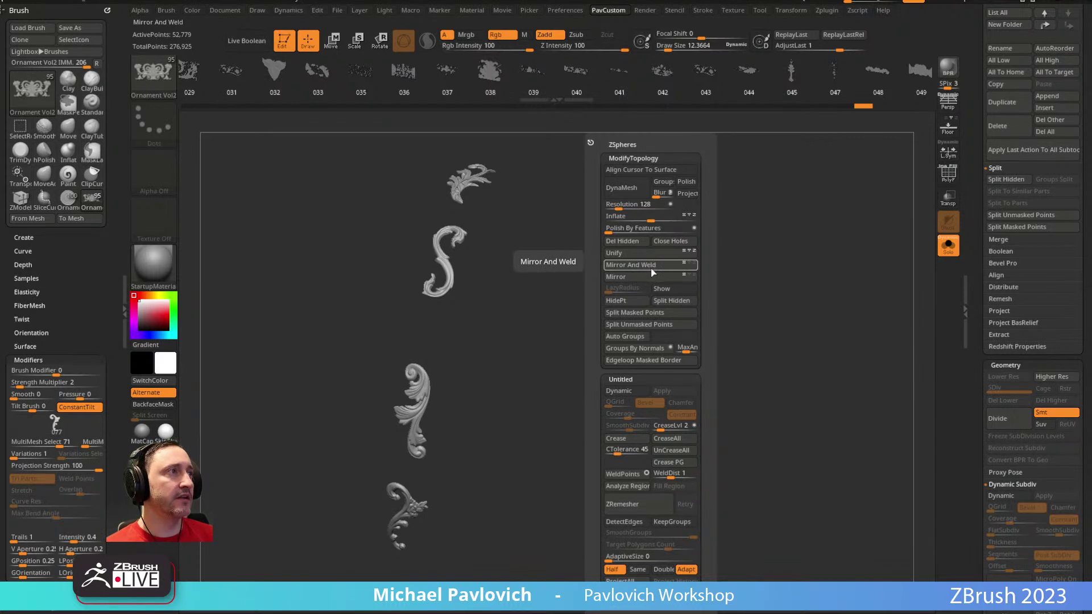
pyautogui.click(651, 265)
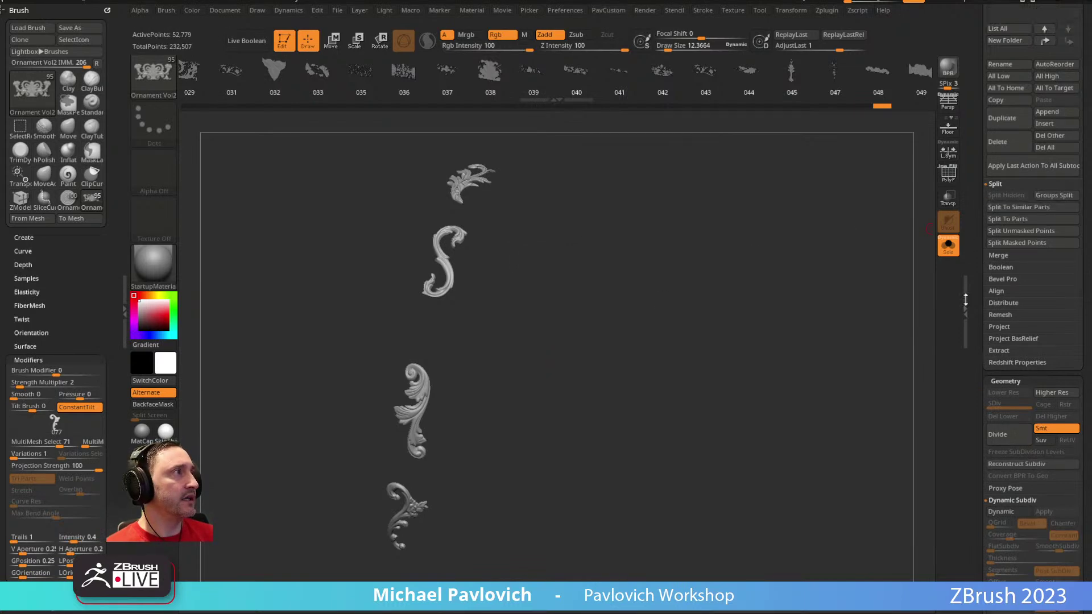
# Step: Turn off Solo to display the ornaments together with the band and ring
pyautogui.click(1010, 310)
pyautogui.moveTo(745, 225); pyautogui.dragTo(719, 302)
pyautogui.moveTo(614, 347); pyautogui.dragTo(607, 308)
# Step: Try a Standard brush stroke on the ornamented band and undo it
pyautogui.press('s')
pyautogui.click(547, 302)
pyautogui.press('b')
pyautogui.press('s')
pyautogui.press('t')
pyautogui.moveTo(418, 320); pyautogui.dragTo(422, 311)
pyautogui.hotkey('ctrl', 'z')
# Step: Compare the separate ornament and band subtools by switching the selection between PM3D_Ring3D2 and PM3D_Ring3D1
pyautogui.click(1029, 336)
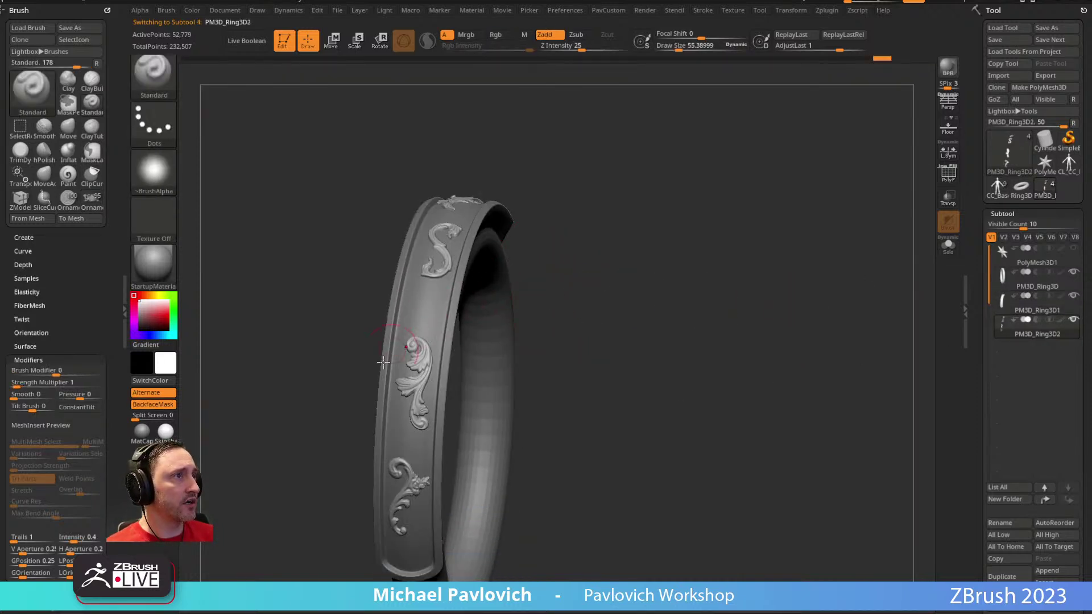
pyautogui.moveTo(751, 354); pyautogui.dragTo(831, 336)
pyautogui.press('Up')
pyautogui.press('Up')
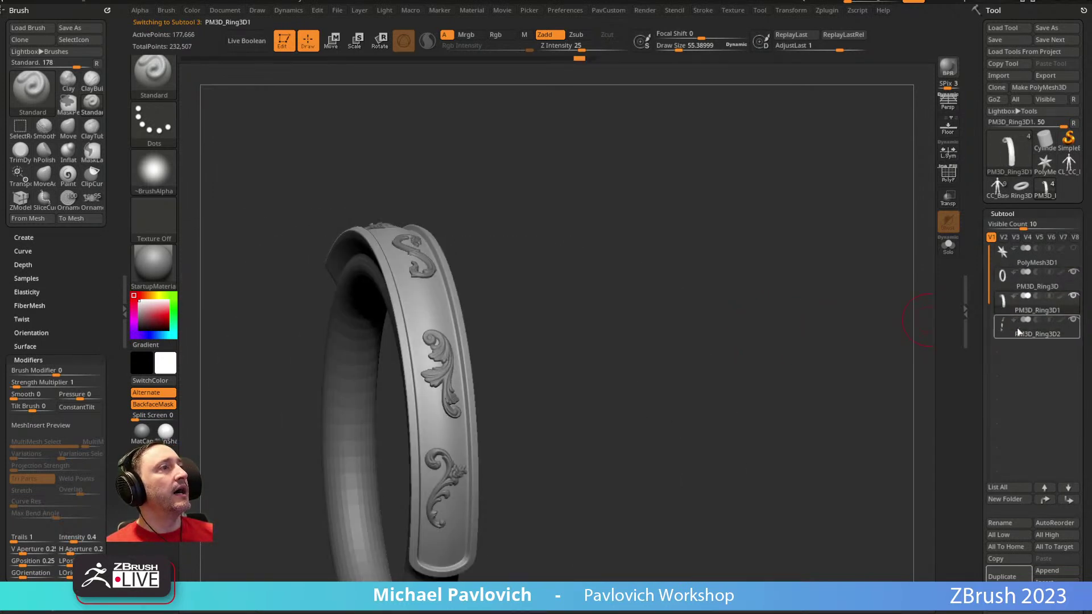
pyautogui.click(1019, 336)
pyautogui.moveTo(680, 346); pyautogui.dragTo(681, 336)
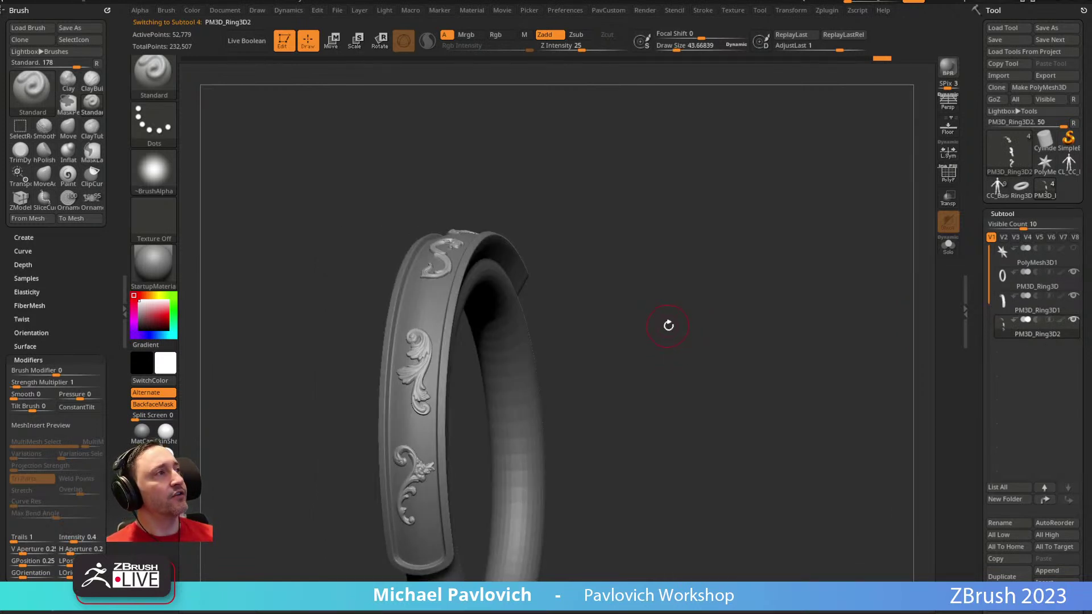
# Step: Return the band subtool PM3D_Ring3D1 to its low-poly mesh and toggle Dynamic Subdiv off and back on
pyautogui.click(1040, 315)
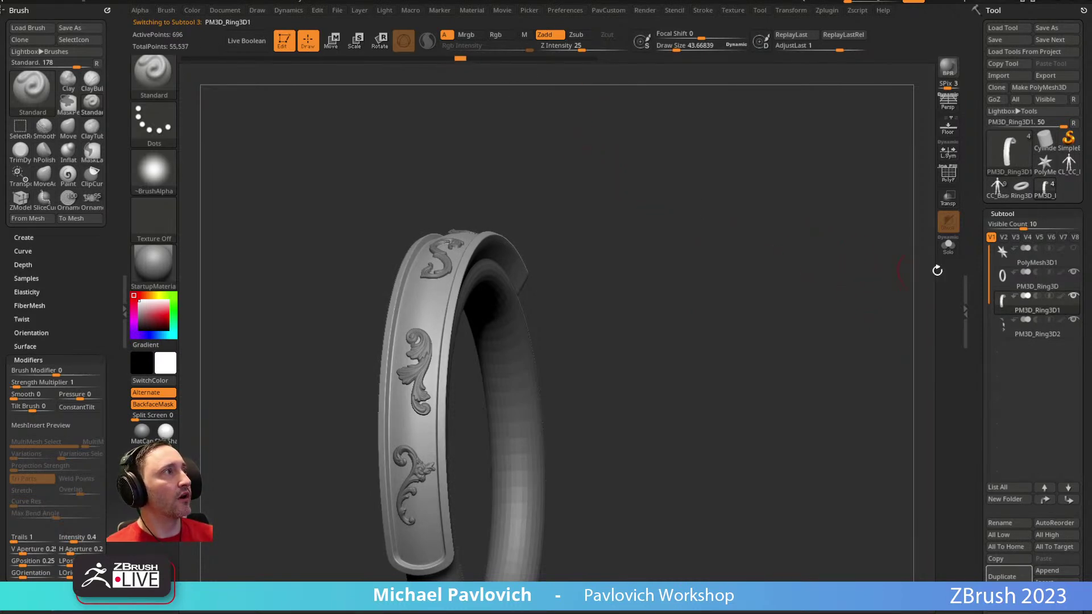
pyautogui.scroll(-10, 984, 331)
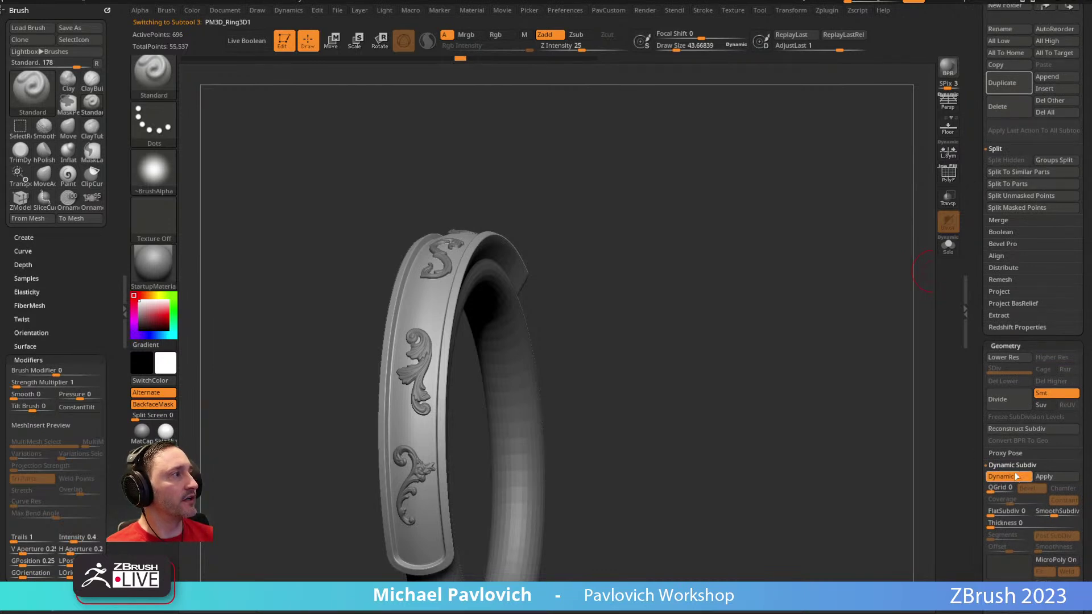
pyautogui.scroll(-3, 976, 460)
pyautogui.click(1001, 403)
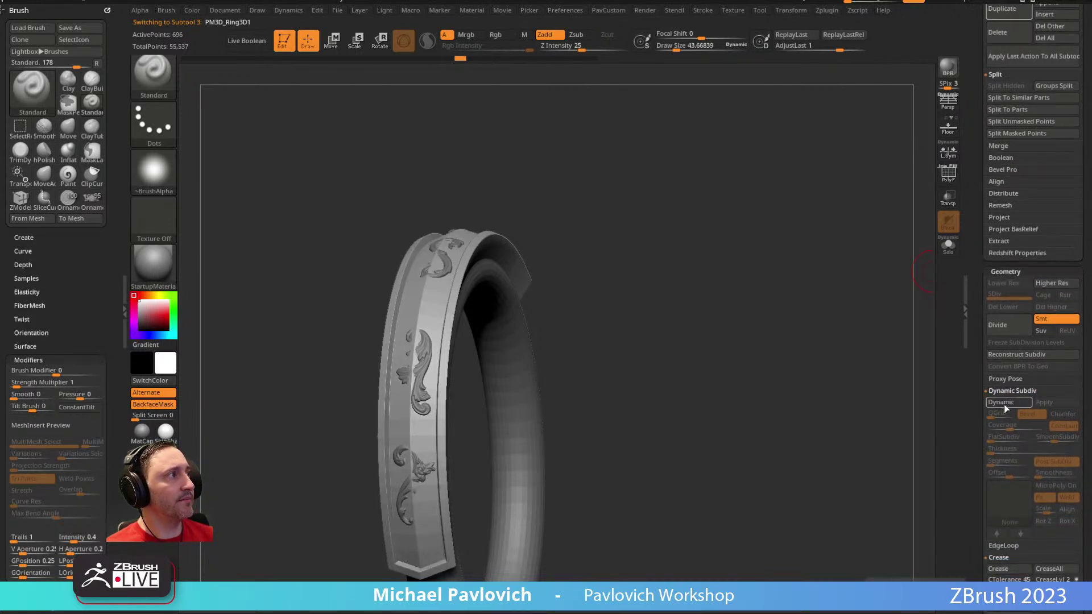
pyautogui.click(1004, 403)
# Step: Display the band's polyframe and choose the ZModeler brush for editing its side
pyautogui.moveTo(858, 429); pyautogui.dragTo(735, 301)
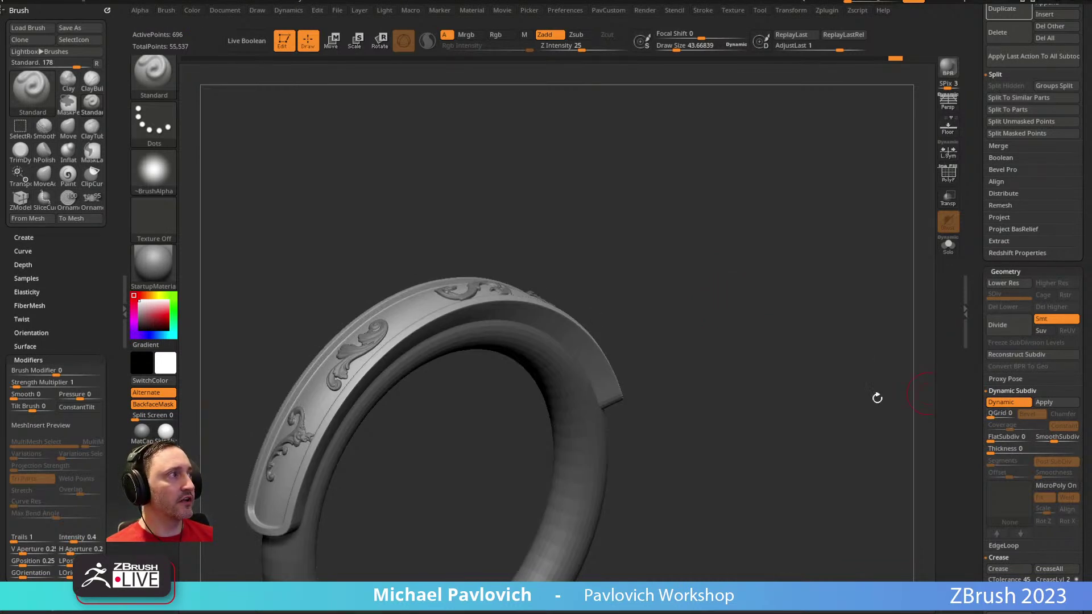
pyautogui.press('s')
pyautogui.click(748, 336)
pyautogui.moveTo(731, 324); pyautogui.dragTo(577, 324)
pyautogui.moveTo(582, 261); pyautogui.dragTo(625, 256)
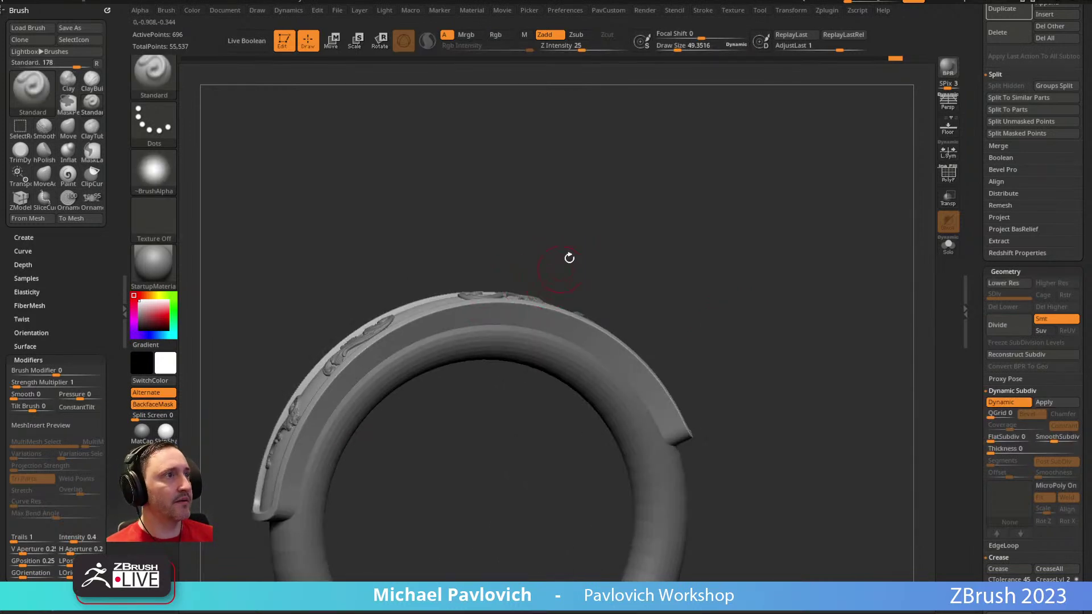
pyautogui.moveTo(556, 276); pyautogui.dragTo(478, 284)
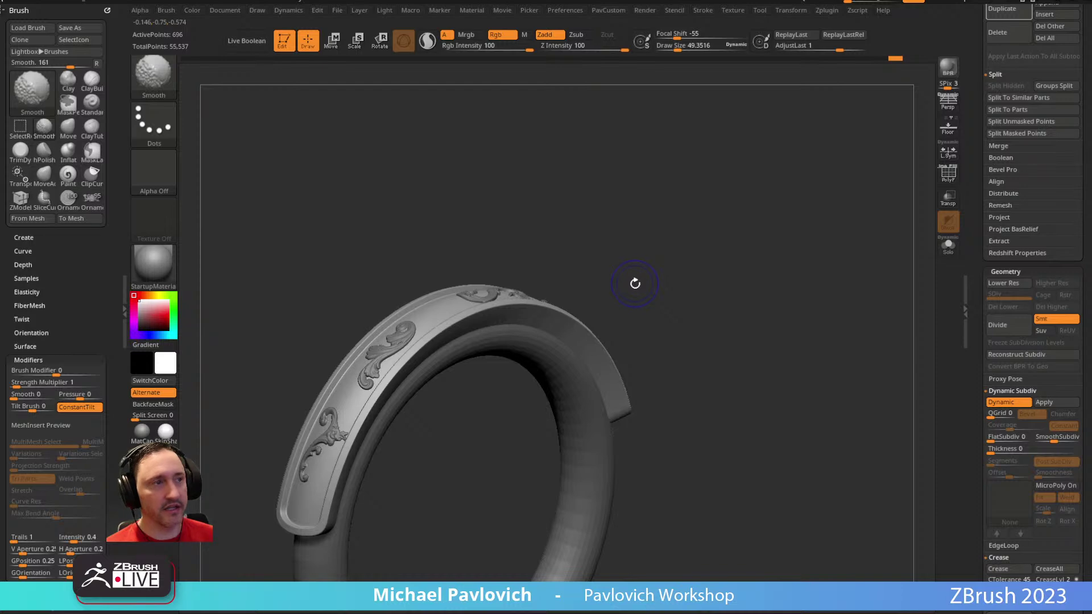
pyautogui.click(948, 173)
pyautogui.hotkey('shift', 'd')
pyautogui.moveTo(772, 201)
pyautogui.mouseDown()
pyautogui.moveTo(836, 154)
pyautogui.moveTo(804, 193)
pyautogui.moveTo(639, 220)
pyautogui.mouseUp()
pyautogui.press('b')
pyautogui.press('z')
pyautogui.press('m')
# Step: With dynamic subdivision off, extrude two short runs of polygons outward from the band's side edge as raised tabs
pyautogui.moveTo(592, 272); pyautogui.dragTo(633, 227)
pyautogui.press('d')
pyautogui.hotkey('shift', 'd')
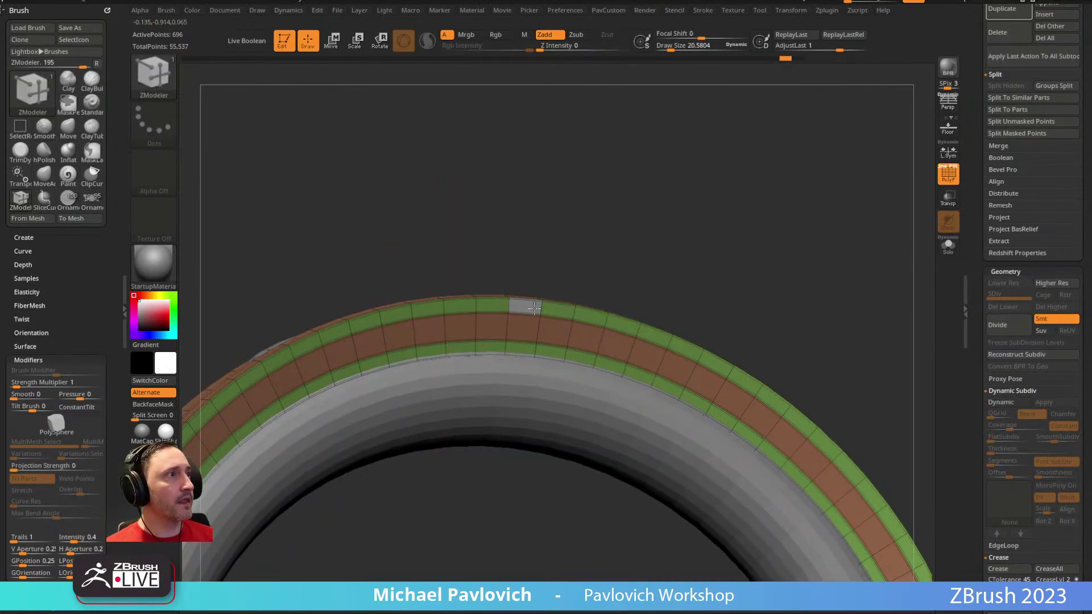
pyautogui.moveTo(817, 319); pyautogui.dragTo(651, 315)
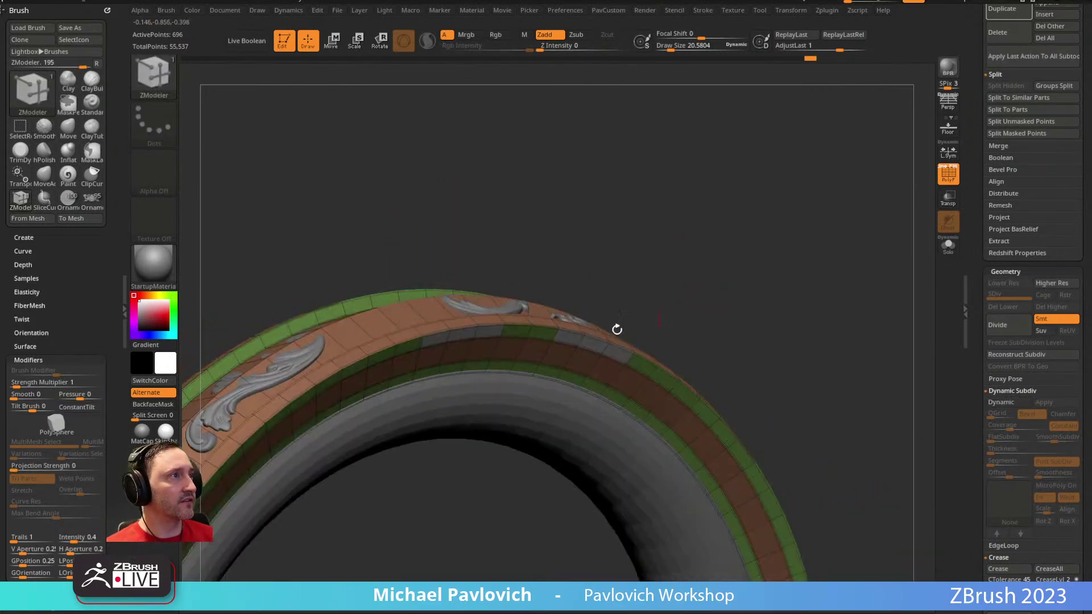
pyautogui.click(594, 343)
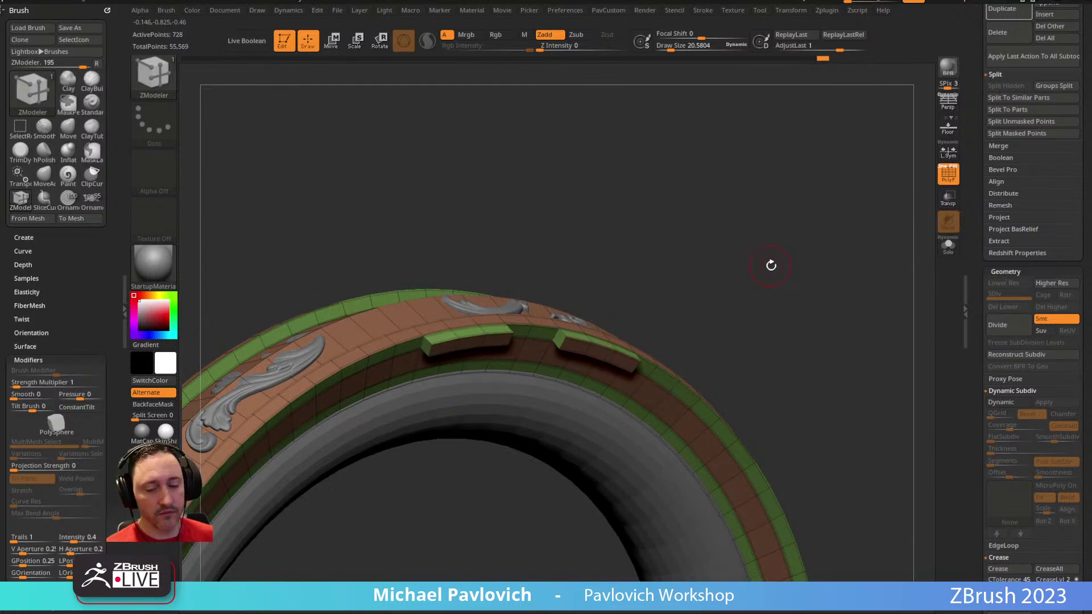
# Step: Uncrease all edges of the band and turn dynamic subdivision back on
pyautogui.press('space')
pyautogui.click(799, 450)
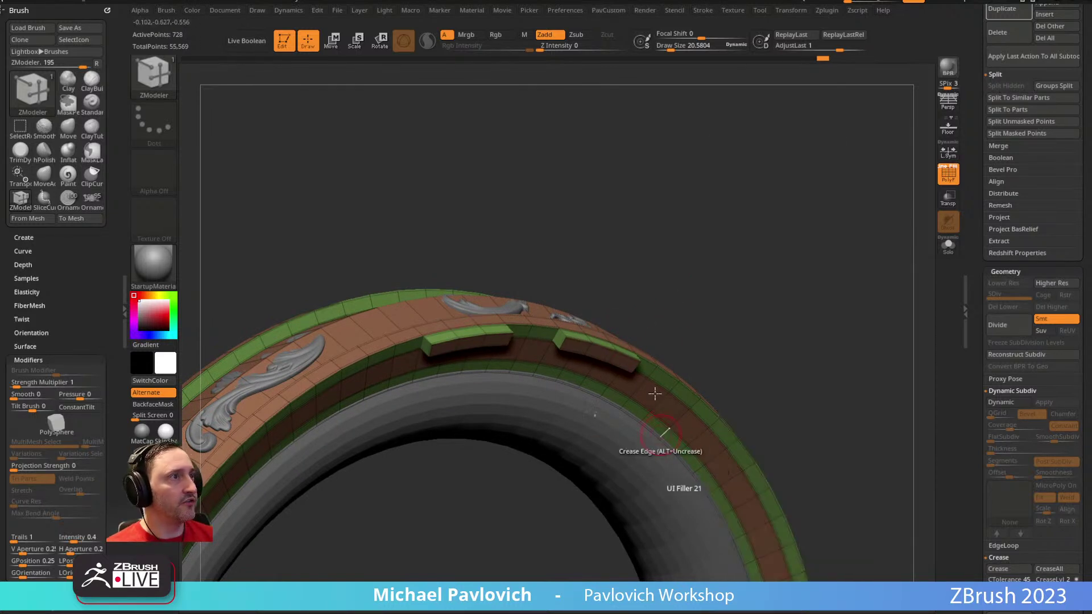
pyautogui.press('d')
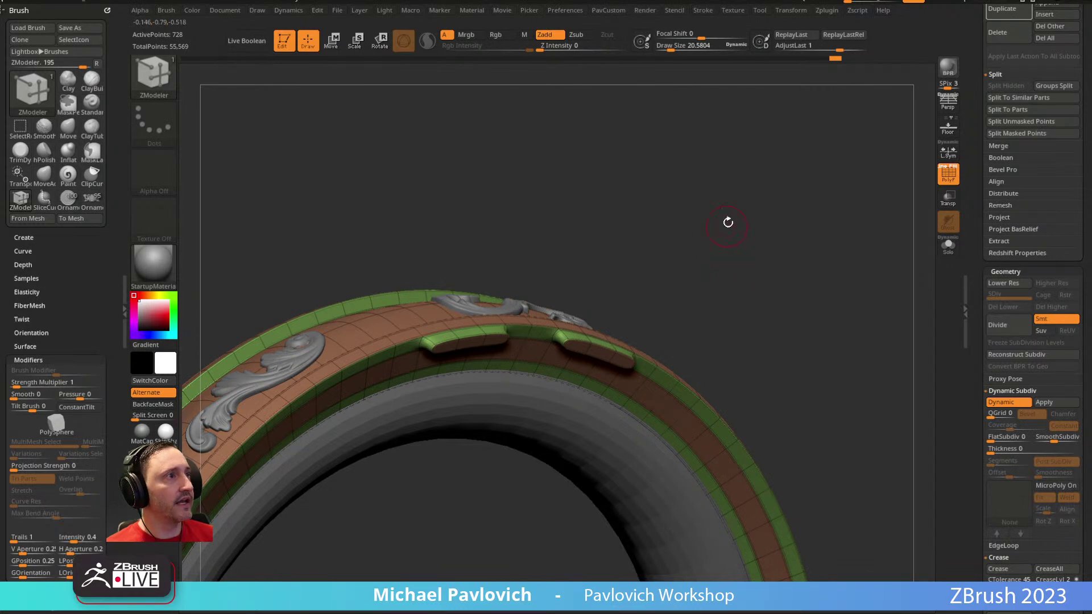
pyautogui.moveTo(726, 226); pyautogui.dragTo(833, 229)
# Step: Set the ZModeler edge action to Crease with the Edge target and work around the side tabs
pyautogui.press('space')
pyautogui.click(239, 343)
pyautogui.click(244, 409)
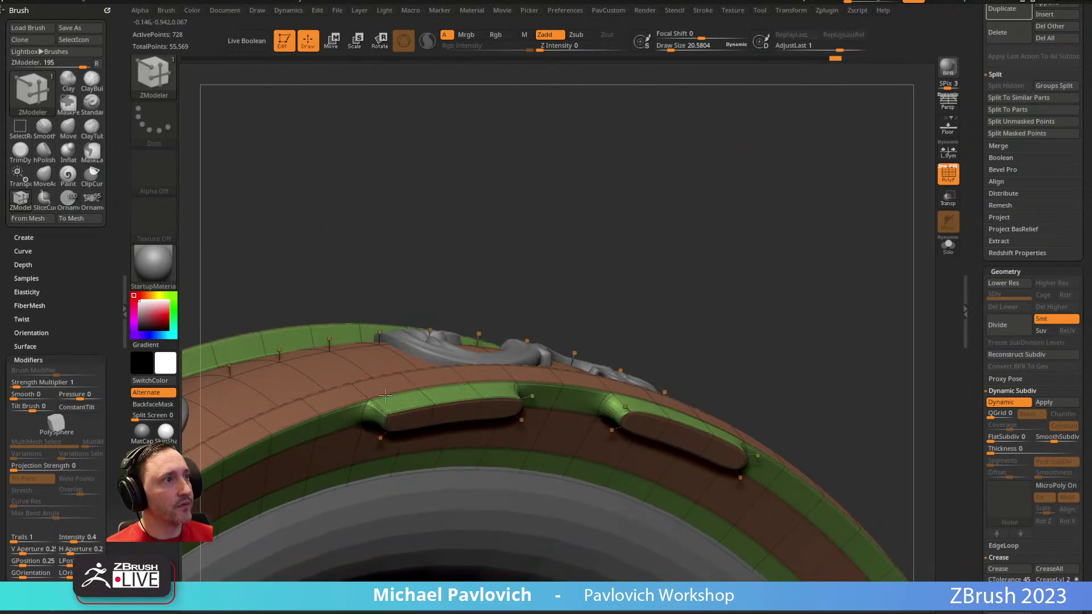
pyautogui.moveTo(512, 256); pyautogui.dragTo(538, 217)
pyautogui.moveTo(604, 354); pyautogui.dragTo(477, 153)
pyautogui.moveTo(410, 219); pyautogui.dragTo(737, 278)
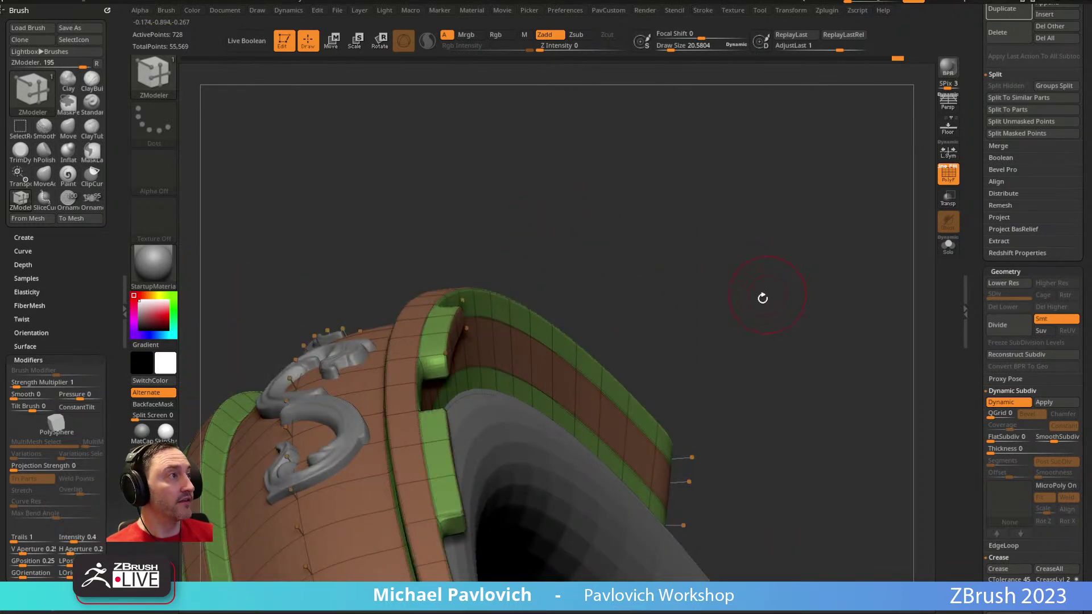
# Step: Apply Groups By Normals to the band with its new side tabs
pyautogui.press('space')
pyautogui.click(756, 348)
pyautogui.moveTo(734, 295); pyautogui.dragTo(792, 293)
pyautogui.press('space')
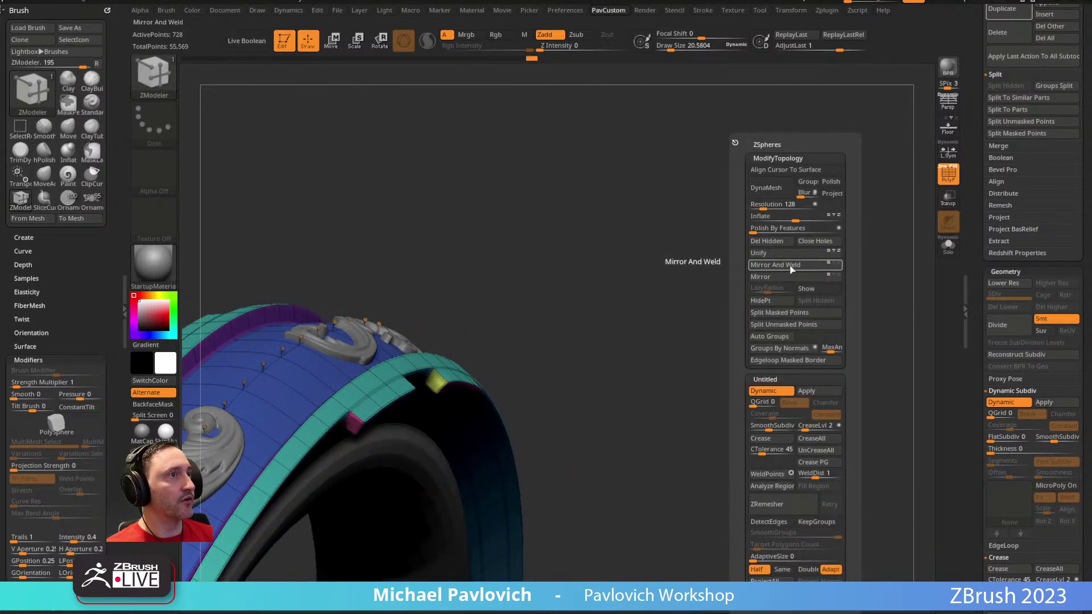
# Step: Mark the end polygons of one side tab and edit them with the ZModeler polygon action
pyautogui.moveTo(658, 298); pyautogui.dragTo(699, 248)
pyautogui.moveTo(539, 235); pyautogui.dragTo(595, 229)
pyautogui.moveTo(400, 382); pyautogui.dragTo(362, 377)
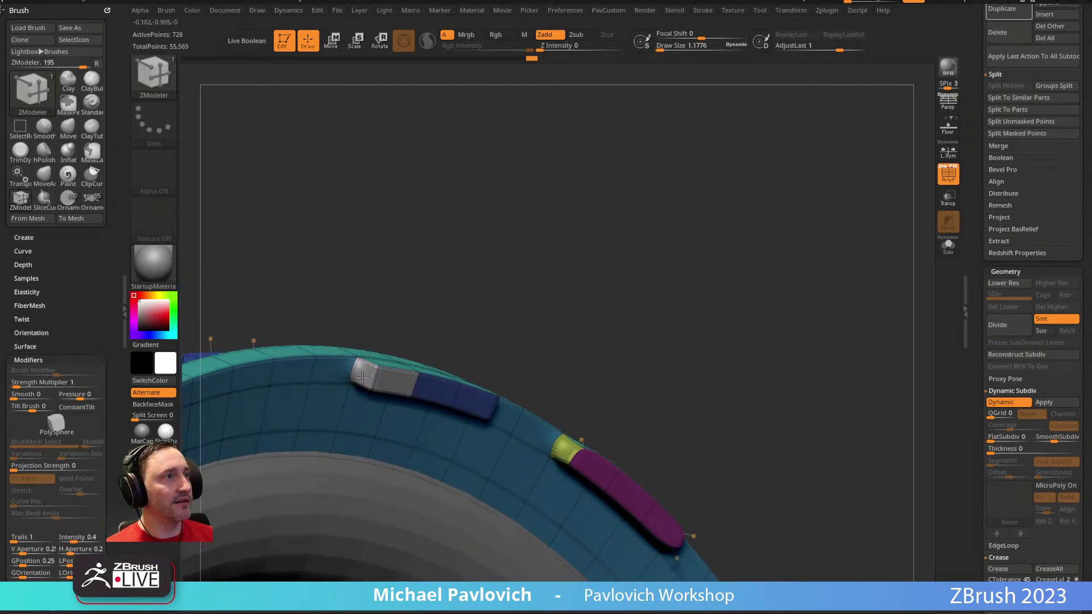
pyautogui.moveTo(501, 344); pyautogui.dragTo(539, 398)
pyautogui.click(483, 404)
# Step: Clear the band's creases with UnCreaseAll and turn off the polyframe display
pyautogui.press('`')
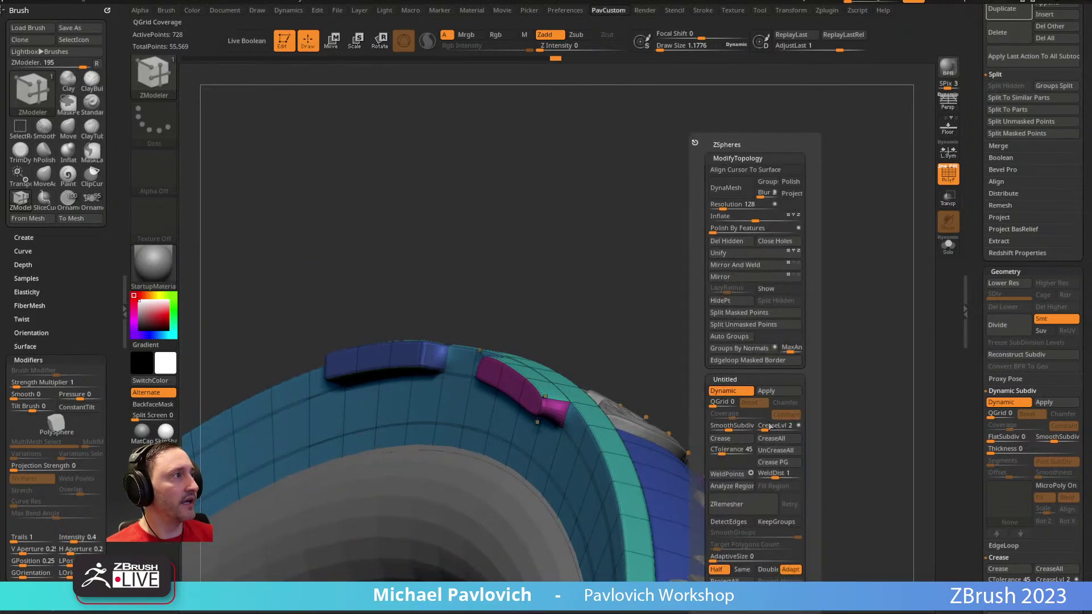
pyautogui.click(776, 450)
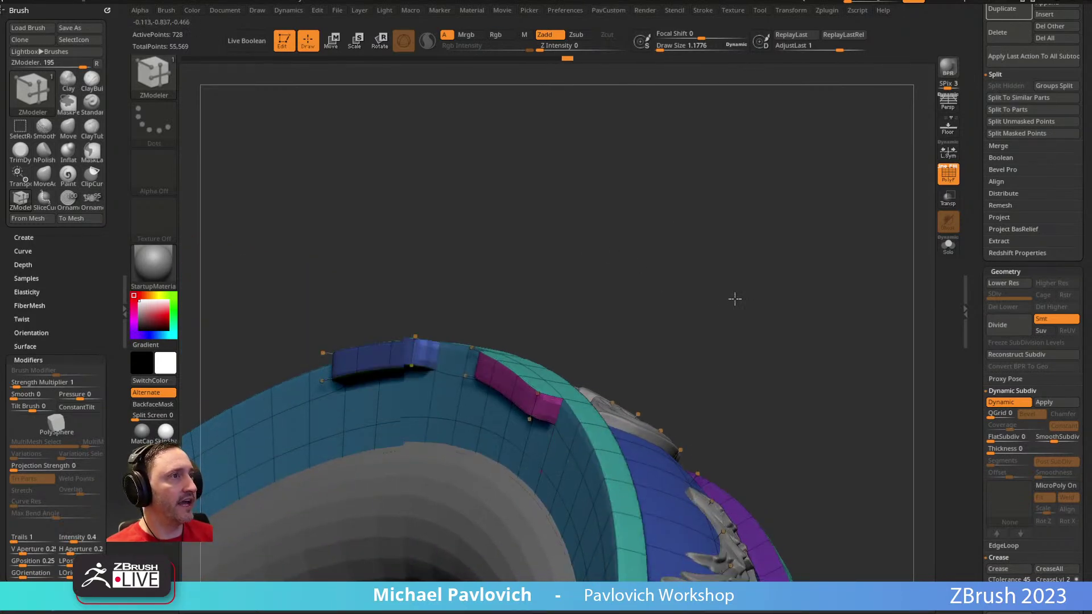
pyautogui.moveTo(690, 329); pyautogui.dragTo(492, 365)
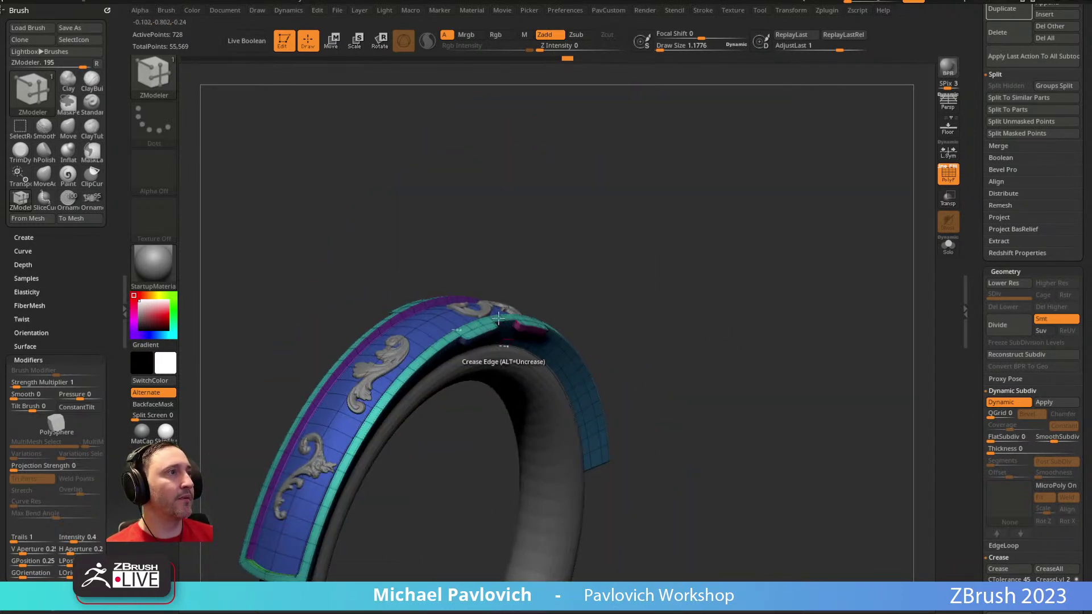
pyautogui.moveTo(687, 299); pyautogui.dragTo(472, 278)
pyautogui.hotkey('shift', 'f')
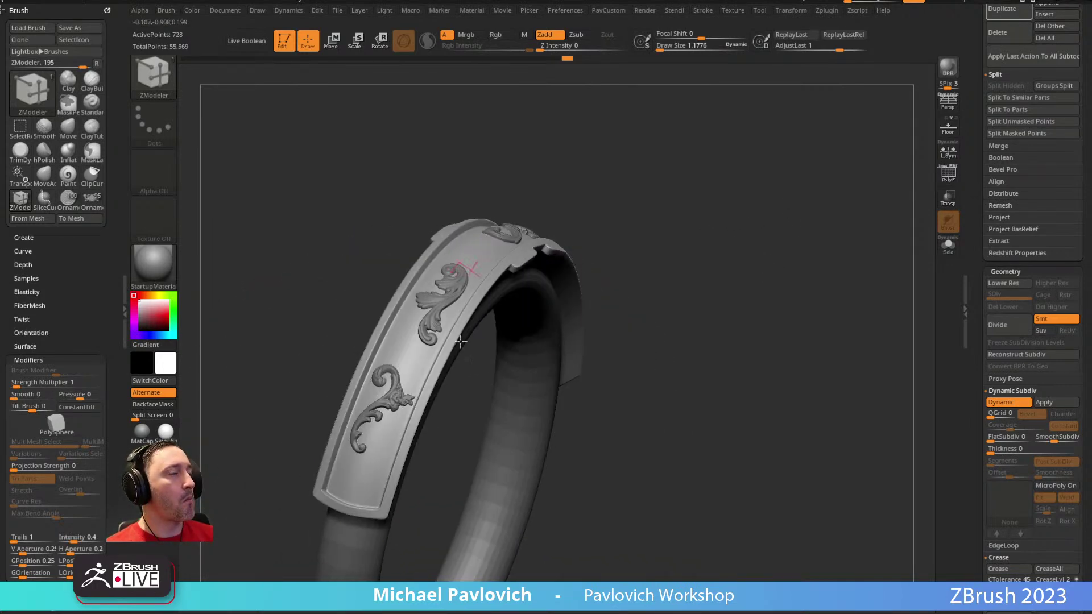
# Step: Switch to the Standard brush while viewing the smoothed band and its side tabs
pyautogui.moveTo(670, 243)
pyautogui.keyDown('alt'); pyautogui.mouseDown()
pyautogui.moveTo(698, 238)
pyautogui.moveTo(772, 174)
pyautogui.moveTo(835, 245)
pyautogui.moveTo(772, 182)
pyautogui.moveTo(821, 203)
pyautogui.moveTo(853, 193)
pyautogui.moveTo(782, 174)
pyautogui.moveTo(669, 267)
pyautogui.moveTo(719, 214)
pyautogui.moveTo(729, 224)
pyautogui.mouseUp(); pyautogui.keyUp('alt')
pyautogui.press('s')
pyautogui.press('b')
pyautogui.press('s')
pyautogui.press('t')
pyautogui.press('shift')
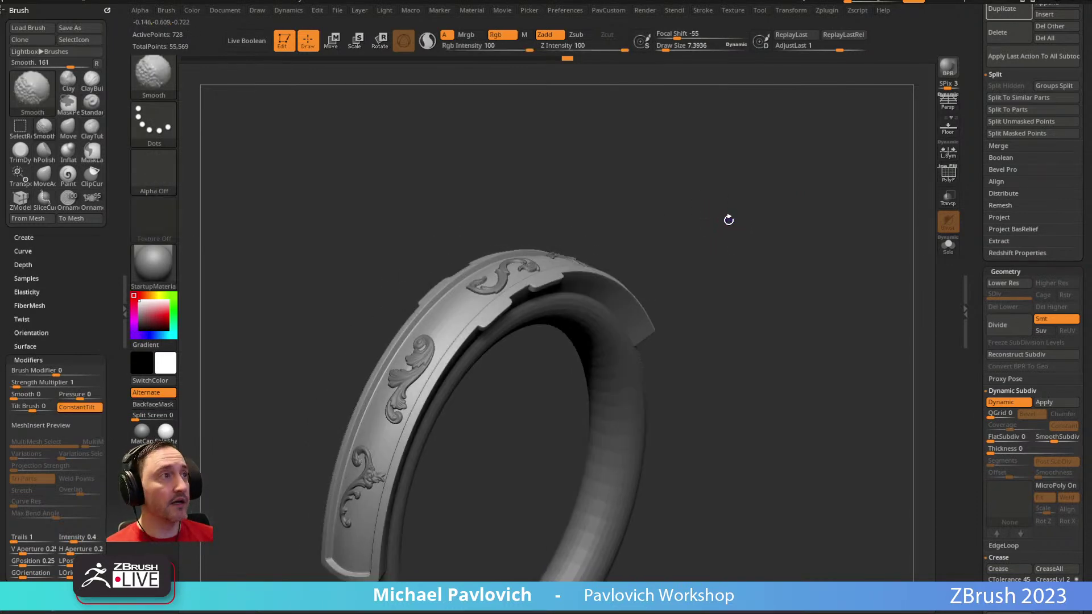
# Step: Isolate the band with its polyframe shown and set the ZModeler edge action to Bridge
pyautogui.hotkey('shift', 'f')
pyautogui.moveTo(783, 209)
pyautogui.mouseDown()
pyautogui.moveTo(579, 562)
pyautogui.moveTo(670, 139)
pyautogui.moveTo(745, 106)
pyautogui.moveTo(758, 224)
pyautogui.moveTo(758, 185)
pyautogui.moveTo(520, 304)
pyautogui.moveTo(611, 466)
pyautogui.mouseUp()
pyautogui.click(948, 245)
pyautogui.press('b')
pyautogui.press('z')
pyautogui.press('m')
pyautogui.press('space')
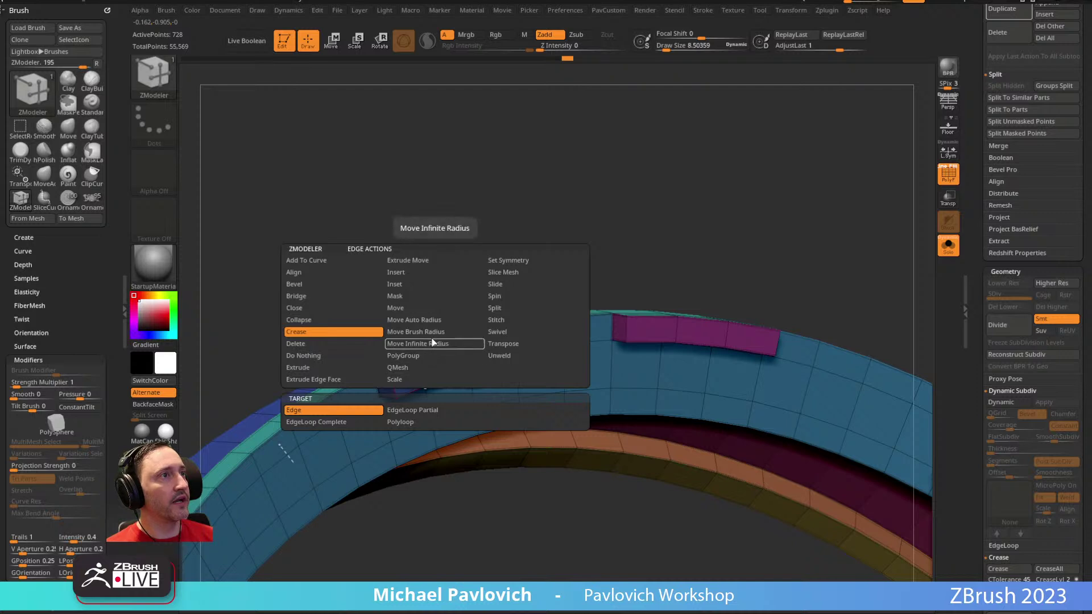
pyautogui.press('space')
pyautogui.click(310, 295)
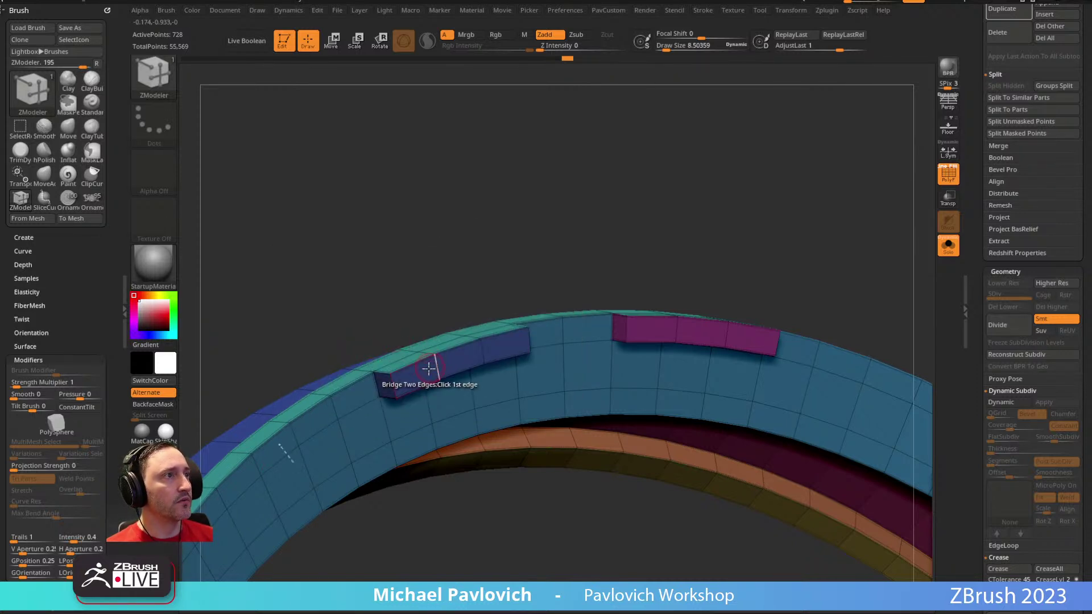
# Step: Set the ZModeler polygon action to Bridge for Connected Polys, using Circle with Specified Curvature and Specified Resolution
pyautogui.press('space')
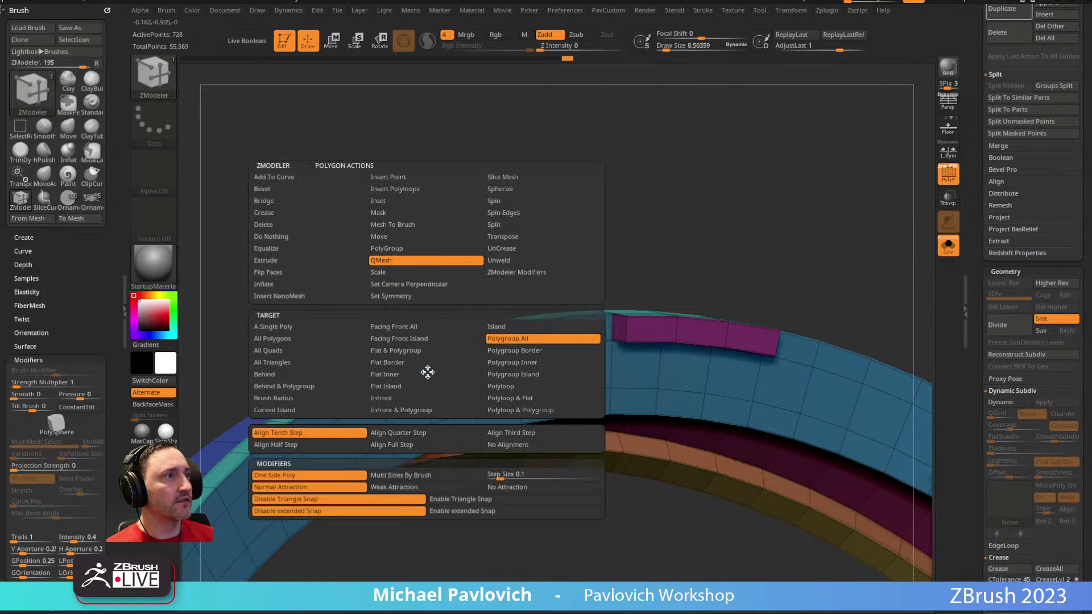
pyautogui.click(297, 202)
pyautogui.click(499, 351)
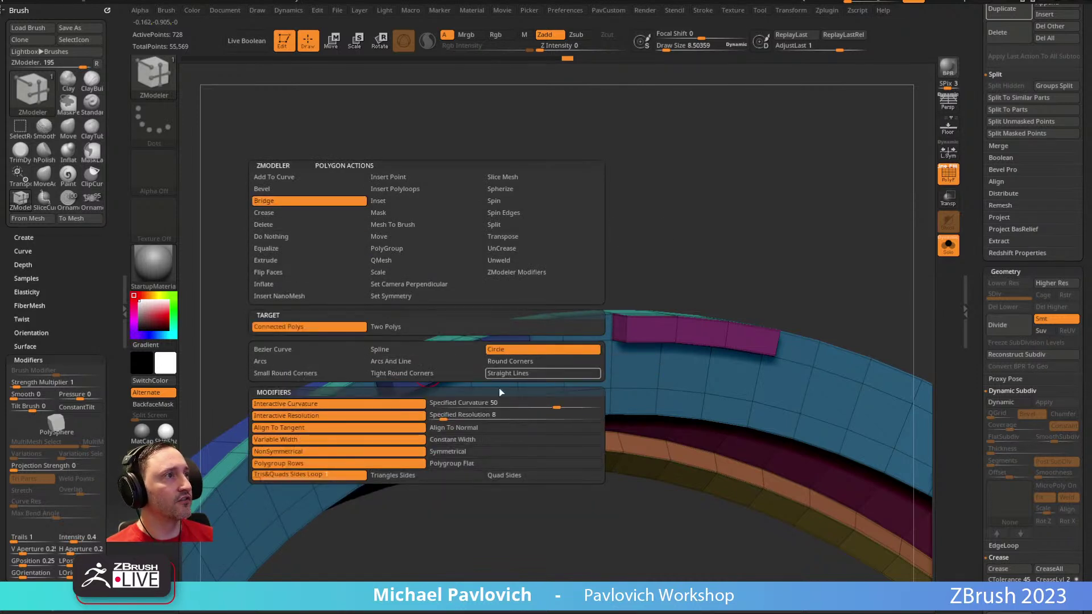
pyautogui.click(573, 405)
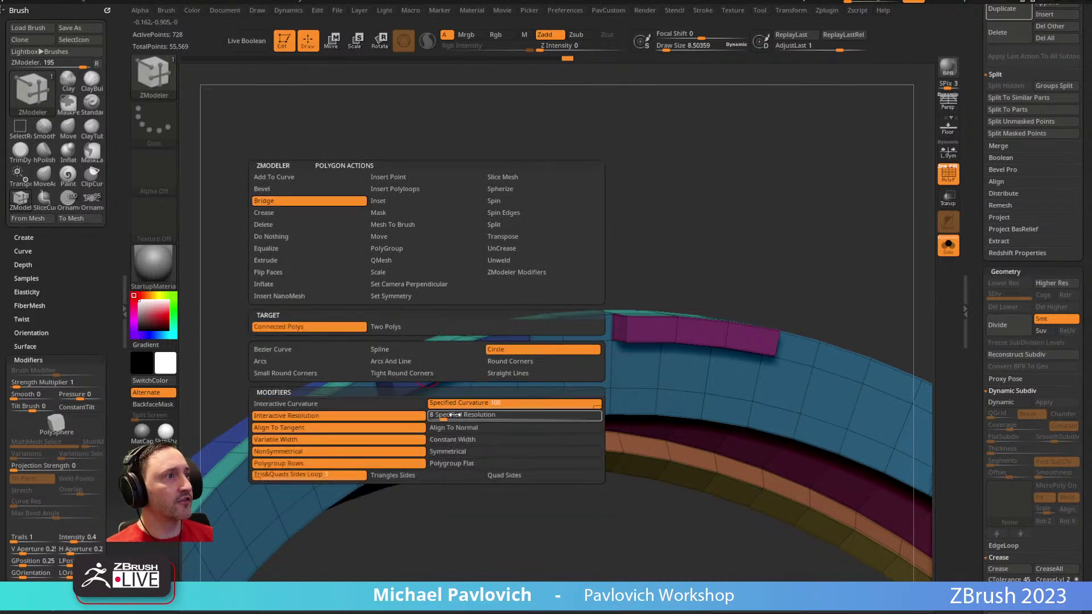
pyautogui.click(500, 415)
pyautogui.click(478, 427)
pyautogui.click(431, 477)
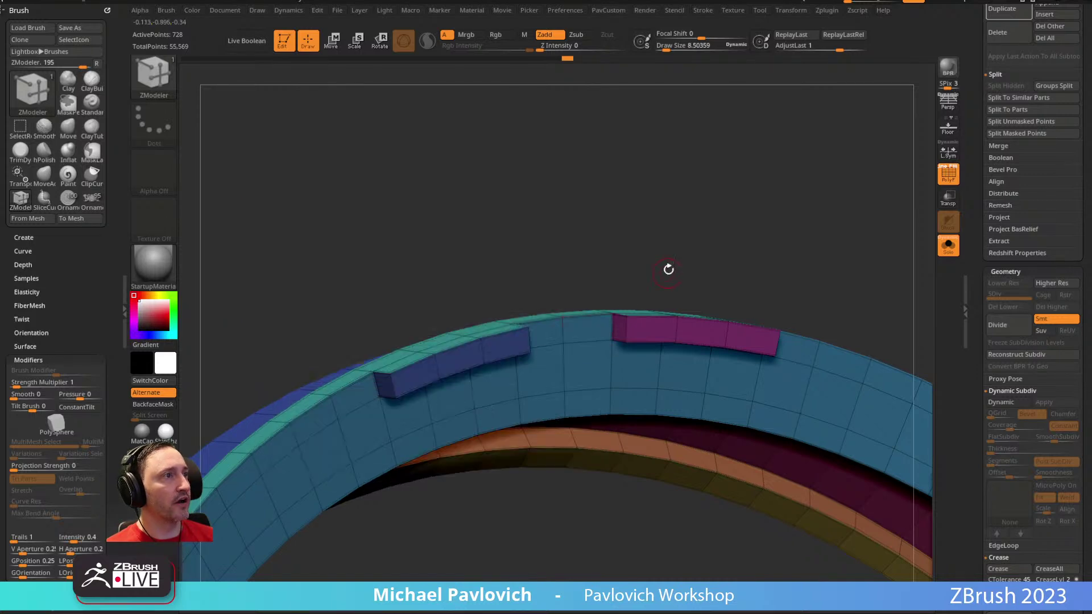
# Step: Bridge connected polygons on both side tabs to form a semicircular lobe on each one
pyautogui.moveTo(669, 271); pyautogui.dragTo(435, 353)
pyautogui.click(429, 371)
pyautogui.moveTo(566, 257); pyautogui.dragTo(537, 294)
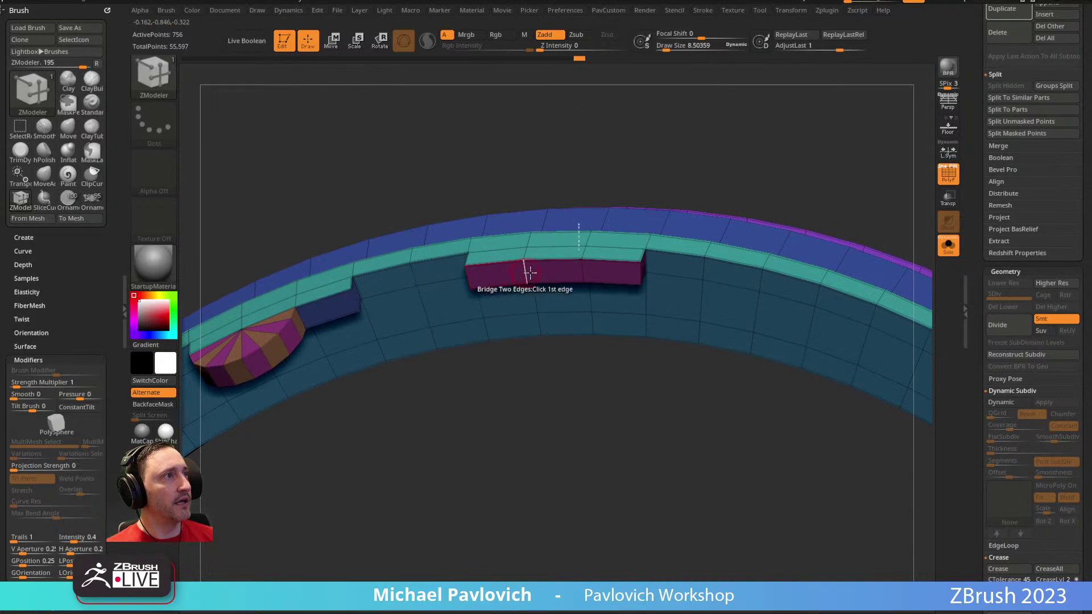
pyautogui.click(536, 272)
pyautogui.moveTo(648, 136); pyautogui.dragTo(682, 342)
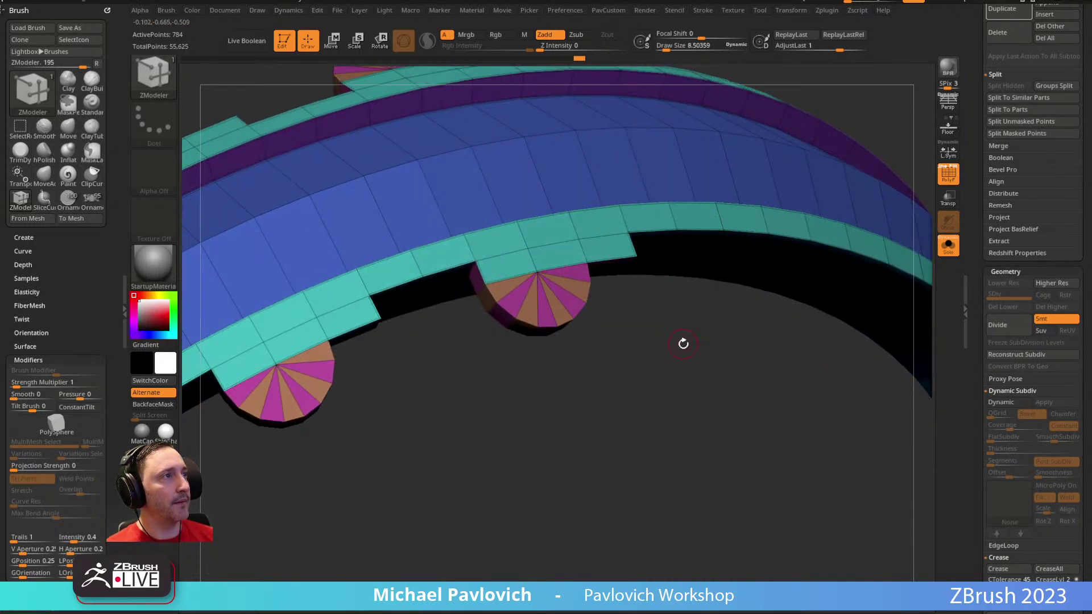
# Step: Apply Groups By Normals to the band with its new lobes and reset its creases with UnCreaseAll
pyautogui.press('space')
pyautogui.click(688, 348)
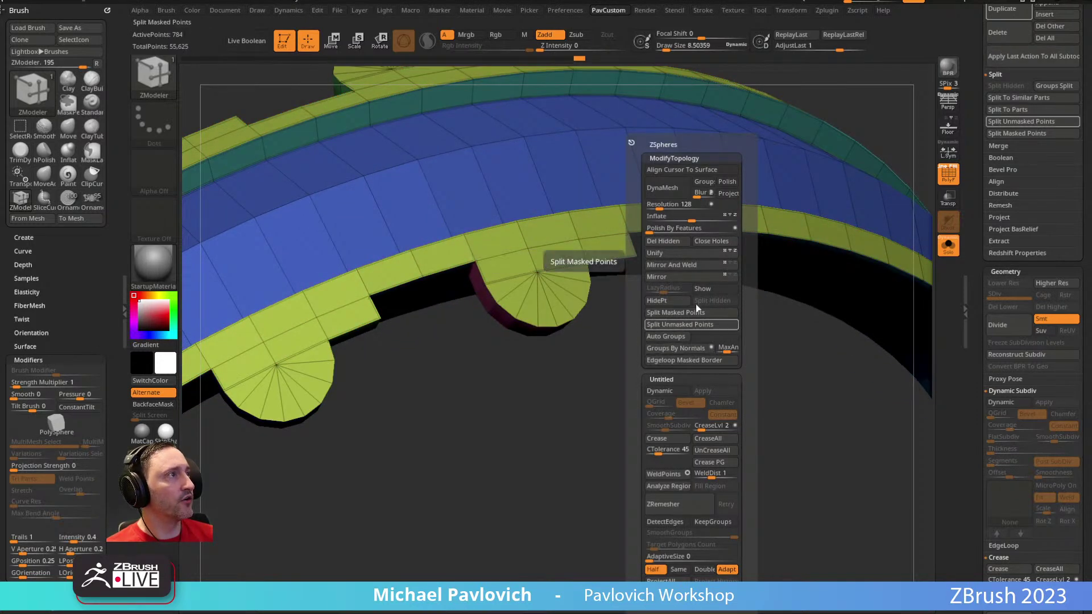
pyautogui.click(684, 266)
pyautogui.press('space')
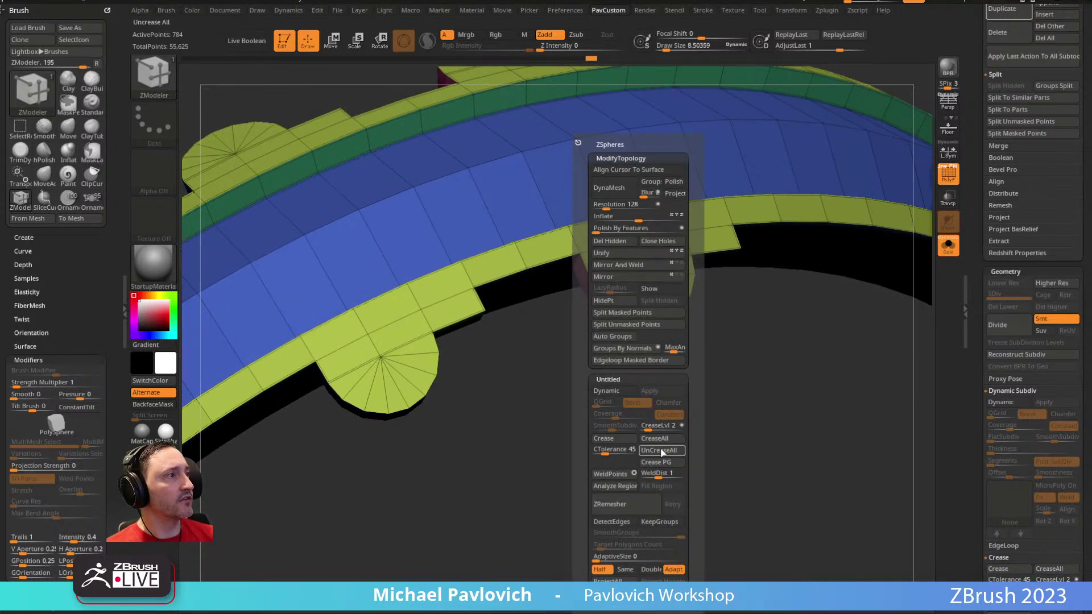
pyautogui.click(599, 443)
pyautogui.moveTo(600, 443); pyautogui.dragTo(475, 385)
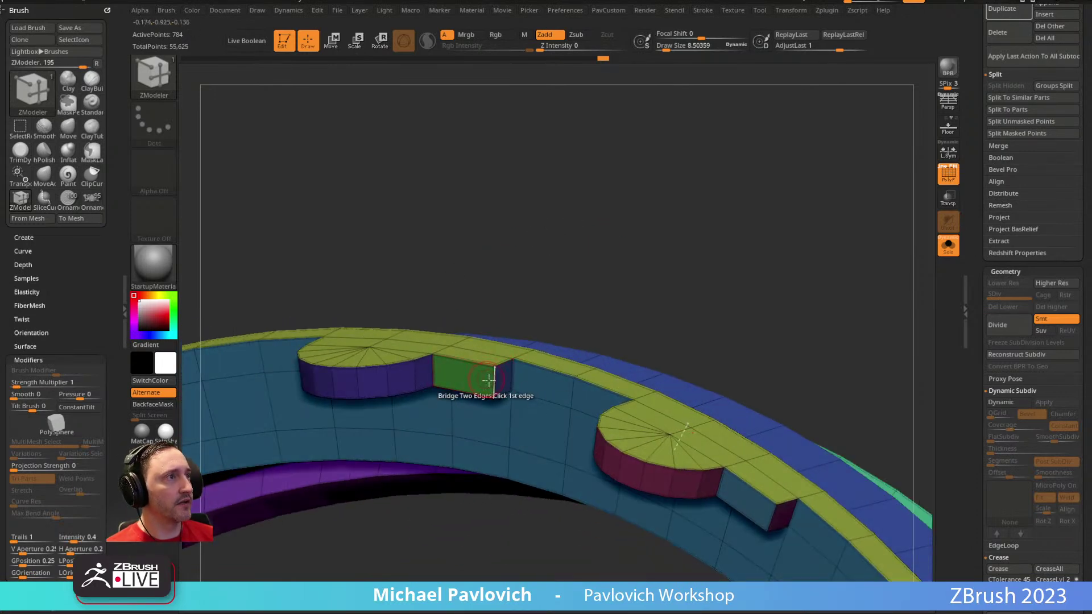
# Step: Crease the band and apply the ZModeler Crease edge action at the end corner of a side tab
pyautogui.press('`')
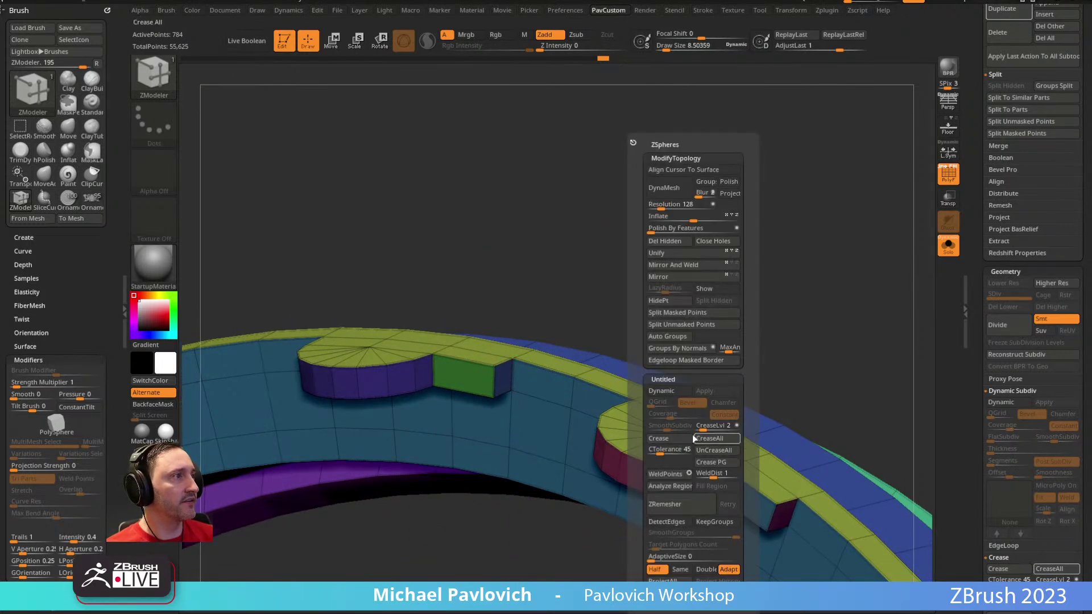
pyautogui.click(671, 394)
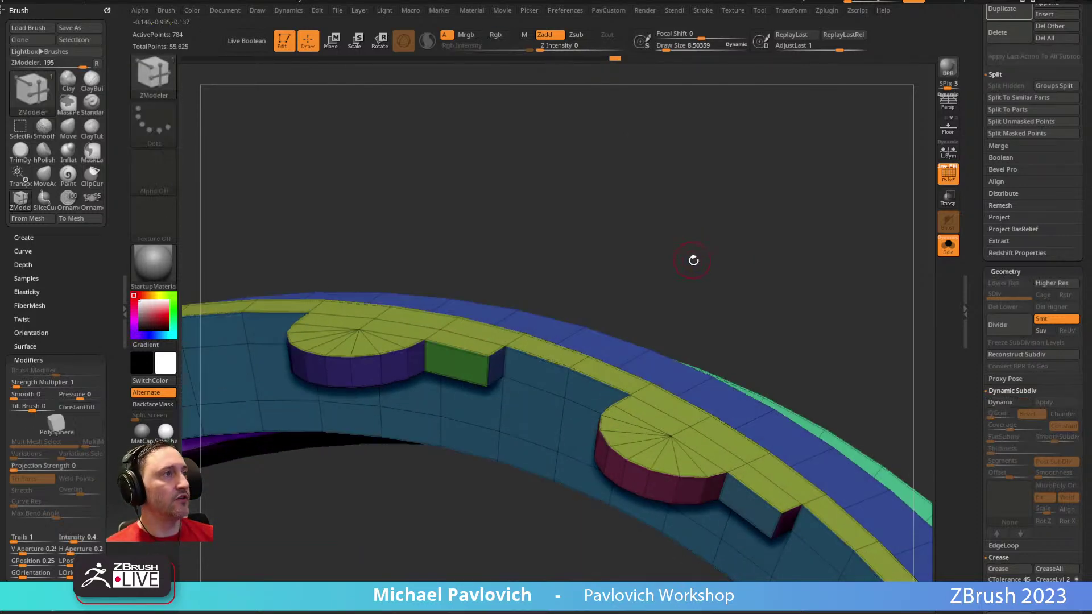
pyautogui.hotkey('shift', 'd')
pyautogui.press('space')
pyautogui.press('space')
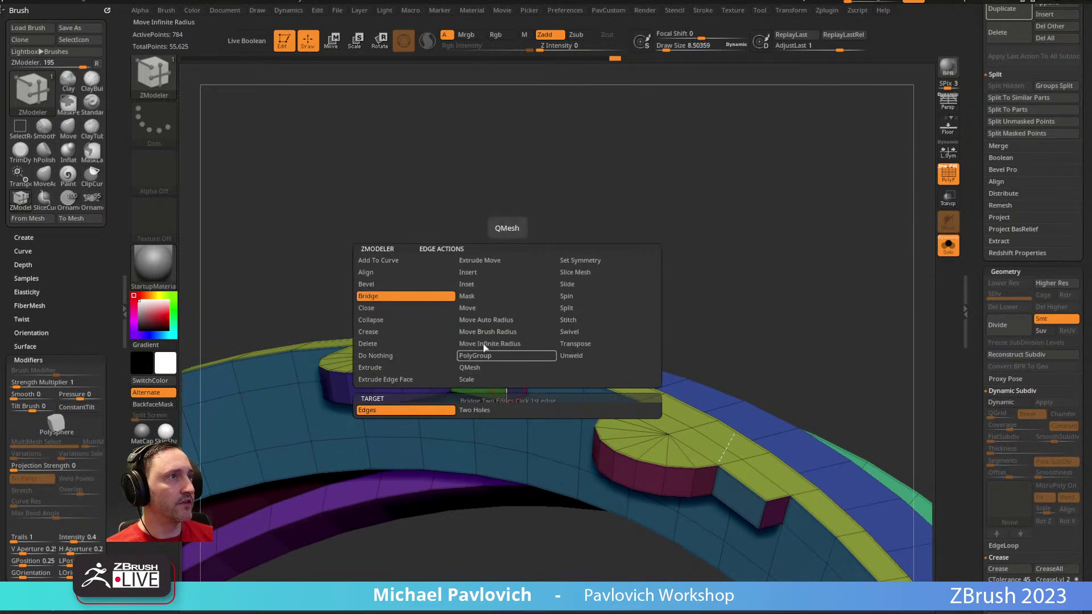
pyautogui.click(393, 330)
pyautogui.click(528, 392)
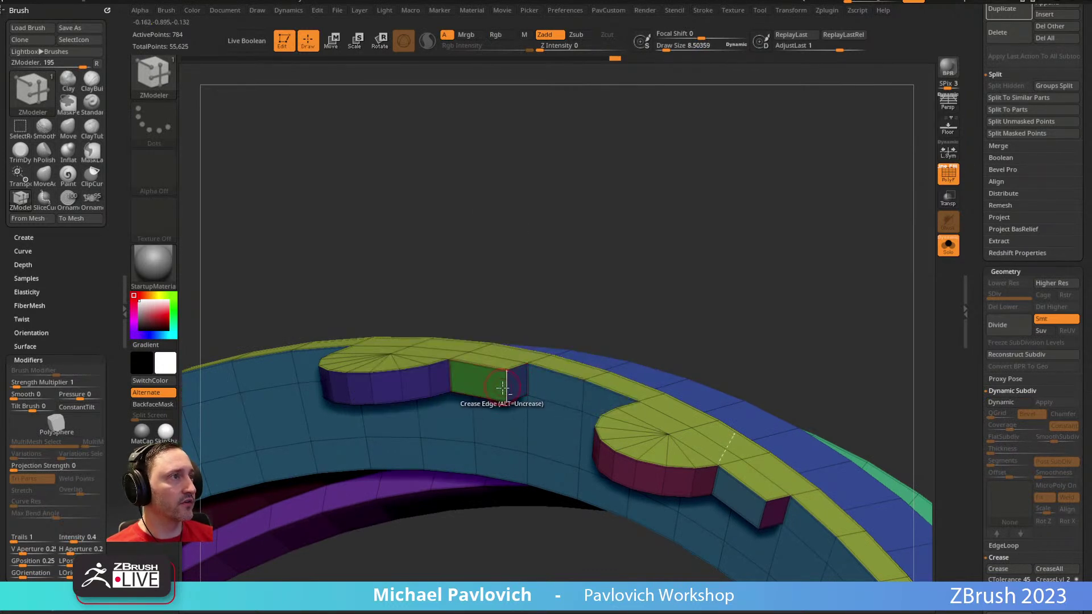
# Step: Turn on dynamic subdivision for the band and revise the creases around its lobed side tabs
pyautogui.press('d')
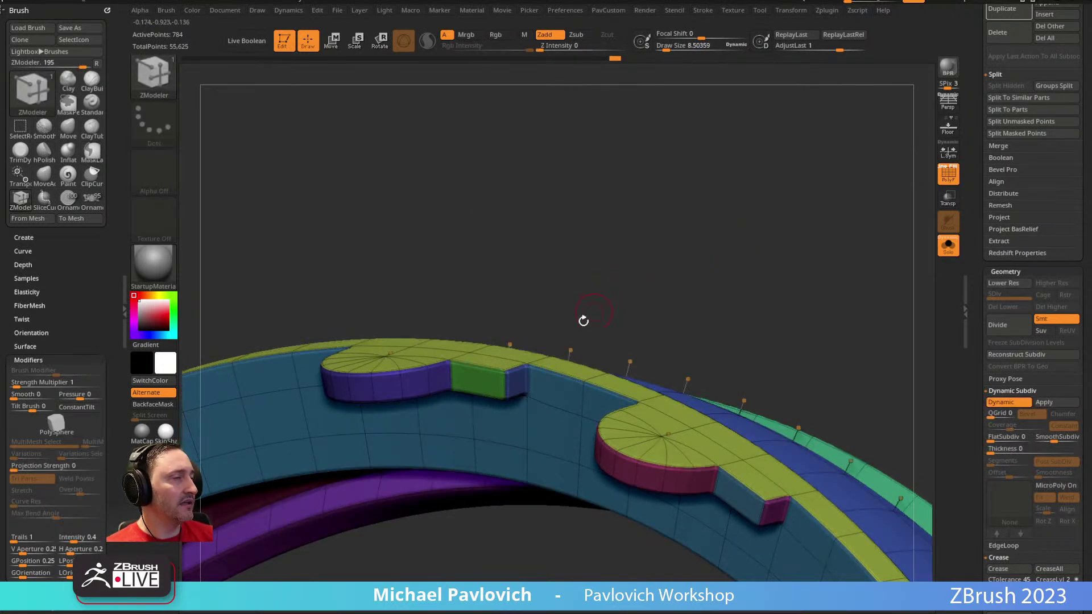
pyautogui.moveTo(631, 307); pyautogui.dragTo(701, 313)
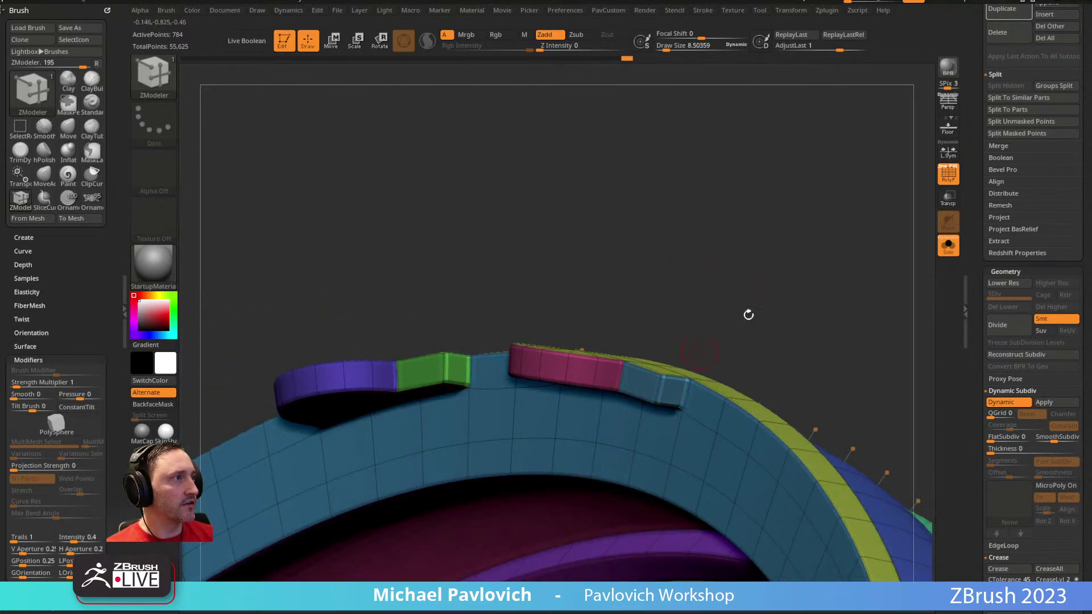
pyautogui.moveTo(699, 351); pyautogui.dragTo(801, 282)
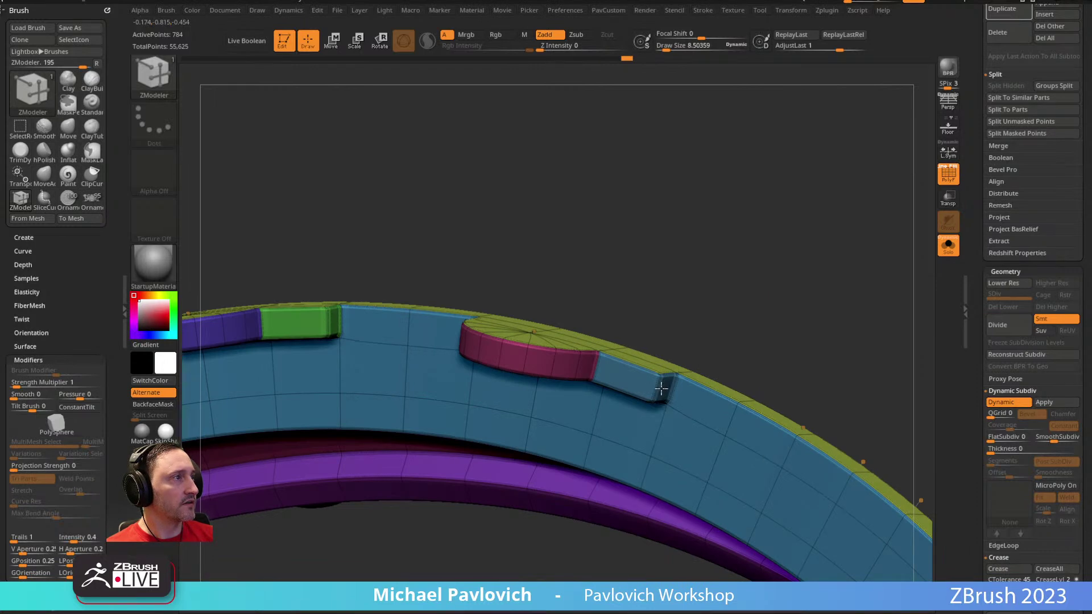
pyautogui.moveTo(745, 222); pyautogui.dragTo(768, 227)
pyautogui.press('space')
pyautogui.click(795, 455)
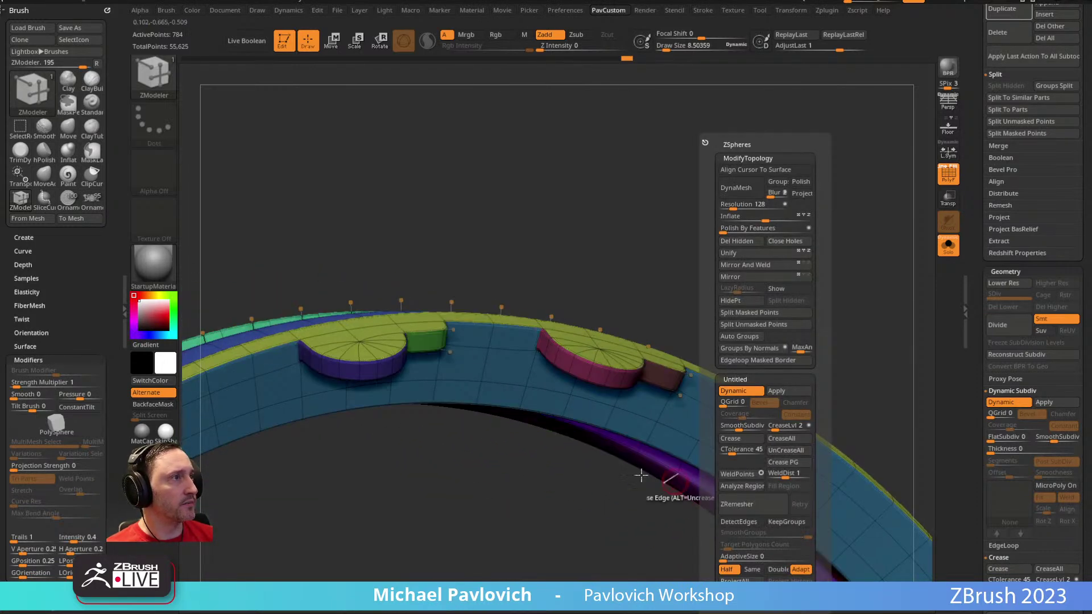
pyautogui.moveTo(792, 260); pyautogui.dragTo(765, 288)
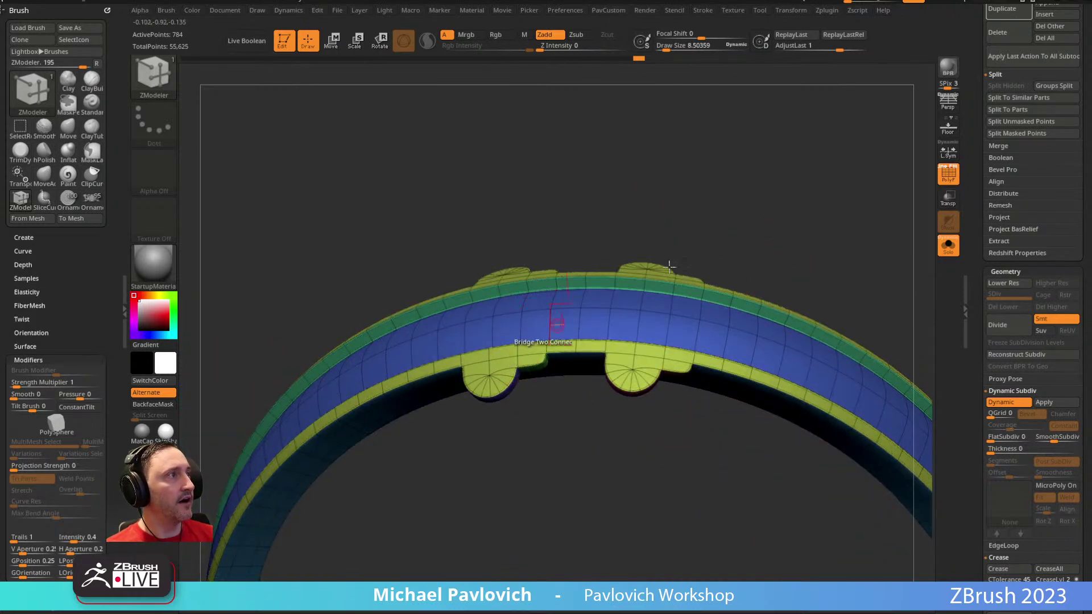
# Step: Show all subtools again, switch to the Standard brush and turn off the polyframe on the dynamically subdivided band
pyautogui.click(949, 246)
pyautogui.moveTo(727, 230)
pyautogui.keyDown('alt'); pyautogui.mouseDown()
pyautogui.moveTo(716, 179)
pyautogui.moveTo(792, 222)
pyautogui.moveTo(841, 295)
pyautogui.moveTo(781, 241)
pyautogui.moveTo(804, 231)
pyautogui.moveTo(798, 249)
pyautogui.mouseUp(); pyautogui.keyUp('alt')
pyautogui.press('s')
pyautogui.press('b')
pyautogui.press('s')
pyautogui.press('t')
pyautogui.hotkey('shift', 'd')
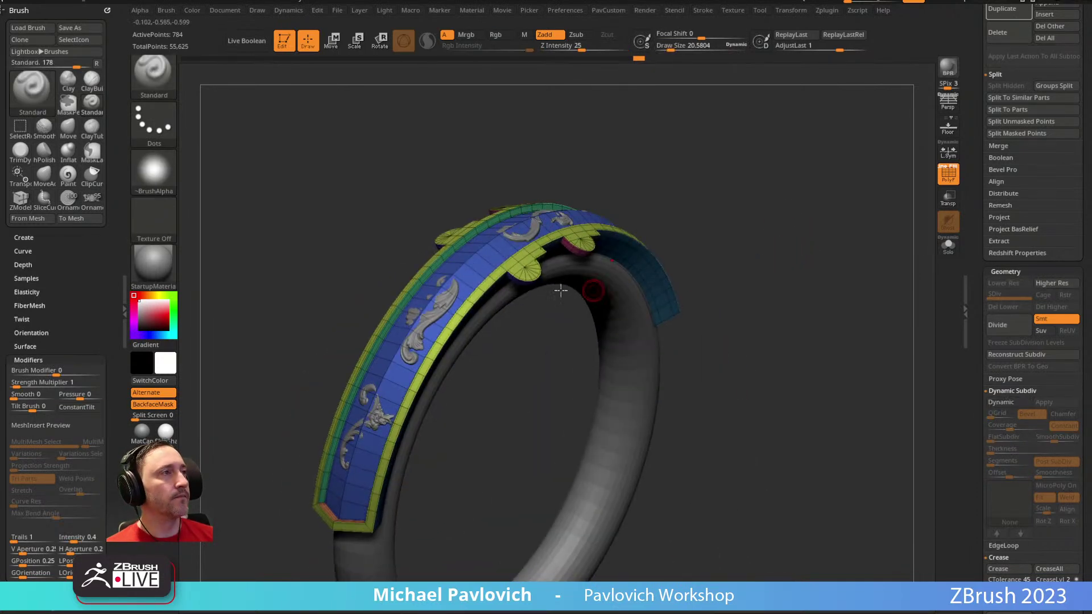
pyautogui.press('d')
pyautogui.hotkey('shift', 'f')
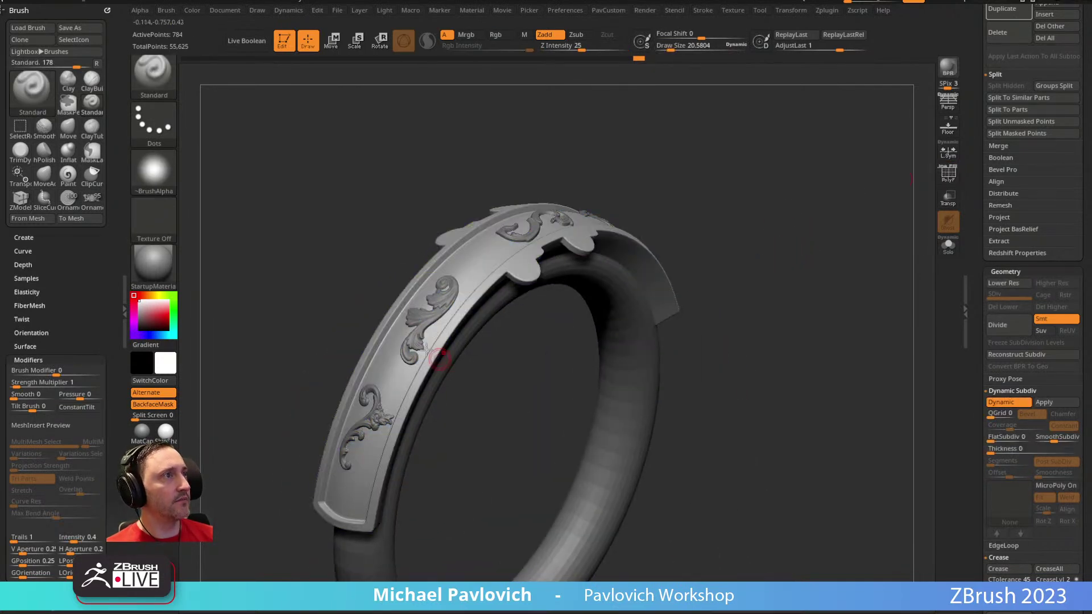
pyautogui.moveTo(758, 233); pyautogui.dragTo(551, 299)
pyautogui.press('s')
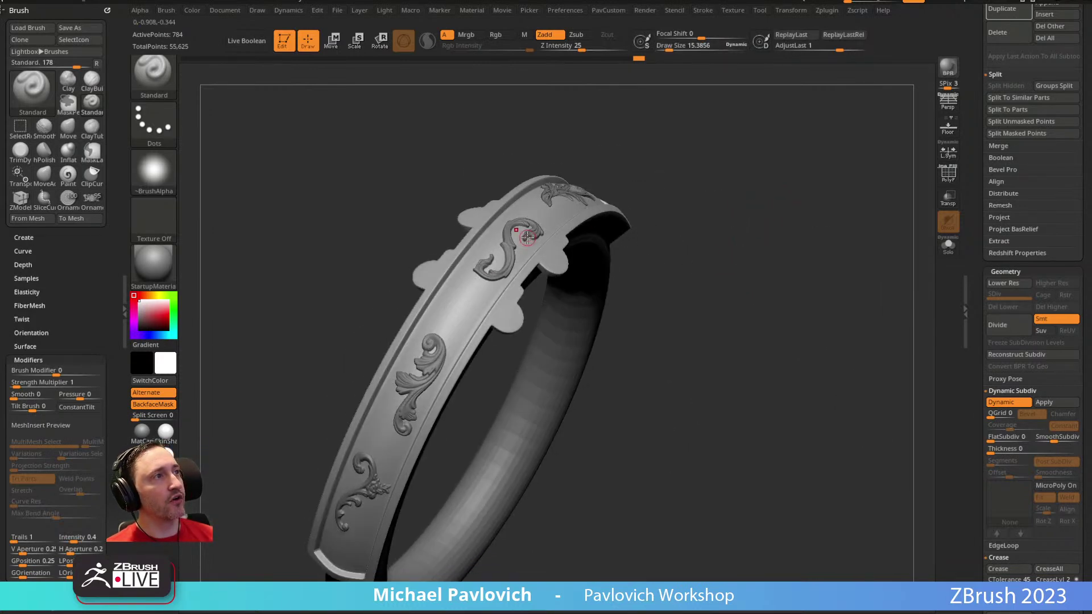
# Step: Duplicate the band subtool, apply dynamic subdivision to the copy as real geometry and isolate it
pyautogui.click(1001, 403)
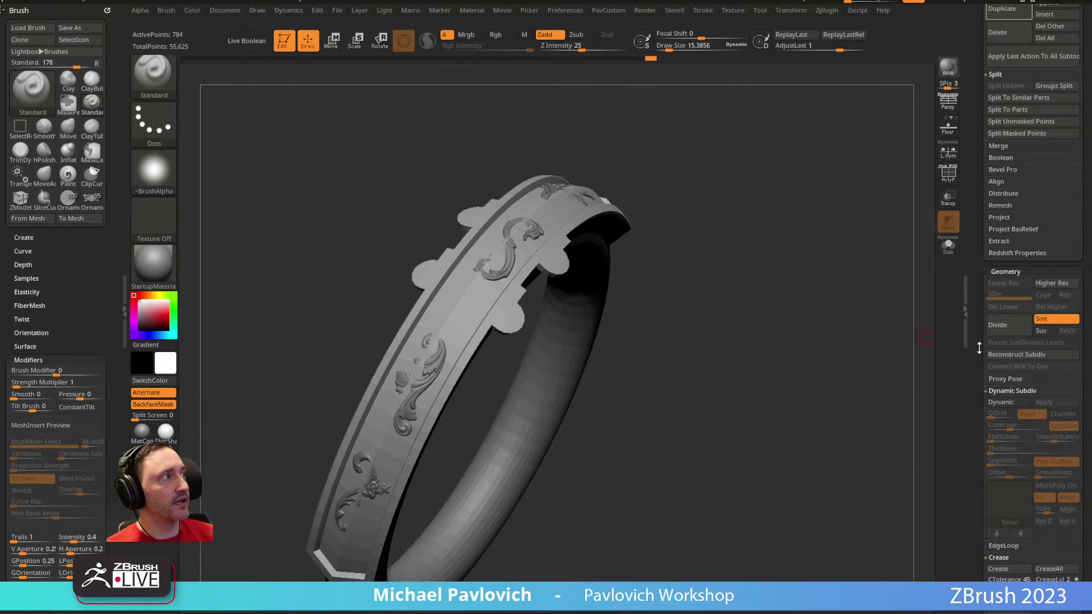
pyautogui.click(1000, 402)
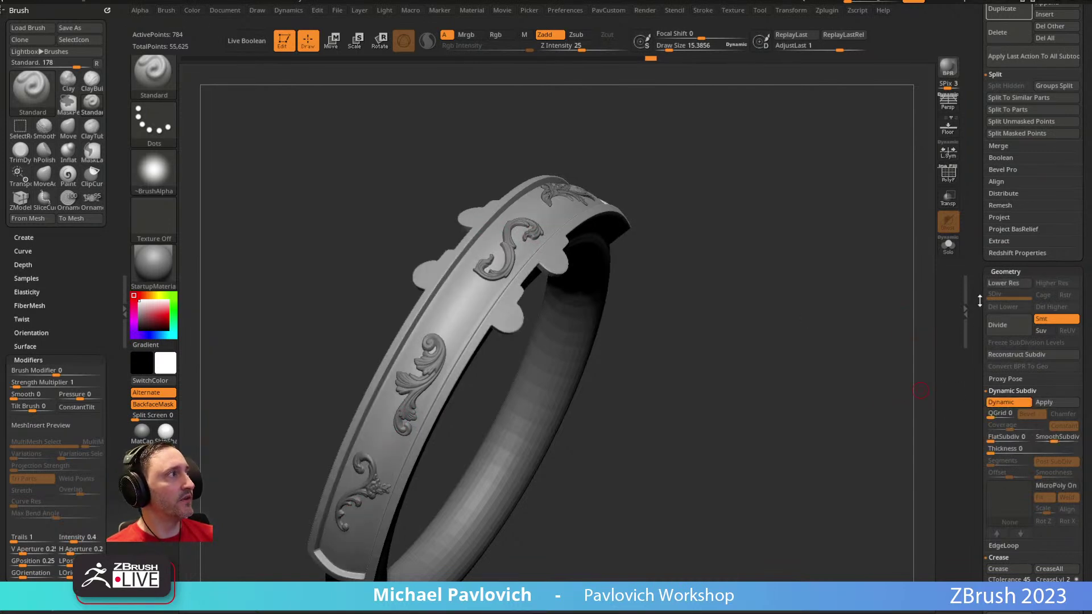
pyautogui.moveTo(978, 302); pyautogui.dragTo(986, 398)
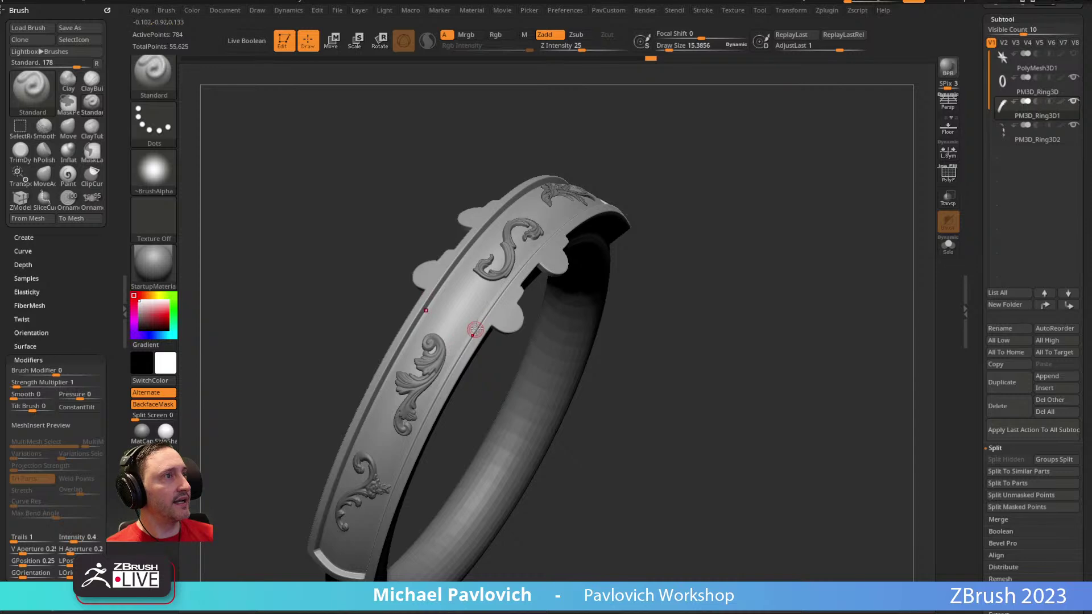
pyautogui.click(1001, 382)
pyautogui.scroll(-5, 975, 393)
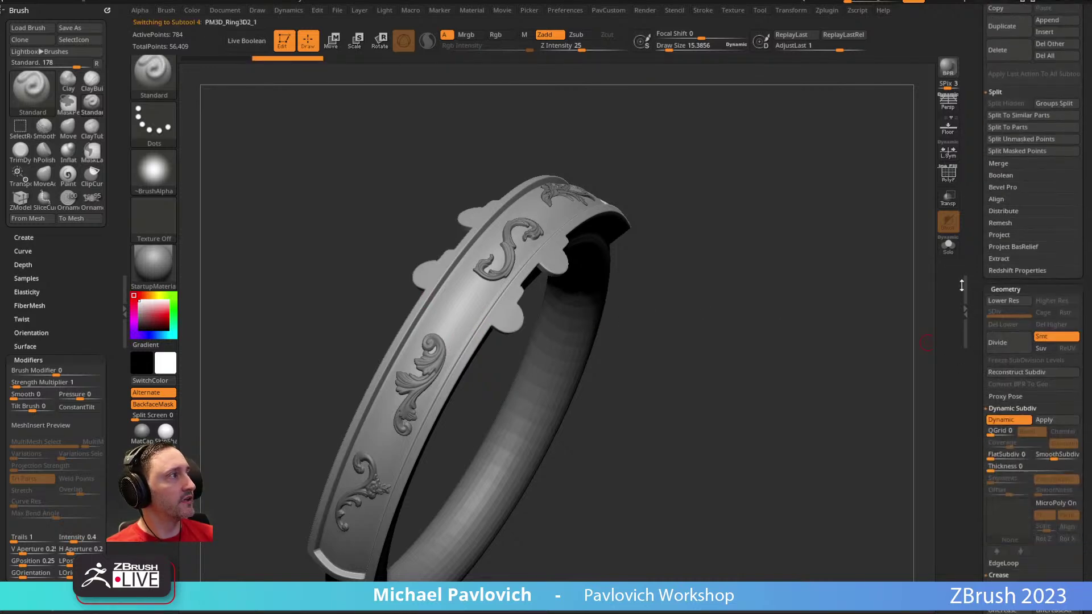
pyautogui.click(1043, 417)
pyautogui.moveTo(1023, 309); pyautogui.dragTo(993, 310)
pyautogui.click(948, 245)
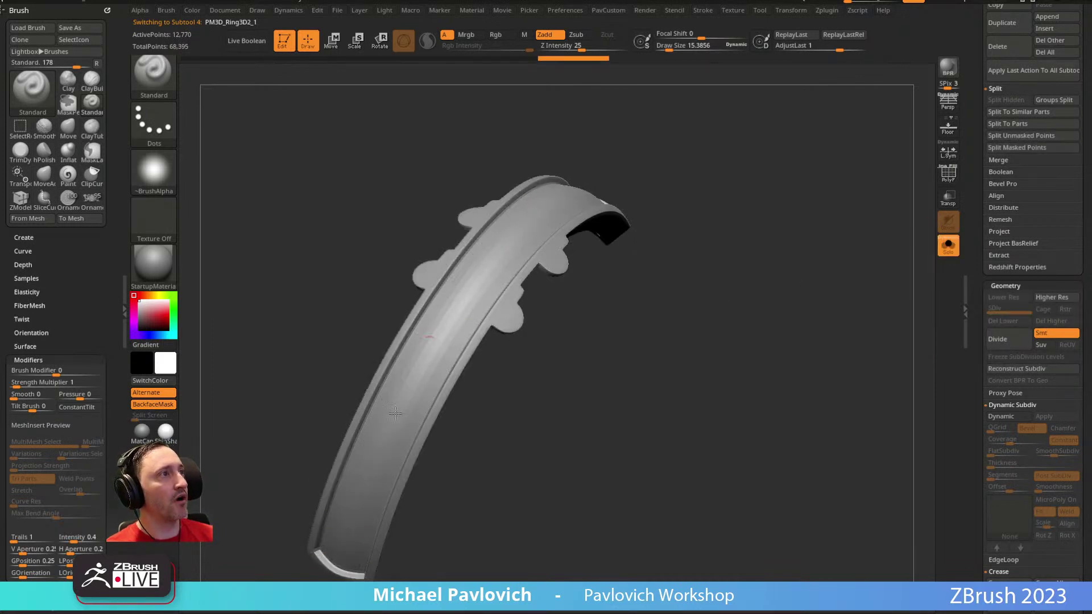
# Step: Inspect the subdivided band copy from several angles and delete that duplicate subtool
pyautogui.moveTo(651, 297); pyautogui.dragTo(498, 275)
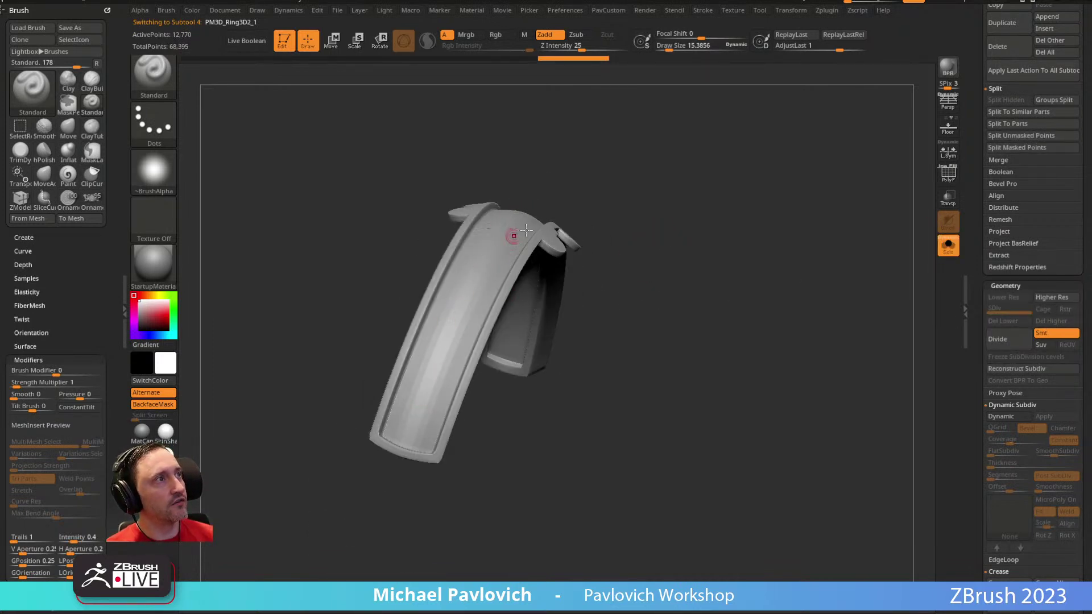
pyautogui.moveTo(515, 235); pyautogui.dragTo(592, 282)
pyautogui.moveTo(387, 329); pyautogui.dragTo(690, 296)
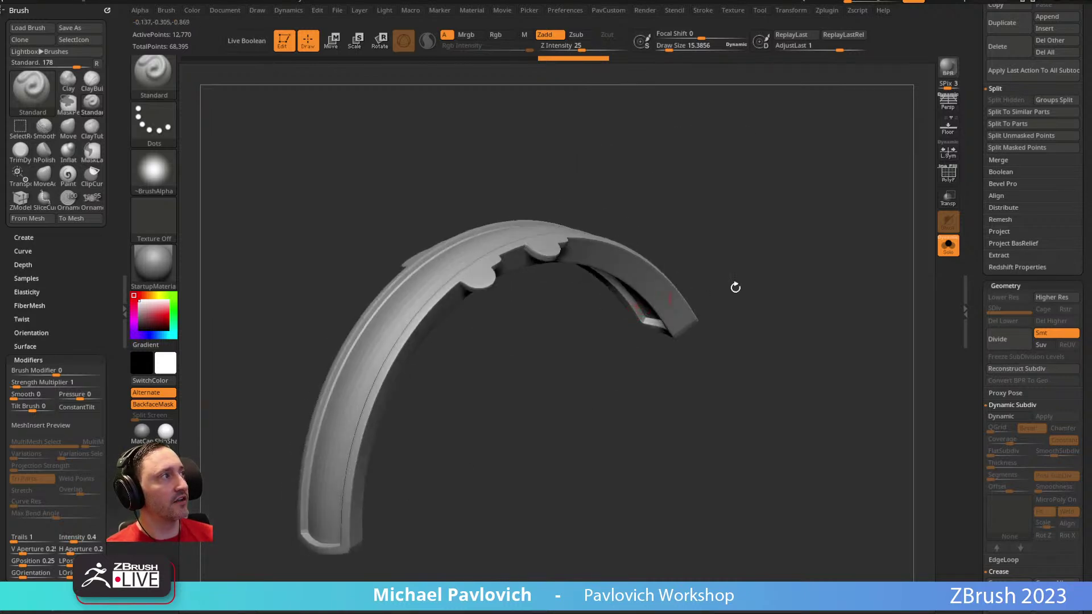
pyautogui.moveTo(982, 254); pyautogui.dragTo(964, 330)
pyautogui.click(1010, 264)
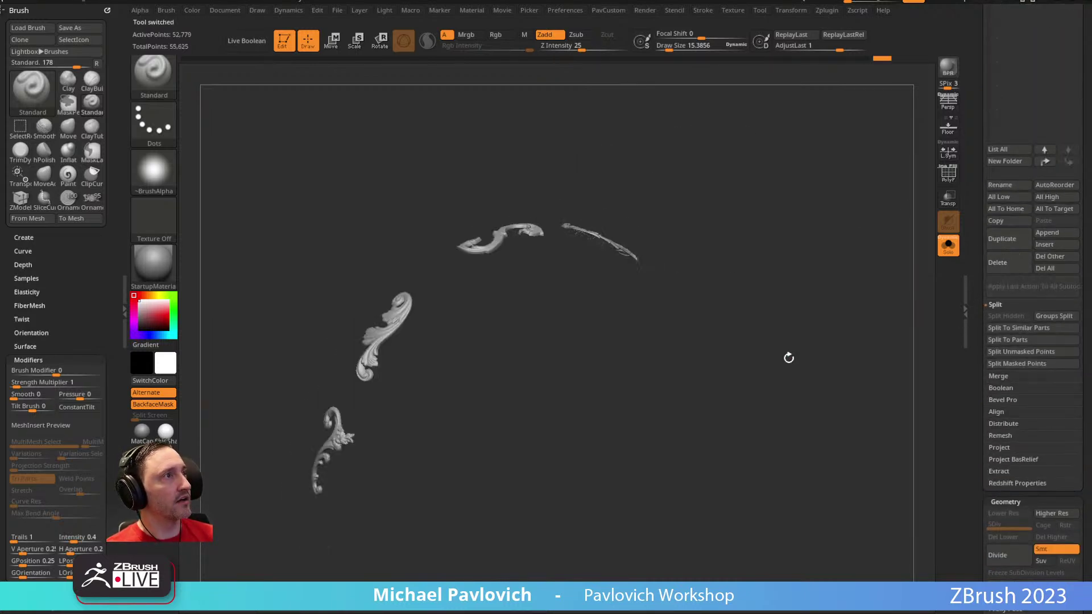
# Step: Show all subtools, reselect the low-poly band and compare it with dynamic subdivision off and on
pyautogui.click(947, 246)
pyautogui.moveTo(738, 190); pyautogui.dragTo(448, 356)
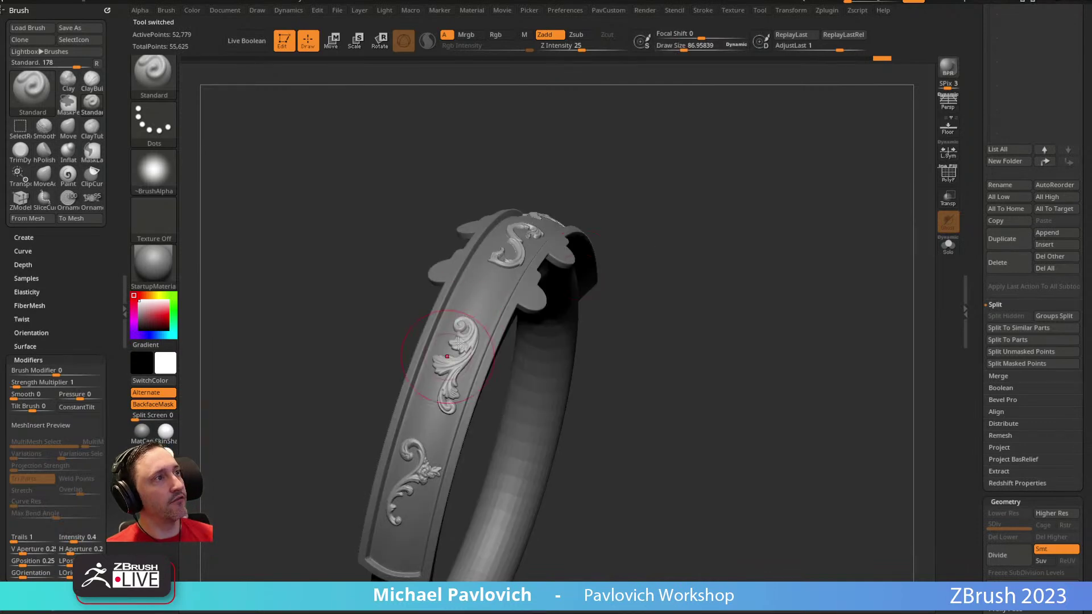
pyautogui.keyDown('alt'); pyautogui.click(617, 291); pyautogui.keyUp('alt')
pyautogui.moveTo(663, 275)
pyautogui.mouseDown()
pyautogui.moveTo(650, 227)
pyautogui.moveTo(648, 249)
pyautogui.moveTo(688, 233)
pyautogui.mouseUp()
pyautogui.hotkey('shift', 'd')
pyautogui.press('d')
pyautogui.press('s')
pyautogui.moveTo(688, 236); pyautogui.dragTo(566, 316)
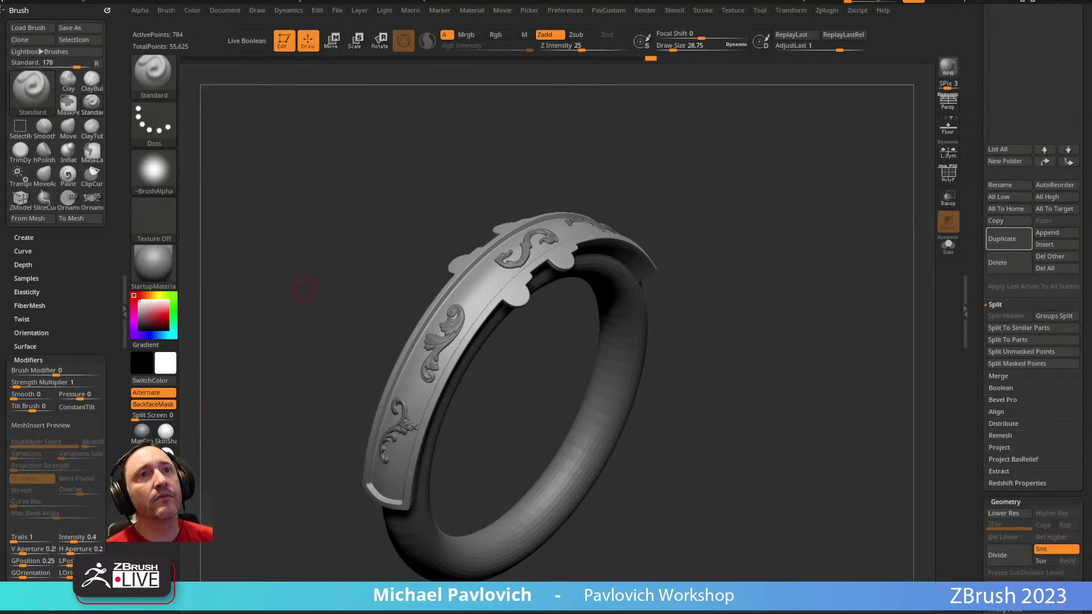
# Step: Switch to the Plane3D primitive and convert it to a PolyMesh3D
pyautogui.moveTo(796, 201); pyautogui.dragTo(768, 243)
pyautogui.scroll(5, 949, 354)
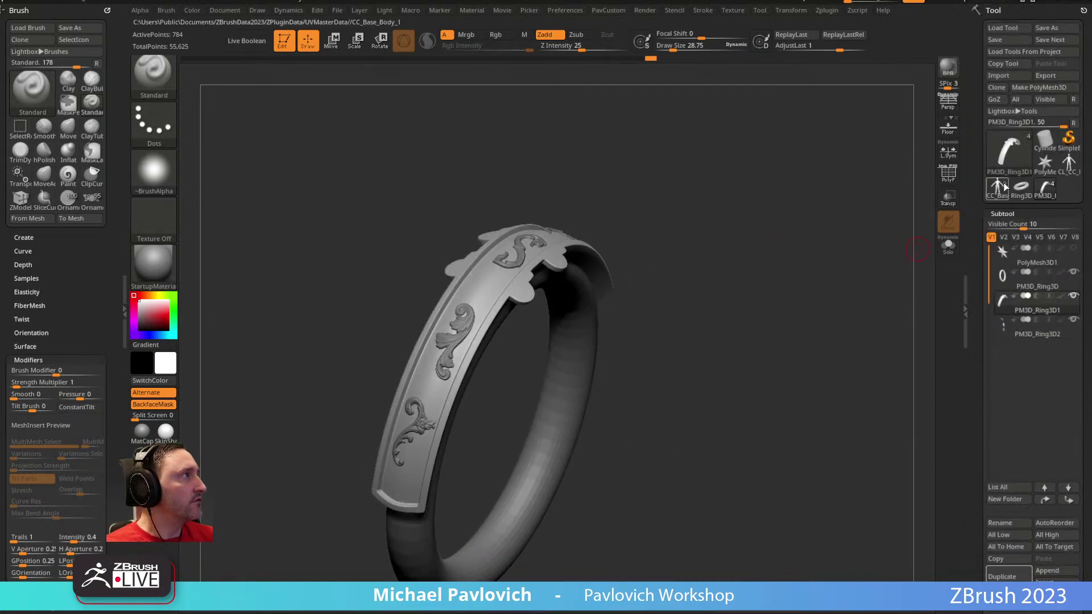
pyautogui.click(1017, 167)
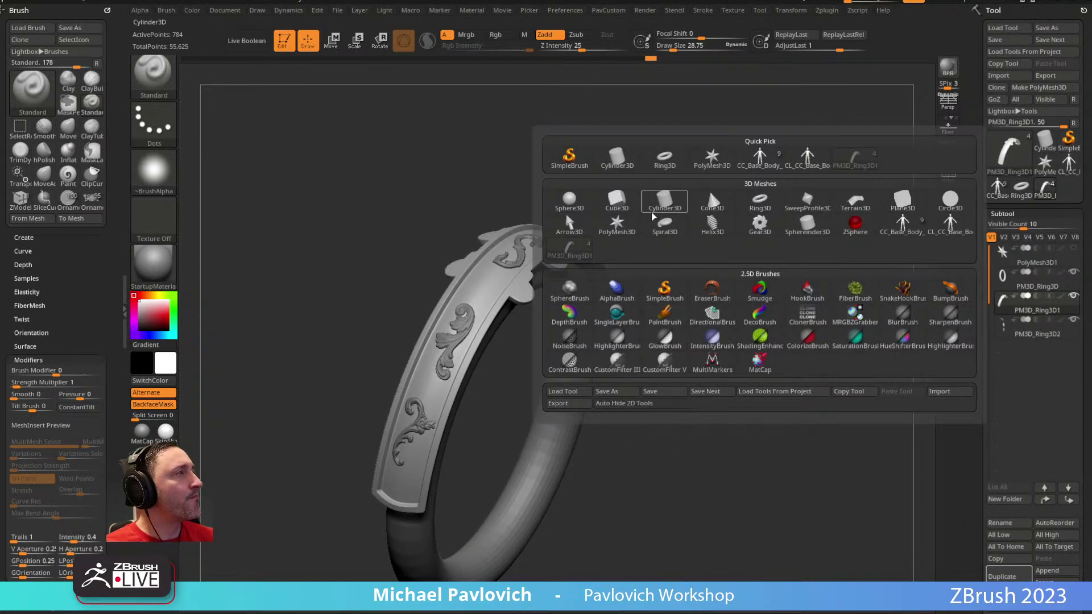
pyautogui.moveTo(660, 219)
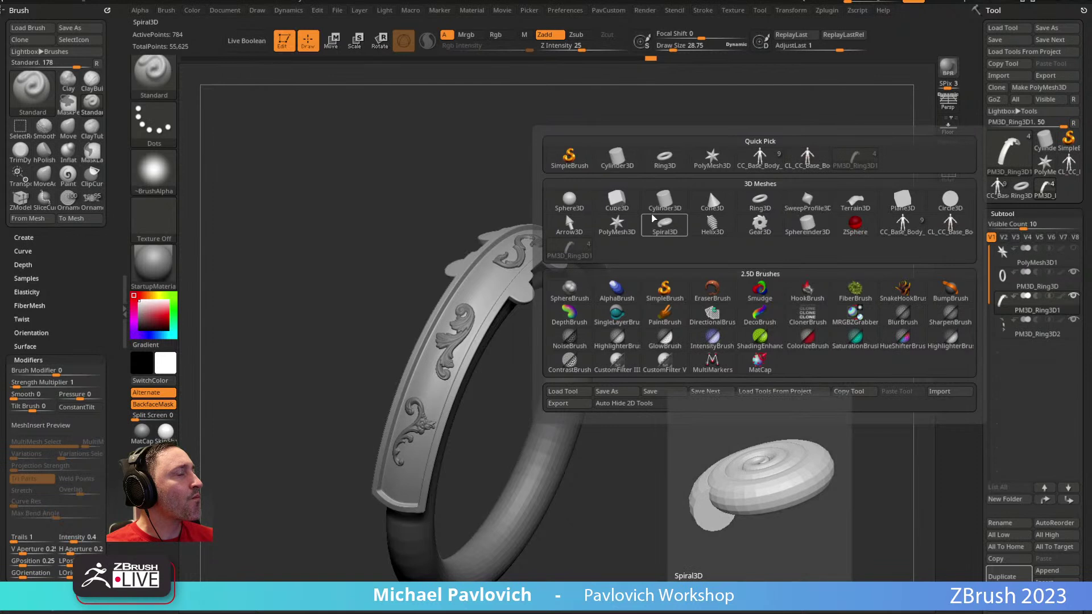
pyautogui.click(896, 204)
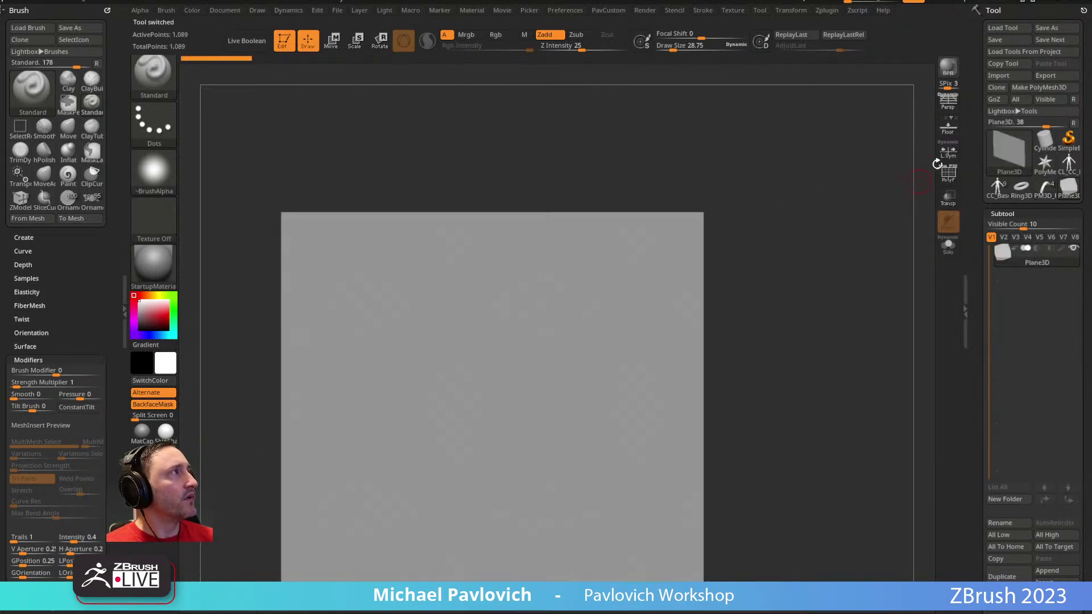
pyautogui.click(1026, 87)
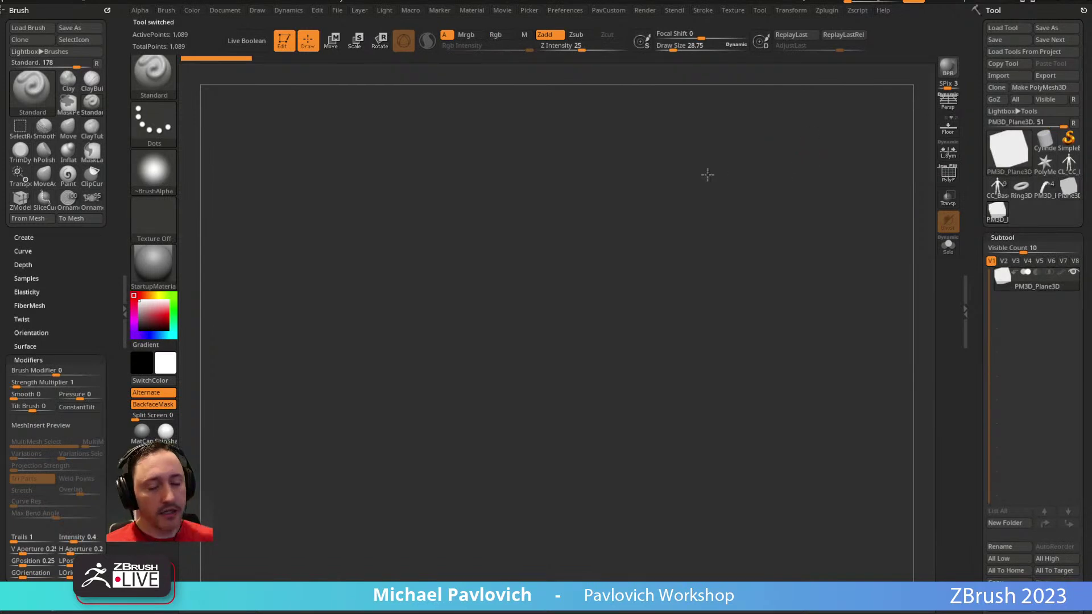
# Step: Subdivide the plane four times and frame it face-on
pyautogui.press('f')
pyautogui.press('ctrl')
pyautogui.hotkey('ctrl', 'd')
pyautogui.hotkey('ctrl', 'd')
pyautogui.hotkey('ctrl', 'd')
pyautogui.hotkey('ctrl', 'd')
pyautogui.keyDown('alt'); pyautogui.moveTo(817, 278); pyautogui.dragTo(870, 140); pyautogui.keyUp('alt')
pyautogui.moveTo(831, 222)
pyautogui.keyDown('alt'); pyautogui.mouseDown()
pyautogui.moveTo(836, 188)
pyautogui.moveTo(831, 267)
pyautogui.mouseUp(); pyautogui.keyUp('alt')
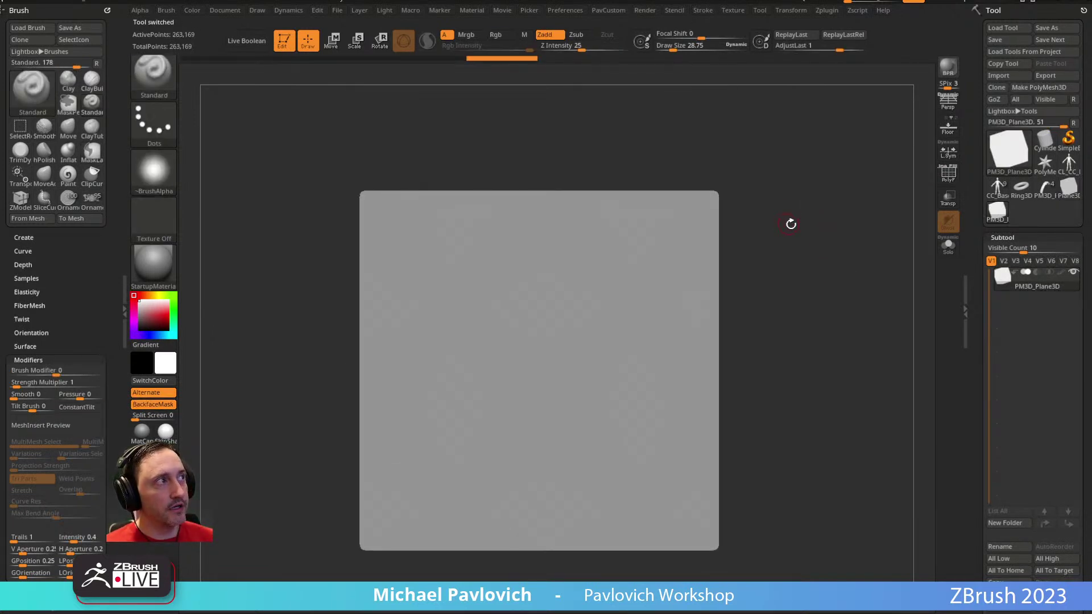
pyautogui.keyDown('alt'); pyautogui.moveTo(797, 226); pyautogui.dragTo(799, 209); pyautogui.keyUp('alt')
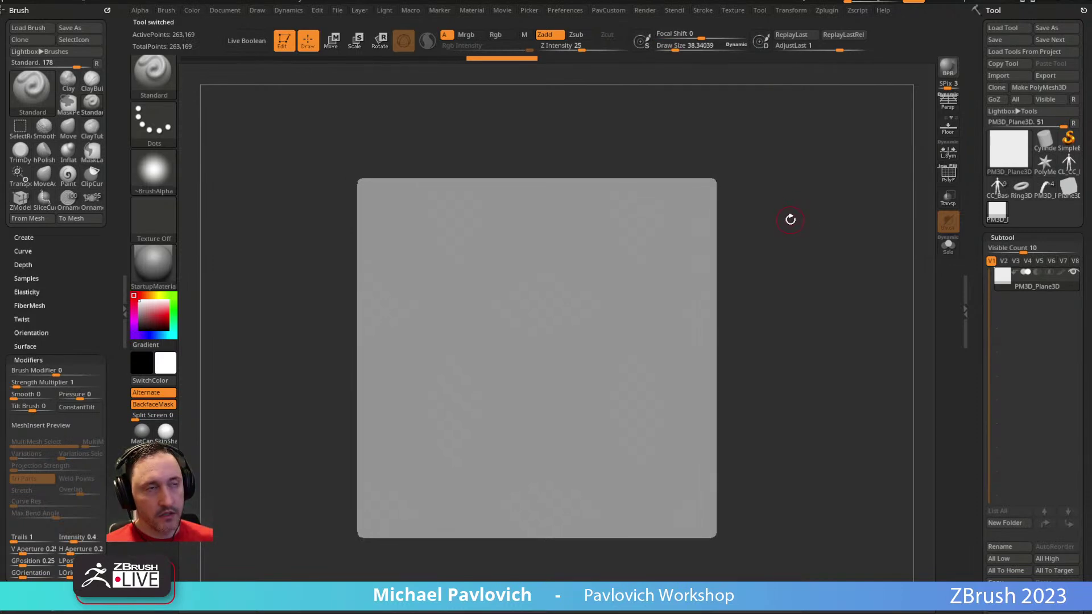
# Step: Choose the Ornament Vol1 brush and select its rosette ornament 038
pyautogui.press('ctrl')
pyautogui.keyDown('ctrl'); pyautogui.click(166, 184); pyautogui.keyUp('ctrl')
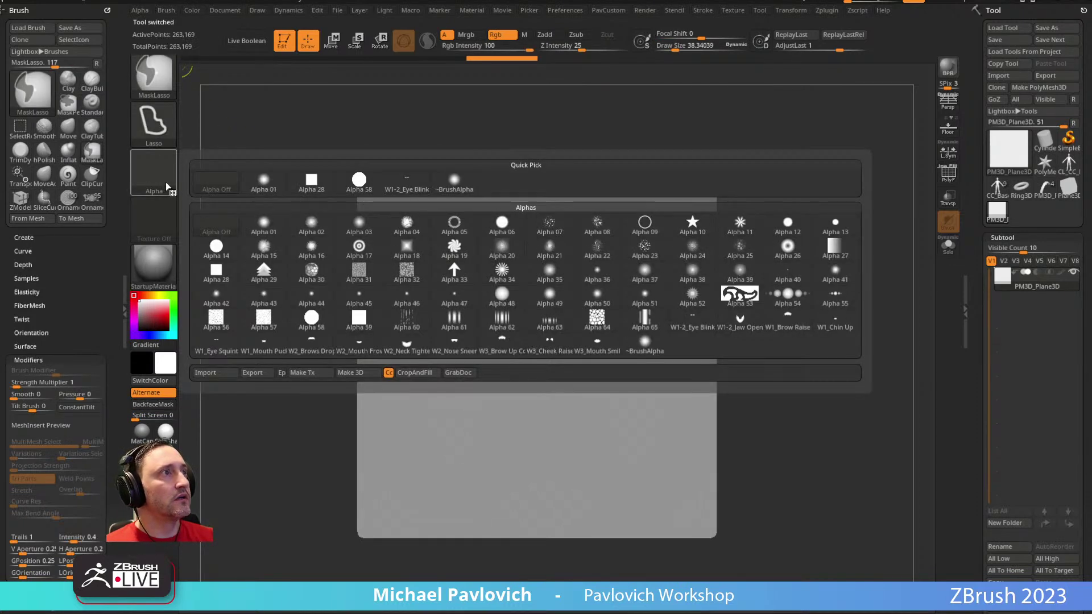
pyautogui.press('b')
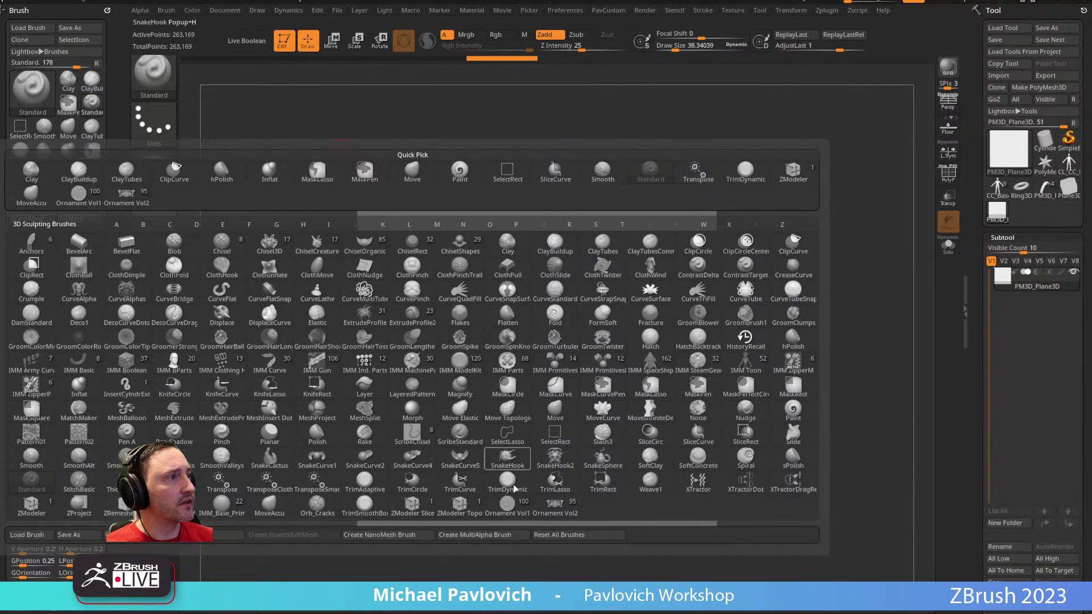
pyautogui.click(508, 504)
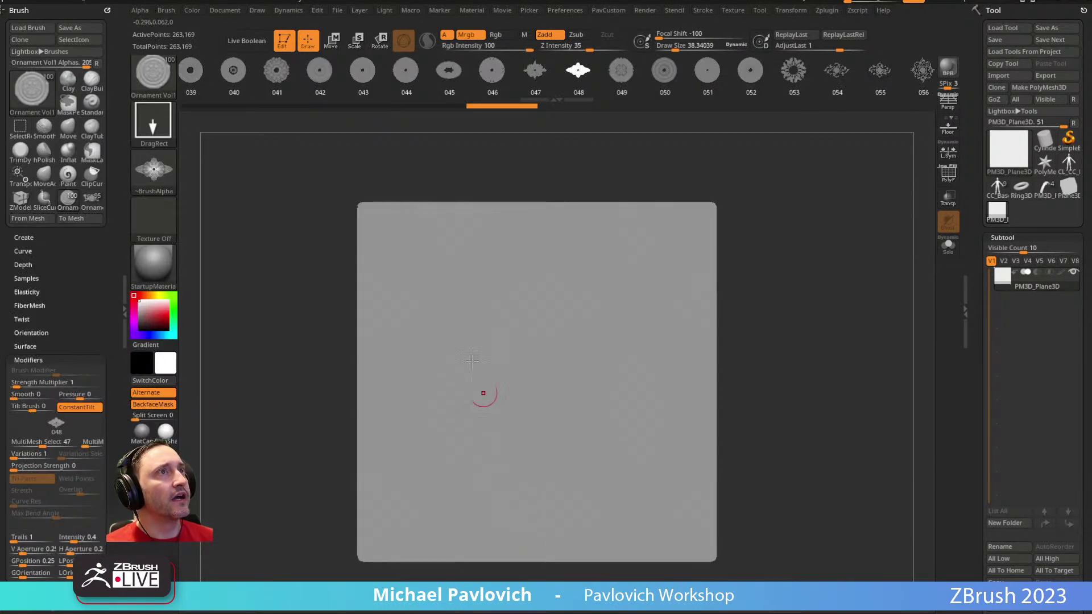
pyautogui.click(409, 74)
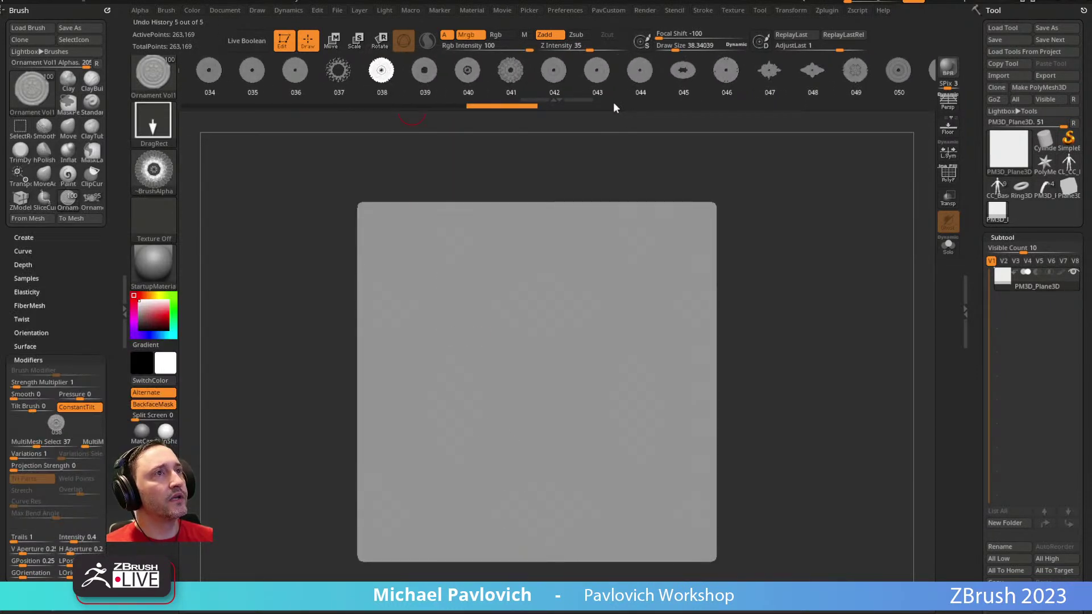
# Step: Look through the available alphas and examine the alpha Modify, Transfer and BasRelief options for the rosette
pyautogui.click(140, 10)
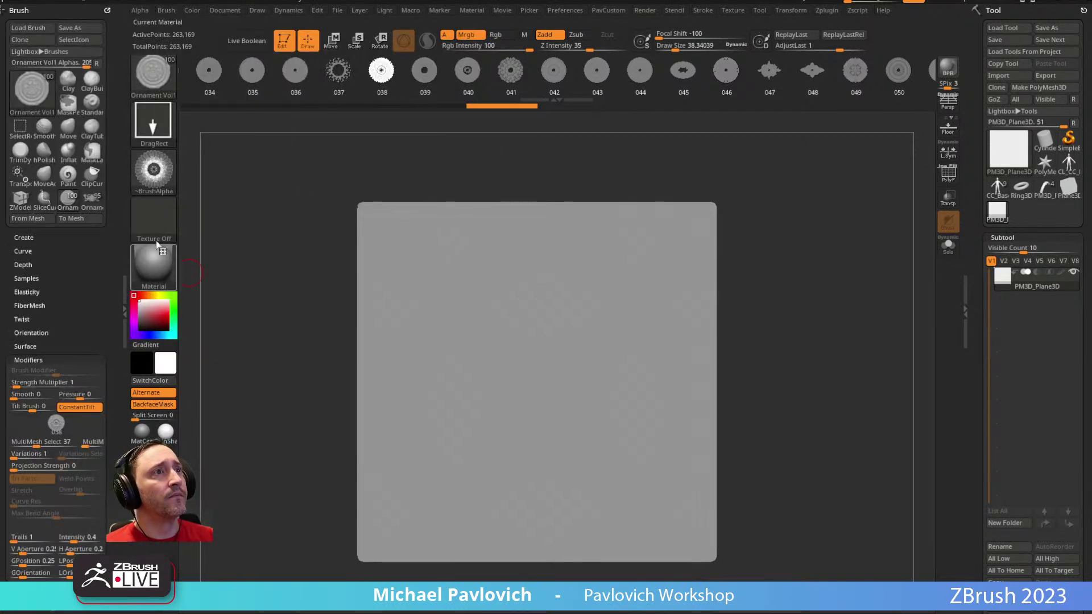
pyautogui.click(158, 172)
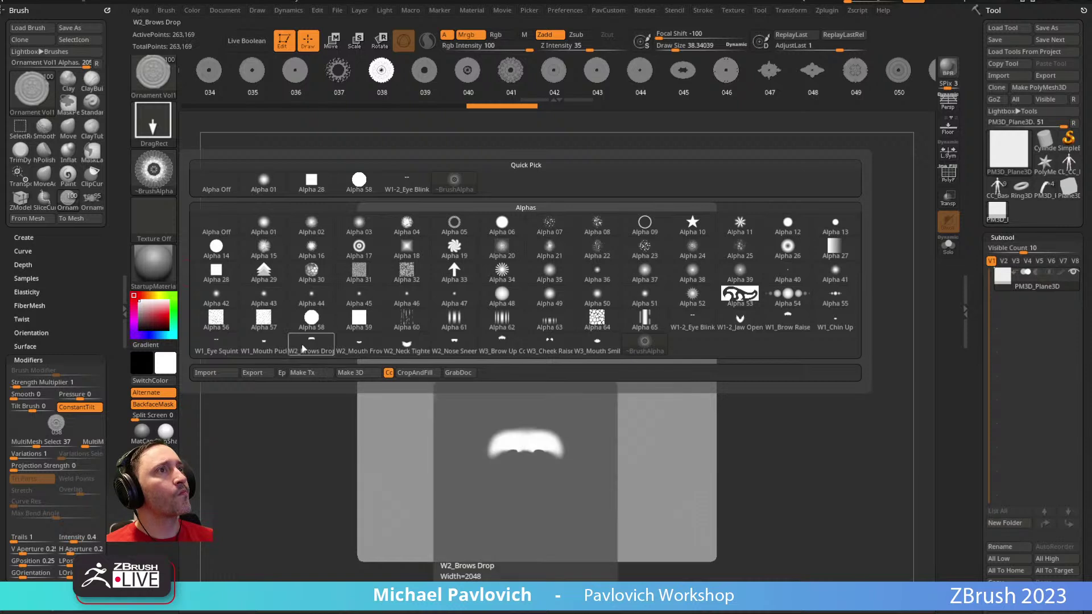
pyautogui.click(140, 10)
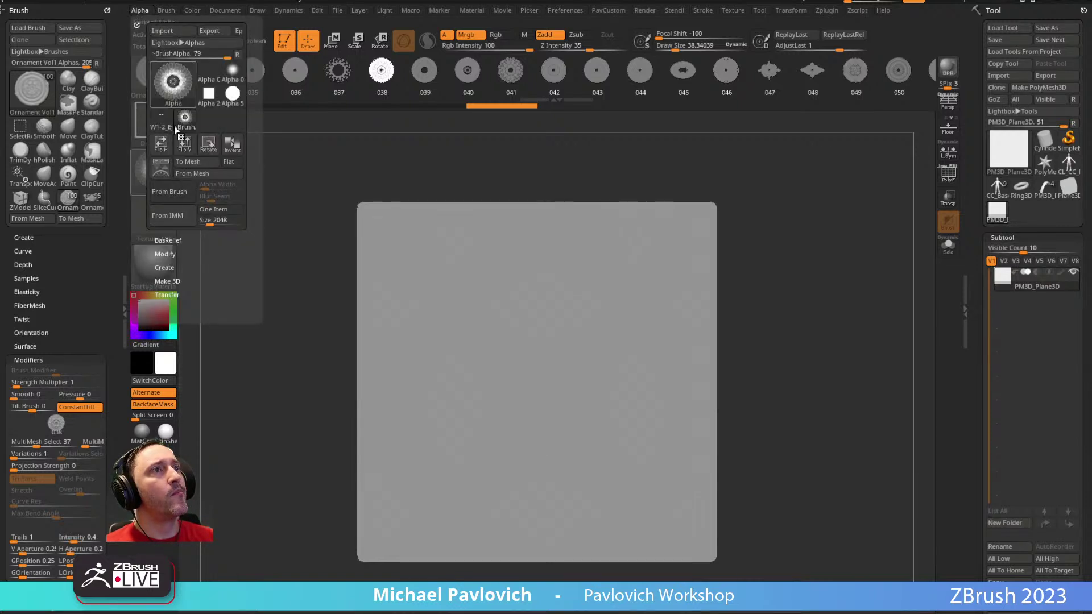
pyautogui.click(165, 254)
pyautogui.keyDown('shift'); pyautogui.click(170, 254); pyautogui.keyUp('shift')
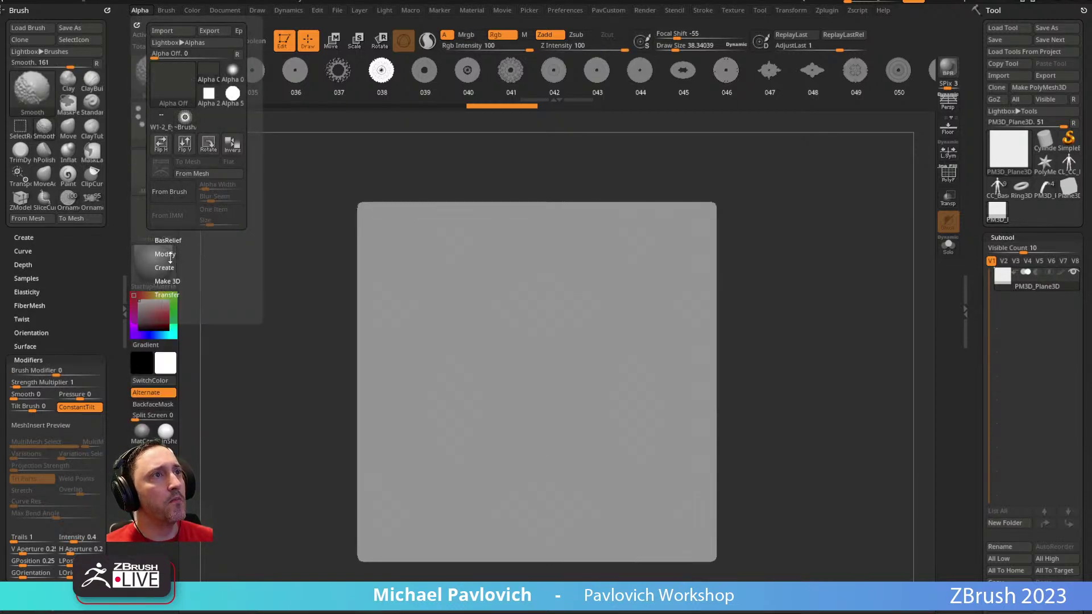
pyautogui.keyDown('shift'); pyautogui.click(167, 294); pyautogui.keyUp('shift')
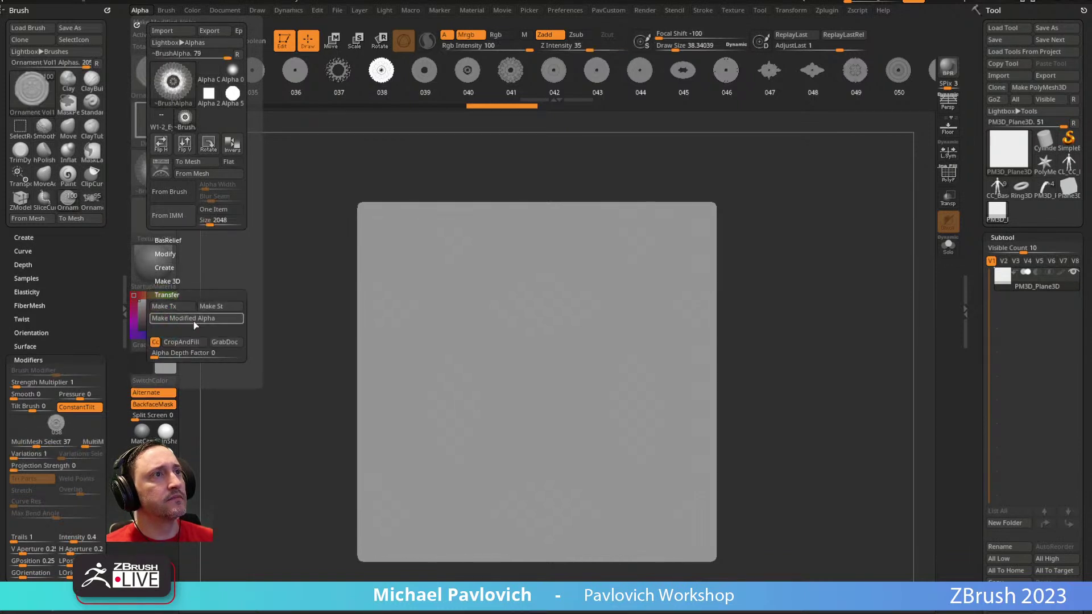
pyautogui.keyDown('shift'); pyautogui.click(168, 239); pyautogui.keyUp('shift')
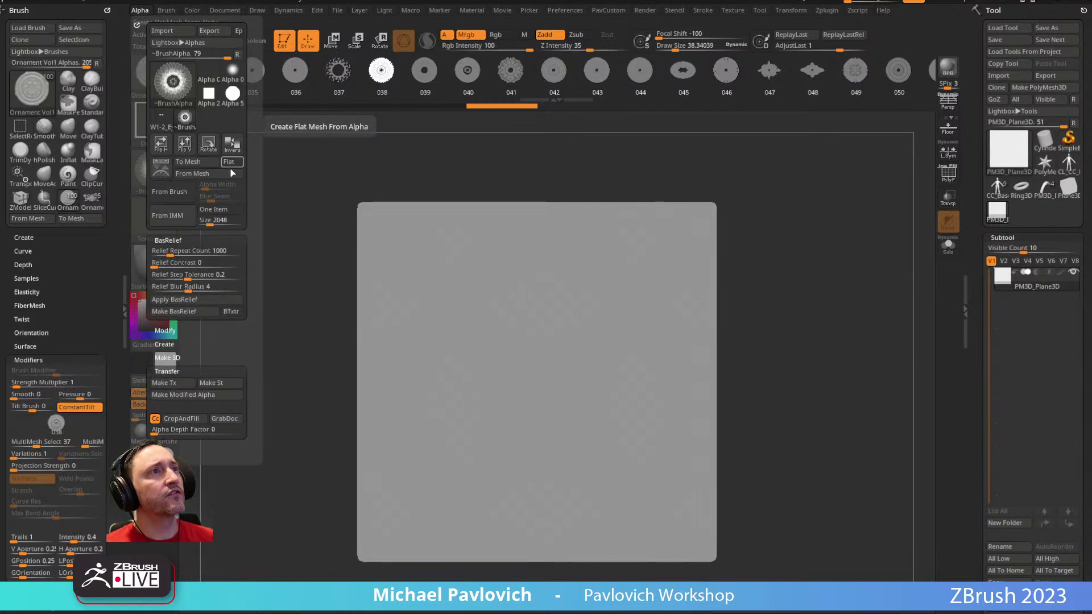
# Step: Stamp rosette ornament 038 near the middle of the plane and undo the stamp
pyautogui.keyDown('alt'); pyautogui.moveTo(785, 259); pyautogui.dragTo(754, 214); pyautogui.keyUp('alt')
pyautogui.moveTo(519, 316); pyautogui.dragTo(648, 370)
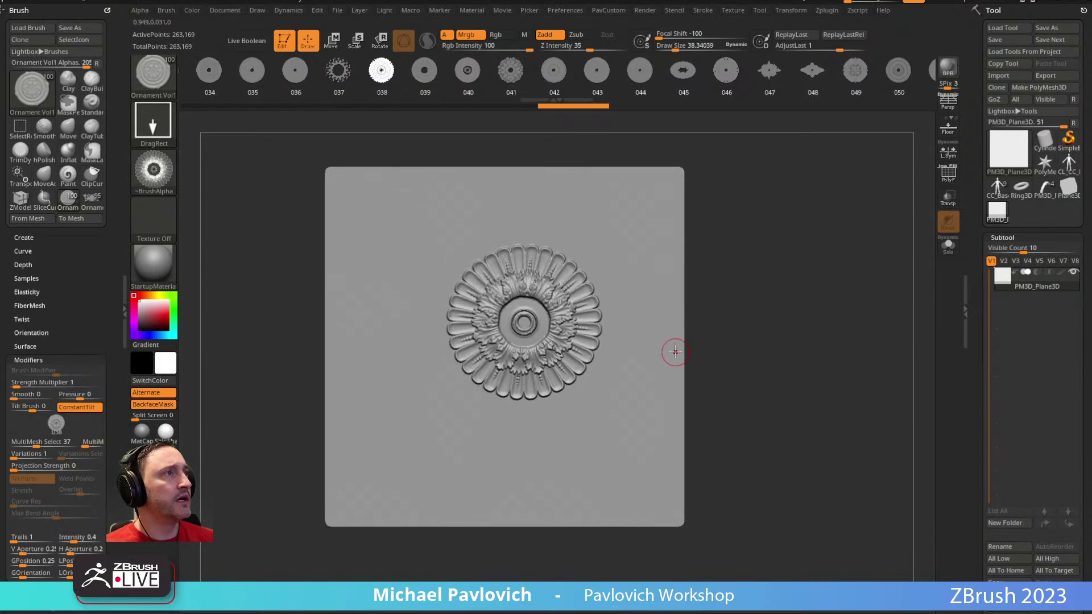
pyautogui.hotkey('ctrl', 'z')
pyautogui.hotkey('ctrl', 'z')
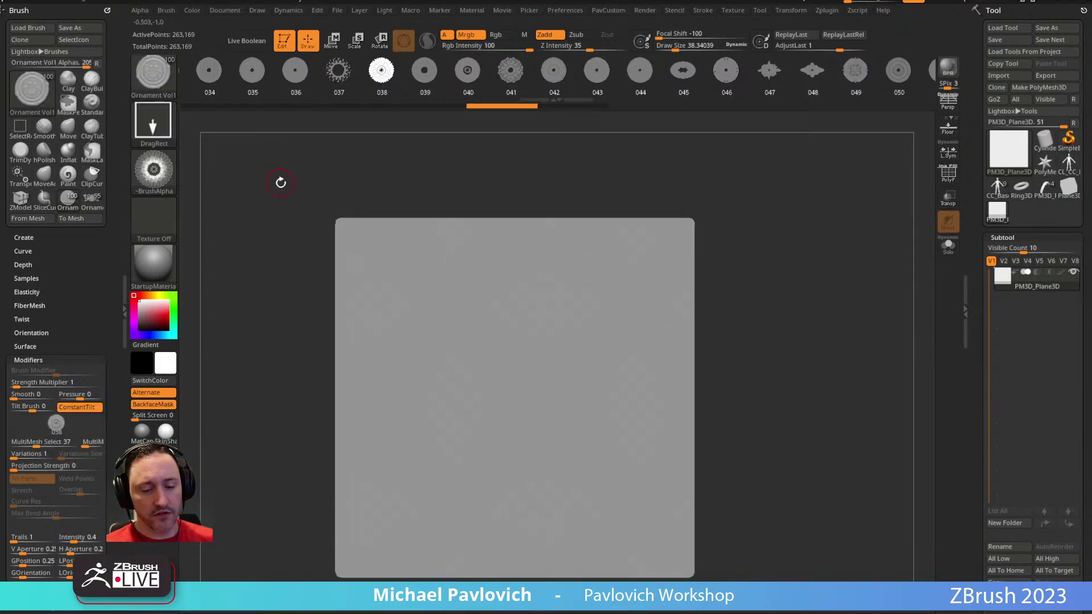
# Step: Enter Move mode on the plane and replace the Gizmo with the Transpose line
pyautogui.press('b')
pyautogui.press('t')
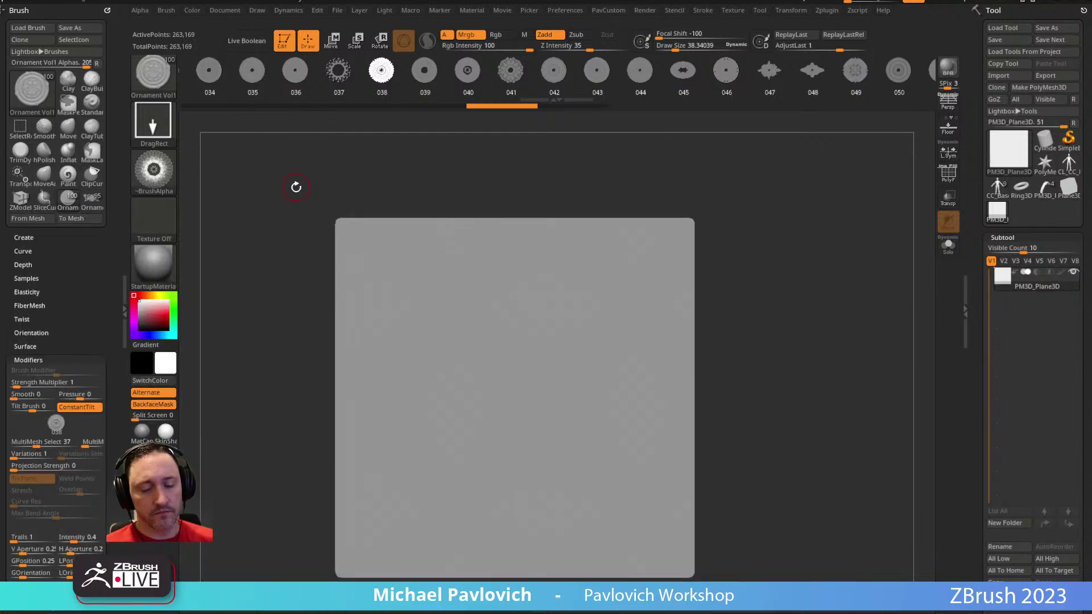
pyautogui.press('w')
pyautogui.hotkey('ctrl', 'shift', 'z')
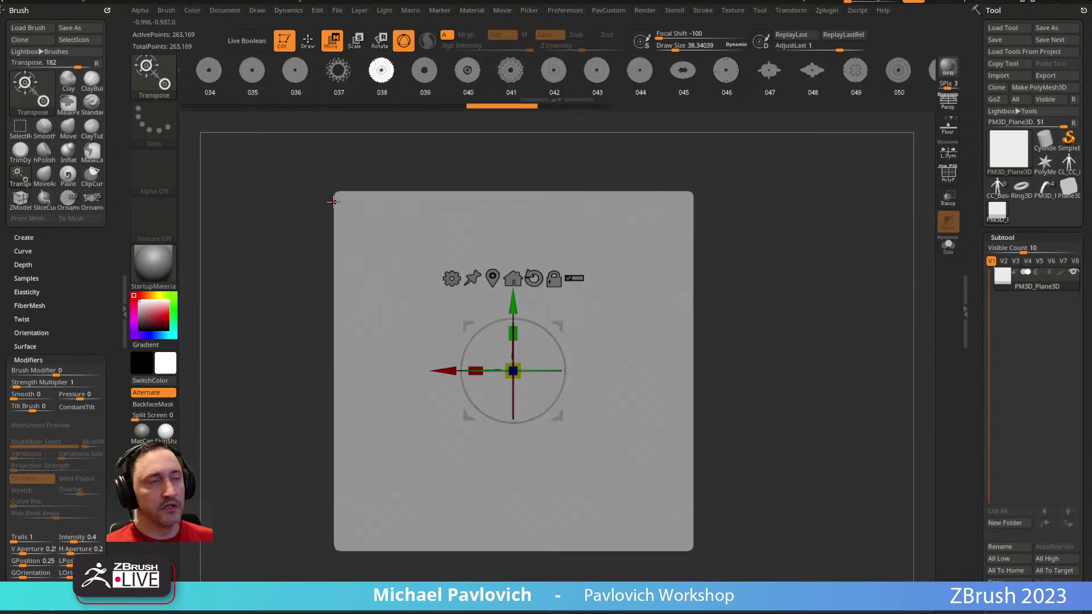
pyautogui.press('q')
pyautogui.hotkey('ctrl', 'z')
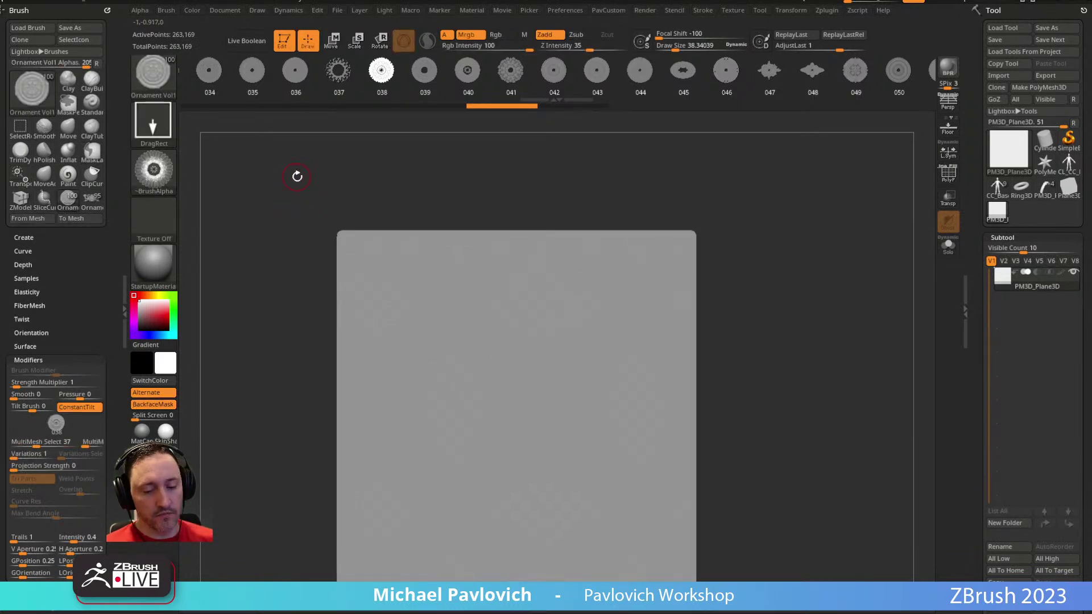
pyautogui.press('w')
pyautogui.hotkey('ctrl', 'shift', 'z')
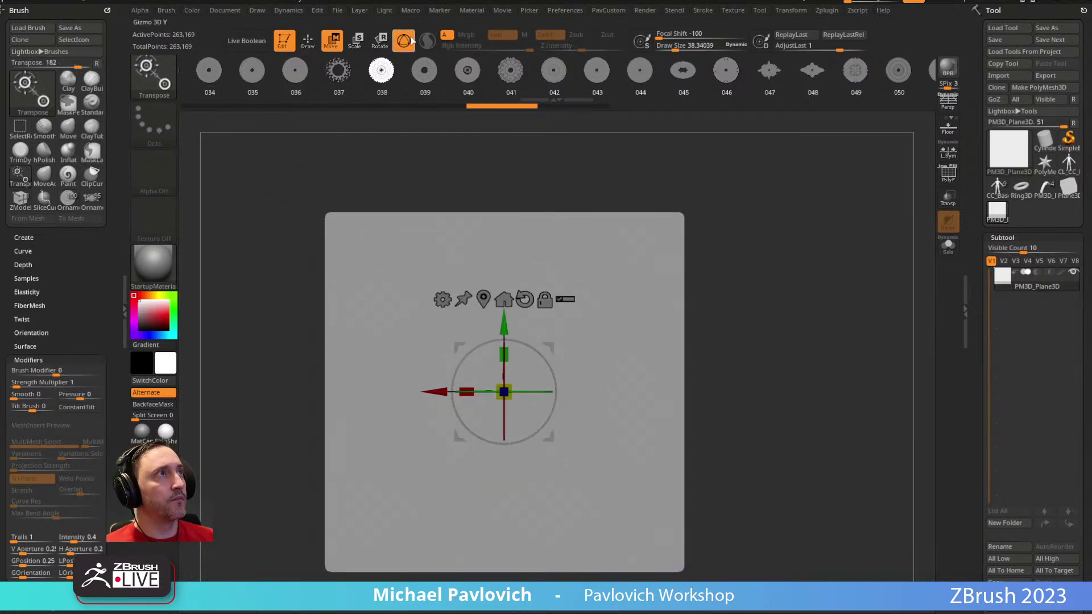
pyautogui.press('y')
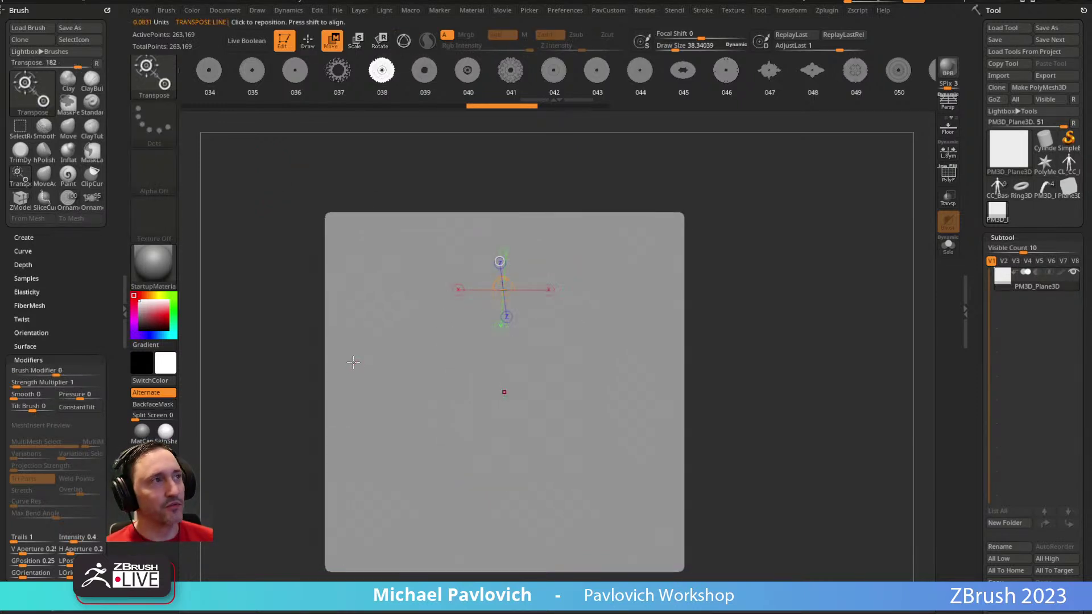
# Step: Check for an alpha choice on the Transpose tool and switch to the TransposeSmartMask brush
pyautogui.keyDown('alt'); pyautogui.moveTo(736, 218); pyautogui.dragTo(719, 195); pyautogui.keyUp('alt')
pyautogui.click(154, 173)
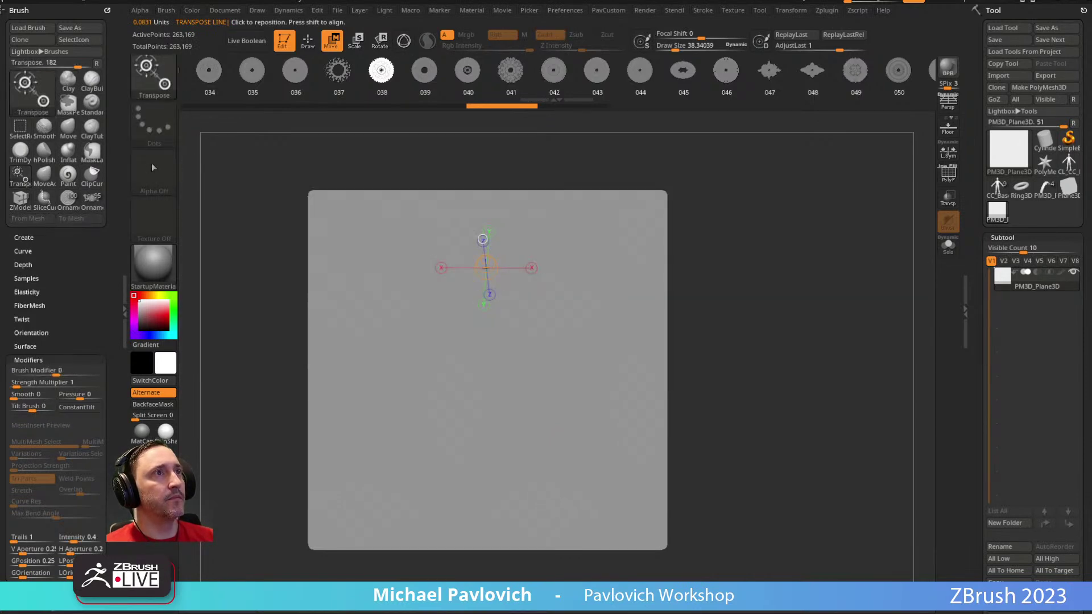
pyautogui.keyDown('ctrl'); pyautogui.click(152, 165); pyautogui.keyUp('ctrl')
pyautogui.click(457, 192)
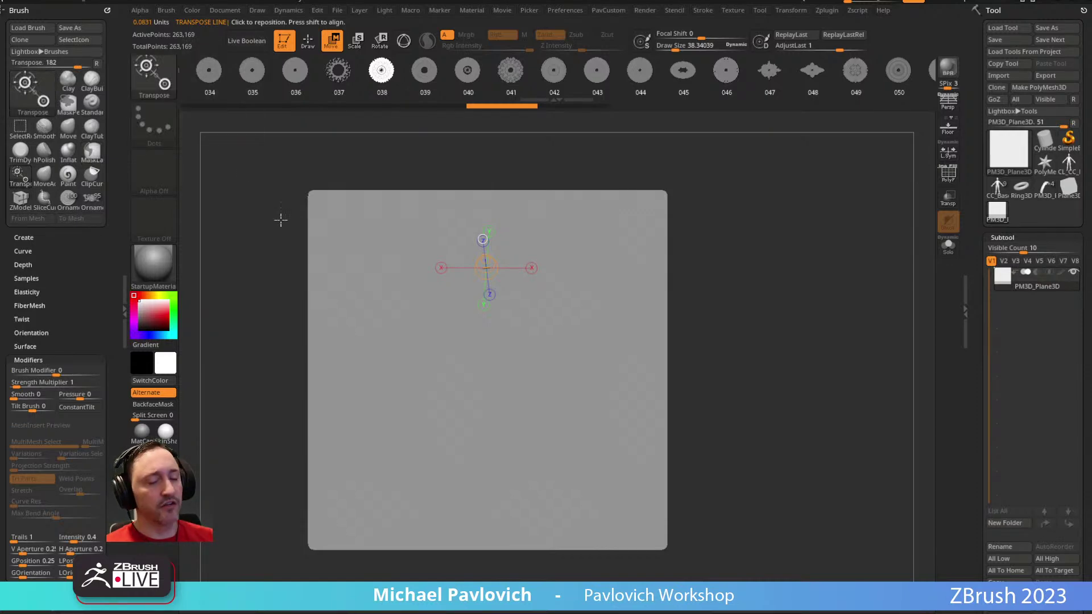
pyautogui.press('b')
pyautogui.press('t')
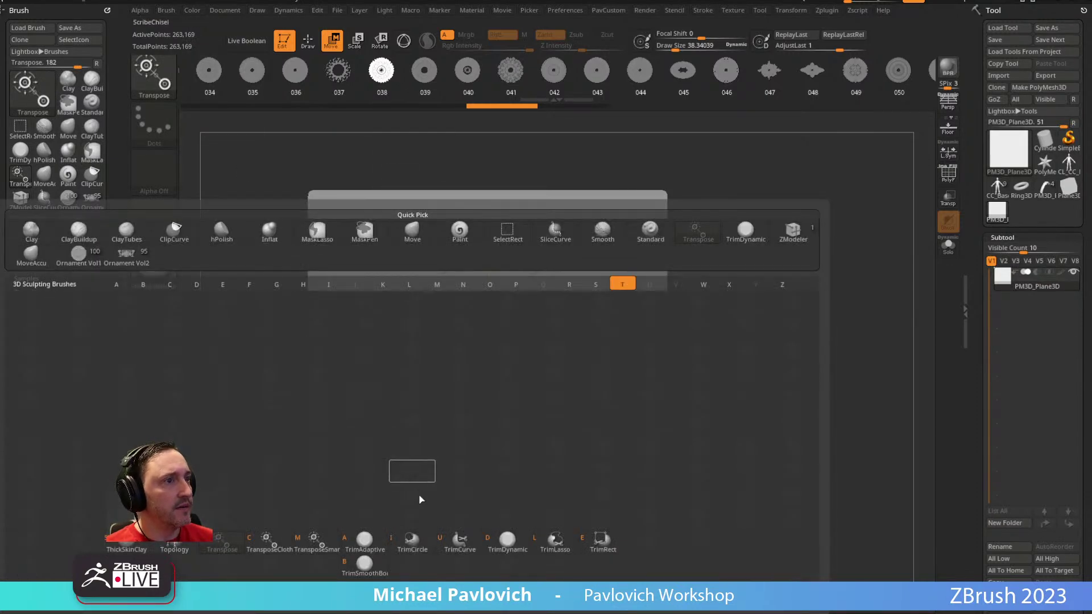
pyautogui.click(317, 540)
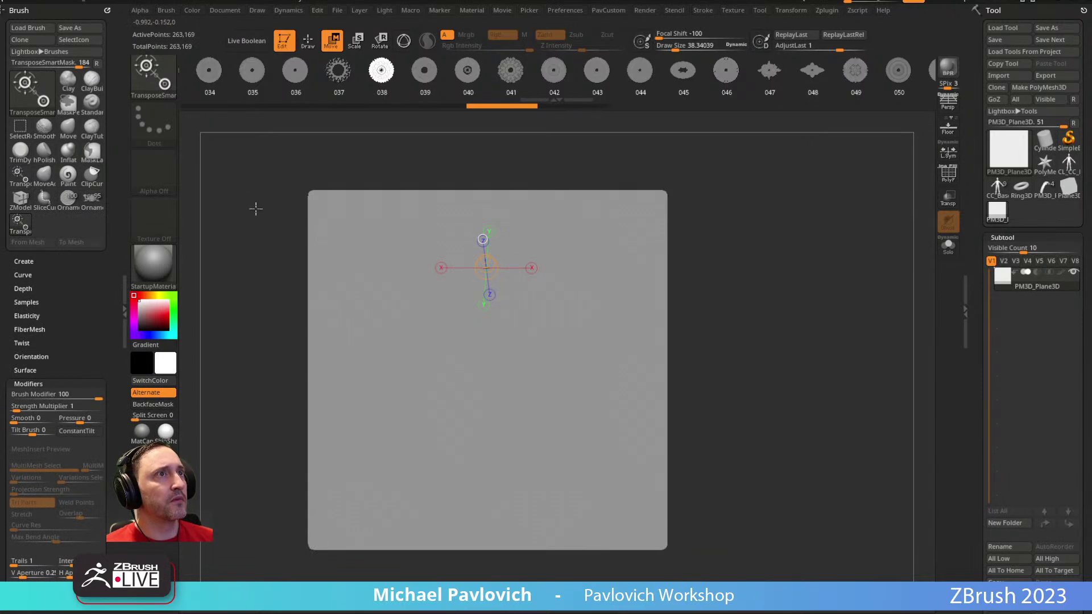
# Step: Set the masking brush's alpha to Alpha 19 and replace it with Alpha 53
pyautogui.press('ctrl')
pyautogui.click(160, 175)
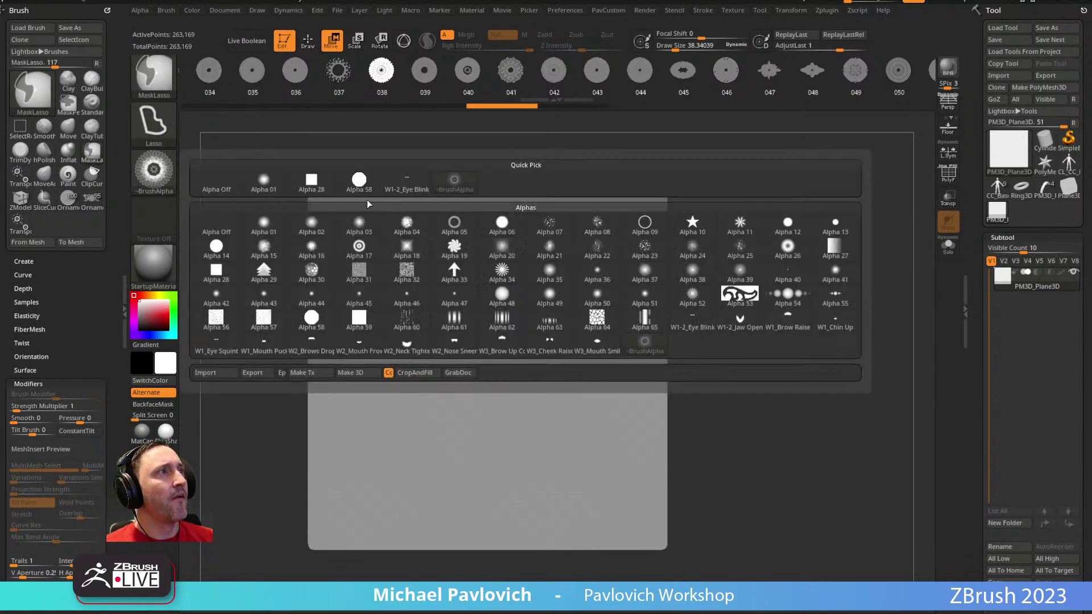
pyautogui.click(453, 246)
pyautogui.click(154, 169)
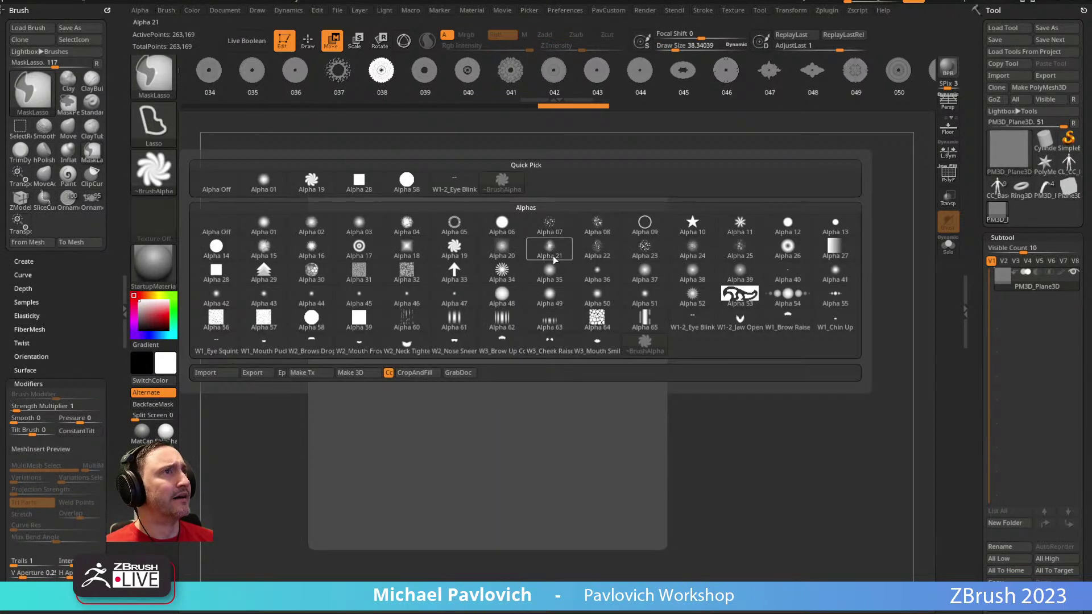
pyautogui.click(738, 300)
# Step: Try masking the plane's right edge, draw transpose lines across the surface and clear the mask
pyautogui.moveTo(715, 260)
pyautogui.keyDown('ctrl'); pyautogui.mouseDown()
pyautogui.moveTo(792, 363)
pyautogui.moveTo(759, 336)
pyautogui.mouseUp(); pyautogui.keyUp('ctrl')
pyautogui.keyDown('ctrl'); pyautogui.moveTo(669, 213); pyautogui.dragTo(663, 292); pyautogui.keyUp('ctrl')
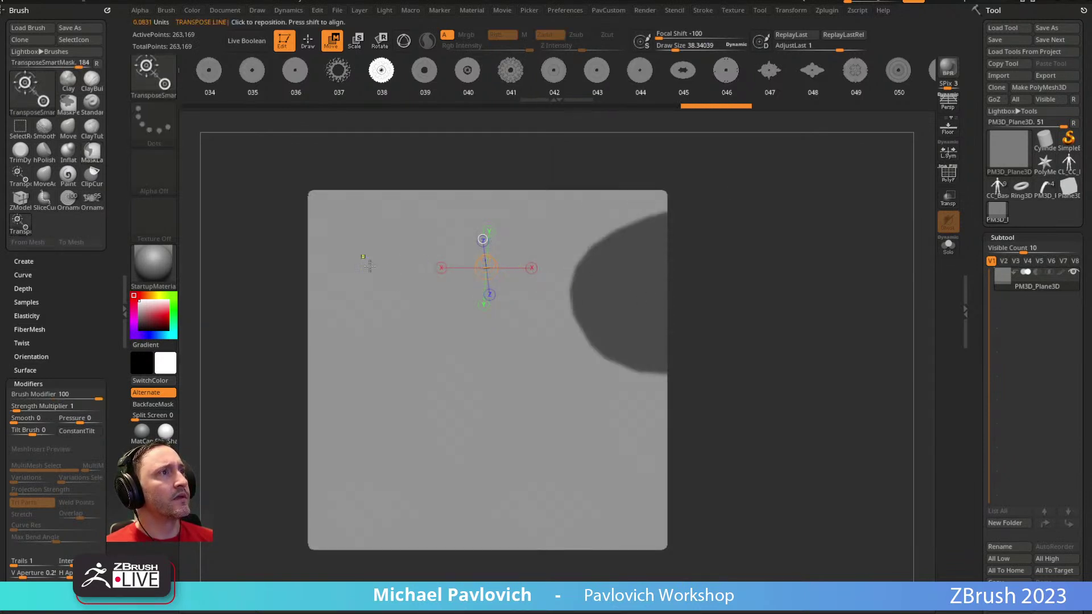
pyautogui.moveTo(363, 257); pyautogui.dragTo(425, 363)
pyautogui.moveTo(504, 245); pyautogui.dragTo(570, 375)
pyautogui.moveTo(705, 227)
pyautogui.keyDown('ctrl'); pyautogui.mouseDown()
pyautogui.moveTo(665, 368)
pyautogui.moveTo(642, 375)
pyautogui.mouseUp(); pyautogui.keyUp('ctrl')
pyautogui.moveTo(371, 261); pyautogui.dragTo(453, 383)
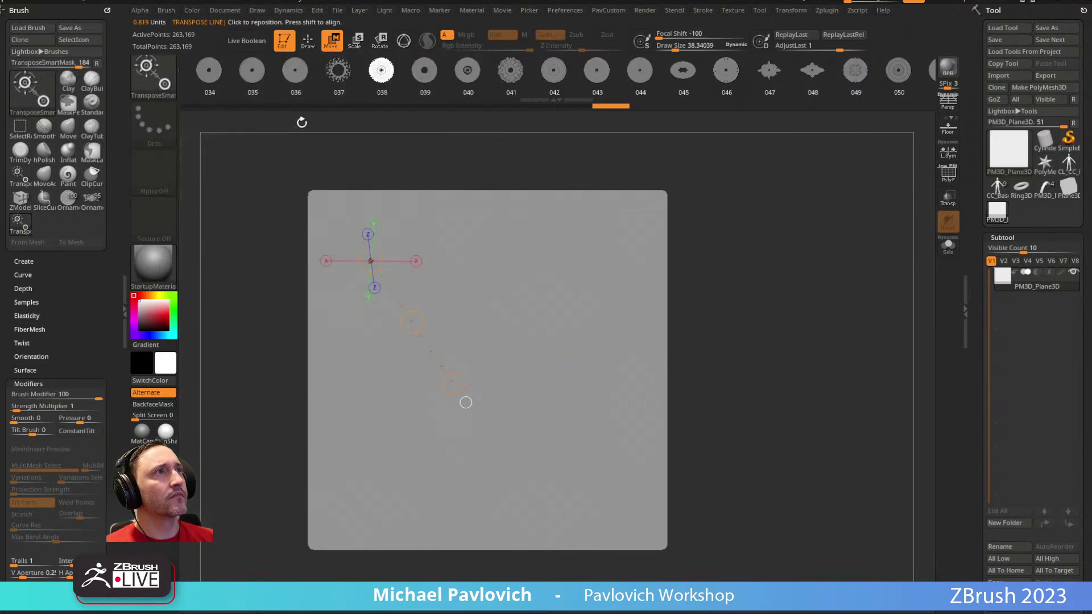
# Step: Try to use rosette ornament 038 in Move mode, then switch to Draw mode and back to Move
pyautogui.click(378, 78)
pyautogui.click(371, 86)
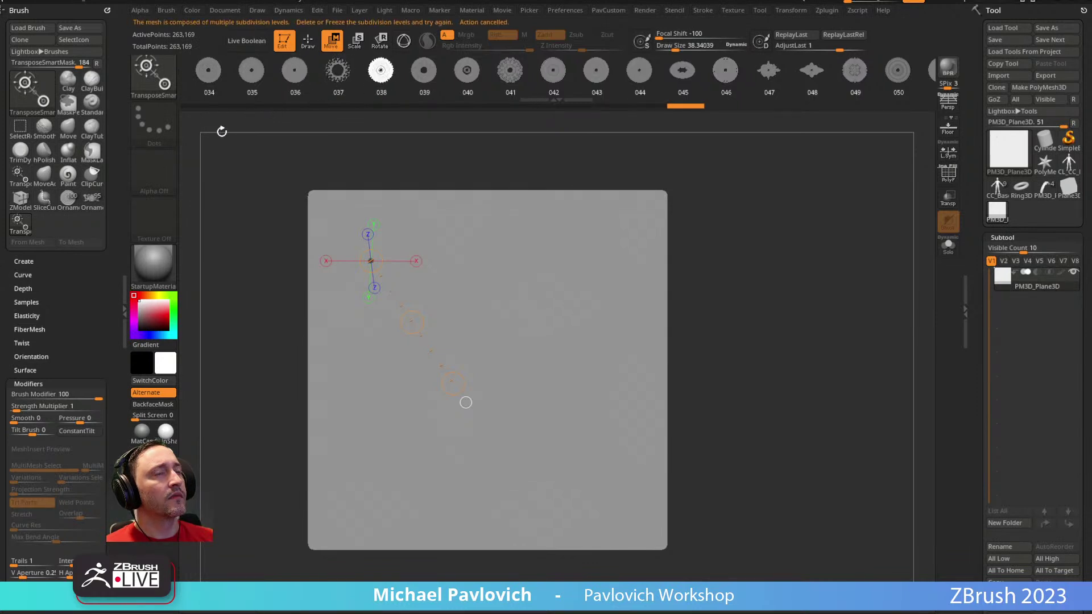
pyautogui.press('q')
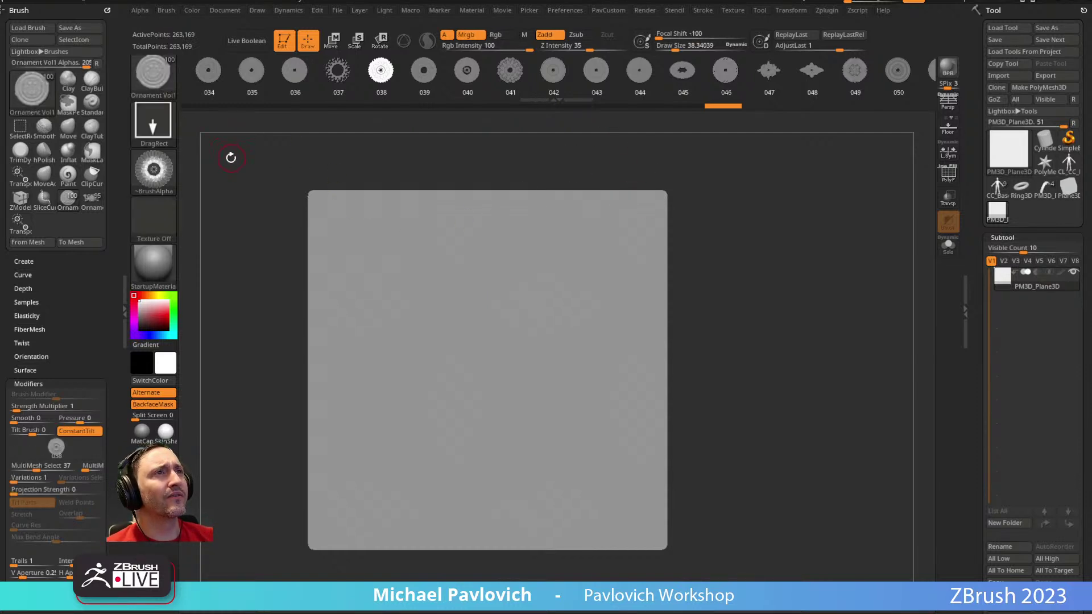
pyautogui.press('w')
pyautogui.keyDown('alt'); pyautogui.moveTo(231, 188); pyautogui.dragTo(234, 204); pyautogui.keyUp('alt')
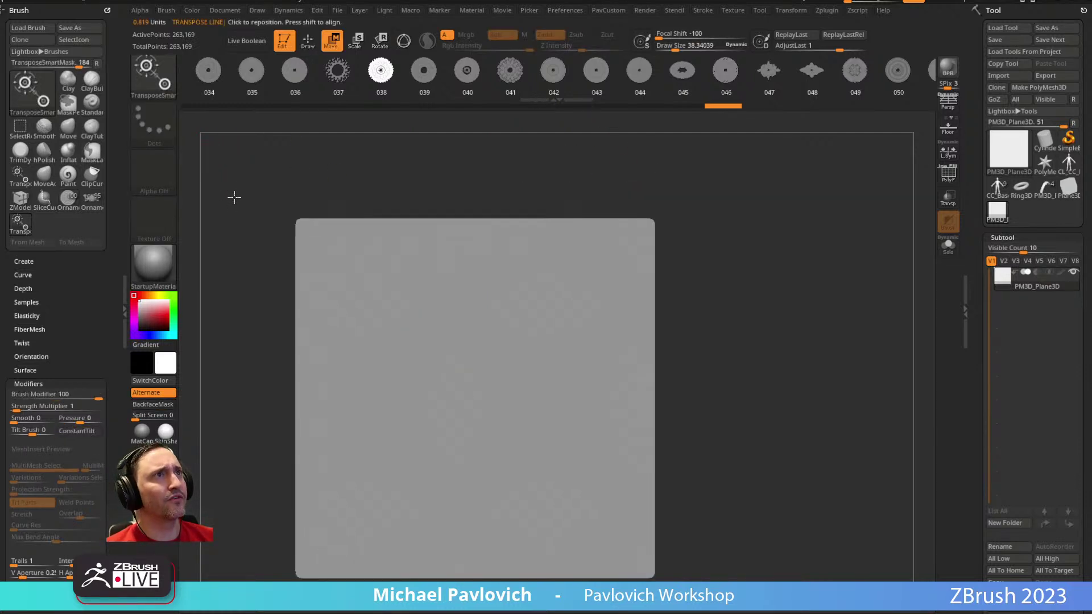
# Step: Mask a diamond-shaped area near the plane's upper edge with the TransposeSmartMask brush and return to Draw mode
pyautogui.moveTo(483, 279); pyautogui.dragTo(607, 449)
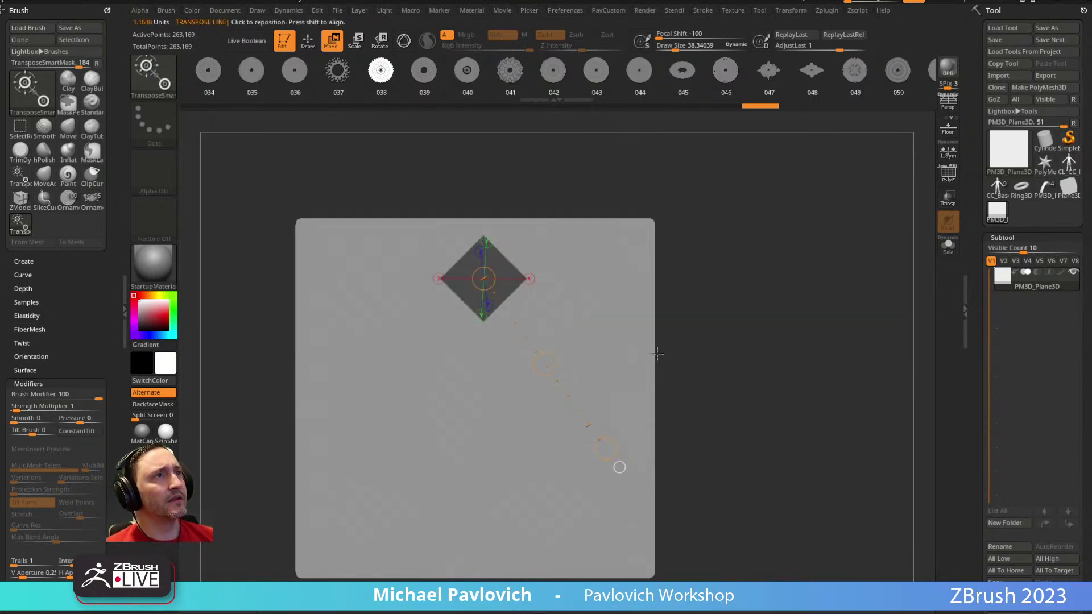
pyautogui.press('q')
pyautogui.keyDown('alt'); pyautogui.moveTo(257, 171); pyautogui.dragTo(280, 176); pyautogui.keyUp('alt')
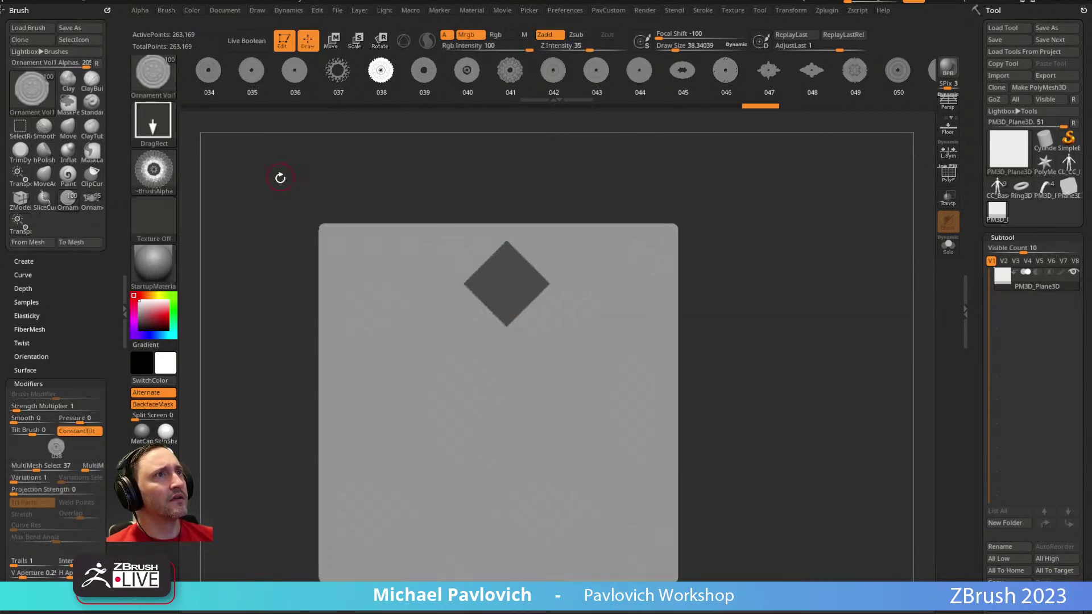
# Step: Set the ornament brush's alpha to Alpha 54
pyautogui.click(153, 171)
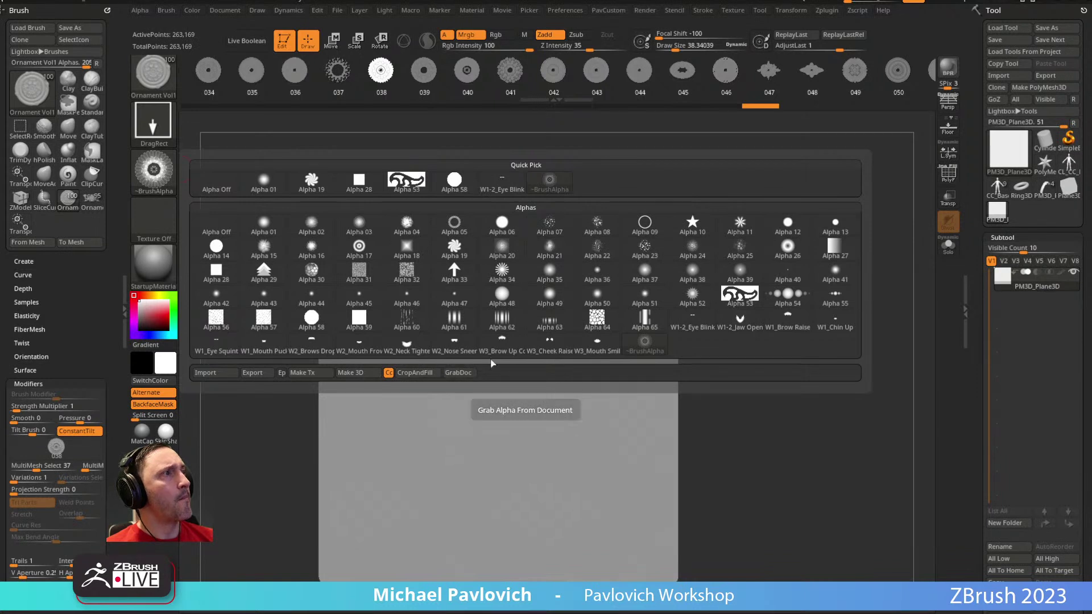
pyautogui.moveTo(539, 340)
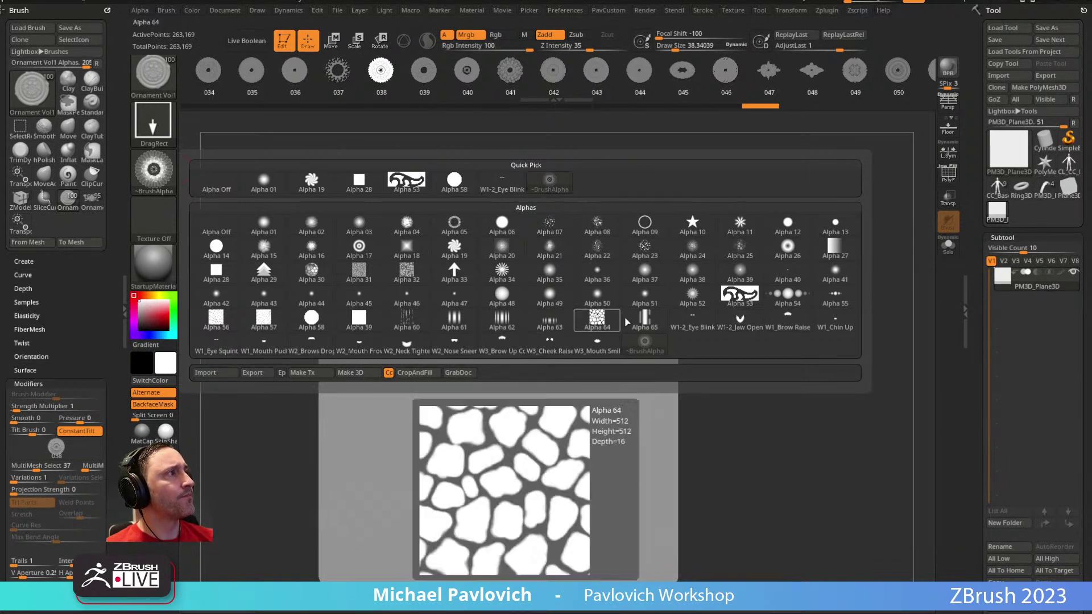
pyautogui.click(788, 293)
pyautogui.keyDown('alt'); pyautogui.moveTo(725, 260); pyautogui.dragTo(704, 250); pyautogui.keyUp('alt')
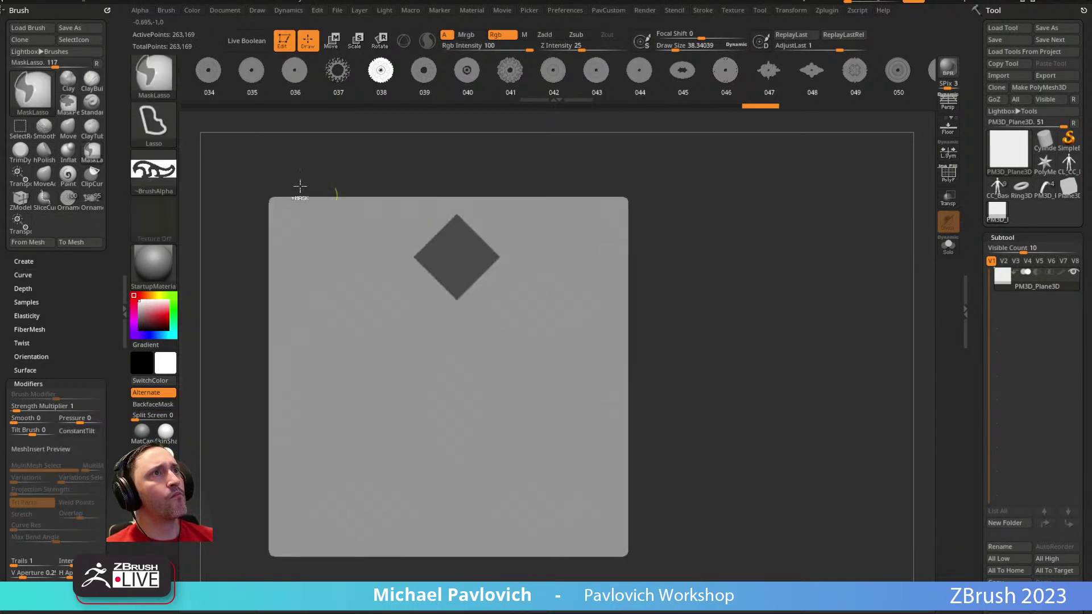
# Step: Set the masking brush's stroke to DragRect and replace it with Dots
pyautogui.keyDown('ctrl'); pyautogui.click(161, 126); pyautogui.keyUp('ctrl')
pyautogui.keyDown('ctrl'); pyautogui.click(263, 137); pyautogui.keyUp('ctrl')
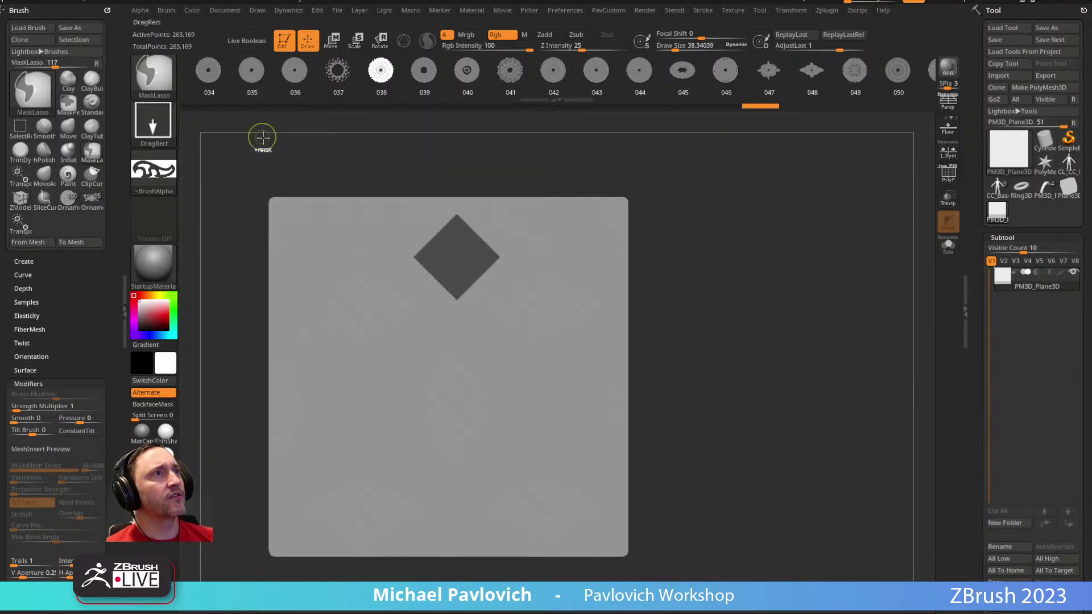
pyautogui.keyDown('ctrl'); pyautogui.click(154, 121); pyautogui.keyUp('ctrl')
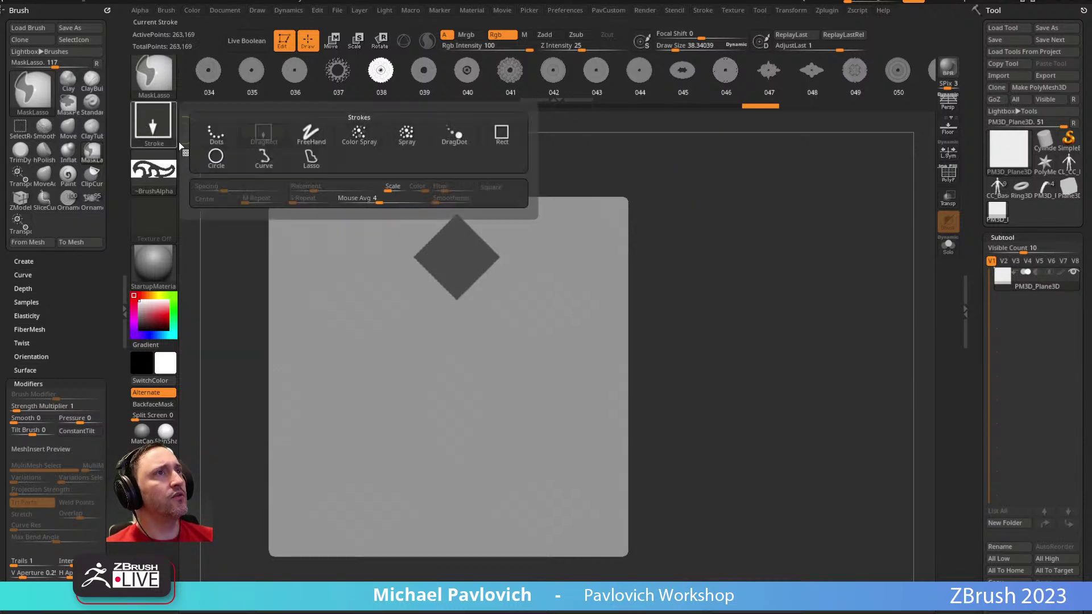
pyautogui.keyDown('ctrl'); pyautogui.click(216, 147); pyautogui.keyUp('ctrl')
# Step: Mask a wide rectangle across the plane's lower half with the scroll alpha and clear the plane's masks
pyautogui.moveTo(703, 224)
pyautogui.keyDown('ctrl'); pyautogui.mouseDown()
pyautogui.moveTo(828, 316)
pyautogui.moveTo(480, 439)
pyautogui.moveTo(487, 487)
pyautogui.moveTo(627, 487)
pyautogui.moveTo(638, 446)
pyautogui.moveTo(612, 444)
pyautogui.mouseUp(); pyautogui.keyUp('ctrl')
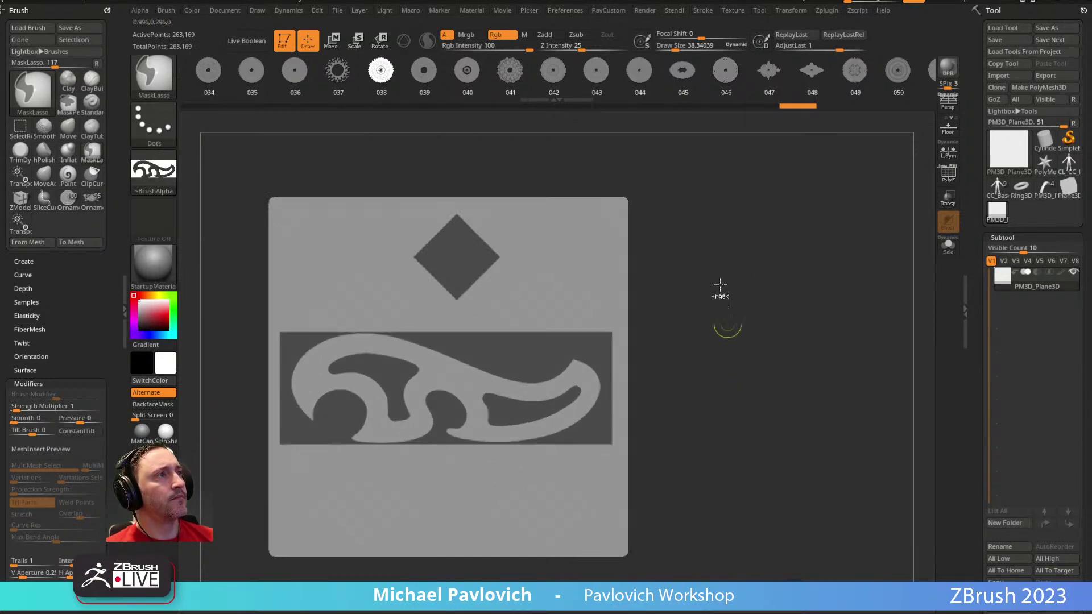
pyautogui.keyDown('ctrl'); pyautogui.moveTo(726, 353); pyautogui.dragTo(707, 295); pyautogui.keyUp('ctrl')
pyautogui.moveTo(466, 282)
pyautogui.keyDown('ctrl'); pyautogui.mouseDown()
pyautogui.moveTo(517, 324)
pyautogui.moveTo(561, 327)
pyautogui.moveTo(519, 307)
pyautogui.mouseUp(); pyautogui.keyUp('ctrl')
# Step: Return to Move mode, try to use the MaskLasso brush and its stroke there, and check the available brushes
pyautogui.press('w')
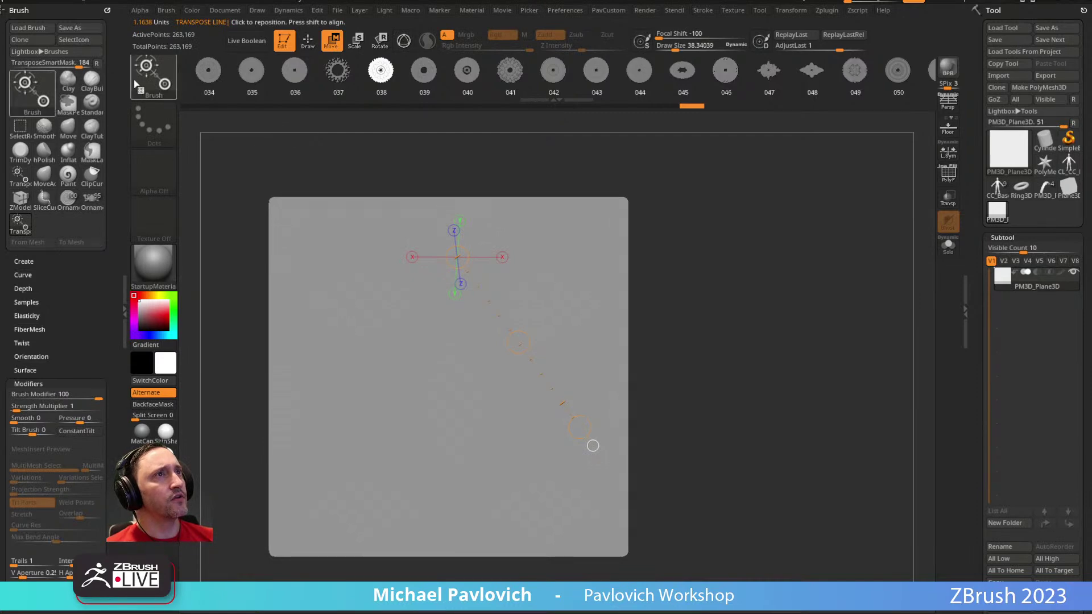
pyautogui.click(163, 83)
pyautogui.click(836, 299)
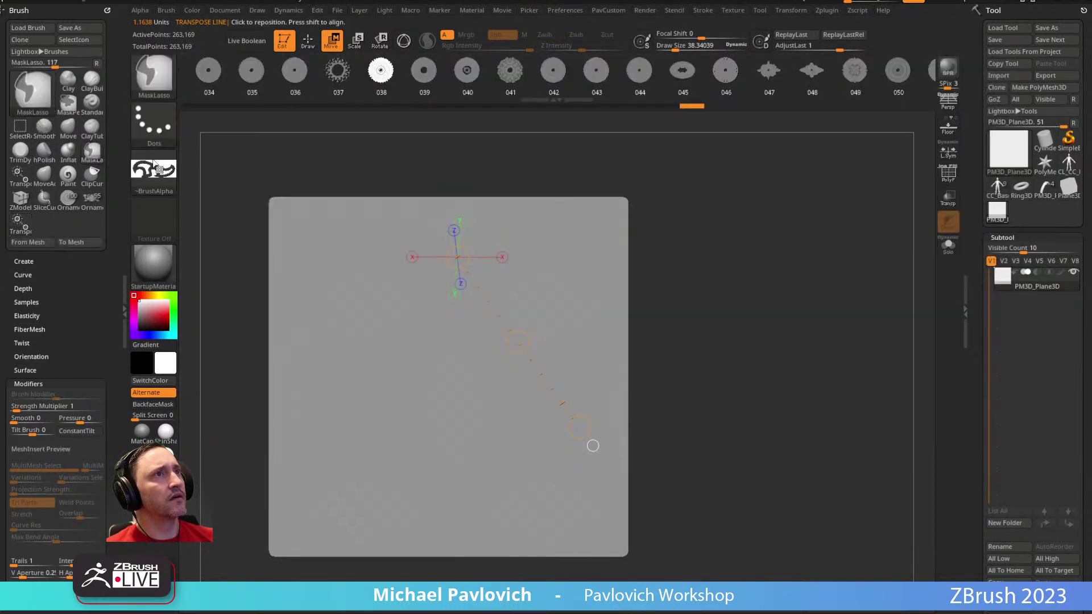
pyautogui.click(154, 122)
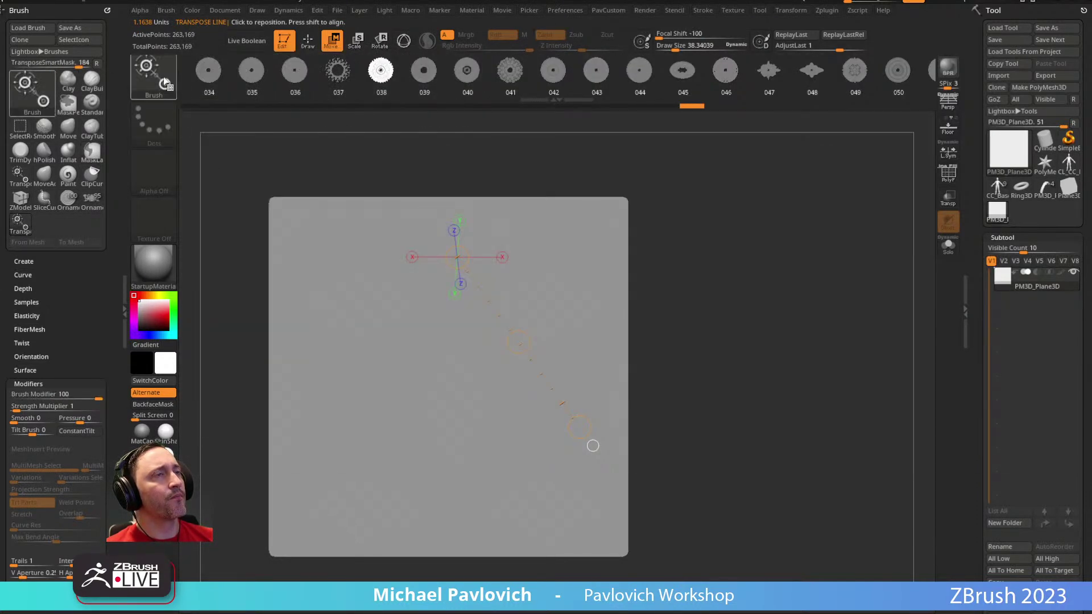
pyautogui.click(165, 84)
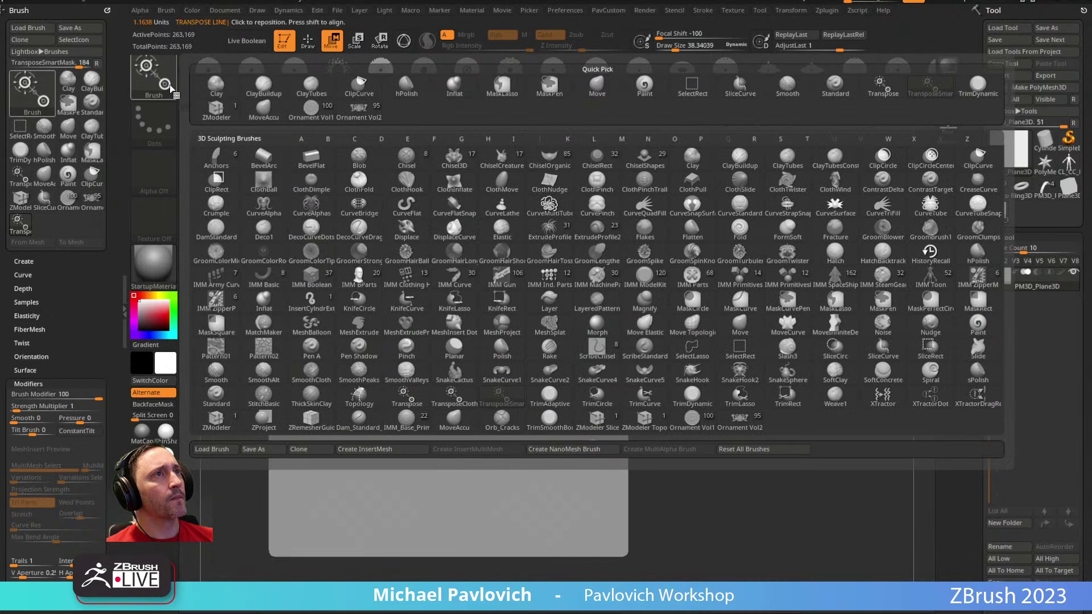
pyautogui.click(284, 199)
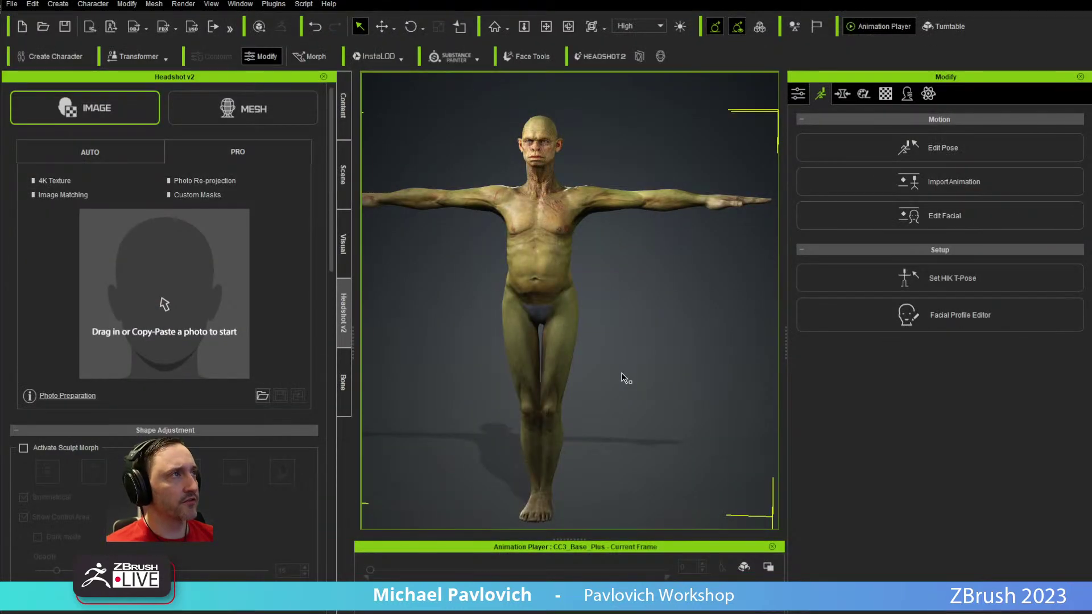
# Step: Switch to Character Creator and try to put the character into the A-Pose calibration pose
pyautogui.rightClick(617, 377)
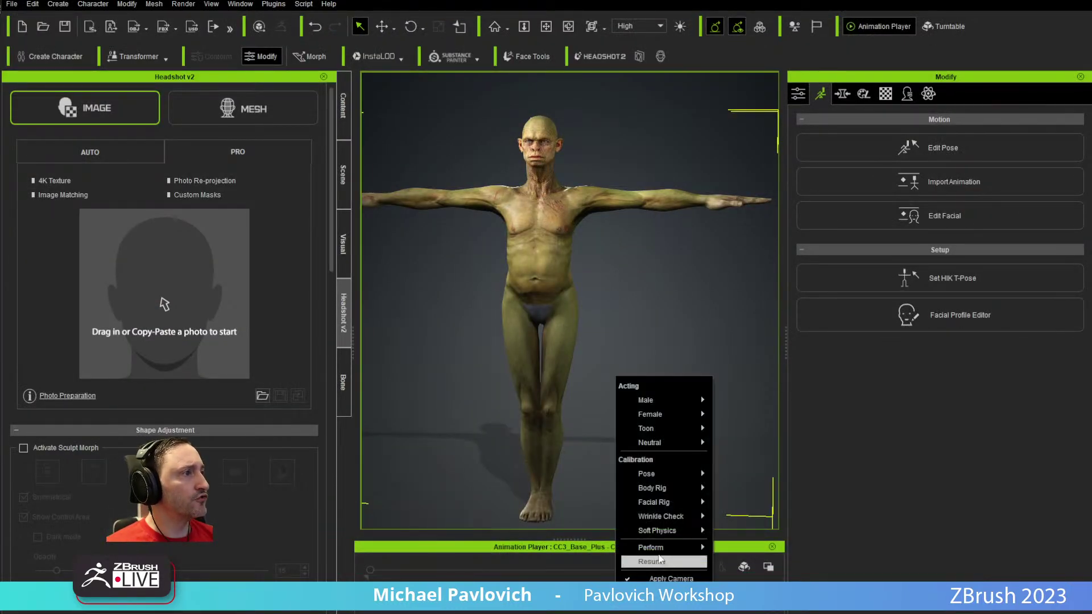
pyautogui.moveTo(660, 474)
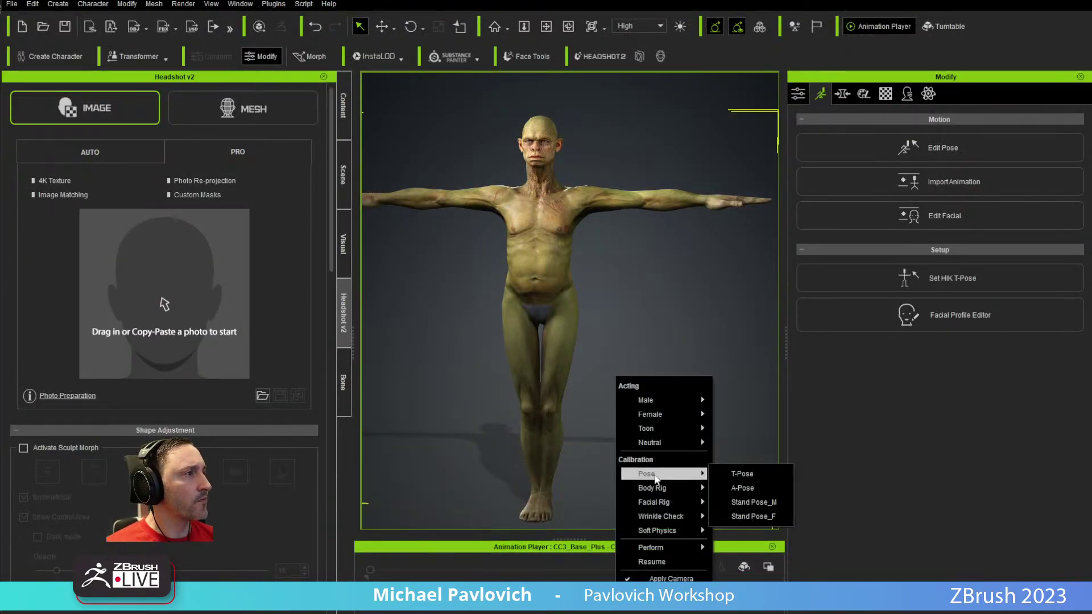
pyautogui.click(745, 488)
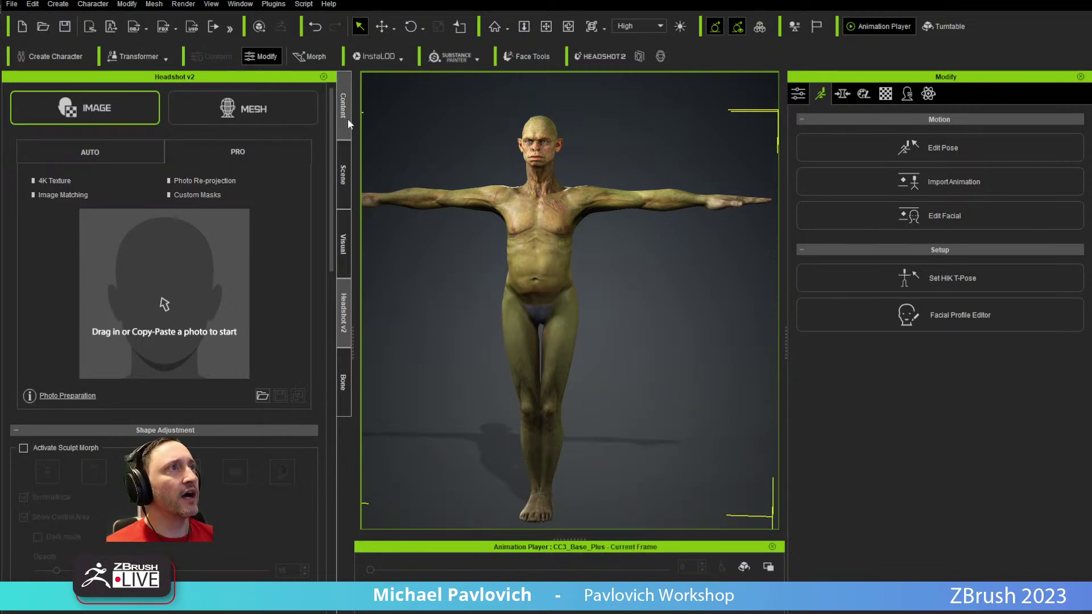
# Step: Select the CC3_Base_Plus character in the scene and apply the A-Pose calibration pose
pyautogui.click(344, 166)
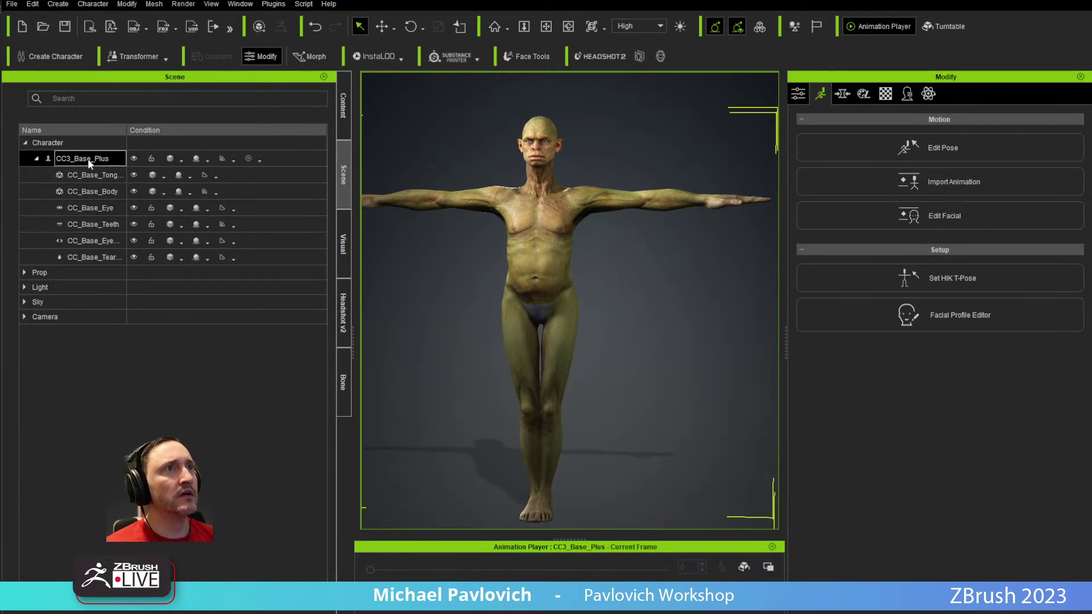
pyautogui.rightClick(617, 376)
pyautogui.moveTo(654, 474)
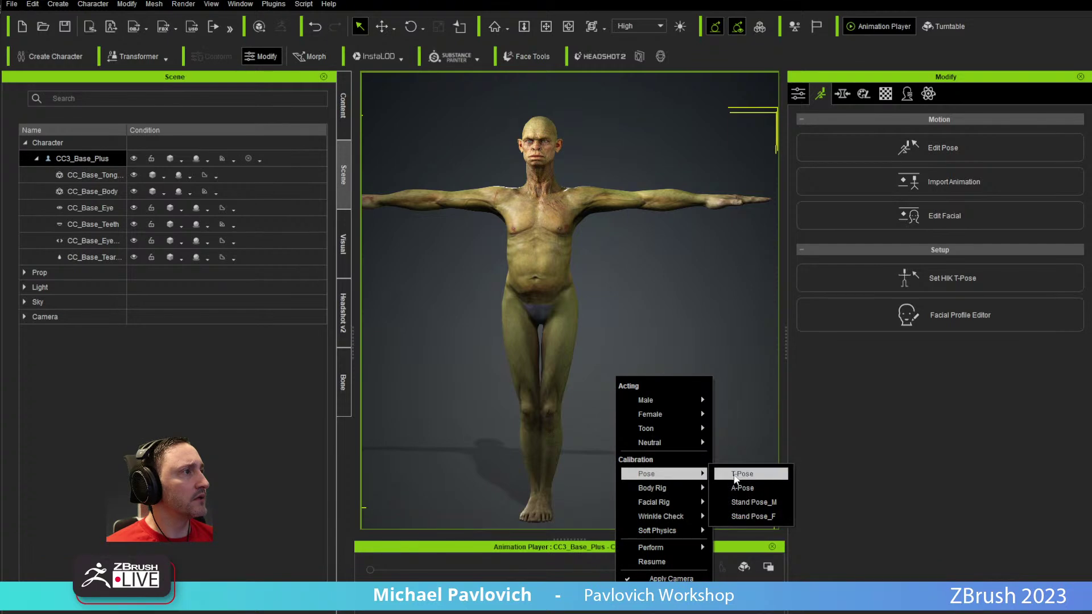
pyautogui.click(734, 487)
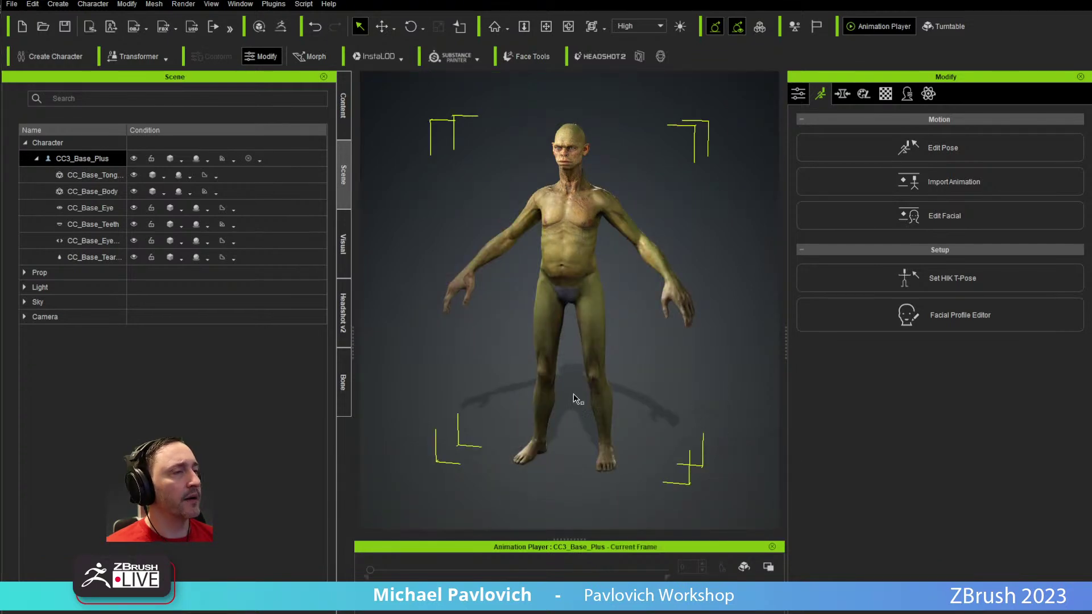
# Step: Switch to ZBrush, frame the posed body and bring it to a higher, detailed subdivision level
pyautogui.hotkey('alt', 'Tab')
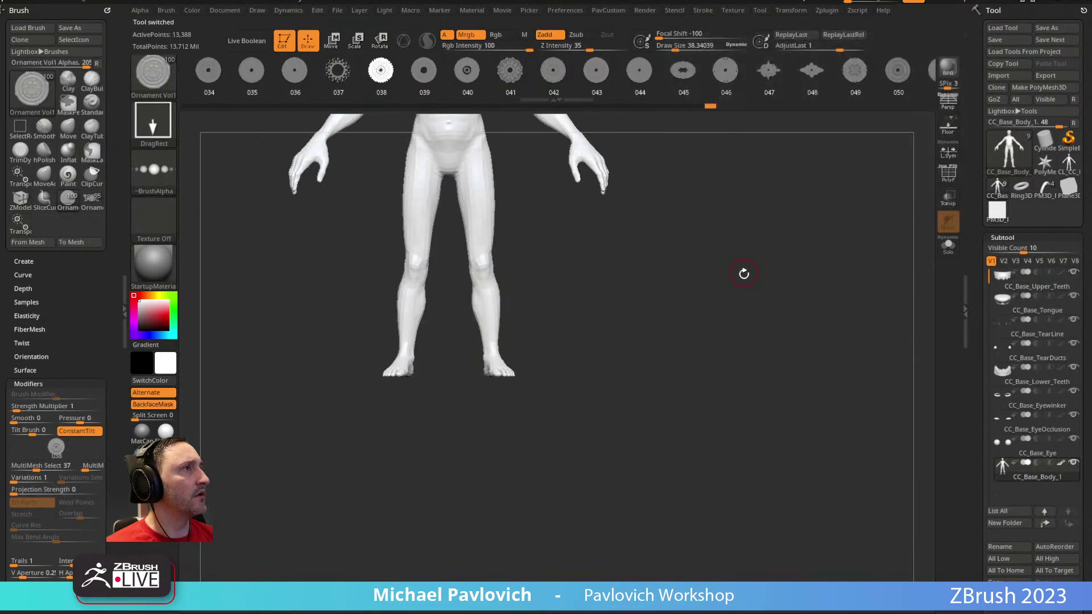
pyautogui.press('f')
pyautogui.moveTo(760, 431); pyautogui.dragTo(821, 380)
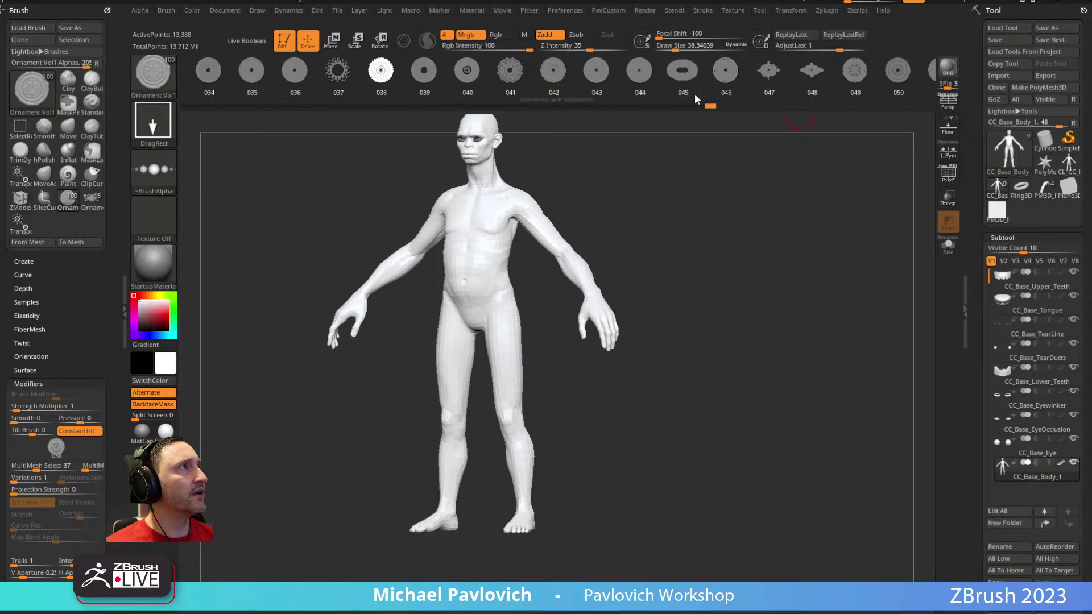
pyautogui.moveTo(993, 381); pyautogui.dragTo(988, 140)
pyautogui.moveTo(704, 105)
pyautogui.mouseDown()
pyautogui.moveTo(382, 108)
pyautogui.moveTo(512, 118)
pyautogui.mouseUp()
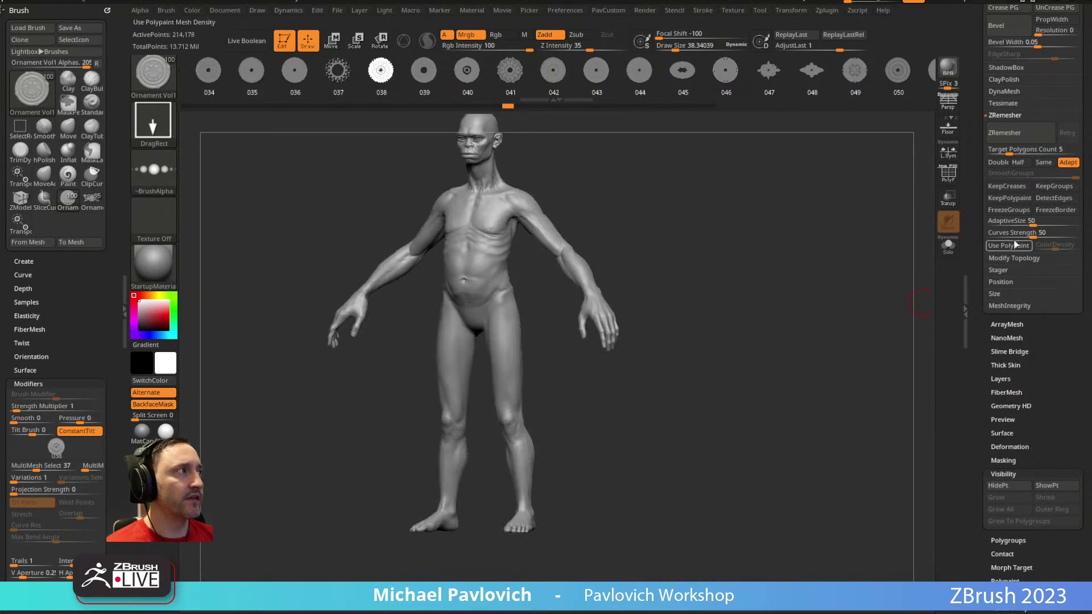
# Step: Clear the GoZ cache files
pyautogui.scroll(10, 975, 219)
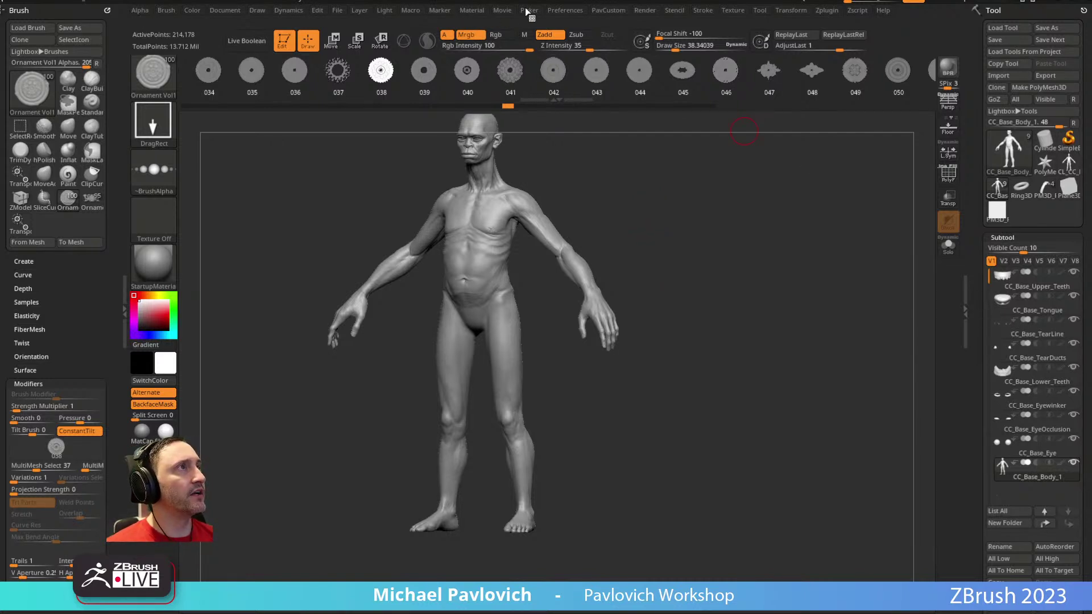
pyautogui.click(552, 14)
pyautogui.moveTo(564, 575); pyautogui.dragTo(570, 437)
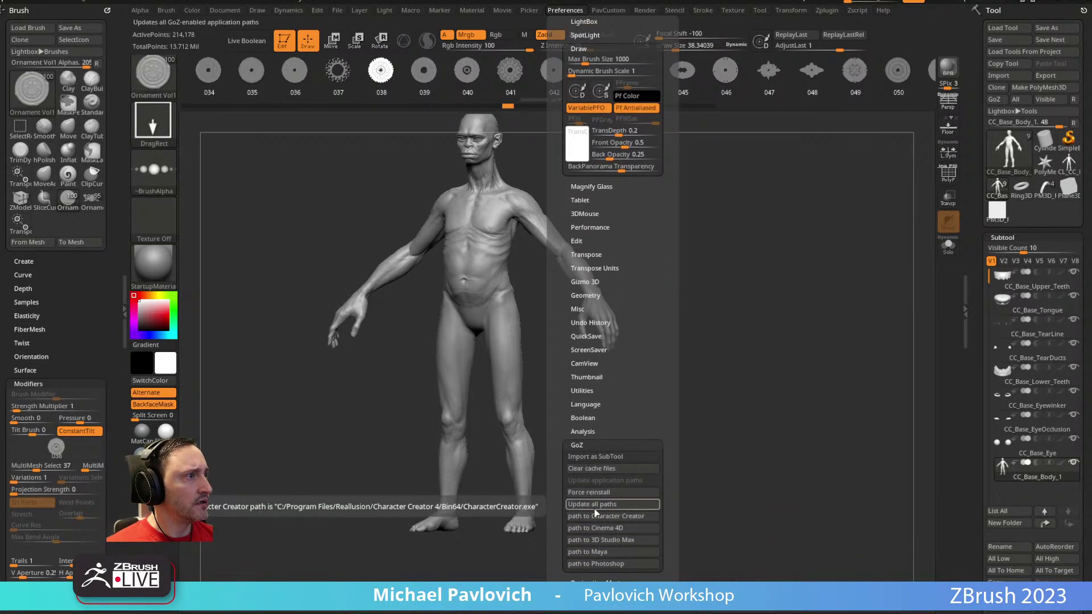
pyautogui.click(596, 468)
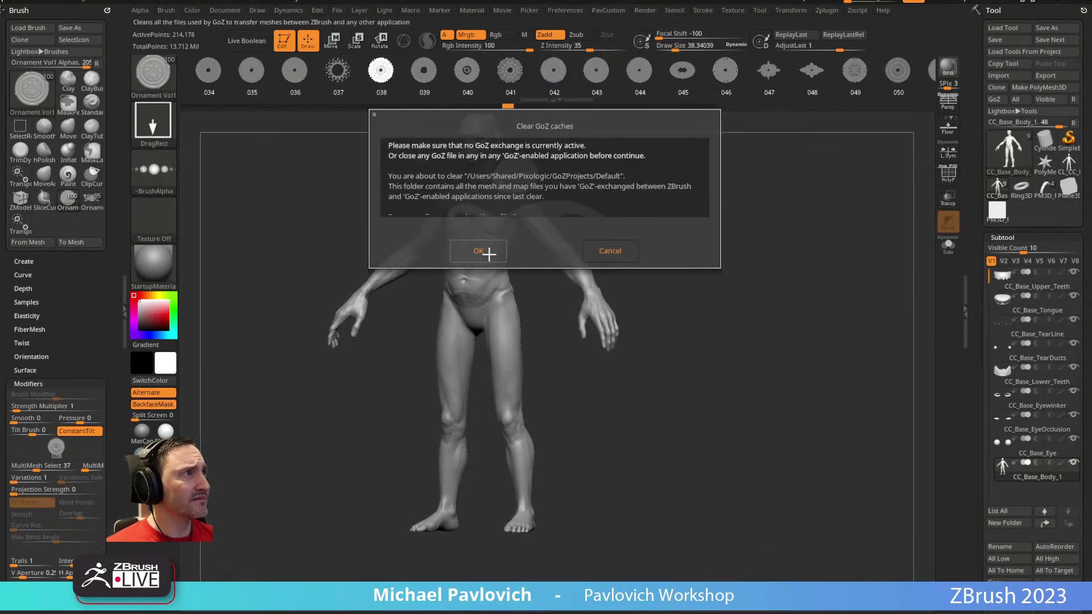
pyautogui.click(481, 316)
# Step: Select the ornamented ring tool PM3D_Ring3D1 and delete all of its subtools
pyautogui.moveTo(697, 319); pyautogui.dragTo(729, 366)
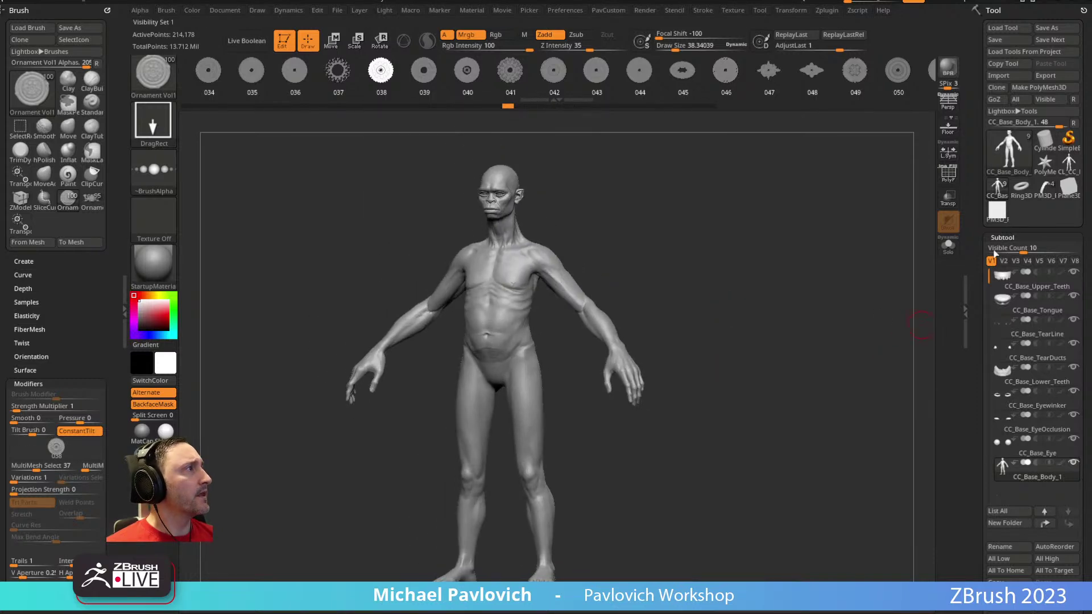
pyautogui.click(1044, 194)
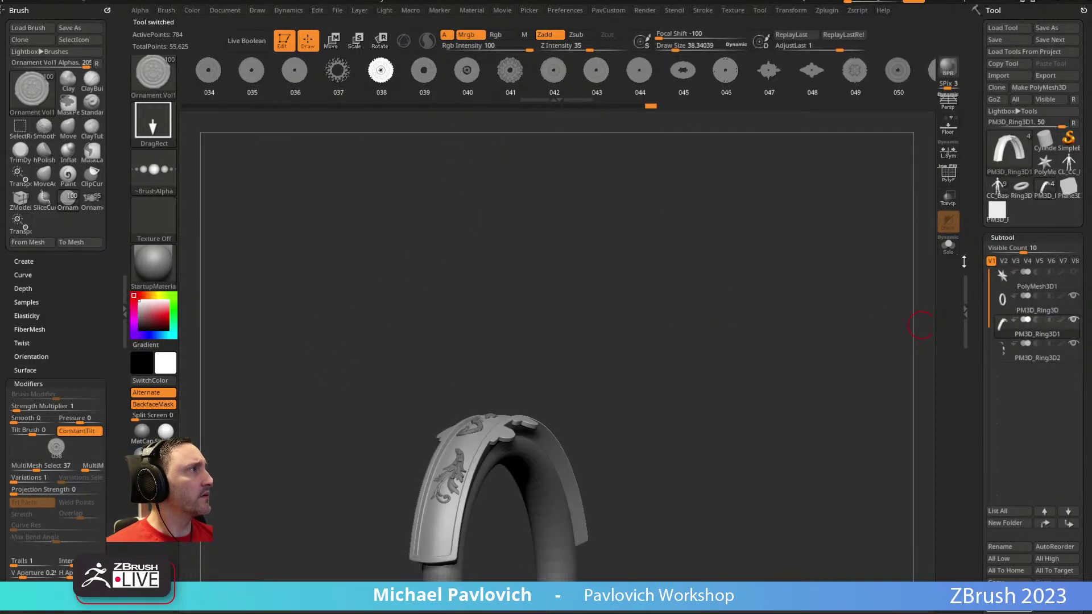
pyautogui.moveTo(595, 310); pyautogui.dragTo(668, 464)
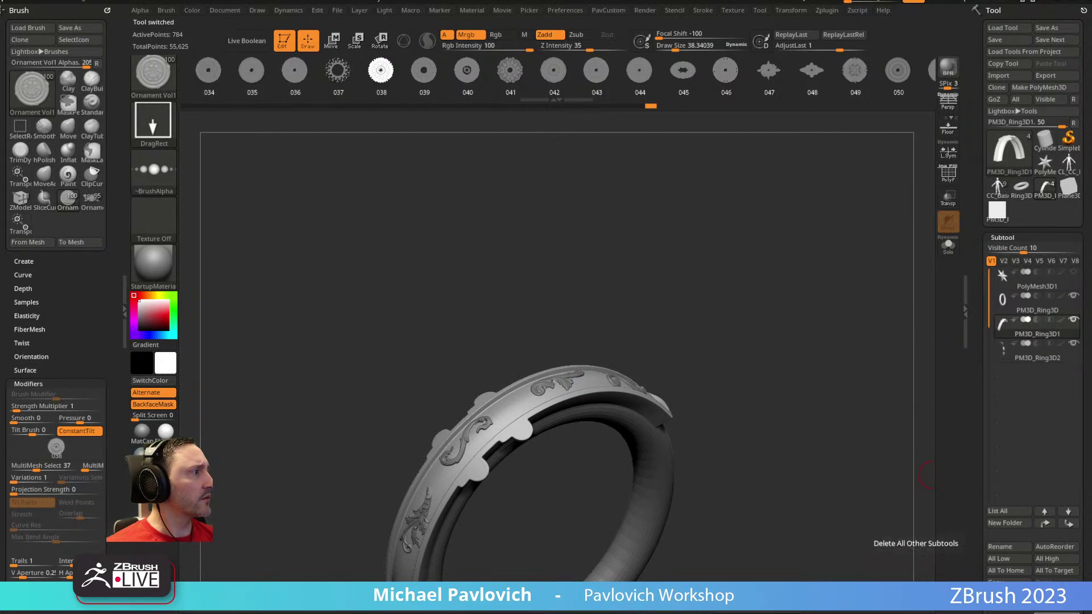
pyautogui.scroll(-3, 978, 501)
pyautogui.scroll(-1, 978, 500)
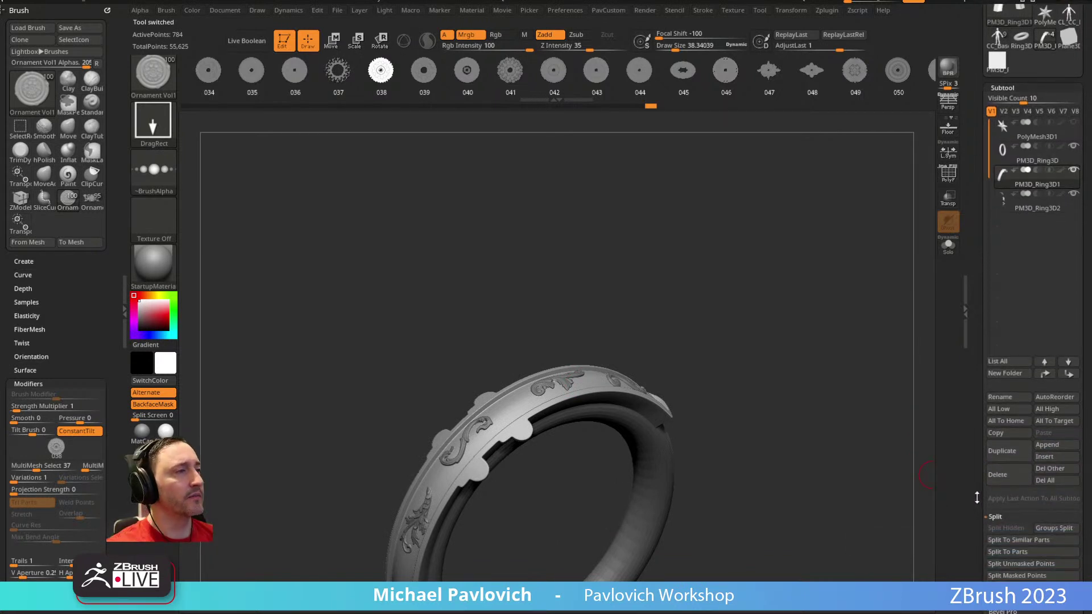
pyautogui.scroll(-1, 979, 494)
pyautogui.click(1046, 459)
# Step: Make the CC_Base_Body_1 character the active tool and choose the Standard brush
pyautogui.click(998, 187)
pyautogui.moveTo(804, 163); pyautogui.dragTo(792, 227)
pyautogui.press('b')
pyautogui.press('s')
pyautogui.press('t')
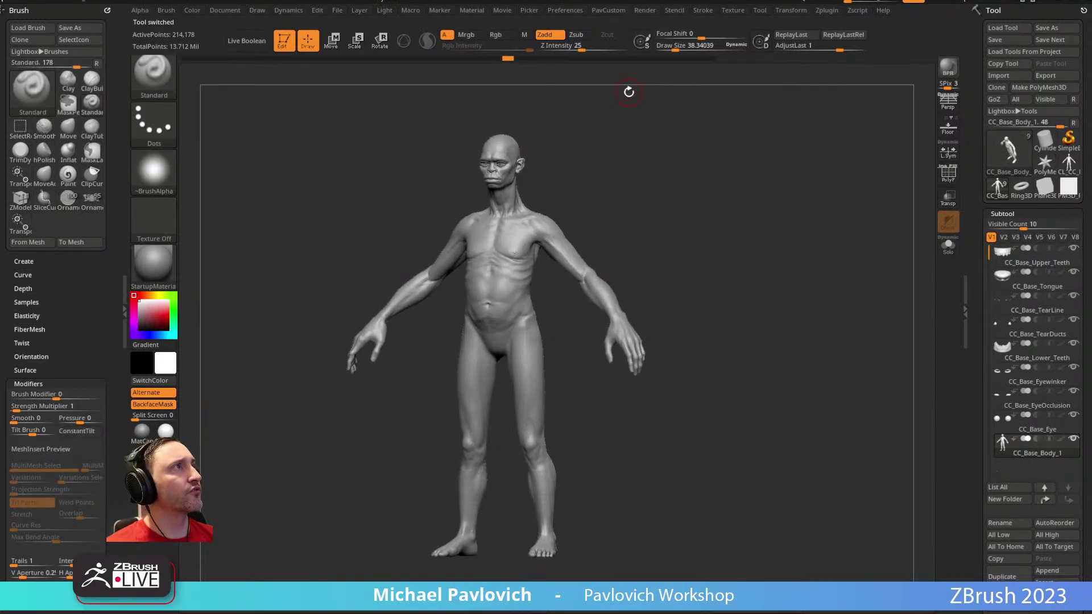
pyautogui.press('shift')
pyautogui.click(560, 10)
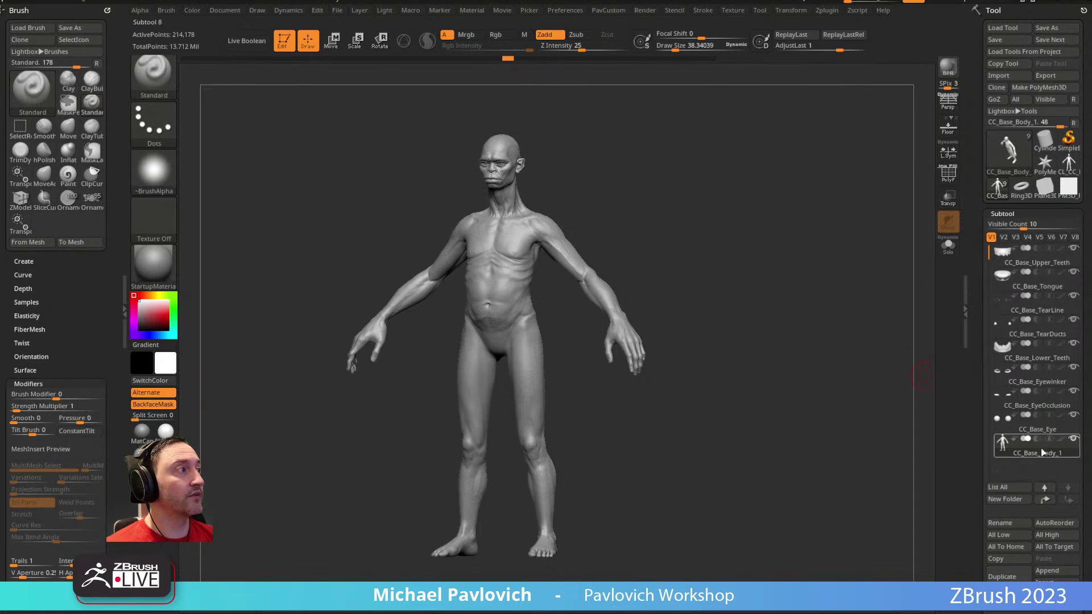
# Step: Open the body's UV Map settings and unfold the mesh into its UV layout with Morph UV
pyautogui.moveTo(974, 362)
pyautogui.mouseDown()
pyautogui.moveTo(987, 210)
pyautogui.moveTo(976, 157)
pyautogui.moveTo(1019, 346)
pyautogui.mouseUp()
pyautogui.keyDown('shift'); pyautogui.click(1007, 359); pyautogui.keyUp('shift')
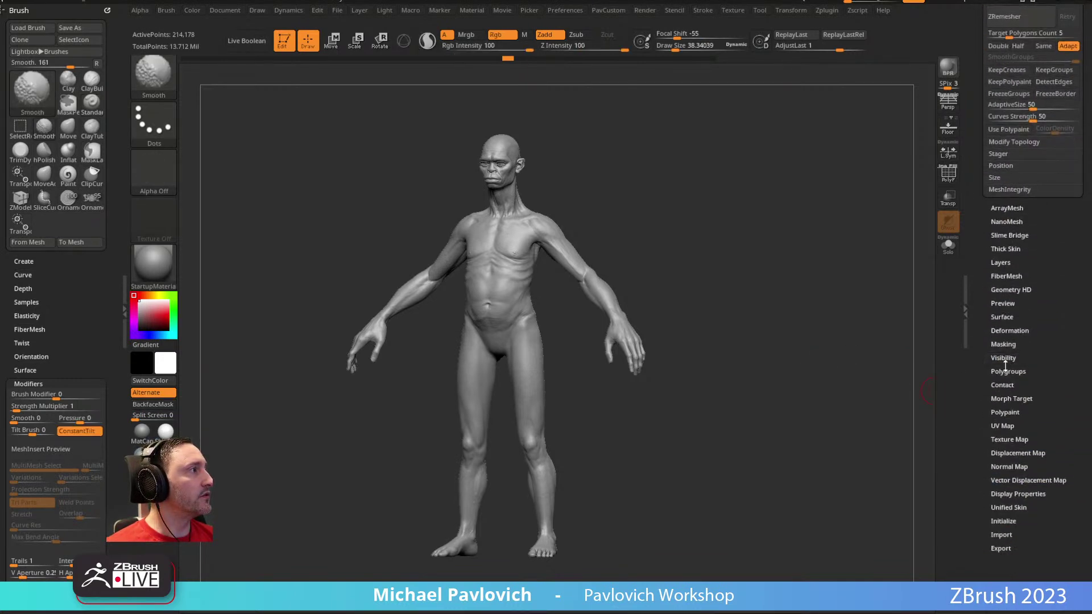
pyautogui.keyDown('shift'); pyautogui.click(1000, 425); pyautogui.keyUp('shift')
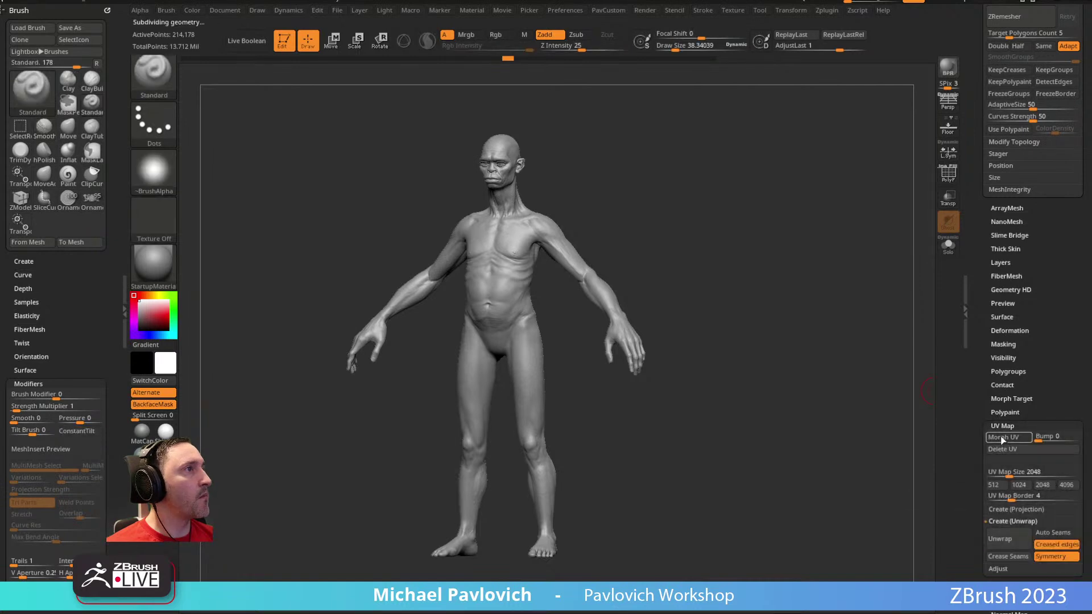
pyautogui.click(1002, 438)
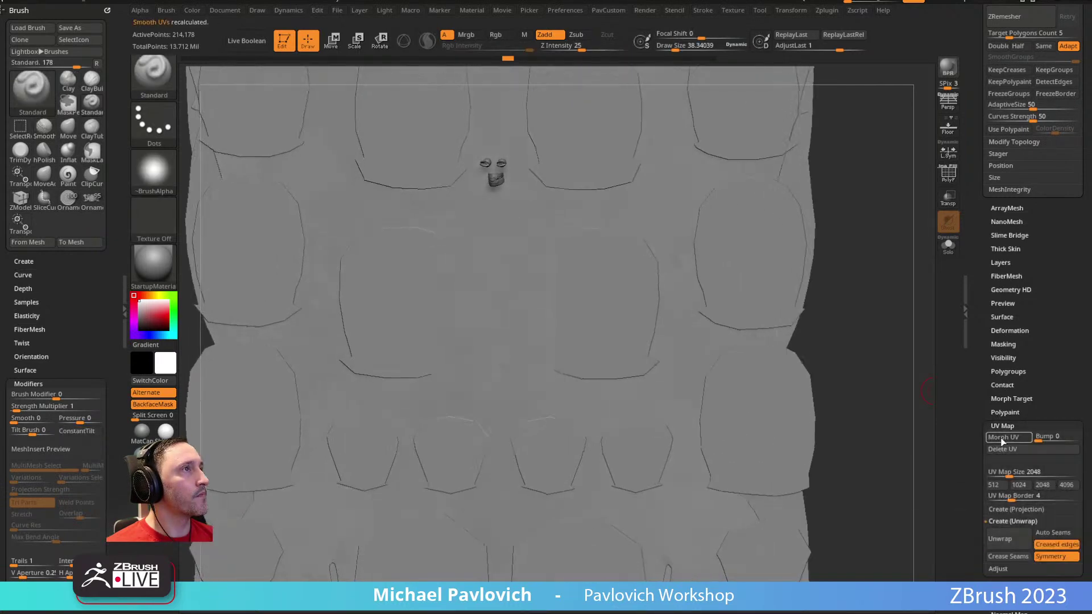
pyautogui.click(1002, 438)
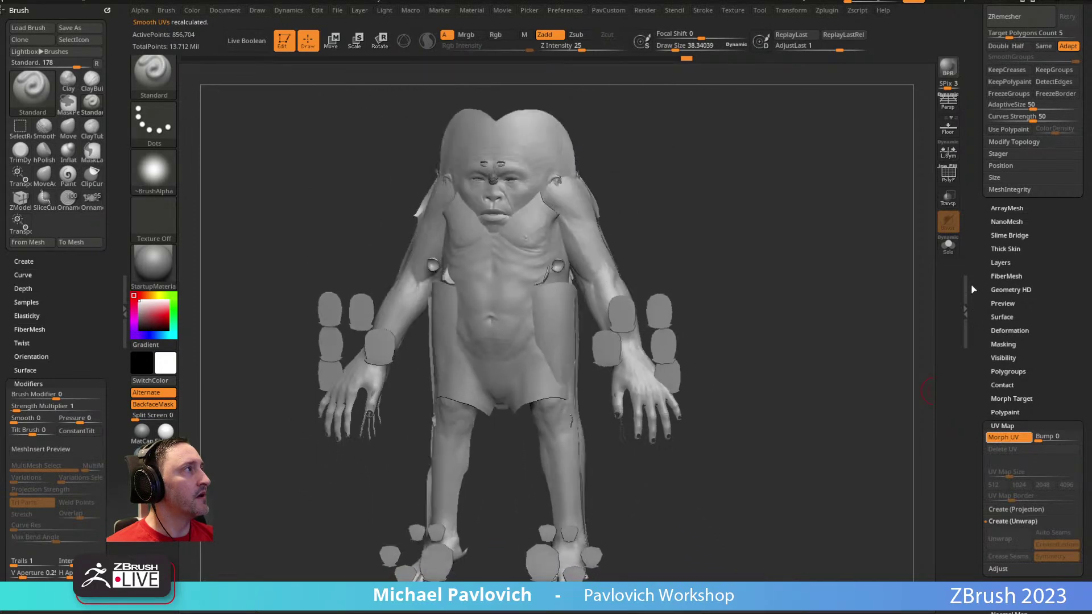
# Step: Restore the body from its UV layout and rename its subtool to CC_Base_Body
pyautogui.scroll(10, 977, 267)
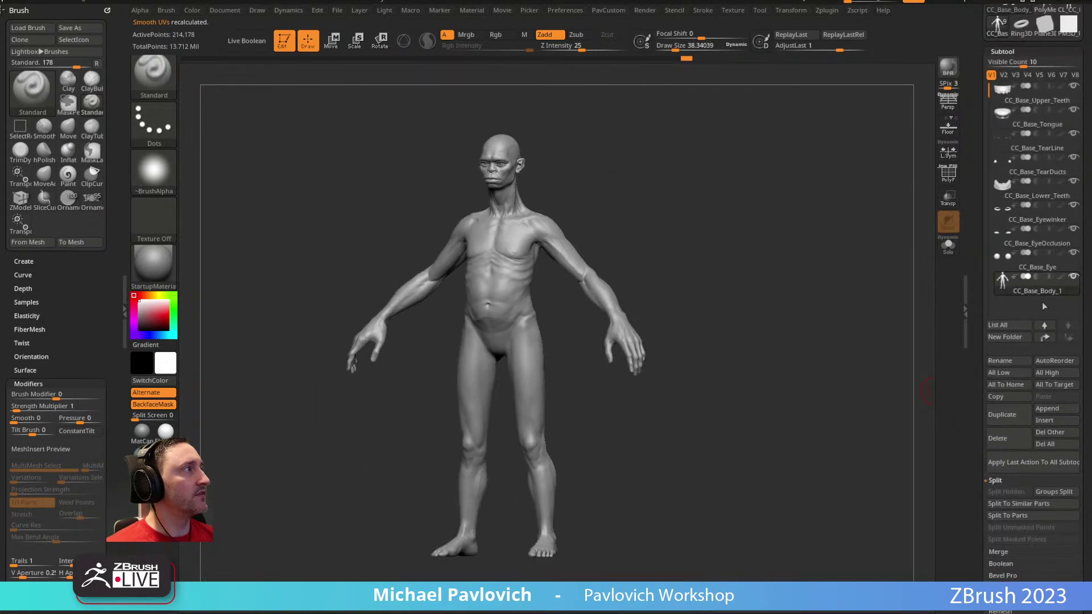
pyautogui.click(999, 360)
pyautogui.press('BackSpace')
pyautogui.press('BackSpace')
pyautogui.press('Return')
# Step: Send all subtools to Character Creator with GoZ and update the character's meshes in the current pose
pyautogui.scroll(5, 972, 353)
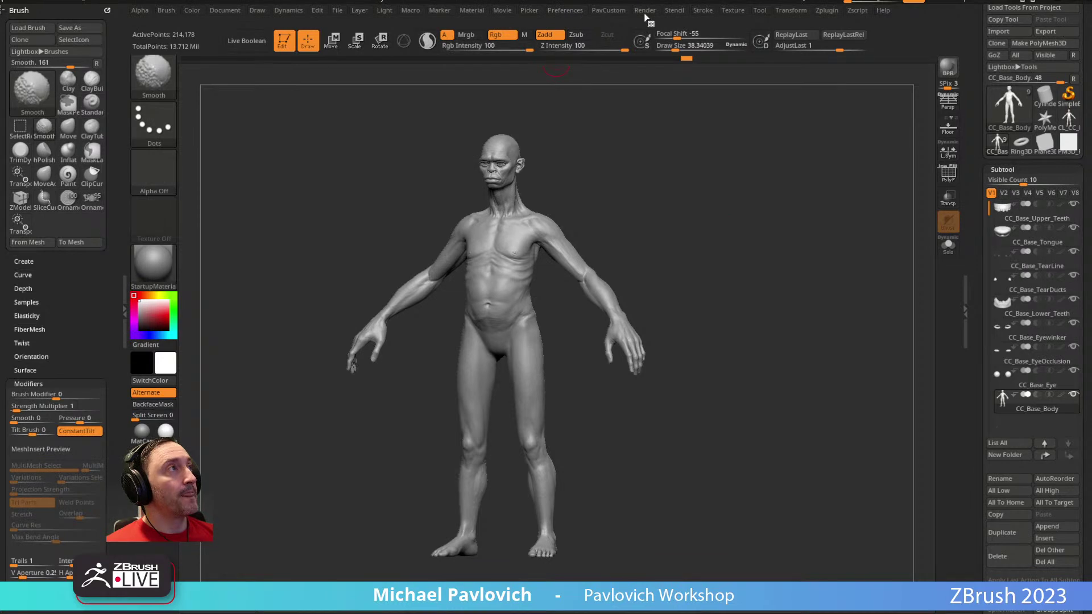
pyautogui.click(1016, 56)
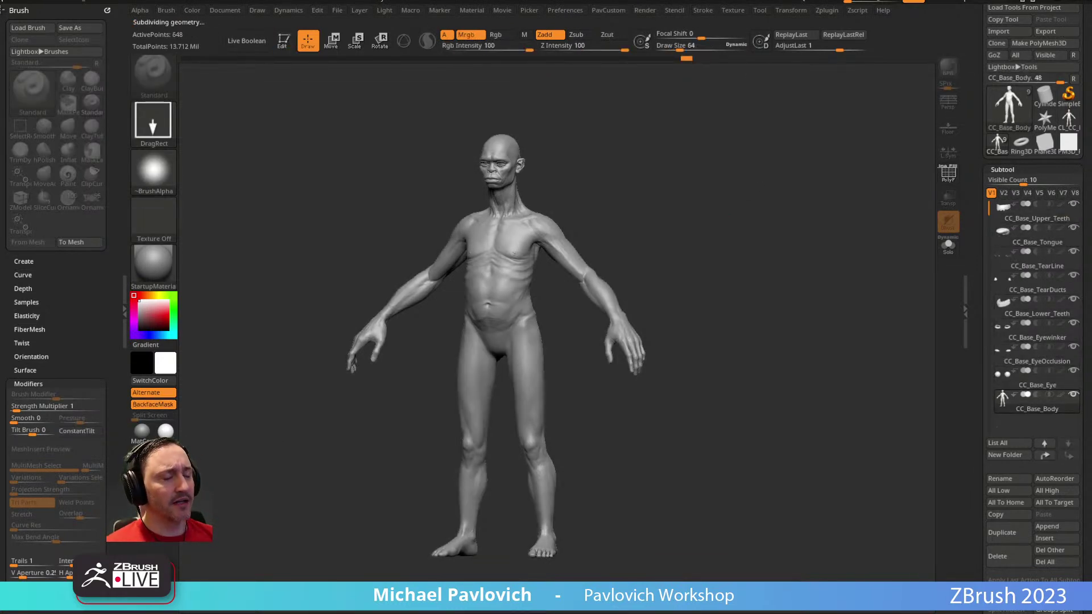
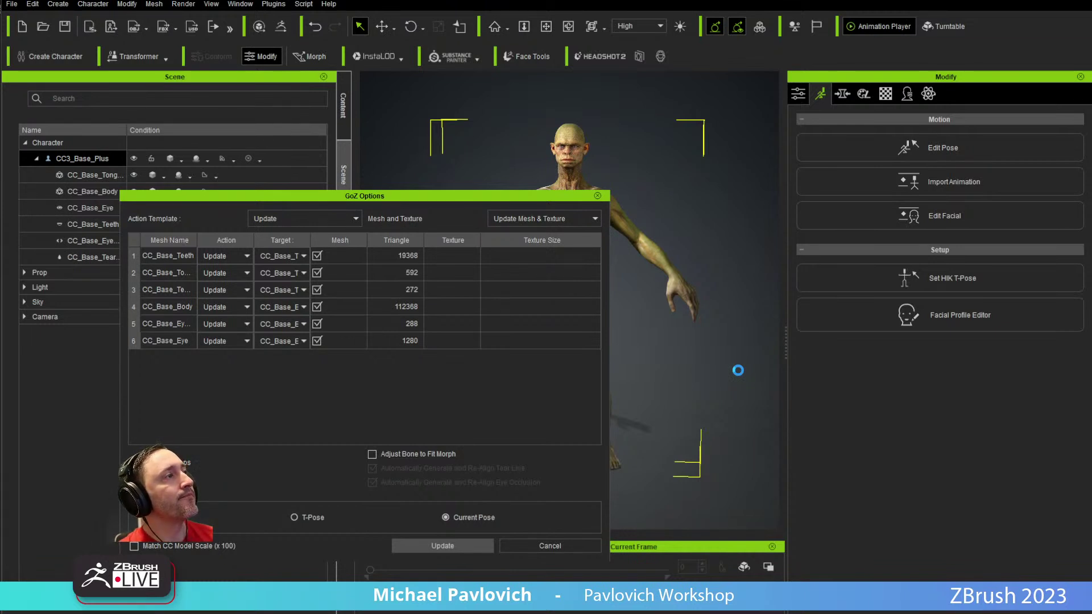
pyautogui.moveTo(703, 372); pyautogui.dragTo(633, 366, button='right')
pyautogui.moveTo(625, 333); pyautogui.dragTo(587, 352, button='middle')
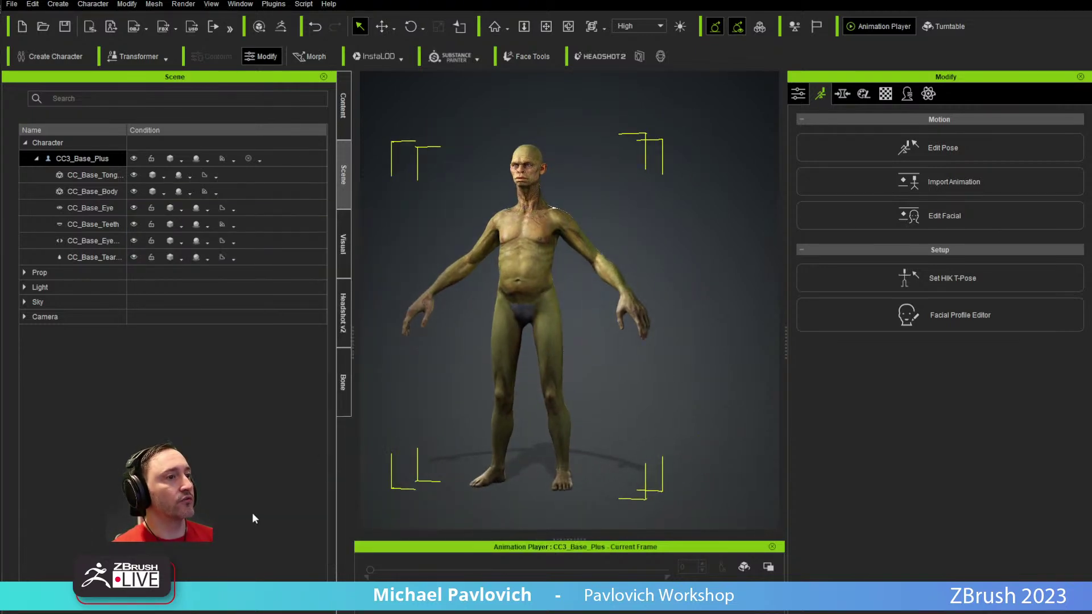
# Step: Switch back to ZBrush and duplicate the CC_Base_Body subtool
pyautogui.hotkey('alt', 'Tab')
pyautogui.keyDown('shift'); pyautogui.moveTo(765, 241); pyautogui.dragTo(800, 241, button='right'); pyautogui.keyUp('shift')
pyautogui.keyDown('ctrl'); pyautogui.moveTo(800, 241); pyautogui.dragTo(809, 267, button='right'); pyautogui.keyUp('ctrl')
pyautogui.scroll(-3, 1002, 395)
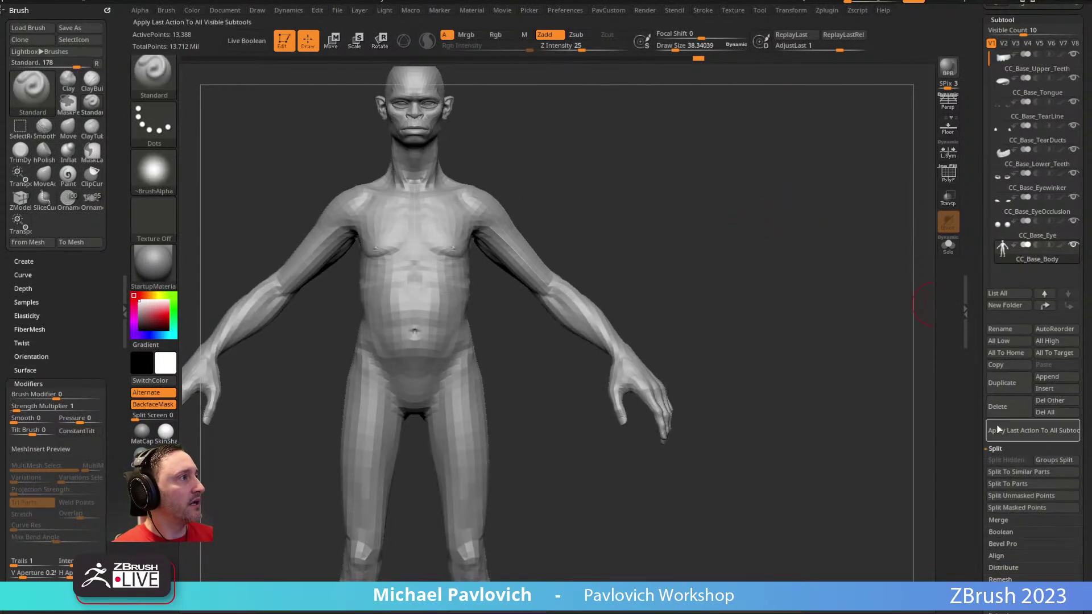
pyautogui.click(1003, 391)
# Step: Show the polyframe on the duplicated body in side view and try to slice it across the waist with SliceCurve
pyautogui.hotkey('shift', 'f')
pyautogui.moveTo(836, 250)
pyautogui.keyDown('shift'); pyautogui.mouseDown()
pyautogui.moveTo(763, 250)
pyautogui.moveTo(747, 270)
pyautogui.mouseUp(); pyautogui.keyUp('shift')
pyautogui.press('s')
pyautogui.press('f')
pyautogui.hotkey('ctrl', 'shift', 'b')
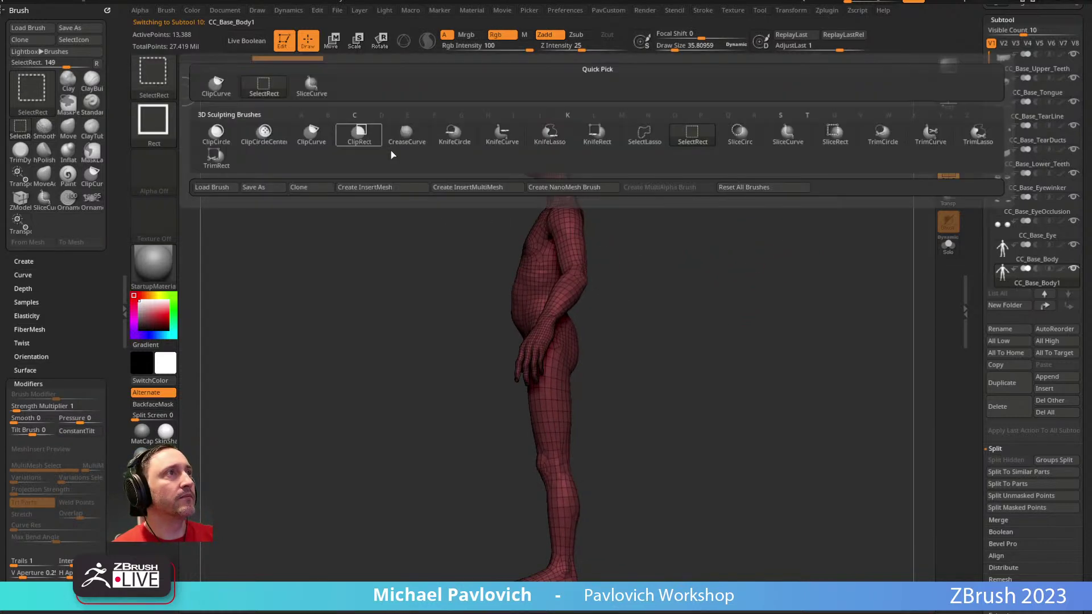
pyautogui.click(787, 134)
pyautogui.moveTo(324, 335); pyautogui.dragTo(807, 214)
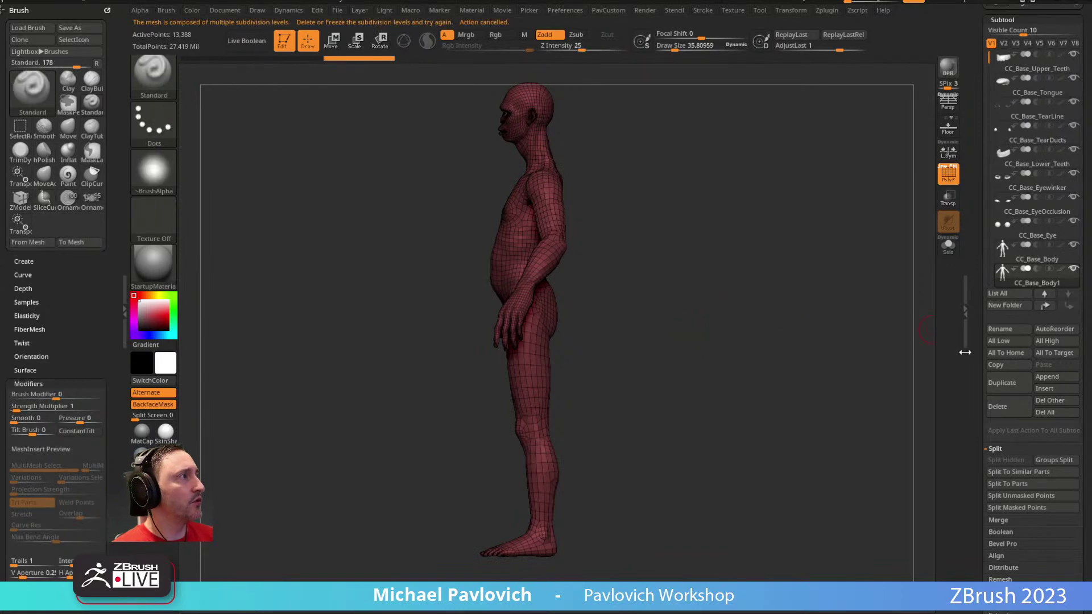
# Step: Delete the duplicated body's subdivision levels and slice it across the waist
pyautogui.scroll(-5, 982, 252)
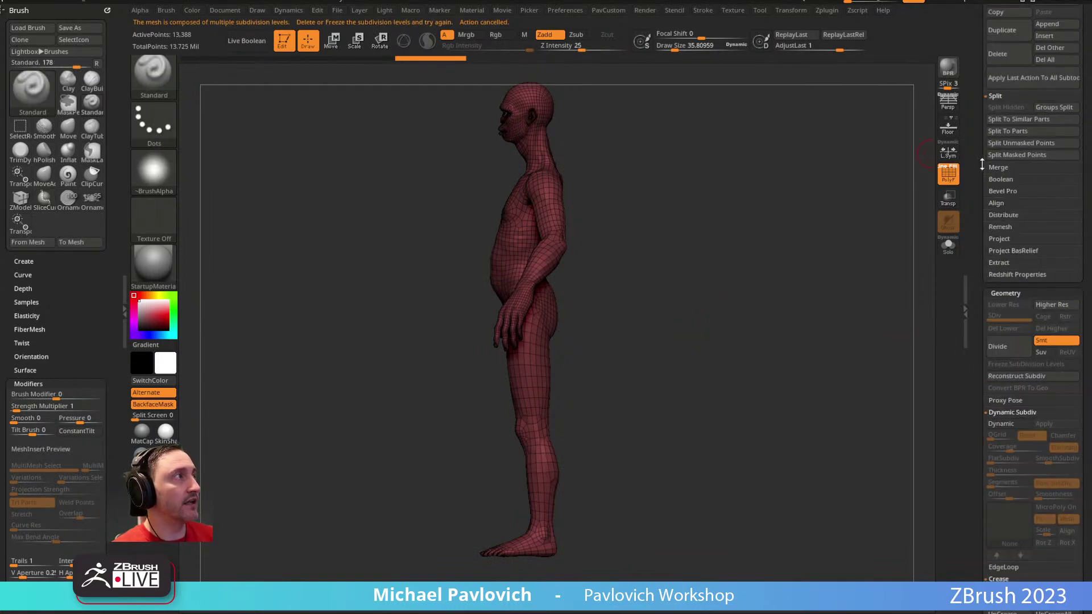
pyautogui.scroll(5, 1018, 228)
pyautogui.click(1012, 228)
pyautogui.moveTo(317, 334)
pyautogui.keyDown('ctrl'); pyautogui.keyDown('shift'); pyautogui.mouseDown()
pyautogui.moveTo(770, 233)
pyautogui.moveTo(785, 214)
pyautogui.mouseUp(); pyautogui.keyUp('shift'); pyautogui.keyUp('ctrl')
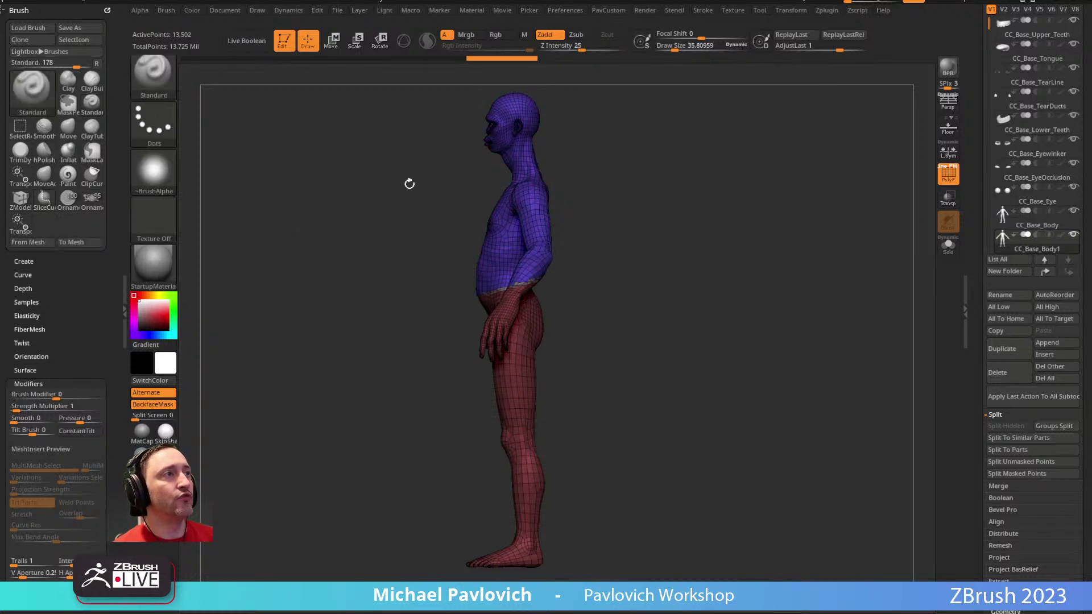
pyautogui.click(1016, 227)
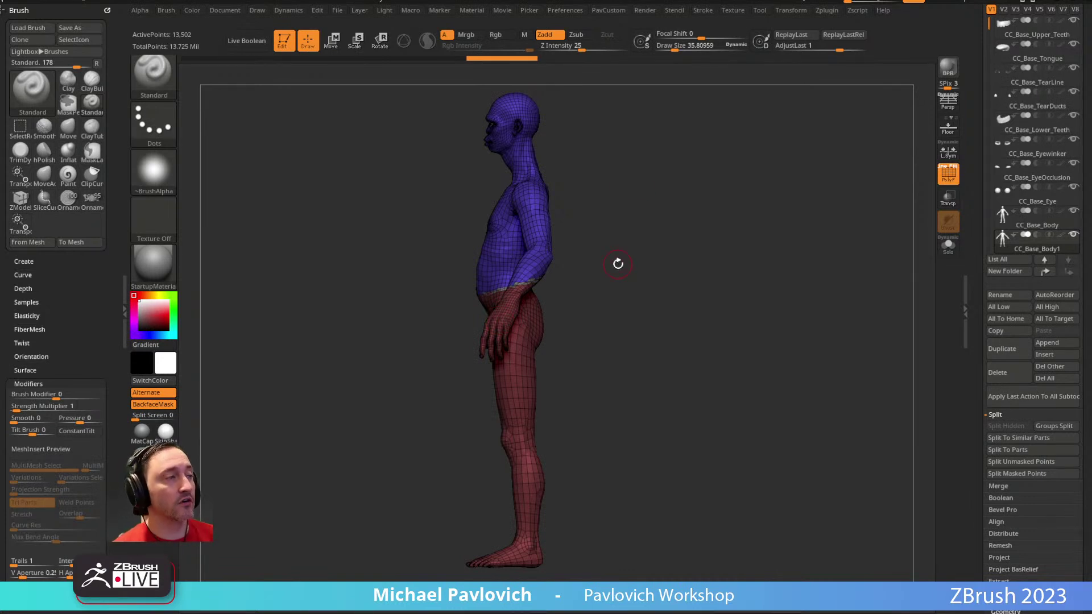
# Step: Slice the duplicated body a second time at the hips to define a belt-like polygroup band
pyautogui.moveTo(641, 239); pyautogui.dragTo(573, 256)
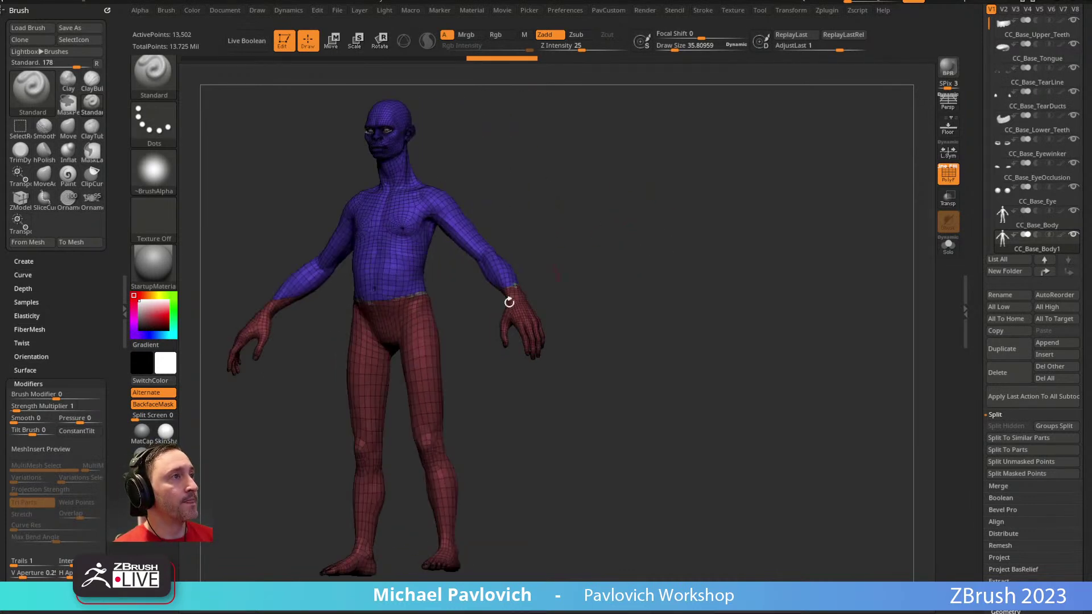
pyautogui.moveTo(398, 295)
pyautogui.keyDown('alt'); pyautogui.mouseDown()
pyautogui.moveTo(746, 212)
pyautogui.moveTo(723, 214)
pyautogui.mouseUp(); pyautogui.keyUp('alt')
pyautogui.keyDown('ctrl'); pyautogui.keyDown('shift'); pyautogui.moveTo(382, 341); pyautogui.dragTo(791, 217); pyautogui.keyUp('shift'); pyautogui.keyUp('ctrl')
pyautogui.moveTo(784, 226); pyautogui.dragTo(709, 275)
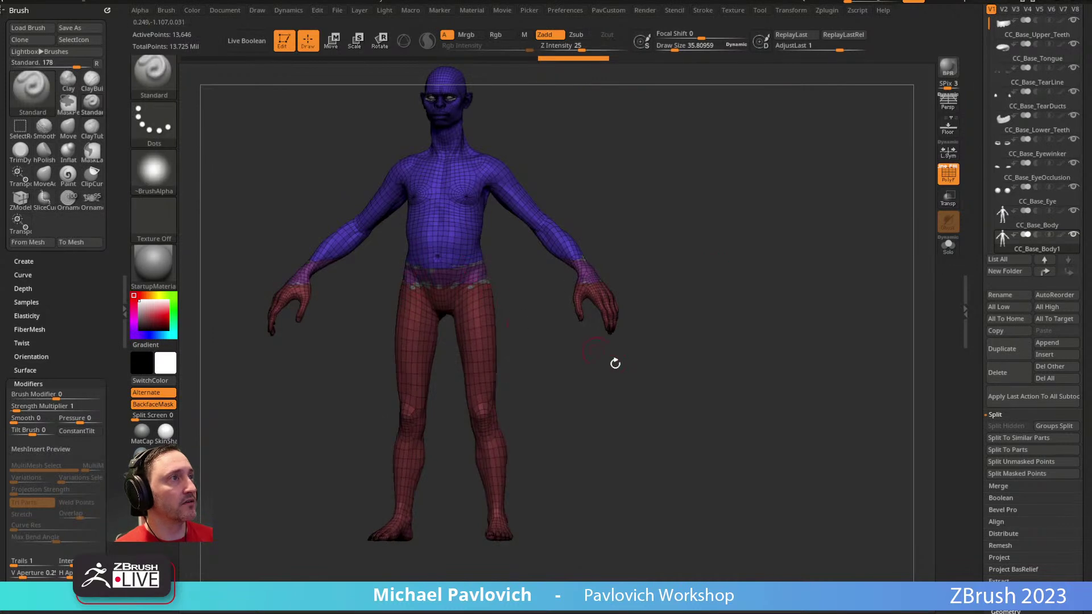
pyautogui.moveTo(725, 222); pyautogui.dragTo(692, 234)
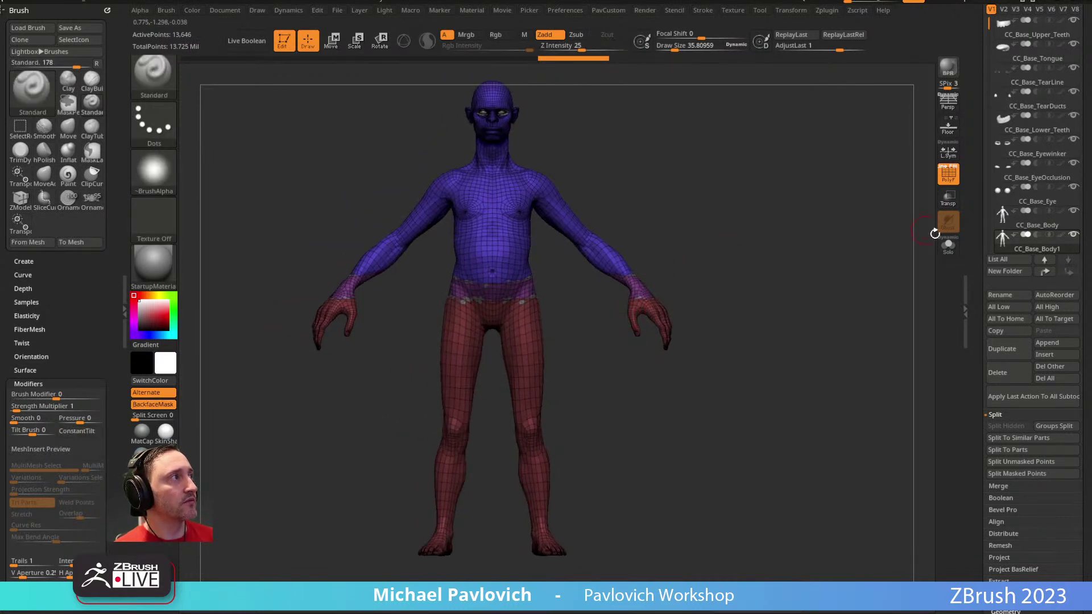
# Step: Solo the duplicated body, isolate the band between the slices and split it into separate polygroups with Auto Groups
pyautogui.click(947, 246)
pyautogui.keyDown('alt'); pyautogui.moveTo(804, 205); pyautogui.dragTo(847, 216); pyautogui.keyUp('alt')
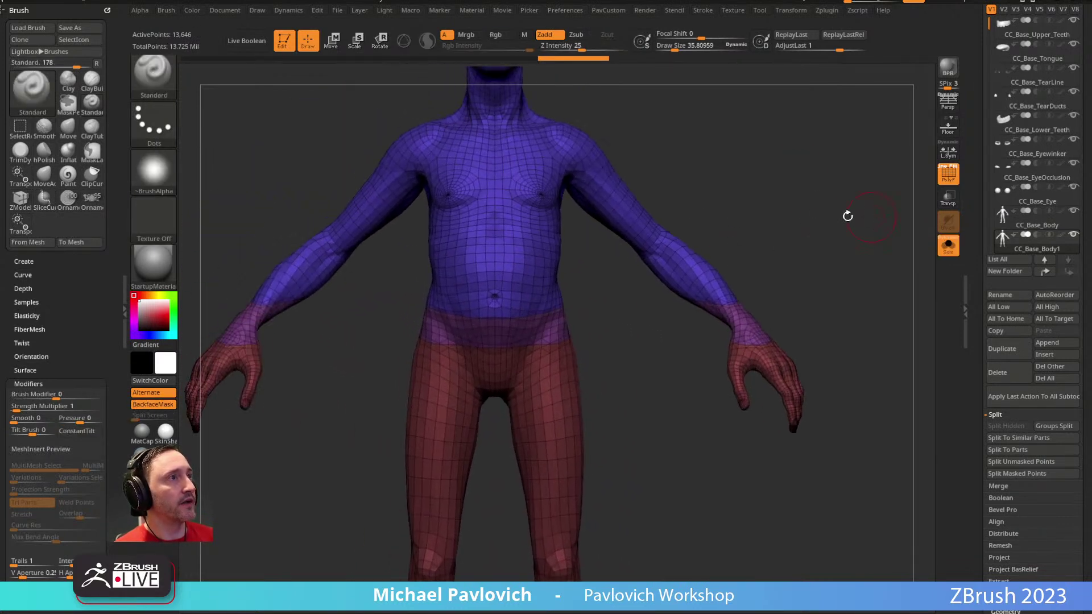
pyautogui.keyDown('ctrl'); pyautogui.keyDown('shift'); pyautogui.click(491, 326); pyautogui.keyUp('shift'); pyautogui.keyUp('ctrl')
pyautogui.press('5')
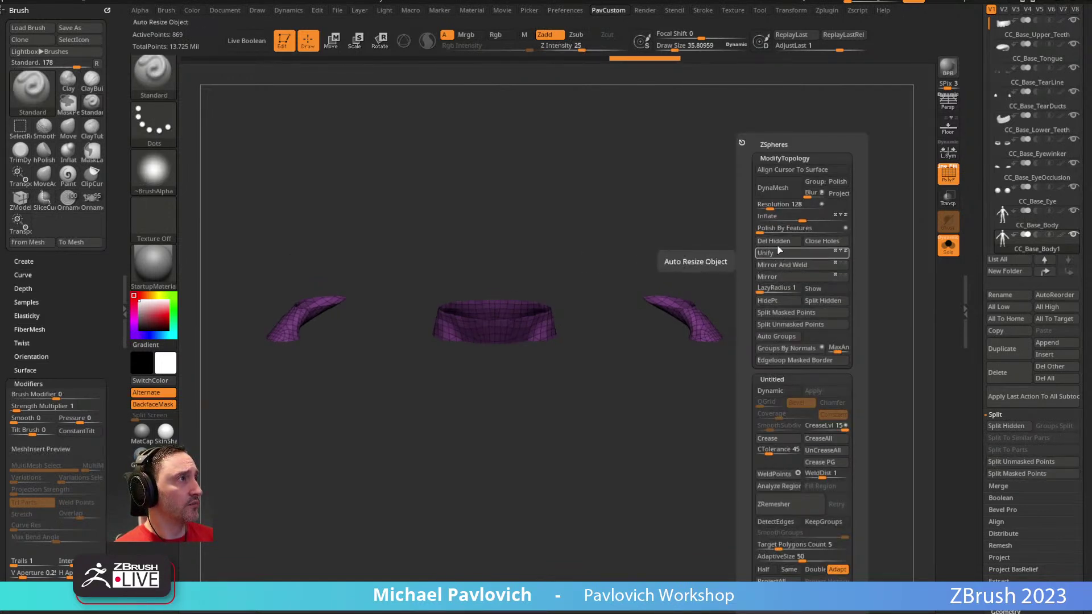
pyautogui.click(778, 335)
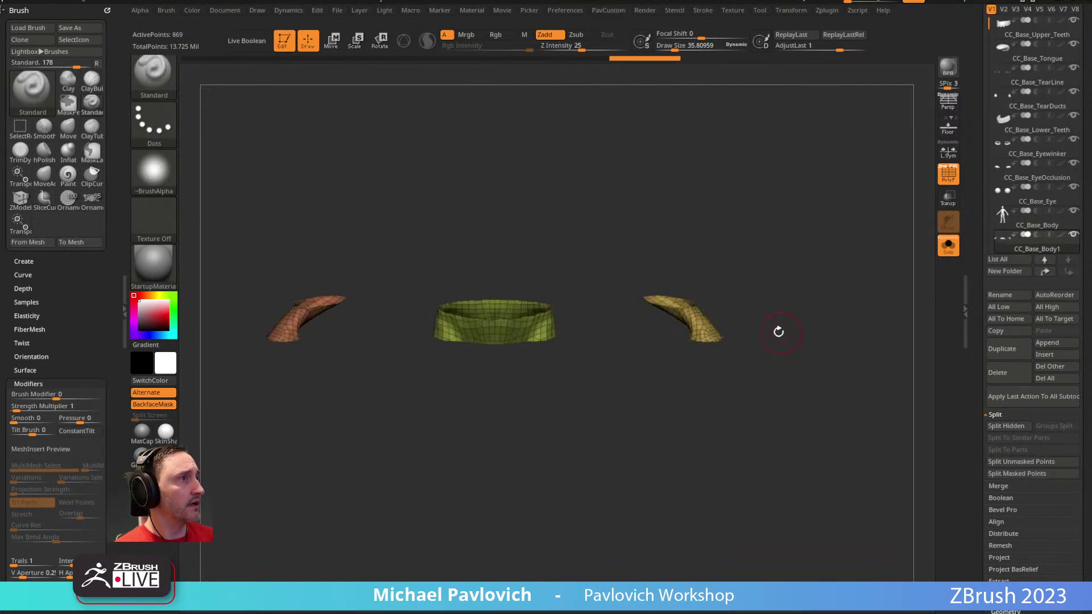
# Step: Isolate the waist band's polygroup and delete the hidden geometry
pyautogui.keyDown('ctrl'); pyautogui.keyDown('shift'); pyautogui.click(524, 326); pyautogui.keyUp('shift'); pyautogui.keyUp('ctrl')
pyautogui.keyDown('ctrl'); pyautogui.keyDown('shift'); pyautogui.click(739, 244); pyautogui.keyUp('shift'); pyautogui.keyUp('ctrl')
pyautogui.keyDown('ctrl'); pyautogui.keyDown('shift'); pyautogui.click(541, 320); pyautogui.keyUp('shift'); pyautogui.keyUp('ctrl')
pyautogui.press('space')
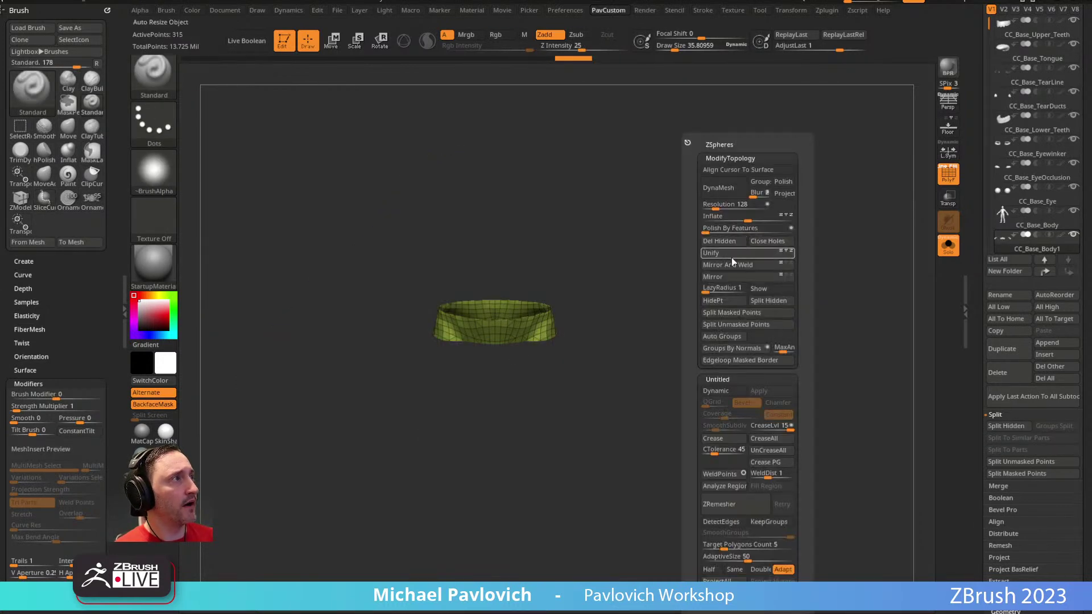
pyautogui.click(723, 241)
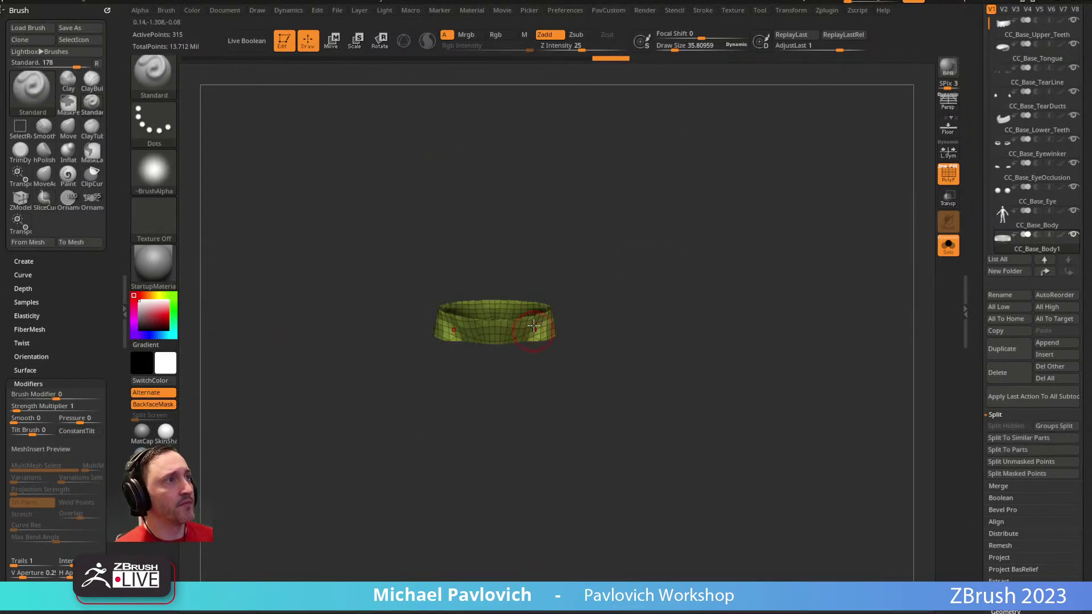
# Step: ZRemesh the waist band with Half enabled and AdaptiveSize set to 0
pyautogui.press('space')
pyautogui.click(665, 569)
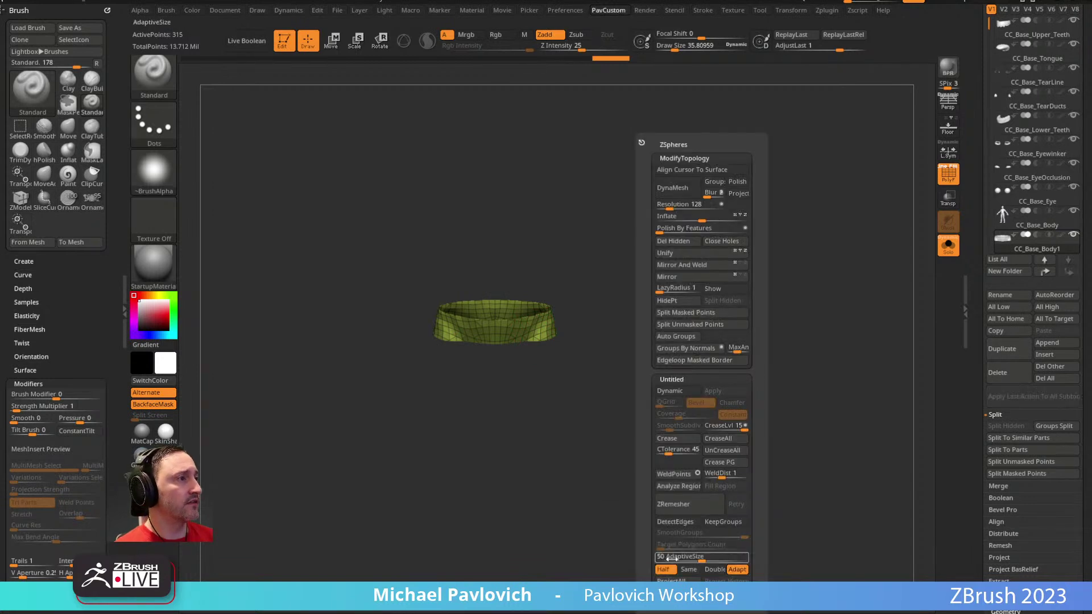
pyautogui.click(689, 505)
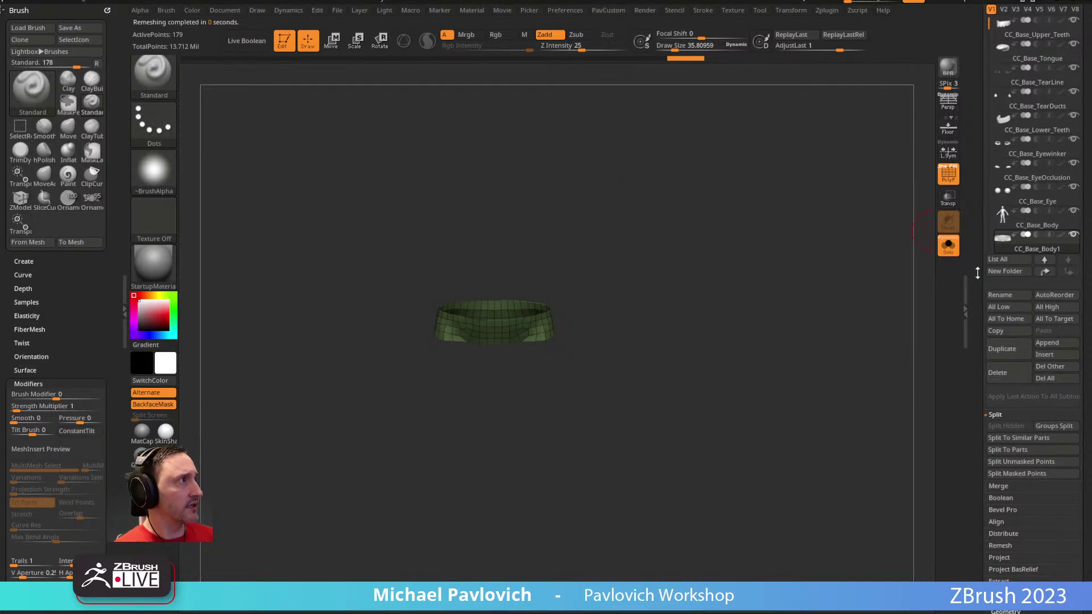
# Step: Smooth the waist band with the Polish By Features deformation
pyautogui.scroll(-8, 962, 146)
pyautogui.scroll(-10, 963, 146)
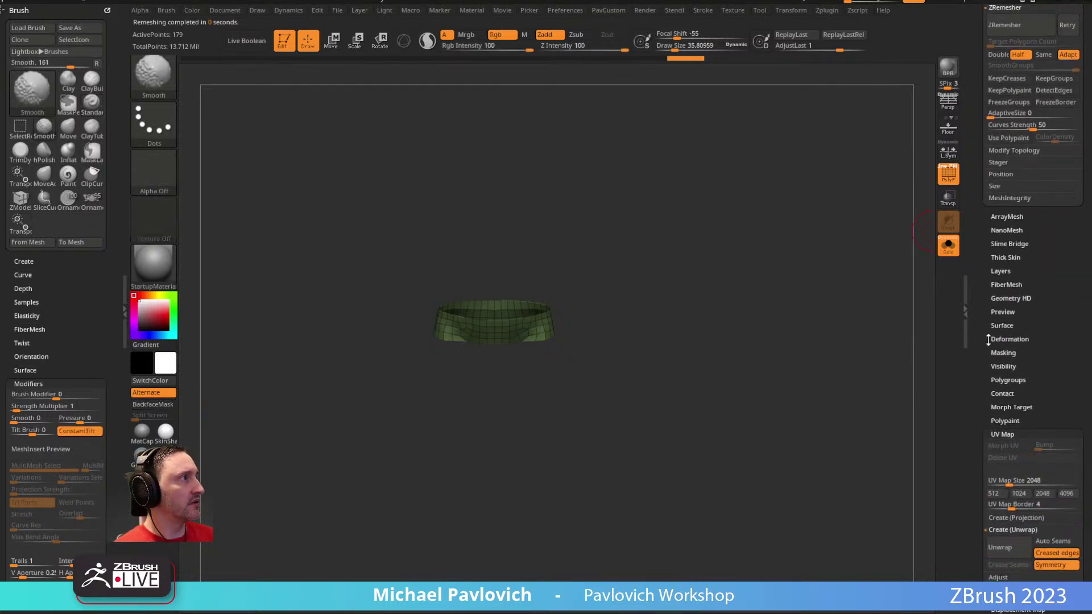
pyautogui.scroll(15, 988, 137)
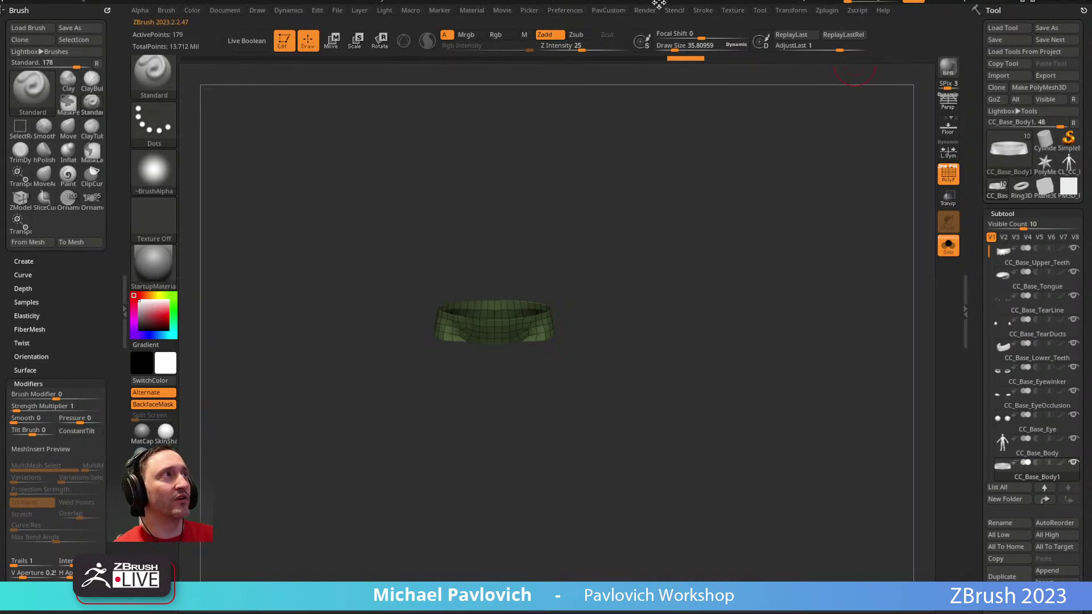
pyautogui.scroll(-15, 998, 214)
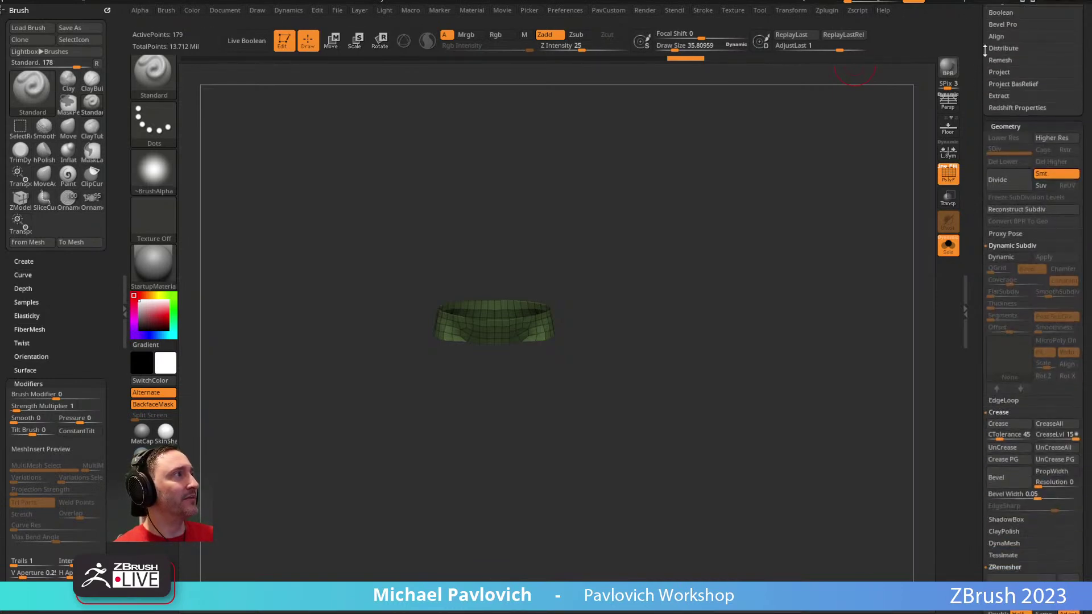
pyautogui.scroll(-10, 991, 256)
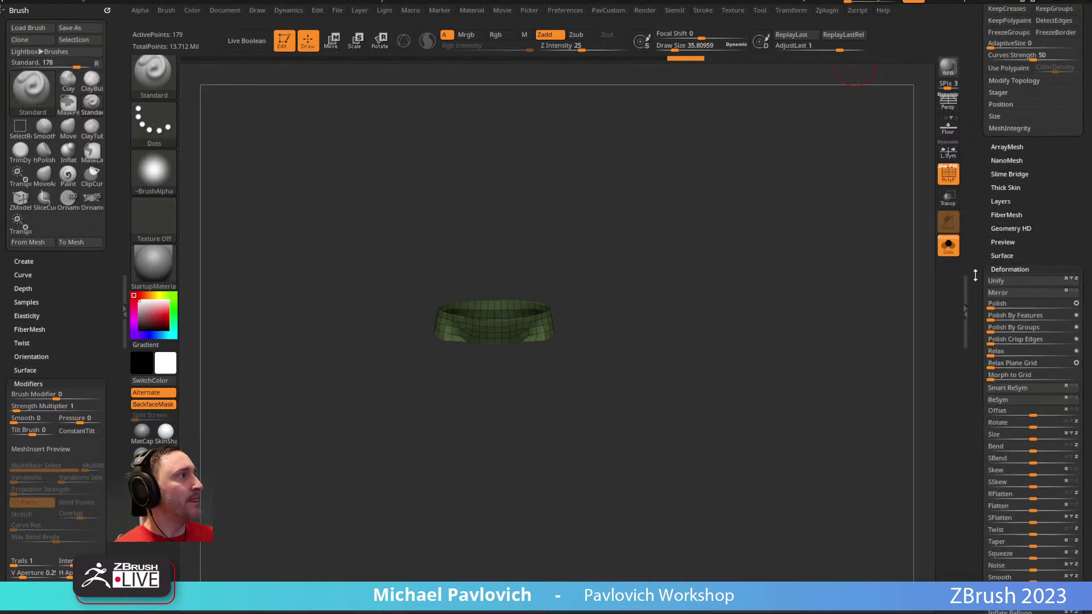
pyautogui.scroll(-2, 993, 266)
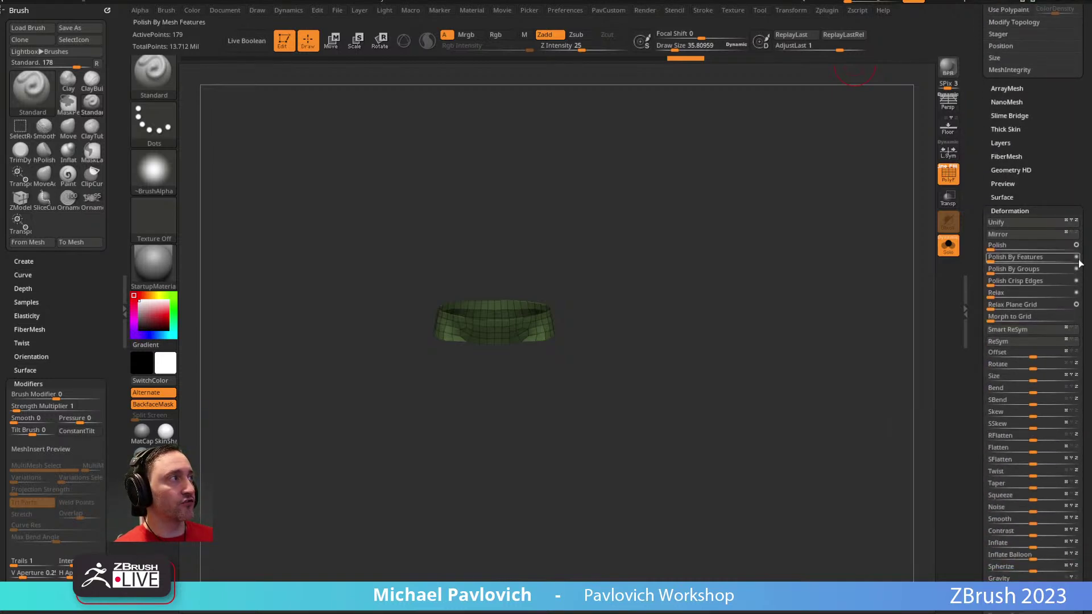
pyautogui.click(996, 257)
pyautogui.press('ctrl')
pyautogui.hotkey('ctrl', 'z')
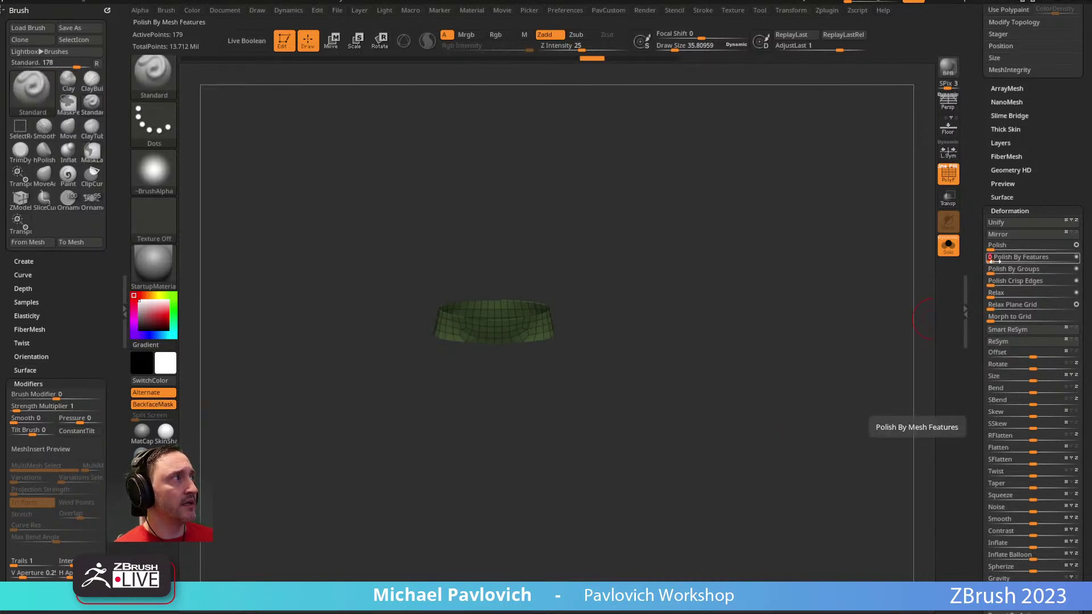
# Step: Run ZRemesher on the polished waist band twice more at Half density
pyautogui.moveTo(699, 370); pyautogui.dragTo(739, 300)
pyautogui.press('space')
pyautogui.click(725, 509)
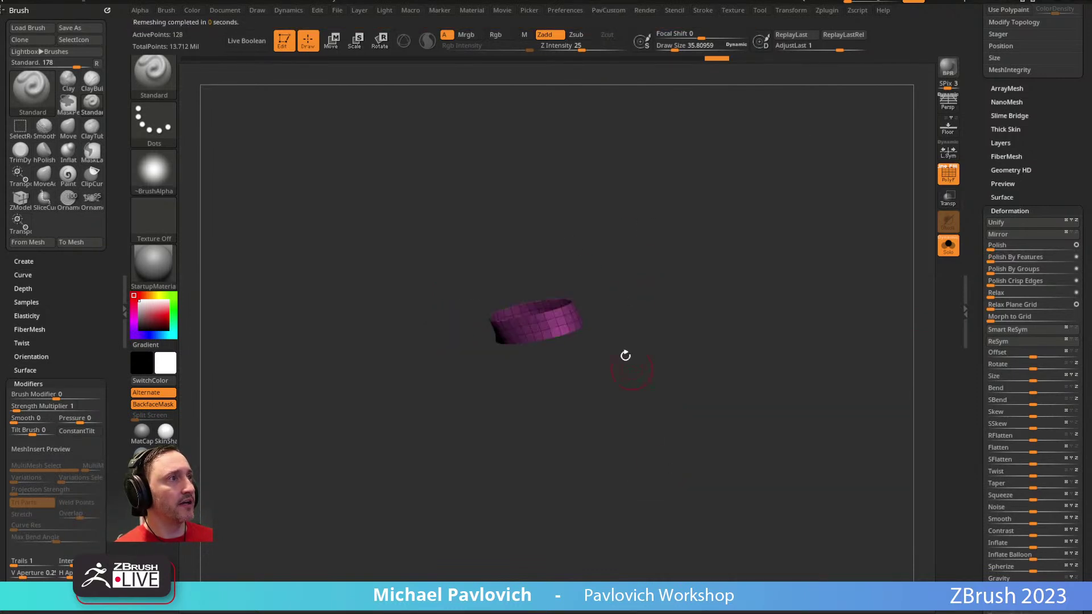
pyautogui.moveTo(692, 339); pyautogui.dragTo(745, 339)
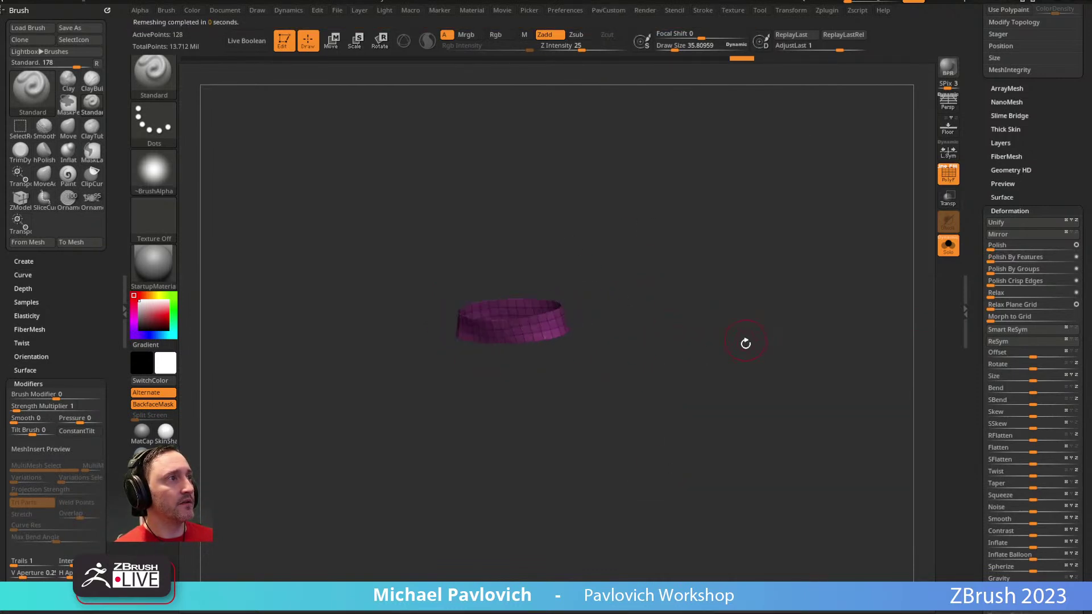
pyautogui.press('space')
pyautogui.click(718, 506)
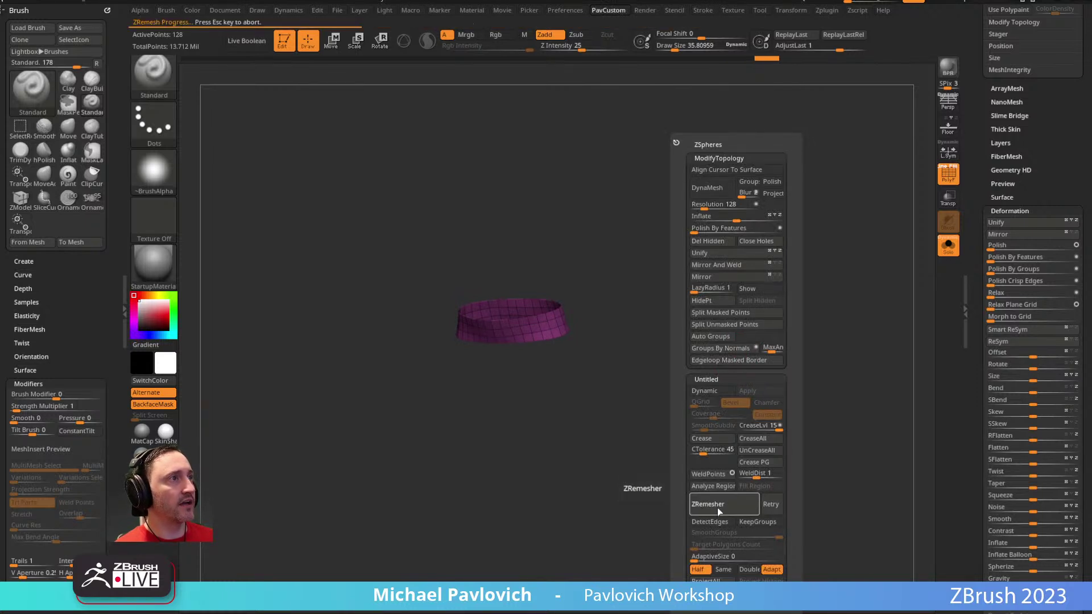
# Step: Turn off Solo to show the waist band together with the body and display its polyframe
pyautogui.keyDown('alt'); pyautogui.moveTo(738, 272); pyautogui.dragTo(759, 379); pyautogui.keyUp('alt')
pyautogui.keyDown('alt'); pyautogui.moveTo(699, 244); pyautogui.dragTo(747, 287); pyautogui.keyUp('alt')
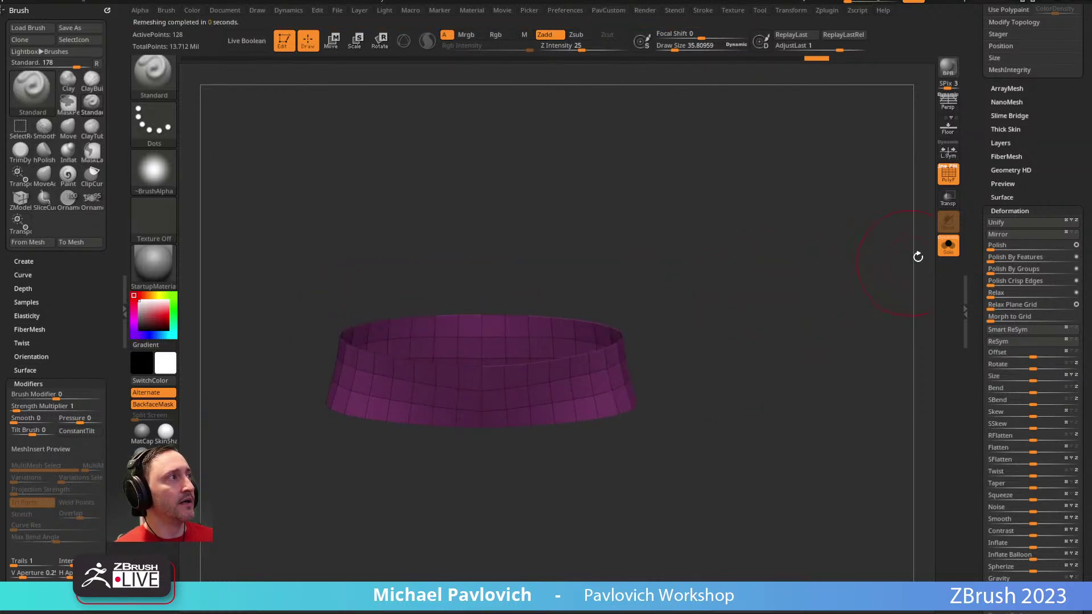
pyautogui.click(948, 177)
pyautogui.click(951, 250)
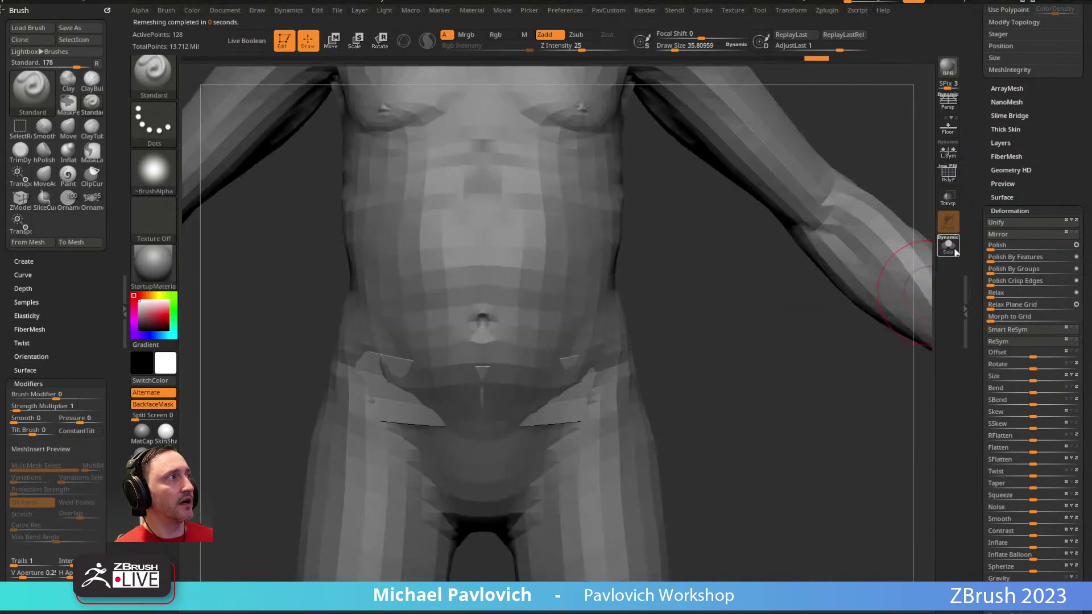
pyautogui.moveTo(911, 235); pyautogui.dragTo(716, 334)
pyautogui.click(948, 173)
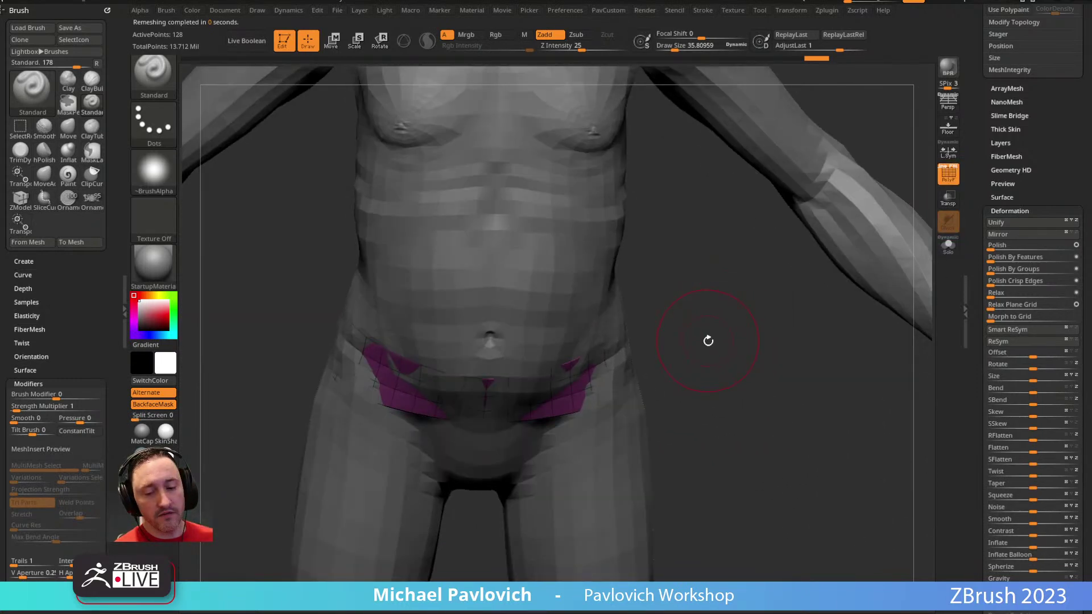
# Step: Thicken the waist band by extruding it with the ZModeler Extrude polygon action targeting Polygroup All
pyautogui.press('b')
pyautogui.press('z')
pyautogui.press('m')
pyautogui.press('space')
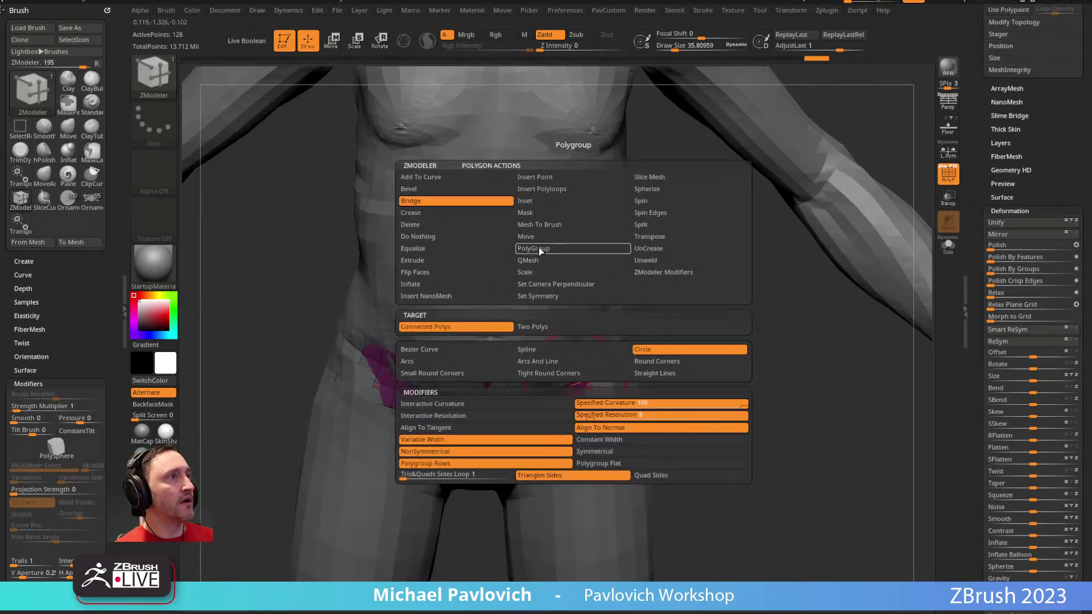
pyautogui.click(460, 261)
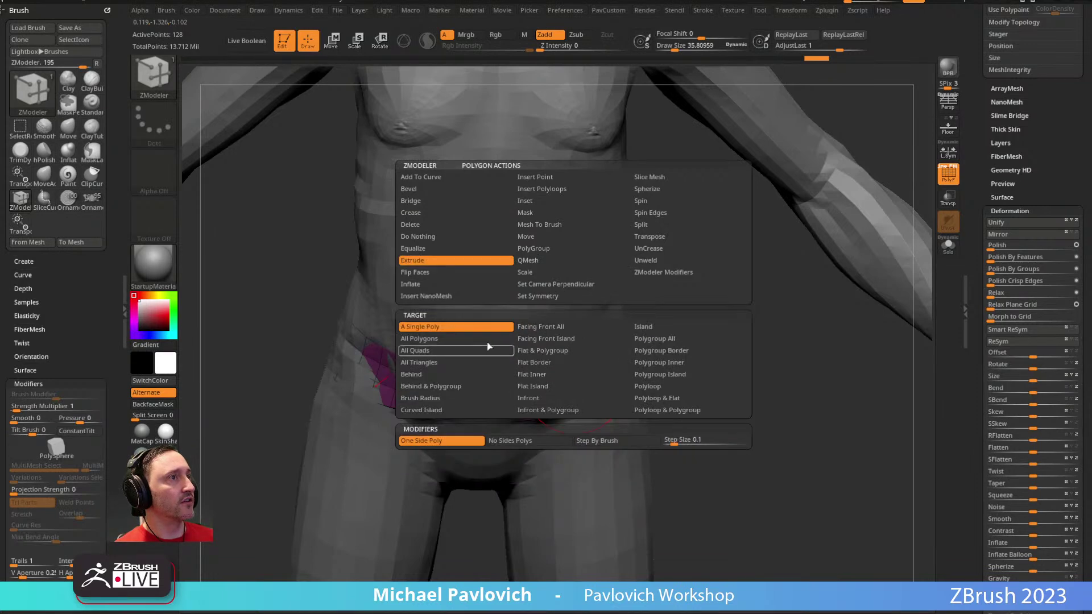
pyautogui.click(648, 340)
pyautogui.moveTo(659, 338); pyautogui.dragTo(716, 321)
pyautogui.moveTo(573, 387)
pyautogui.mouseDown()
pyautogui.moveTo(592, 398)
pyautogui.moveTo(586, 391)
pyautogui.mouseUp()
pyautogui.press('f')
pyautogui.moveTo(680, 385); pyautogui.dragTo(696, 407)
pyautogui.keyDown('alt'); pyautogui.moveTo(600, 493); pyautogui.dragTo(571, 392); pyautogui.keyUp('alt')
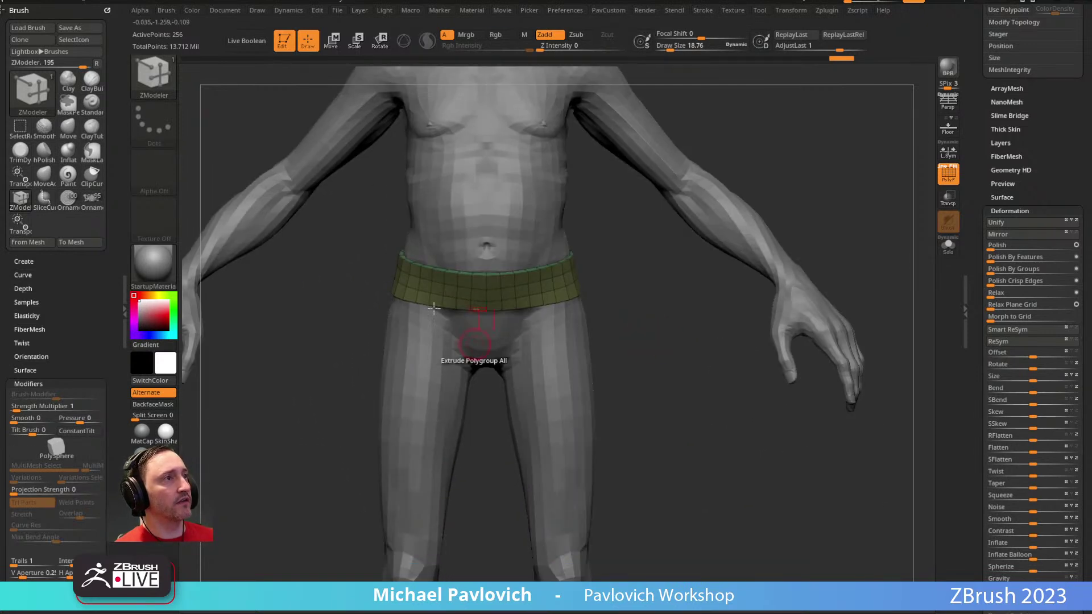
# Step: Isolate the belt with Solo and extrude the polygons on its front underside downward into a hanging flap
pyautogui.click(948, 245)
pyautogui.moveTo(736, 275); pyautogui.dragTo(797, 198)
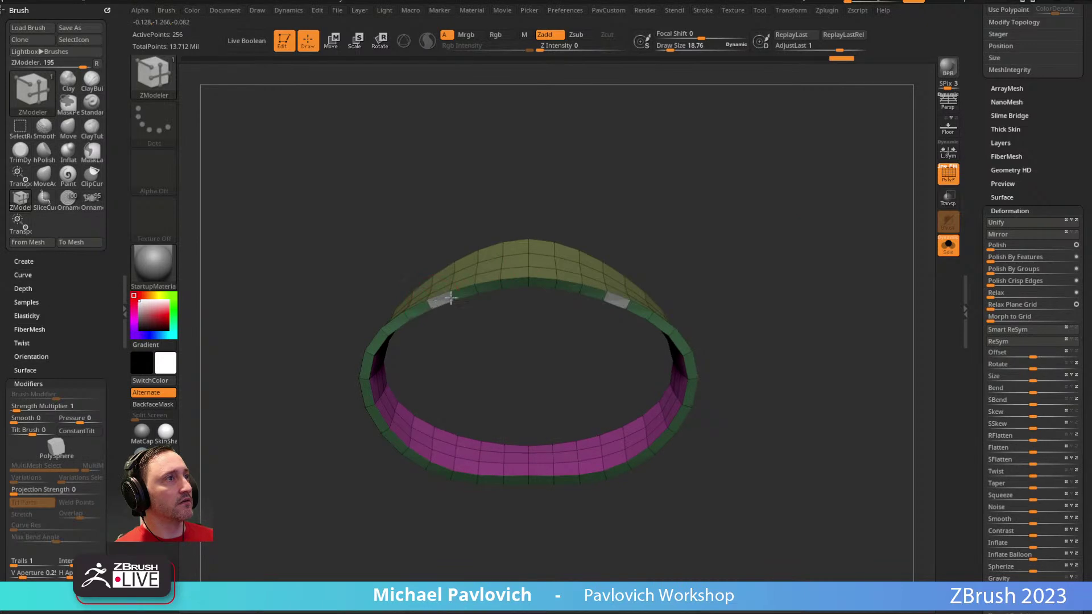
pyautogui.keyDown('alt'); pyautogui.moveTo(524, 281); pyautogui.dragTo(574, 281); pyautogui.keyUp('alt')
pyautogui.moveTo(648, 210); pyautogui.dragTo(634, 248)
pyautogui.moveTo(533, 293); pyautogui.dragTo(564, 454)
pyautogui.moveTo(797, 275)
pyautogui.keyDown('alt'); pyautogui.mouseDown()
pyautogui.moveTo(768, 236)
pyautogui.moveTo(775, 285)
pyautogui.mouseUp(); pyautogui.keyUp('alt')
# Step: Show the body again and use the Move brush to lengthen the front flap and round its lower edge
pyautogui.click(946, 250)
pyautogui.press('s')
pyautogui.moveTo(639, 379); pyautogui.dragTo(660, 378)
pyautogui.press('b')
pyautogui.press('m')
pyautogui.press('v')
pyautogui.moveTo(526, 400); pyautogui.dragTo(526, 431)
pyautogui.moveTo(674, 388)
pyautogui.mouseDown()
pyautogui.moveTo(512, 440)
pyautogui.moveTo(694, 385)
pyautogui.moveTo(561, 432)
pyautogui.mouseUp()
pyautogui.press('s')
pyautogui.press('s')
pyautogui.moveTo(560, 422); pyautogui.dragTo(529, 425)
# Step: Adjust the flap's sides and the area where it meets the belt with the Move brush
pyautogui.moveTo(468, 456); pyautogui.dragTo(563, 442)
pyautogui.press('s')
pyautogui.moveTo(610, 416); pyautogui.dragTo(592, 407)
pyautogui.keyDown('shift'); pyautogui.moveTo(707, 401); pyautogui.dragTo(653, 402); pyautogui.keyUp('shift')
pyautogui.press('s')
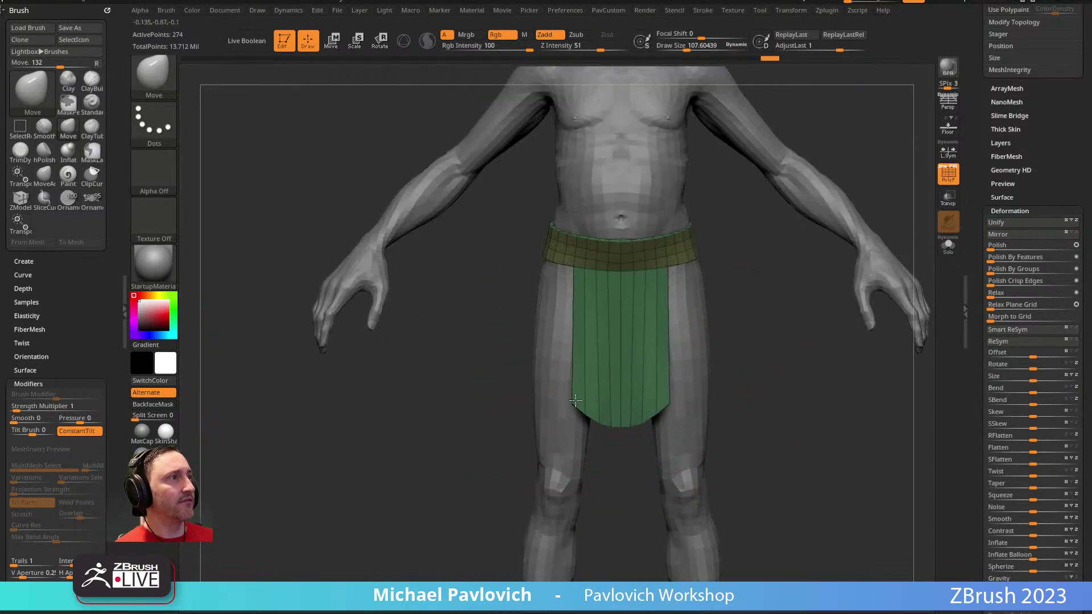
pyautogui.keyDown('alt'); pyautogui.moveTo(739, 325); pyautogui.dragTo(701, 368); pyautogui.keyUp('alt')
pyautogui.moveTo(534, 310); pyautogui.dragTo(545, 314)
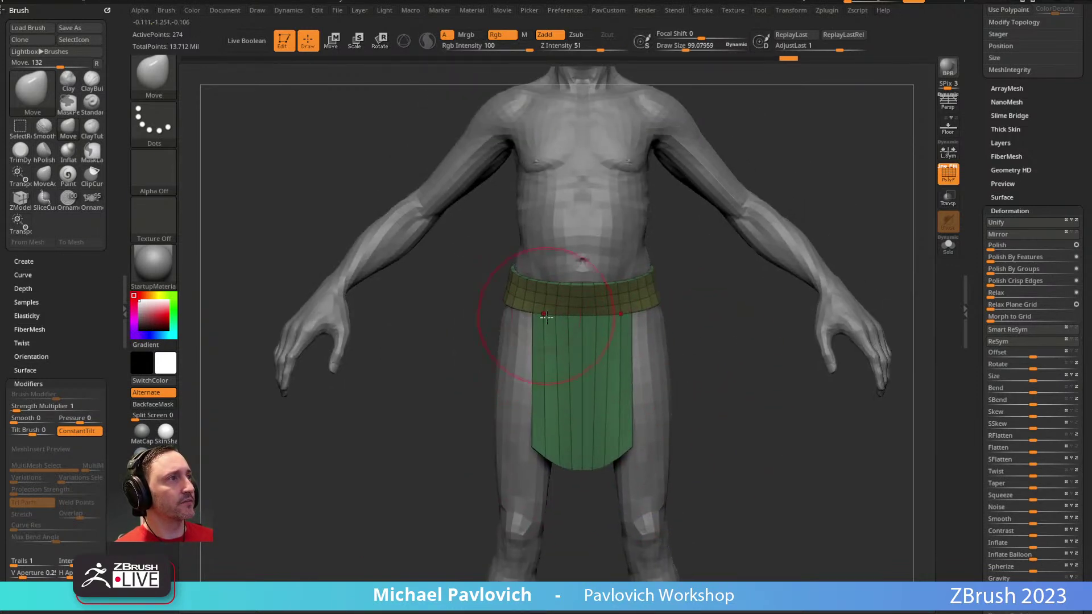
pyautogui.moveTo(654, 318)
pyautogui.mouseDown()
pyautogui.moveTo(709, 327)
pyautogui.moveTo(560, 316)
pyautogui.mouseUp()
# Step: Try to insert multiple edge loops across the flap with ZModeler, using the Keep Polygroup modifier
pyautogui.press('b')
pyautogui.press('z')
pyautogui.press('m')
pyautogui.press('space')
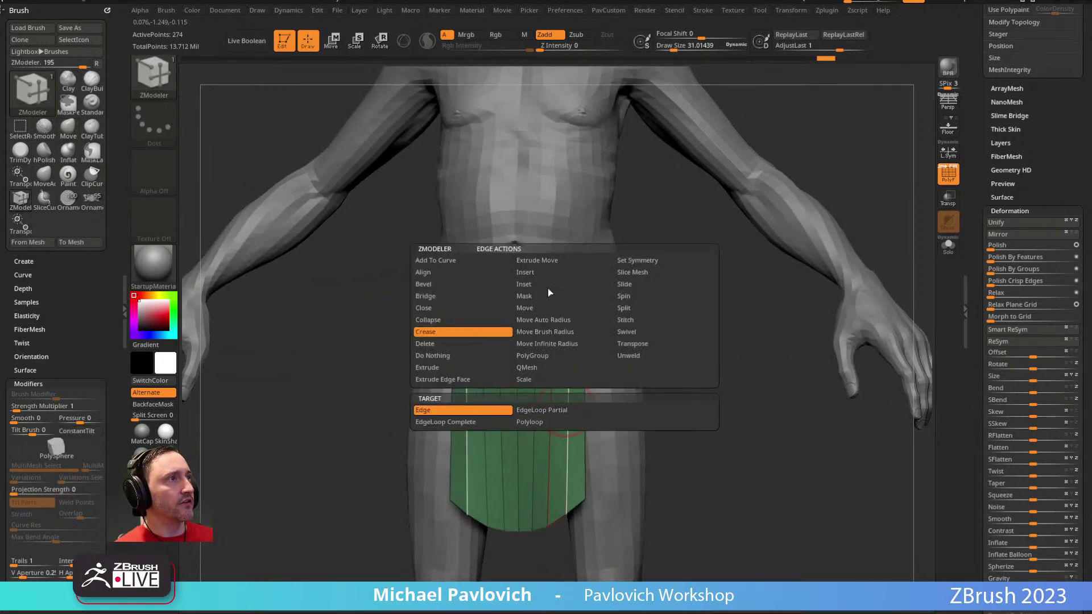
pyautogui.click(529, 272)
pyautogui.moveTo(520, 411)
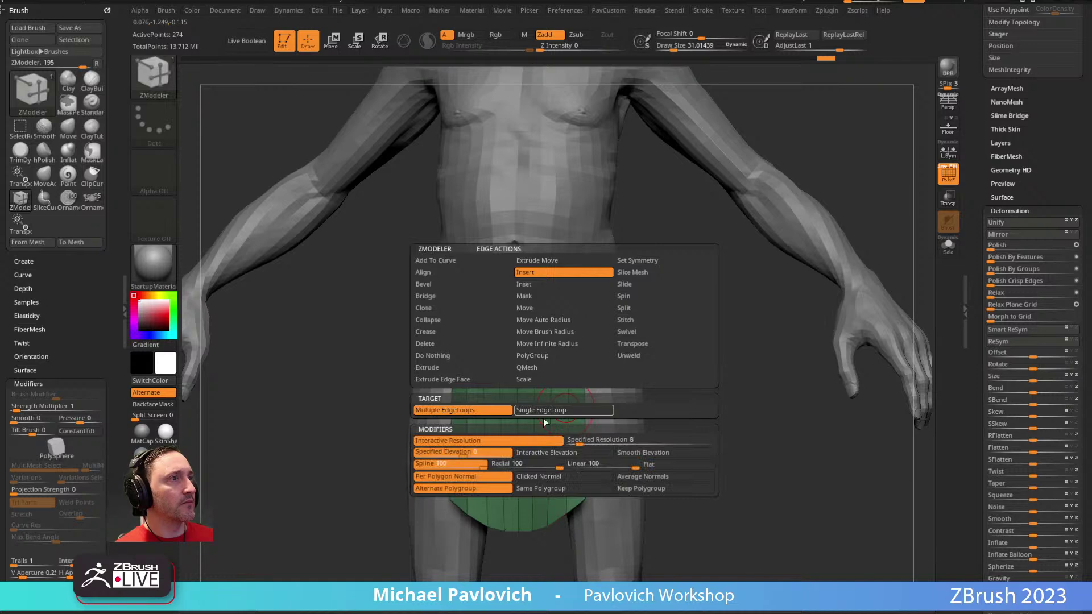
pyautogui.click(631, 489)
pyautogui.moveTo(555, 402)
pyautogui.mouseDown()
pyautogui.moveTo(537, 404)
pyautogui.moveTo(547, 396)
pyautogui.mouseUp()
pyautogui.hotkey('ctrl', 'z')
# Step: Apply Groups By Normals to the belt, isolate its outer faces and delete the hidden inner ones
pyautogui.moveTo(719, 334); pyautogui.dragTo(721, 365)
pyautogui.press('space')
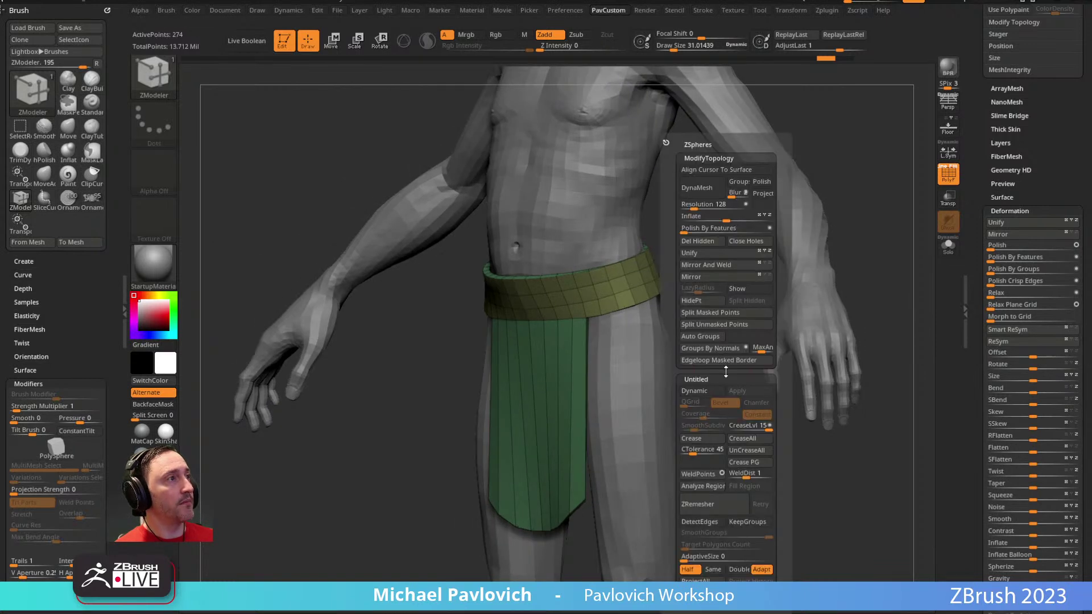
pyautogui.click(716, 351)
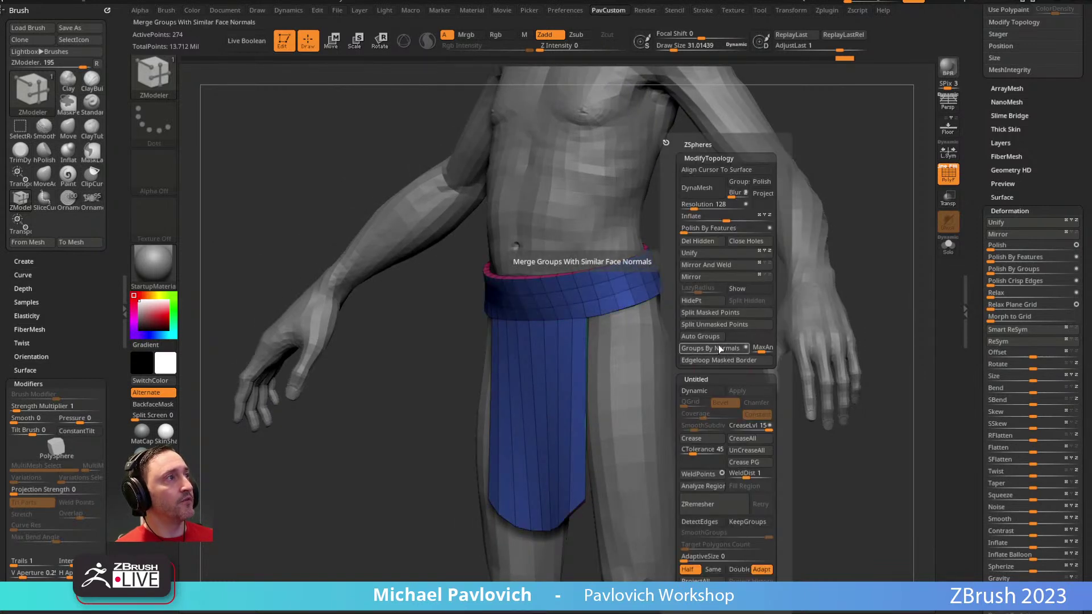
pyautogui.click(709, 241)
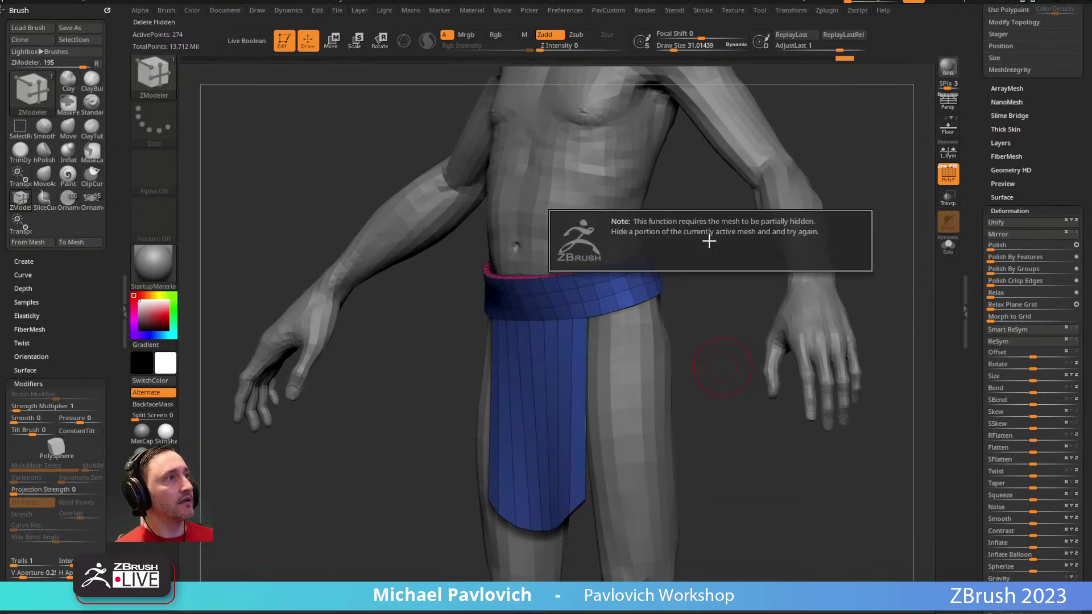
pyautogui.moveTo(711, 282); pyautogui.dragTo(741, 280)
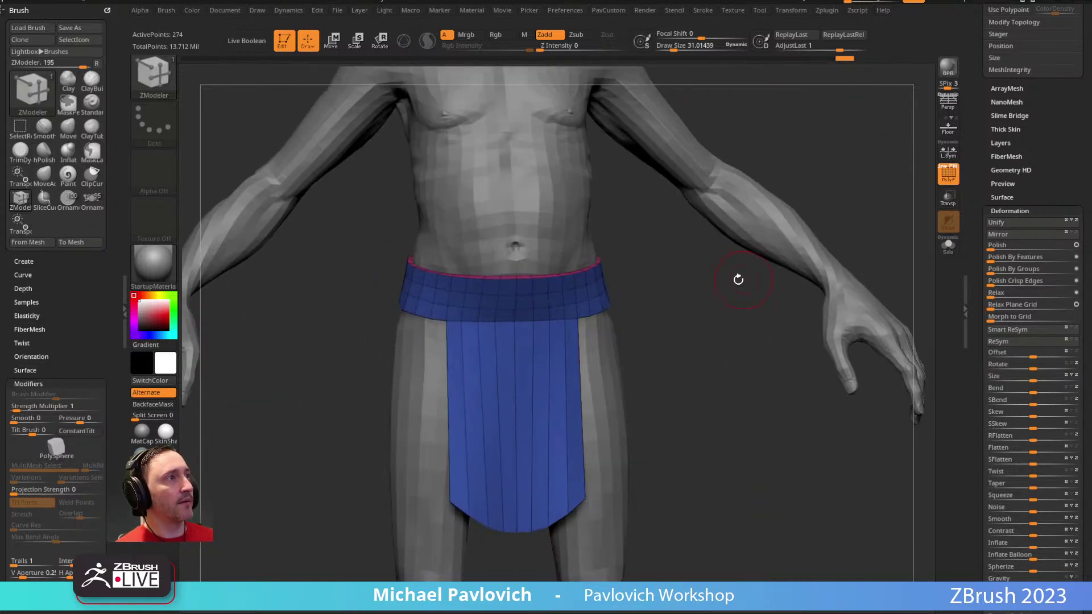
pyautogui.hotkey('ctrl', 'shift')
pyautogui.press('space')
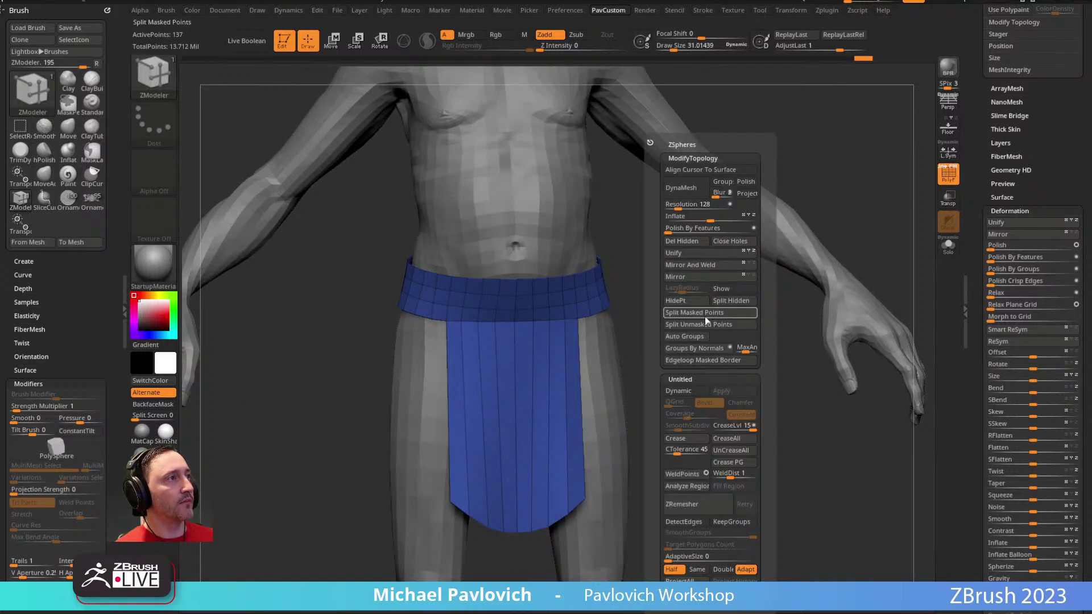
# Step: Try ZRemesher on the belt and flap surface, first at Same and then at Double density
pyautogui.click(697, 569)
pyautogui.click(700, 512)
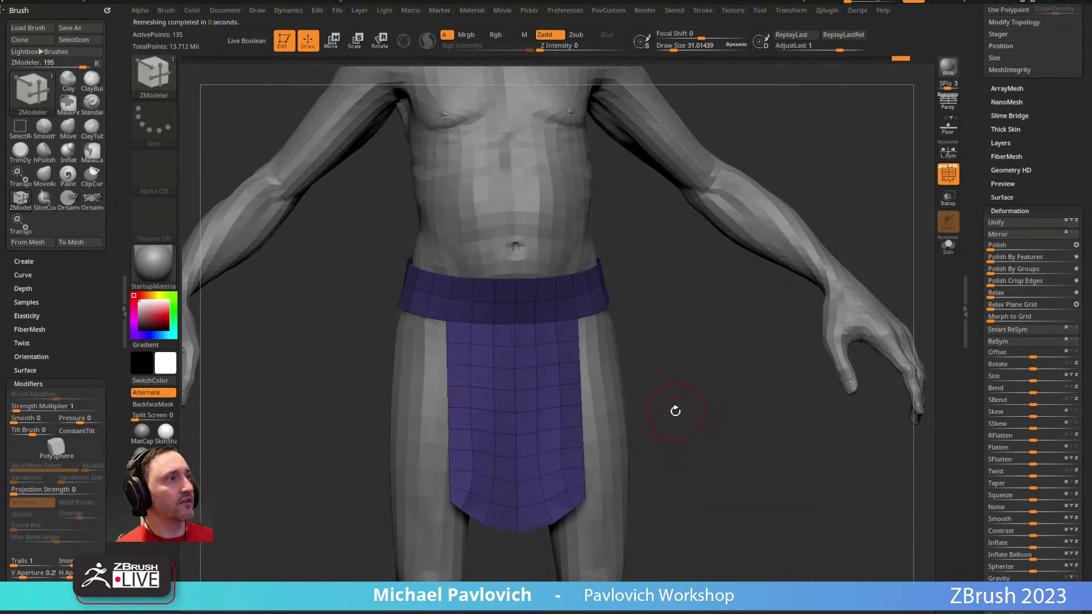
pyautogui.hotkey('ctrl', 'z')
pyautogui.press('space')
pyautogui.click(708, 569)
pyautogui.click(699, 507)
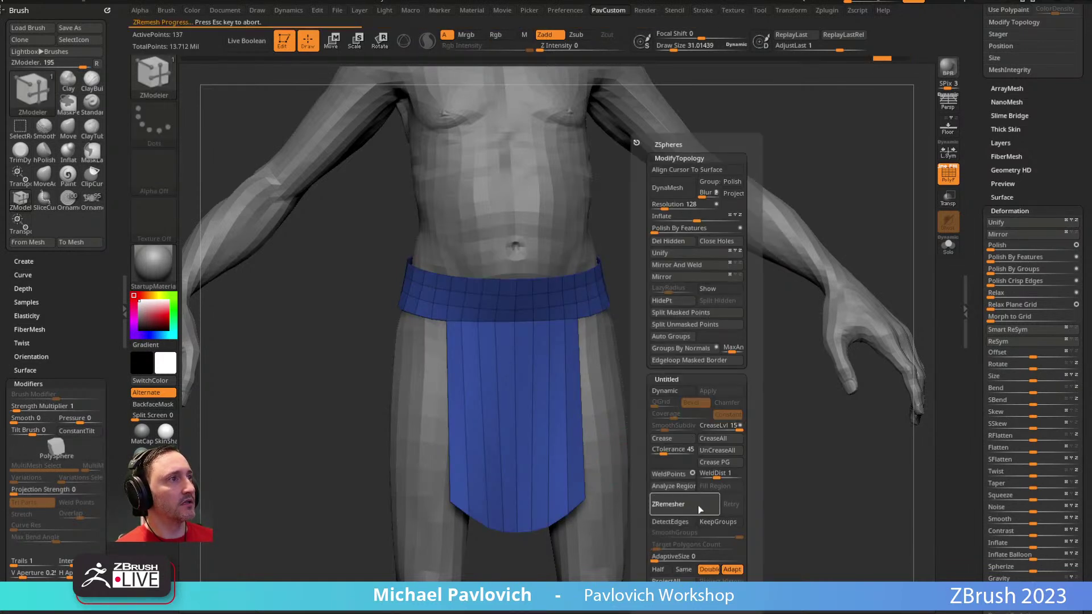
pyautogui.moveTo(671, 398); pyautogui.dragTo(720, 395)
pyautogui.hotkey('ctrl', 'z')
# Step: Try ZRemesher at Same density, then divide the mesh once and delete its lower subdivision level
pyautogui.press('space')
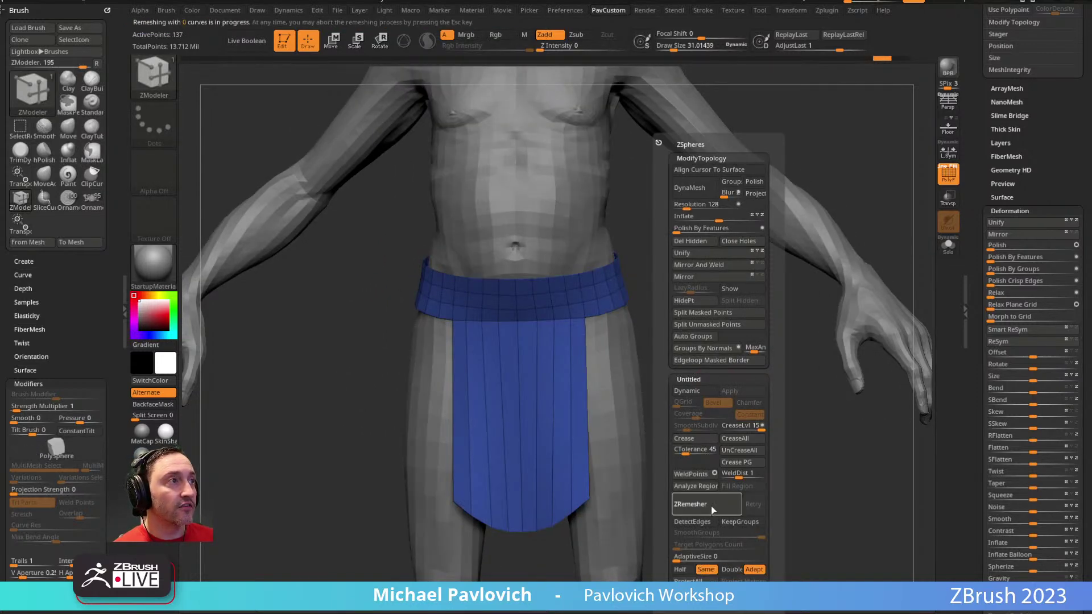
pyautogui.click(711, 506)
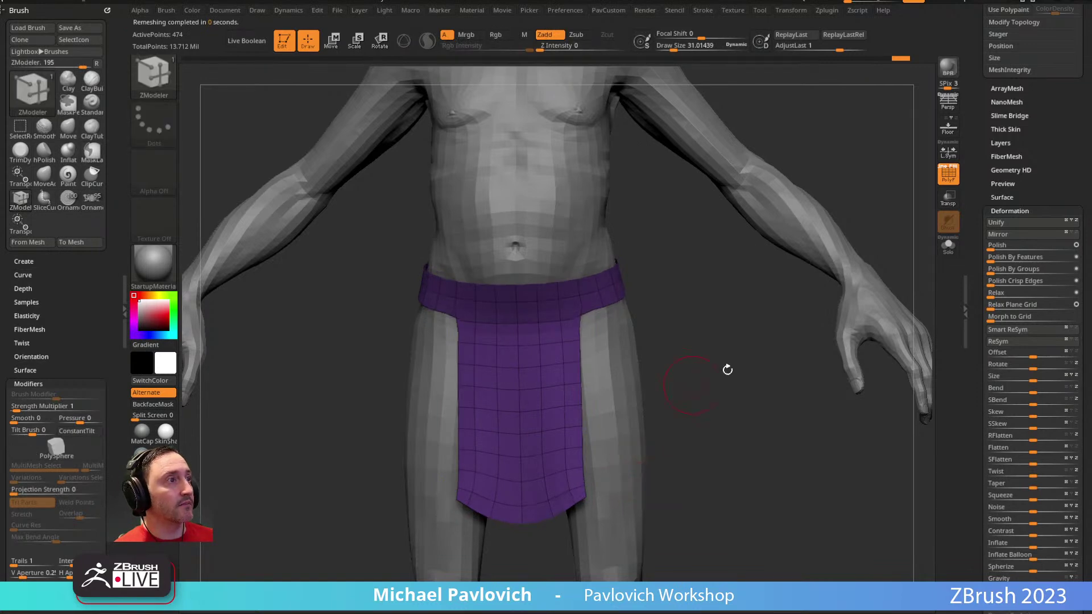
pyautogui.moveTo(979, 320); pyautogui.dragTo(974, 380)
pyautogui.click(998, 259)
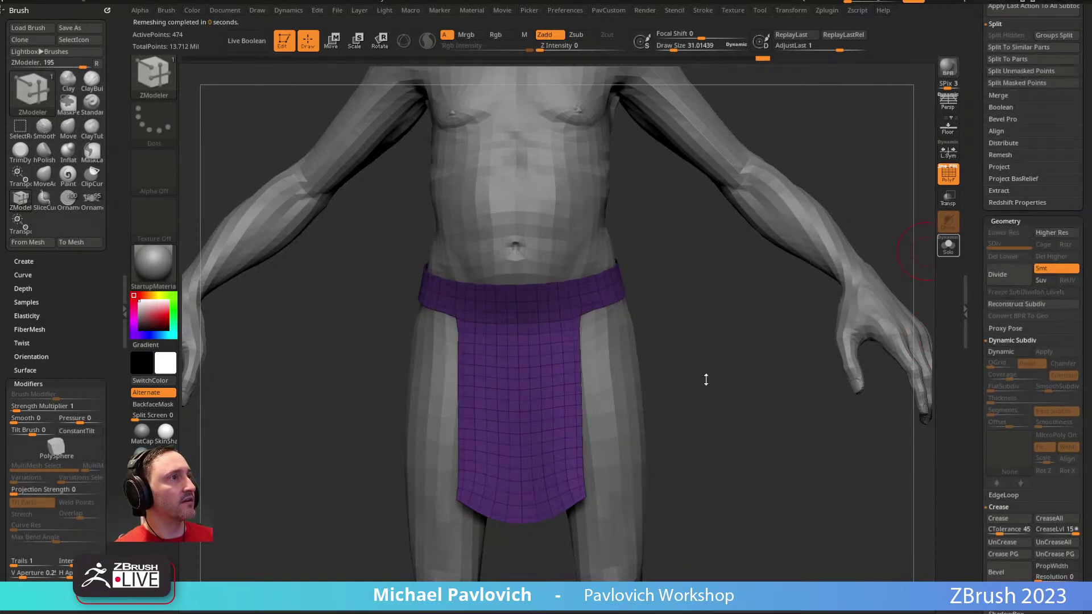
pyautogui.moveTo(720, 369); pyautogui.dragTo(601, 445)
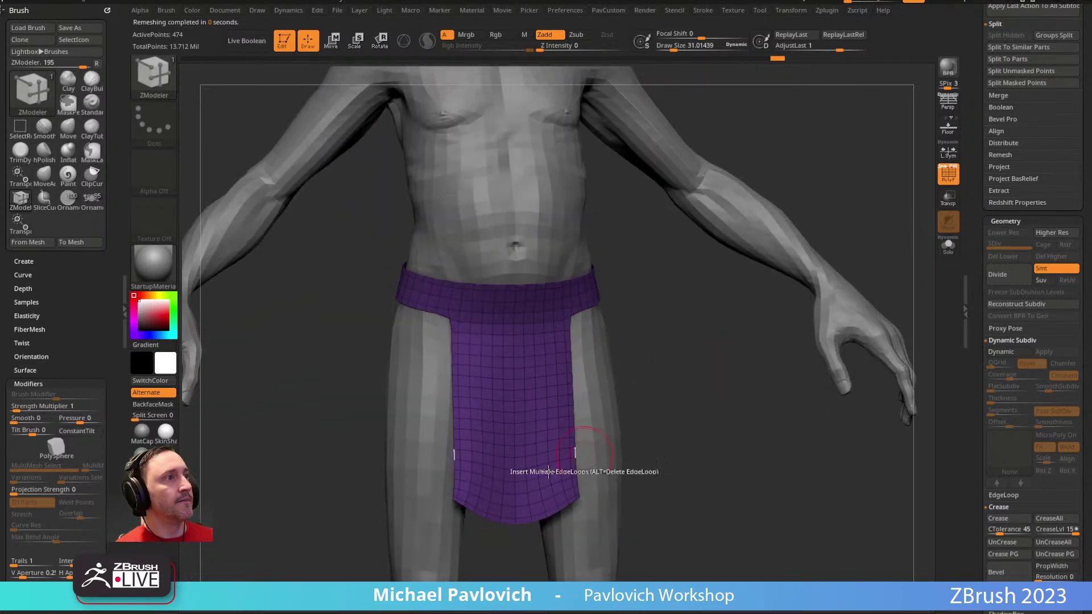
pyautogui.moveTo(735, 347); pyautogui.dragTo(708, 358)
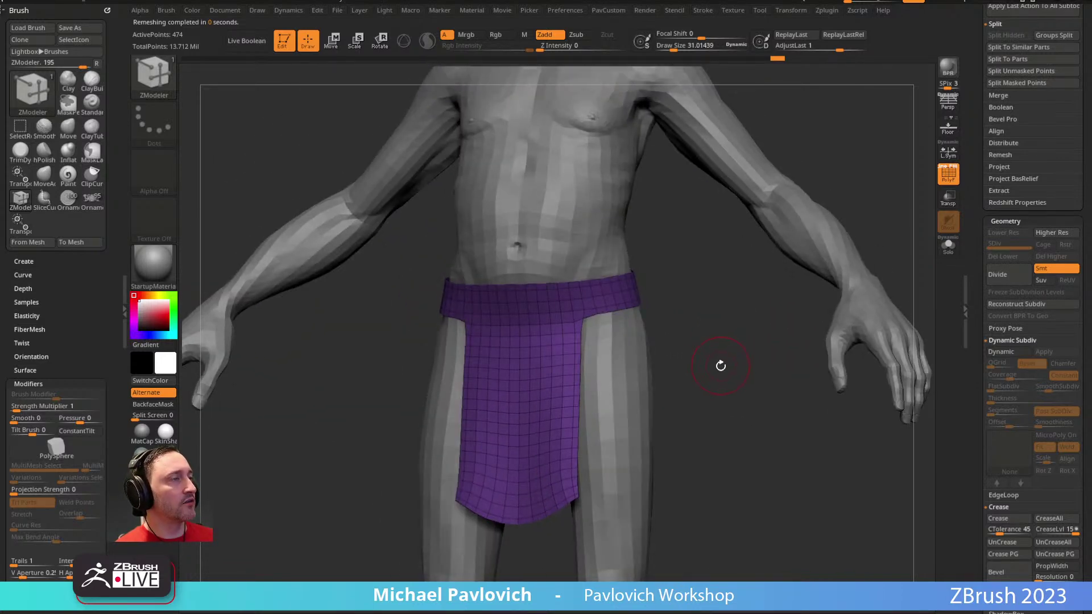
pyautogui.hotkey('ctrl', 'z')
pyautogui.press('space')
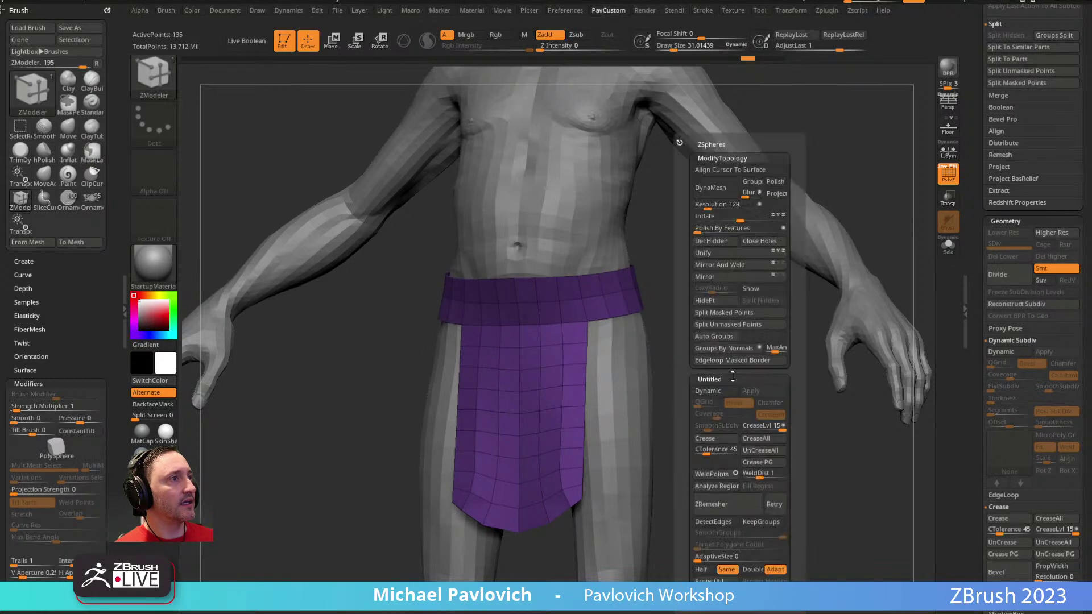
pyautogui.hotkey('ctrl', 'z')
# Step: Try ZRemesher on the belt and flap with a Target Polygons Count of 17.167
pyautogui.press('space')
pyautogui.click(773, 570)
pyautogui.click(735, 504)
pyautogui.click(749, 570)
pyautogui.click(769, 570)
pyautogui.moveTo(725, 549); pyautogui.dragTo(756, 550)
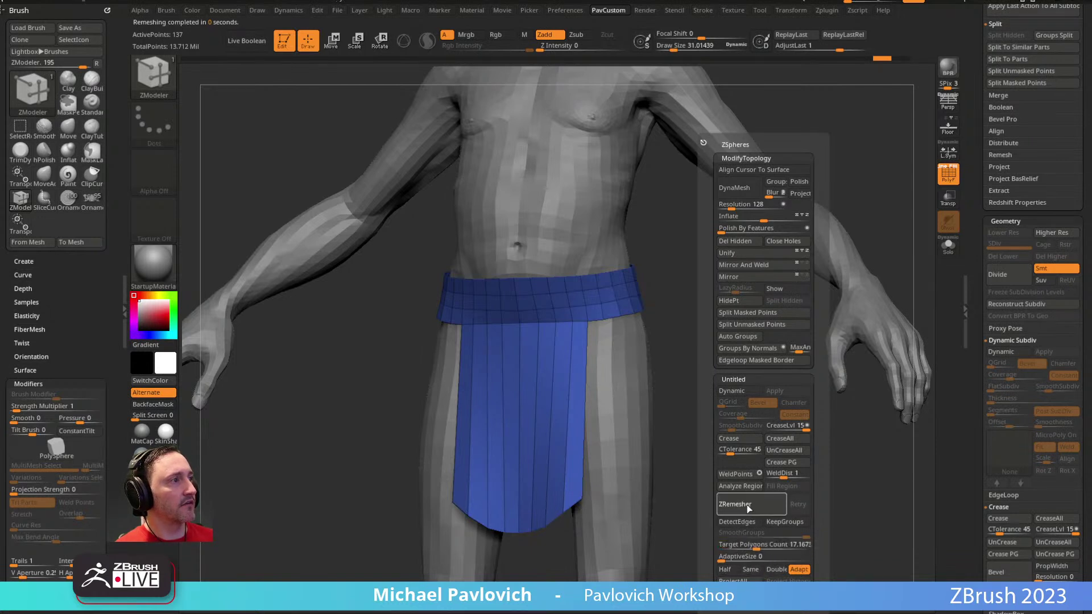
pyautogui.click(749, 510)
pyautogui.hotkey('ctrl', 'z')
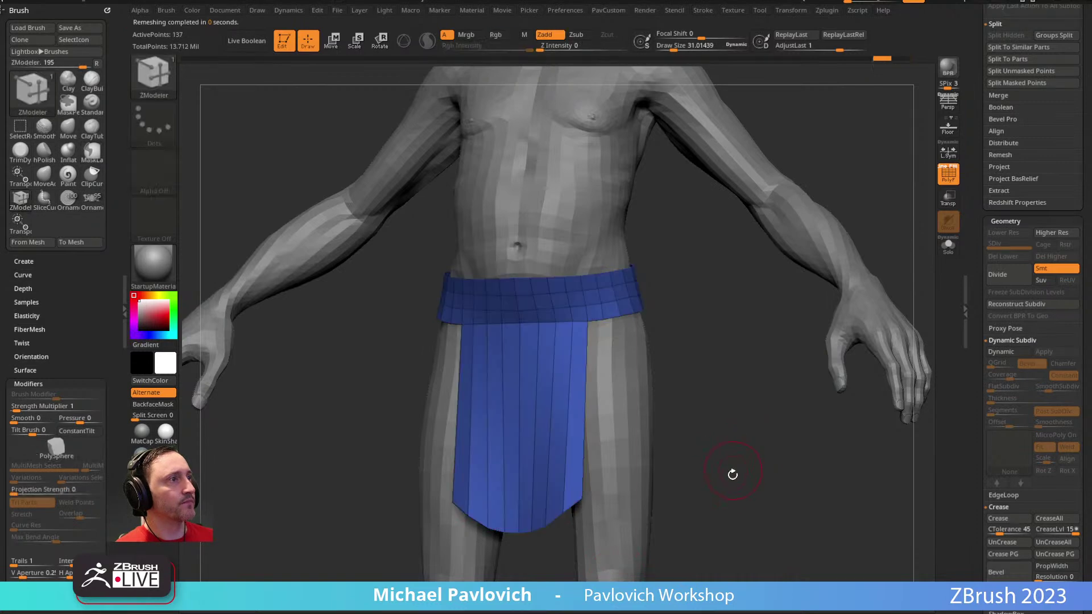
# Step: Run ZRemesher on the belt and flap surface with Double enabled and check the new topology
pyautogui.press('3')
pyautogui.click(747, 569)
pyautogui.click(733, 502)
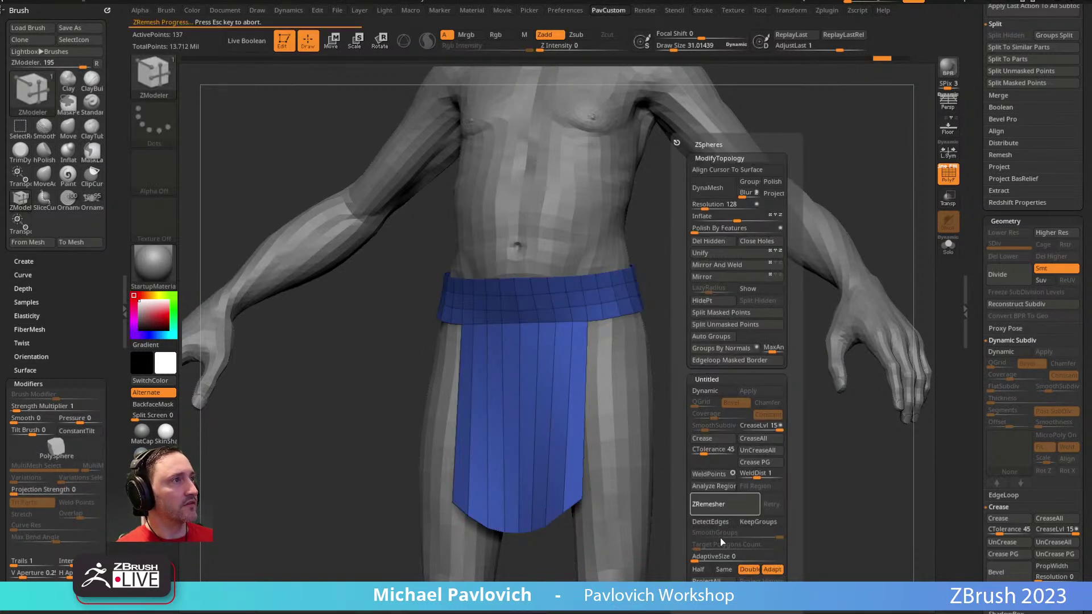
pyautogui.press('f')
pyautogui.moveTo(651, 331)
pyautogui.mouseDown()
pyautogui.moveTo(612, 382)
pyautogui.moveTo(648, 341)
pyautogui.moveTo(690, 365)
pyautogui.moveTo(677, 355)
pyautogui.mouseUp()
pyautogui.press('s')
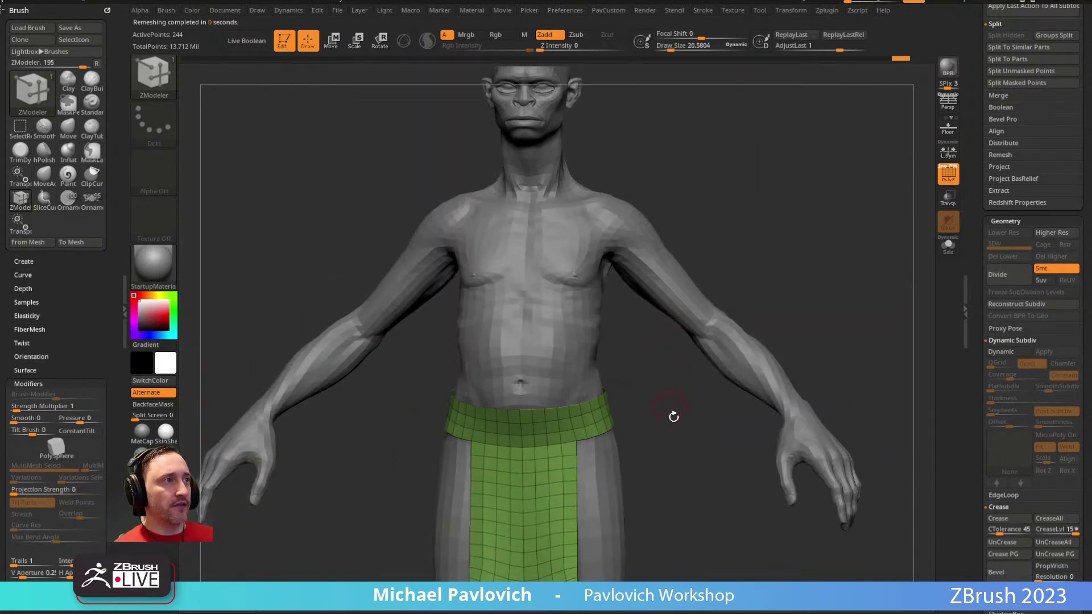
pyautogui.keyDown('alt'); pyautogui.moveTo(669, 408); pyautogui.dragTo(638, 345); pyautogui.keyUp('alt')
pyautogui.moveTo(672, 383); pyautogui.dragTo(684, 364)
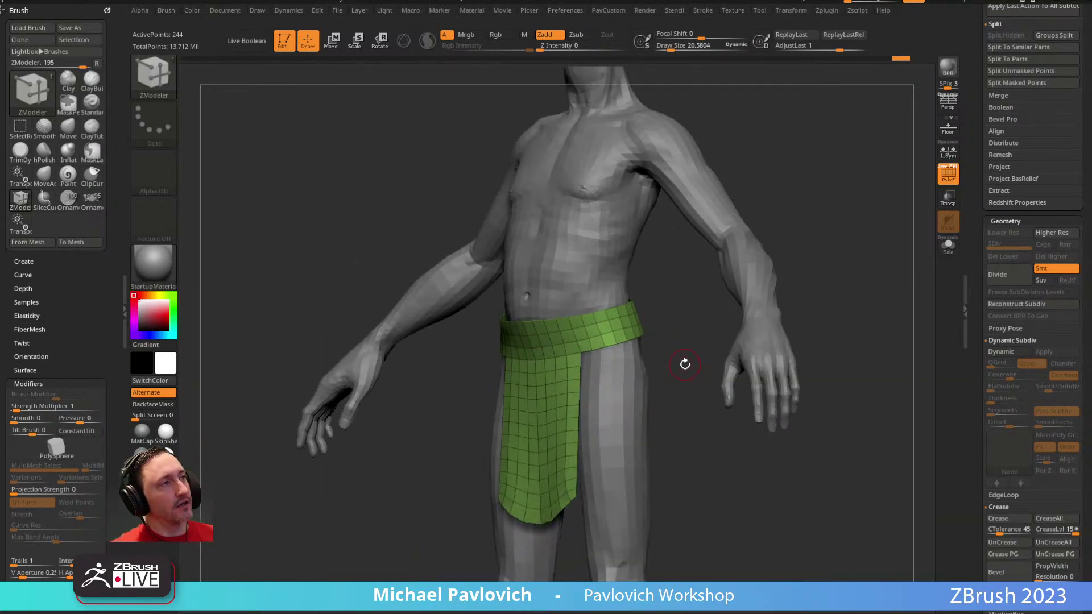
# Step: Isolate the belt with Solo and extrude its upper rim inward with the ZModeler Extrude edge action
pyautogui.moveTo(656, 339); pyautogui.dragTo(537, 460)
pyautogui.moveTo(409, 513); pyautogui.dragTo(718, 355)
pyautogui.click(948, 248)
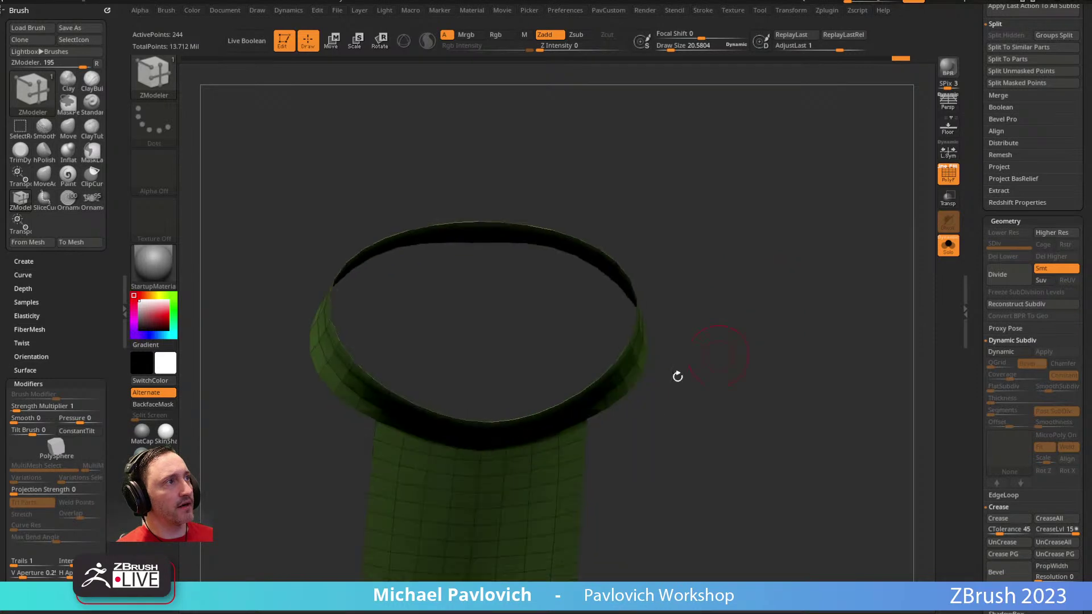
pyautogui.moveTo(957, 260); pyautogui.dragTo(780, 284)
pyautogui.moveTo(694, 341); pyautogui.dragTo(727, 316)
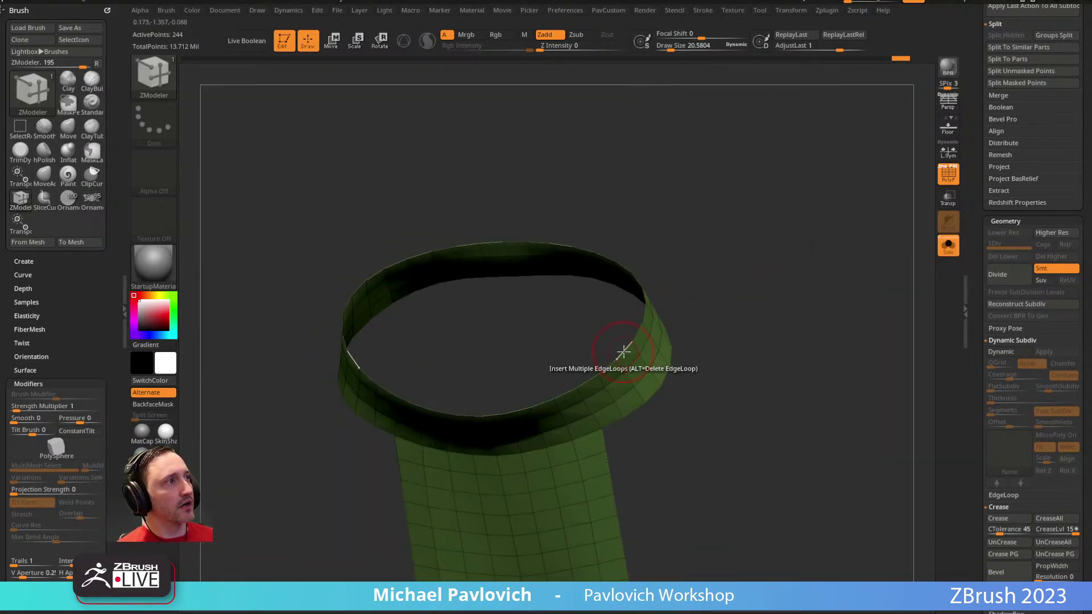
pyautogui.press('space')
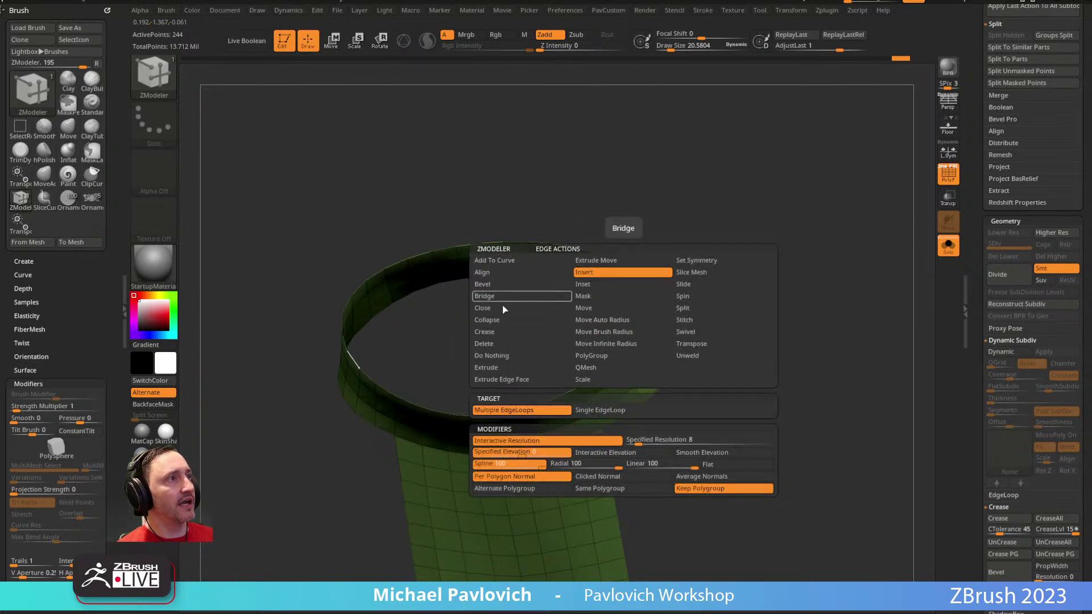
pyautogui.click(505, 369)
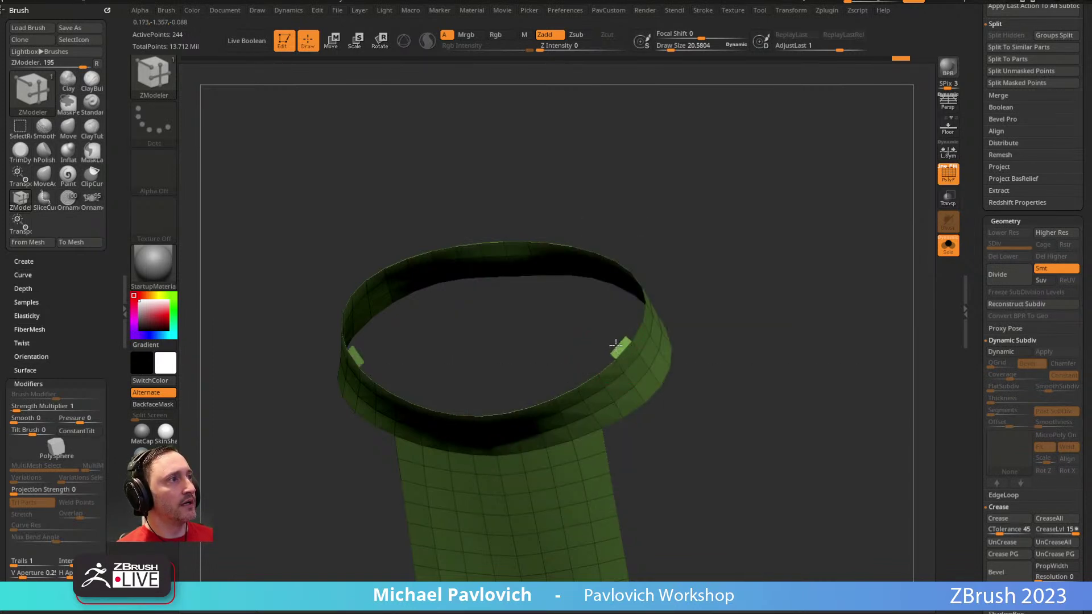
pyautogui.moveTo(607, 343); pyautogui.dragTo(596, 361)
# Step: Turn off Double in the belt's Display Properties so it displays single-sided, and check it from several angles
pyautogui.keyDown('ctrl'); pyautogui.moveTo(725, 335); pyautogui.dragTo(699, 338, button='right'); pyautogui.keyUp('ctrl')
pyautogui.moveTo(615, 367); pyautogui.dragTo(867, 335, button='right')
pyautogui.moveTo(965, 367); pyautogui.dragTo(916, 146)
pyautogui.moveTo(788, 202); pyautogui.dragTo(661, 300, button='right')
pyautogui.moveTo(622, 373); pyautogui.dragTo(726, 364, button='right')
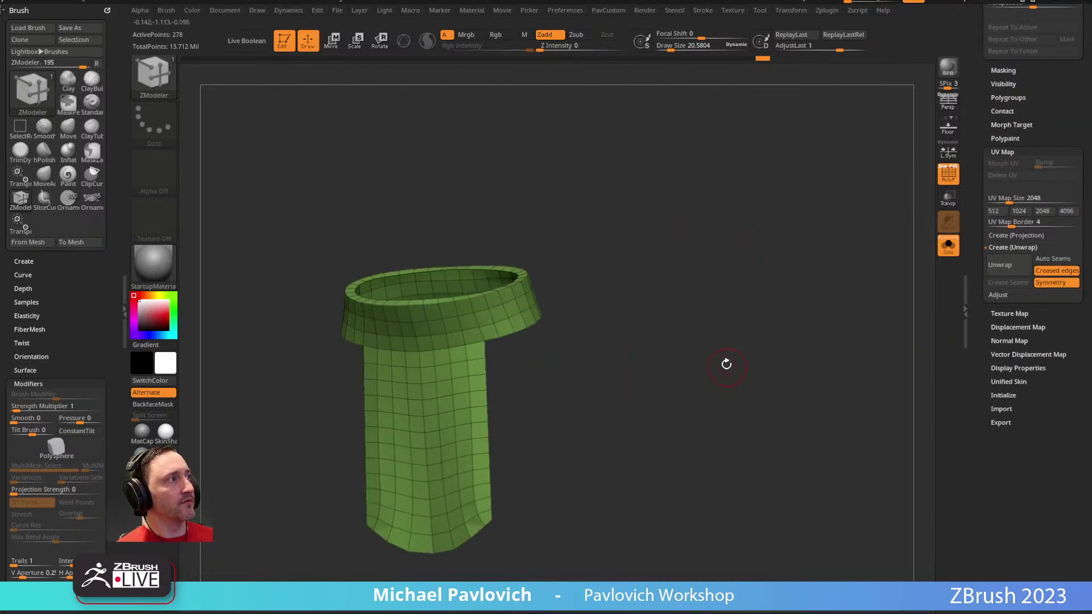
pyautogui.keyDown('shift'); pyautogui.click(996, 152); pyautogui.keyUp('shift')
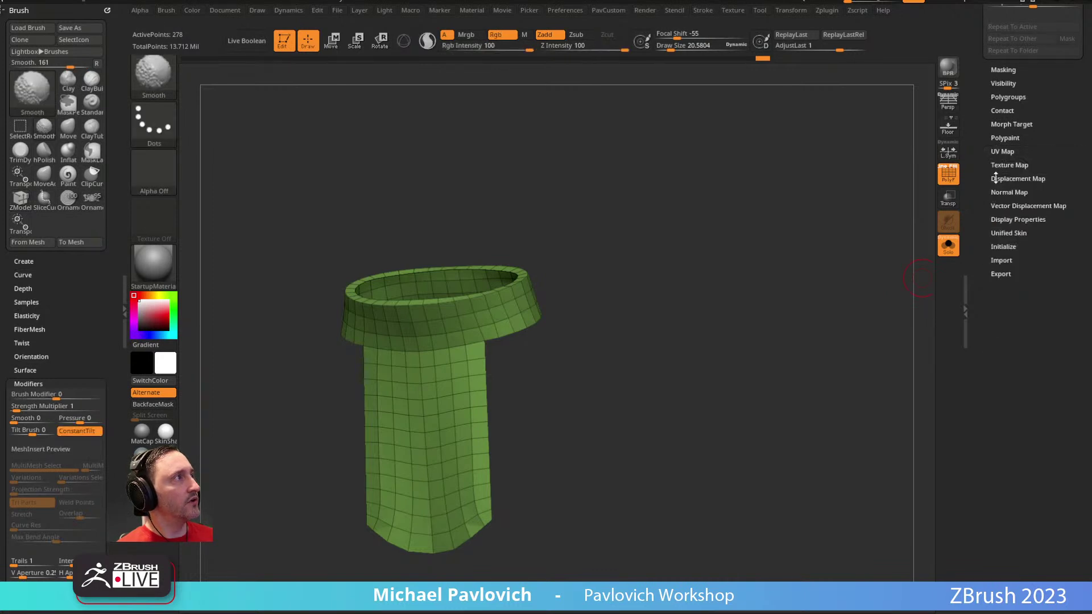
pyautogui.keyDown('shift'); pyautogui.click(1006, 220); pyautogui.keyUp('shift')
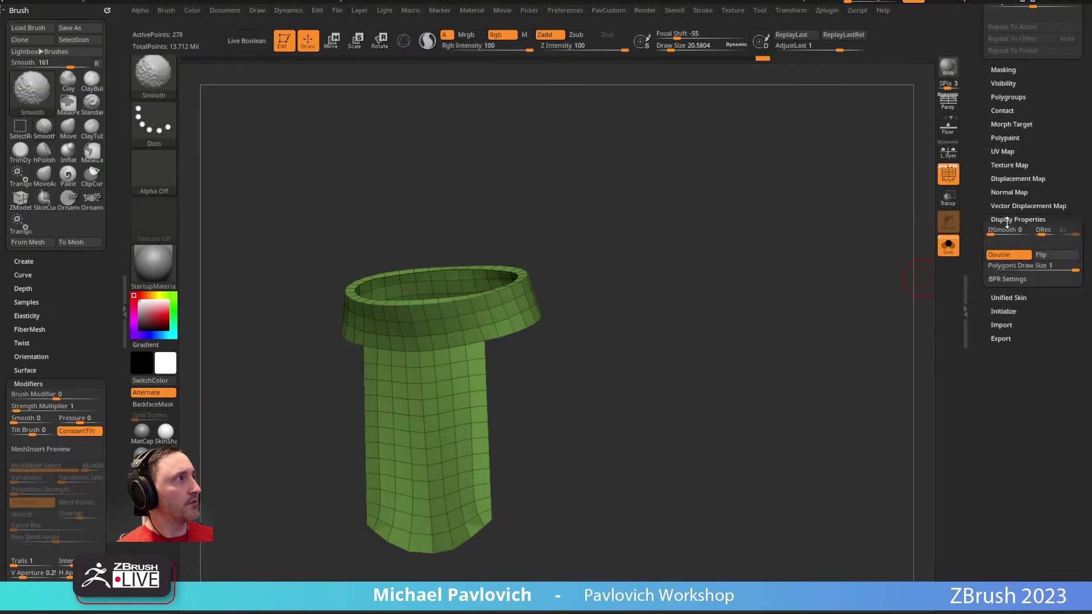
pyautogui.click(999, 254)
pyautogui.moveTo(754, 326); pyautogui.dragTo(647, 305)
pyautogui.moveTo(737, 274); pyautogui.dragTo(781, 311)
pyautogui.keyDown('alt'); pyautogui.moveTo(772, 306); pyautogui.dragTo(799, 300); pyautogui.keyUp('alt')
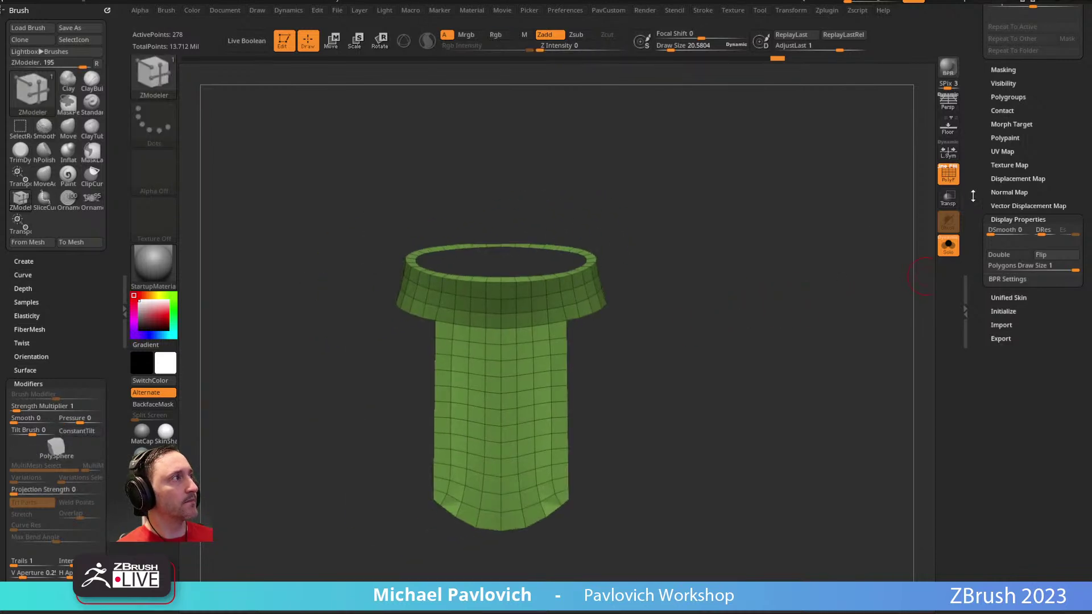
# Step: Switch to the Standard brush, show the body again and smooth the front flap at a Draw Size of about 145
pyautogui.moveTo(973, 203); pyautogui.dragTo(967, 449)
pyautogui.moveTo(643, 364); pyautogui.dragTo(816, 324)
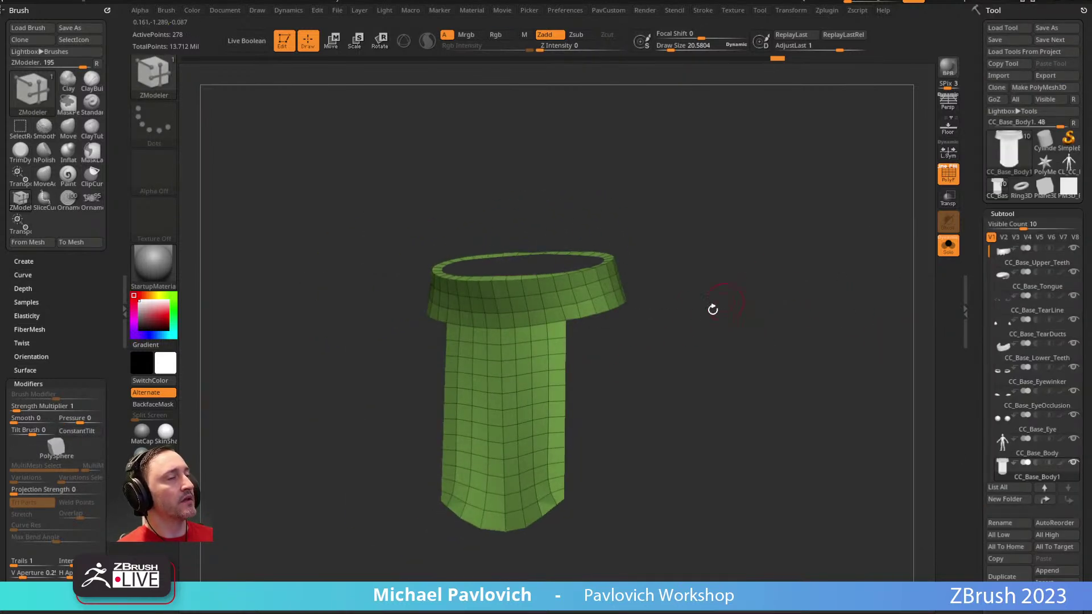
pyautogui.press('b')
pyautogui.press('s')
pyautogui.press('t')
pyautogui.moveTo(710, 309); pyautogui.dragTo(685, 320)
pyautogui.click(950, 245)
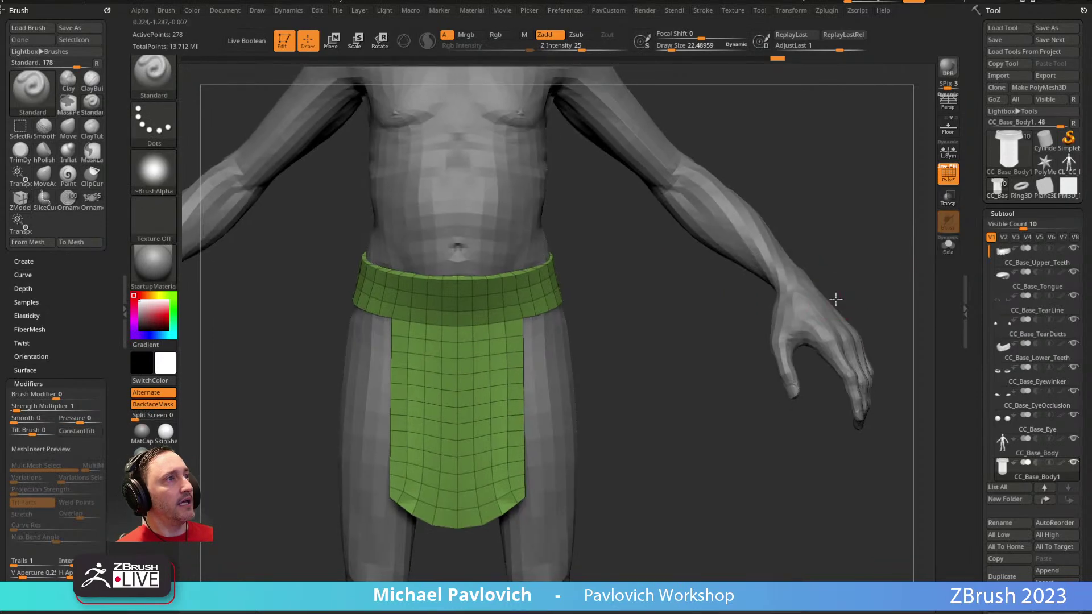
pyautogui.moveTo(675, 359)
pyautogui.mouseDown()
pyautogui.moveTo(481, 370)
pyautogui.moveTo(511, 370)
pyautogui.mouseUp()
pyautogui.press('s')
pyautogui.keyDown('shift'); pyautogui.moveTo(438, 393); pyautogui.dragTo(483, 334); pyautogui.keyUp('shift')
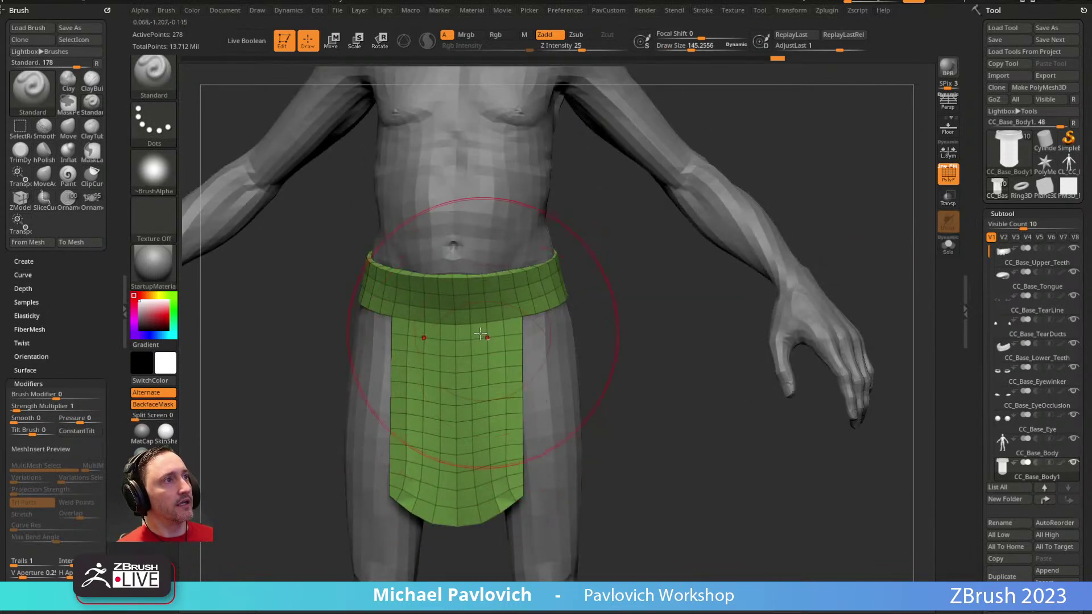
# Step: Set the Smooth brush's Z Intensity to 24 and smooth the front panel of the loincloth
pyautogui.keyDown('alt'); pyautogui.moveTo(641, 275); pyautogui.dragTo(722, 311); pyautogui.keyUp('alt')
pyautogui.press('s')
pyautogui.moveTo(500, 366); pyautogui.dragTo(477, 367)
pyautogui.press('s')
pyautogui.moveTo(555, 373)
pyautogui.mouseDown()
pyautogui.moveTo(538, 373)
pyautogui.moveTo(673, 324)
pyautogui.moveTo(524, 97)
pyautogui.mouseUp()
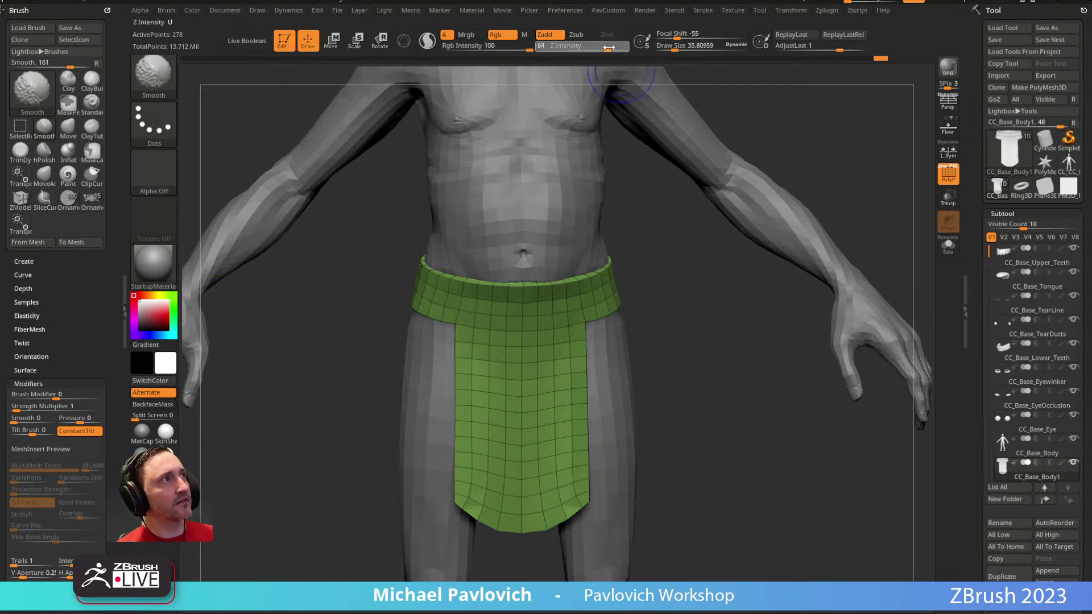
pyautogui.moveTo(592, 51); pyautogui.dragTo(581, 50)
pyautogui.keyDown('alt'); pyautogui.moveTo(546, 238); pyautogui.dragTo(475, 461); pyautogui.keyUp('alt')
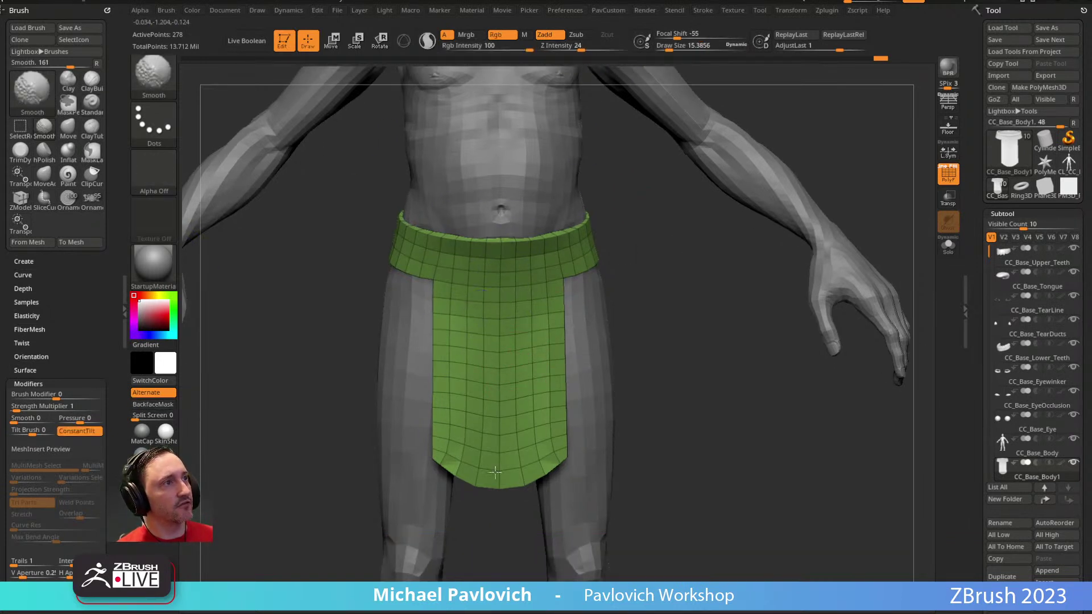
pyautogui.keyDown('alt'); pyautogui.moveTo(672, 268); pyautogui.dragTo(664, 305); pyautogui.keyUp('alt')
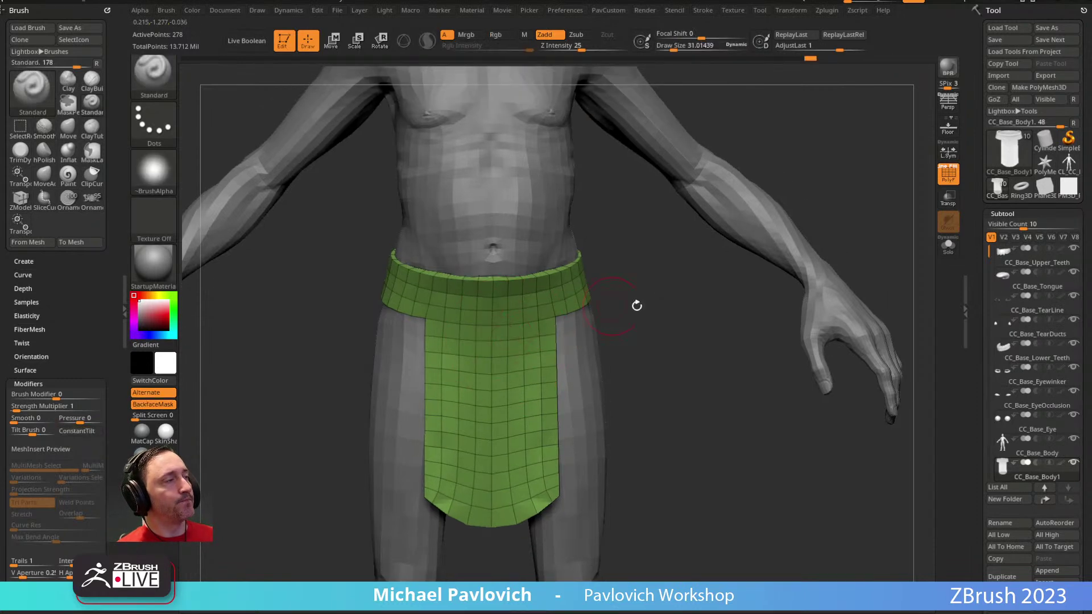
# Step: Switch to the Move brush and adjust the hang of the loincloth from a side view
pyautogui.scroll(-15, 973, 334)
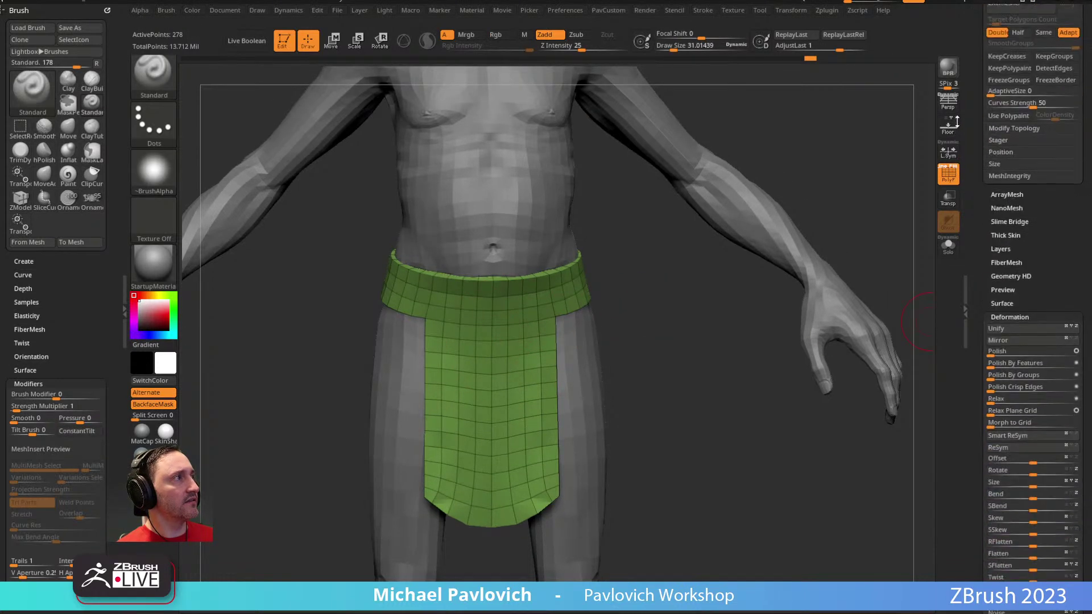
pyautogui.moveTo(636, 312)
pyautogui.mouseDown()
pyautogui.moveTo(588, 329)
pyautogui.moveTo(821, 377)
pyautogui.moveTo(836, 368)
pyautogui.moveTo(835, 336)
pyautogui.moveTo(783, 235)
pyautogui.moveTo(641, 312)
pyautogui.mouseUp()
pyautogui.press('b')
pyautogui.press('m')
pyautogui.press('v')
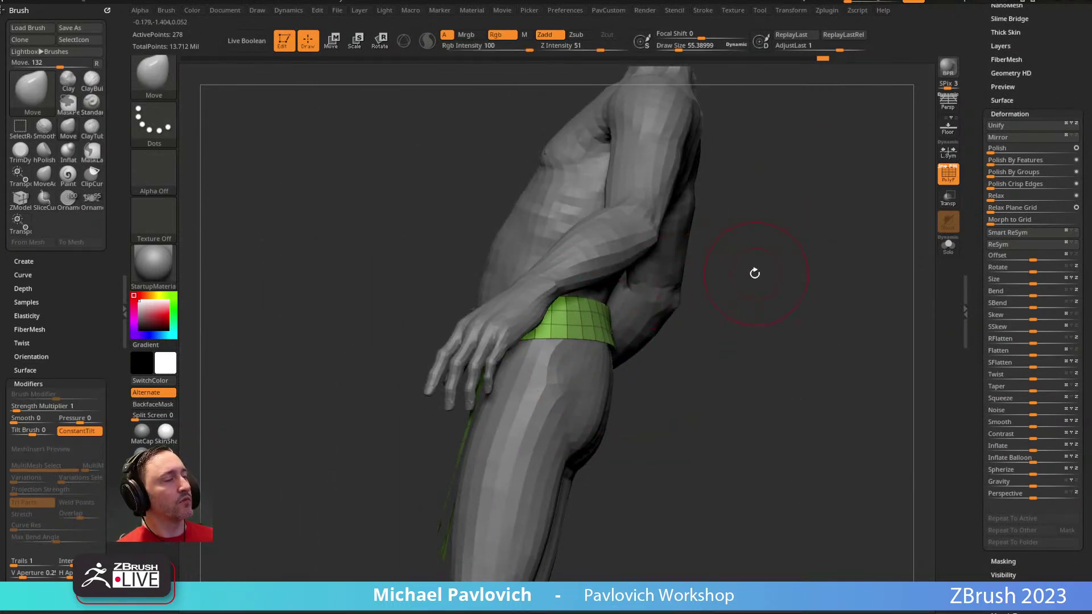
# Step: Switch back to the Standard brush and reduce its draw size to about 11
pyautogui.press('b')
pyautogui.press('s')
pyautogui.press('t')
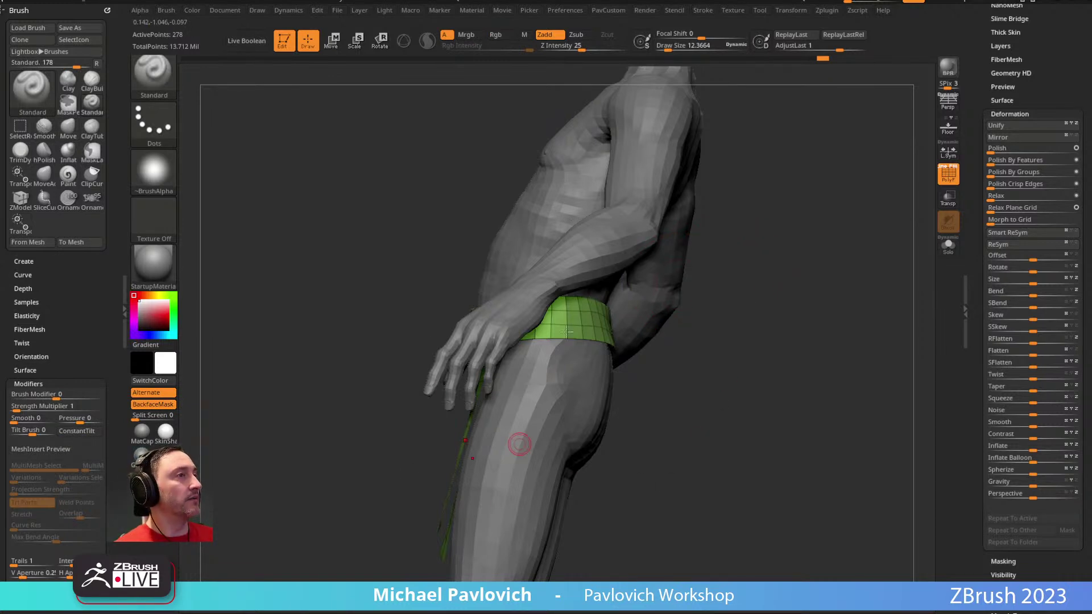
pyautogui.keyDown('shift'); pyautogui.moveTo(738, 288); pyautogui.dragTo(603, 418); pyautogui.keyUp('shift')
pyautogui.press('s')
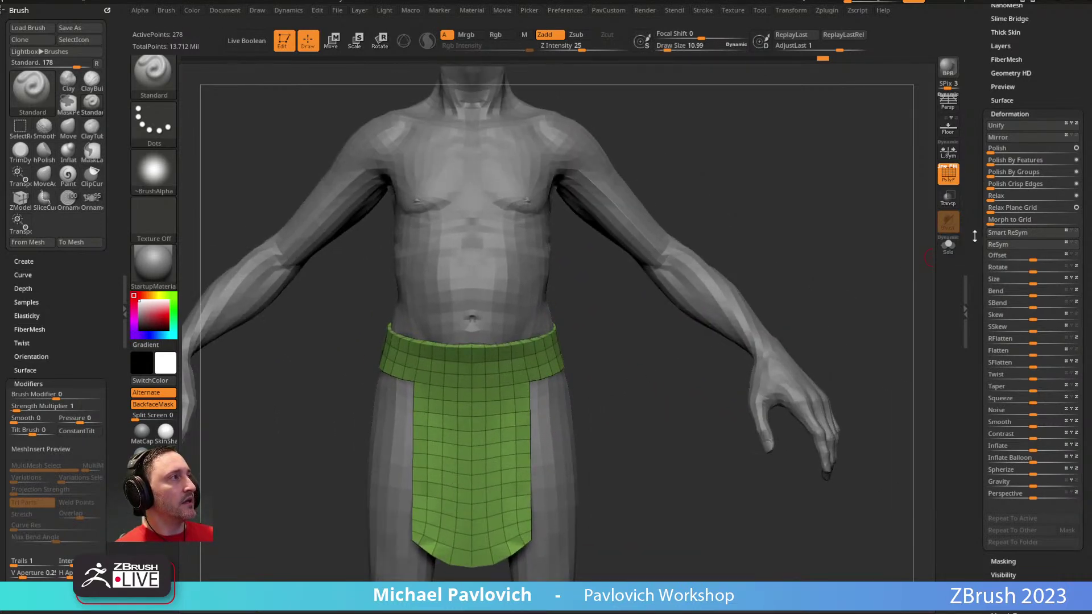
# Step: Rename the loincloth subtool CC_Base_Body1 as LoinCloth_high
pyautogui.moveTo(972, 236); pyautogui.dragTo(959, 387)
pyautogui.keyDown('alt'); pyautogui.moveTo(818, 348); pyautogui.dragTo(804, 366); pyautogui.keyUp('alt')
pyautogui.moveTo(967, 305); pyautogui.dragTo(956, 169)
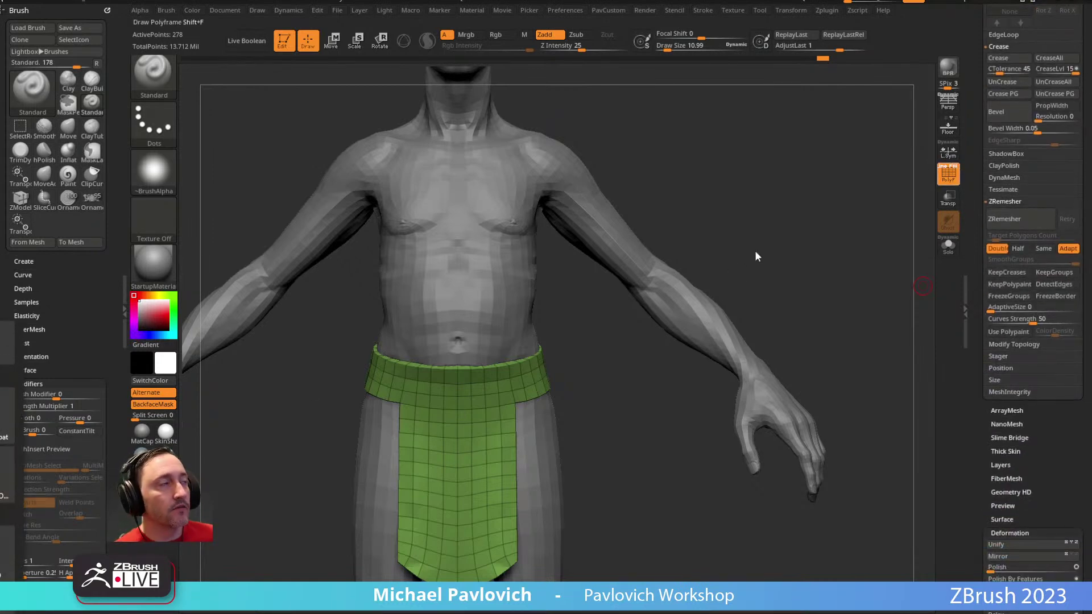
pyautogui.moveTo(979, 205); pyautogui.dragTo(989, 319)
pyautogui.moveTo(978, 197); pyautogui.dragTo(974, 574)
pyautogui.click(1018, 390)
pyautogui.write('LoinCloth_high')
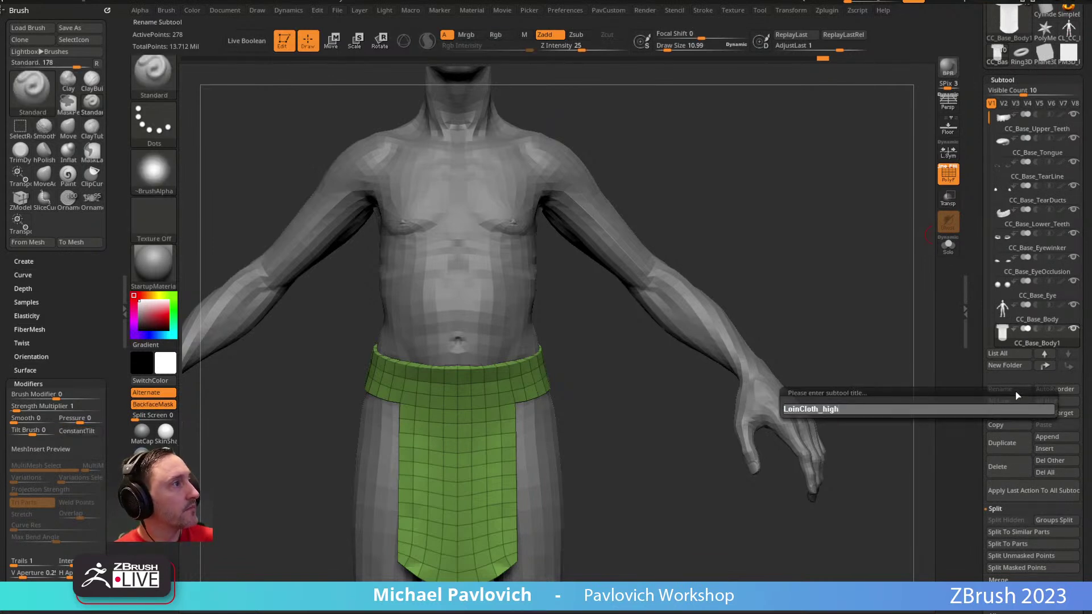
pyautogui.press('Return')
pyautogui.keyDown('alt'); pyautogui.moveTo(809, 331); pyautogui.dragTo(800, 248); pyautogui.keyUp('alt')
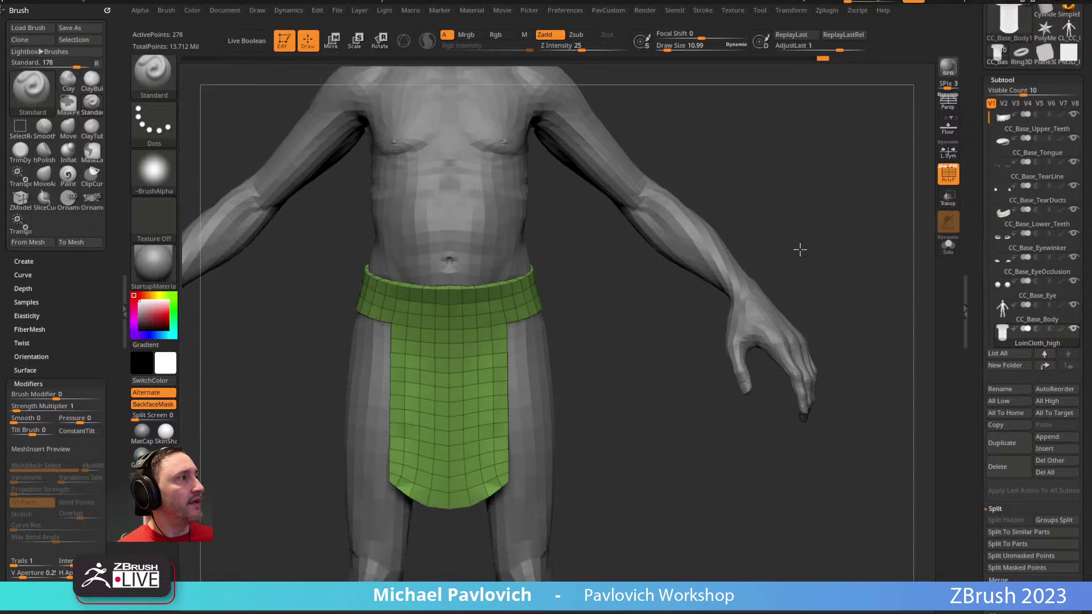
# Step: Dock the Zplugin palette in the side tray in place of the Brush palette
pyautogui.moveTo(977, 367); pyautogui.dragTo(991, 165)
pyautogui.moveTo(858, 190); pyautogui.dragTo(848, 189)
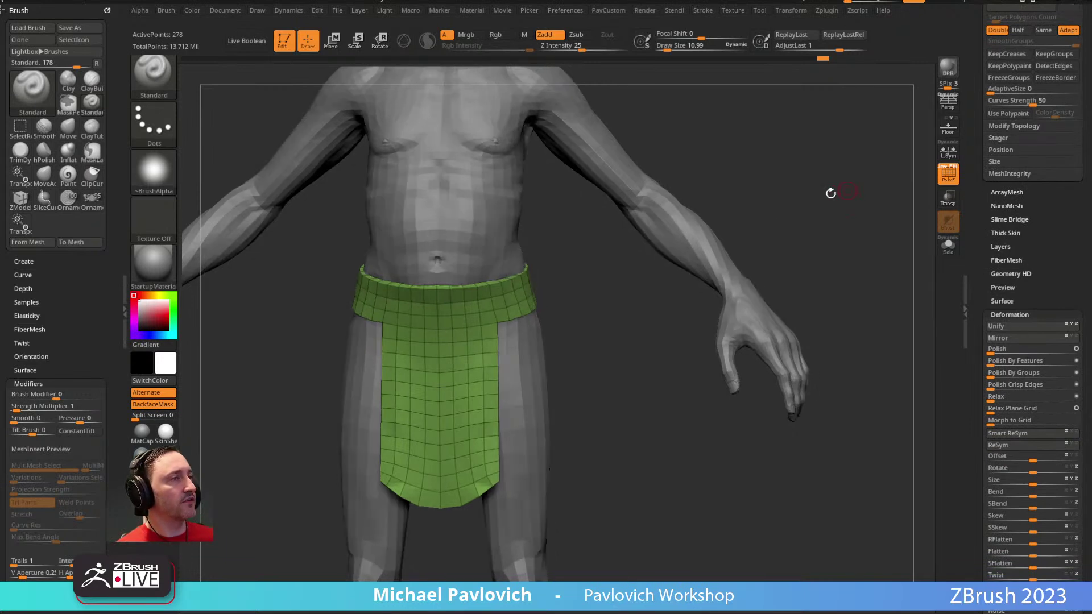
pyautogui.moveTo(757, 193); pyautogui.dragTo(773, 192)
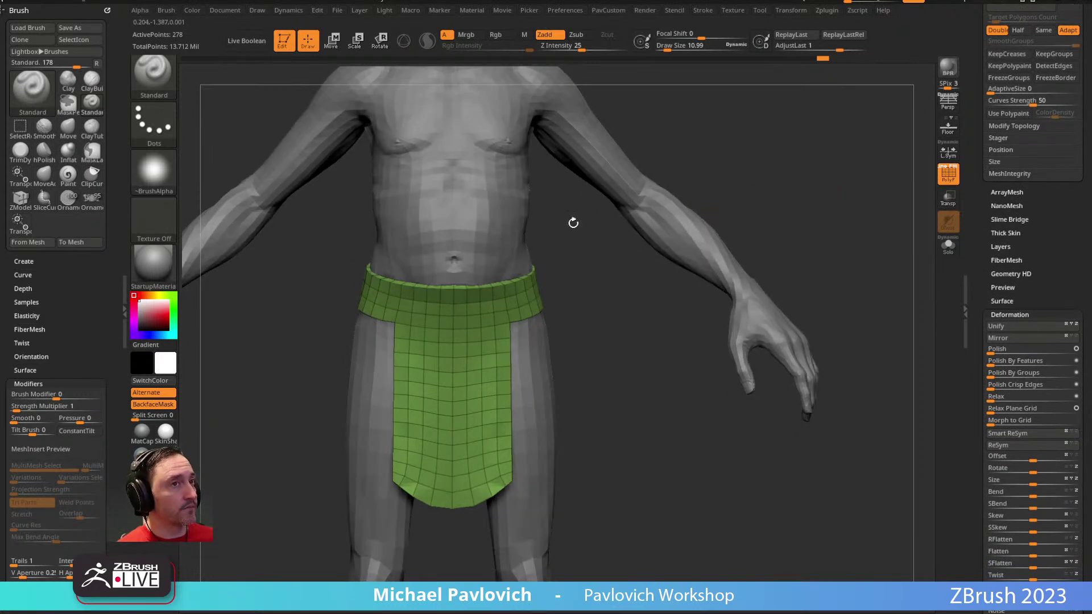
pyautogui.click(108, 9)
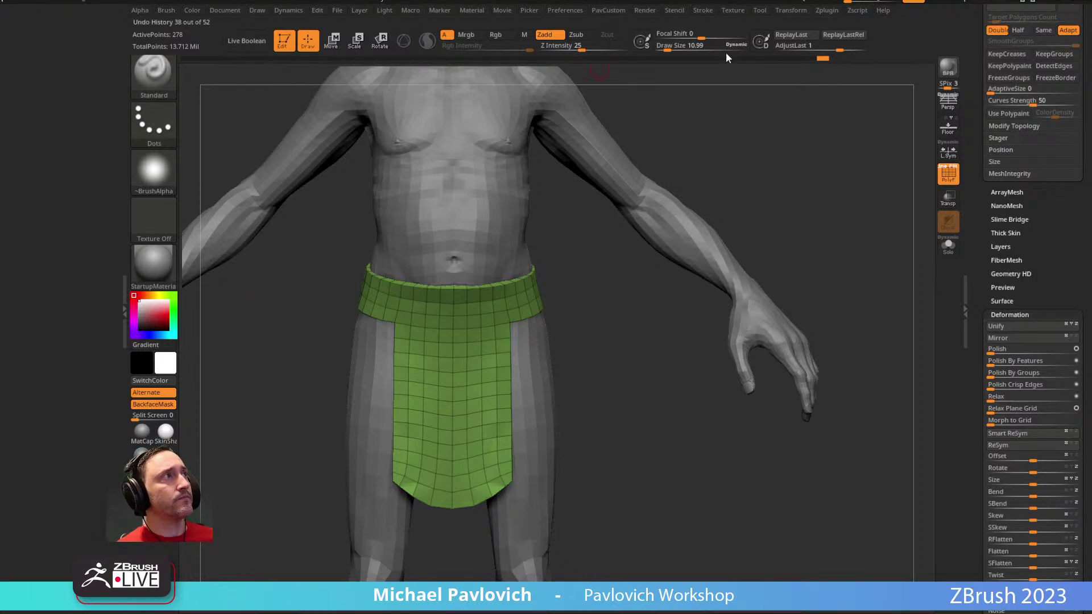
pyautogui.click(818, 11)
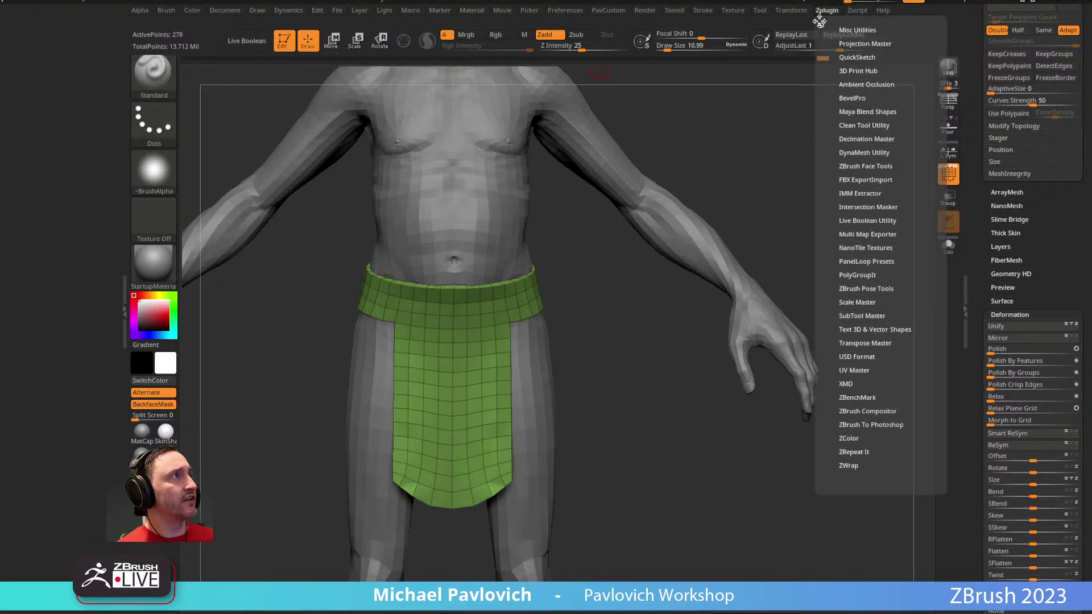
pyautogui.moveTo(431, 155); pyautogui.dragTo(113, 142)
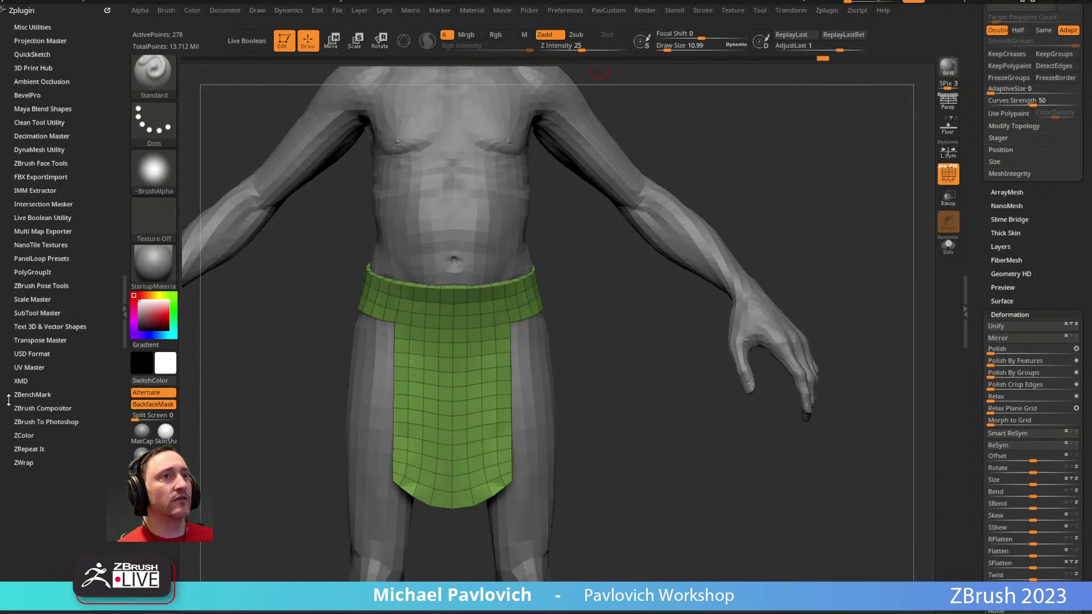
# Step: Unwrap the loincloth with UV Master, keeping Symmetry on and Polygroups off
pyautogui.press('shift')
pyautogui.click(31, 367)
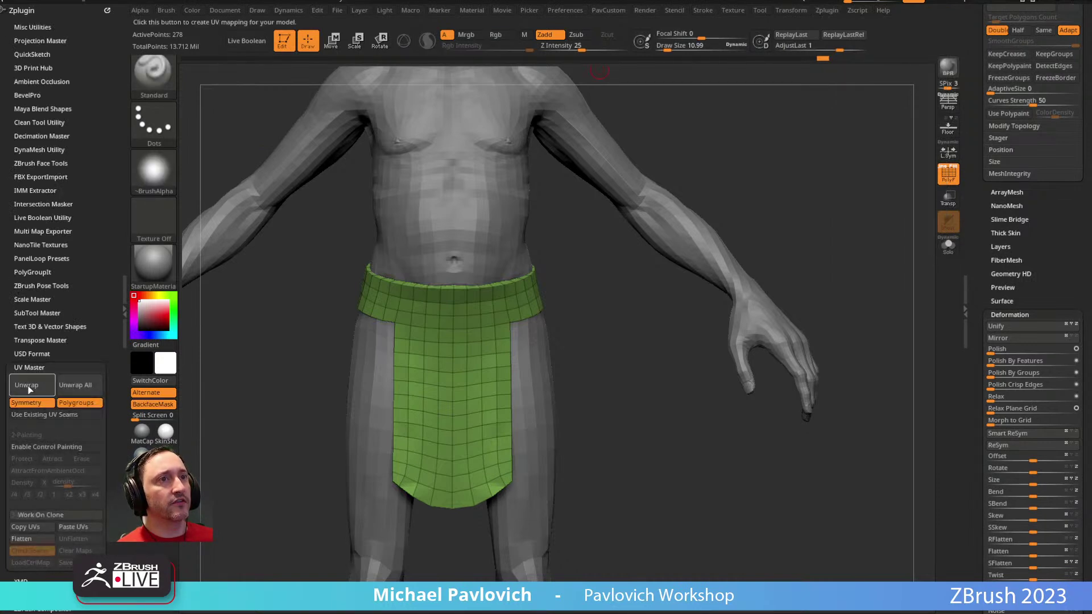
pyautogui.click(32, 383)
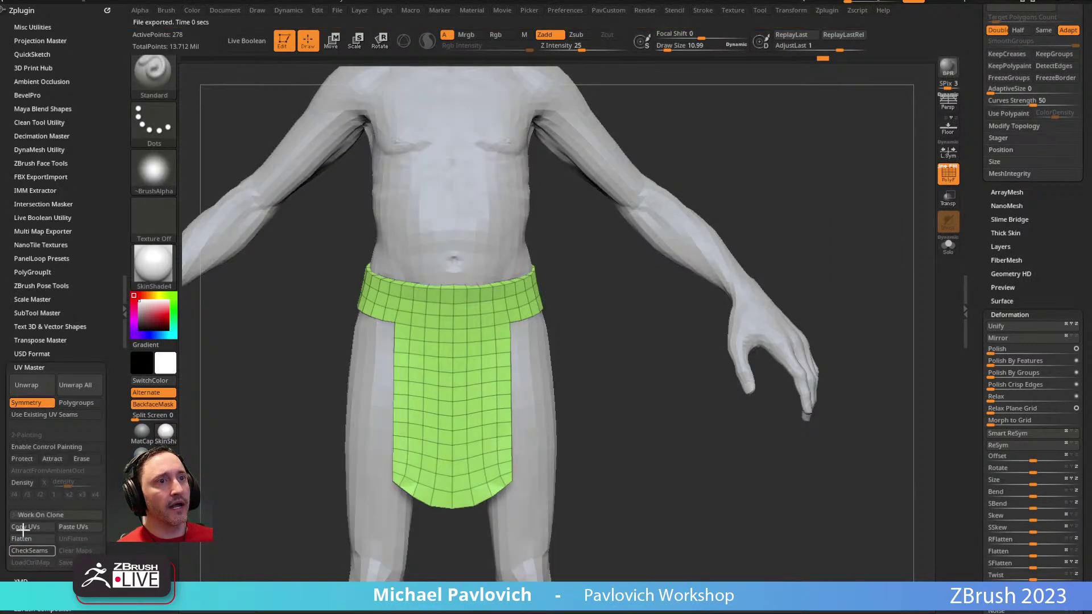
# Step: Flatten the loincloth's UVs to examine the layout, return to the 3D model and close the UV tools
pyautogui.click(23, 538)
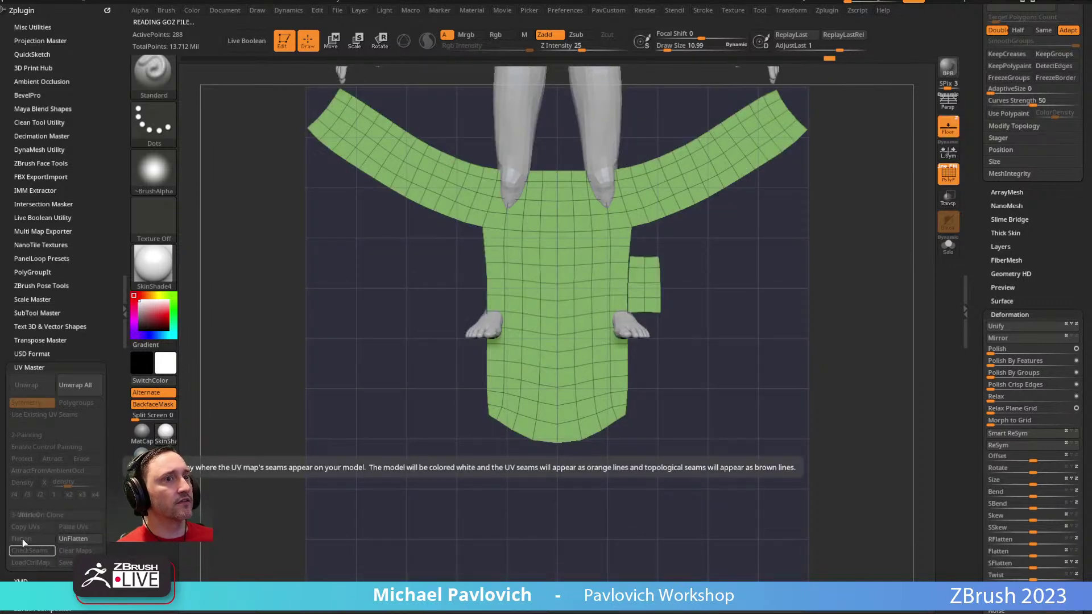
pyautogui.click(64, 538)
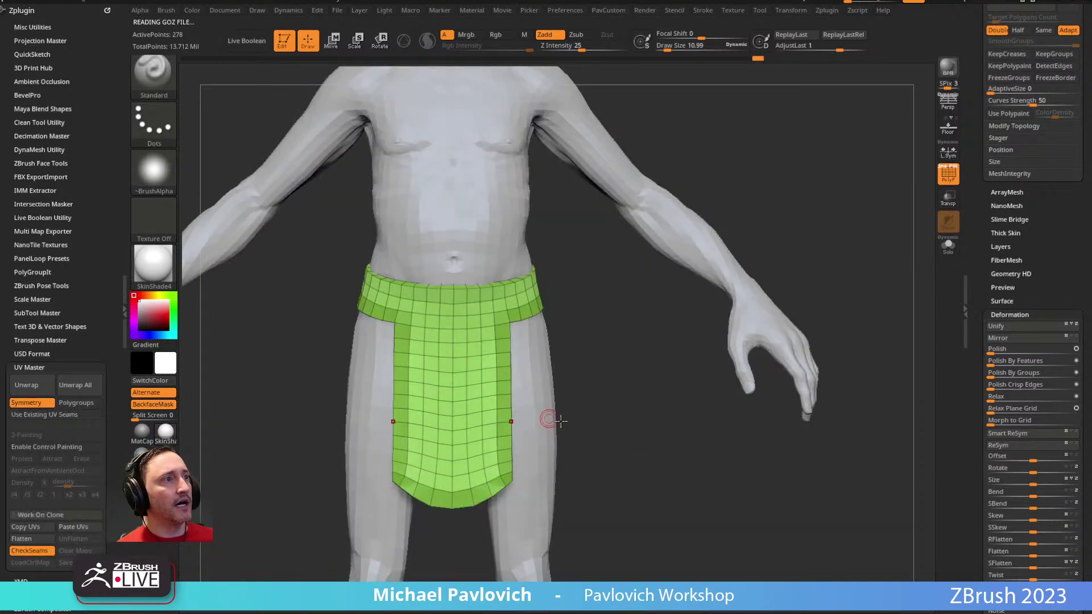
pyautogui.moveTo(580, 478); pyautogui.dragTo(555, 498)
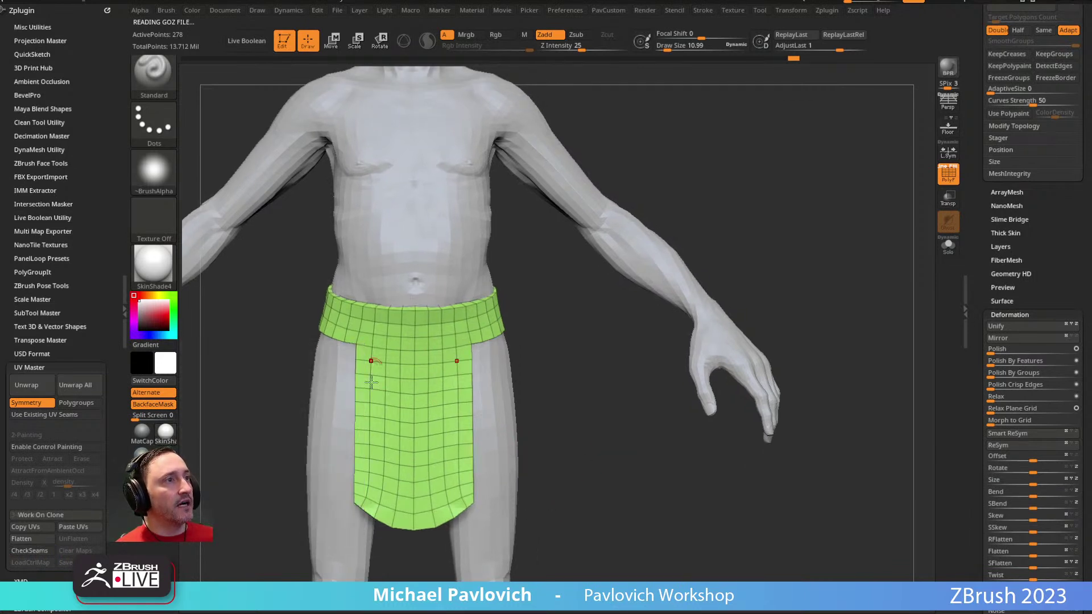
pyautogui.click(63, 368)
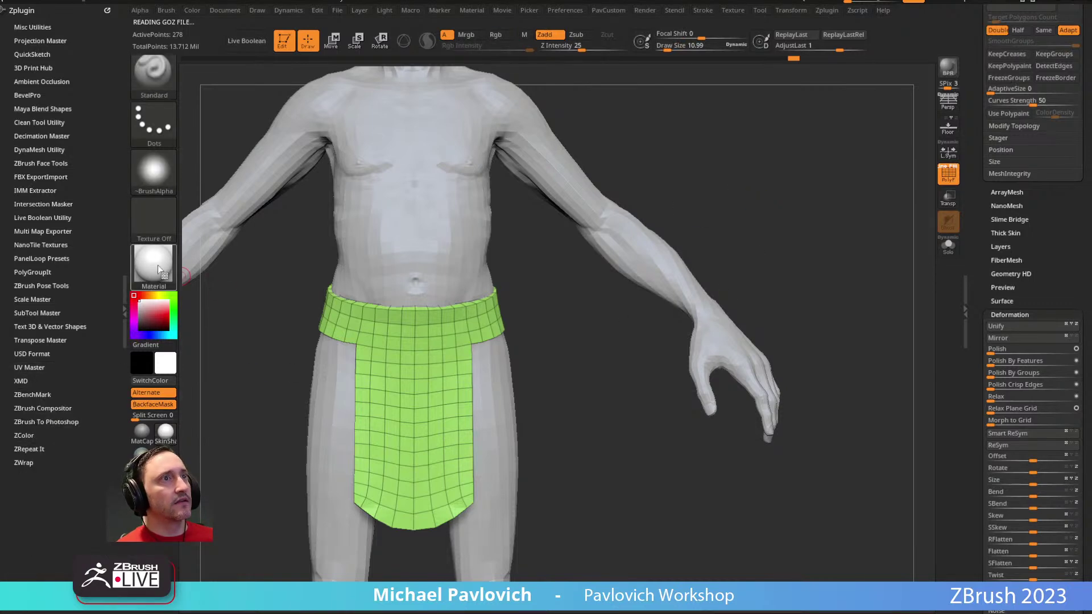
# Step: Try the Green Metallic material on the model, replacing it with StartupMaterial
pyautogui.click(158, 265)
pyautogui.click(407, 282)
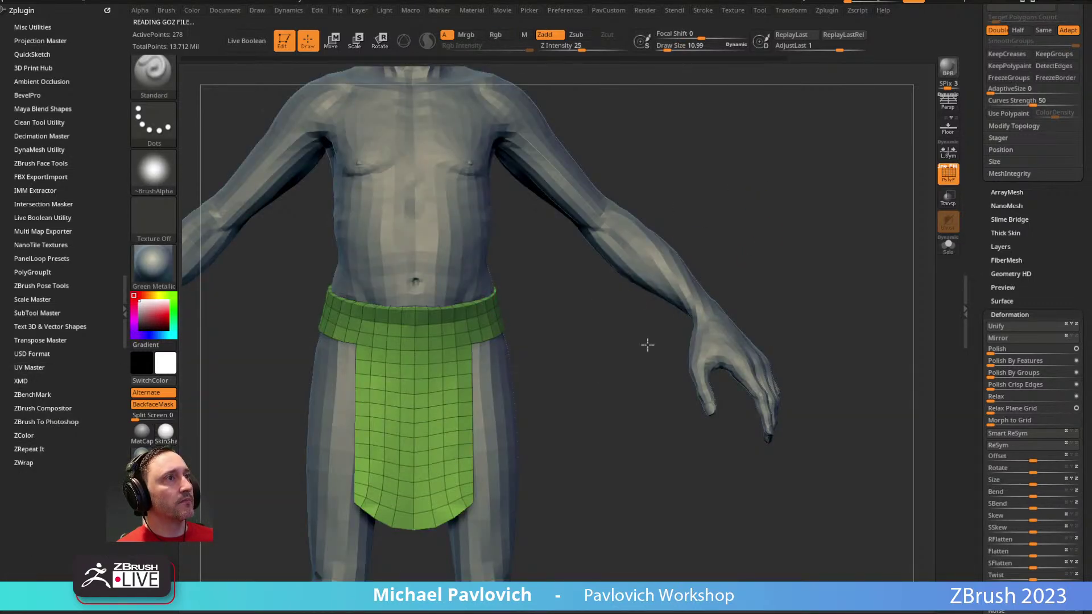
pyautogui.scroll(2, 623, 367)
pyautogui.click(148, 255)
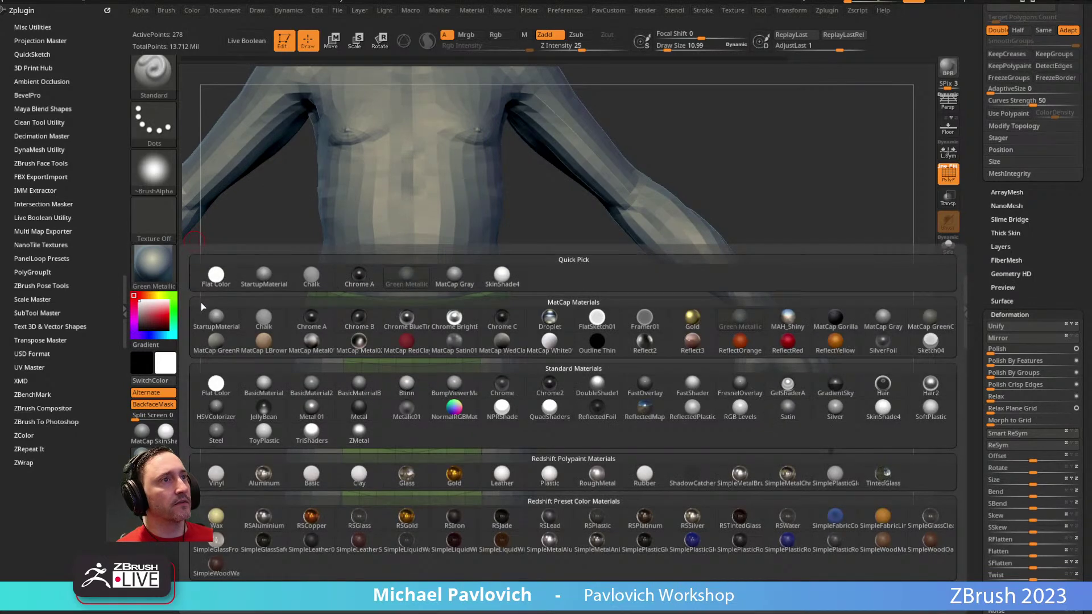
pyautogui.click(215, 276)
# Step: Subdivide the loincloth once and turn off the polyframe display
pyautogui.press('ctrl')
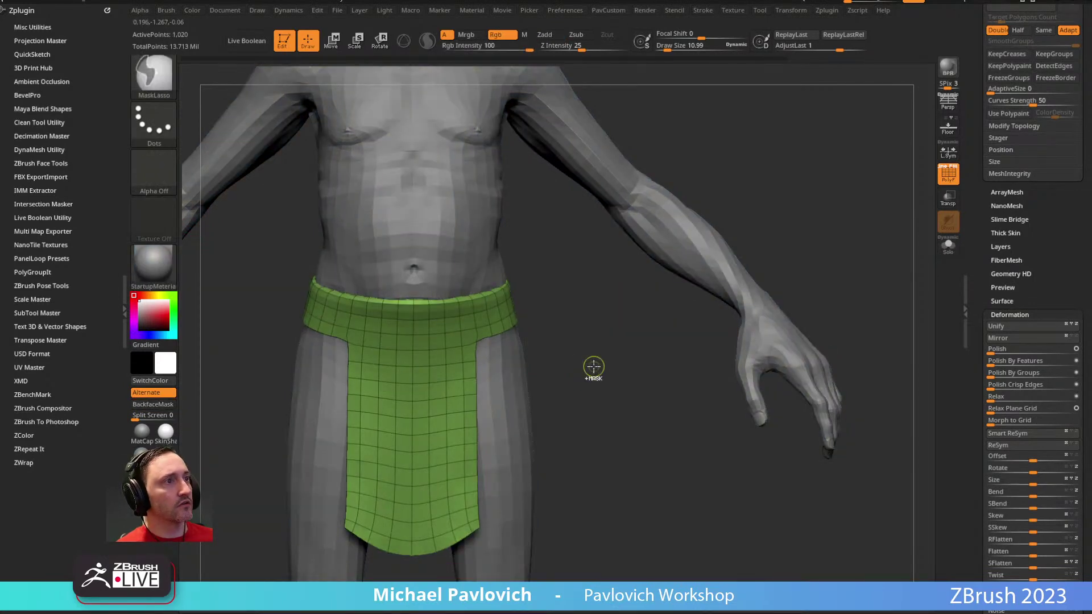
pyautogui.click(951, 182)
pyautogui.press('s')
pyautogui.moveTo(580, 327); pyautogui.dragTo(594, 327)
pyautogui.moveTo(594, 325); pyautogui.dragTo(495, 320)
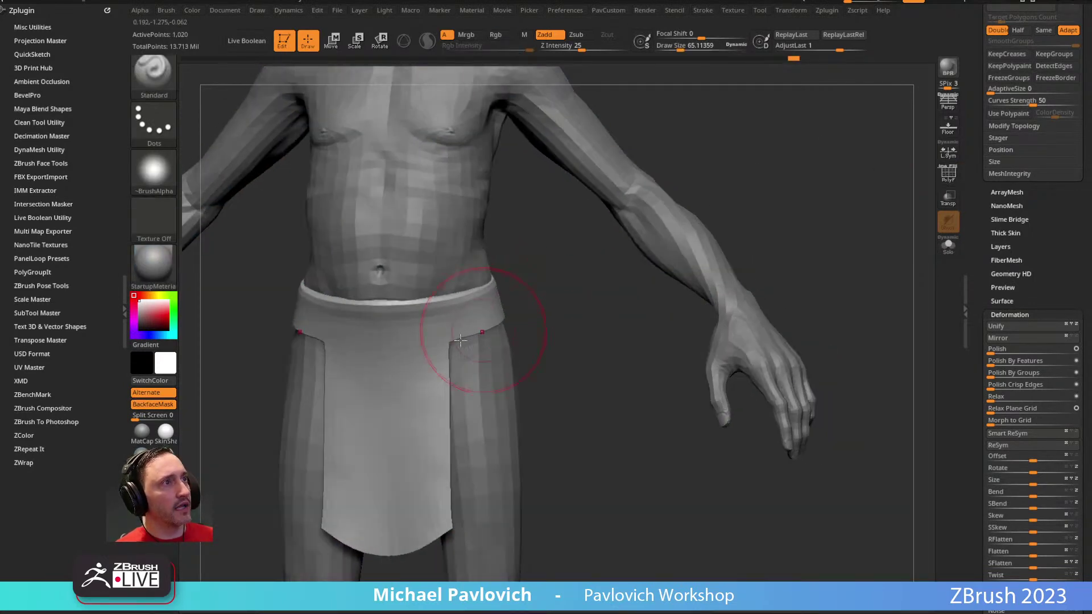
# Step: Sculpt and smooth broad folds across the upper front of the loincloth with a draw size of about 22
pyautogui.press('s')
pyautogui.moveTo(382, 345); pyautogui.dragTo(369, 344)
pyautogui.moveTo(592, 285)
pyautogui.mouseDown()
pyautogui.moveTo(366, 330)
pyautogui.moveTo(365, 389)
pyautogui.mouseUp()
pyautogui.moveTo(506, 329); pyautogui.dragTo(468, 322)
pyautogui.keyDown('shift'); pyautogui.moveTo(324, 330); pyautogui.dragTo(365, 351); pyautogui.keyUp('shift')
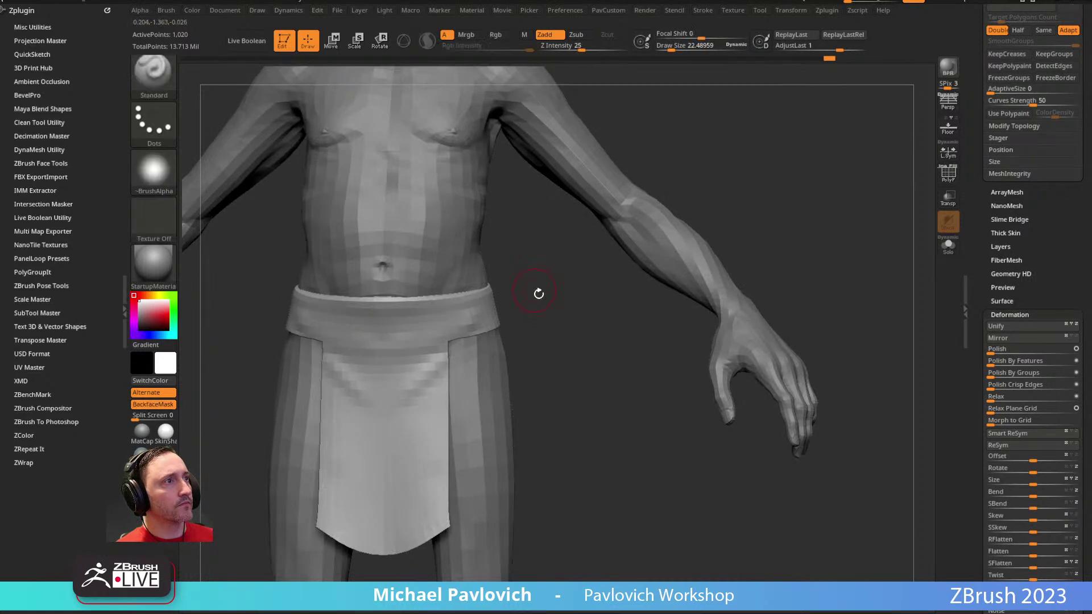
pyautogui.moveTo(534, 288); pyautogui.dragTo(503, 302)
pyautogui.moveTo(349, 351)
pyautogui.keyDown('shift'); pyautogui.mouseDown()
pyautogui.moveTo(317, 319)
pyautogui.moveTo(353, 345)
pyautogui.mouseUp(); pyautogui.keyUp('shift')
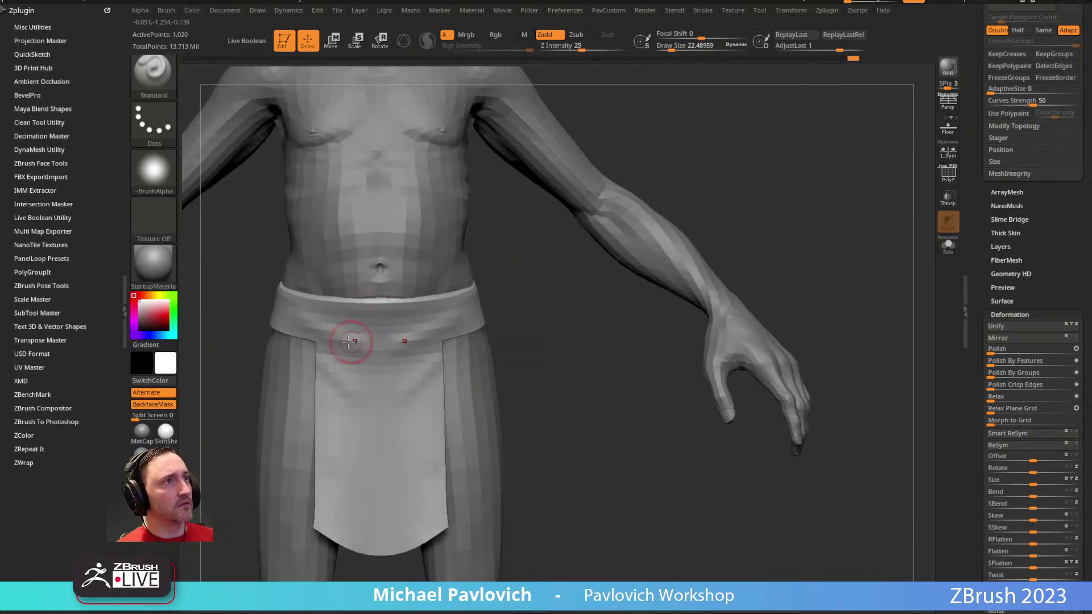
# Step: Subdivide the loincloth again and sculpt finer diagonal folds below the waistband at draw size 14, smoothing them
pyautogui.keyDown('alt'); pyautogui.moveTo(555, 292); pyautogui.dragTo(329, 312); pyautogui.keyUp('alt')
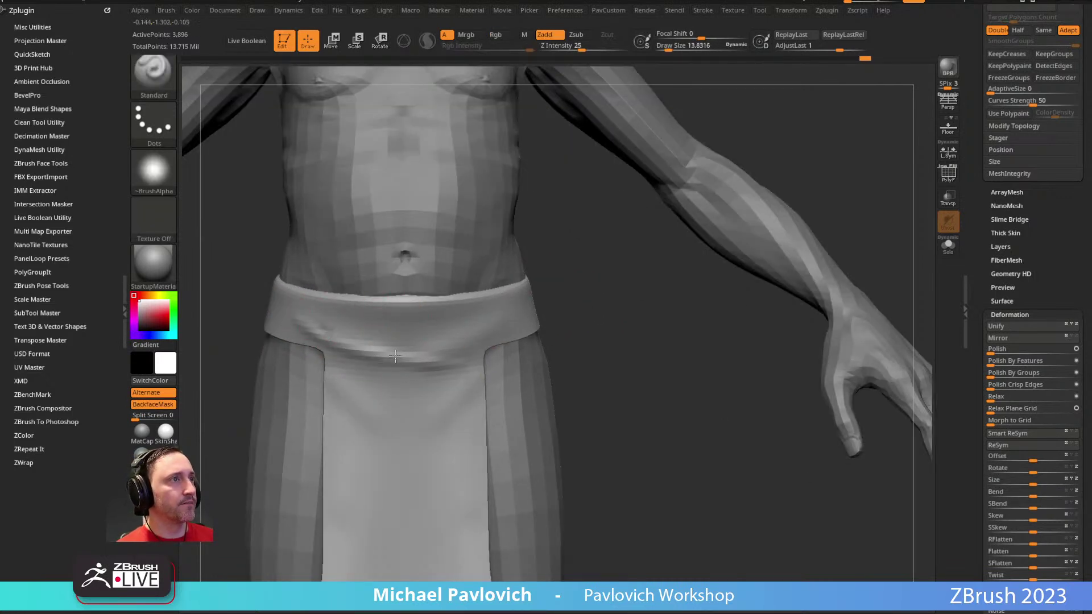
pyautogui.moveTo(338, 369)
pyautogui.mouseDown()
pyautogui.moveTo(392, 417)
pyautogui.moveTo(425, 416)
pyautogui.mouseUp()
pyautogui.moveTo(609, 319); pyautogui.dragTo(572, 334)
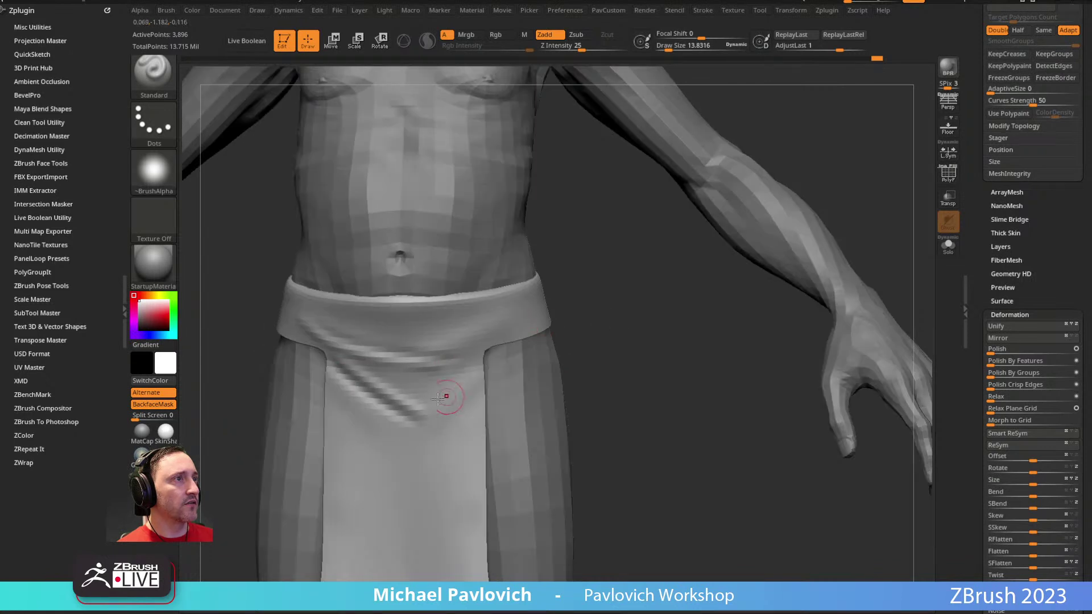
pyautogui.keyDown('shift'); pyautogui.moveTo(383, 359); pyautogui.dragTo(381, 388); pyautogui.keyUp('shift')
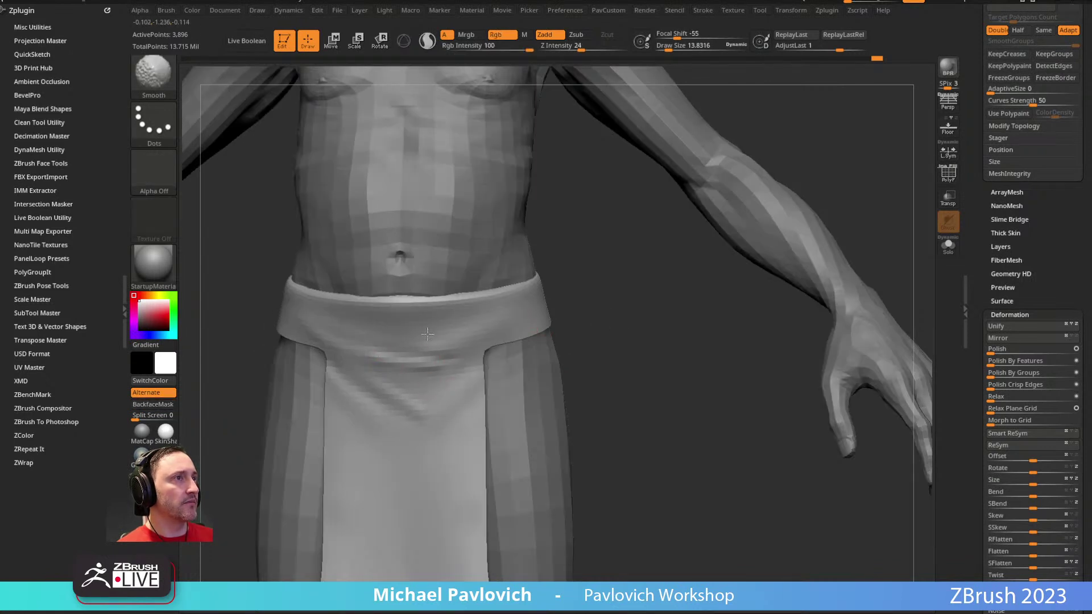
pyautogui.keyDown('alt'); pyautogui.moveTo(608, 330); pyautogui.dragTo(556, 268); pyautogui.keyUp('alt')
pyautogui.moveTo(287, 398); pyautogui.dragTo(452, 519)
pyautogui.hotkey('ctrl', 'z')
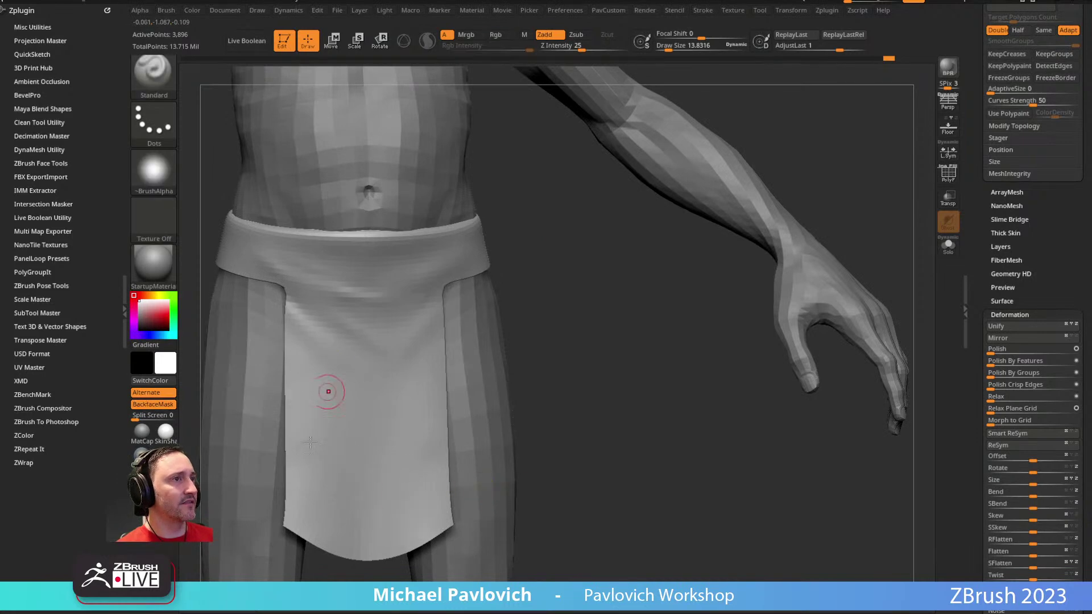
# Step: Sculpt diagonal folds across the waistband from one hip toward the center and soften them with Smooth
pyautogui.moveTo(533, 274); pyautogui.dragTo(420, 323)
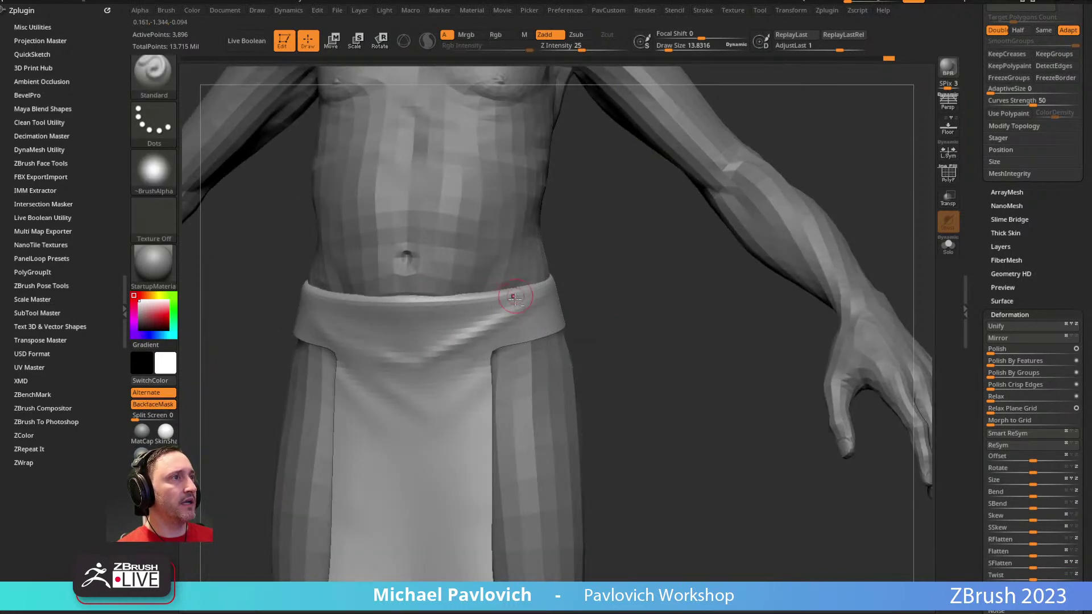
pyautogui.moveTo(512, 310)
pyautogui.keyDown('shift'); pyautogui.mouseDown()
pyautogui.moveTo(463, 340)
pyautogui.moveTo(489, 331)
pyautogui.moveTo(441, 344)
pyautogui.mouseUp(); pyautogui.keyUp('shift')
pyautogui.moveTo(586, 271); pyautogui.dragTo(537, 279)
pyautogui.moveTo(376, 346)
pyautogui.mouseDown()
pyautogui.moveTo(518, 298)
pyautogui.moveTo(483, 310)
pyautogui.mouseUp()
pyautogui.keyDown('shift'); pyautogui.moveTo(438, 338); pyautogui.dragTo(412, 345); pyautogui.keyUp('shift')
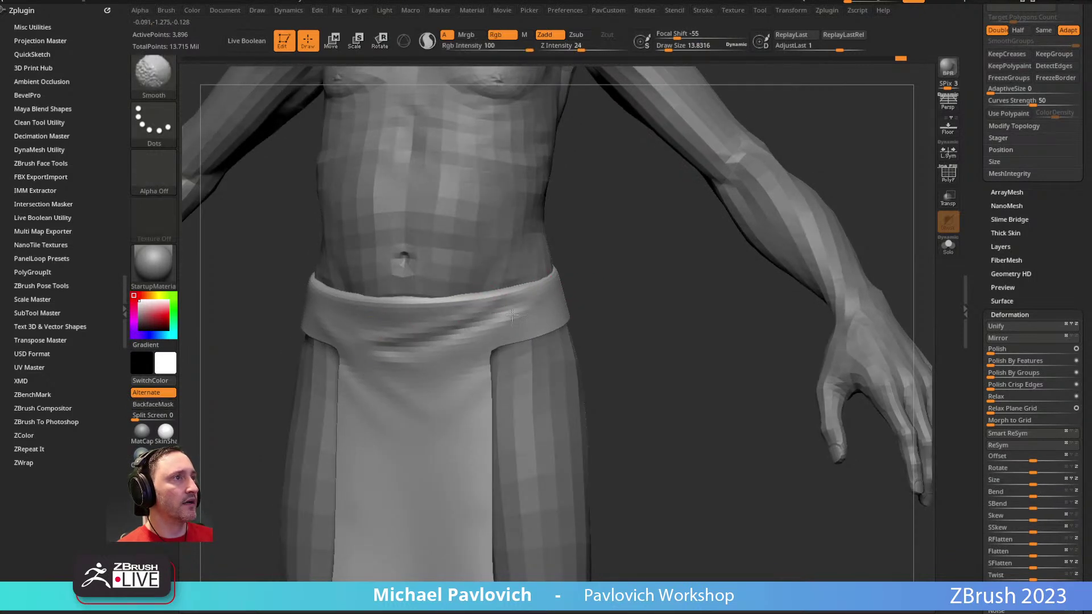
# Step: Add a horizontal fold along the lower center of the waistband and smooth it into the front panel
pyautogui.moveTo(475, 321); pyautogui.dragTo(495, 307, button='right')
pyautogui.moveTo(367, 352); pyautogui.dragTo(463, 348)
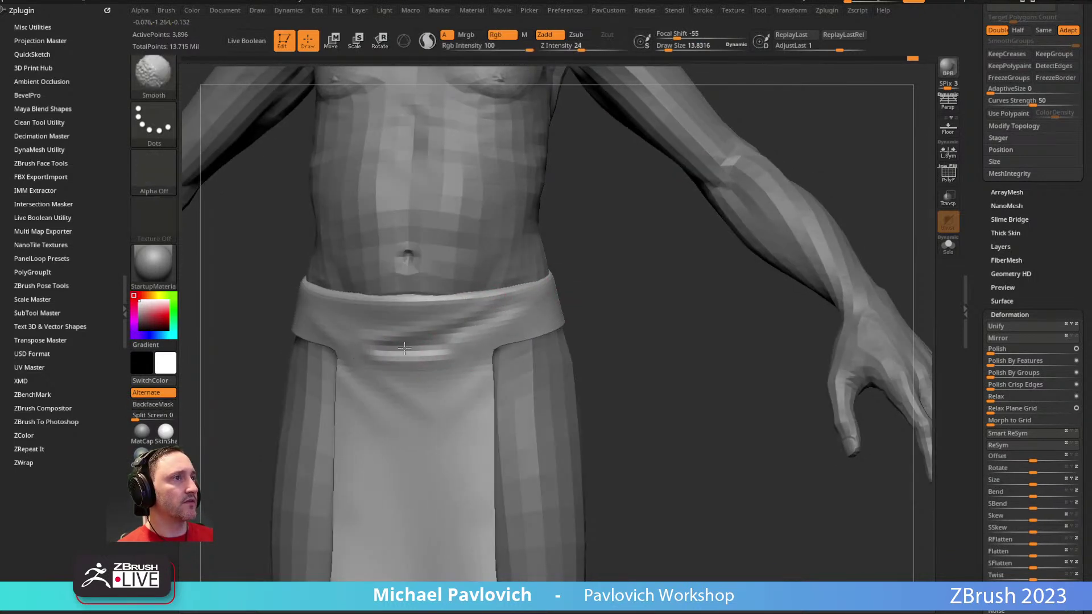
pyautogui.keyDown('shift'); pyautogui.moveTo(432, 393); pyautogui.dragTo(378, 366); pyautogui.keyUp('shift')
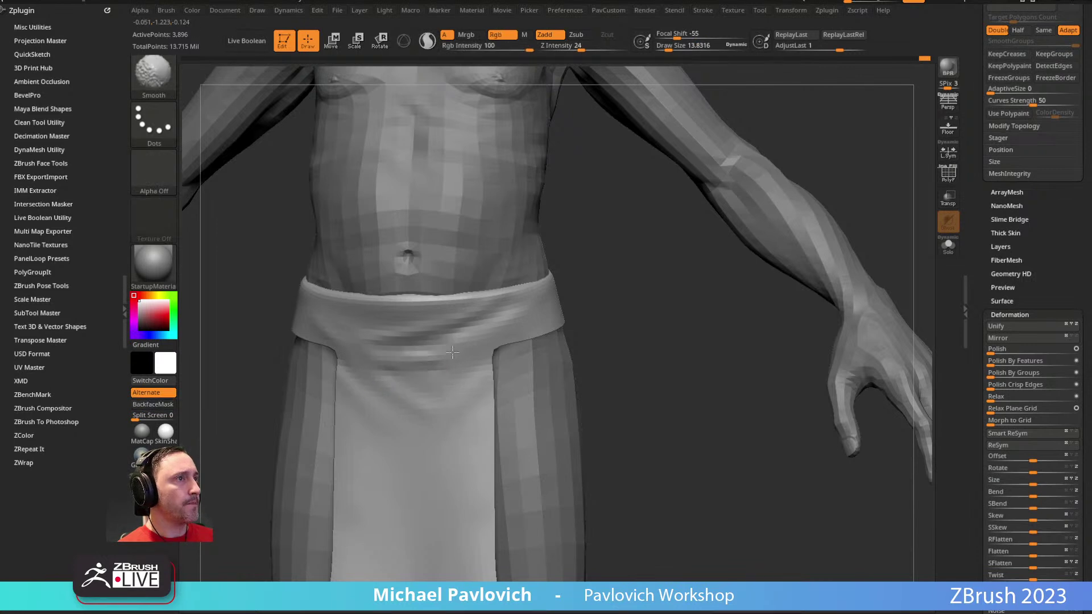
# Step: Try pulling the cloth at the front of the loincloth with the ClothHook brush at a draw size of about 27
pyautogui.moveTo(453, 370); pyautogui.dragTo(560, 247, button='right')
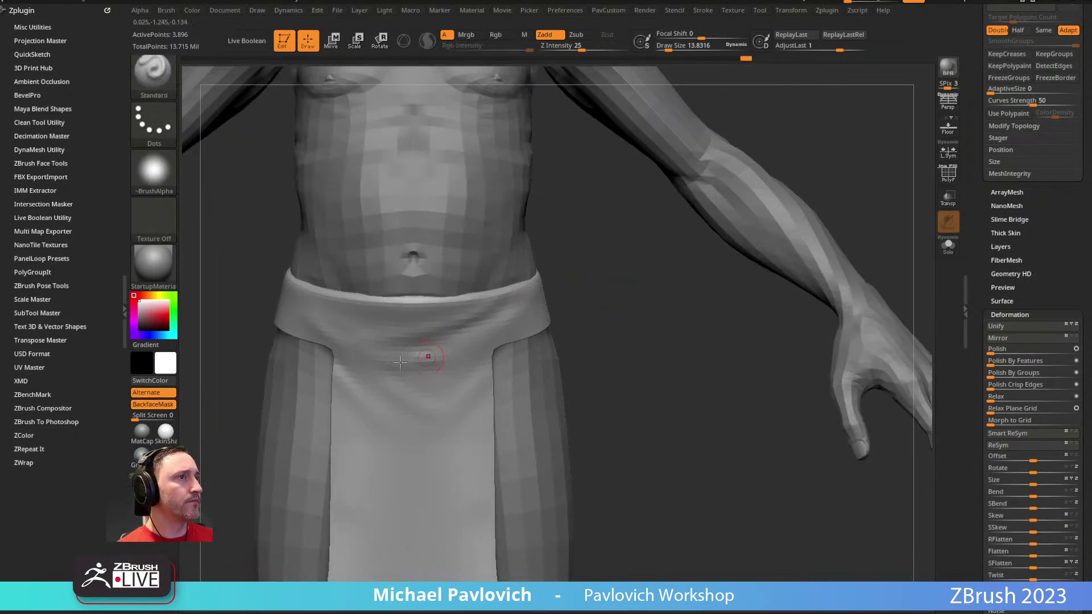
pyautogui.moveTo(587, 287); pyautogui.dragTo(618, 269, button='right')
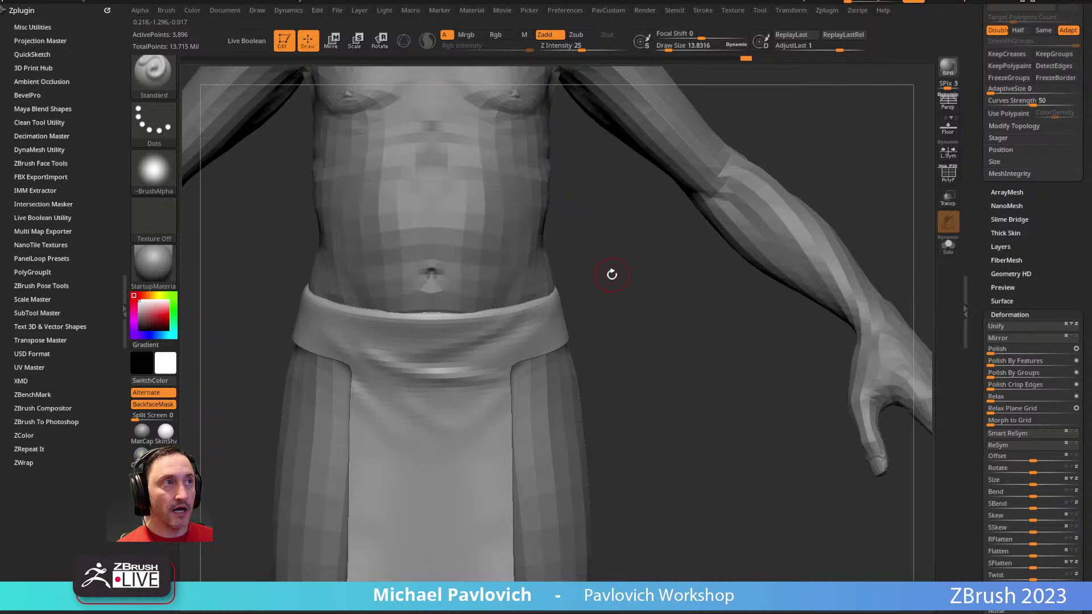
pyautogui.press('b')
pyautogui.press('c')
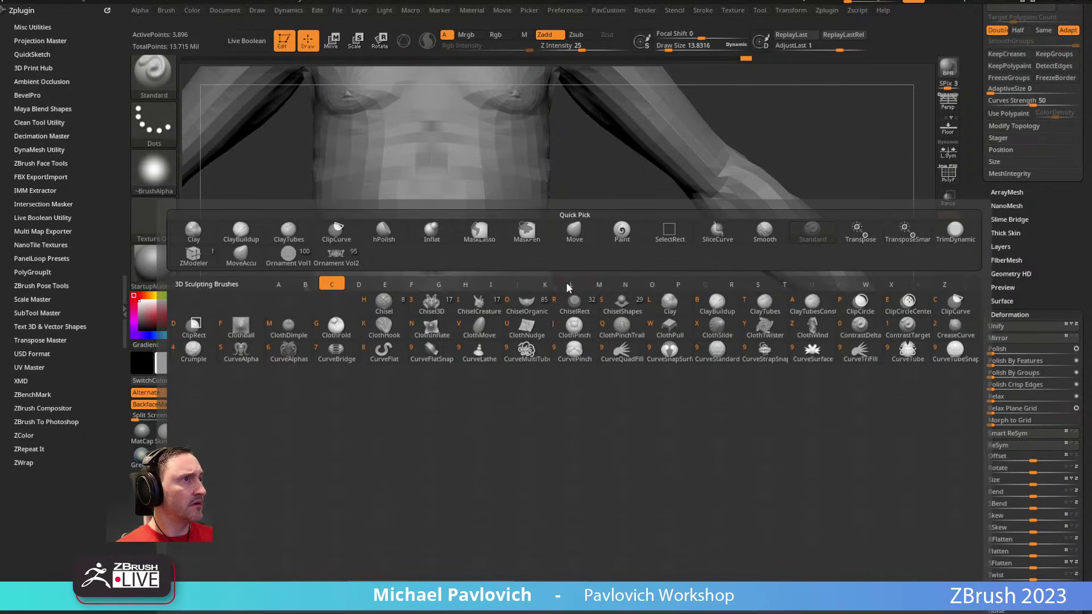
pyautogui.press('k')
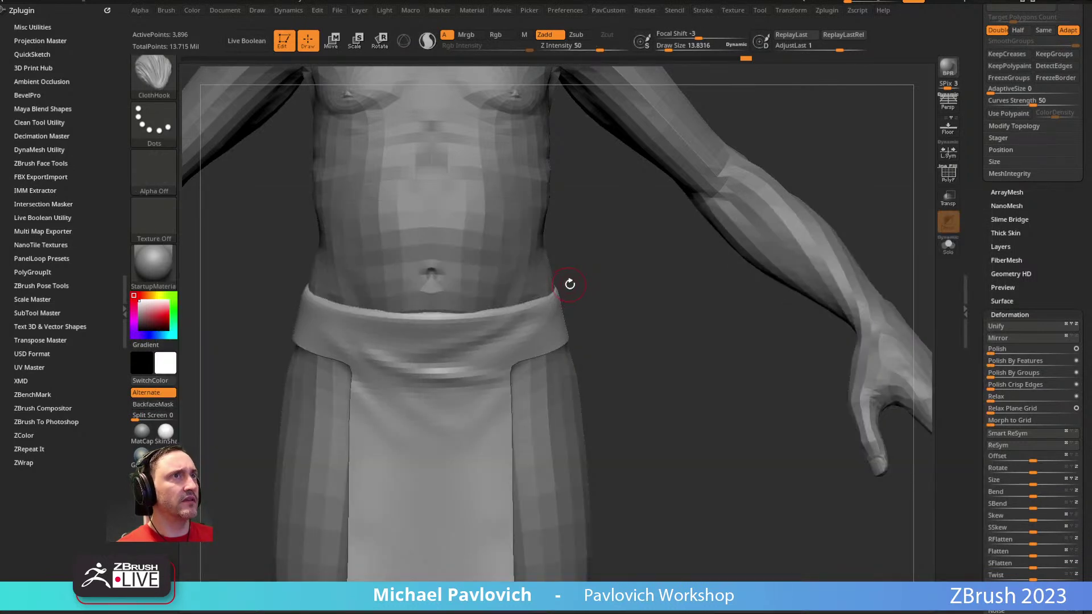
pyautogui.press('s')
pyautogui.moveTo(474, 390); pyautogui.dragTo(446, 391)
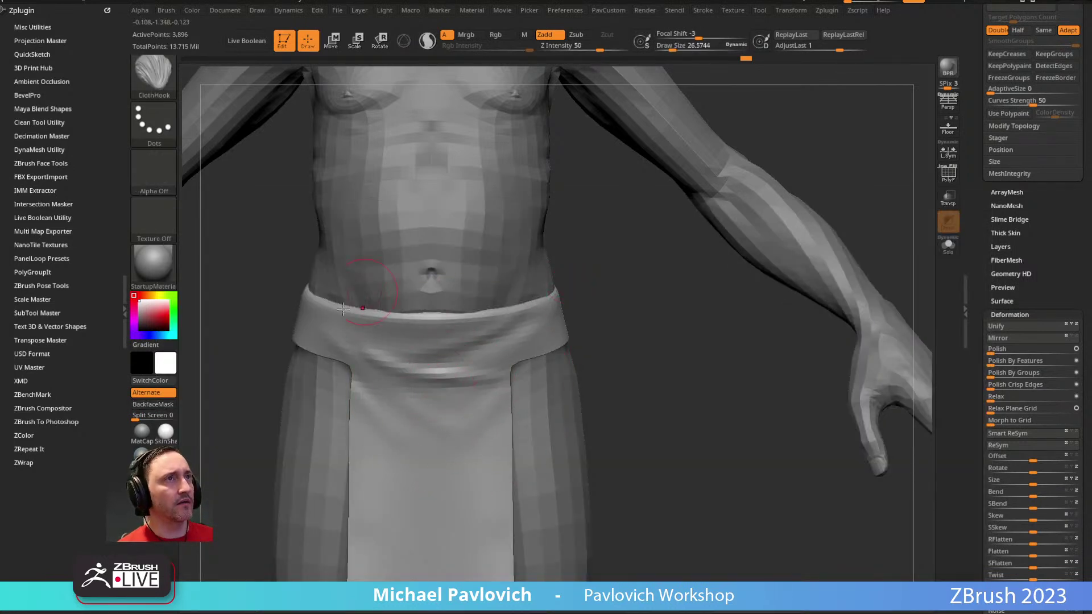
# Step: Try bunching the front panel into folds with the ClothHook brush at a draw size of about 55, then undo it
pyautogui.press('b')
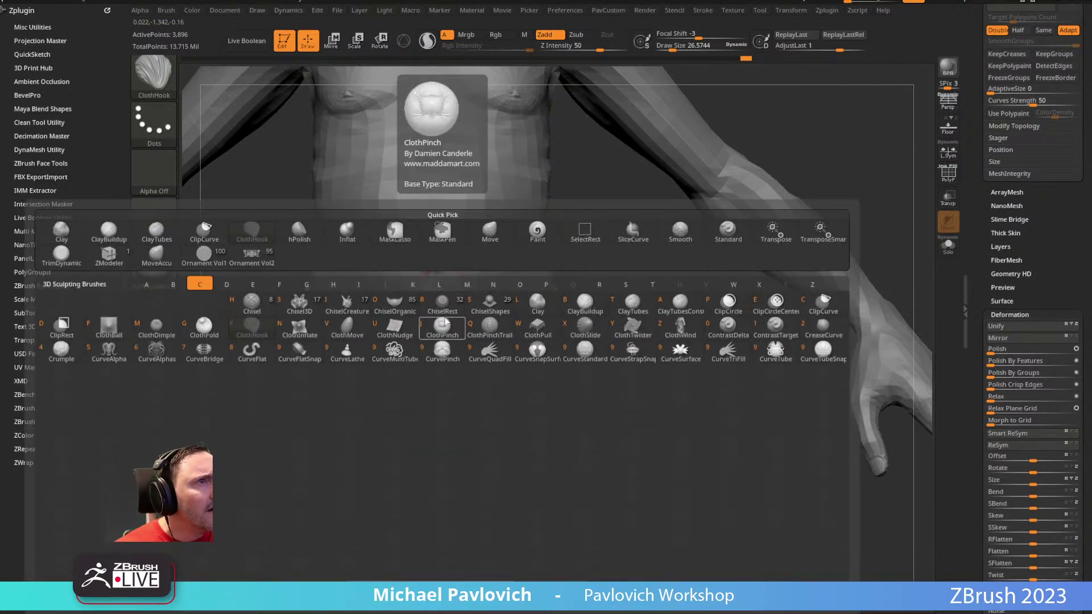
pyautogui.click(443, 325)
pyautogui.press('s')
pyautogui.moveTo(414, 402)
pyautogui.mouseDown()
pyautogui.moveTo(434, 398)
pyautogui.moveTo(405, 395)
pyautogui.moveTo(412, 385)
pyautogui.moveTo(455, 394)
pyautogui.mouseUp()
pyautogui.hotkey('ctrl', 'z')
pyautogui.moveTo(468, 438)
pyautogui.mouseDown()
pyautogui.moveTo(428, 458)
pyautogui.moveTo(459, 421)
pyautogui.mouseUp()
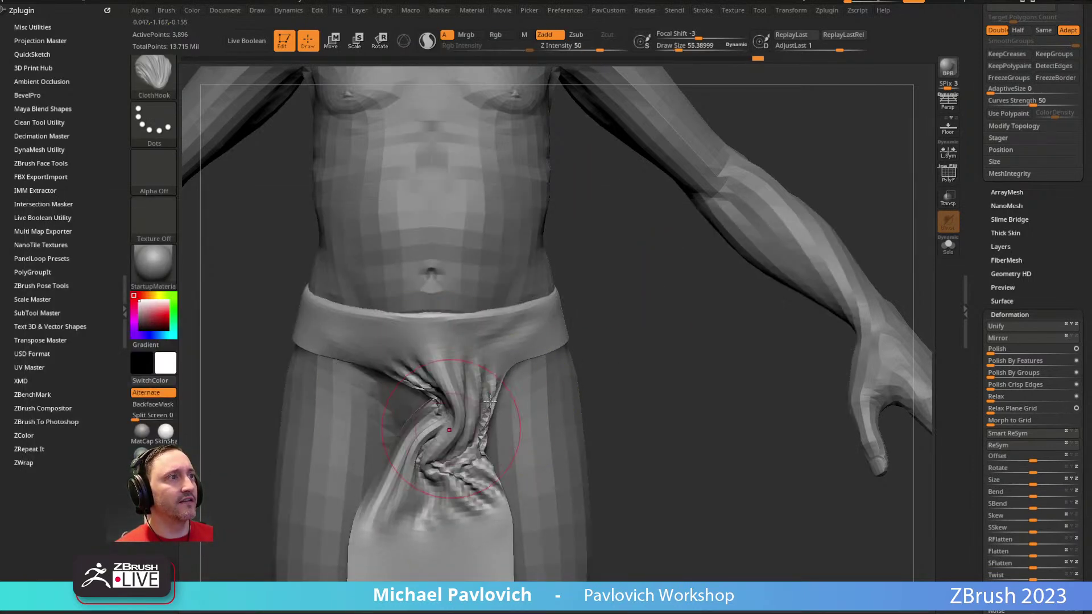
pyautogui.hotkey('ctrl', 'z')
# Step: Enable Thick Skin on the loincloth with a thickness of about 3.26 and try pulling the front panel with ClothHook
pyautogui.moveTo(973, 292); pyautogui.dragTo(998, 161)
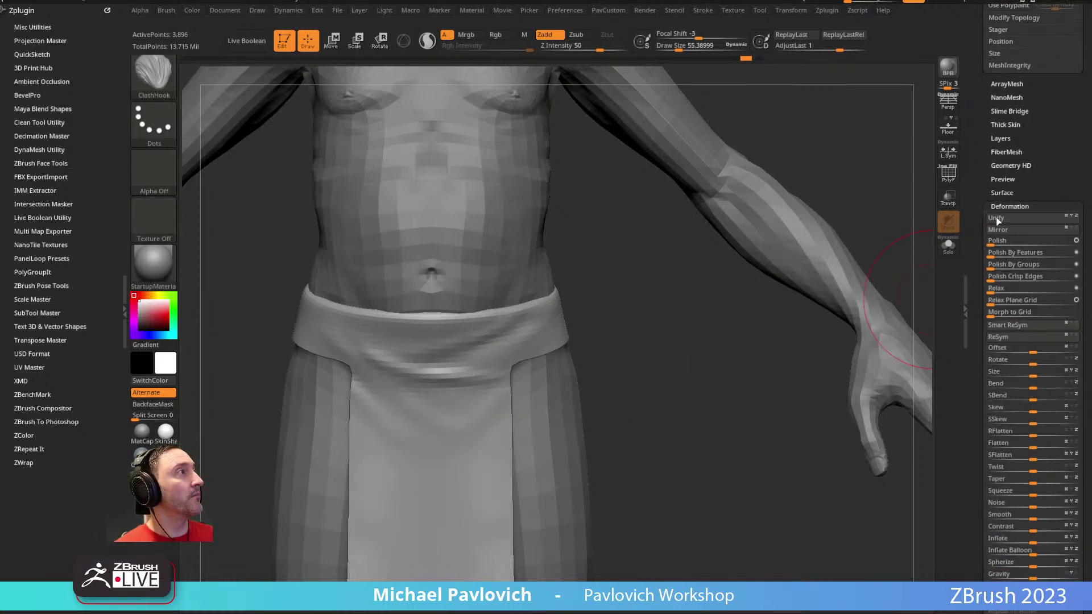
pyautogui.press('shift')
pyautogui.click(1001, 103)
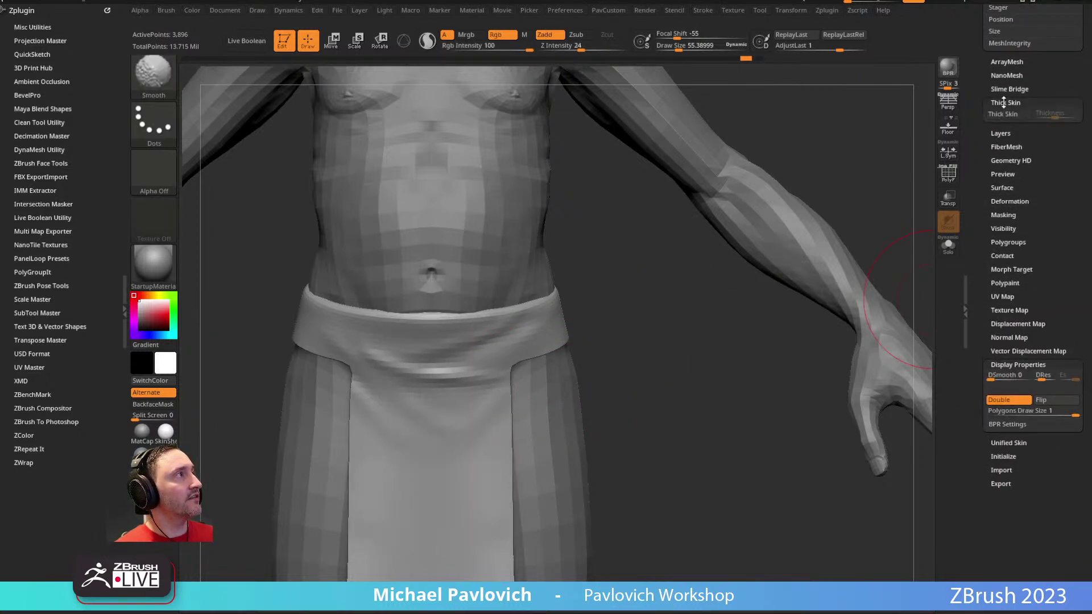
pyautogui.click(999, 114)
pyautogui.keyDown('alt'); pyautogui.moveTo(709, 367); pyautogui.dragTo(742, 273); pyautogui.keyUp('alt')
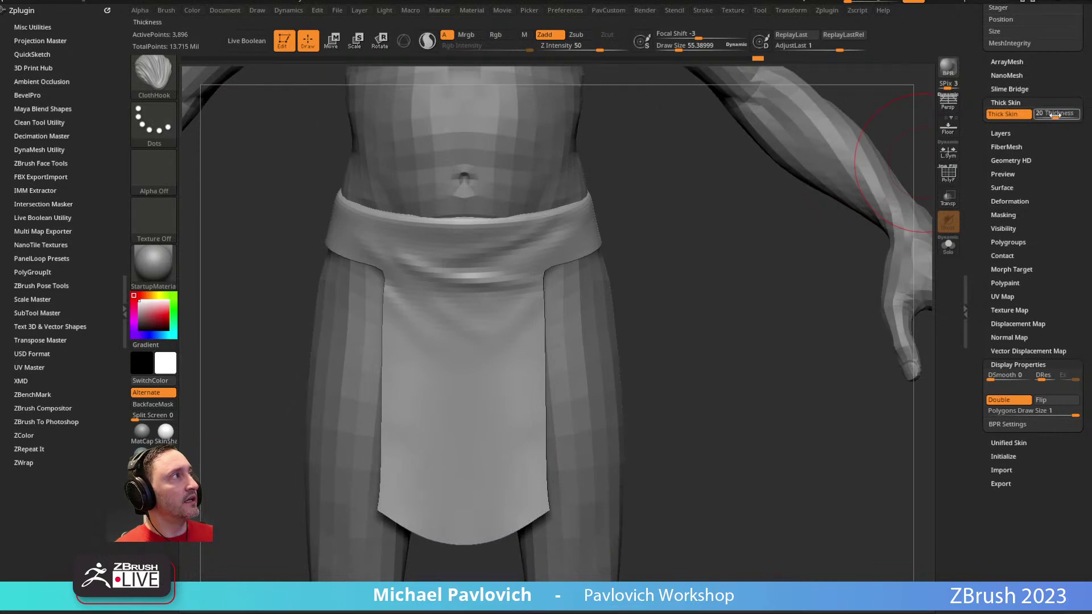
pyautogui.moveTo(1042, 115); pyautogui.dragTo(1053, 117)
pyautogui.moveTo(523, 307)
pyautogui.mouseDown()
pyautogui.moveTo(433, 319)
pyautogui.moveTo(438, 370)
pyautogui.moveTo(418, 259)
pyautogui.moveTo(438, 476)
pyautogui.moveTo(426, 330)
pyautogui.moveTo(444, 410)
pyautogui.moveTo(435, 296)
pyautogui.moveTo(456, 373)
pyautogui.mouseUp()
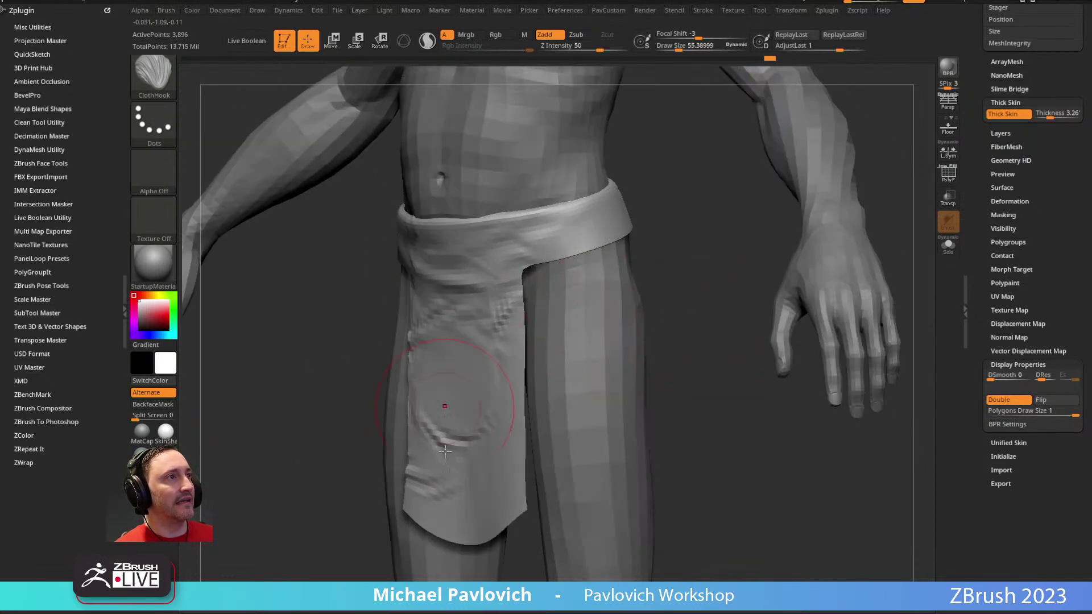
pyautogui.press('ctrl')
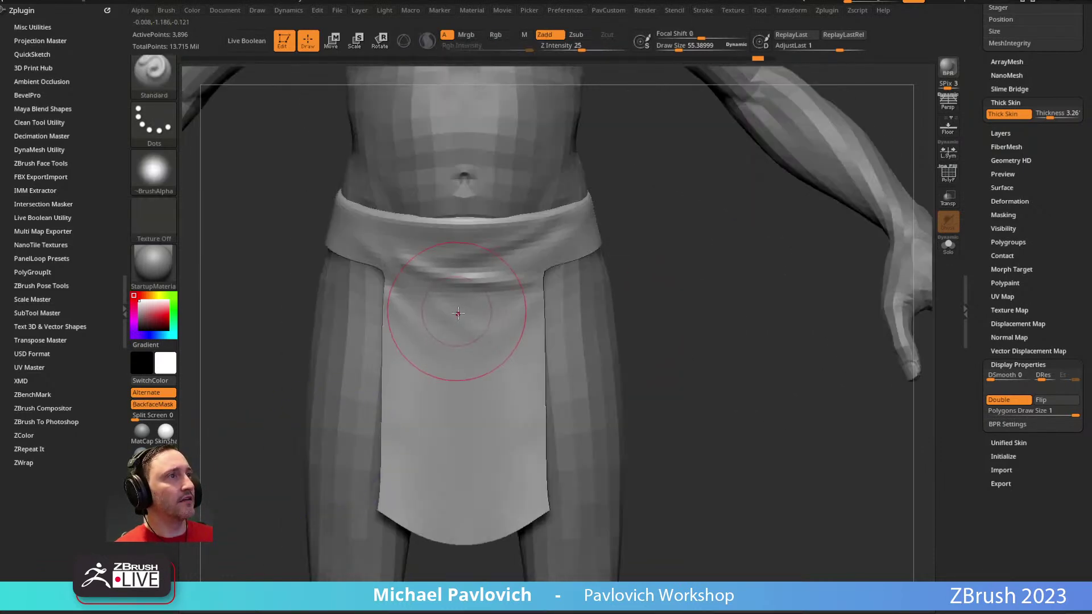
# Step: Subdivide the loincloth to level 4 and sculpt finer folds across the center of the waistband at draw size about 14
pyautogui.moveTo(463, 256)
pyautogui.mouseDown()
pyautogui.moveTo(651, 280)
pyautogui.moveTo(963, 143)
pyautogui.moveTo(986, 426)
pyautogui.mouseUp()
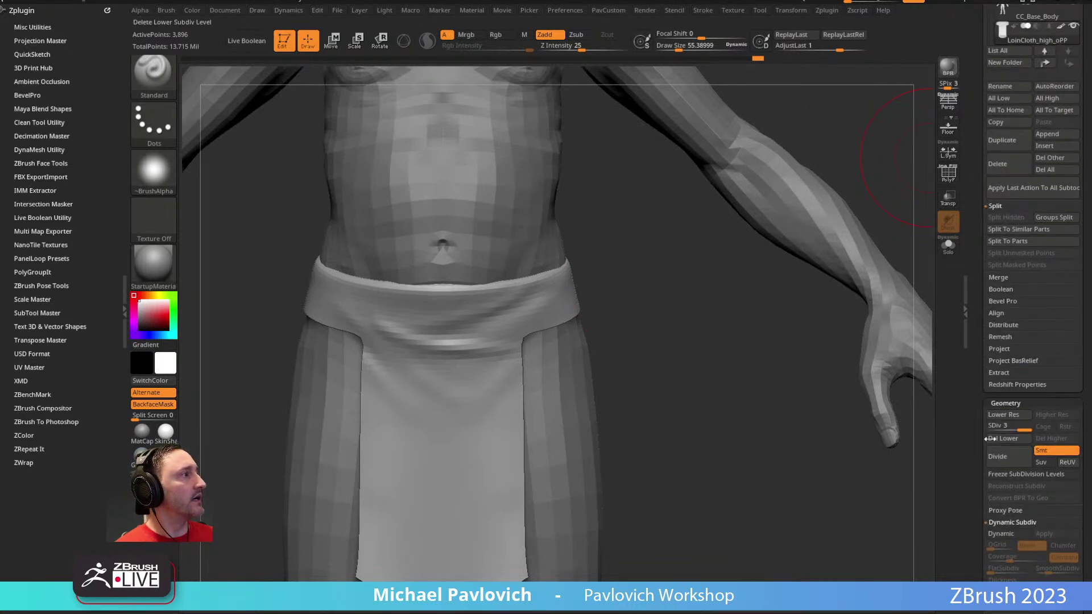
pyautogui.hotkey('ctrl', 'd')
pyautogui.press('s')
pyautogui.moveTo(410, 332)
pyautogui.mouseDown()
pyautogui.moveTo(399, 331)
pyautogui.moveTo(528, 308)
pyautogui.moveTo(438, 325)
pyautogui.moveTo(532, 318)
pyautogui.mouseUp()
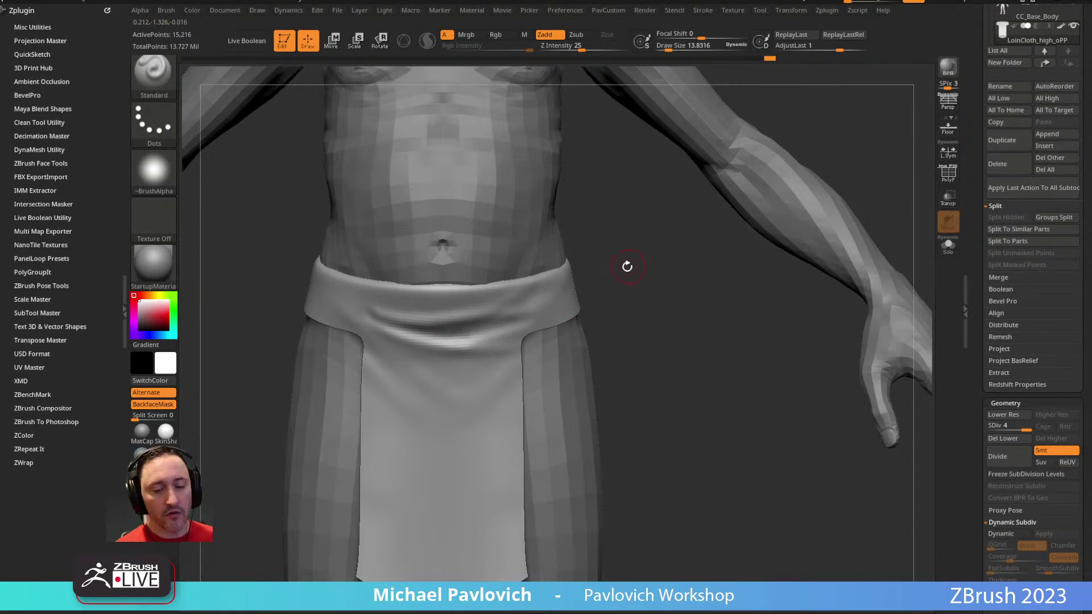
# Step: Choose the Pinch brush and open its elasticity and simulation settings
pyautogui.press('b')
pyautogui.press('p')
pyautogui.press('i')
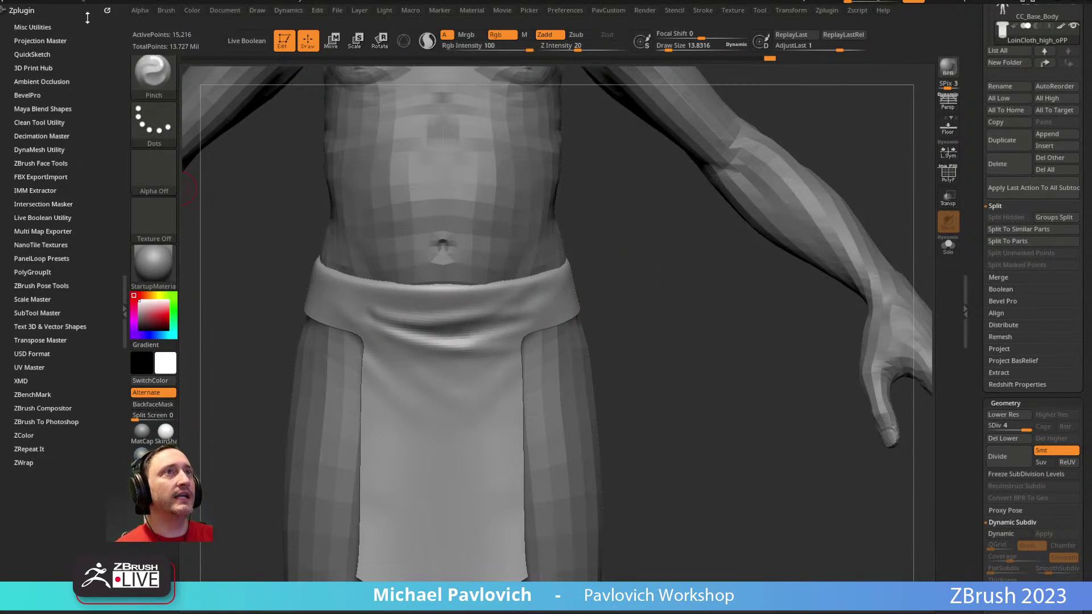
pyautogui.click(166, 10)
pyautogui.click(162, 30)
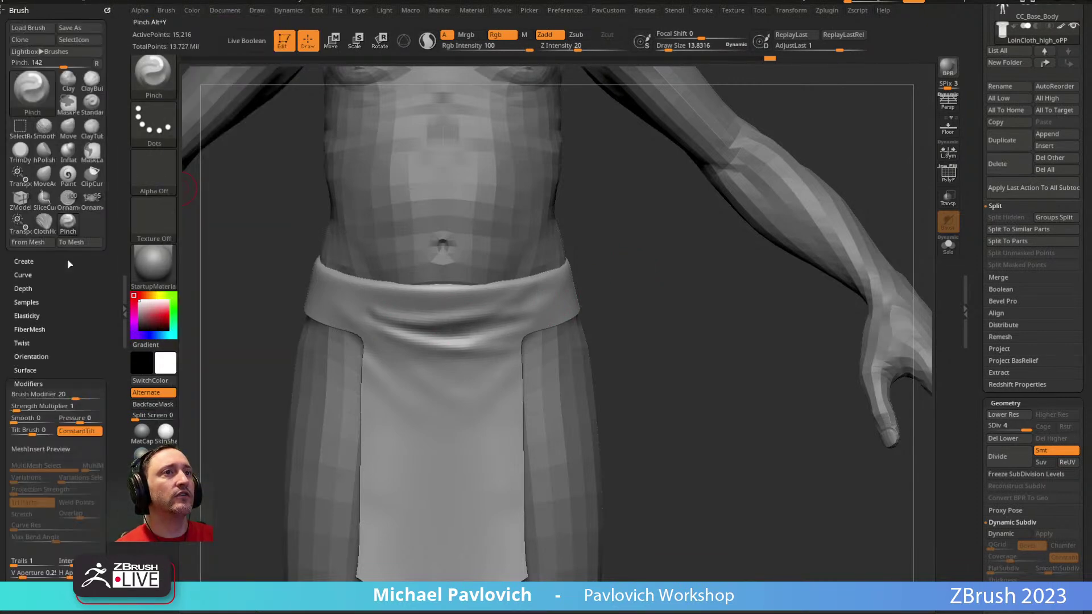
pyautogui.click(46, 382)
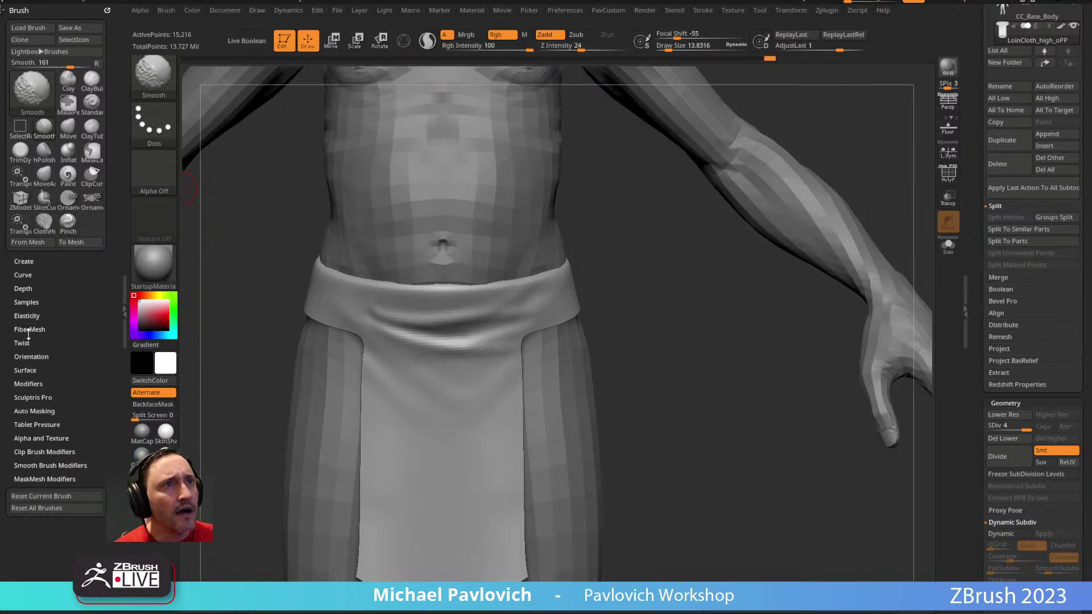
pyautogui.click(27, 315)
# Step: Try sharpening the folds across the center of the waistband with the Pinch brush, then undo the strokes
pyautogui.moveTo(424, 325)
pyautogui.mouseDown()
pyautogui.moveTo(499, 334)
pyautogui.moveTo(419, 322)
pyautogui.moveTo(501, 323)
pyautogui.mouseUp()
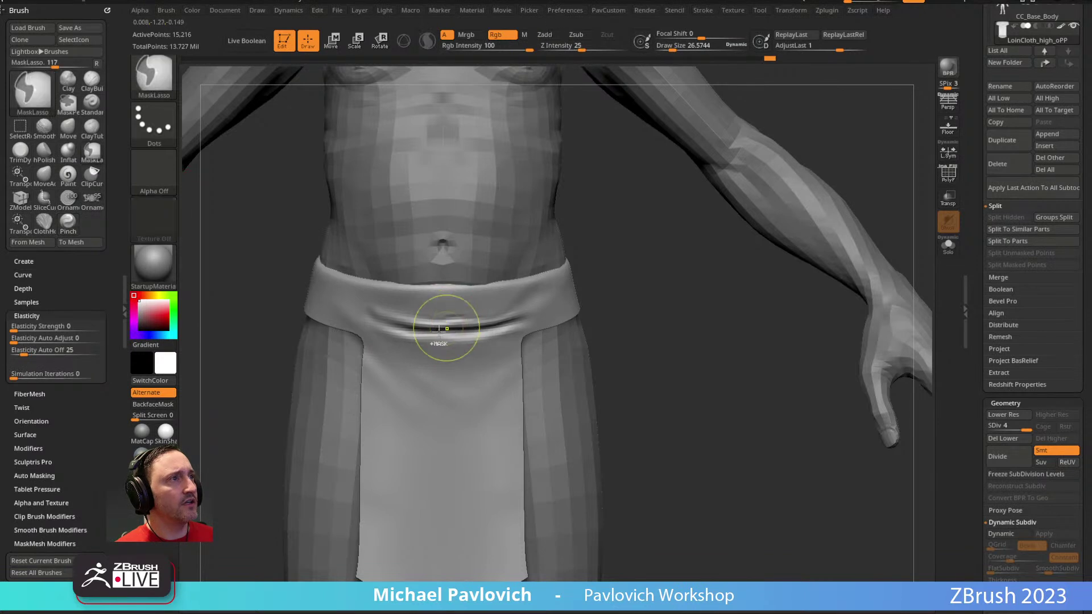
pyautogui.moveTo(358, 341); pyautogui.dragTo(468, 330)
pyautogui.hotkey('ctrl', 'z')
pyautogui.hotkey('ctrl', 'z')
pyautogui.hotkey('ctrl', 'z')
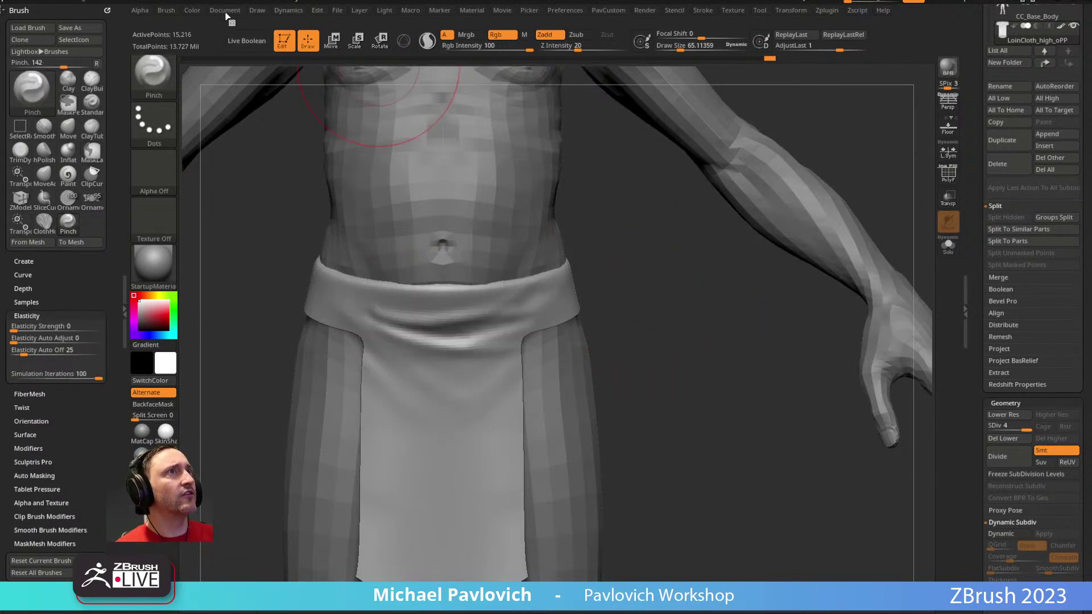
# Step: Keep the Dynamics simulation settings open and isolate the upper front area of the loincloth
pyautogui.click(290, 11)
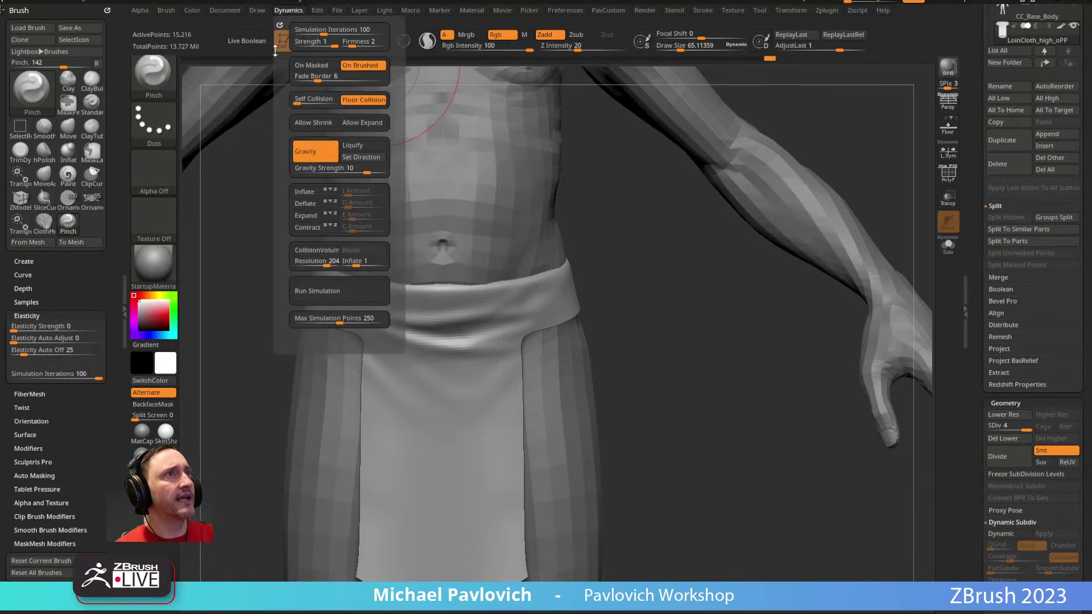
pyautogui.moveTo(279, 25); pyautogui.dragTo(5, 23)
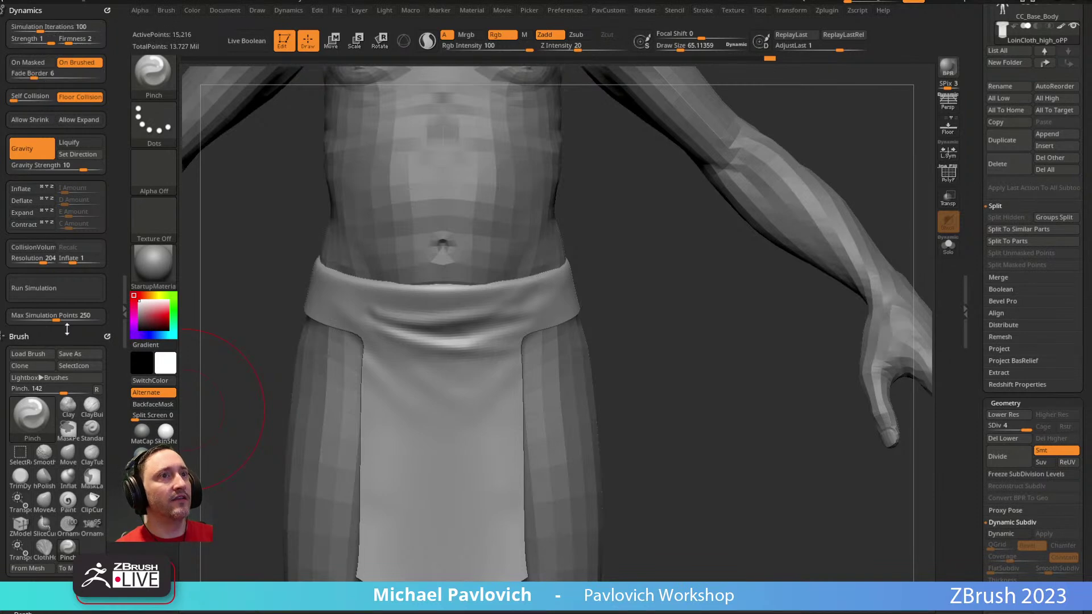
pyautogui.moveTo(697, 344)
pyautogui.keyDown('alt'); pyautogui.mouseDown()
pyautogui.moveTo(698, 287)
pyautogui.moveTo(653, 307)
pyautogui.moveTo(670, 325)
pyautogui.moveTo(702, 290)
pyautogui.mouseUp(); pyautogui.keyUp('alt')
pyautogui.keyDown('ctrl'); pyautogui.keyDown('shift'); pyautogui.moveTo(621, 161); pyautogui.dragTo(408, 308); pyautogui.keyUp('shift'); pyautogui.keyUp('ctrl')
pyautogui.keyDown('ctrl'); pyautogui.keyDown('shift'); pyautogui.click(153, 74); pyautogui.keyUp('shift'); pyautogui.keyUp('ctrl')
pyautogui.keyDown('ctrl'); pyautogui.keyDown('shift'); pyautogui.click(252, 98); pyautogui.keyUp('shift'); pyautogui.keyUp('ctrl')
pyautogui.keyDown('ctrl'); pyautogui.keyDown('shift'); pyautogui.moveTo(563, 171); pyautogui.dragTo(392, 319); pyautogui.keyUp('shift'); pyautogui.keyUp('ctrl')
# Step: Sculpt several roughly horizontal folds across the center of the waistband and just below it
pyautogui.moveTo(731, 256)
pyautogui.mouseDown()
pyautogui.moveTo(682, 252)
pyautogui.moveTo(668, 278)
pyautogui.mouseUp()
pyautogui.press('s')
pyautogui.press('s')
pyautogui.moveTo(426, 351); pyautogui.dragTo(500, 350)
pyautogui.moveTo(386, 341)
pyautogui.mouseDown()
pyautogui.moveTo(541, 347)
pyautogui.moveTo(490, 341)
pyautogui.moveTo(525, 364)
pyautogui.mouseUp()
pyautogui.moveTo(432, 367); pyautogui.dragTo(532, 364)
pyautogui.moveTo(437, 347)
pyautogui.mouseDown()
pyautogui.moveTo(528, 358)
pyautogui.moveTo(549, 339)
pyautogui.mouseUp()
pyautogui.moveTo(472, 343); pyautogui.dragTo(540, 340)
# Step: Show the whole loincloth again and smooth the folds across the waistband and into the front panel
pyautogui.keyDown('alt'); pyautogui.moveTo(665, 290); pyautogui.dragTo(631, 256); pyautogui.keyUp('alt')
pyautogui.keyDown('ctrl'); pyautogui.keyDown('shift'); pyautogui.click(598, 312); pyautogui.keyUp('shift'); pyautogui.keyUp('ctrl')
pyautogui.moveTo(620, 295)
pyautogui.keyDown('alt'); pyautogui.mouseDown()
pyautogui.moveTo(632, 330)
pyautogui.moveTo(637, 307)
pyautogui.mouseUp(); pyautogui.keyUp('alt')
pyautogui.keyDown('shift'); pyautogui.moveTo(390, 304); pyautogui.dragTo(572, 337); pyautogui.keyUp('shift')
pyautogui.keyDown('alt'); pyautogui.moveTo(726, 276); pyautogui.dragTo(625, 296); pyautogui.keyUp('alt')
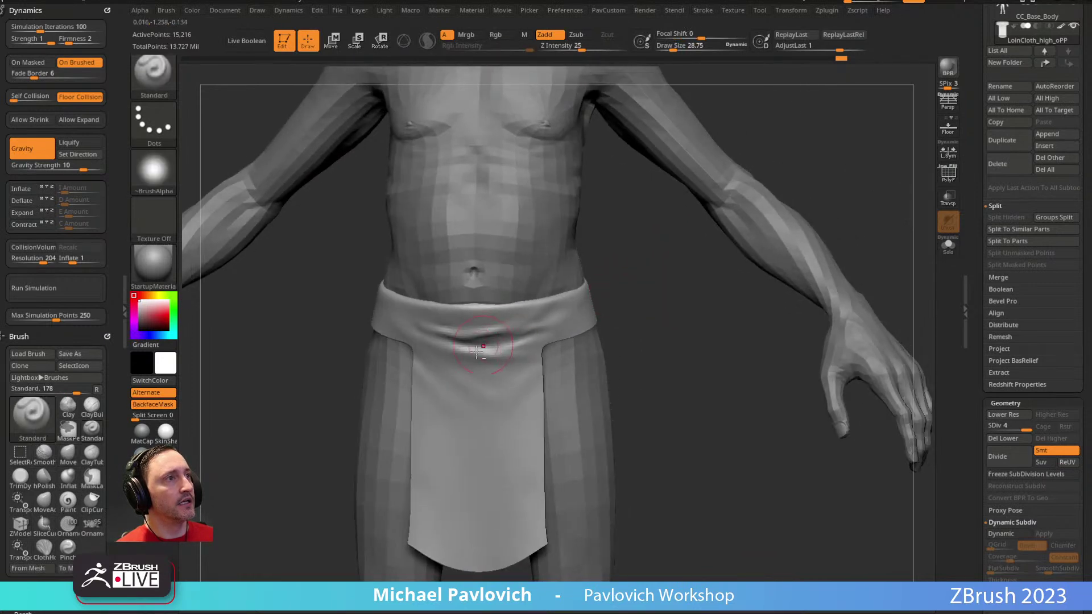
pyautogui.press('shift')
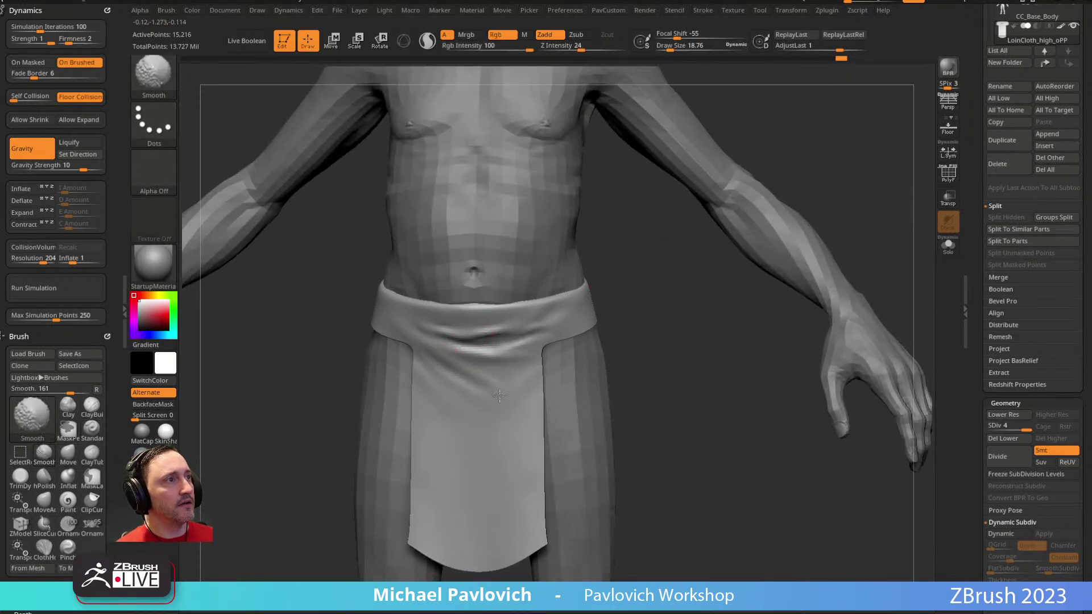
pyautogui.moveTo(602, 295)
pyautogui.mouseDown()
pyautogui.moveTo(402, 344)
pyautogui.moveTo(528, 317)
pyautogui.moveTo(557, 356)
pyautogui.moveTo(709, 237)
pyautogui.moveTo(784, 224)
pyautogui.mouseUp()
# Step: Rename the loincloth subtool to LoinCloth_high
pyautogui.keyDown('alt'); pyautogui.moveTo(751, 272); pyautogui.dragTo(970, 339); pyautogui.keyUp('alt')
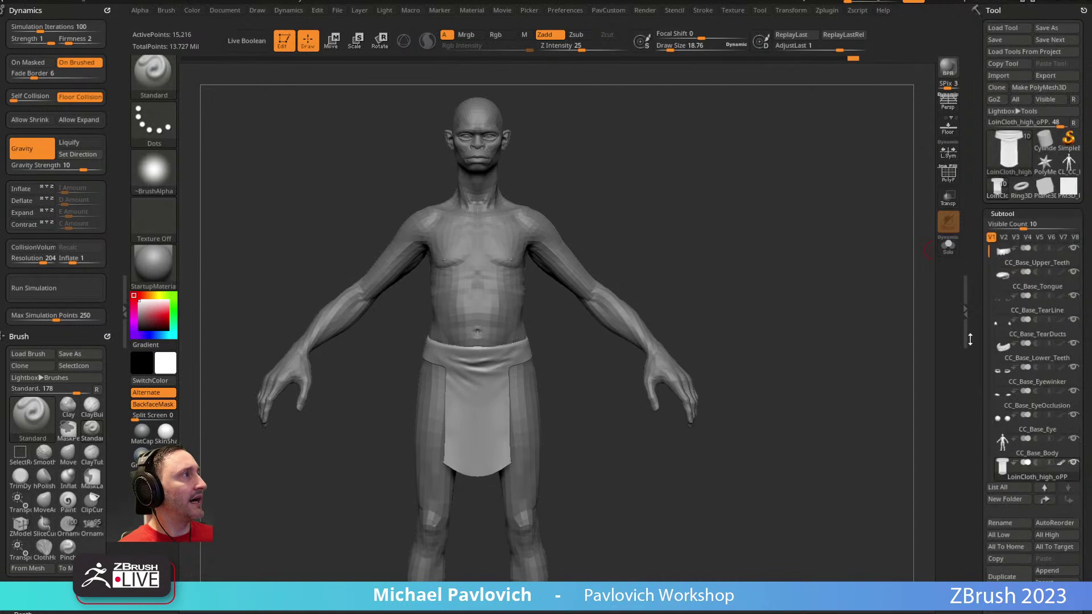
pyautogui.scroll(-3, 1001, 466)
pyautogui.click(1000, 447)
pyautogui.click(875, 466)
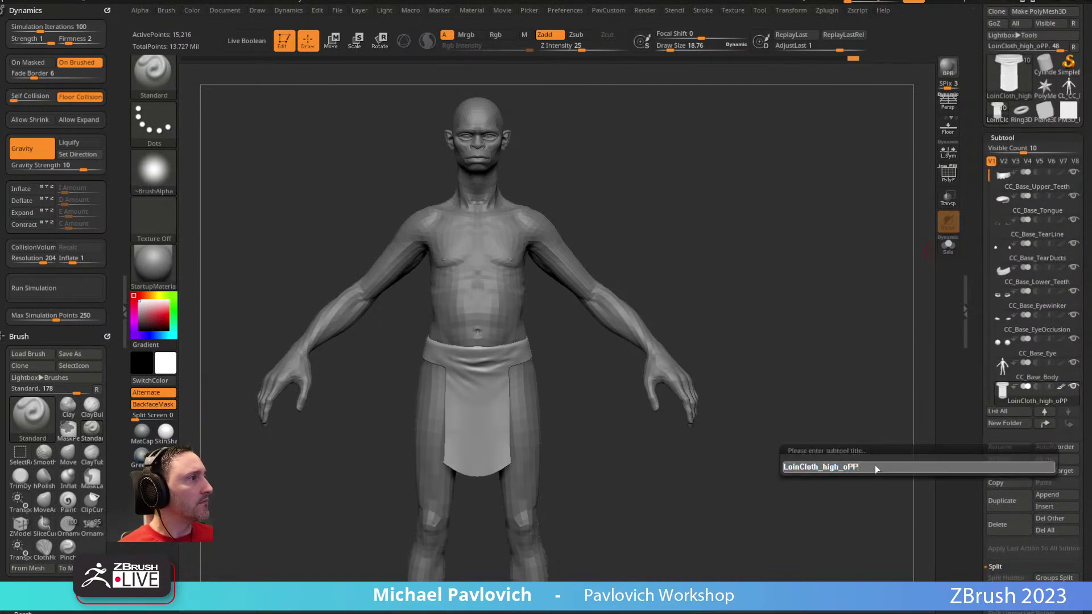
pyautogui.press('BackSpace')
pyautogui.press('Return')
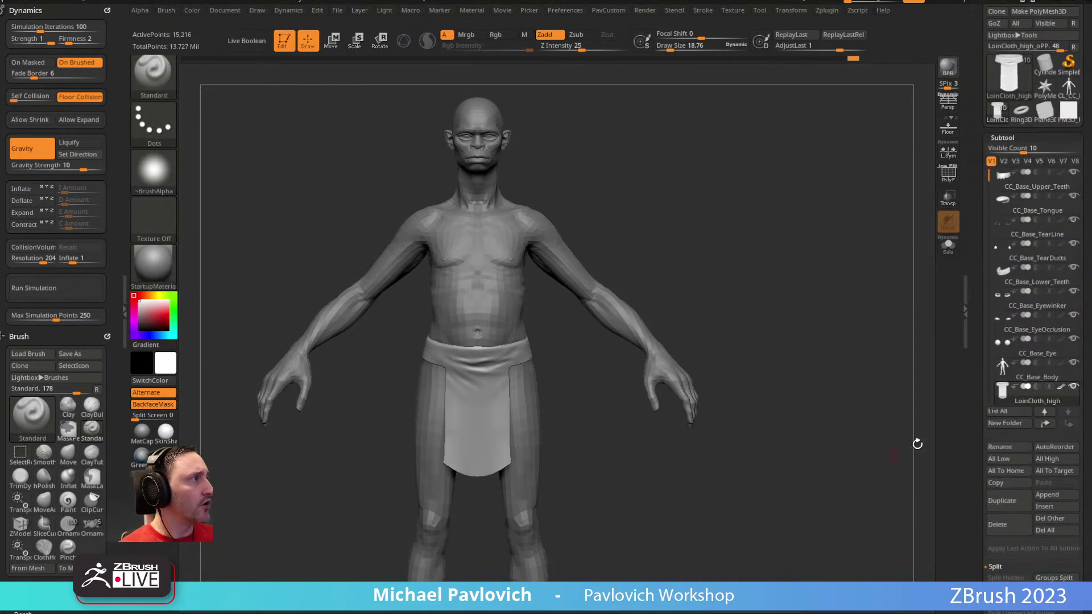
pyautogui.moveTo(975, 341); pyautogui.dragTo(966, 428)
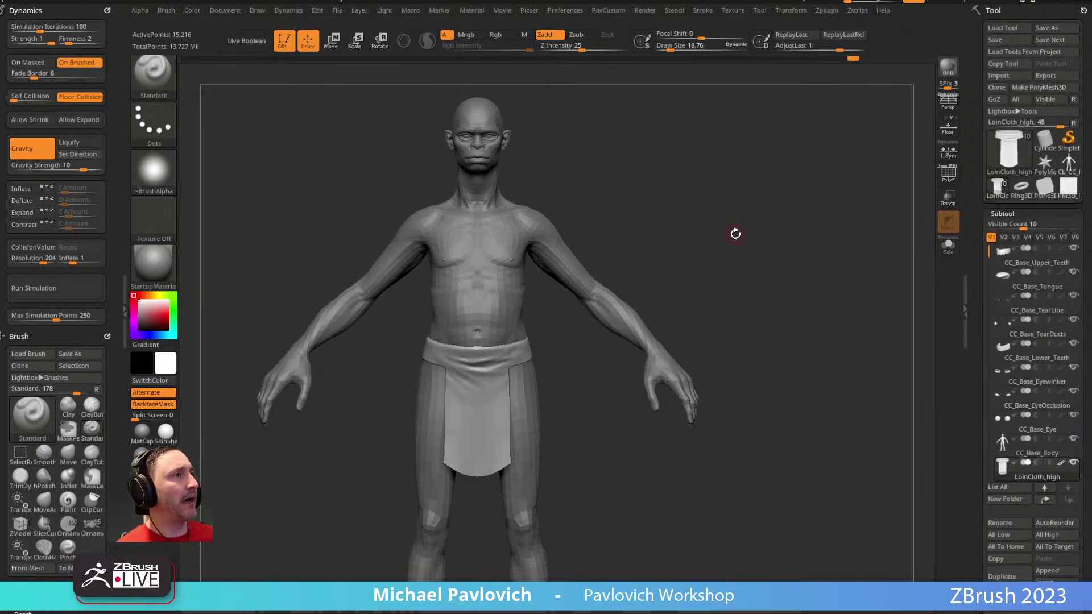
# Step: Export the loincloth mesh to the Desktop in FBX format as LoinCloth_high.fbx
pyautogui.press('s')
pyautogui.moveTo(736, 233); pyautogui.dragTo(739, 233)
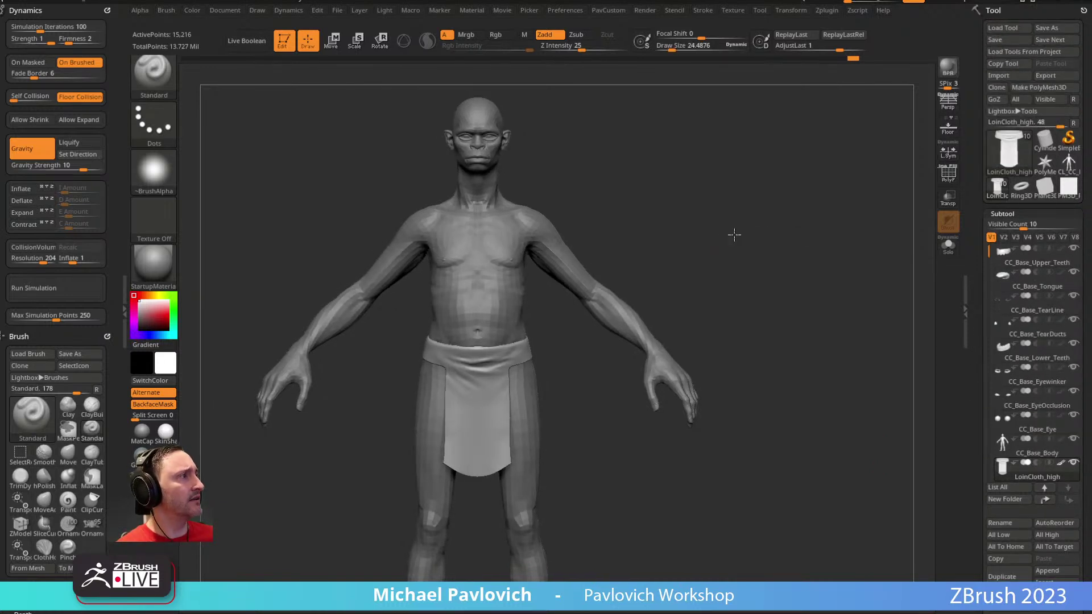
pyautogui.click(1055, 76)
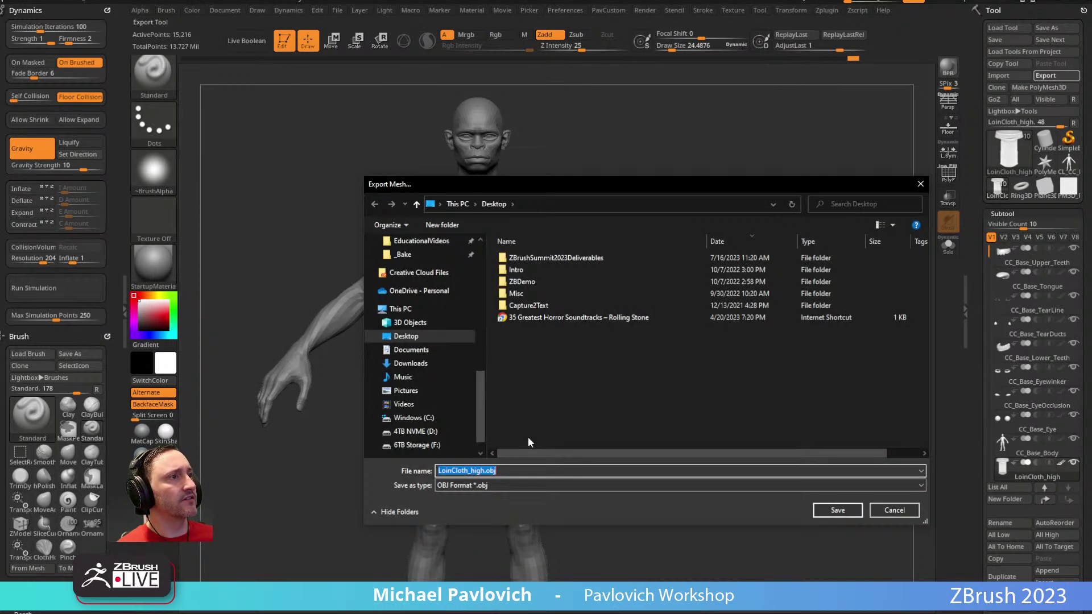
pyautogui.click(547, 486)
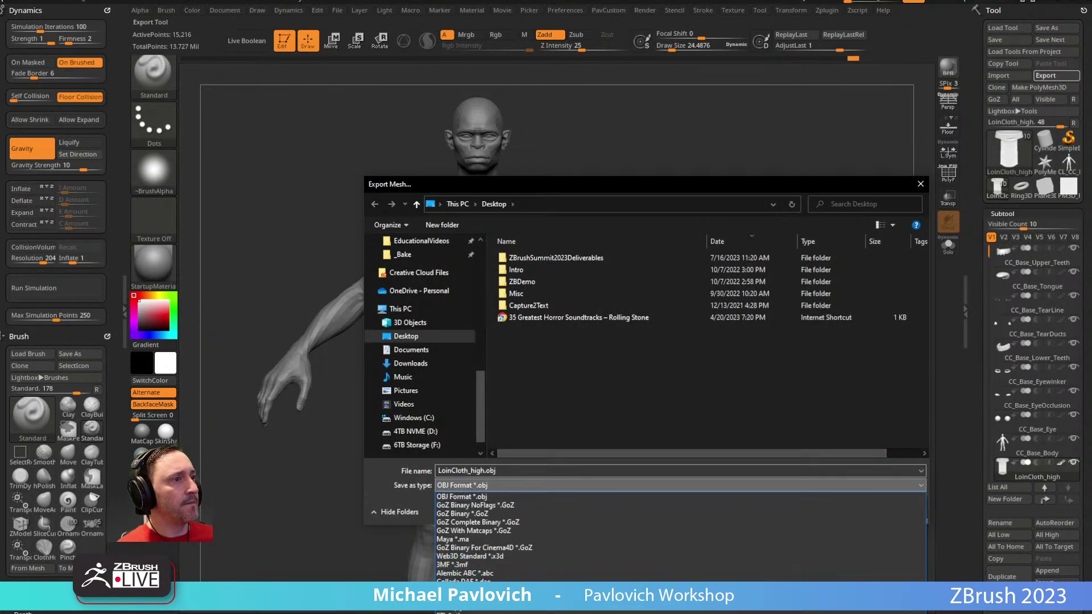
pyautogui.click(580, 591)
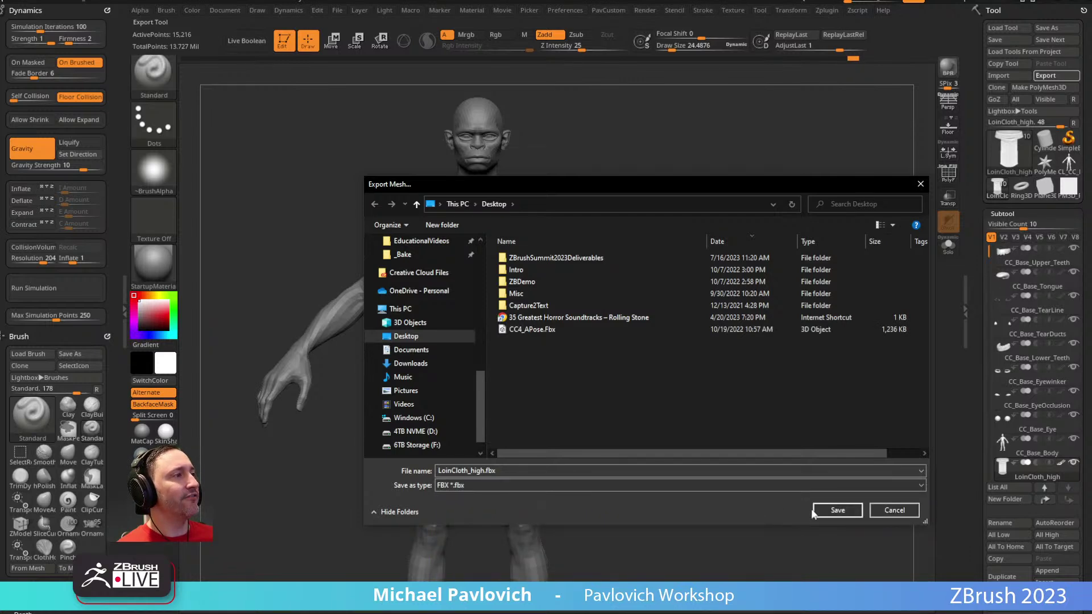
pyautogui.click(826, 510)
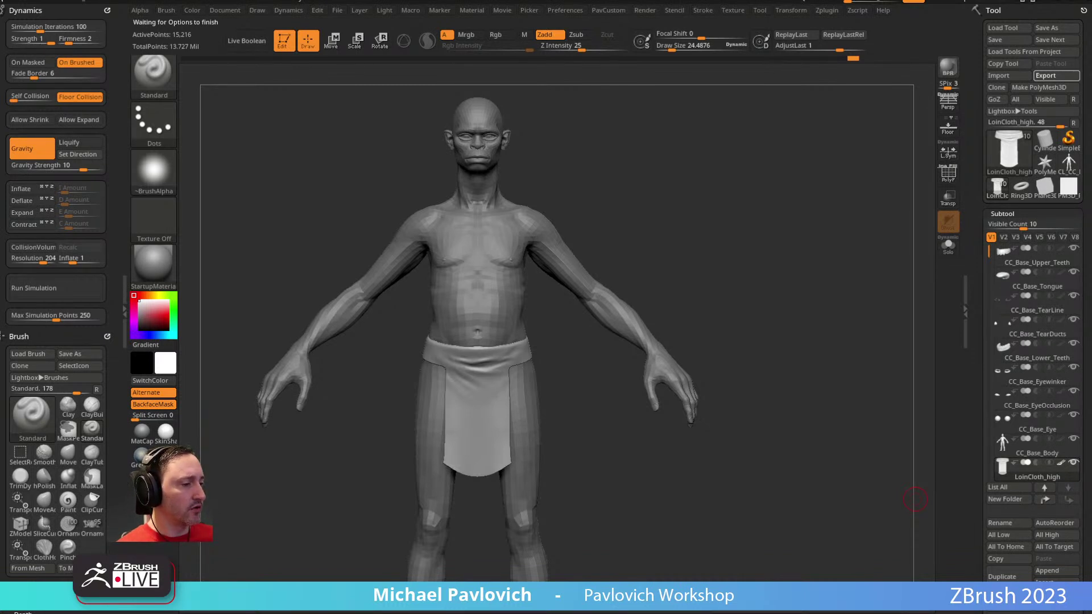
# Step: Hide every other subtool so only LoinCloth_high is shown for the export
pyautogui.click(1056, 475)
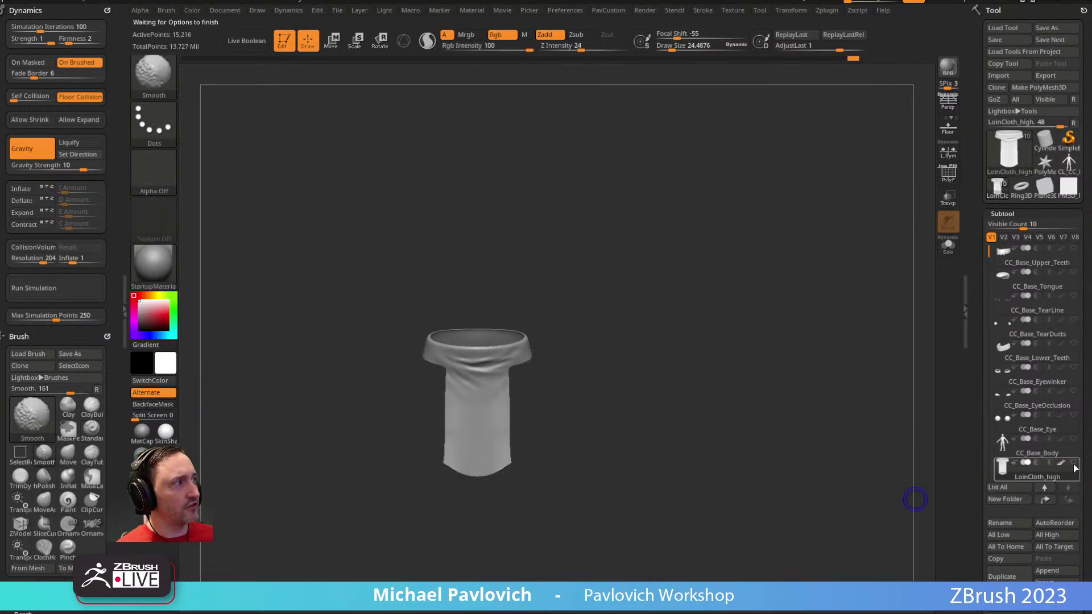
pyautogui.keyDown('ctrl'); pyautogui.keyDown('shift'); pyautogui.click(1074, 462); pyautogui.keyUp('shift'); pyautogui.keyUp('ctrl')
pyautogui.keyDown('ctrl'); pyautogui.keyDown('shift'); pyautogui.click(1074, 462); pyautogui.keyUp('shift'); pyautogui.keyUp('ctrl')
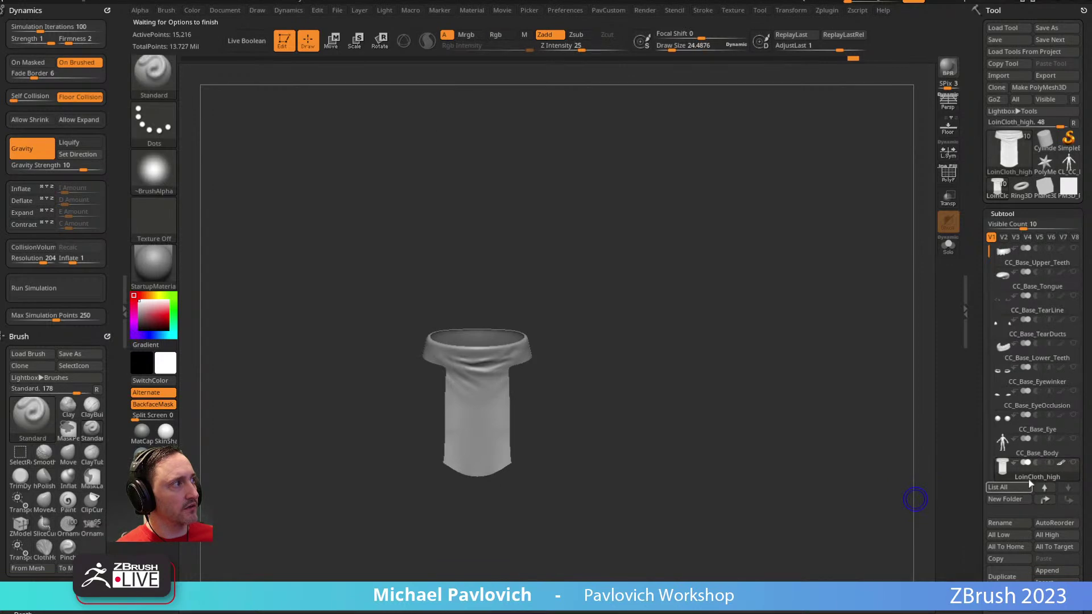
pyautogui.keyDown('ctrl'); pyautogui.keyDown('shift'); pyautogui.click(1073, 462); pyautogui.keyUp('shift'); pyautogui.keyUp('ctrl')
pyautogui.keyDown('ctrl'); pyautogui.keyDown('shift'); pyautogui.click(1073, 463); pyautogui.keyUp('shift'); pyautogui.keyUp('ctrl')
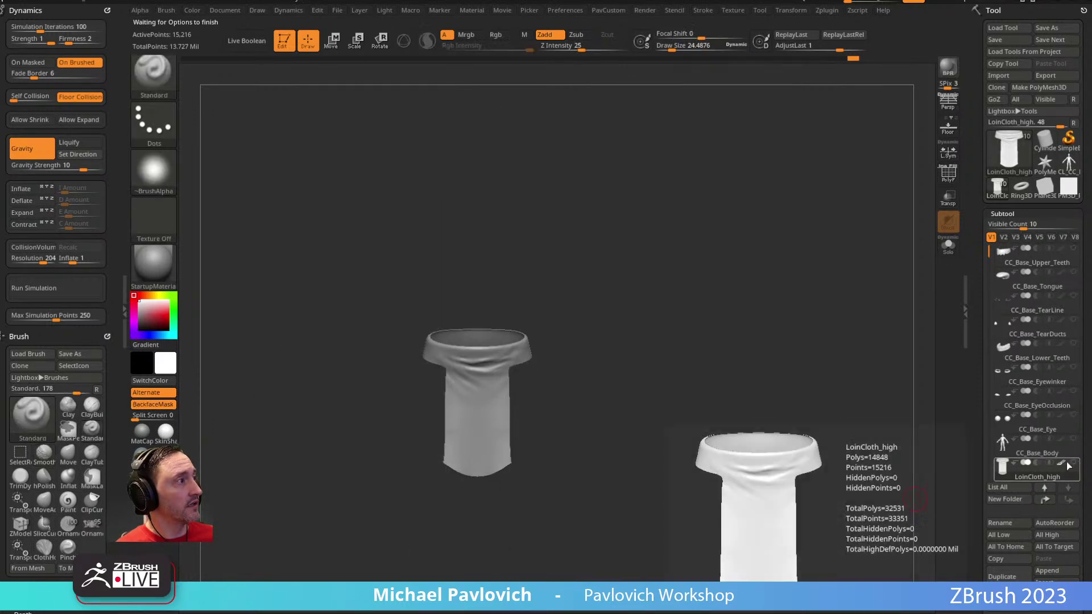
# Step: Export the isolated high-detail loincloth to the Desktop as LoinCloth_high.fbx
pyautogui.click(1045, 75)
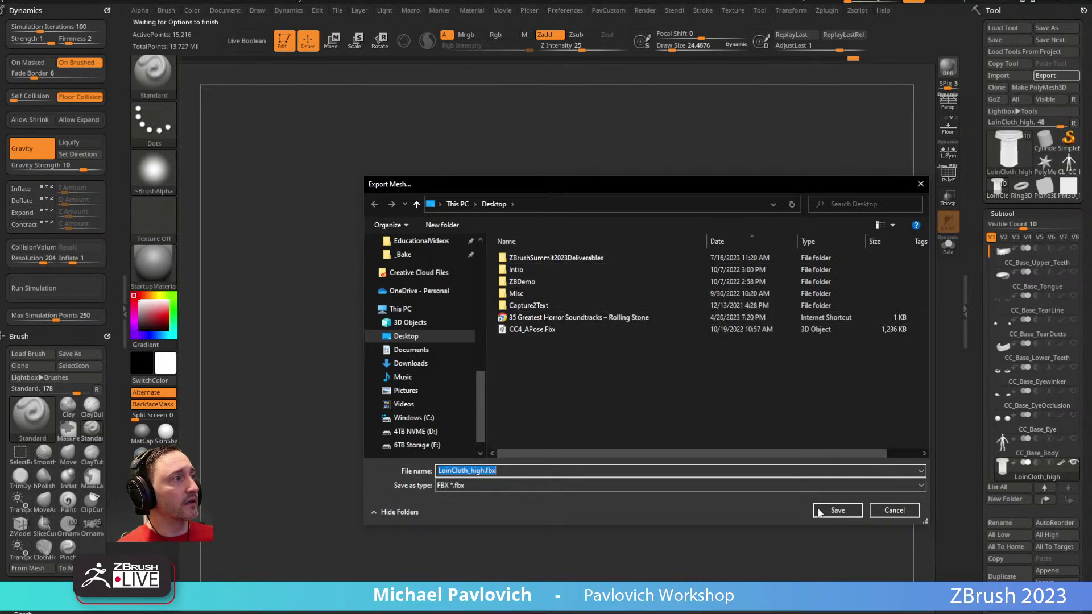
pyautogui.click(835, 511)
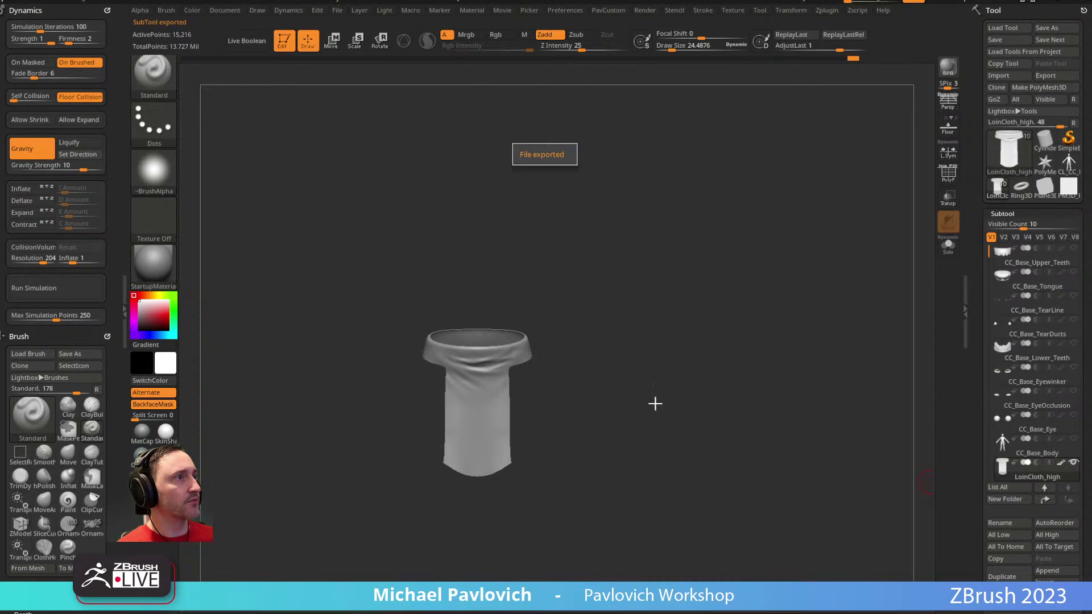
# Step: Switch the loincloth to its lowest subdivision level and rename the subtool LoinCloth_low
pyautogui.scroll(-3, 1032, 369)
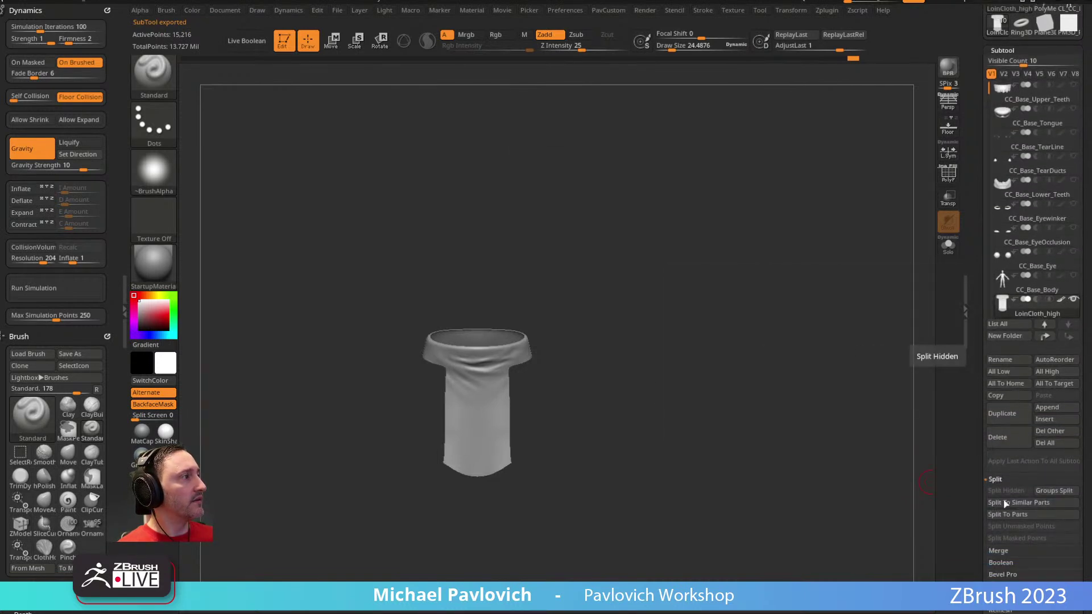
pyautogui.scroll(-5, 990, 432)
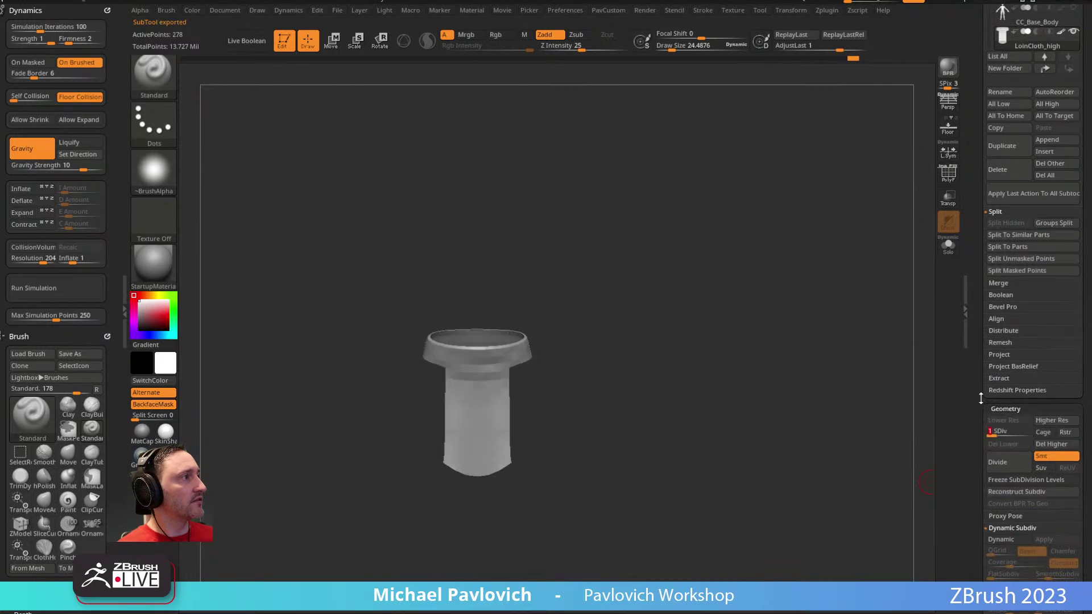
pyautogui.scroll(5, 1000, 410)
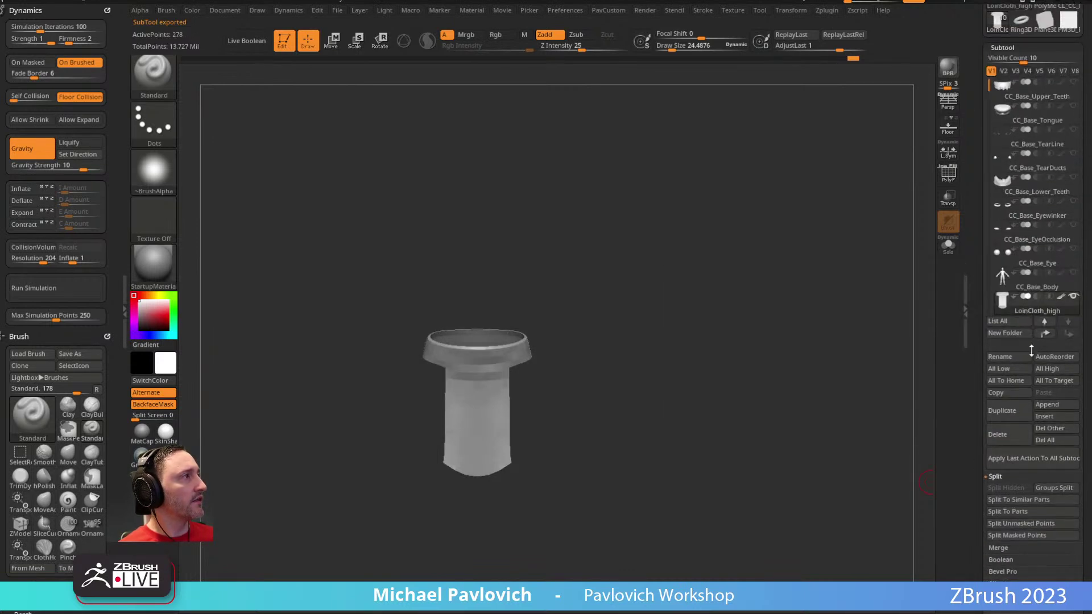
pyautogui.click(1000, 357)
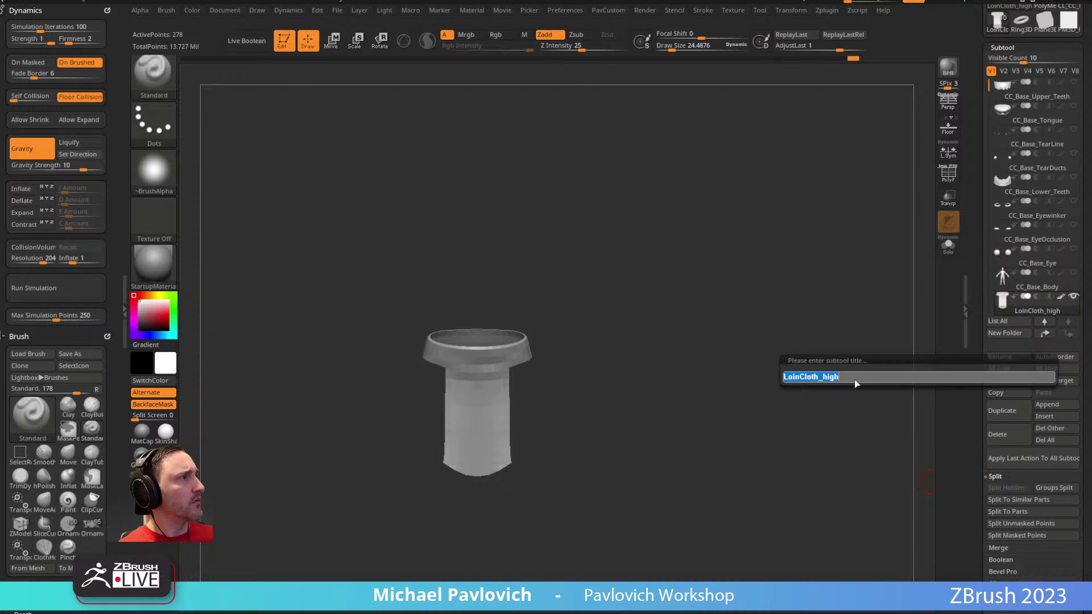
pyautogui.write('LoinCloth_low')
pyautogui.press('Return')
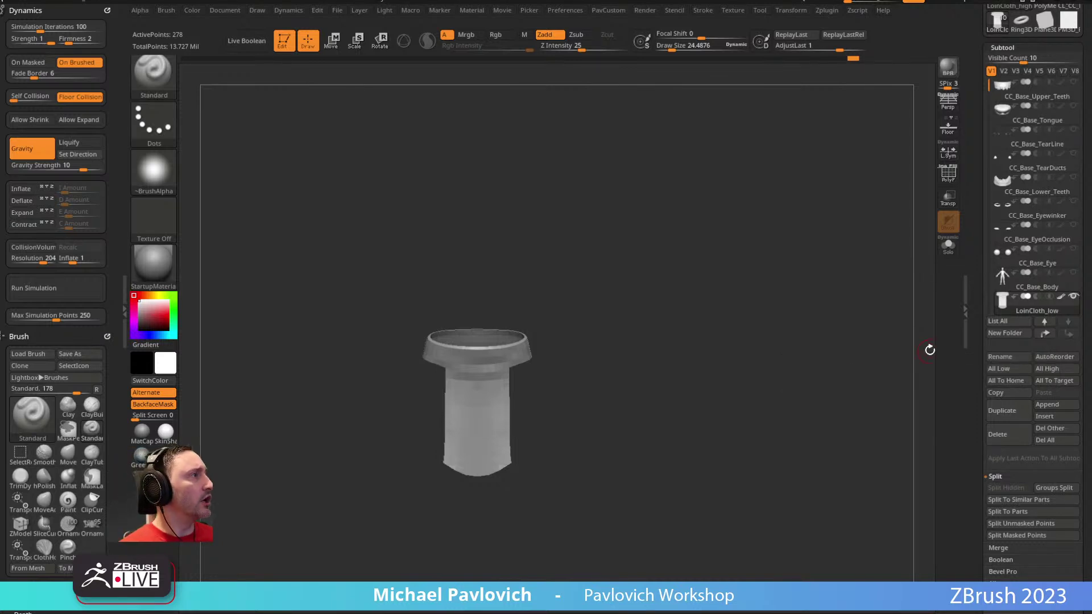
# Step: Export the lowest subdivision level of the loincloth to the Desktop as an FBX file named LoinCloth_low
pyautogui.moveTo(980, 292); pyautogui.dragTo(976, 428)
pyautogui.click(1051, 75)
pyautogui.click(532, 318)
pyautogui.click(447, 470)
pyautogui.moveTo(470, 471); pyautogui.dragTo(521, 478)
pyautogui.write('low')
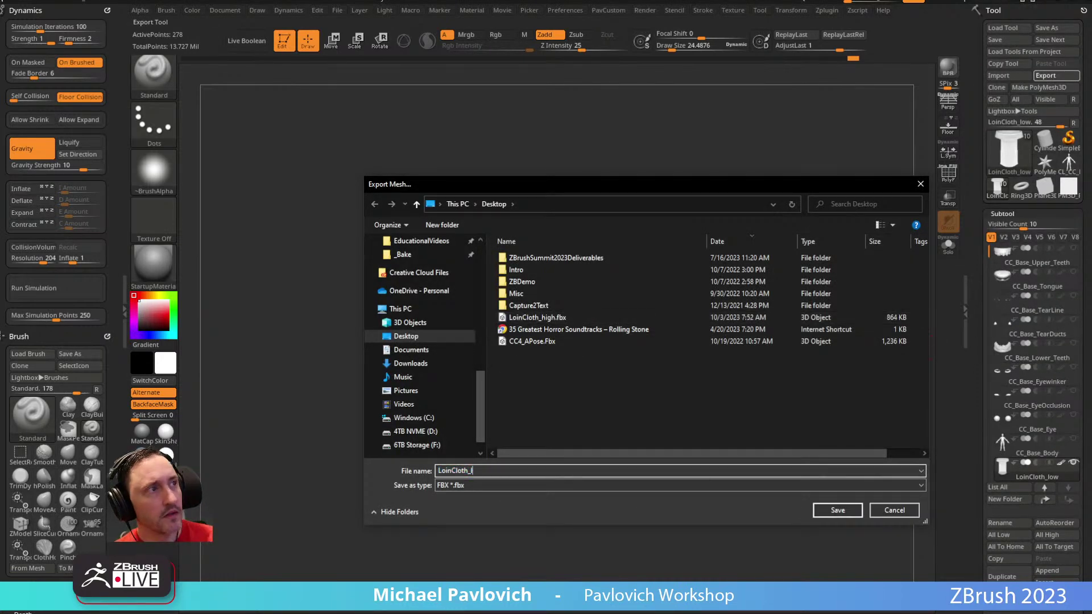
pyautogui.press('Return')
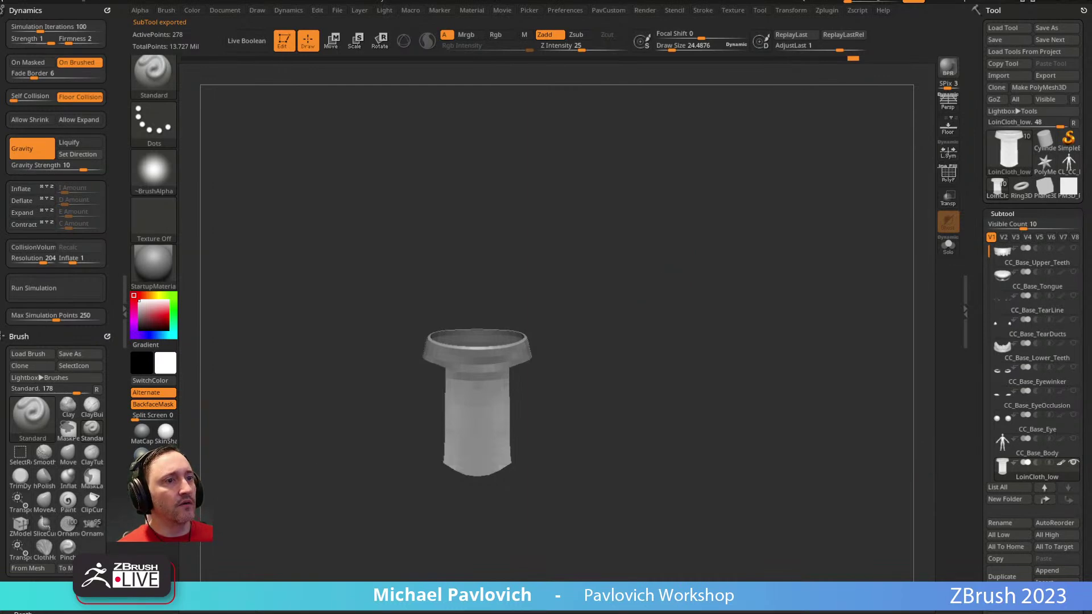
# Step: Switch to Substance 3D Painter, start a new project and choose LoinCloth_low.fbx from the Desktop as its mesh
pyautogui.hotkey('alt', 'Tab')
pyautogui.click(5, 6)
pyautogui.click(26, 19)
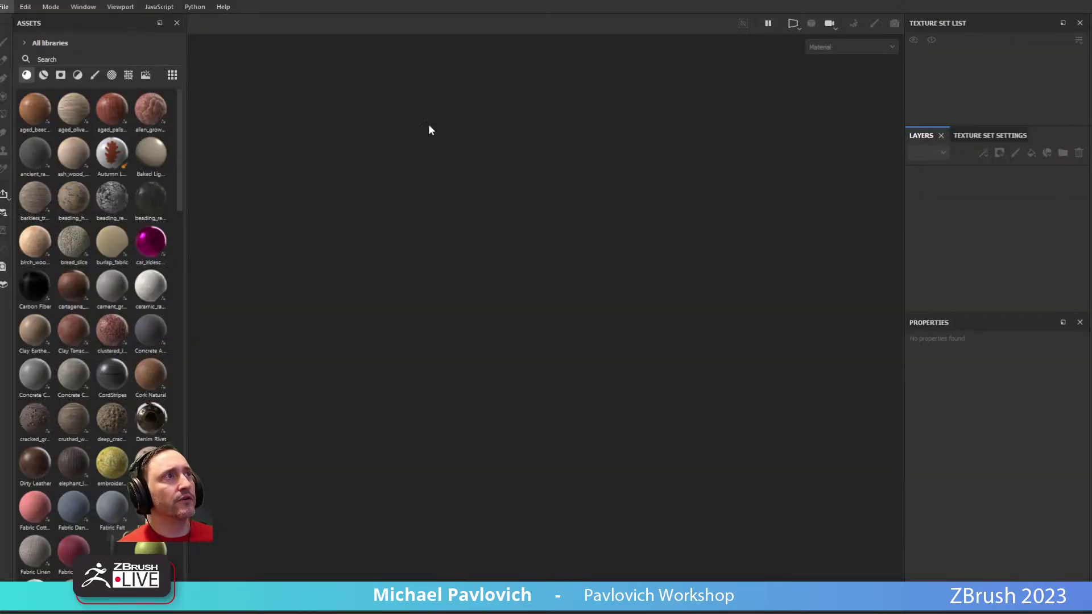
pyautogui.click(678, 186)
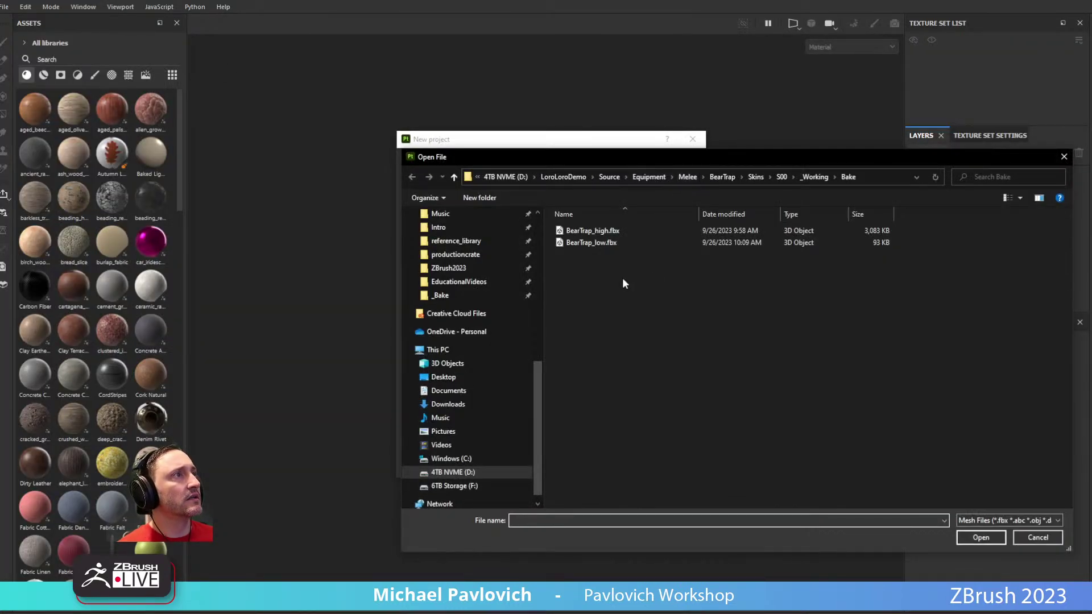
pyautogui.click(456, 240)
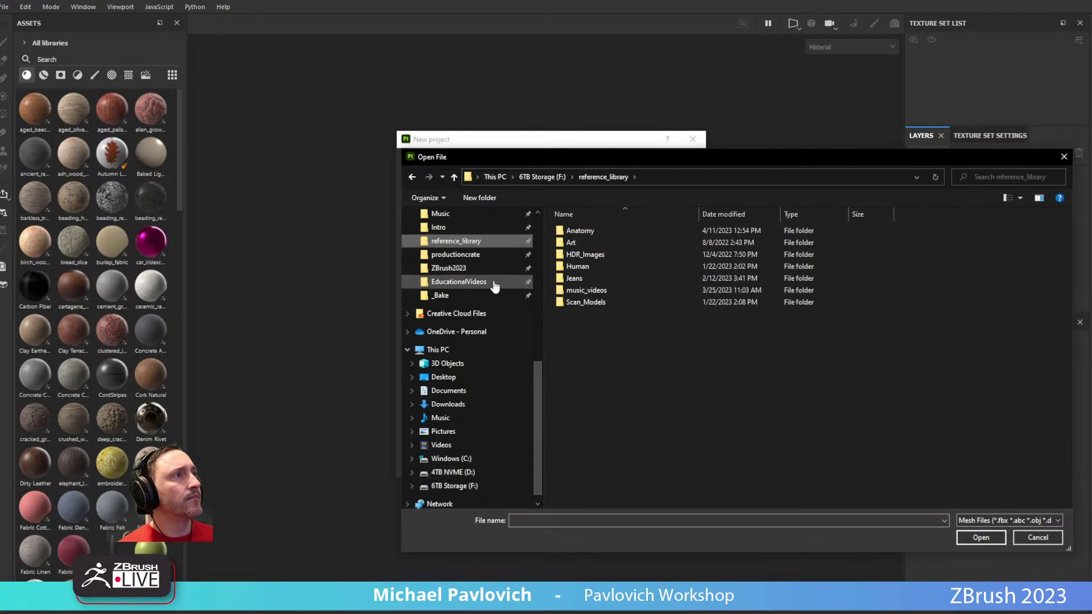
pyautogui.scroll(5, 465, 286)
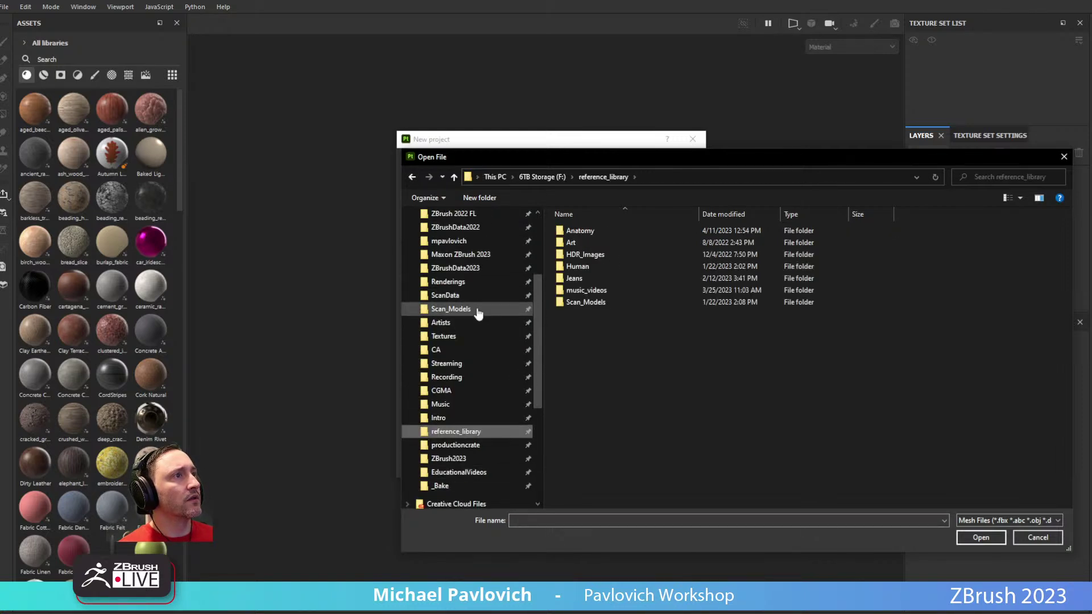
pyautogui.scroll(1, 477, 313)
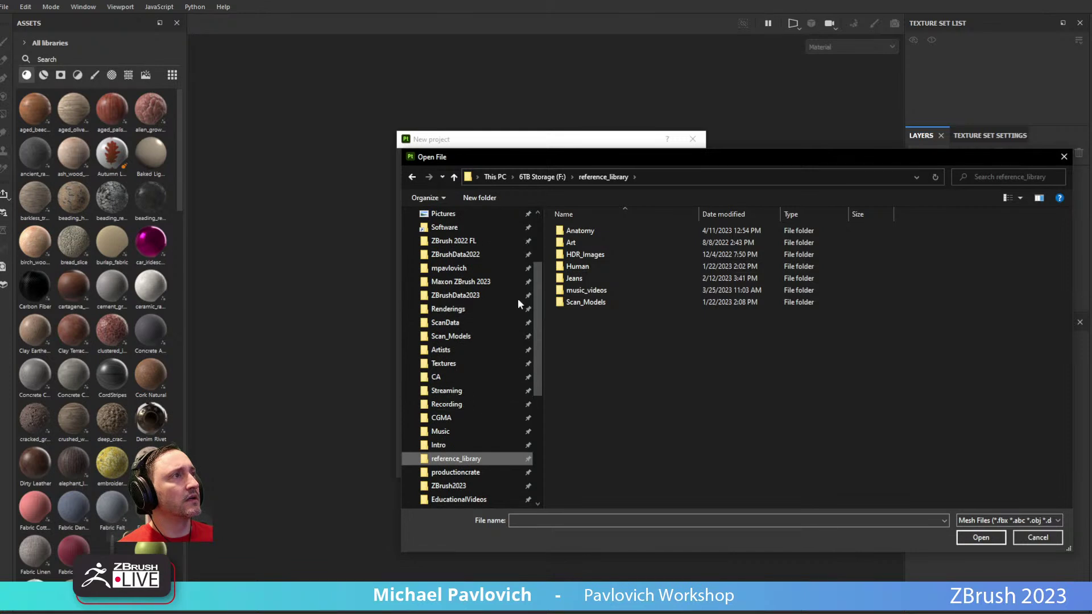
pyautogui.press('Escape')
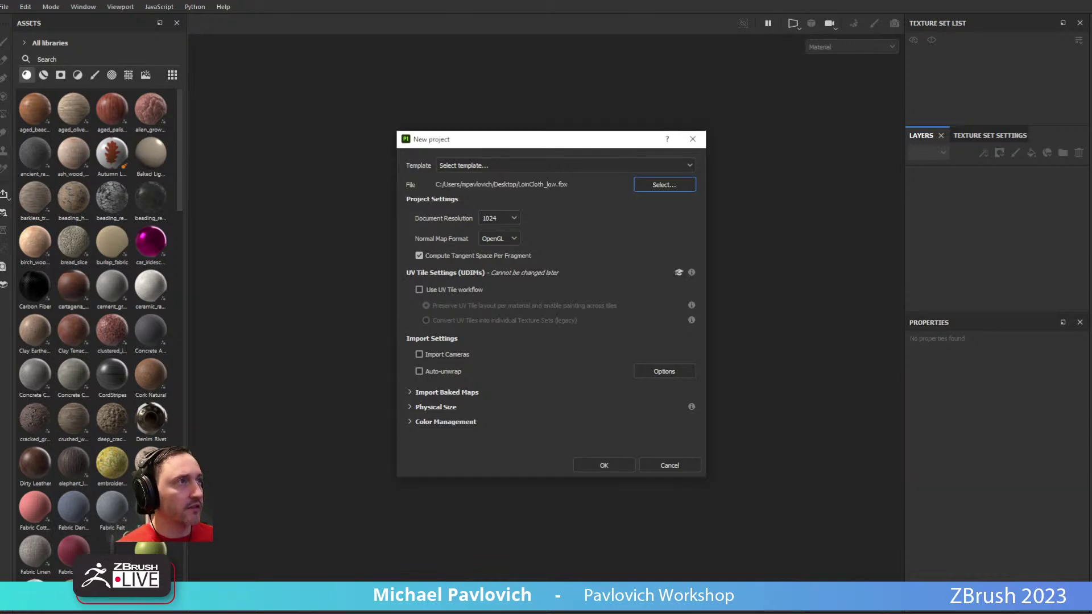
# Step: Set the project's document resolution to 2048 and create the project
pyautogui.click(498, 218)
pyautogui.click(498, 278)
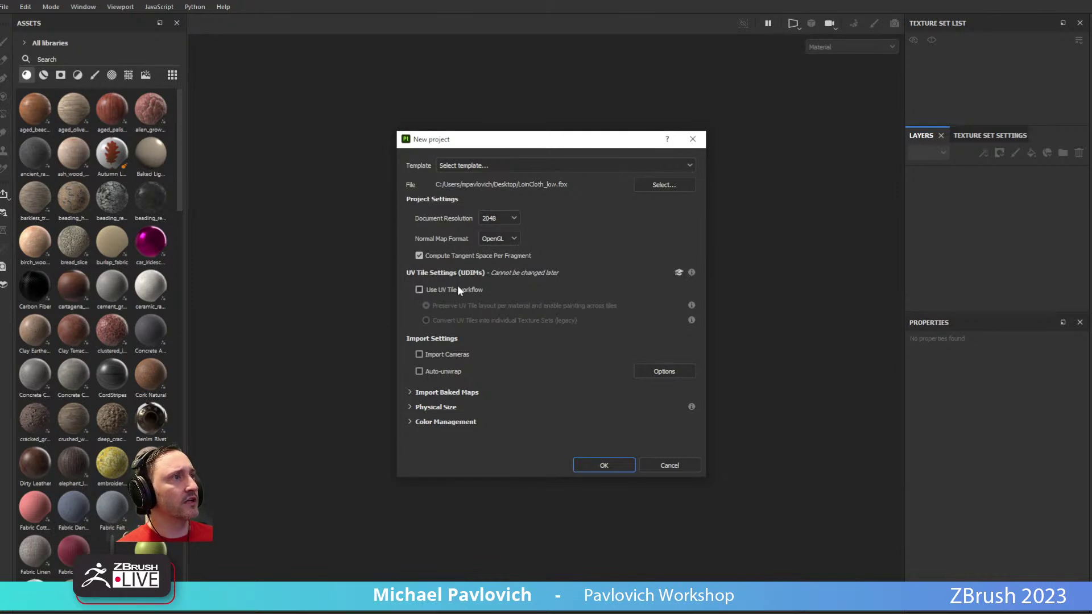
pyautogui.click(604, 465)
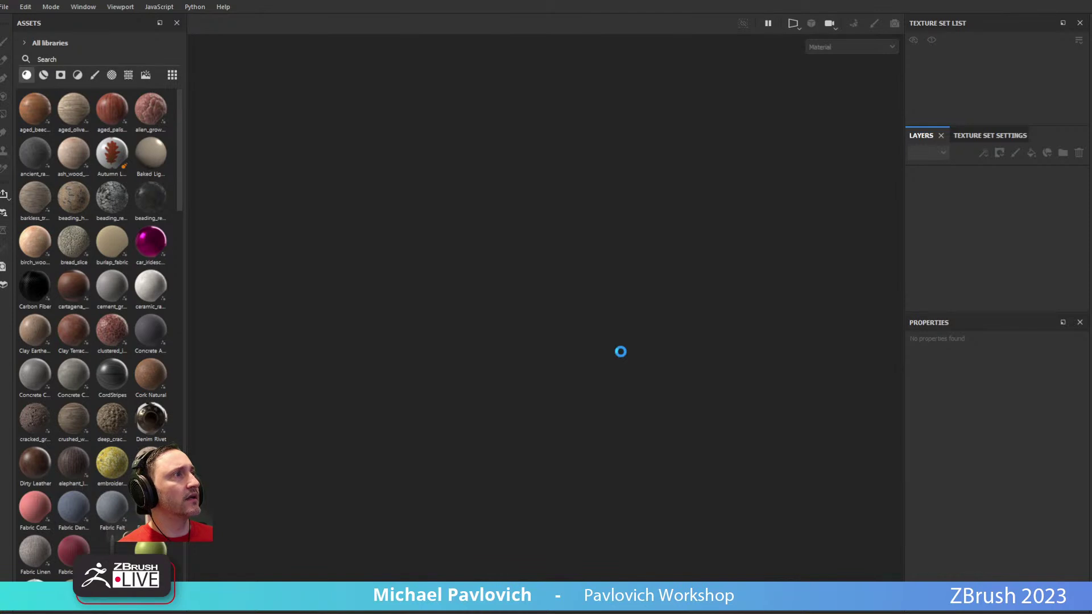
# Step: Open mesh map baking for the LoinCloth_low texture set and load LoinCloth_high.fbx as the high definition mesh
pyautogui.keyDown('alt'); pyautogui.moveTo(704, 371); pyautogui.dragTo(676, 294); pyautogui.keyUp('alt')
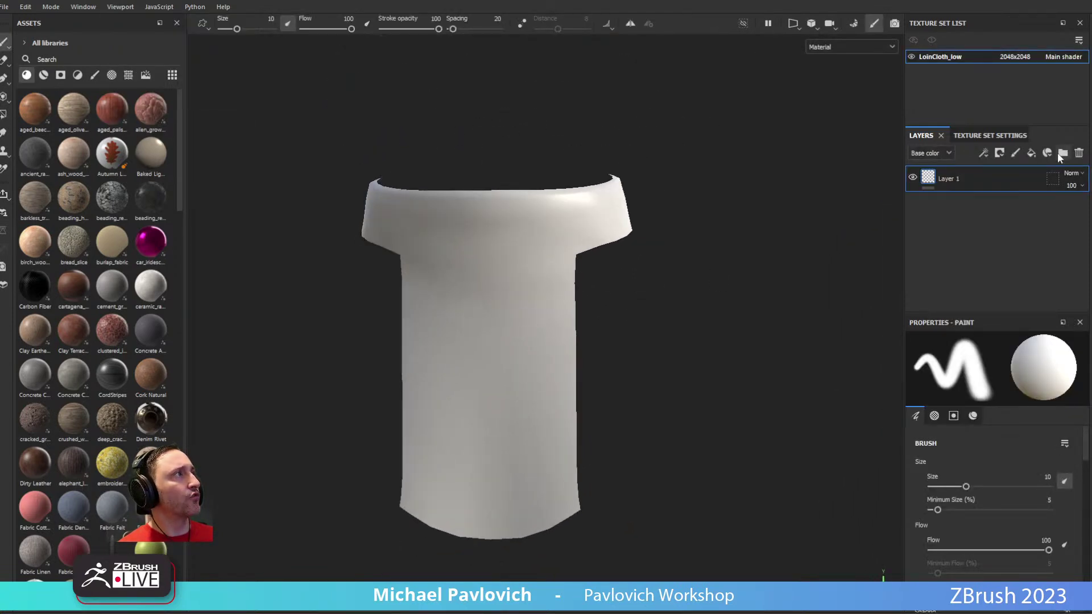
pyautogui.click(1001, 135)
pyautogui.scroll(-5, 992, 251)
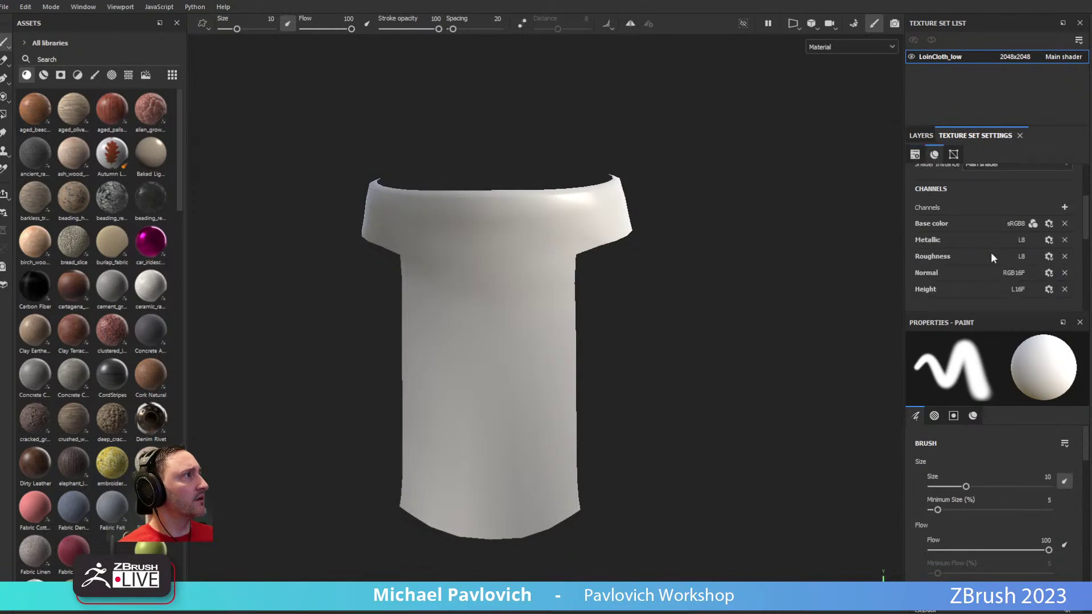
pyautogui.click(1044, 278)
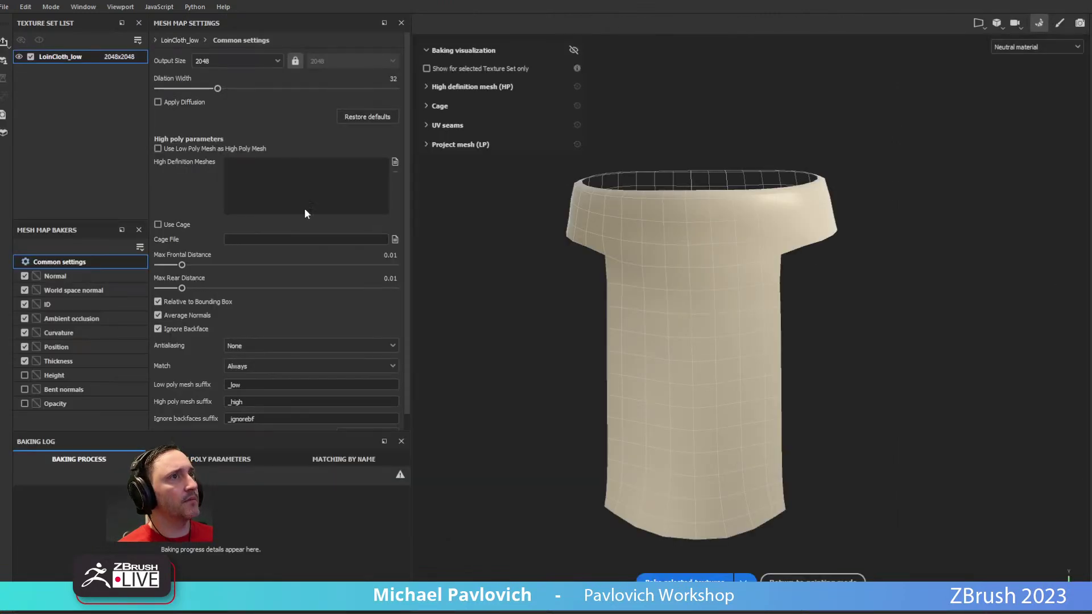
pyautogui.click(395, 163)
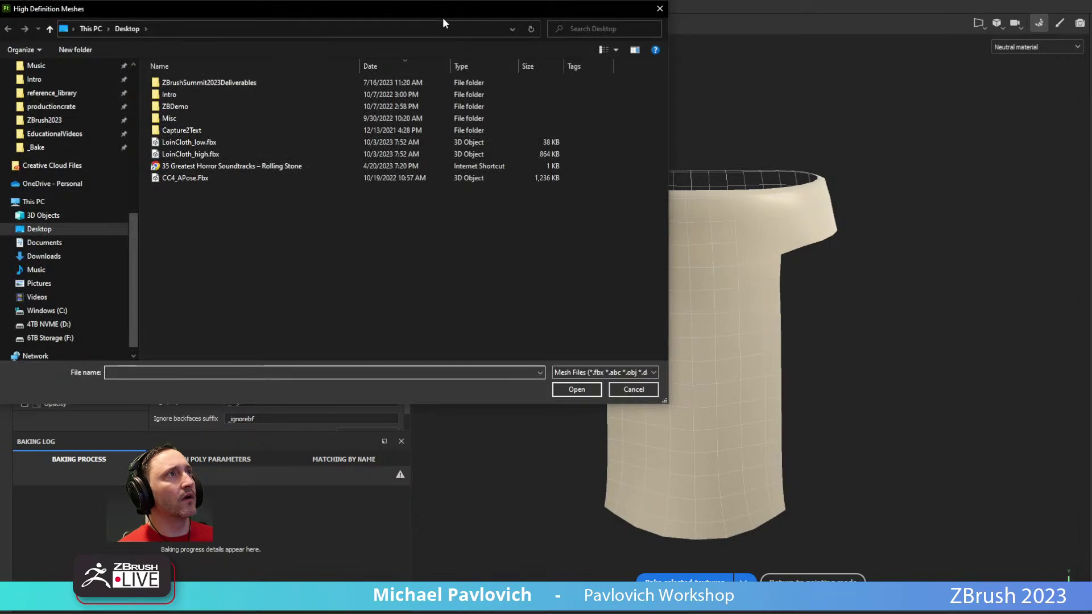
pyautogui.press('Escape')
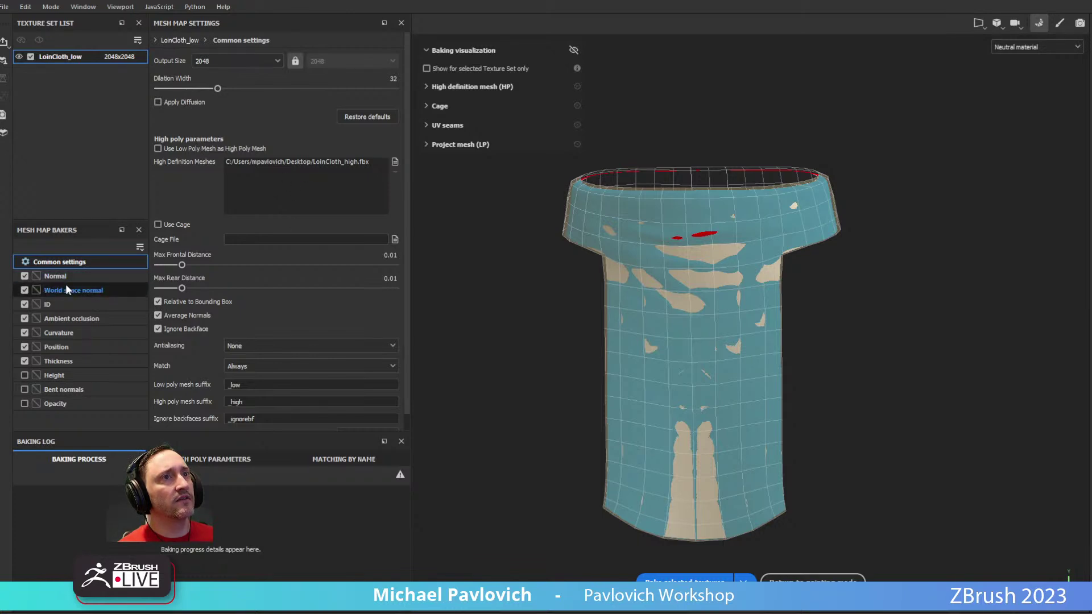
# Step: Bake the mesh maps with the ID map's color source on Material Color, and return to painting mode to inspect the folds
pyautogui.click(60, 303)
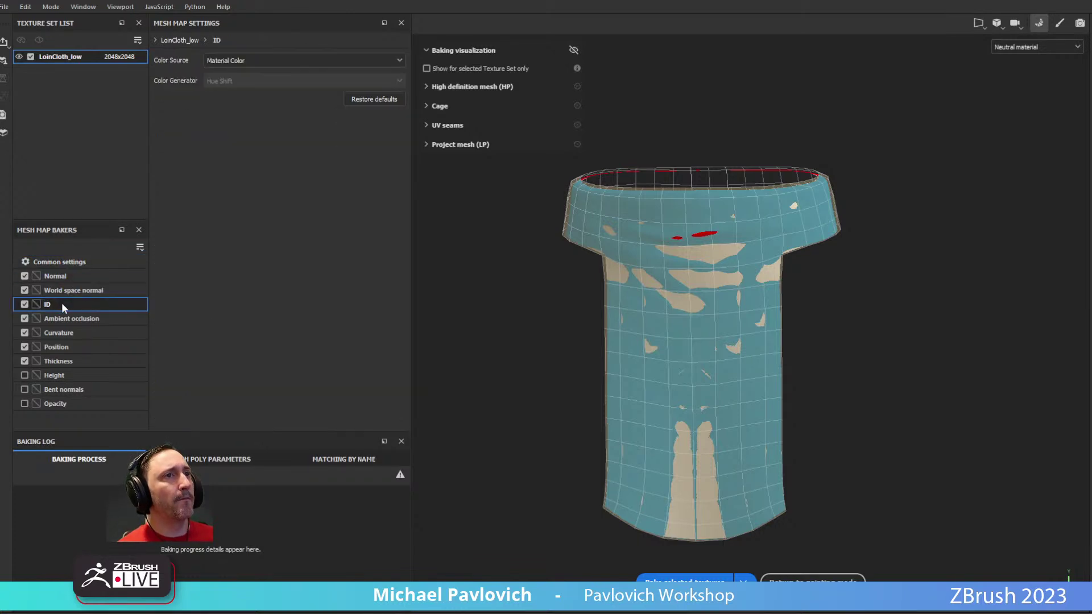
pyautogui.click(240, 61)
pyautogui.click(237, 86)
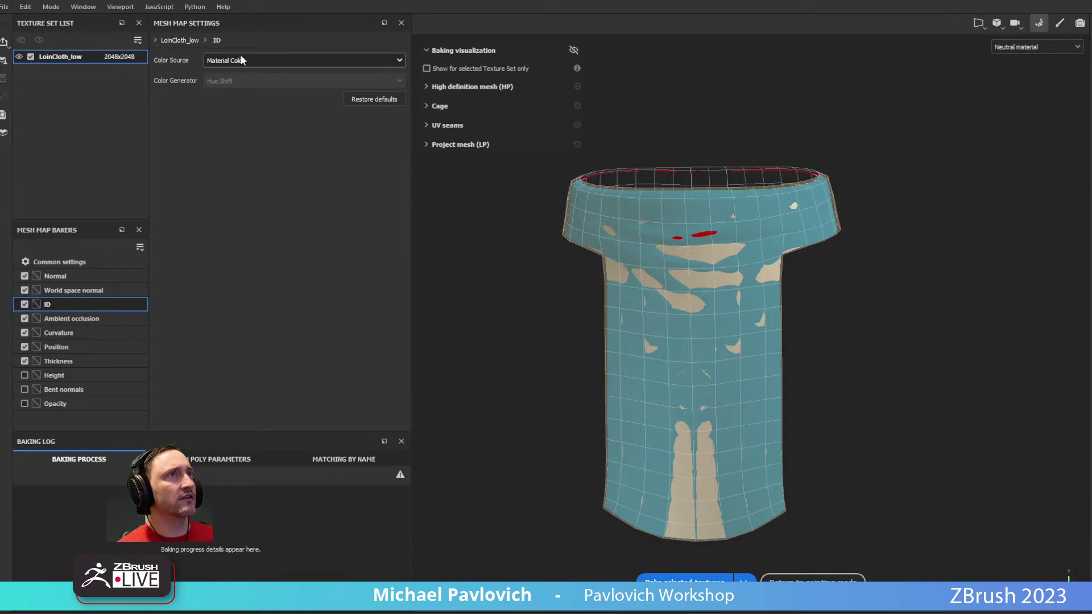
pyautogui.click(684, 579)
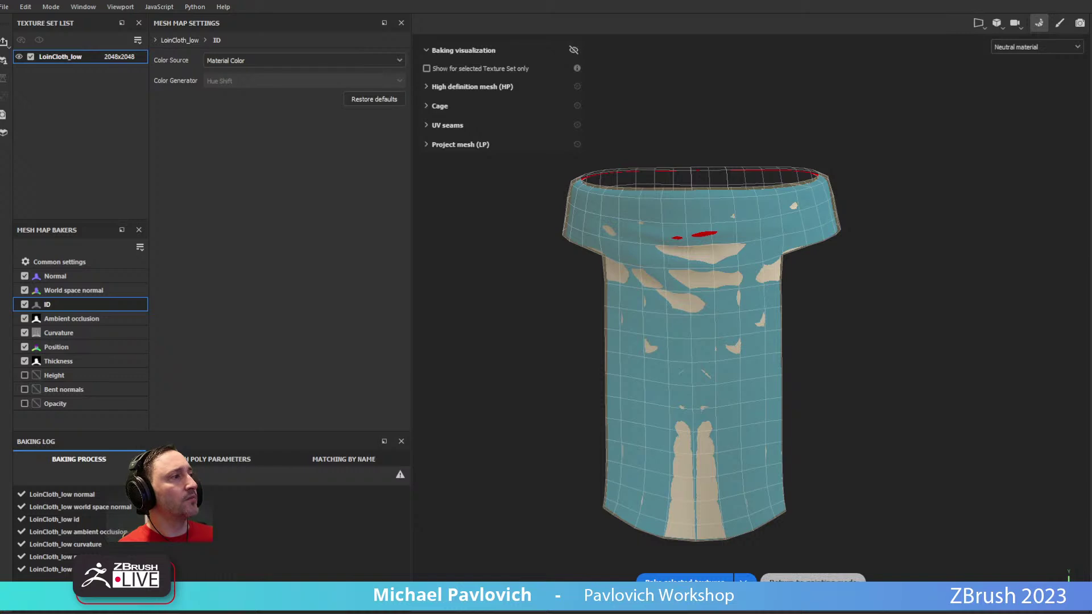
pyautogui.click(813, 578)
pyautogui.scroll(5, 531, 253)
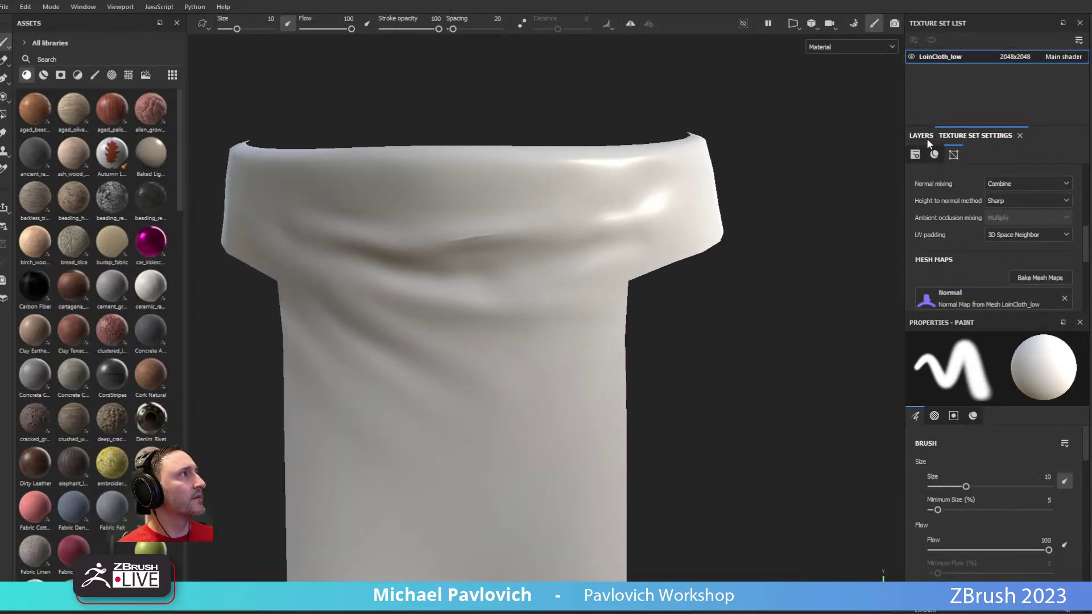
# Step: Set the bake's max frontal distance to 0.0122, rebake the mesh maps and return to painting mode
pyautogui.click(1026, 279)
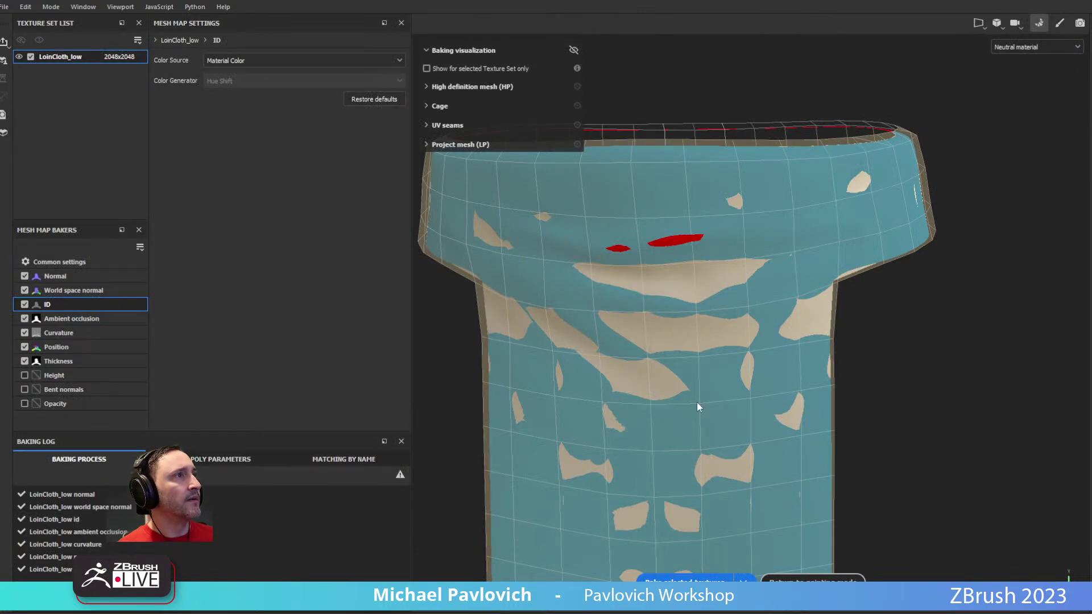
pyautogui.click(63, 262)
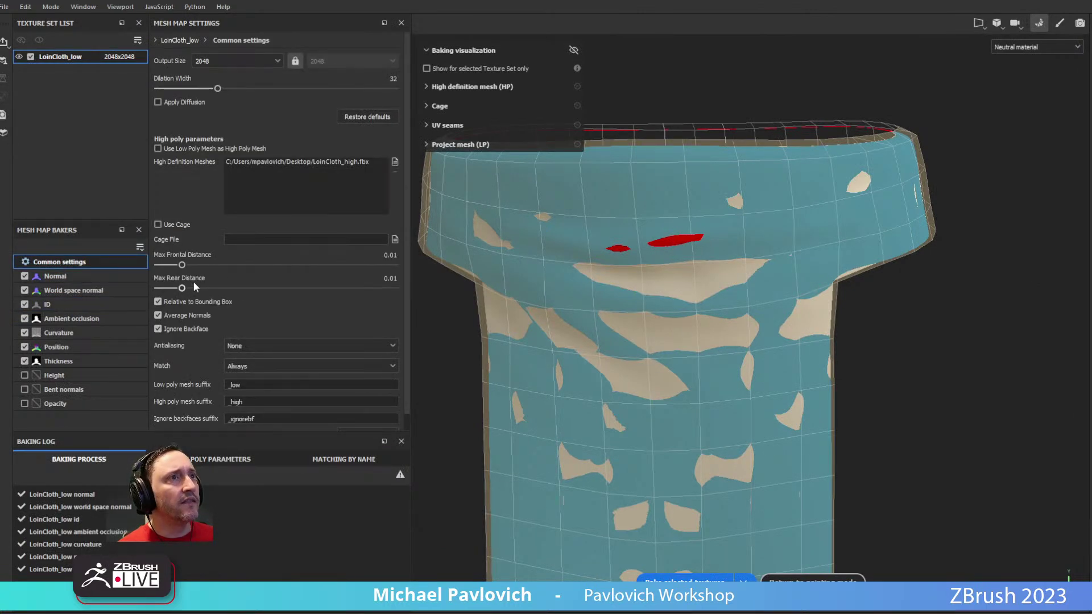
pyautogui.moveTo(182, 265); pyautogui.dragTo(184, 265)
pyautogui.scroll(-2, 666, 225)
pyautogui.keyDown('alt'); pyautogui.moveTo(666, 225); pyautogui.dragTo(835, 223); pyautogui.keyUp('alt')
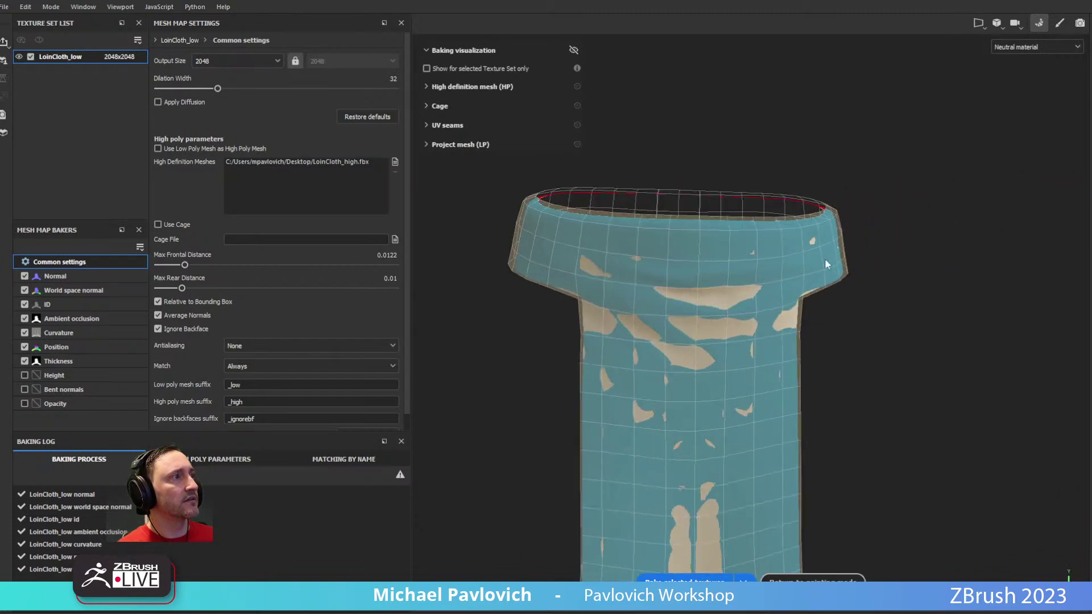
pyautogui.click(646, 576)
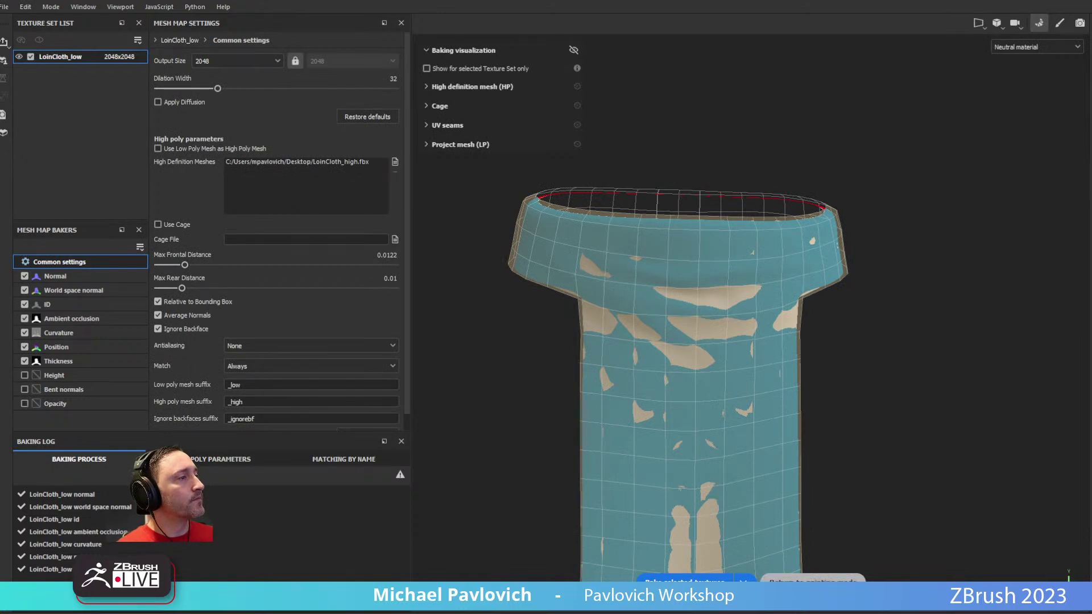
pyautogui.click(812, 579)
# Step: Search the assets for leather and add the Leather Stylized smart material above Layer 1
pyautogui.click(47, 59)
pyautogui.write('leather')
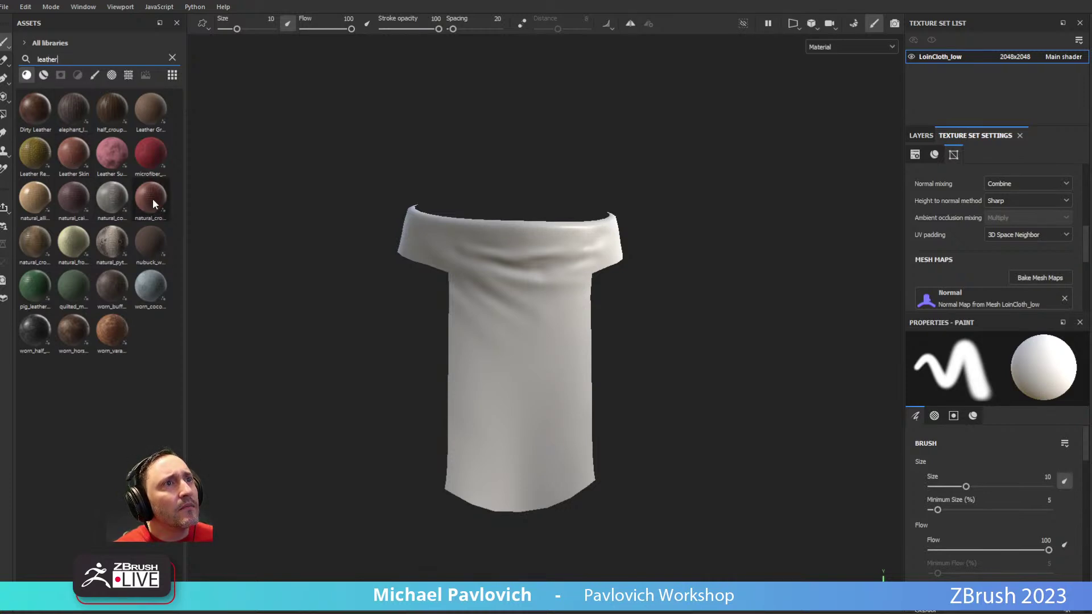
pyautogui.click(44, 75)
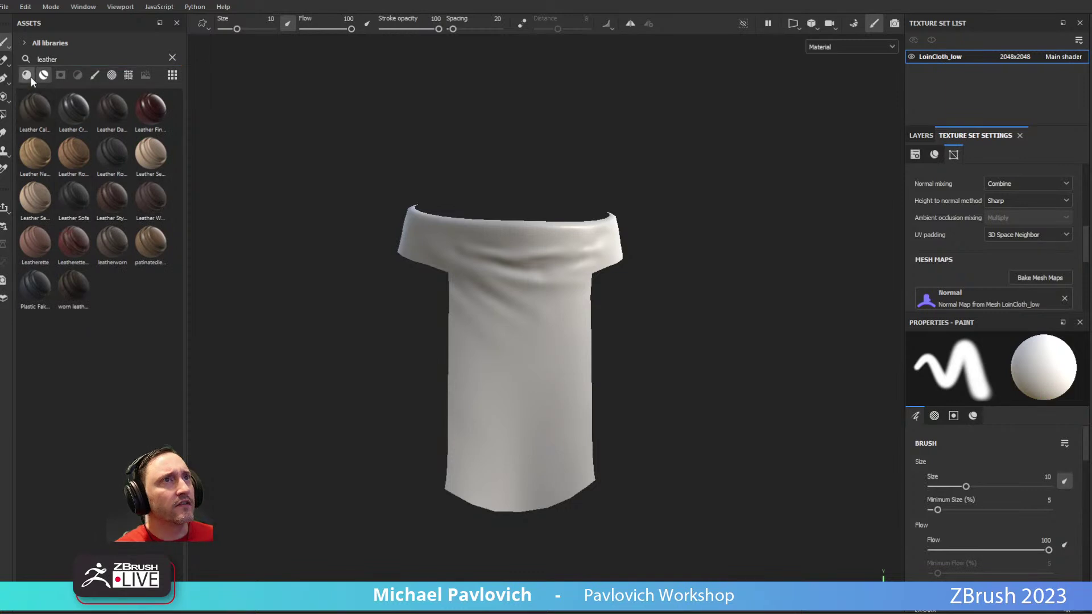
pyautogui.click(27, 75)
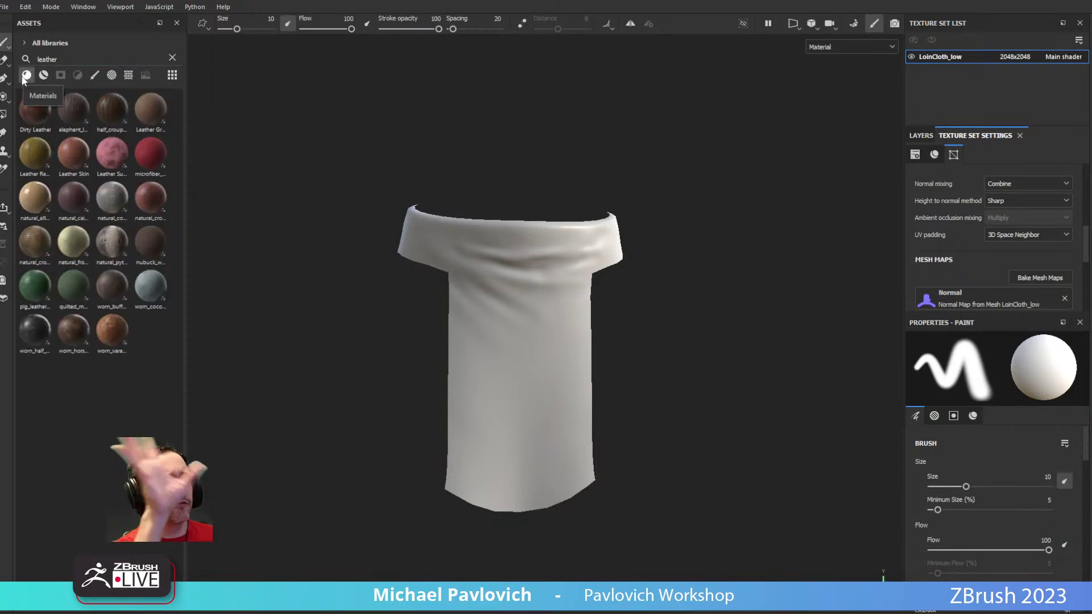
pyautogui.click(44, 75)
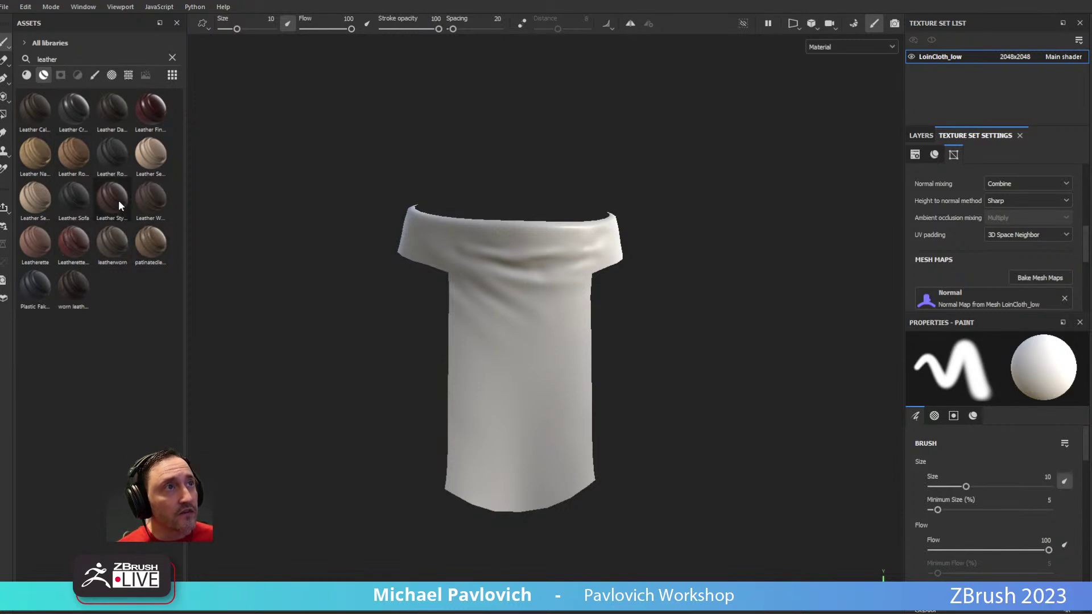
pyautogui.click(924, 135)
pyautogui.moveTo(112, 199); pyautogui.dragTo(956, 170)
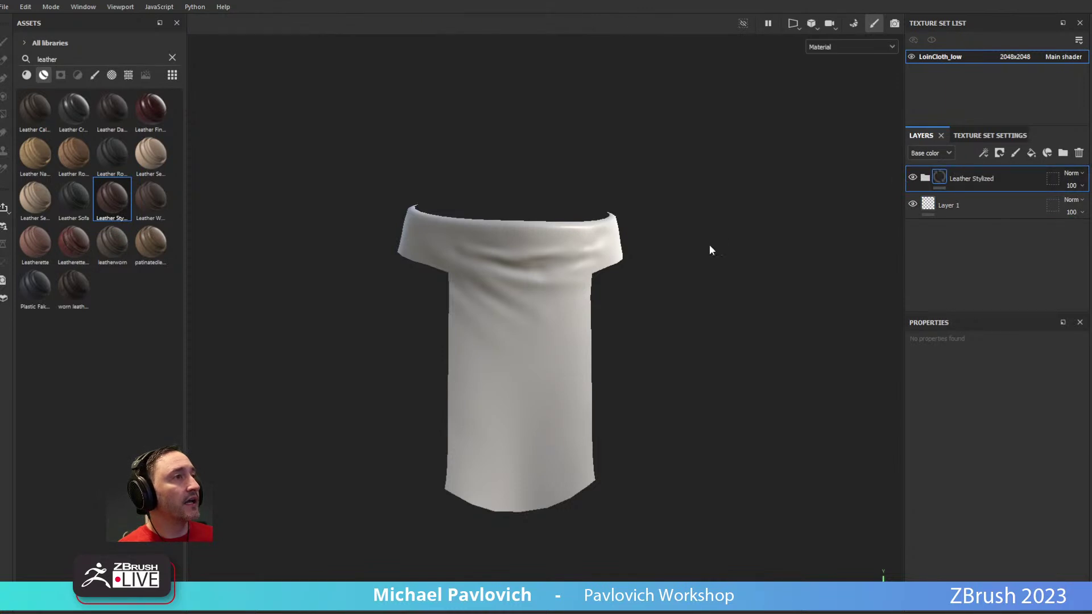
# Step: Add a fill layer above the Leather Stylized smart material and rename it Paint
pyautogui.keyDown('alt'); pyautogui.moveTo(760, 254); pyautogui.dragTo(645, 268); pyautogui.keyUp('alt')
pyautogui.click(924, 178)
pyautogui.click(927, 178)
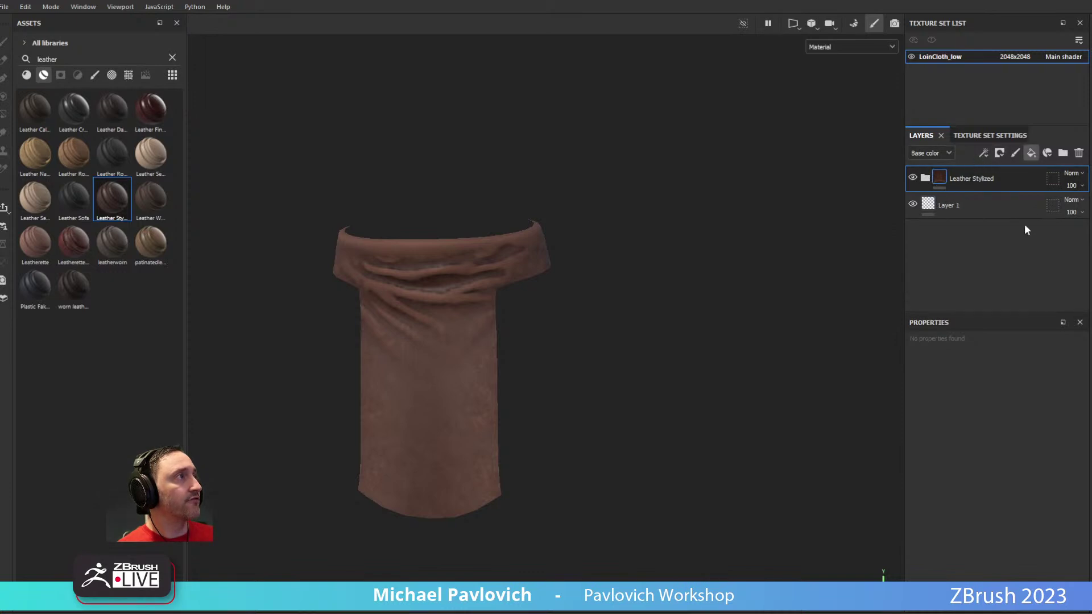
pyautogui.doubleClick(959, 179)
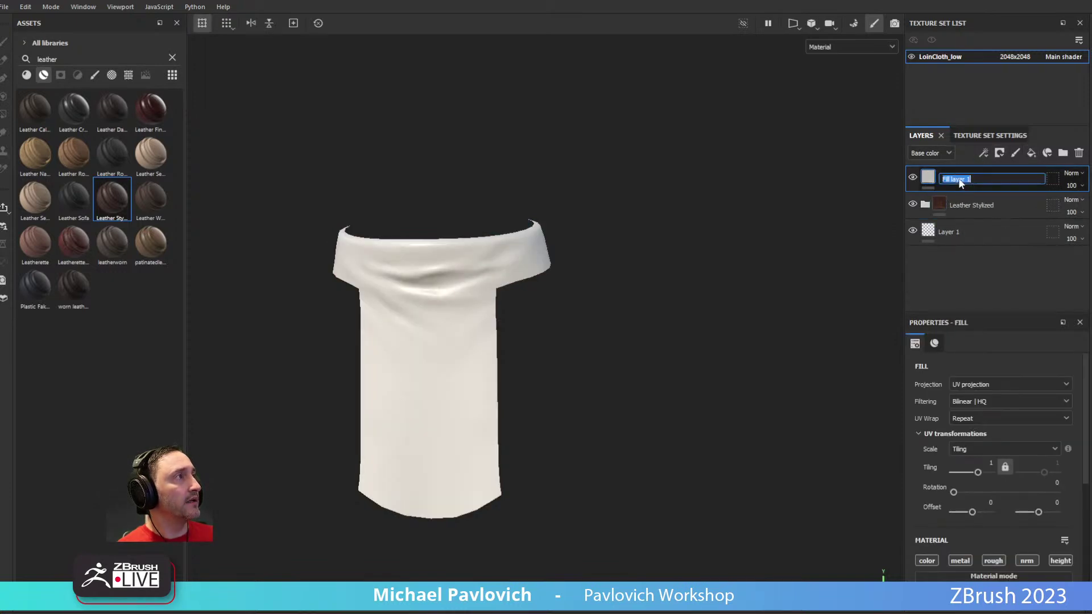
pyautogui.write('Paint')
pyautogui.press('Return')
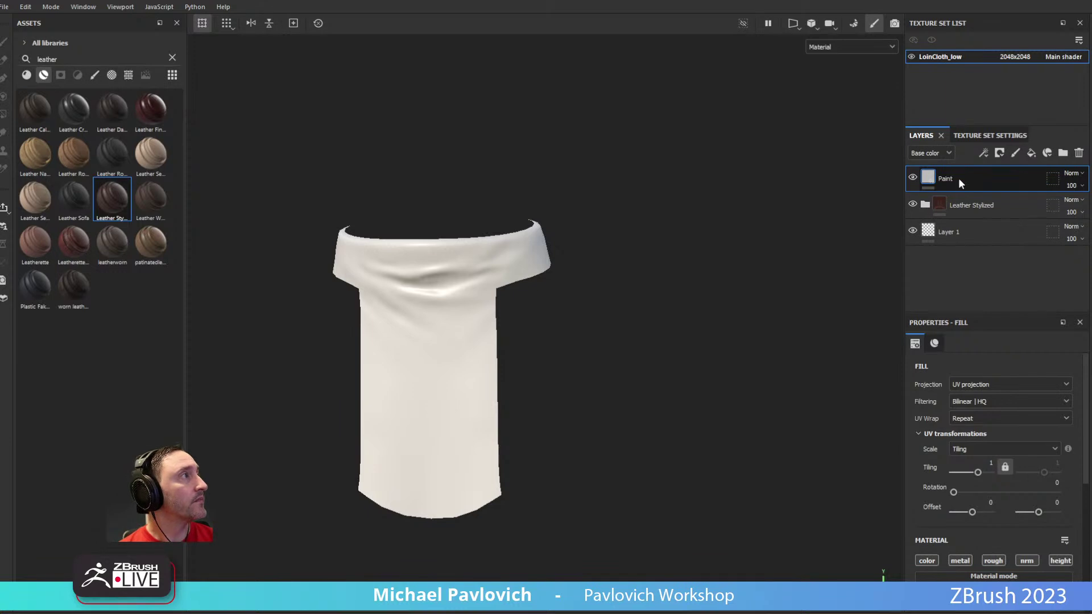
# Step: Add a black mask to the Paint fill layer and add a paint effect to that mask
pyautogui.rightClick(959, 180)
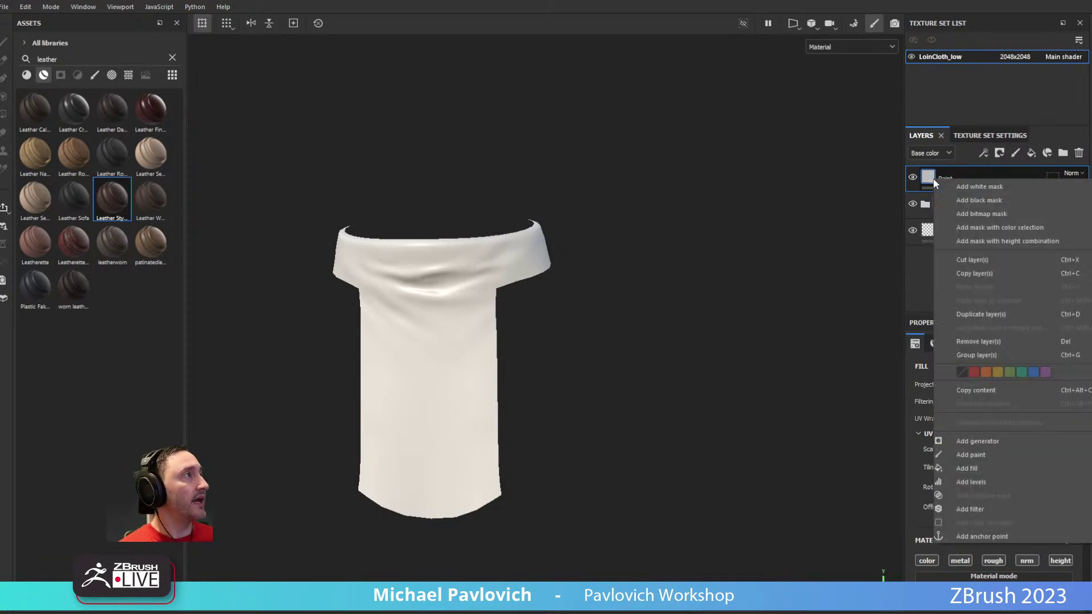
pyautogui.click(968, 200)
pyautogui.rightClick(948, 178)
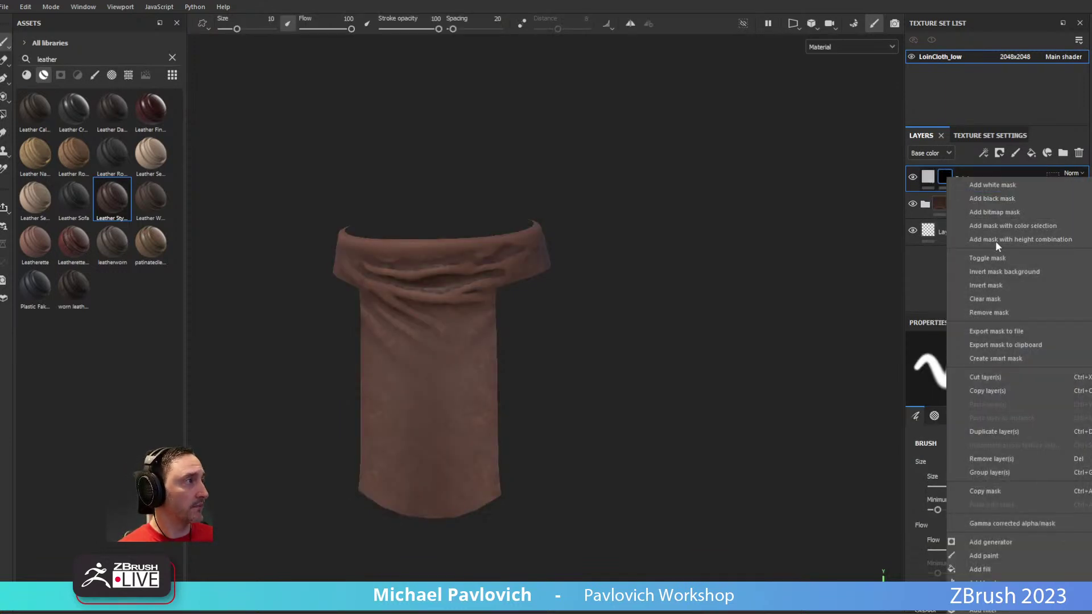
pyautogui.click(979, 556)
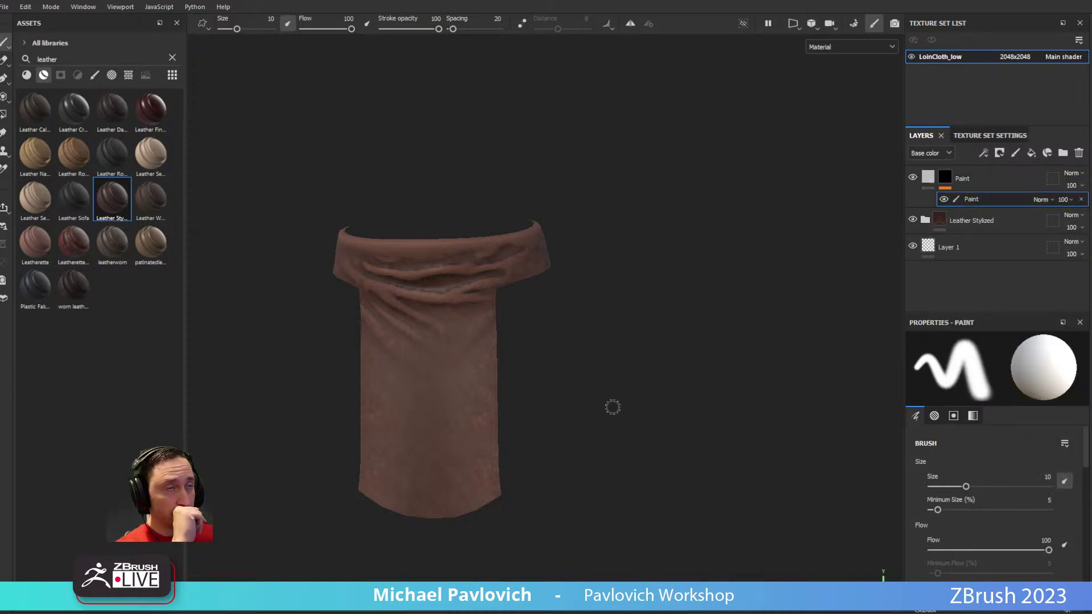
# Step: Choose the Basic Hard brush, search the alphas for paint and load the first full handprint as the brush alpha
pyautogui.click(94, 75)
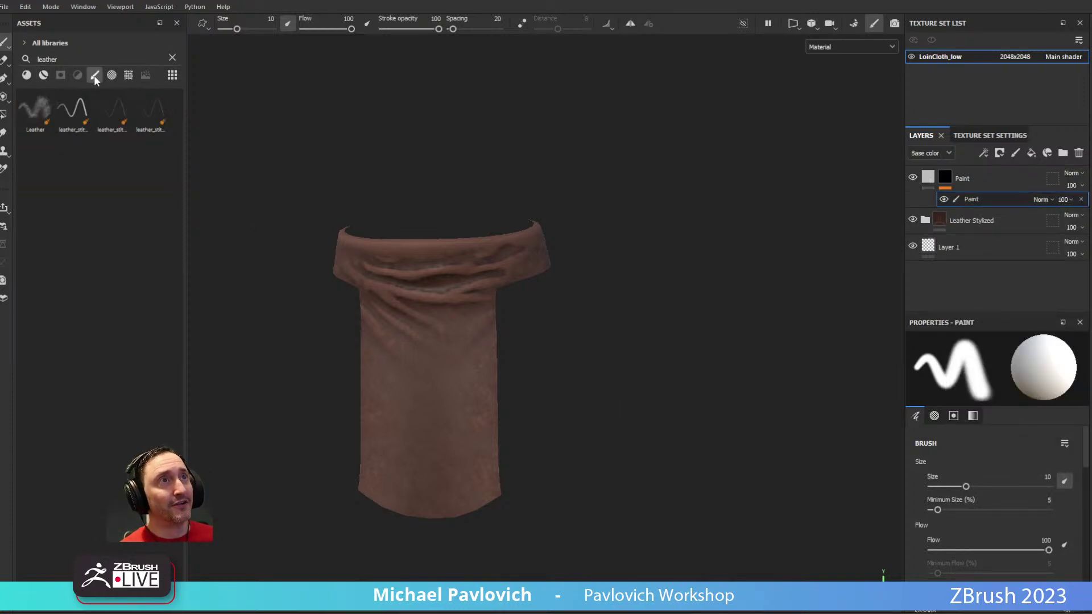
pyautogui.click(172, 58)
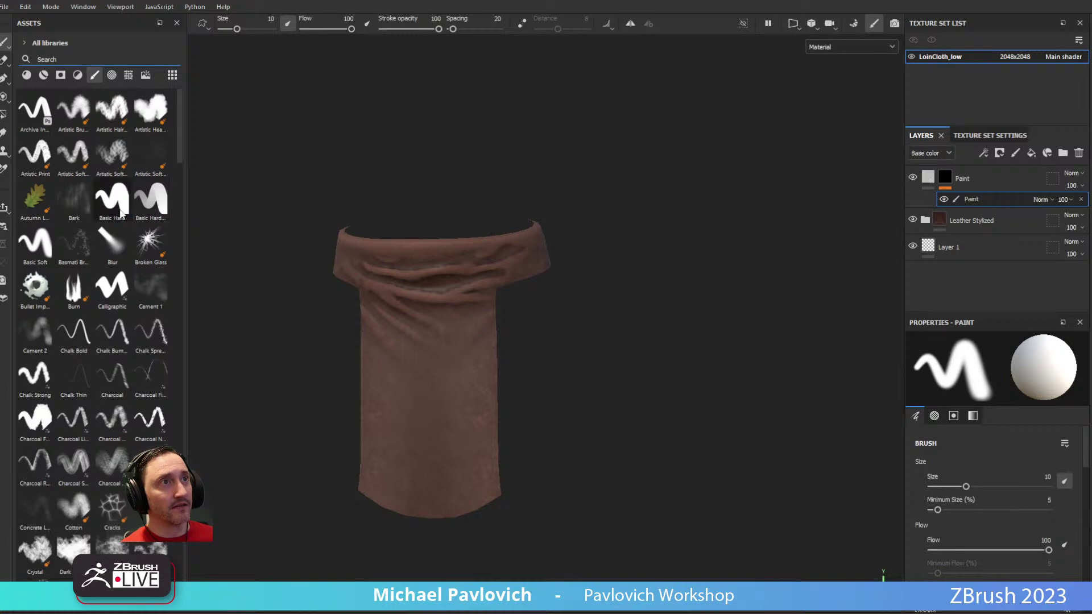
pyautogui.click(112, 199)
pyautogui.click(130, 75)
pyautogui.click(130, 59)
pyautogui.write('paint')
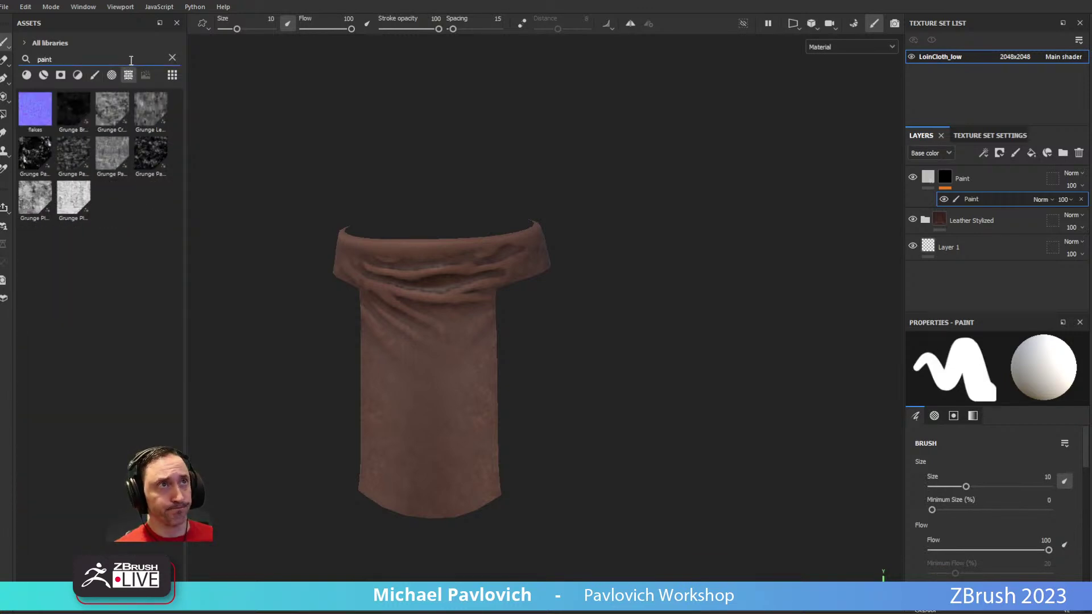
pyautogui.click(112, 75)
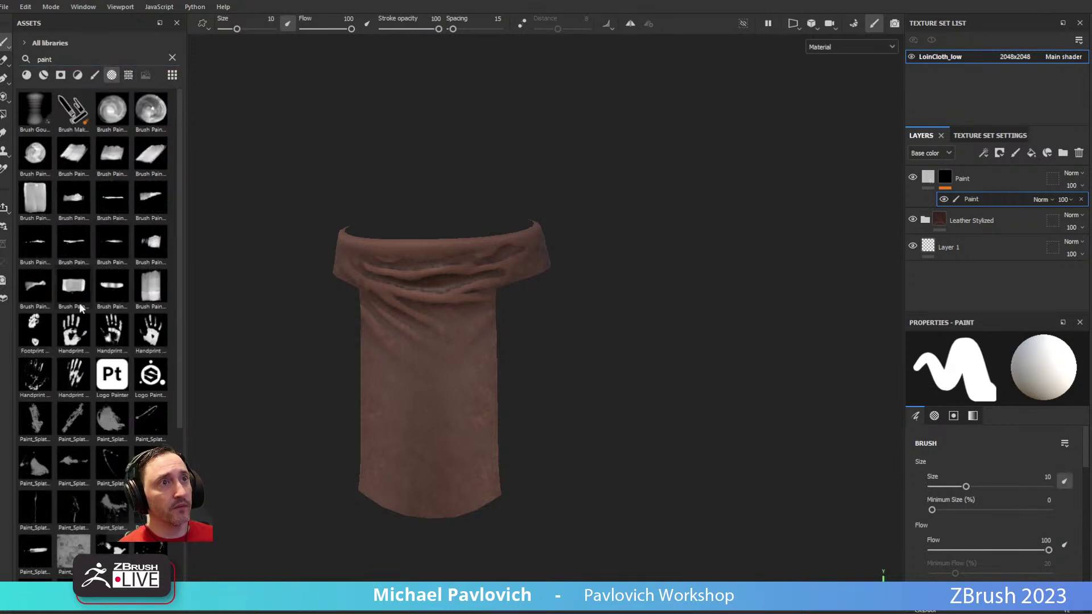
pyautogui.click(74, 330)
# Step: Enlarge the brush to size 88.01 and stamp one handprint on the front panel of the loincloth
pyautogui.moveTo(725, 315)
pyautogui.keyDown('alt'); pyautogui.mouseDown(button='right')
pyautogui.moveTo(733, 385)
pyautogui.moveTo(604, 207)
pyautogui.mouseUp(button='right'); pyautogui.keyUp('alt')
pyautogui.keyDown('alt'); pyautogui.moveTo(604, 207); pyautogui.dragTo(617, 162, button='middle'); pyautogui.keyUp('alt')
pyautogui.moveTo(407, 305)
pyautogui.keyDown('ctrl'); pyautogui.mouseDown(button='right')
pyautogui.moveTo(432, 305)
pyautogui.moveTo(393, 304)
pyautogui.moveTo(427, 316)
pyautogui.moveTo(449, 301)
pyautogui.mouseUp(button='right'); pyautogui.keyUp('ctrl')
pyautogui.click(449, 302)
pyautogui.keyDown('alt'); pyautogui.moveTo(768, 292); pyautogui.dragTo(645, 242); pyautogui.keyUp('alt')
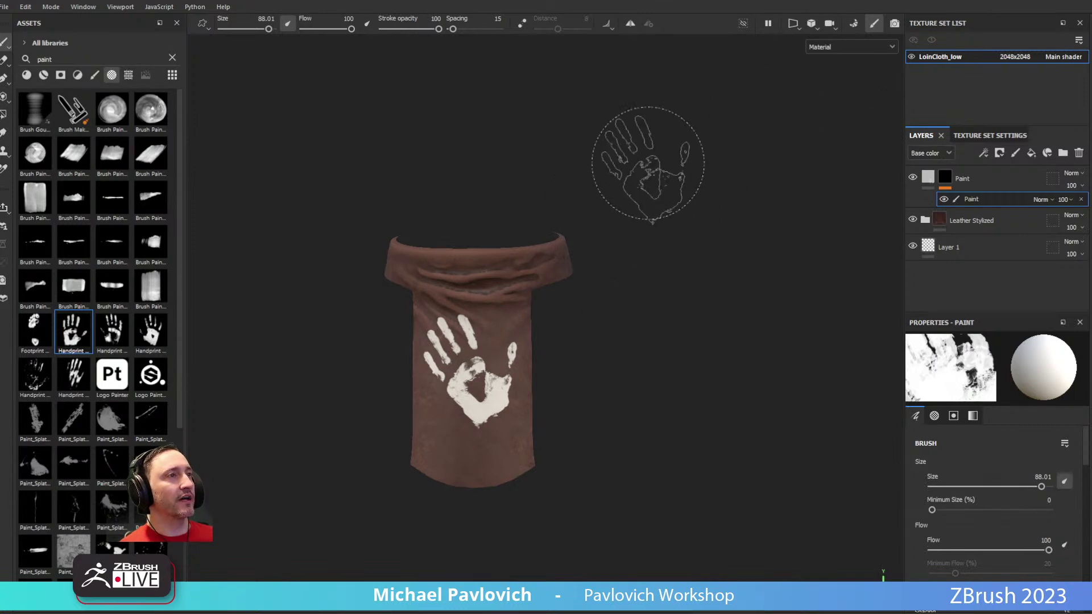
# Step: Open the texture export settings and set the output directory to the Desktop
pyautogui.click(5, 6)
pyautogui.click(45, 171)
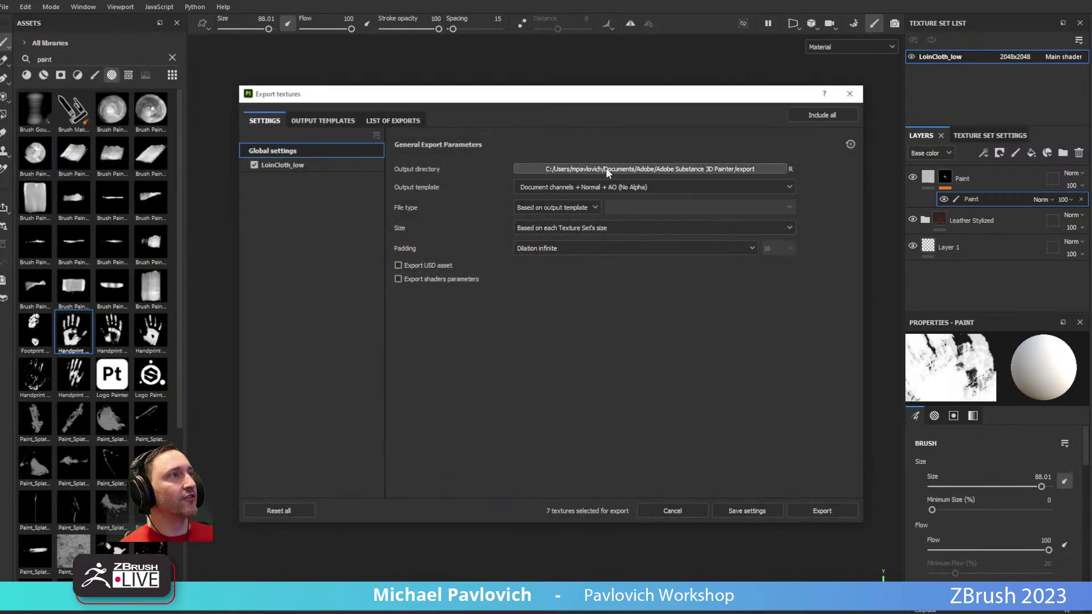
pyautogui.click(605, 168)
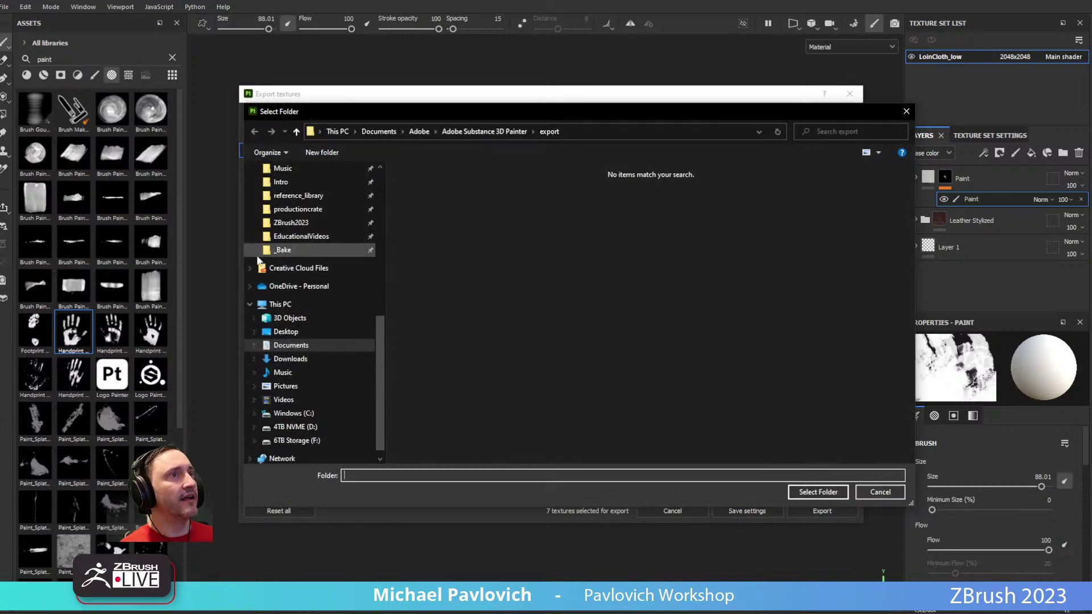
pyautogui.click(285, 332)
pyautogui.click(830, 493)
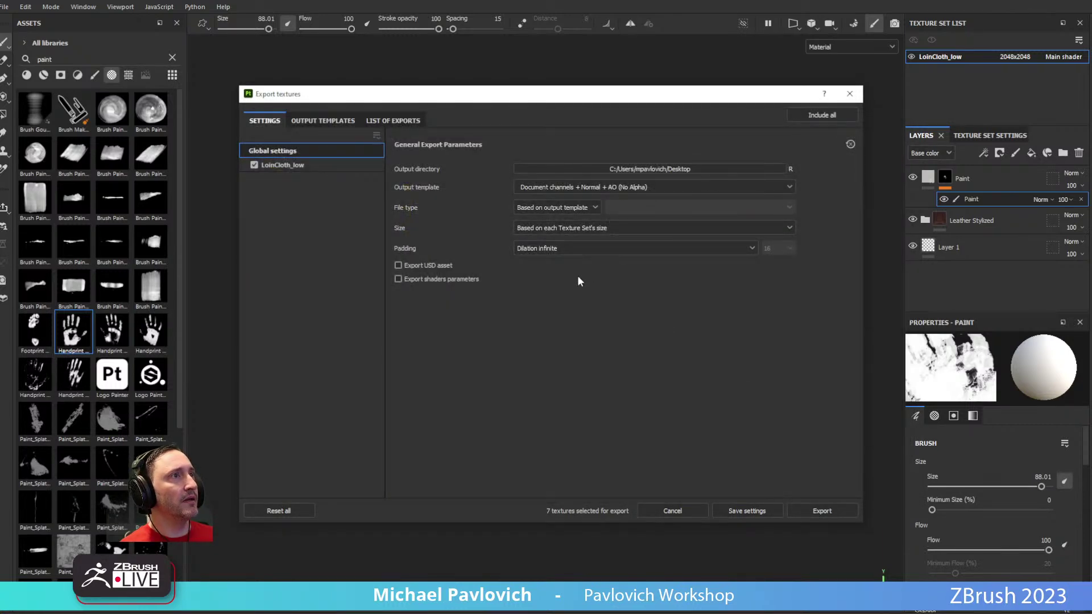
# Step: Set the export's output template to PBR Metallic Roughness
pyautogui.click(566, 187)
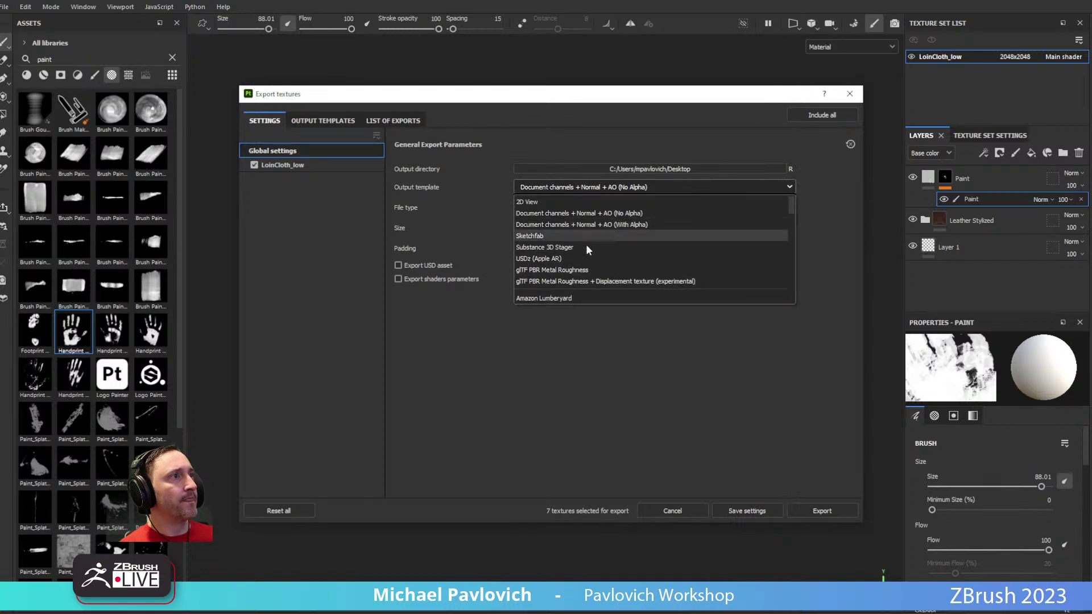
pyautogui.scroll(-2, 588, 250)
pyautogui.scroll(-6, 591, 257)
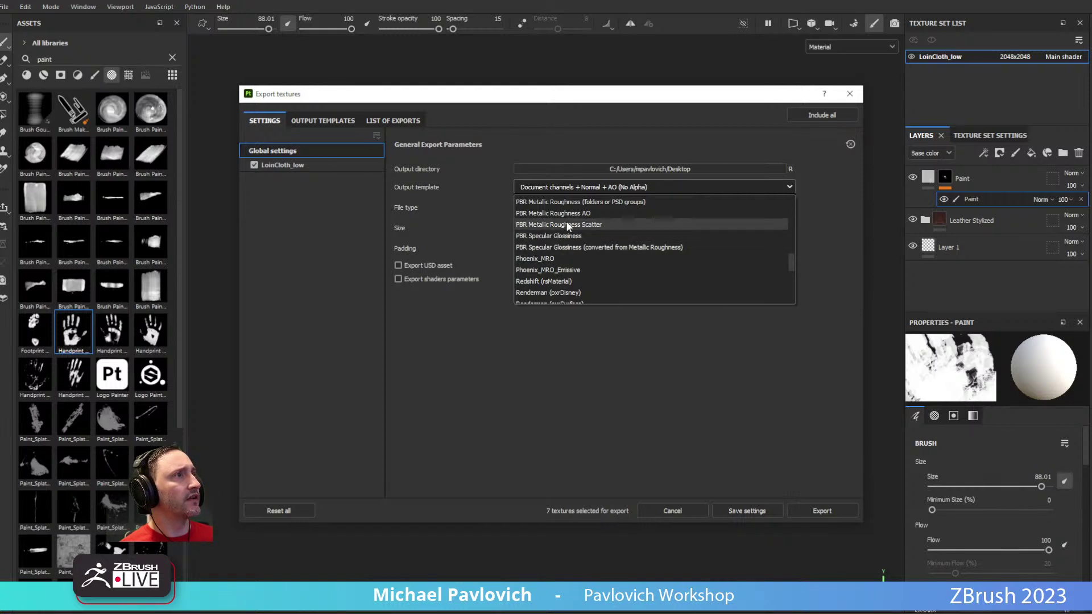
pyautogui.click(565, 216)
pyautogui.click(520, 187)
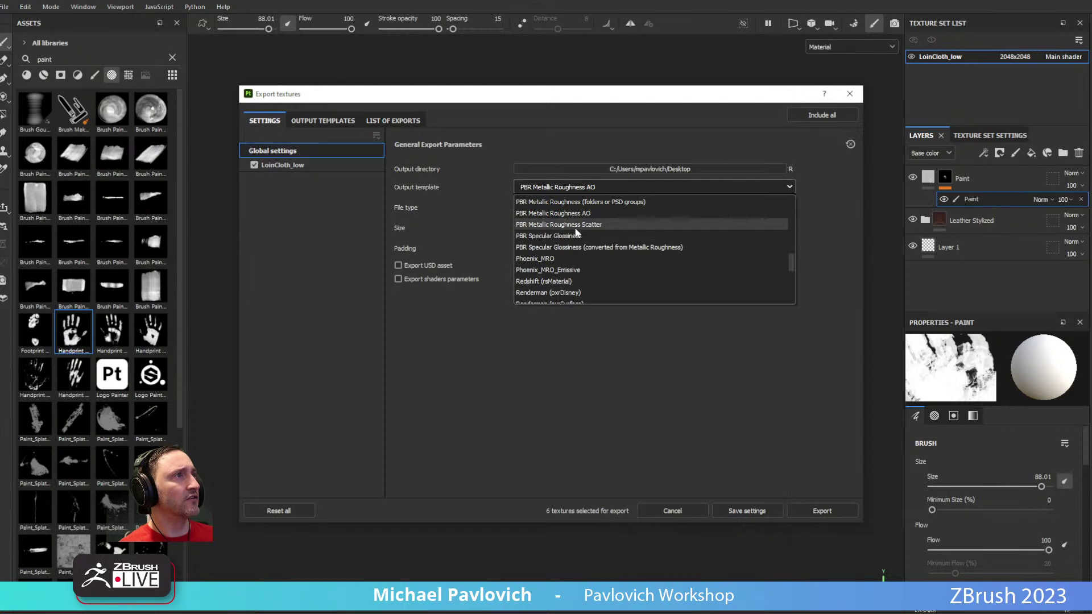
pyautogui.scroll(1, 565, 233)
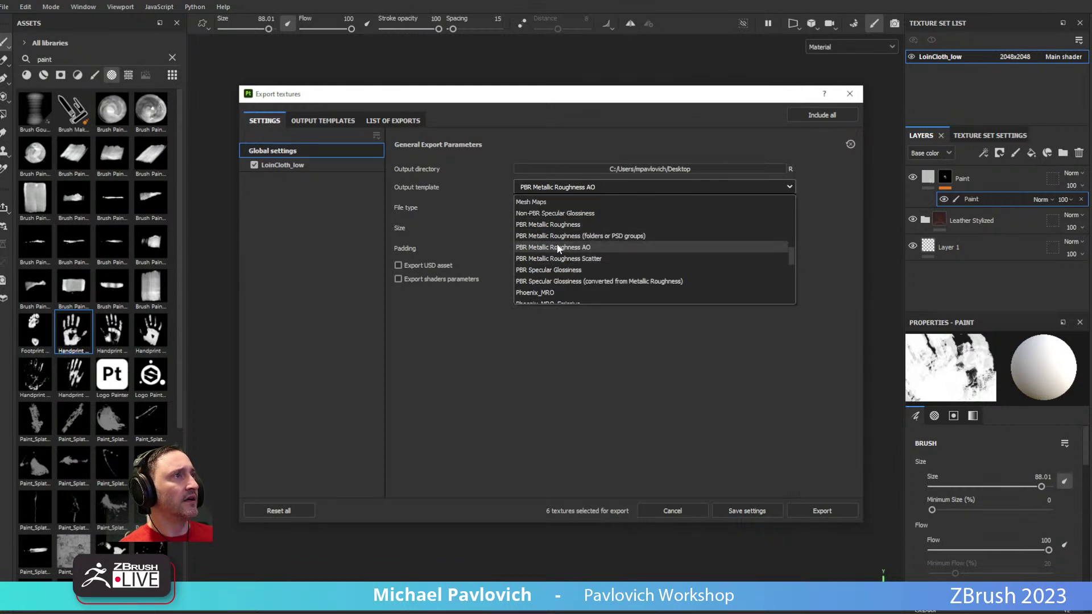
pyautogui.click(560, 224)
# Step: Set the export file type to png and the size to 2048, and export the textures
pyautogui.click(563, 208)
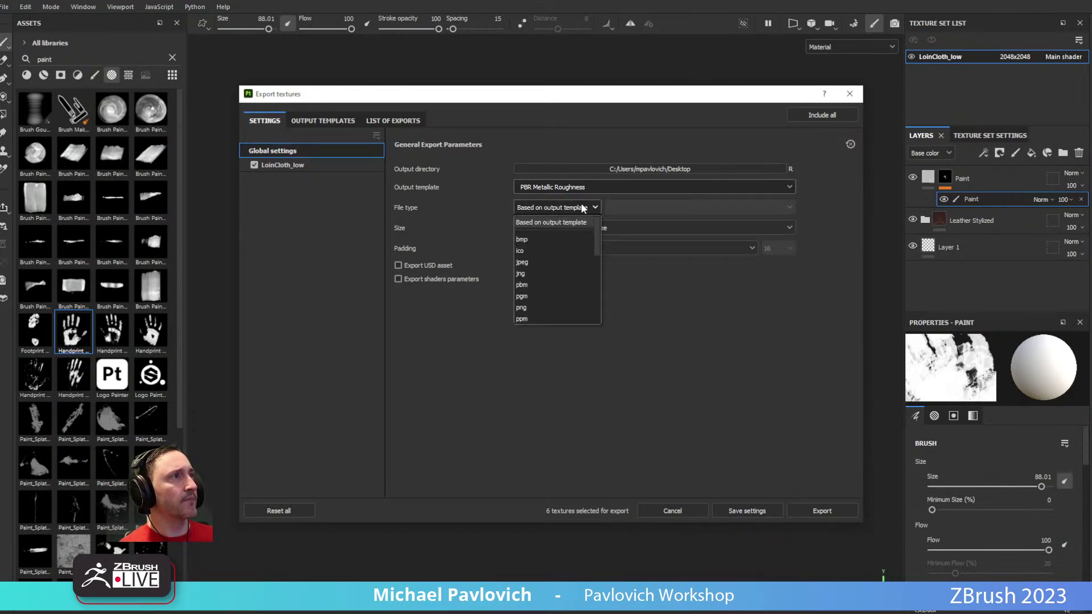
pyautogui.click(522, 307)
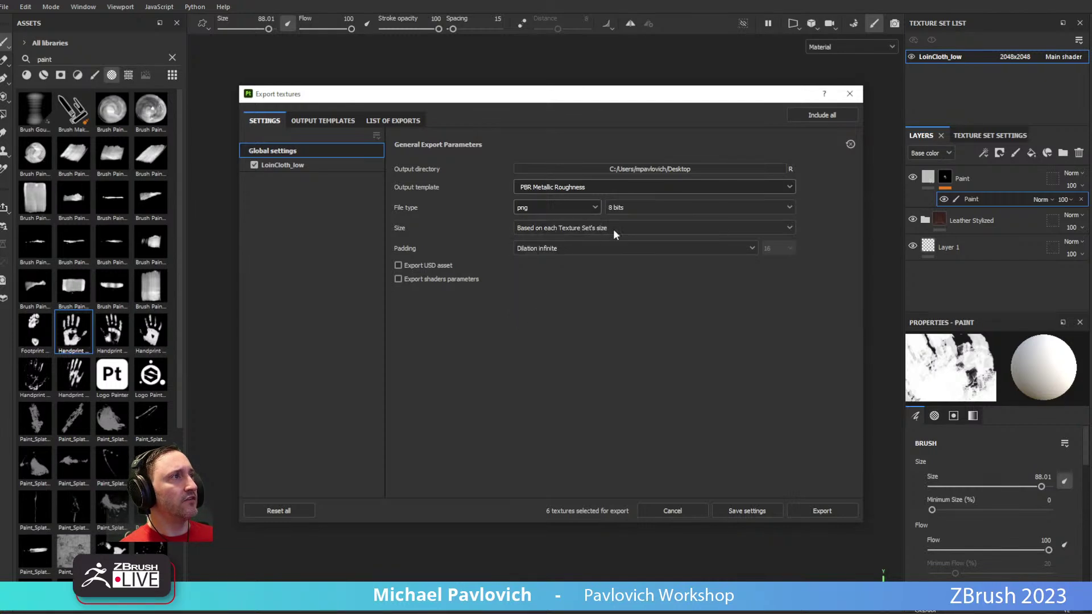
pyautogui.click(573, 228)
pyautogui.click(544, 317)
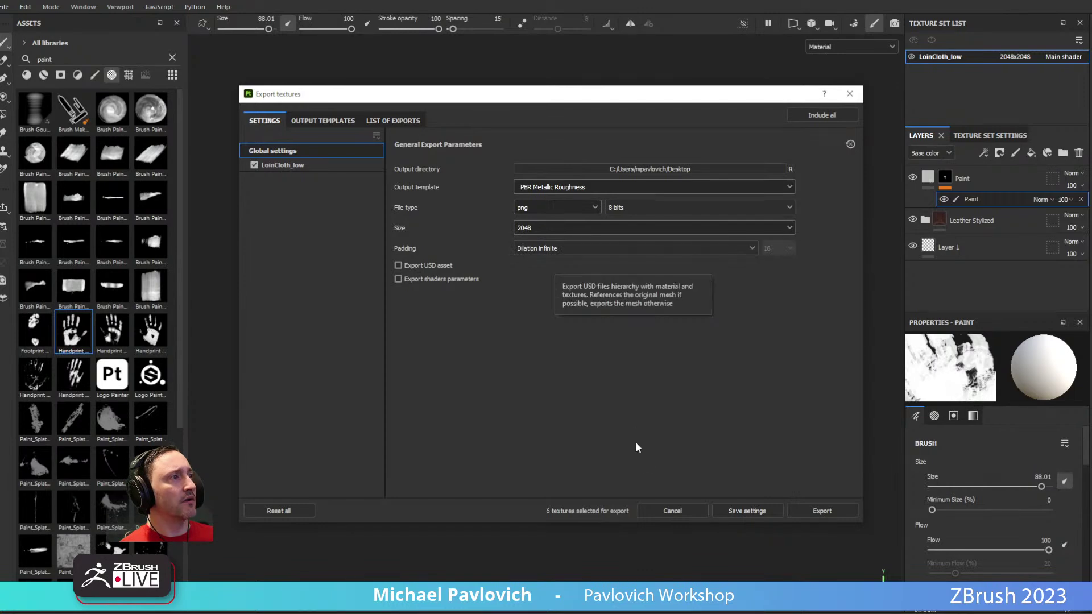
pyautogui.click(800, 510)
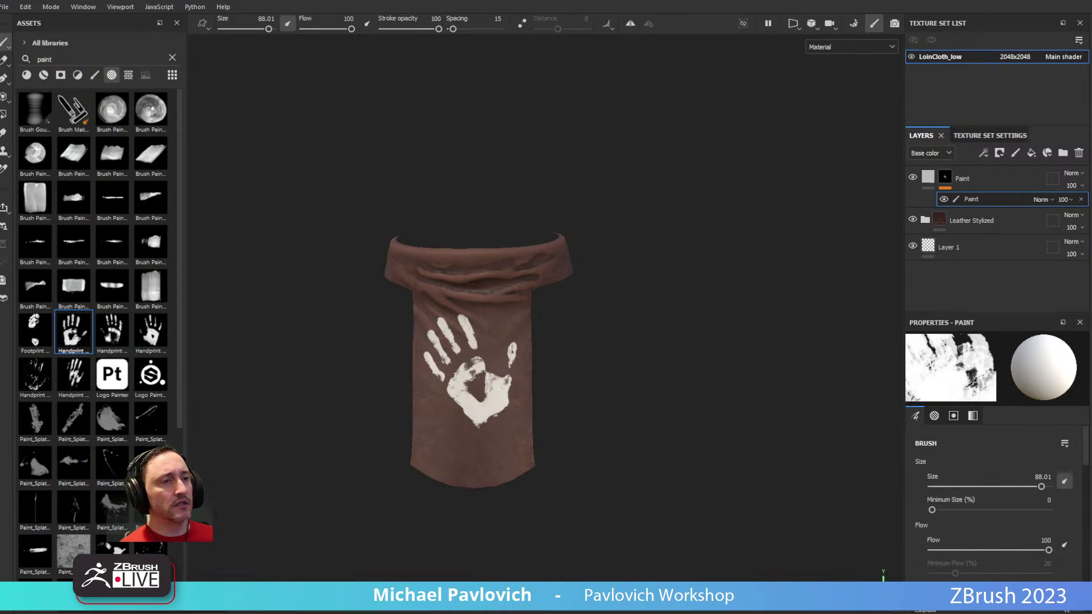
# Step: Switch to Character Creator and import LoinCloth_low.fbx from the Desktop into the scene with the character
pyautogui.hotkey('alt', 'Tab')
pyautogui.click(64, 6)
pyautogui.click(101, 142)
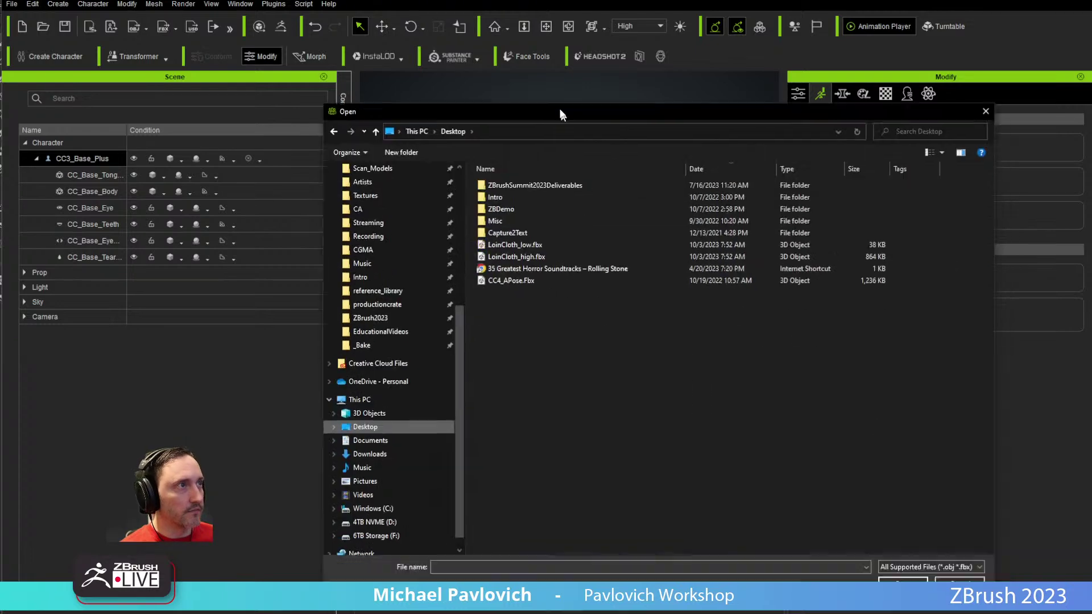
pyautogui.moveTo(558, 107); pyautogui.dragTo(530, 163)
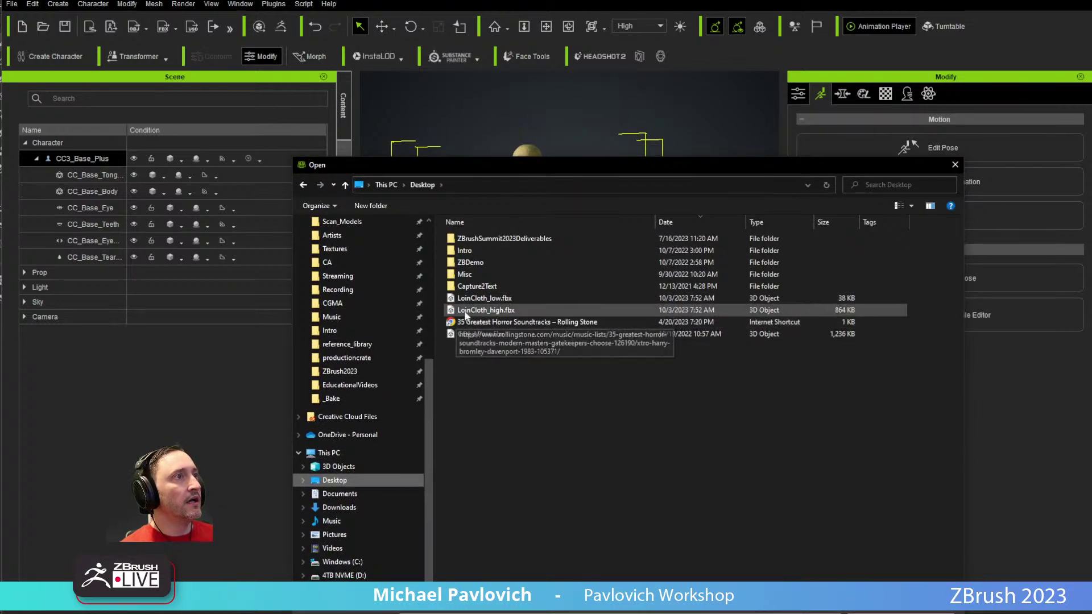
pyautogui.doubleClick(484, 299)
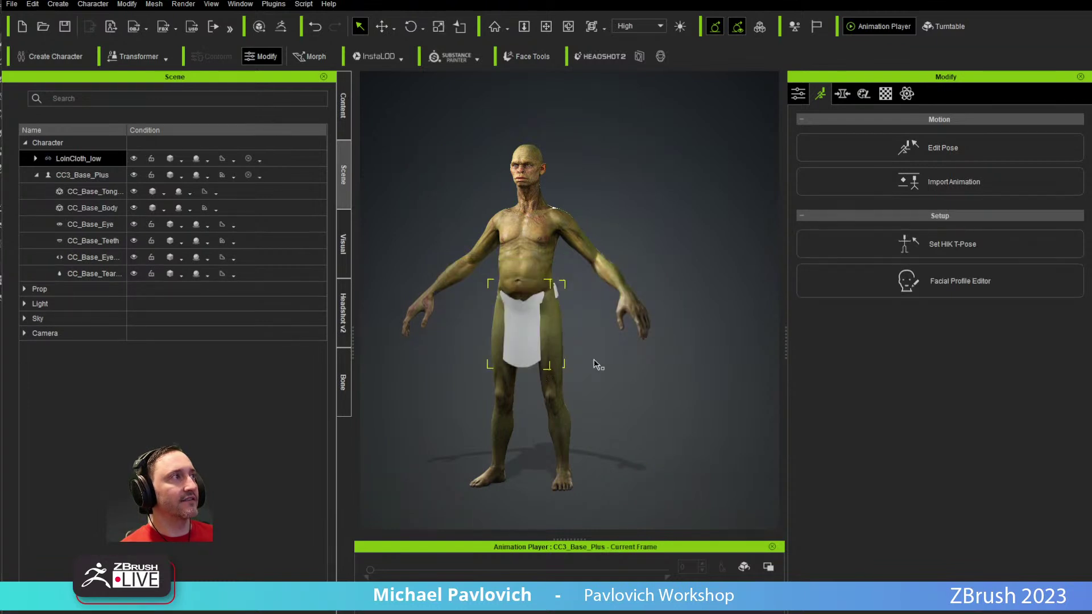
# Step: Activate the Move tool for LoinCloth_low and set its pivot to Middle
pyautogui.moveTo(569, 359); pyautogui.dragTo(509, 382, button='right')
pyautogui.press('w')
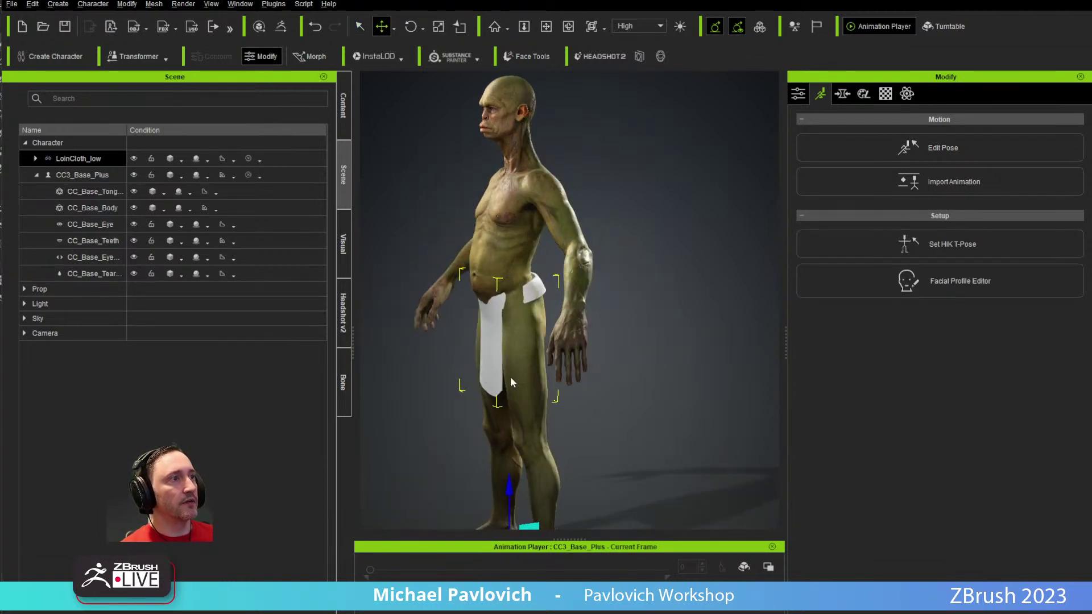
pyautogui.scroll(-3, 507, 378)
pyautogui.click(799, 97)
pyautogui.scroll(-3, 864, 459)
pyautogui.scroll(-6, 868, 459)
pyautogui.click(933, 496)
# Step: Move the loincloth slightly so it wraps around the character's hips, and check the fit from the side and front
pyautogui.moveTo(559, 415); pyautogui.dragTo(587, 328, button='right')
pyautogui.moveTo(588, 326); pyautogui.dragTo(585, 326)
pyautogui.scroll(-1, 443, 216)
pyautogui.scroll(6, 398, 188)
pyautogui.moveTo(400, 188); pyautogui.dragTo(286, 249, button='right')
pyautogui.moveTo(534, 356); pyautogui.dragTo(608, 280, button='right')
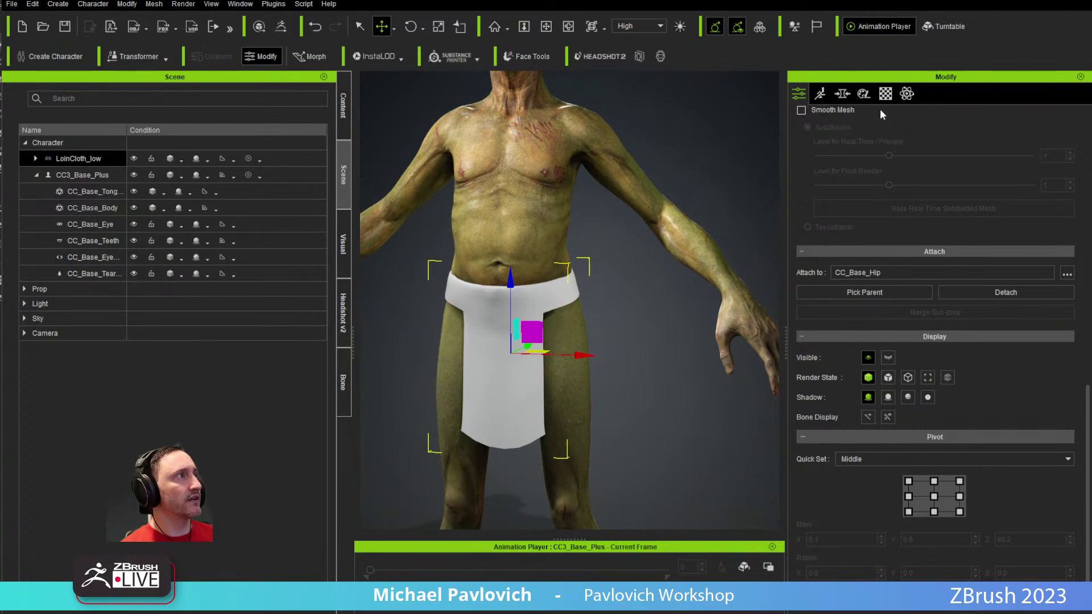
# Step: Change the shader type of the LoinCloth_low material to PBR
pyautogui.click(887, 94)
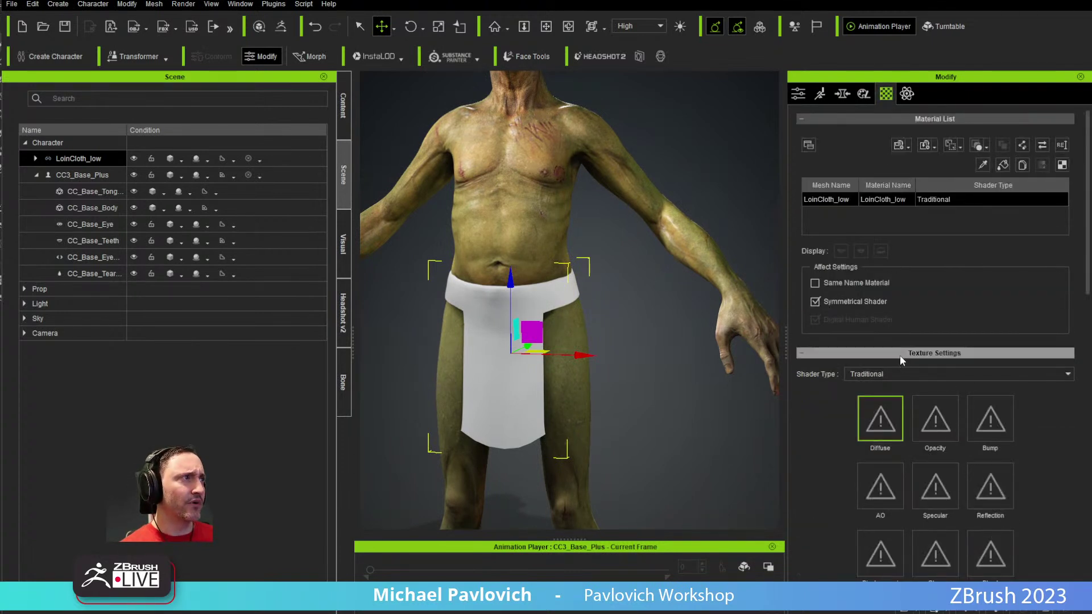
pyautogui.click(1067, 375)
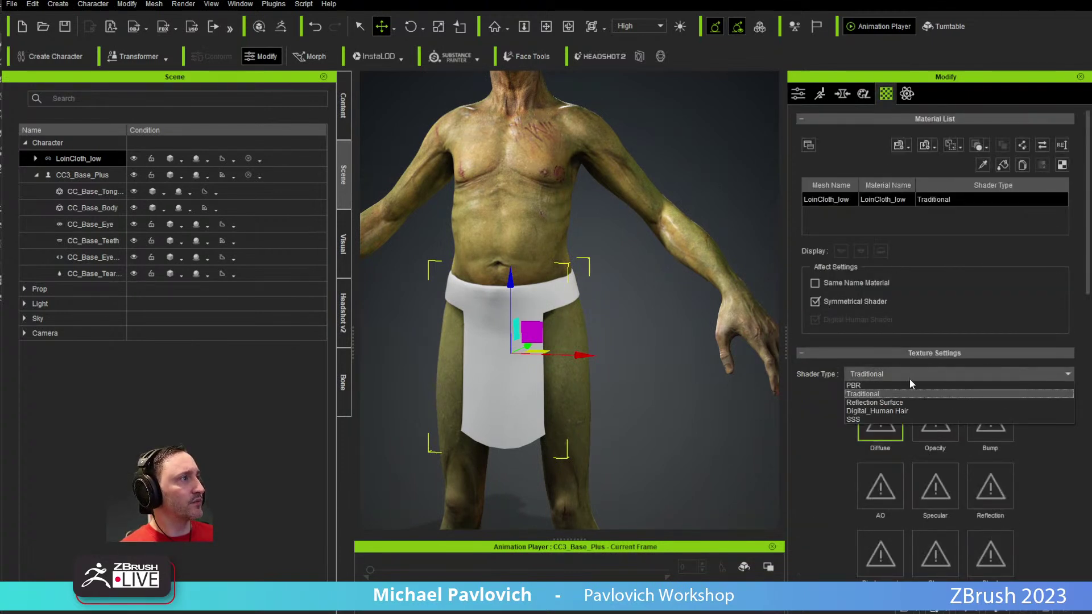
pyautogui.click(874, 384)
pyautogui.scroll(-3, 842, 390)
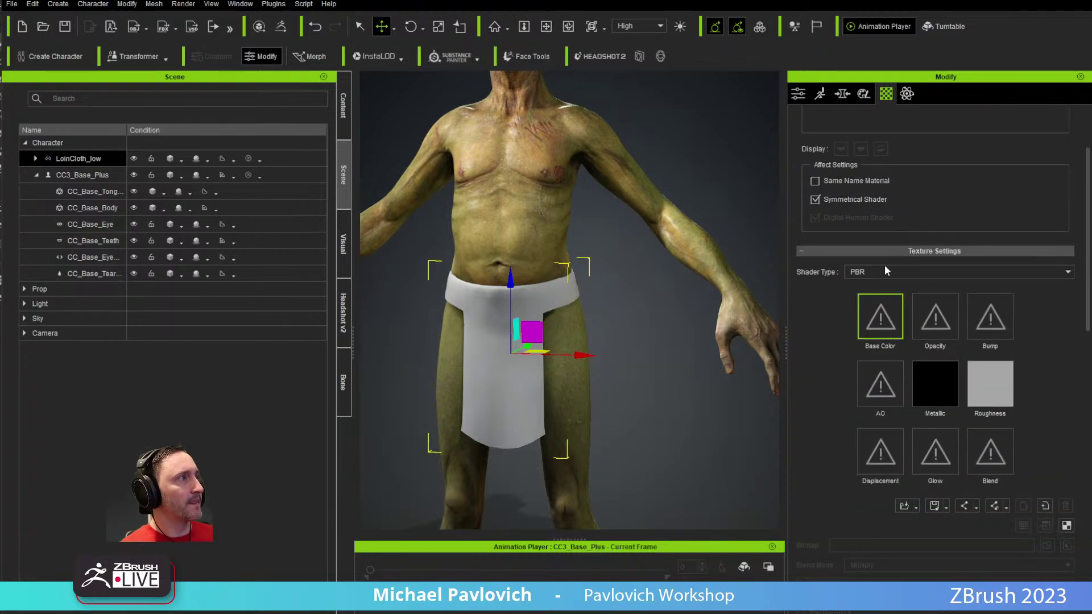
# Step: Load LoinCloth_low_LoinCloth_low_BaseColor.png from the Desktop as the material's Base Color texture
pyautogui.click(891, 325)
pyautogui.press('Escape')
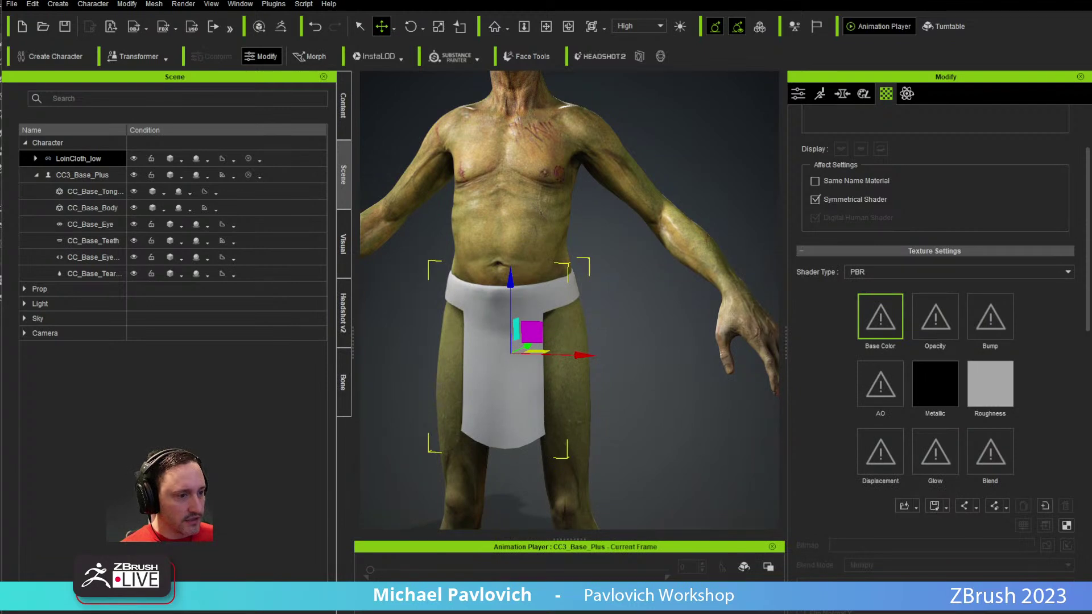
pyautogui.moveTo(1091, 85); pyautogui.dragTo(399, 144)
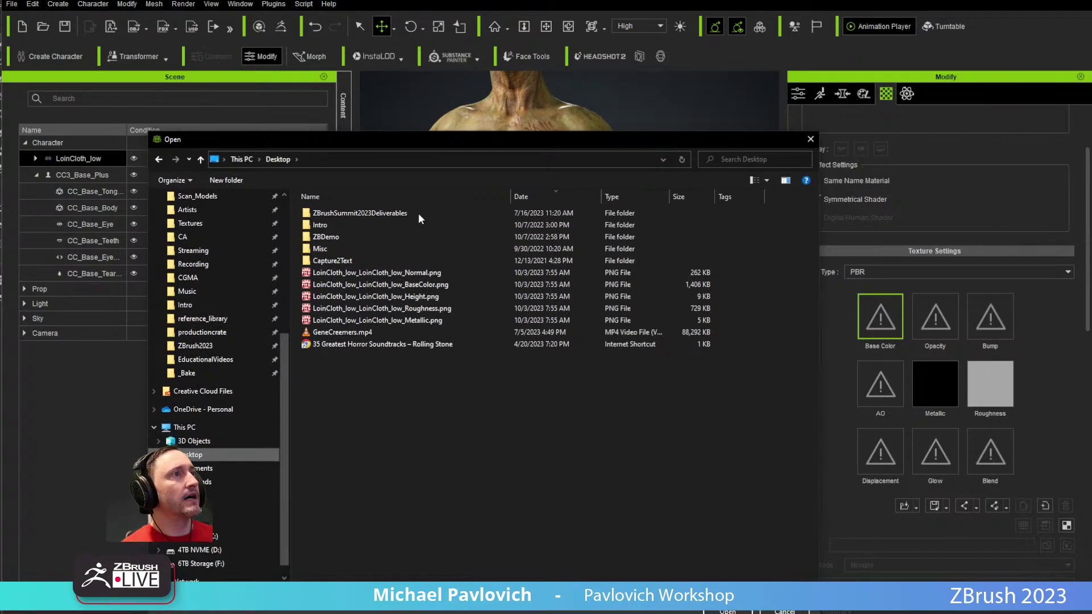
pyautogui.click(422, 284)
pyautogui.doubleClick(422, 284)
pyautogui.click(996, 317)
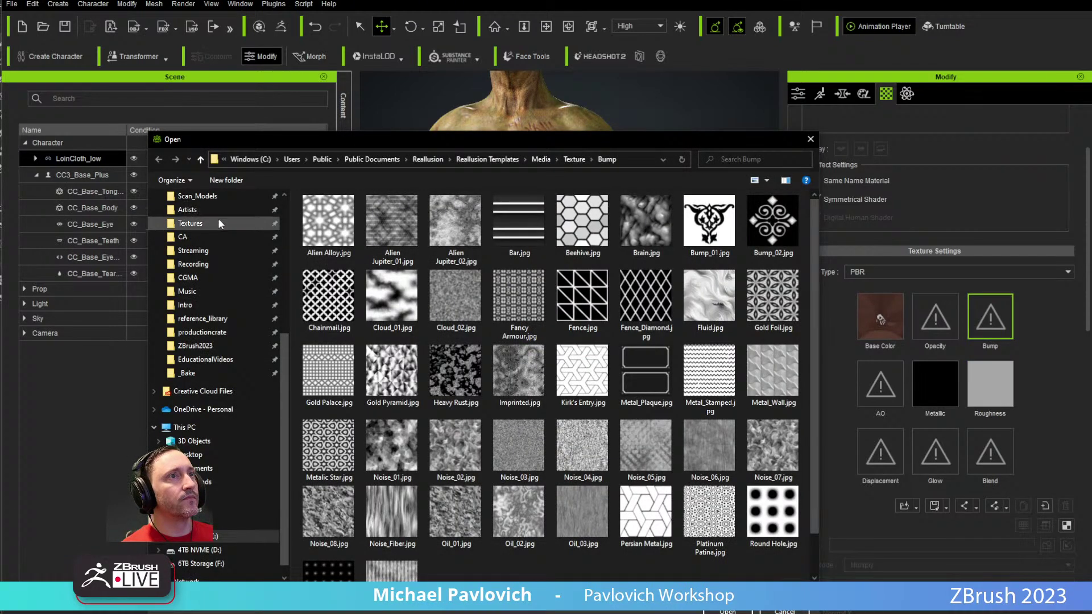
pyautogui.click(810, 139)
pyautogui.click(862, 309)
pyautogui.click(408, 162)
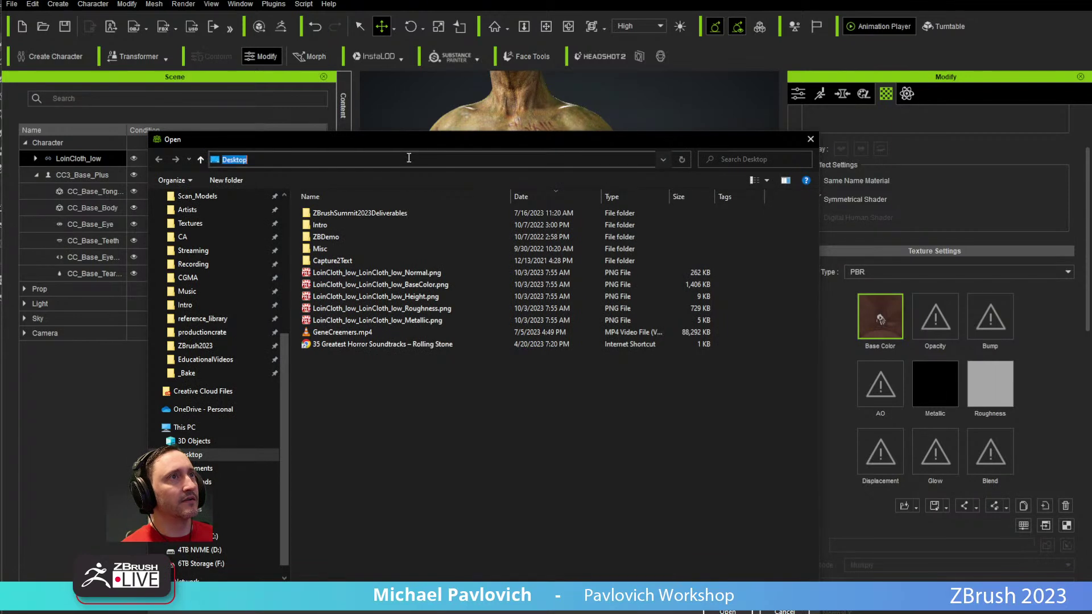
pyautogui.click(811, 138)
# Step: Load LoinCloth_low_LoinCloth_low_Normal.png from the Desktop as the loincloth material's Bump texture
pyautogui.click(985, 308)
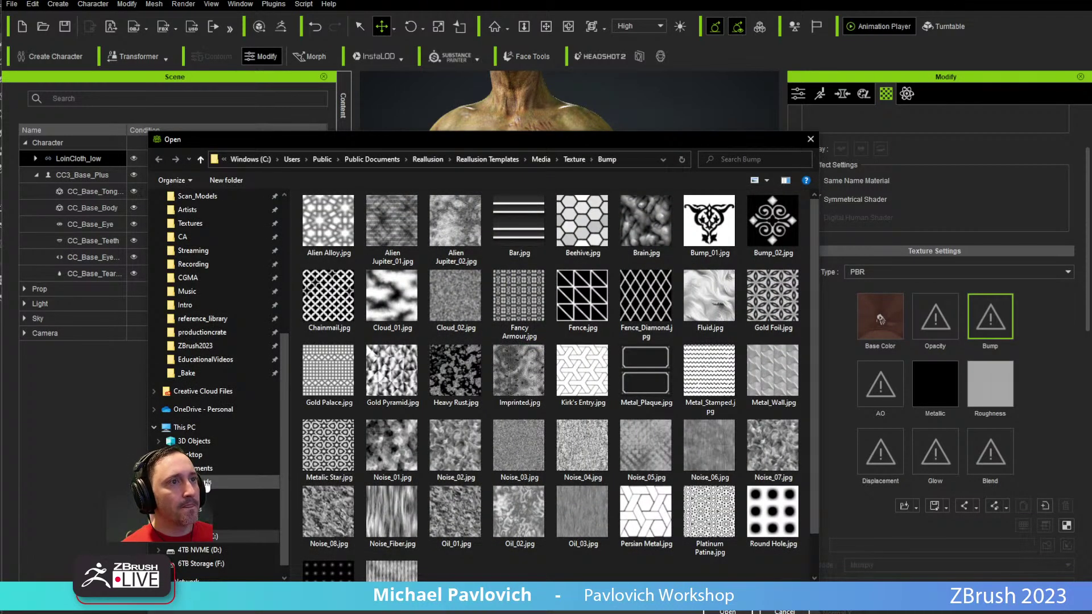
pyautogui.click(196, 455)
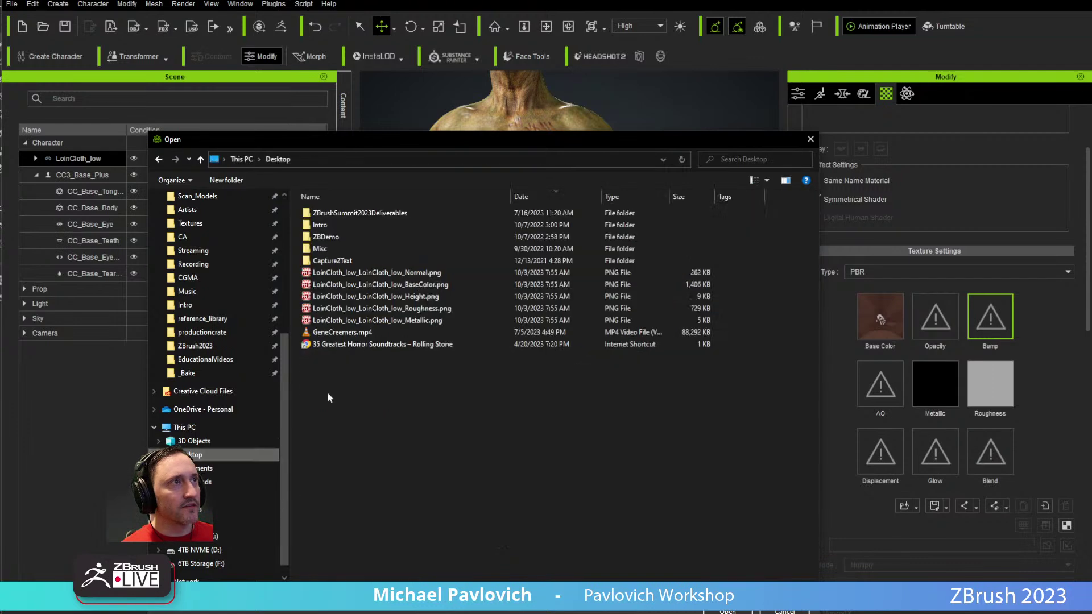
pyautogui.doubleClick(398, 275)
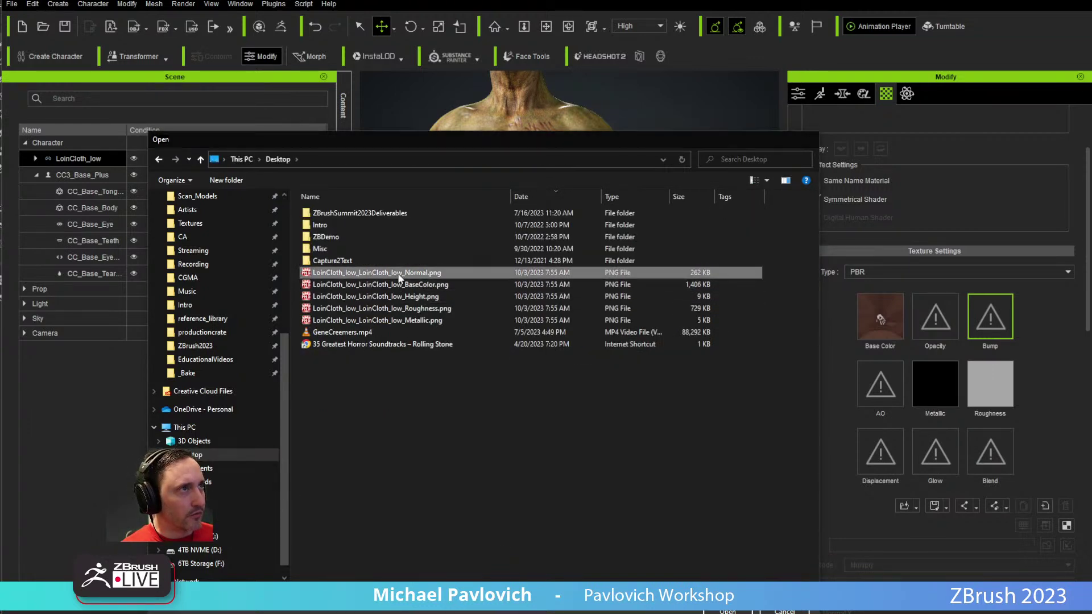
pyautogui.click(453, 311)
pyautogui.click(492, 334)
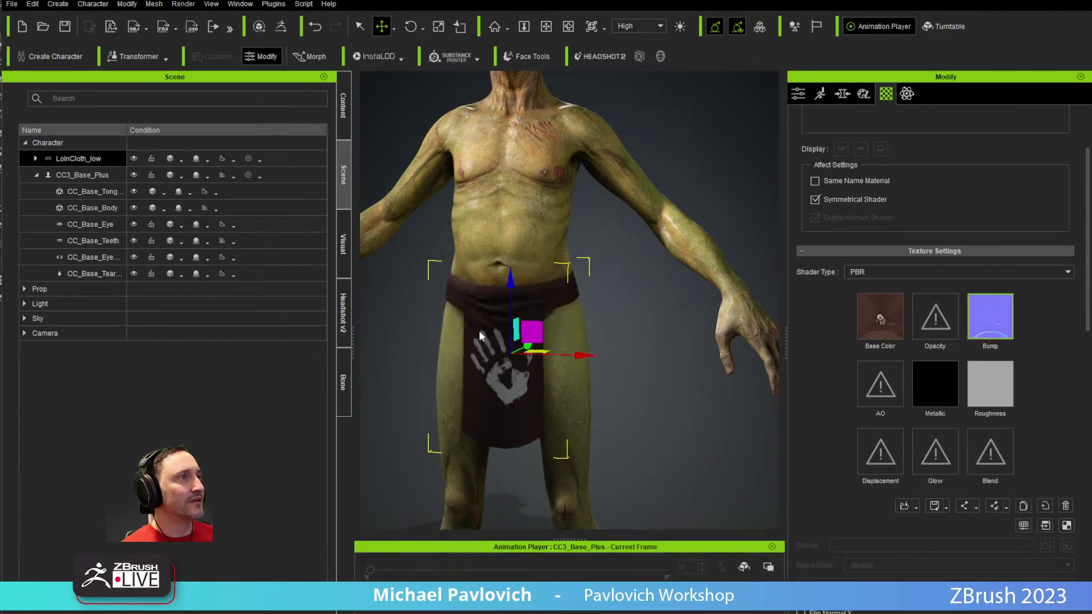
pyautogui.scroll(10, 477, 160)
pyautogui.scroll(-6, 478, 160)
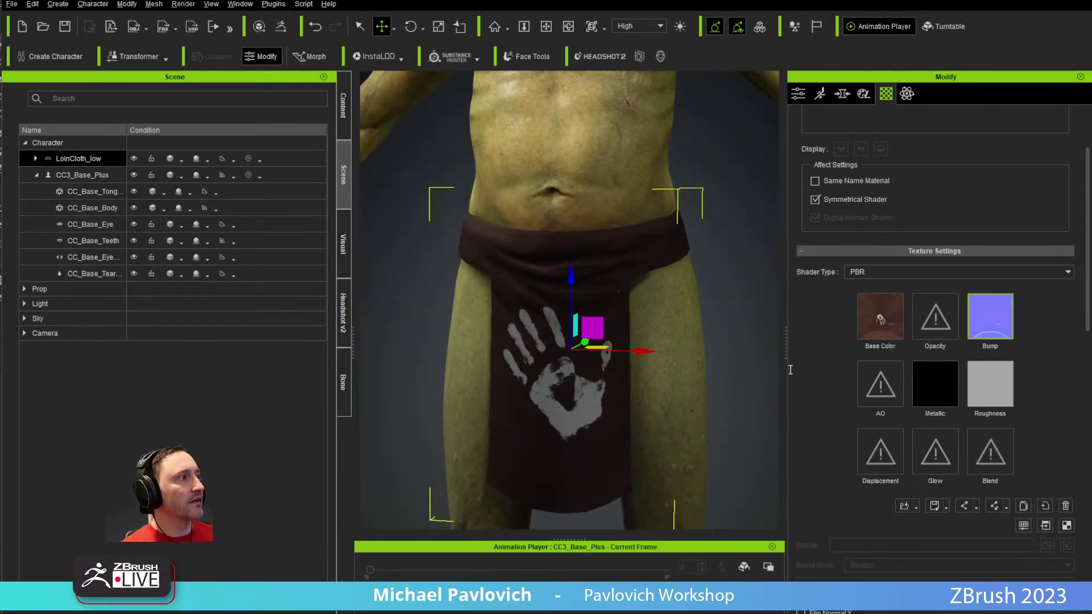
# Step: Enable Flip Normal Y for the loincloth's Bump map and check the shading on the character
pyautogui.scroll(-3, 826, 393)
pyautogui.click(823, 511)
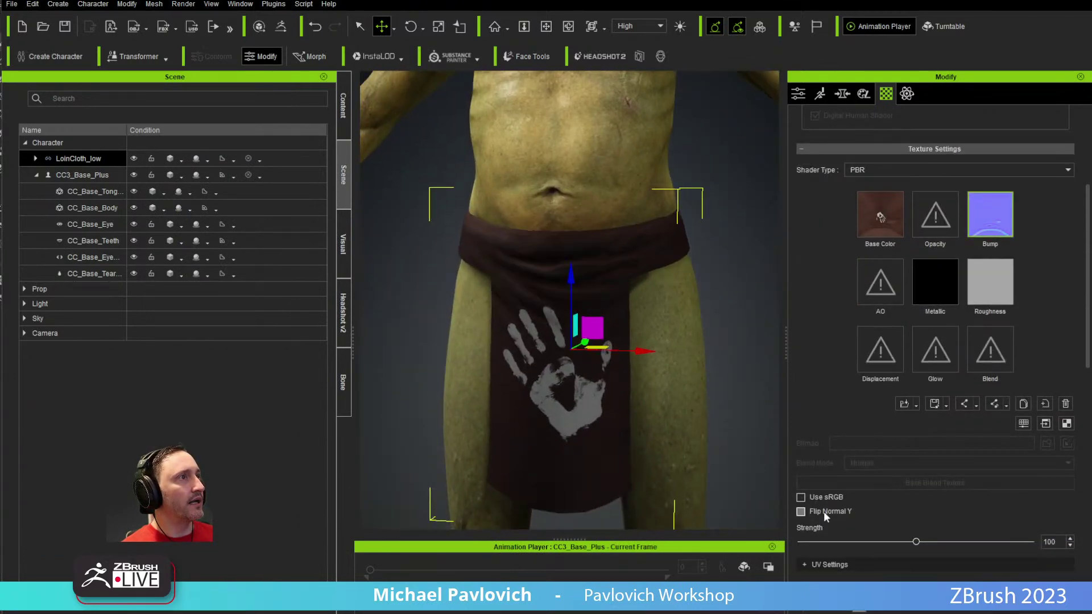
pyautogui.scroll(-2, 602, 400)
pyautogui.keyDown('alt'); pyautogui.moveTo(603, 400); pyautogui.dragTo(612, 343, button='right'); pyautogui.keyUp('alt')
pyautogui.keyDown('alt'); pyautogui.moveTo(612, 344); pyautogui.dragTo(585, 353, button='middle'); pyautogui.keyUp('alt')
pyautogui.keyDown('alt'); pyautogui.moveTo(585, 353); pyautogui.dragTo(517, 365); pyautogui.keyUp('alt')
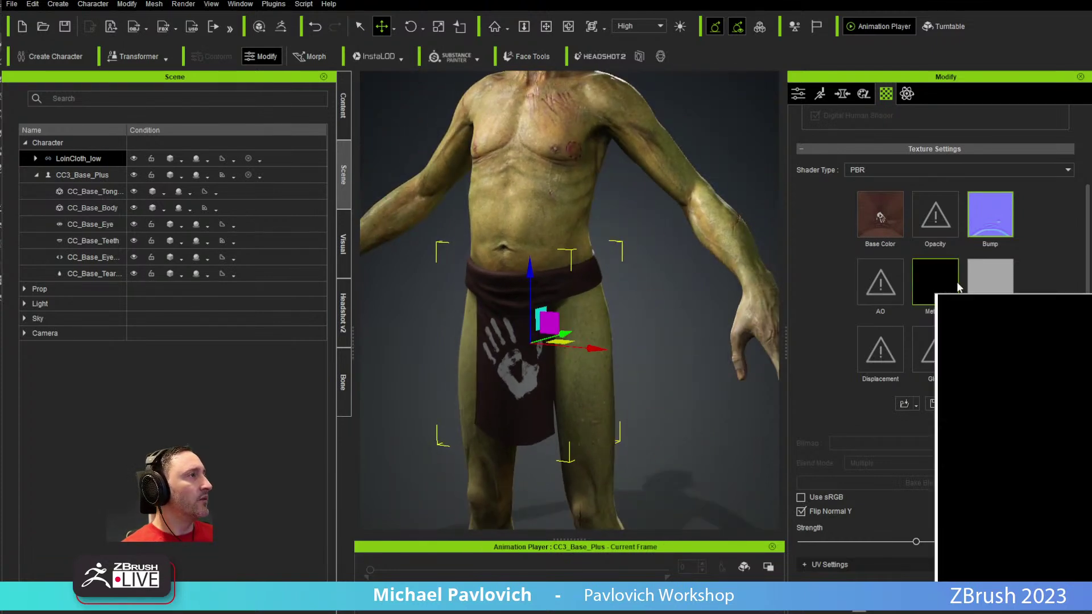
# Step: Load LoinCloth_low_LoinCloth_low_Roughness.png from the Desktop as the Roughness texture and check the loincloth on the character
pyautogui.moveTo(934, 288)
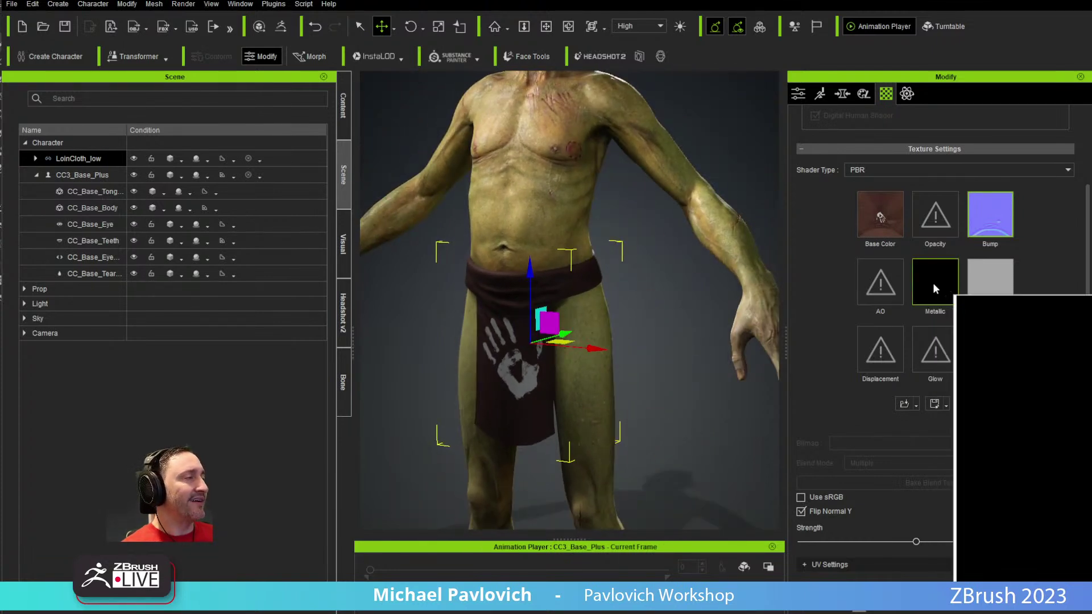
pyautogui.scroll(1, 624, 275)
pyautogui.doubleClick(990, 281)
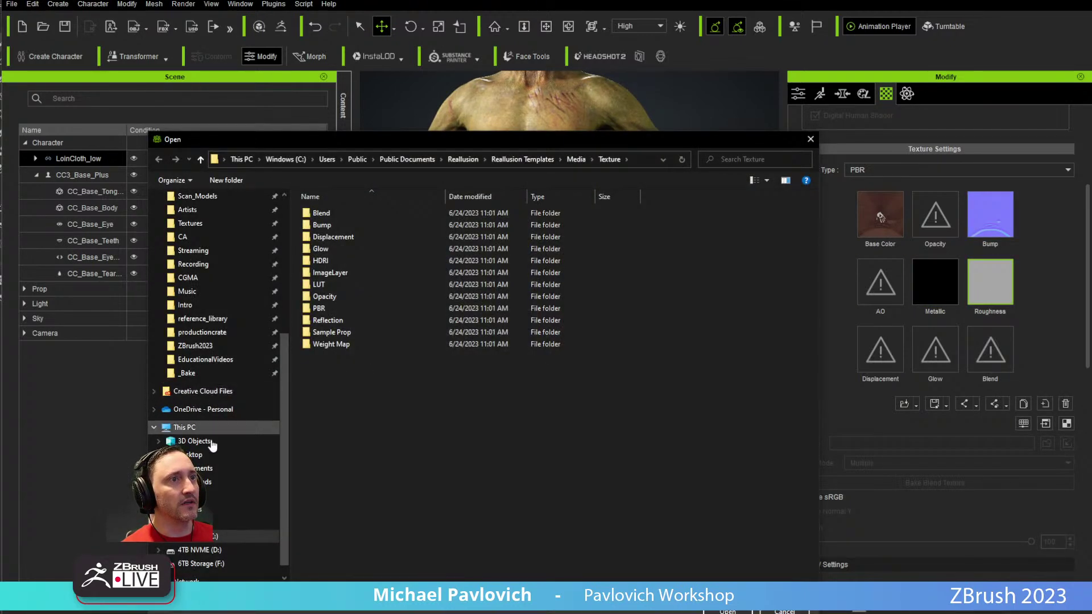
pyautogui.click(201, 460)
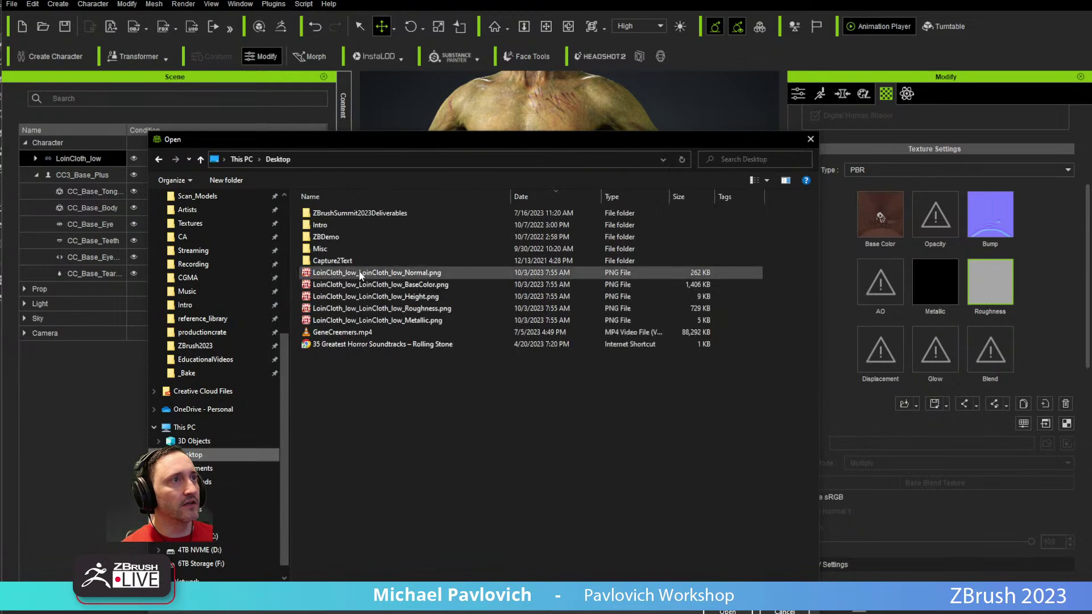
pyautogui.doubleClick(375, 312)
pyautogui.moveTo(632, 354); pyautogui.dragTo(649, 332, button='right')
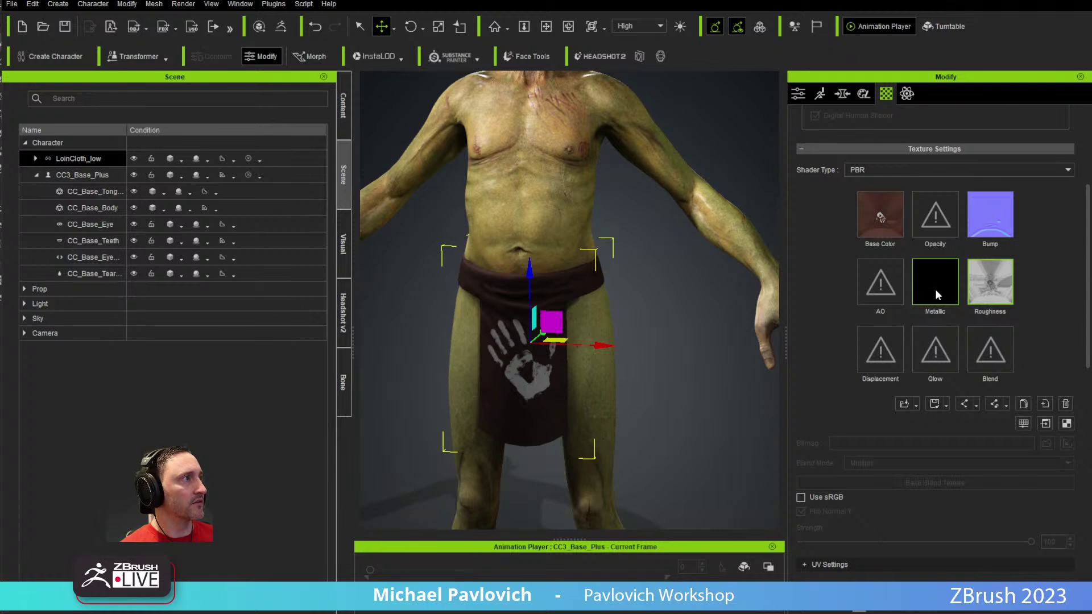
pyautogui.scroll(-5, 557, 238)
pyautogui.moveTo(595, 409); pyautogui.dragTo(646, 373, button='right')
pyautogui.scroll(3, 607, 320)
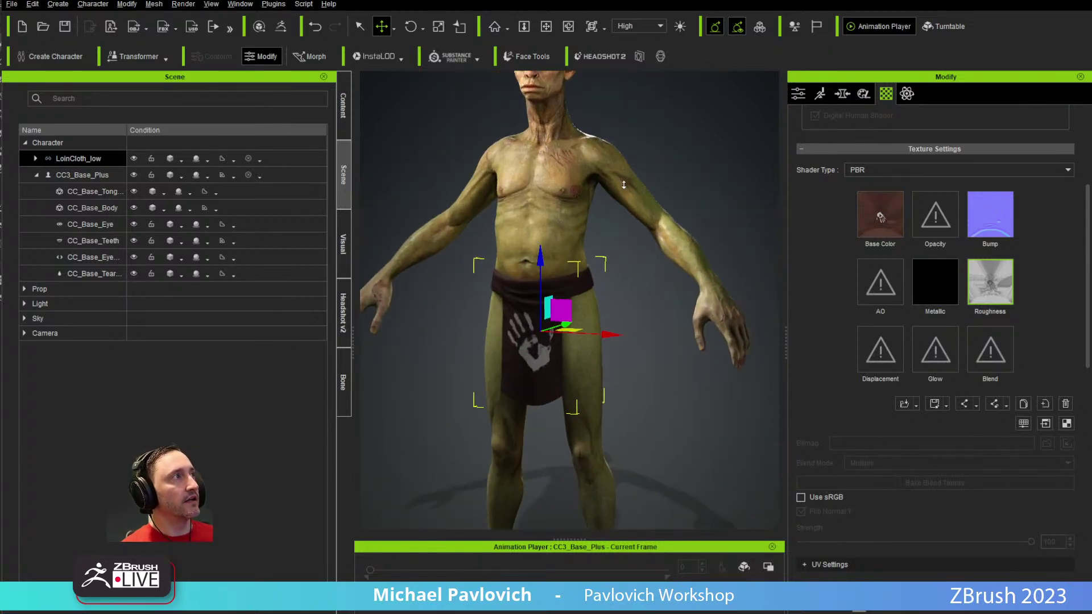
# Step: Transfer skin weights to the LoinCloth_low accessory using the Dress template
pyautogui.click(799, 94)
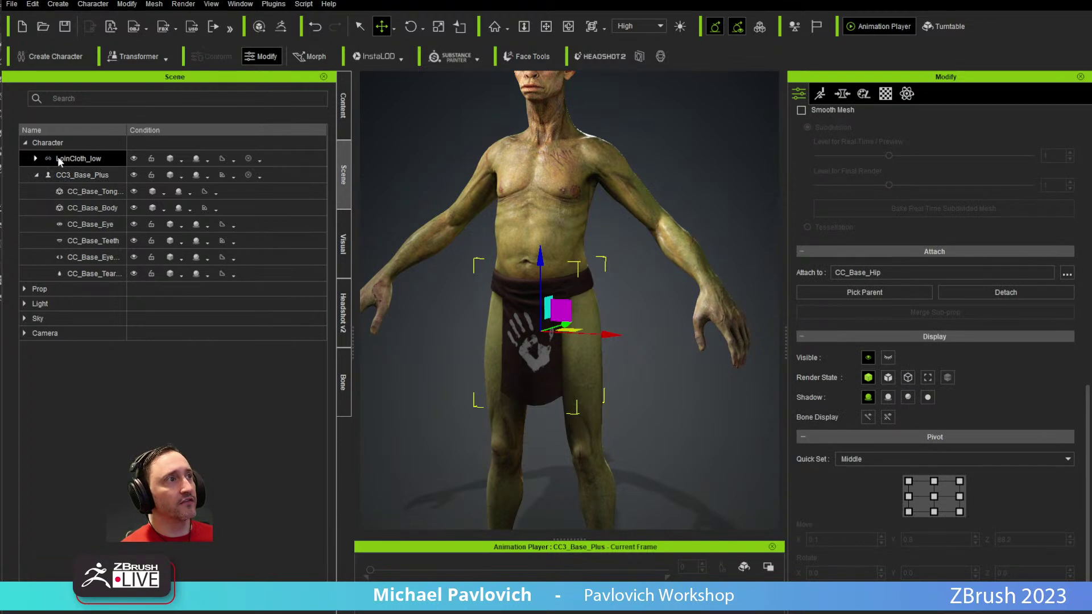
pyautogui.moveTo(512, 341); pyautogui.dragTo(692, 300, button='right')
pyautogui.scroll(3, 829, 500)
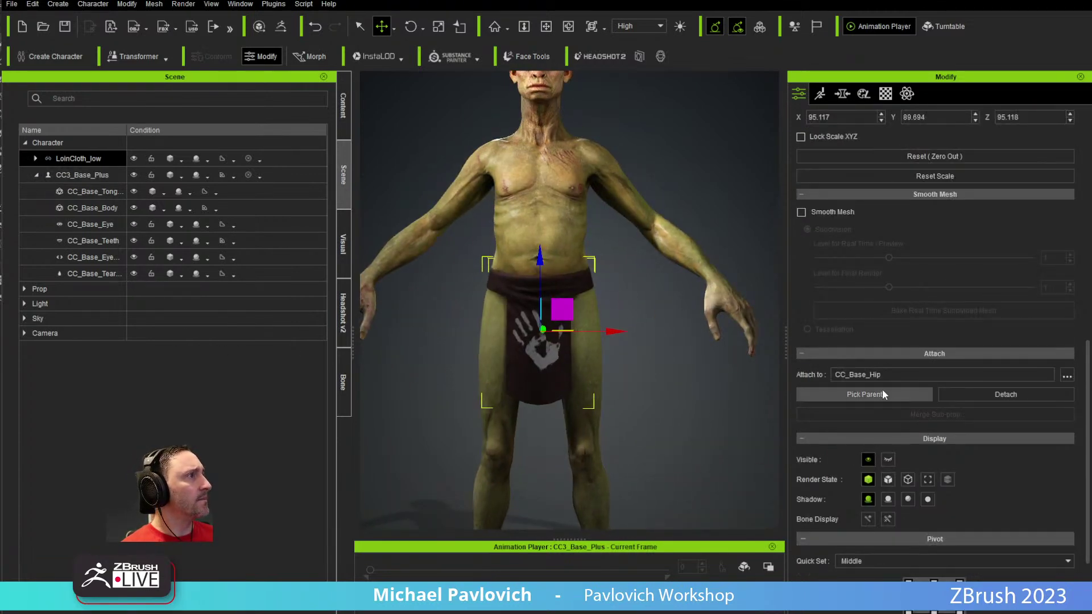
pyautogui.moveTo(565, 364); pyautogui.dragTo(577, 320, button='right')
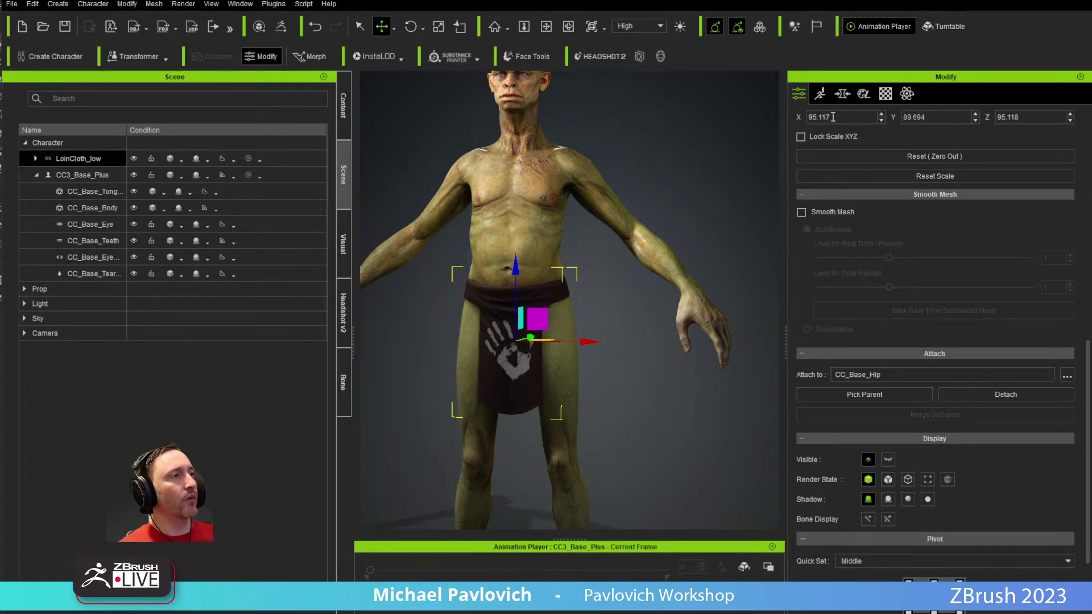
pyautogui.click(819, 95)
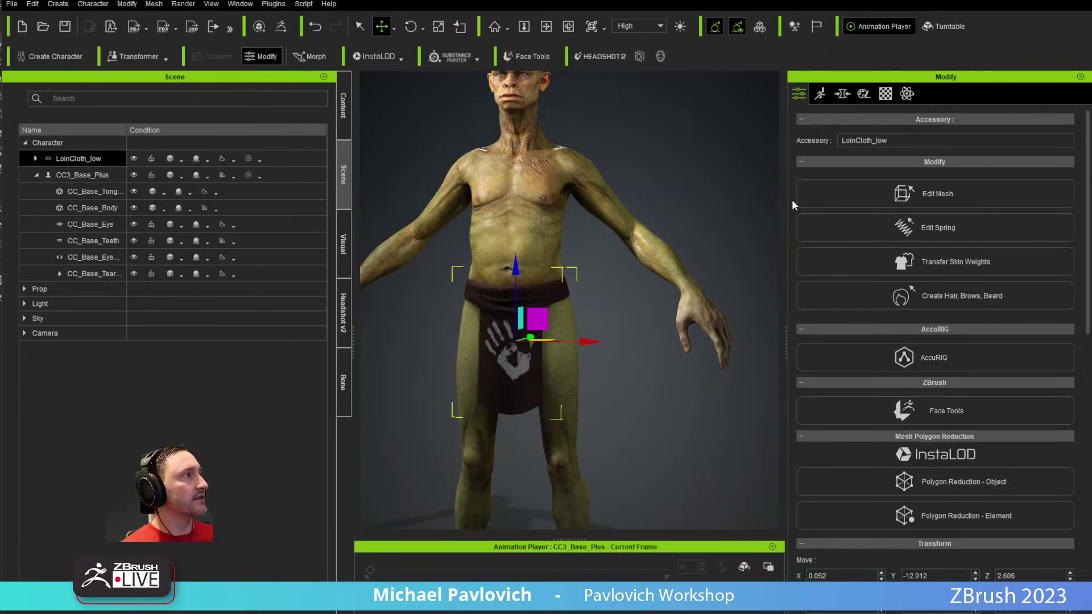
pyautogui.click(956, 262)
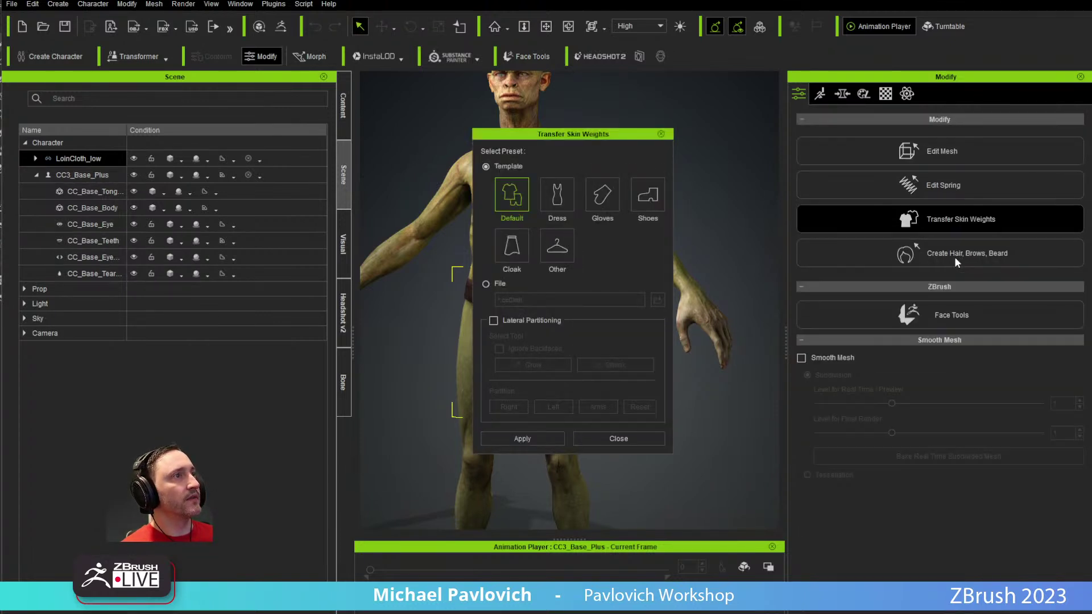
pyautogui.click(522, 438)
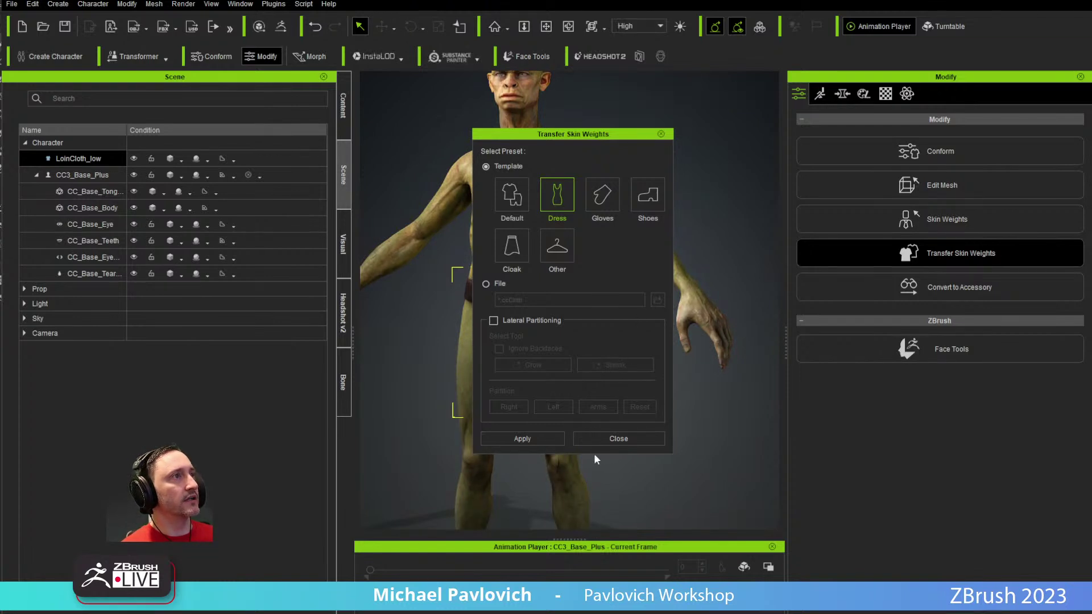
pyautogui.click(610, 439)
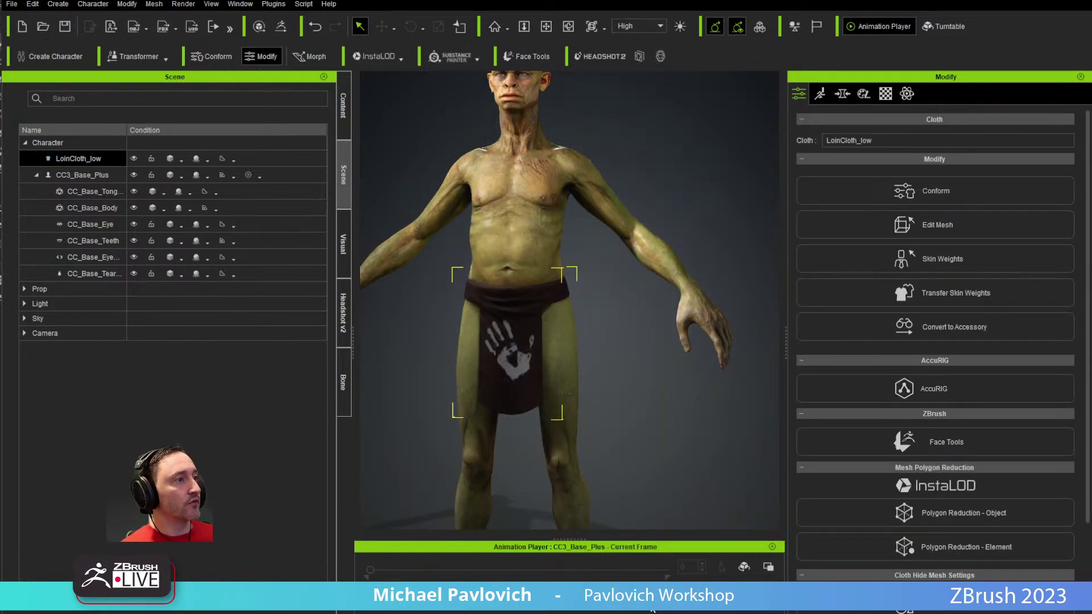
# Step: Preview the male Walk_M motion to check how the loincloth moves, stop playback, and return the character to a neutral arms-out pose
pyautogui.rightClick(617, 378)
pyautogui.moveTo(683, 401)
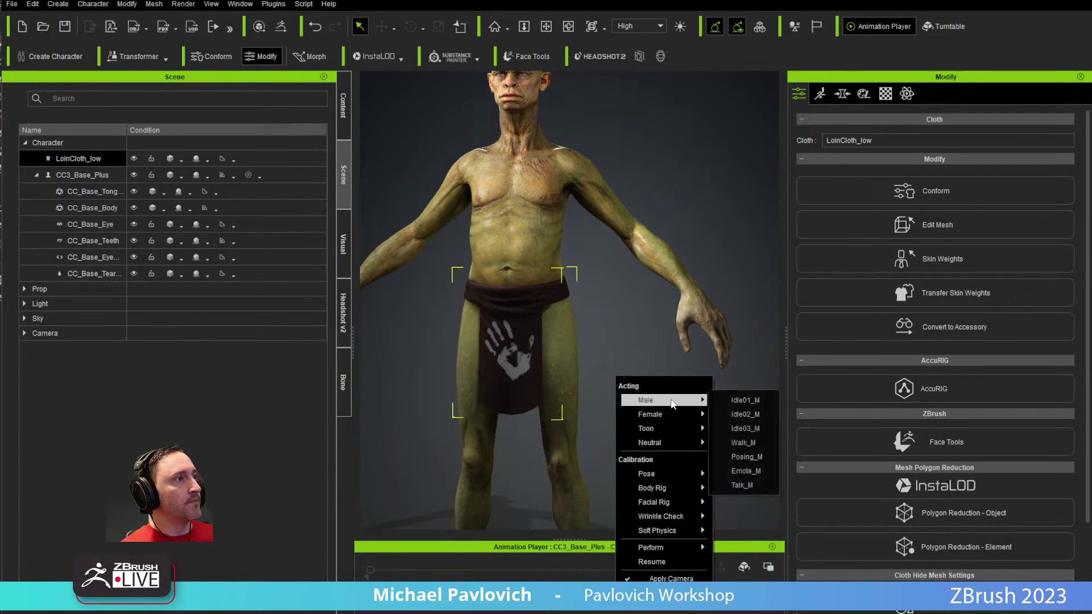
pyautogui.click(747, 443)
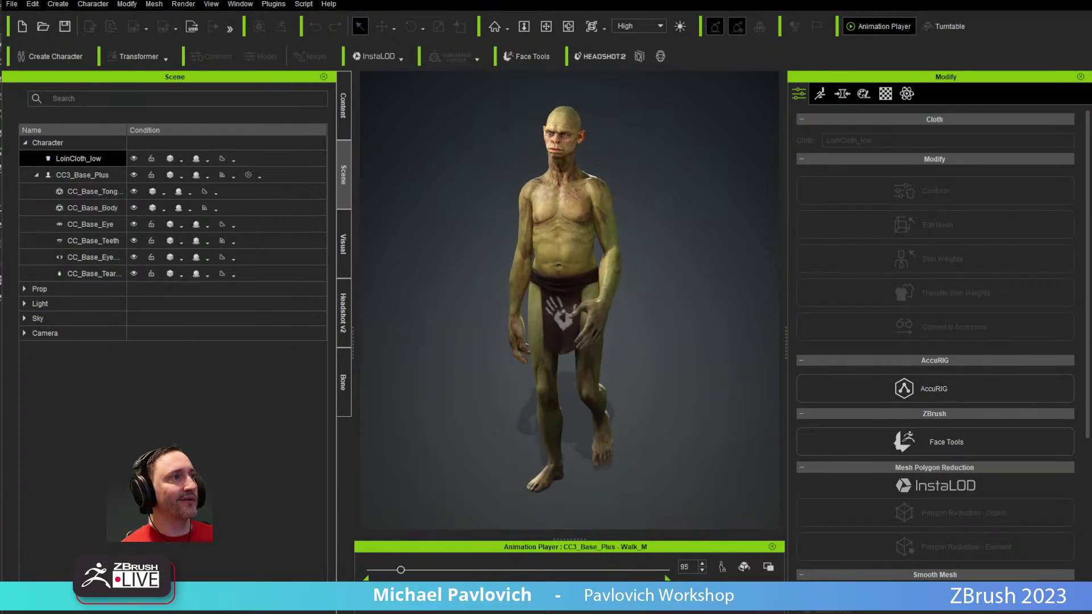
pyautogui.click(660, 610)
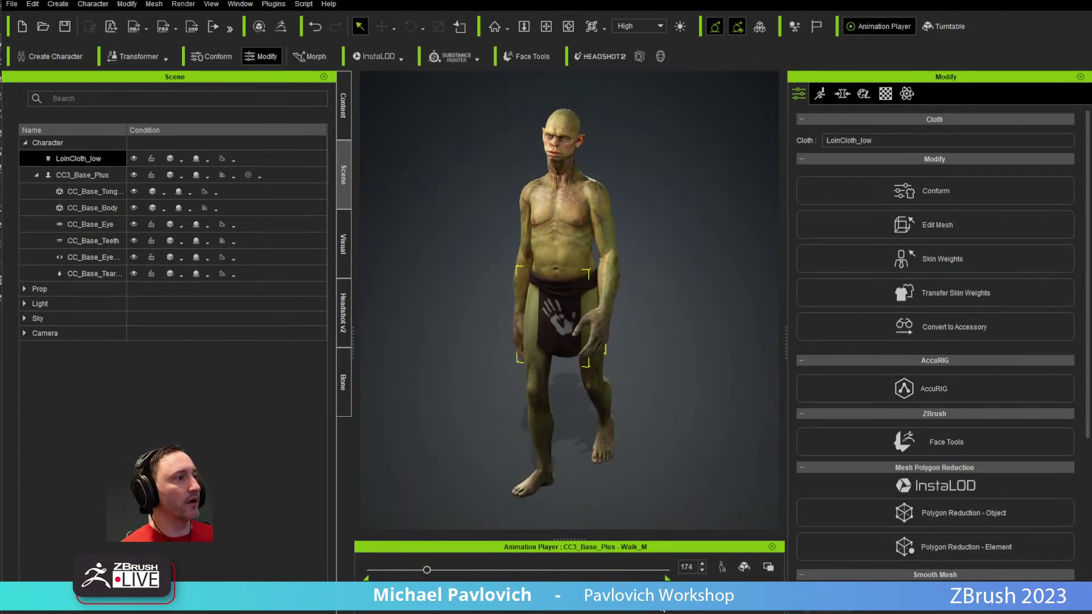
pyautogui.rightClick(615, 376)
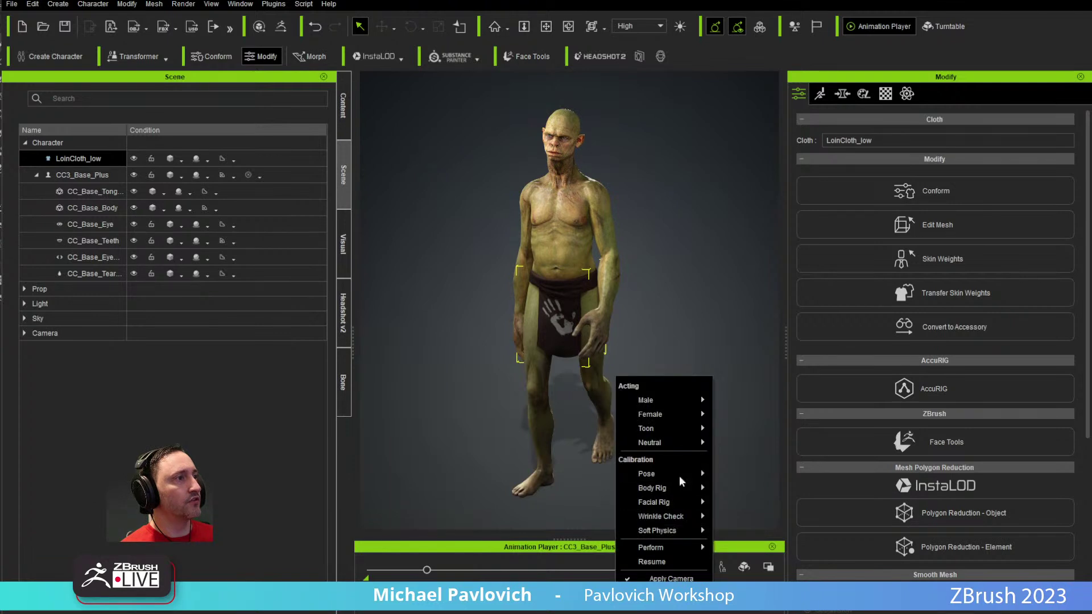
pyautogui.moveTo(664, 474)
pyautogui.click(745, 484)
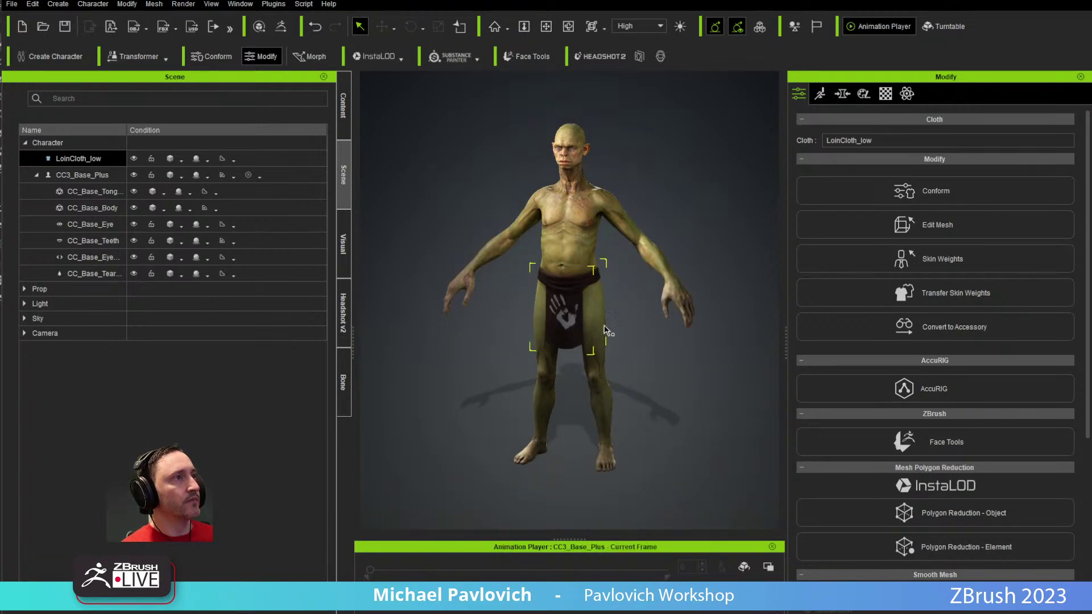
# Step: Conform LoinCloth_low to the body by calculating collision with the default settings, and check the fit from the back and front
pyautogui.scroll(5, 600, 307)
pyautogui.moveTo(617, 298); pyautogui.dragTo(578, 262, button='right')
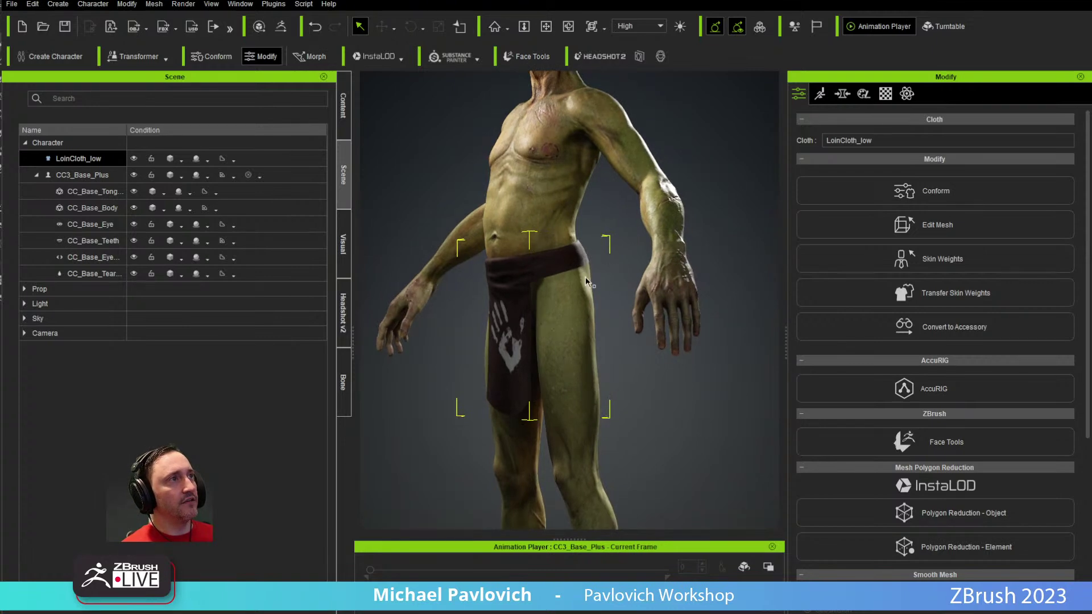
pyautogui.moveTo(494, 252); pyautogui.dragTo(592, 259, button='right')
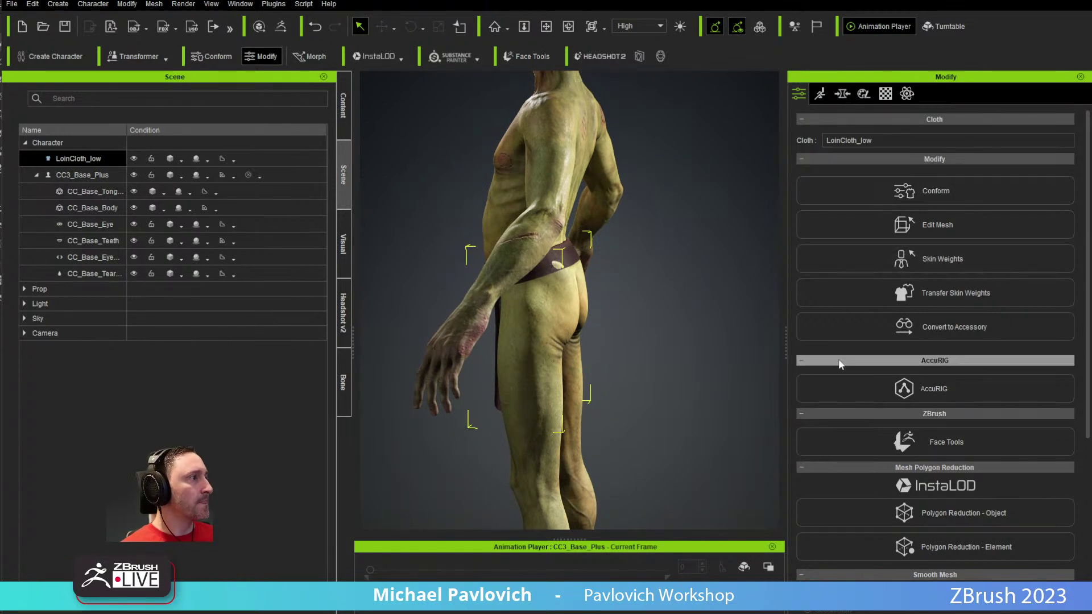
pyautogui.scroll(-5, 845, 358)
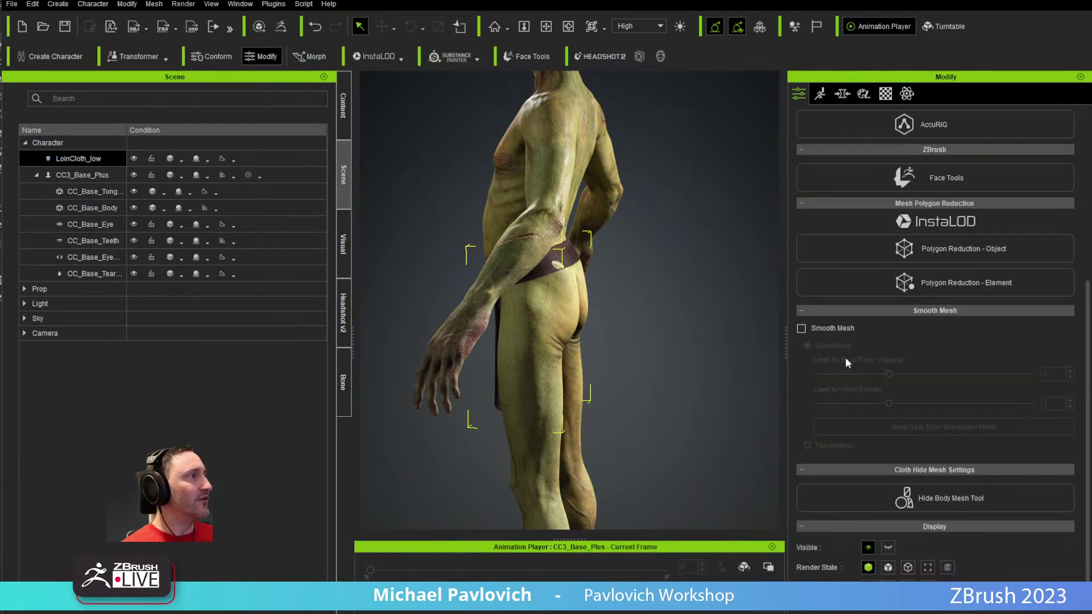
pyautogui.scroll(5, 845, 357)
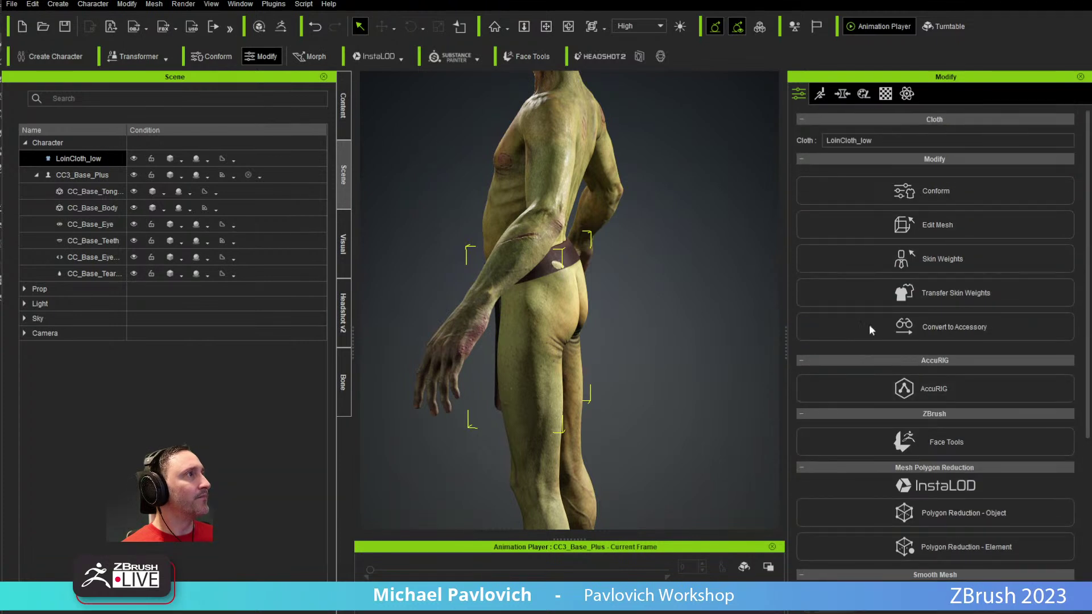
pyautogui.click(958, 190)
pyautogui.moveTo(621, 242); pyautogui.dragTo(669, 271, button='right')
pyautogui.click(936, 344)
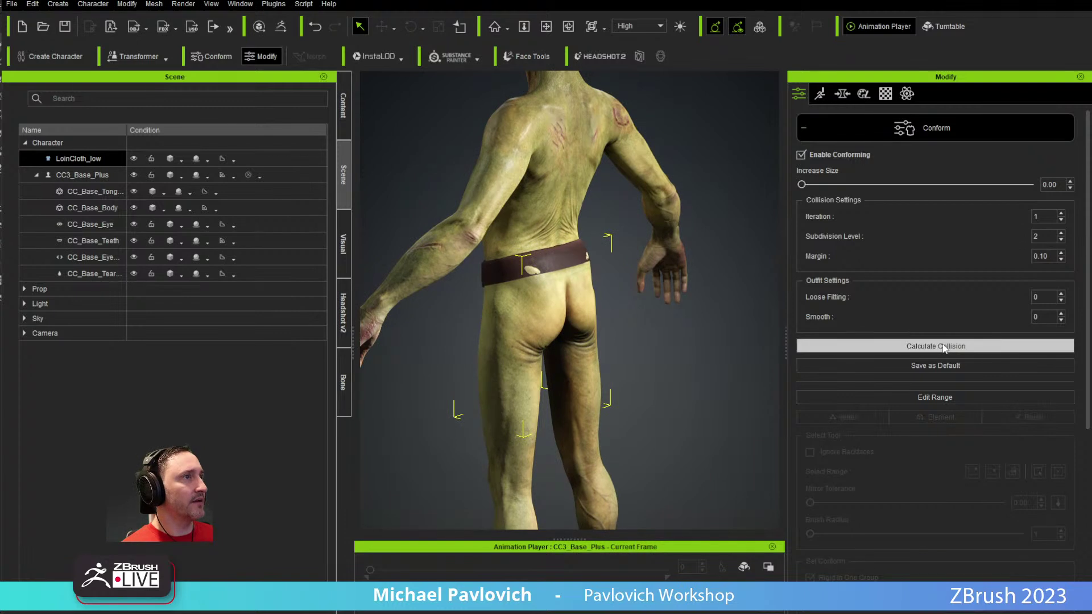
pyautogui.moveTo(541, 276); pyautogui.dragTo(571, 351, button='right')
pyautogui.moveTo(526, 296); pyautogui.dragTo(674, 229, button='right')
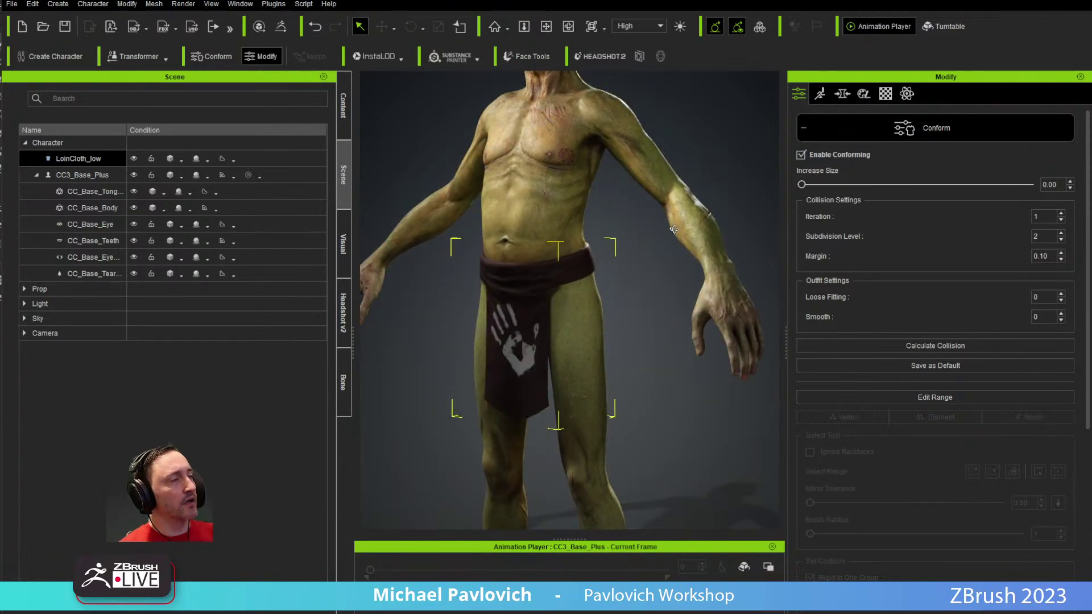
pyautogui.scroll(-4, 881, 457)
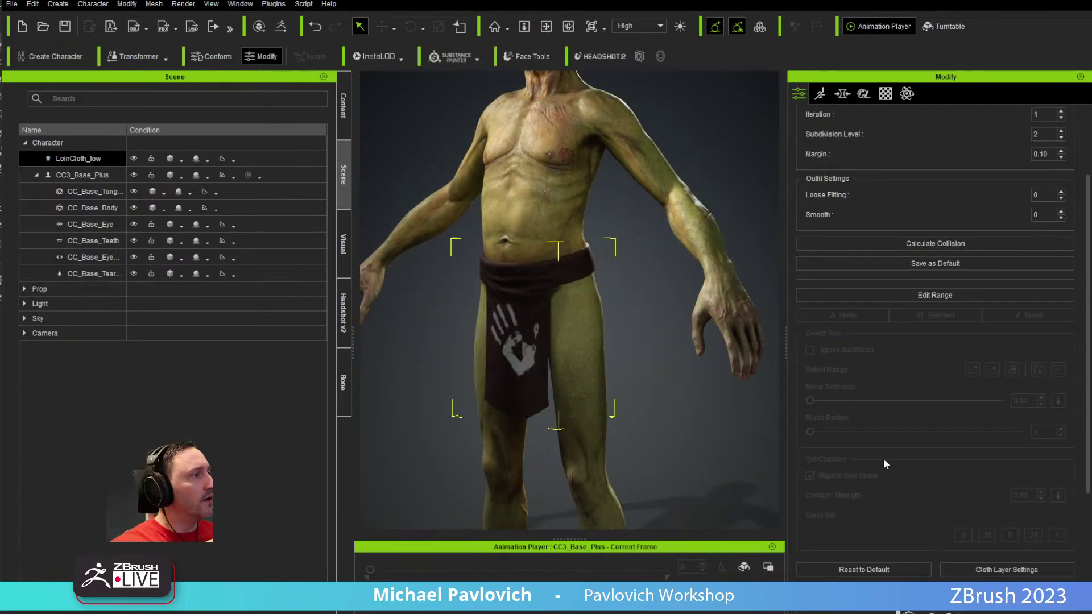
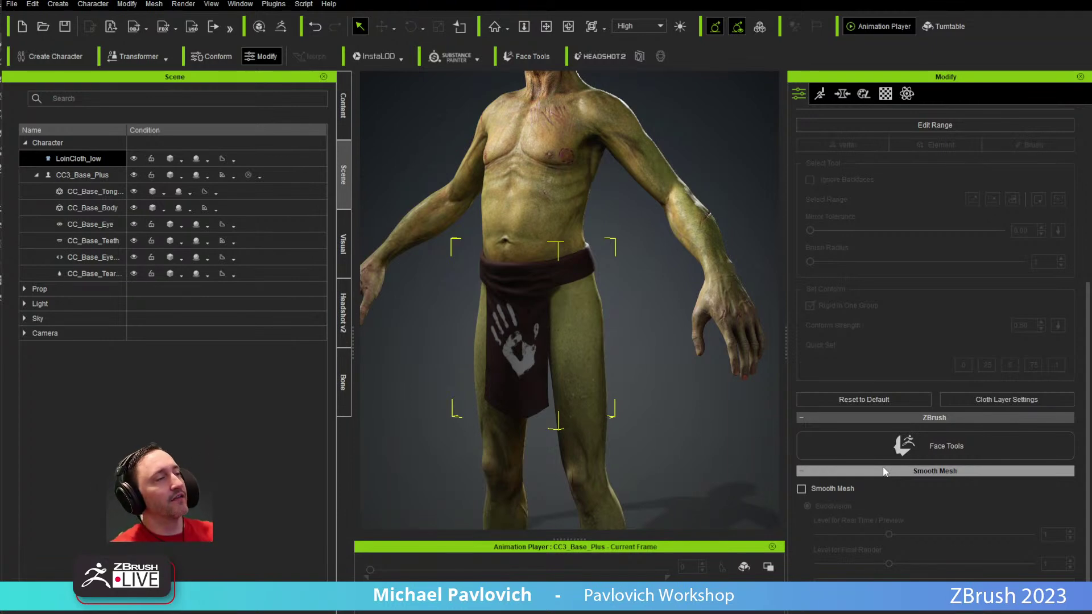
# Step: Switch to ZBrush, turn the LoinCloth_low mesh to a side view, and choose the MaskLasso brush for masking
pyautogui.keyDown('alt'); pyautogui.moveTo(653, 279); pyautogui.dragTo(504, 281); pyautogui.keyUp('alt')
pyautogui.keyDown('alt'); pyautogui.moveTo(526, 230); pyautogui.dragTo(371, 355); pyautogui.keyUp('alt')
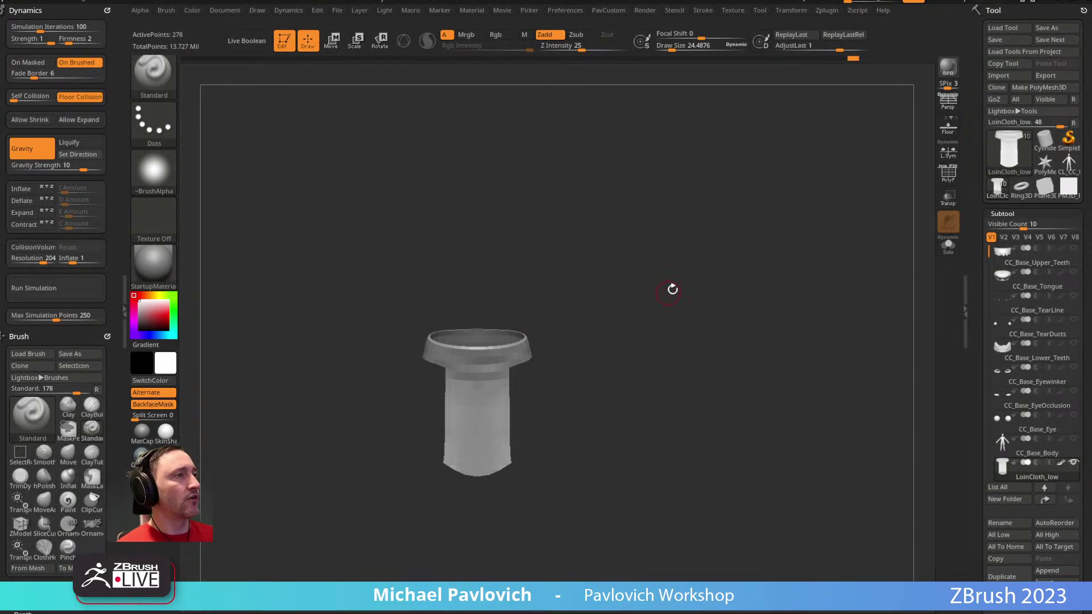
pyautogui.moveTo(672, 290)
pyautogui.mouseDown()
pyautogui.moveTo(689, 255)
pyautogui.moveTo(717, 280)
pyautogui.mouseUp()
pyautogui.press('ctrl')
pyautogui.press('b')
pyautogui.press('m')
pyautogui.moveTo(651, 265)
pyautogui.keyDown('ctrl'); pyautogui.mouseDown()
pyautogui.moveTo(493, 239)
pyautogui.moveTo(413, 340)
pyautogui.mouseUp(); pyautogui.keyUp('ctrl')
pyautogui.keyDown('ctrl'); pyautogui.click(165, 87); pyautogui.keyUp('ctrl')
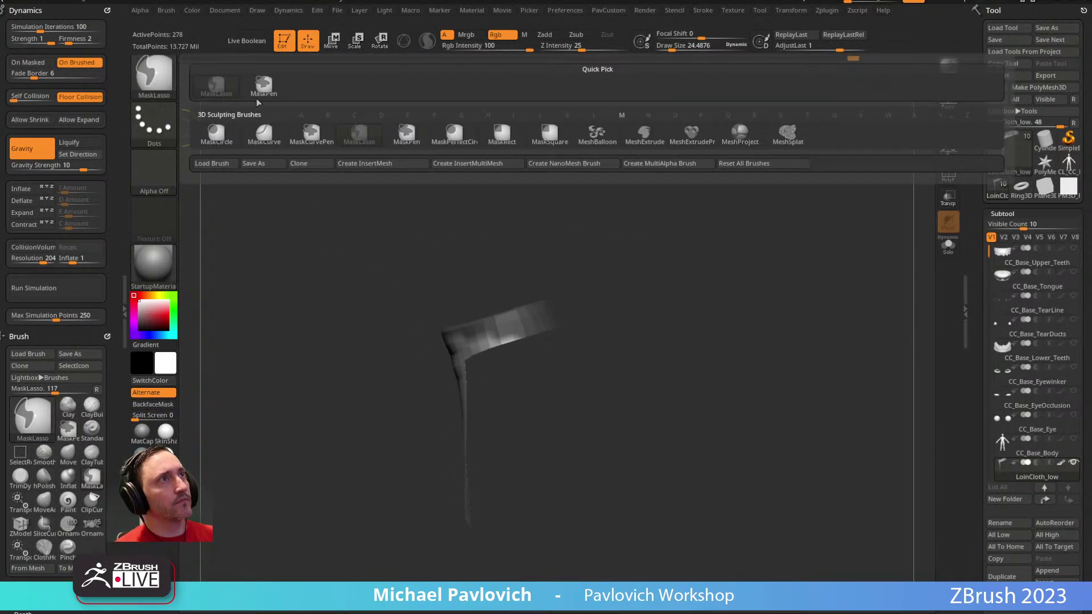
# Step: Set the MaskLasso stroke to Lasso and mask the loincloth's waistband with a softened lower edge
pyautogui.keyDown('ctrl'); pyautogui.moveTo(677, 269); pyautogui.dragTo(651, 243); pyautogui.keyUp('ctrl')
pyautogui.keyDown('ctrl'); pyautogui.moveTo(614, 200); pyautogui.dragTo(393, 336); pyautogui.keyUp('ctrl')
pyautogui.click(169, 130)
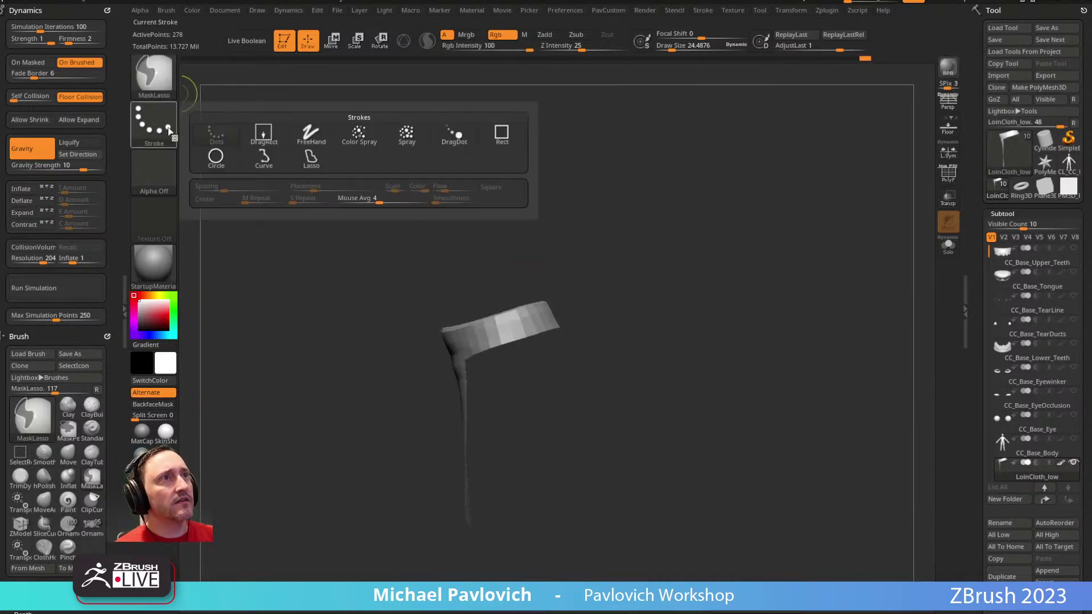
pyautogui.click(311, 157)
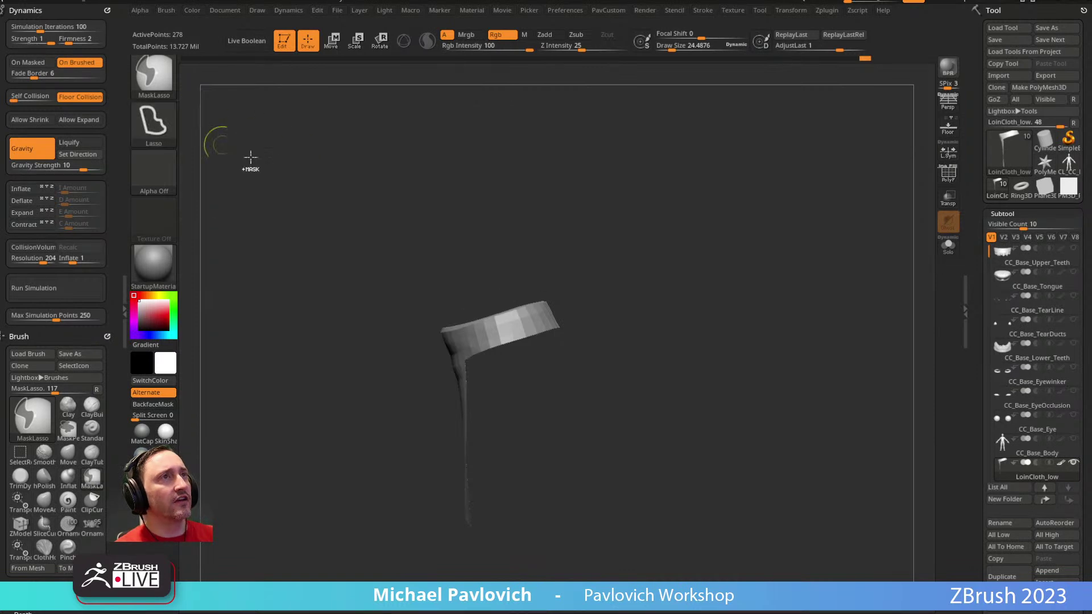
pyautogui.moveTo(653, 302)
pyautogui.keyDown('ctrl'); pyautogui.mouseDown()
pyautogui.moveTo(417, 298)
pyautogui.moveTo(430, 367)
pyautogui.moveTo(531, 361)
pyautogui.moveTo(609, 285)
pyautogui.moveTo(609, 323)
pyautogui.mouseUp(); pyautogui.keyUp('ctrl')
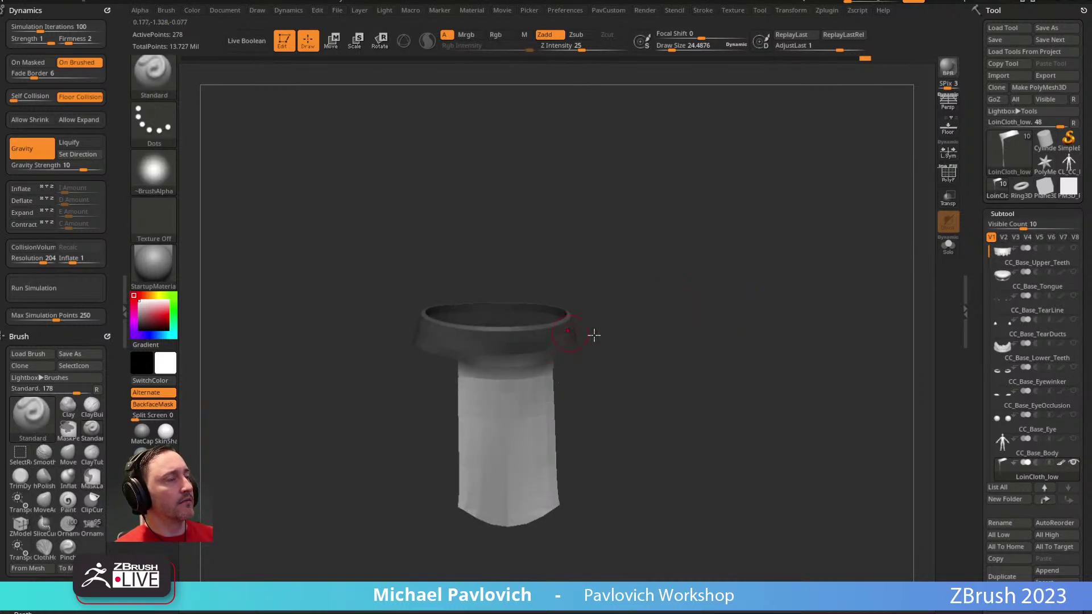
# Step: Invert the mask, fill the unmasked waistband with black polypaint, and clear the mask
pyautogui.keyDown('ctrl'); pyautogui.click(687, 312); pyautogui.keyUp('ctrl')
pyautogui.moveTo(701, 309); pyautogui.dragTo(516, 293)
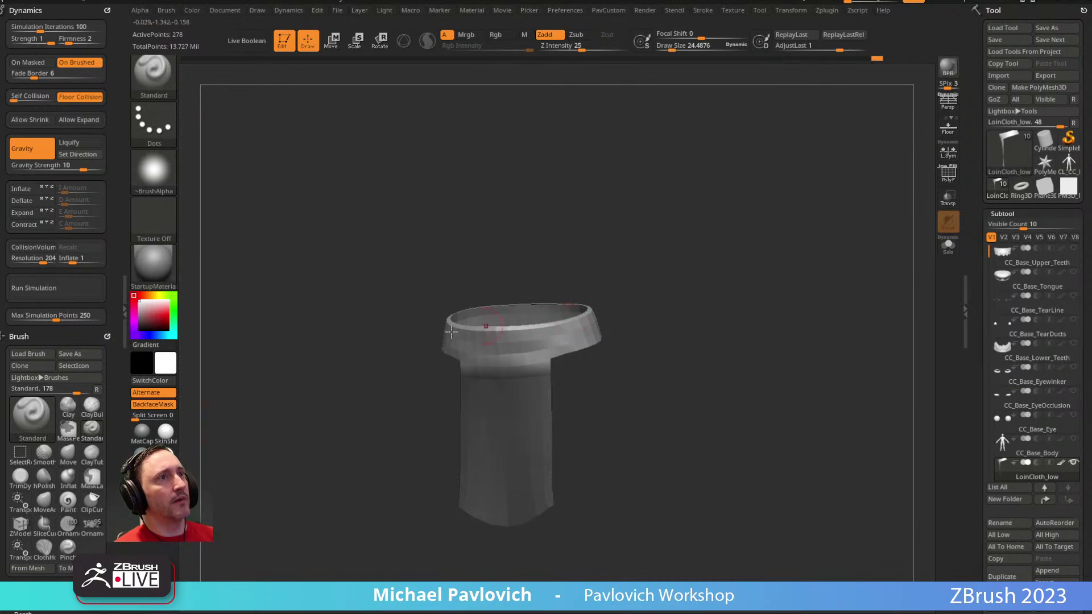
pyautogui.moveTo(151, 313); pyautogui.dragTo(132, 331)
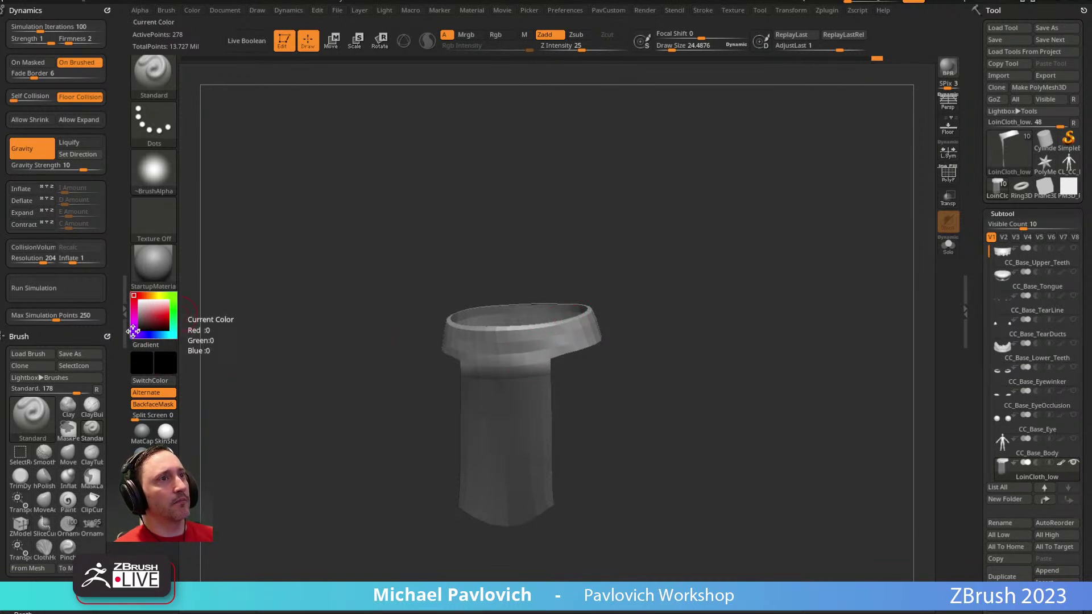
pyautogui.click(193, 9)
pyautogui.click(222, 231)
pyautogui.keyDown('ctrl'); pyautogui.click(667, 356); pyautogui.keyUp('ctrl')
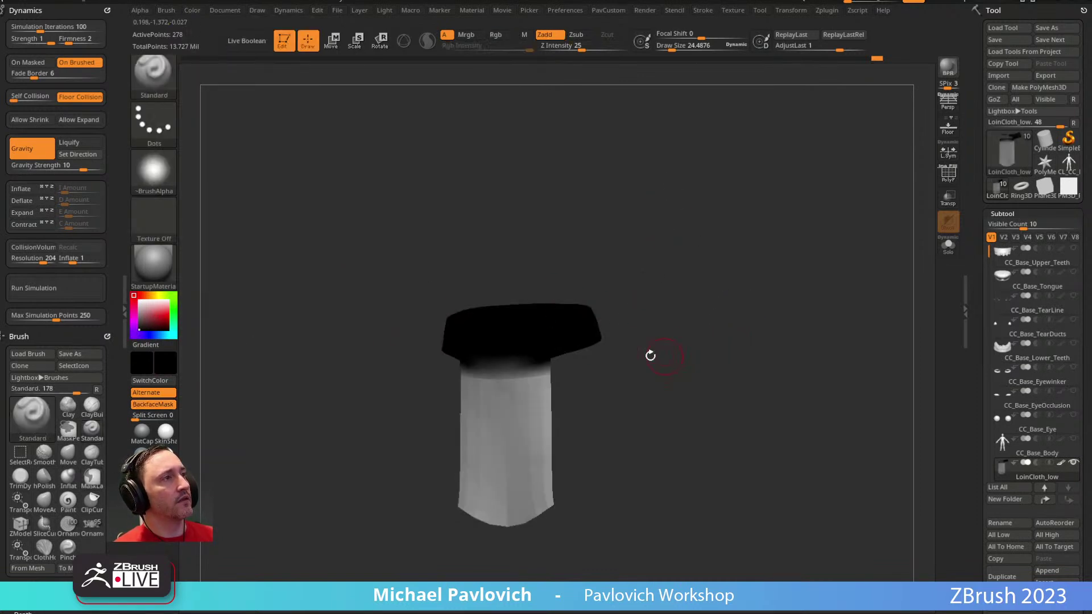
# Step: Try to polypaint black over the transition below the waistband with the Standard brush in Rgb mode at a Draw Size of about 44
pyautogui.moveTo(671, 364); pyautogui.dragTo(714, 302)
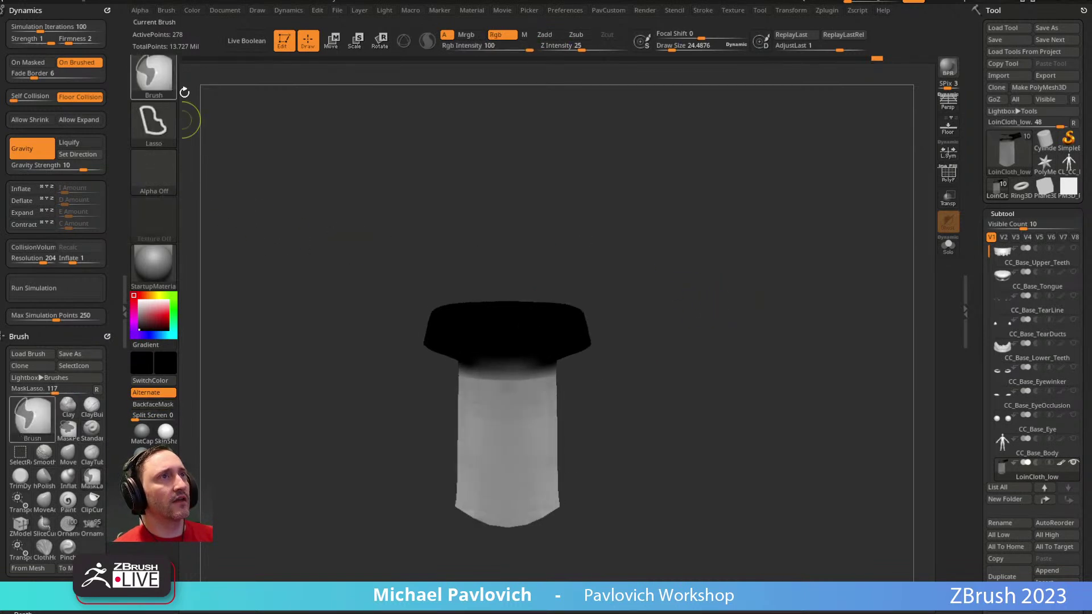
pyautogui.click(495, 35)
pyautogui.click(544, 34)
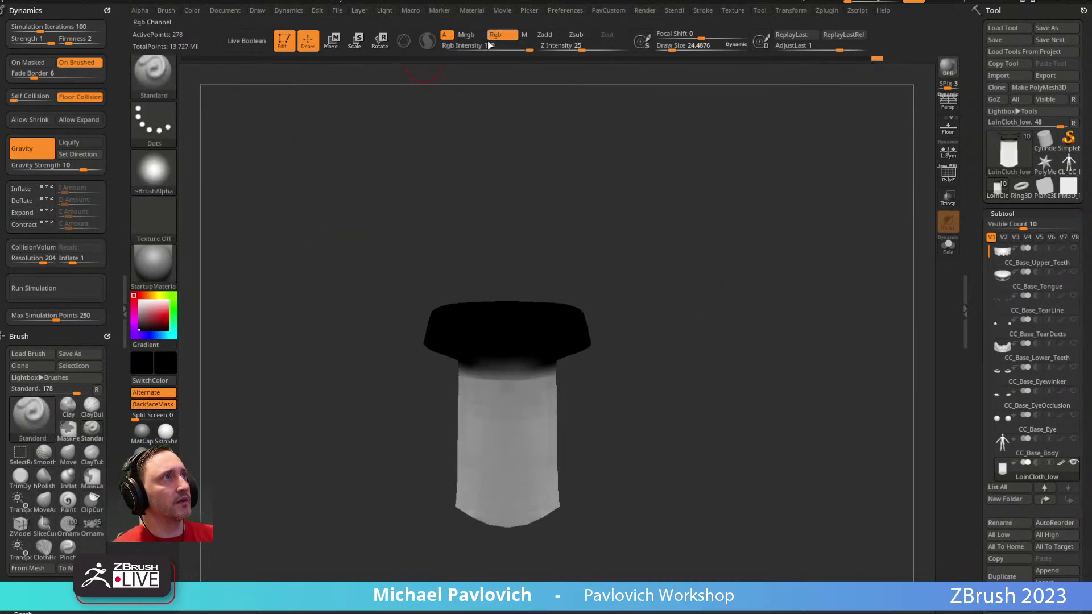
pyautogui.press('[')
pyautogui.press('[')
pyautogui.press('[')
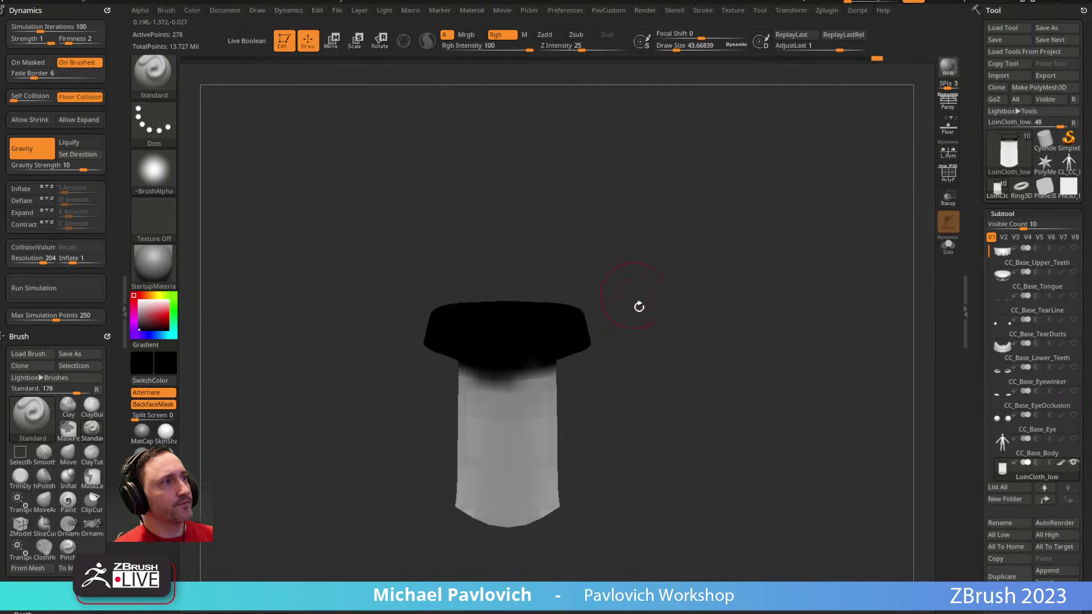
pyautogui.moveTo(557, 364); pyautogui.dragTo(565, 360)
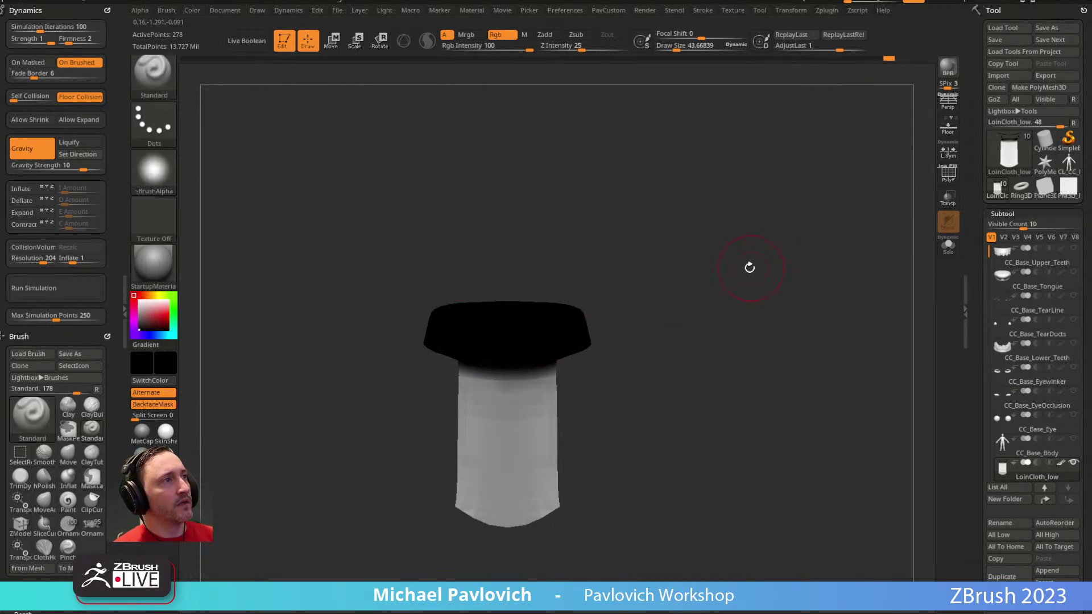
# Step: Undo the black paint and fill, soften the mask further, and refill the waistband with black for a smoother fade
pyautogui.hotkey('ctrl', 'z')
pyautogui.hotkey('ctrl', 'z')
pyautogui.hotkey('ctrl', 'z')
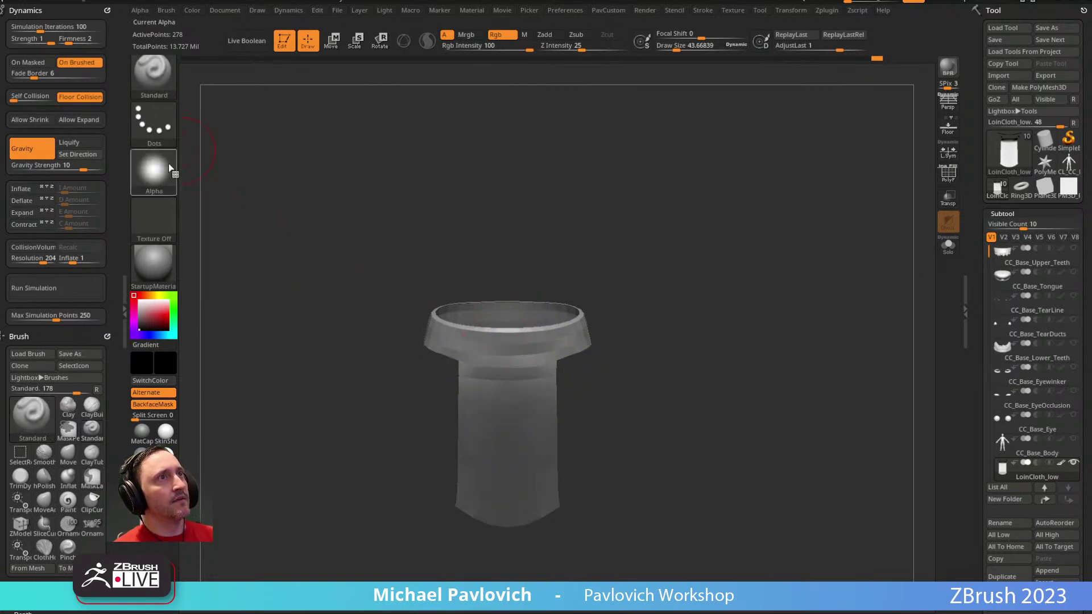
pyautogui.keyDown('ctrl'); pyautogui.click(249, 213); pyautogui.keyUp('ctrl')
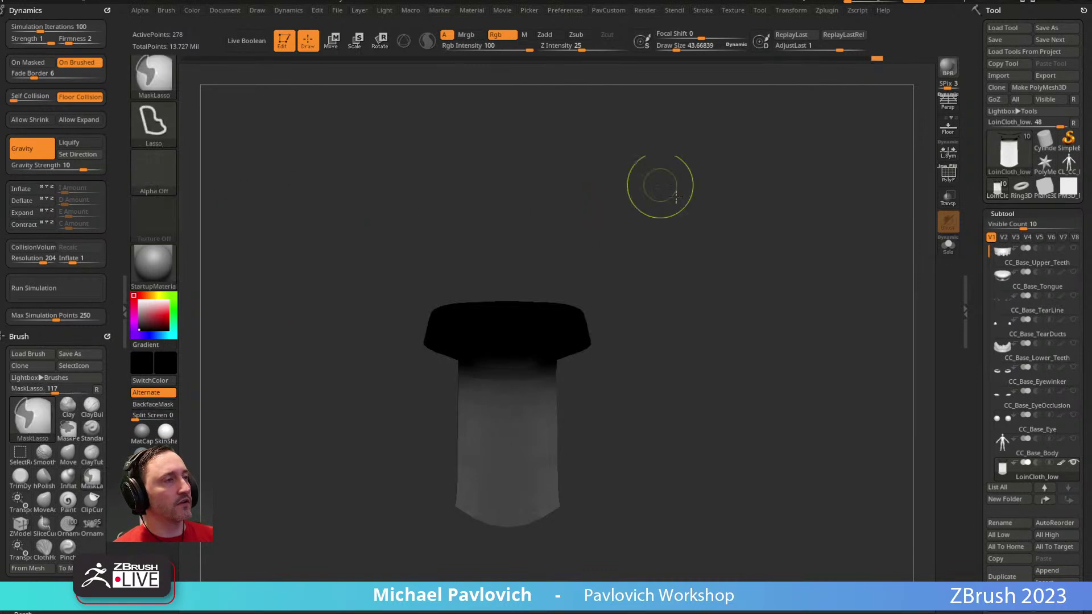
pyautogui.moveTo(746, 325); pyautogui.dragTo(659, 327)
pyautogui.keyDown('shift'); pyautogui.moveTo(738, 296); pyautogui.dragTo(725, 311); pyautogui.keyUp('shift')
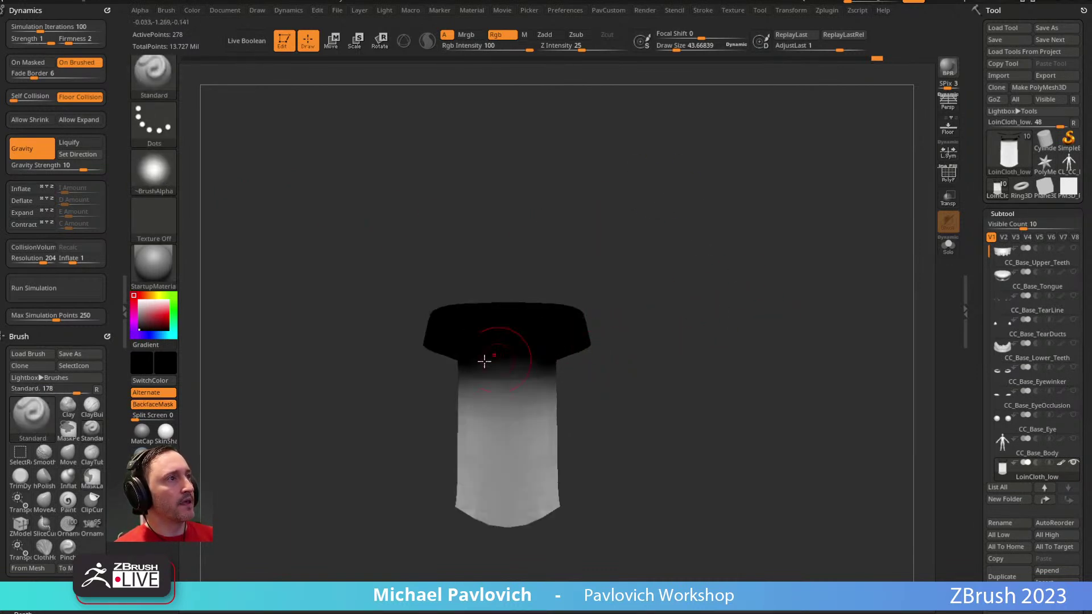
pyautogui.moveTo(602, 333)
pyautogui.mouseDown()
pyautogui.moveTo(660, 305)
pyautogui.moveTo(386, 400)
pyautogui.mouseUp()
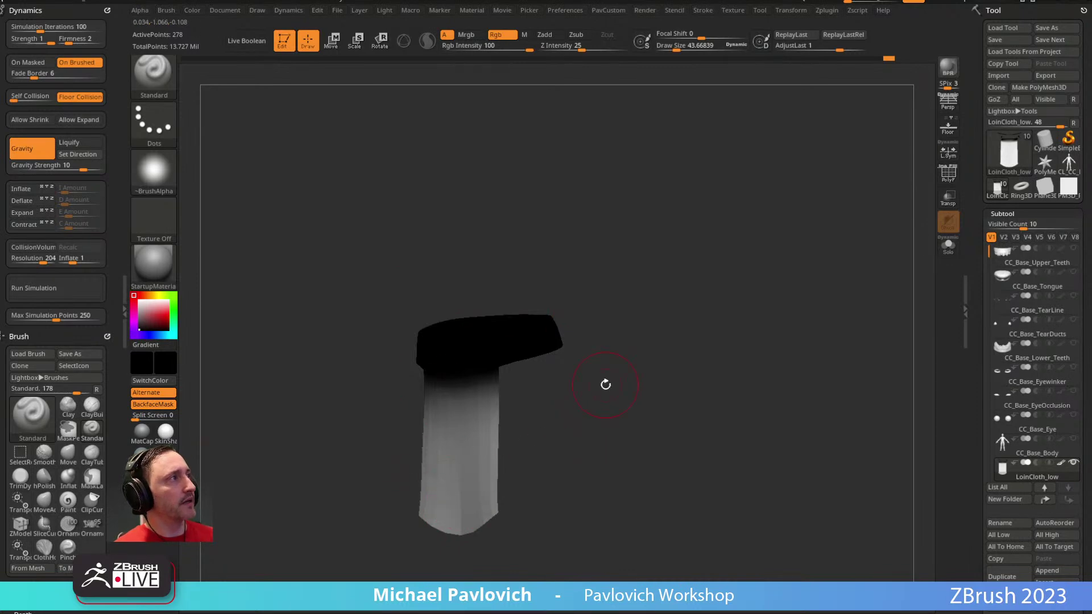
# Step: Switch to Substance Painter, examine the loincloth's UV layout in the 2D-only view, and return to ZBrush
pyautogui.scroll(-15, 973, 337)
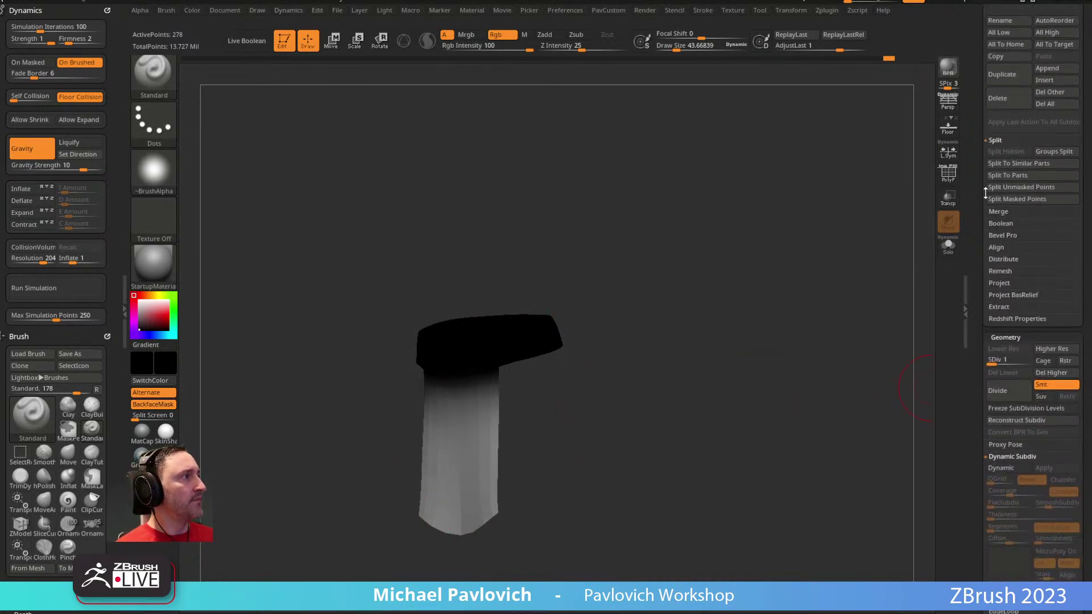
pyautogui.press('shift')
pyautogui.click(1000, 170)
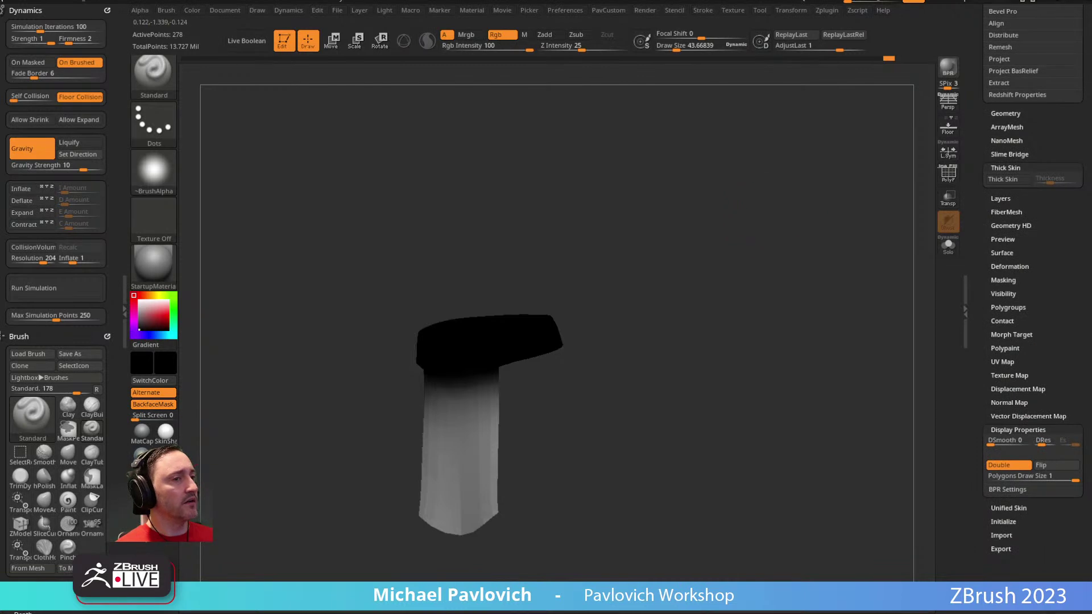
pyautogui.hotkey('alt', 'Tab')
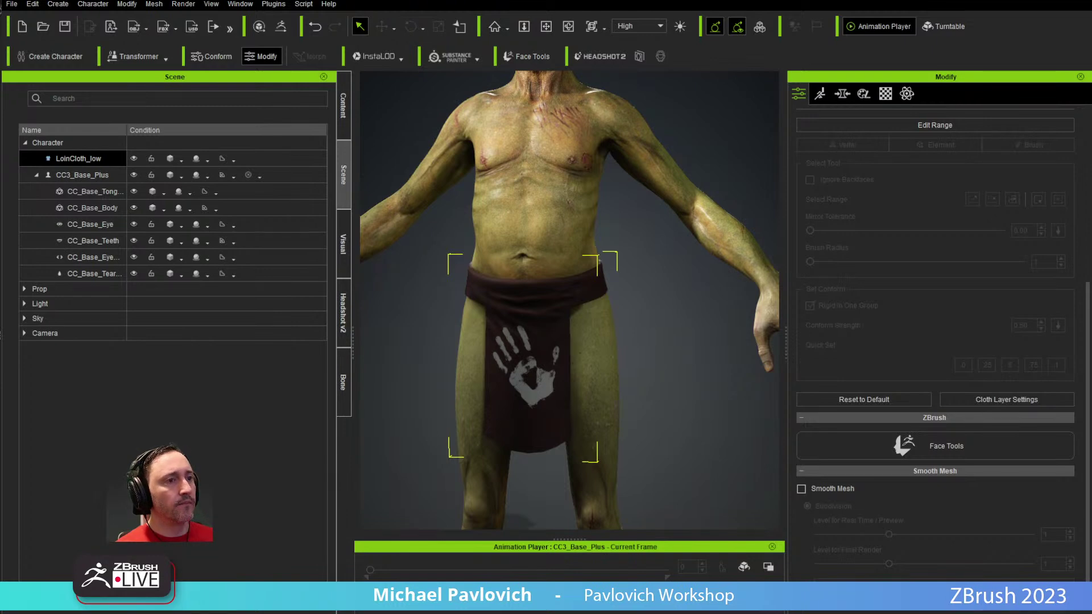
pyautogui.hotkey('alt', 'Tab')
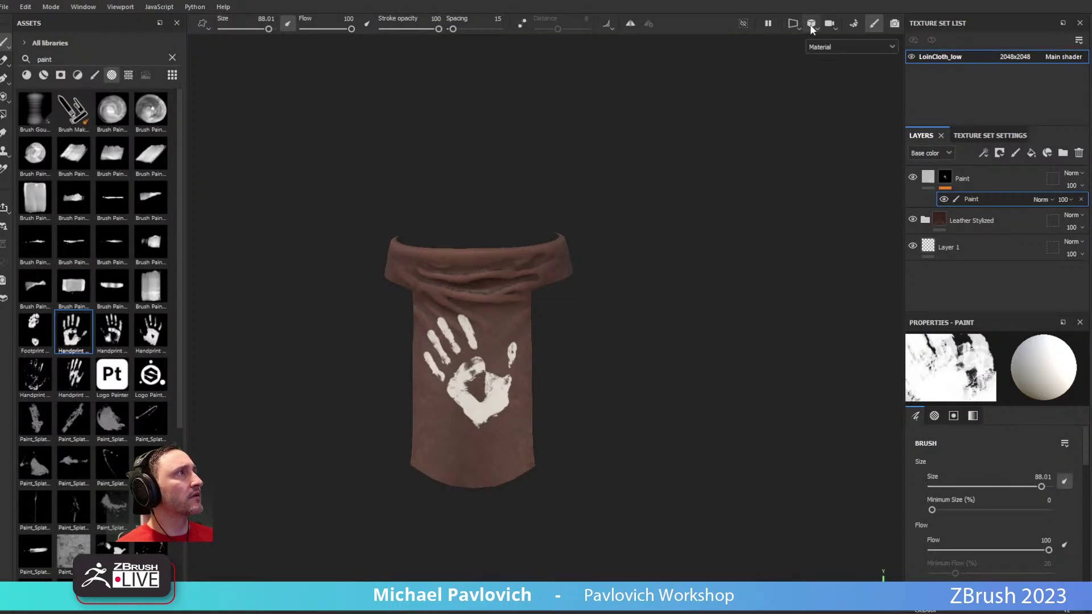
pyautogui.click(790, 24)
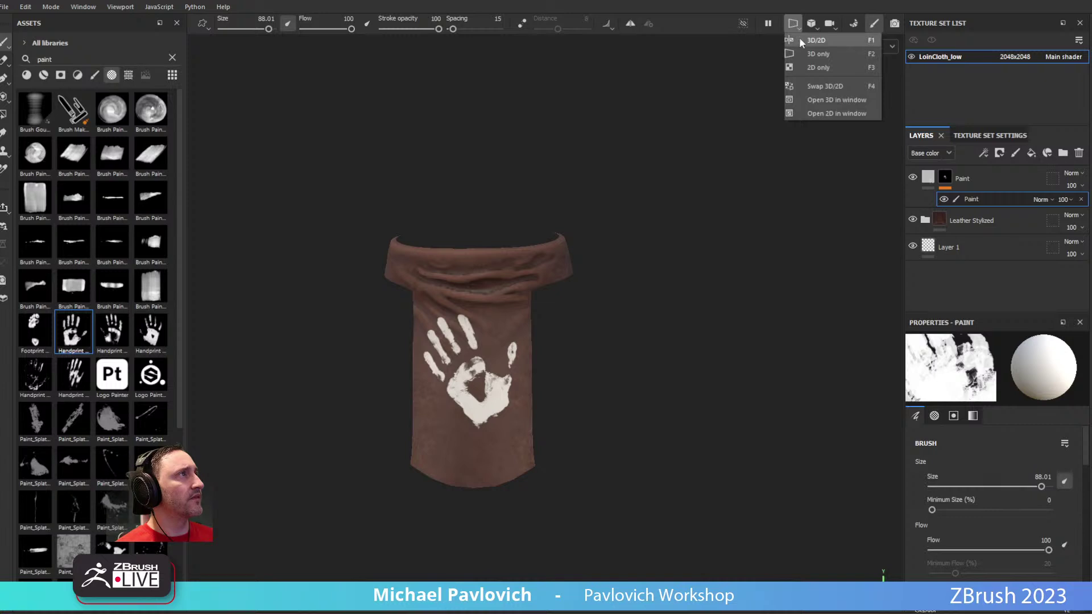
pyautogui.click(817, 67)
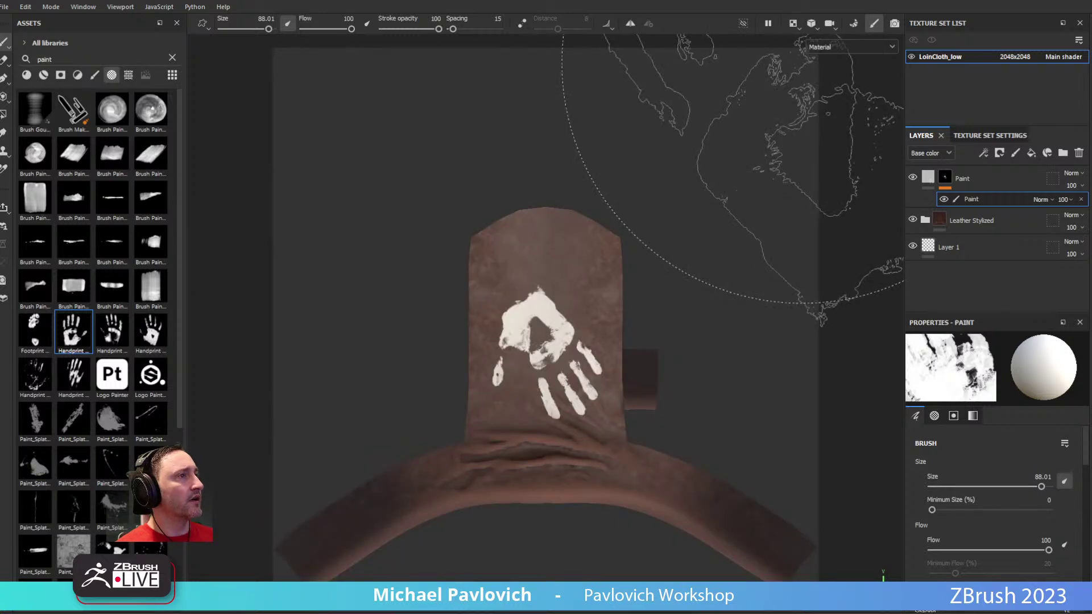
pyautogui.hotkey('alt', 'Tab')
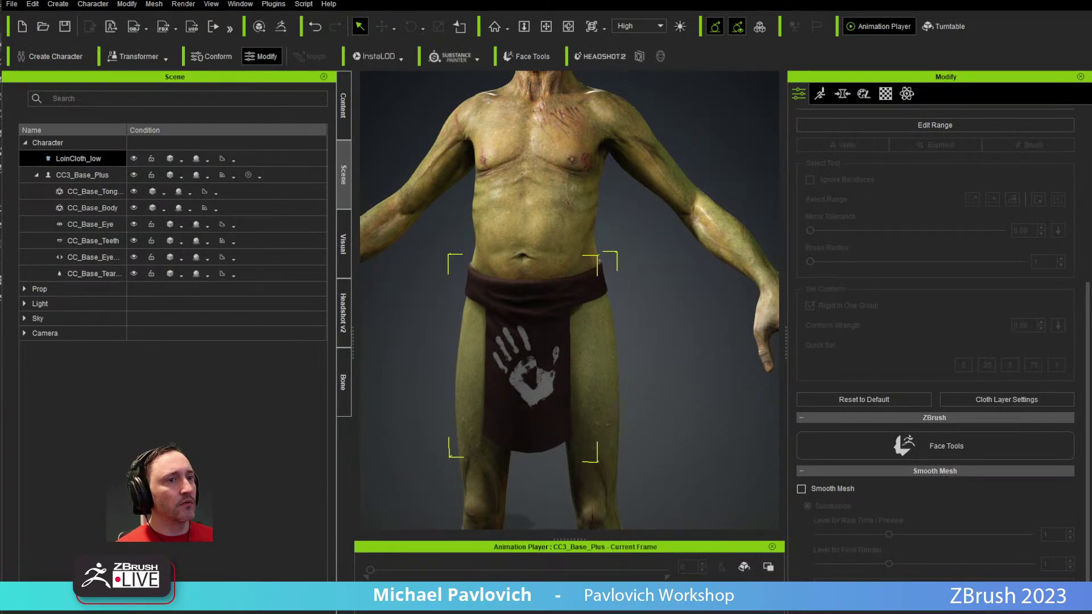
pyautogui.hotkey('alt', 'Tab')
pyautogui.moveTo(719, 386); pyautogui.dragTo(788, 363)
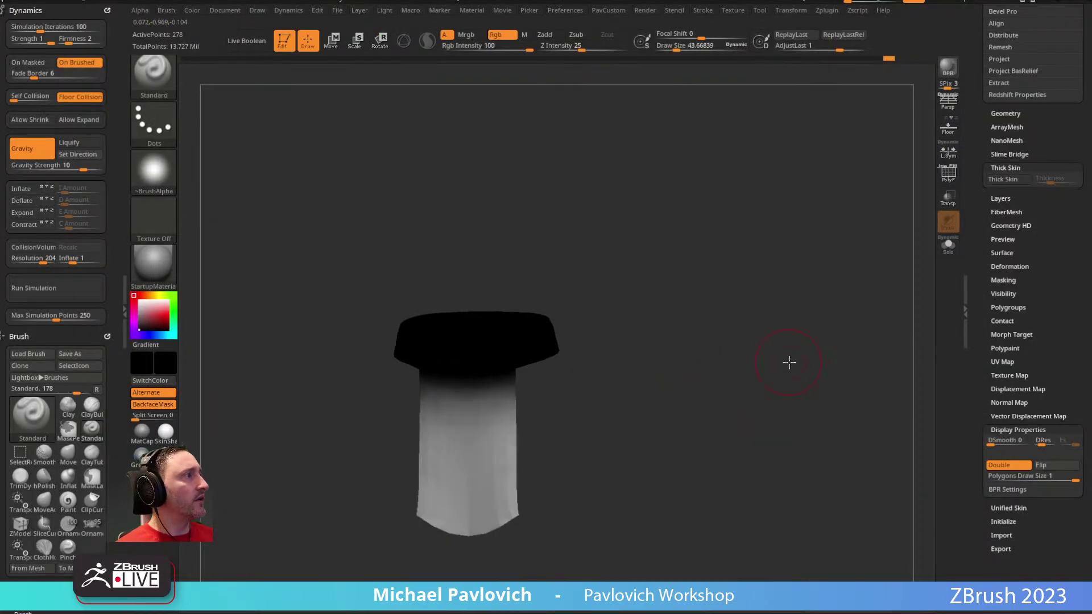
# Step: Create a 2048 x 2048 texture map from the loincloth's polypaint and clone it for export
pyautogui.press('shift')
pyautogui.click(1004, 374)
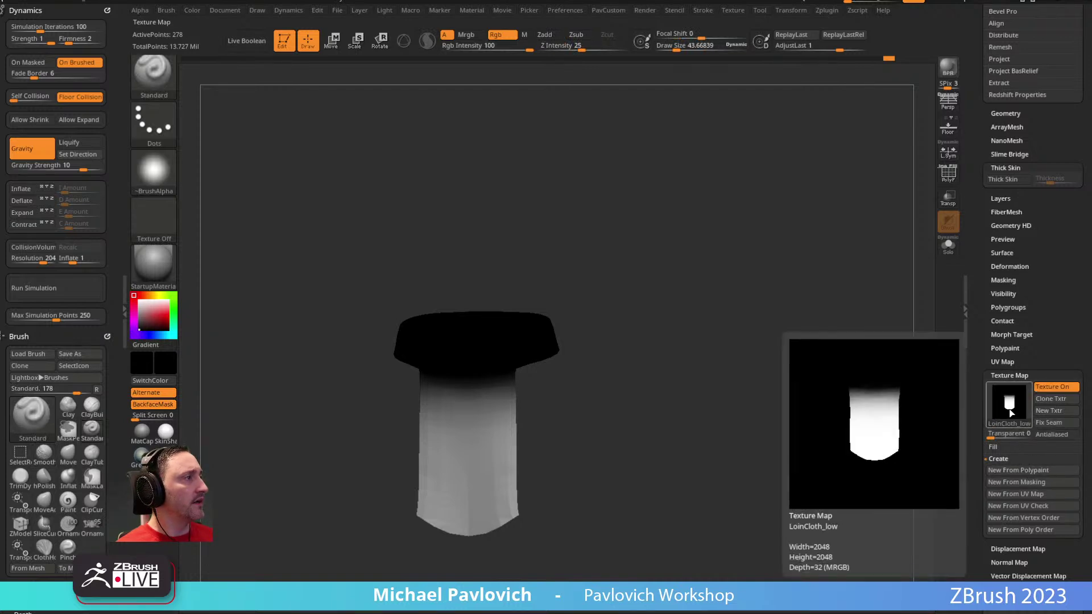
pyautogui.click(1049, 399)
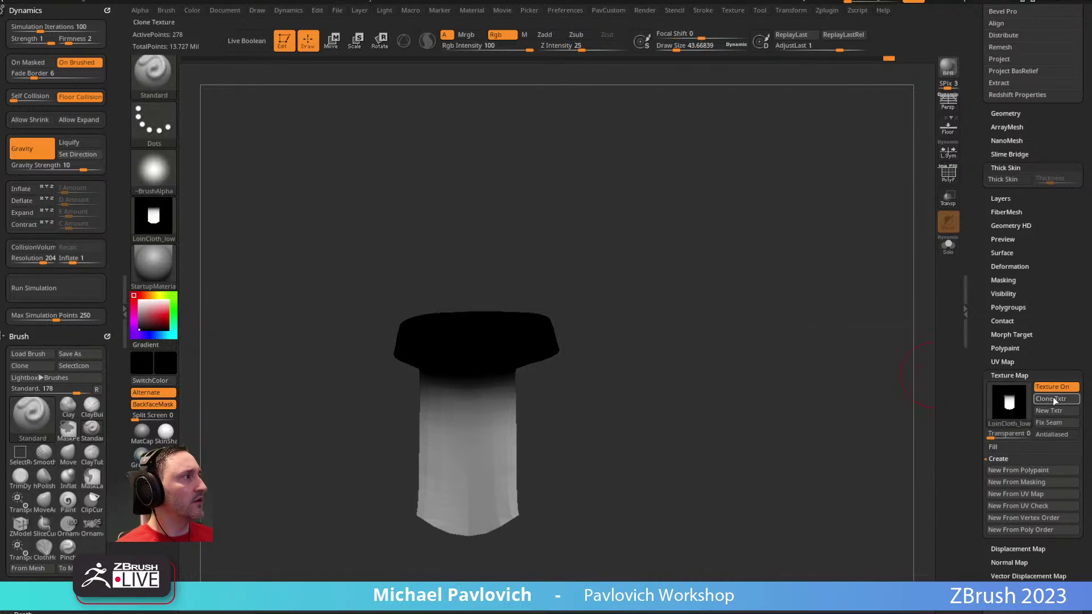
# Step: Export the cloned texture to the Desktop in PNG format as LoinCloth_low.png
pyautogui.click(733, 10)
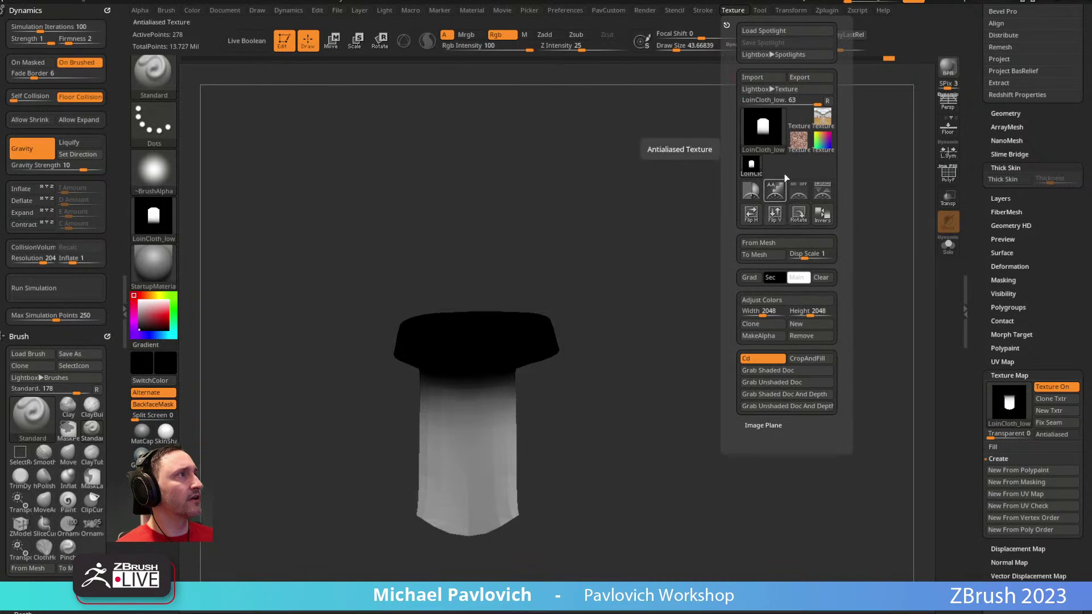
pyautogui.click(809, 77)
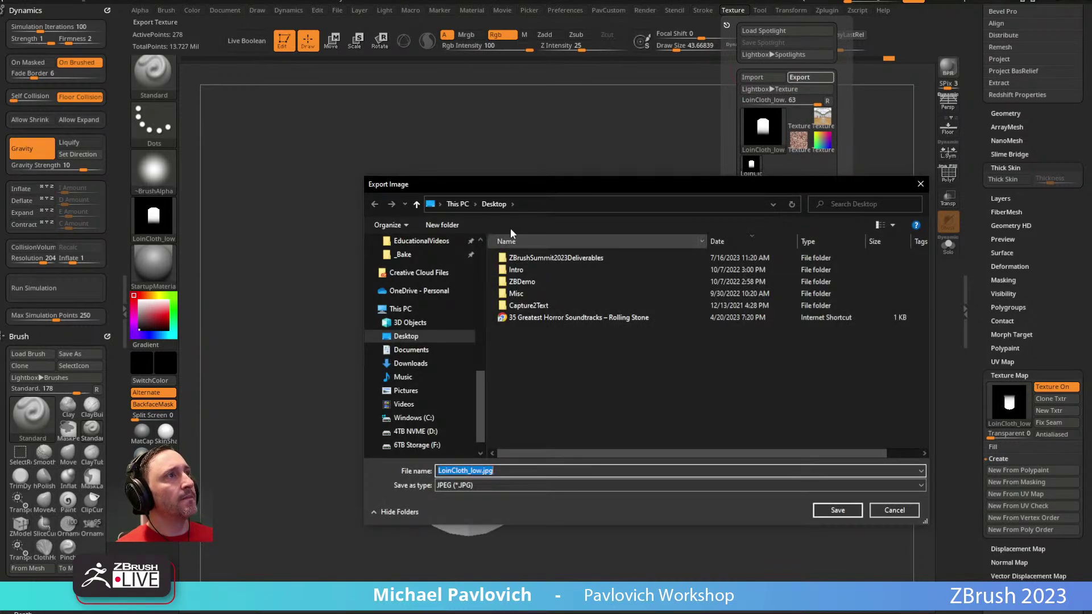
pyautogui.click(503, 485)
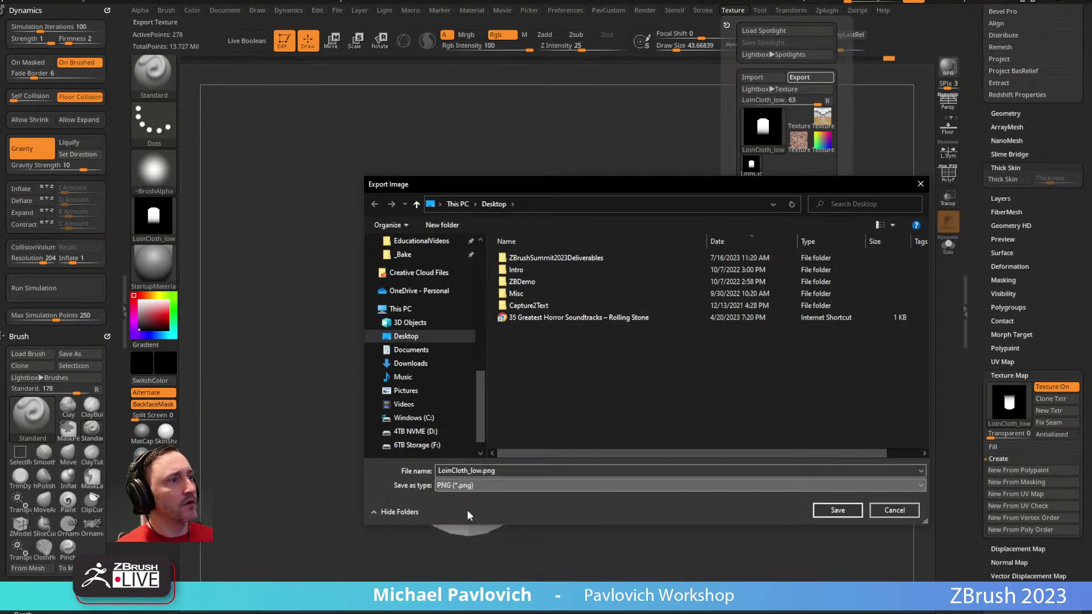
pyautogui.click(455, 513)
pyautogui.click(836, 510)
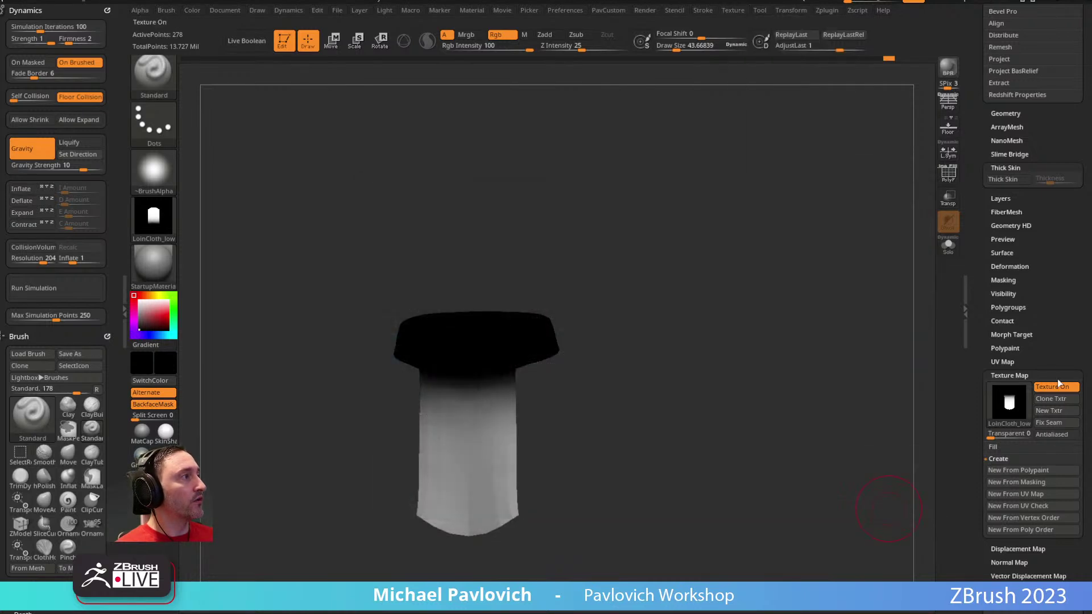
# Step: Set the UV map border to 16, recreate the loincloth's texture map from polypaint, and clone it
pyautogui.click(1002, 361)
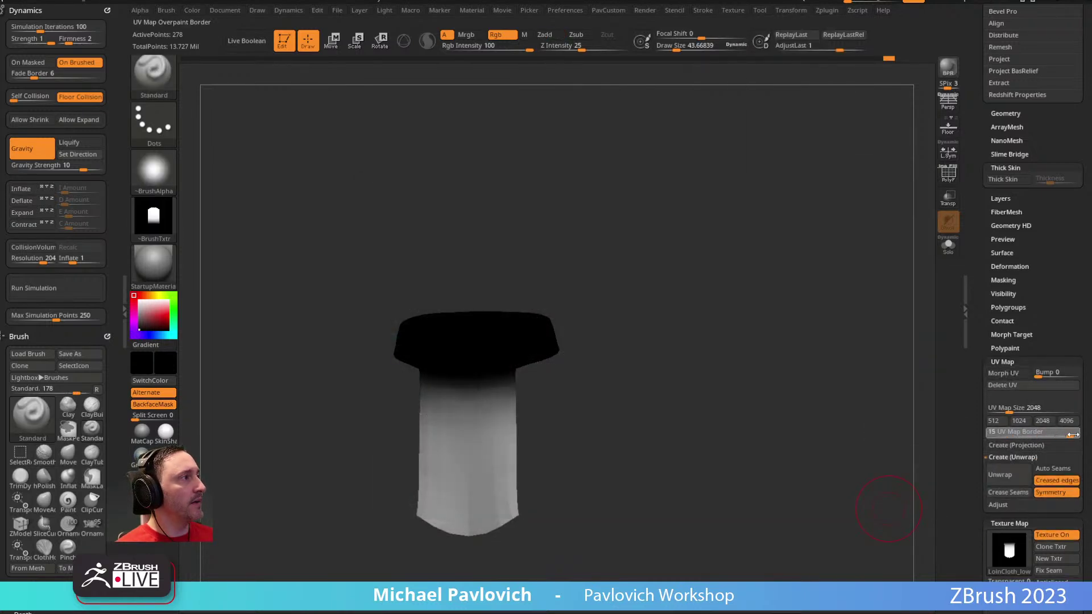
pyautogui.scroll(-5, 1047, 398)
pyautogui.moveTo(1011, 367)
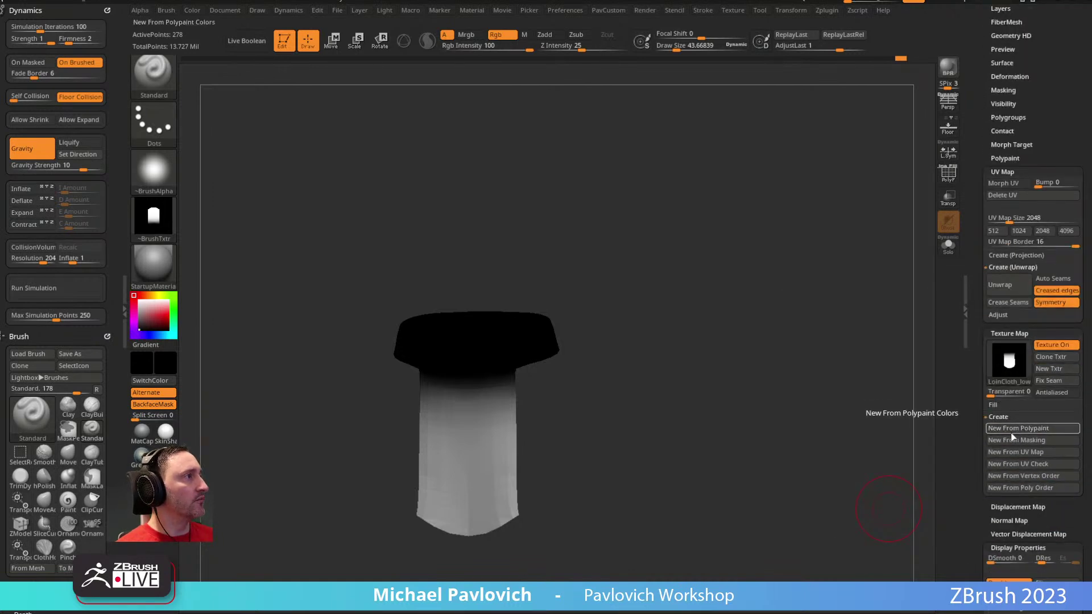
pyautogui.click(1056, 356)
pyautogui.scroll(8, 961, 426)
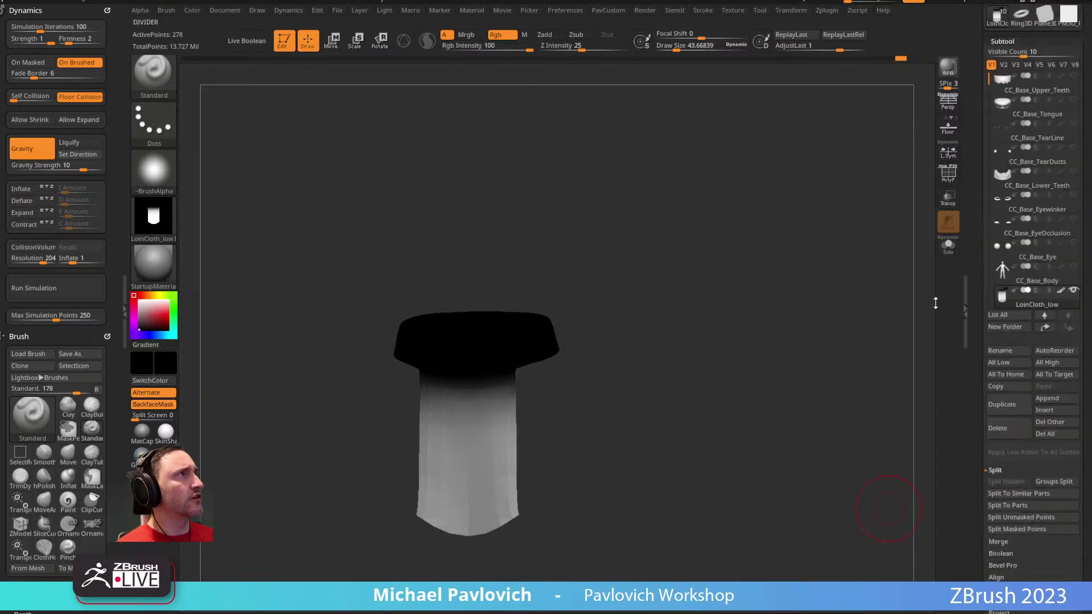
# Step: Export the cloned loincloth texture to the Desktop in PNG format as LoinCloth_WM.png
pyautogui.click(733, 10)
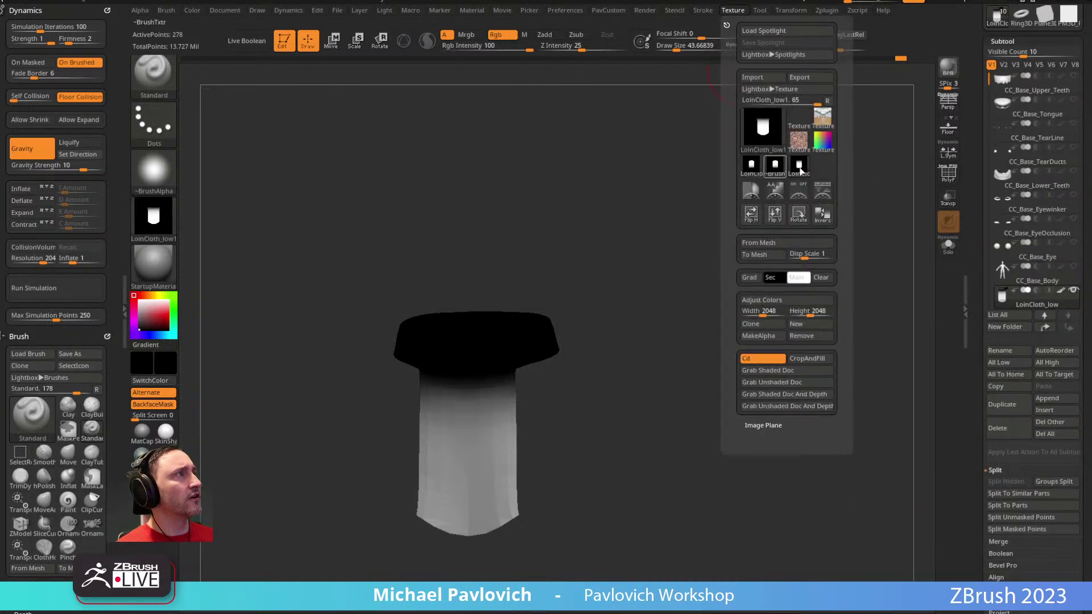
pyautogui.moveTo(805, 169)
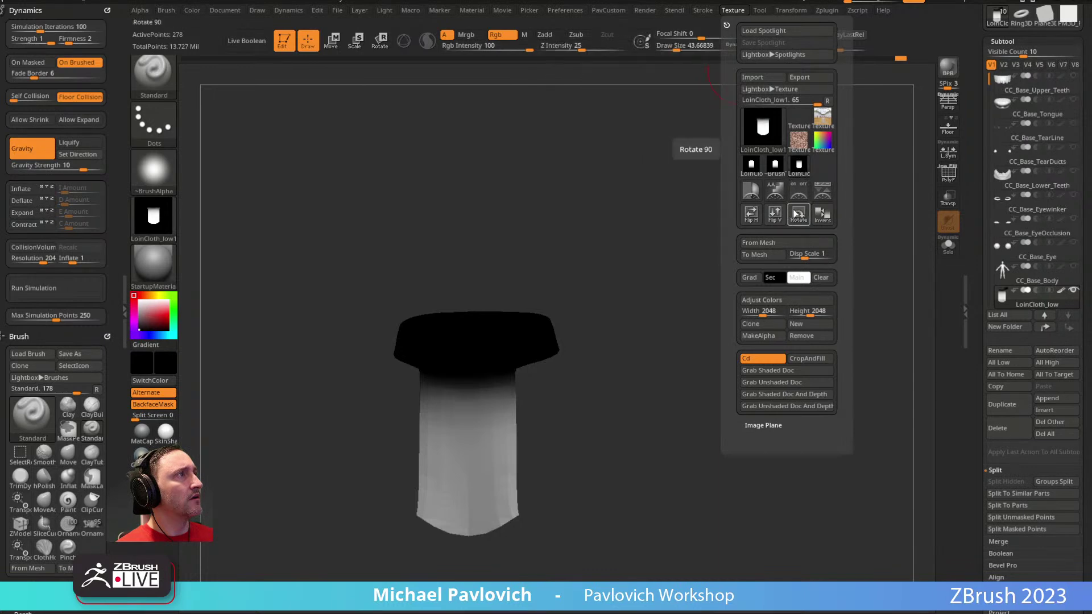
pyautogui.click(798, 77)
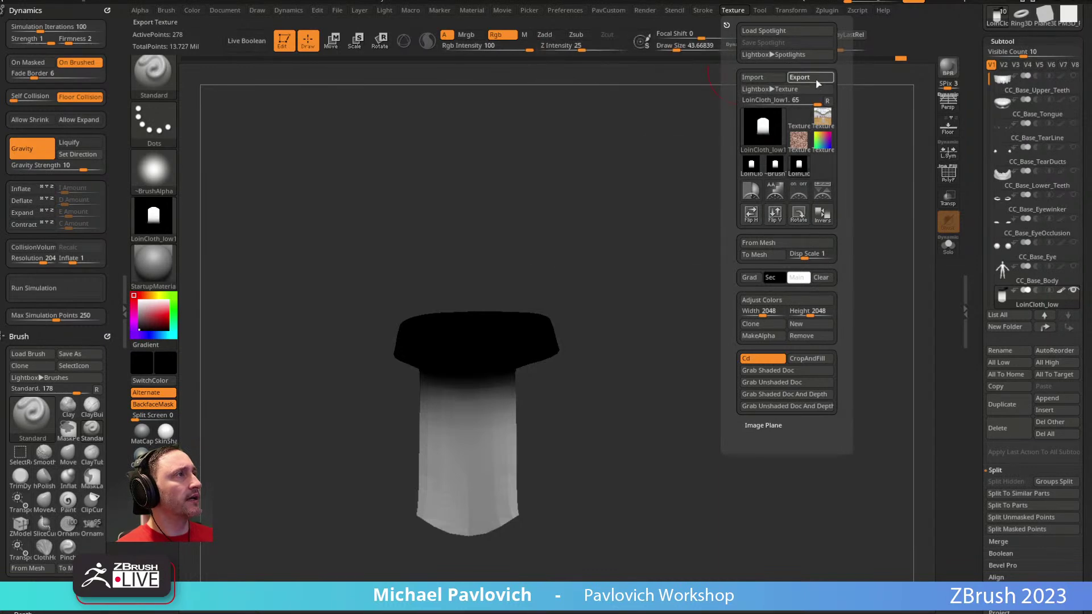
pyautogui.click(458, 485)
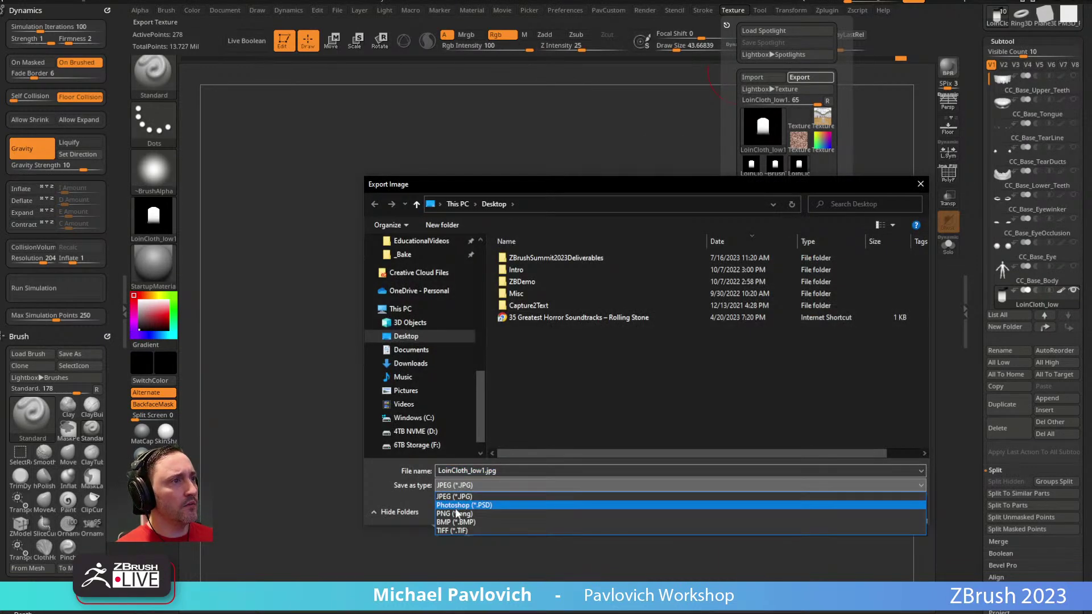
pyautogui.click(454, 513)
pyautogui.click(568, 345)
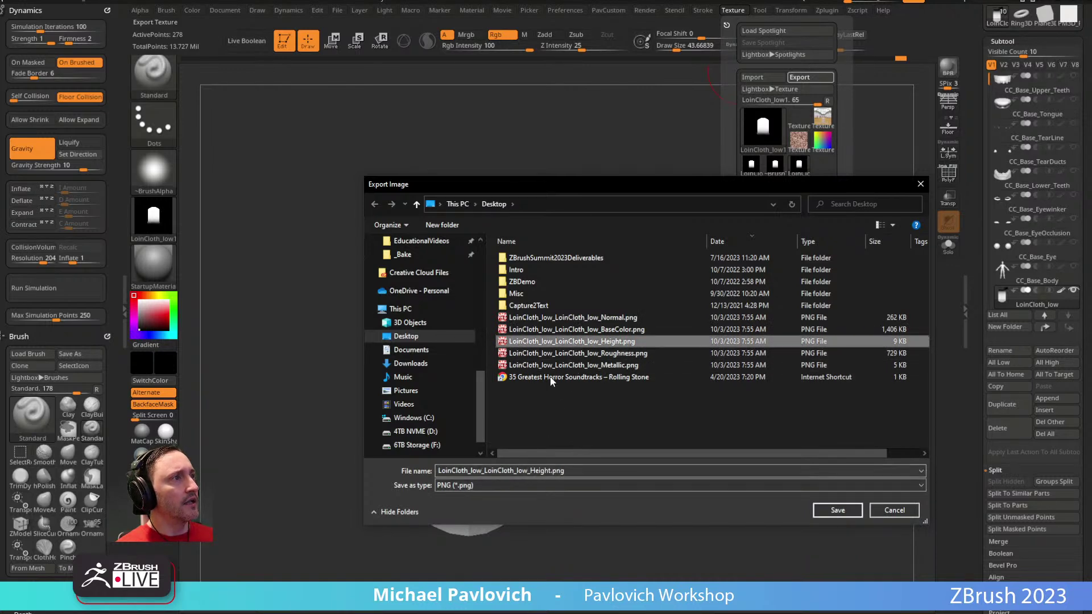
pyautogui.click(495, 472)
pyautogui.moveTo(471, 472); pyautogui.dragTo(718, 483)
pyautogui.write('Height')
pyautogui.press('Return')
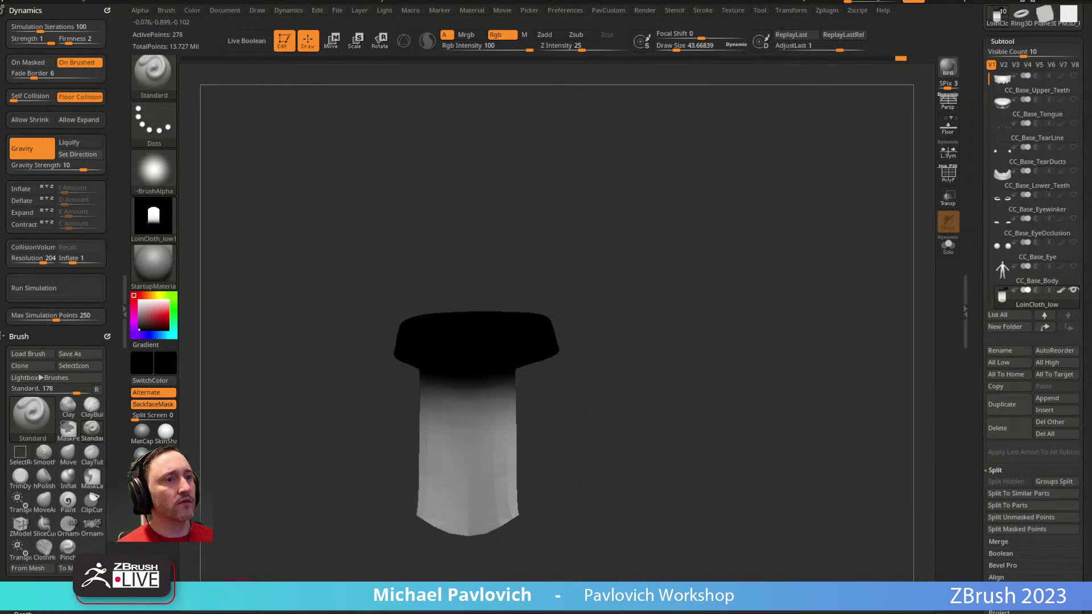
# Step: Switch to Character Creator and turn on the physics simulation options for the CC3_Base_Plus character
pyautogui.hotkey('alt', 'Tab')
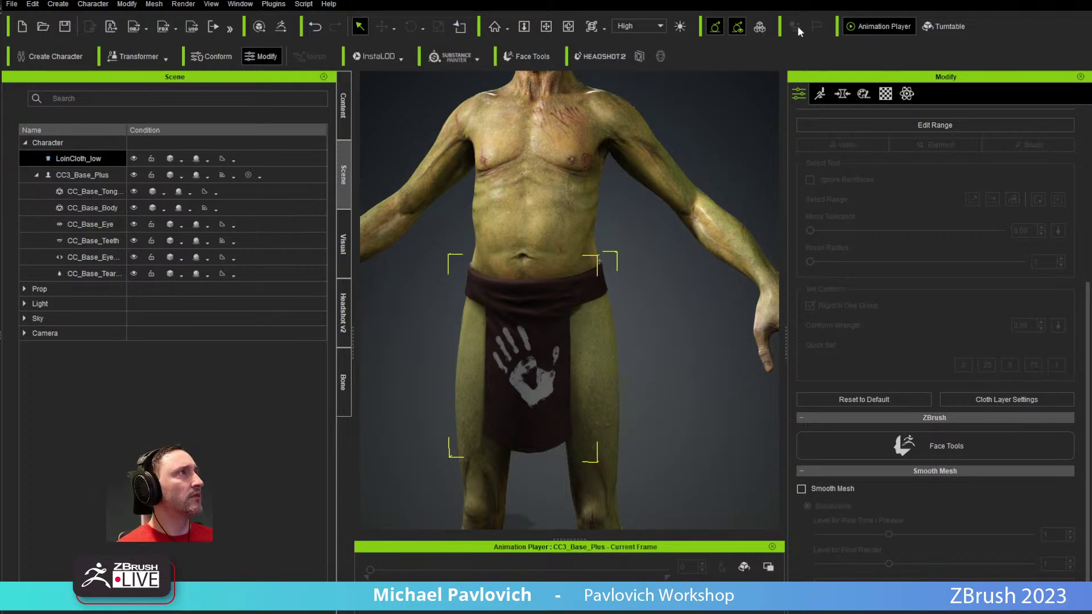
pyautogui.keyDown('alt'); pyautogui.moveTo(737, 165); pyautogui.dragTo(709, 170); pyautogui.keyUp('alt')
pyautogui.keyDown('alt'); pyautogui.moveTo(709, 169); pyautogui.dragTo(709, 259, button='right'); pyautogui.keyUp('alt')
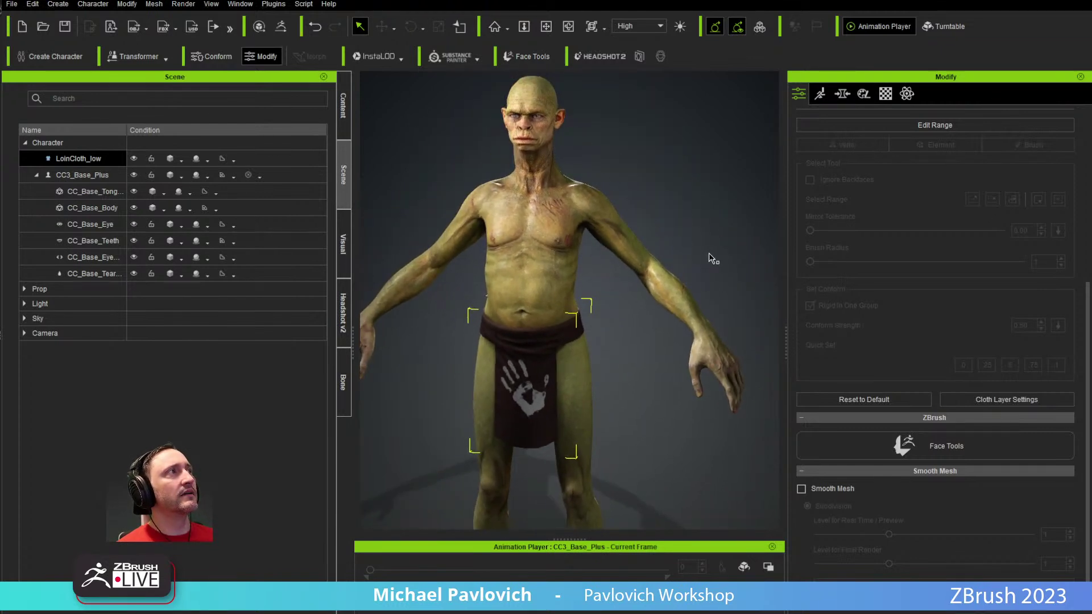
pyautogui.keyDown('alt'); pyautogui.moveTo(719, 343); pyautogui.dragTo(688, 261); pyautogui.keyUp('alt')
pyautogui.keyDown('alt'); pyautogui.moveTo(687, 261); pyautogui.dragTo(672, 287, button='middle'); pyautogui.keyUp('alt')
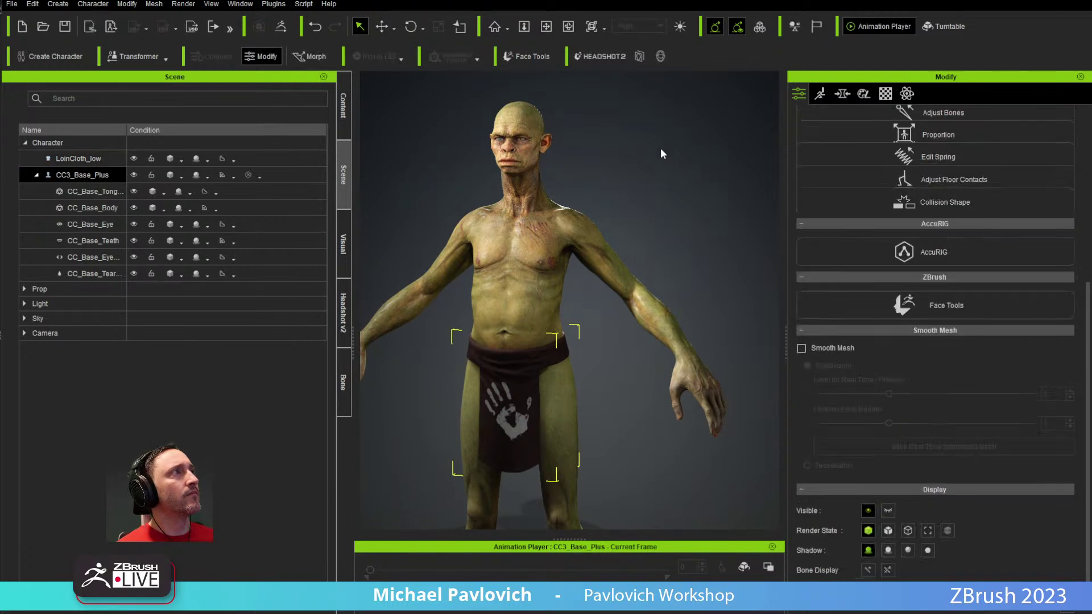
pyautogui.moveTo(659, 147); pyautogui.dragTo(485, 149, button='right')
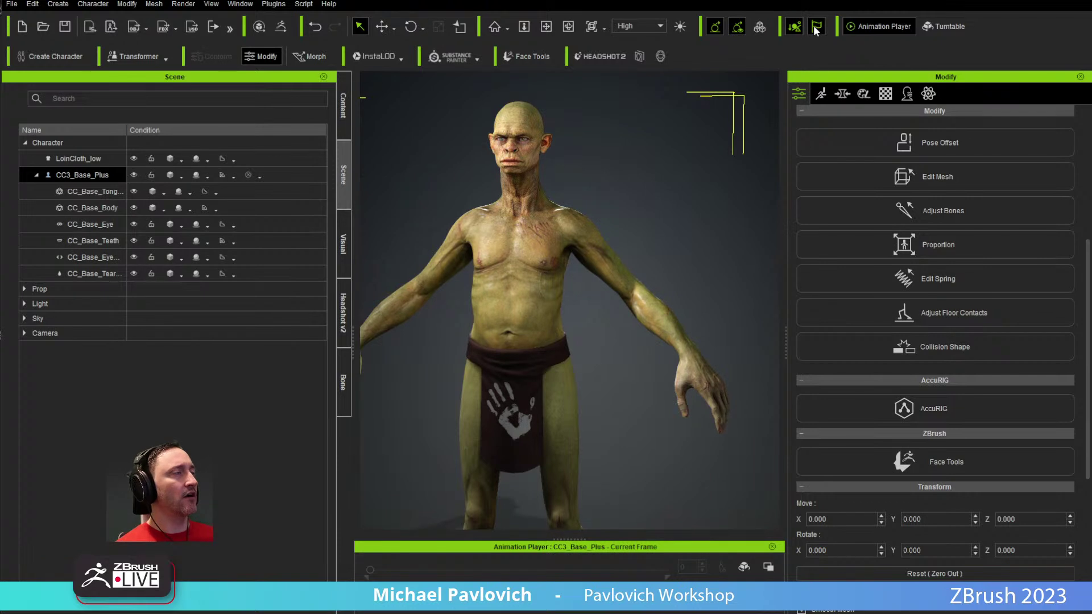
pyautogui.moveTo(670, 166); pyautogui.dragTo(626, 172, button='right')
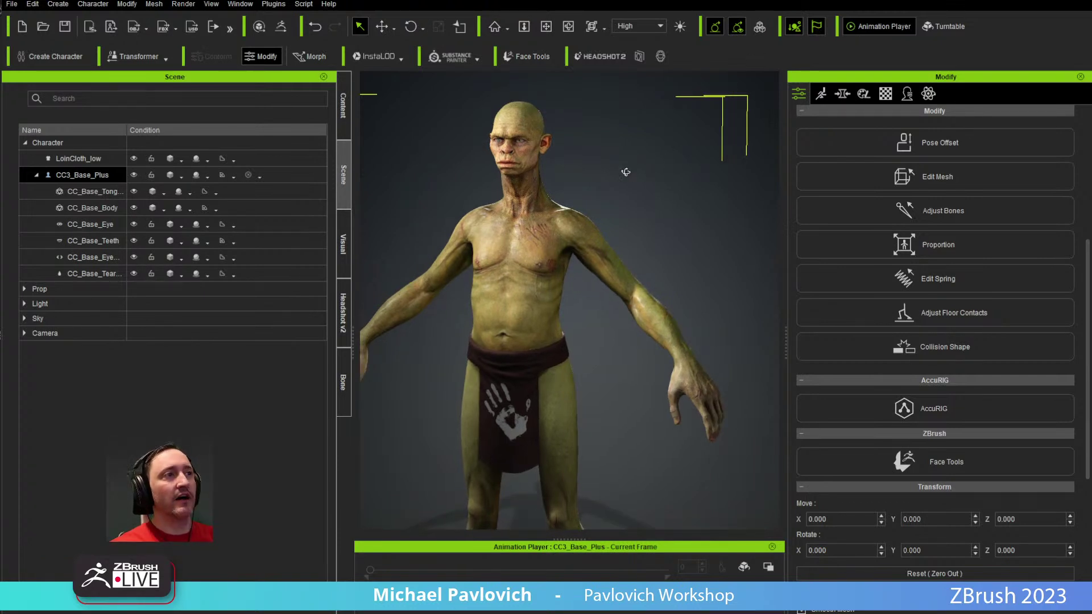
pyautogui.moveTo(626, 172)
pyautogui.mouseDown(button='right')
pyautogui.moveTo(630, 195)
pyautogui.moveTo(659, 201)
pyautogui.moveTo(643, 179)
pyautogui.mouseUp(button='right')
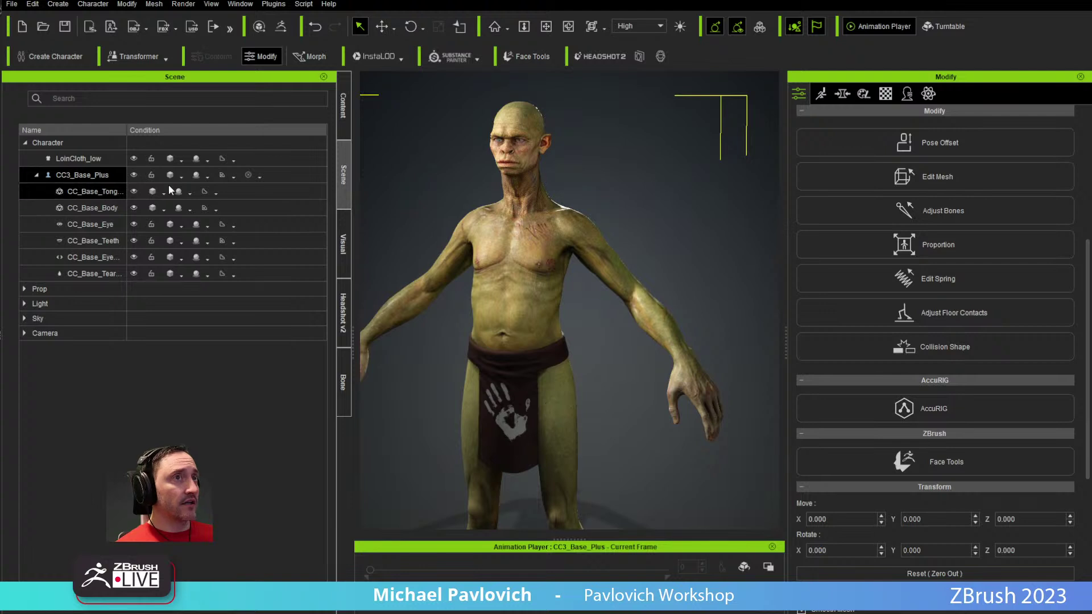
# Step: Load LoinCloth_WM.png from the Desktop as the PhysX weight map for LoinCloth_low
pyautogui.click(105, 158)
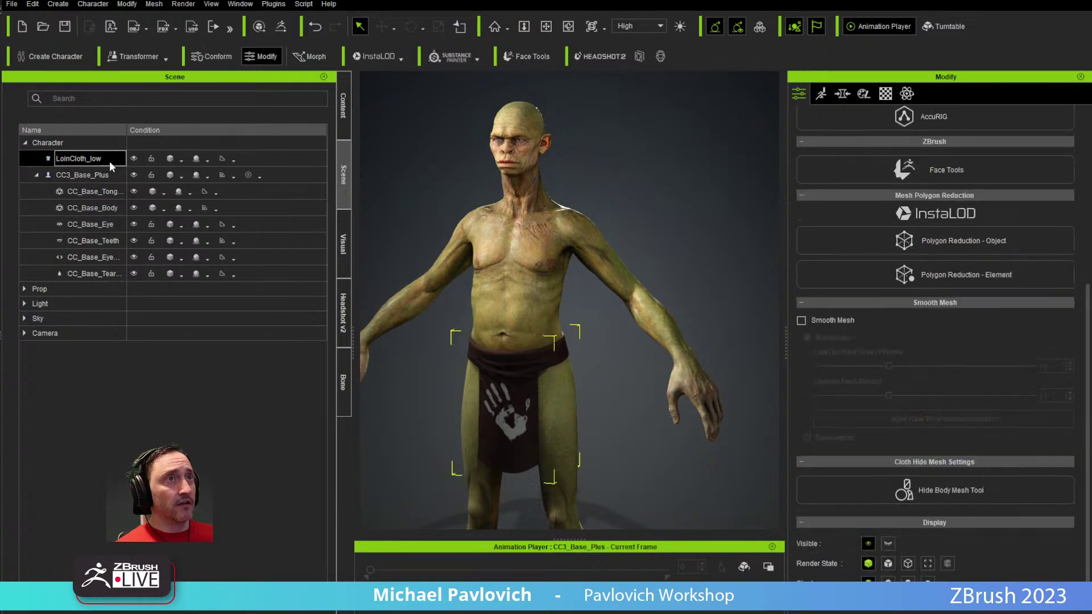
pyautogui.click(888, 94)
pyautogui.click(907, 94)
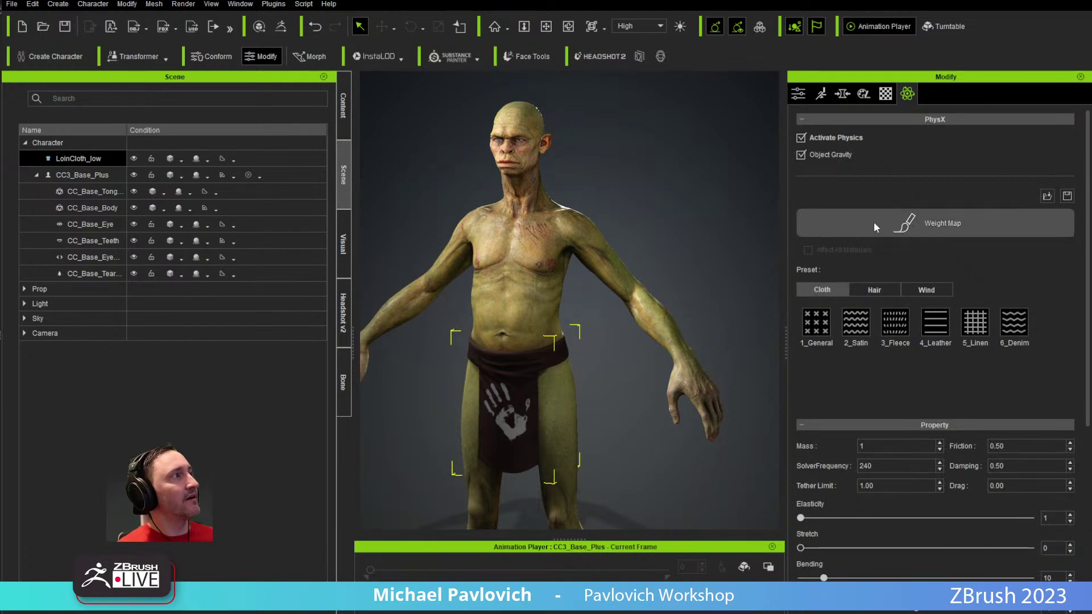
pyautogui.click(921, 224)
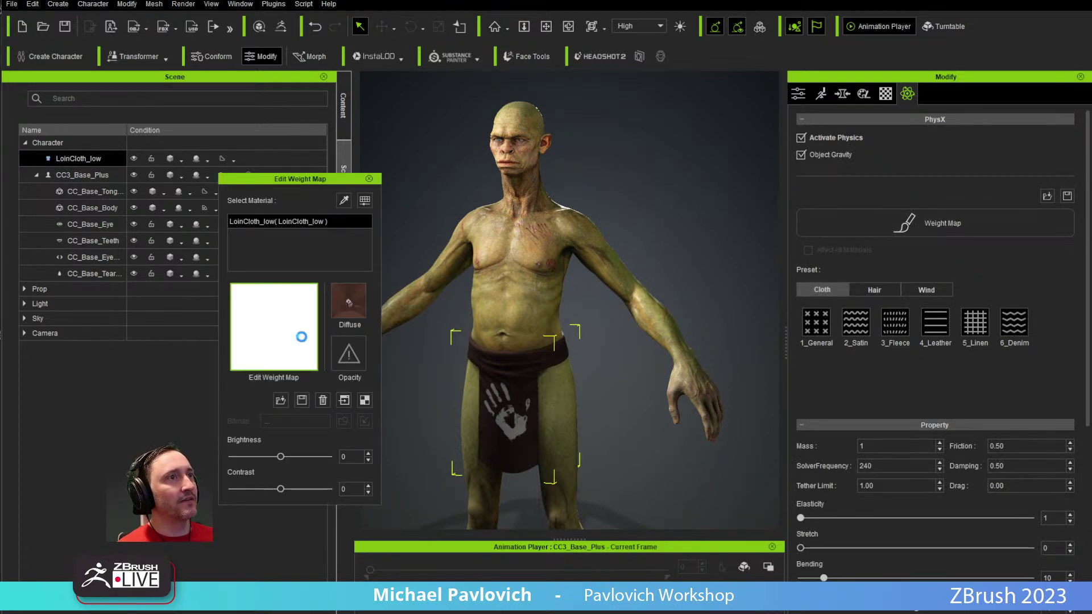
pyautogui.press('Escape')
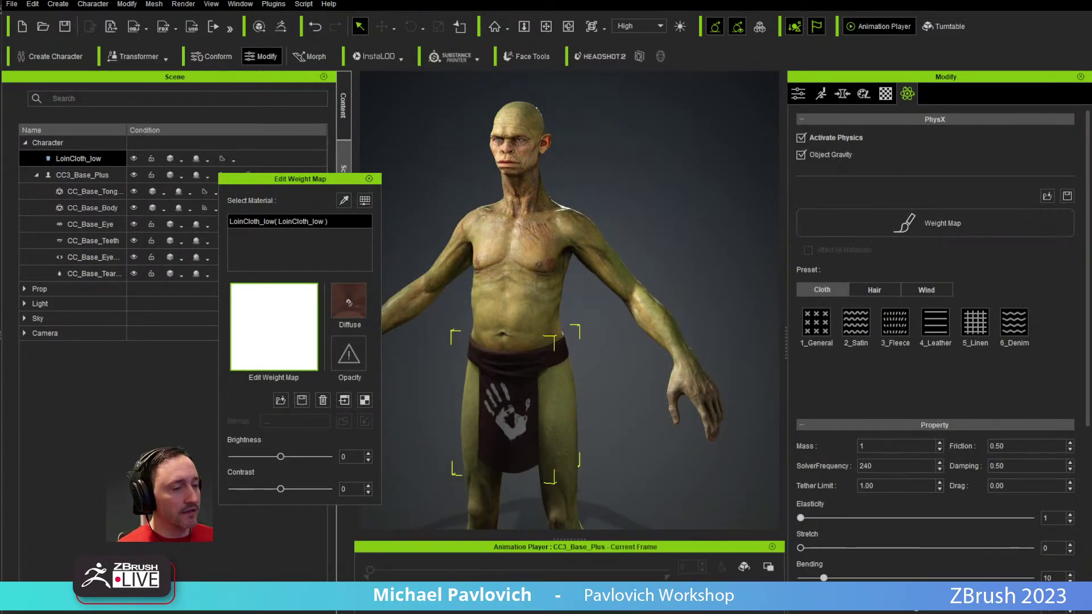
pyautogui.click(274, 327)
pyautogui.click(305, 458)
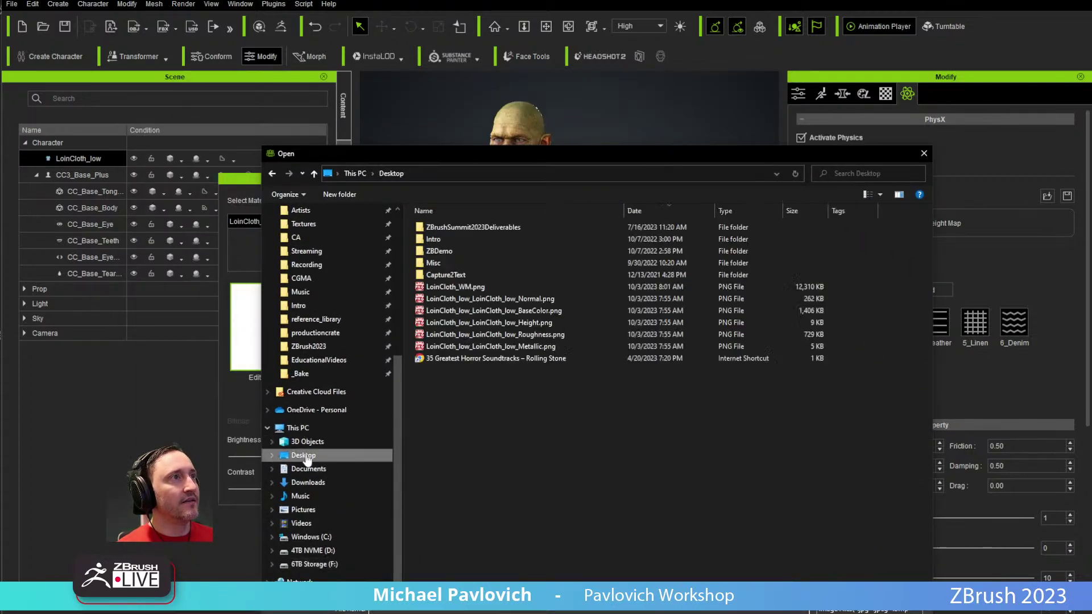
pyautogui.doubleClick(494, 286)
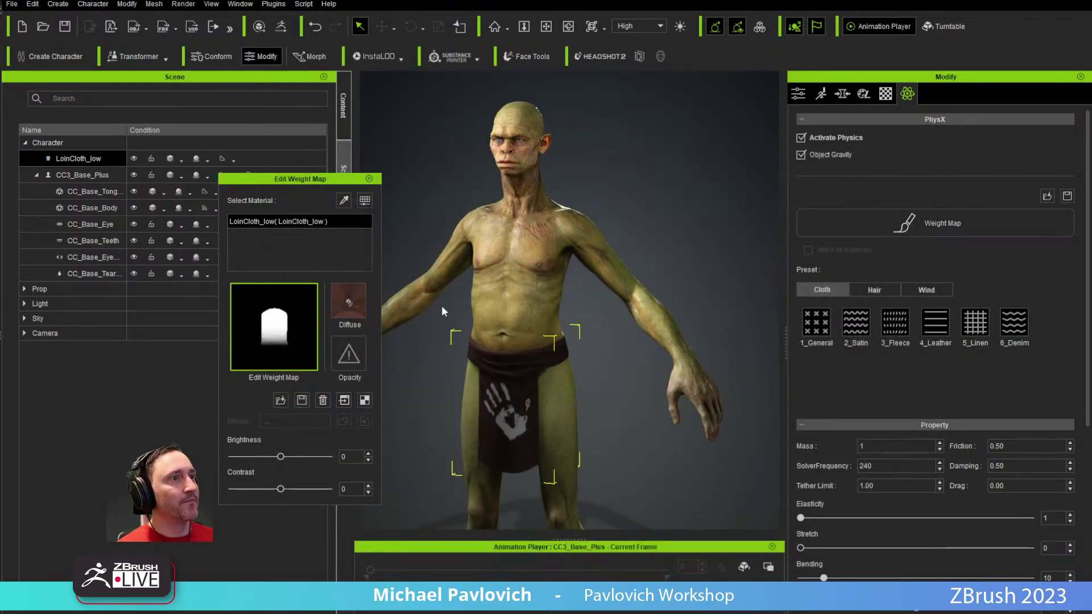
pyautogui.click(369, 178)
# Step: Play the male Walk_M animation to examine how the loincloth simulates against the legs, and return the character to its default pose
pyautogui.moveTo(665, 273); pyautogui.dragTo(614, 353, button='right')
pyautogui.rightClick(626, 582)
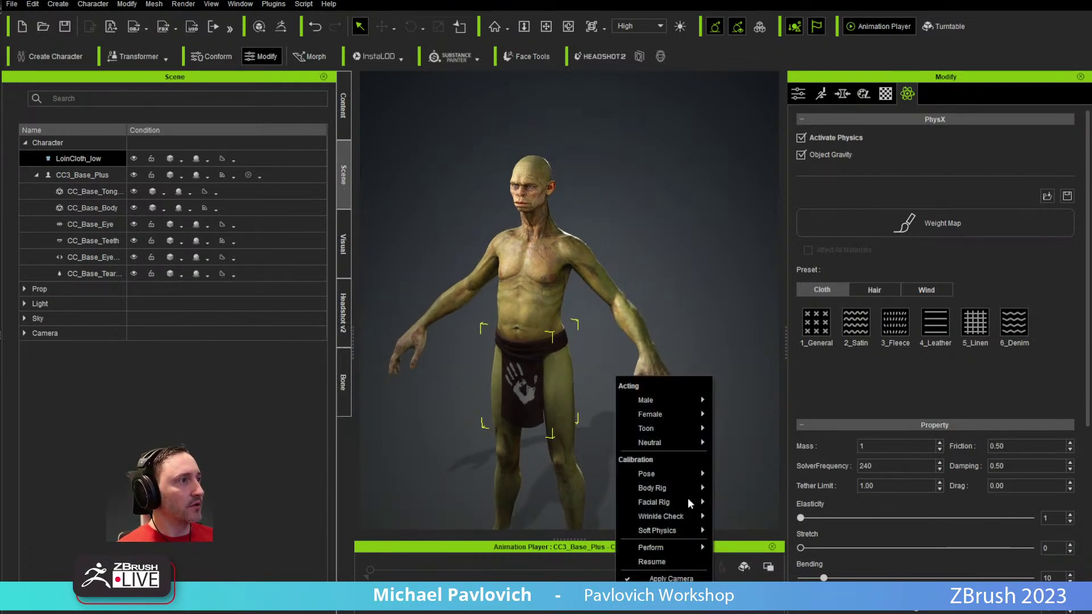
pyautogui.moveTo(668, 404)
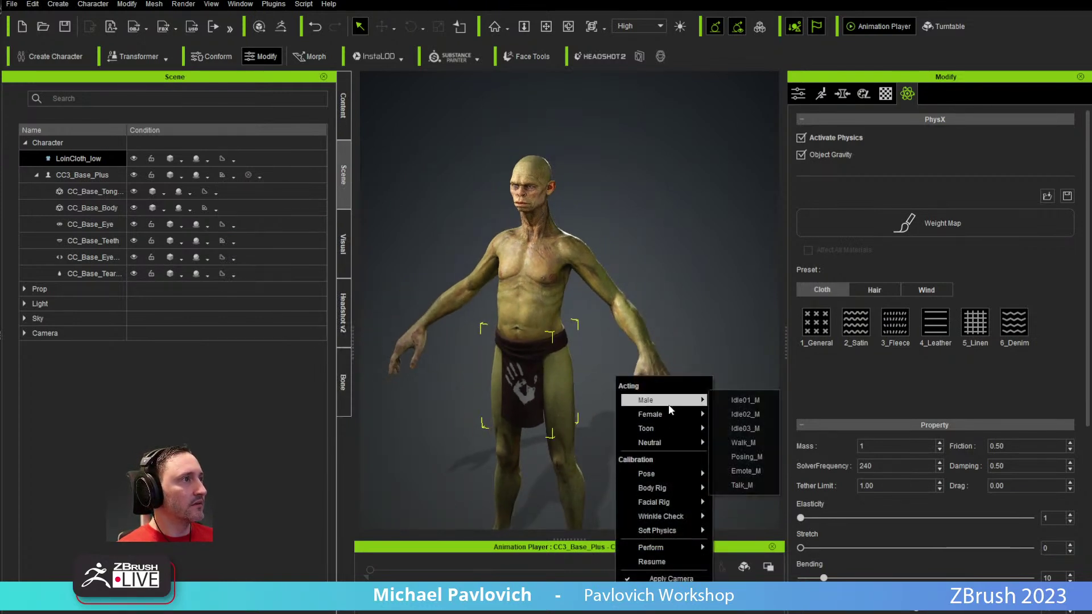
pyautogui.click(746, 456)
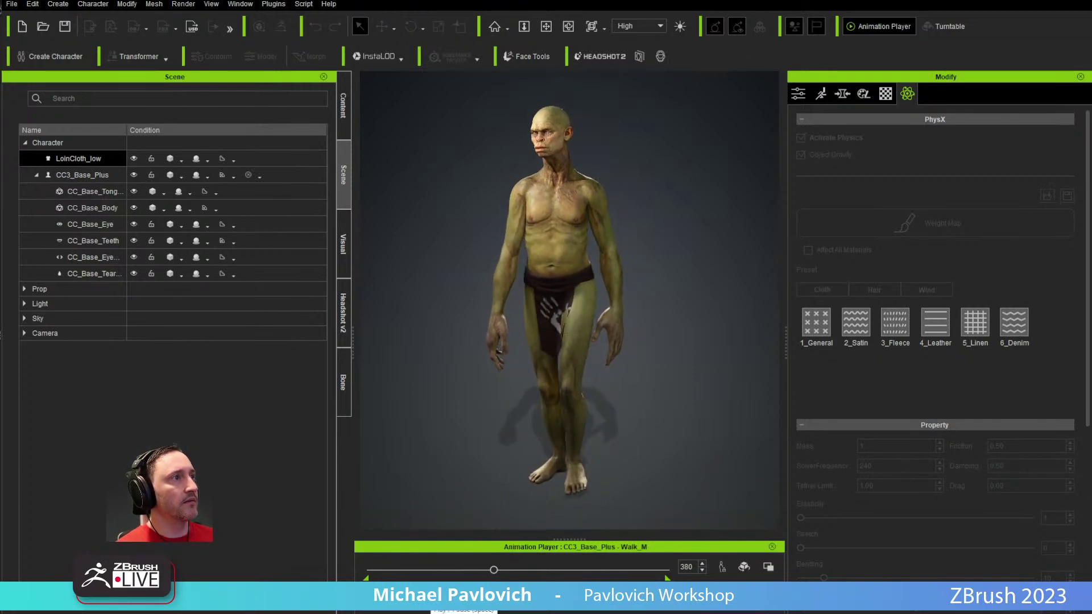
pyautogui.click(430, 596)
pyautogui.moveTo(620, 325); pyautogui.dragTo(609, 243, button='right')
pyautogui.scroll(3, 692, 312)
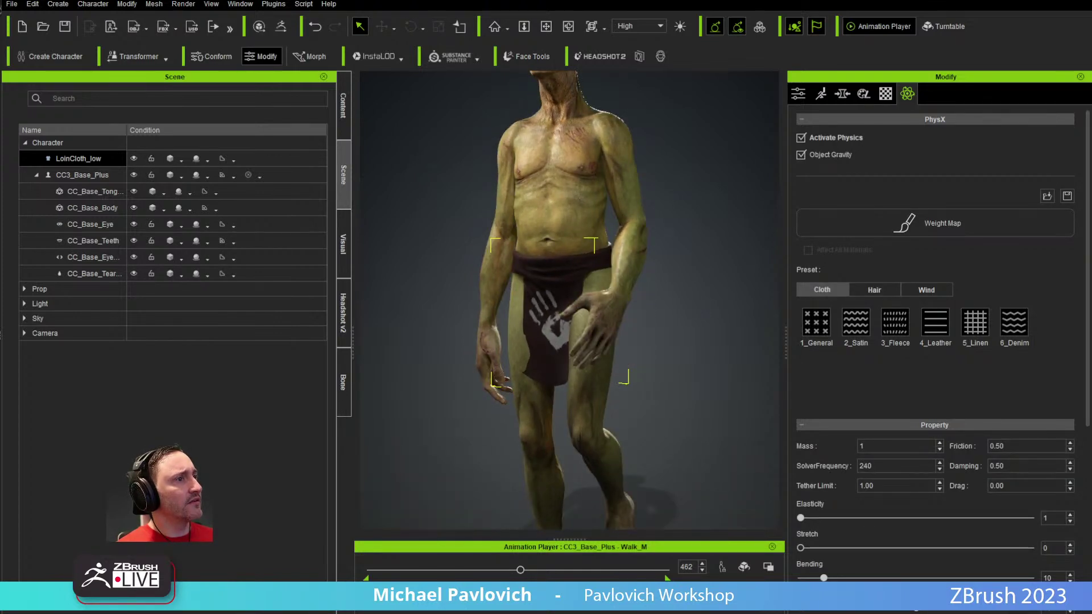
pyautogui.press('space')
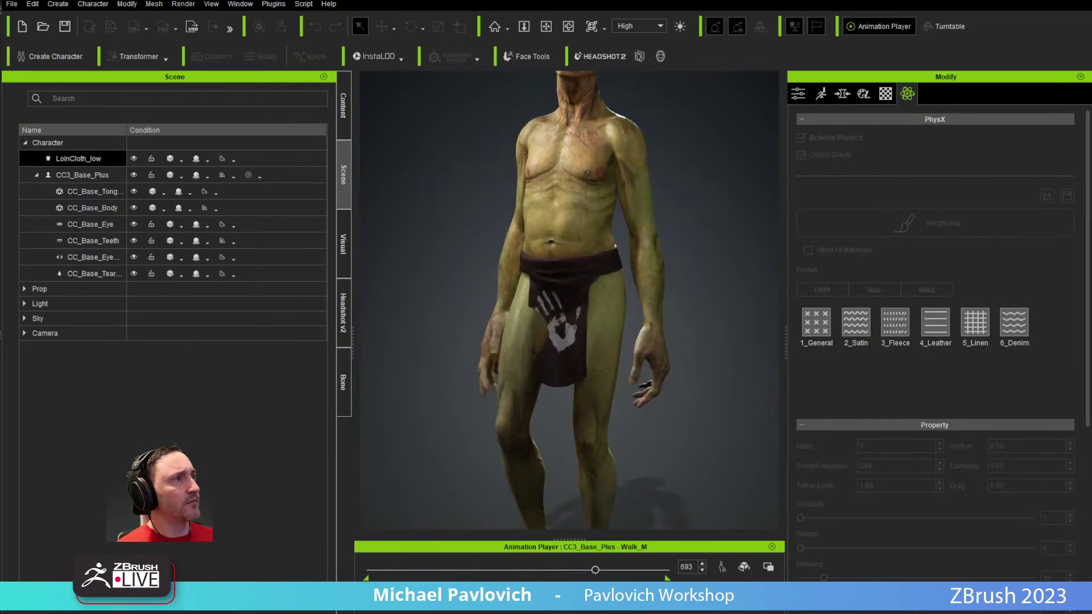
pyautogui.press('space')
pyautogui.rightClick(548, 337)
pyautogui.moveTo(649, 470)
pyautogui.click(733, 490)
# Step: Open the collision shape editor for CC3_Base_Plus and deactivate the collision shapes of the head and upper torso
pyautogui.click(82, 175)
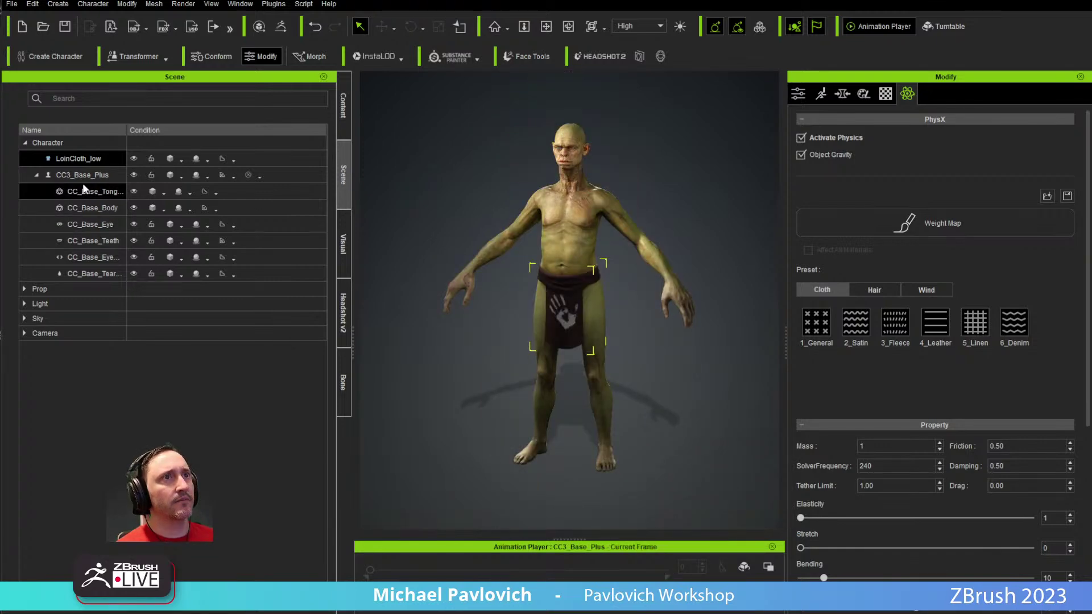
pyautogui.click(799, 94)
pyautogui.scroll(-2, 887, 335)
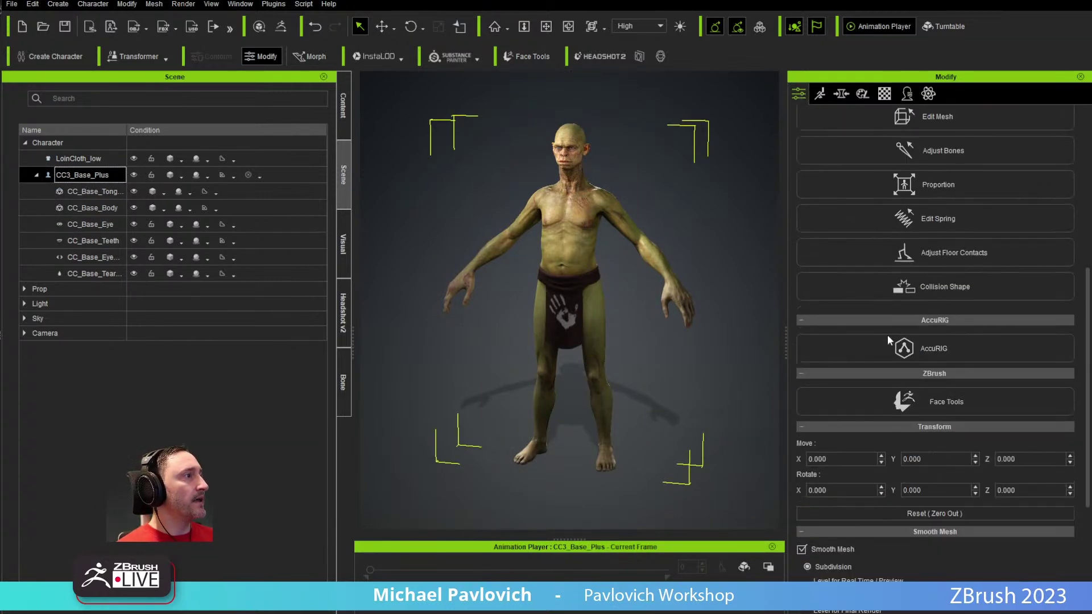
pyautogui.click(915, 286)
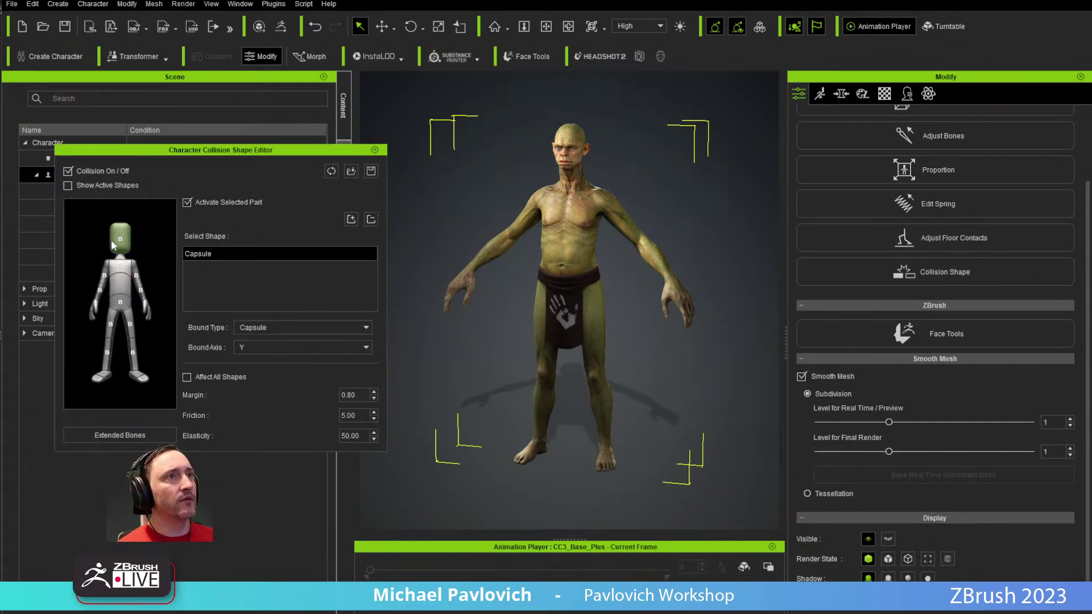
pyautogui.click(187, 202)
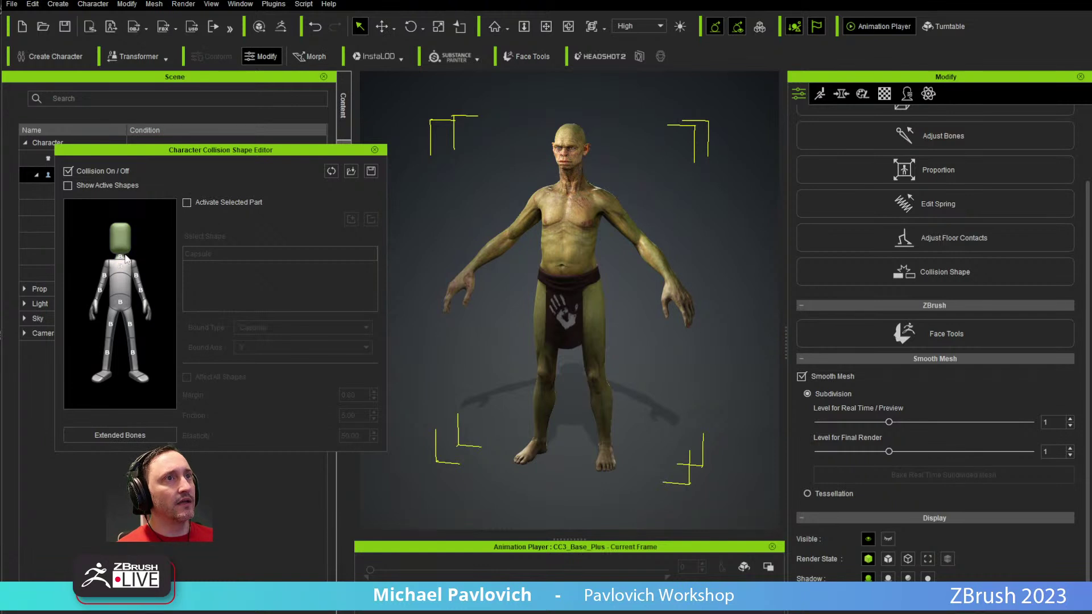
pyautogui.click(125, 260)
pyautogui.click(187, 203)
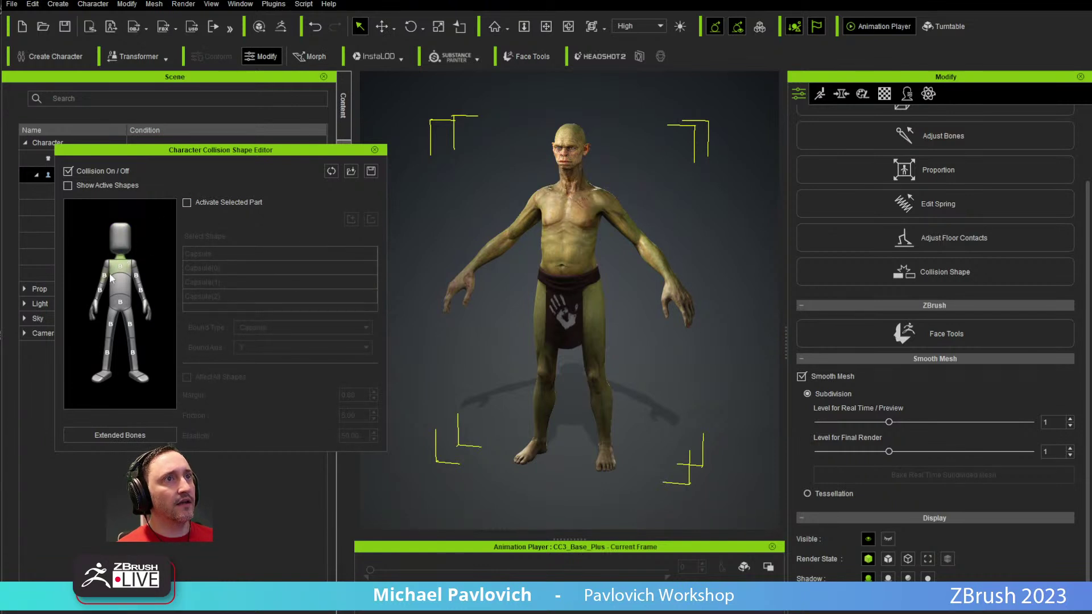
# Step: Deactivate the collision shapes of both upper arms and both forearms
pyautogui.click(138, 265)
pyautogui.click(187, 203)
pyautogui.click(137, 278)
pyautogui.click(187, 202)
pyautogui.click(105, 278)
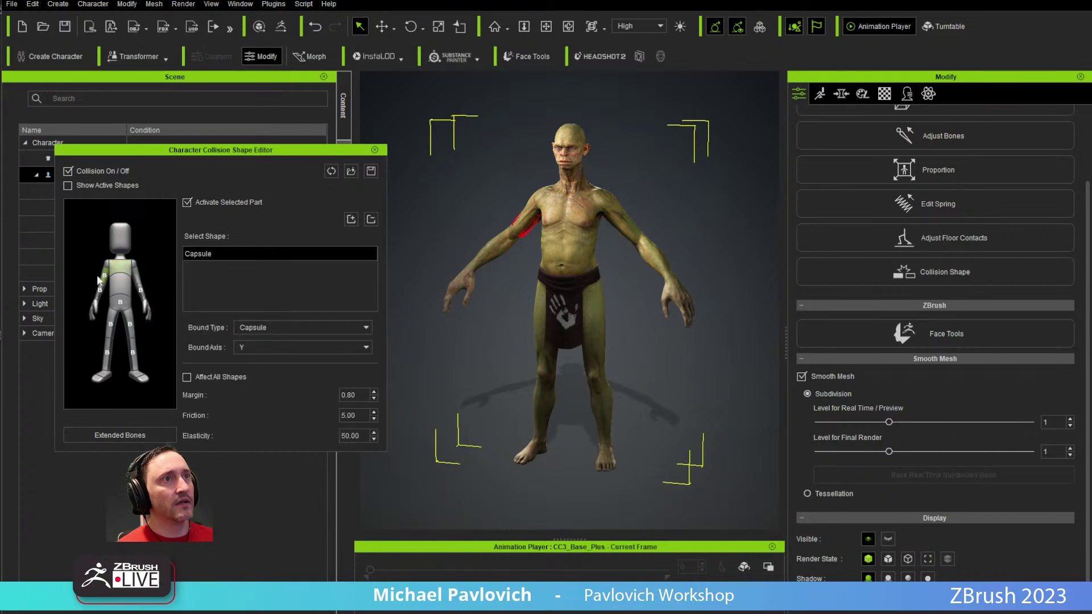
pyautogui.click(112, 253)
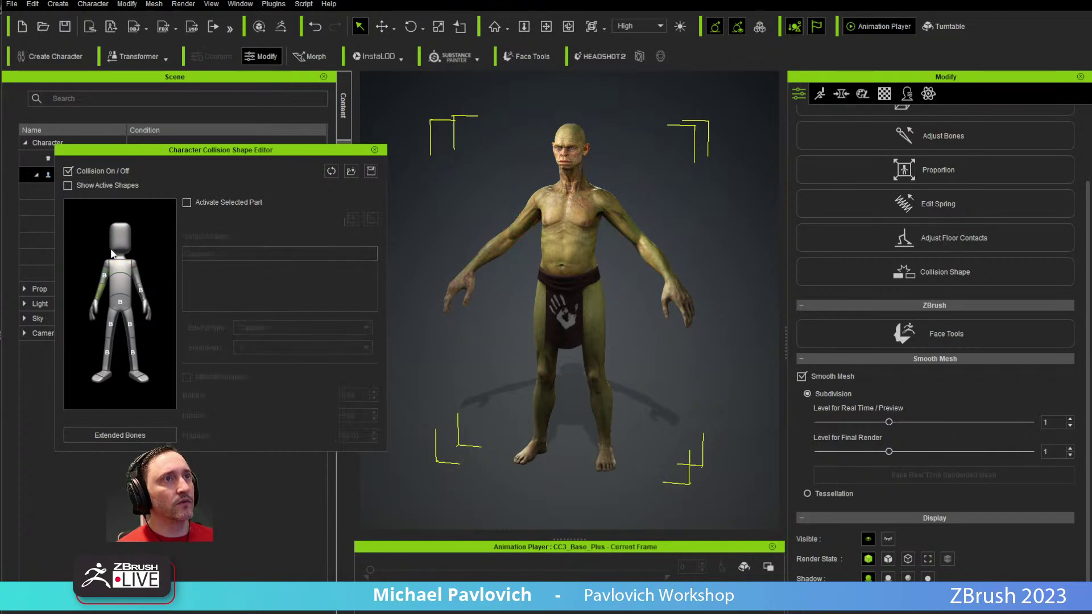
pyautogui.click(105, 279)
pyautogui.click(142, 292)
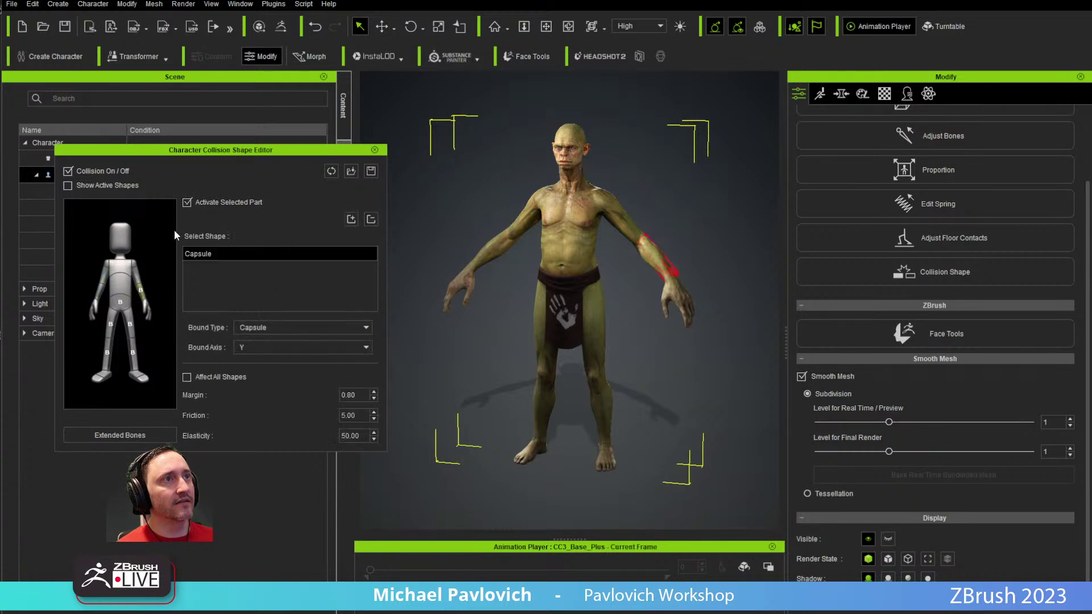
pyautogui.click(189, 204)
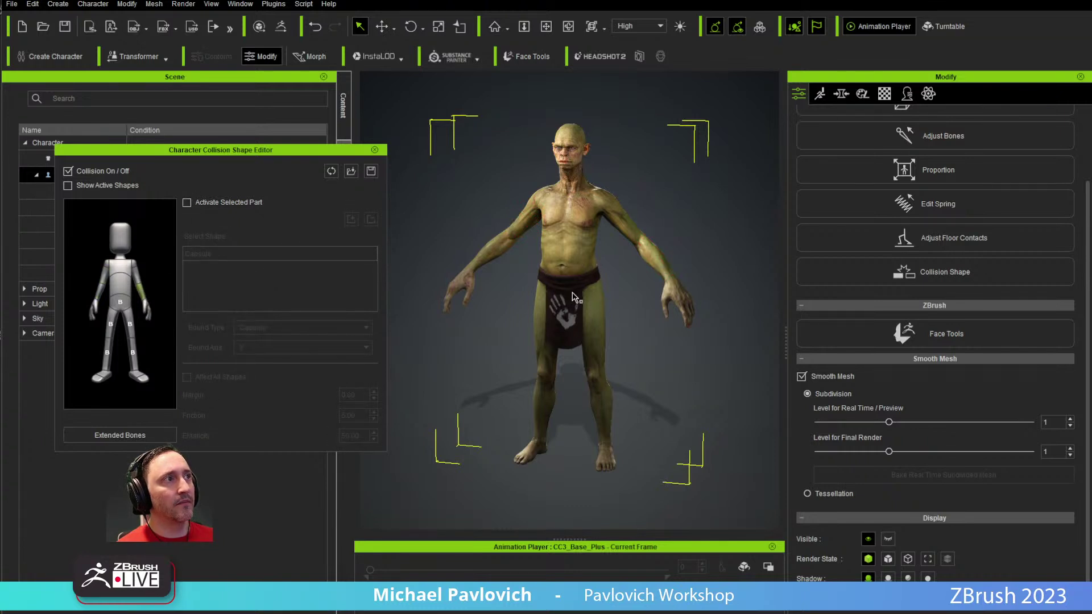
# Step: Deactivate the collision shapes of both lower legs, leaving the hip and thigh shapes active
pyautogui.click(134, 352)
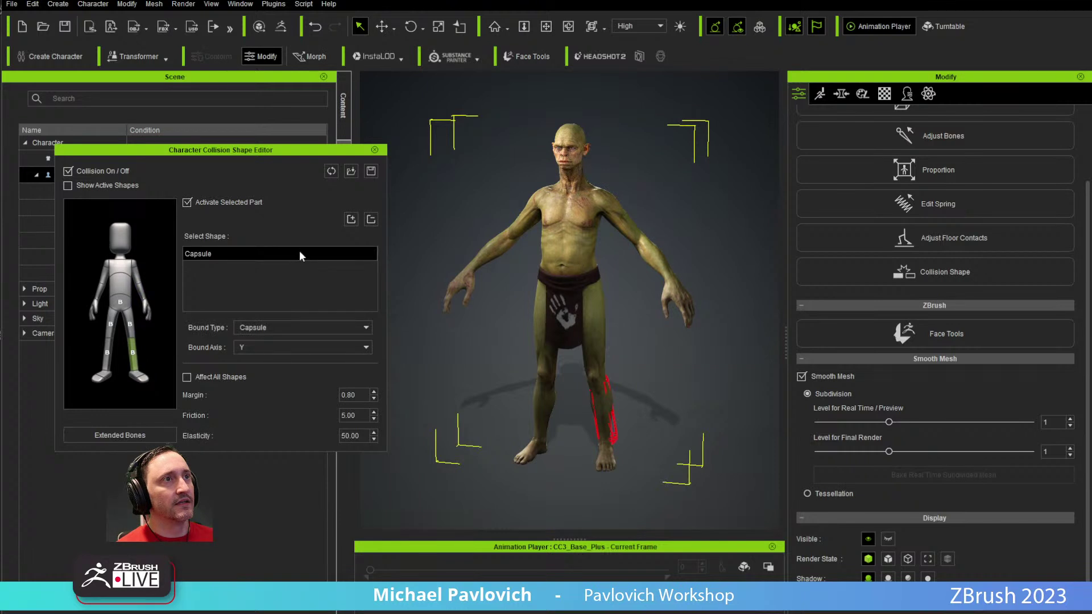
pyautogui.click(108, 349)
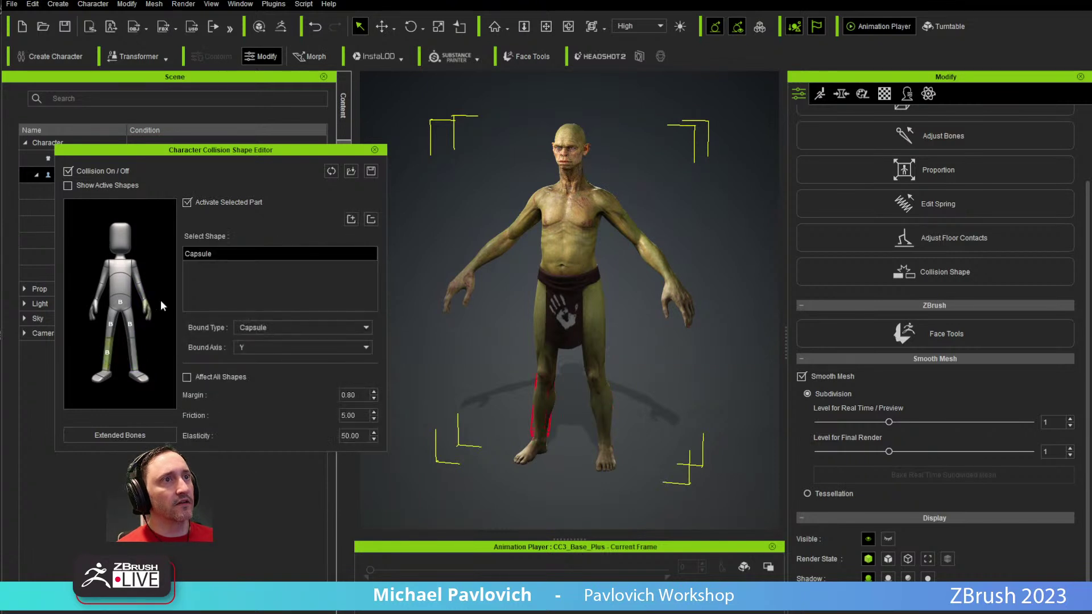
pyautogui.click(186, 202)
pyautogui.scroll(5, 455, 284)
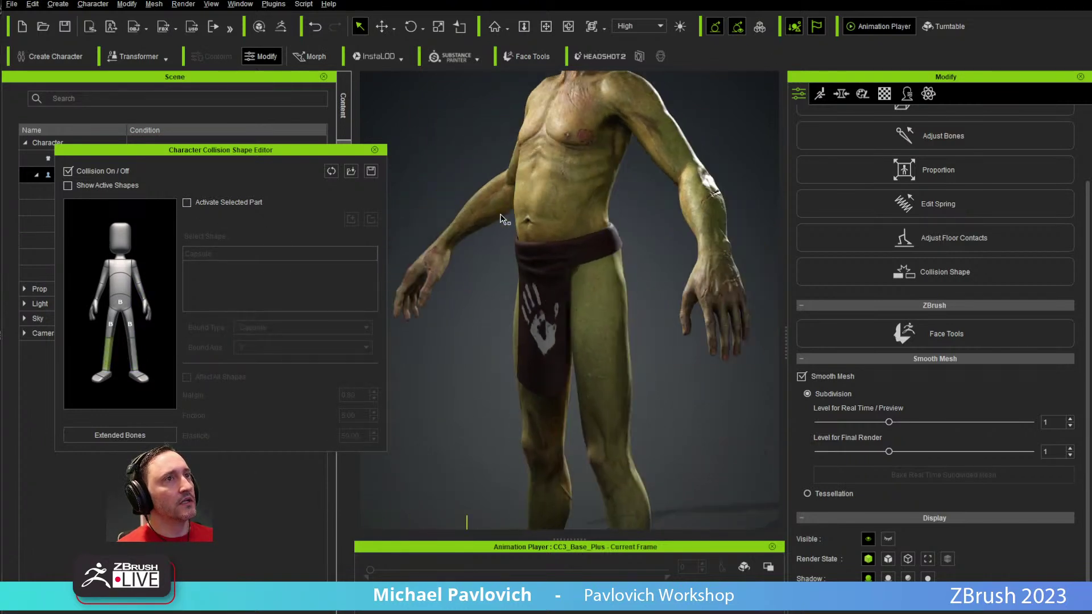
# Step: Rotate the collision capsule of the character's right thigh forward so it runs along the front of the leg
pyautogui.scroll(3, 539, 180)
pyautogui.click(112, 326)
pyautogui.moveTo(582, 289); pyautogui.dragTo(651, 244, button='right')
pyautogui.press('w')
pyautogui.press('e')
pyautogui.press('r')
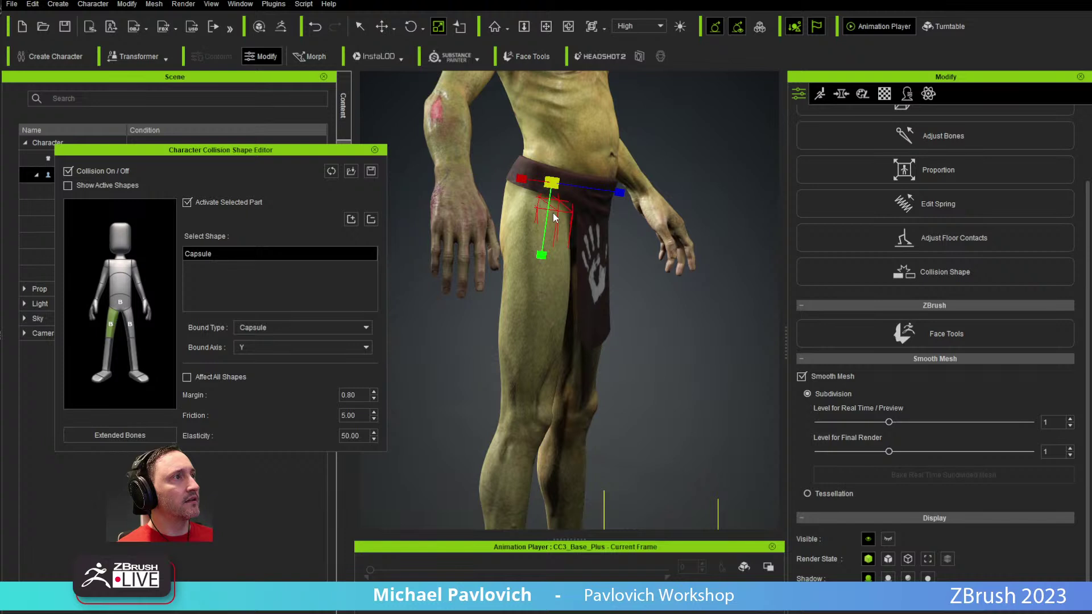
pyautogui.press('e')
pyautogui.moveTo(614, 191); pyautogui.dragTo(616, 190)
pyautogui.moveTo(646, 239); pyautogui.dragTo(597, 219, button='right')
pyautogui.press('w')
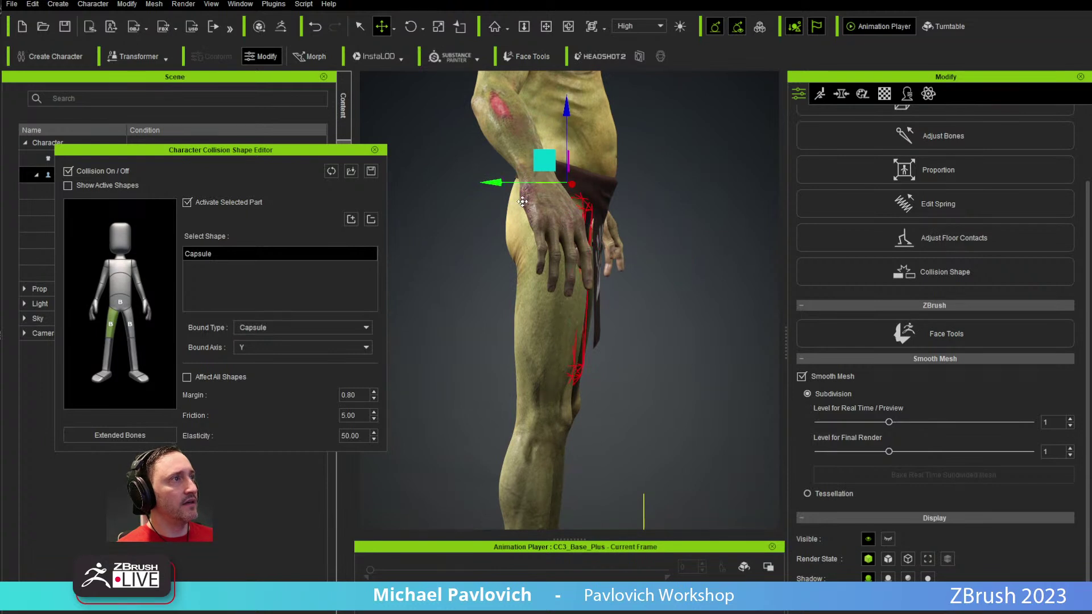
pyautogui.moveTo(500, 182); pyautogui.dragTo(493, 260, button='right')
# Step: Angle the right thigh's collision capsule outward to follow the leg and shift it into place at the front of the thigh
pyautogui.moveTo(629, 275); pyautogui.dragTo(577, 165, button='right')
pyautogui.press('e')
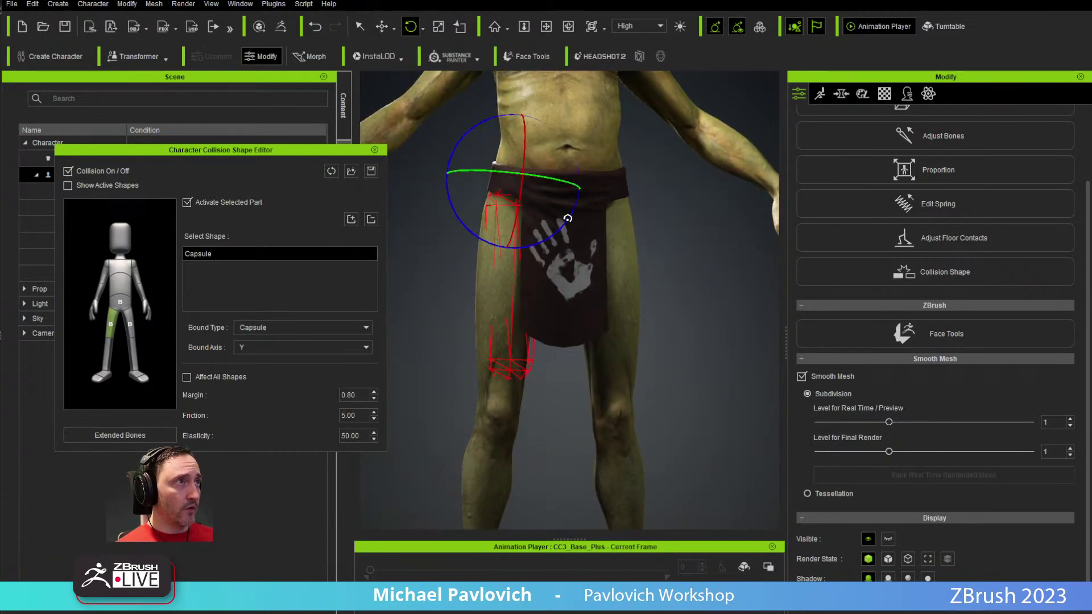
pyautogui.press('w')
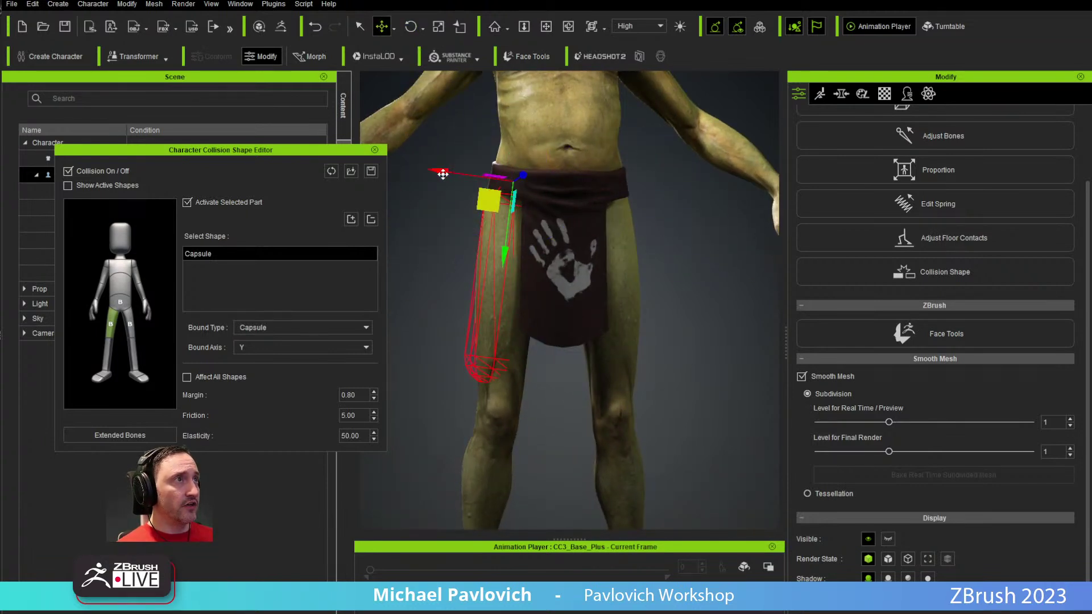
pyautogui.moveTo(451, 173); pyautogui.dragTo(489, 214, button='right')
pyautogui.press('e')
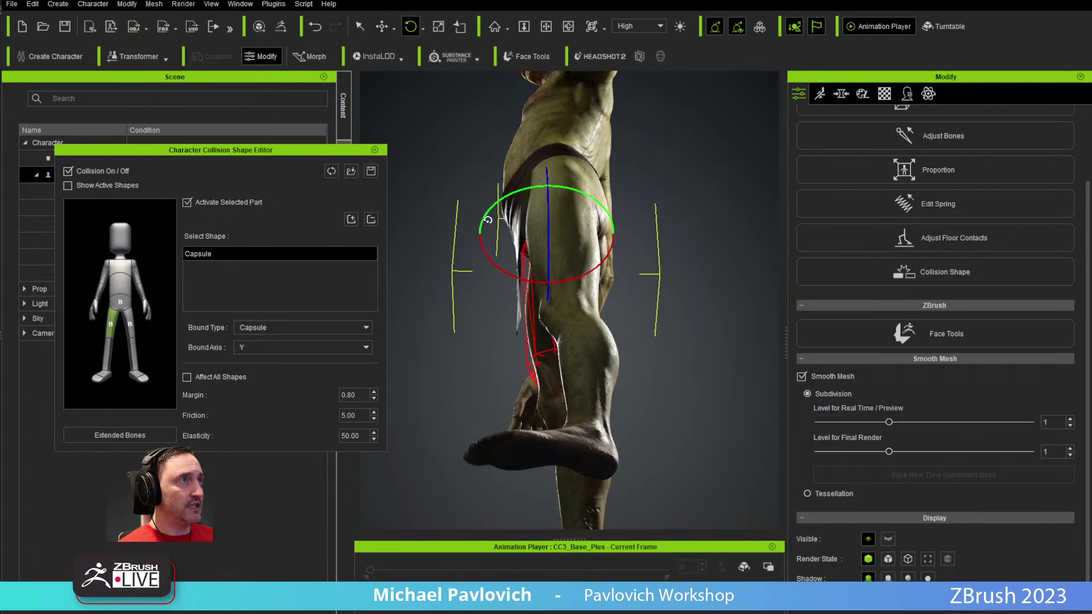
pyautogui.press('w')
pyautogui.moveTo(471, 234); pyautogui.dragTo(475, 233)
pyautogui.moveTo(492, 257); pyautogui.dragTo(287, 277, button='right')
# Step: Select the left thigh's collision capsule and rotate it forward to run along the front of the leg
pyautogui.click(126, 330)
pyautogui.moveTo(602, 275); pyautogui.dragTo(290, 270, button='right')
pyautogui.press('e')
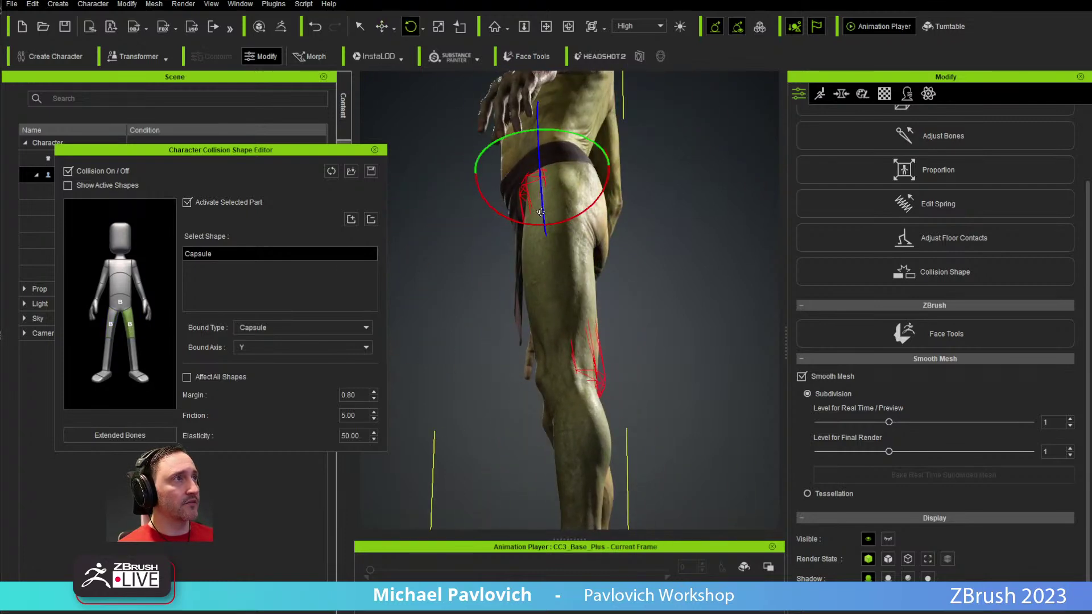
pyautogui.moveTo(539, 206); pyautogui.dragTo(560, 193, button='right')
pyautogui.press('r')
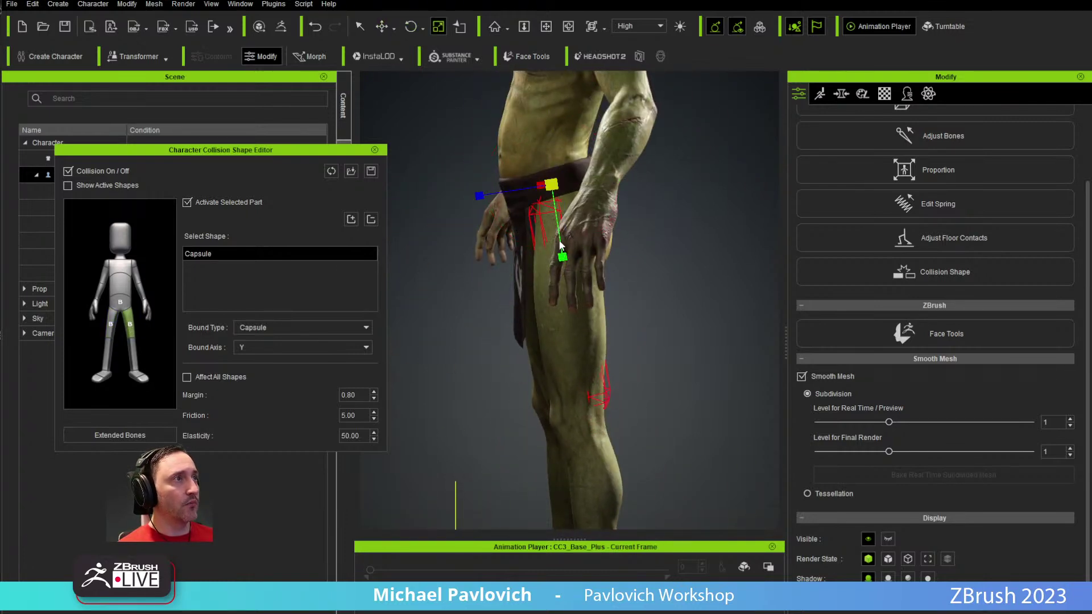
pyautogui.press('w')
pyautogui.press('e')
pyautogui.moveTo(489, 165); pyautogui.dragTo(463, 179)
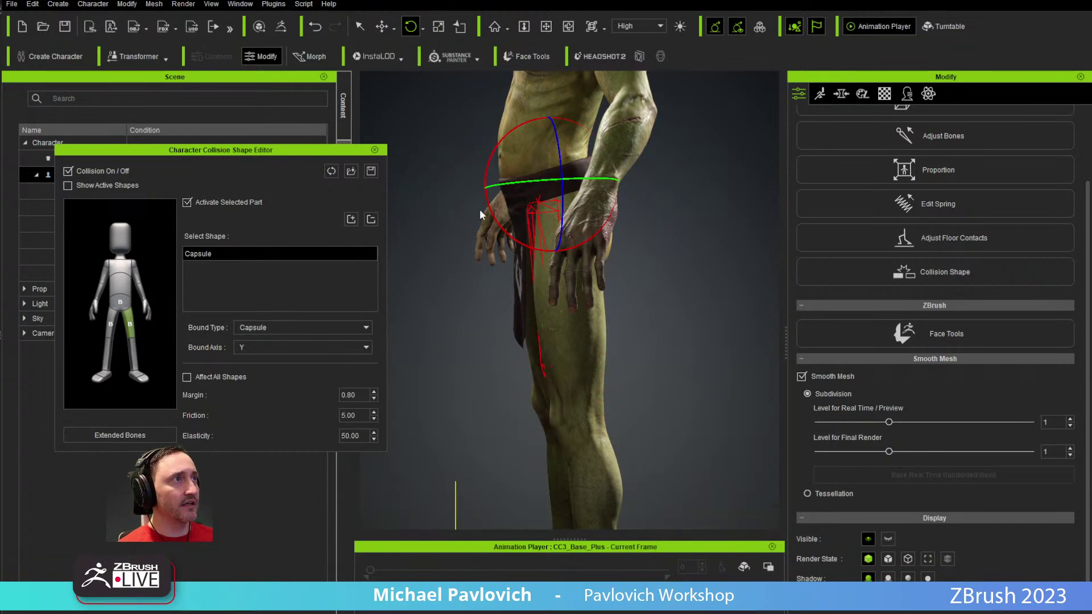
# Step: Fine-tune the position and tilt of the left thigh's collision capsule, and close the collision shape editor
pyautogui.press('w')
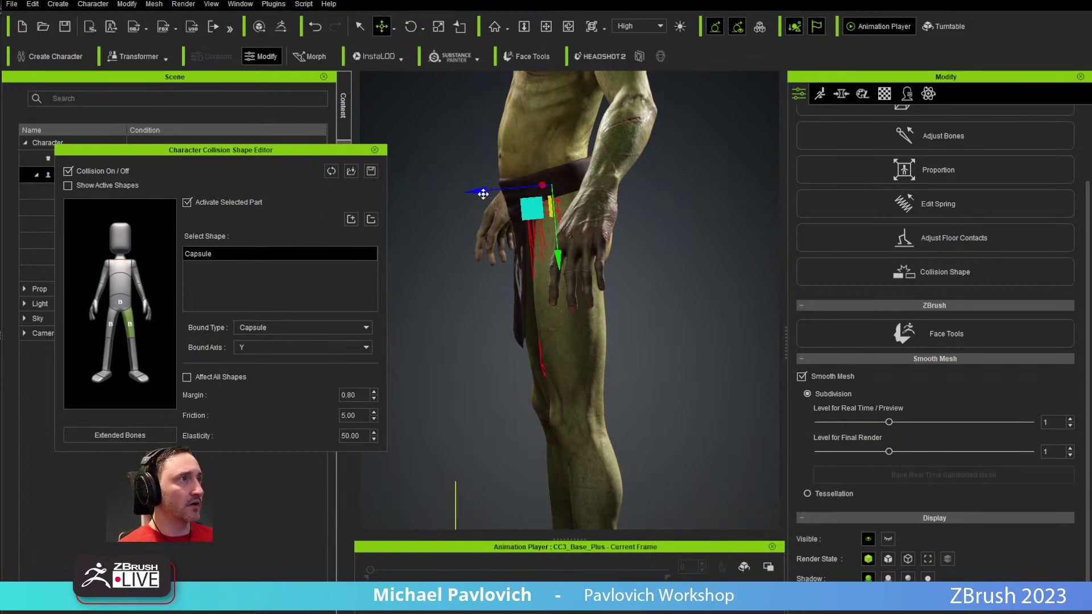
pyautogui.press('e')
pyautogui.moveTo(494, 162); pyautogui.dragTo(492, 158)
pyautogui.press('w')
pyautogui.keyDown('alt'); pyautogui.moveTo(435, 254); pyautogui.dragTo(763, 296); pyautogui.keyUp('alt')
pyautogui.press('q')
pyautogui.keyDown('alt'); pyautogui.moveTo(646, 288); pyautogui.dragTo(663, 324, button='right'); pyautogui.keyUp('alt')
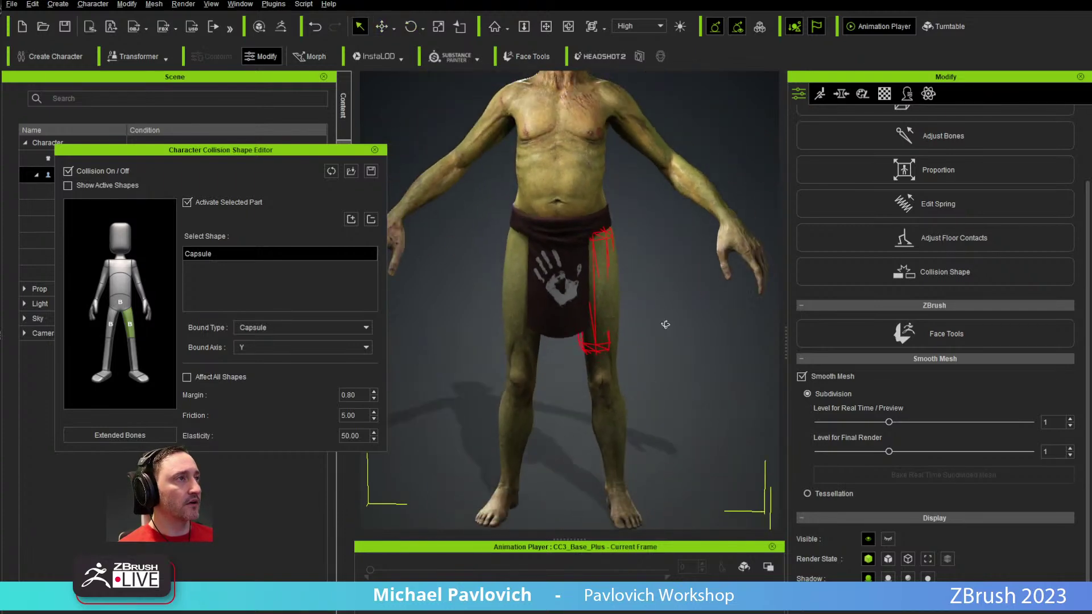
pyautogui.click(374, 150)
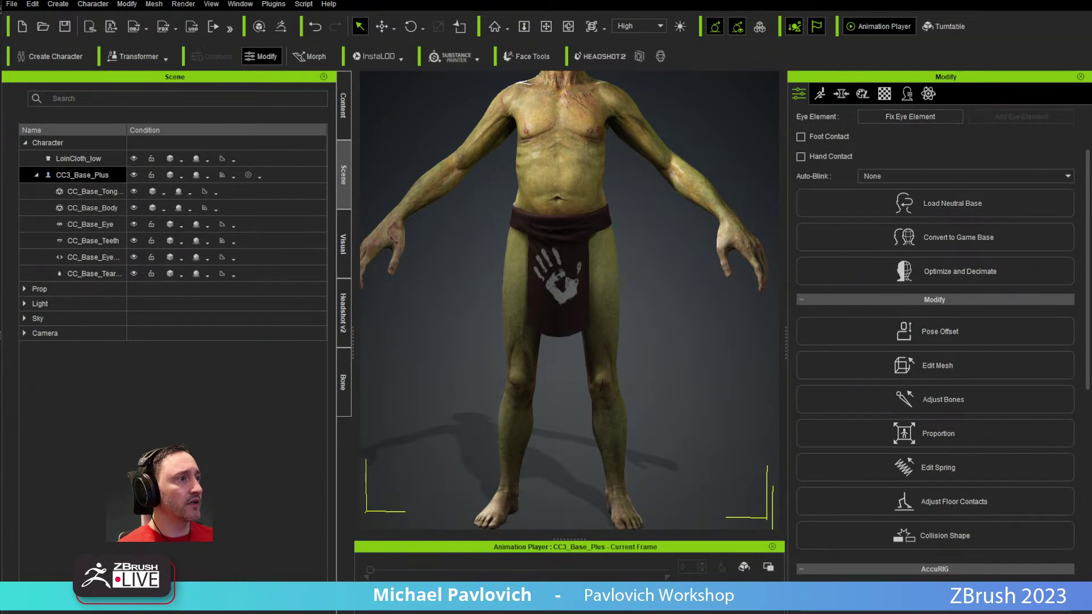
# Step: Play the female Walk_F animation to examine the loincloth against the adjusted thigh capsules, and return the character to the A-Pose
pyautogui.rightClick(616, 377)
pyautogui.moveTo(665, 414)
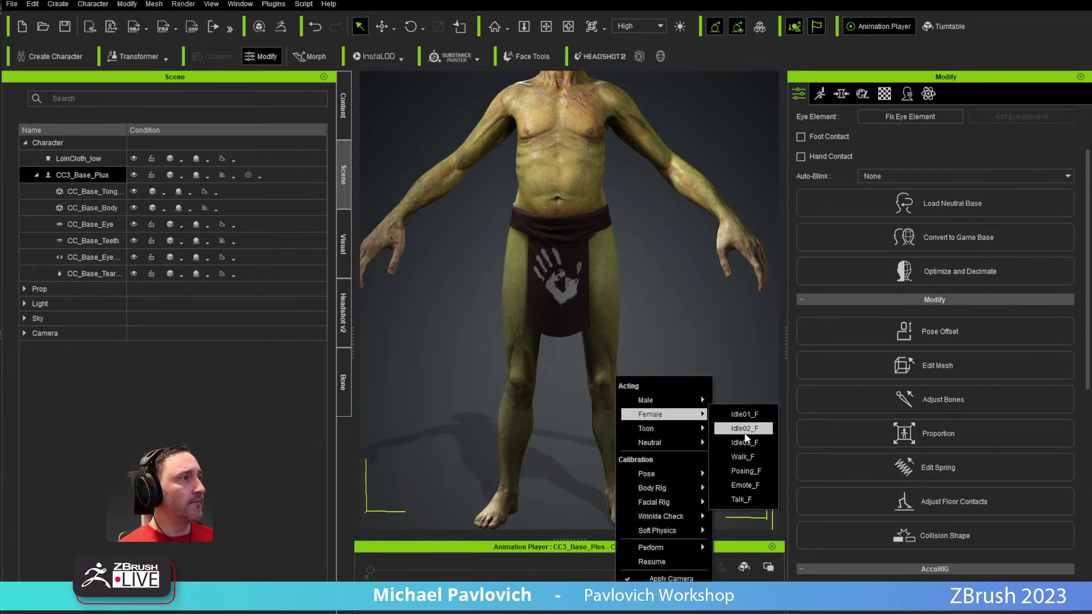
pyautogui.click(743, 456)
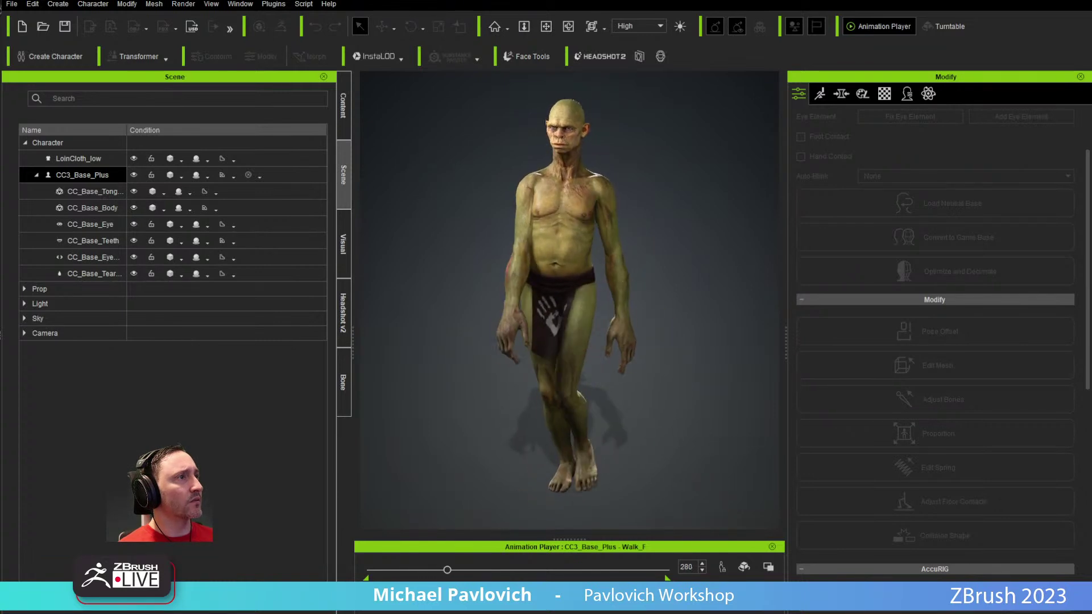
pyautogui.click(606, 376)
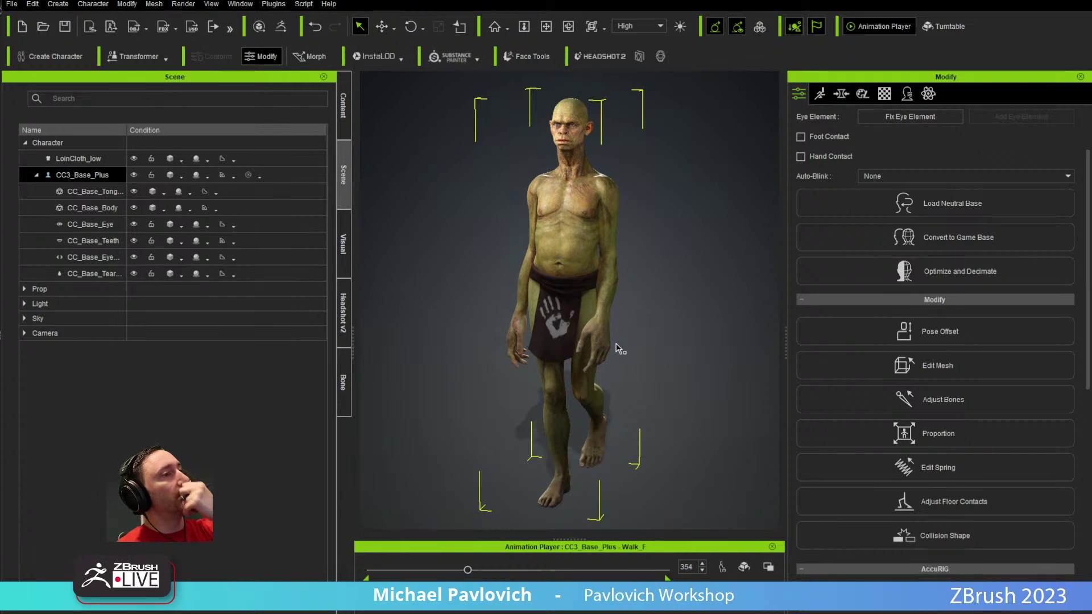
pyautogui.moveTo(511, 314); pyautogui.dragTo(415, 304, button='right')
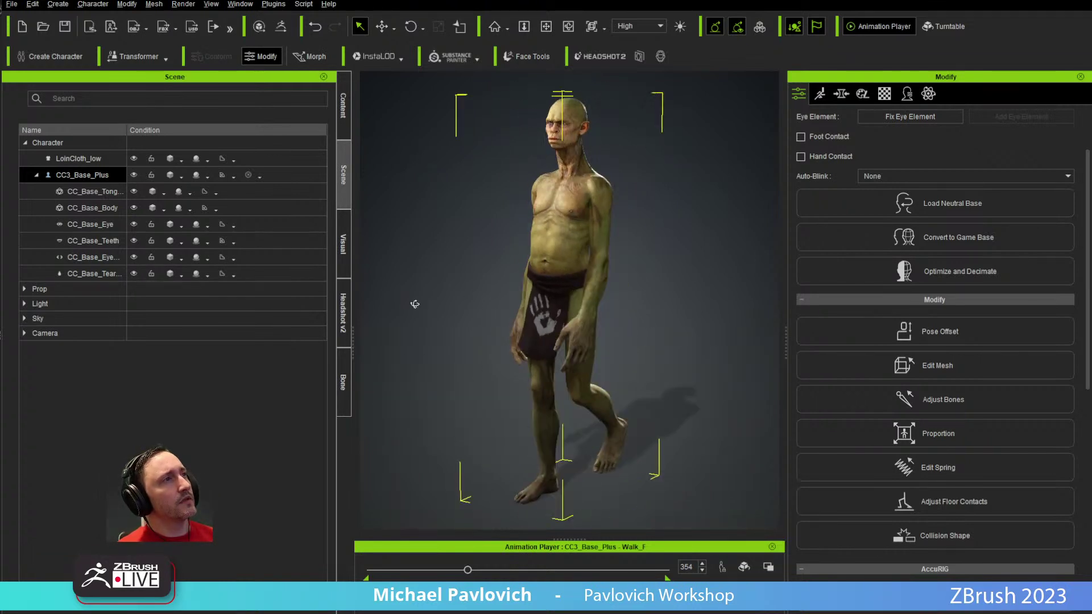
pyautogui.rightClick(617, 378)
pyautogui.moveTo(659, 473)
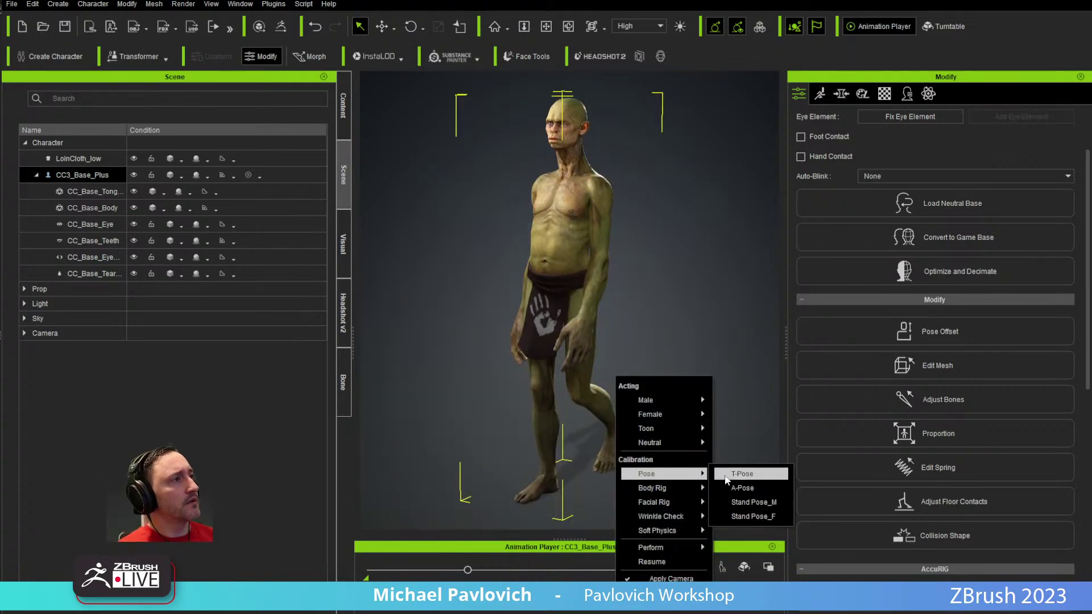
pyautogui.click(734, 489)
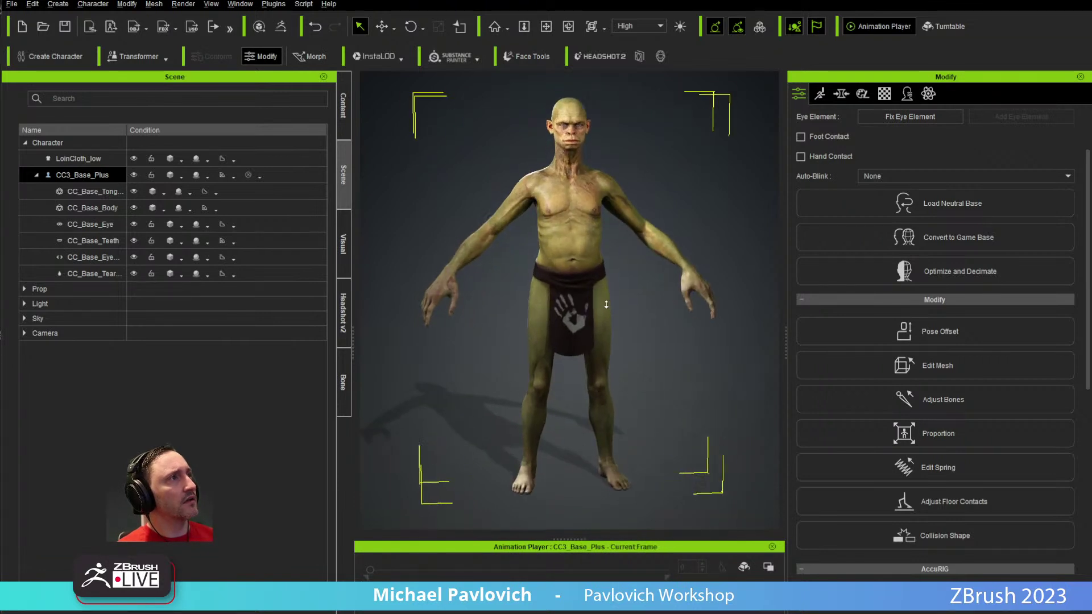
# Step: Add the custom Goblin2 head accessory from the Accessory > Head content to the character
pyautogui.click(348, 114)
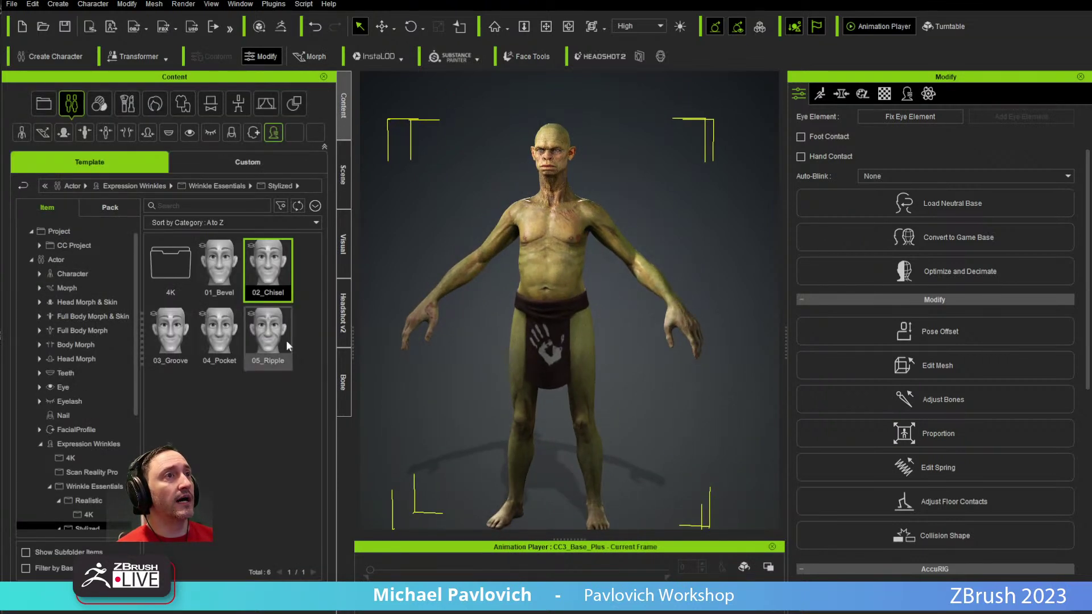
pyautogui.click(223, 170)
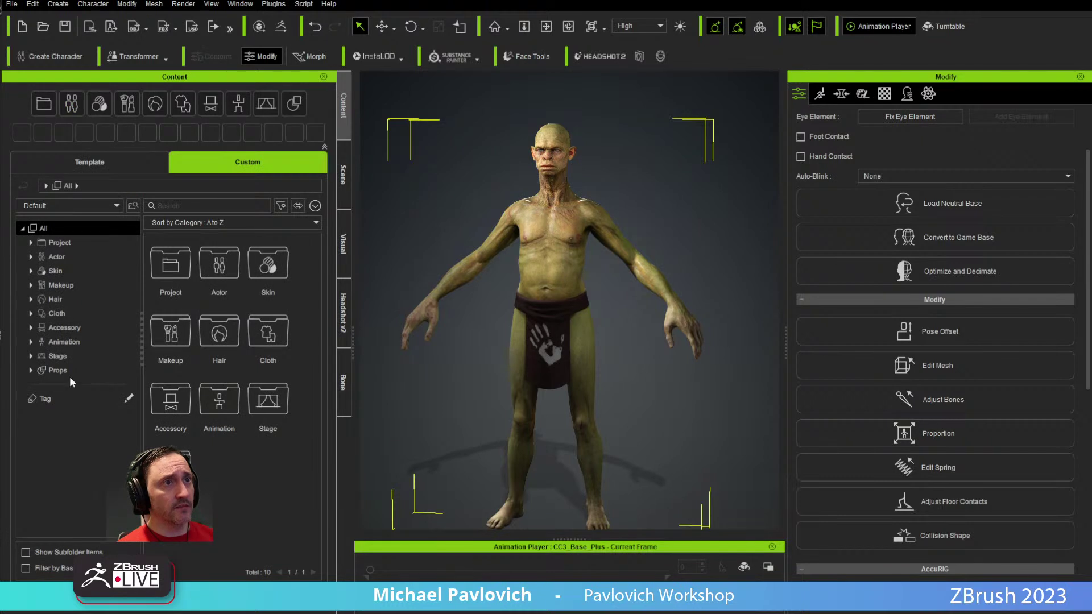
pyautogui.click(31, 328)
pyautogui.click(81, 341)
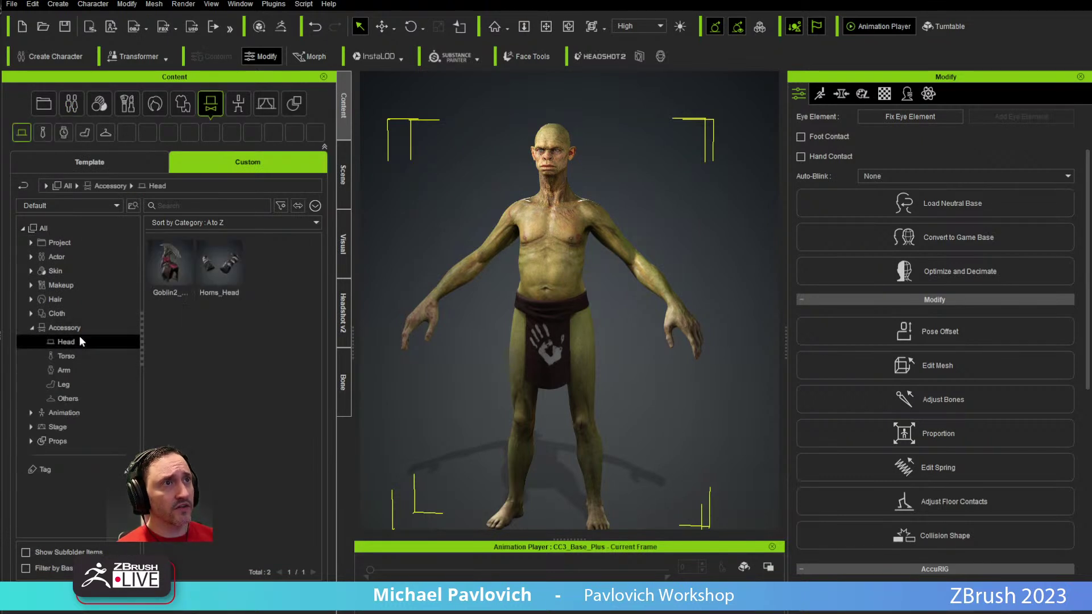
pyautogui.moveTo(468, 286); pyautogui.dragTo(440, 287, button='right')
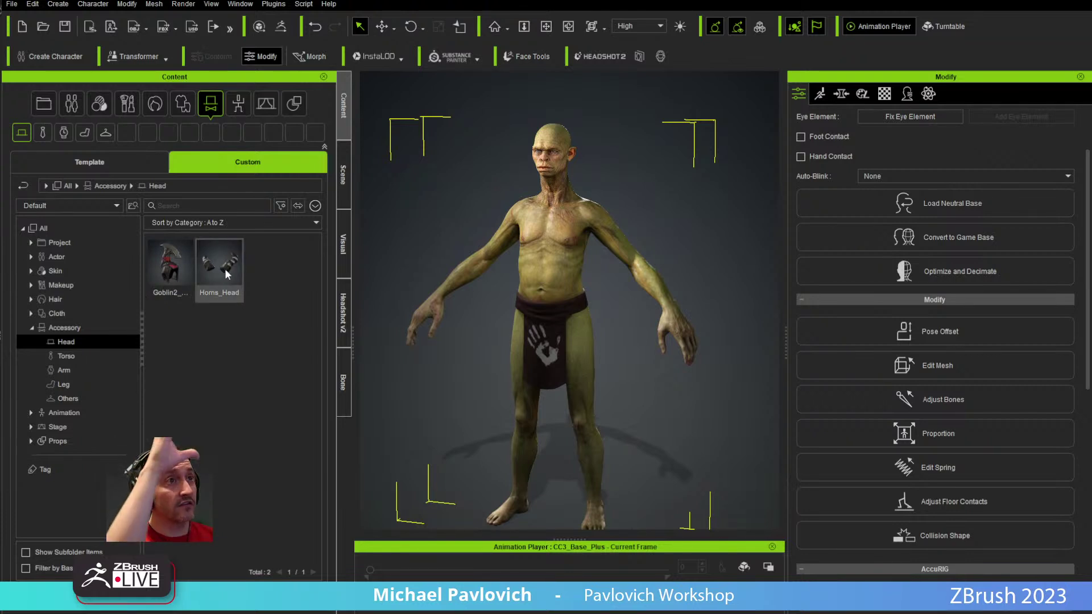
pyautogui.doubleClick(171, 268)
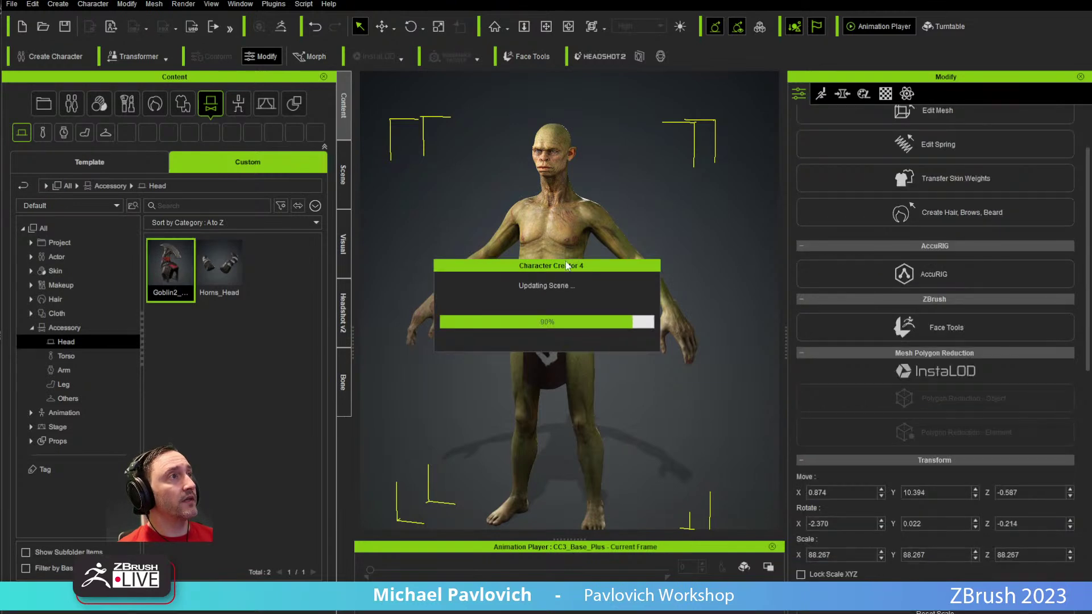
pyautogui.scroll(5, 580, 216)
pyautogui.moveTo(583, 175); pyautogui.dragTo(575, 472, button='middle')
pyautogui.moveTo(575, 473); pyautogui.dragTo(506, 349, button='right')
# Step: Look through the remaining custom accessory categories and add Club_Troll1 from Others to the character
pyautogui.click(90, 356)
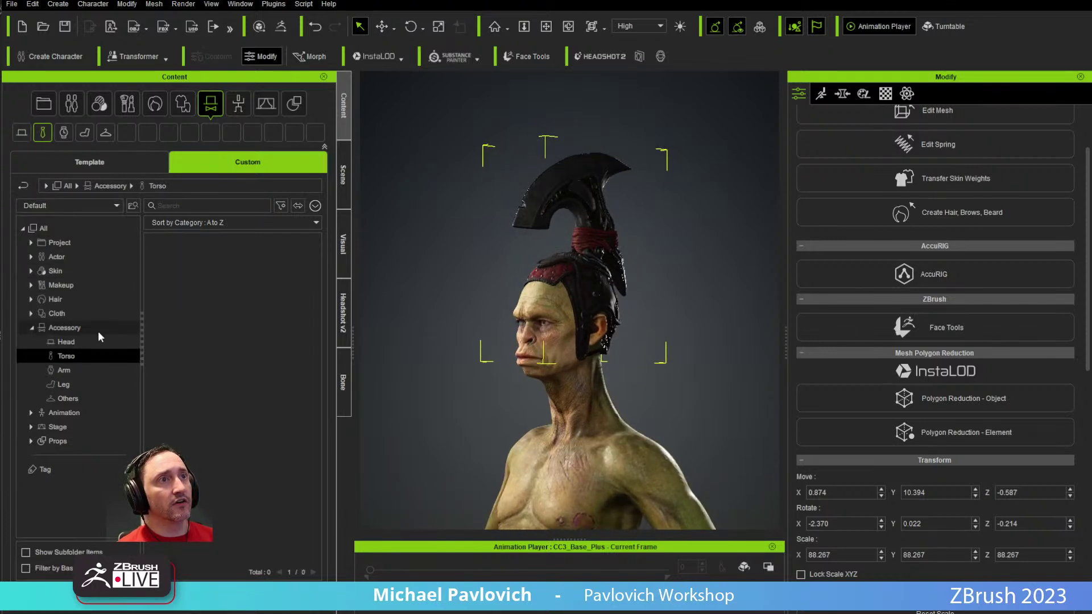
pyautogui.click(74, 372)
pyautogui.click(72, 384)
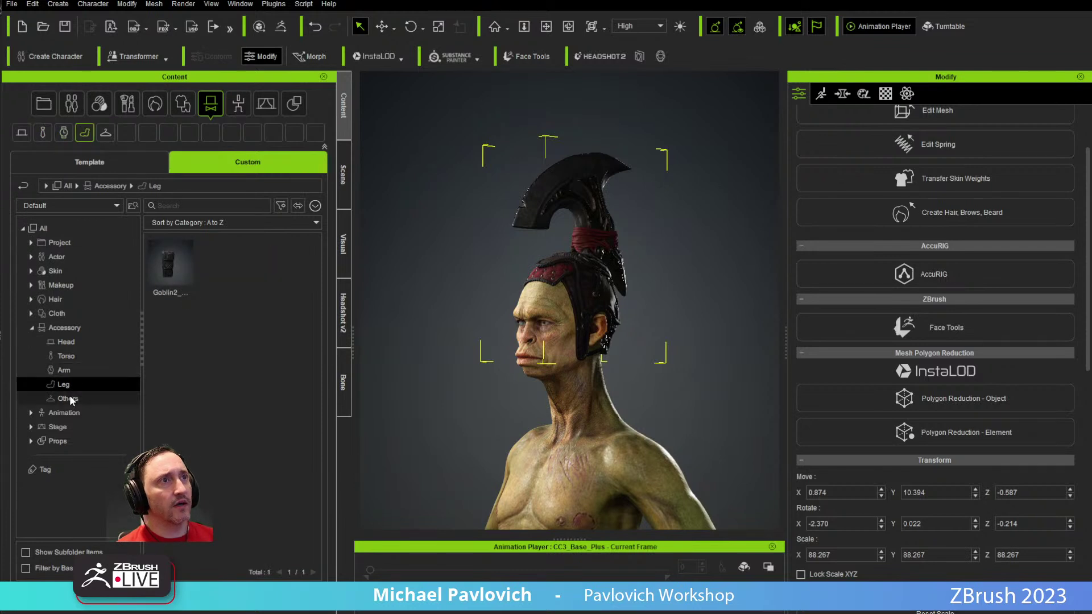
pyautogui.click(71, 396)
pyautogui.doubleClick(223, 276)
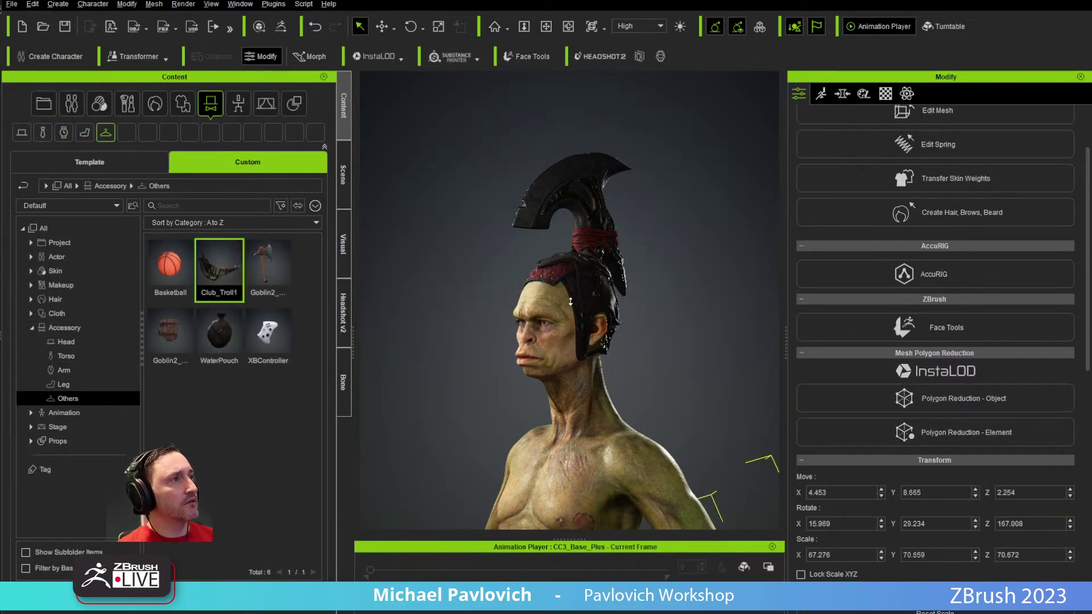
pyautogui.scroll(-8, 573, 290)
pyautogui.moveTo(574, 393); pyautogui.dragTo(574, 341, button='middle')
pyautogui.moveTo(575, 341); pyautogui.dragTo(785, 379, button='right')
pyautogui.moveTo(579, 323); pyautogui.dragTo(631, 307, button='right')
# Step: Move the club from the character's left hand over to the right hand
pyautogui.press('w')
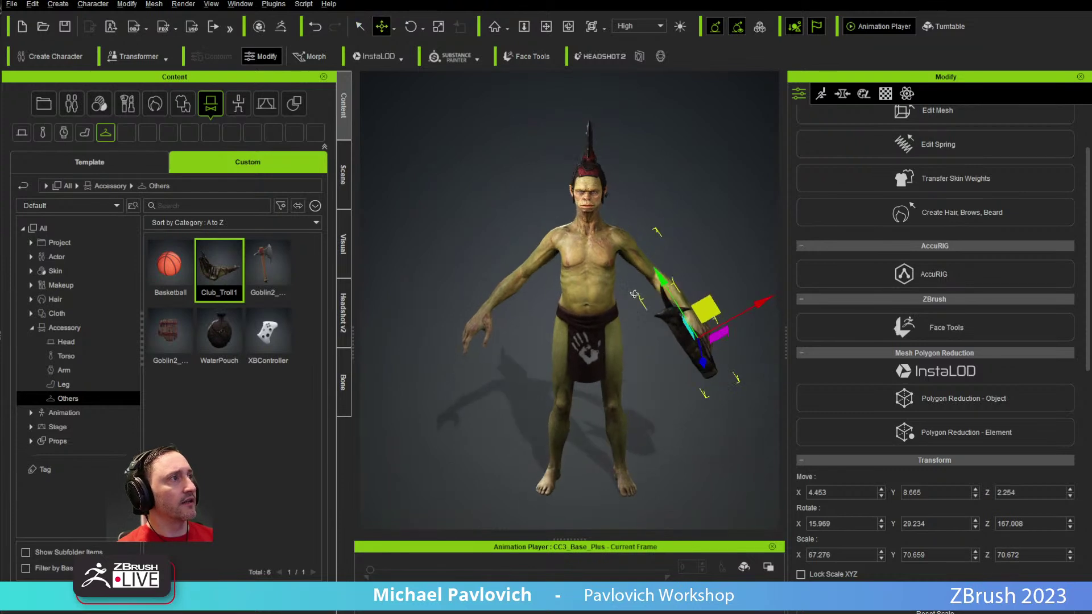
pyautogui.moveTo(707, 307); pyautogui.dragTo(488, 312)
pyautogui.moveTo(492, 314); pyautogui.dragTo(573, 340, button='right')
pyautogui.press('w')
pyautogui.press('w')
# Step: Rotate the club in the right hand to about -3, 31, 113 degrees and shift its handle into the palm
pyautogui.press('e')
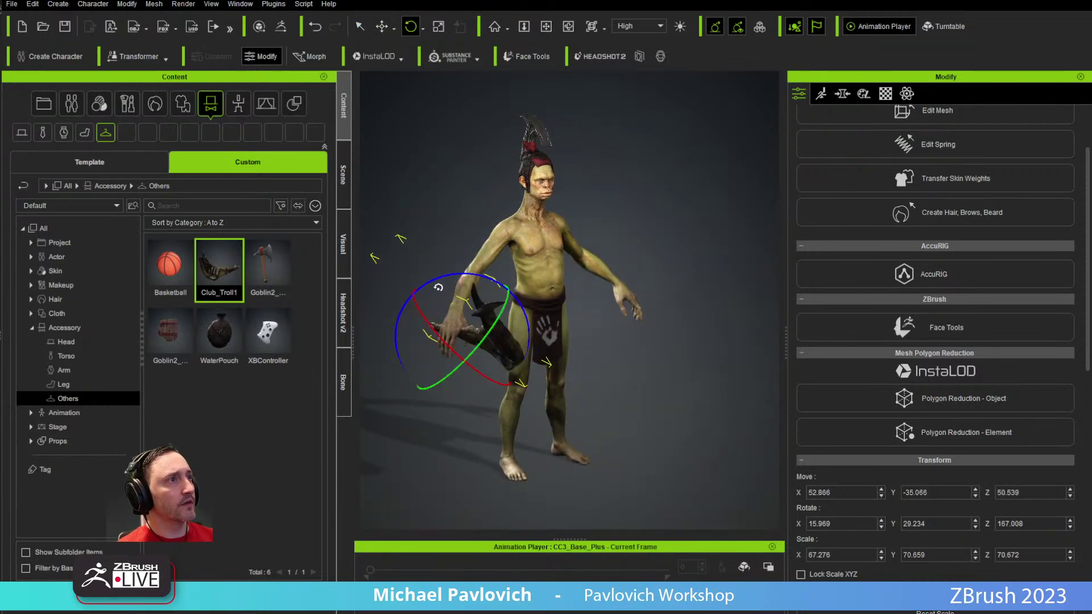
pyautogui.moveTo(435, 284); pyautogui.dragTo(484, 284)
pyautogui.moveTo(484, 284); pyautogui.dragTo(519, 294, button='right')
pyautogui.press('w')
pyautogui.moveTo(503, 322); pyautogui.dragTo(498, 325)
pyautogui.moveTo(422, 336); pyautogui.dragTo(482, 309, button='right')
pyautogui.moveTo(482, 310); pyautogui.dragTo(500, 353)
pyautogui.moveTo(628, 310); pyautogui.dragTo(445, 317, button='right')
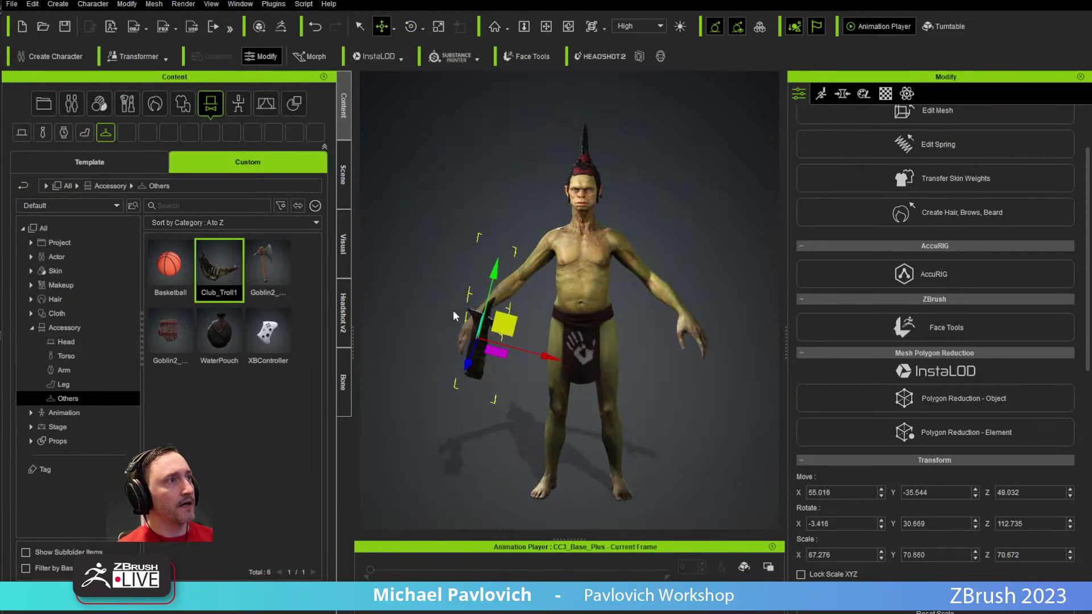
# Step: Refine the club's grip with a rotation of about -10, 29, 100 degrees and a position of about 55.6, -36.9, 49.9
pyautogui.moveTo(503, 318); pyautogui.dragTo(506, 319)
pyautogui.moveTo(506, 319); pyautogui.dragTo(536, 306, button='right')
pyautogui.press('e')
pyautogui.moveTo(515, 292); pyautogui.dragTo(489, 310)
pyautogui.press('w')
pyautogui.moveTo(489, 310)
pyautogui.mouseDown(button='right')
pyautogui.moveTo(528, 310)
pyautogui.moveTo(494, 309)
pyautogui.mouseUp(button='right')
pyautogui.moveTo(484, 309); pyautogui.dragTo(487, 312)
pyautogui.press('q')
pyautogui.moveTo(487, 312); pyautogui.dragTo(518, 354, button='right')
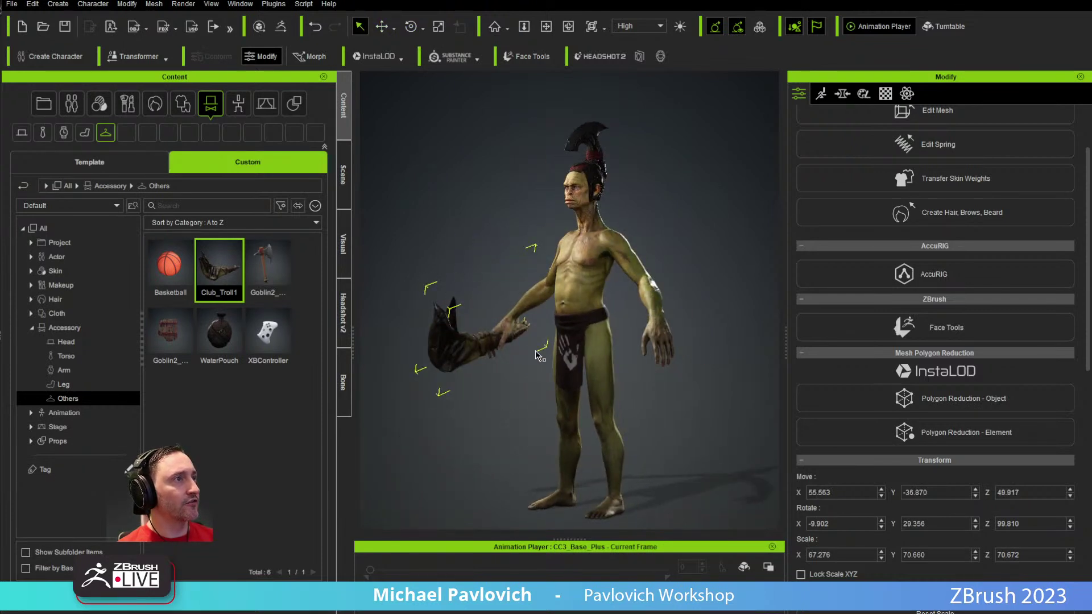
# Step: Attach the club to the CC_Base_R_Hand bone instead of the left hand, with move, rotate and scale inherited
pyautogui.scroll(-6, 898, 432)
pyautogui.scroll(-3, 898, 427)
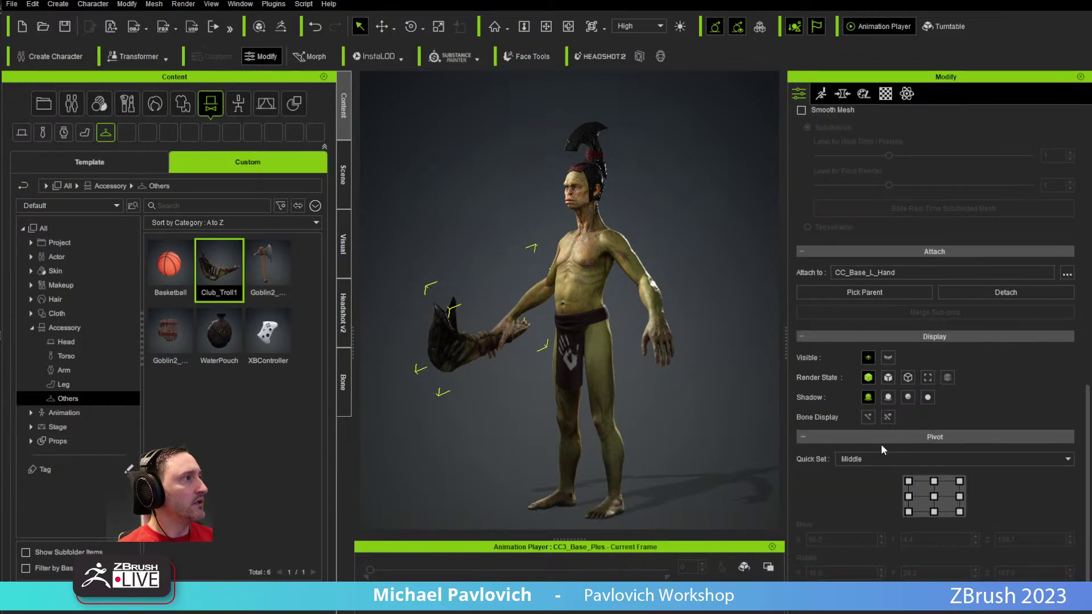
pyautogui.click(868, 291)
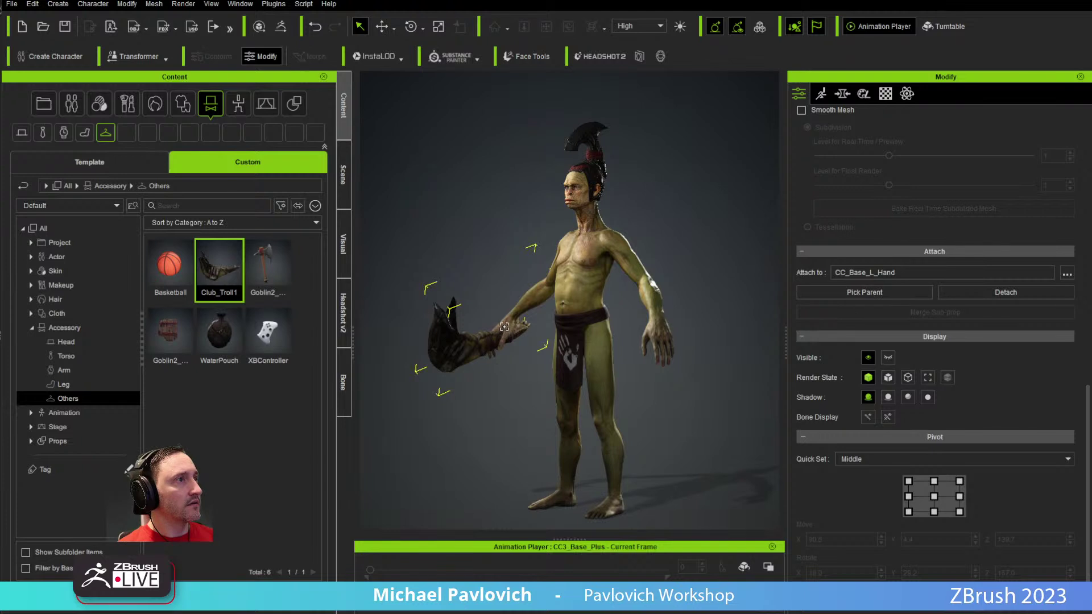
pyautogui.click(504, 327)
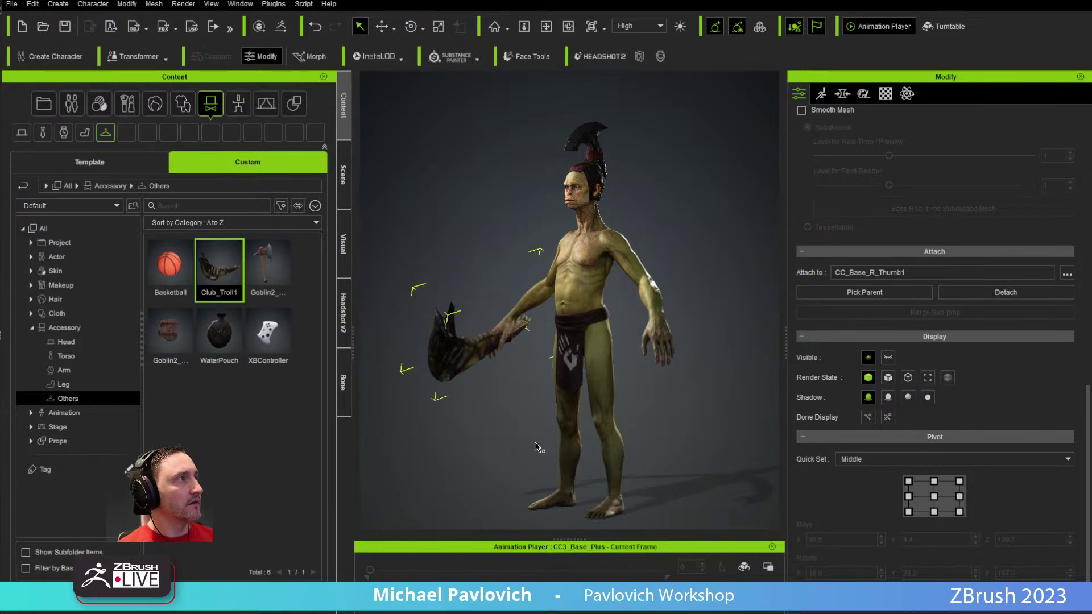
pyautogui.click(1067, 273)
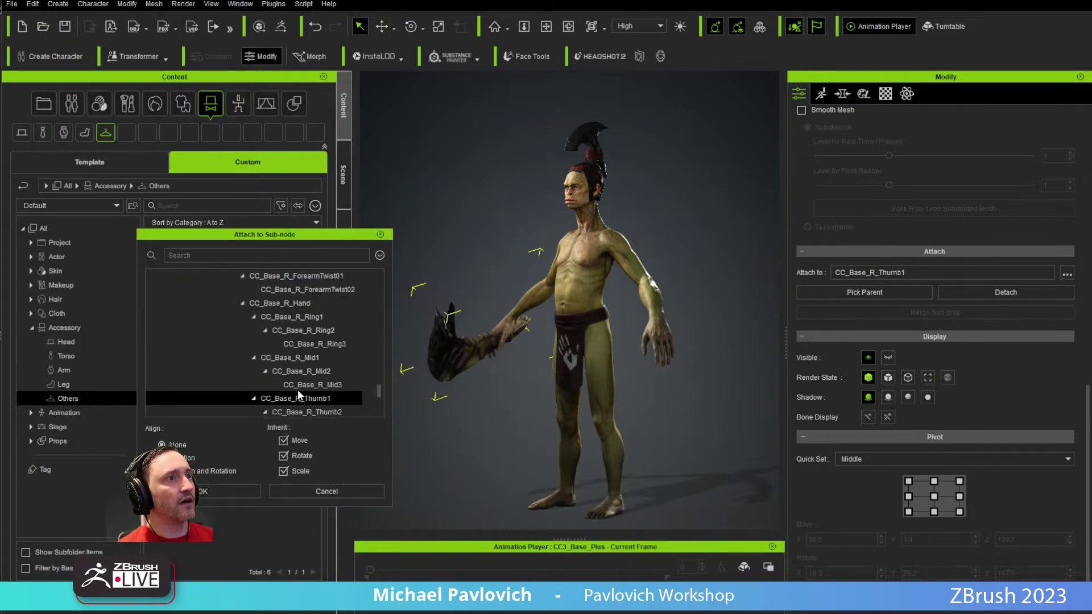
pyautogui.scroll(1, 290, 370)
pyautogui.click(285, 344)
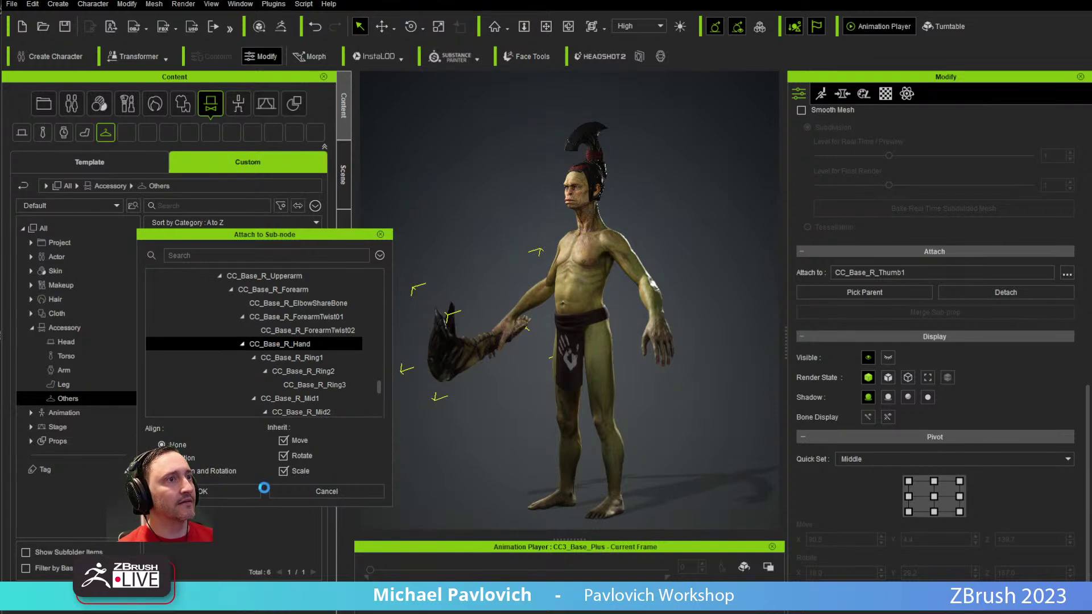
pyautogui.click(244, 491)
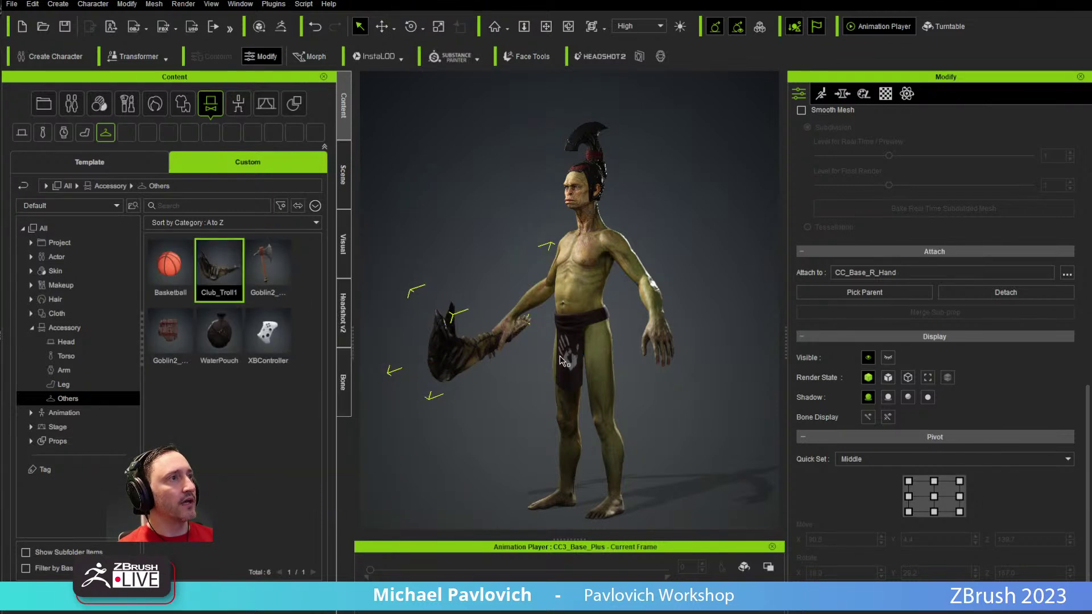
# Step: Browse the custom cloth categories from underwear through shoes for a garment to put on the character
pyautogui.moveTo(535, 362); pyautogui.dragTo(686, 351, button='right')
pyautogui.moveTo(686, 352); pyautogui.dragTo(625, 356, button='middle')
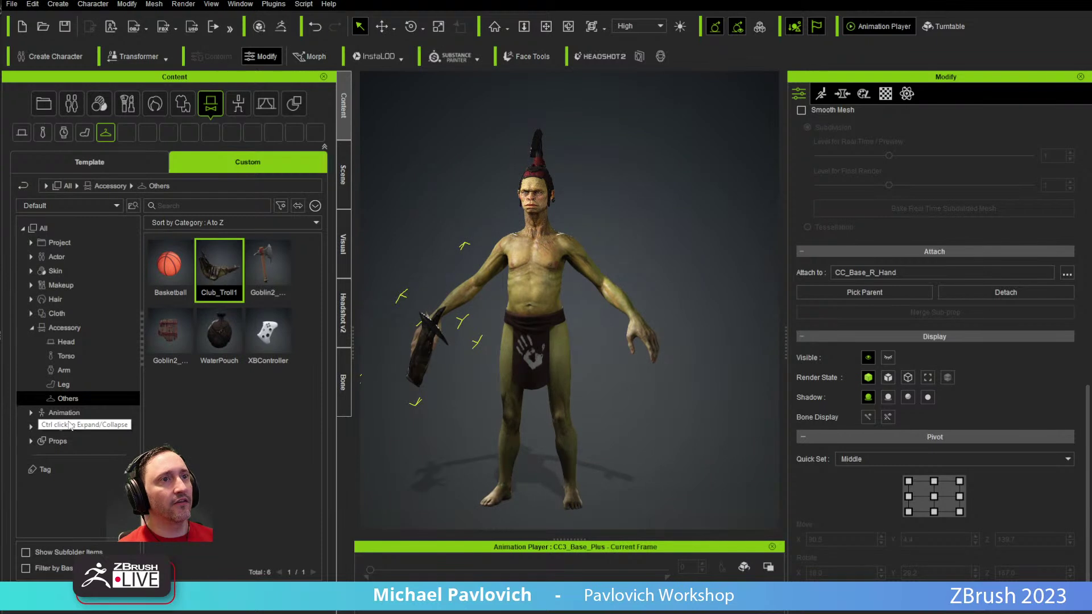
pyautogui.click(31, 314)
pyautogui.click(75, 328)
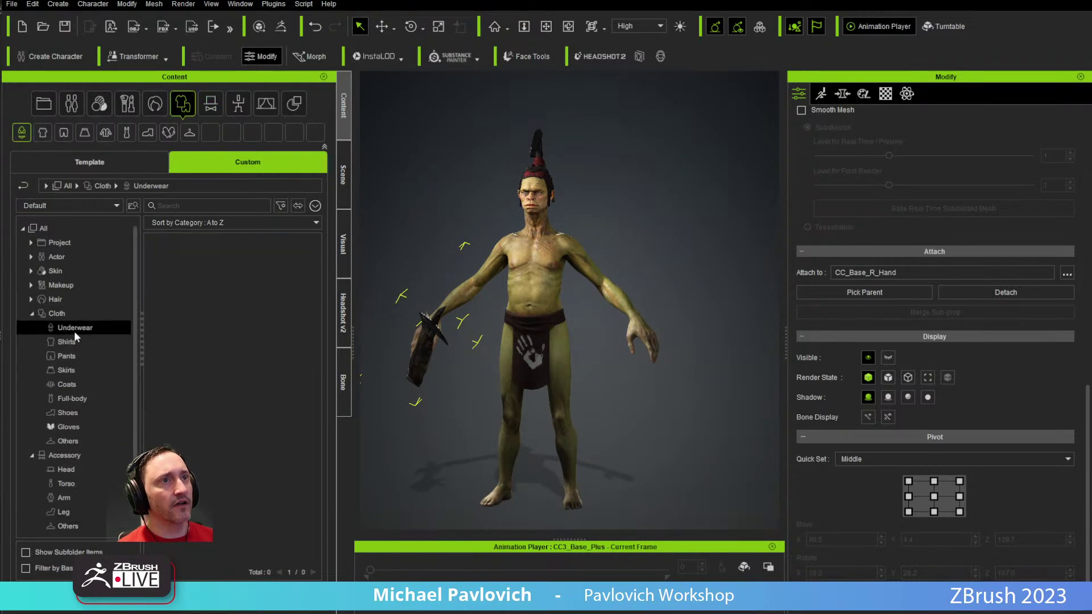
pyautogui.click(71, 342)
pyautogui.click(73, 353)
pyautogui.click(72, 367)
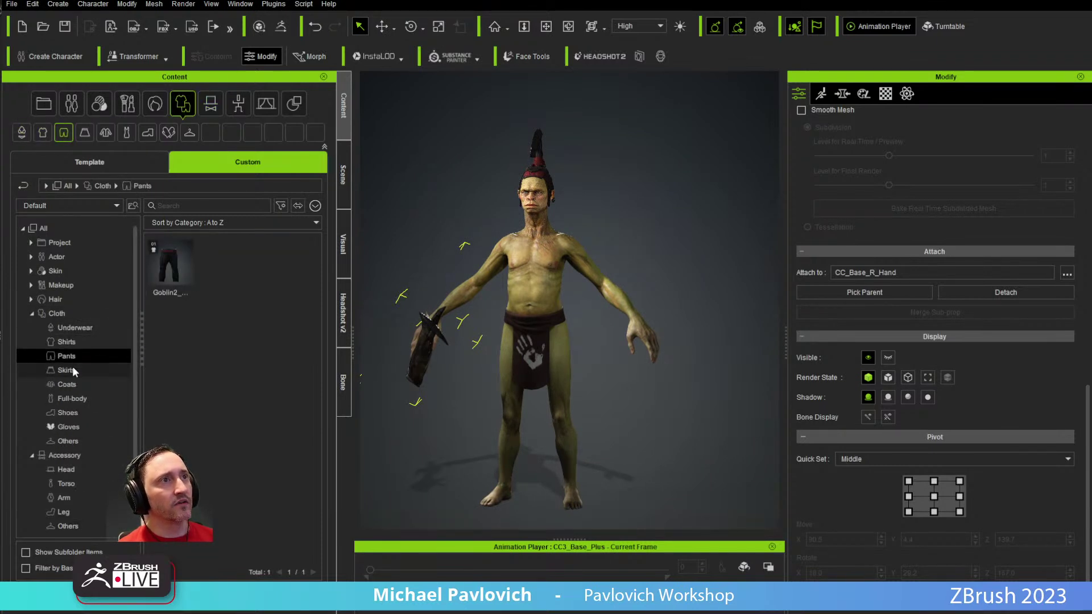
pyautogui.click(73, 384)
pyautogui.click(77, 399)
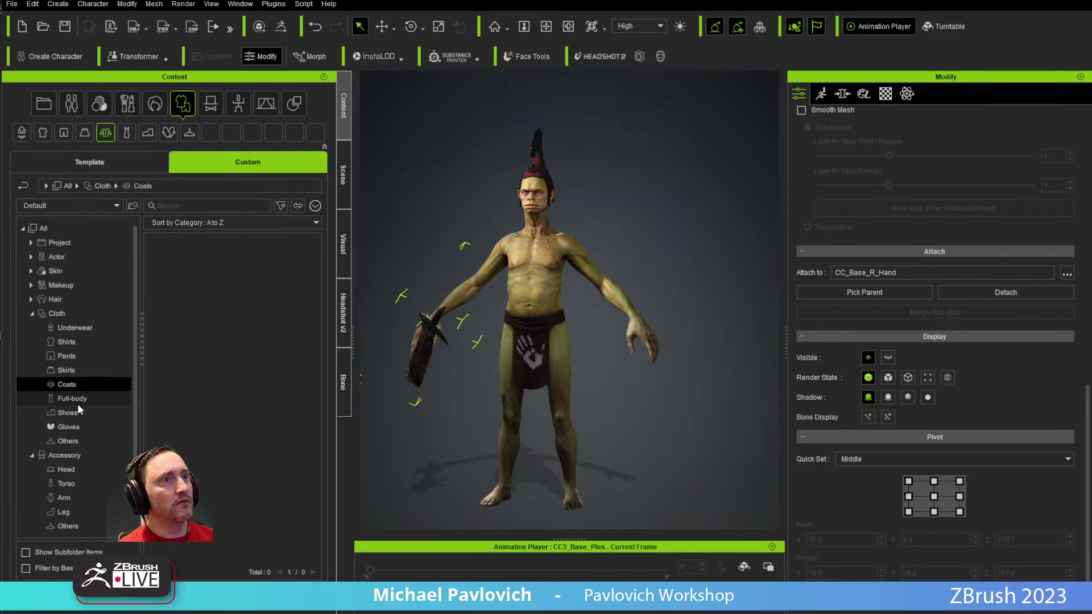
pyautogui.click(76, 413)
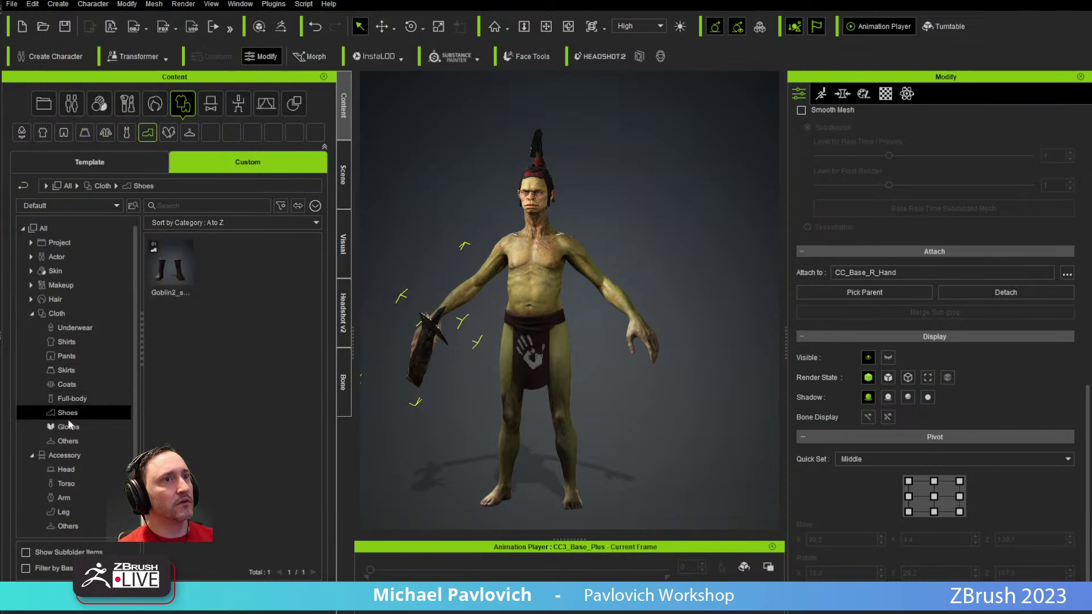
# Step: Dress the character in the Goblin2 pants from the custom cloth library
pyautogui.click(69, 427)
pyautogui.click(68, 413)
pyautogui.click(71, 399)
pyautogui.click(70, 384)
pyautogui.click(69, 370)
pyautogui.click(68, 356)
pyautogui.doubleClick(169, 267)
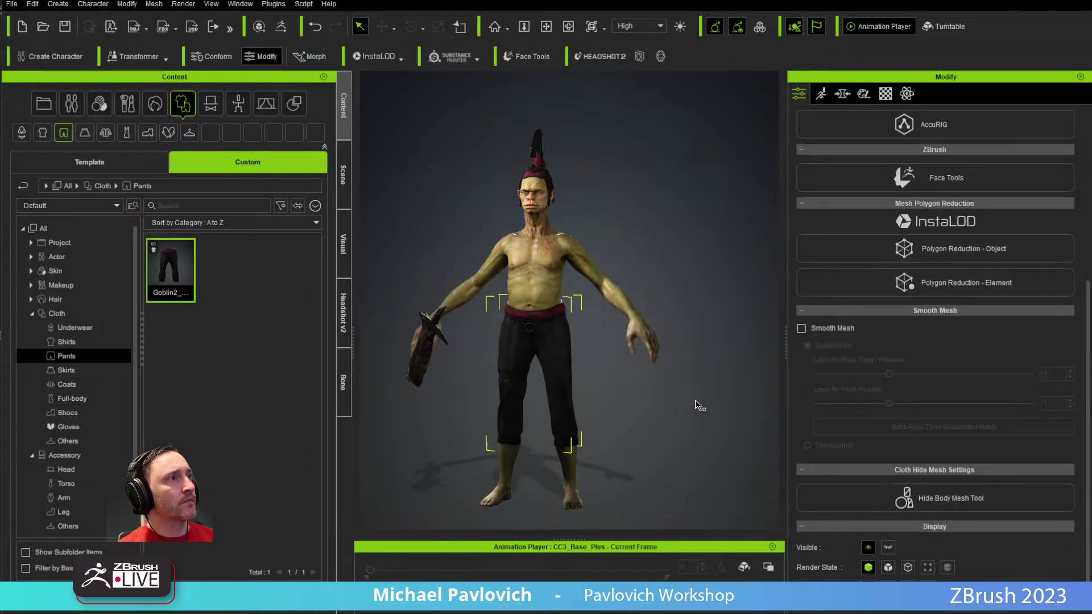
pyautogui.moveTo(680, 398); pyautogui.dragTo(804, 397, button='right')
pyautogui.moveTo(512, 375); pyautogui.dragTo(744, 365, button='right')
# Step: Play the male walk motion Walk_M to preview the pants and club in movement
pyautogui.click(345, 168)
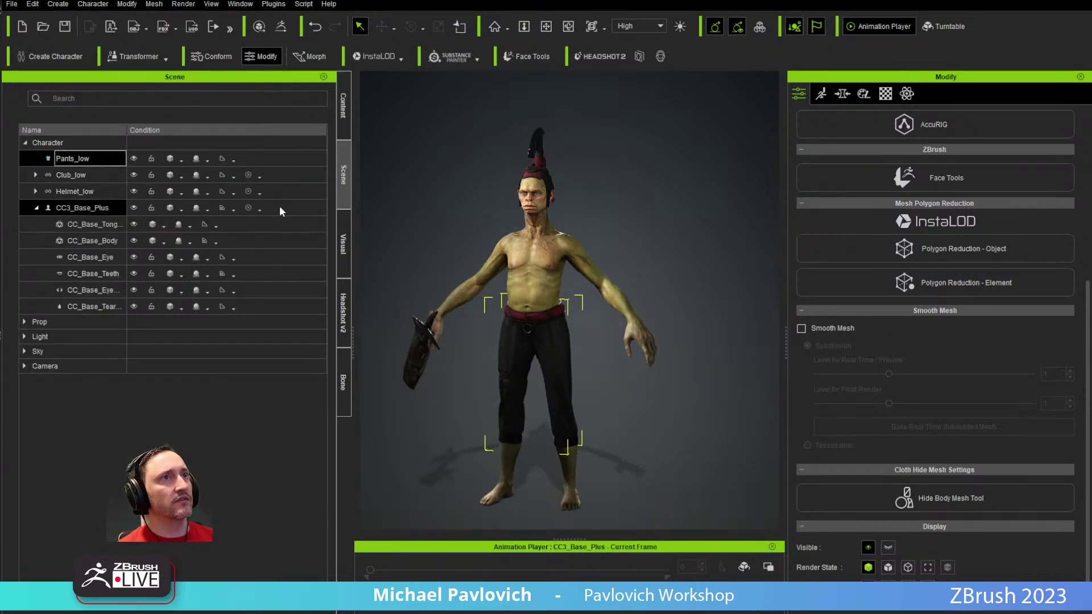
pyautogui.moveTo(506, 207); pyautogui.dragTo(615, 341, button='right')
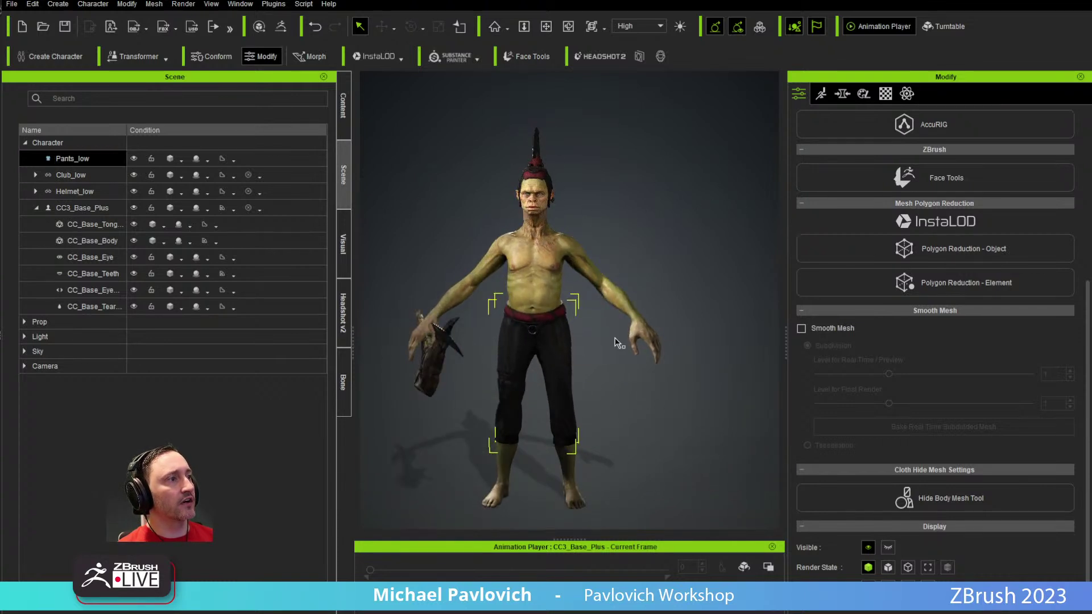
pyautogui.rightClick(616, 377)
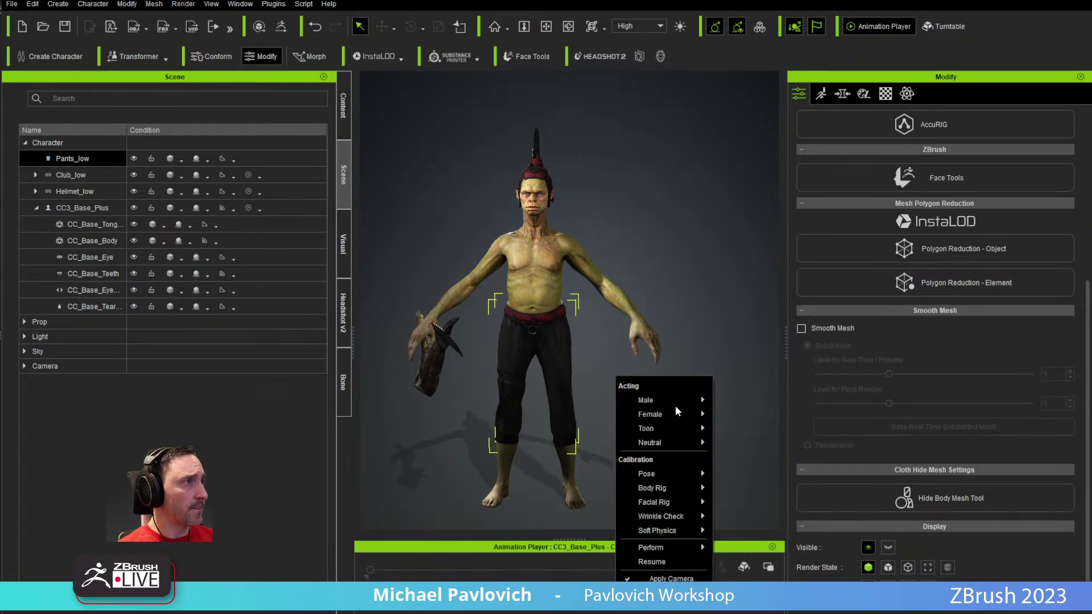
pyautogui.moveTo(676, 413)
pyautogui.click(744, 444)
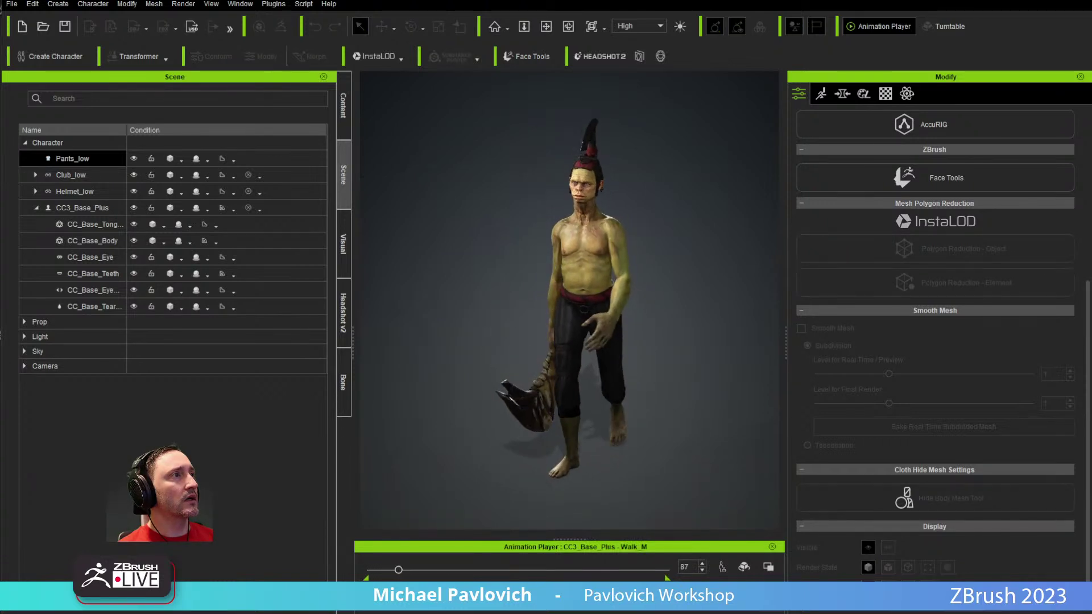
# Step: Open the Motion category of the custom animation content
pyautogui.click(341, 136)
pyautogui.scroll(-2, 52, 336)
pyautogui.click(31, 466)
pyautogui.scroll(-2, 39, 459)
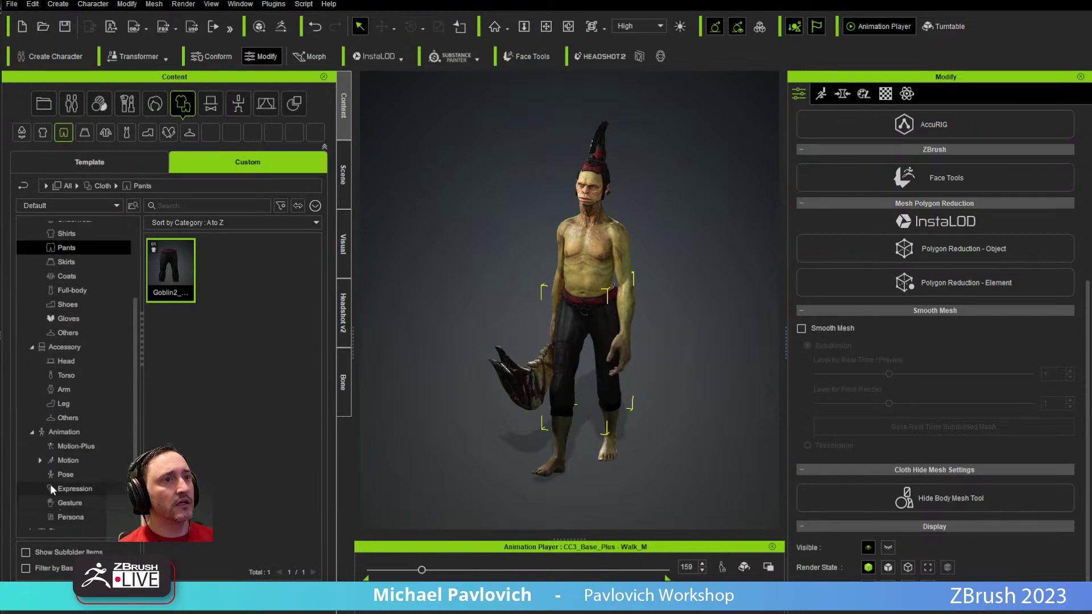
pyautogui.click(40, 461)
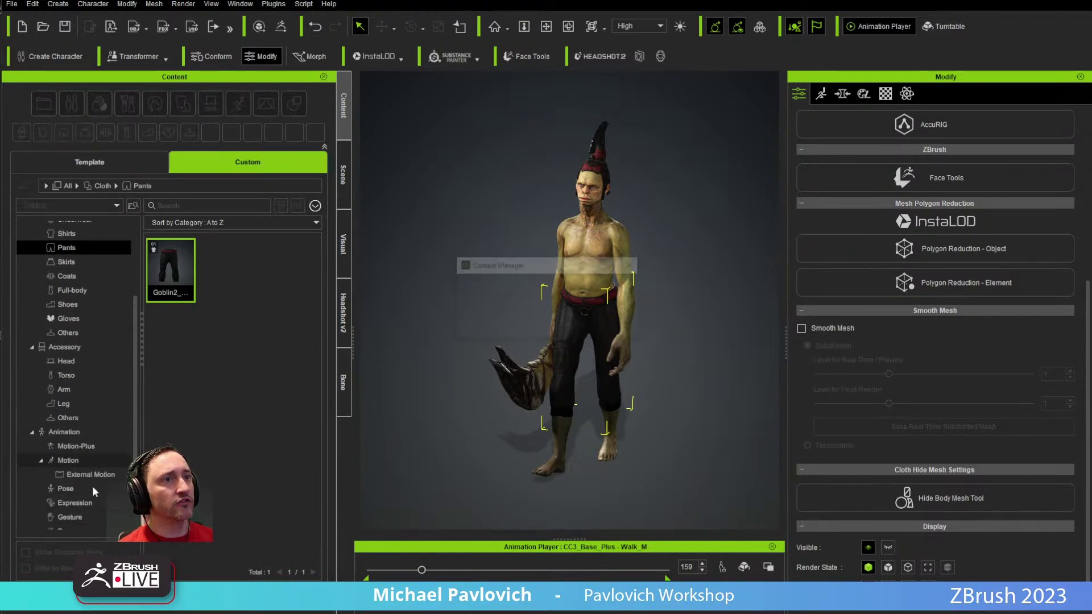
pyautogui.click(66, 462)
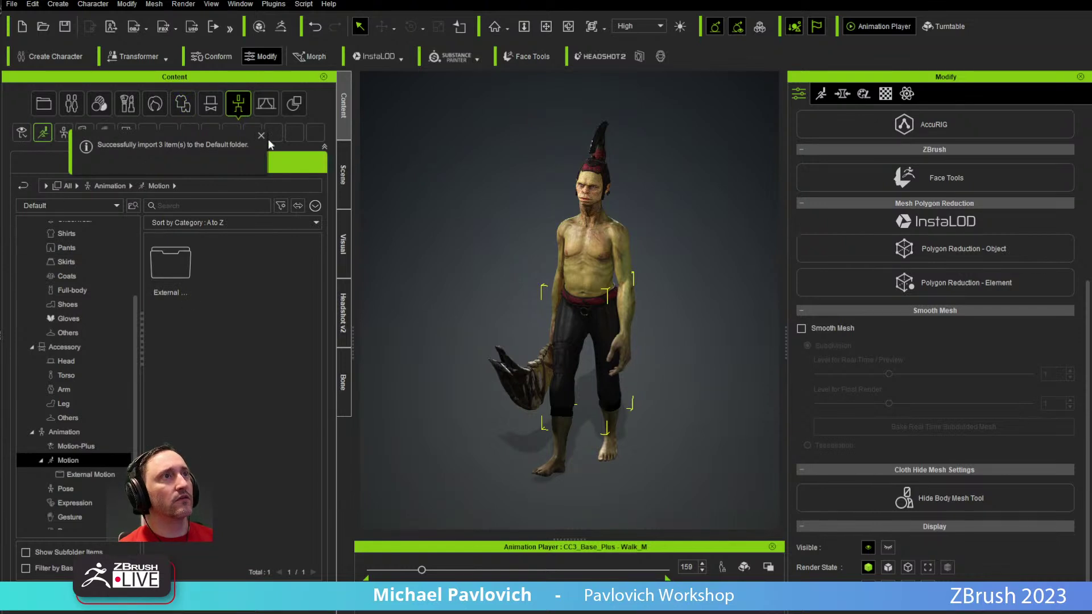
# Step: Open the Single Handed folder of the Studio Mocap-Hero Motion template animations
pyautogui.click(79, 163)
pyautogui.scroll(-3, 67, 394)
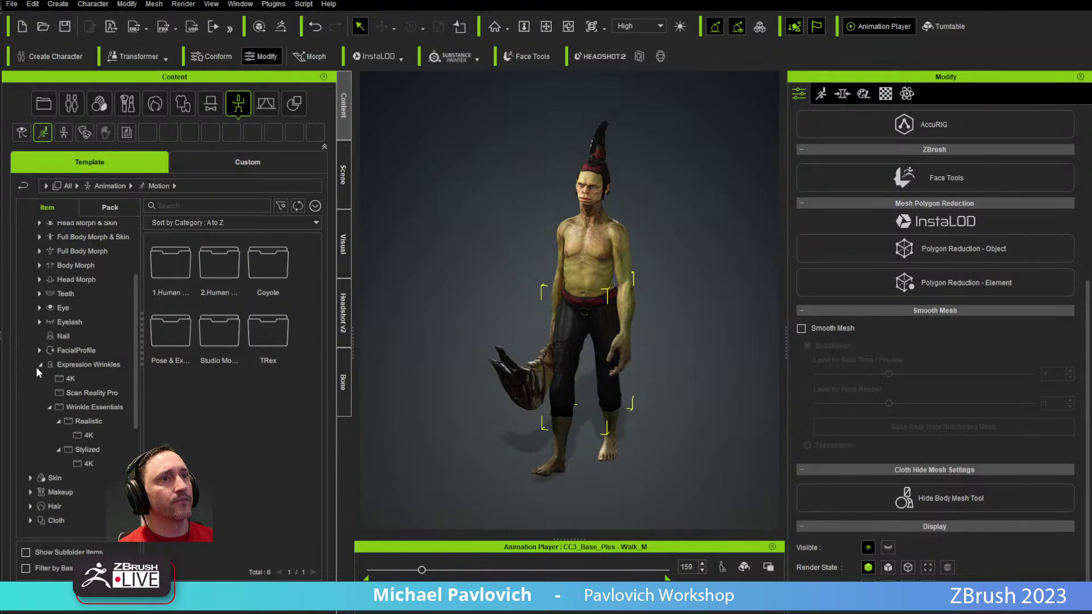
pyautogui.click(39, 351)
pyautogui.scroll(-2, 39, 421)
pyautogui.click(39, 387)
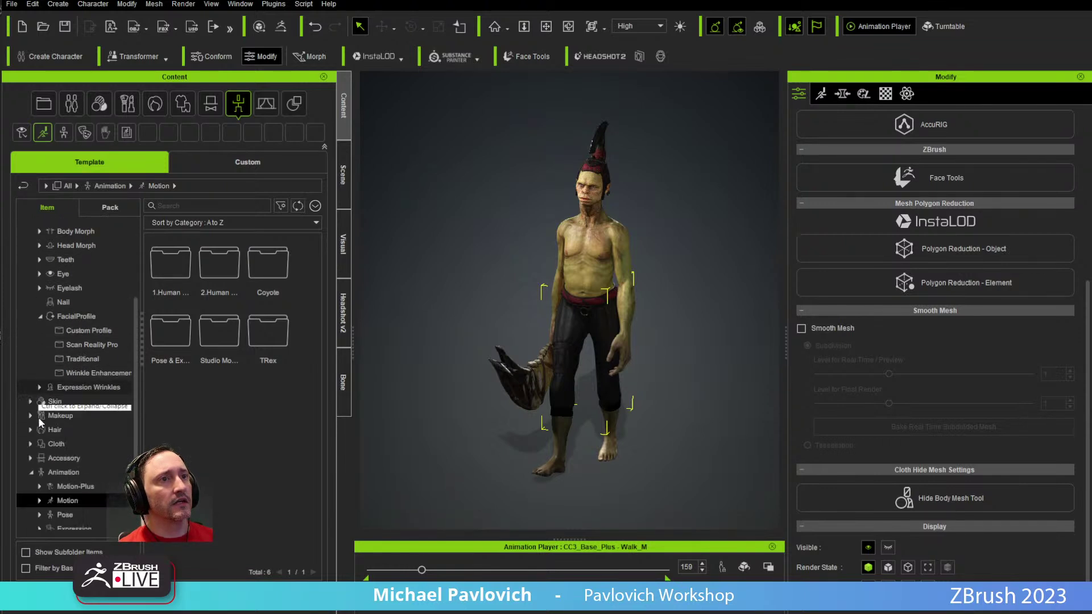
pyautogui.scroll(-2, 38, 432)
pyautogui.doubleClick(78, 467)
pyautogui.scroll(-2, 83, 454)
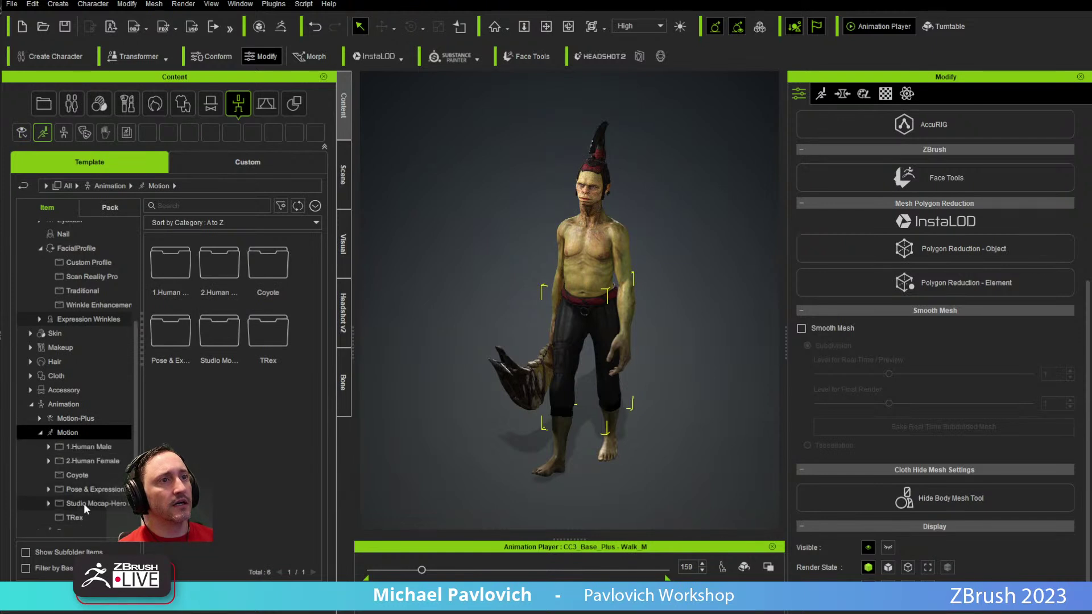
pyautogui.click(84, 504)
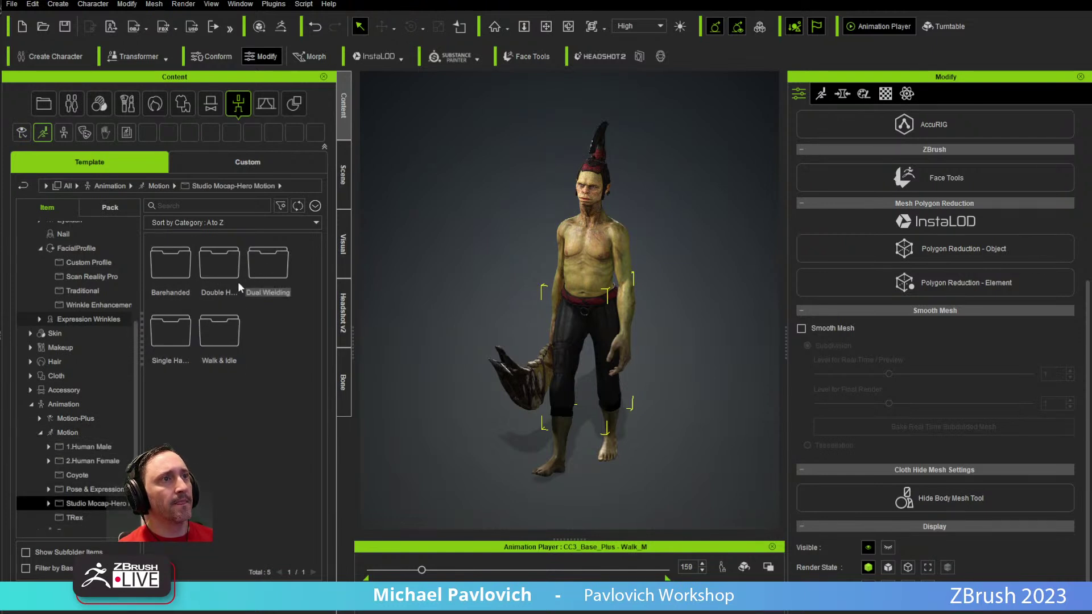
pyautogui.doubleClick(185, 326)
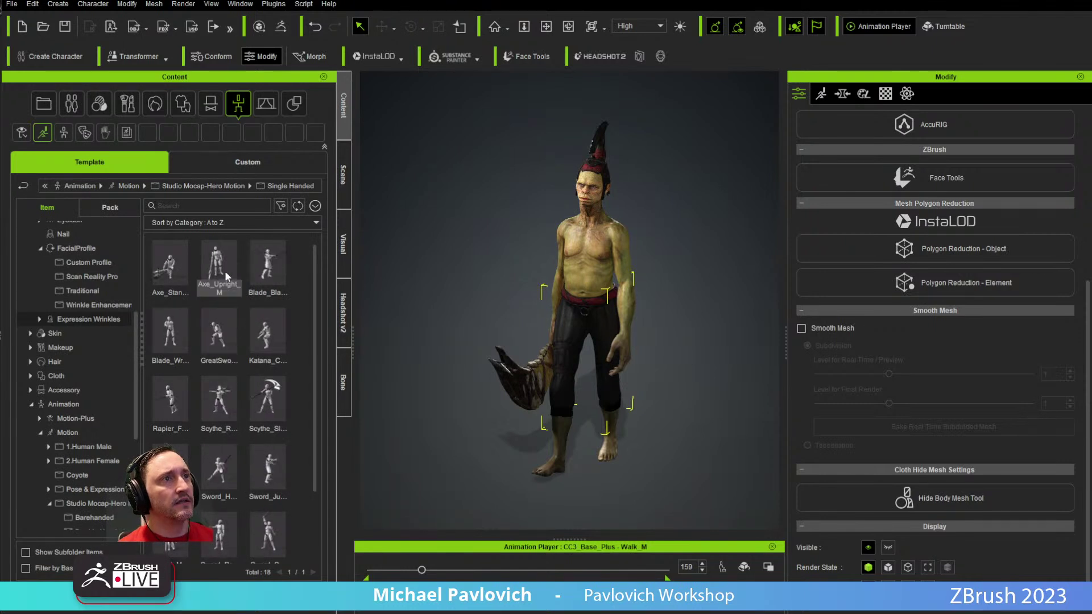
# Step: Apply the Blade_Blast_M motion to the CC3_Base_Plus character, selecting the whole character instead of the pants
pyautogui.doubleClick(278, 266)
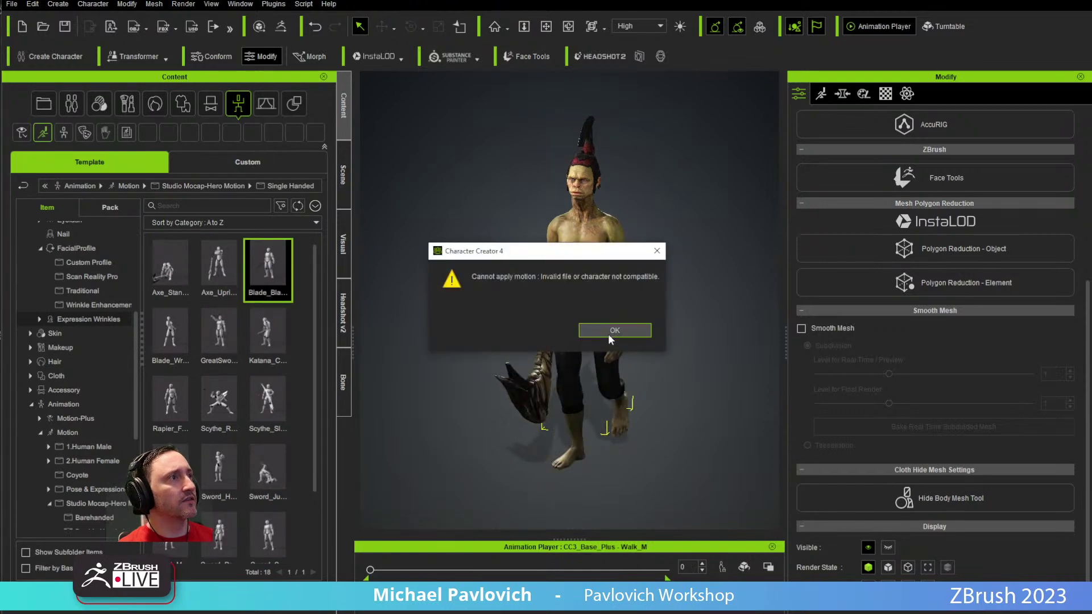
pyautogui.click(613, 332)
pyautogui.click(343, 174)
pyautogui.click(82, 207)
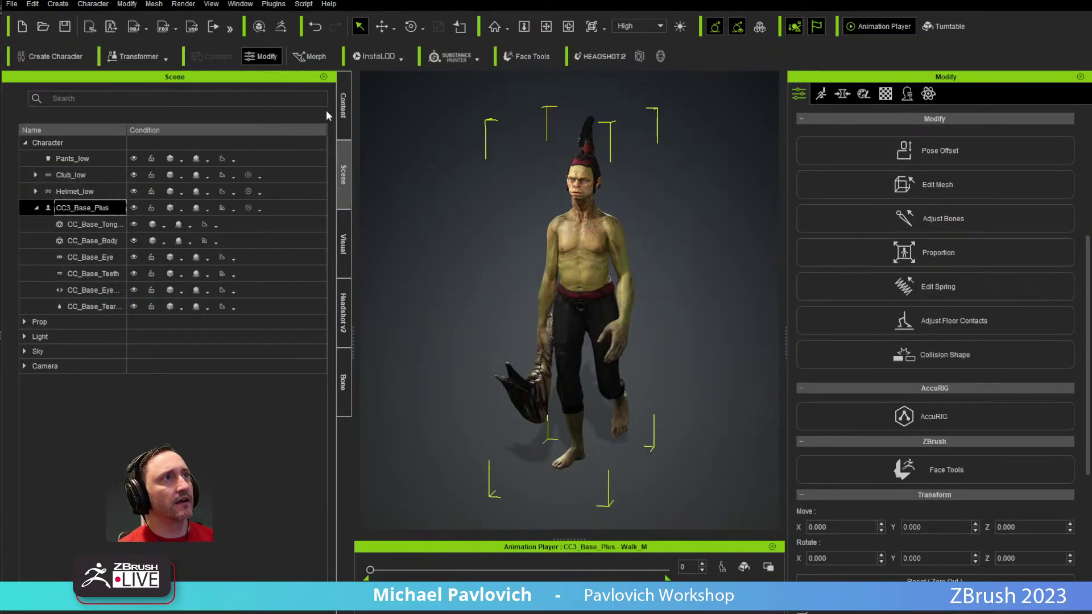
pyautogui.click(343, 108)
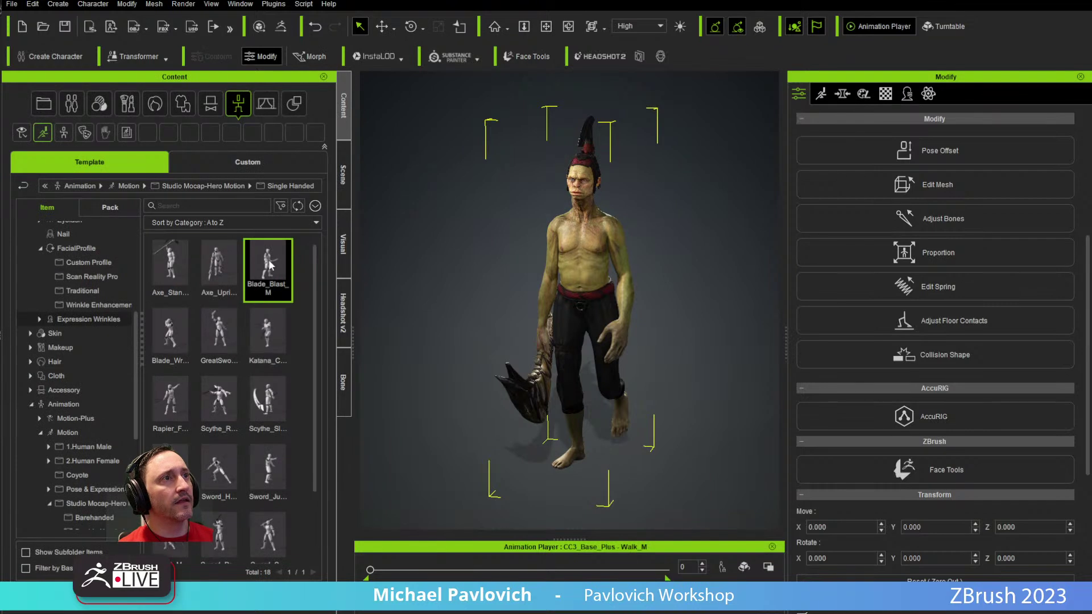
pyautogui.moveTo(268, 267); pyautogui.dragTo(624, 443)
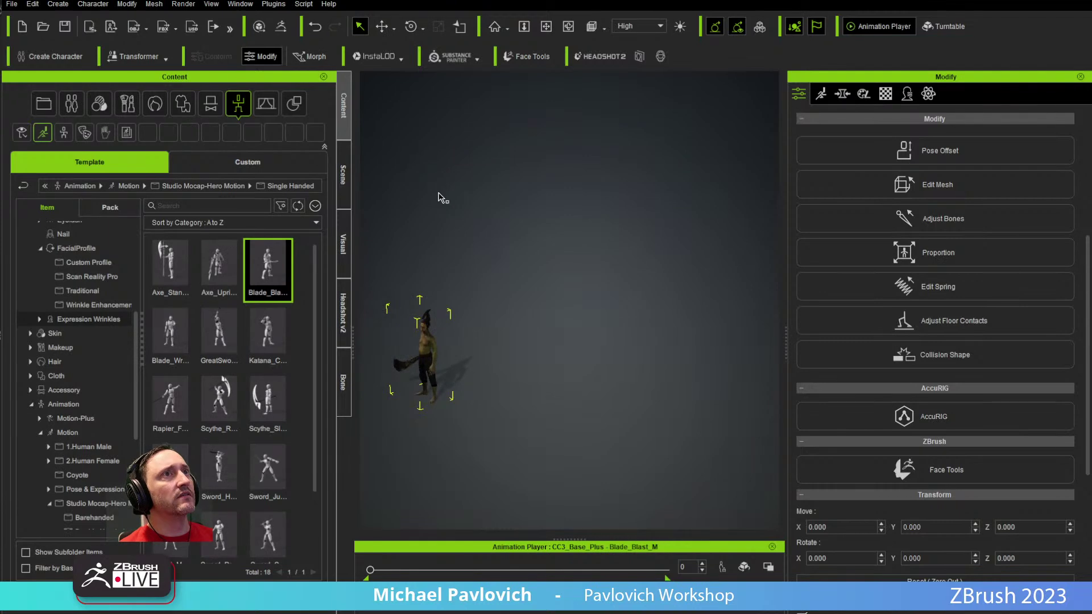
# Step: Turn on the viewport grid in the program preferences
pyautogui.click(32, 4)
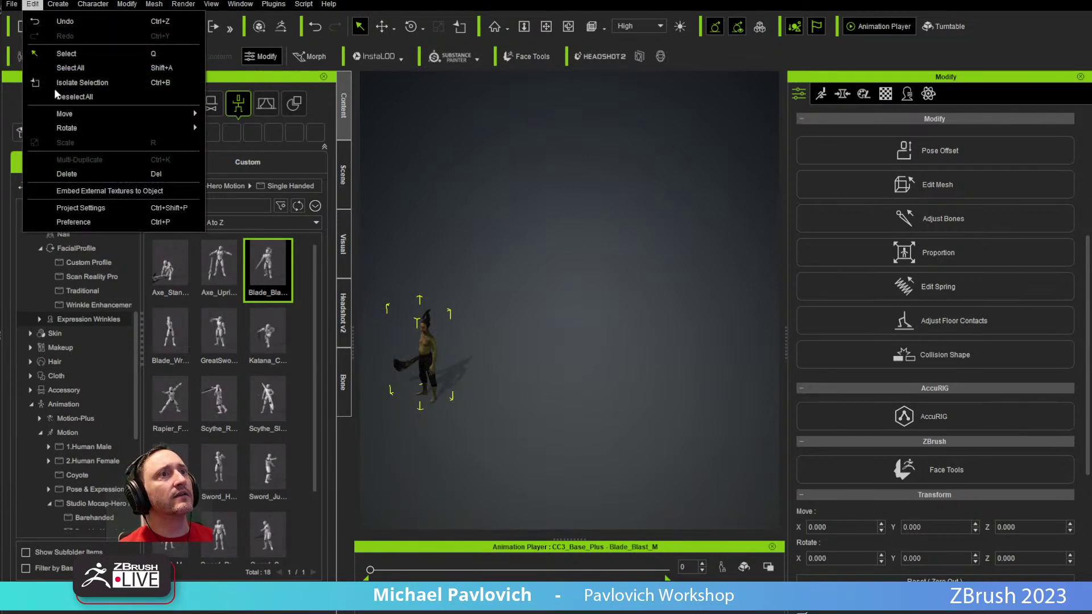
pyautogui.click(65, 221)
pyautogui.scroll(-10, 606, 388)
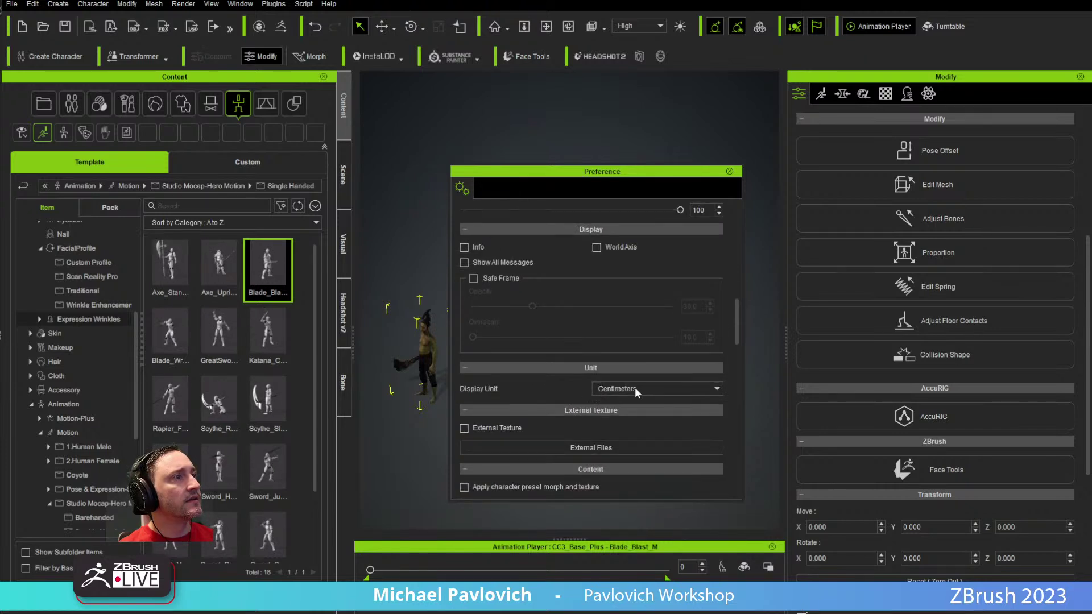
pyautogui.scroll(3, 646, 309)
pyautogui.click(490, 212)
pyautogui.click(729, 171)
# Step: Move the character onto the grid at about X -96.8, Y 1468.4 and play the Blade_Blast_M motion
pyautogui.moveTo(646, 343); pyautogui.dragTo(597, 333, button='right')
pyautogui.press('Home')
pyautogui.moveTo(451, 250); pyautogui.dragTo(482, 393, button='right')
pyautogui.press('w')
pyautogui.moveTo(456, 386); pyautogui.dragTo(750, 264)
pyautogui.press('f')
pyautogui.moveTo(650, 292); pyautogui.dragTo(708, 293, button='right')
pyautogui.press('space')
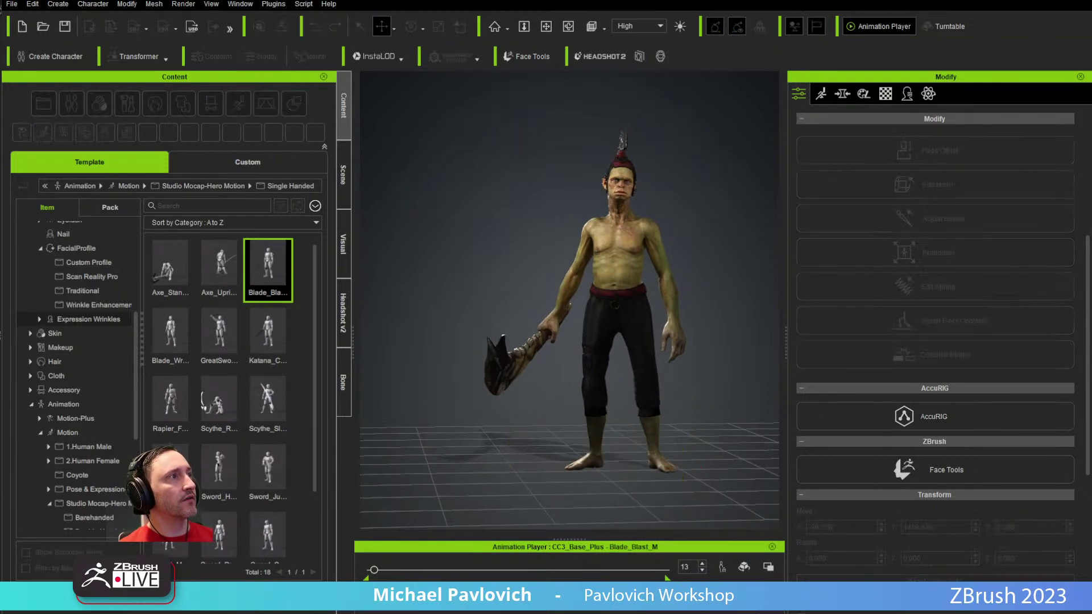
pyautogui.moveTo(488, 406)
pyautogui.mouseDown(button='right')
pyautogui.moveTo(640, 363)
pyautogui.moveTo(550, 362)
pyautogui.moveTo(648, 364)
pyautogui.moveTo(729, 382)
pyautogui.moveTo(487, 385)
pyautogui.mouseUp(button='right')
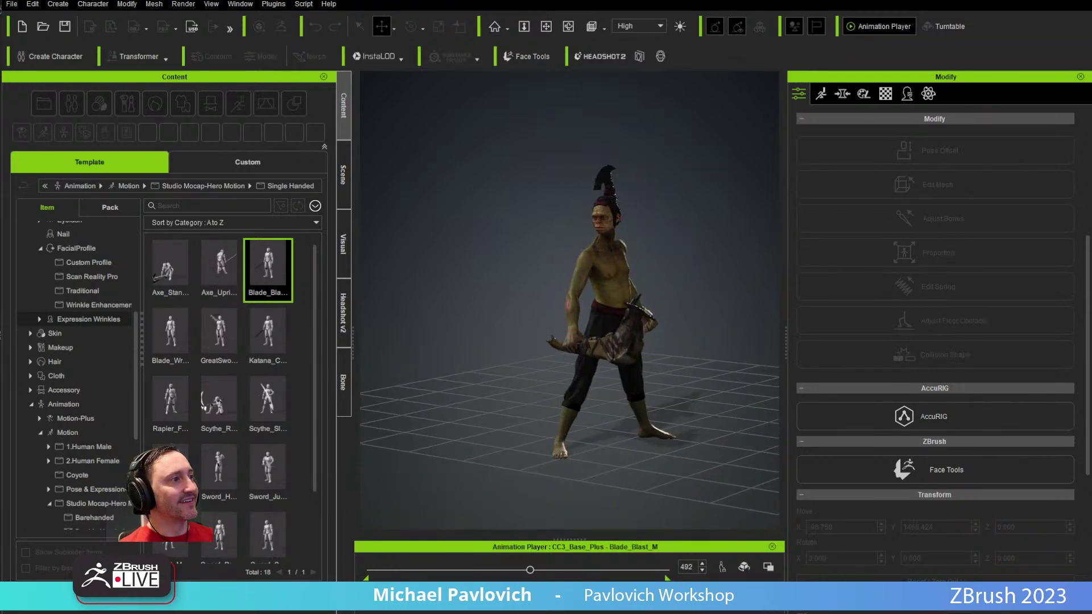
# Step: Stop the motion by putting the character into the calibration A-Pose
pyautogui.rightClick(616, 377)
pyautogui.moveTo(662, 474)
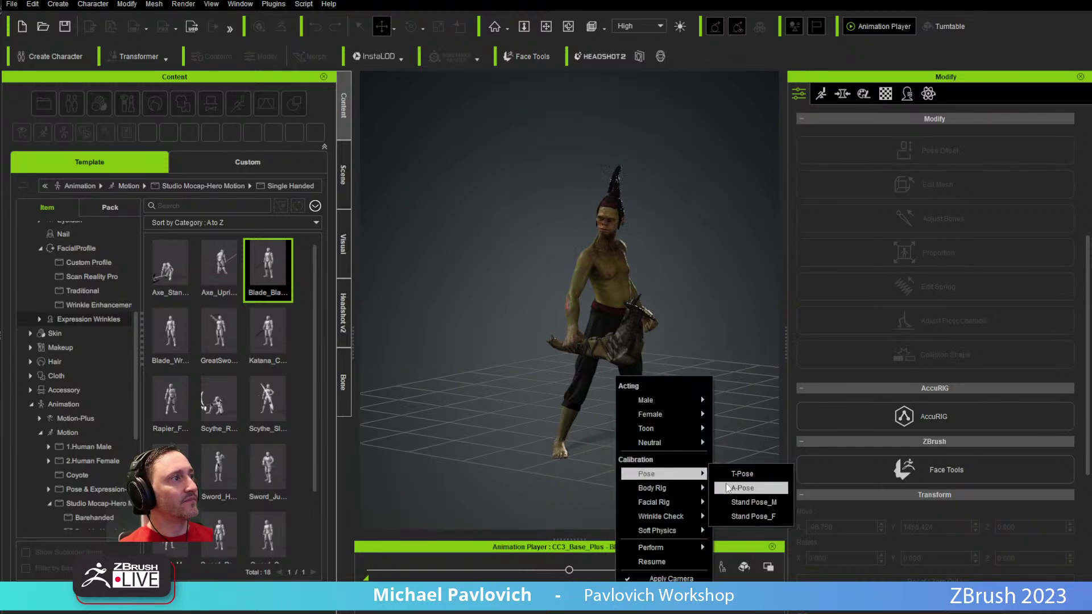
pyautogui.click(728, 487)
pyautogui.scroll(-8, 619, 383)
pyautogui.moveTo(615, 345); pyautogui.dragTo(701, 319, button='right')
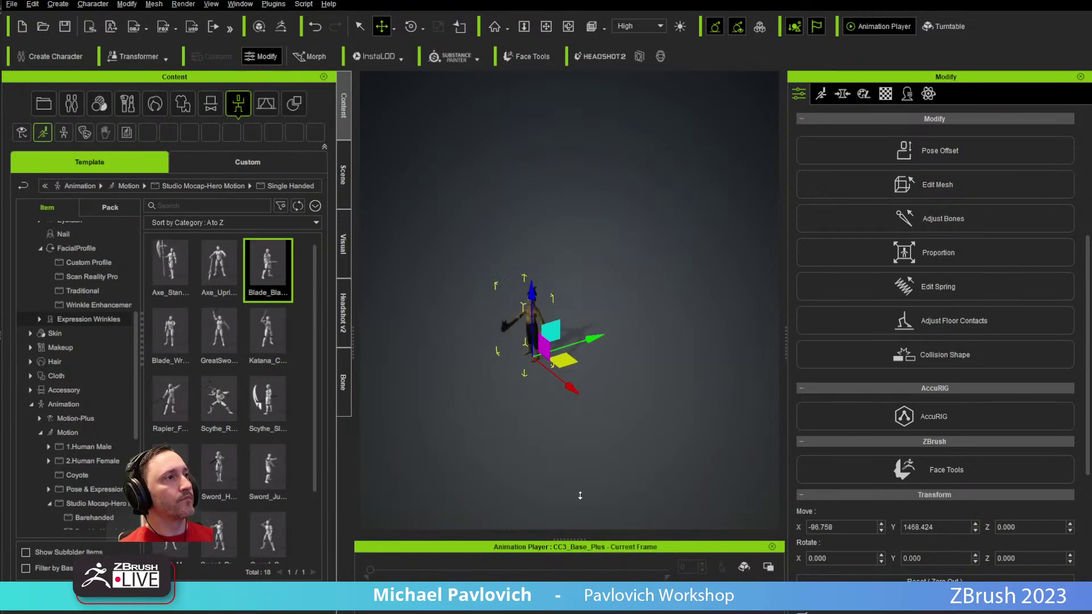
pyautogui.moveTo(548, 275); pyautogui.dragTo(644, 410, button='right')
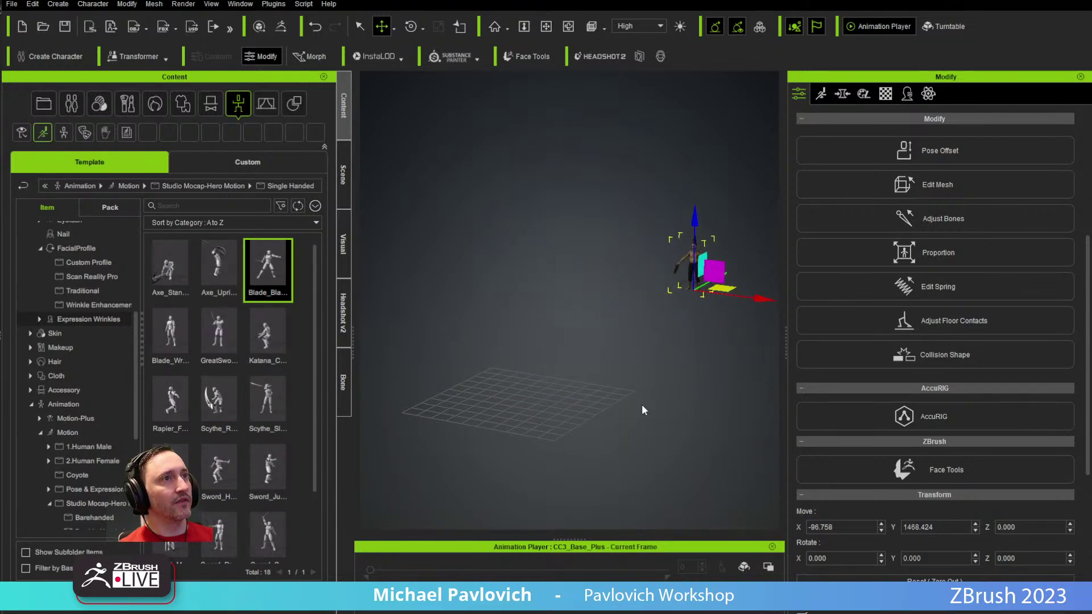
# Step: Reapply the Blade_Blast_M motion and recentre the character on the grid at about X -116, Y 1525.8
pyautogui.doubleClick(277, 271)
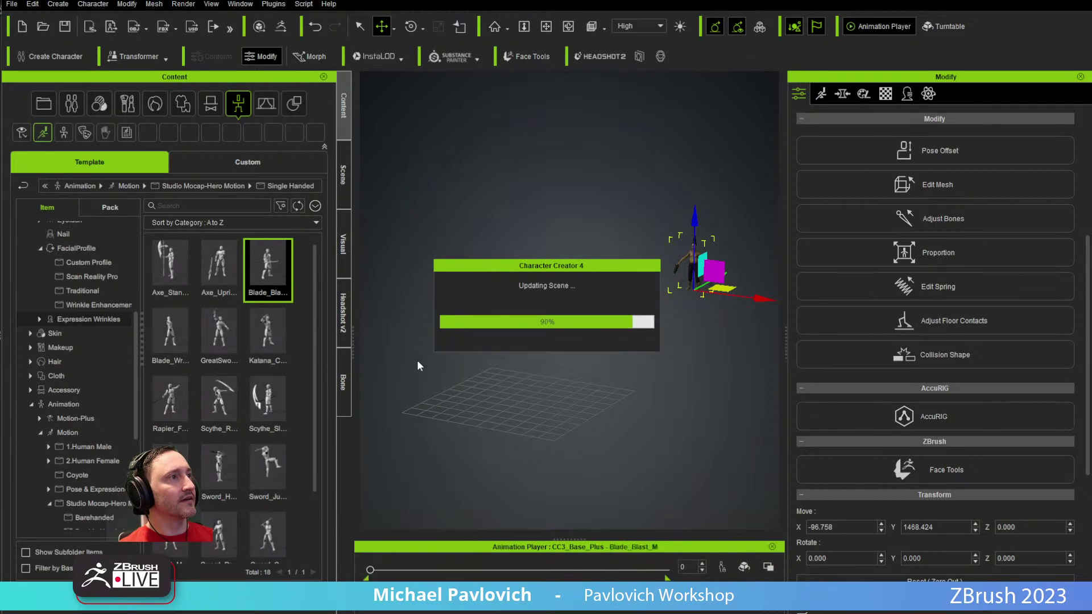
pyautogui.moveTo(508, 411); pyautogui.dragTo(655, 461, button='right')
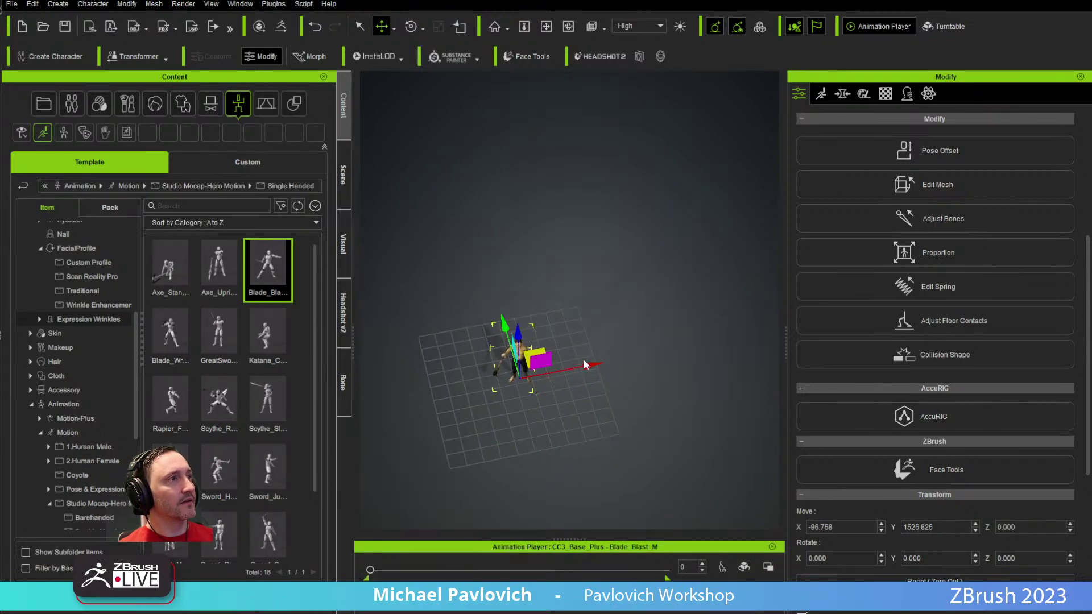
pyautogui.moveTo(581, 366); pyautogui.dragTo(493, 259, button='right')
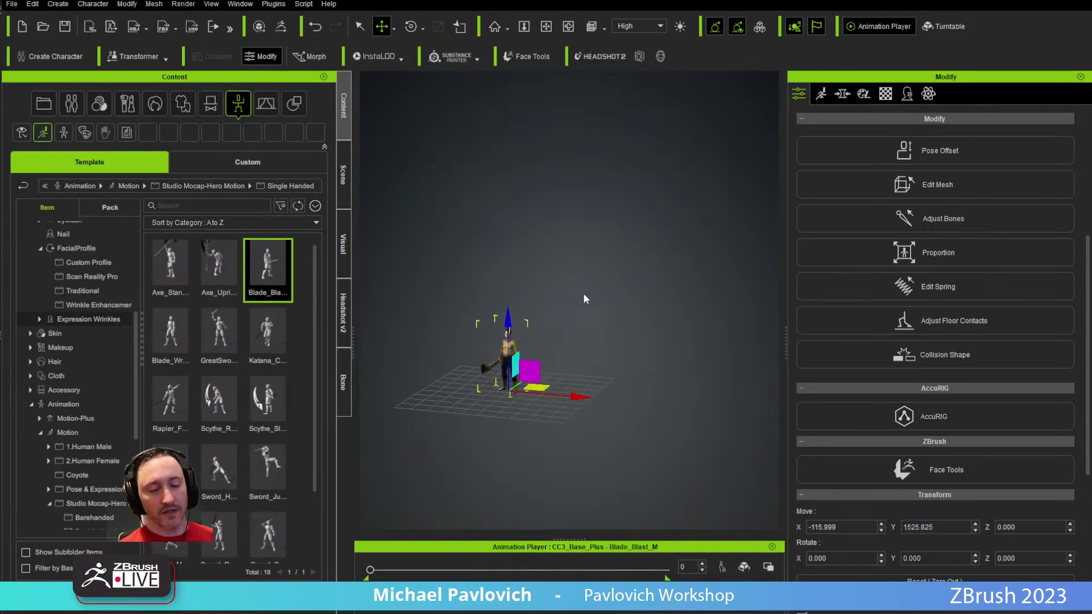
# Step: Frame the deselected character, play the Blade_Blast_M motion and pause it at frame 142
pyautogui.press('Home')
pyautogui.moveTo(608, 308); pyautogui.dragTo(680, 401, button='right')
pyautogui.click(713, 284)
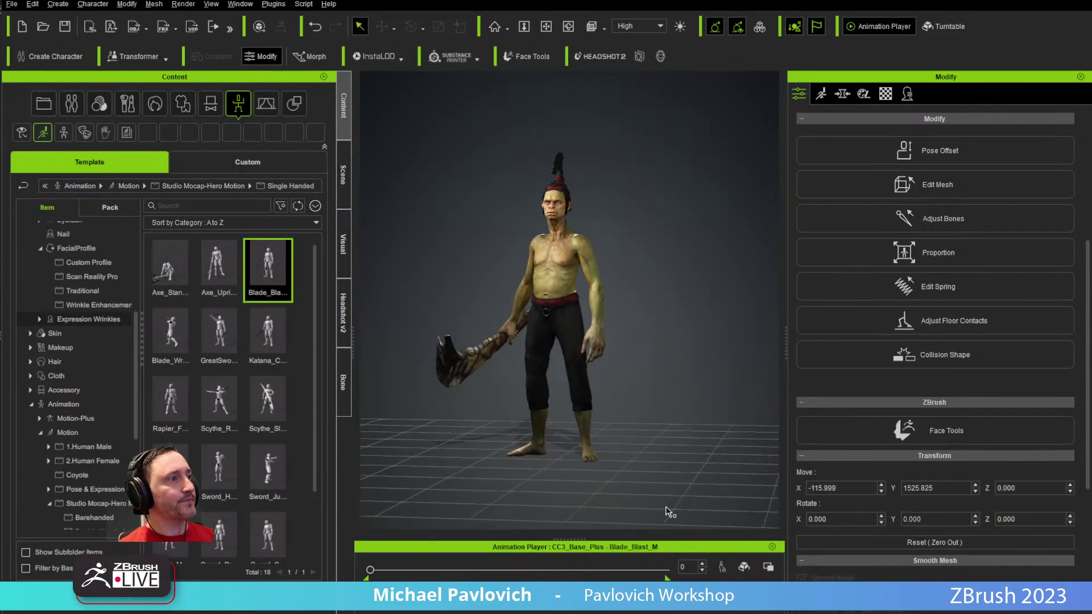
pyautogui.press('space')
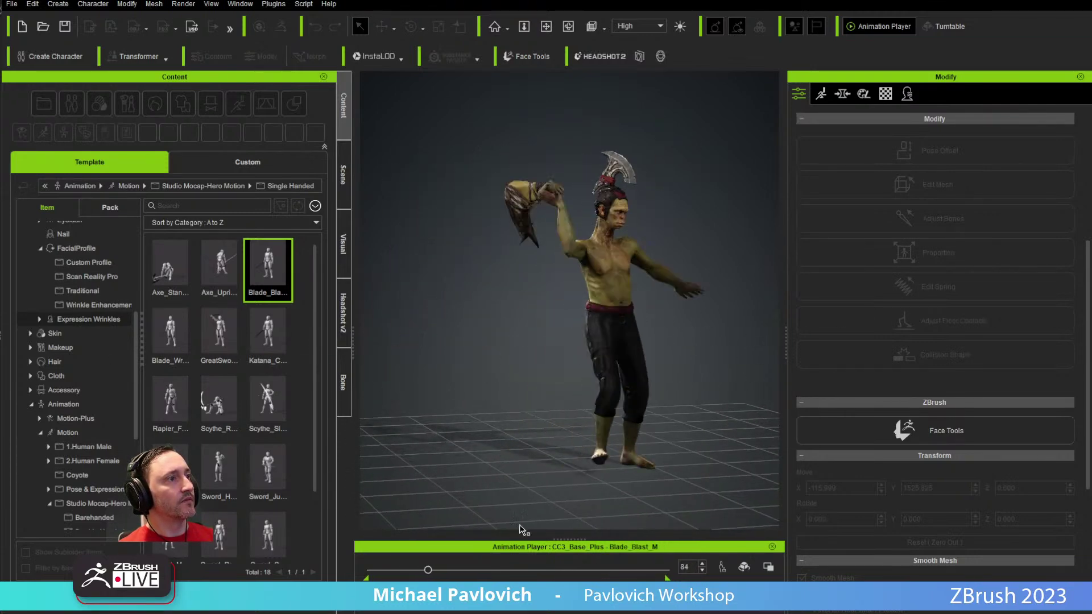
pyautogui.press('space')
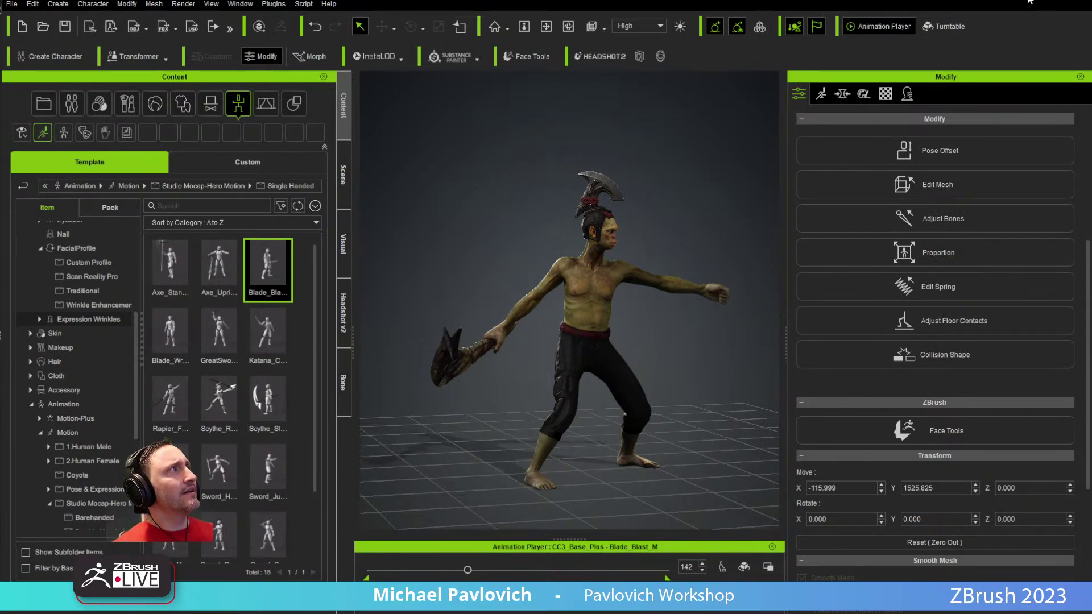
# Step: Switch to the web browser and go back to the YouTube channel's playlists page
pyautogui.hotkey('alt', 'Tab')
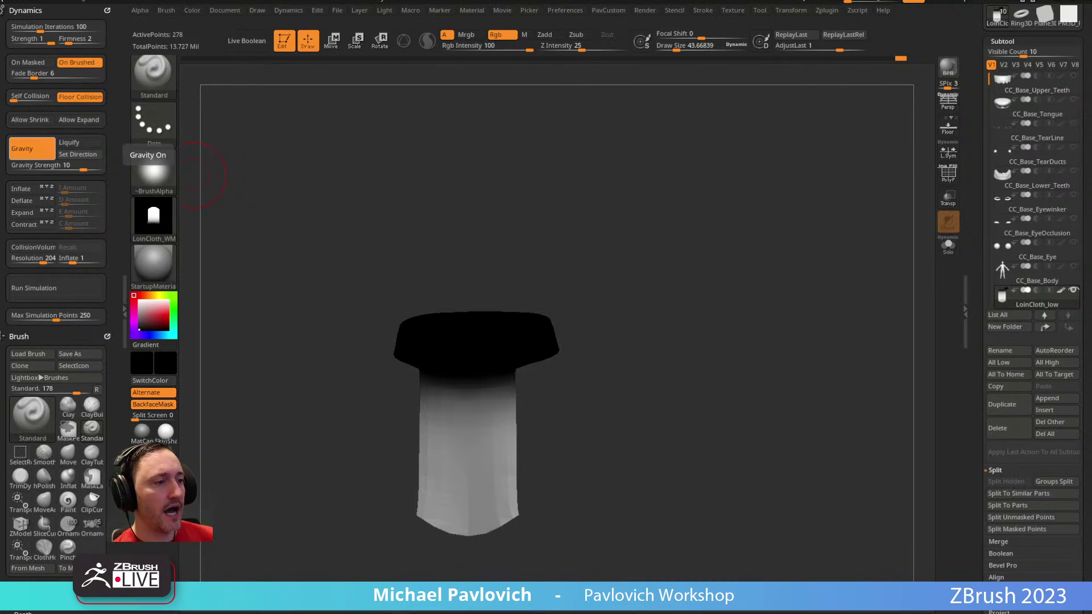
pyautogui.moveTo(662, 612); pyautogui.dragTo(672, 82)
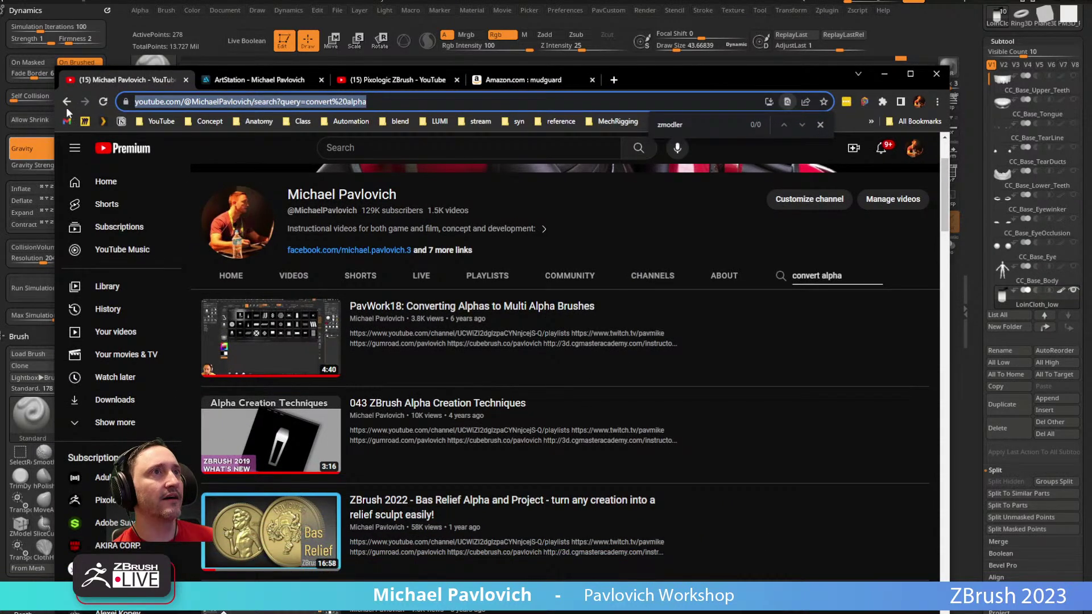
pyautogui.click(67, 102)
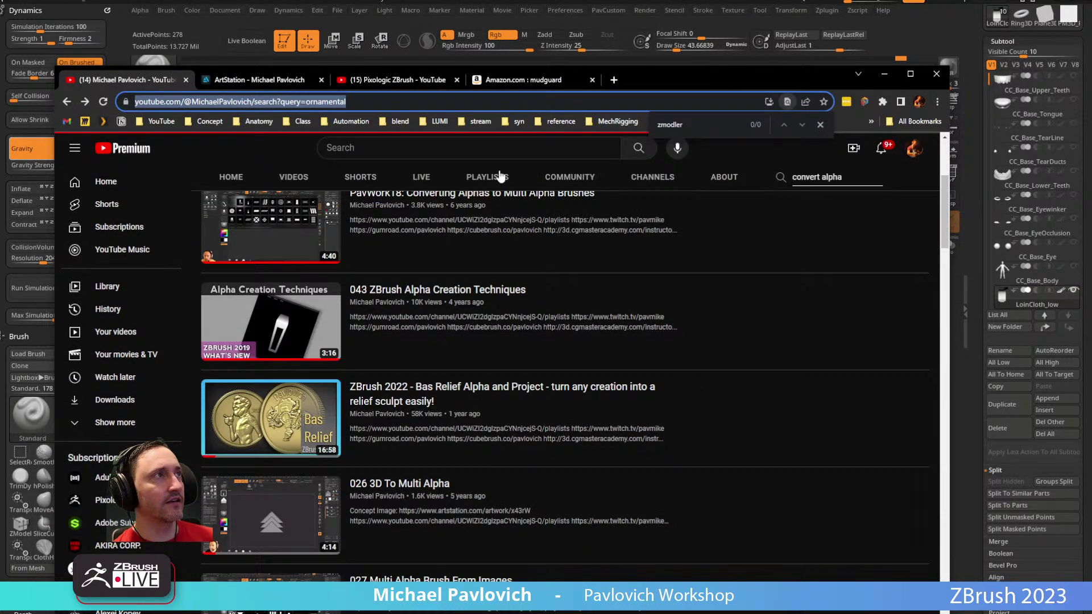
pyautogui.moveTo(660, 80); pyautogui.dragTo(667, 21)
pyautogui.click(76, 47)
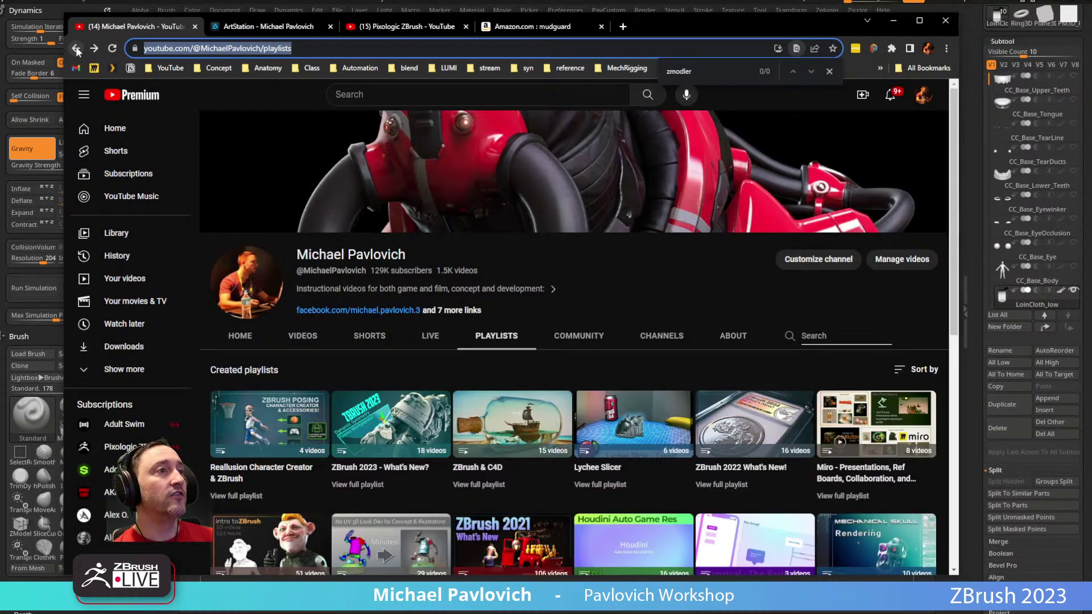
pyautogui.scroll(-3, 486, 336)
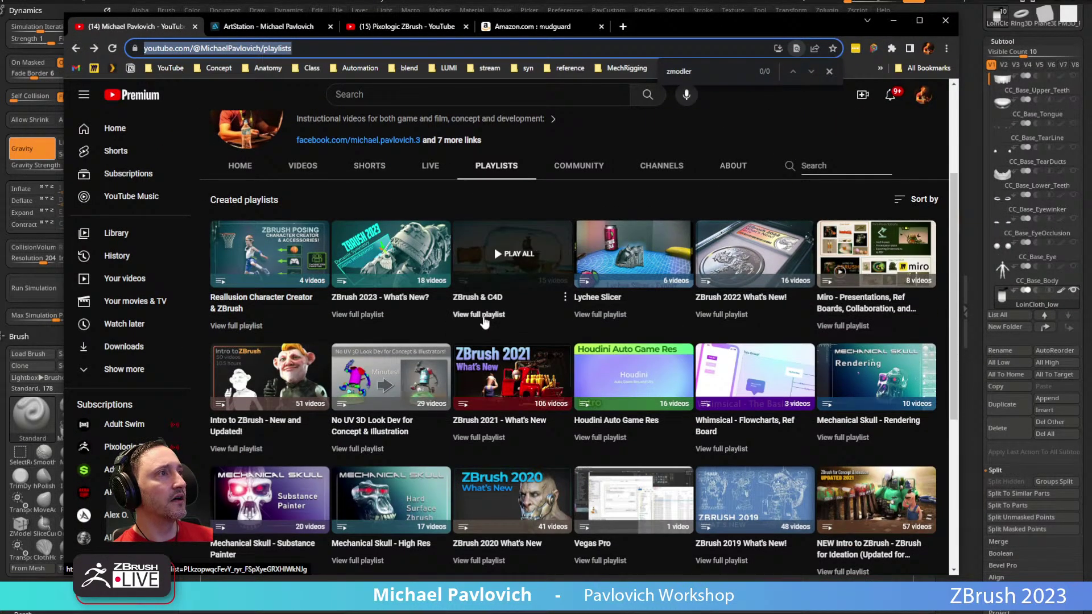
# Step: Open the full ZBrush & C4D playlist and look through its videos, selecting the playlist address
pyautogui.click(485, 314)
pyautogui.scroll(-8, 620, 318)
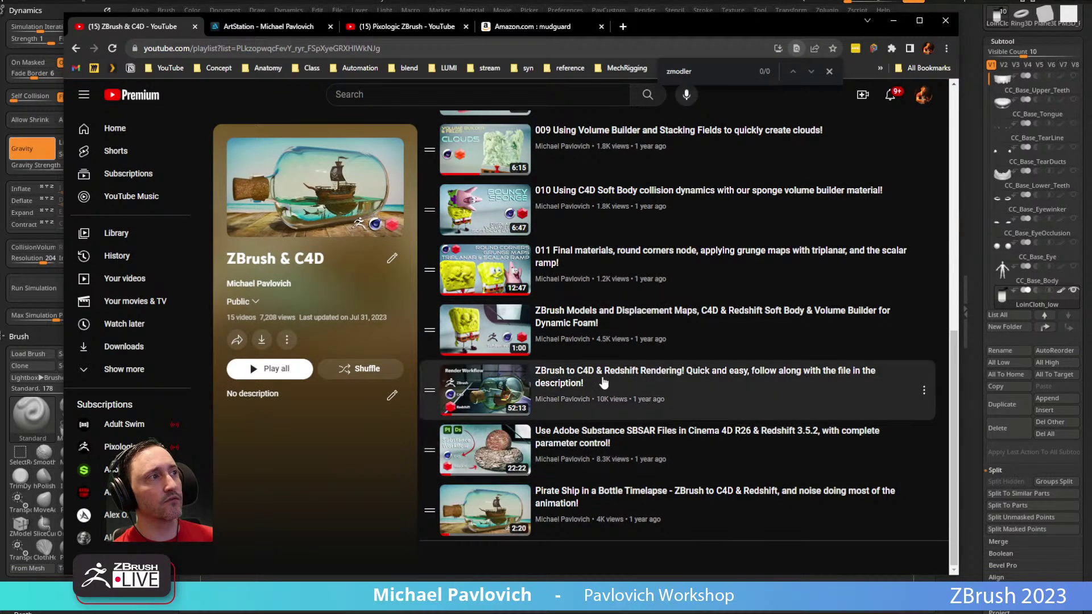
pyautogui.scroll(8, 641, 385)
pyautogui.click(341, 48)
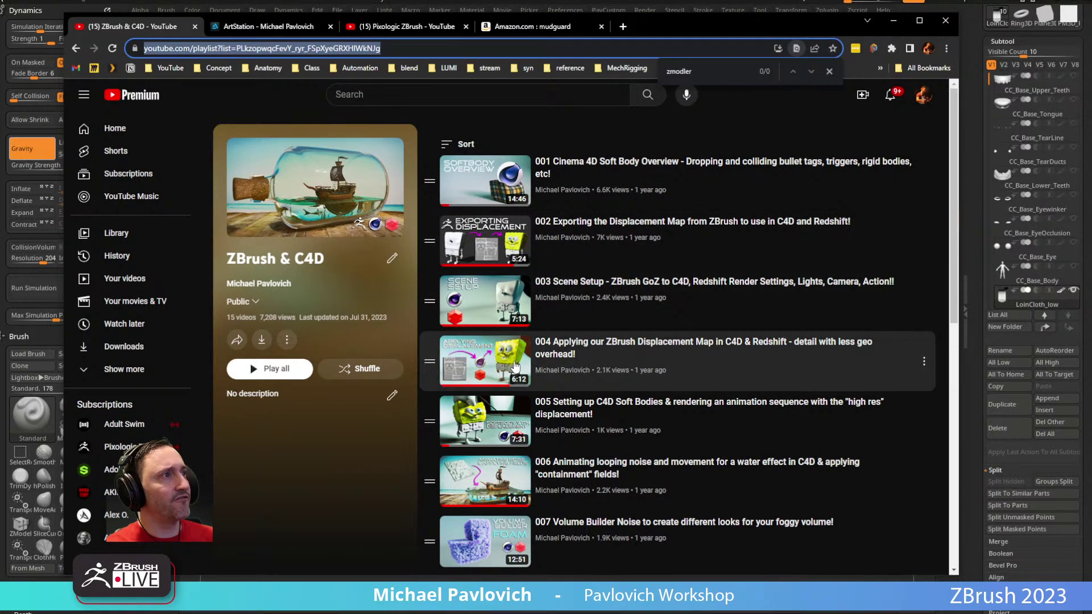
pyautogui.scroll(-3, 511, 361)
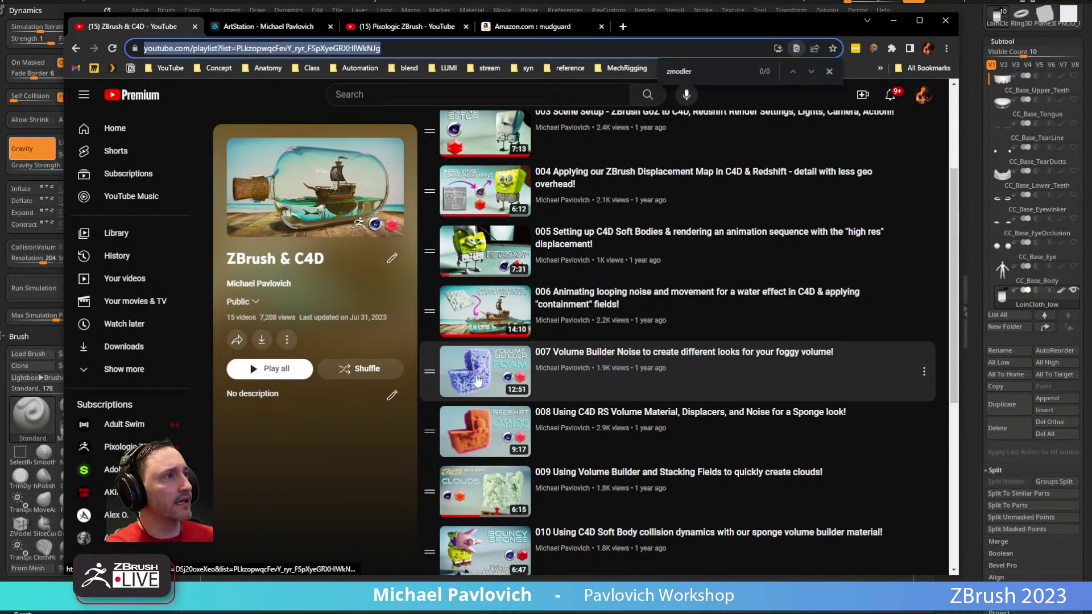
pyautogui.scroll(-2, 475, 392)
pyautogui.scroll(-1, 500, 503)
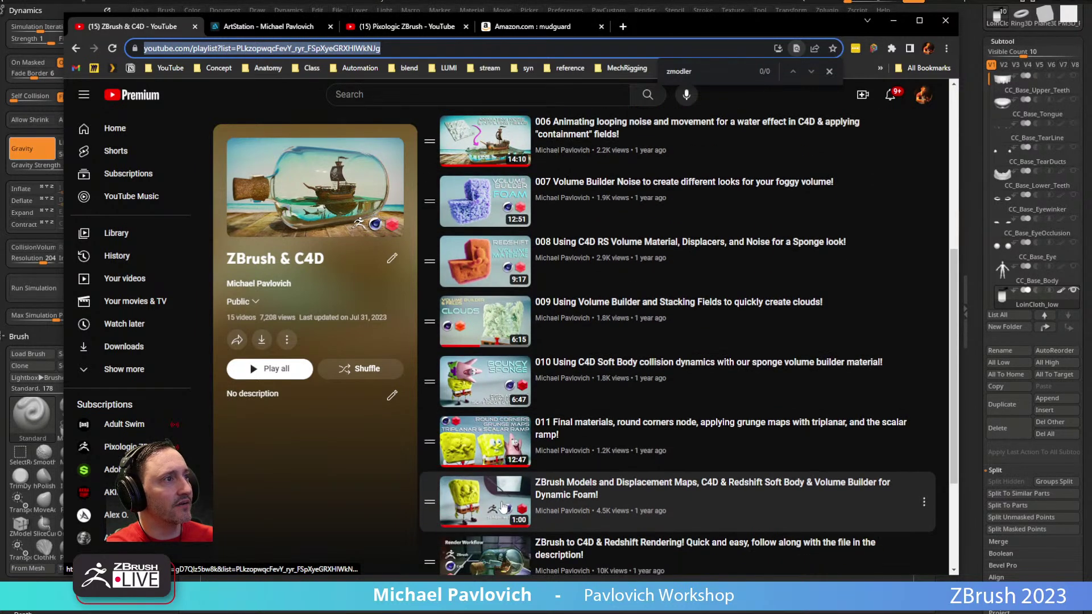
pyautogui.click(674, 12)
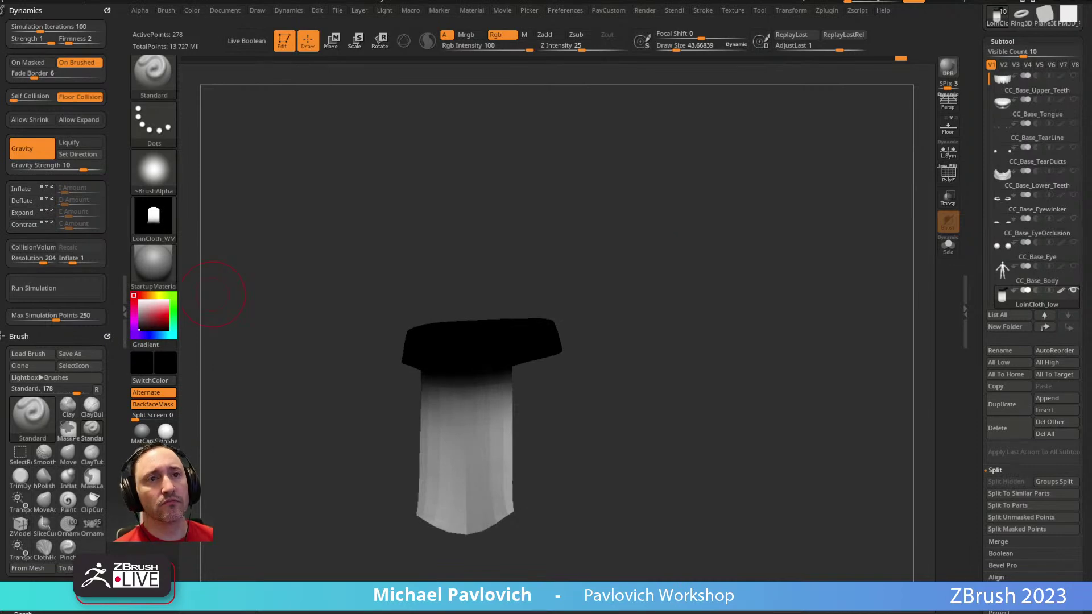
# Step: Switch to Character Creator and delete Pants_low from the scene
pyautogui.hotkey('alt', 'Tab')
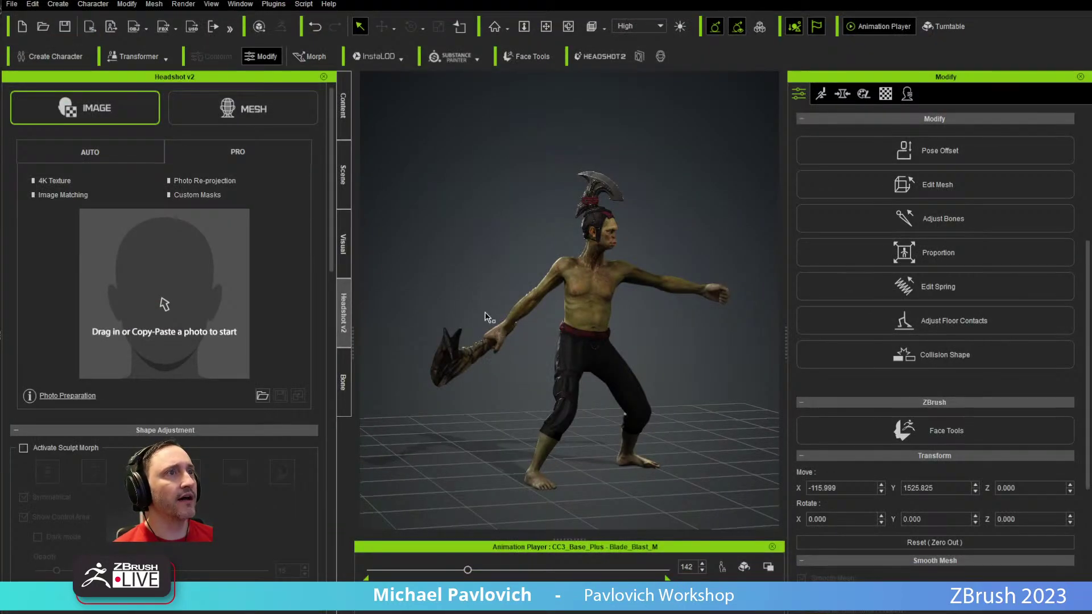
pyautogui.click(342, 173)
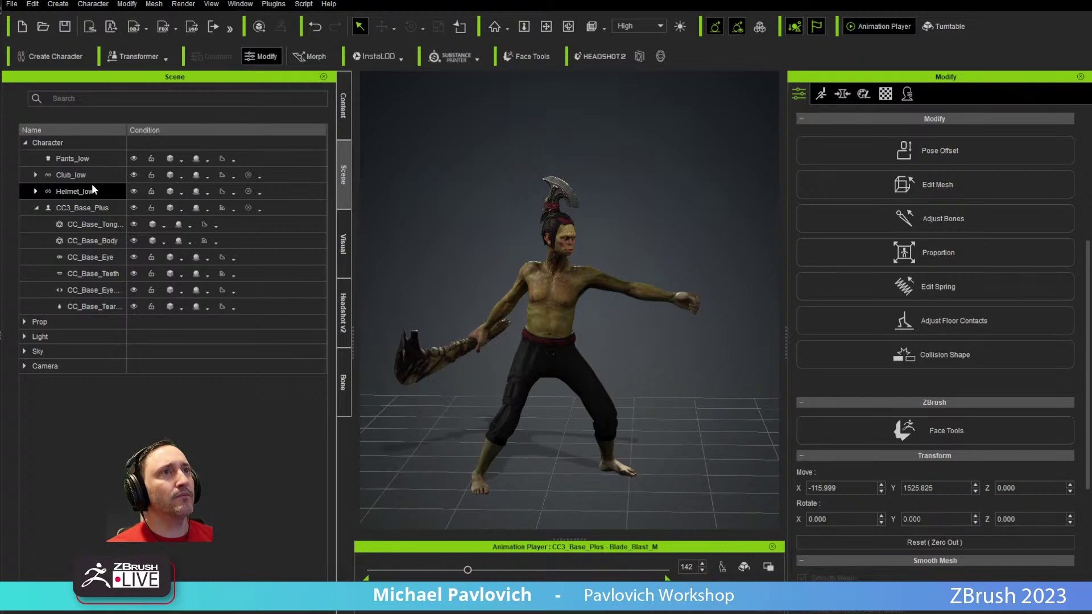
pyautogui.click(80, 161)
pyautogui.press('Delete')
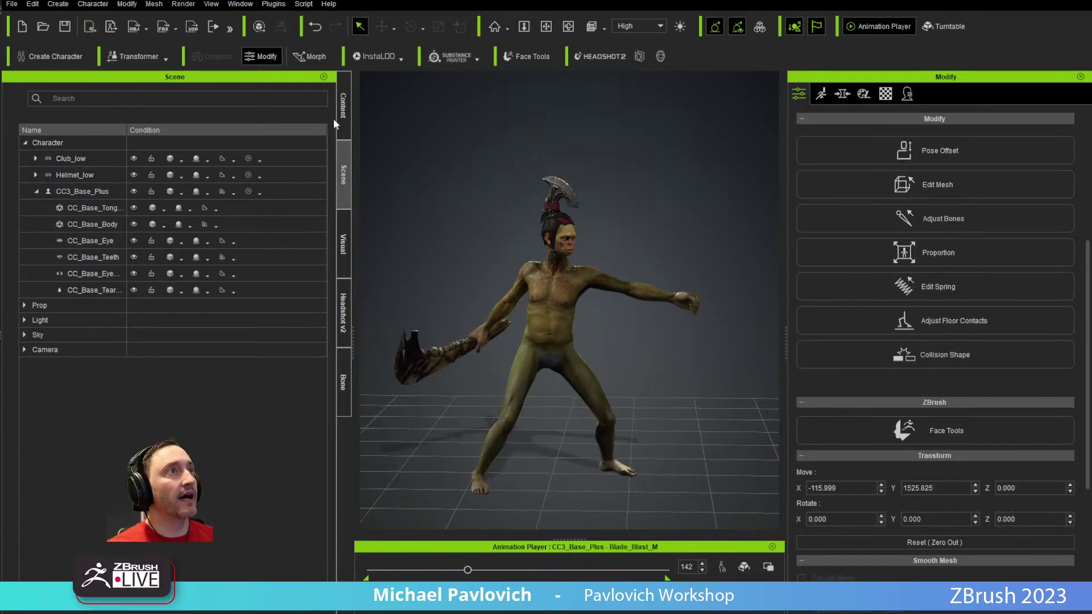
# Step: Put the character into the calibration A-Pose
pyautogui.click(343, 106)
pyautogui.rightClick(617, 523)
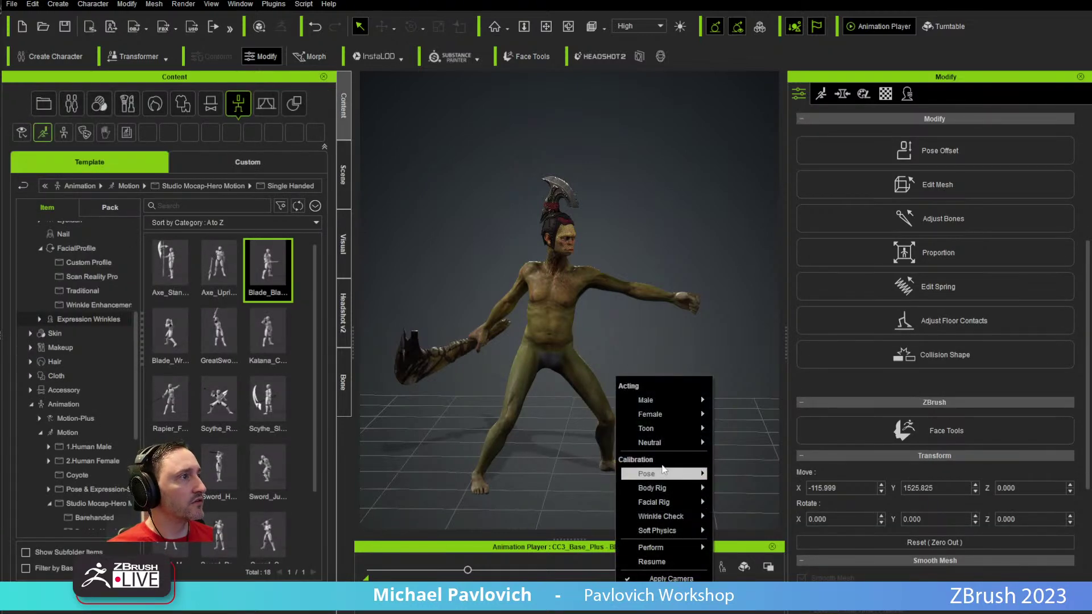
pyautogui.moveTo(647, 474)
pyautogui.click(742, 488)
# Step: Add both custom loincloths from the Skirts category of the cloth library to the character
pyautogui.click(182, 103)
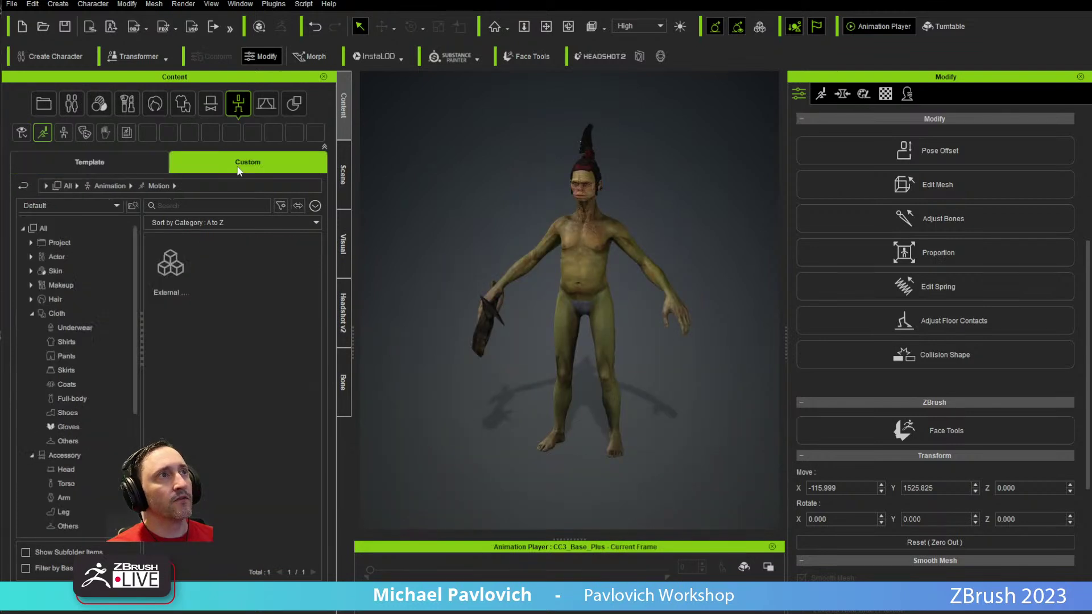
pyautogui.click(74, 371)
pyautogui.doubleClick(215, 263)
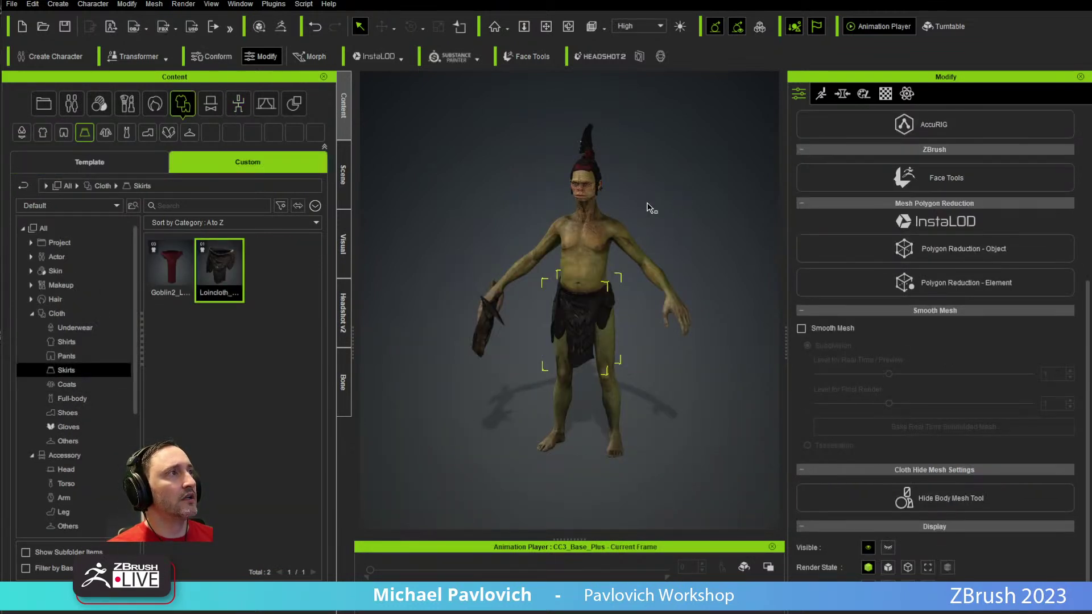
pyautogui.doubleClick(171, 273)
pyautogui.keyDown('alt'); pyautogui.moveTo(698, 338); pyautogui.dragTo(609, 195, button='right'); pyautogui.keyUp('alt')
# Step: Hide Loincloth_low in the scene and play the female Walk_F motion to test the other loincloth
pyautogui.click(343, 156)
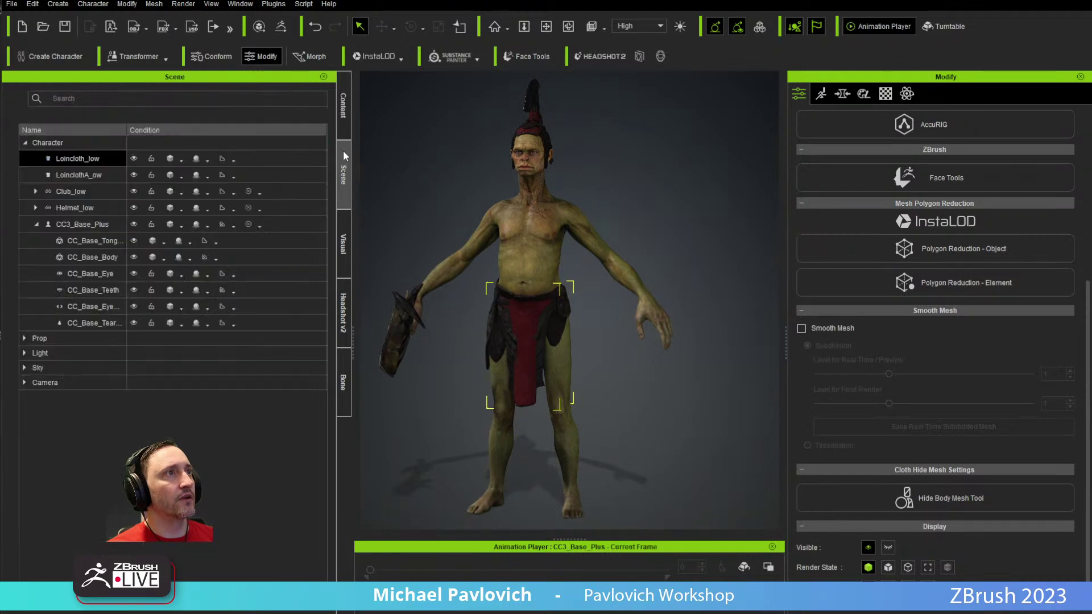
pyautogui.click(135, 157)
pyautogui.moveTo(432, 272); pyautogui.dragTo(520, 277, button='right')
pyautogui.click(624, 593)
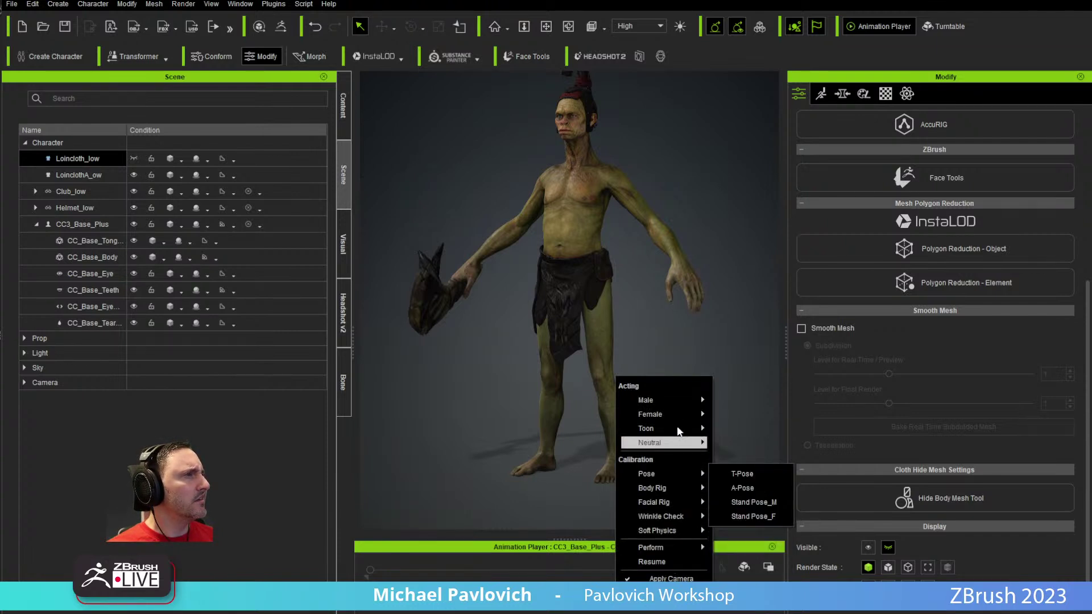
pyautogui.moveTo(682, 414)
pyautogui.click(741, 457)
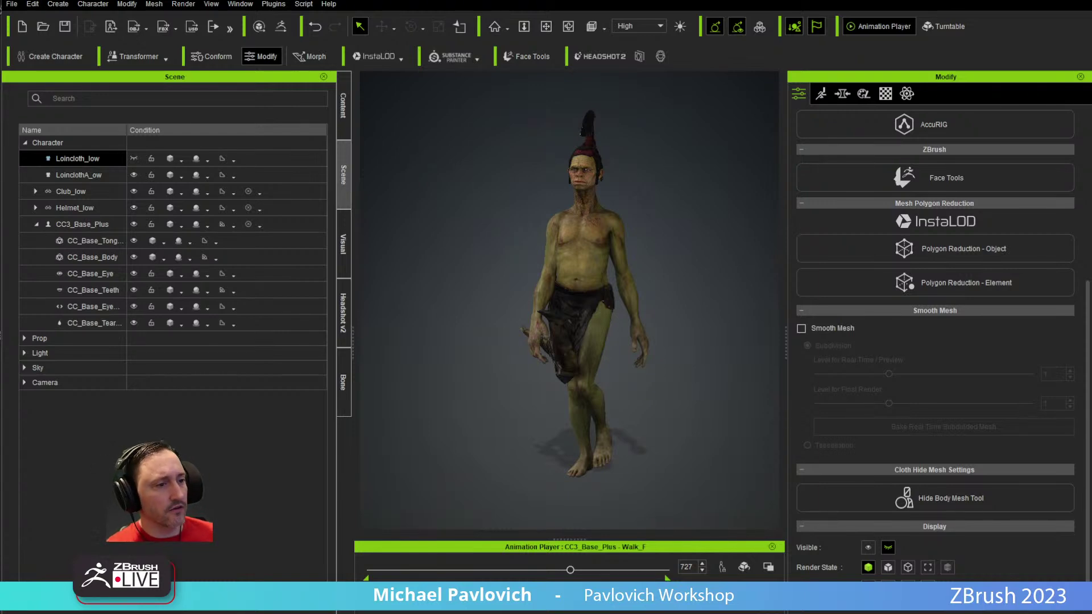
# Step: Switch to the web browser, return to the YouTube channel's playlists page and select its address
pyautogui.moveTo(616, 66); pyautogui.dragTo(619, 60)
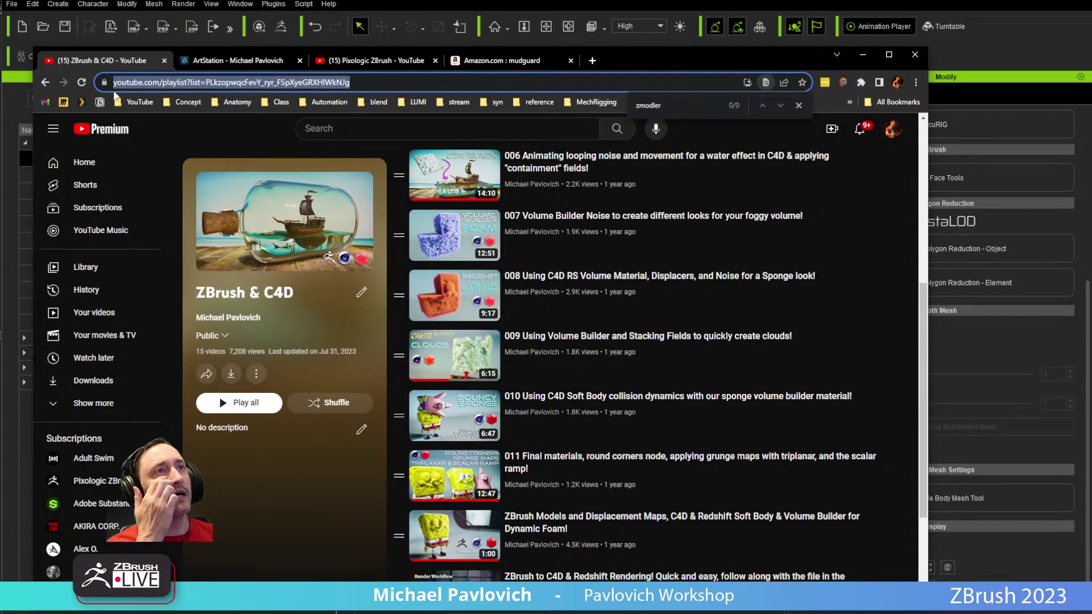
pyautogui.click(46, 83)
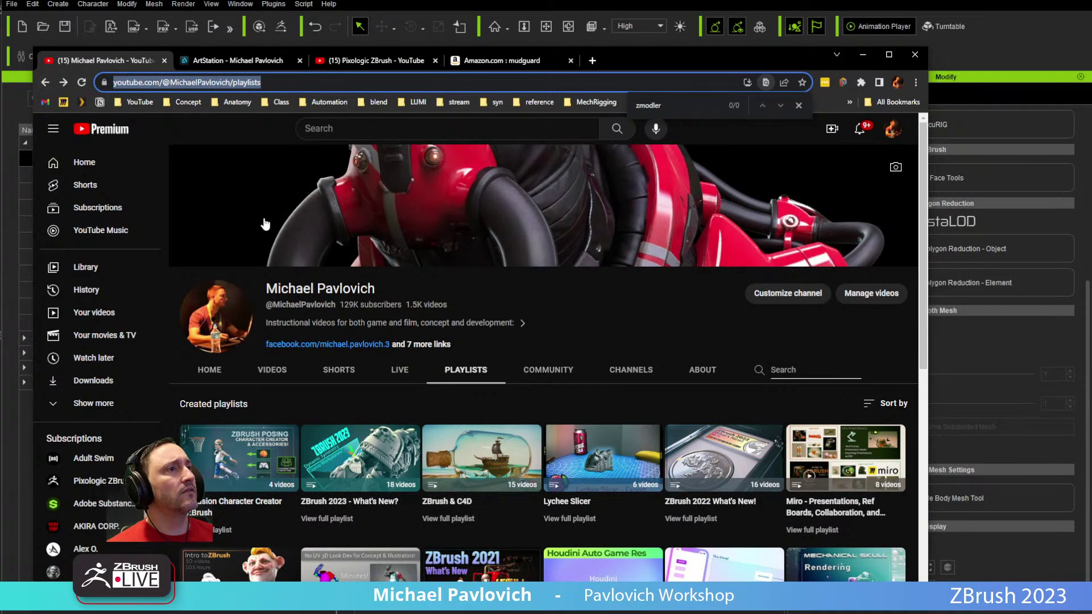
pyautogui.click(285, 83)
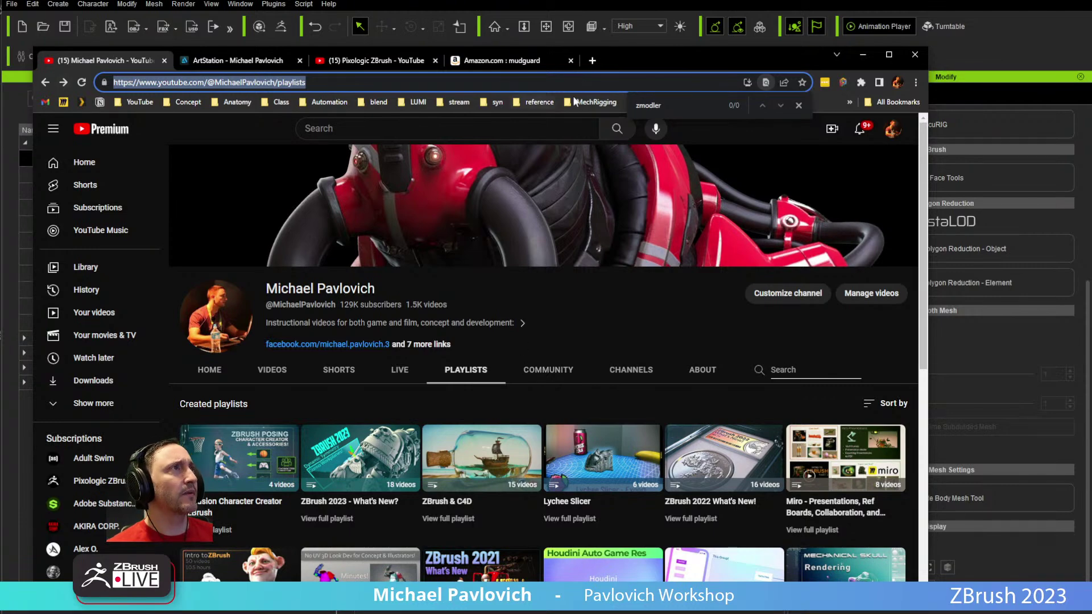
pyautogui.hotkey('alt', 'Tab')
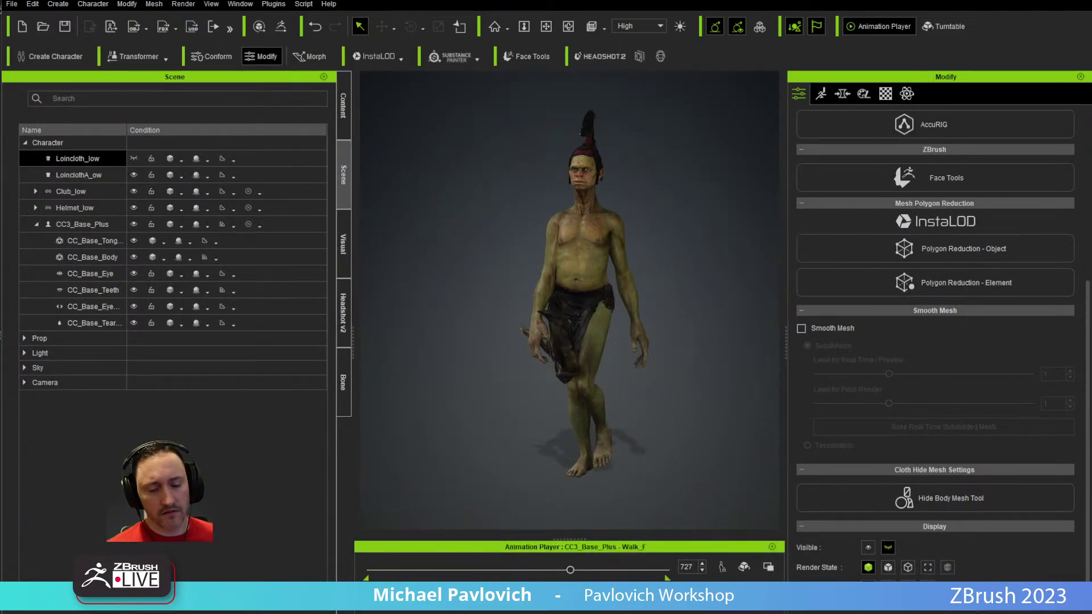
# Step: Switch to the ArtStation portfolio in the browser and look over its latest artwork thumbnails
pyautogui.hotkey('alt', 'Tab')
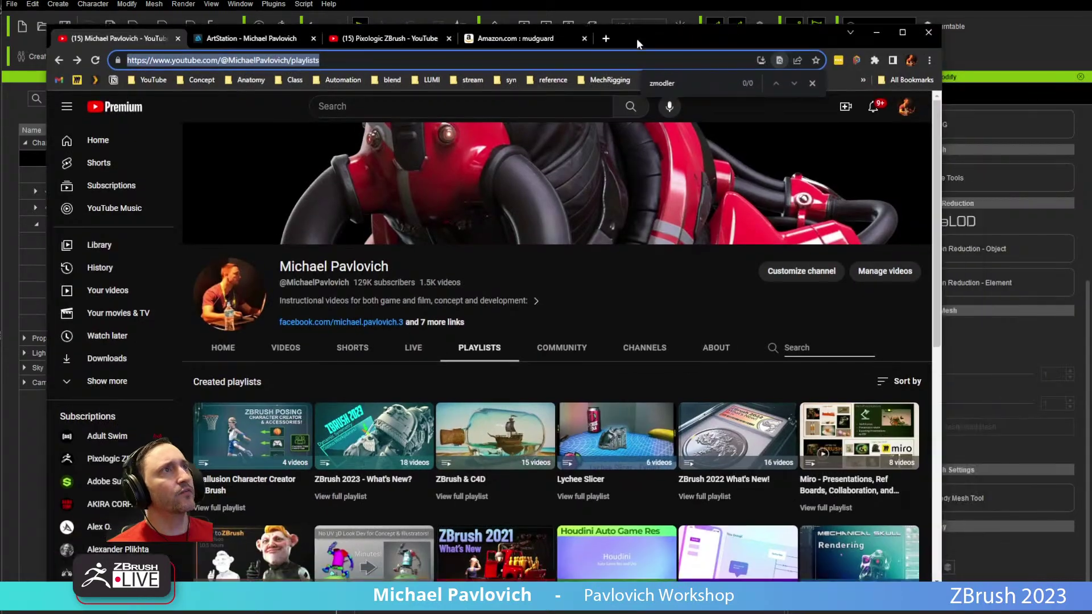
pyautogui.click(267, 38)
pyautogui.scroll(10, 398, 284)
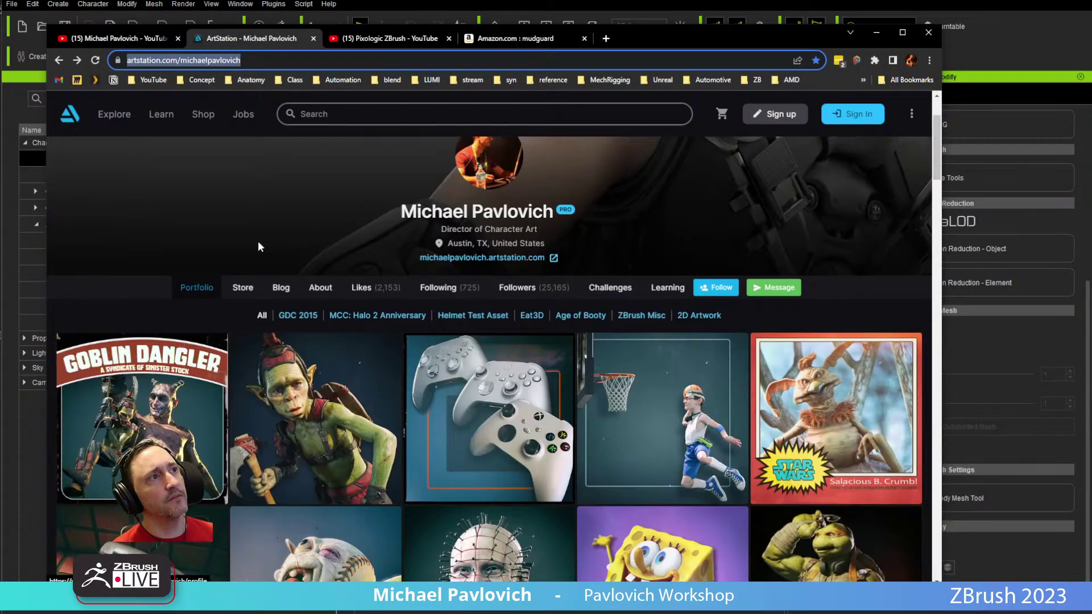
pyautogui.scroll(-2, 543, 394)
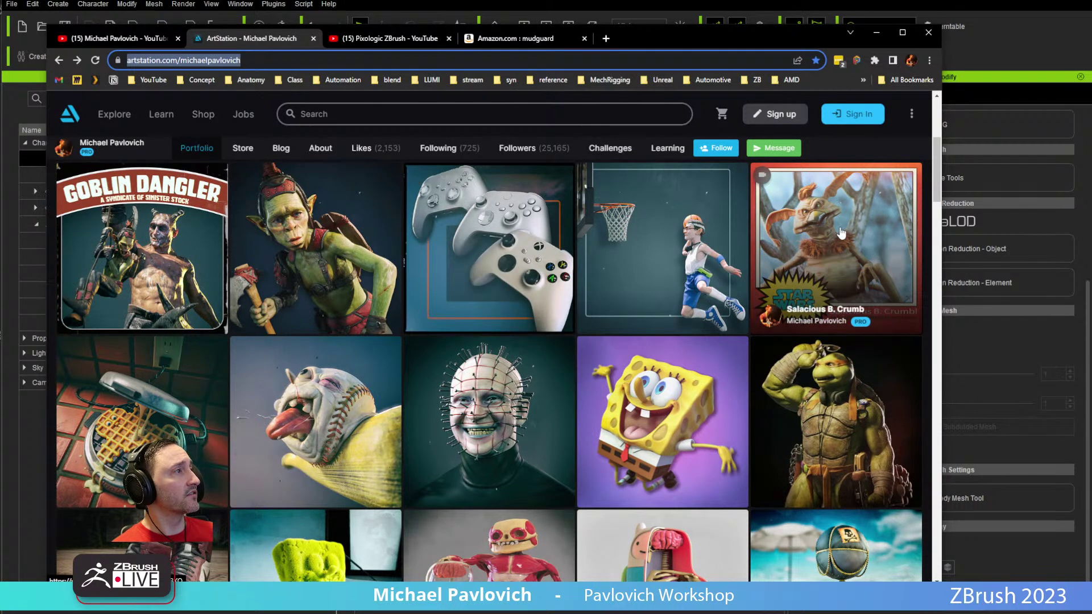
# Step: Open the Garbage Pail Kids - Waffle IRA artwork, look through its images and videos, and return to the portfolio
pyautogui.click(130, 402)
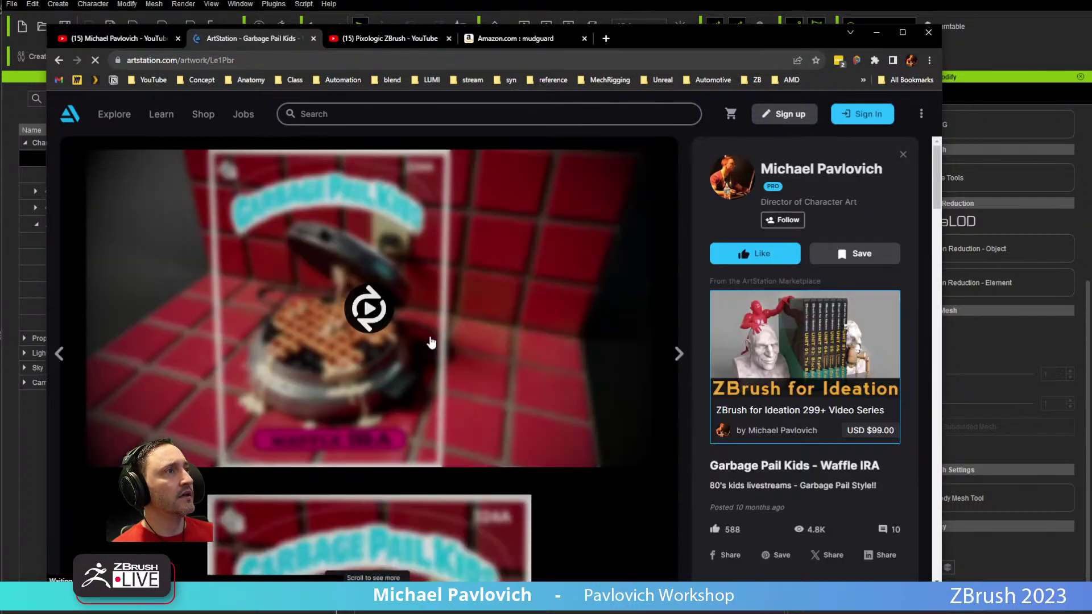
pyautogui.scroll(-10, 443, 287)
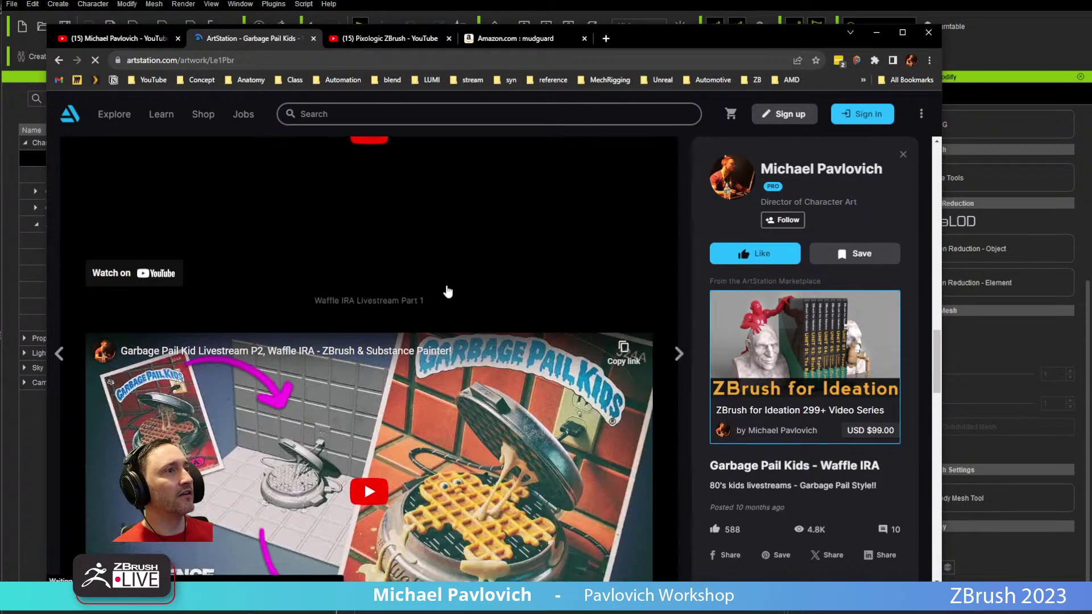
pyautogui.scroll(-13, 448, 291)
pyautogui.scroll(20, 449, 292)
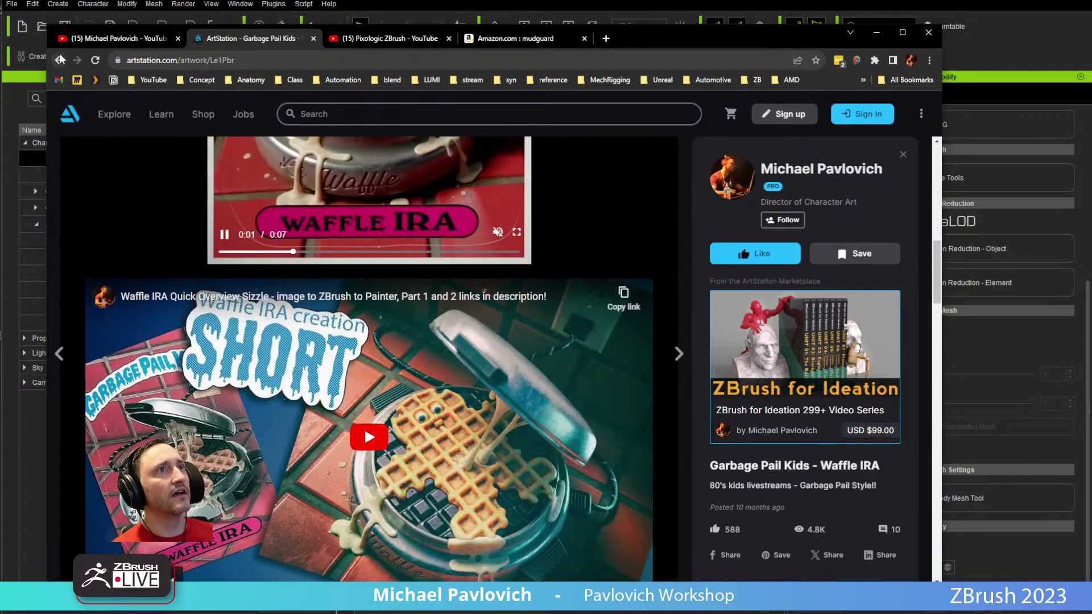
pyautogui.hotkey('alt', 'Left')
# Step: Select the portfolio address, look through the older ZBrush What's New artworks, and return to Character Creator
pyautogui.click(271, 62)
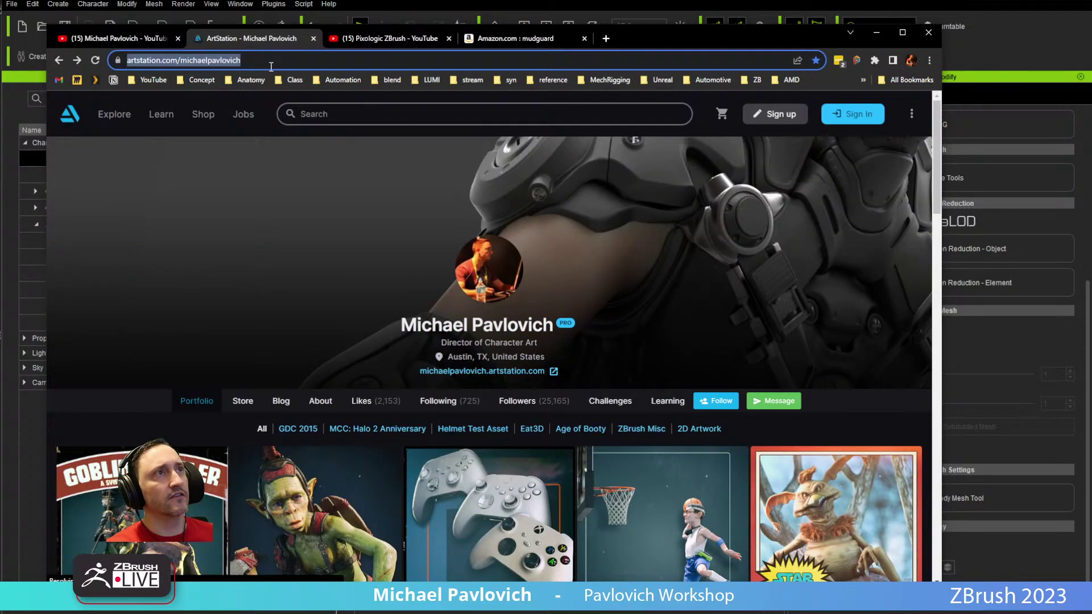
pyautogui.scroll(-10, 454, 318)
pyautogui.scroll(-4, 454, 321)
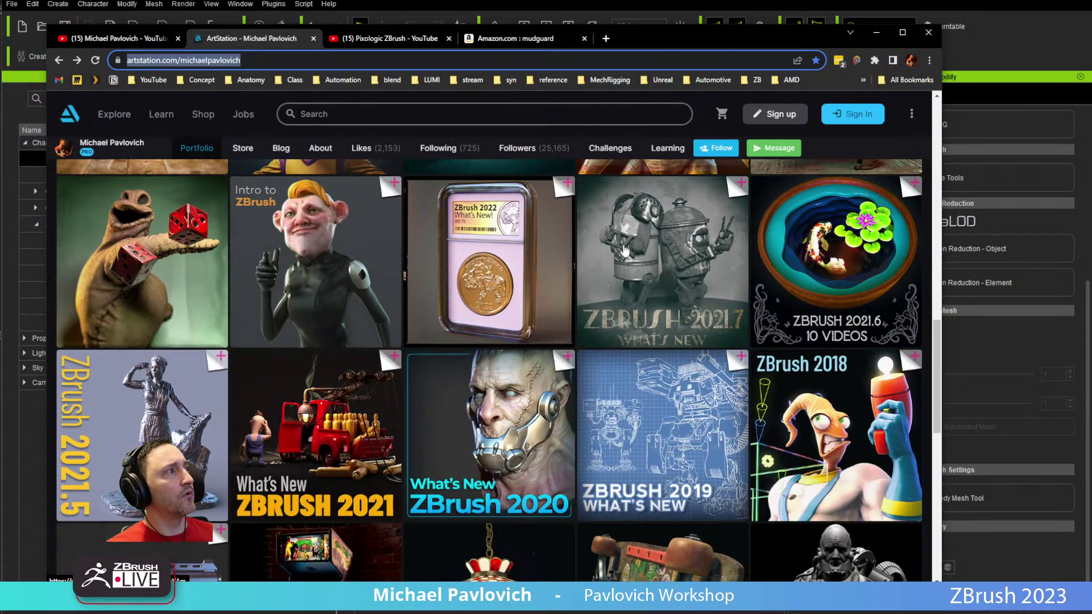
pyautogui.scroll(-4, 168, 385)
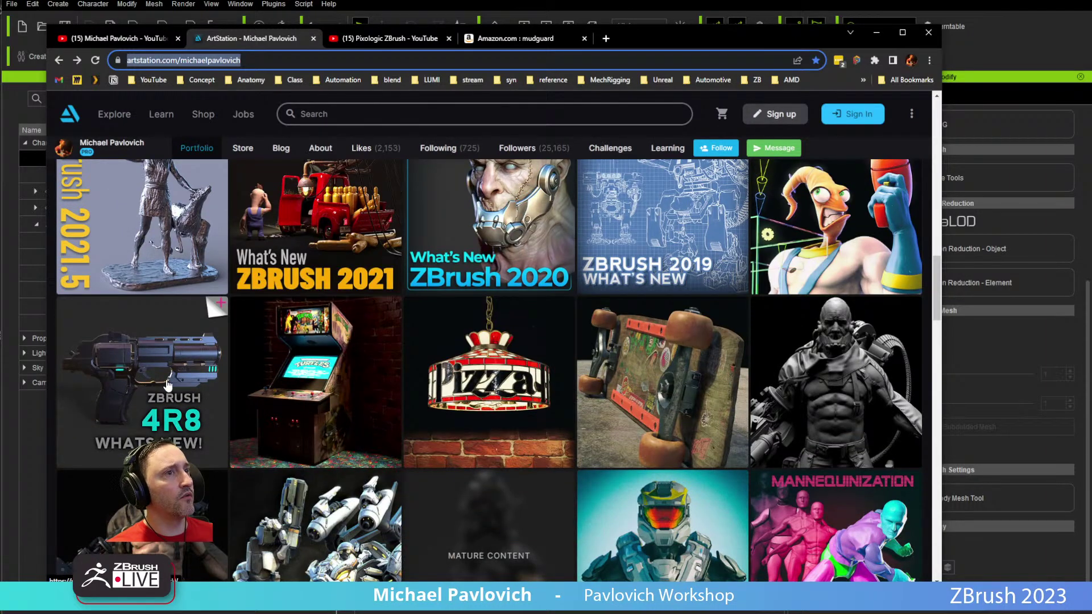
pyautogui.scroll(4, 168, 385)
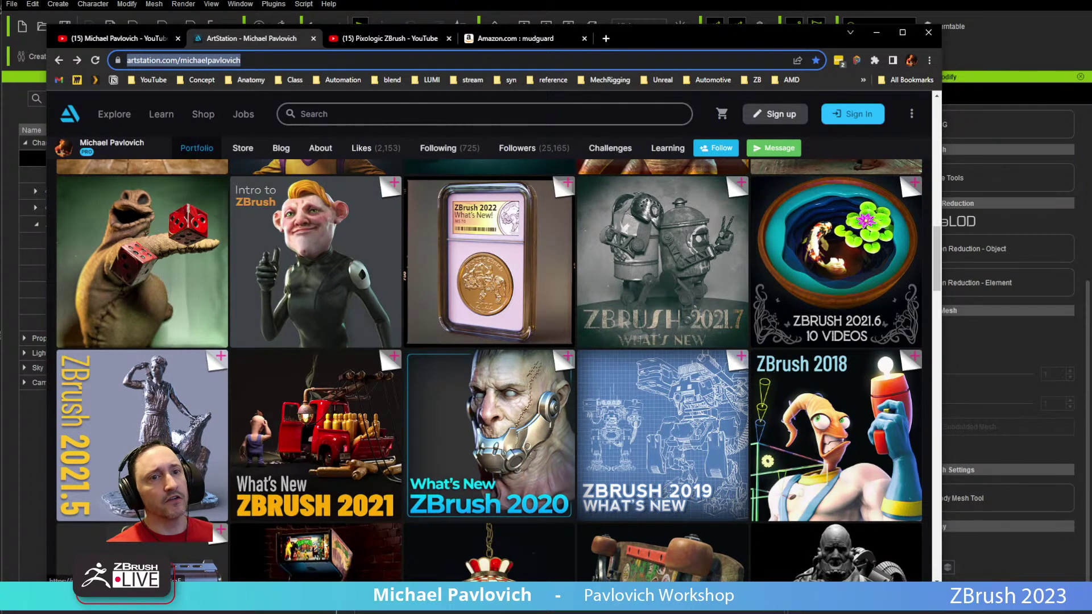
pyautogui.hotkey('alt', 'Tab')
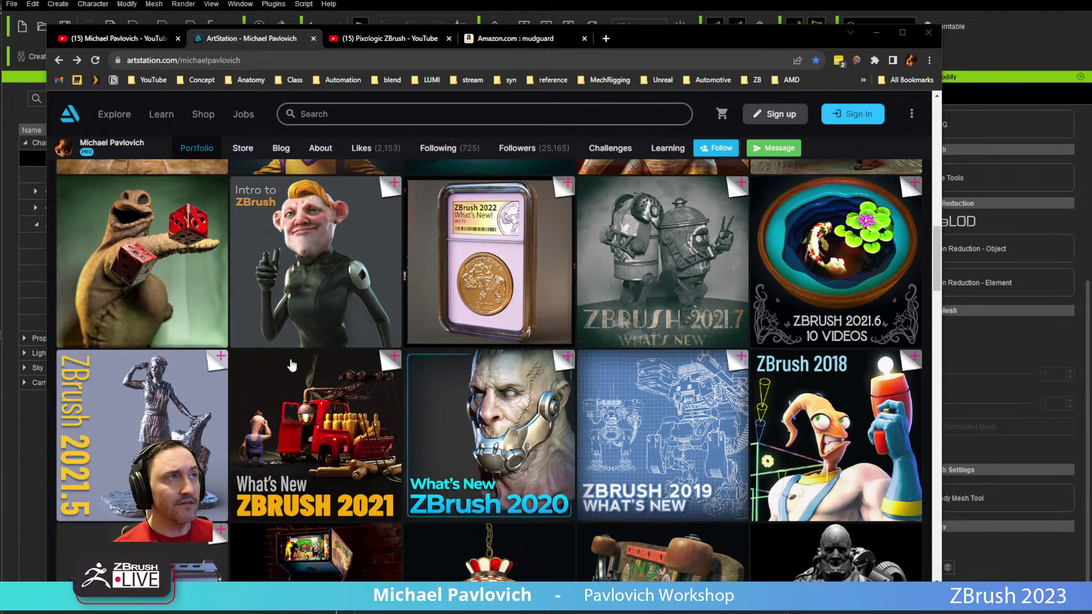
pyautogui.moveTo(657, 36); pyautogui.dragTo(1091, 36)
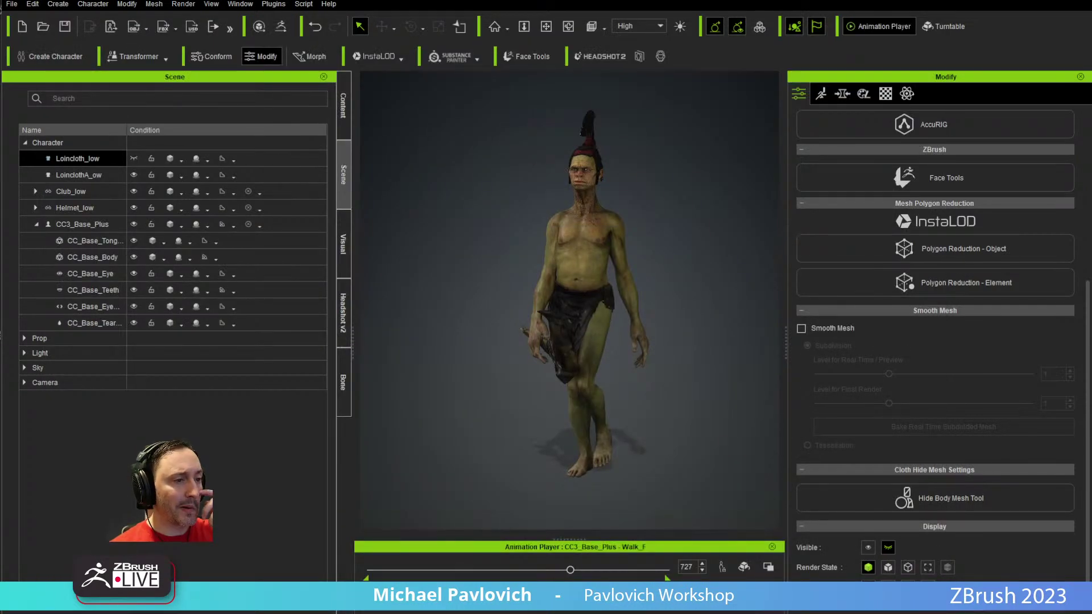